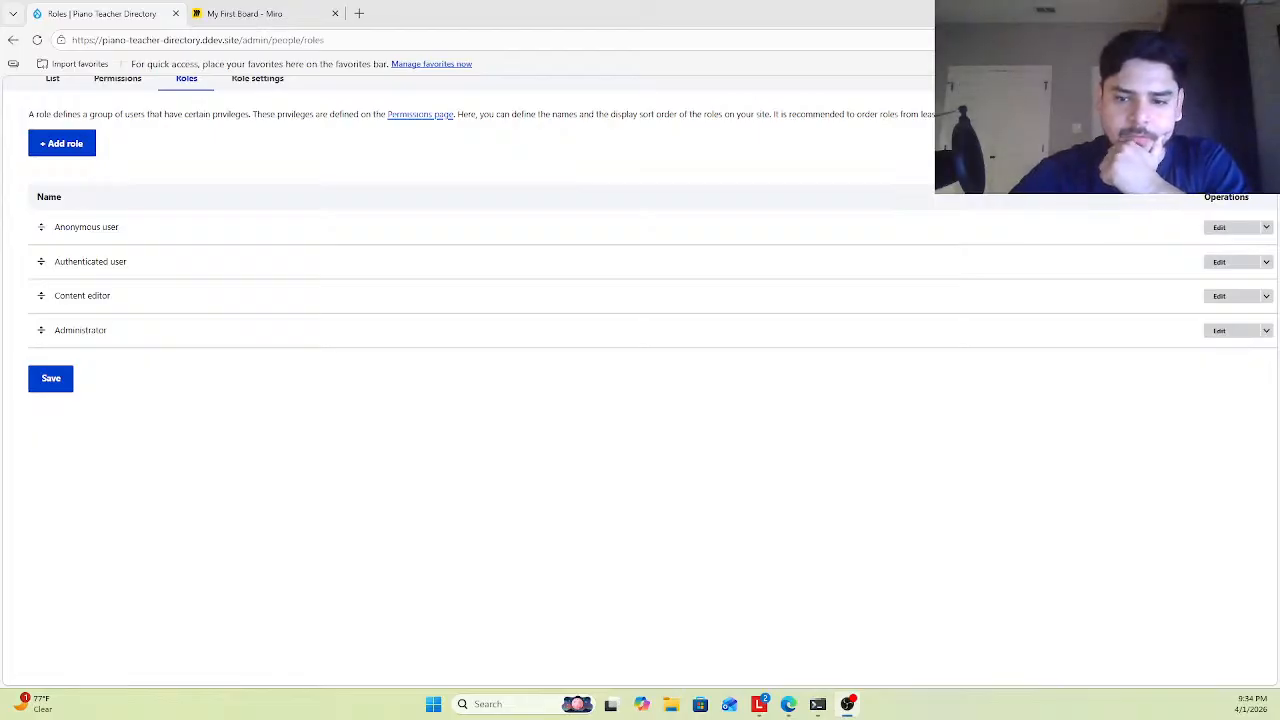
Close the stray Teacher Directory view tab and return to the Roles page
key("super+d")
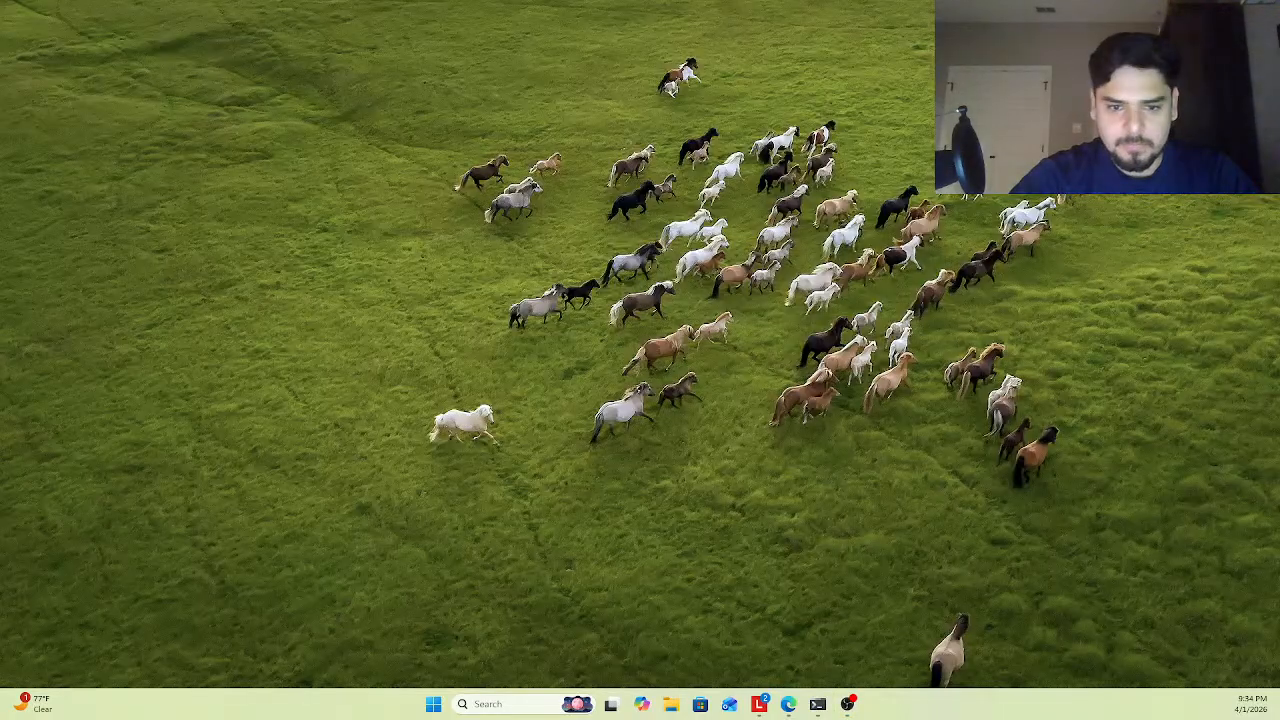
key("super+d")
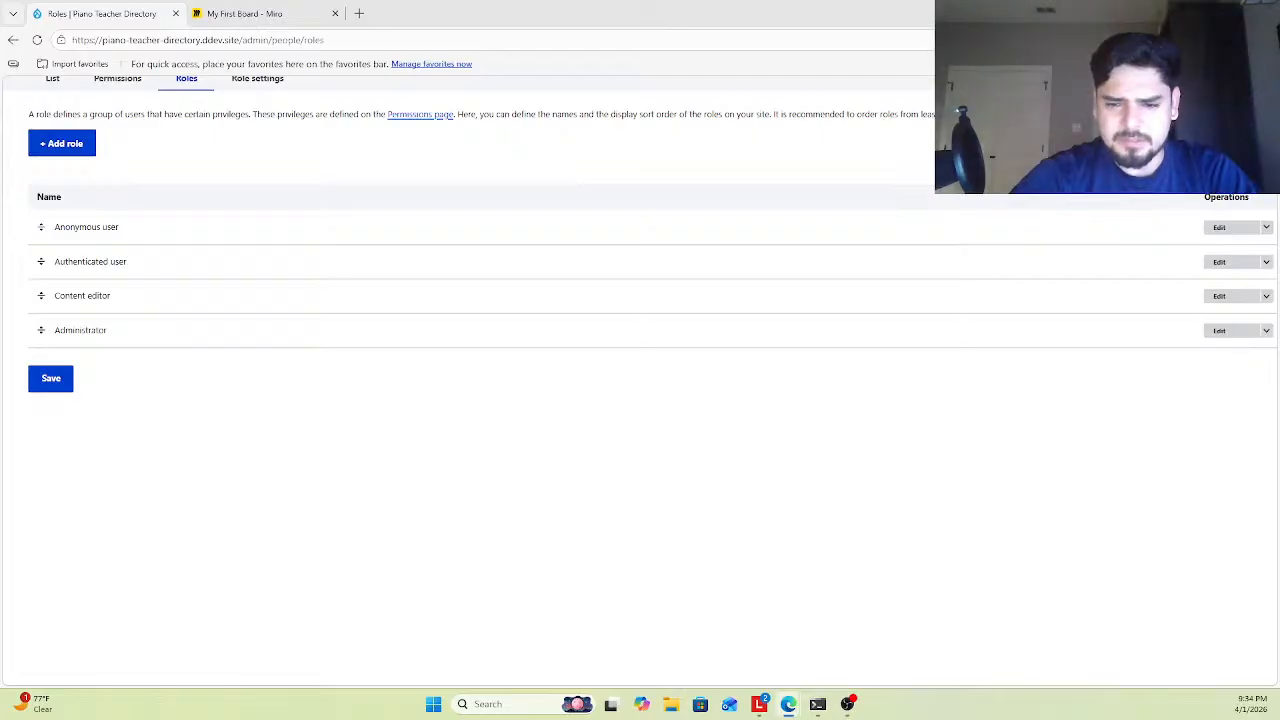
key("super+d")
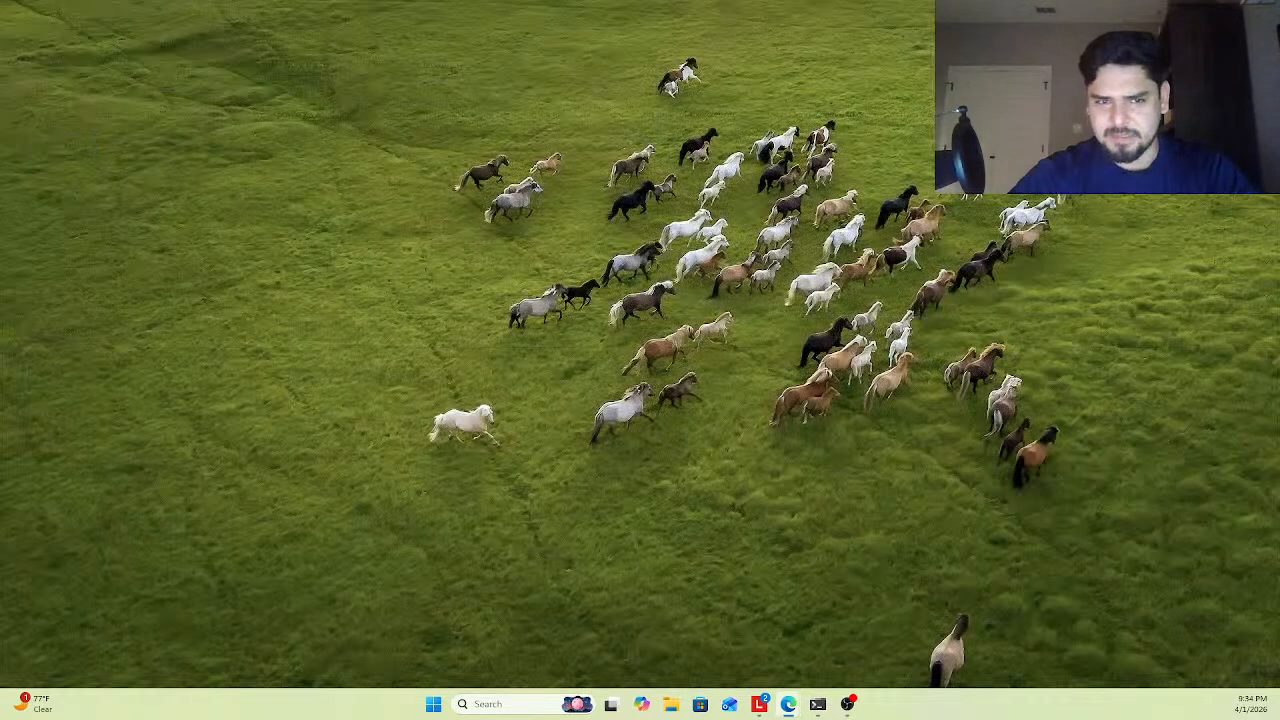
key("super+d")
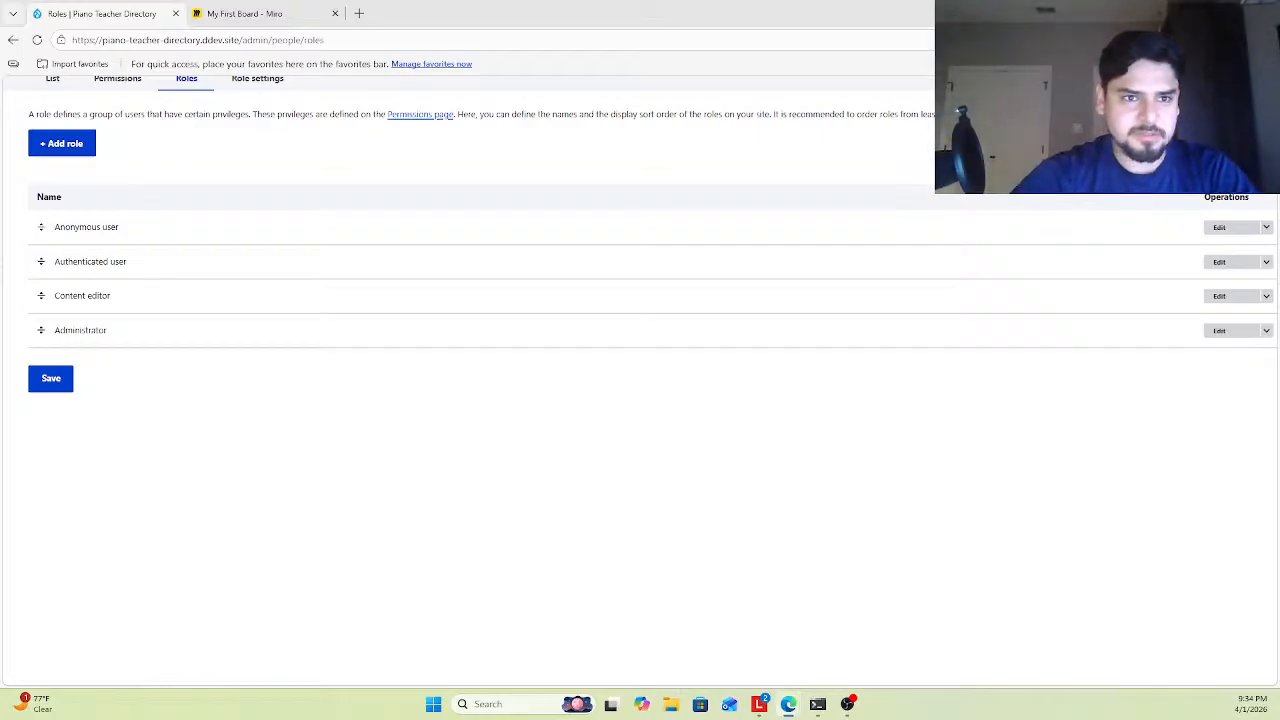
left_click_drag(1279, 46, 298, 47)
left_click(118, 12)
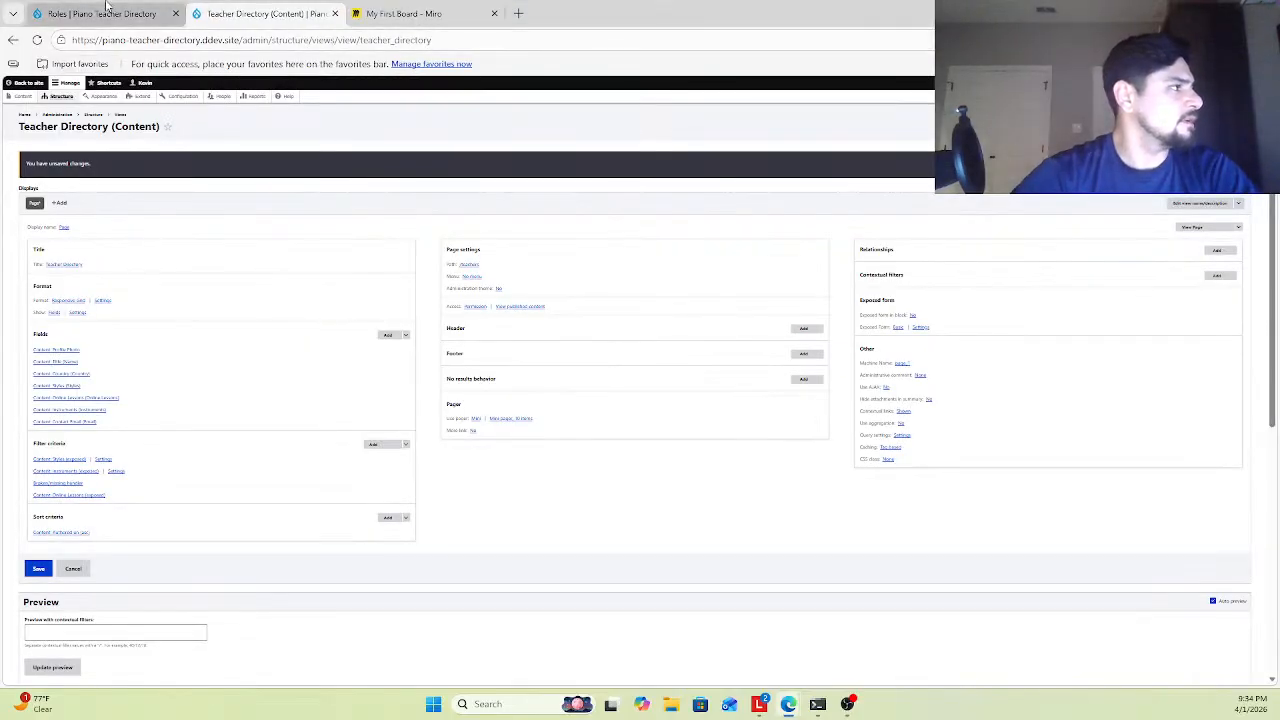
left_click(335, 13)
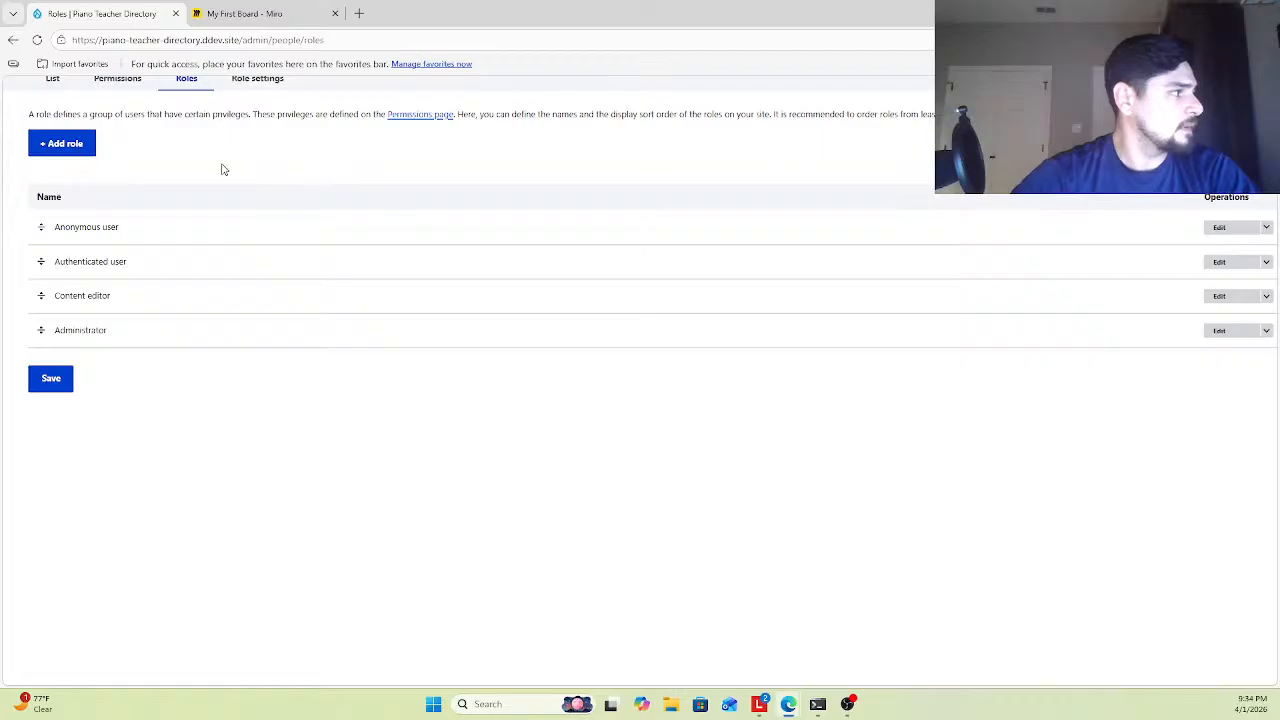
scroll(408, 224, "up", 2)
Add a role named Teacher, save it, and open its Edit role page
left_click(68, 256)
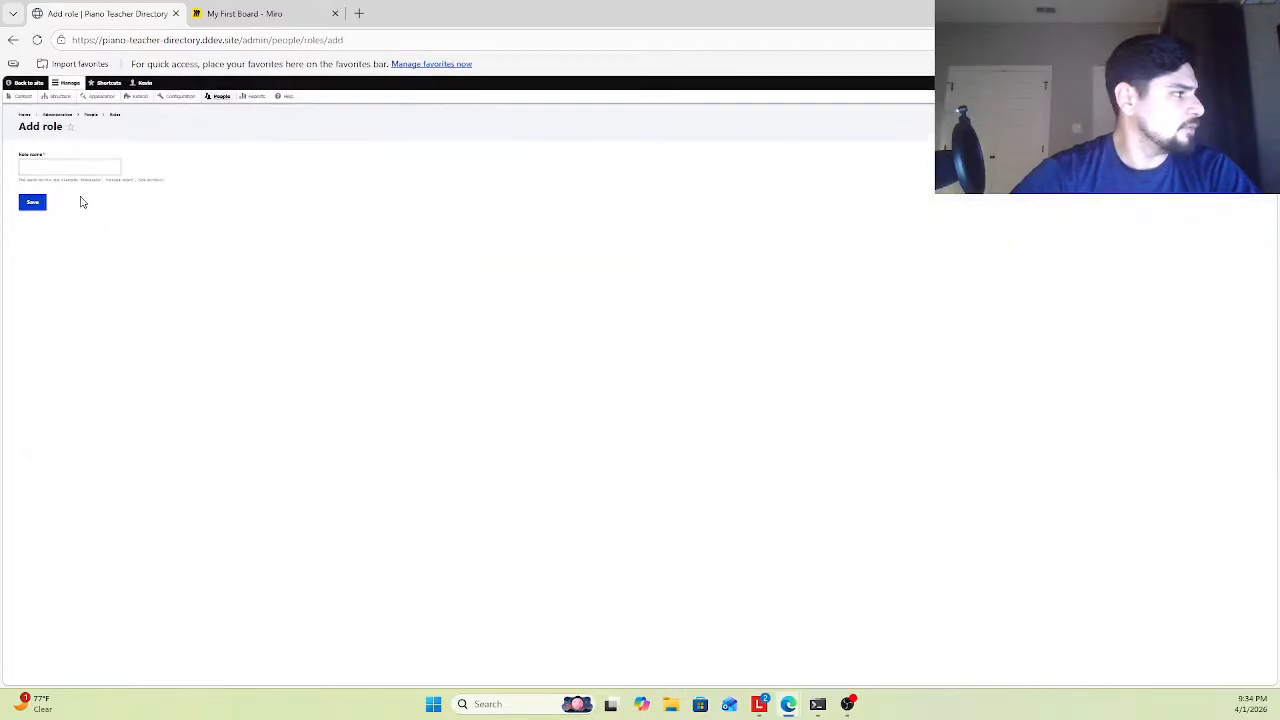
scroll(66, 162, "up", 5)
left_click(174, 164)
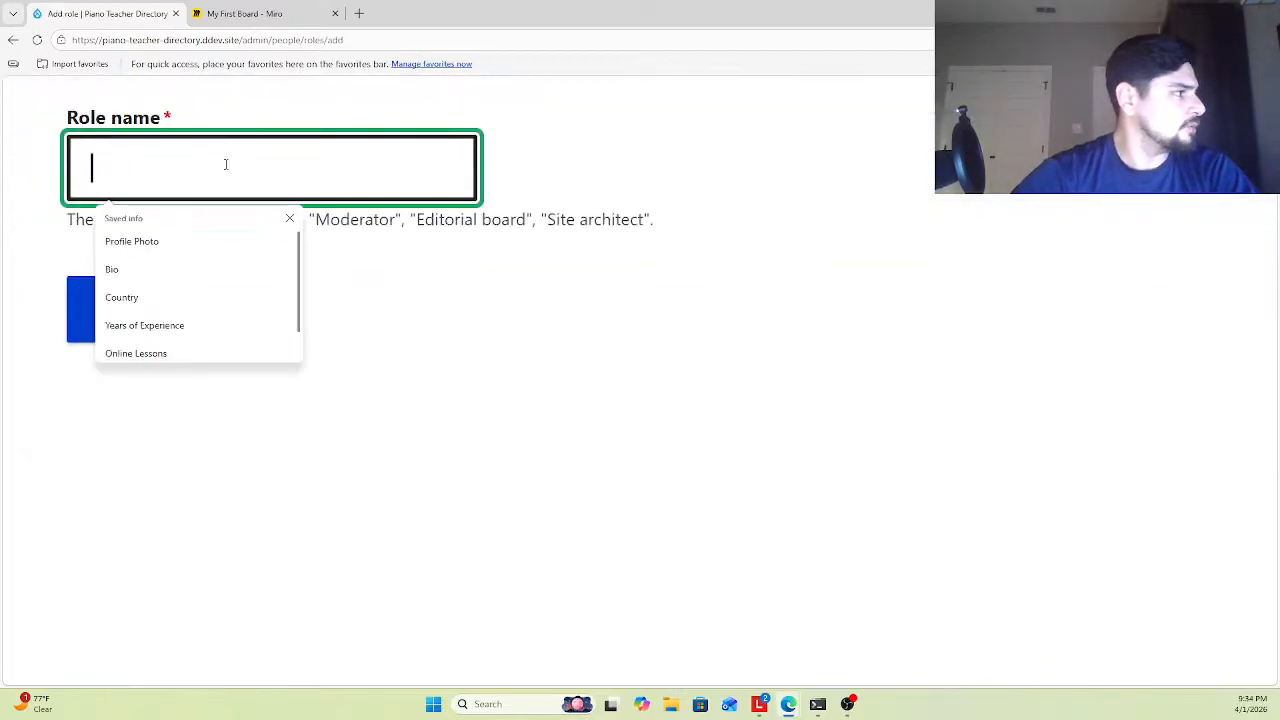
scroll(253, 182, "up", 1)
type("Teacher")
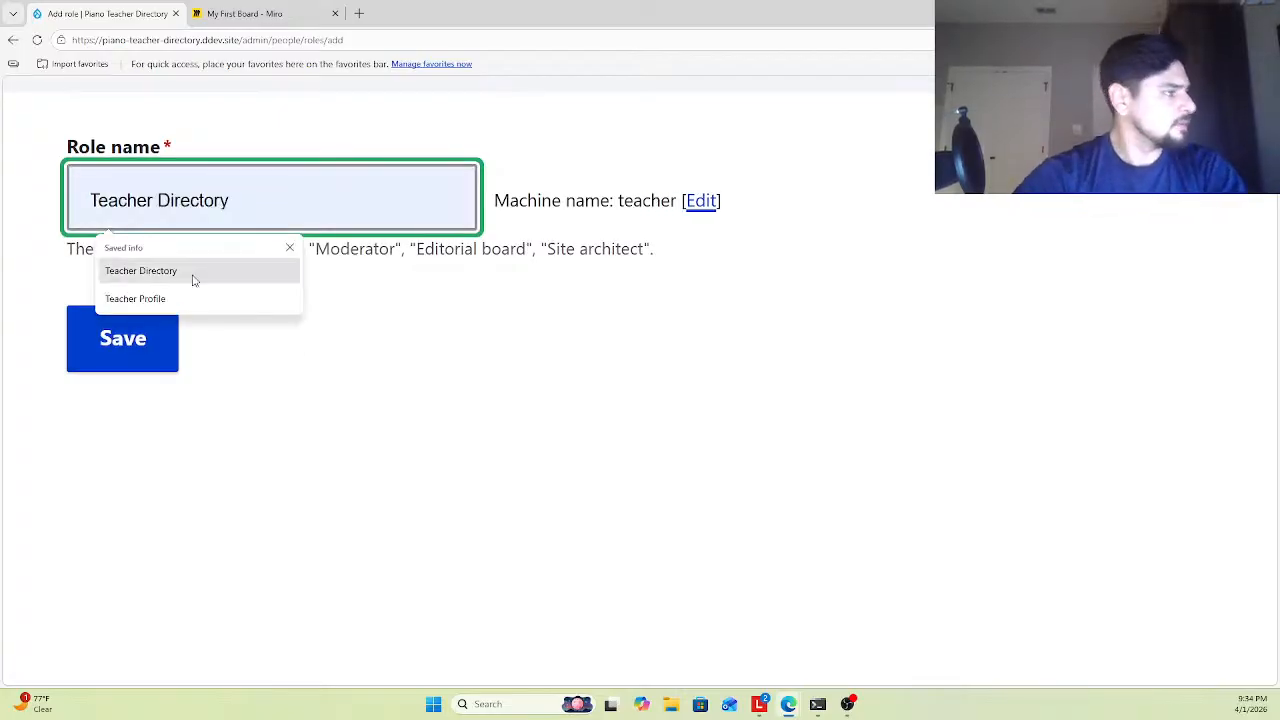
left_click(121, 356)
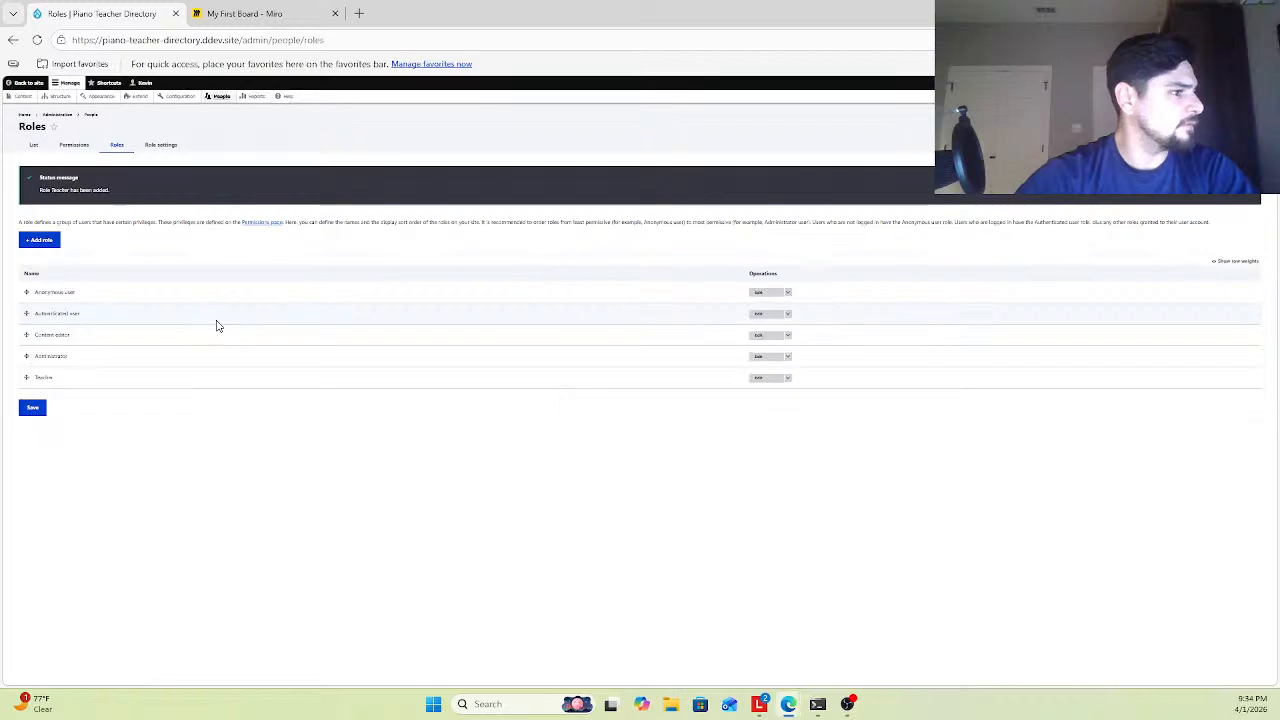
left_click(765, 378)
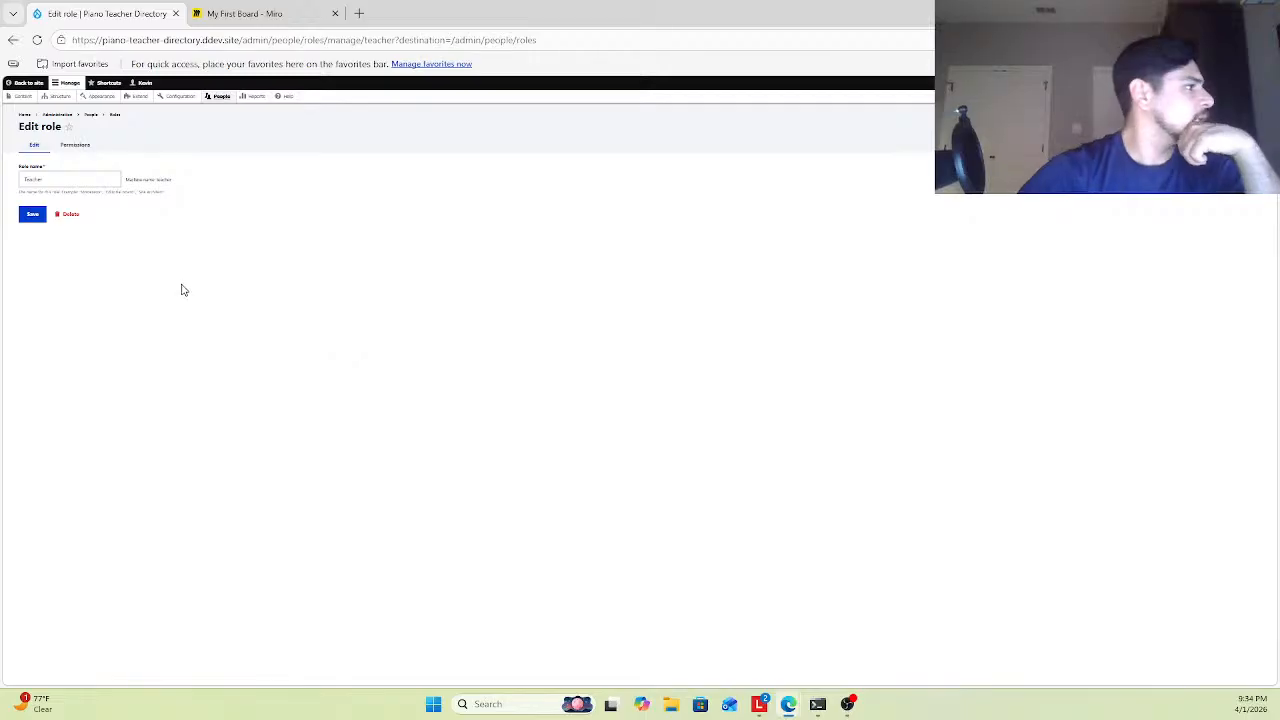
Open the Teacher role's Permissions tab and scan the list from Announcements to Views UI
key("alt+Left")
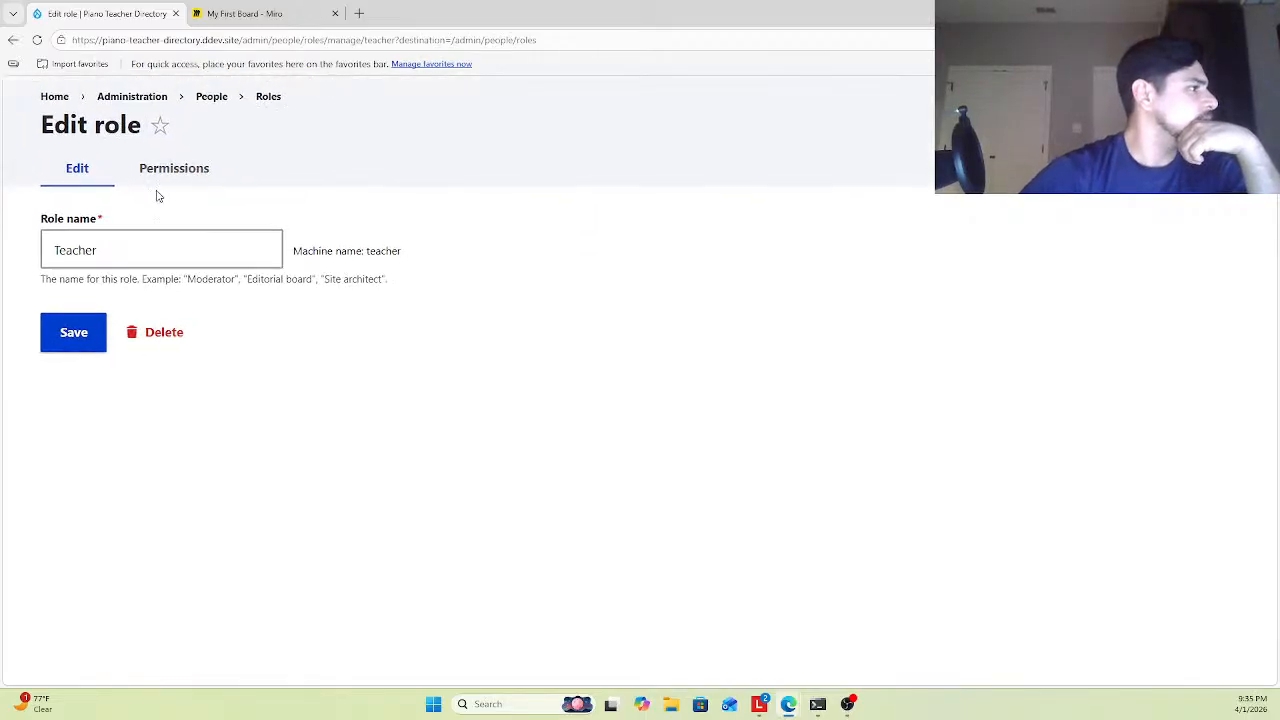
left_click(180, 183)
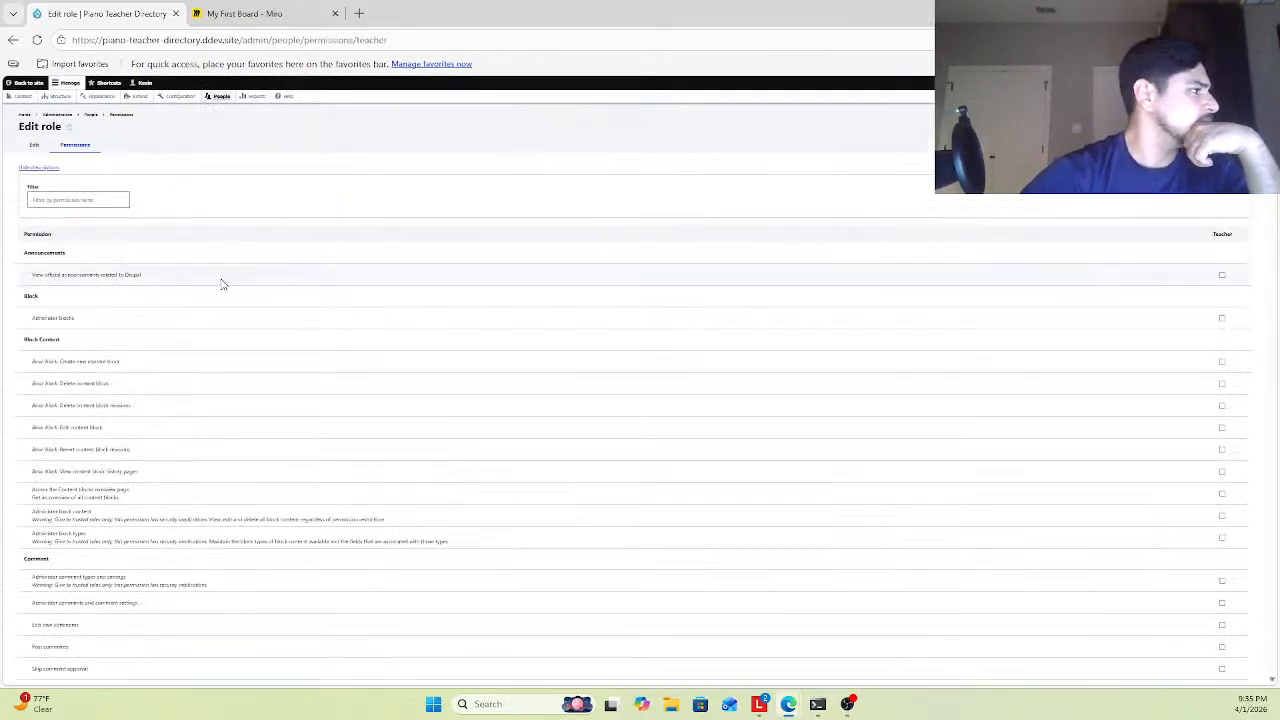
scroll(134, 300, "down", 5)
scroll(135, 304, "up", 3, "ctrl")
scroll(133, 303, "up", 2, "ctrl")
scroll(214, 320, "left", 2)
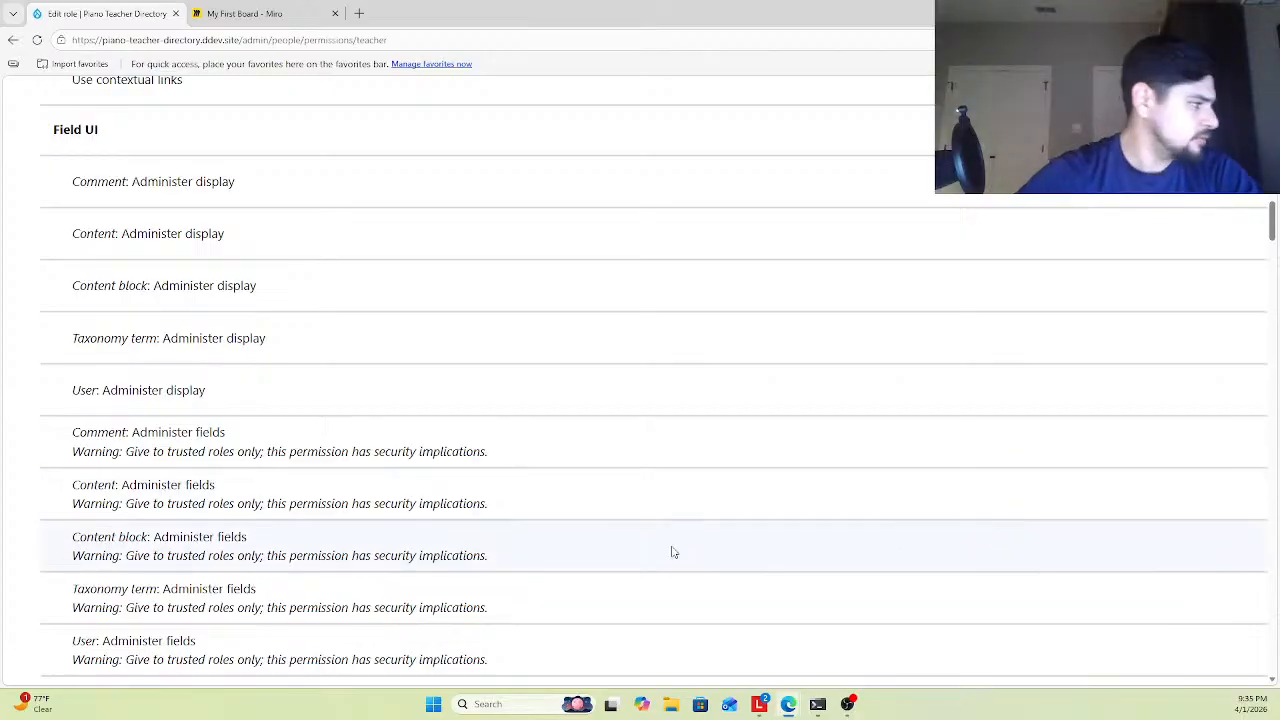
scroll(674, 551, "down", 5)
scroll(374, 486, "down", 2, "ctrl")
scroll(374, 486, "down", 8)
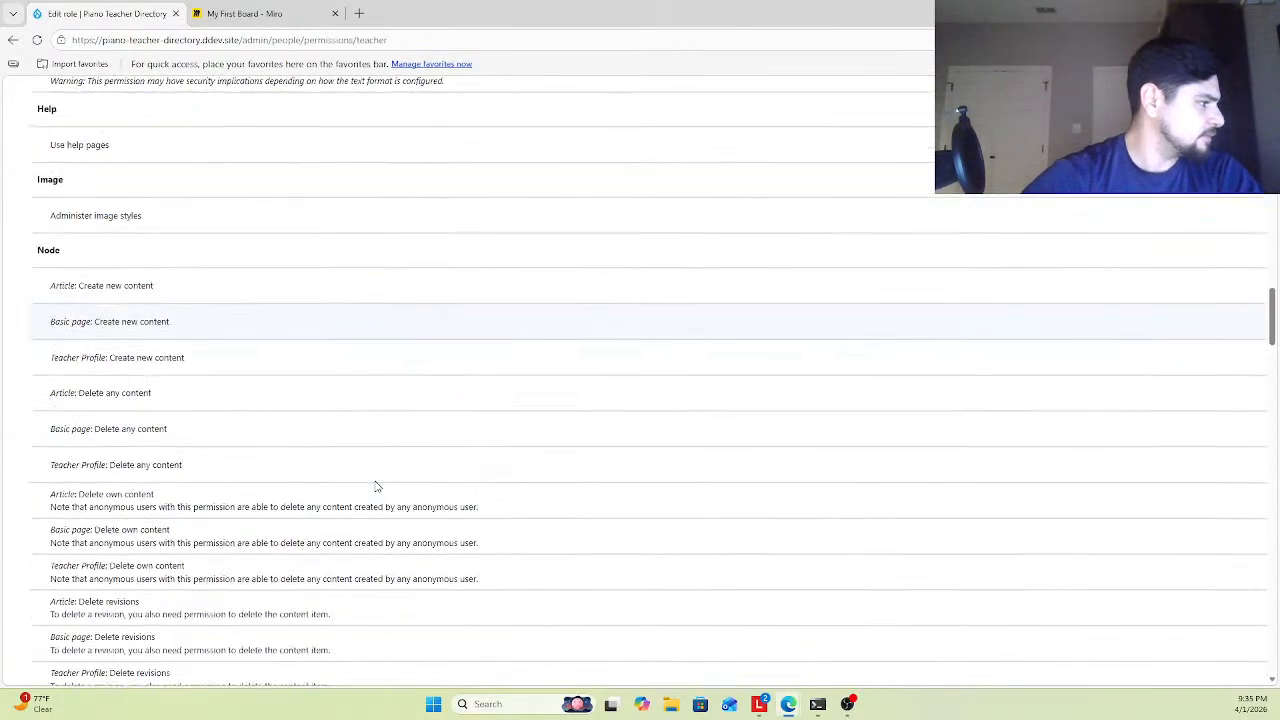
scroll(376, 486, "down", 15)
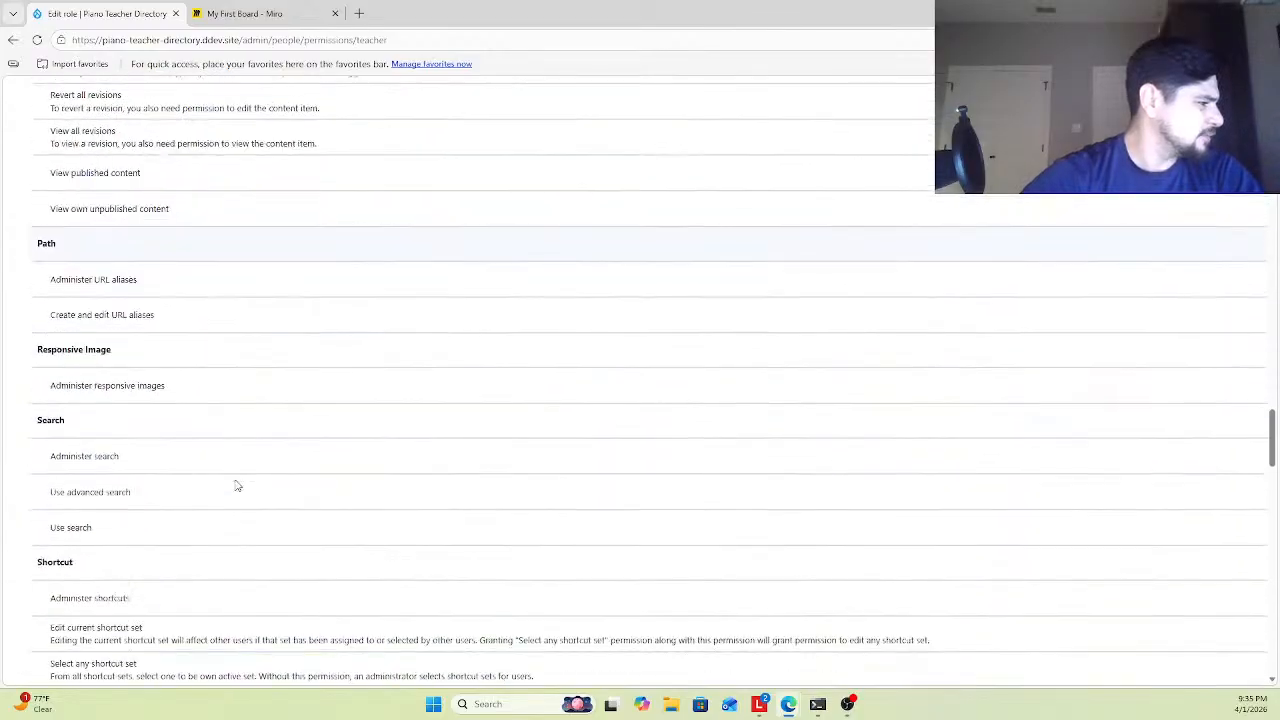
scroll(237, 486, "down", 15)
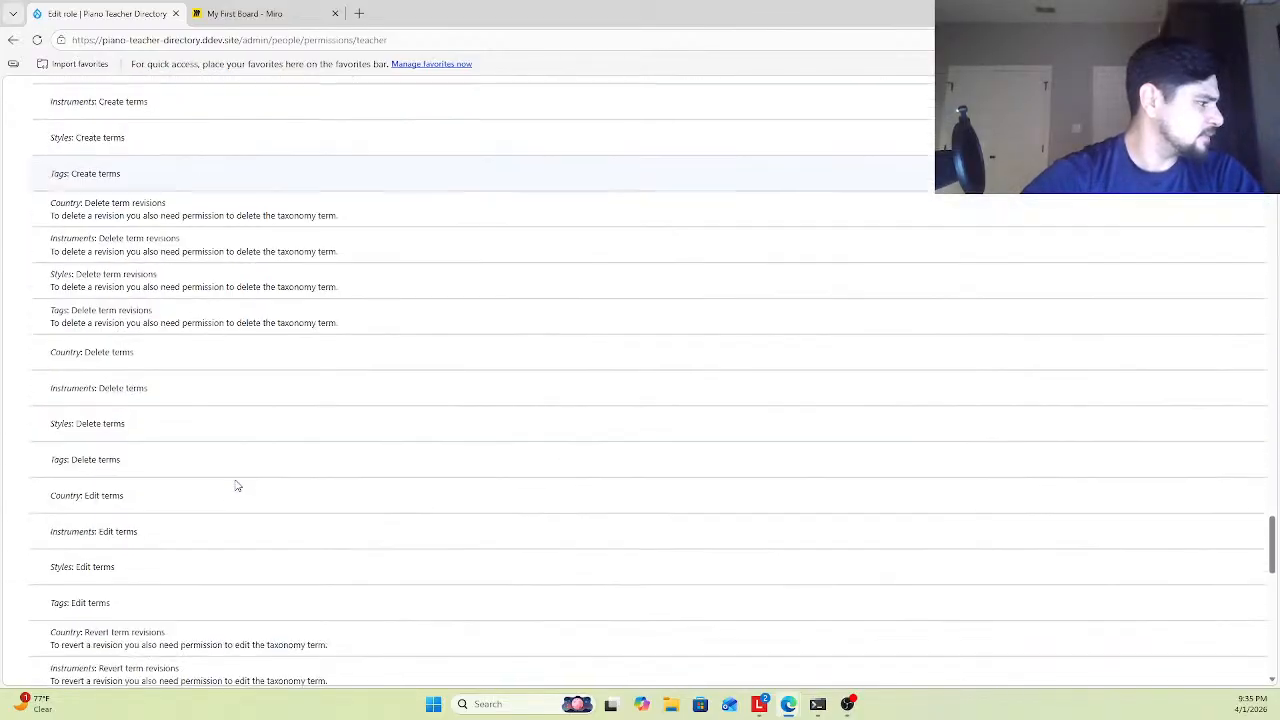
scroll(237, 486, "down", 10)
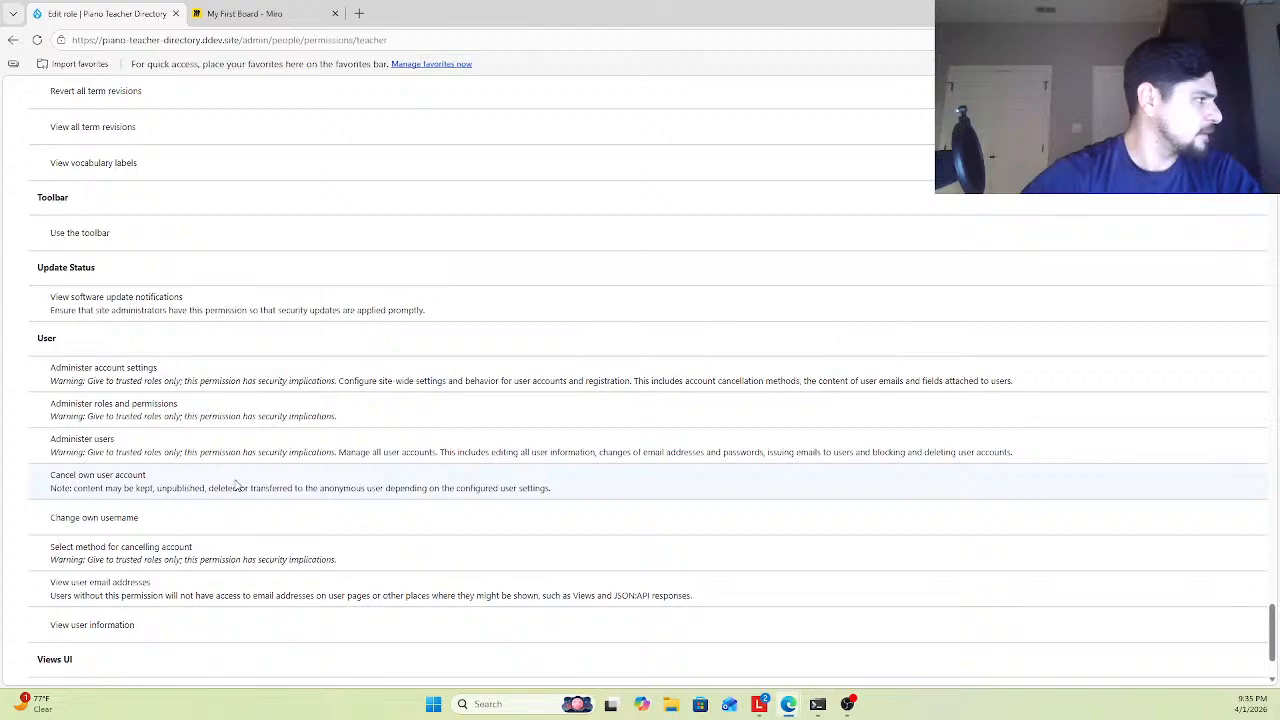
scroll(241, 433, "up", 20)
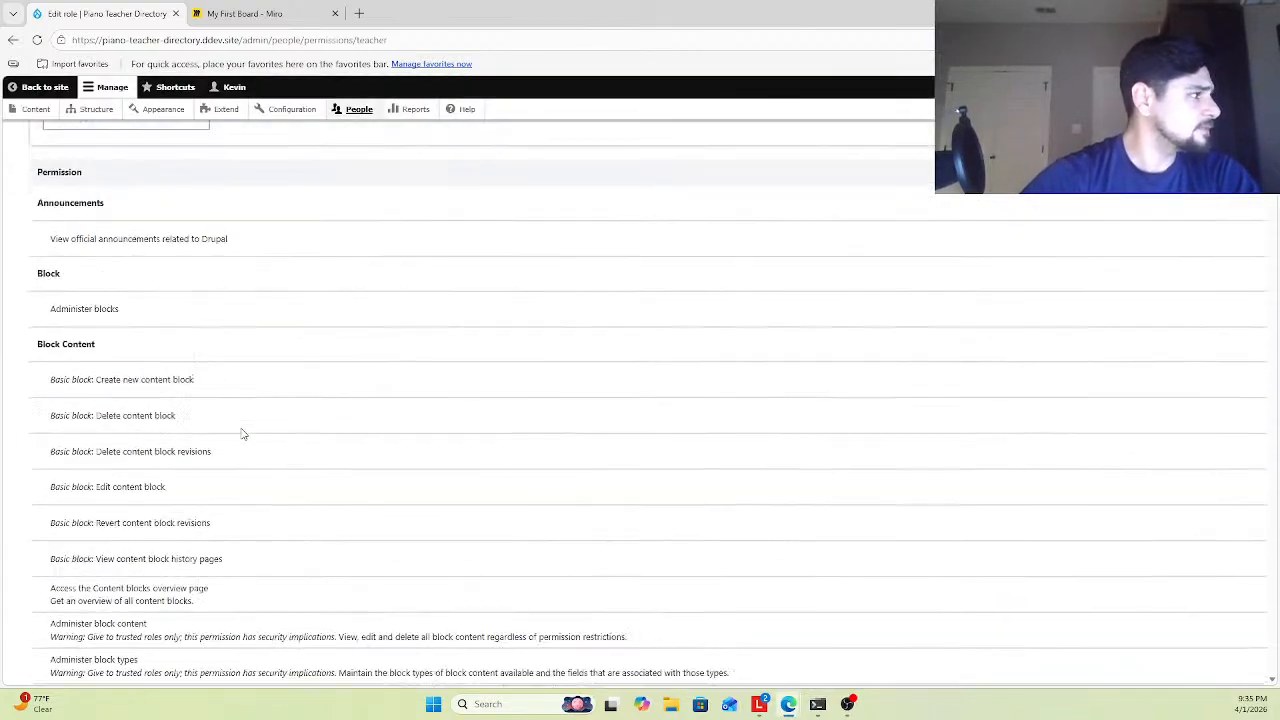
Filter permissions by 'Teacher Profile' and tick 'Teacher Profile: Edit own content' for Teacher
scroll(228, 370, "down", 1)
left_click(185, 278)
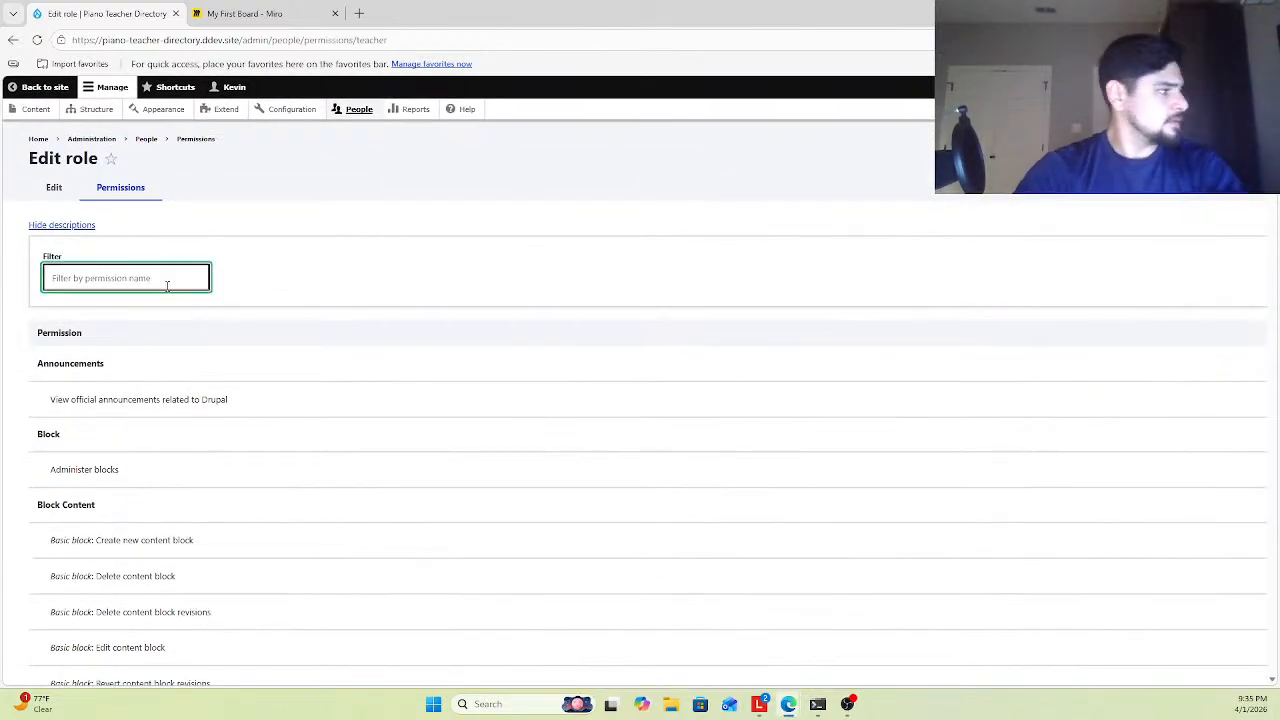
type("Teacher")
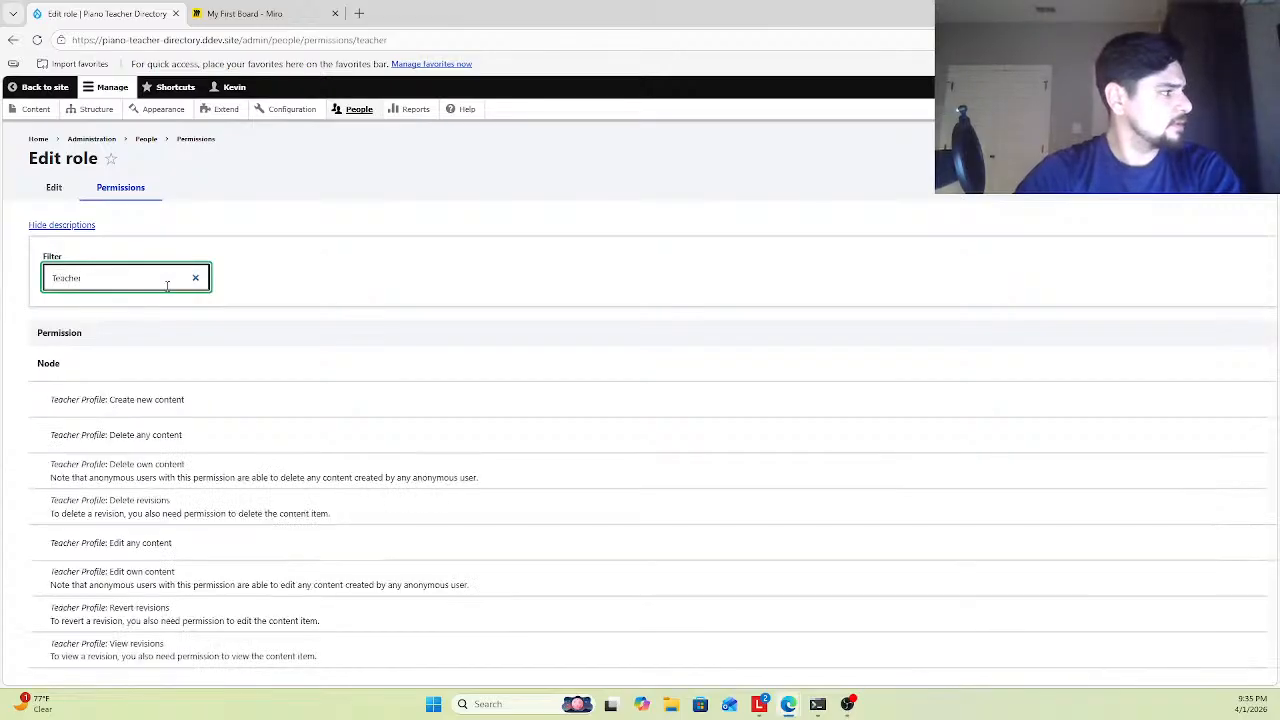
type(" Profile")
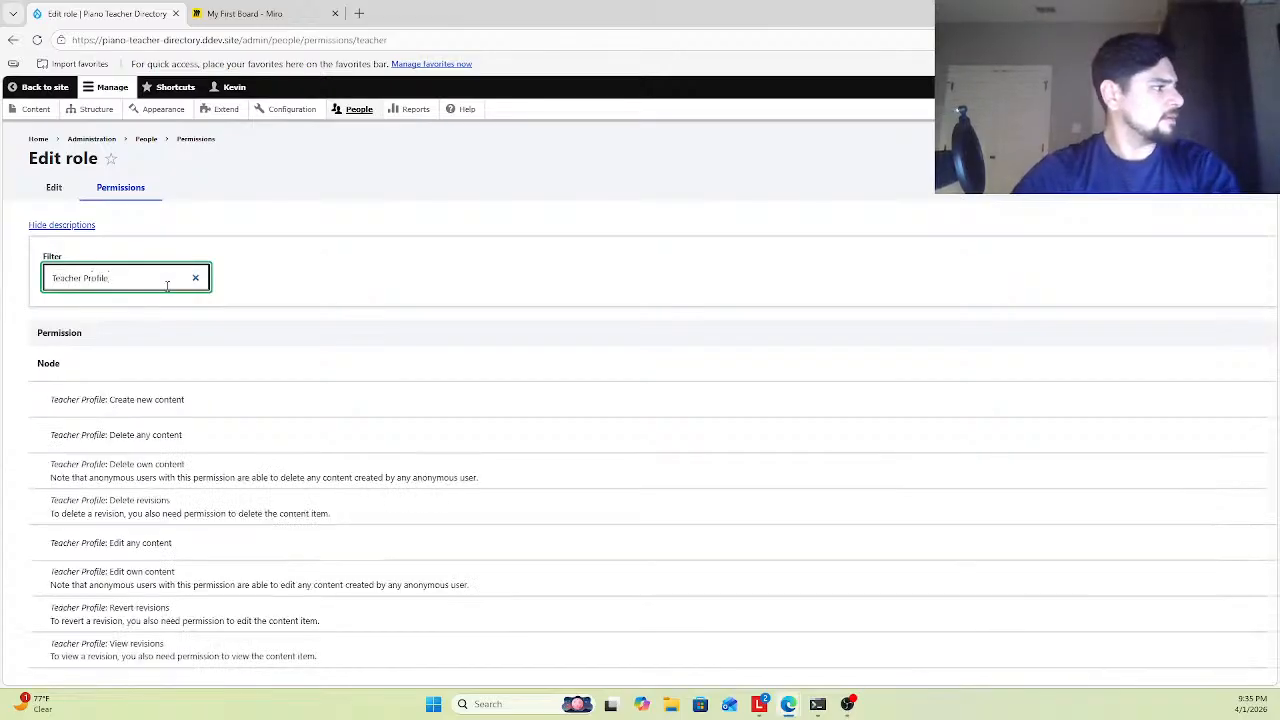
scroll(167, 285, "down", 2)
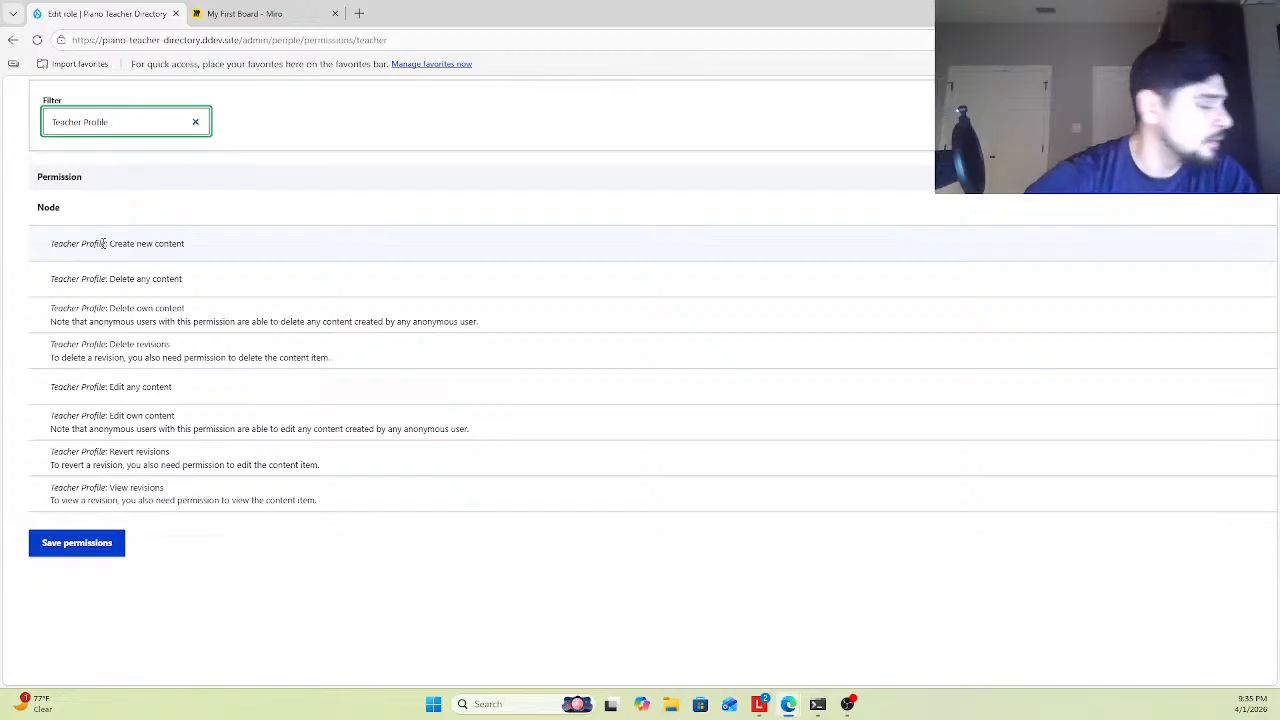
scroll(33, 236, "right", 5)
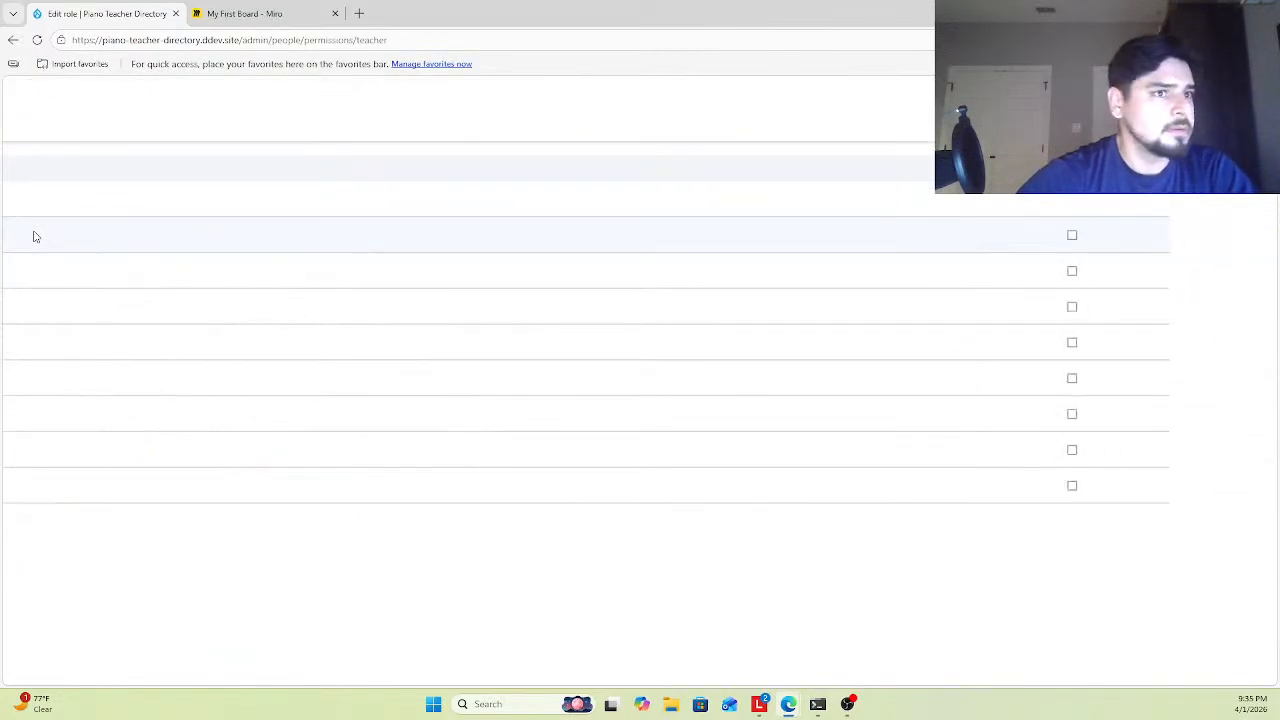
scroll(33, 236, "left", 5)
scroll(506, 348, "right", 3)
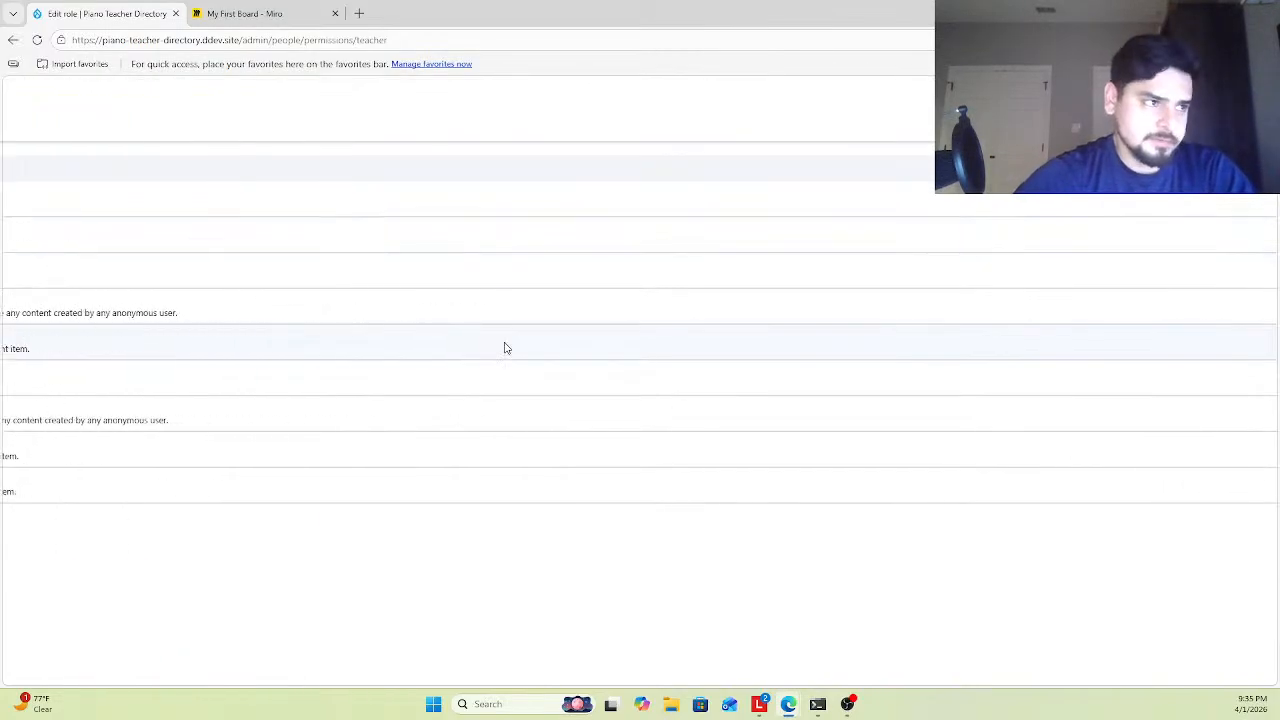
scroll(506, 348, "down", 3)
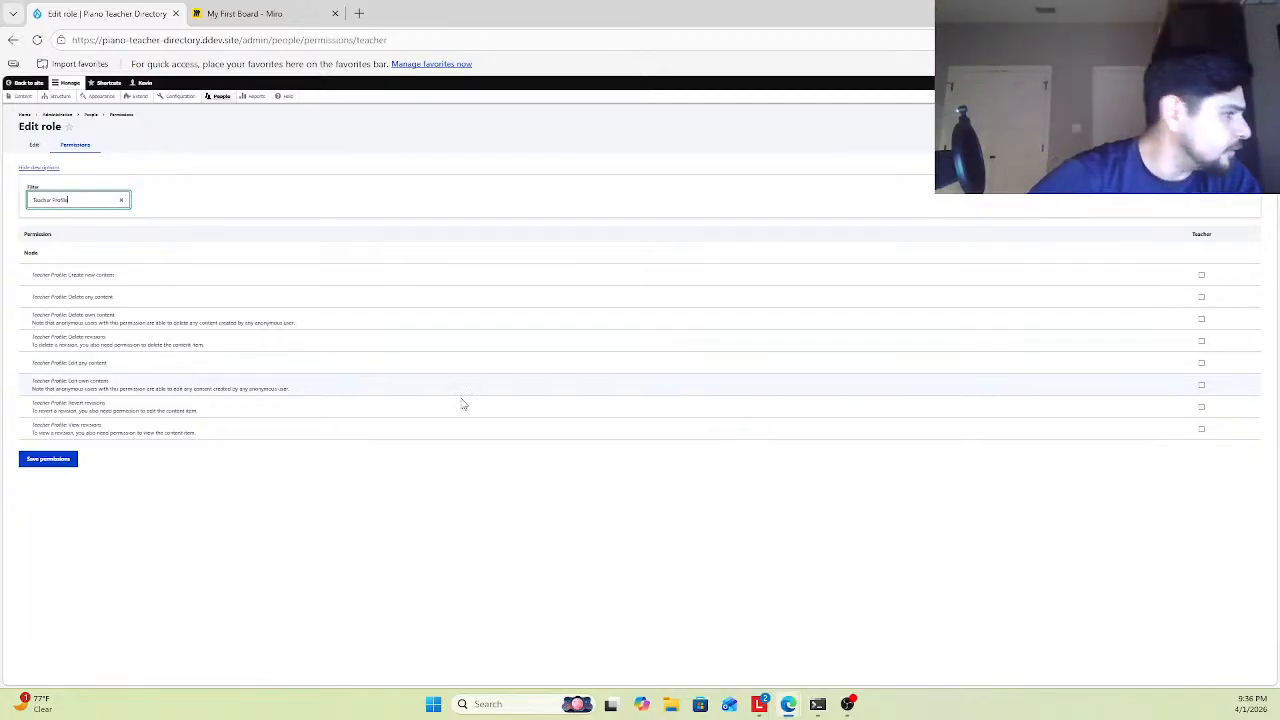
left_click(1202, 386)
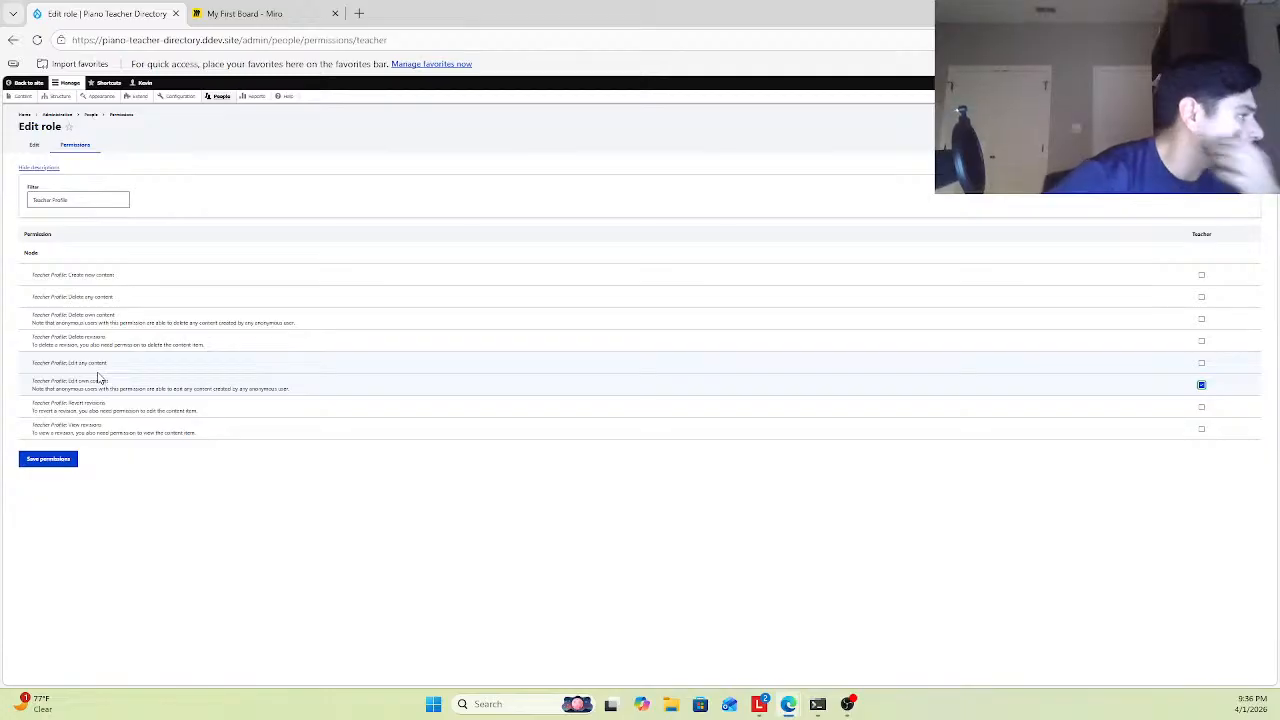
Zoom out to check the filtered Teacher Profile permissions, then save them for Teacher
scroll(104, 400, "up", 5)
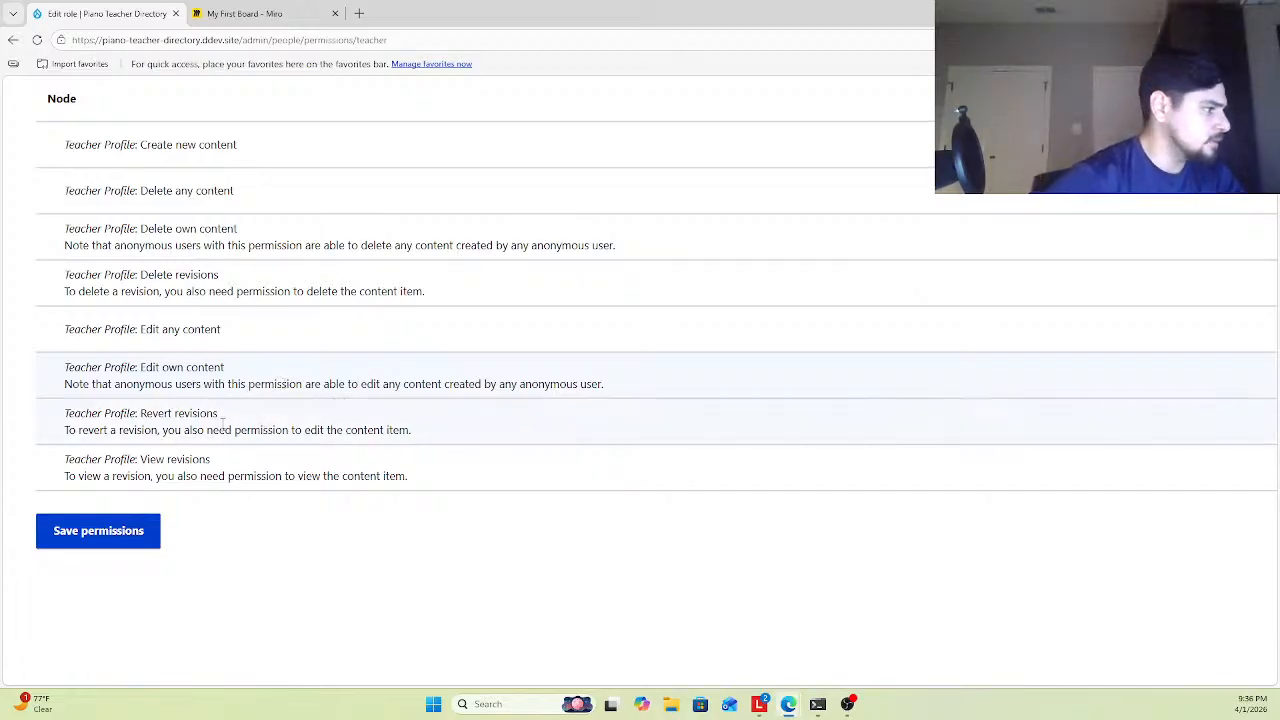
key("ctrl+minus")
key("ctrl+minus")
key("ctrl+minus")
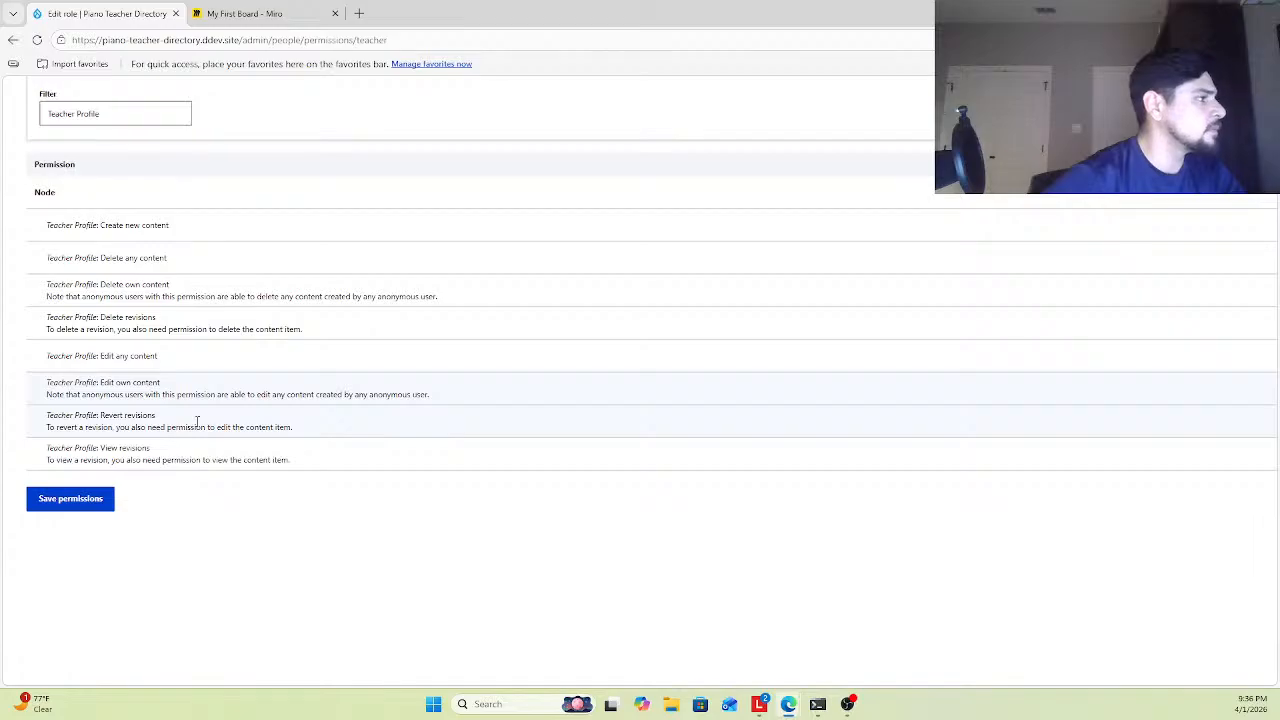
key("ctrl+minus")
key("ctrl+minus")
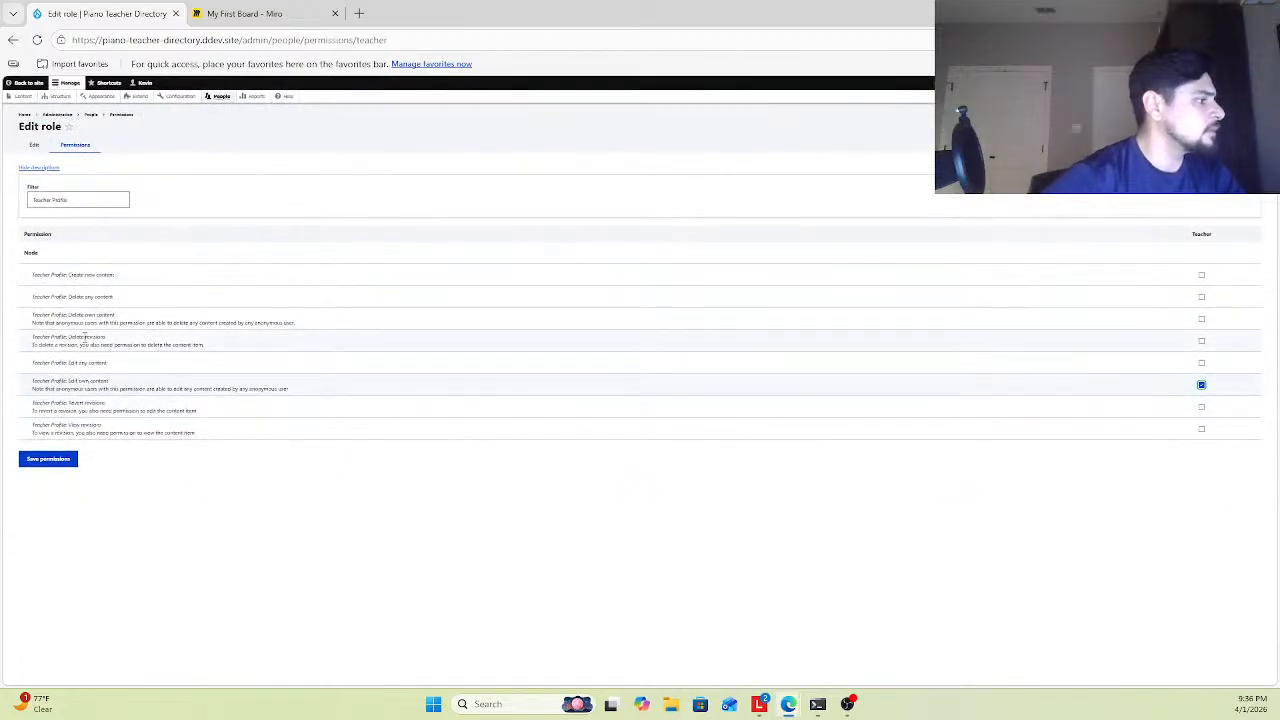
left_click(62, 199)
double_click(60, 199)
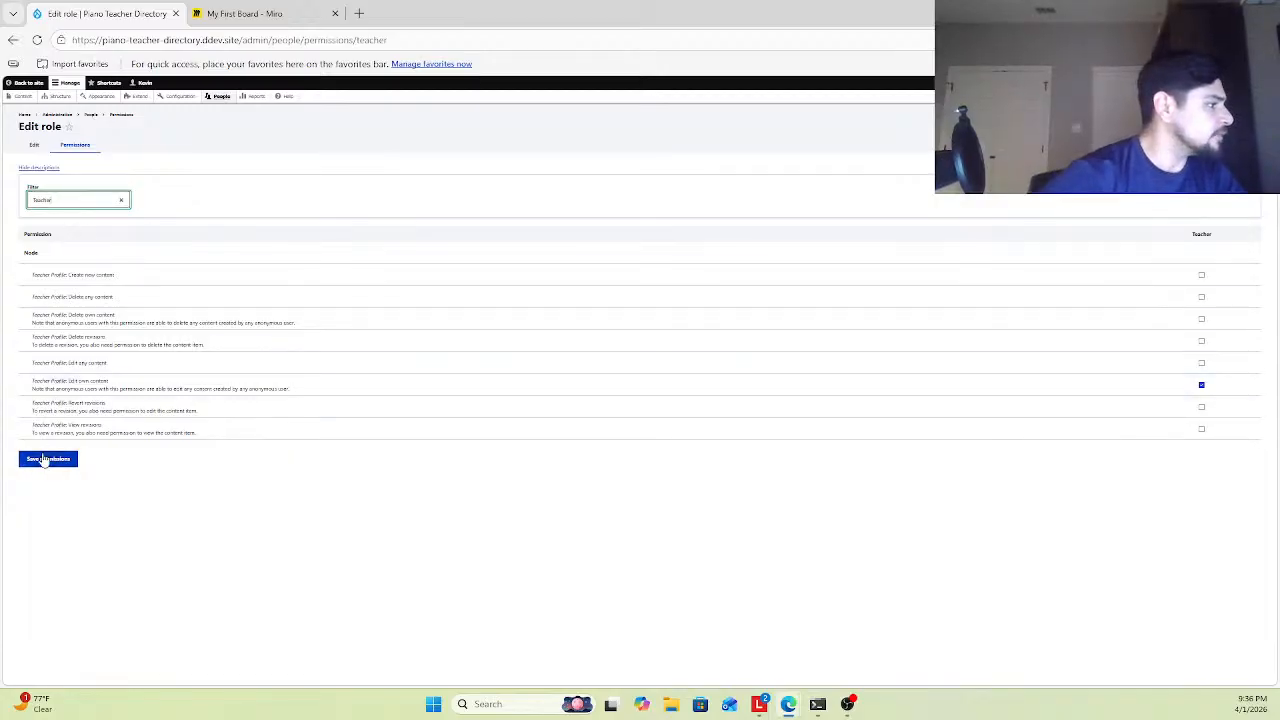
left_click(74, 203)
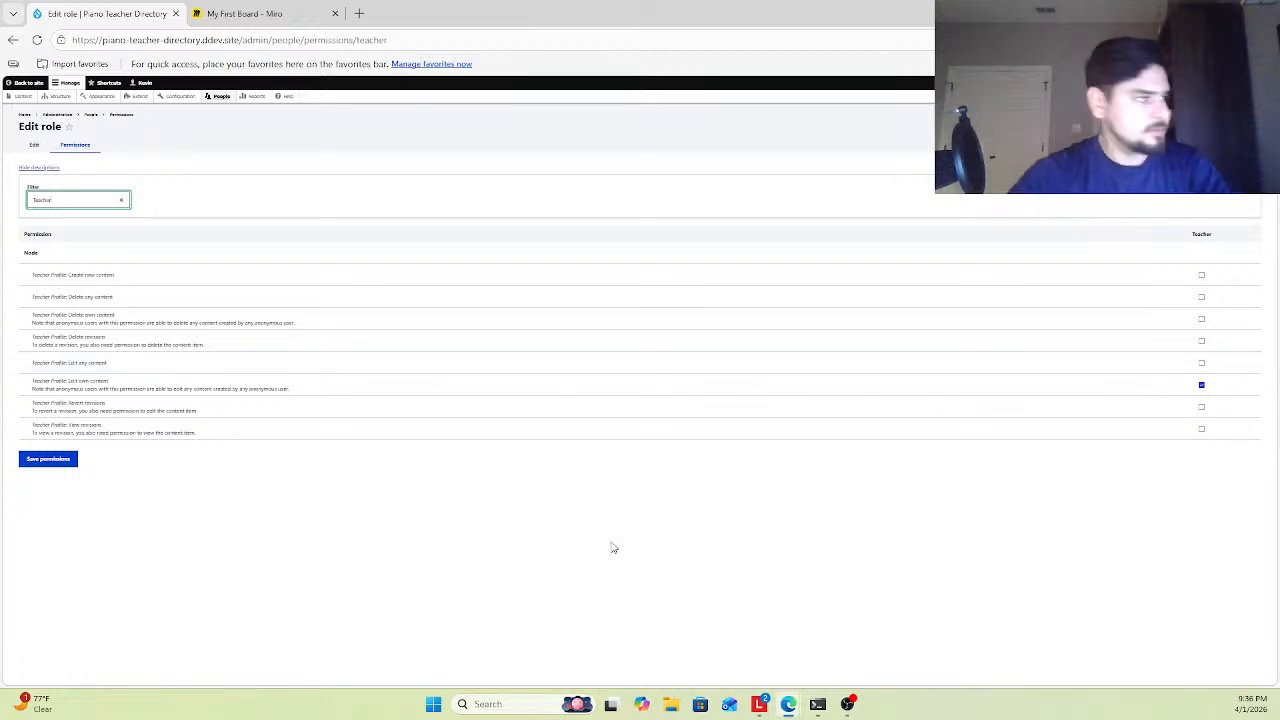
left_click(45, 460)
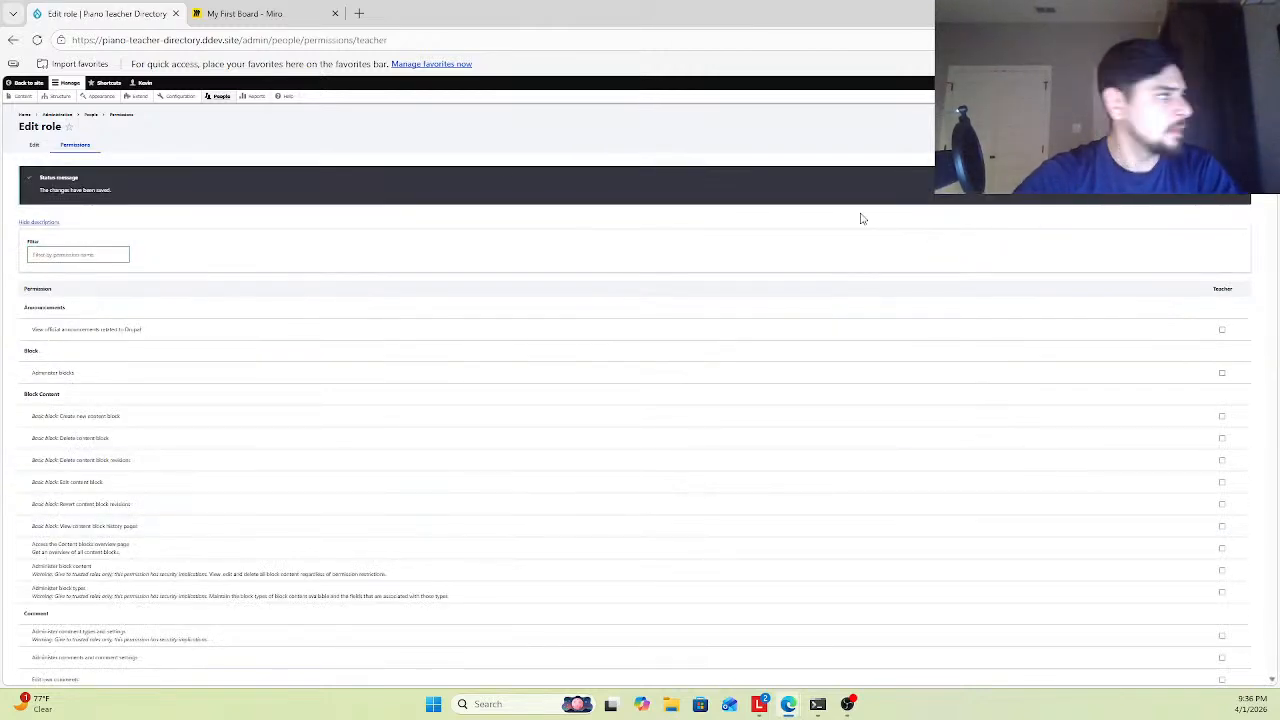
From People, edit the first user, tick the Teacher role, and save the account
left_click(91, 117)
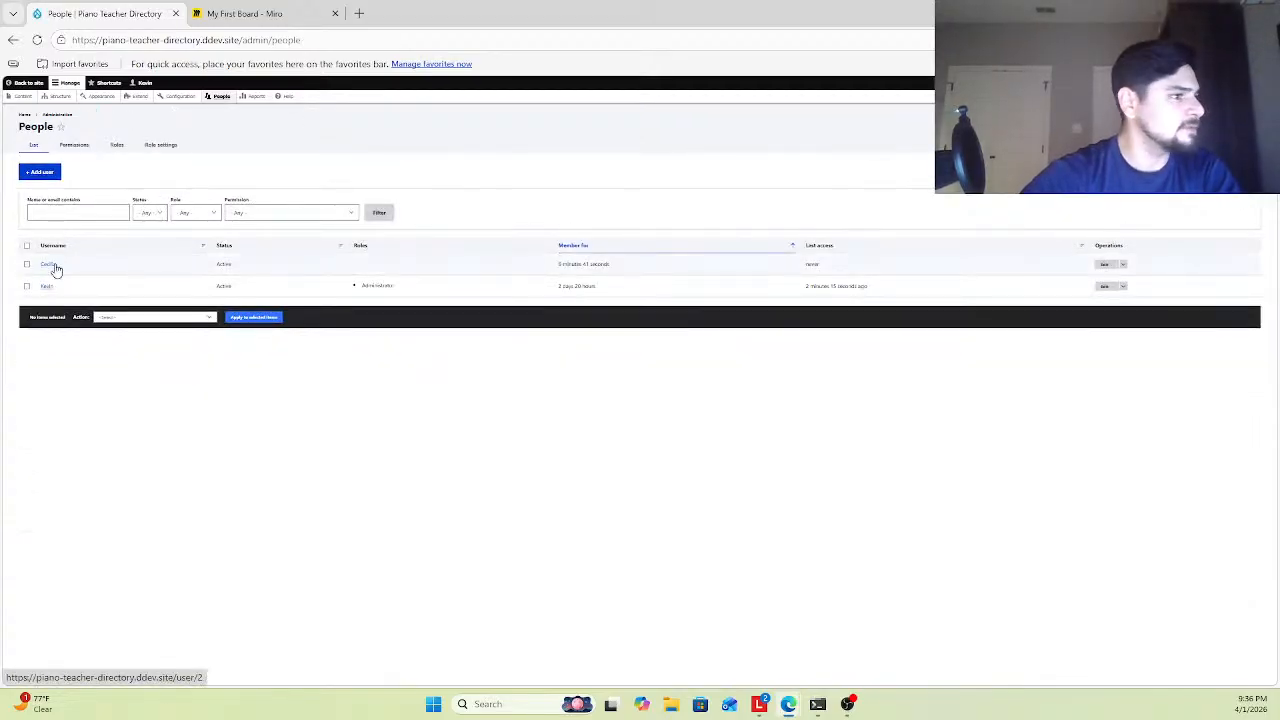
left_click(1102, 264)
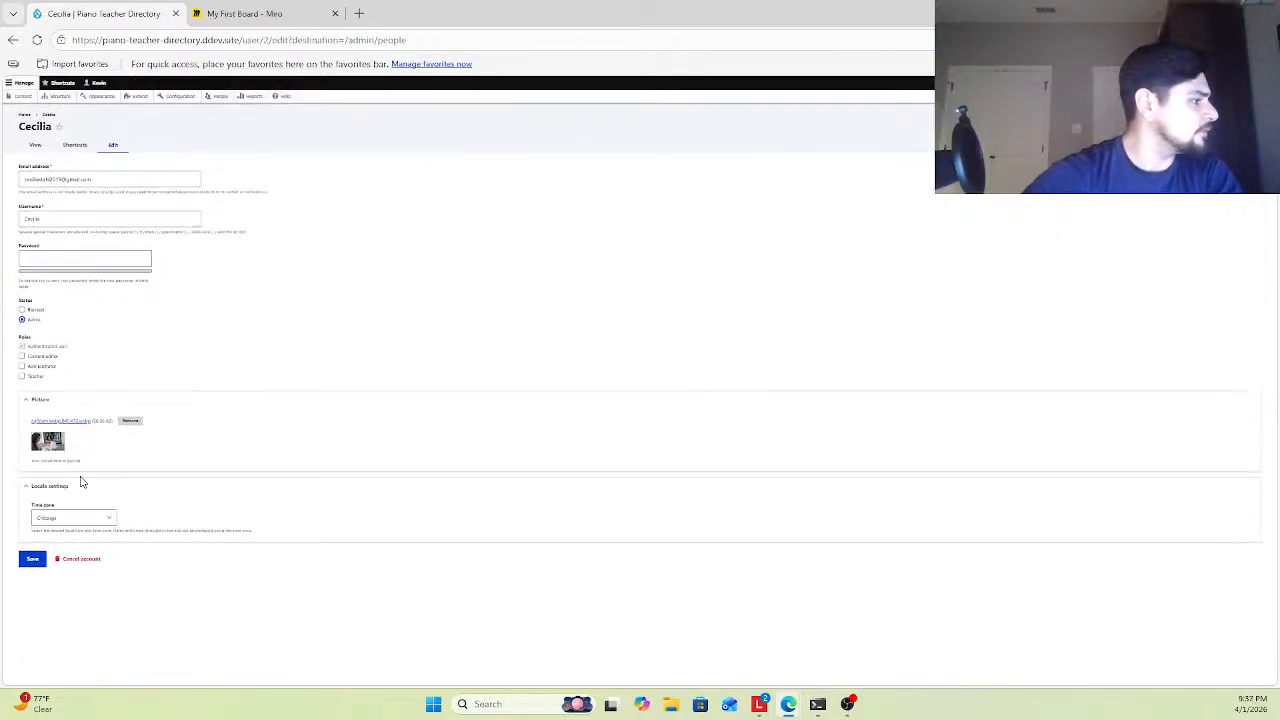
scroll(63, 366, "up", 3)
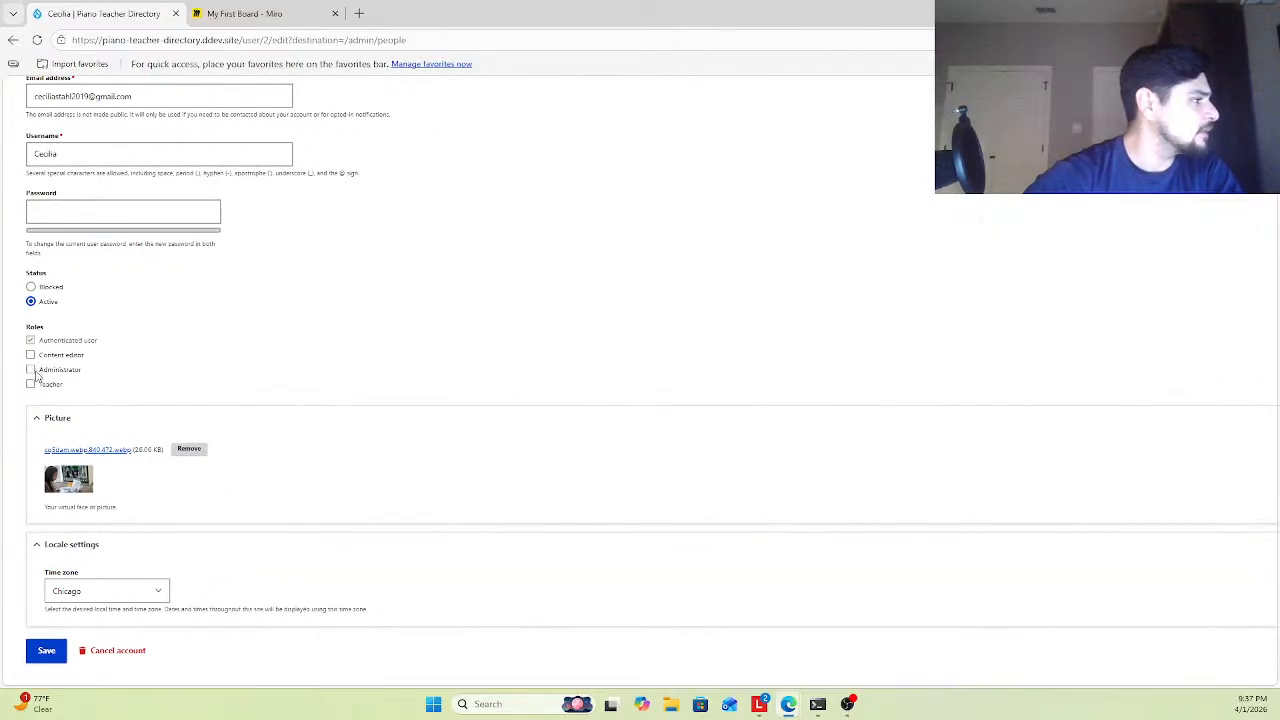
left_click(31, 385)
scroll(149, 346, "down", 3)
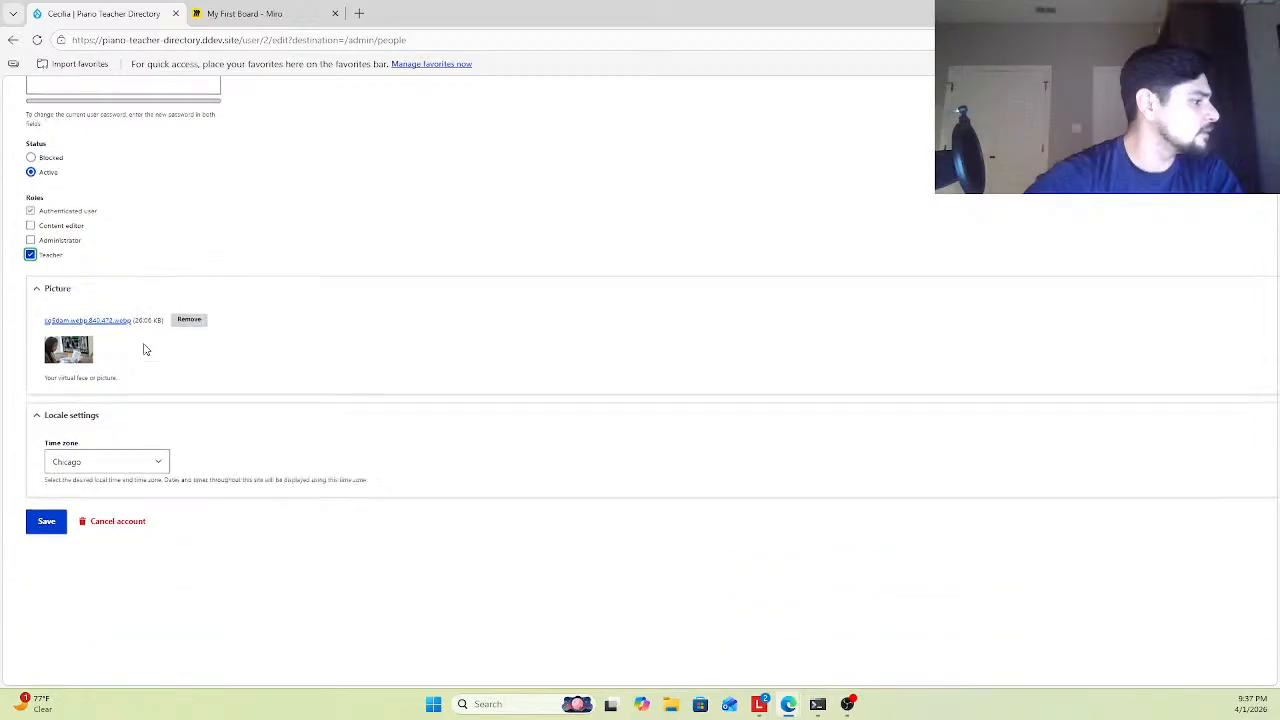
left_click(36, 505)
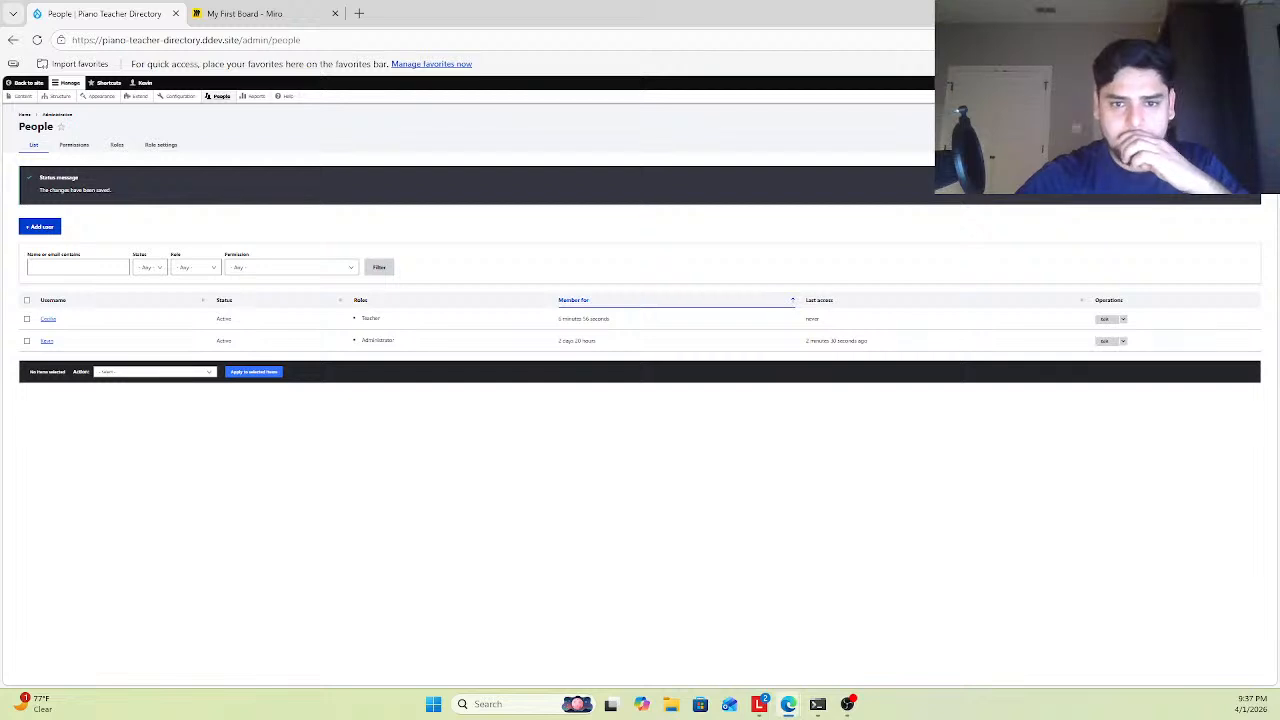
Reopen the teacher user's account, view its profile page, then go to the Home page
left_click(1103, 319)
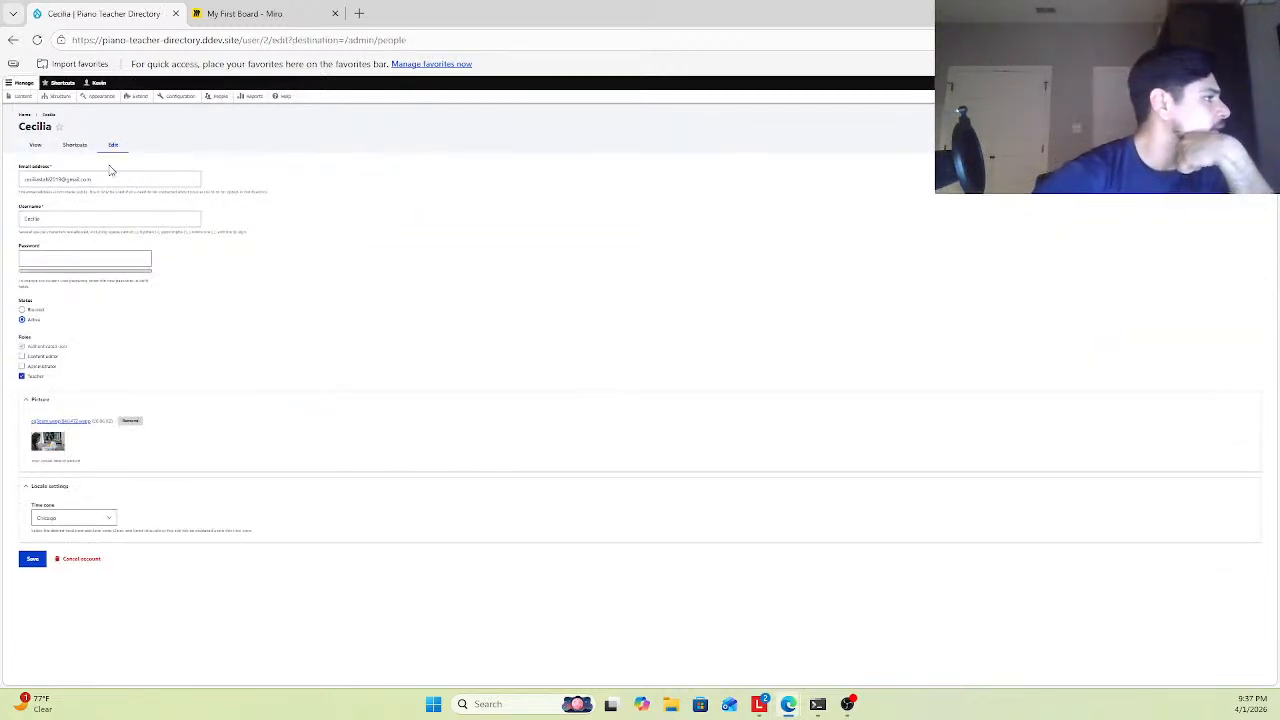
left_click(38, 146)
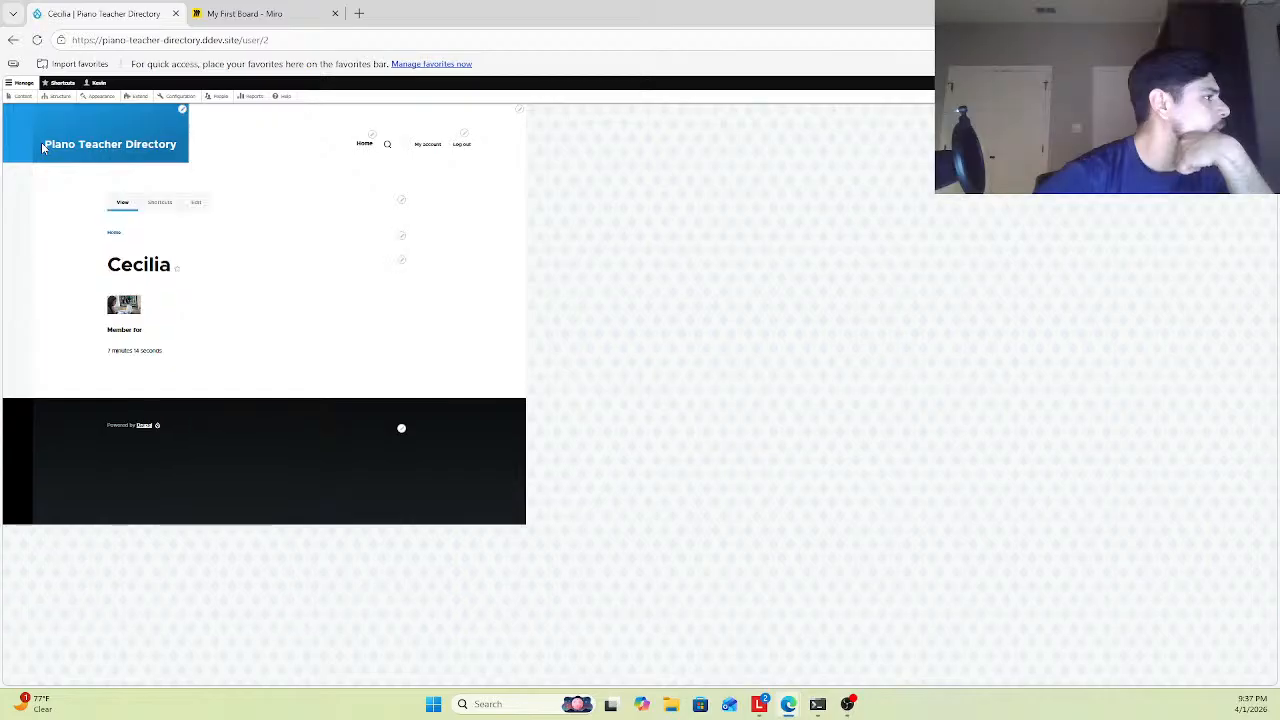
left_click(196, 202)
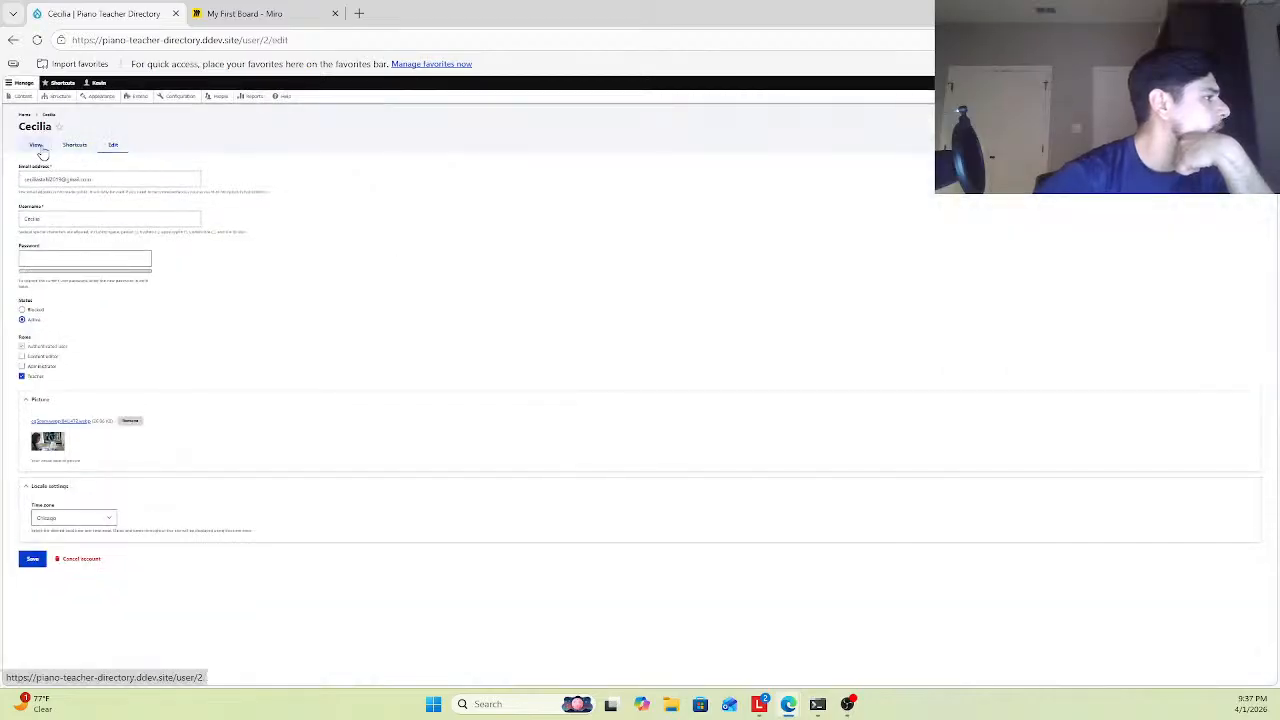
left_click(25, 116)
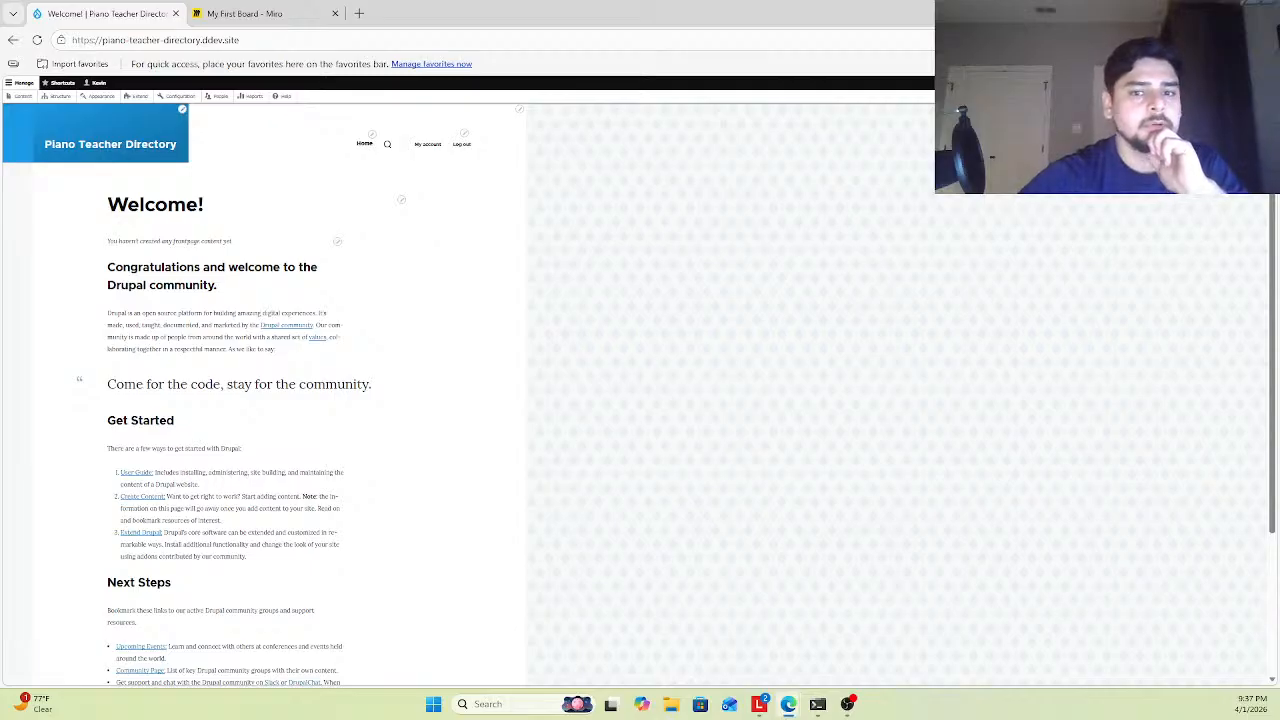
Look at Structure's Display modes overview, then return to Structure
left_click(62, 97)
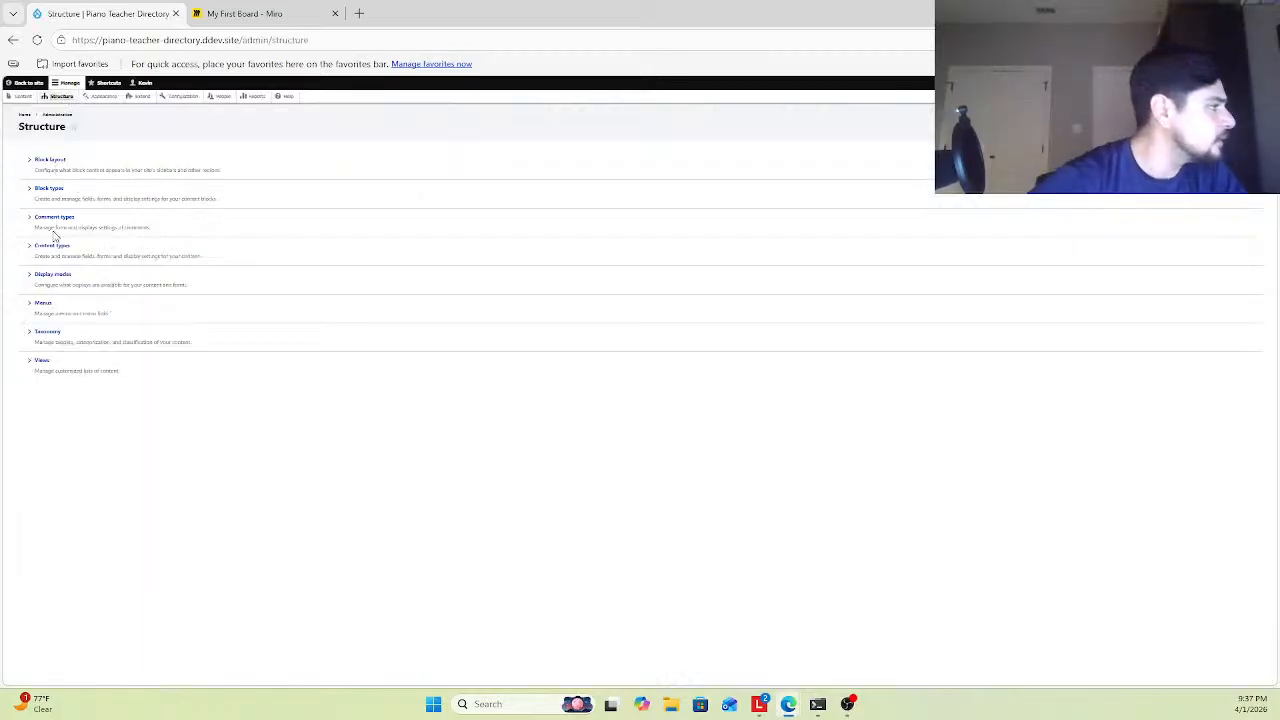
left_click(58, 279)
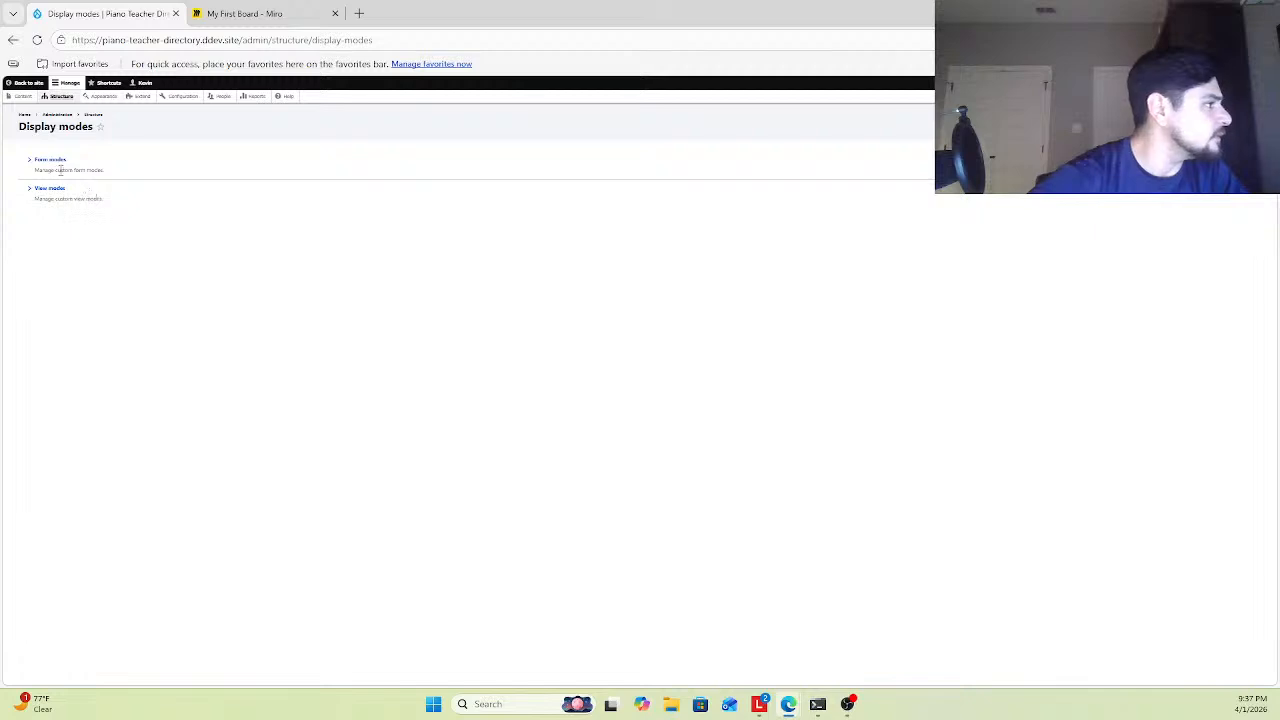
scroll(110, 192, "up", 5)
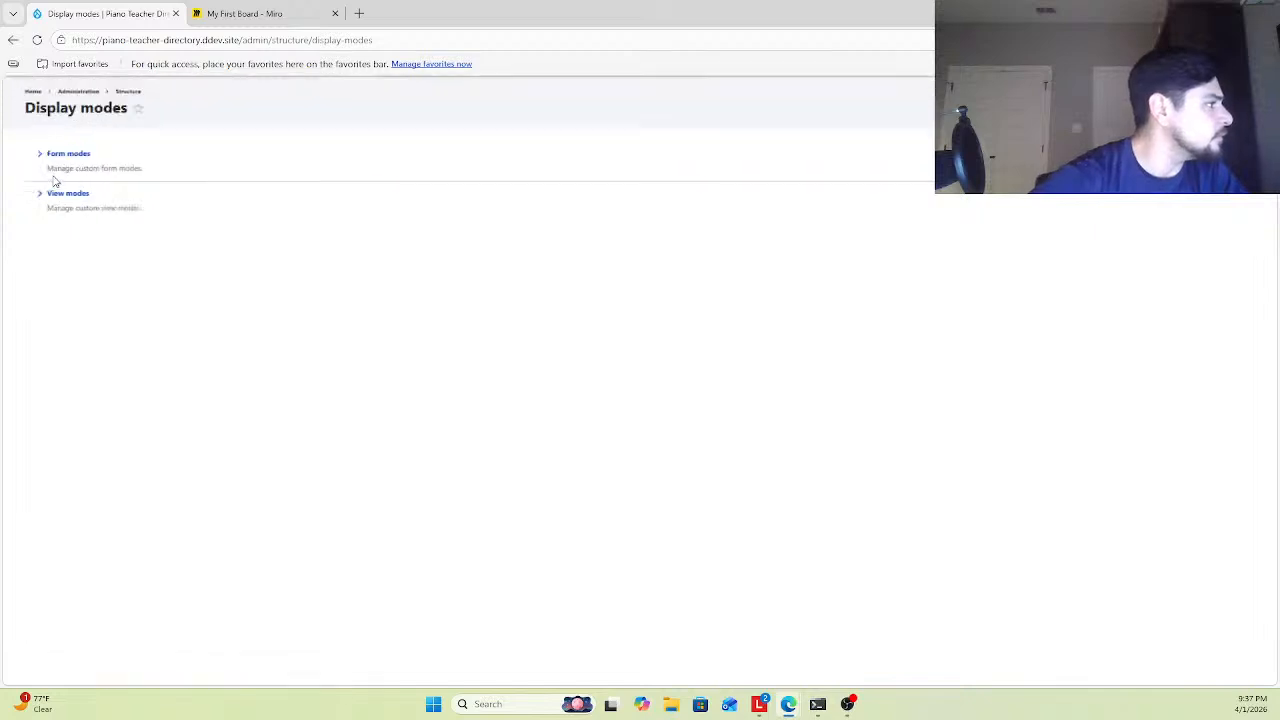
left_click(13, 40)
scroll(72, 252, "up", 5)
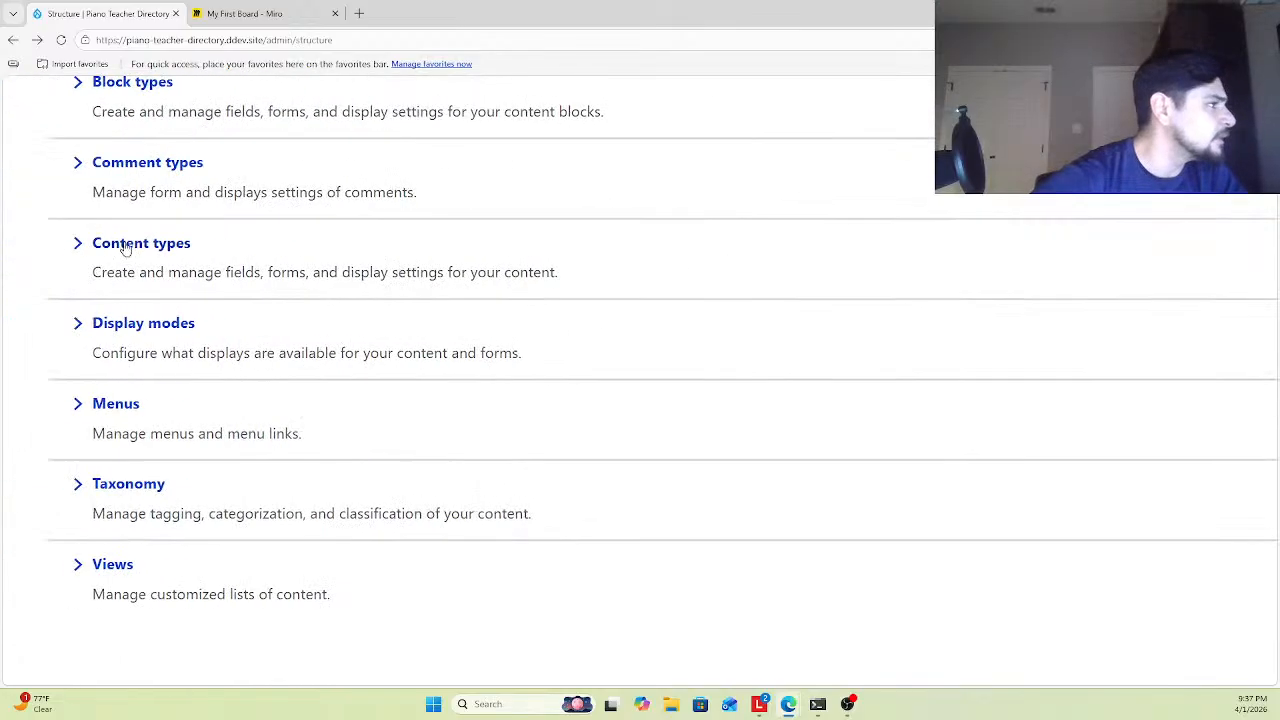
scroll(120, 177, "up", 1)
scroll(120, 174, "up", 2)
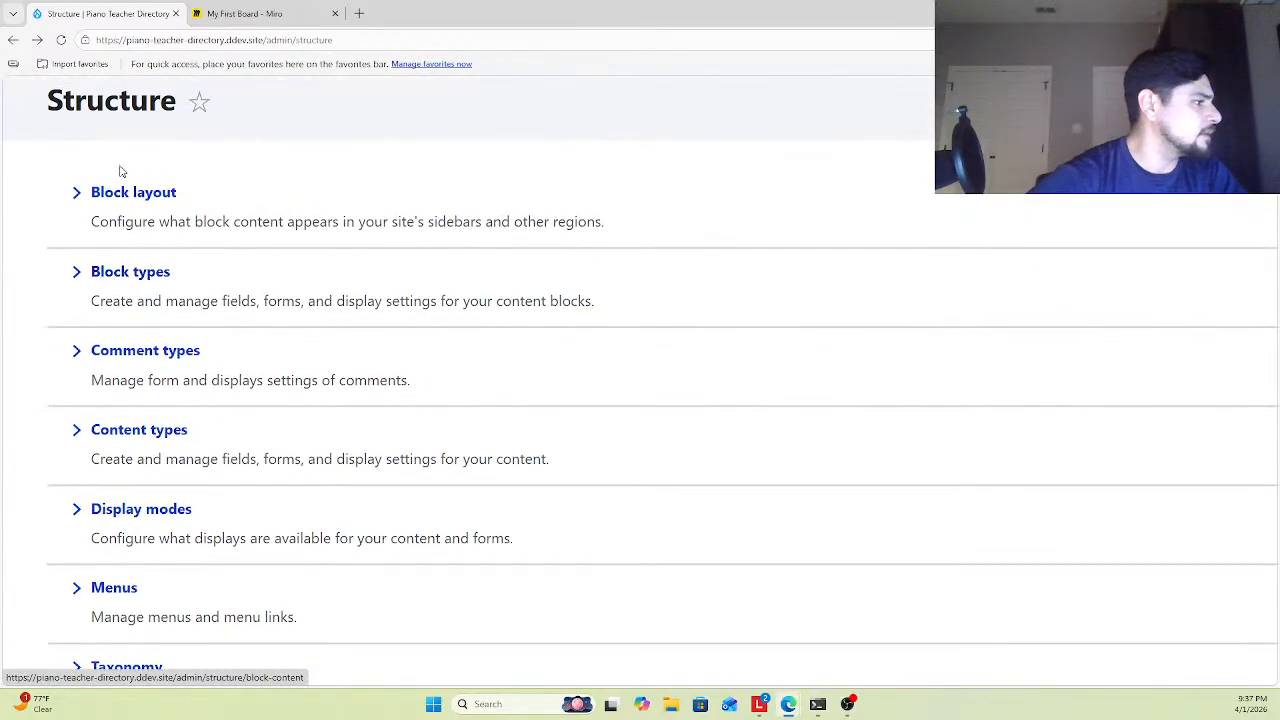
Review the Teacher Profile content type's fields and settings, then reach Add content
left_click(132, 428)
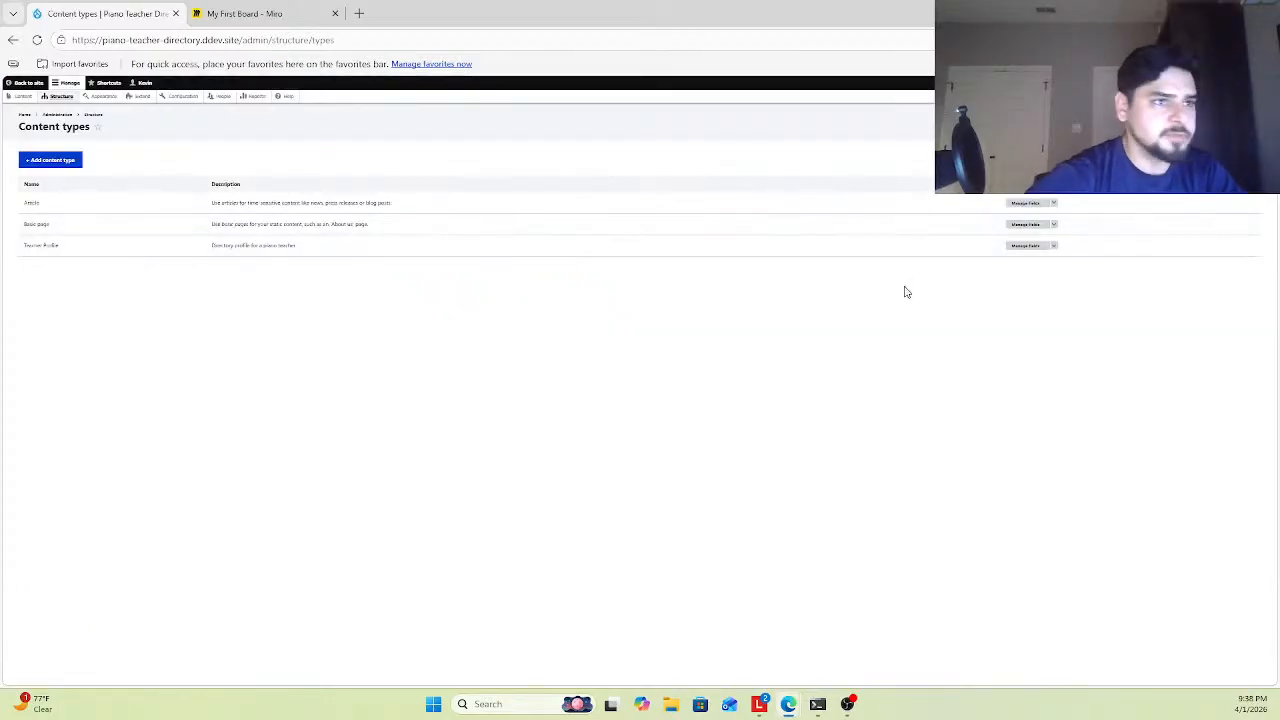
left_click(1040, 247)
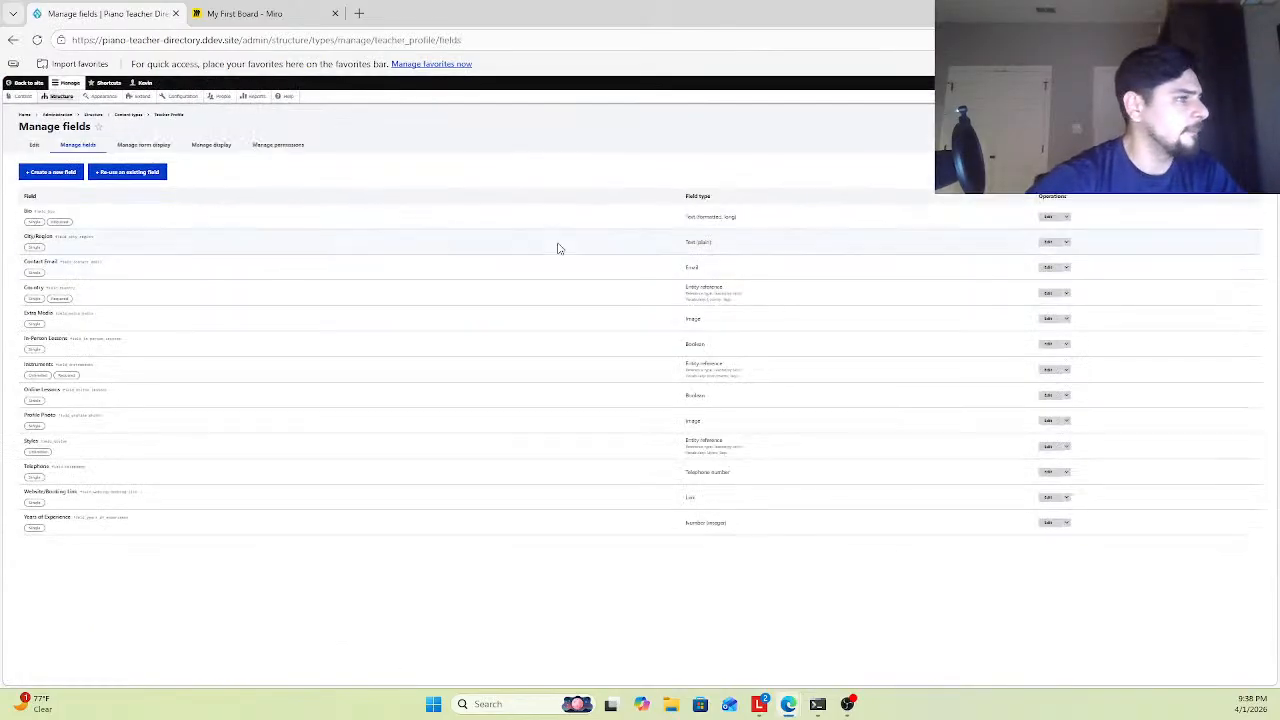
left_click(34, 145)
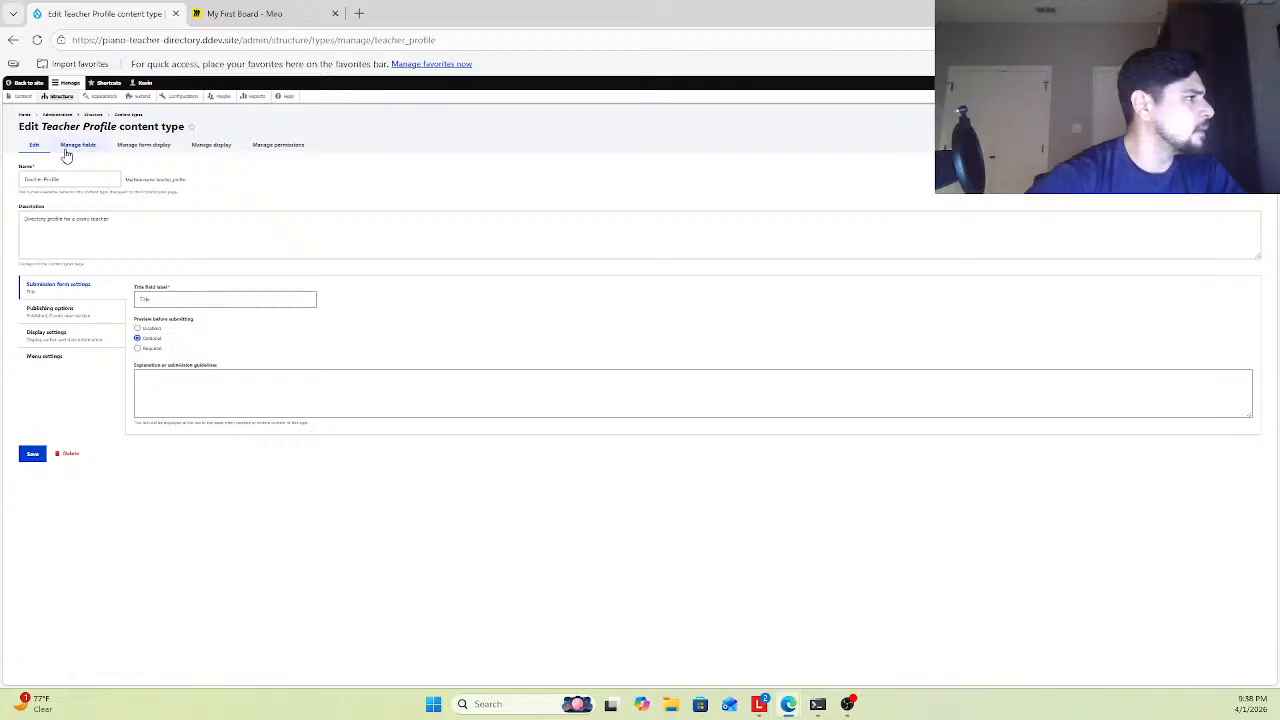
left_click(22, 96)
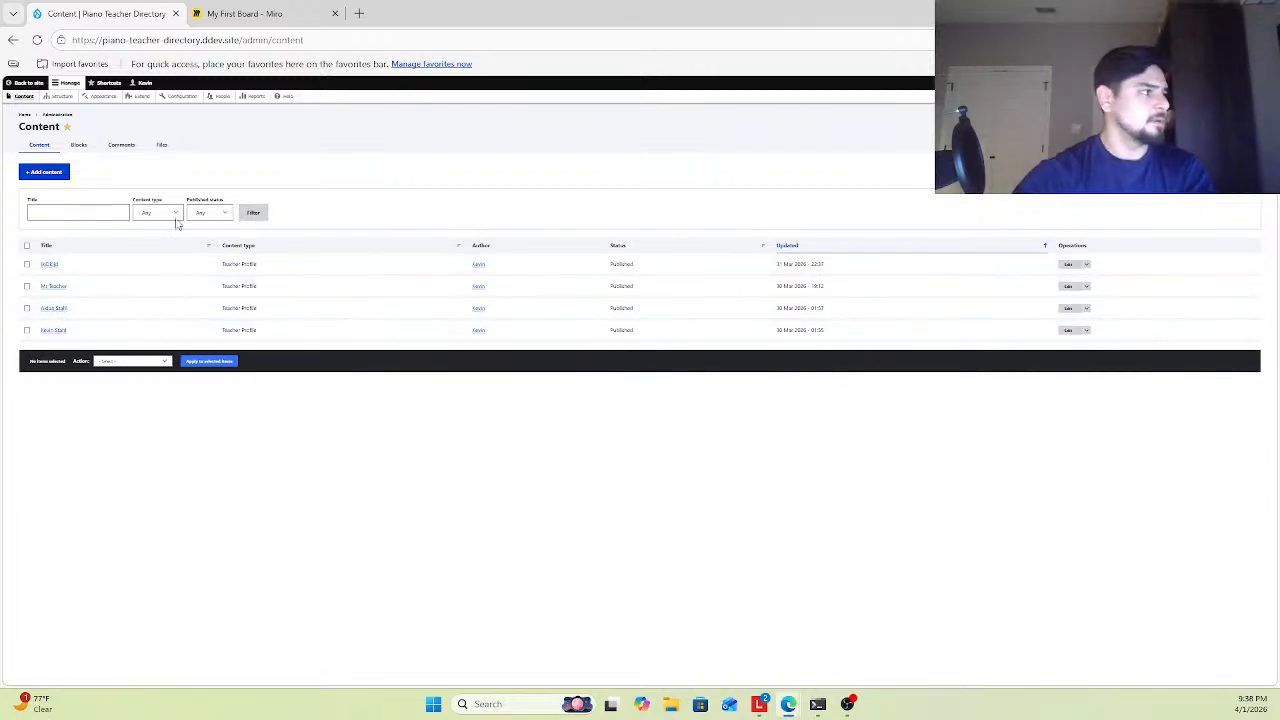
left_click(46, 176)
In a new tab, load google.com and start a search for 'piano techer ia'
left_click(362, 13)
type("www.google.com")
key("Return")
type("piano te")
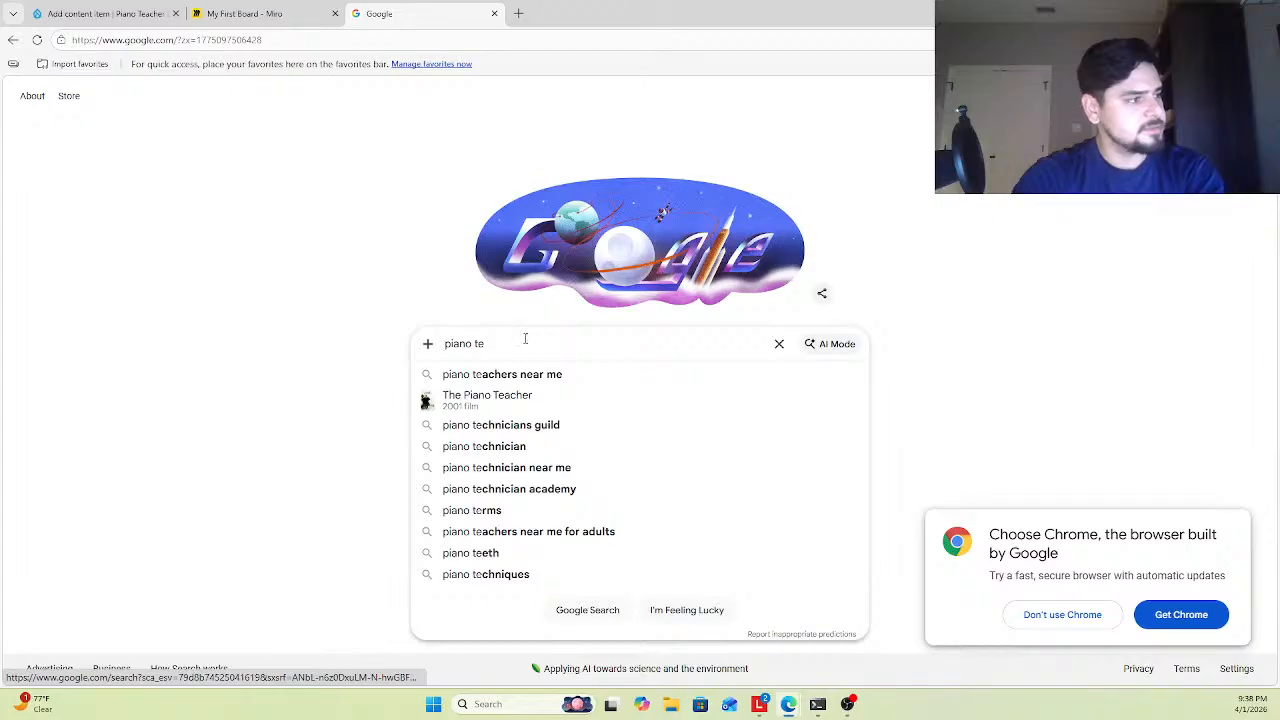
type("cher ia")
Correct the query to 'piano teacher image' and run the search
key("BackSpace")
key("BackSpace")
key("BackSpace")
key("BackSpace")
key("BackSpace")
key("BackSpace")
key("BackSpace")
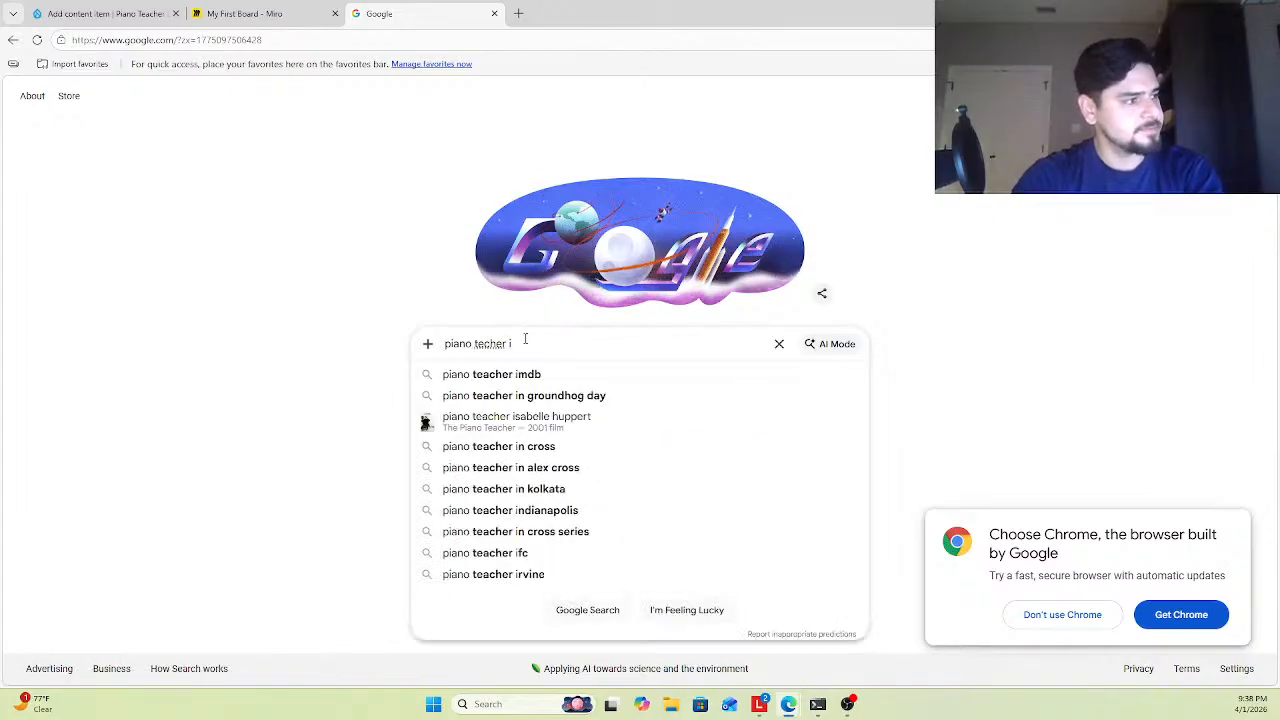
type("acher image")
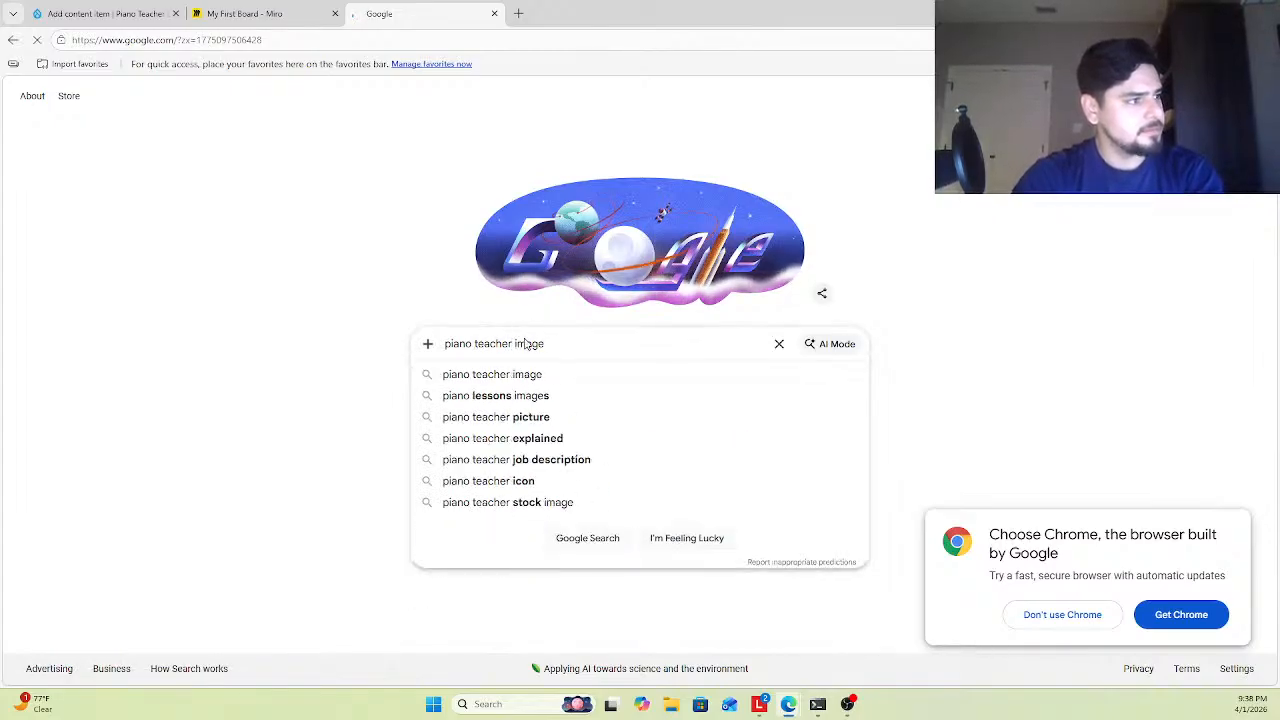
key("Return")
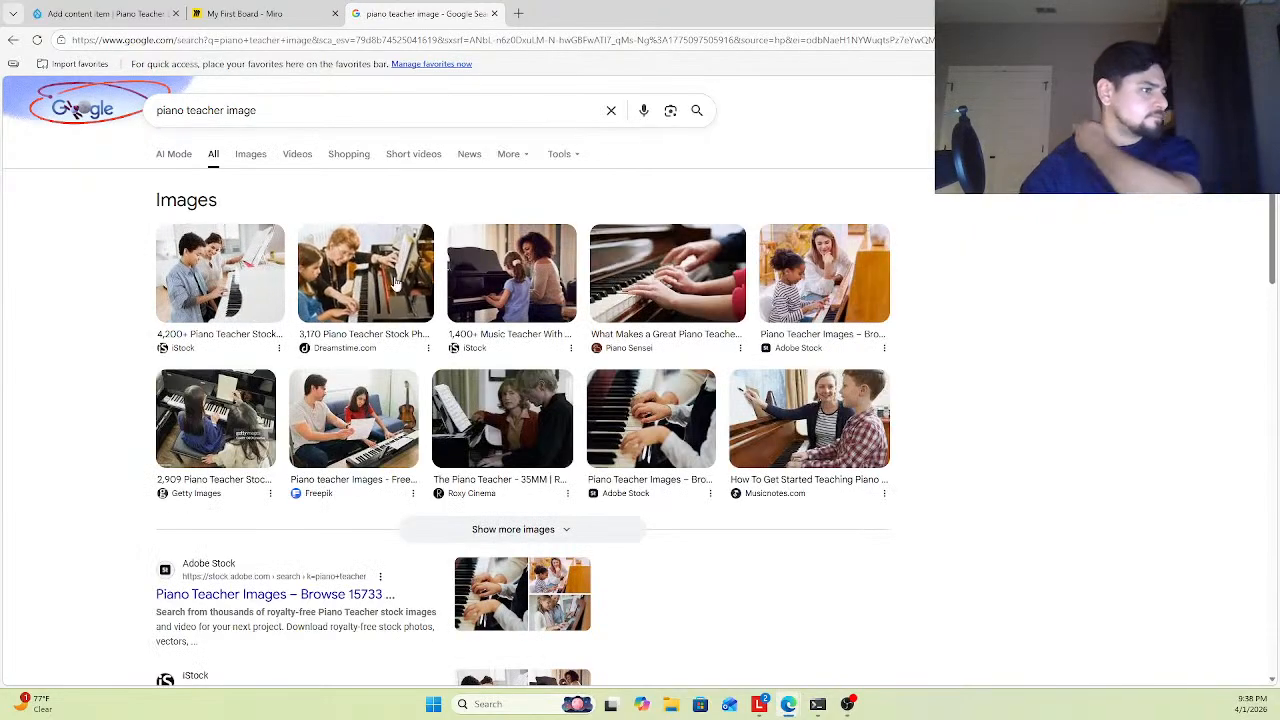
Preview the Roxy Cinema and Musicnotes images, then open the Musicnotes teaching-piano article
left_click(505, 410)
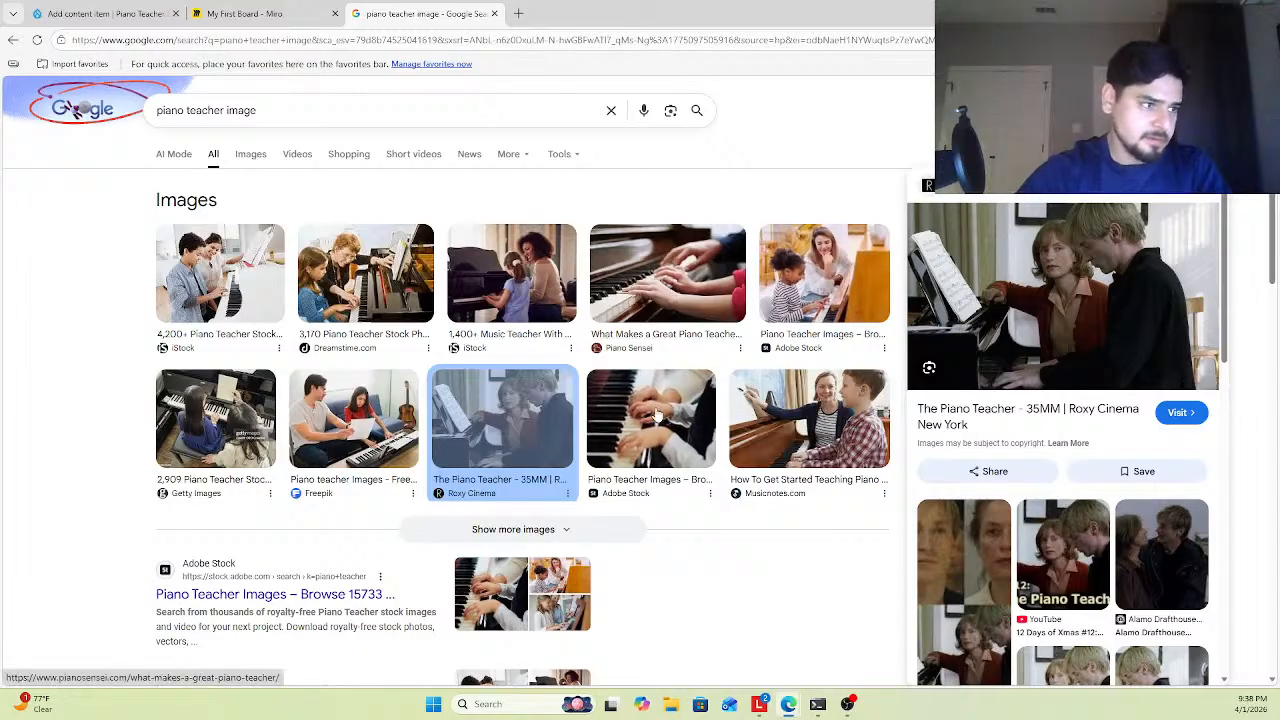
left_click(743, 403)
left_click(1072, 306)
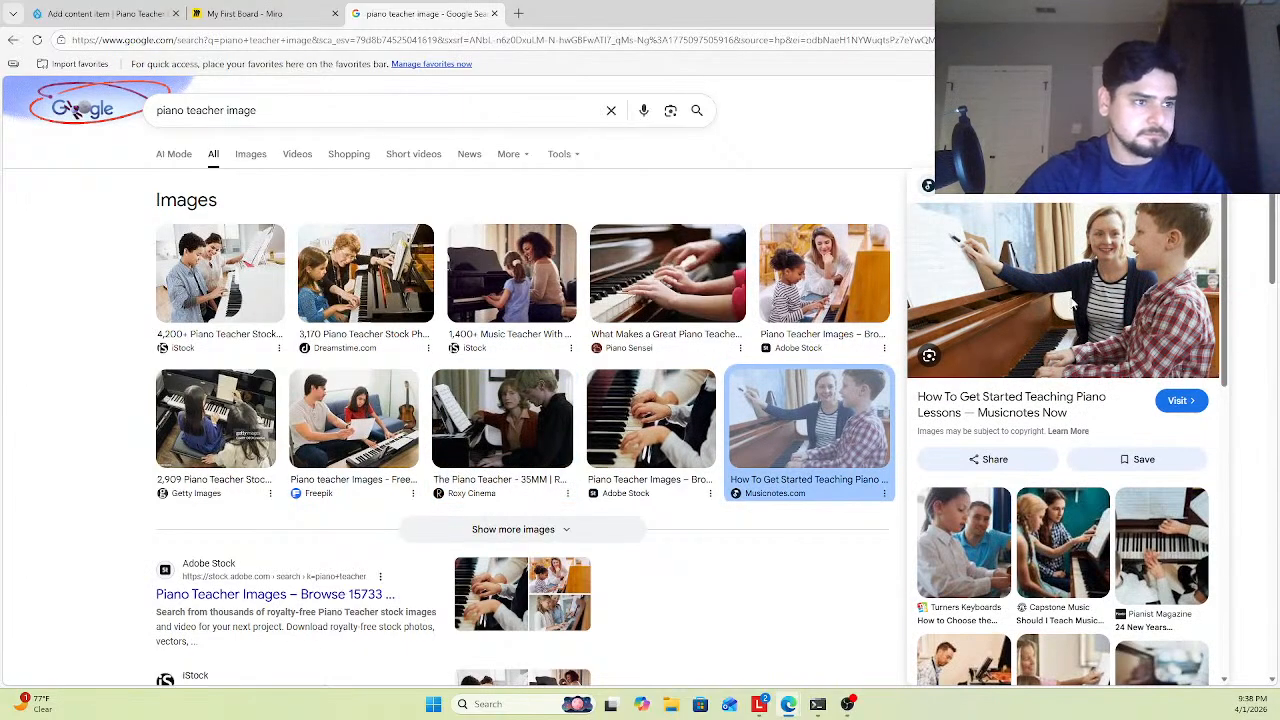
scroll(697, 453, "down", 2)
scroll(697, 453, "down", 1)
Save the article's piano lesson photo to Pictures as 'start-teaching-piano' in WEBP format
right_click(641, 379)
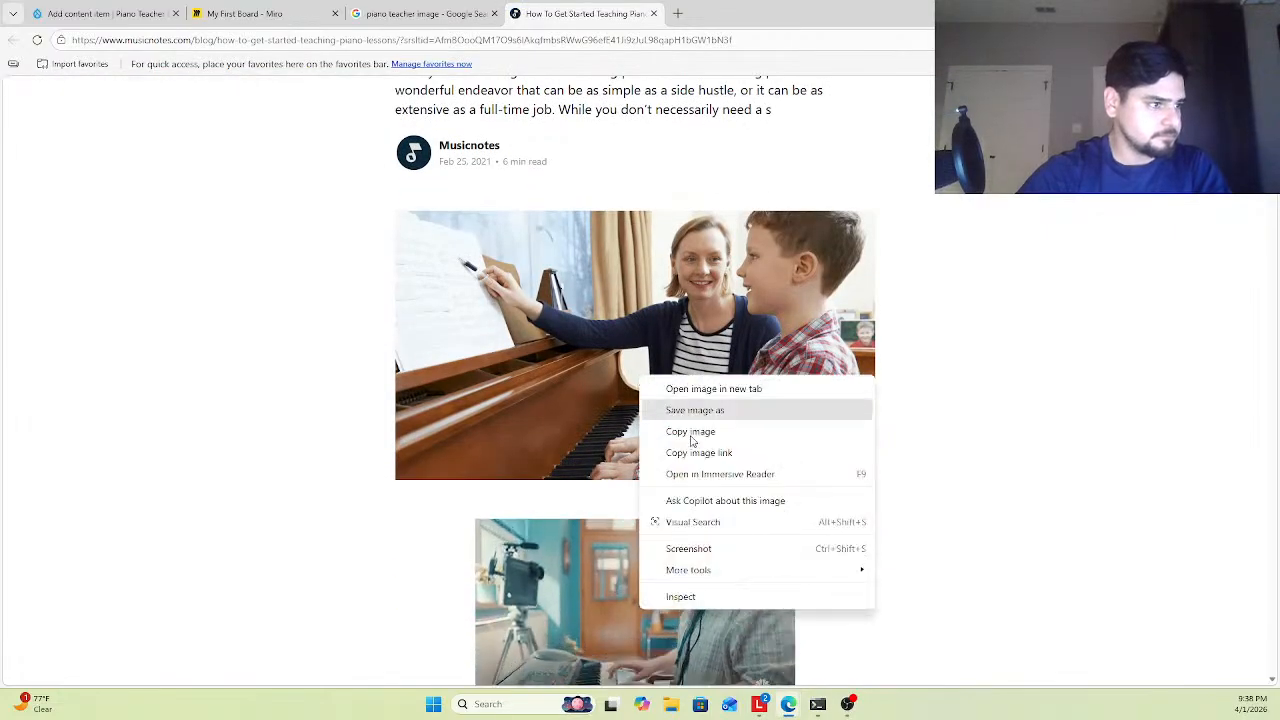
left_click(765, 416)
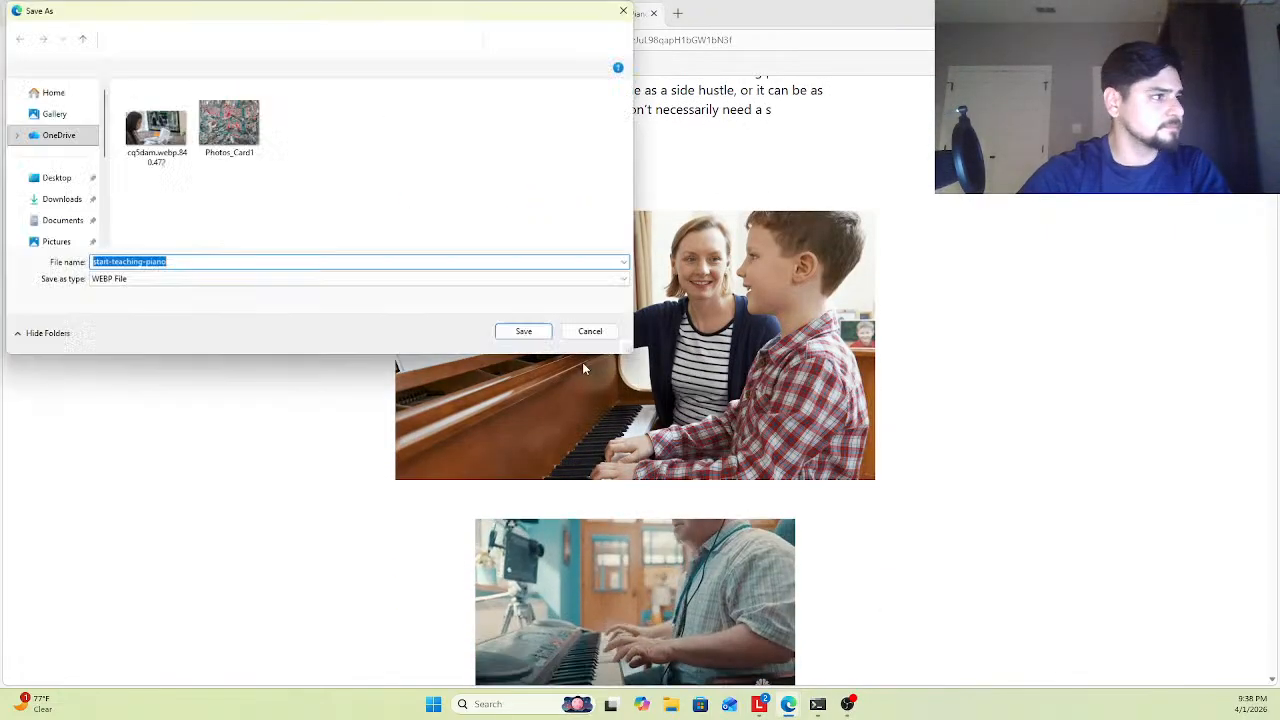
left_click_drag(446, 15, 525, 231)
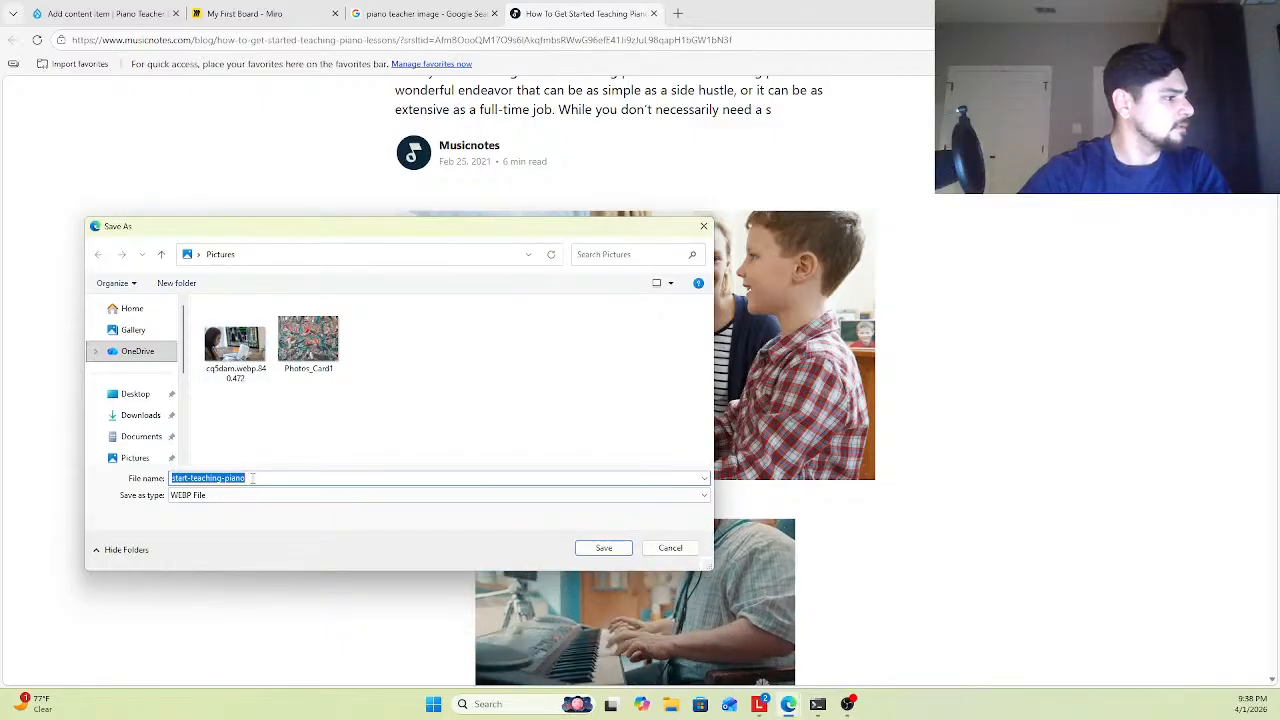
left_click(591, 548)
Scroll the article, then browse the Musicnotes blog home page of articles
scroll(511, 463, "down", 10)
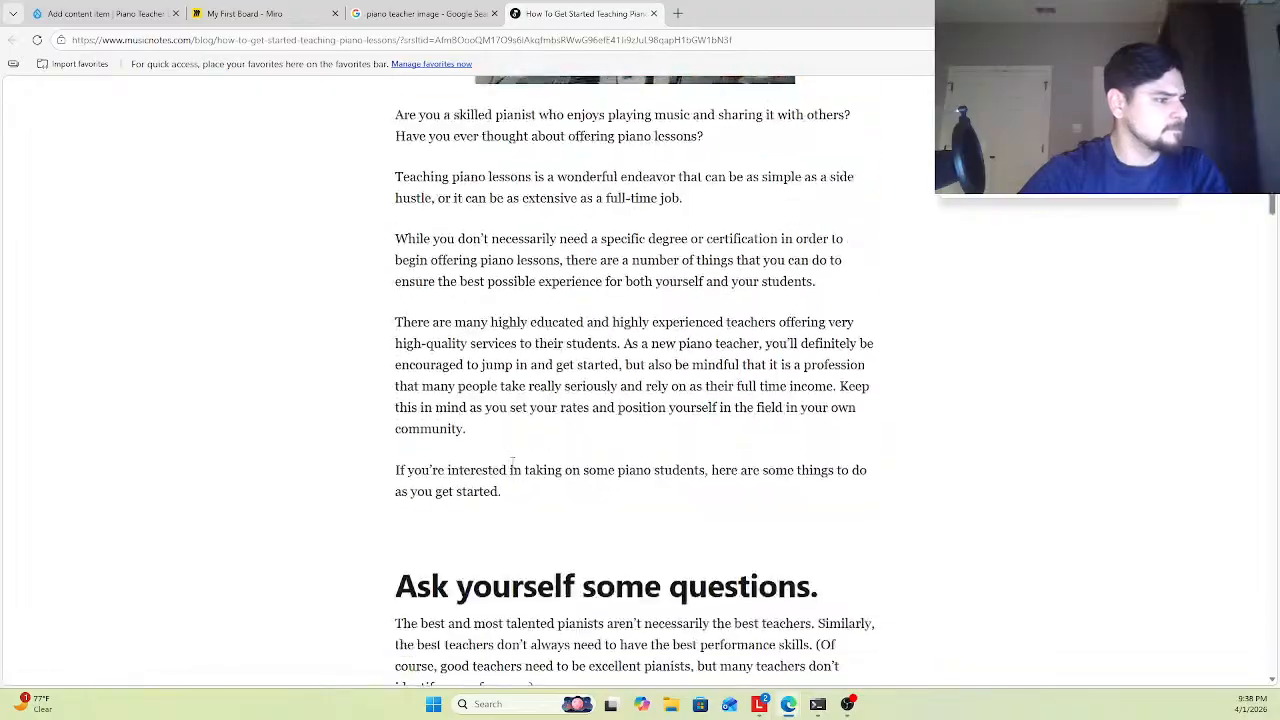
scroll(458, 449, "down", 20)
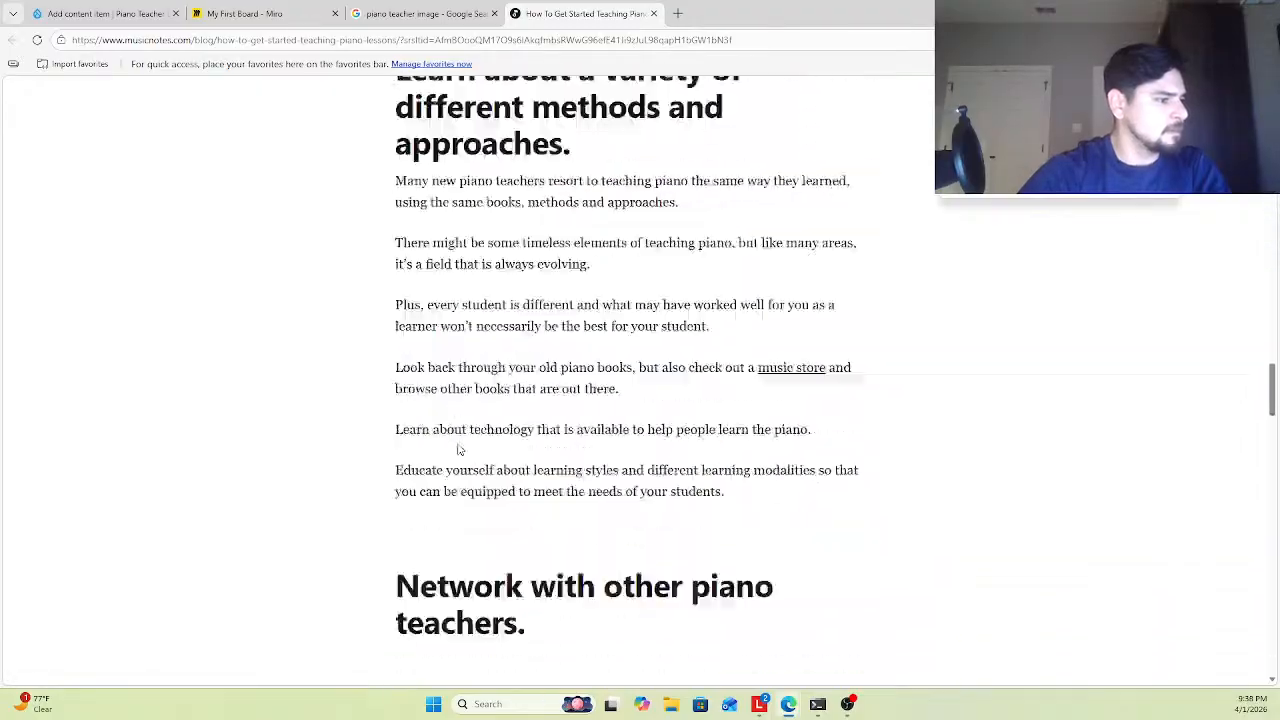
scroll(458, 449, "up", 10)
scroll(458, 449, "up", 15)
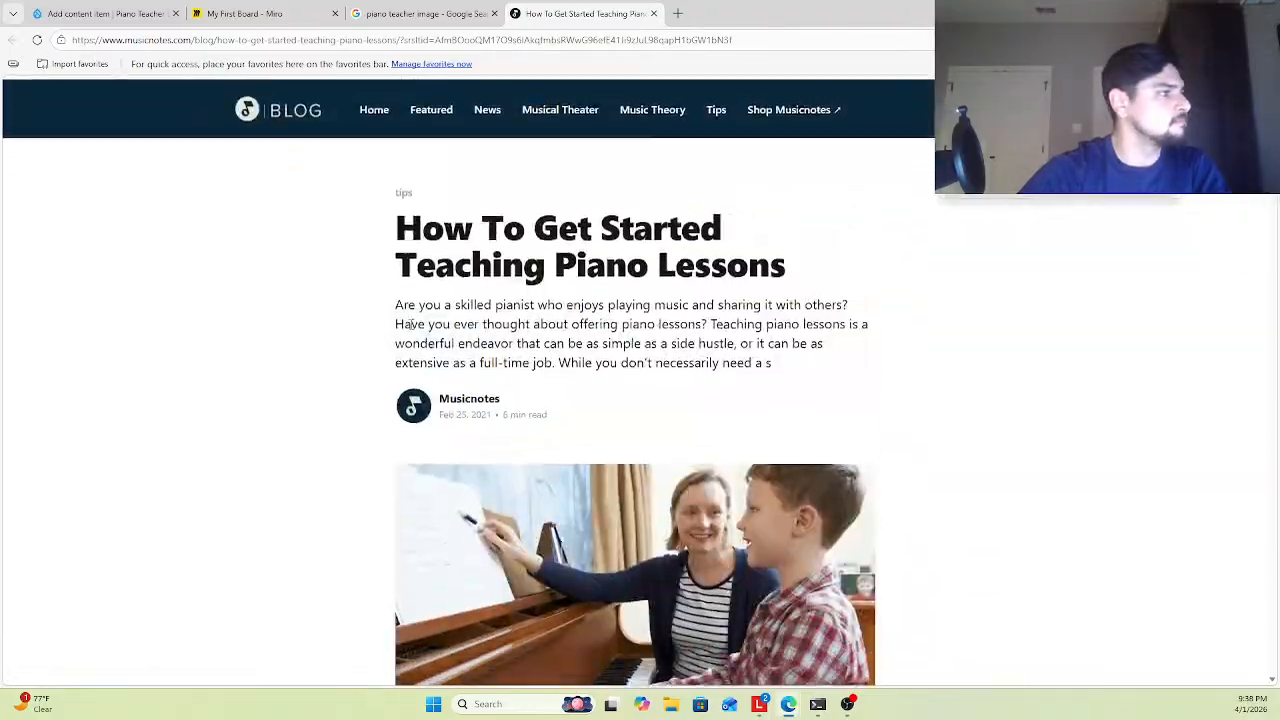
left_click(266, 116)
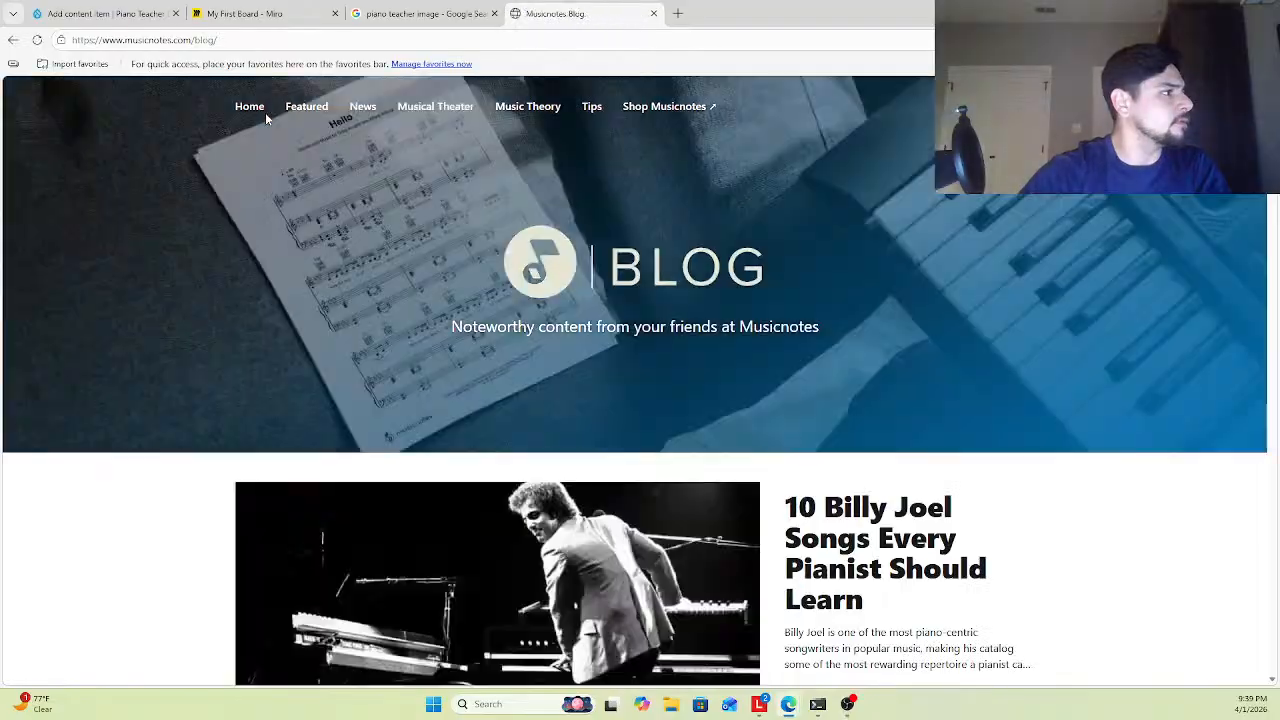
scroll(390, 166, "down", 6)
scroll(390, 166, "up", 10)
scroll(533, 346, "down", 15)
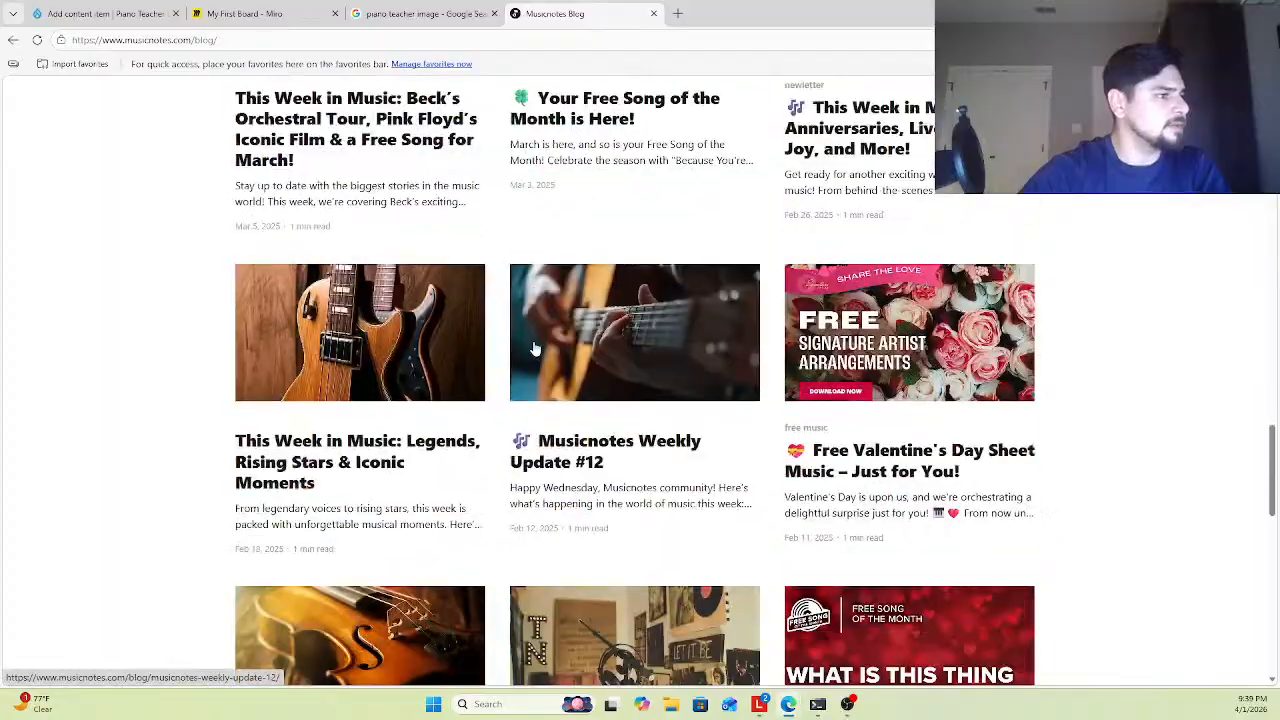
scroll(537, 298, "down", 5)
scroll(537, 298, "up", 15)
Move through the image results and Miro tabs back to Drupal's Add content item page
left_click(445, 10)
left_click(270, 12)
left_click(158, 12)
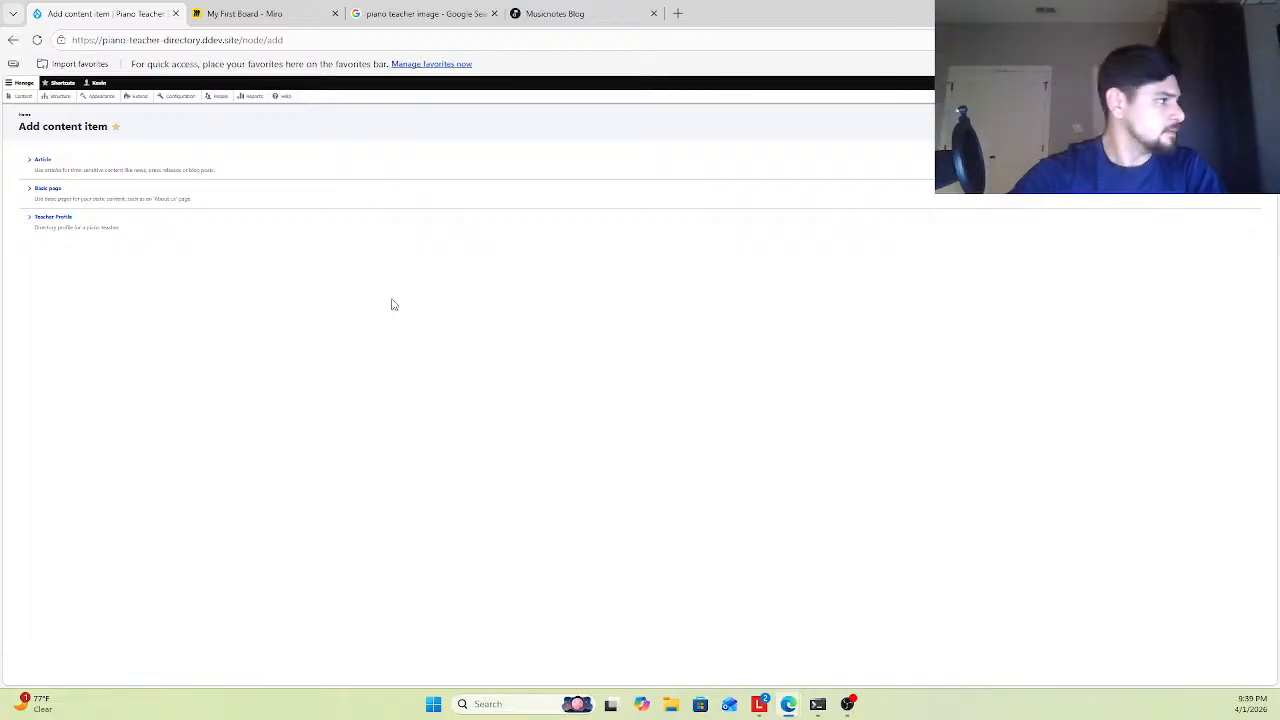
Open the Create Teacher Profile form and enter the teacher's full name as the Title
left_click(57, 218)
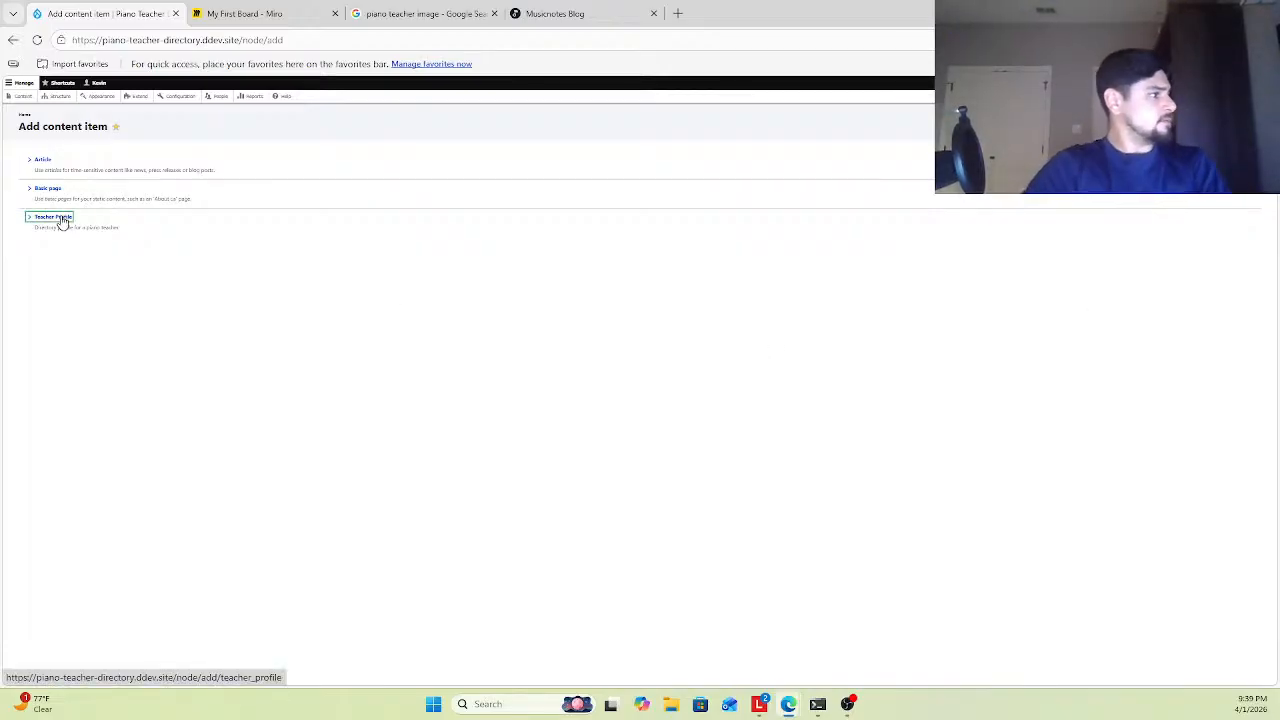
left_click(339, 174)
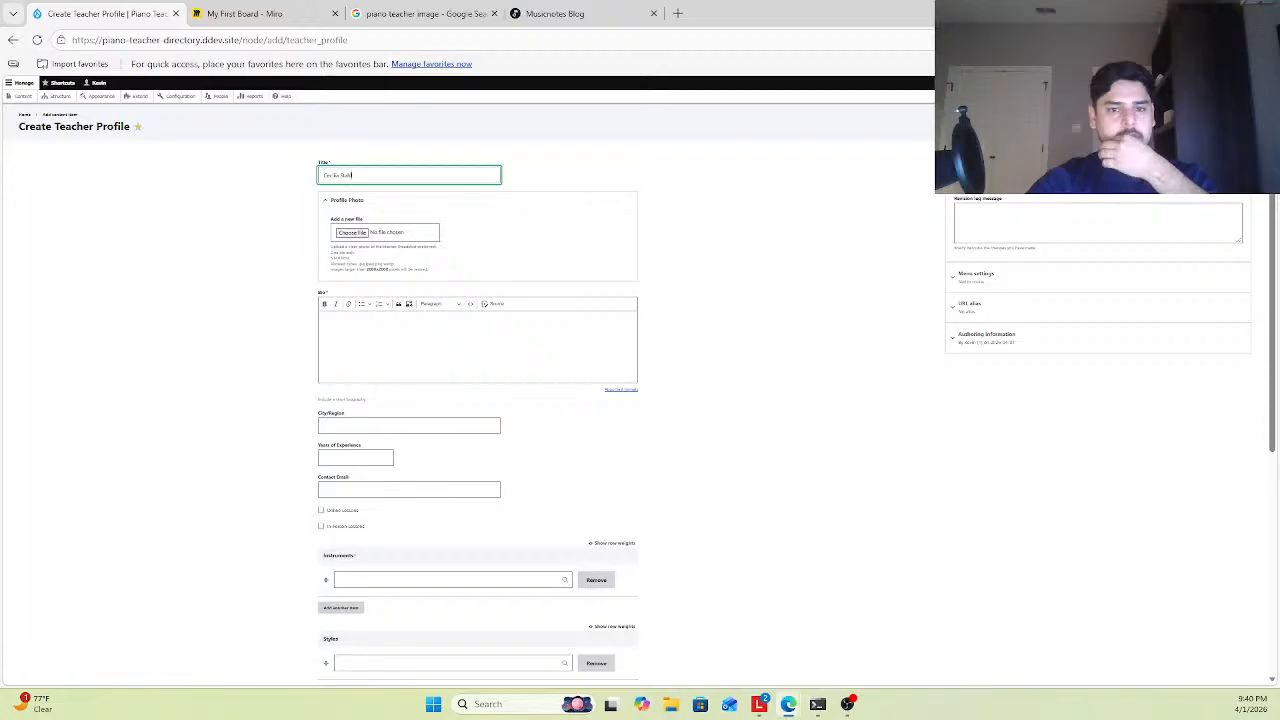
scroll(323, 323, "up", 5)
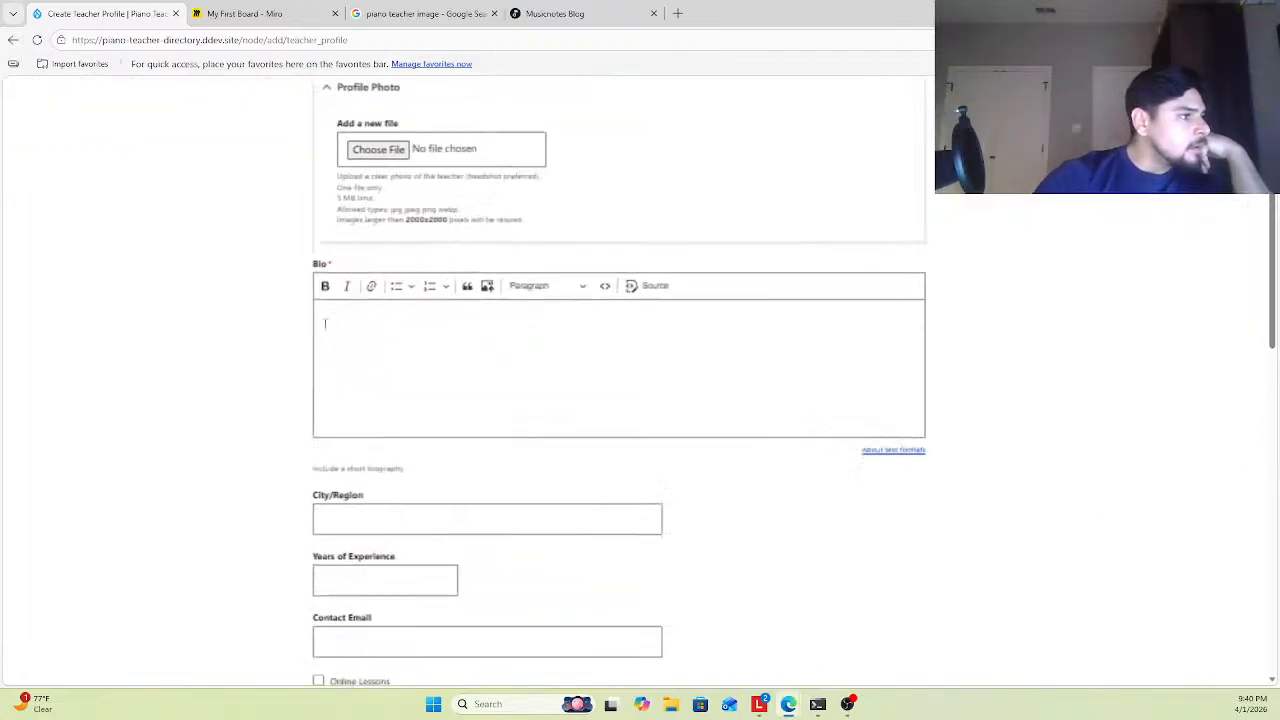
scroll(325, 323, "up", 3)
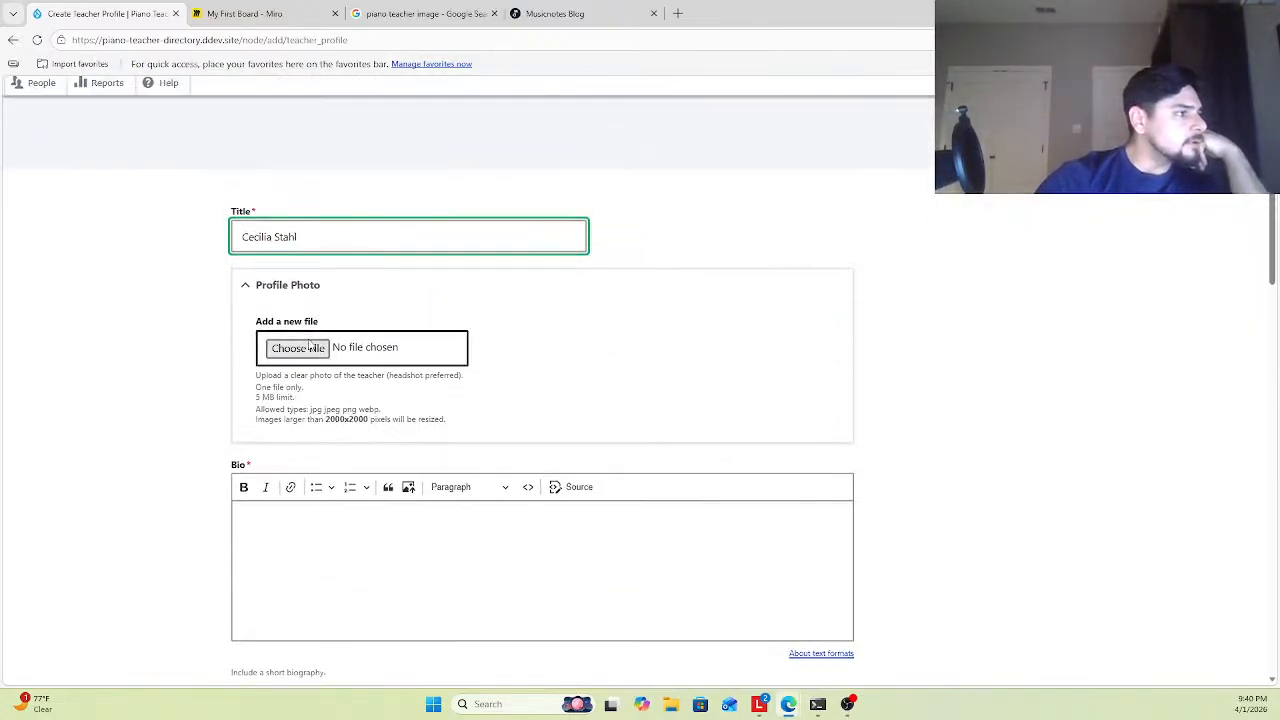
Upload start-teaching-piano.webp as the photo, with the teacher's first name as alt text and 'Teaching Student' as title
left_click(310, 348)
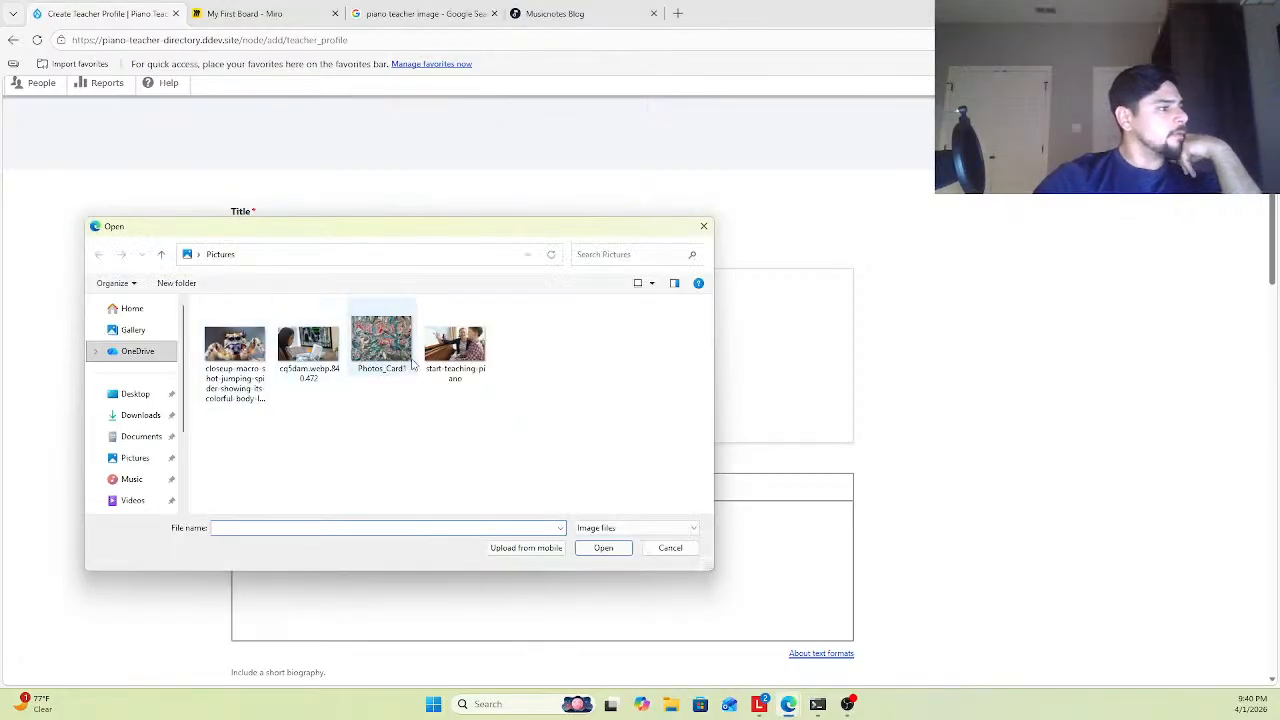
double_click(466, 352)
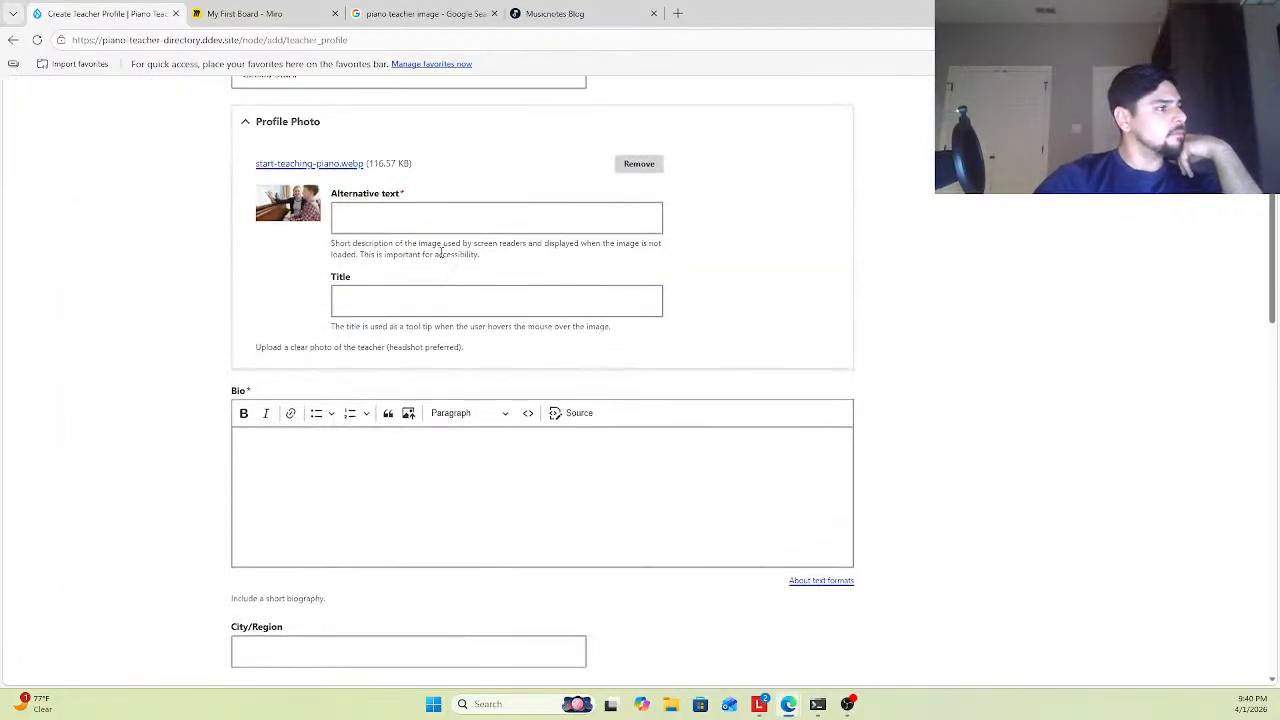
left_click(427, 222)
type("C")
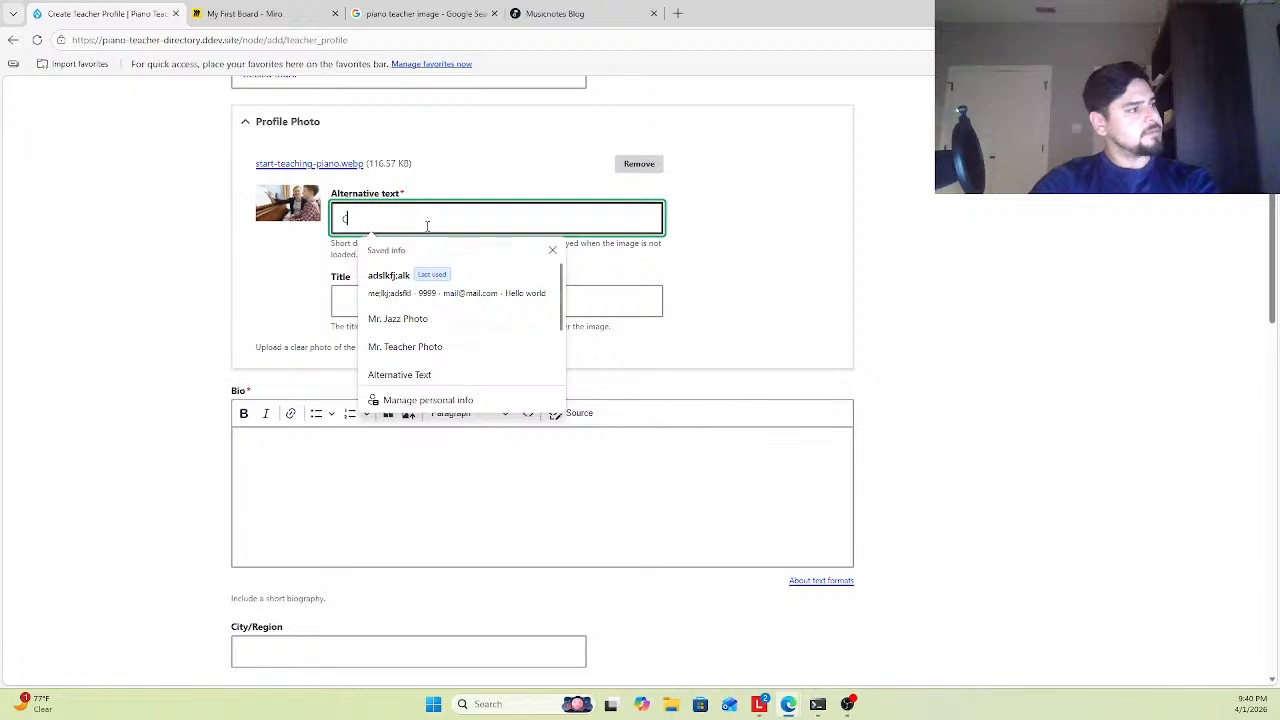
type("ecilia")
left_click(354, 303)
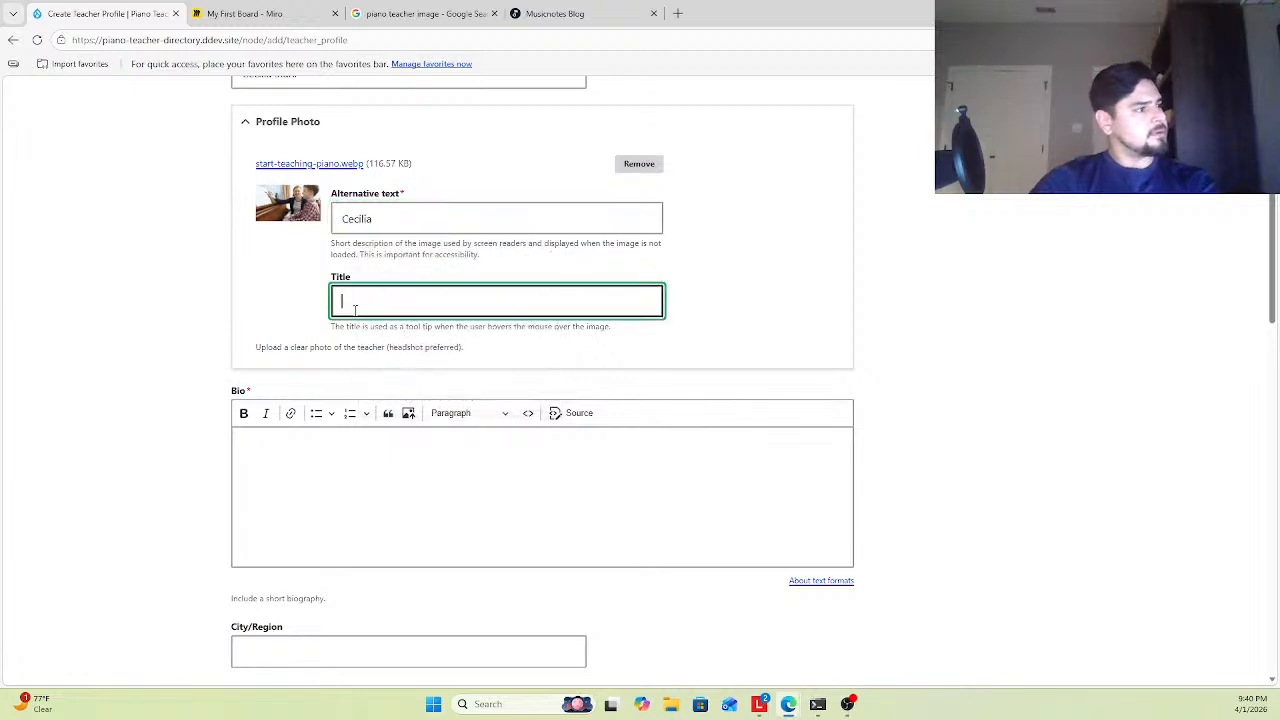
type("Teaching Students")
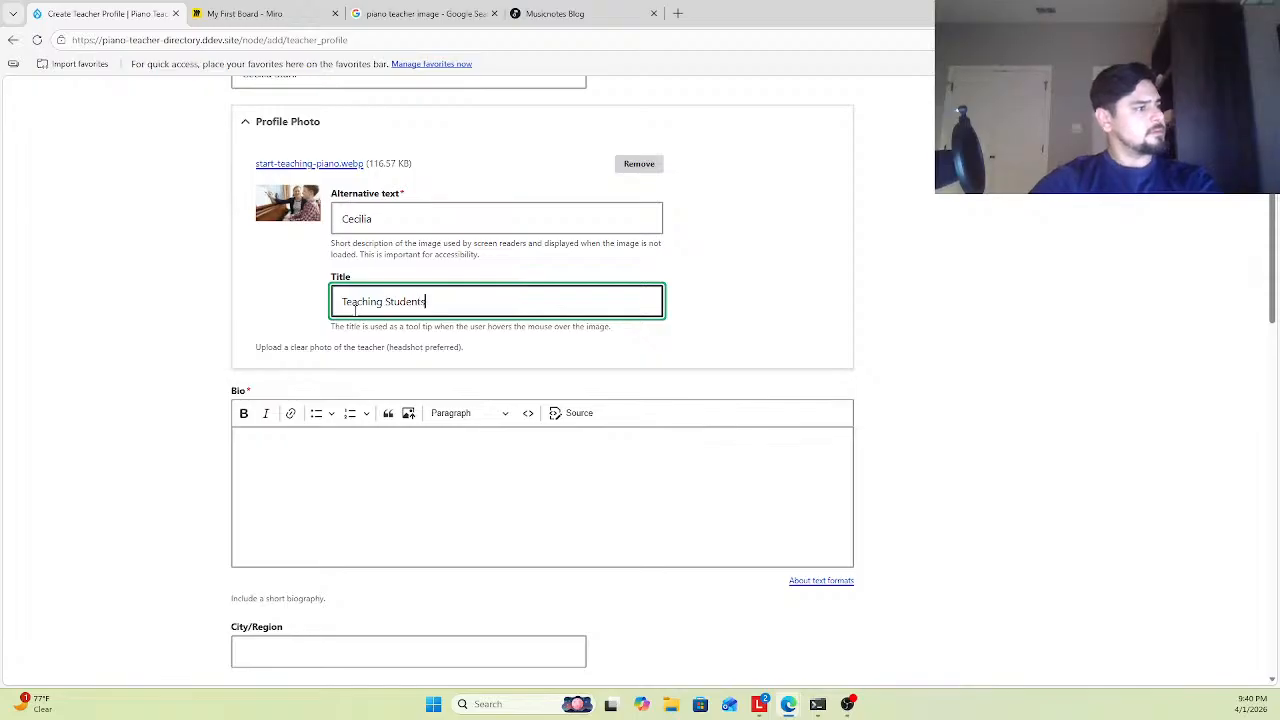
scroll(274, 326, "down", 2)
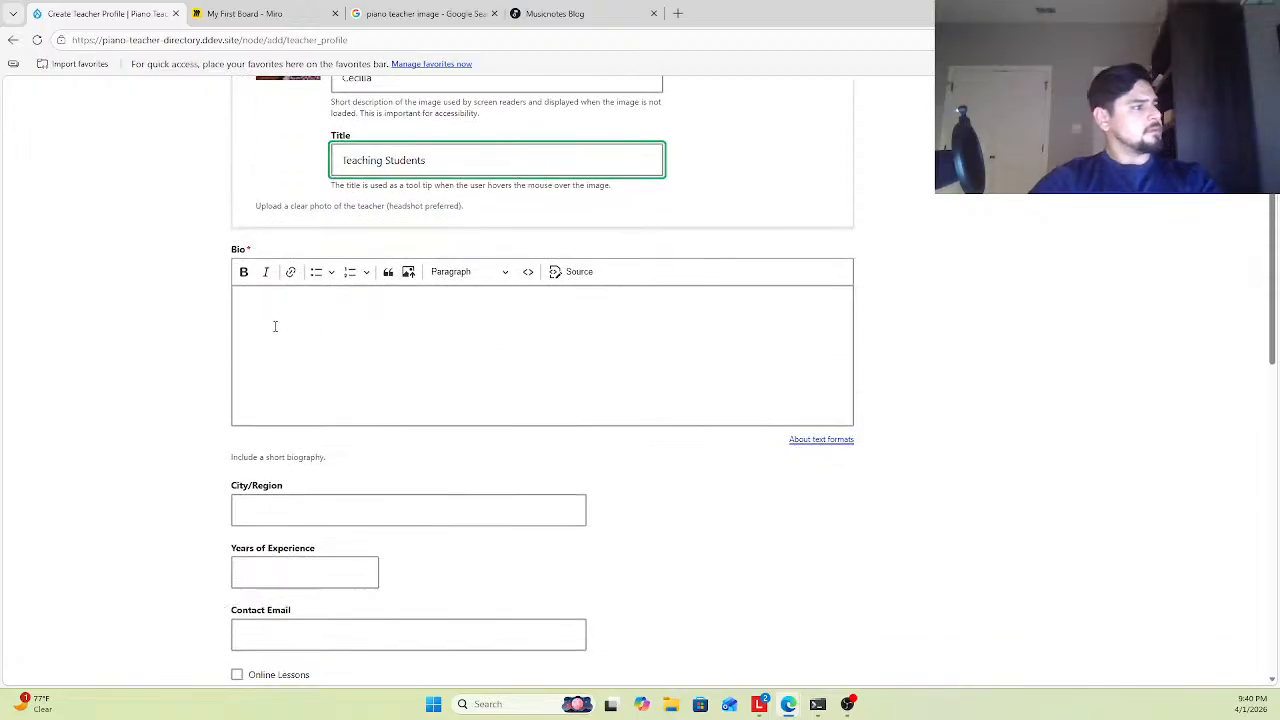
Write a short bio introducing the teacher as a master teacher
left_click(275, 326)
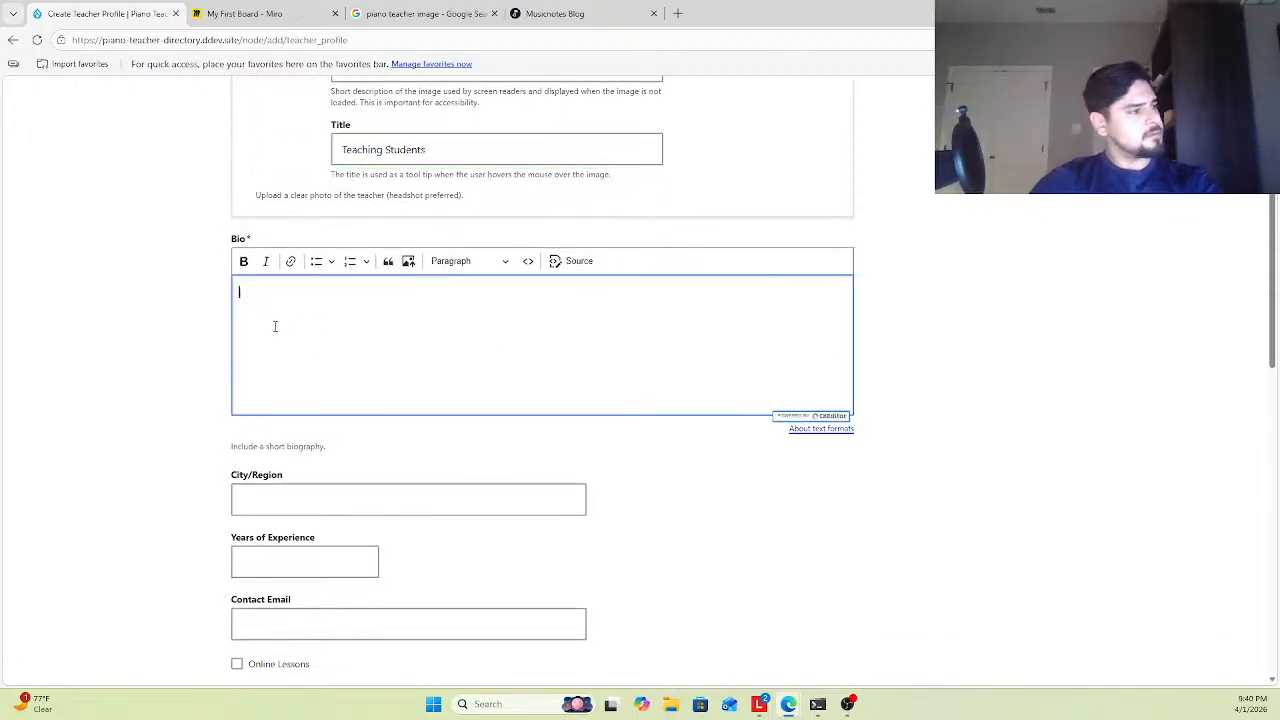
key("BackSpace")
key("BackSpace")
key("BackSpace")
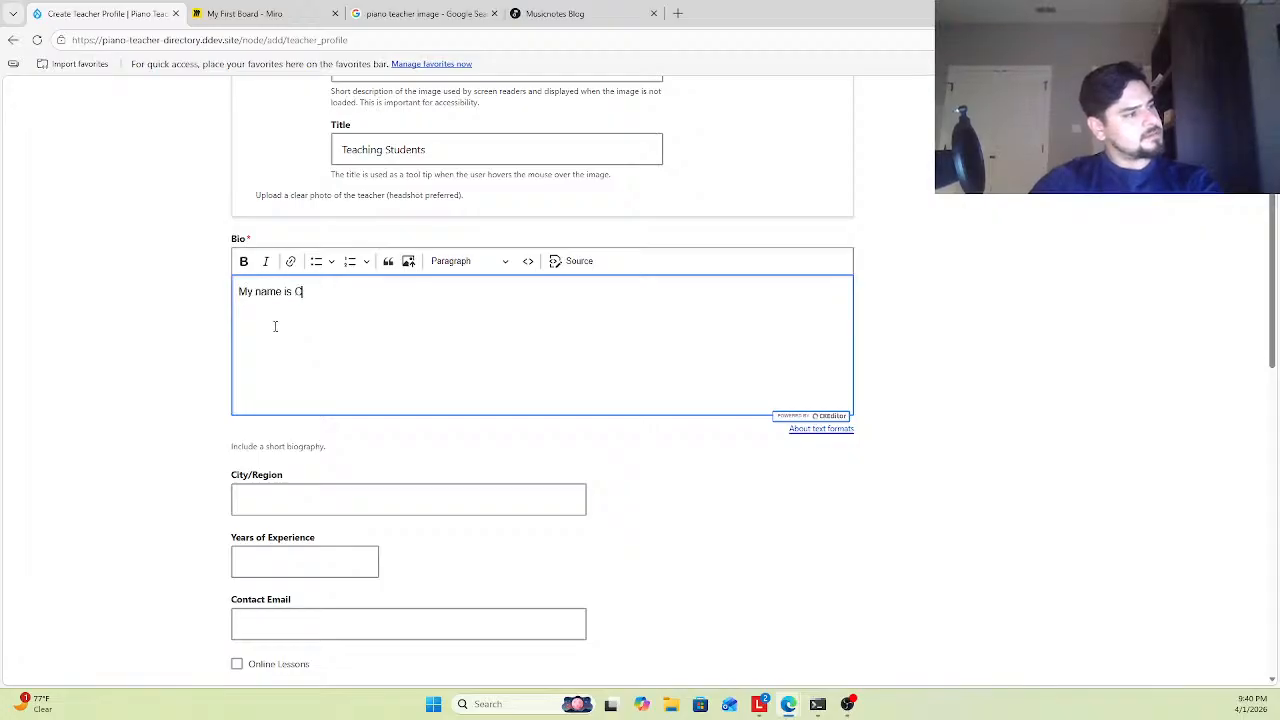
type("My name is Cecilia. and I")
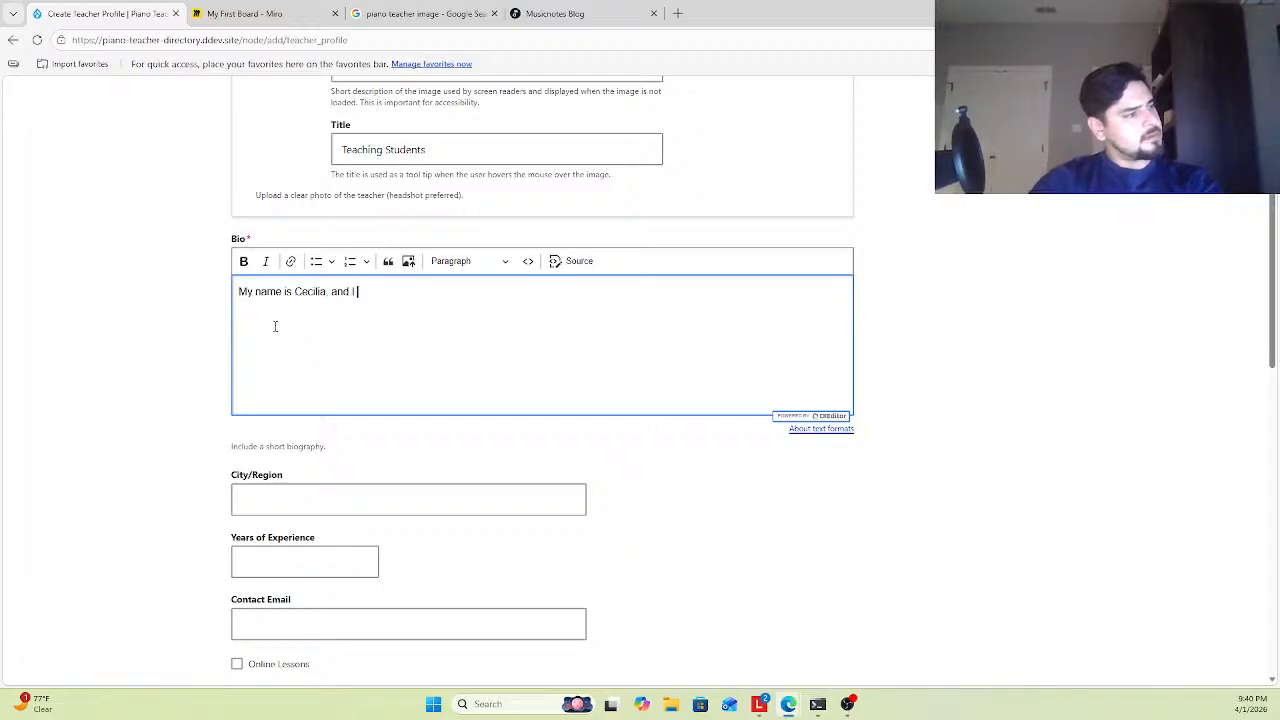
type(" am a master")
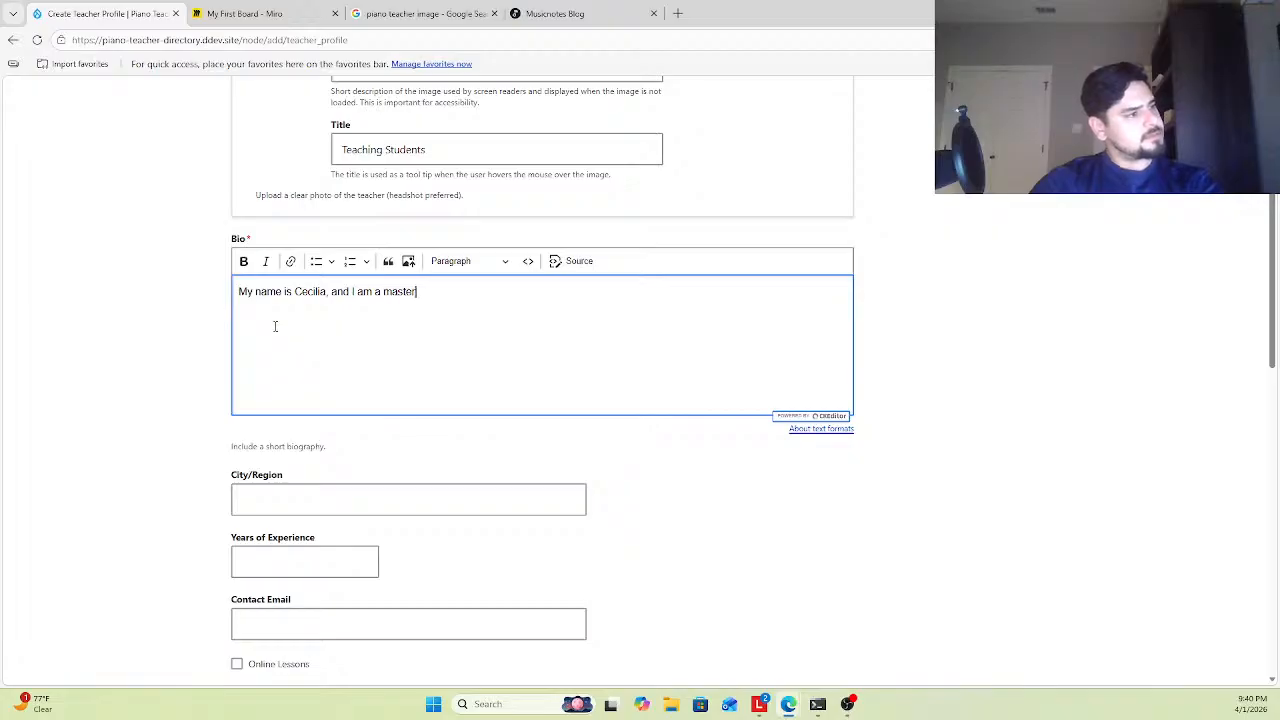
type(" teacher.")
scroll(275, 326, "down", 1)
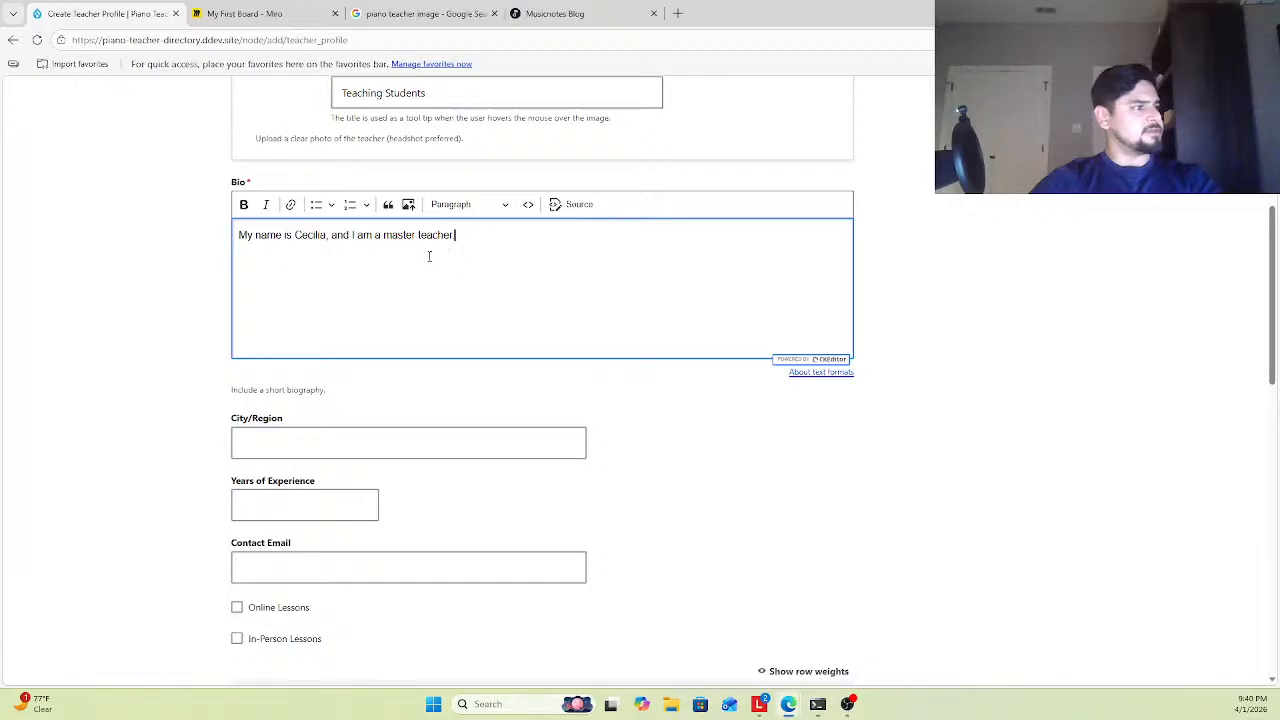
scroll(429, 254, "down", 1)
Enter Los Angeles as the city and the contact e-mail, and tick online and in-person lessons
left_click(311, 369)
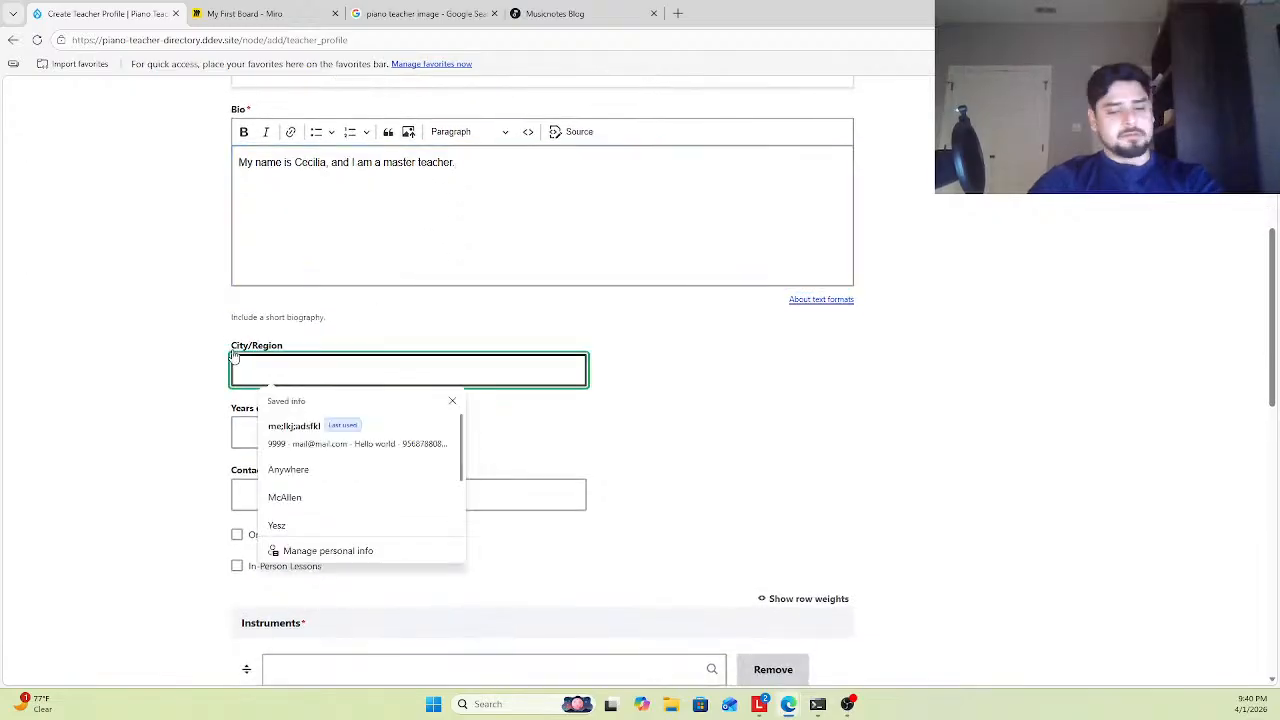
type("Los Angele")
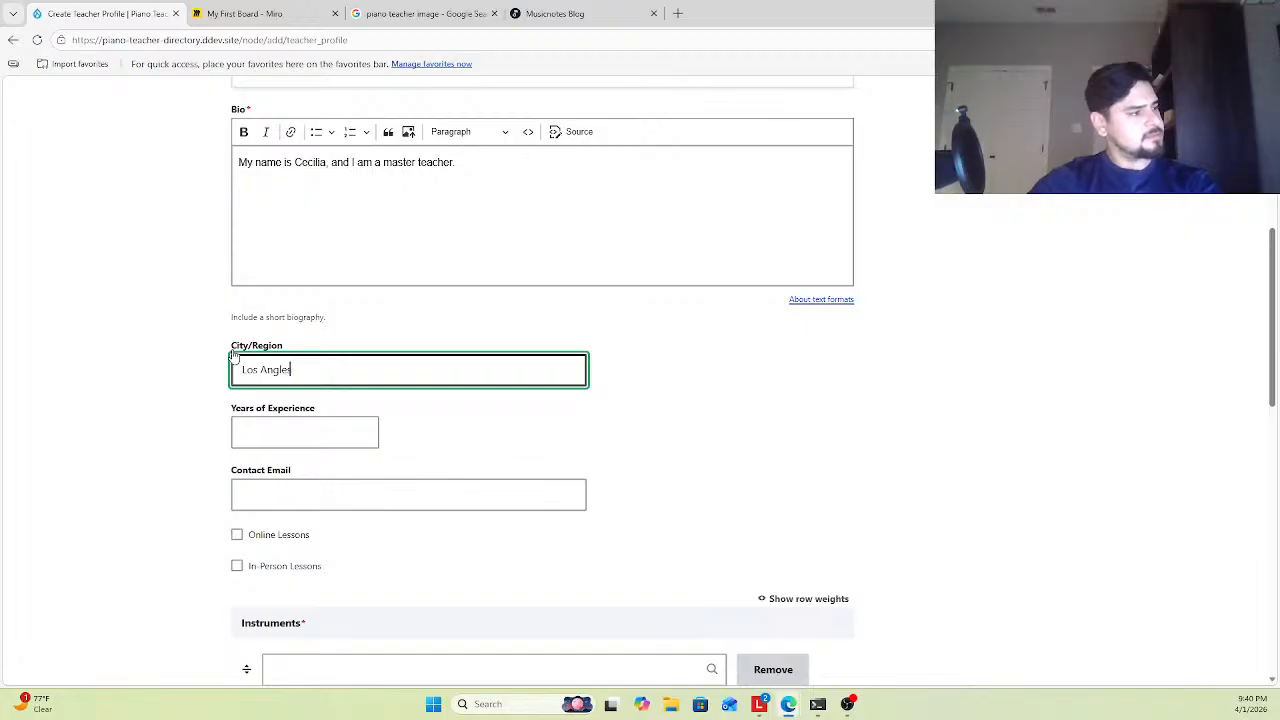
left_click(259, 428)
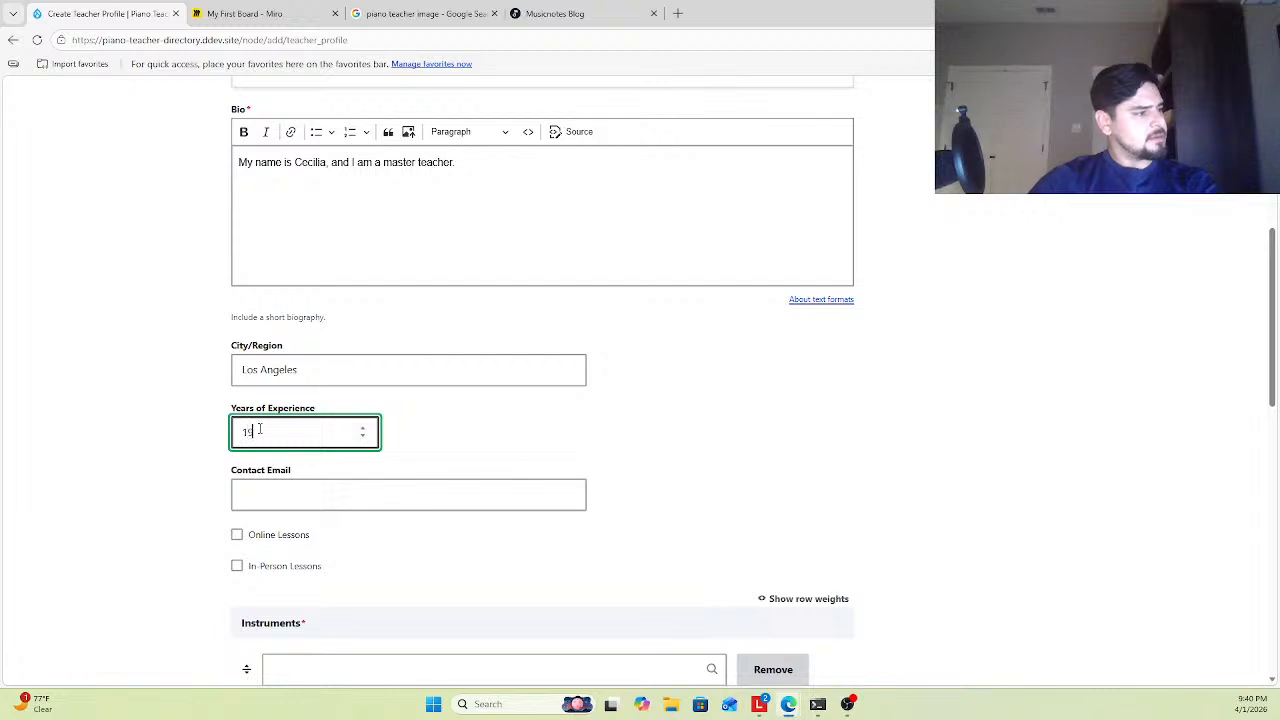
scroll(259, 429, "down", 2)
left_click(259, 414)
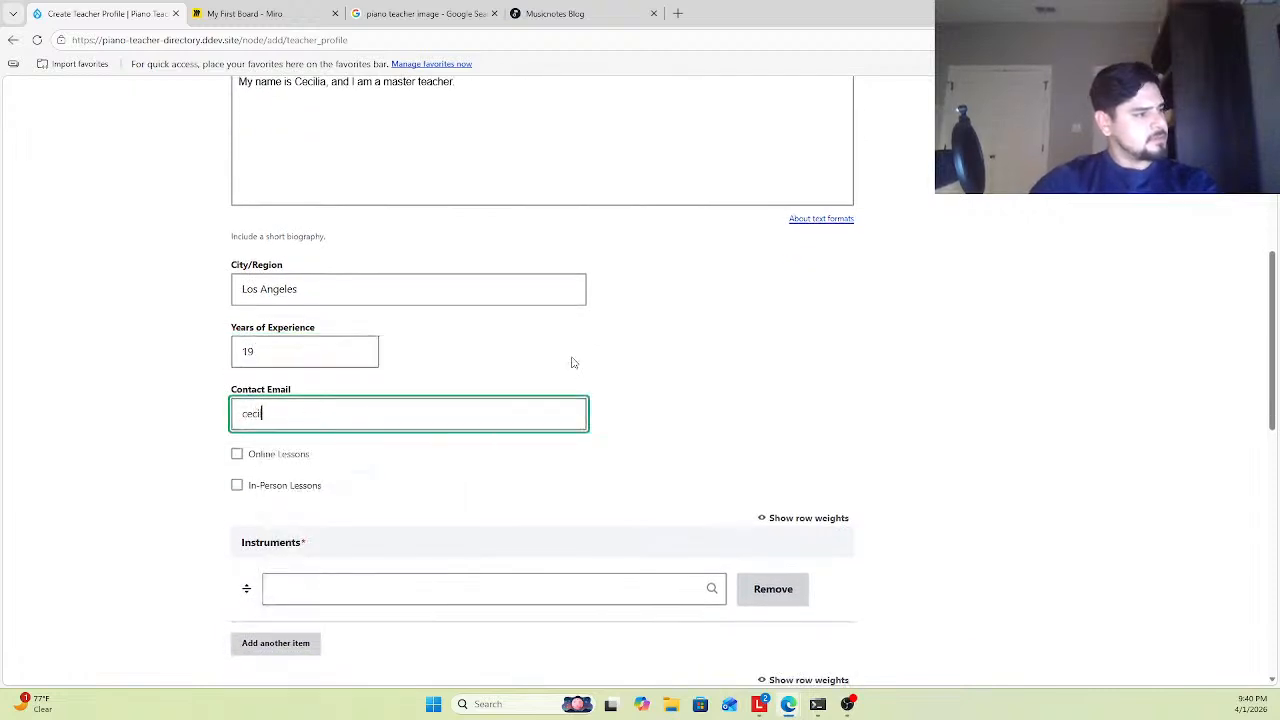
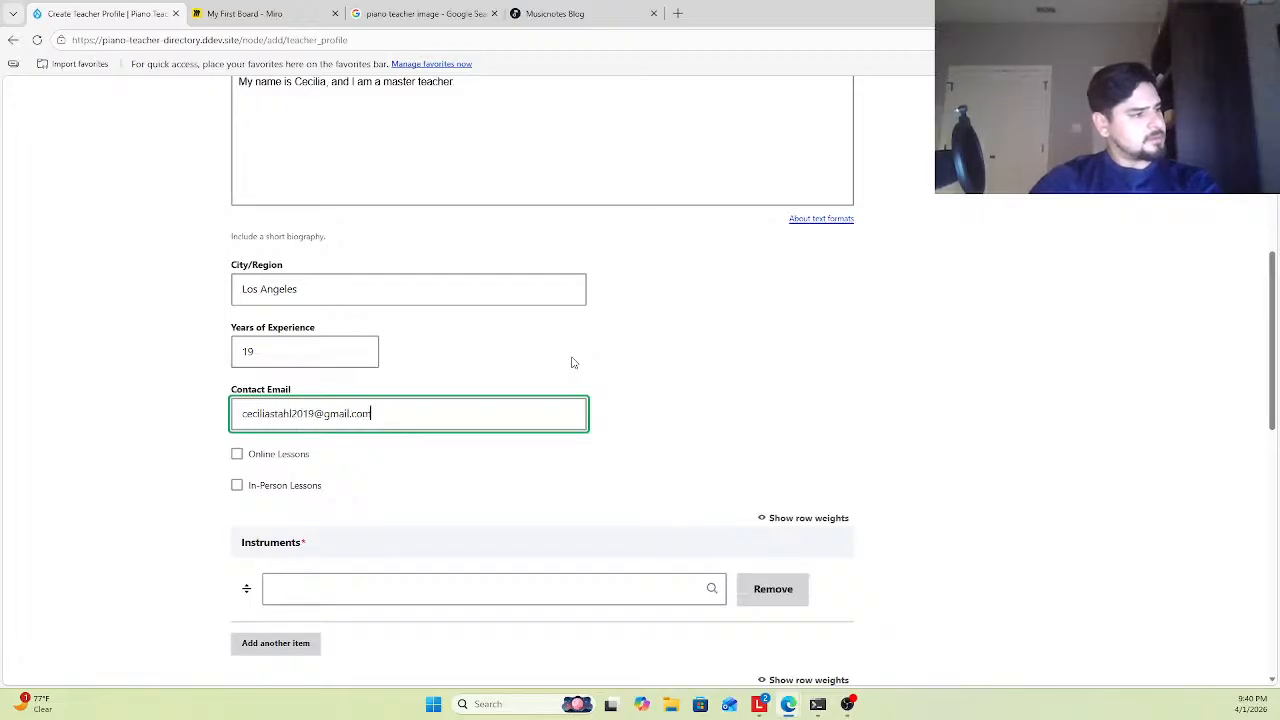
scroll(573, 362, "down", 1)
left_click(238, 382)
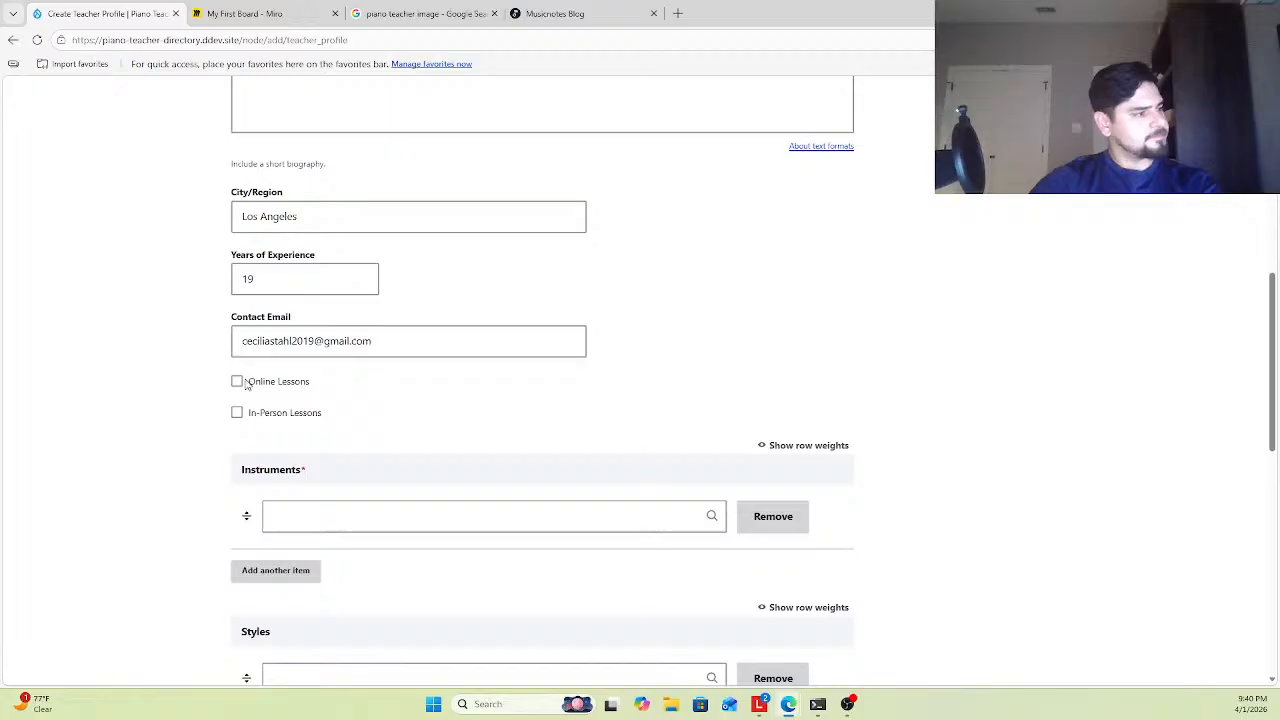
left_click(237, 413)
scroll(369, 426, "down", 2)
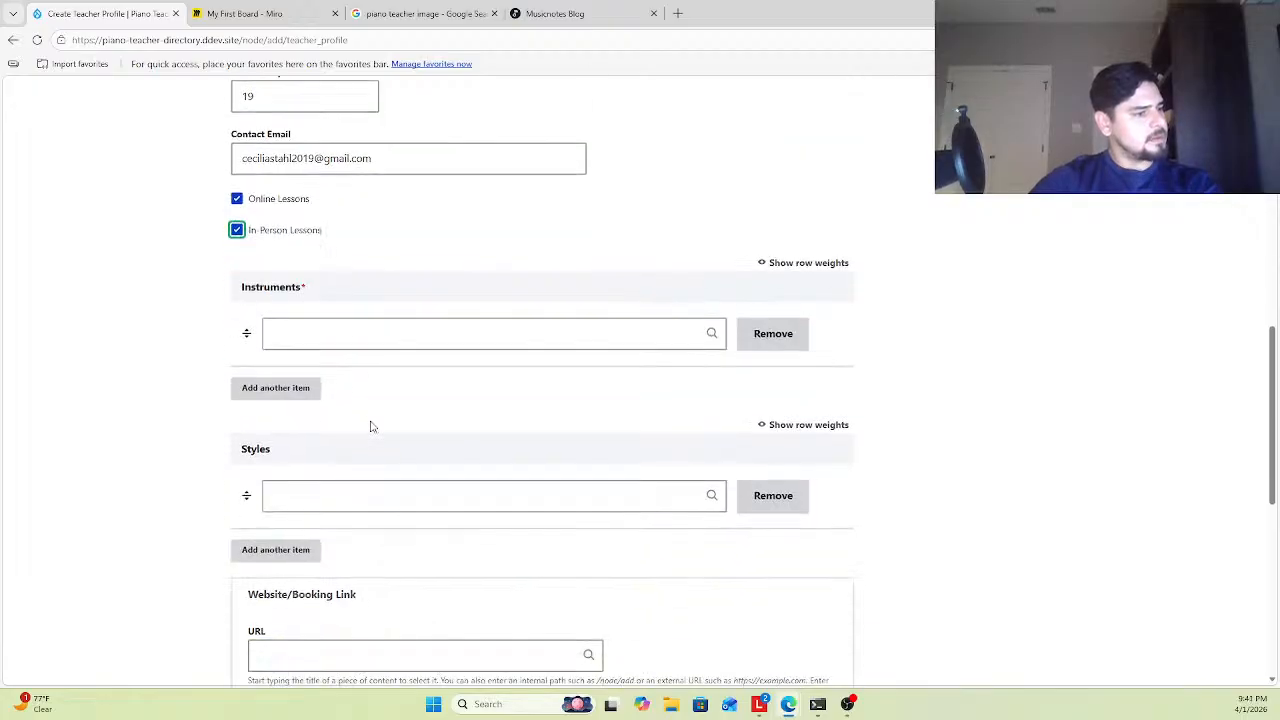
Add Piano and Guitar as instruments from the autocomplete suggestions
left_click(483, 338)
type("Piano")
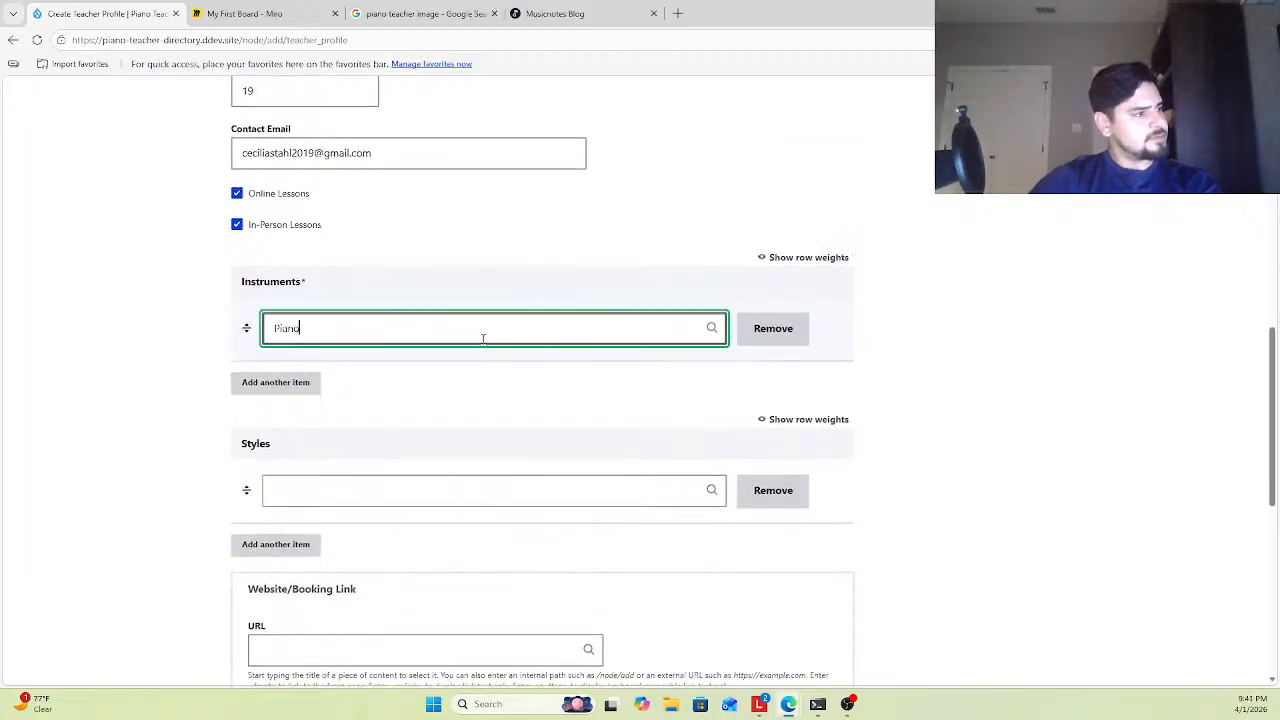
left_click(425, 360)
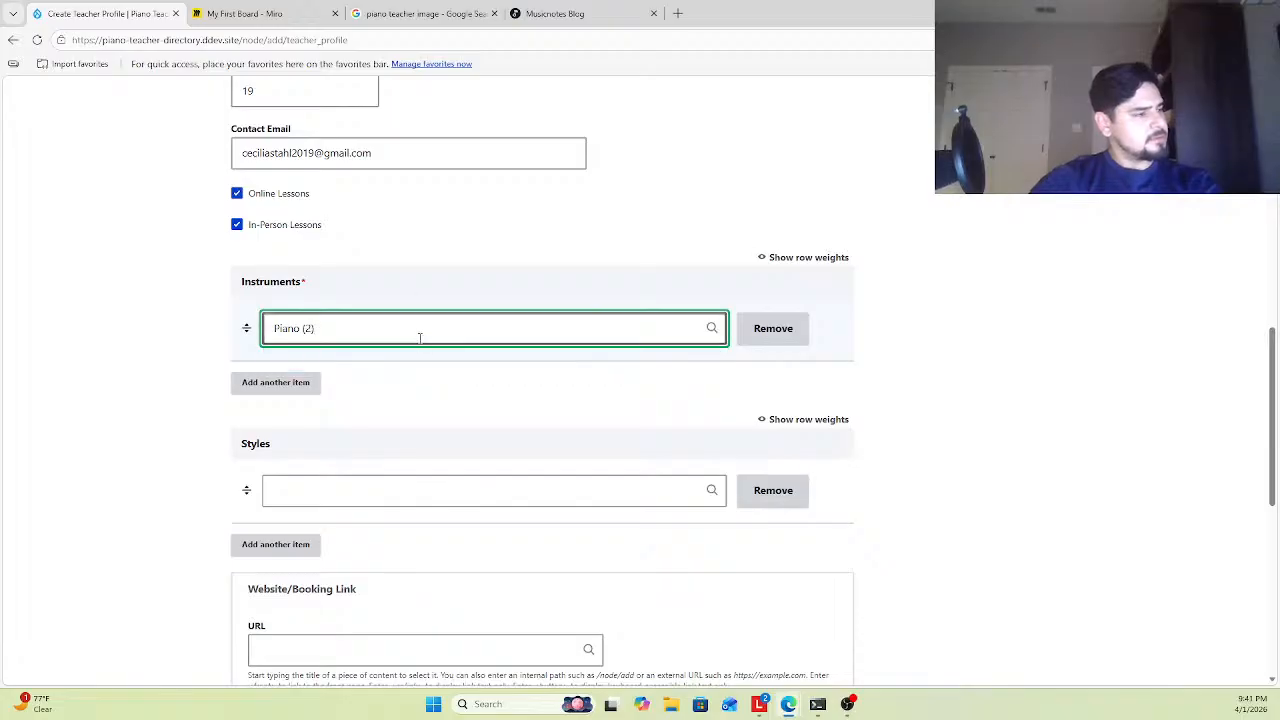
left_click(300, 382)
type("Guitar")
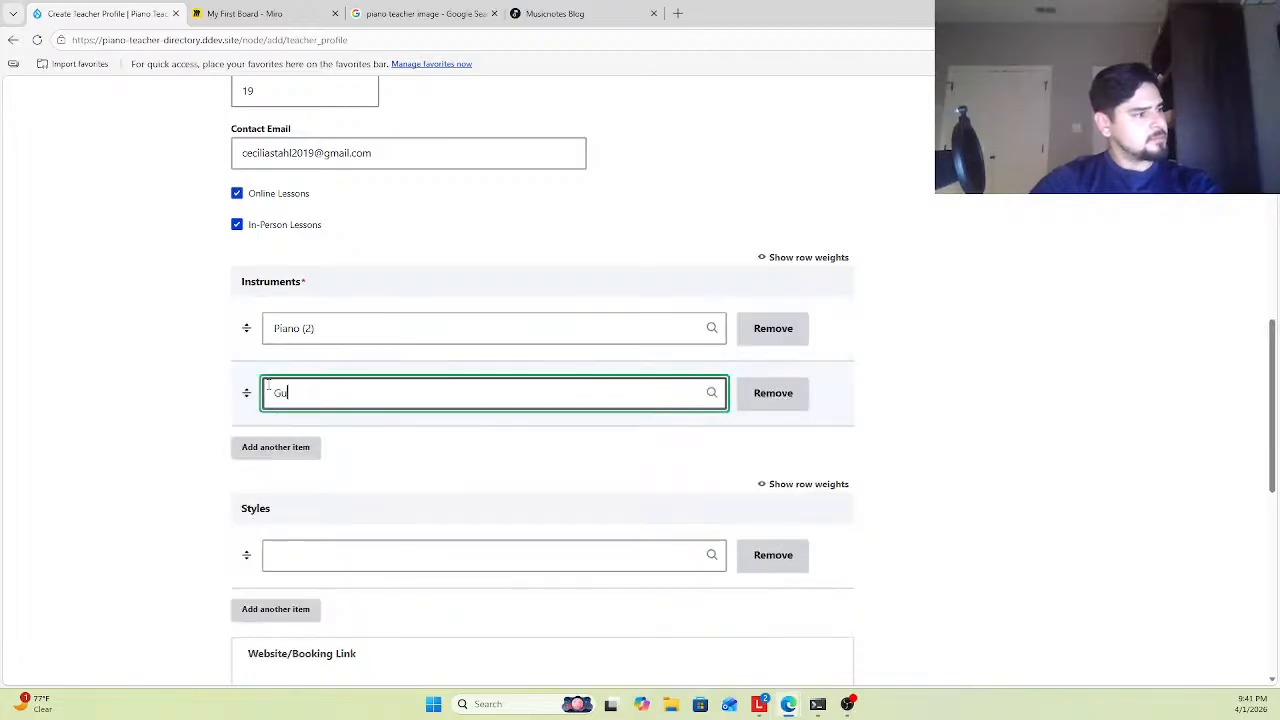
left_click(291, 428)
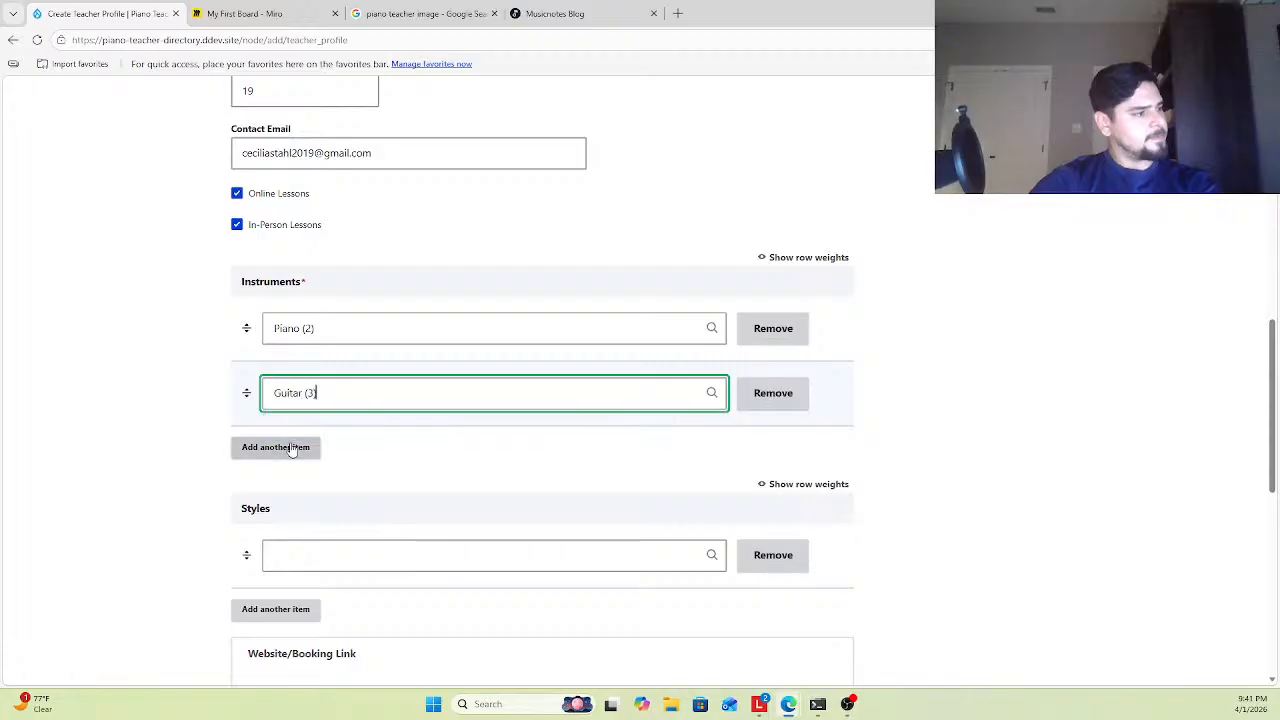
left_click(289, 447)
scroll(398, 430, "down", 2)
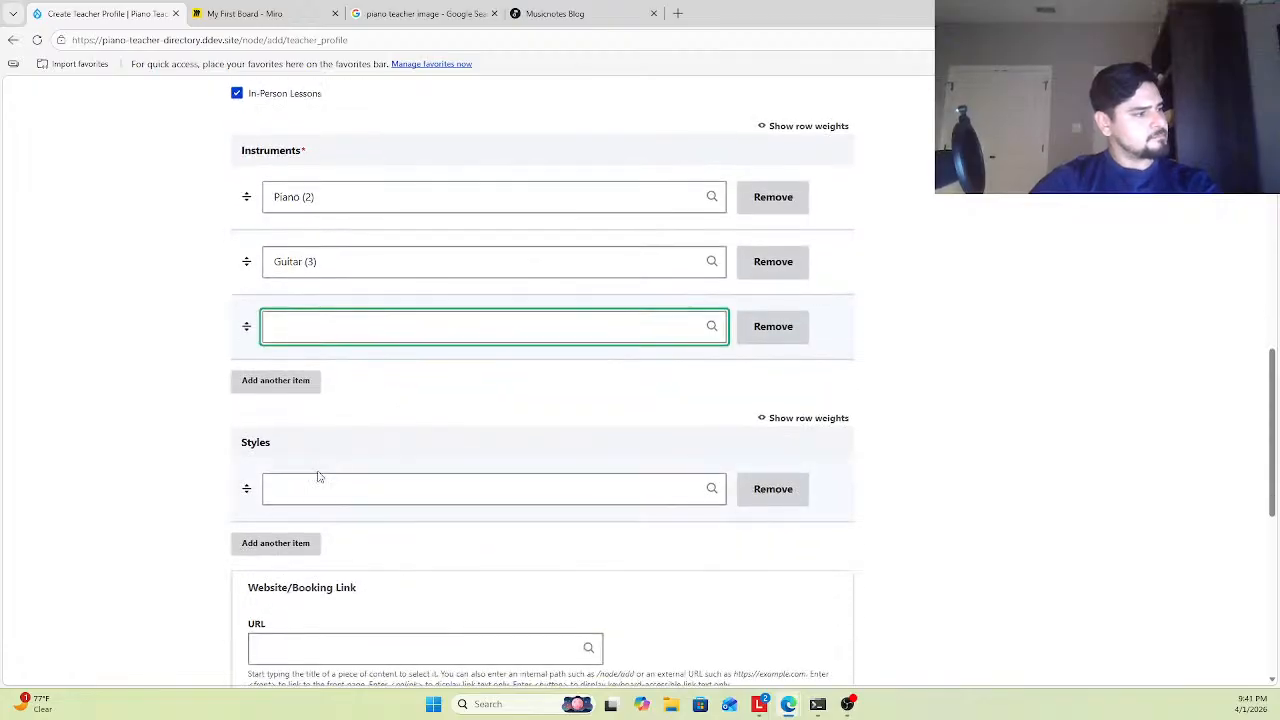
Add Latin and Jazz as styles and begin typing the teacher's website address
left_click(370, 489)
type("Latin")
left_click(329, 522)
scroll(333, 521, "down", 1)
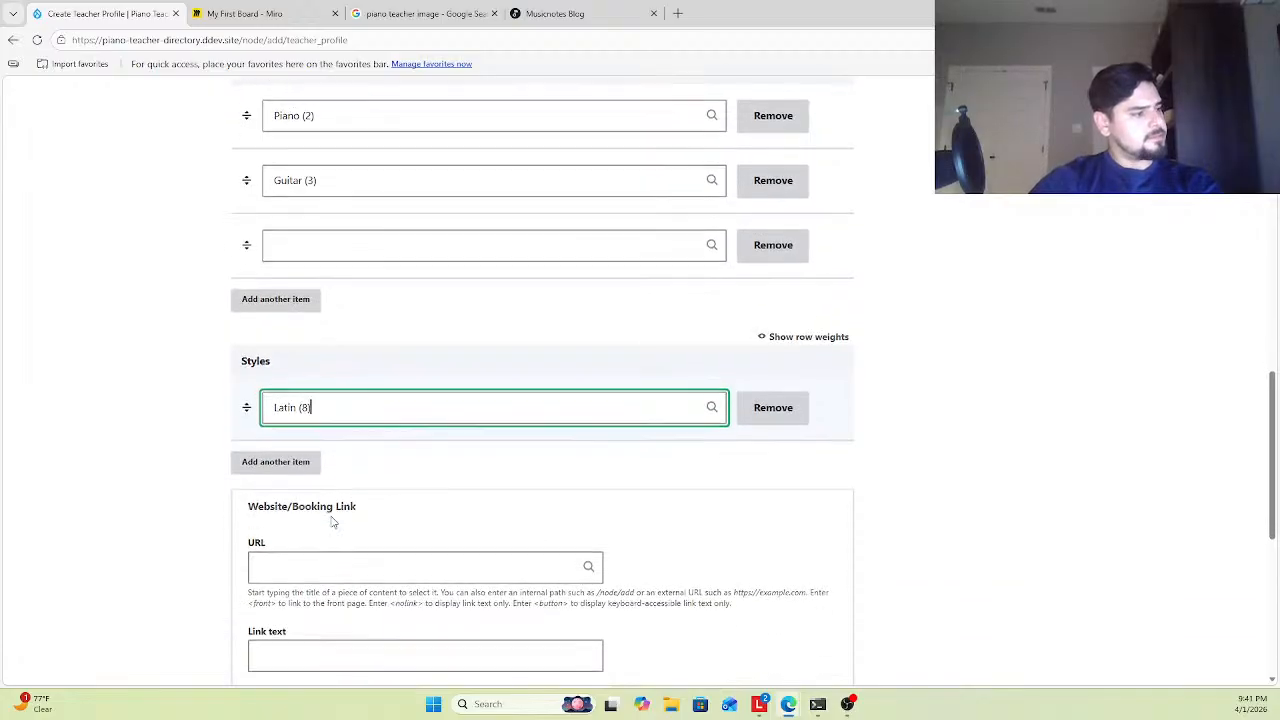
left_click(278, 456)
type("Jazz")
left_click(309, 490)
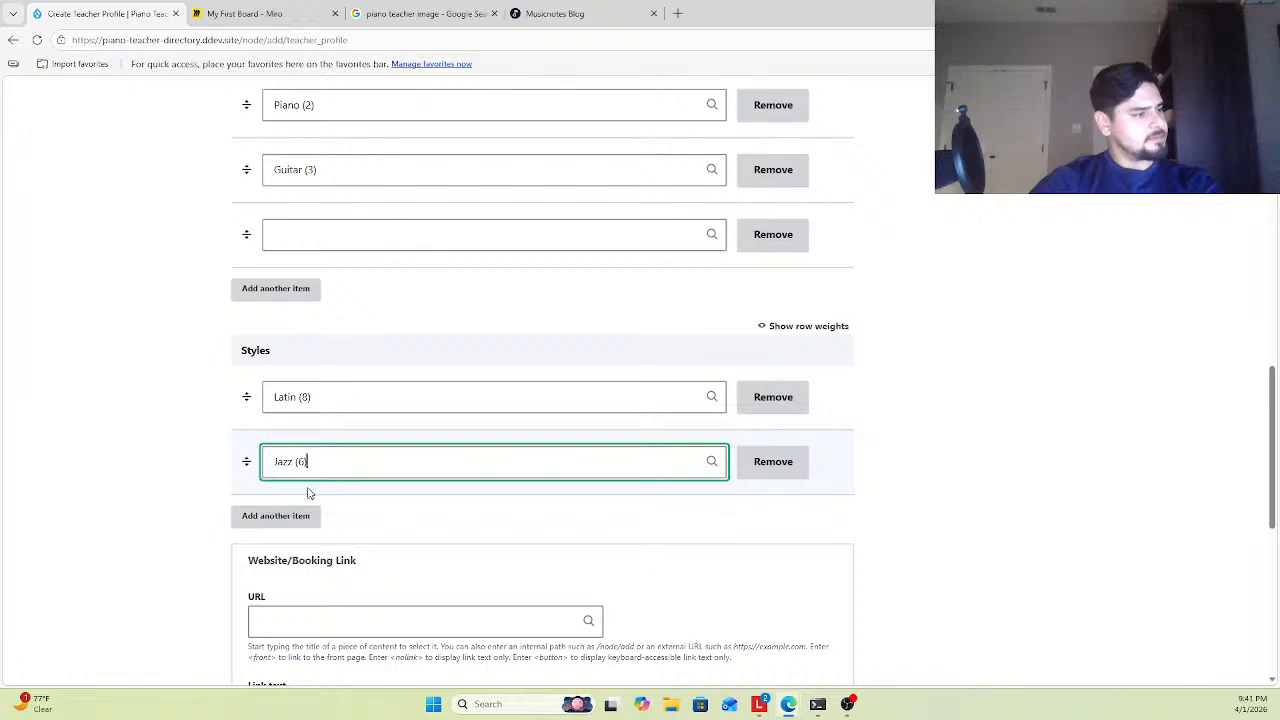
scroll(303, 428, "down", 4)
left_click(320, 300)
type("thestahlmarketing.com")
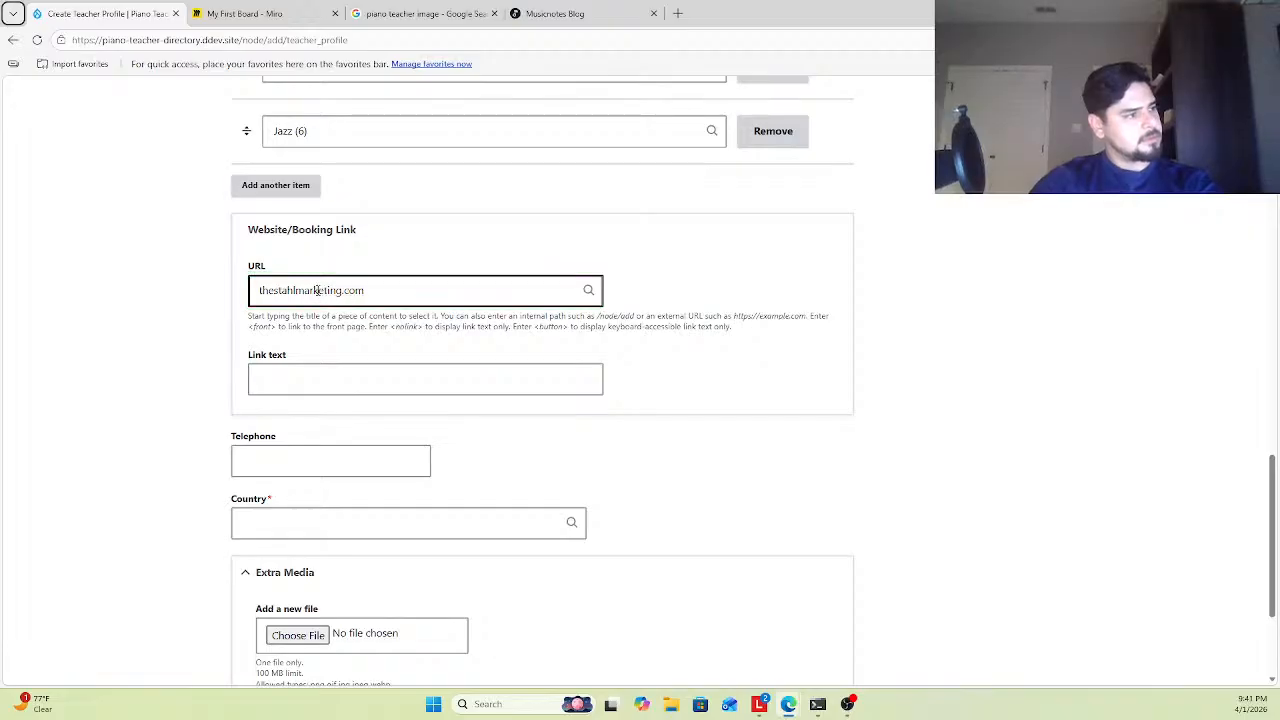
left_click(257, 292)
type("https://")
type("//")
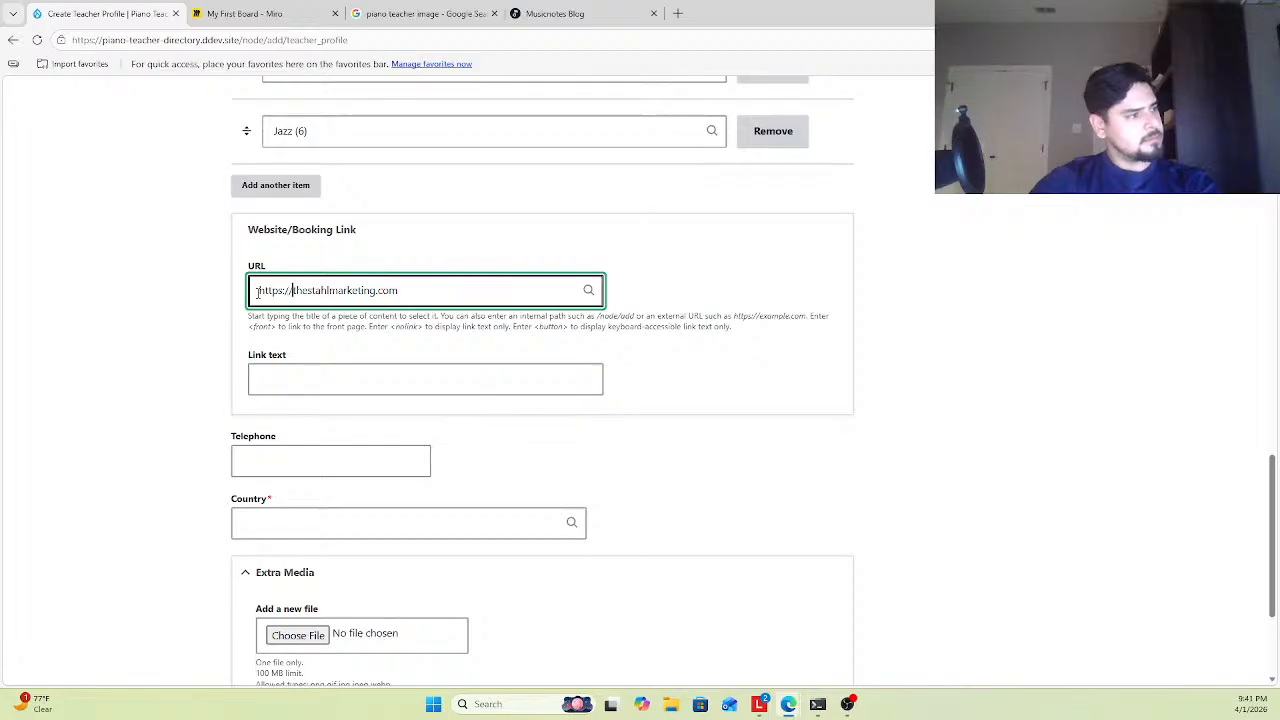
left_click(309, 365)
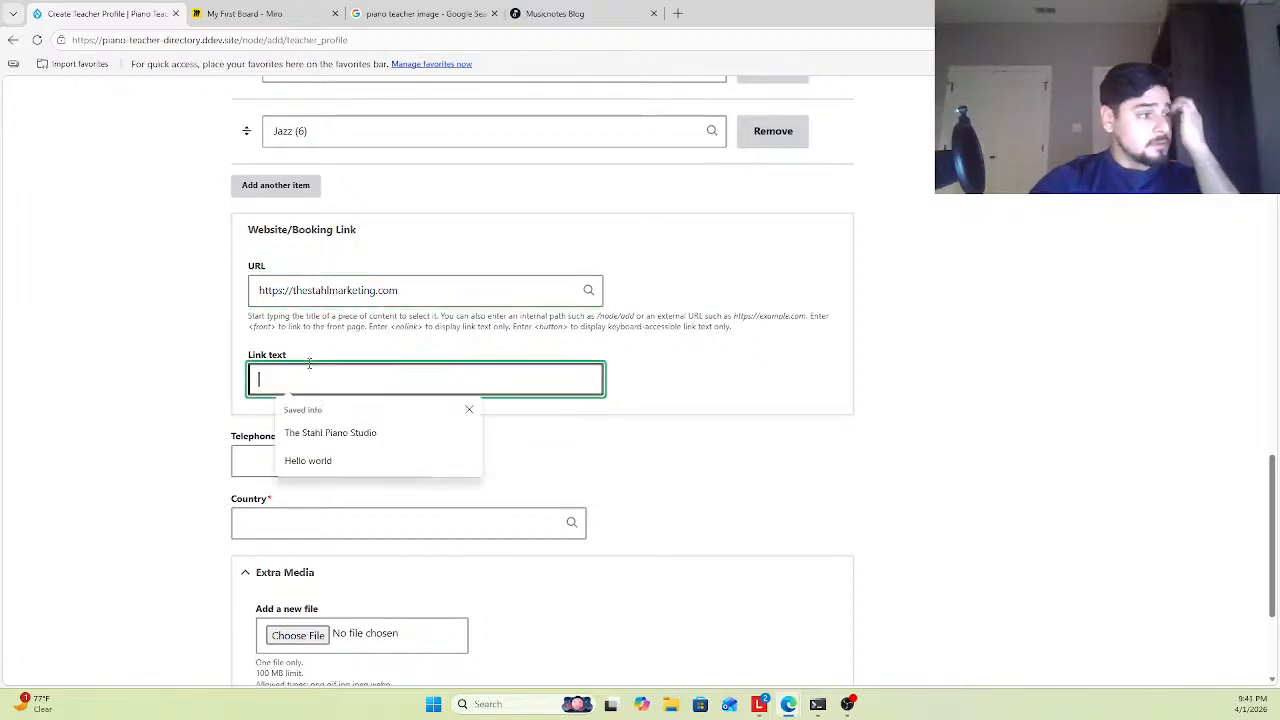
type("The Stahl Ma")
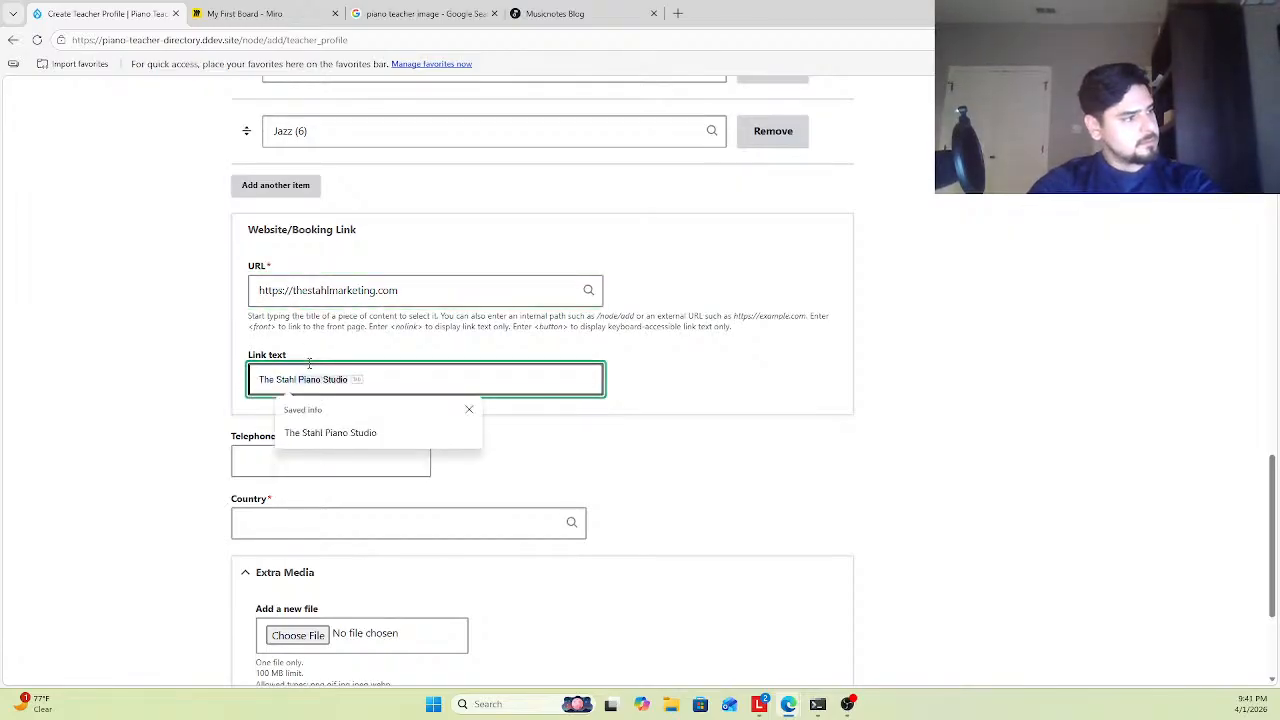
type("rketing")
scroll(309, 365, "down", 1)
Enter the telephone number, choose United States (USA) as country, and save the profile
left_click(266, 342)
type("956")
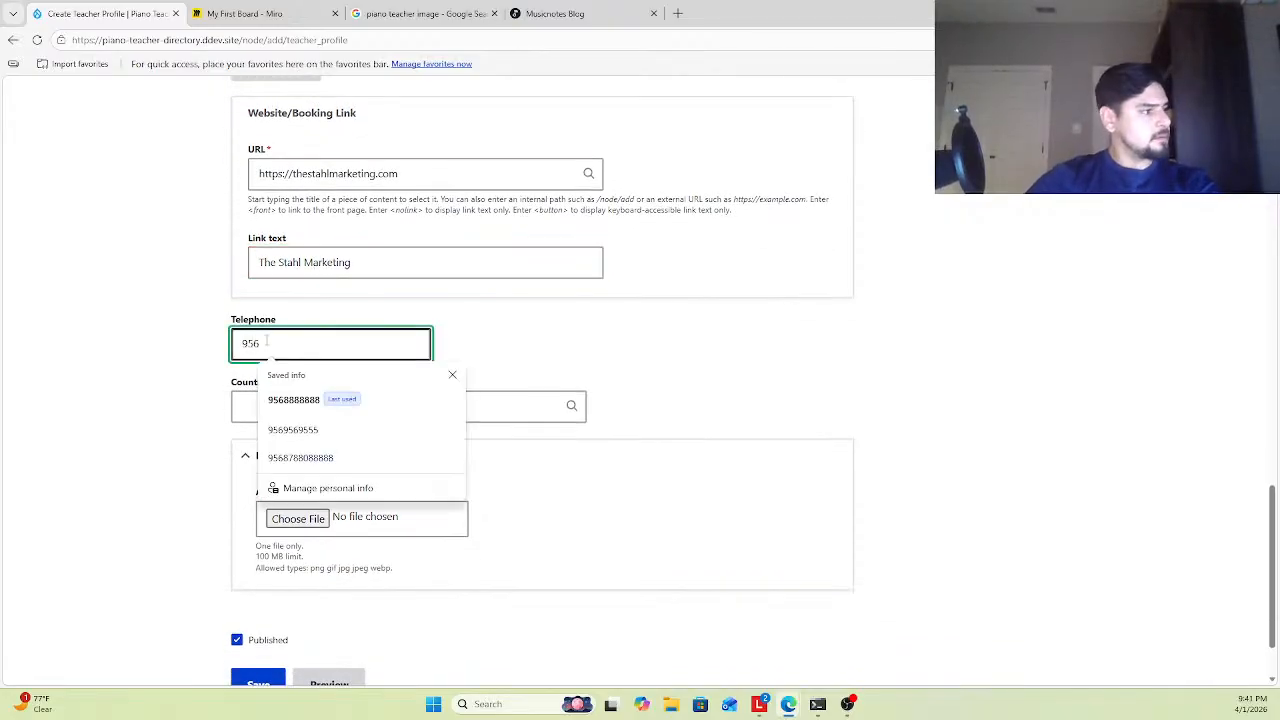
type("56565656")
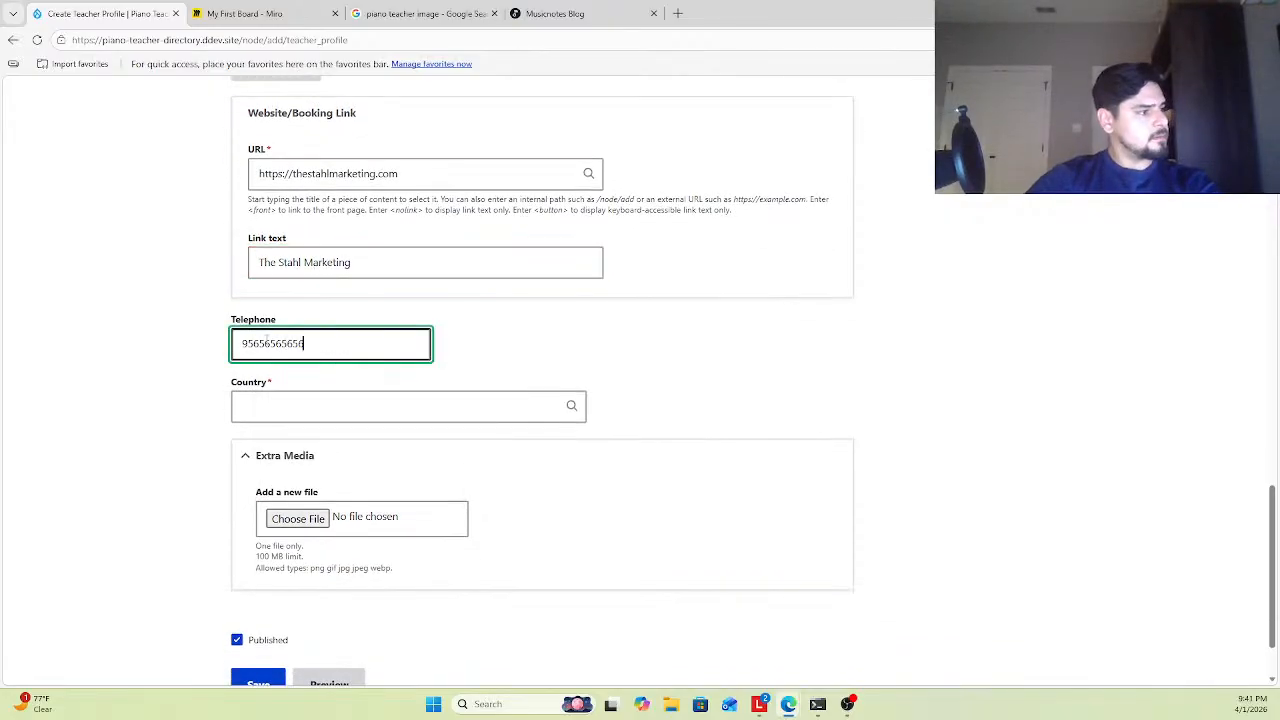
left_click(320, 400)
type("U")
key("Down")
key("Down")
key("Down")
key("Return")
scroll(228, 492, "down", 1)
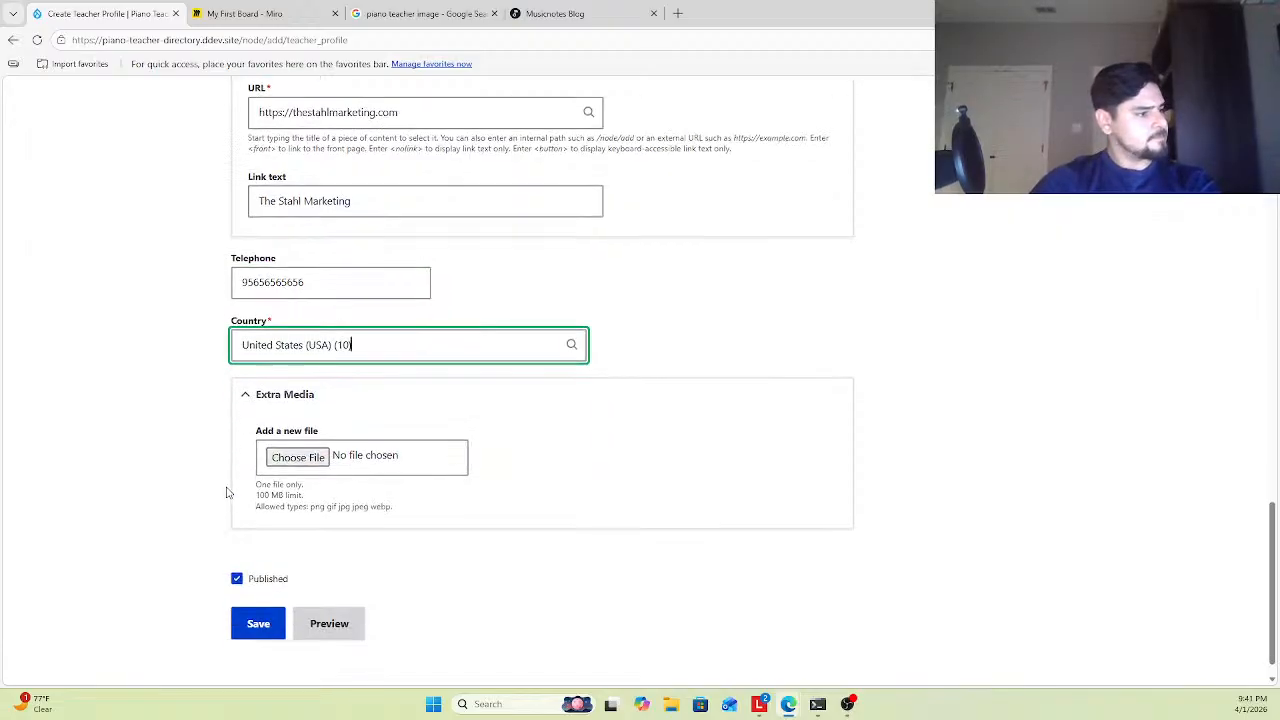
left_click(254, 624)
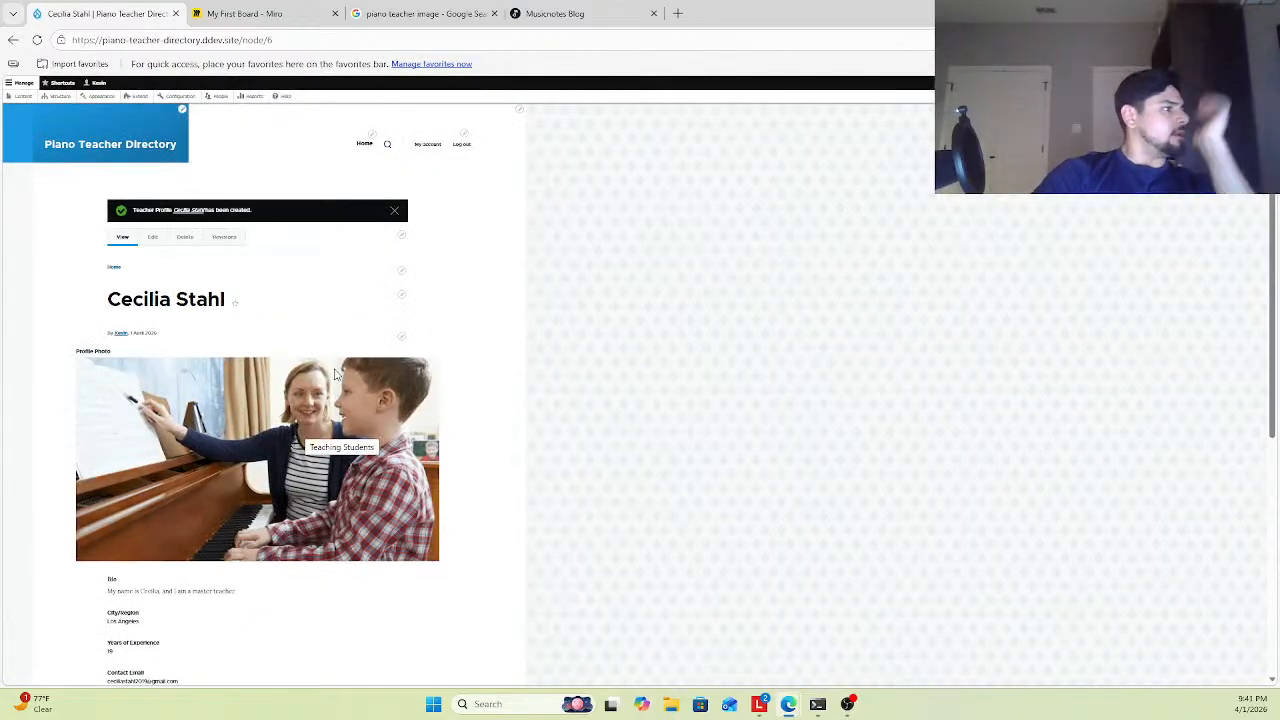
Review the page title block's Roles visibility settings from the author's page, then return to Structure
left_click(120, 304)
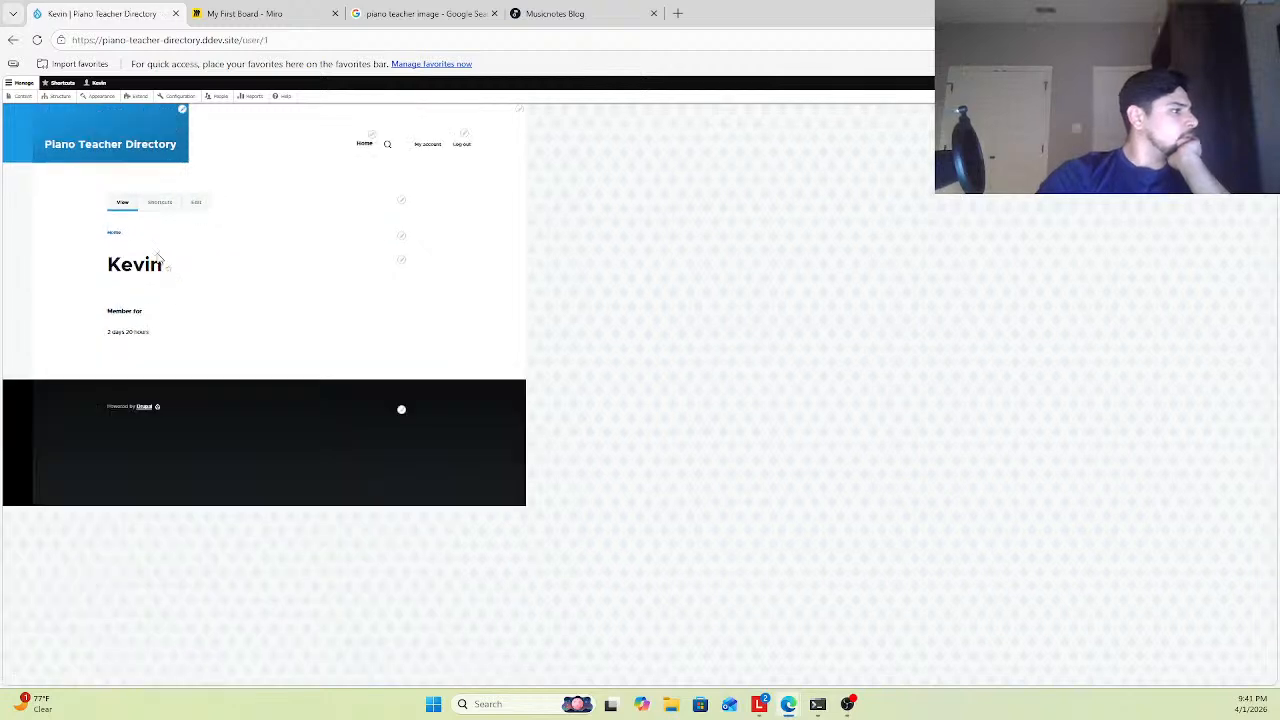
left_click(405, 264)
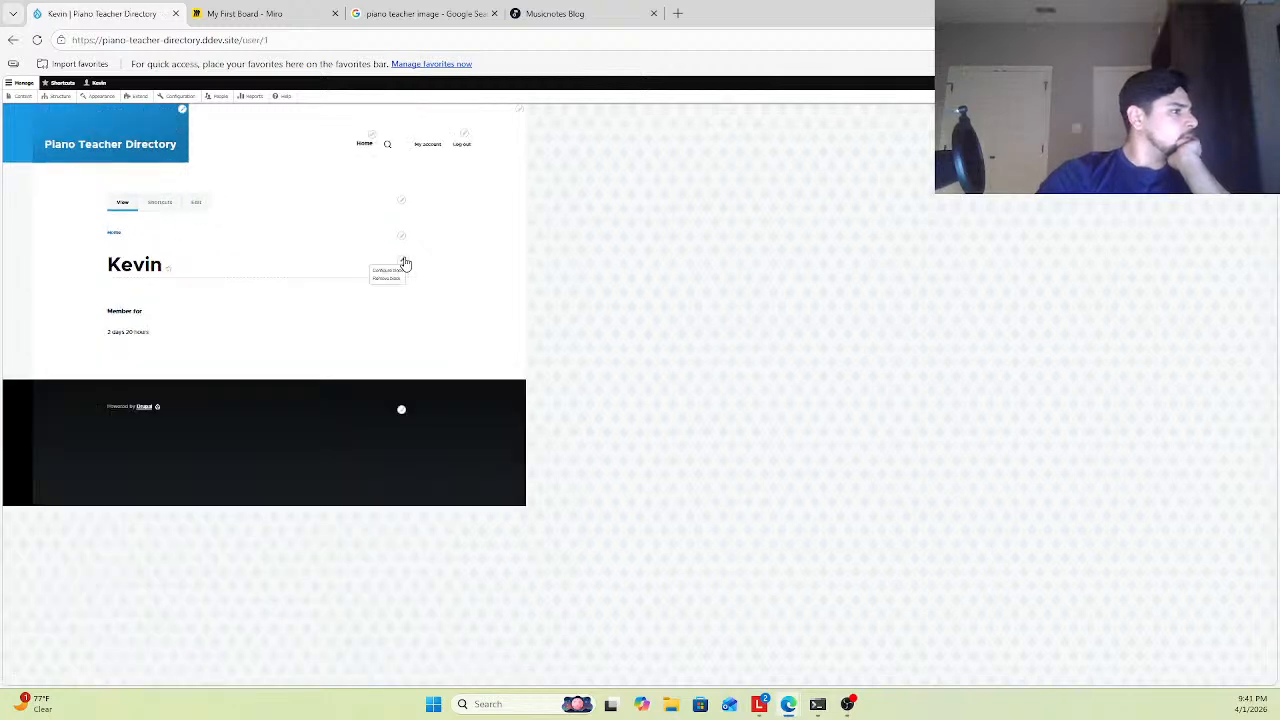
left_click(390, 270)
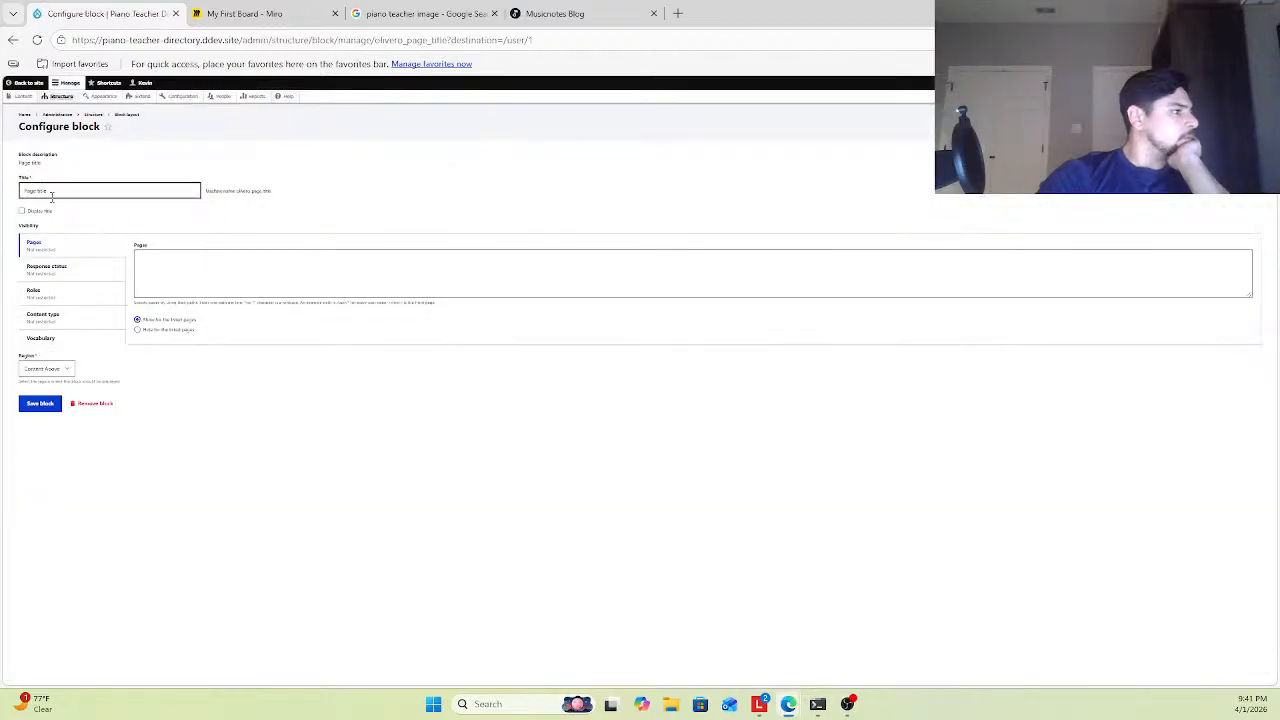
left_click(55, 290)
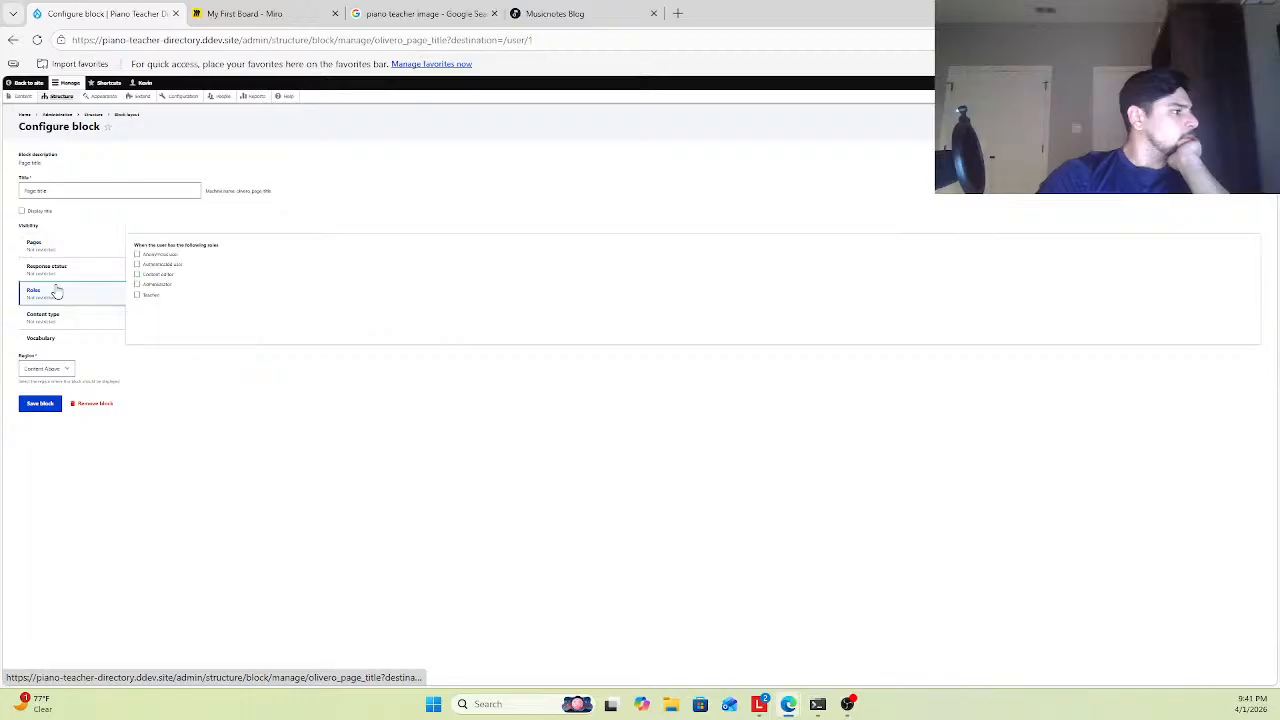
scroll(151, 243, "up", 5, "ctrl")
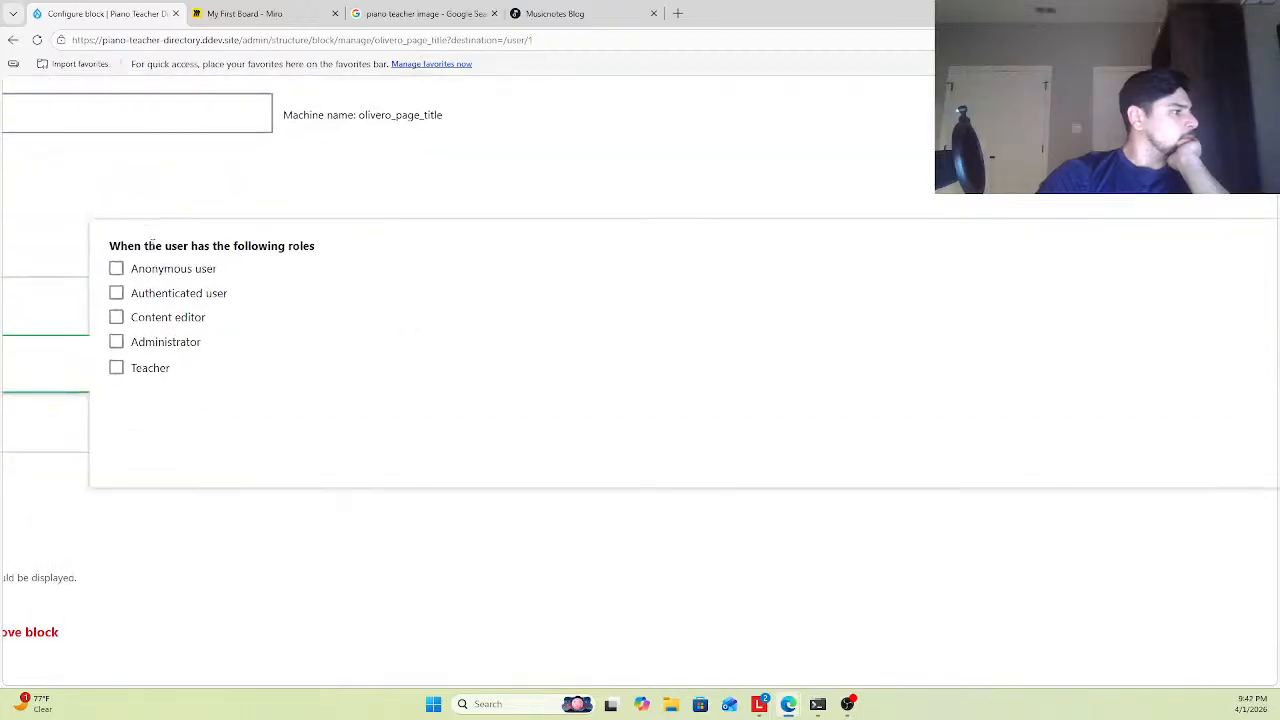
scroll(151, 244, "down", 6, "ctrl")
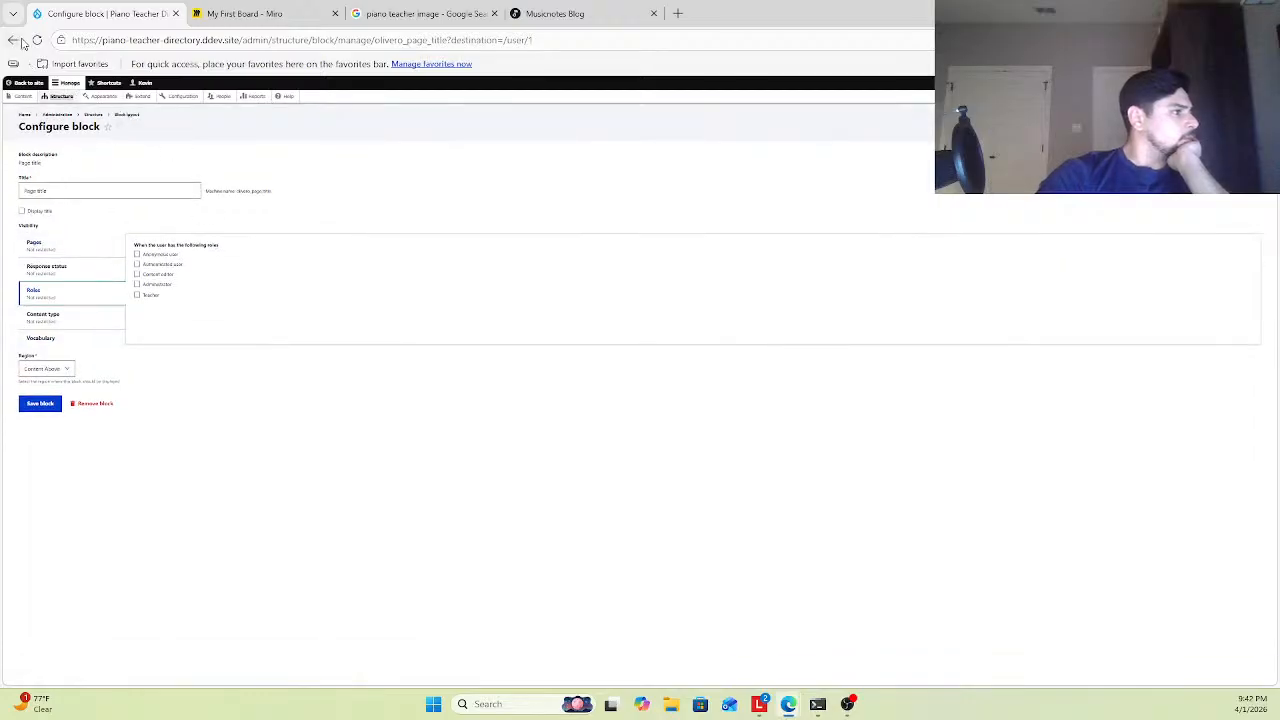
left_click(94, 115)
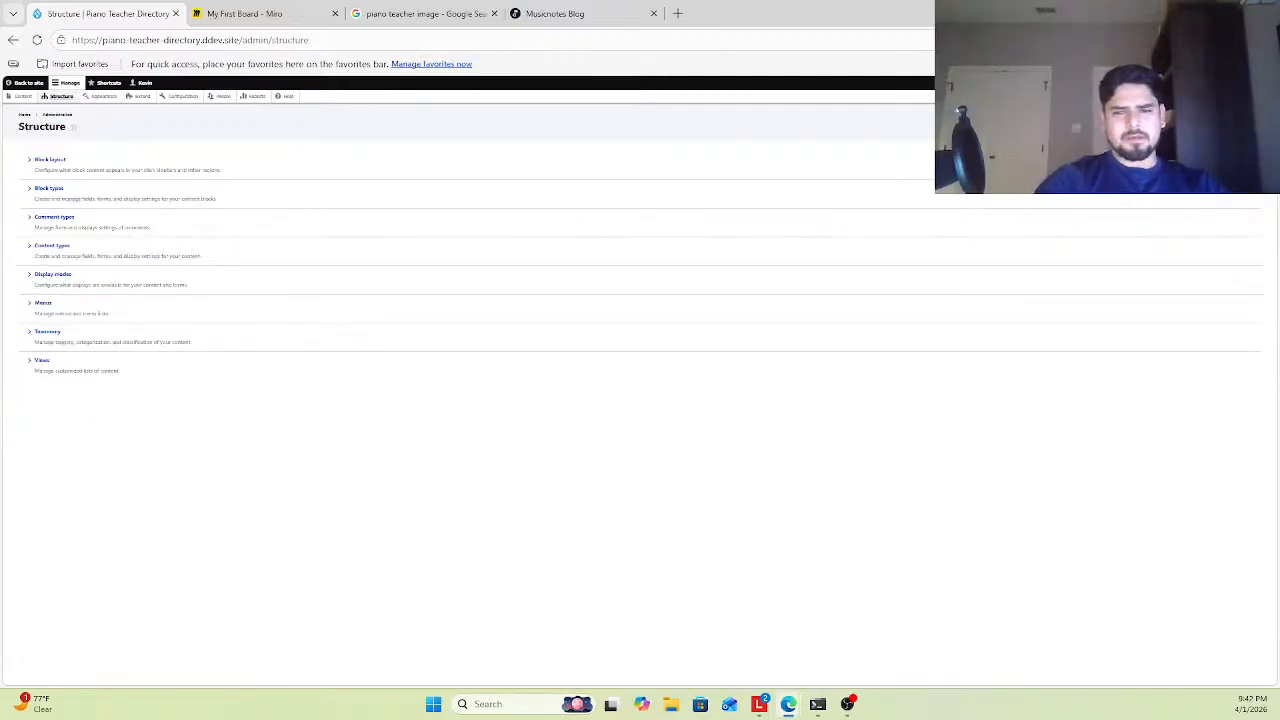
Open the new teacher profile from the Content list in edit mode
left_click(20, 96)
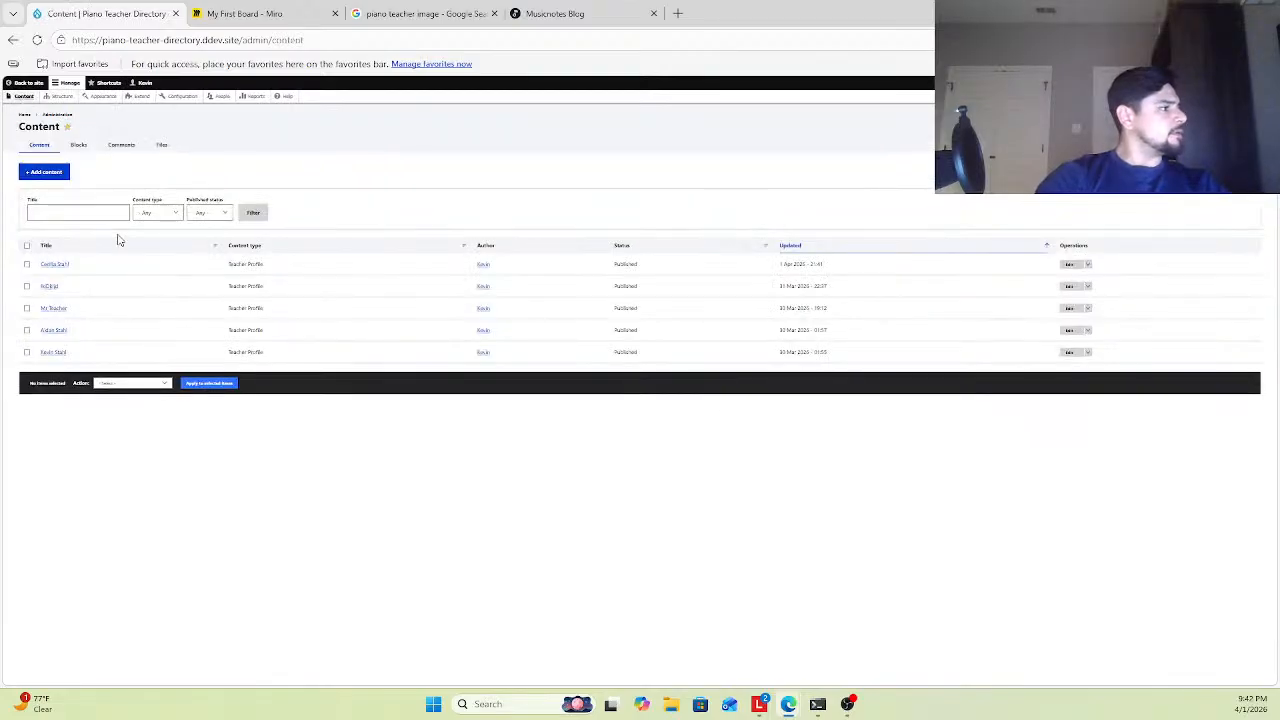
left_click(54, 264)
scroll(267, 375, "down", 5)
scroll(267, 375, "up", 1)
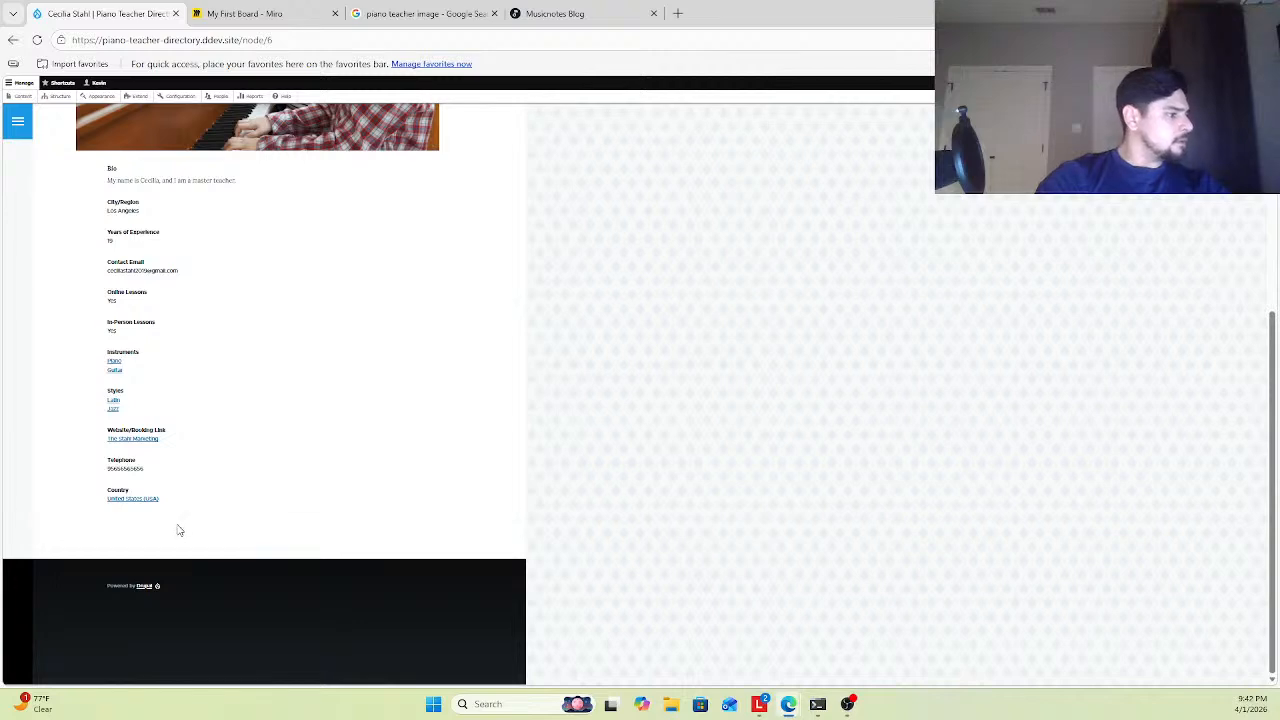
scroll(143, 513, "up", 4)
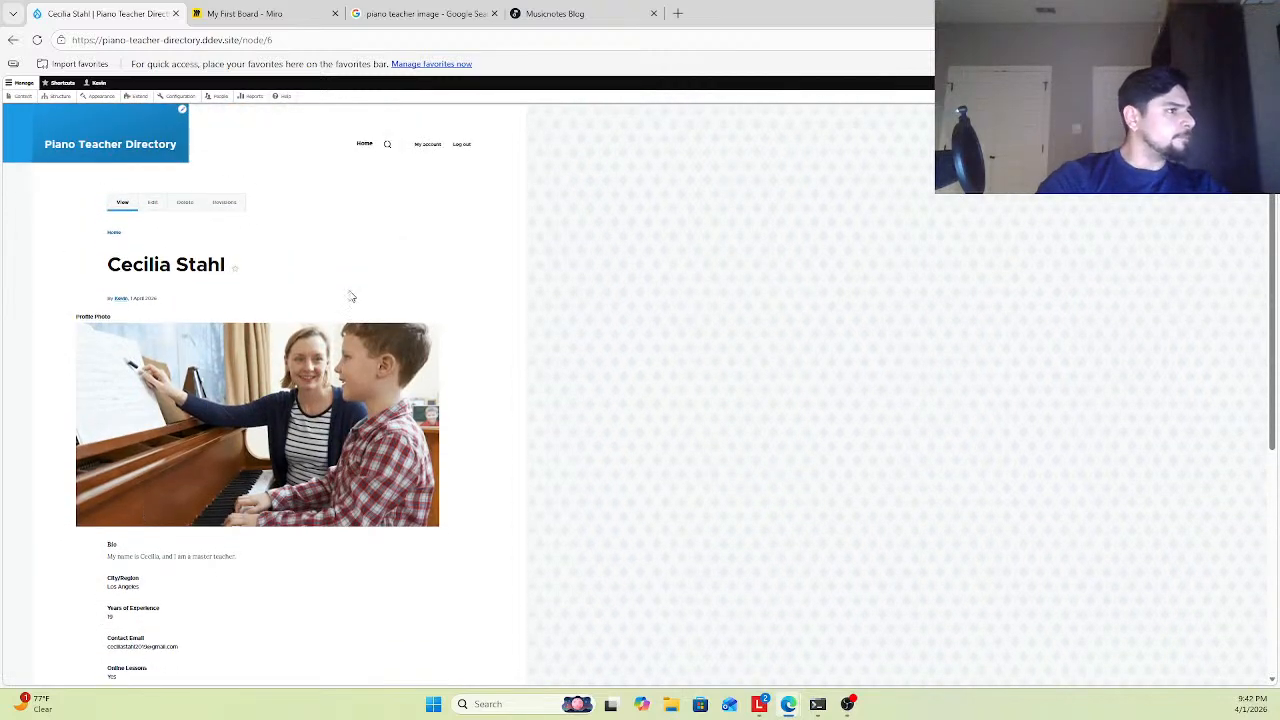
left_click(153, 203)
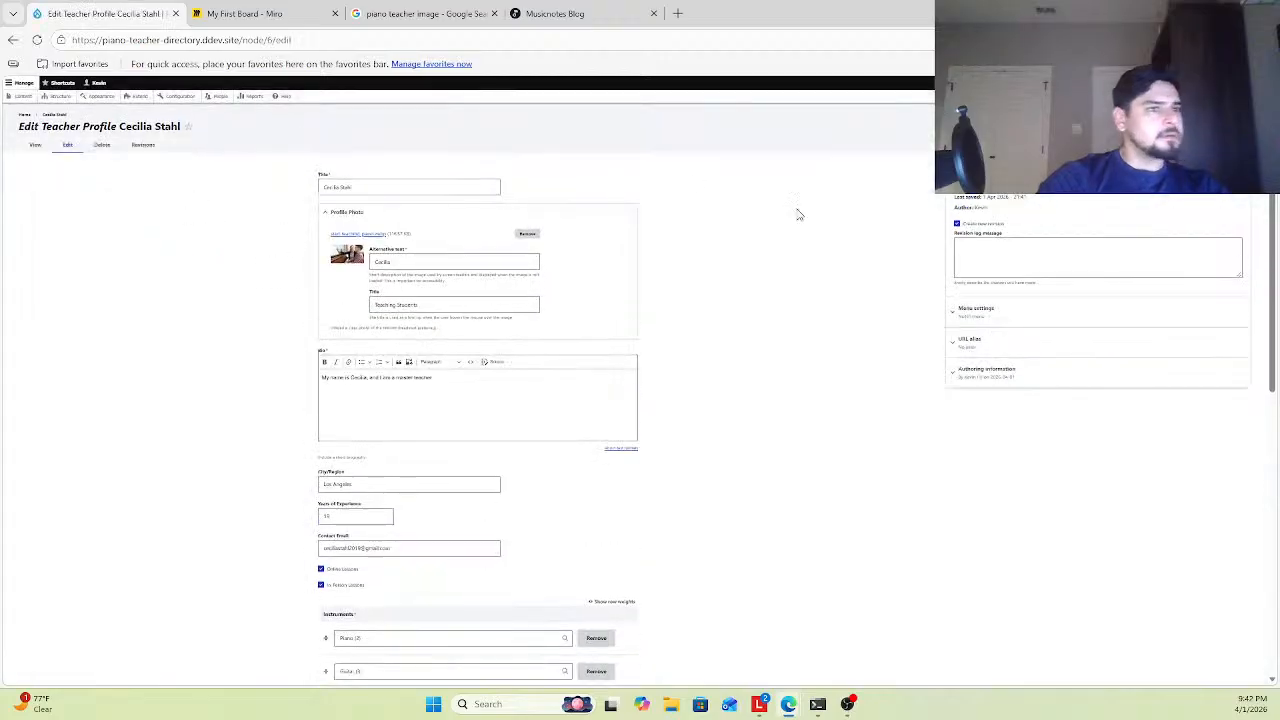
scroll(909, 323, "up", 3)
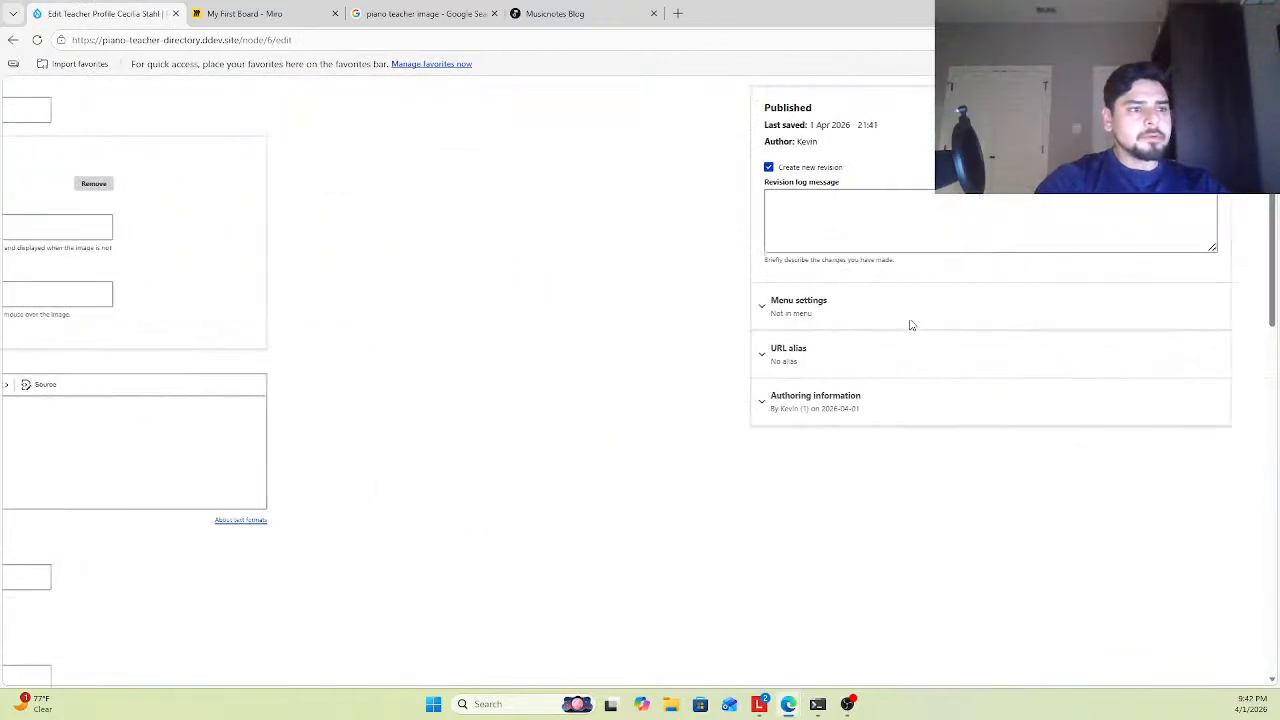
Change Authored by under Authoring information to the teacher's own account and save
left_click(843, 415)
scroll(880, 410, "down", 1)
left_click(906, 415)
key("ctrl+a")
type("Cec")
left_click(846, 450)
left_click(710, 440)
scroll(766, 425, "down", 1)
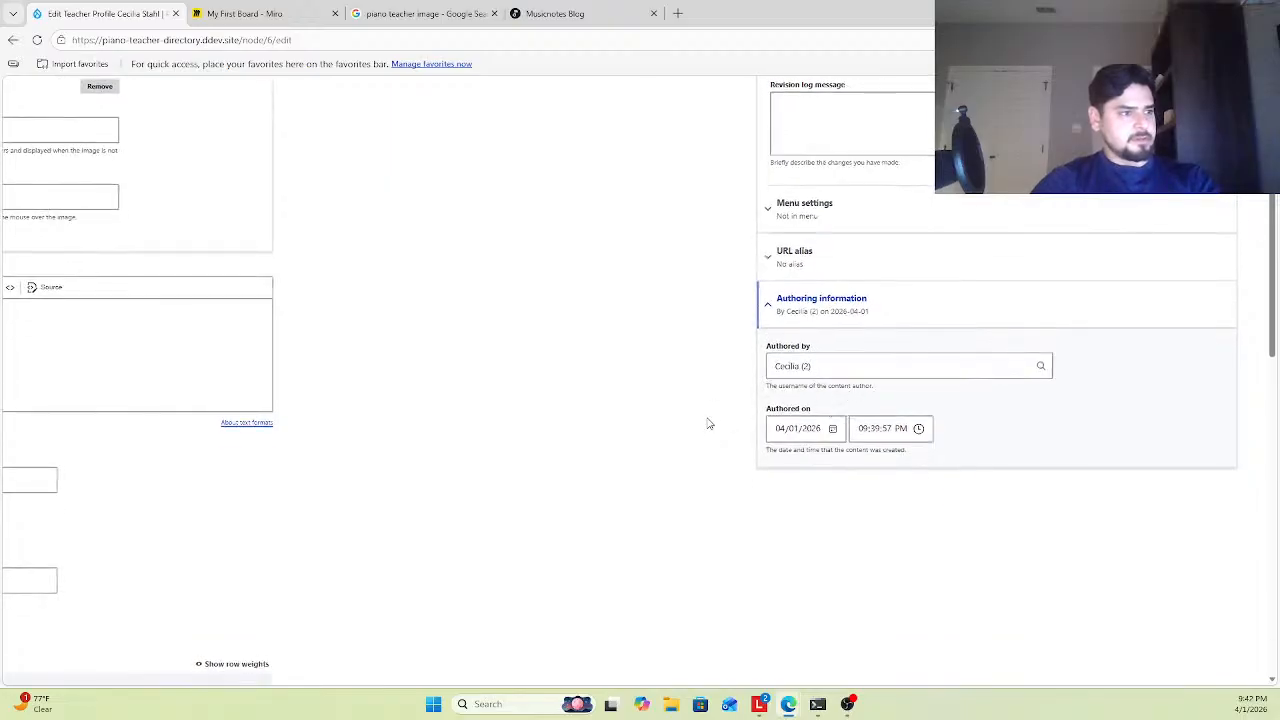
key("ctrl+minus")
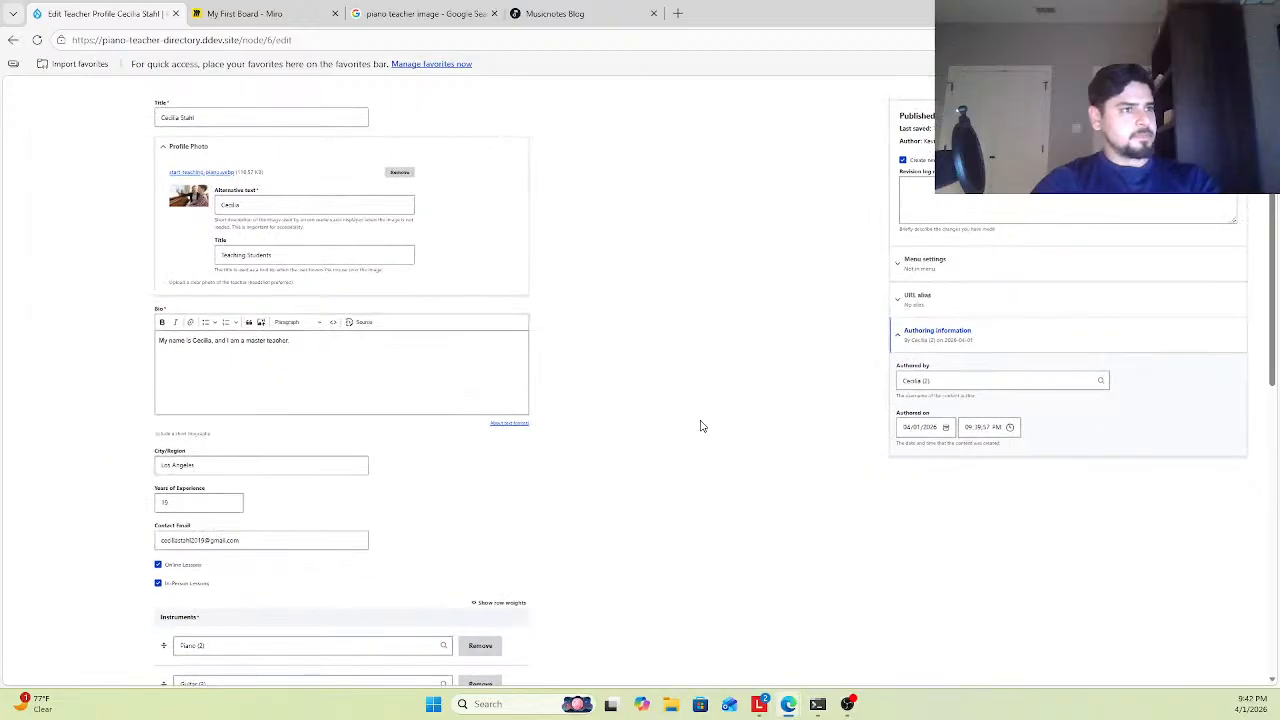
scroll(757, 240, "down", 10)
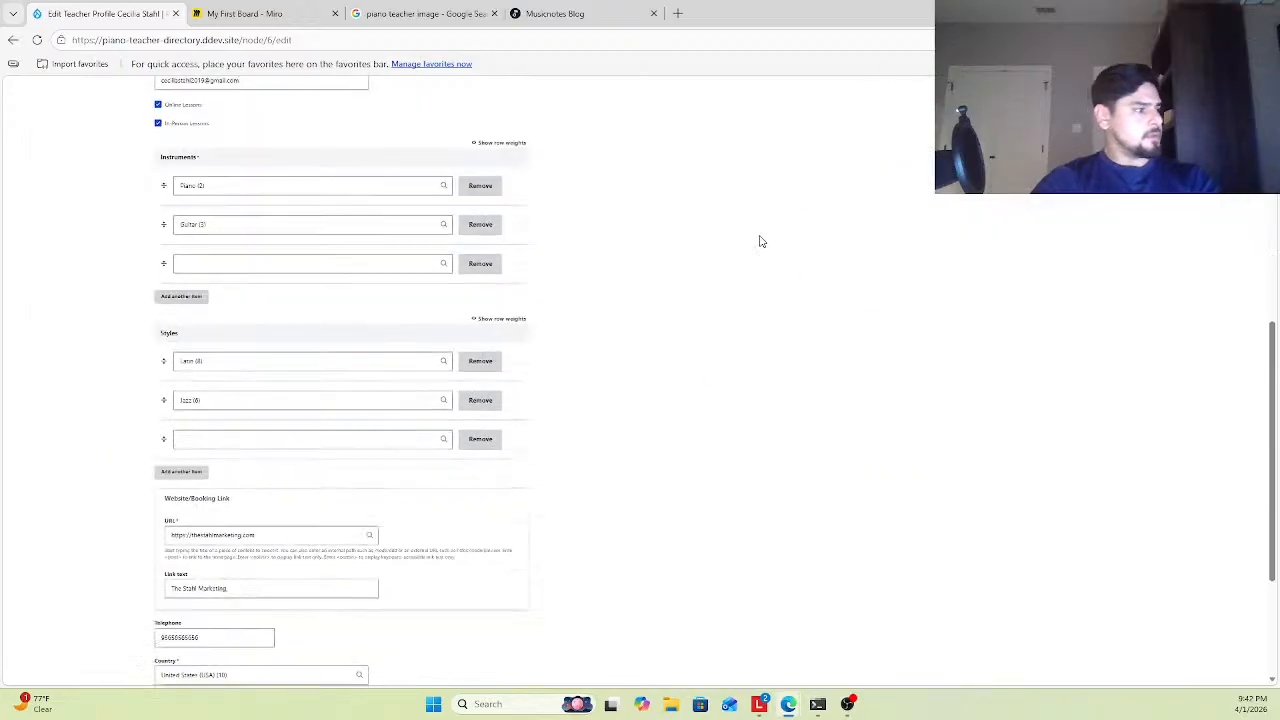
left_click(170, 628)
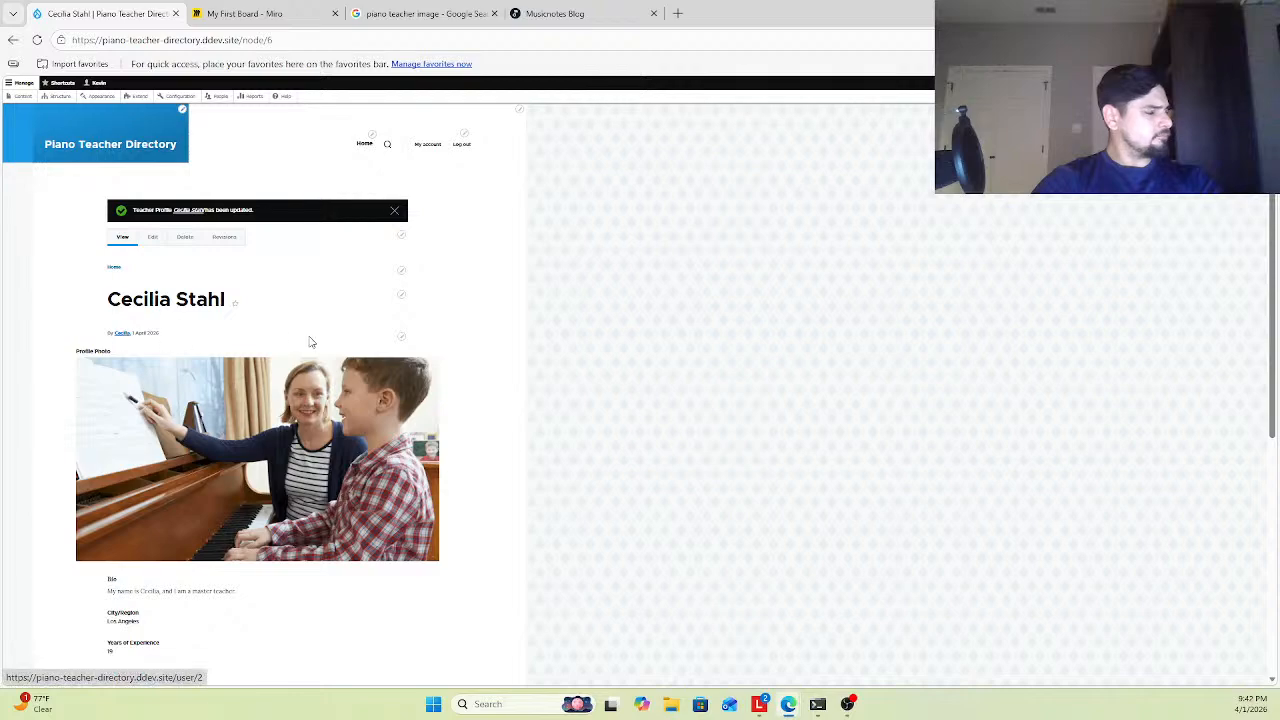
Look over the updated teacher profile page, then go to the Structure administration page
scroll(311, 337, "down", 4)
scroll(311, 342, "up", 5)
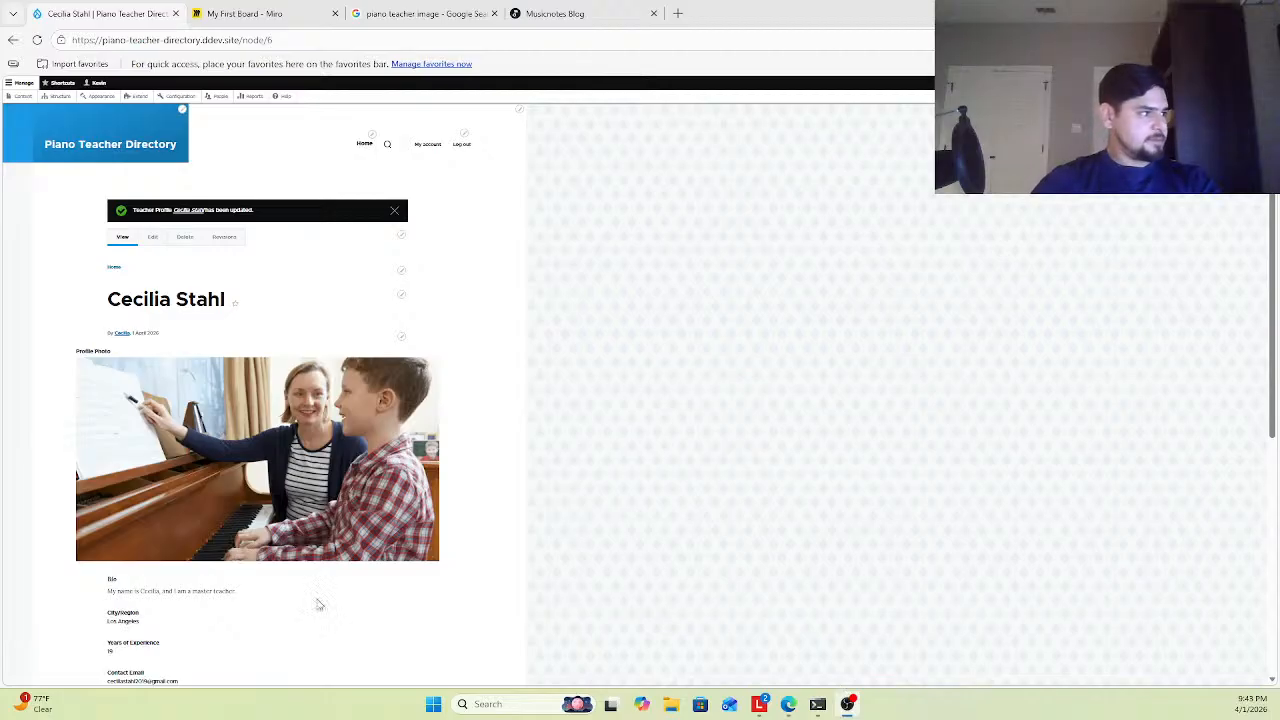
scroll(252, 402, "down", 4)
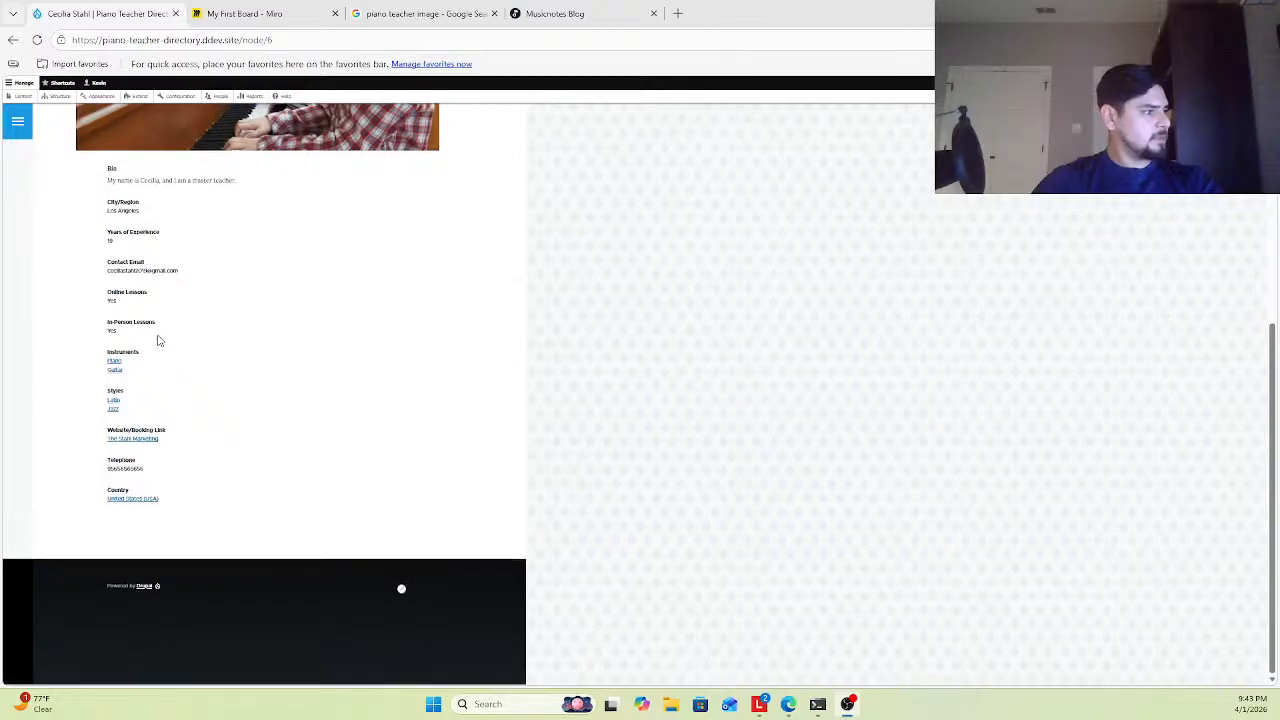
scroll(154, 339, "up", 3)
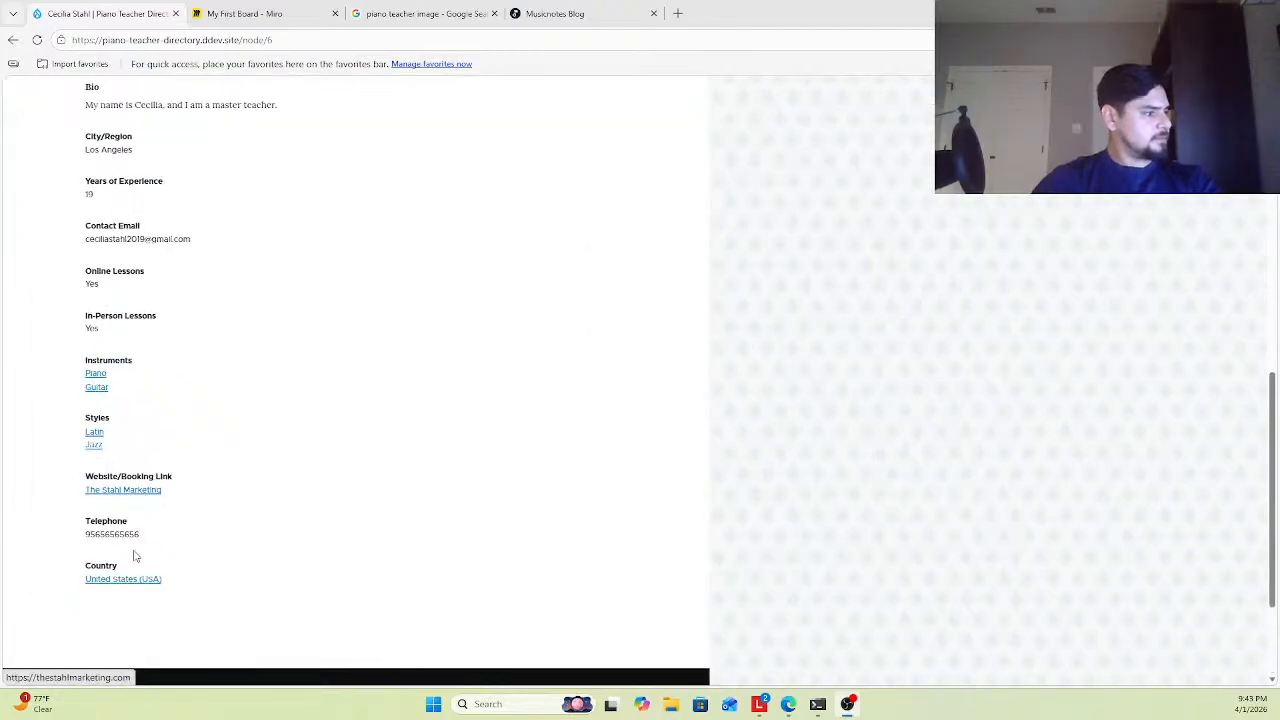
scroll(144, 450, "up", 5)
scroll(144, 450, "up", 3)
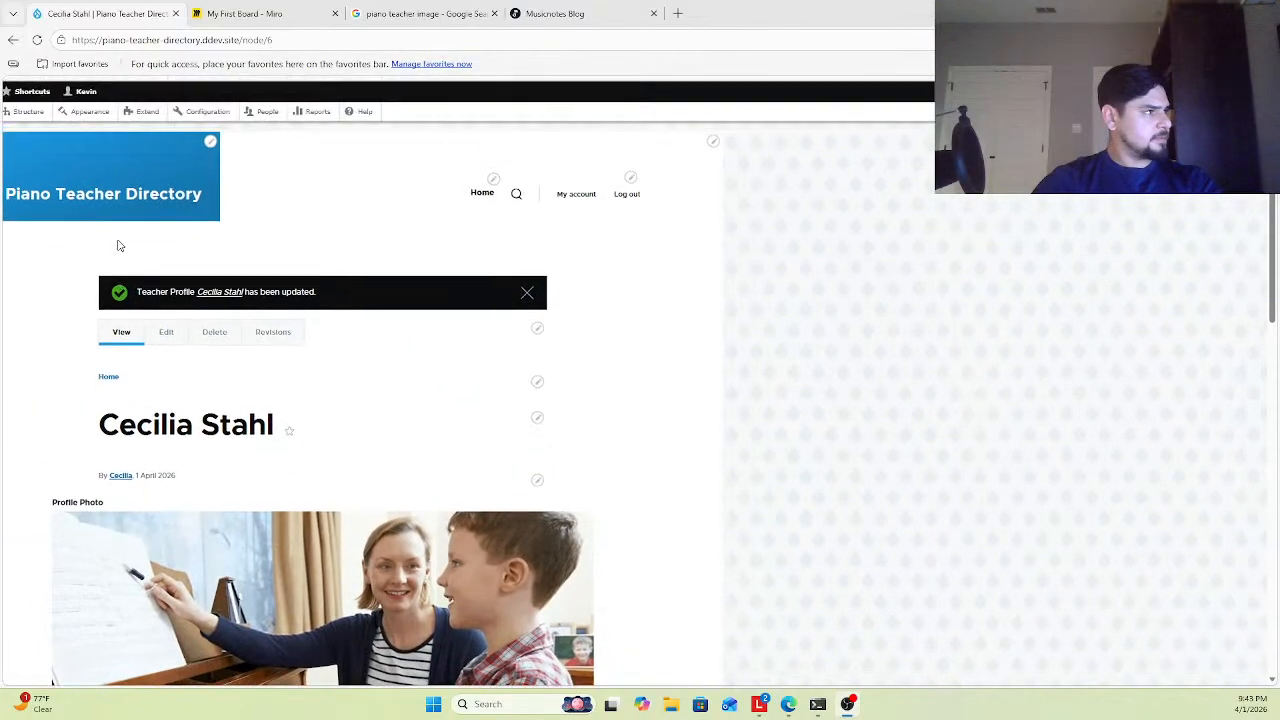
left_click(88, 108)
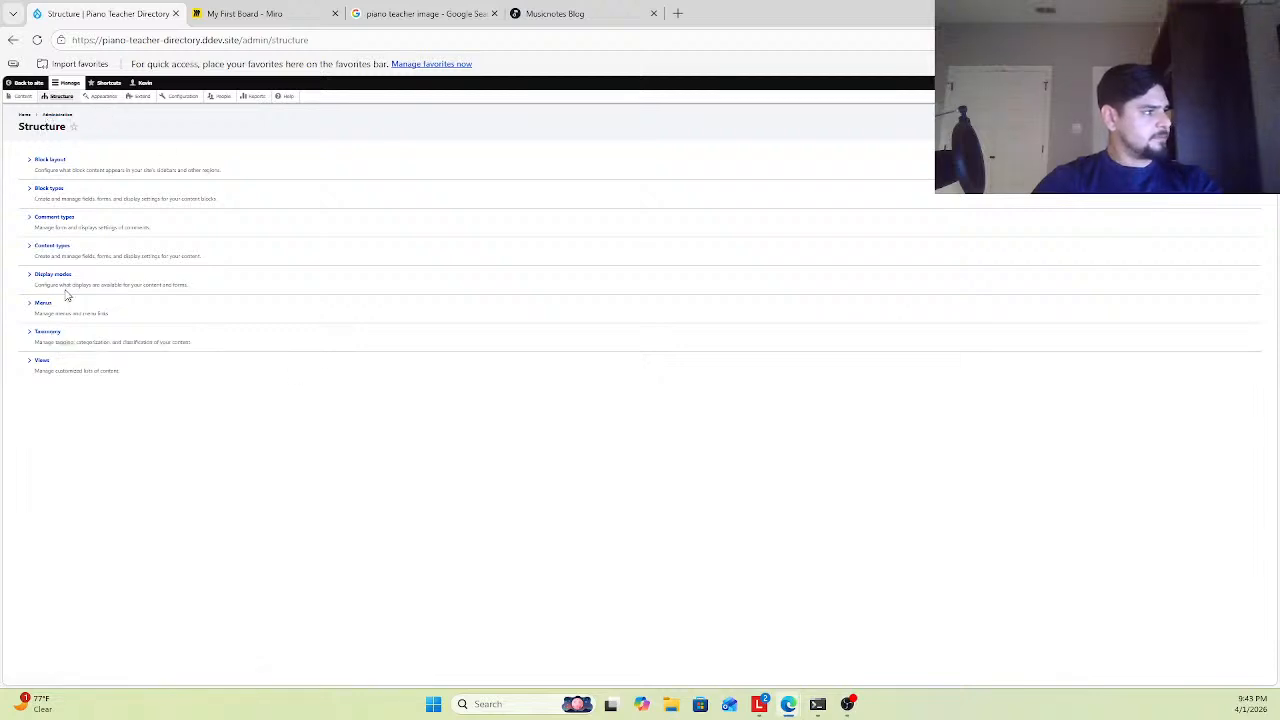
Go to Views under Structure and open the Teacher Profile (Content) view for editing
left_click(43, 362)
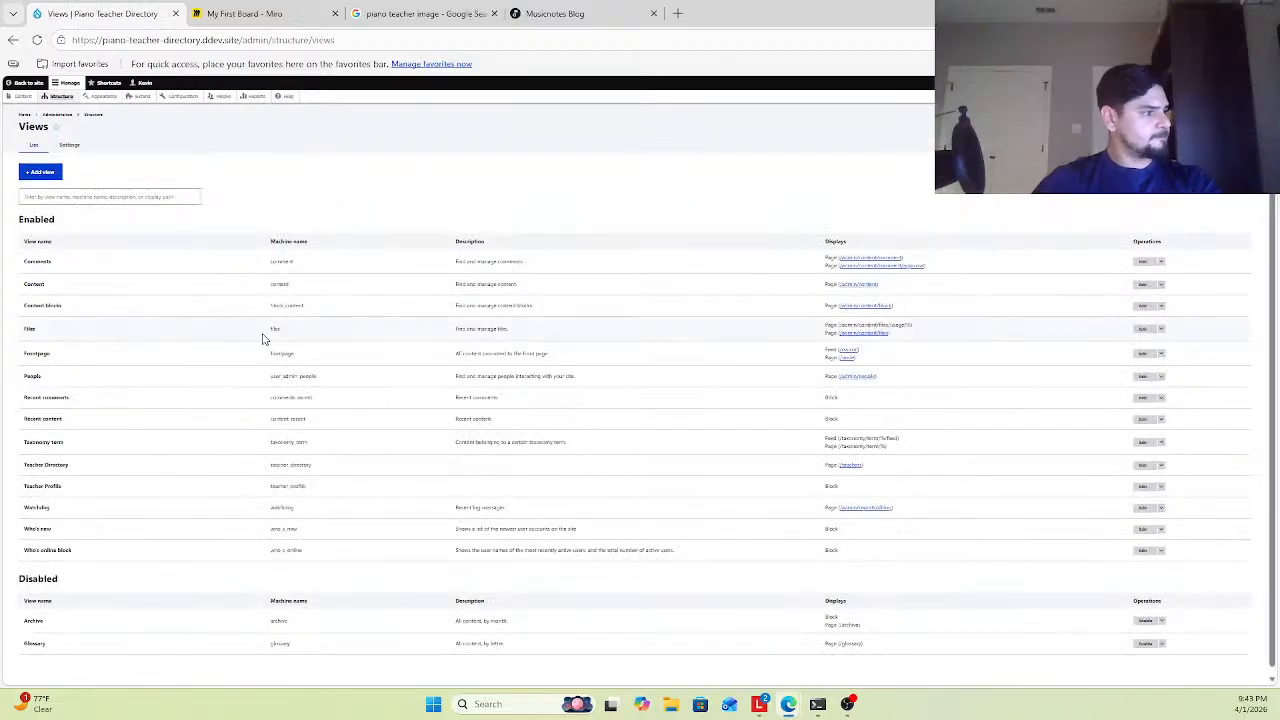
left_click(60, 97)
left_click(49, 361)
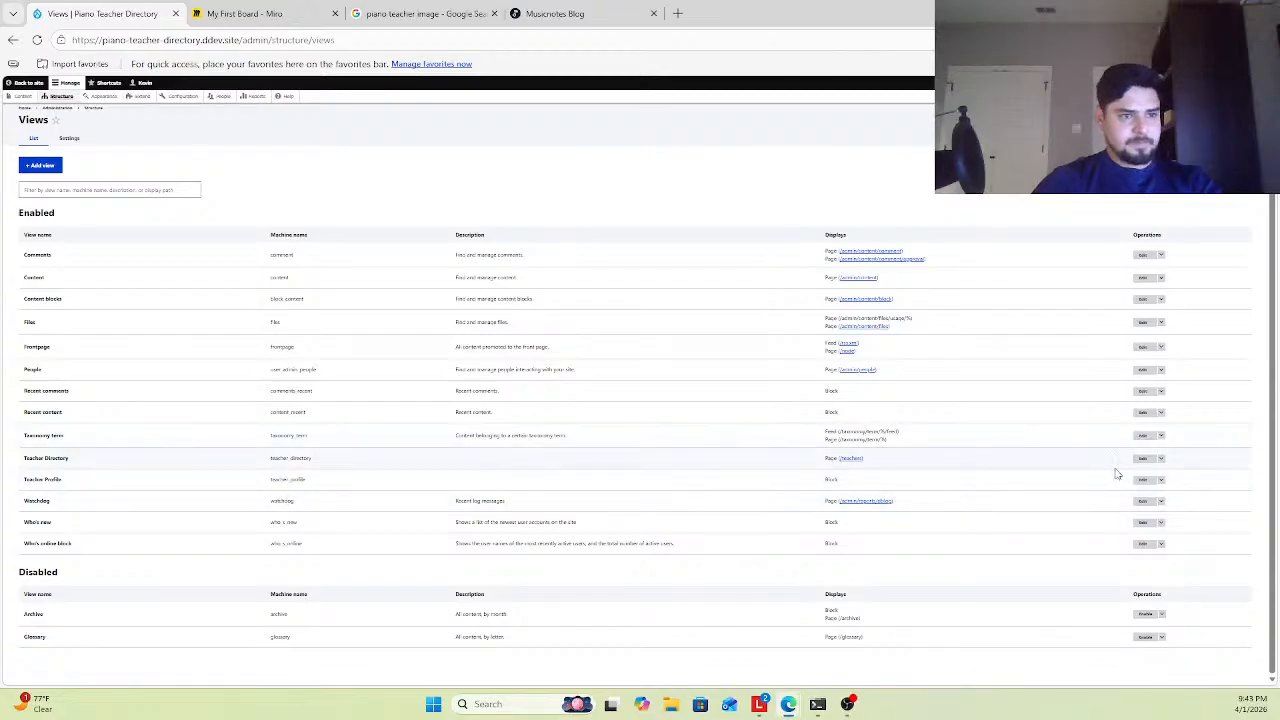
left_click(1142, 480)
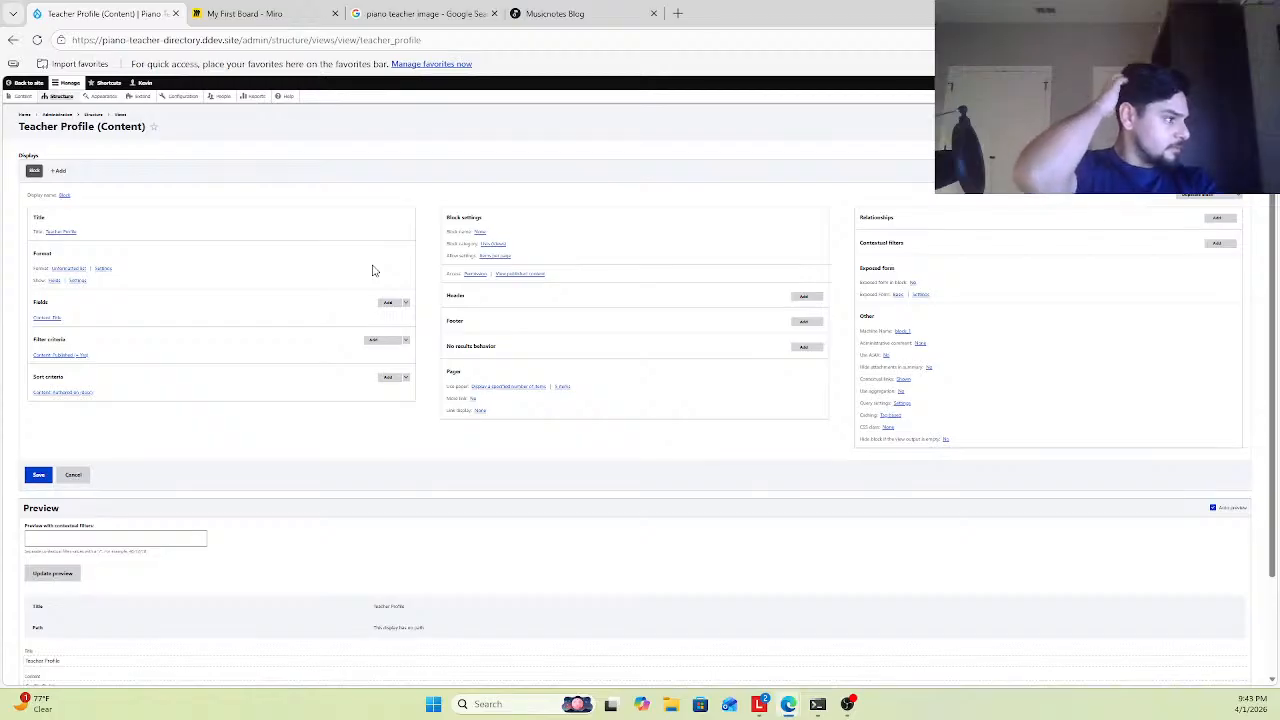
scroll(68, 272, "up", 5, "ctrl")
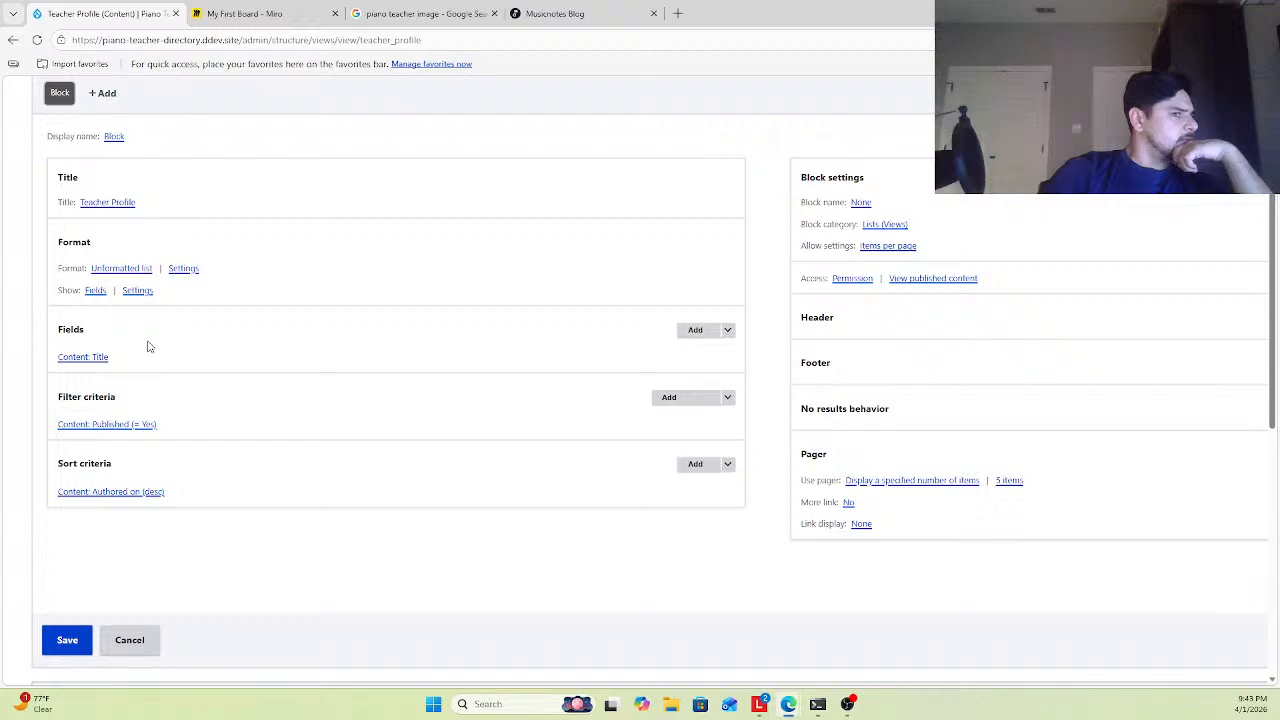
scroll(357, 364, "right", 8)
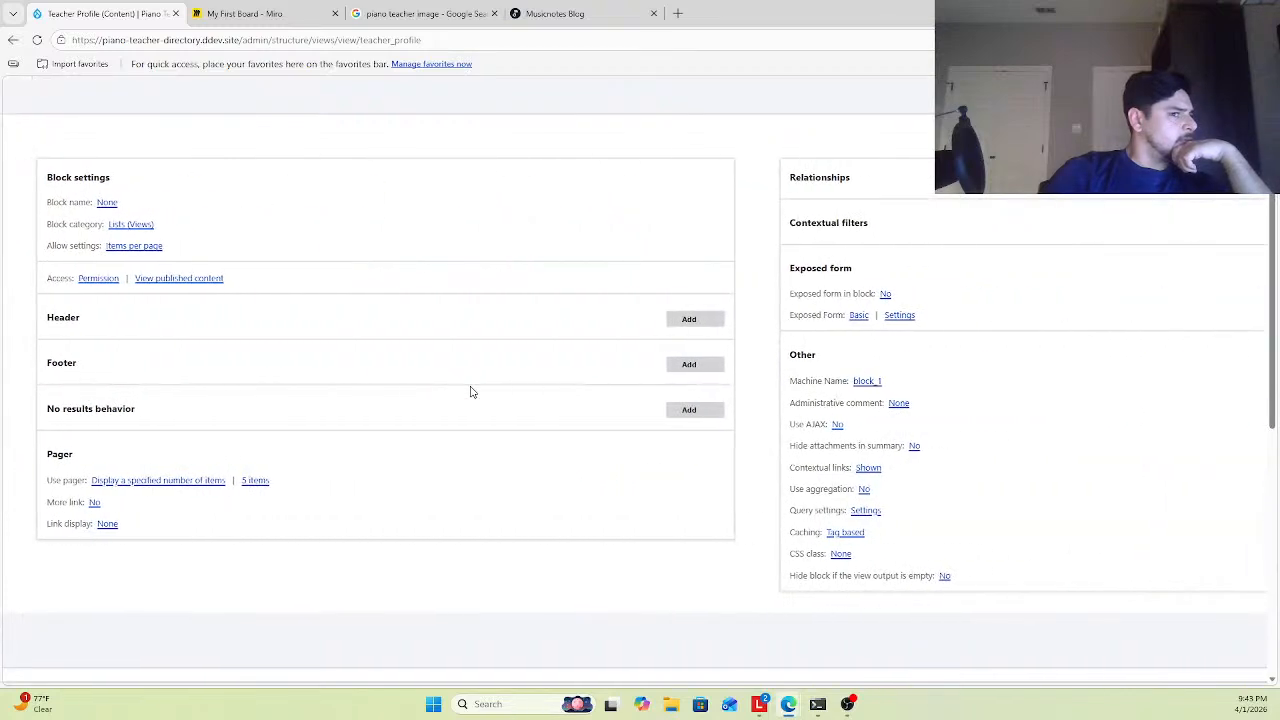
scroll(472, 392, "right", 3)
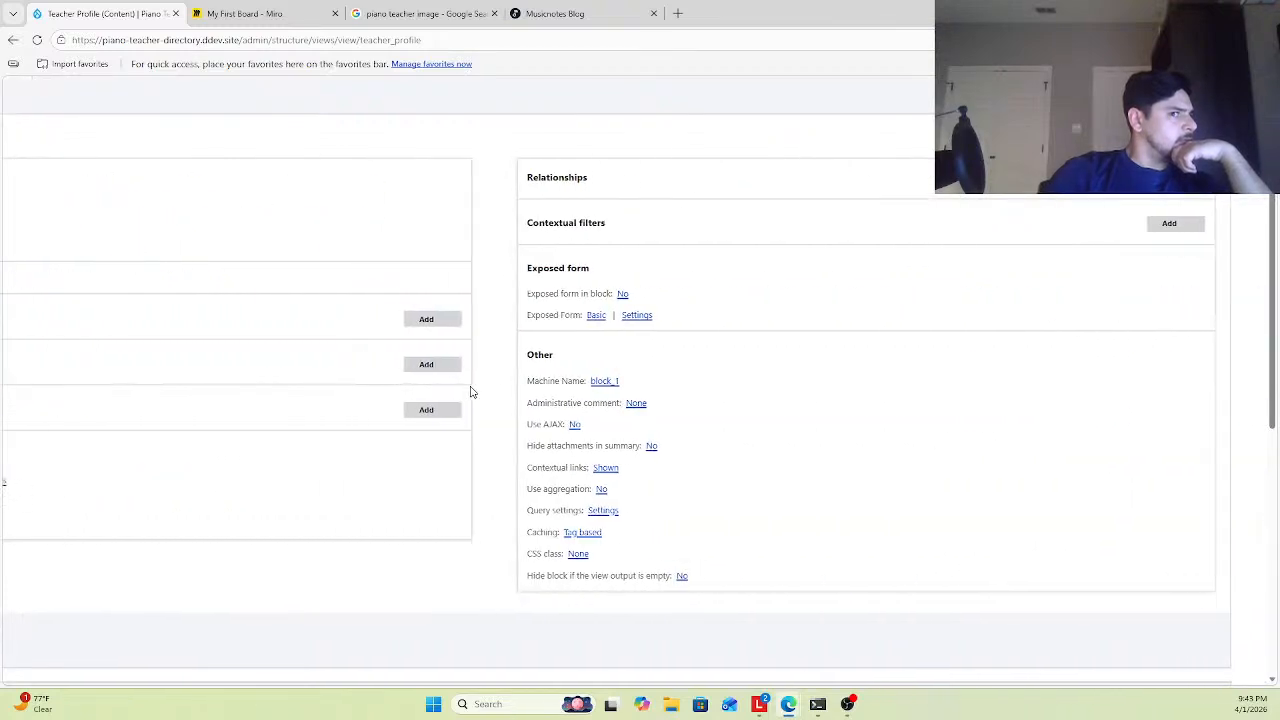
scroll(472, 392, "left", 8)
key("ctrl+minus")
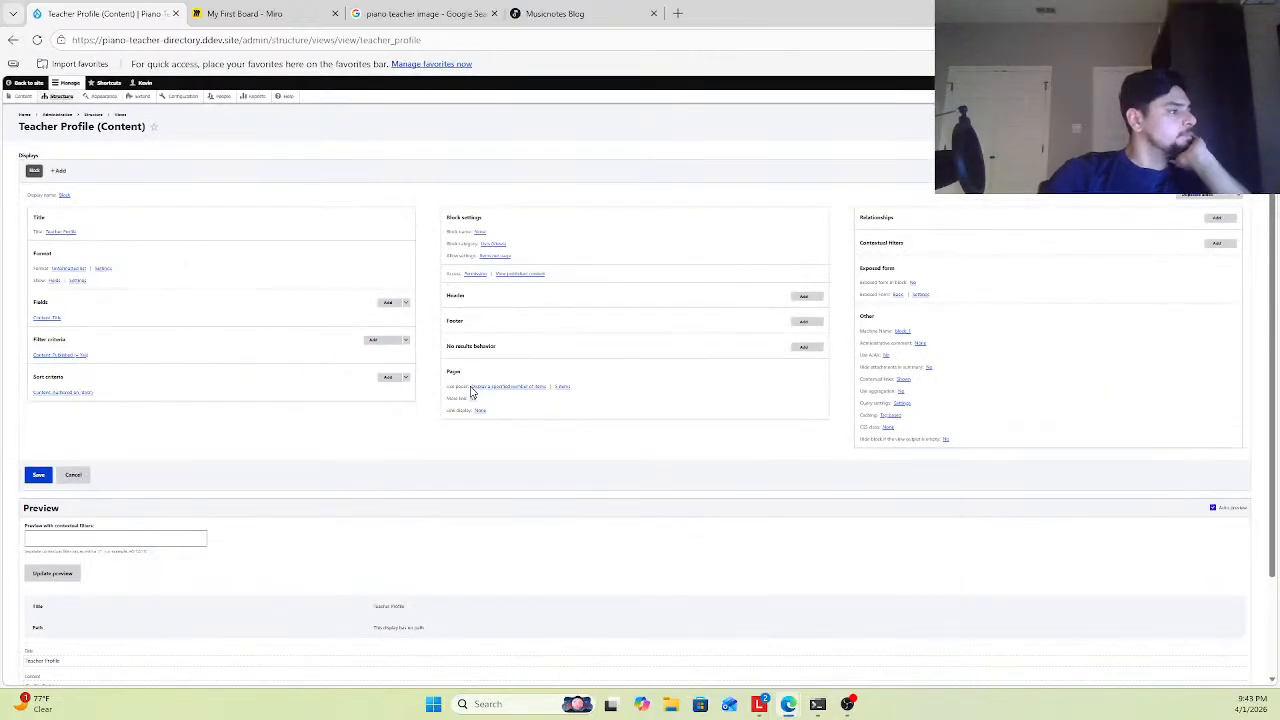
scroll(471, 391, "down", 1)
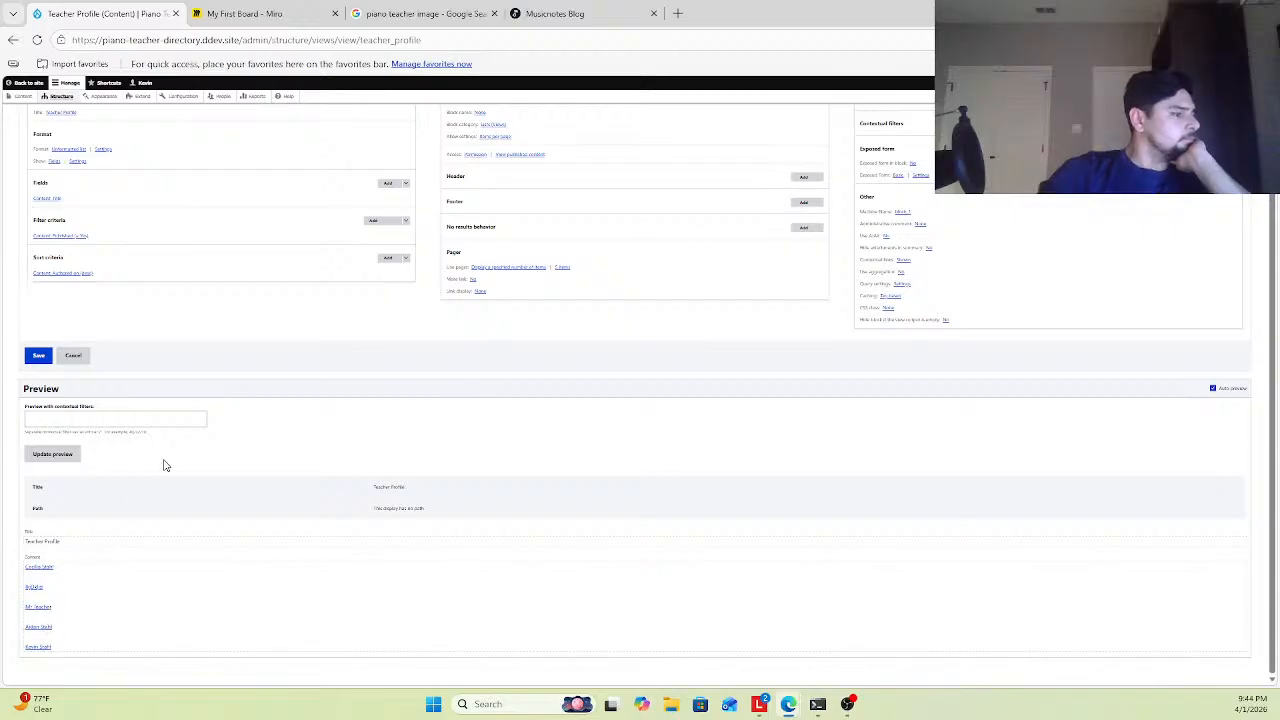
scroll(166, 465, "up", 1)
scroll(427, 311, "up", 3)
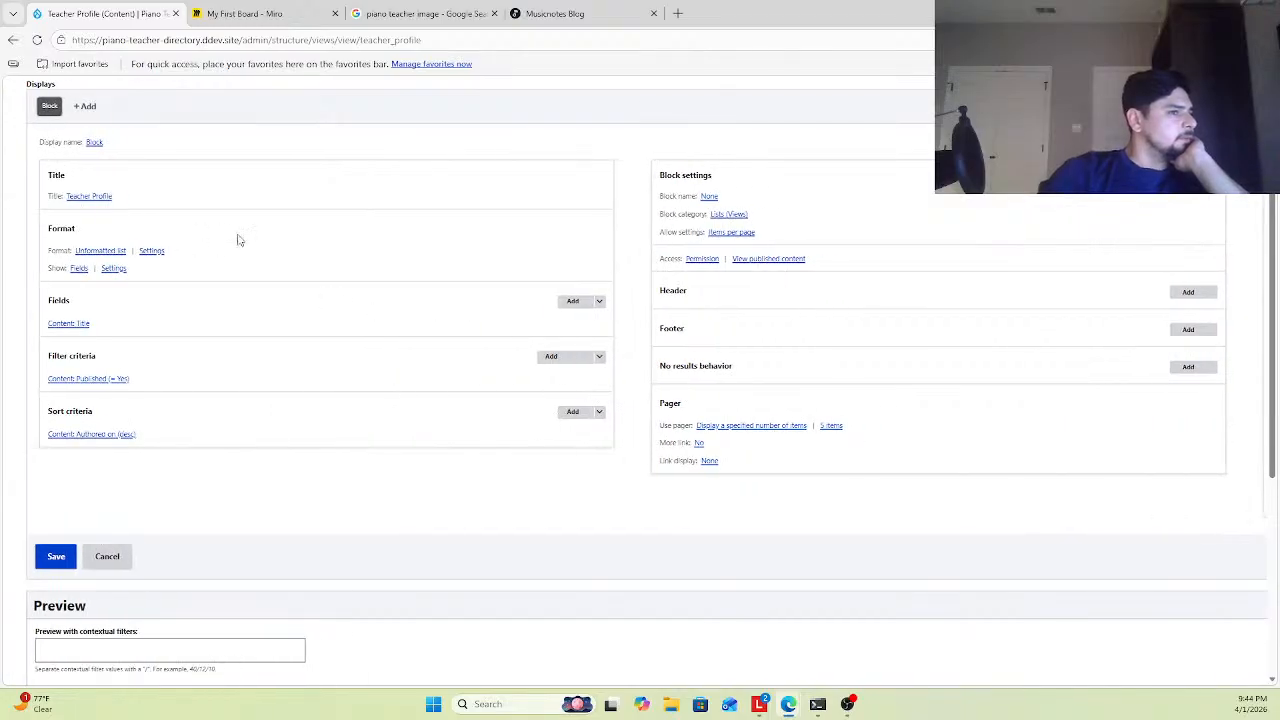
left_click(730, 213)
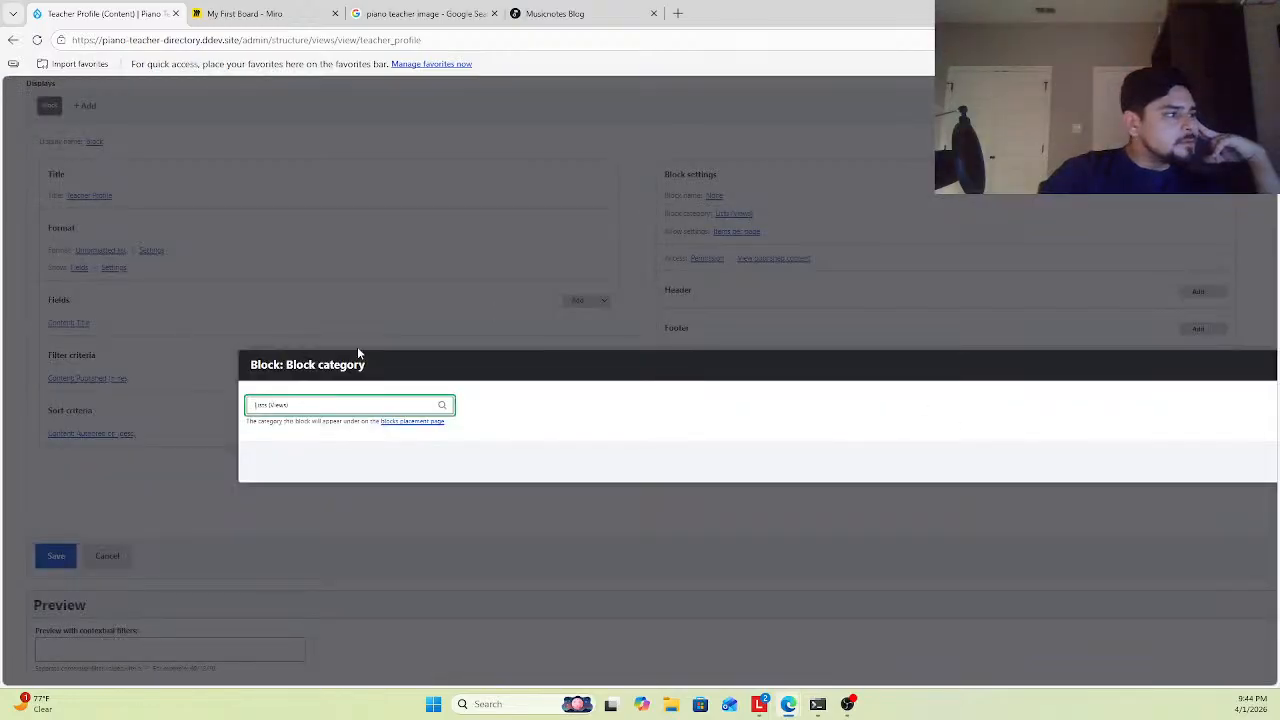
scroll(463, 353, "right", 5)
scroll(654, 331, "down", 3)
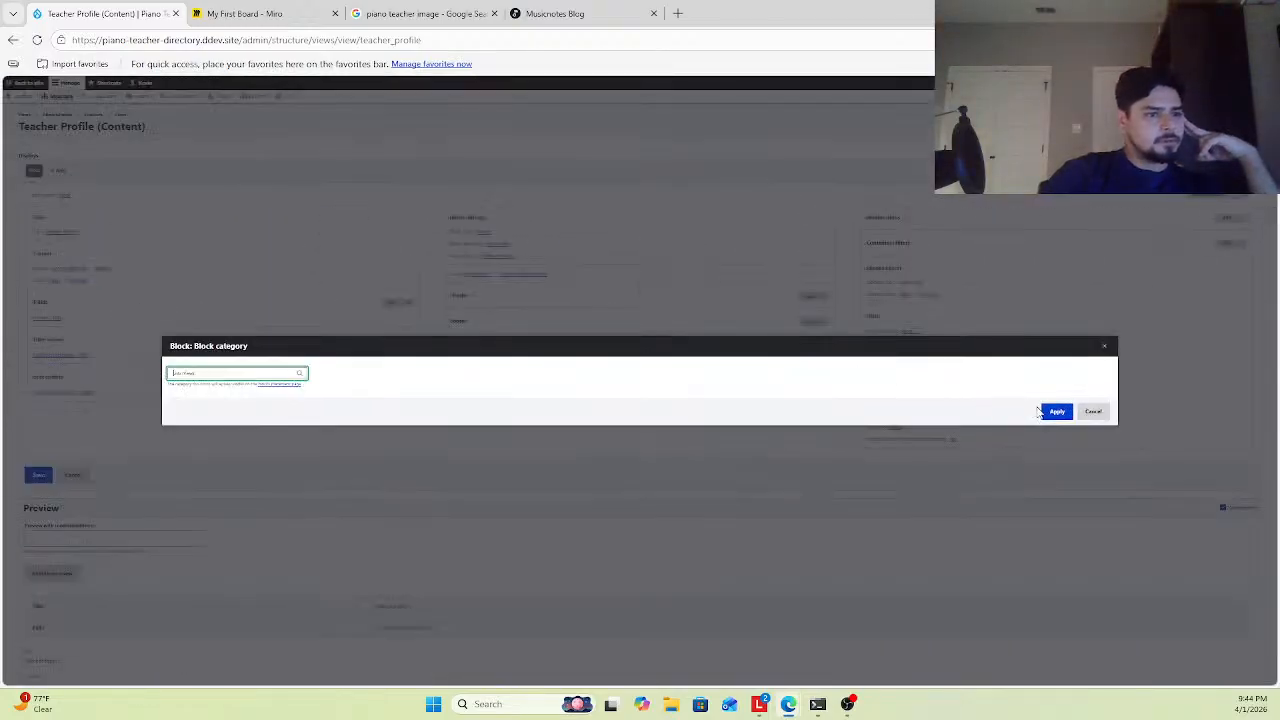
left_click(1104, 346)
scroll(480, 243, "up", 3)
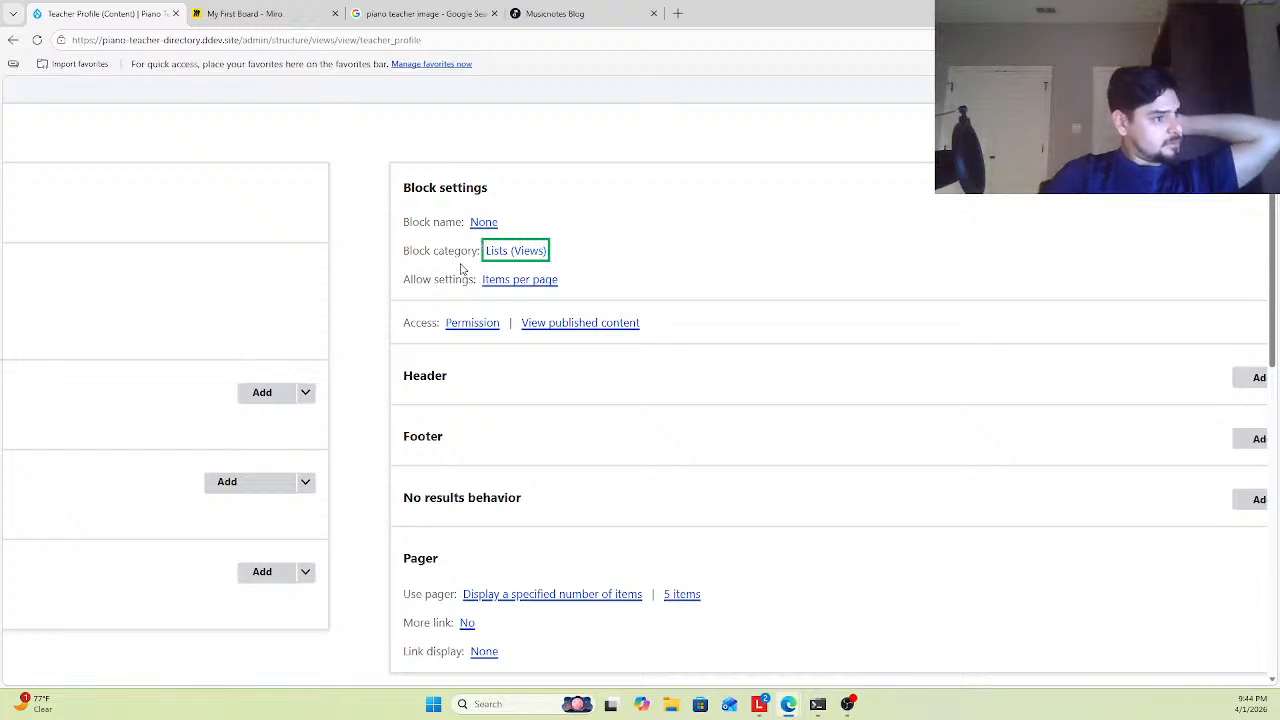
scroll(461, 268, "left", 1)
scroll(461, 268, "down", 1)
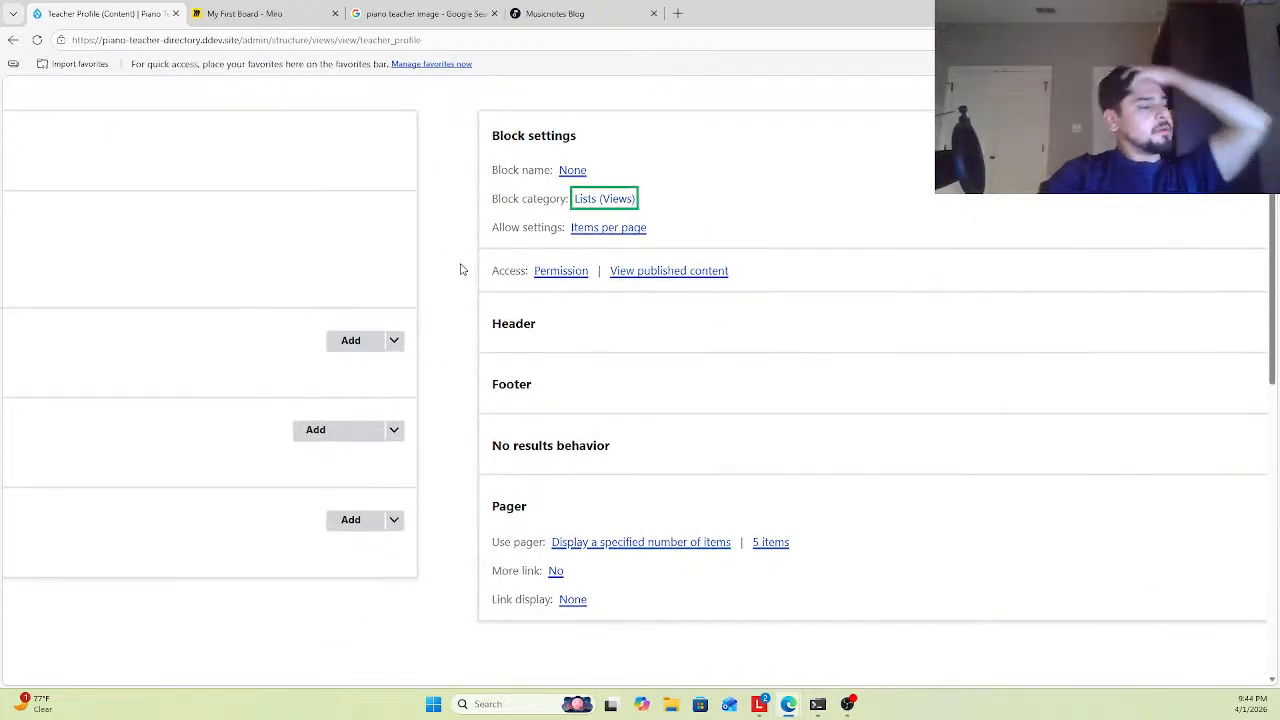
Mark Content: Title as an inline field in the view's row style settings and apply
scroll(186, 335, "left", 8)
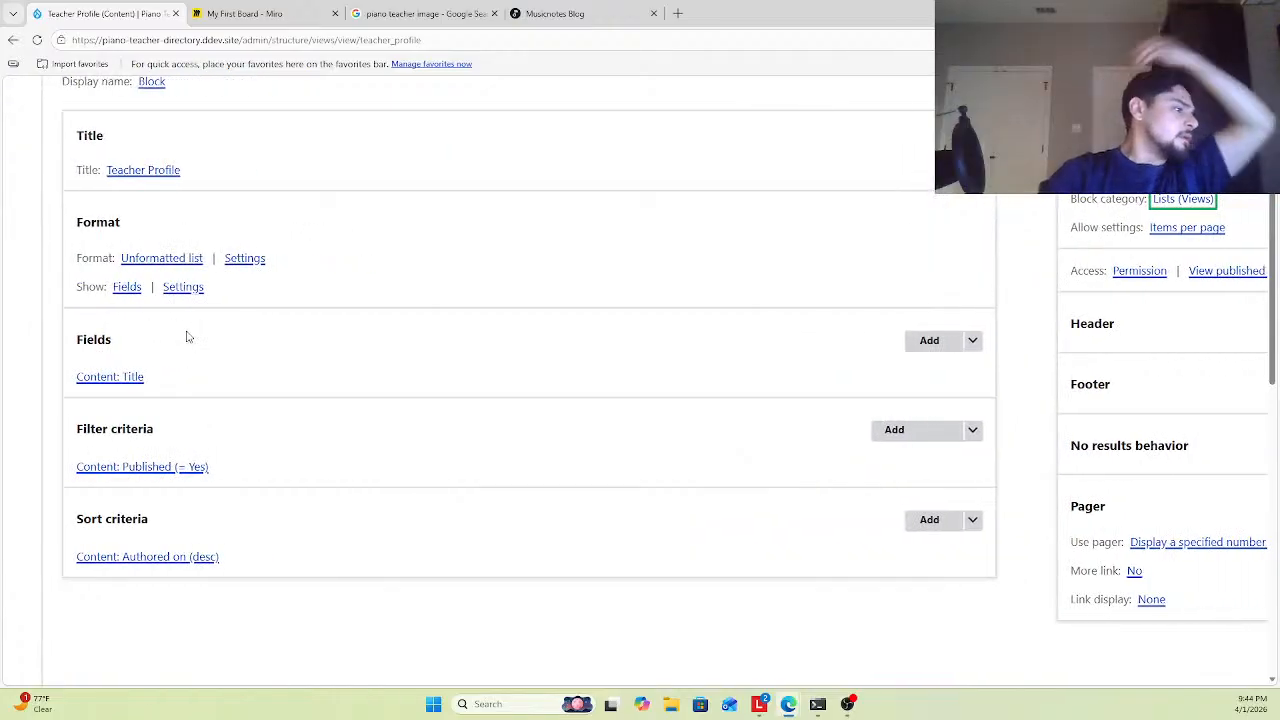
scroll(186, 337, "down", 5)
scroll(186, 337, "down", 3)
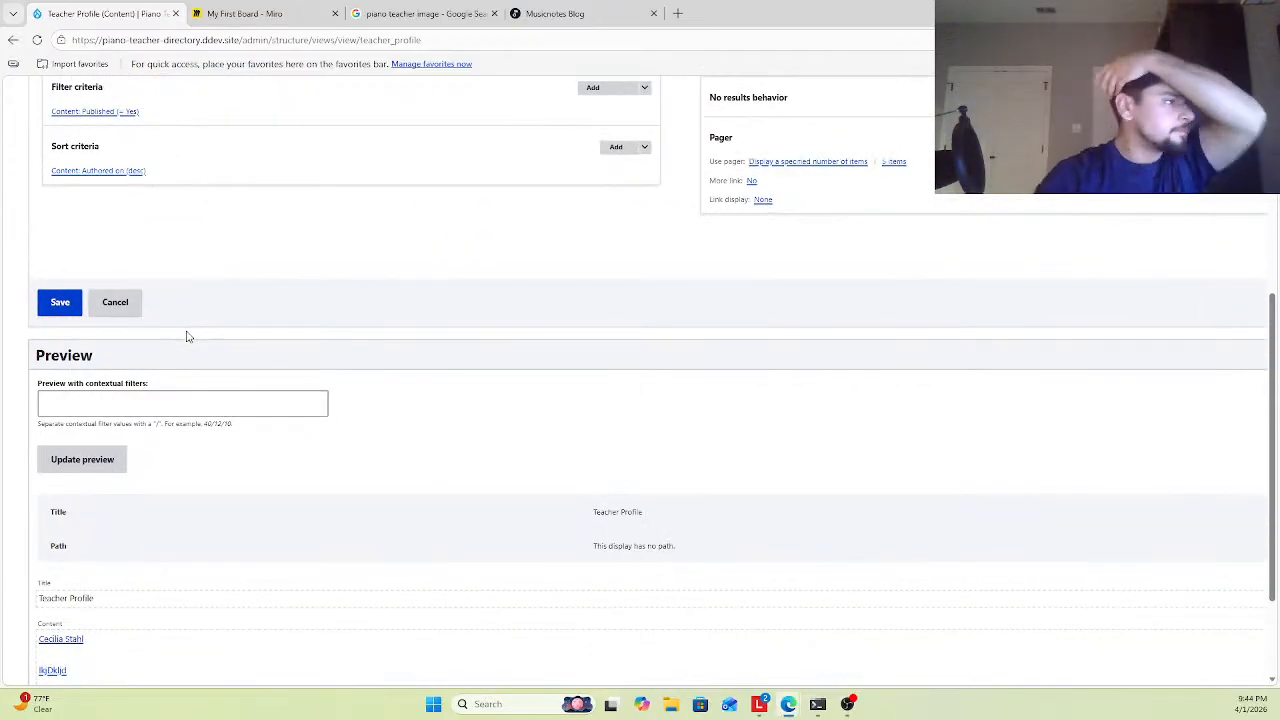
scroll(186, 337, "up", 3)
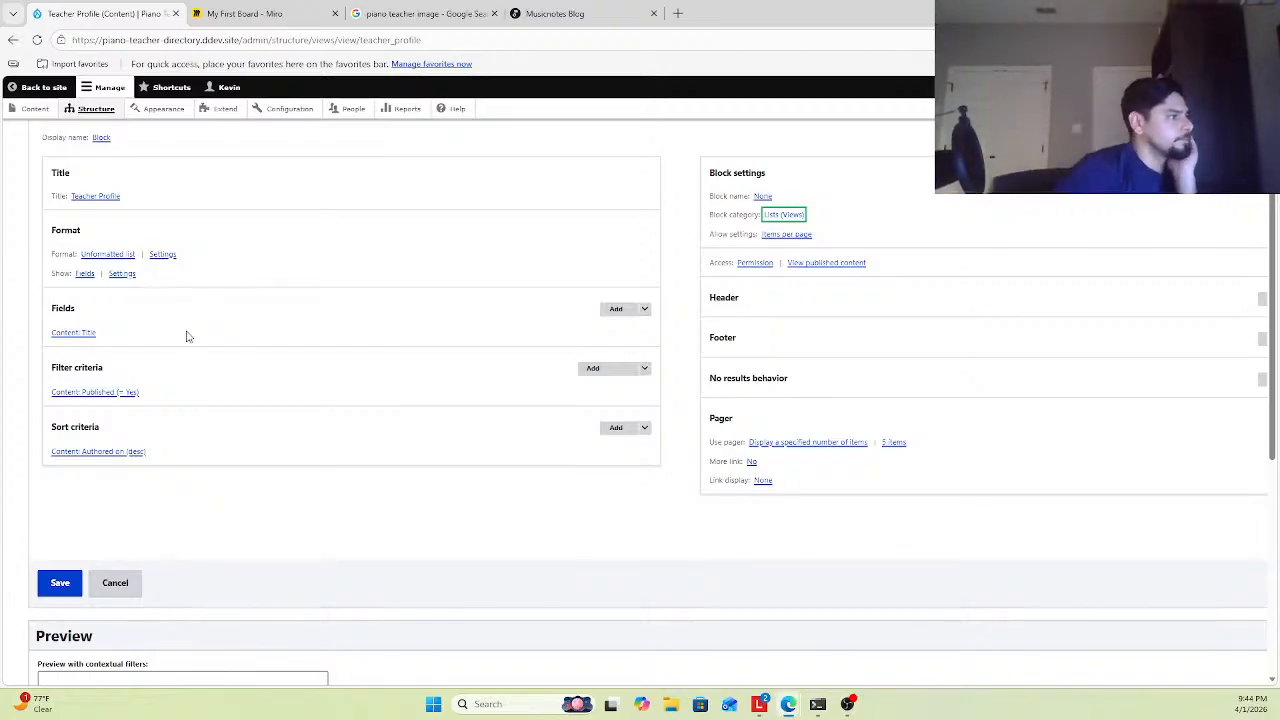
left_click(123, 275)
left_click_drag(445, 451, 326, 376)
scroll(509, 400, "down", 4)
scroll(408, 401, "up", 4)
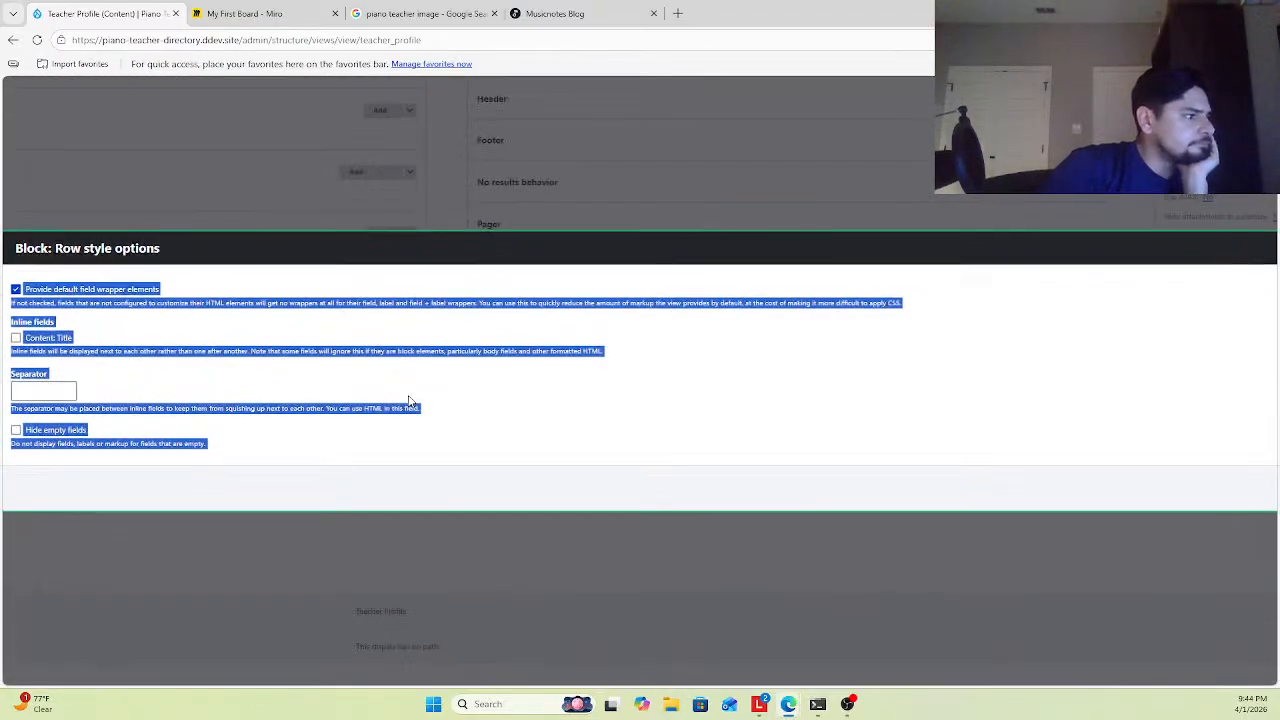
left_click(296, 380)
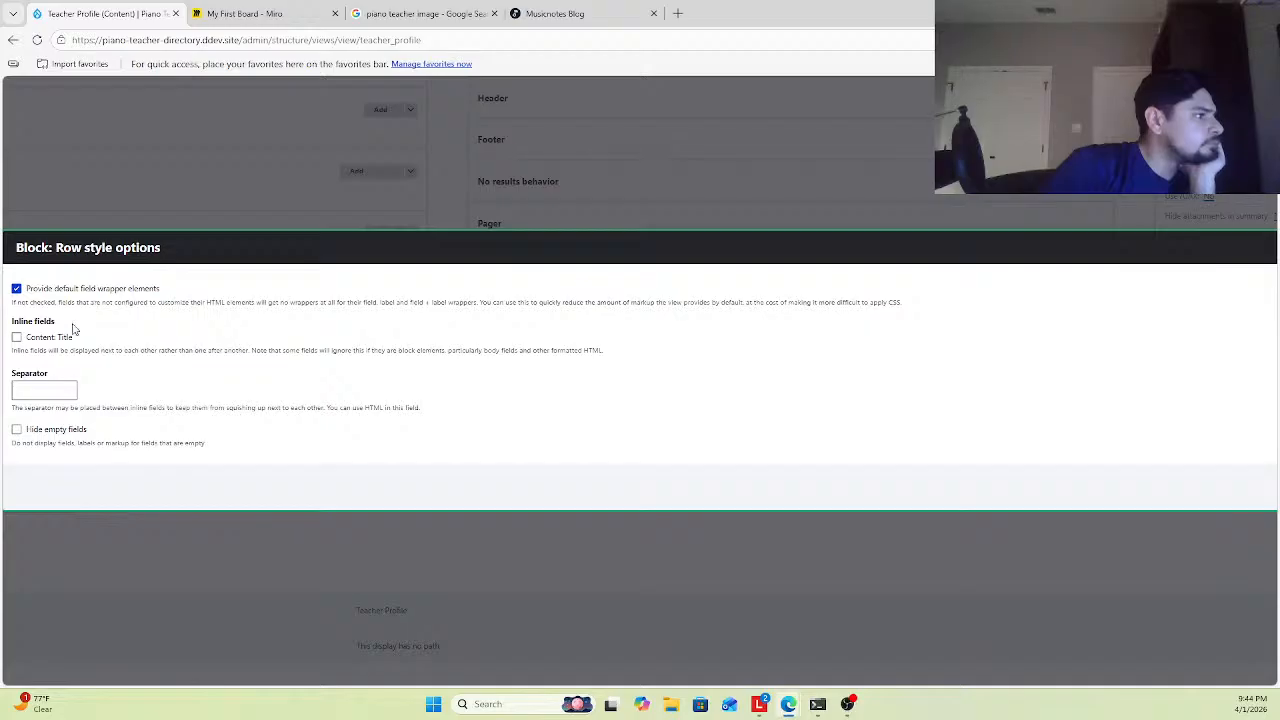
scroll(76, 332, "left", 1)
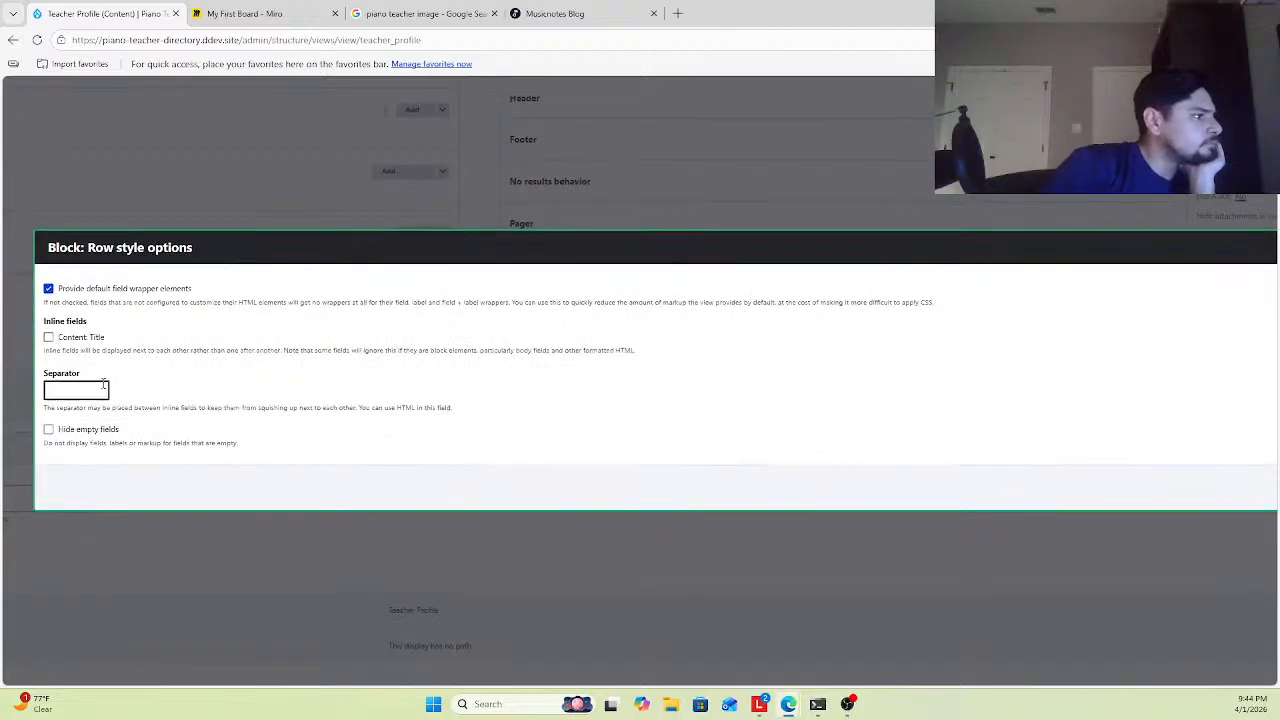
scroll(103, 384, "down", 2)
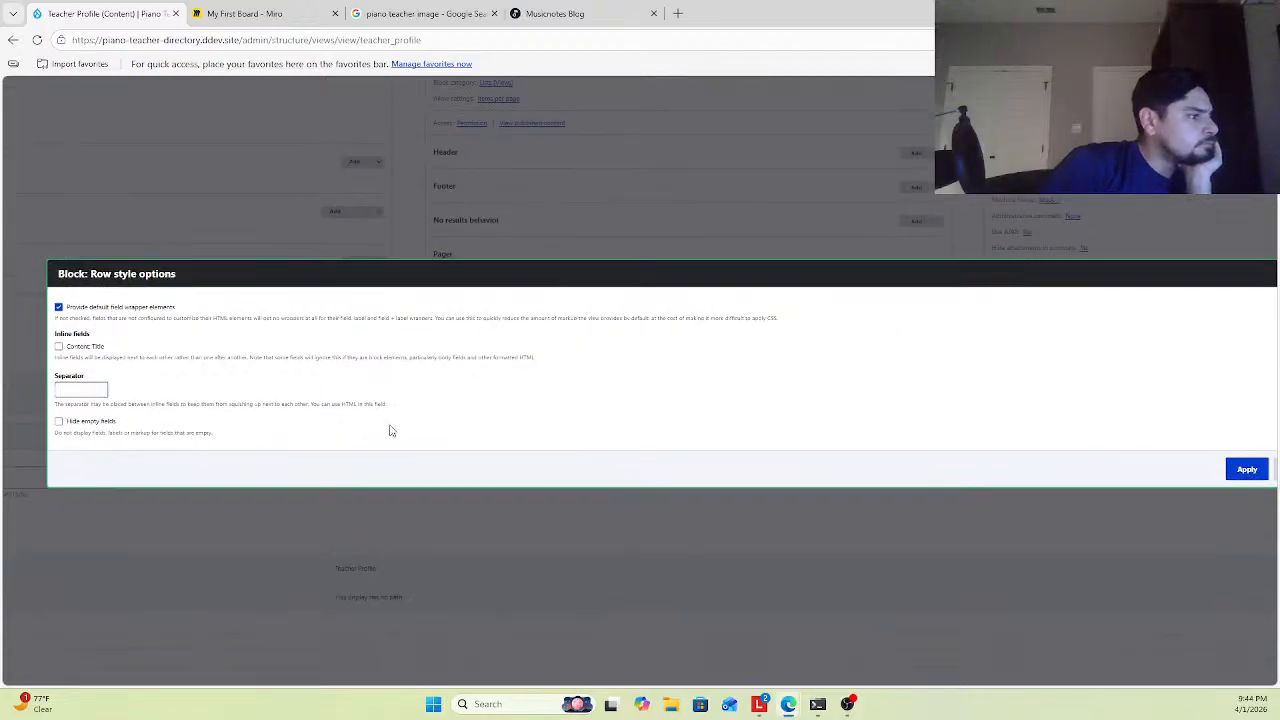
scroll(392, 430, "right", 1)
scroll(174, 328, "left", 3)
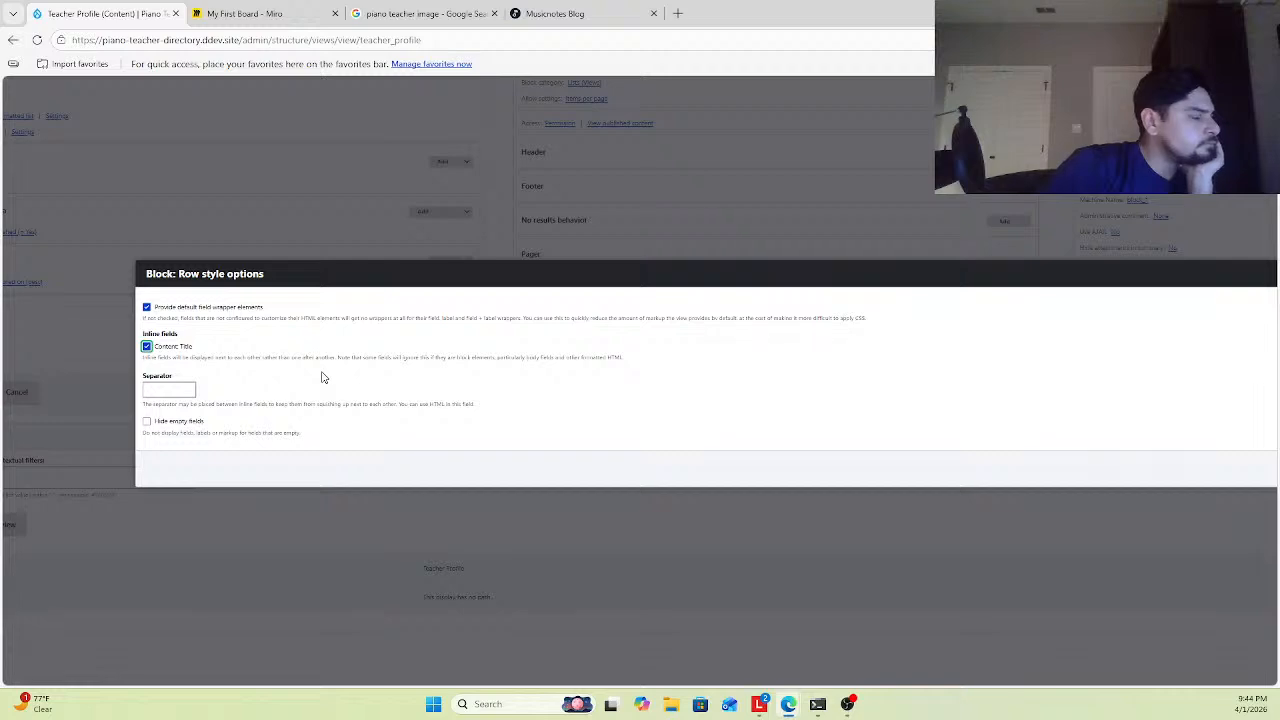
scroll(322, 377, "right", 3)
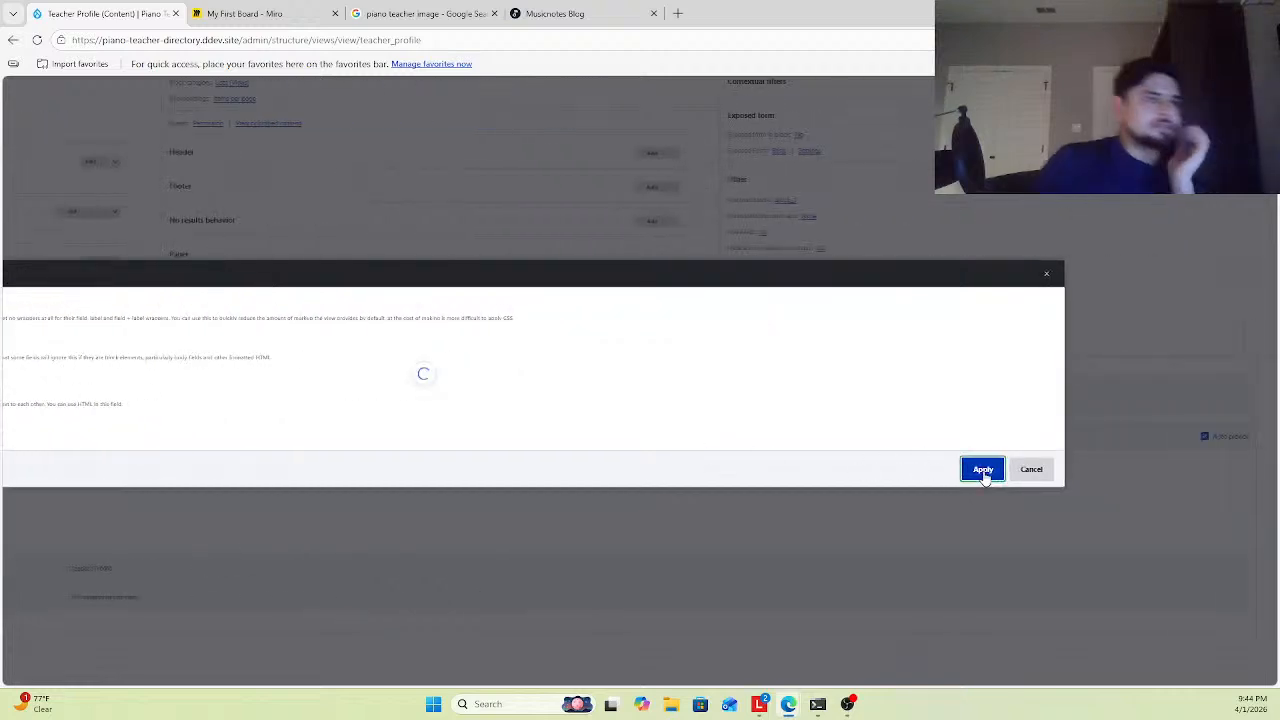
left_click(983, 469)
scroll(853, 311, "down", 4)
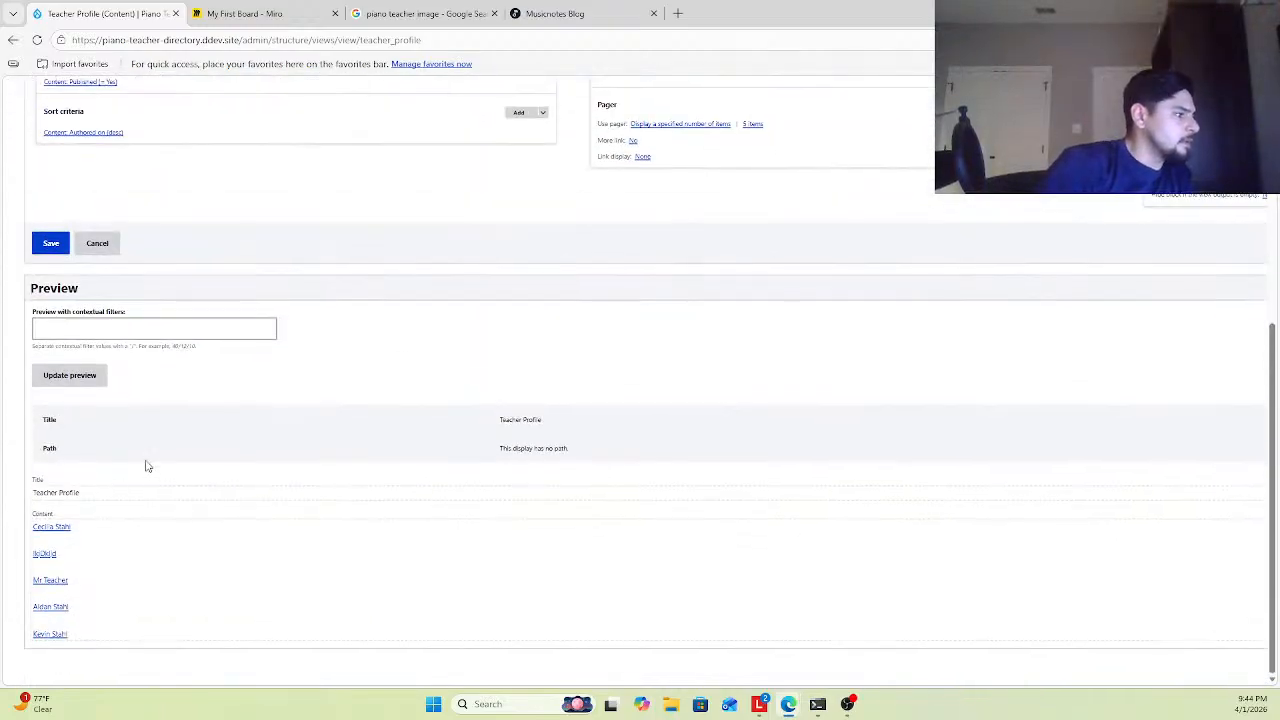
left_click(51, 529)
scroll(386, 380, "down", 5)
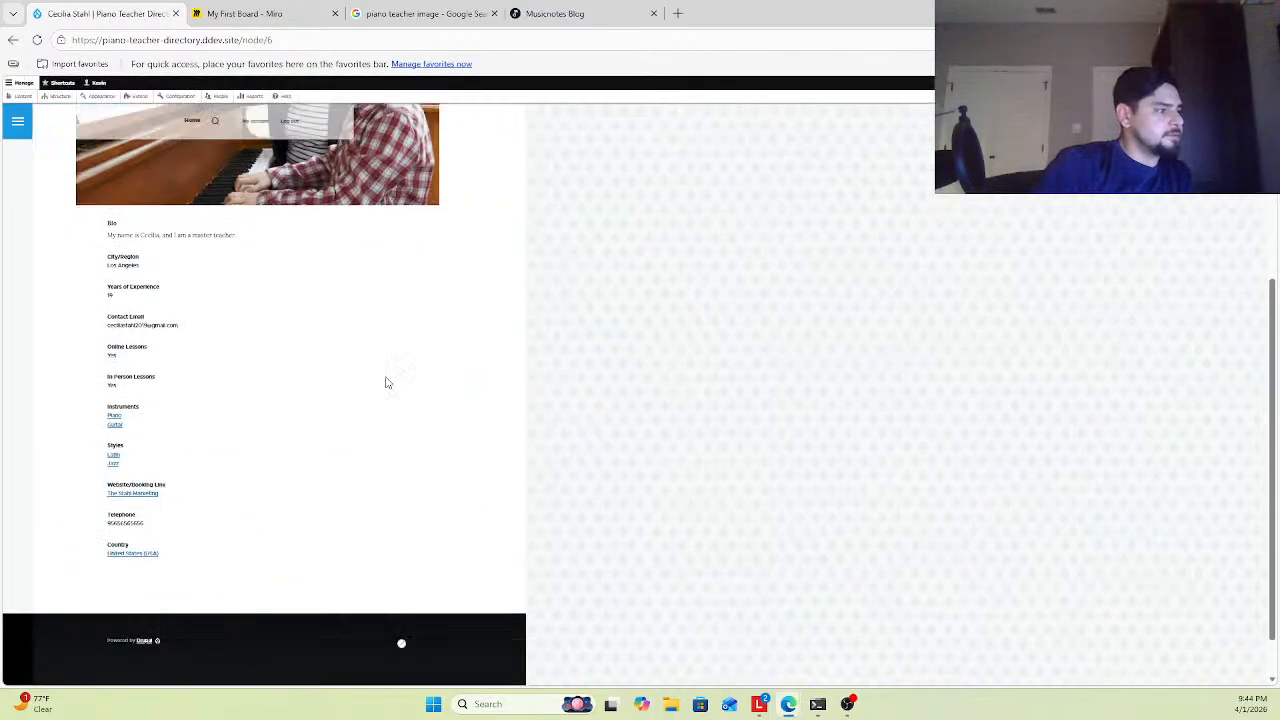
scroll(186, 286, "up", 2)
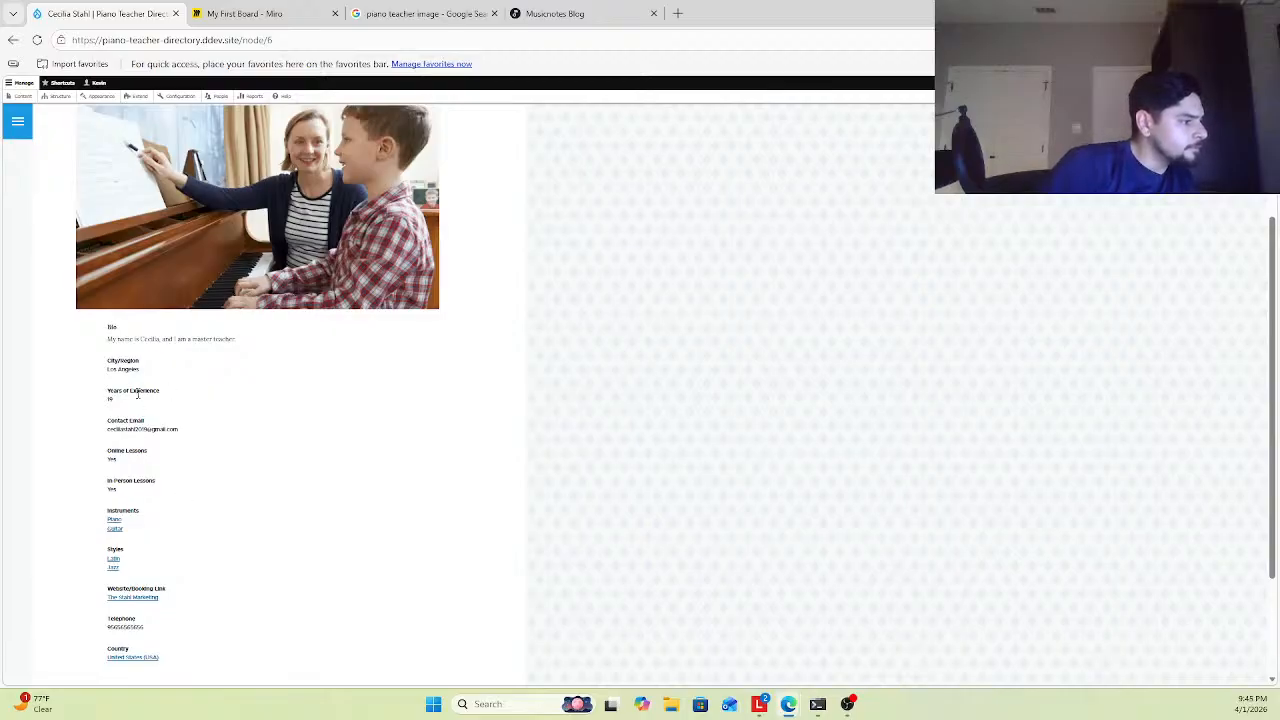
left_click(16, 46)
scroll(140, 300, "up", 3)
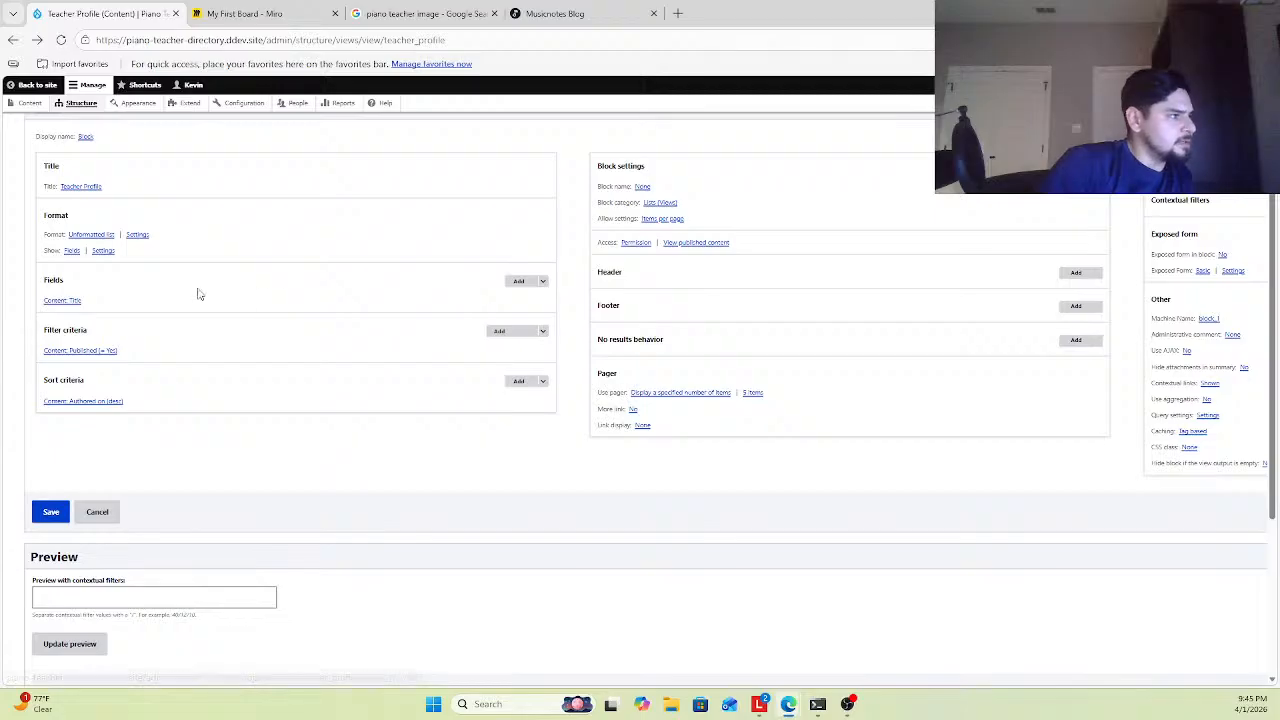
left_click(544, 281)
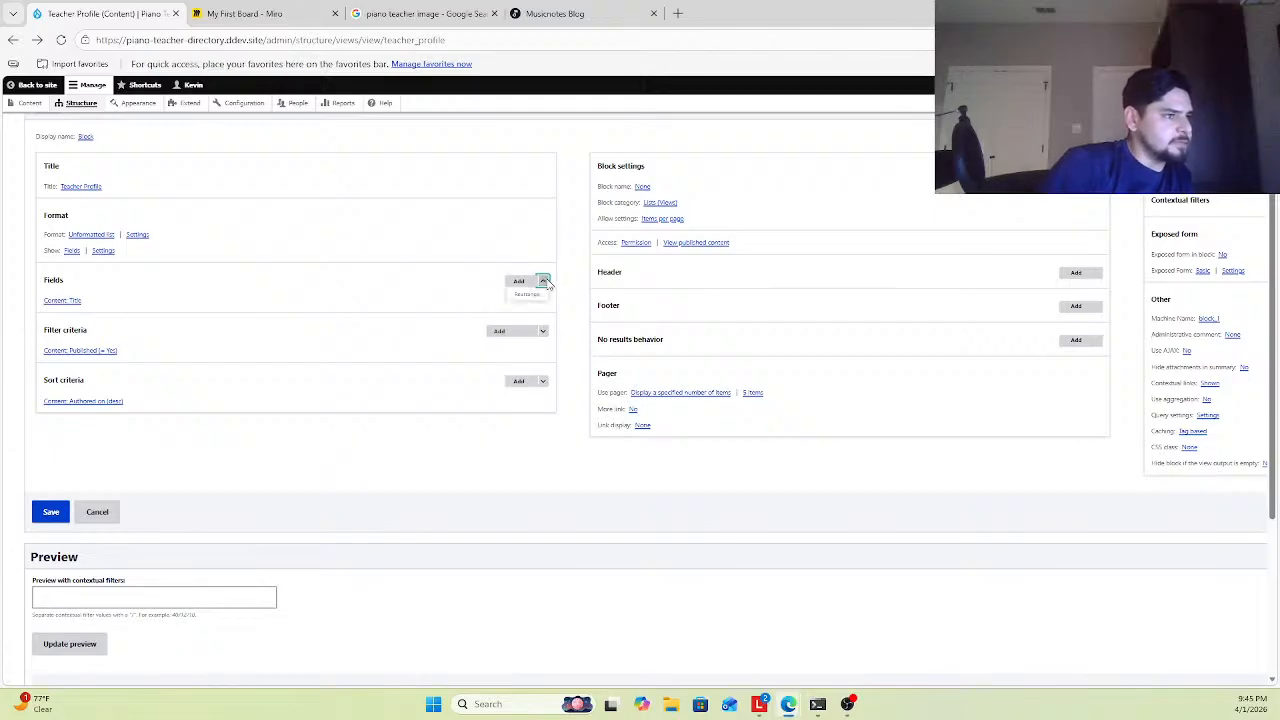
left_click(529, 294)
left_click_drag(480, 424, 616, 343)
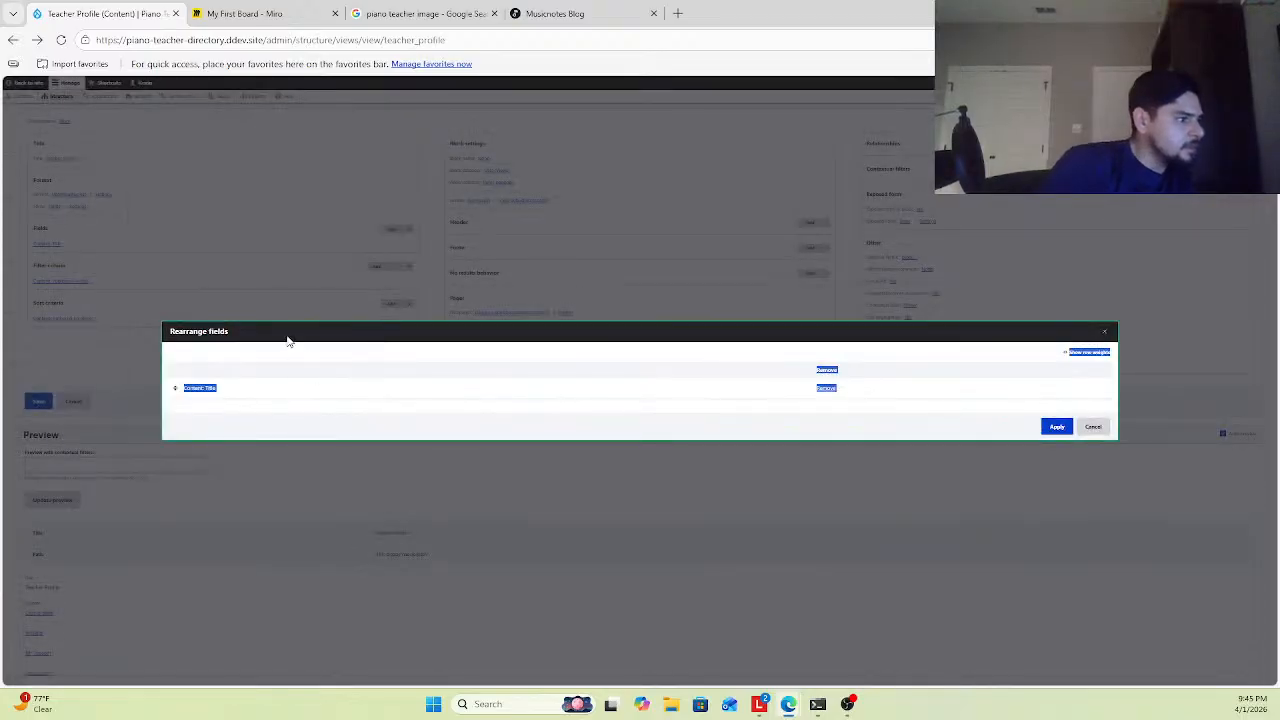
left_click(287, 341)
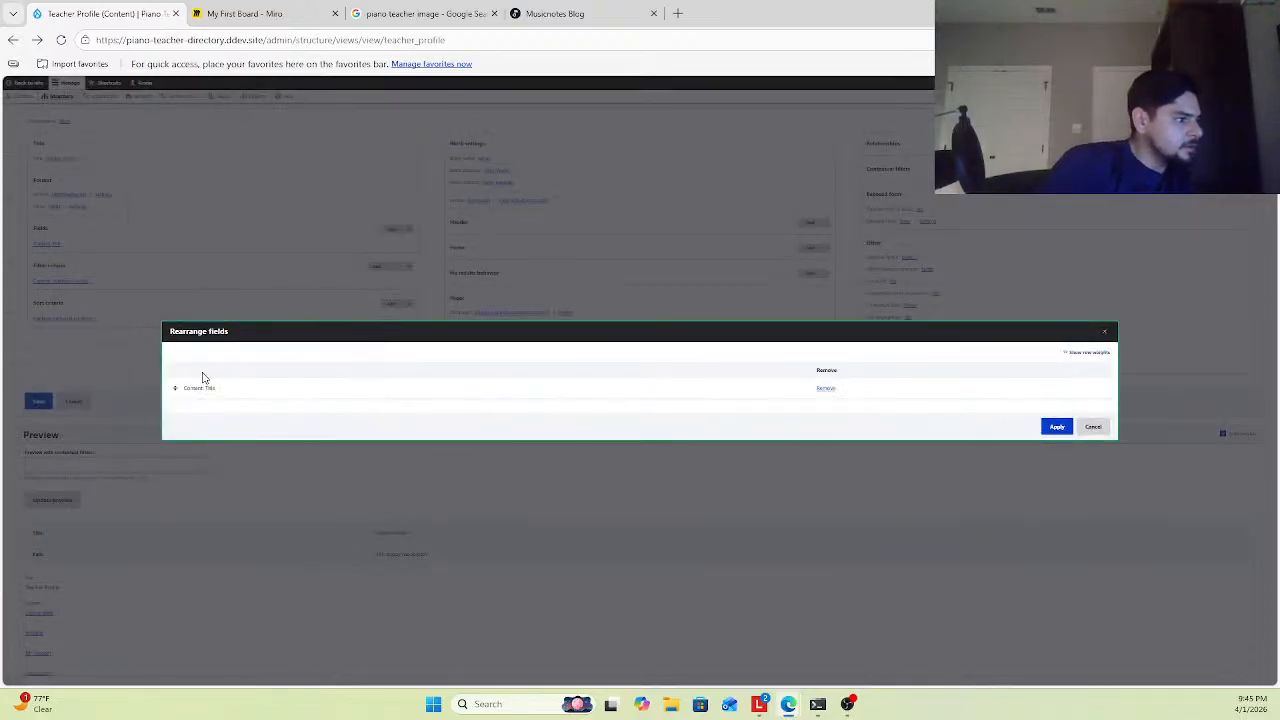
left_click(1098, 433)
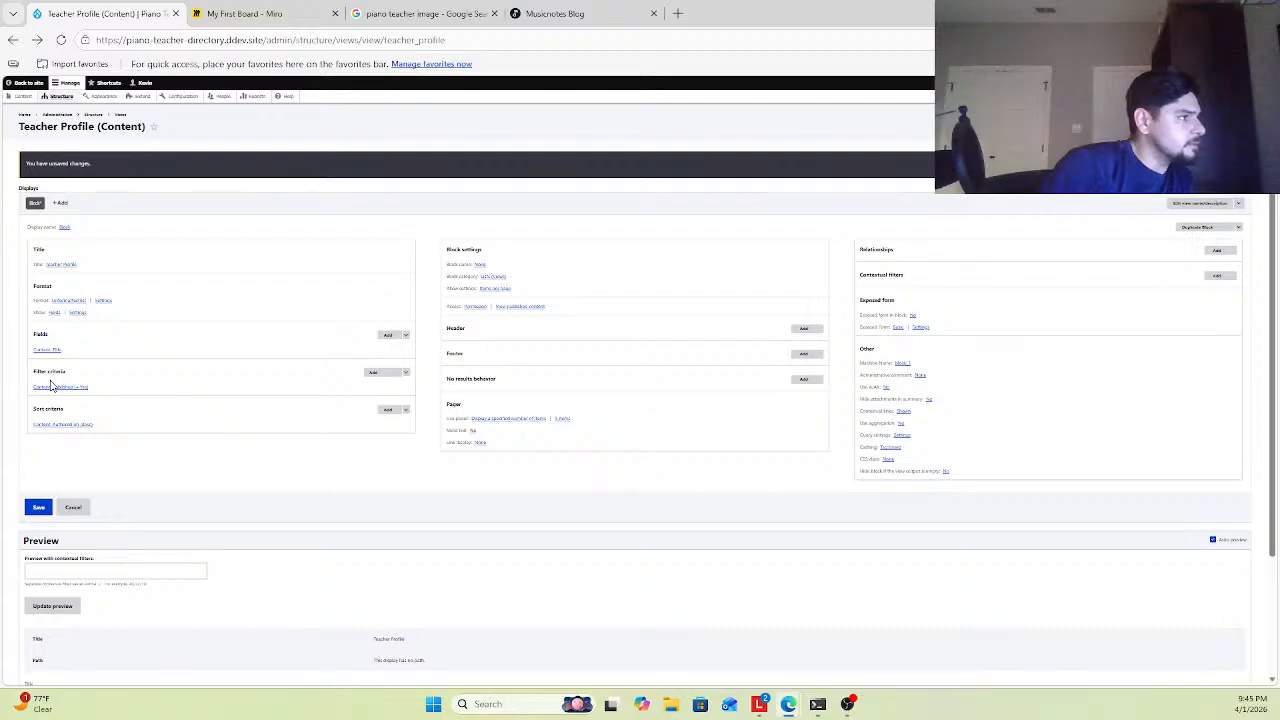
scroll(52, 385, "down", 2)
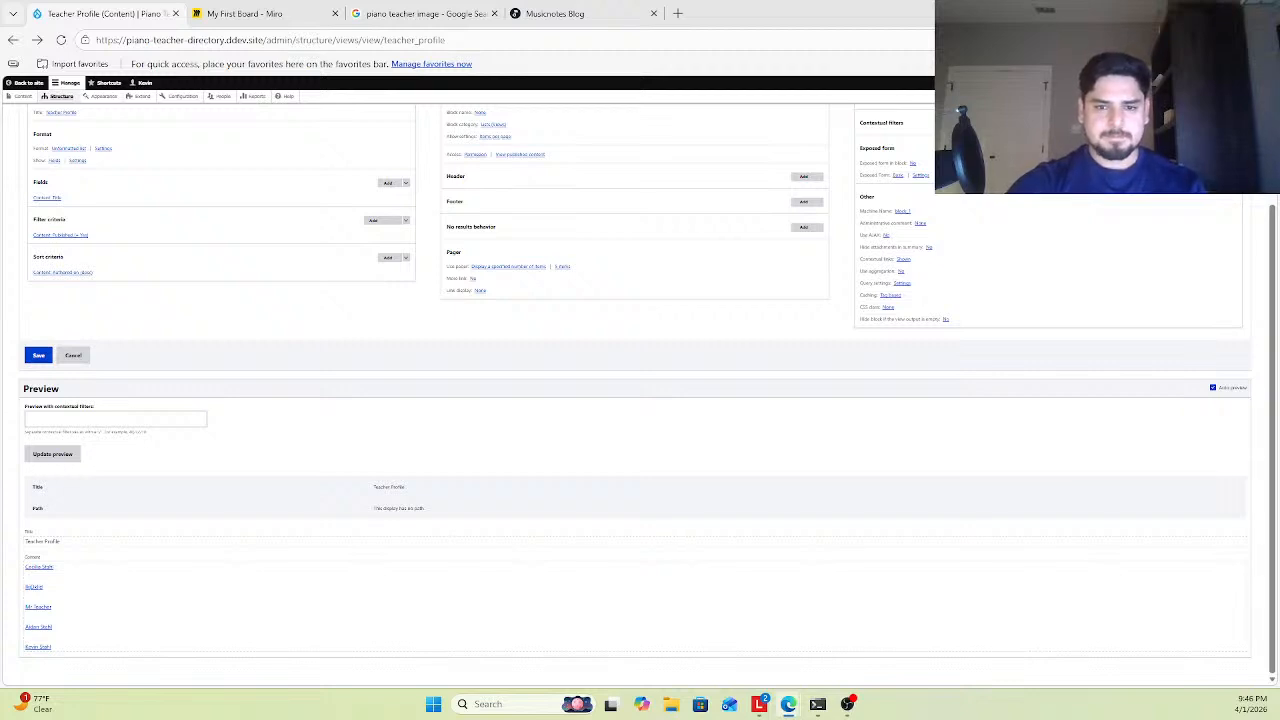
scroll(720, 303, "up", 3)
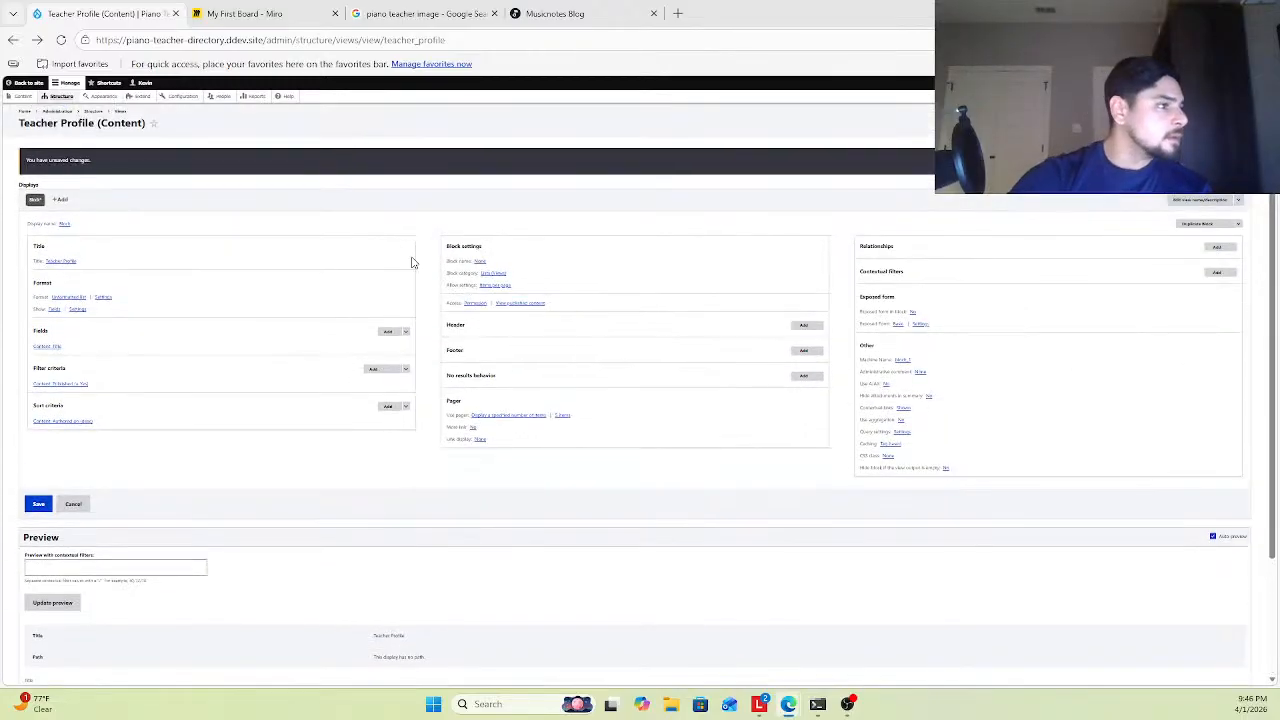
scroll(412, 262, "up", 5)
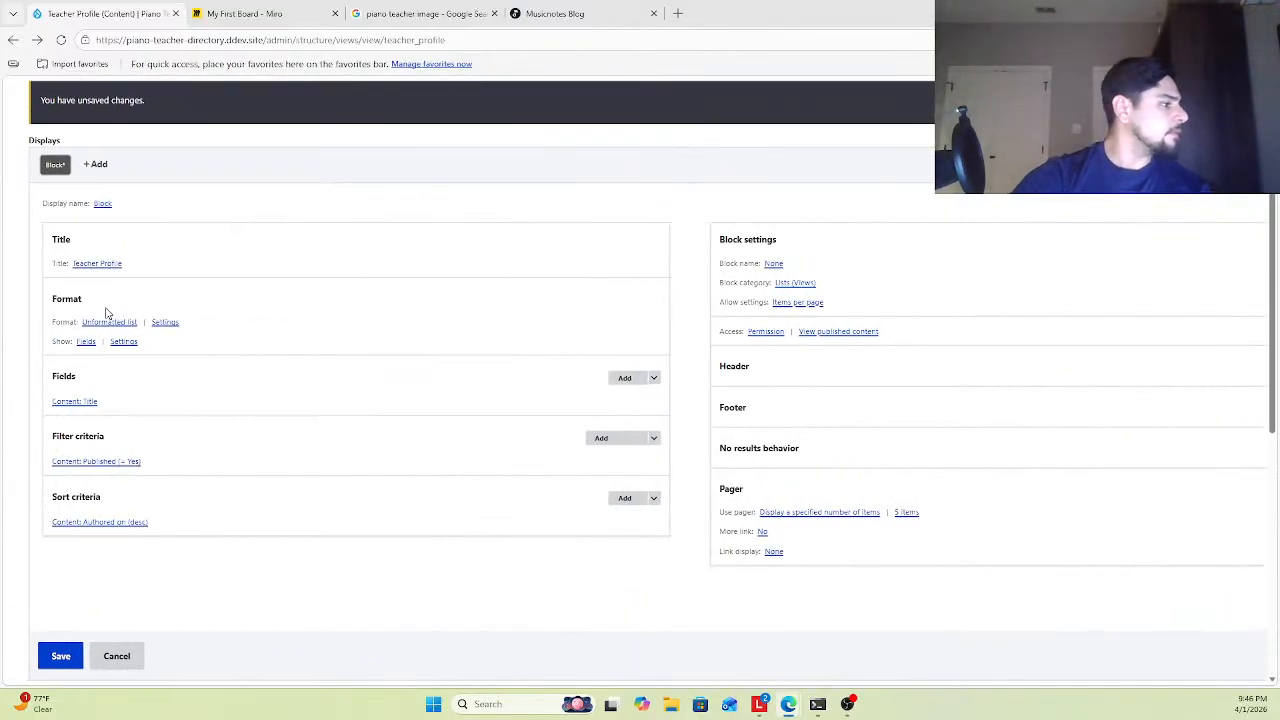
scroll(106, 310, "down", 1)
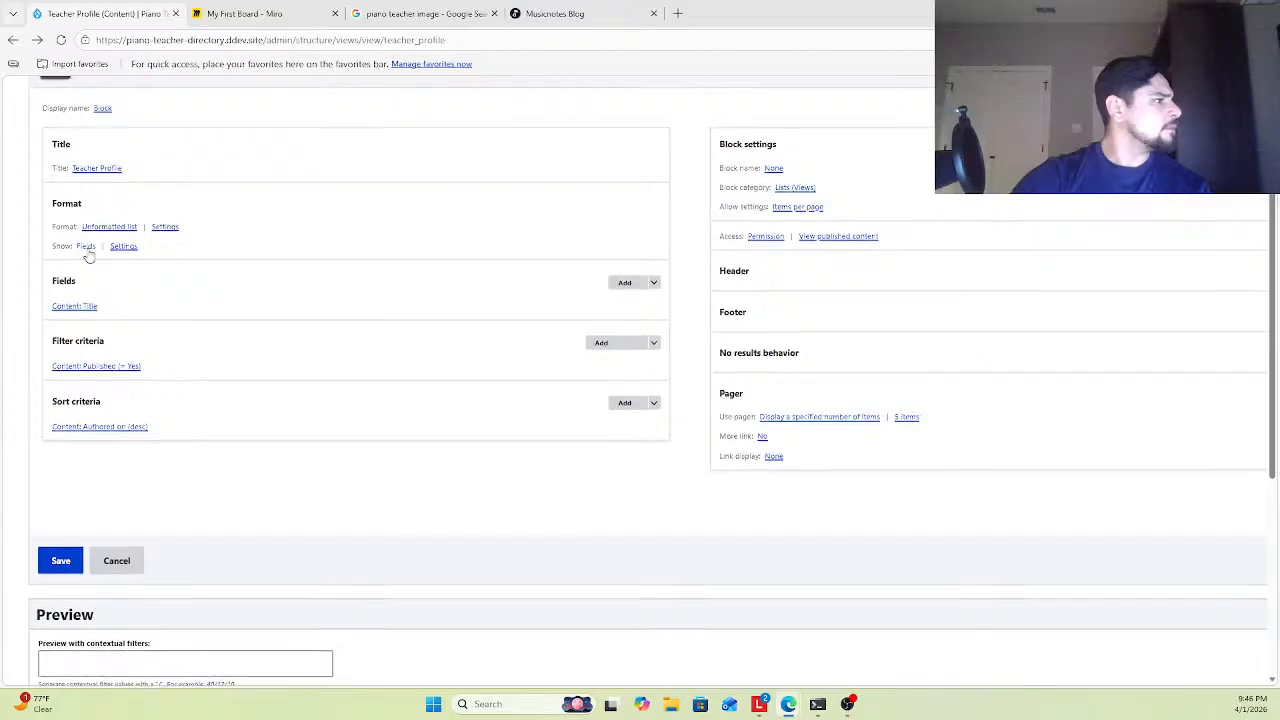
left_click(166, 227)
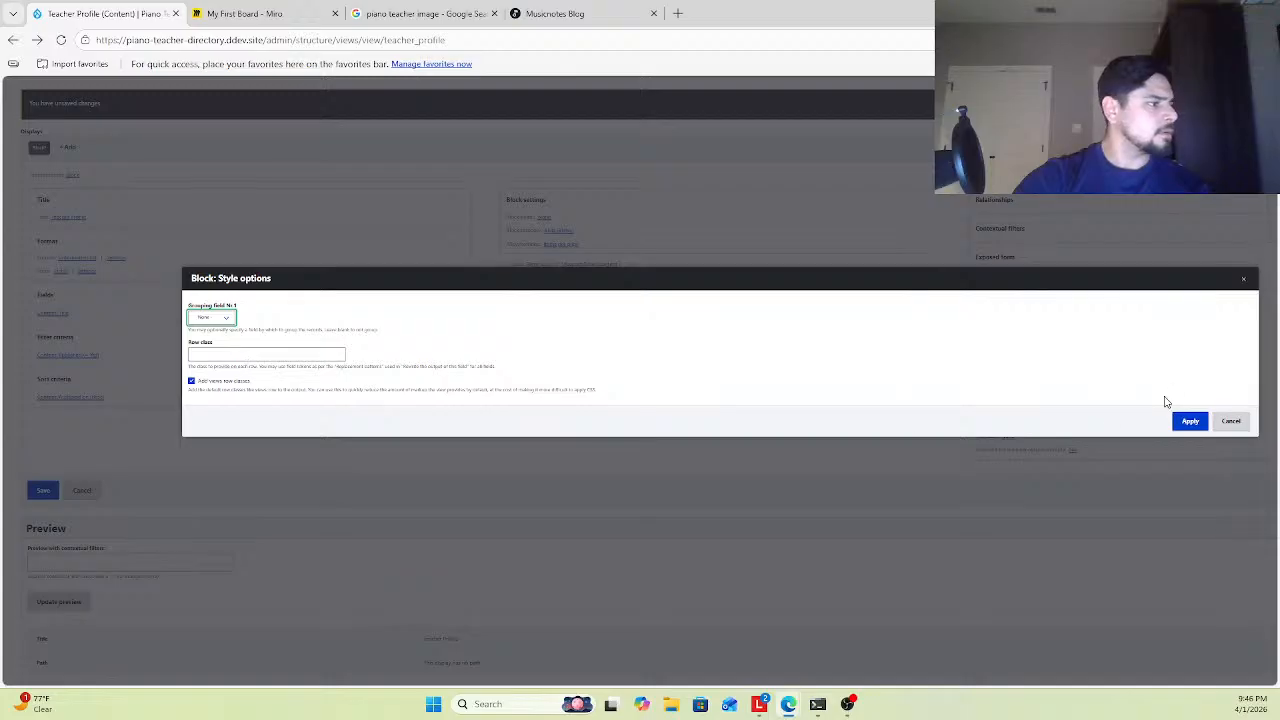
scroll(217, 391, "up", 5, "ctrl")
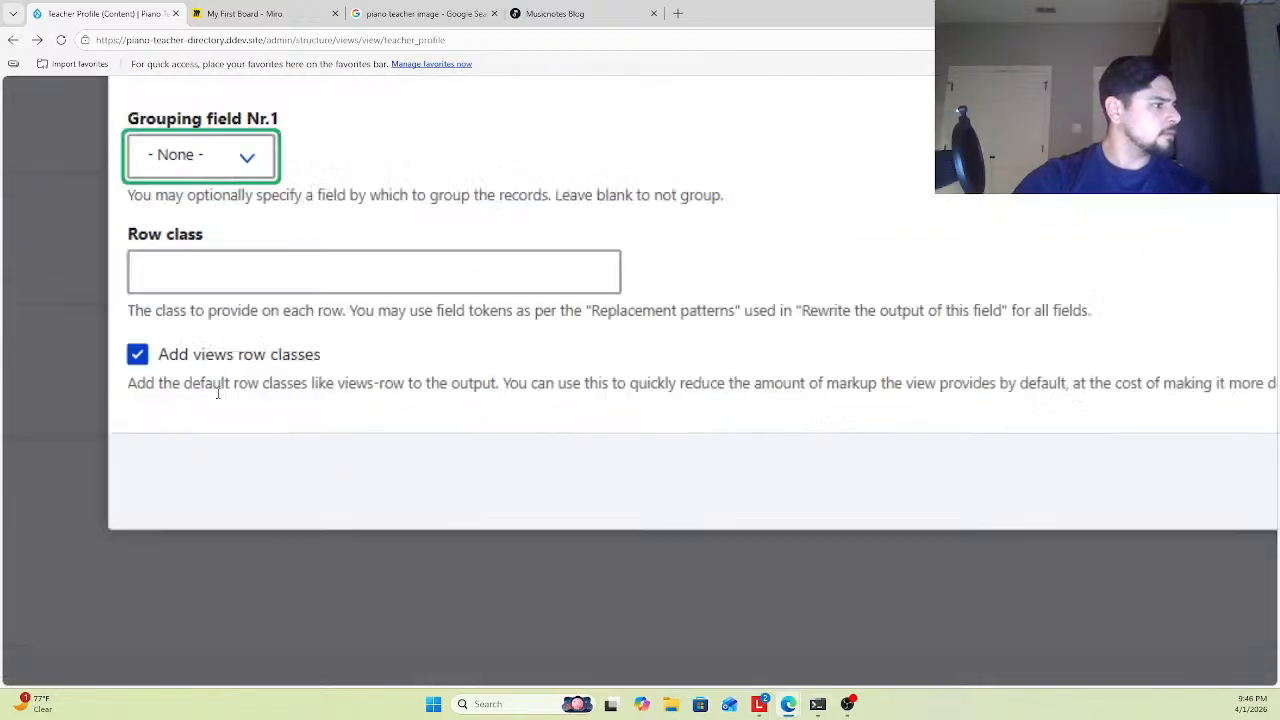
scroll(241, 407, "right", 3)
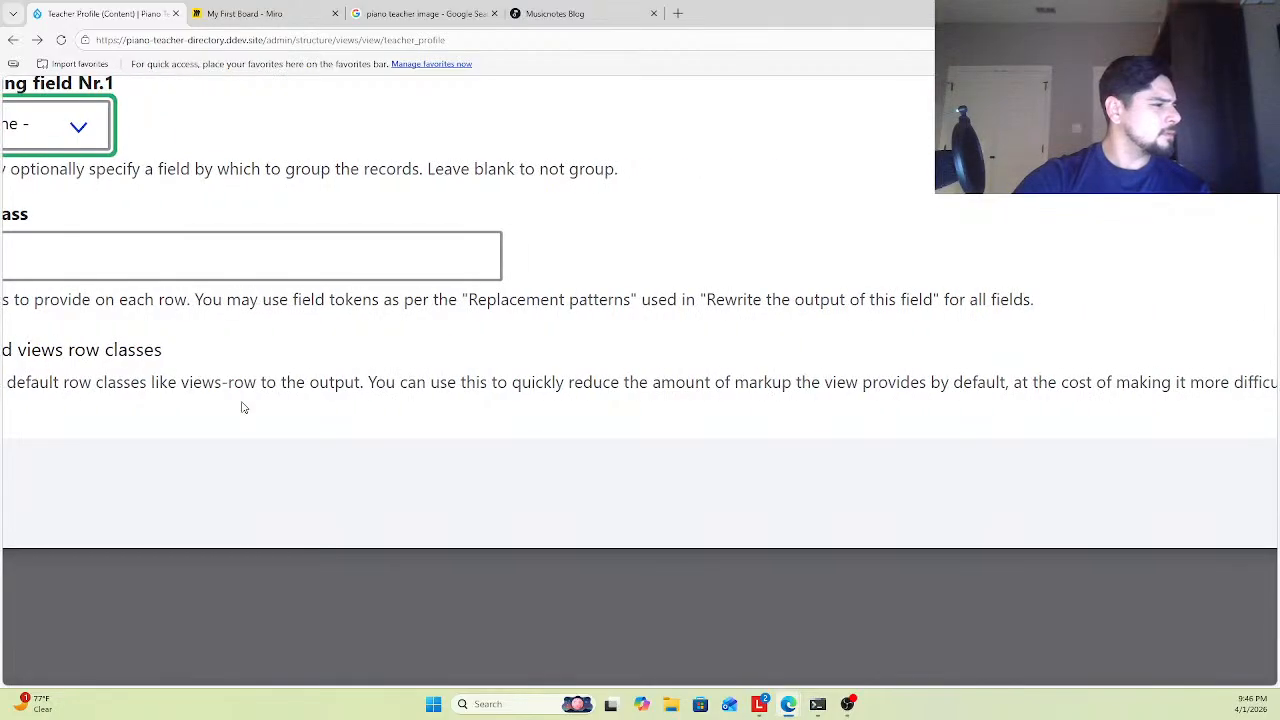
scroll(241, 407, "right", 6)
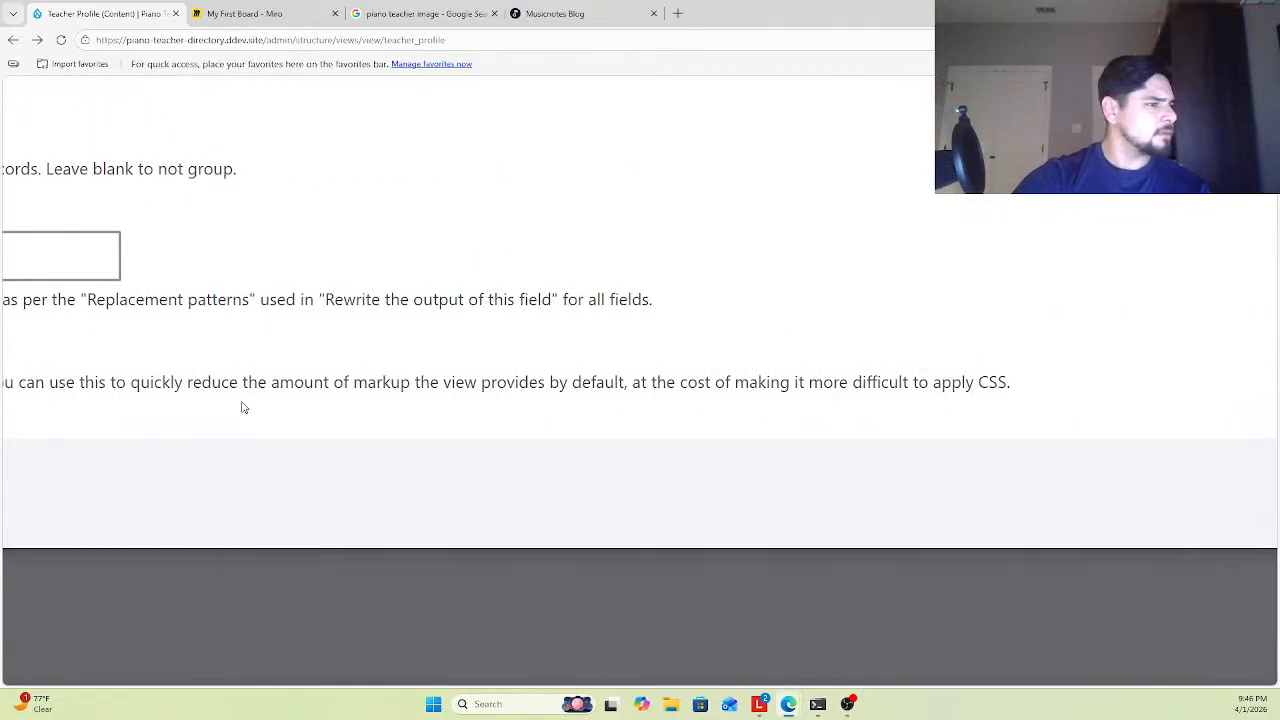
scroll(241, 407, "down", 3, "ctrl")
scroll(241, 407, "down", 3, "ctrl")
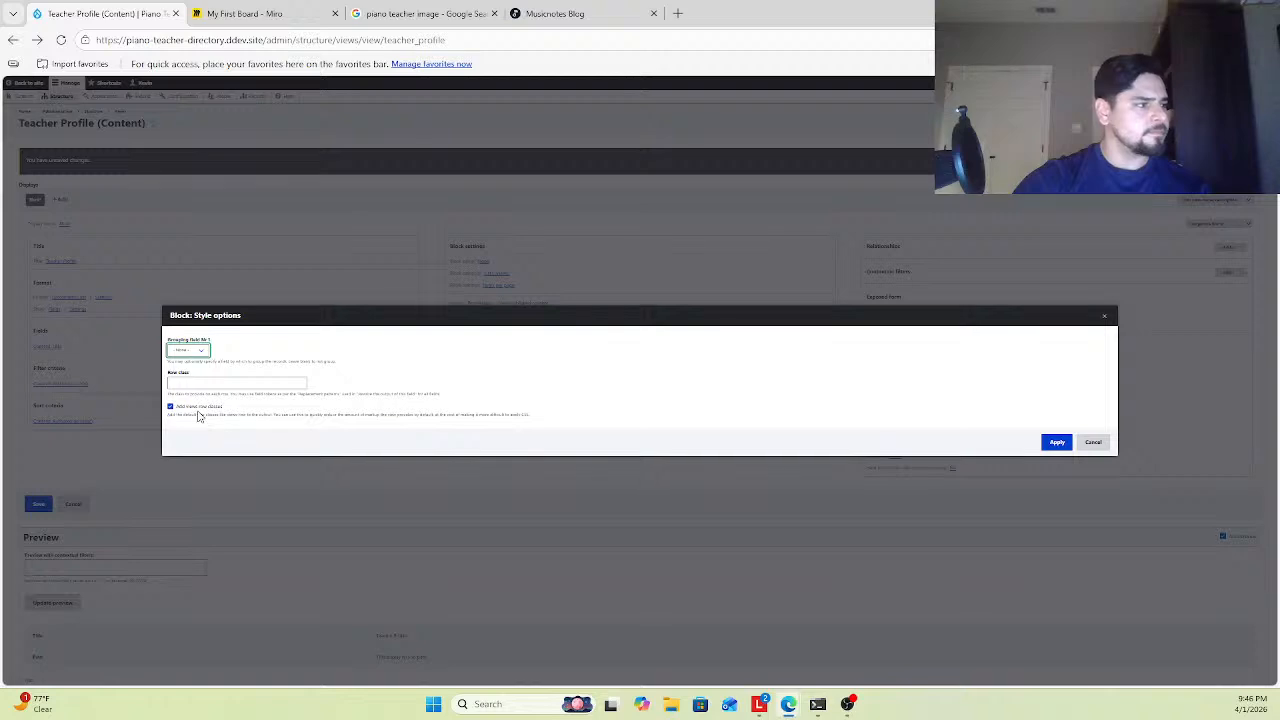
left_click(1092, 442)
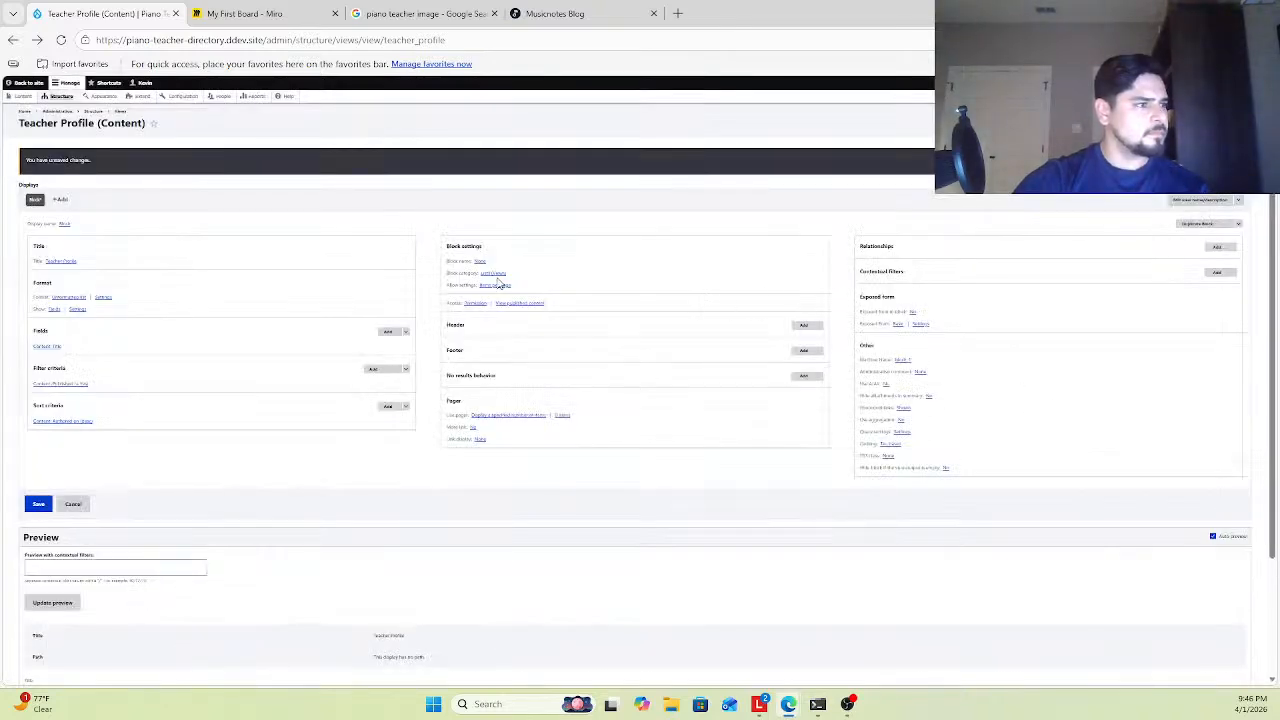
scroll(500, 282, "up", 5)
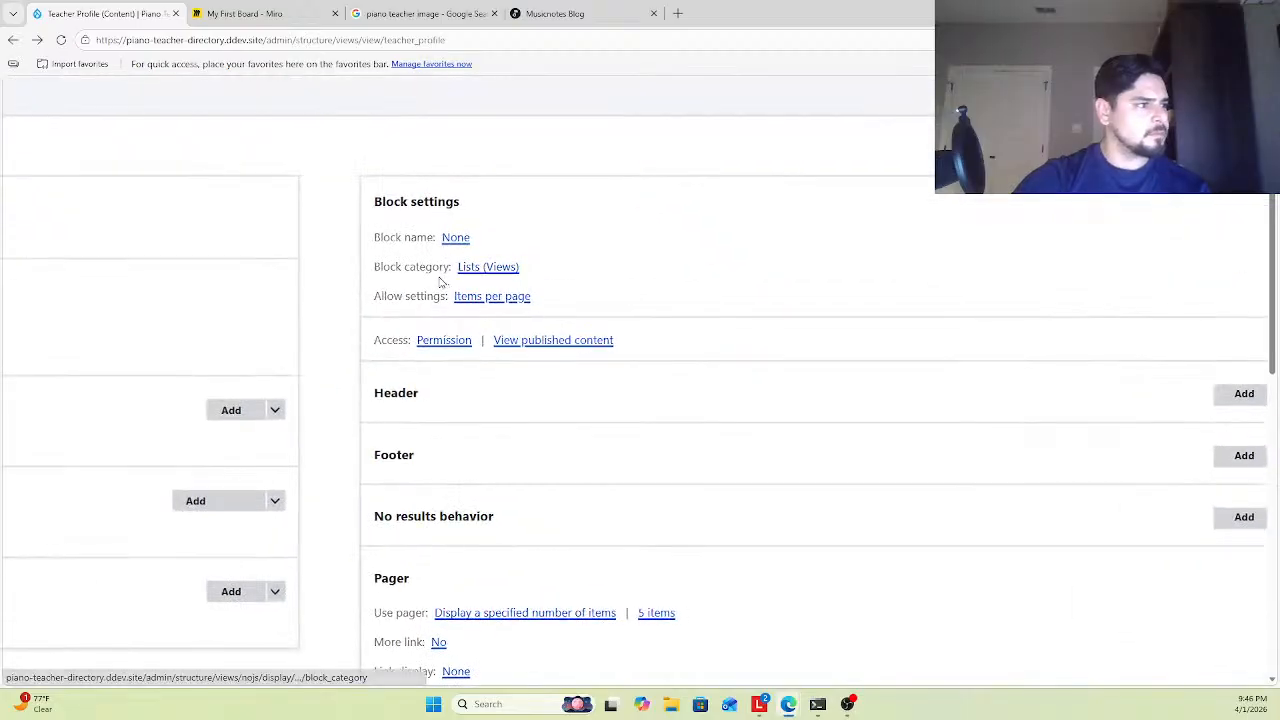
scroll(450, 282, "down", 3)
scroll(440, 282, "down", 3)
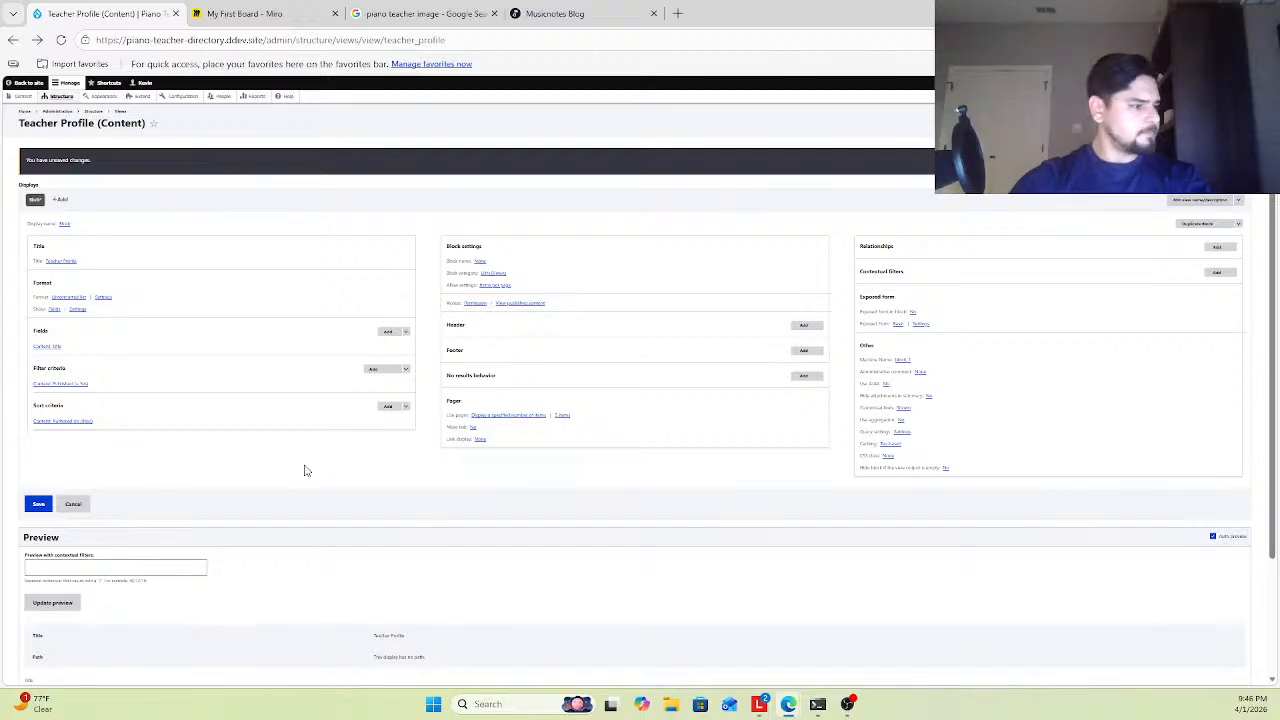
key("ctrl+a")
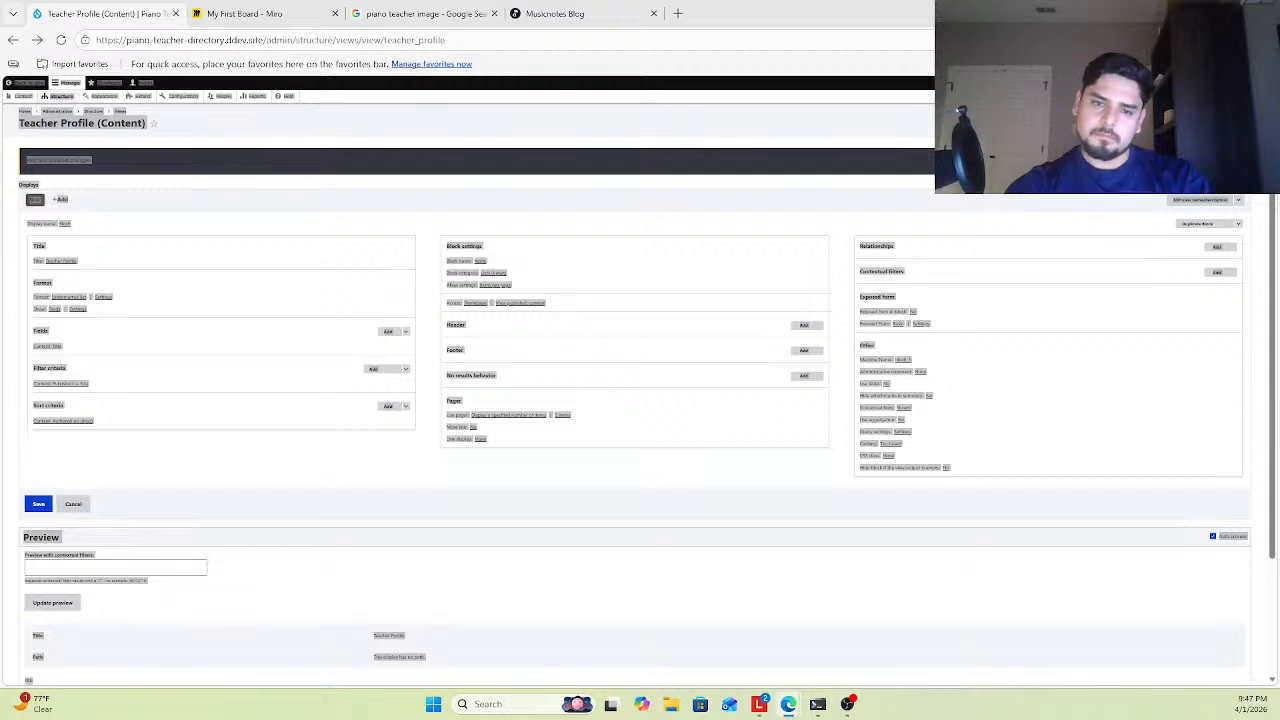
scroll(571, 343, "up", 1)
scroll(211, 523, "down", 3)
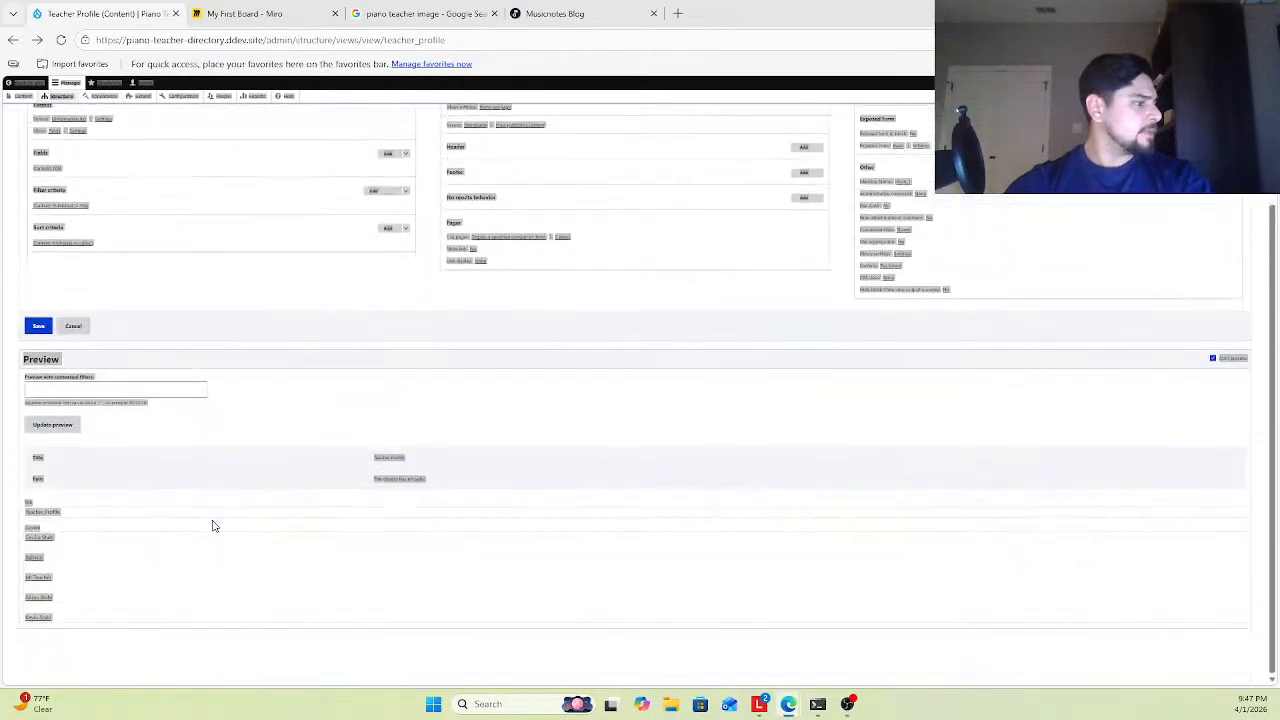
Open the first teacher's profile from the view preview
left_click(38, 568)
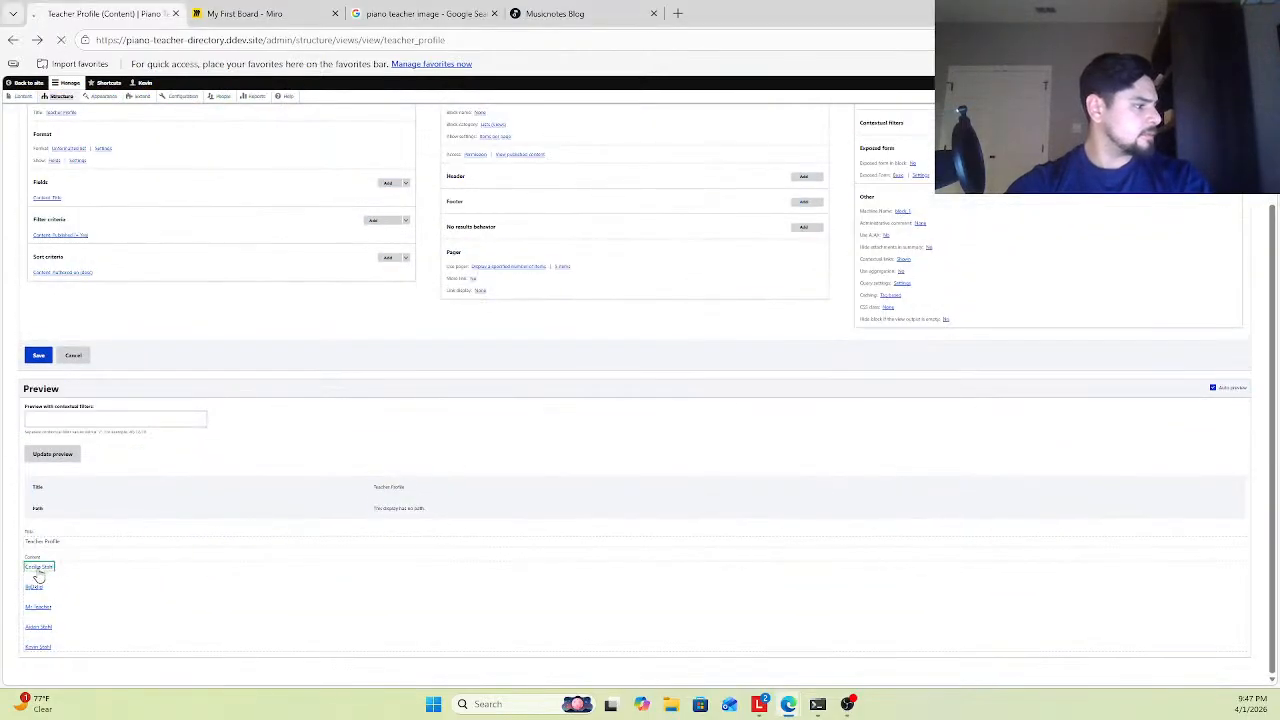
scroll(294, 409, "down", 5)
scroll(143, 415, "up", 1)
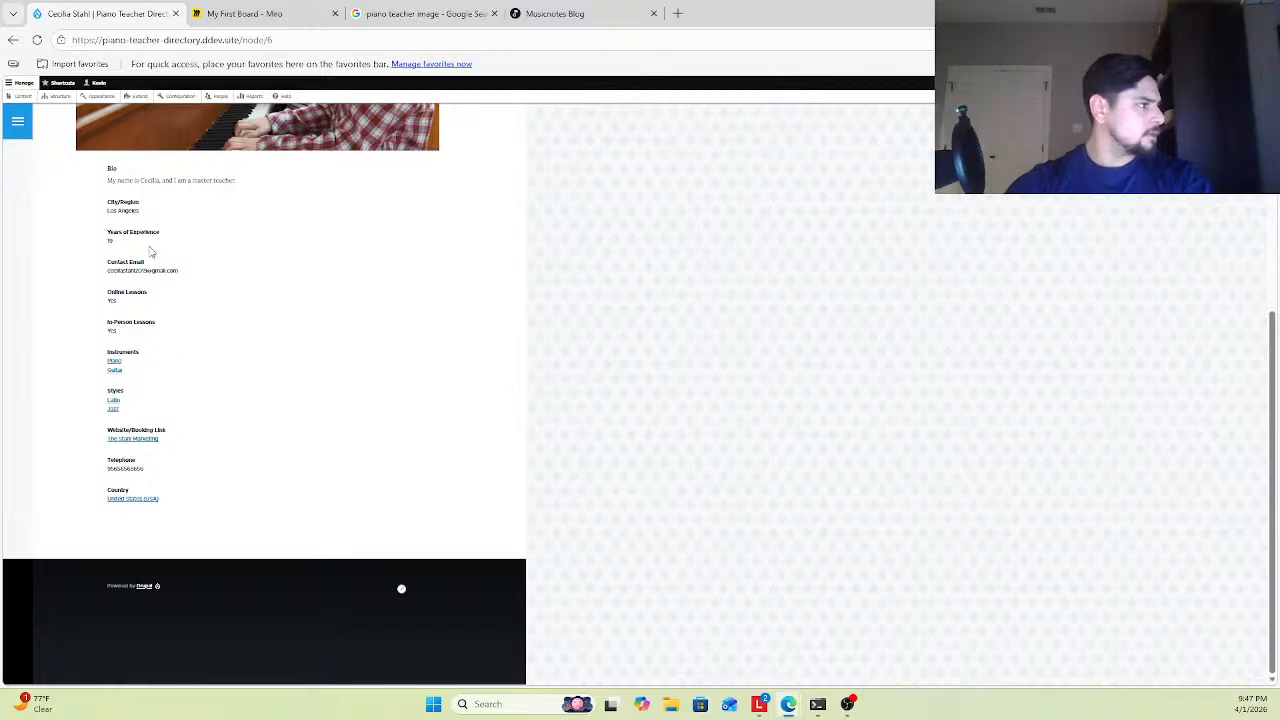
scroll(143, 415, "up", 5)
scroll(145, 245, "up", 4, "ctrl")
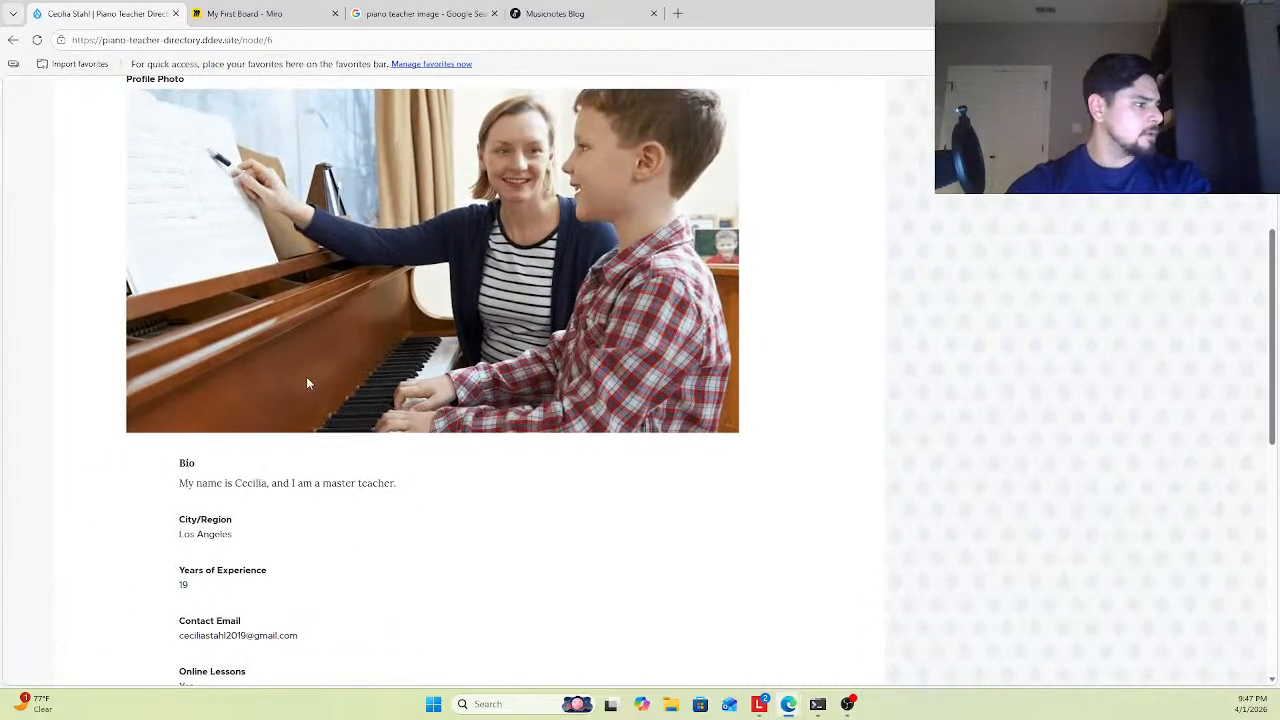
scroll(306, 380, "down", 5)
scroll(311, 341, "up", 5)
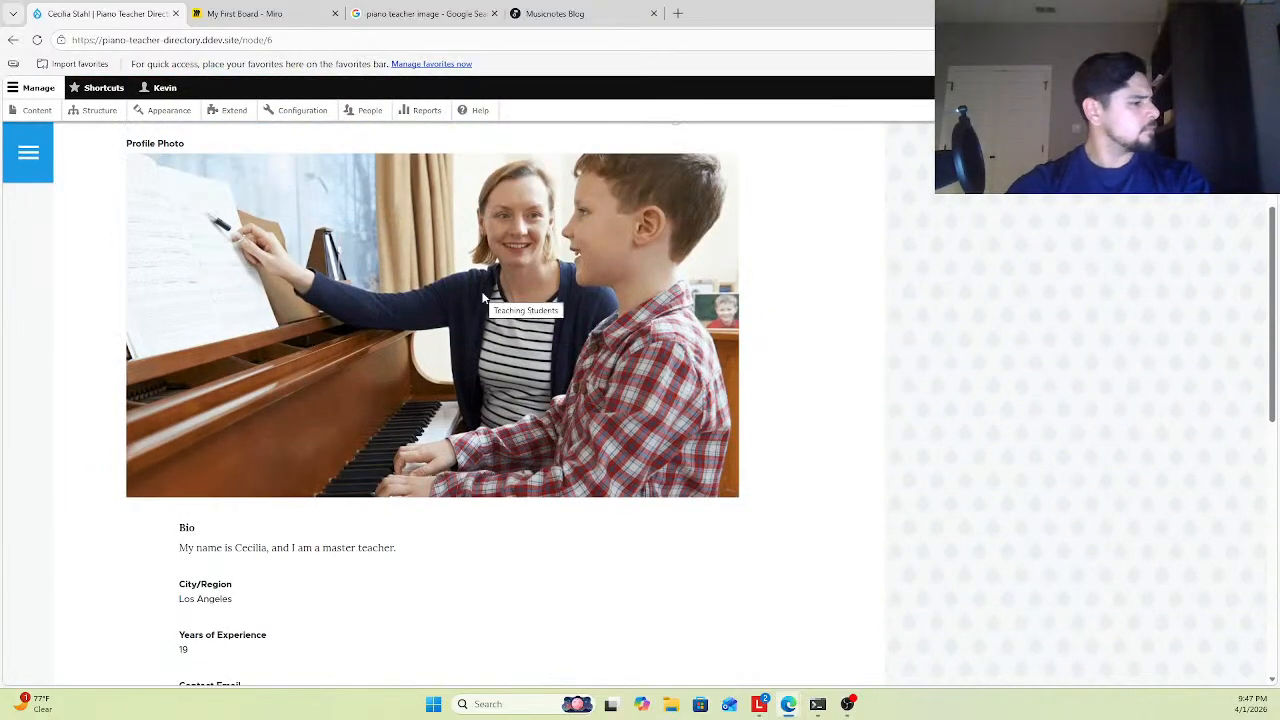
scroll(483, 297, "down", 4, "ctrl")
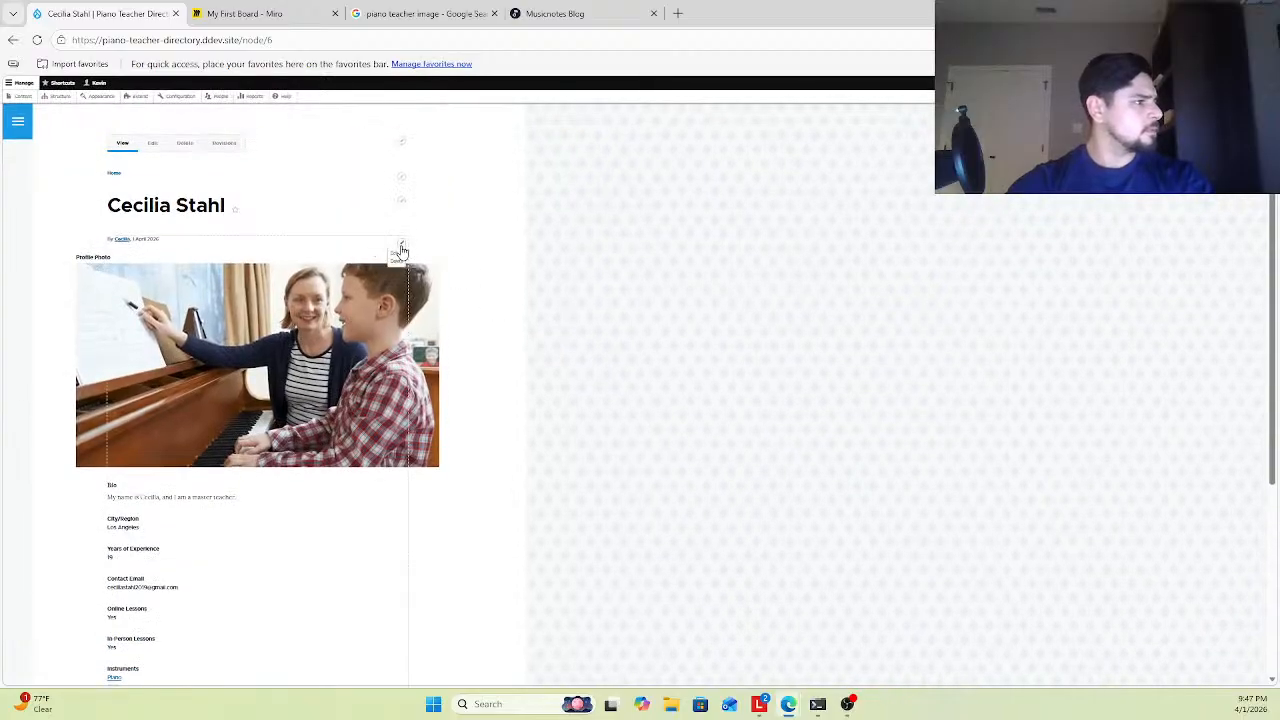
Open that profile's edit form from the pencil contextual menu
left_click(401, 251)
left_click(392, 266)
scroll(427, 329, "down", 5)
scroll(427, 329, "down", 2)
scroll(402, 395, "up", 3)
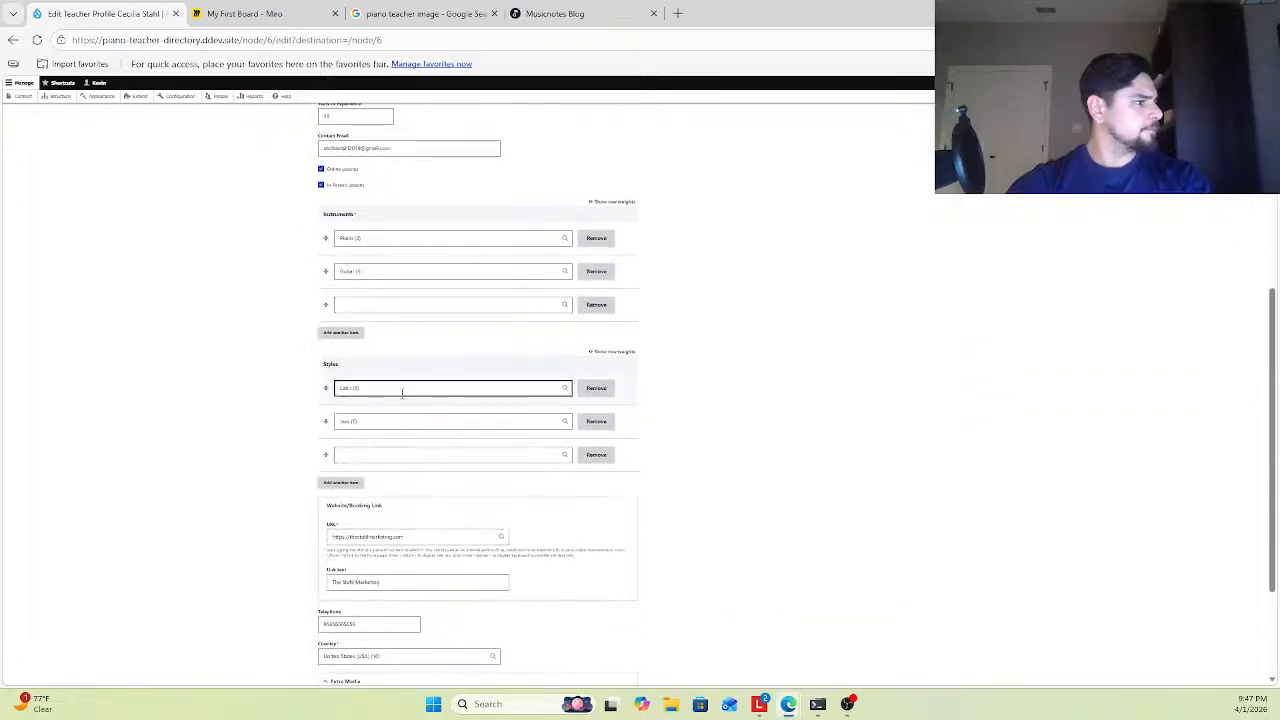
scroll(397, 370, "up", 3)
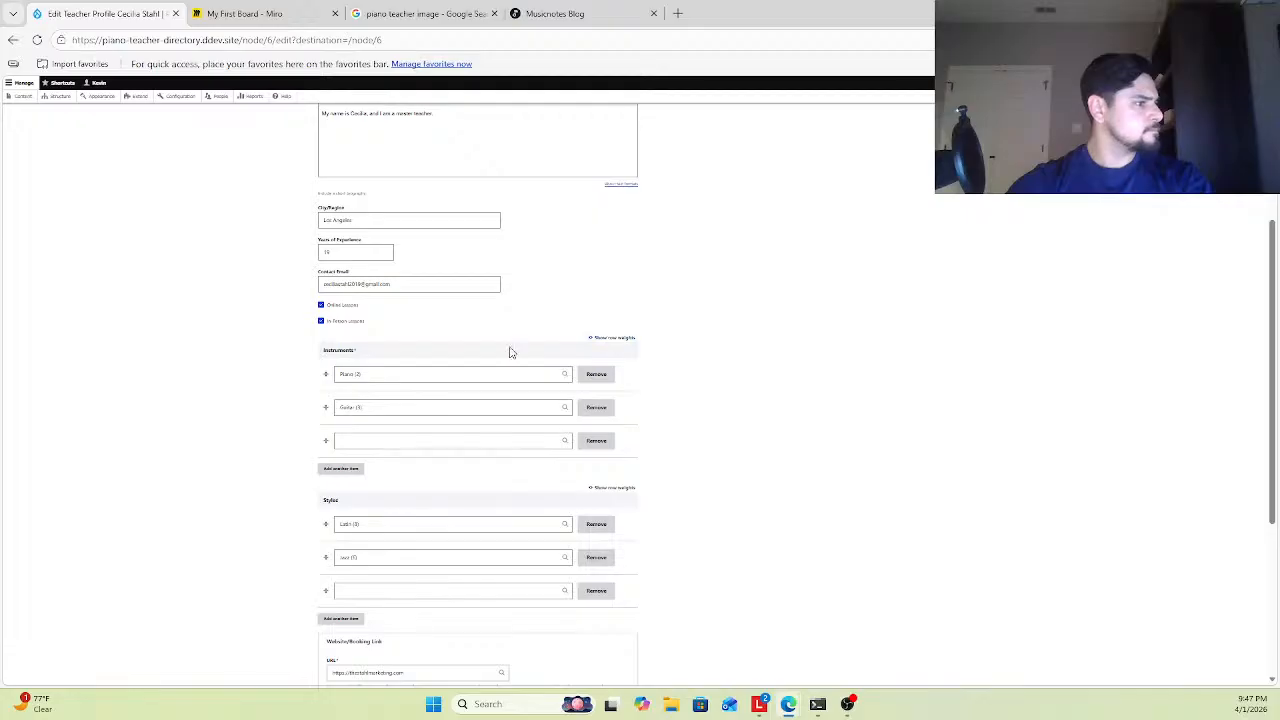
scroll(440, 340, "up", 3)
scroll(721, 321, "up", 1)
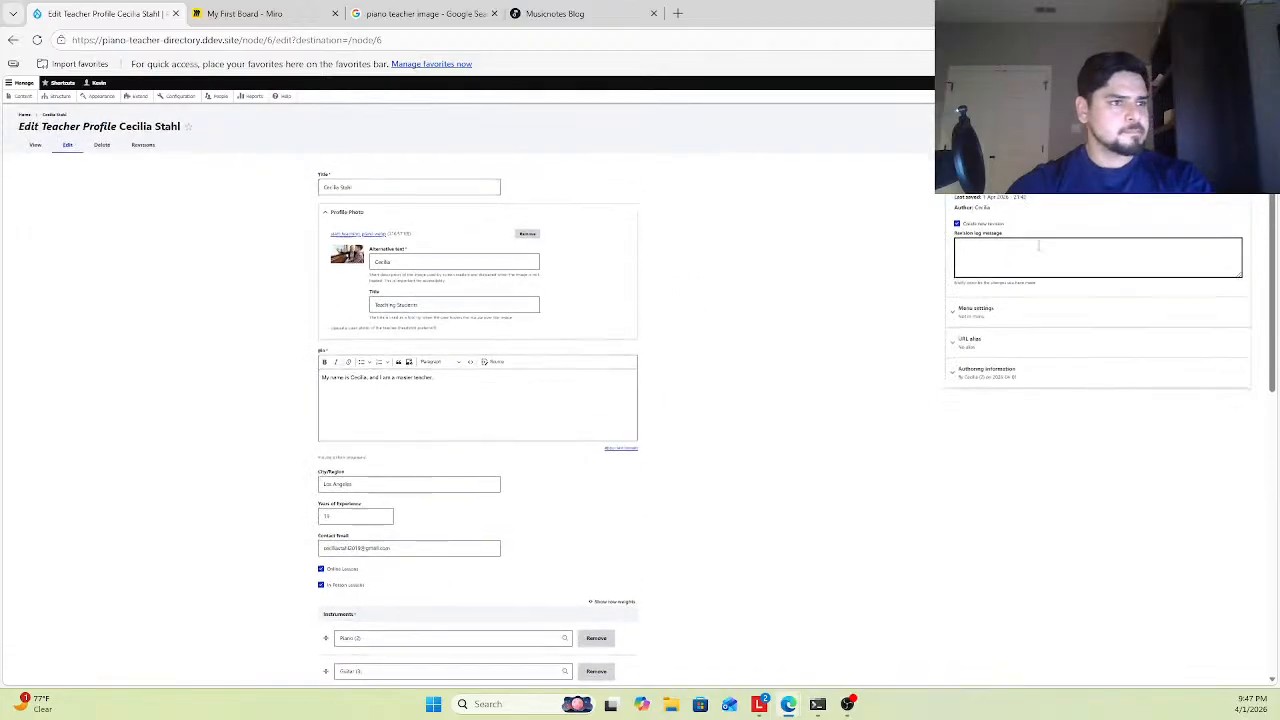
scroll(1039, 246, "up", 5)
Expand and collapse the Menu settings and URL alias sections, then scroll to Save
scroll(840, 366, "right", 3)
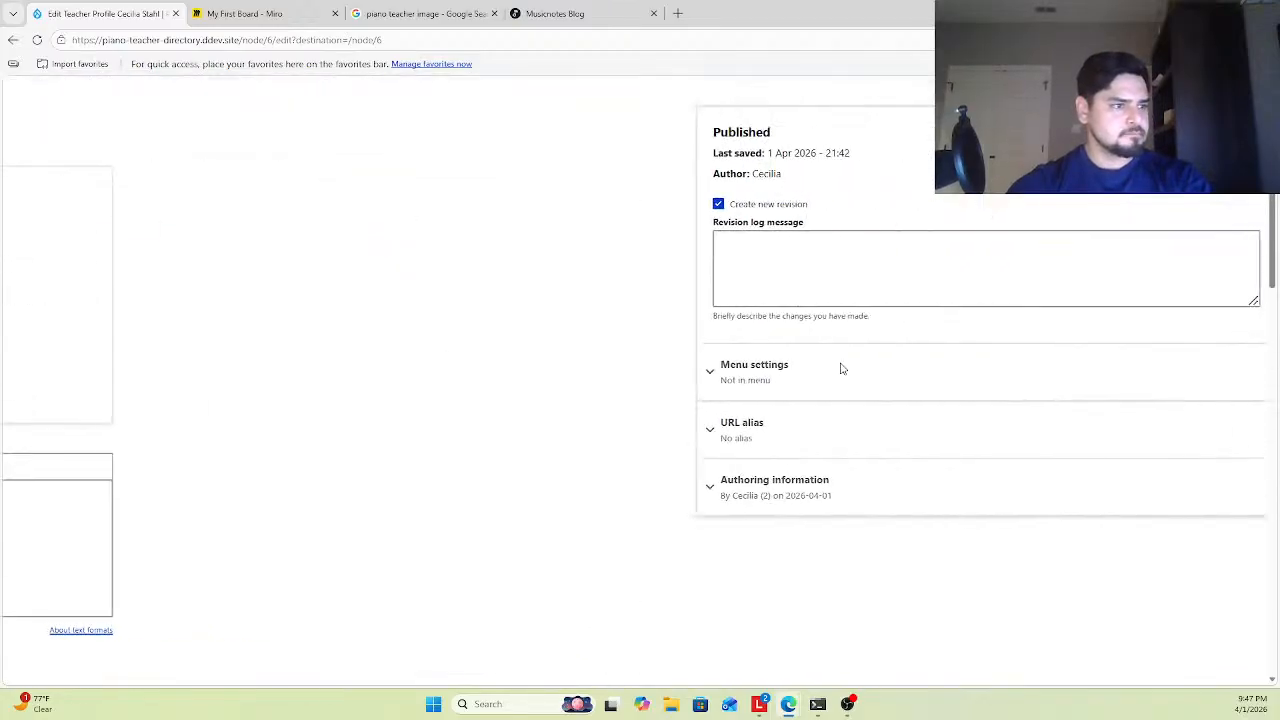
left_click(757, 371)
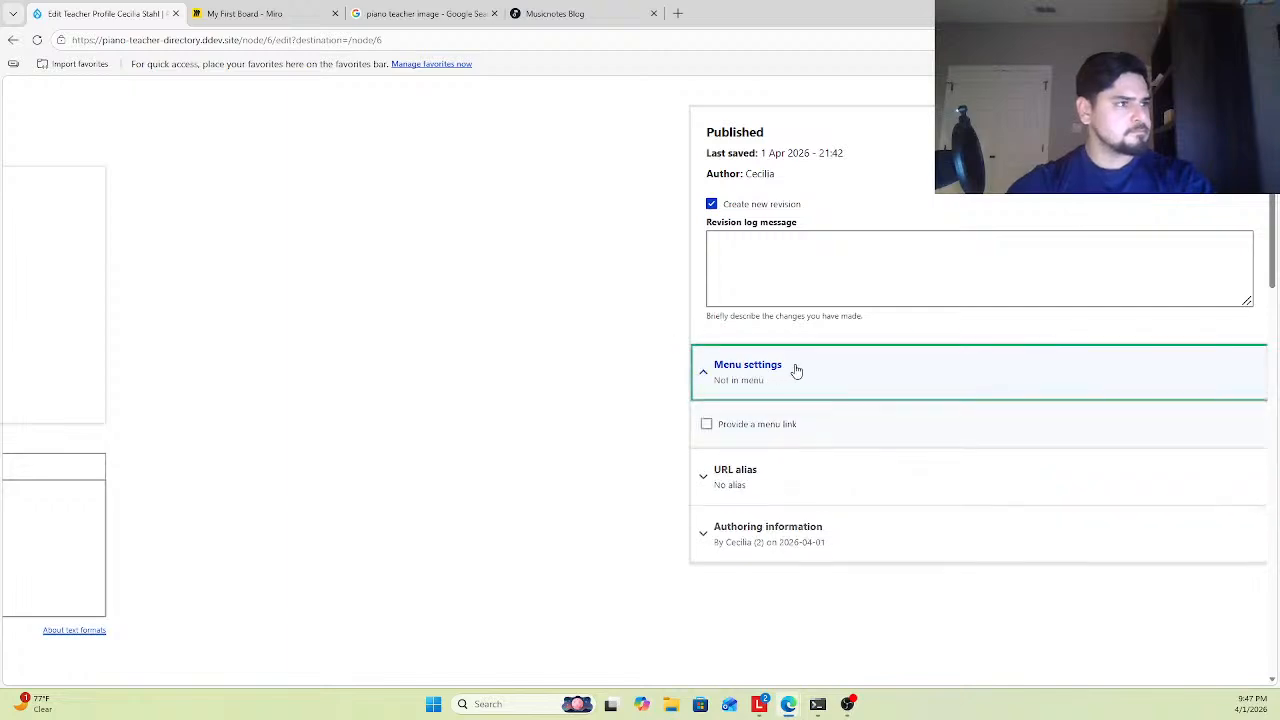
left_click(796, 371)
scroll(776, 395, "right", 2)
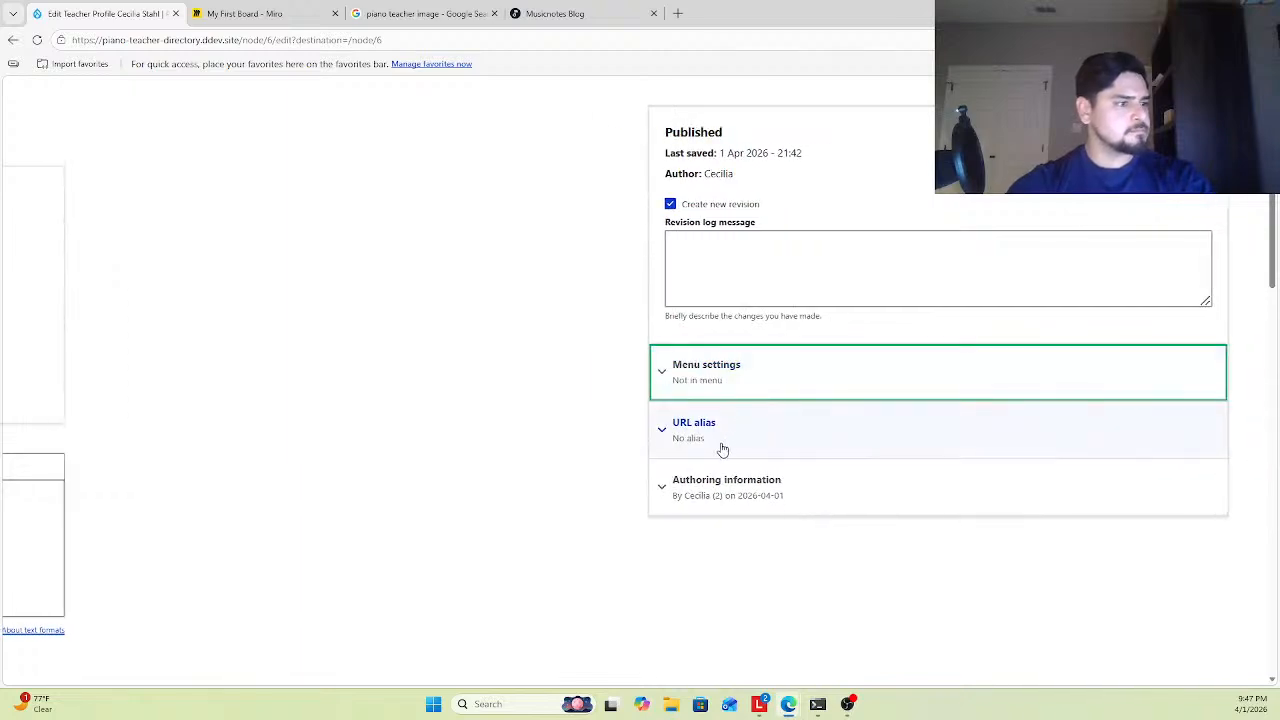
left_click(722, 450)
left_click(760, 430)
scroll(615, 451, "left", 5)
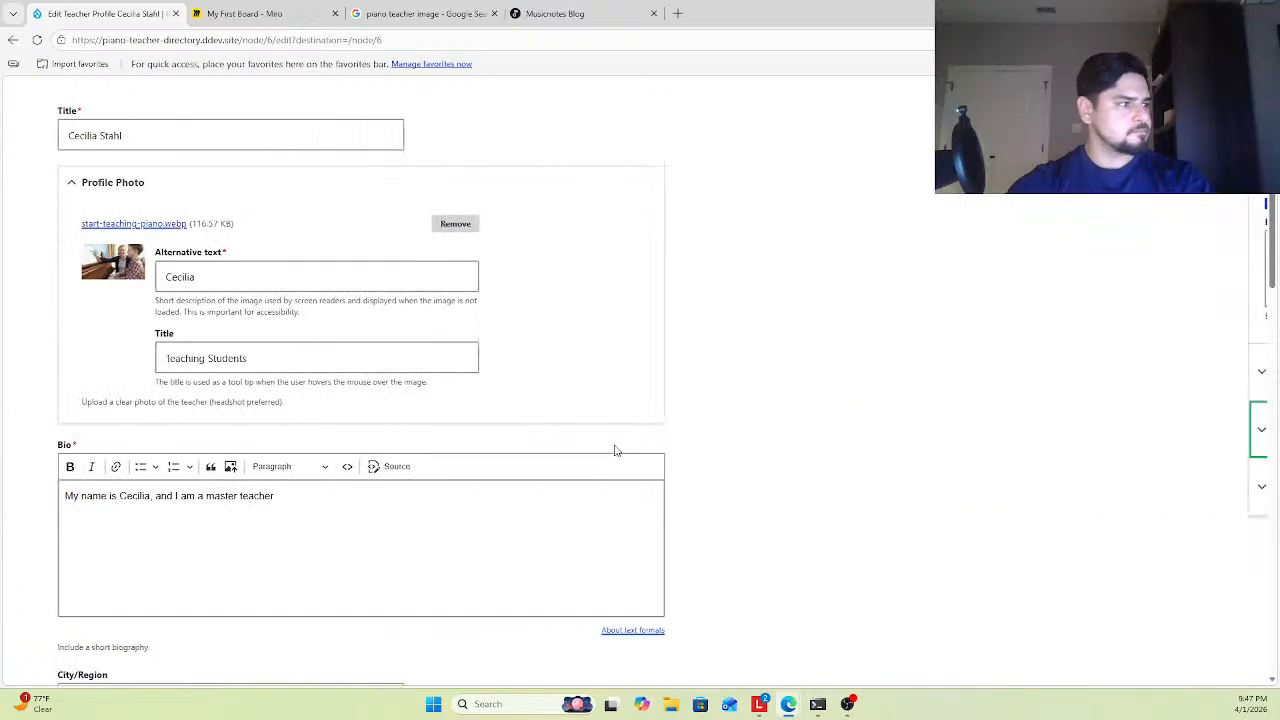
scroll(615, 451, "left", 2)
scroll(560, 371, "up", 2)
scroll(560, 372, "down", 10)
scroll(560, 374, "down", 5)
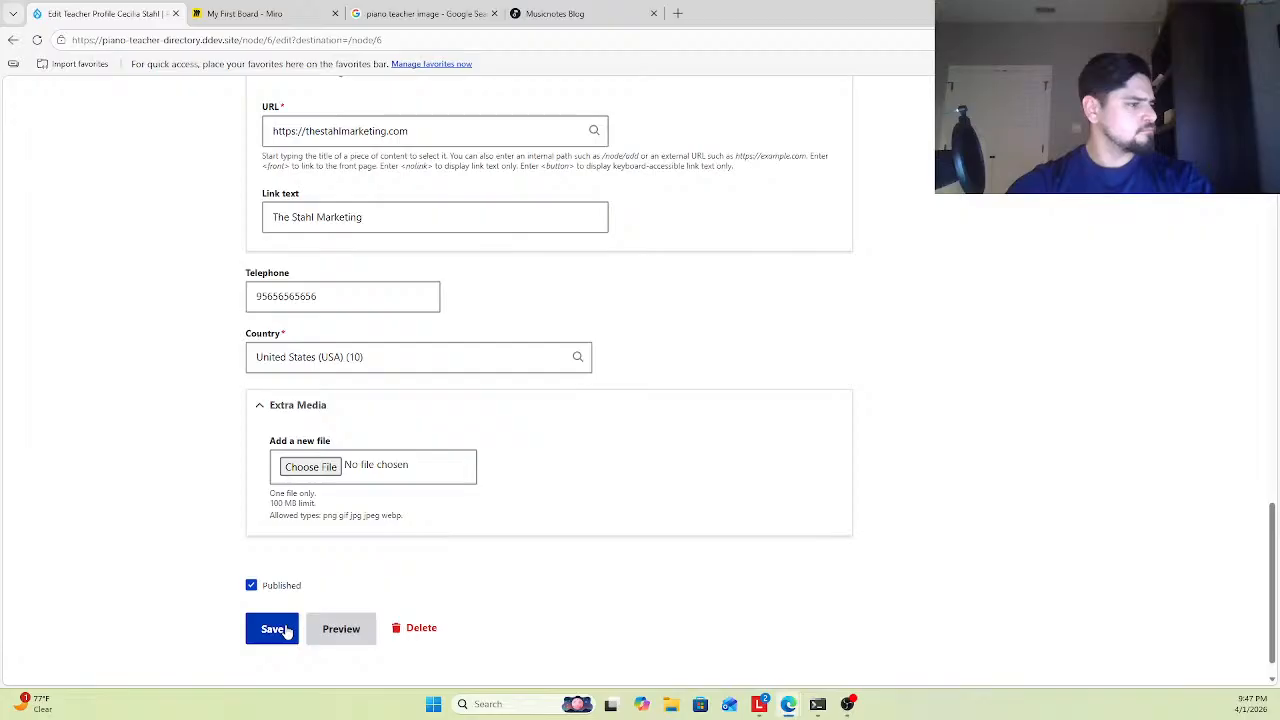
Go back to the teacher's published profile page and open its Edit tab
scroll(363, 514, "down", 3)
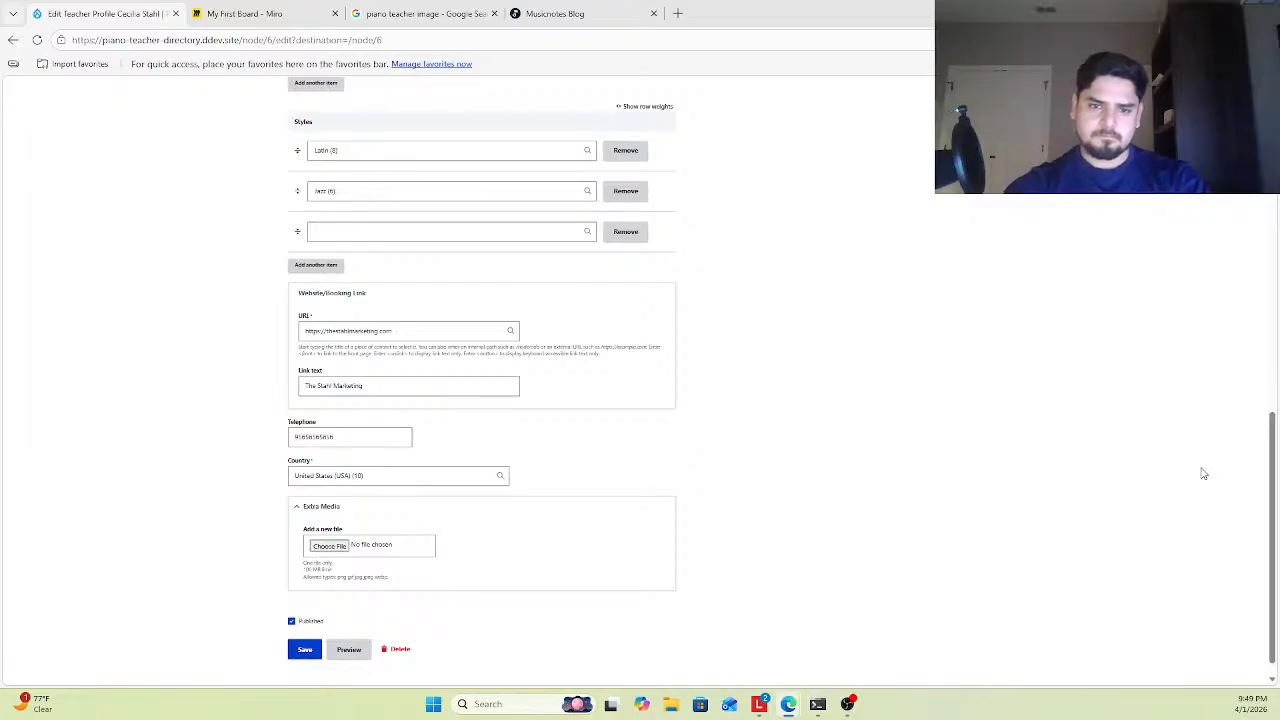
scroll(886, 492, "up", 5)
scroll(886, 492, "up", 5)
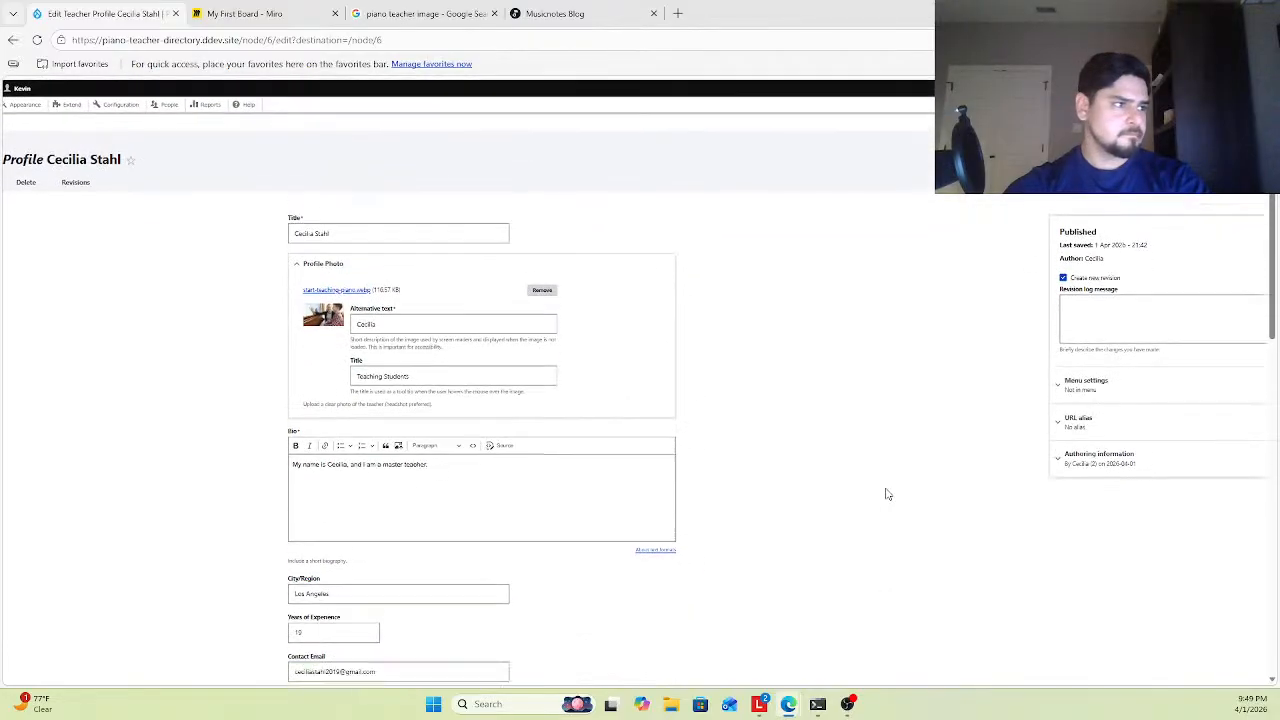
scroll(180, 231, "down", 10)
scroll(180, 231, "up", 10)
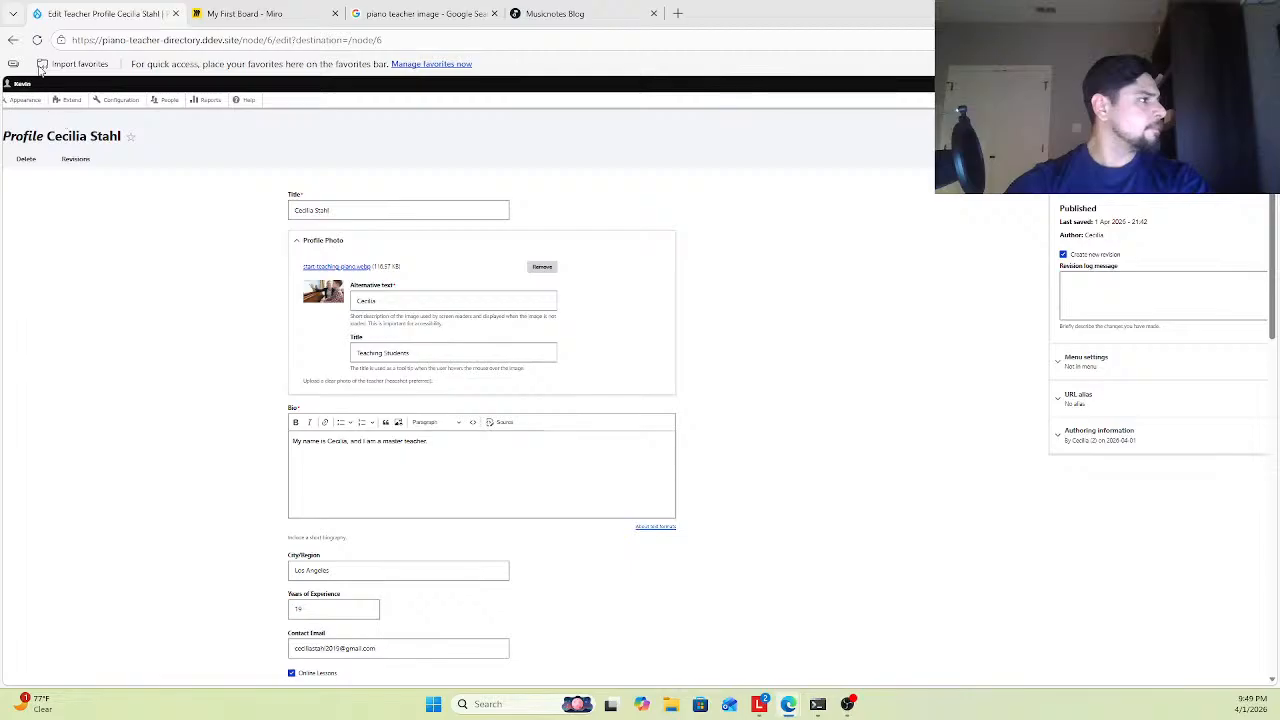
left_click(13, 40)
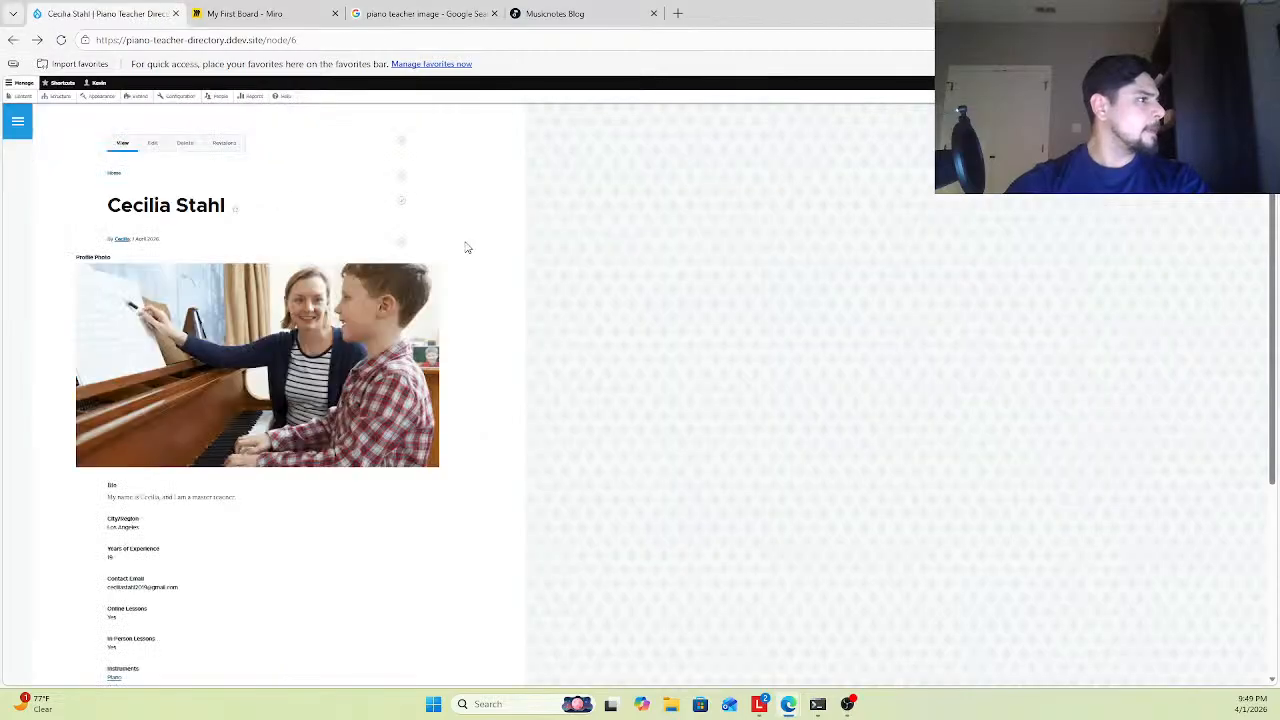
left_click(152, 145)
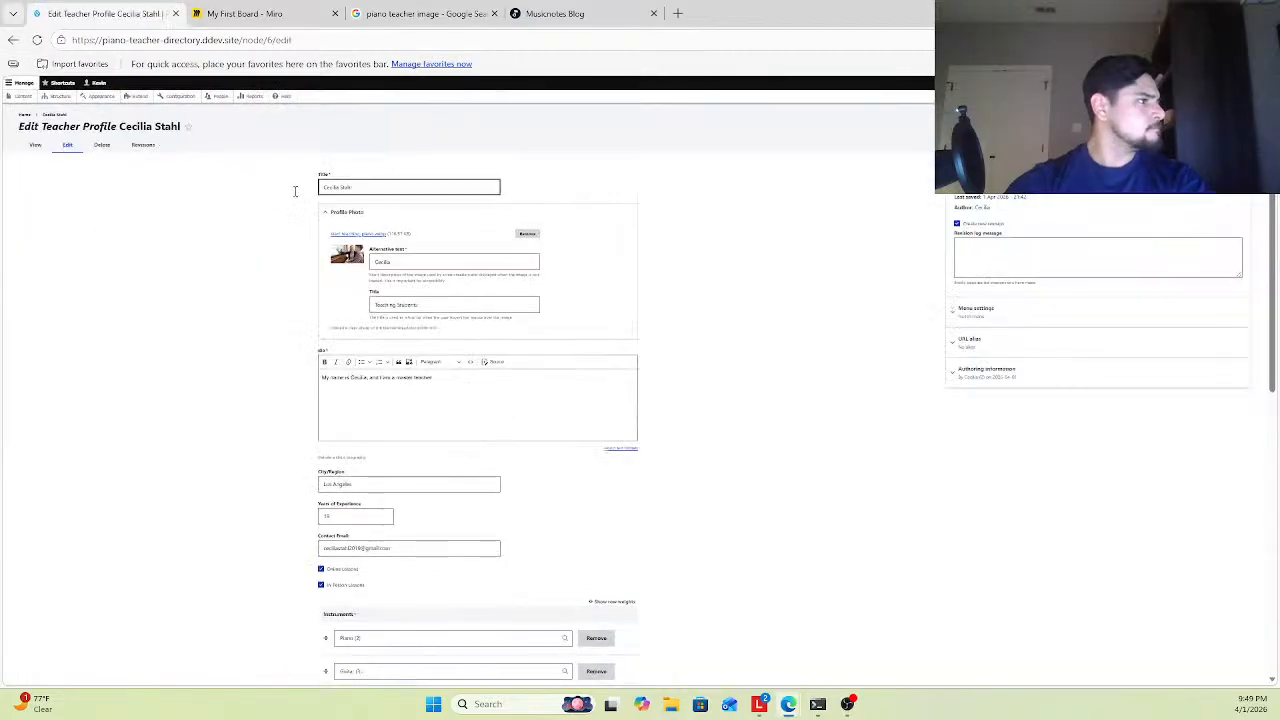
Go to Structure > Views and edit the Teacher Profile view
left_click(55, 96)
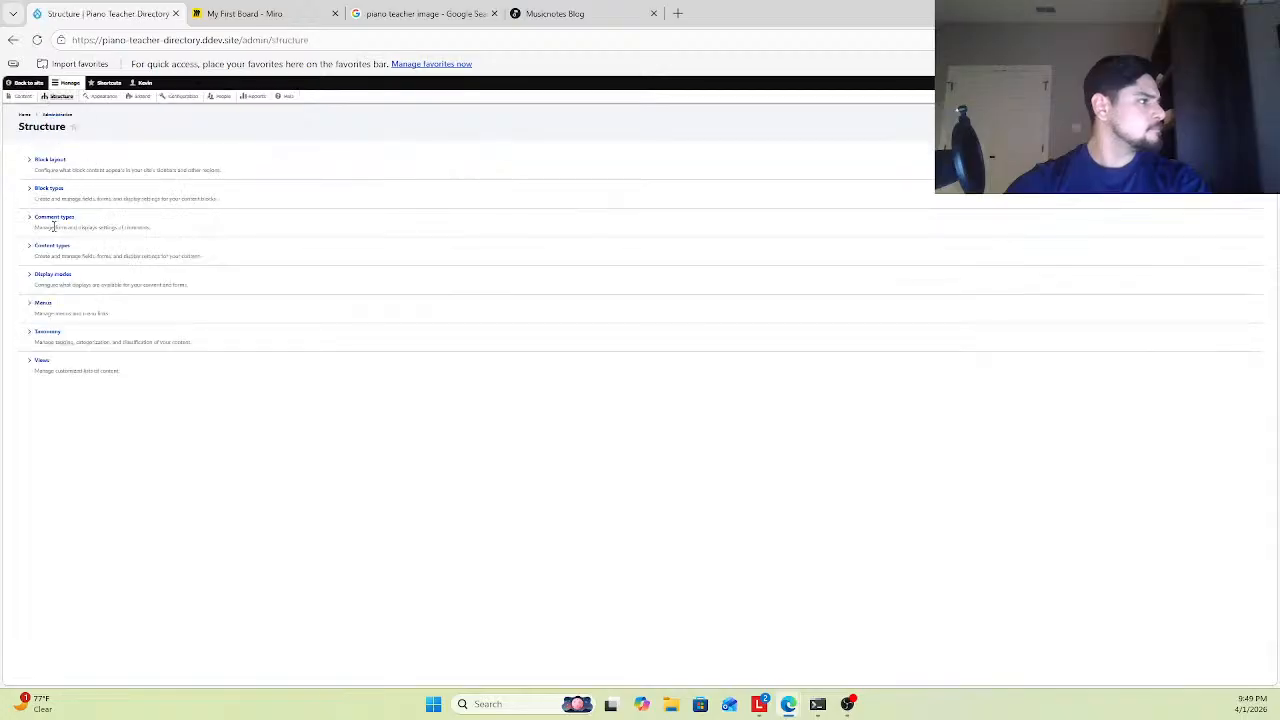
left_click(41, 361)
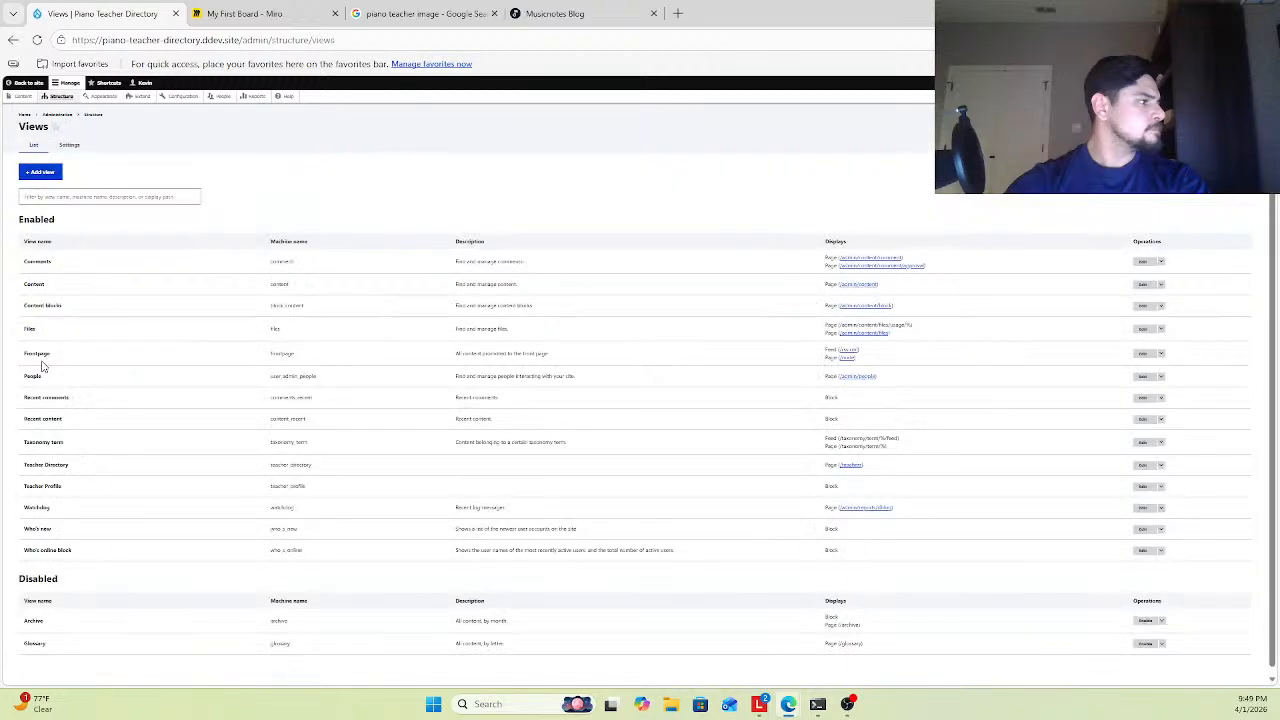
scroll(160, 375, "down", 1)
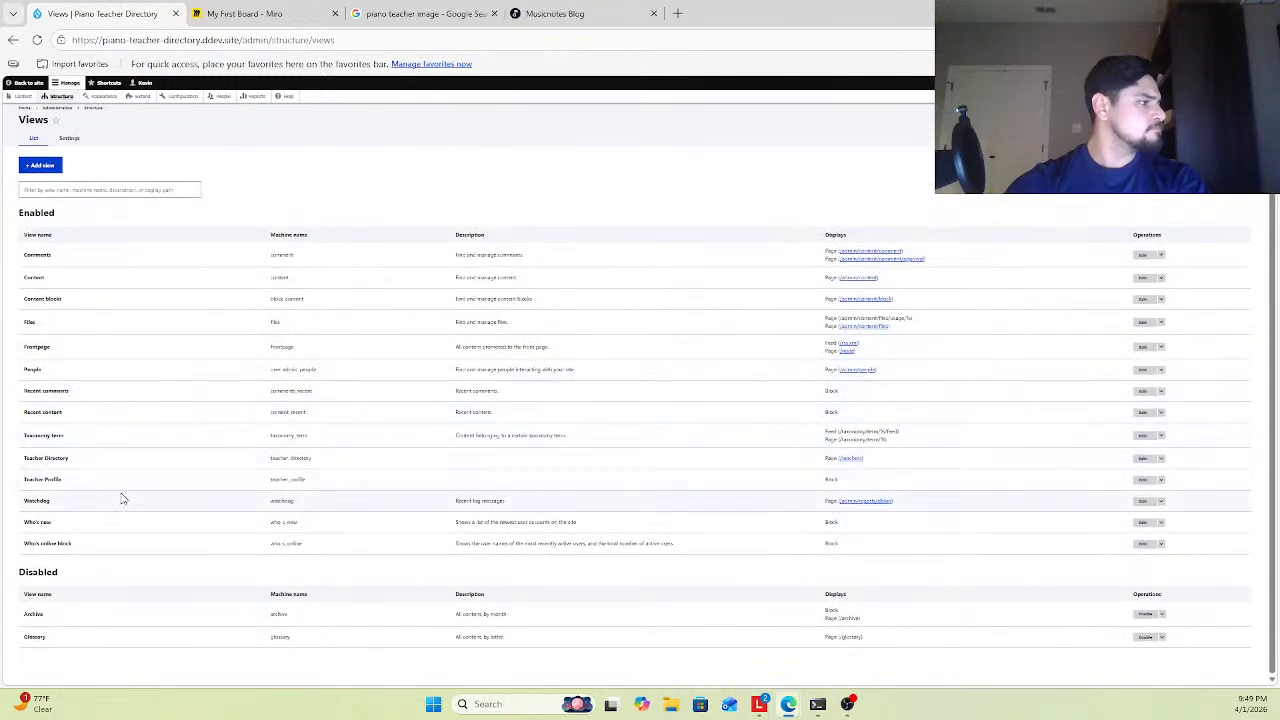
left_click(1142, 480)
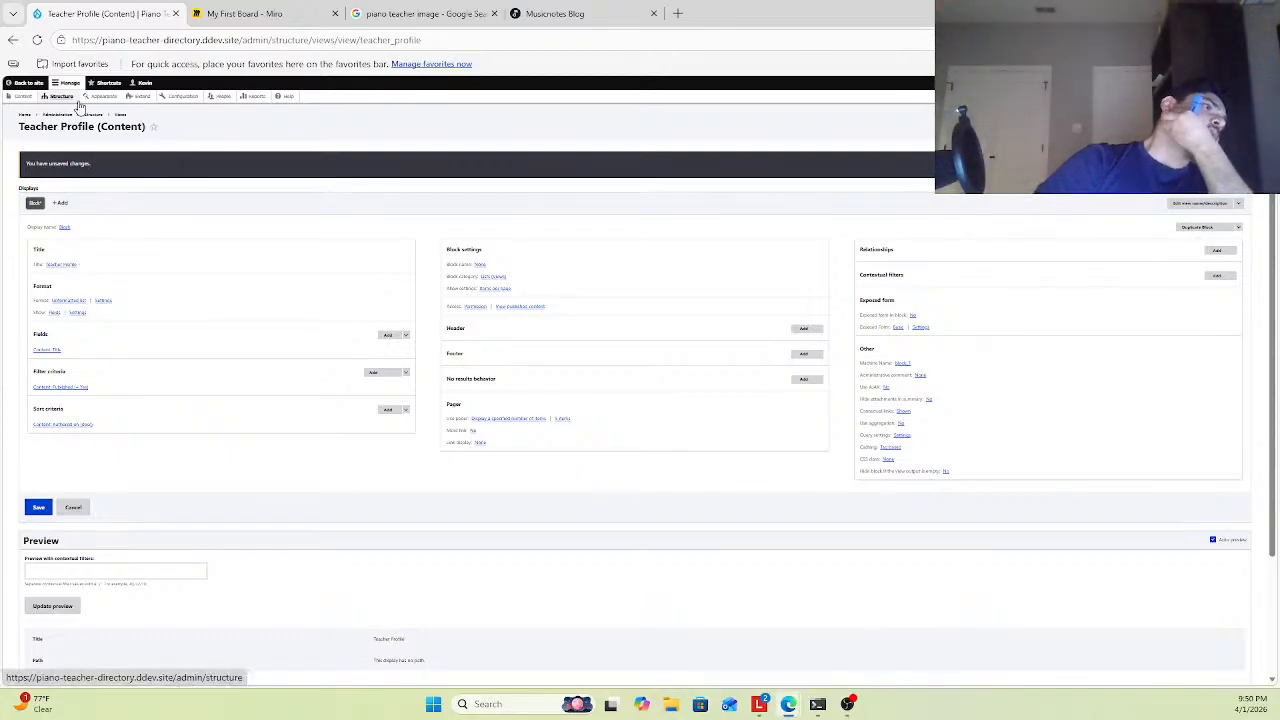
left_click(17, 100)
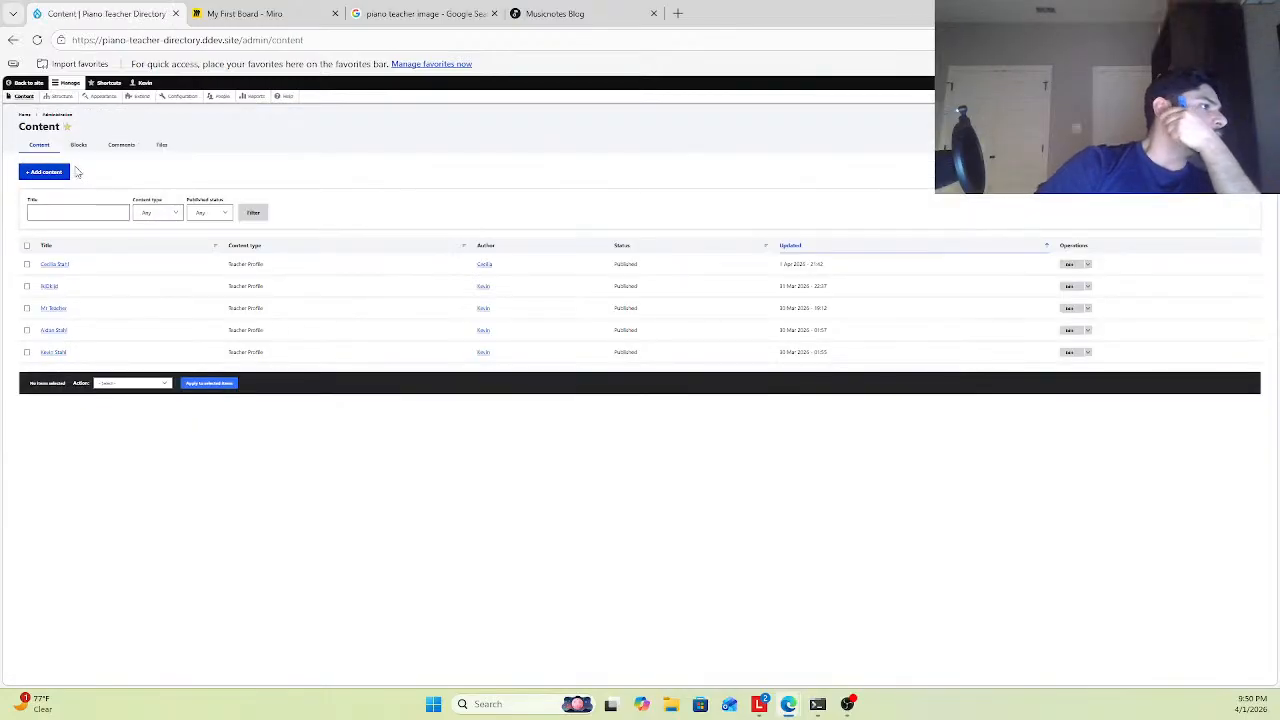
left_click(57, 96)
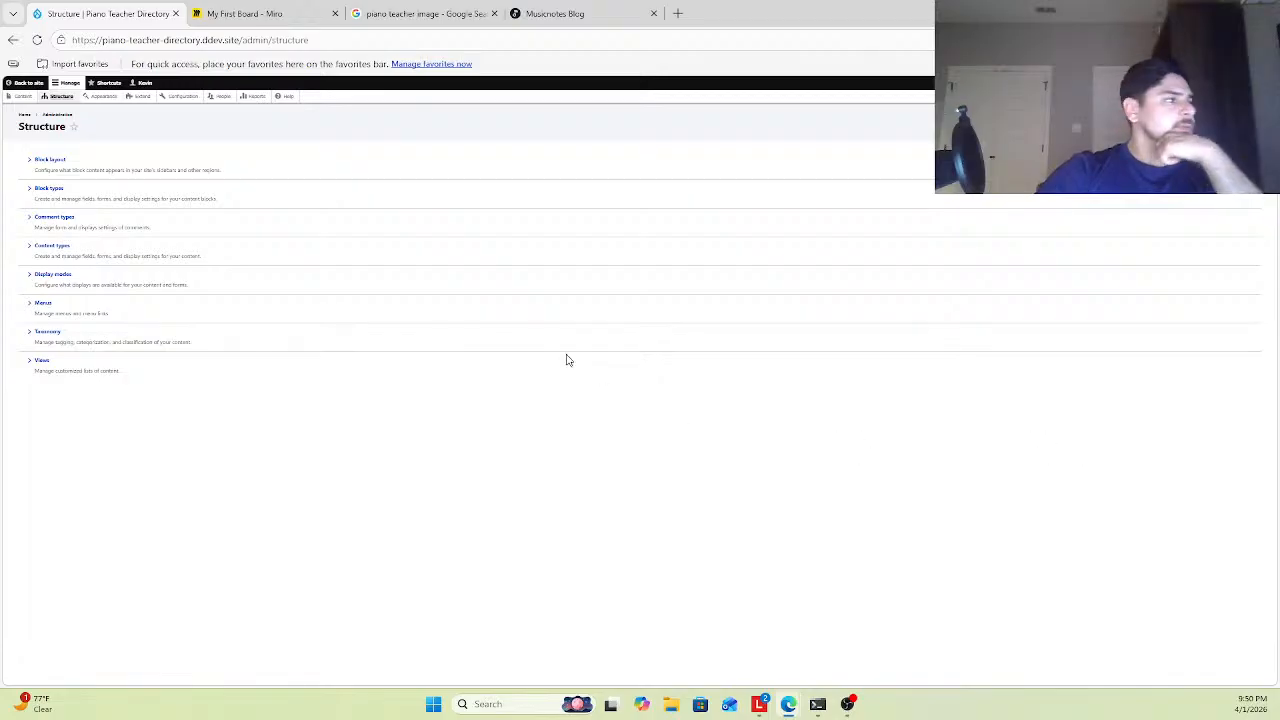
left_click(42, 361)
scroll(111, 338, "up", 3)
scroll(111, 338, "left", 1)
scroll(111, 338, "down", 2)
scroll(111, 338, "down", 2)
scroll(108, 337, "up", 1)
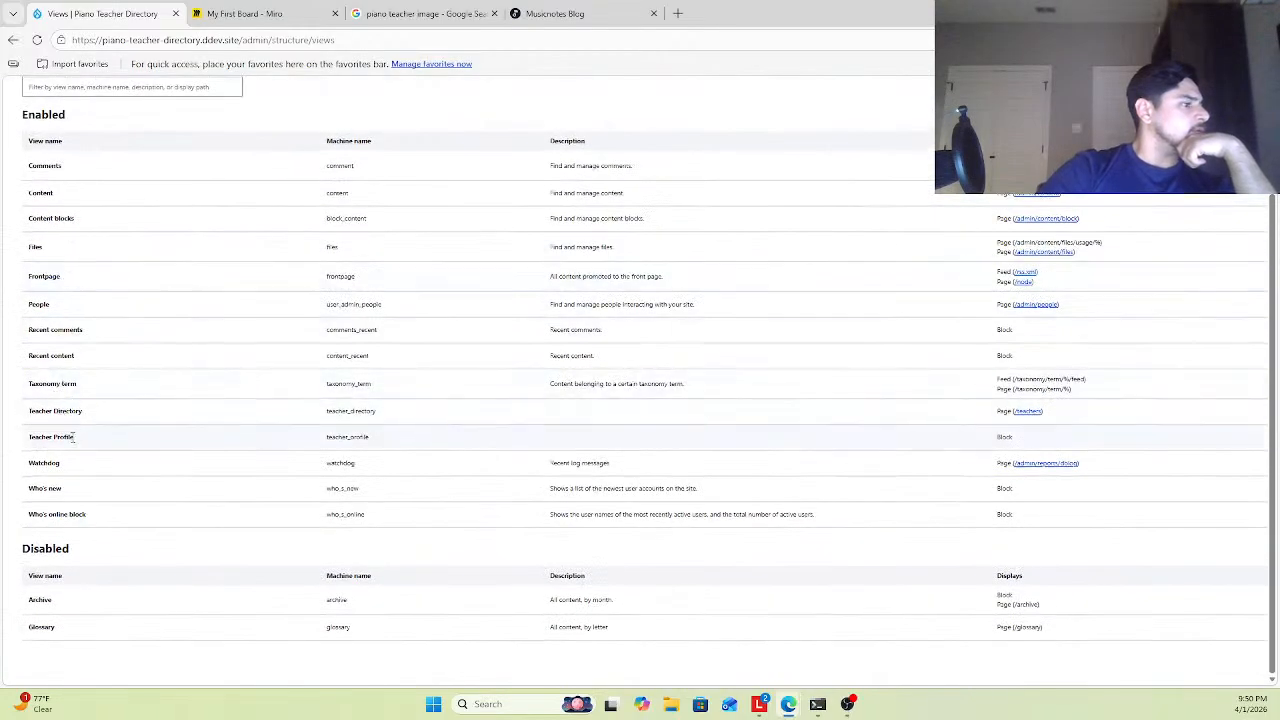
scroll(316, 454, "right", 3)
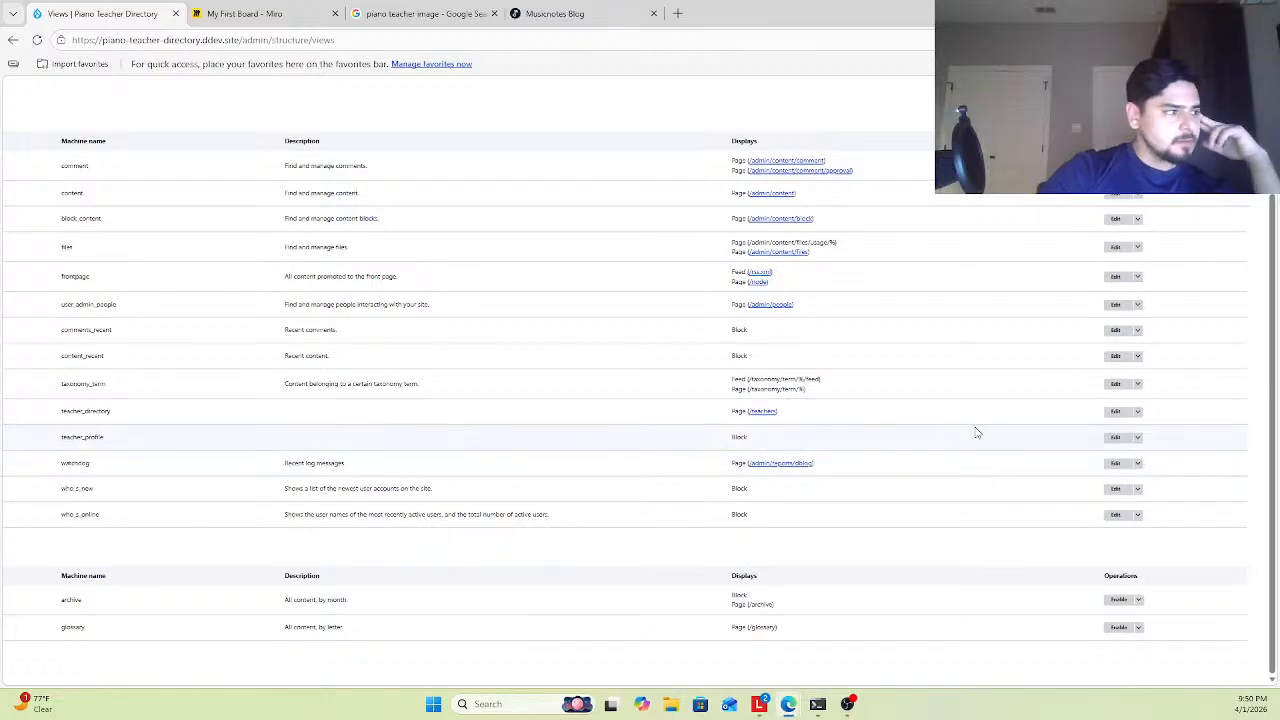
left_click(1114, 437)
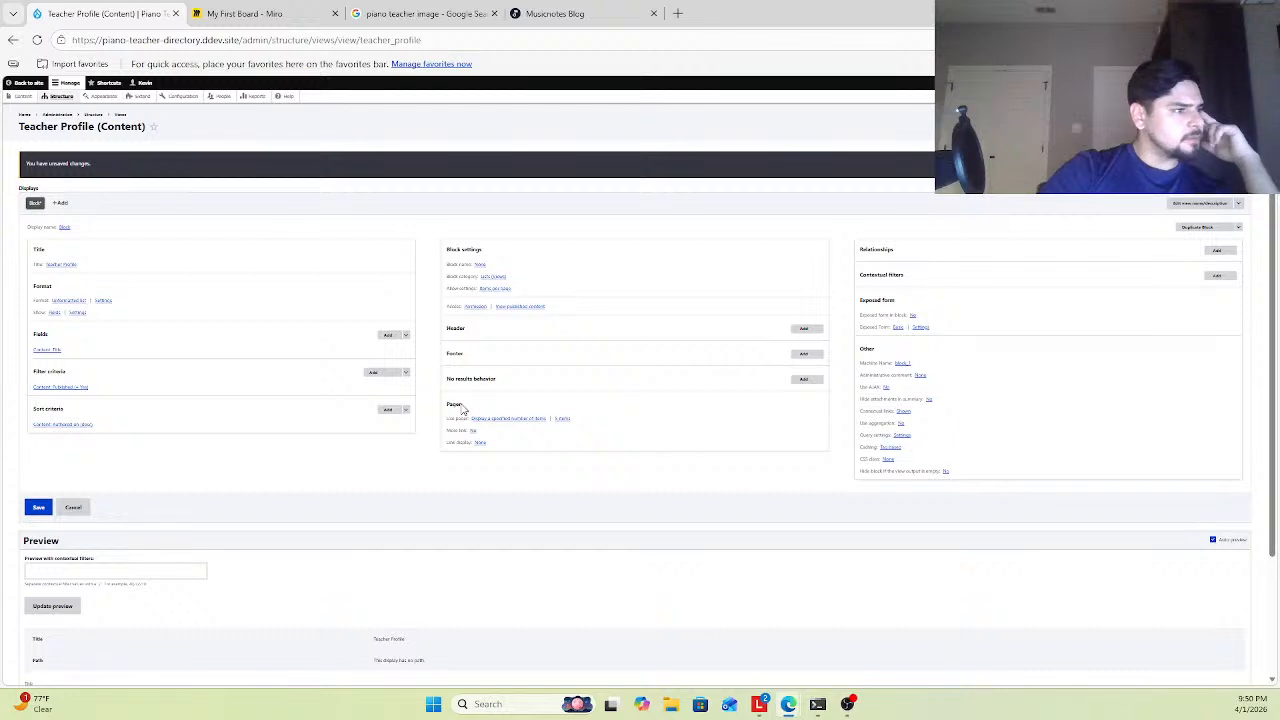
Open the block display's Show: Fields row style settings, then cancel without changes
scroll(322, 335, "up", 3)
scroll(322, 335, "left", 1)
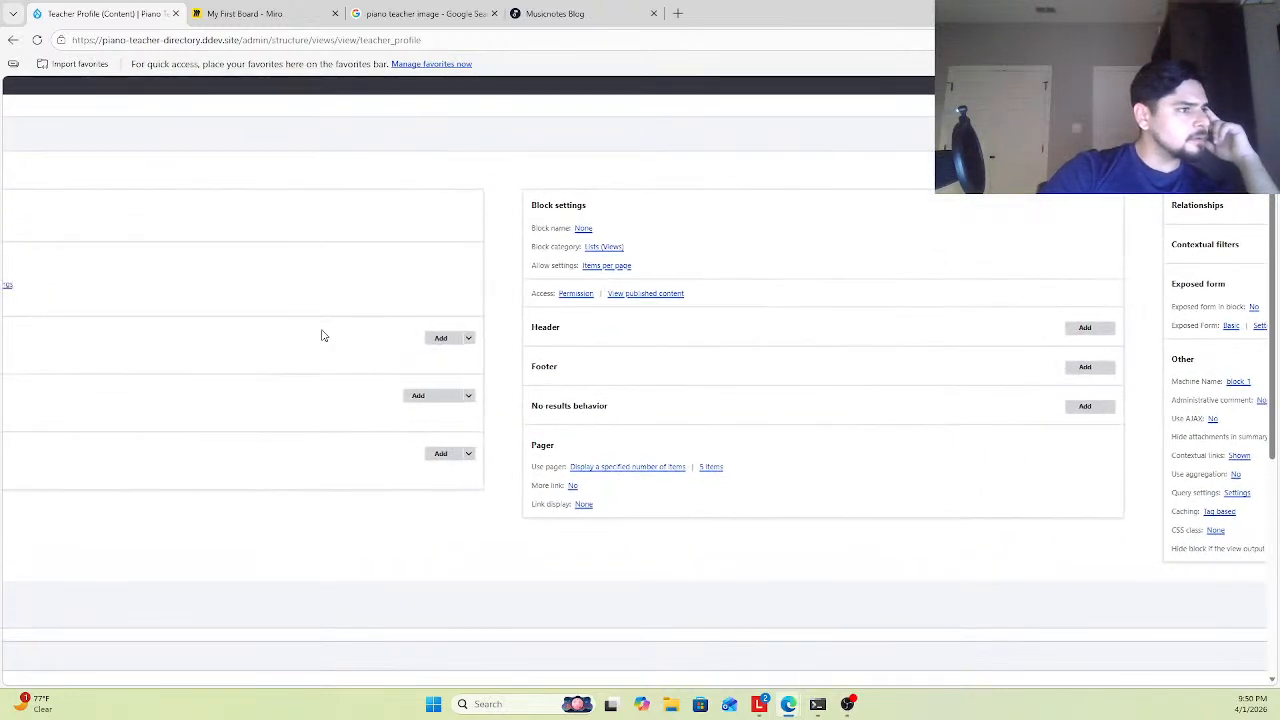
scroll(322, 335, "left", 3)
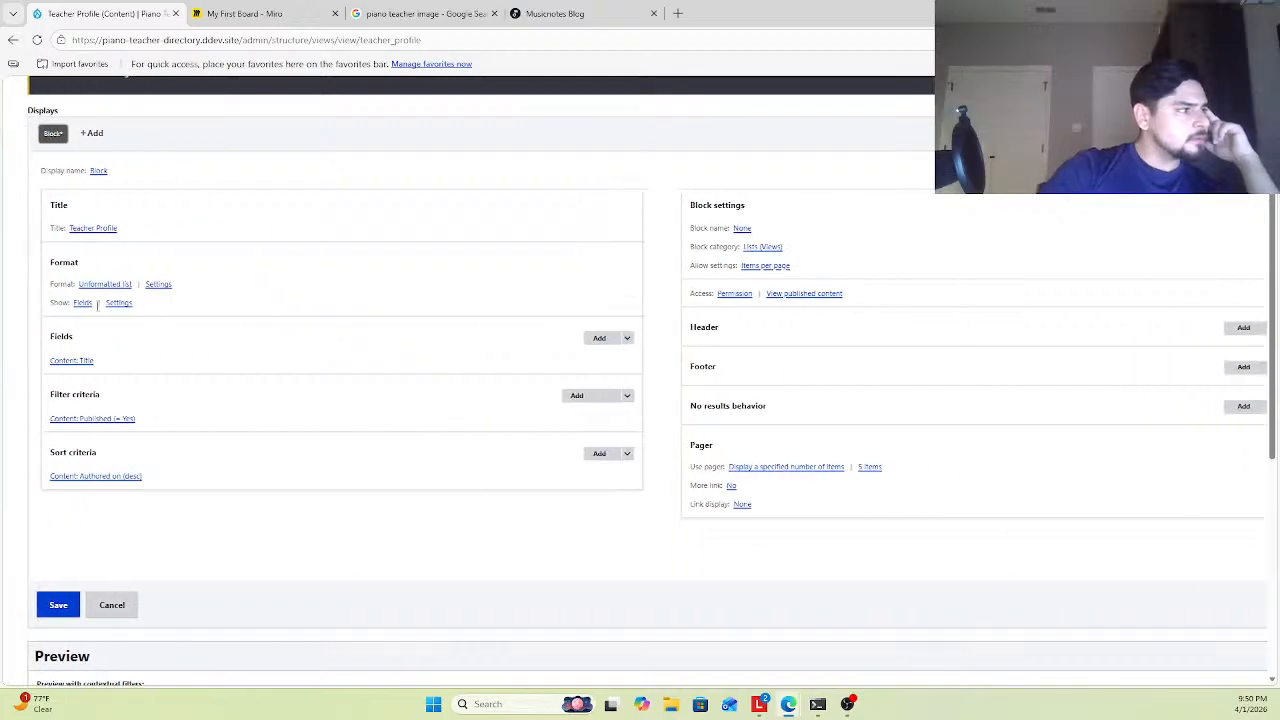
left_click(82, 303)
scroll(366, 400, "right", 7)
scroll(367, 400, "down", 2)
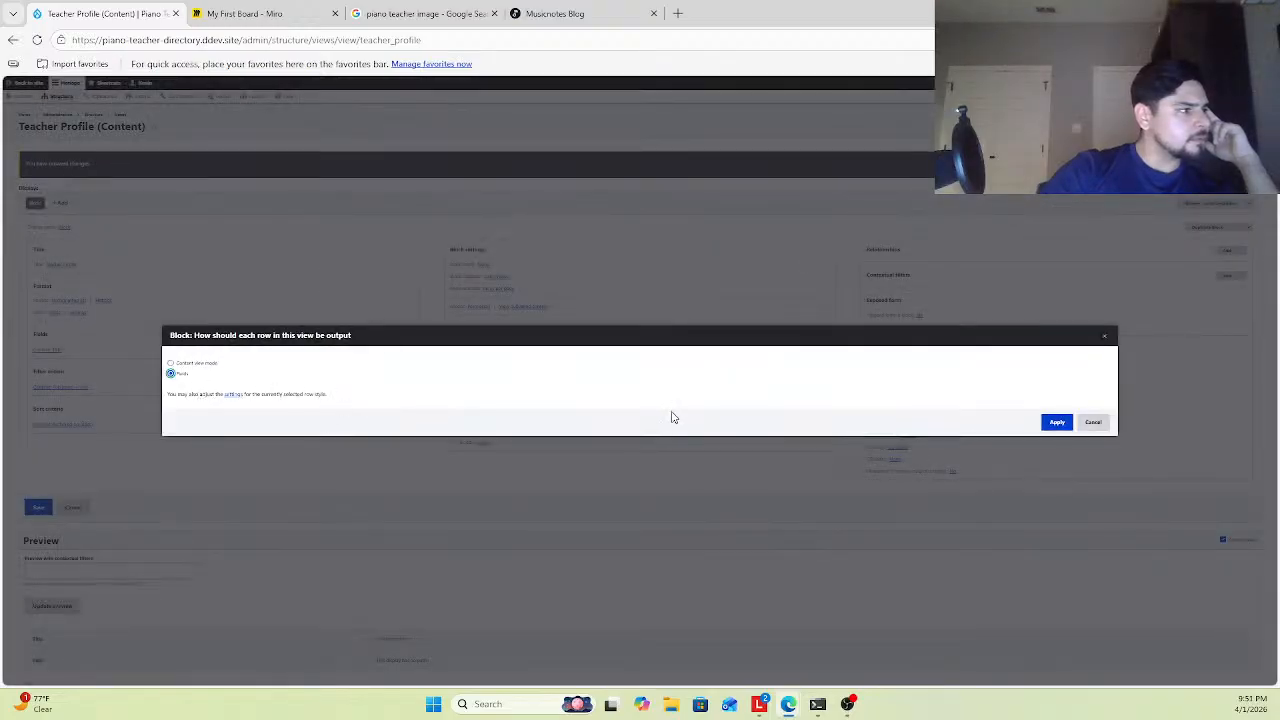
left_click(231, 396)
scroll(181, 380, "up", 2)
scroll(183, 378, "down", 2)
left_click(1092, 451)
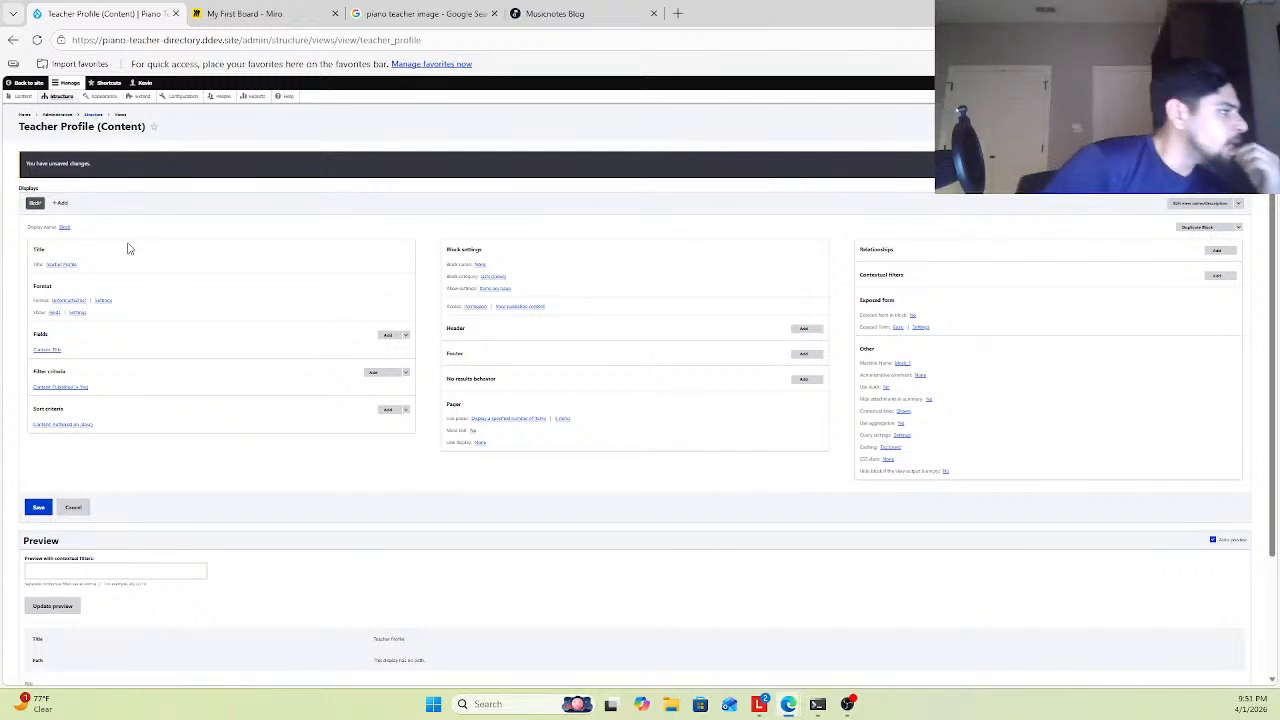
Reopen the fields row style options, apply them, and review the block display settings
left_click(75, 312)
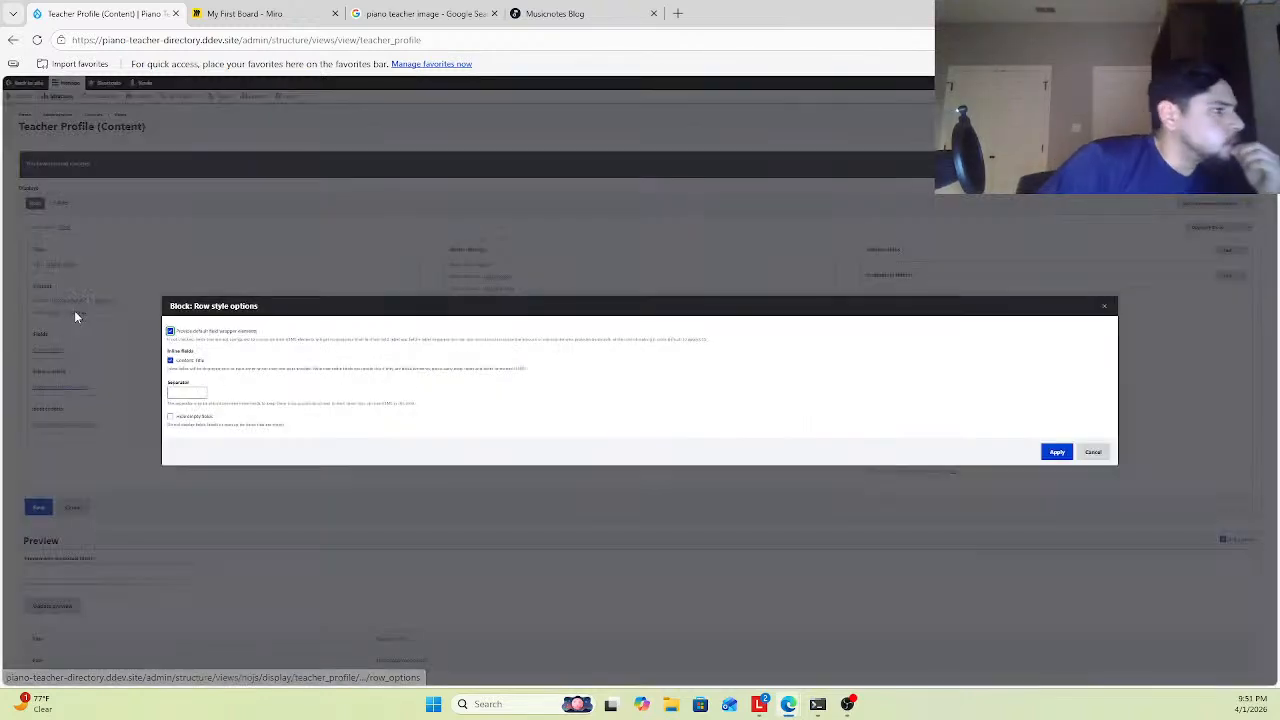
left_click(1056, 451)
scroll(350, 408, "down", 2)
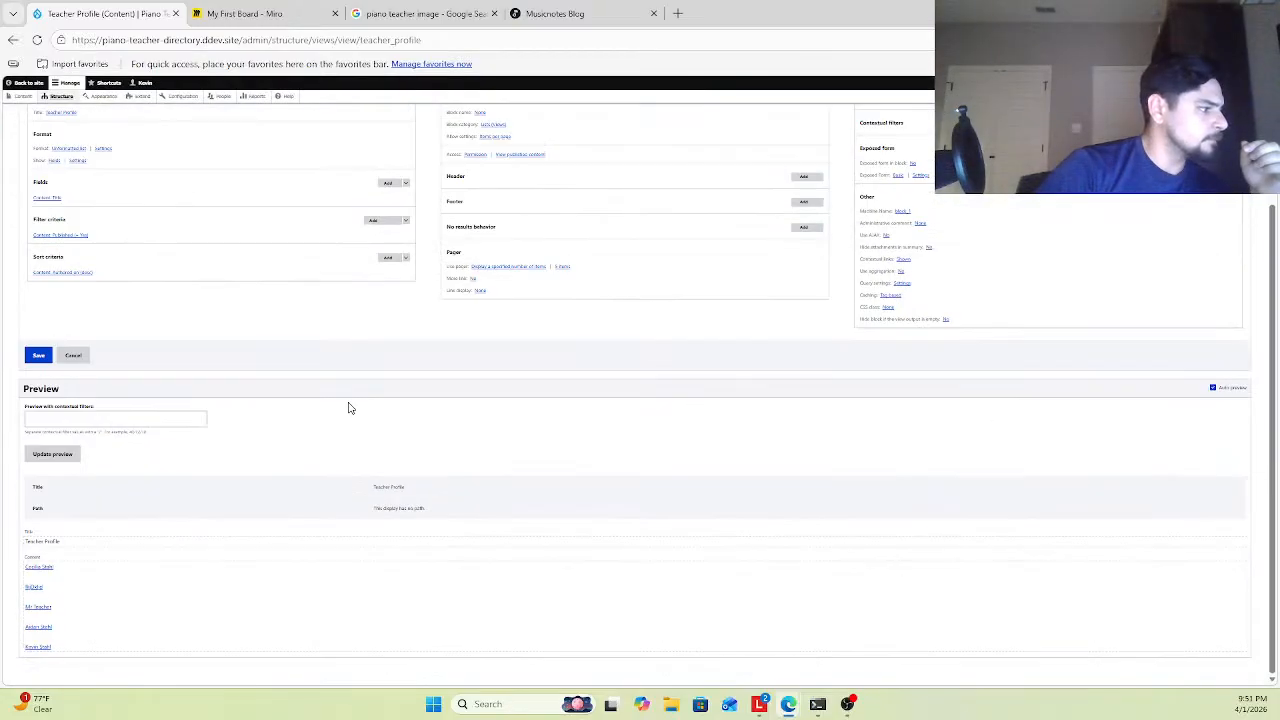
scroll(177, 353, "up", 5)
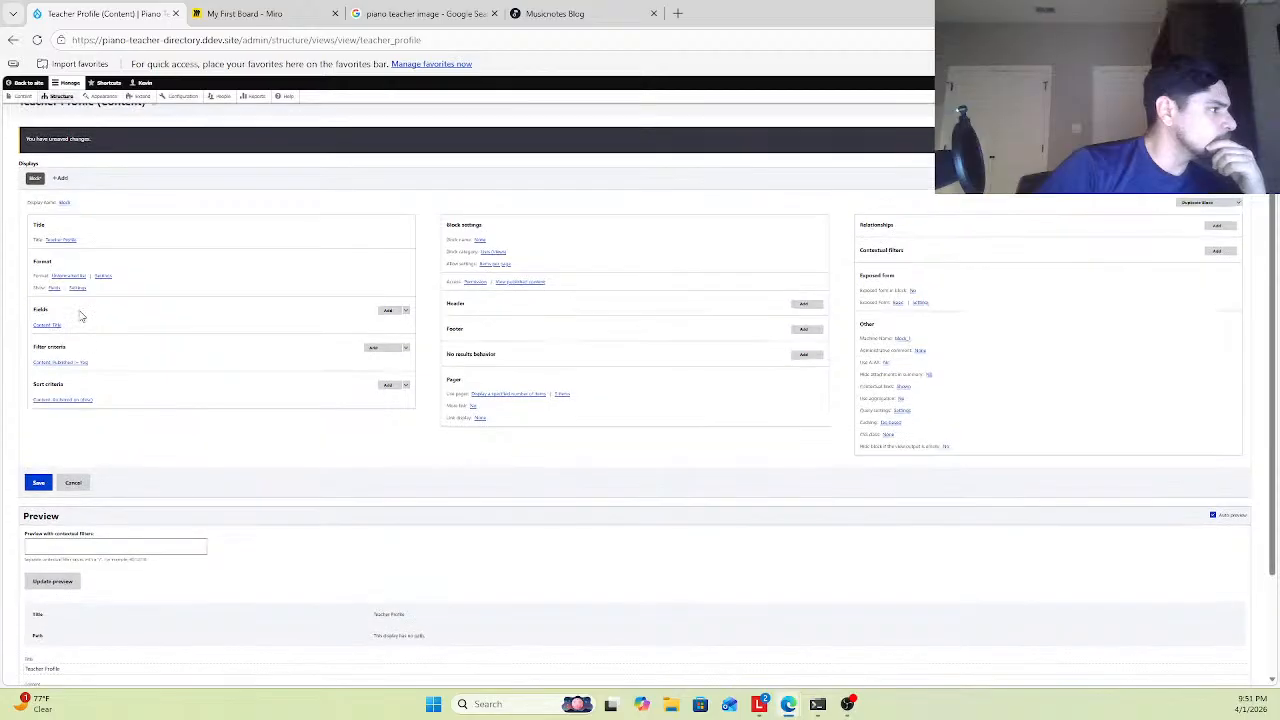
scroll(81, 316, "up", 2)
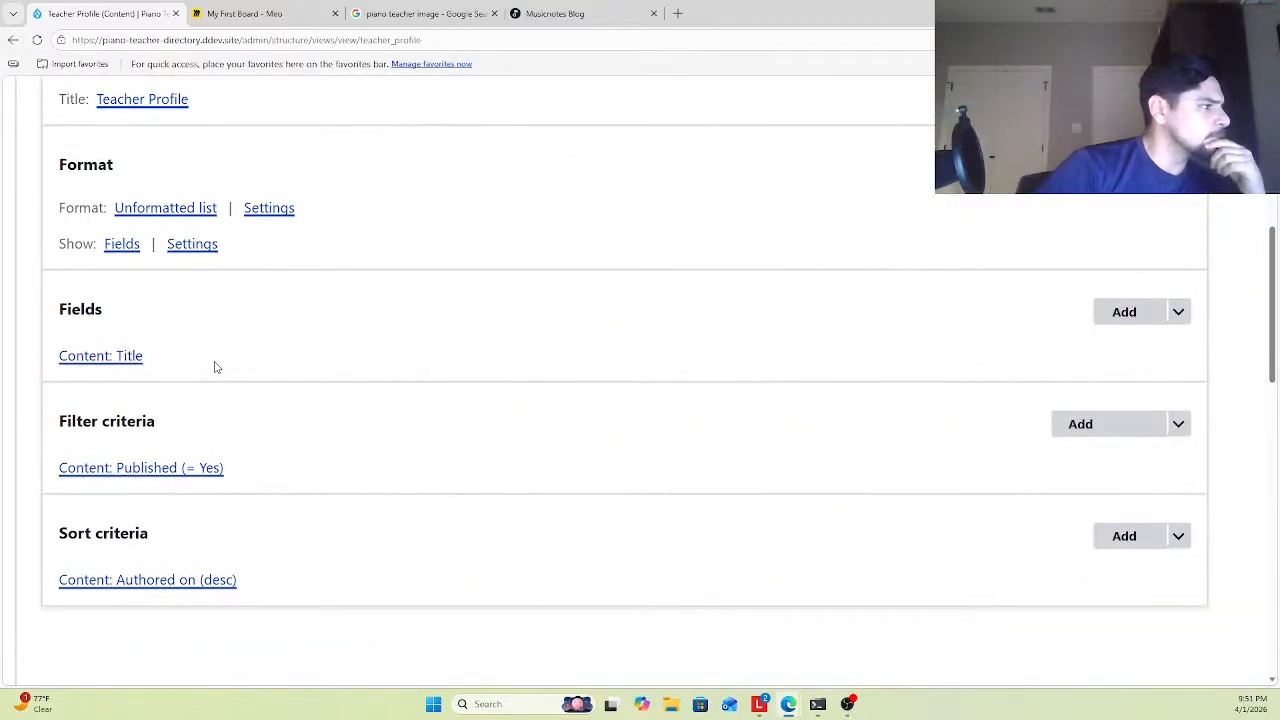
scroll(85, 336, "down", 2)
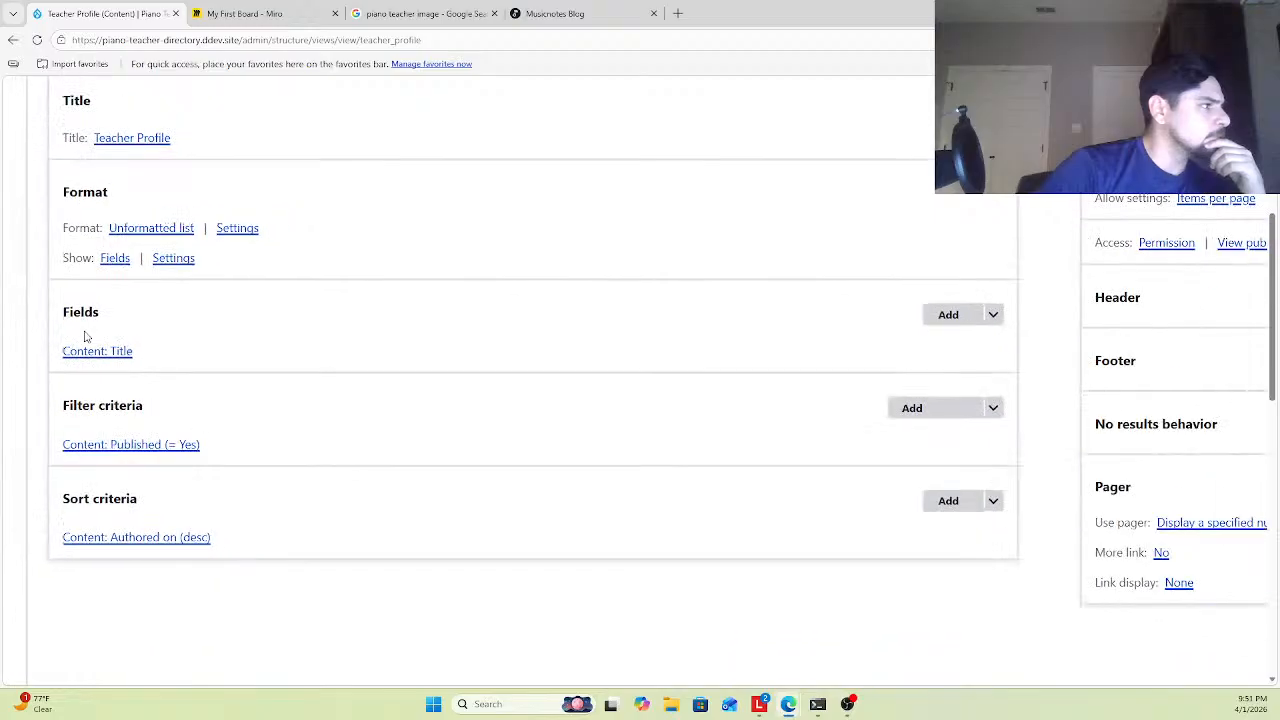
scroll(85, 336, "up", 1)
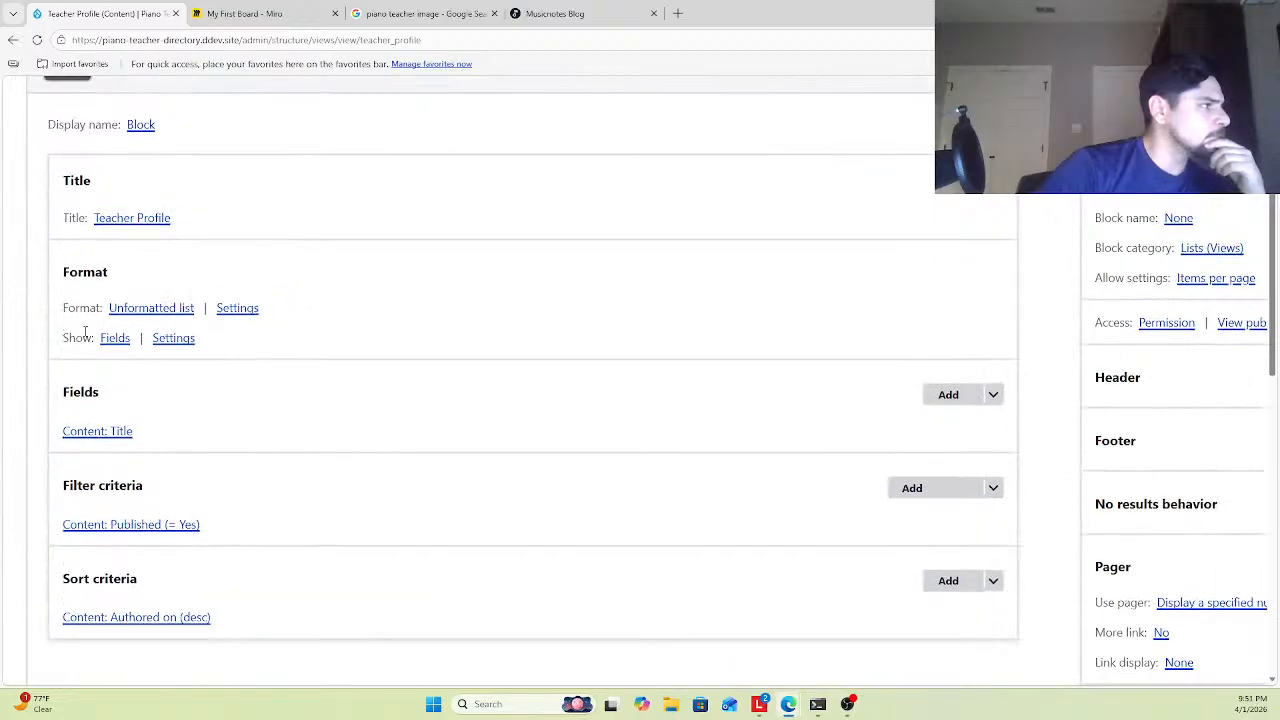
scroll(85, 333, "down", 1)
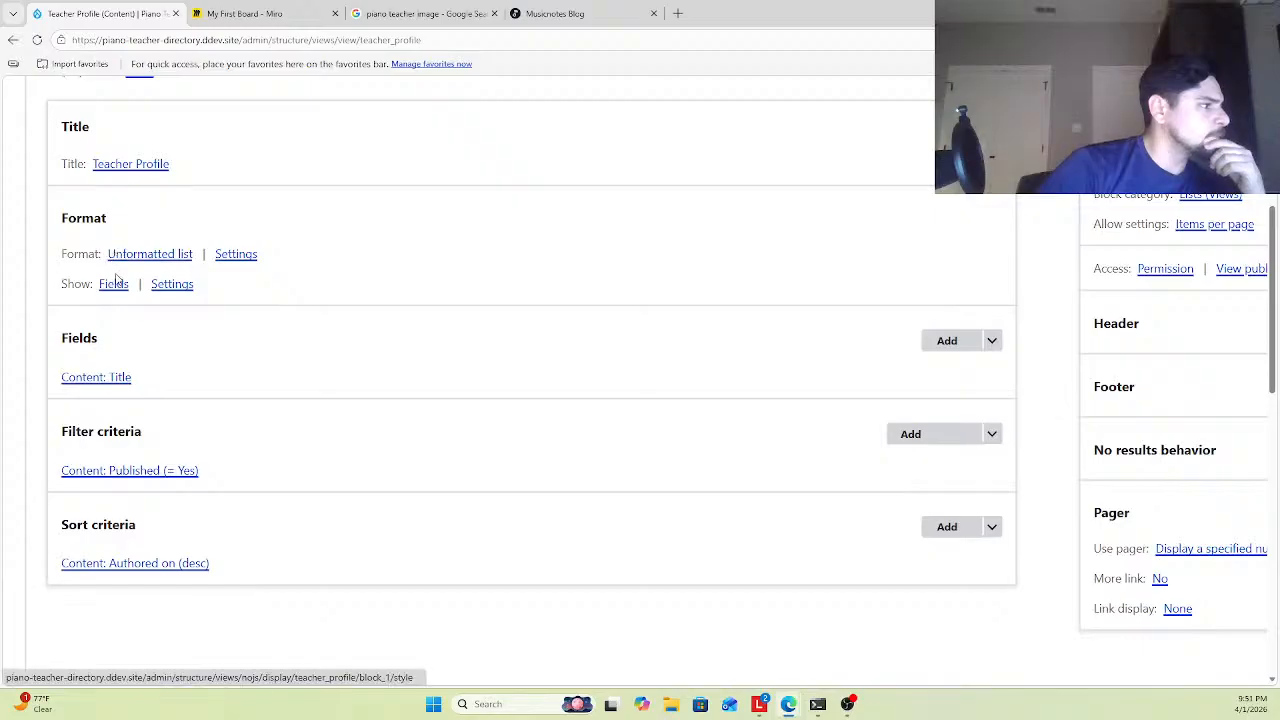
scroll(115, 278, "right", 5)
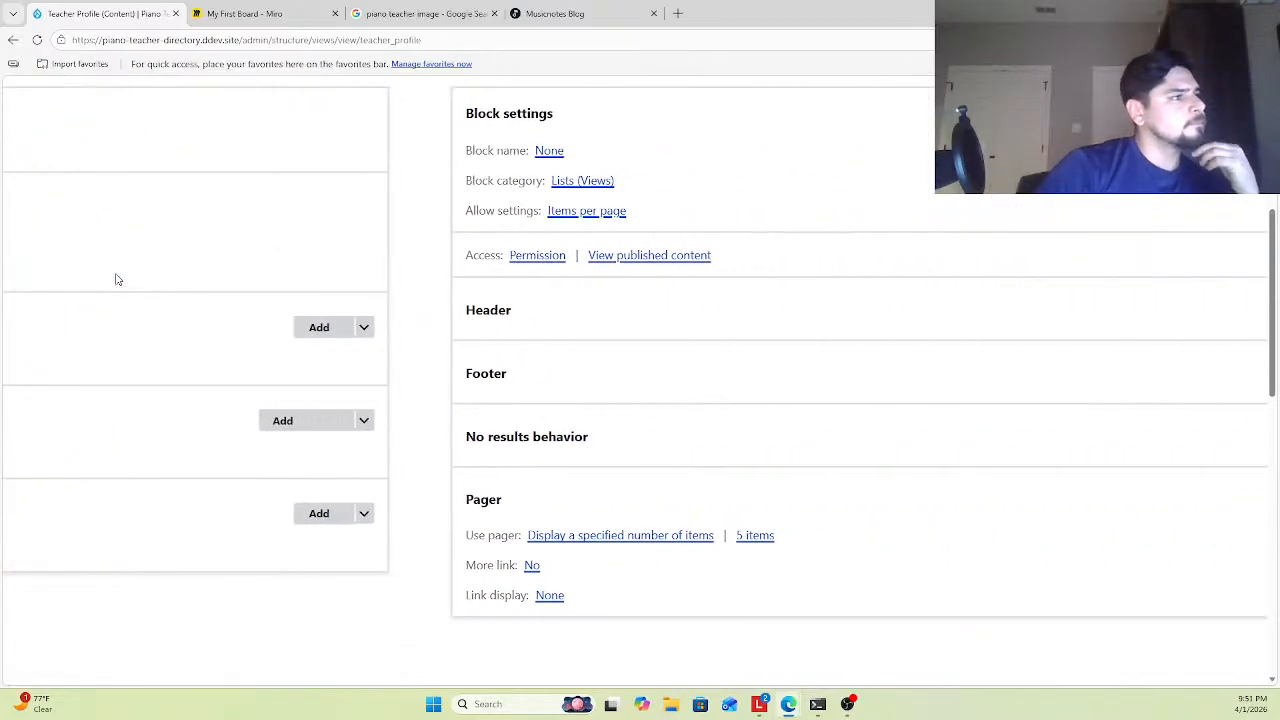
left_click(592, 181)
scroll(490, 263, "down", 3)
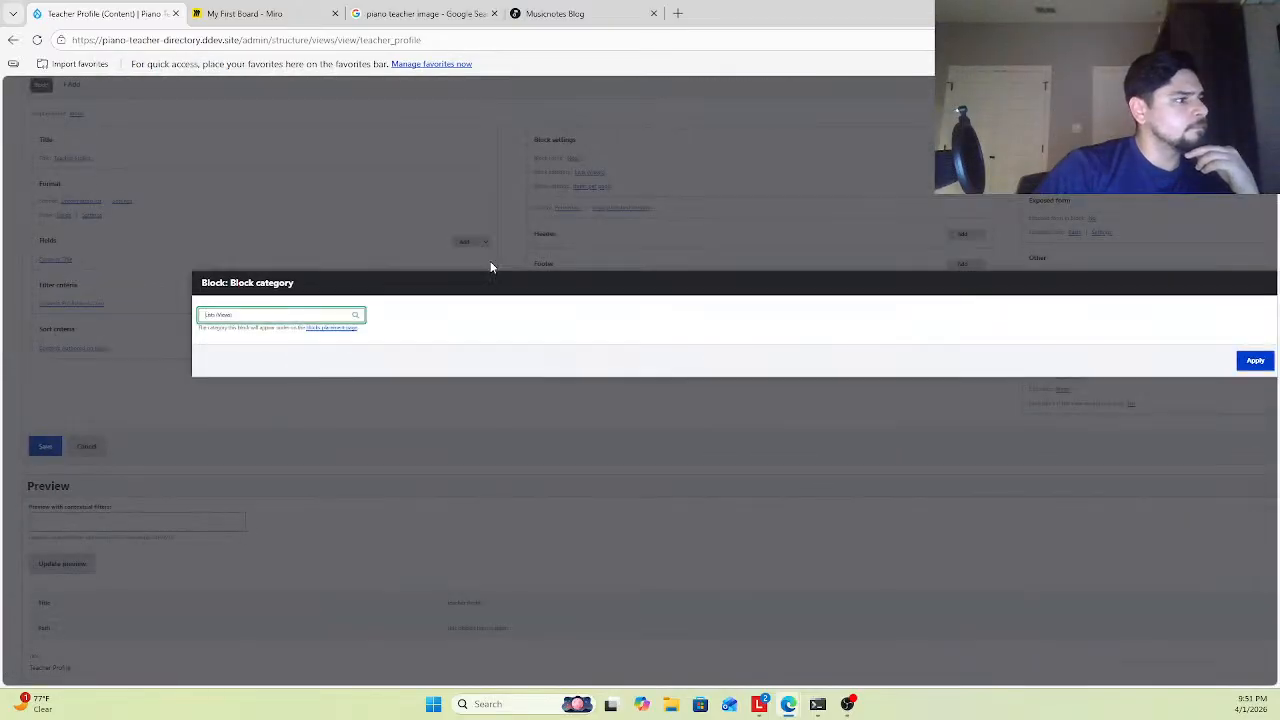
scroll(884, 258, "right", 2)
left_click(1072, 285)
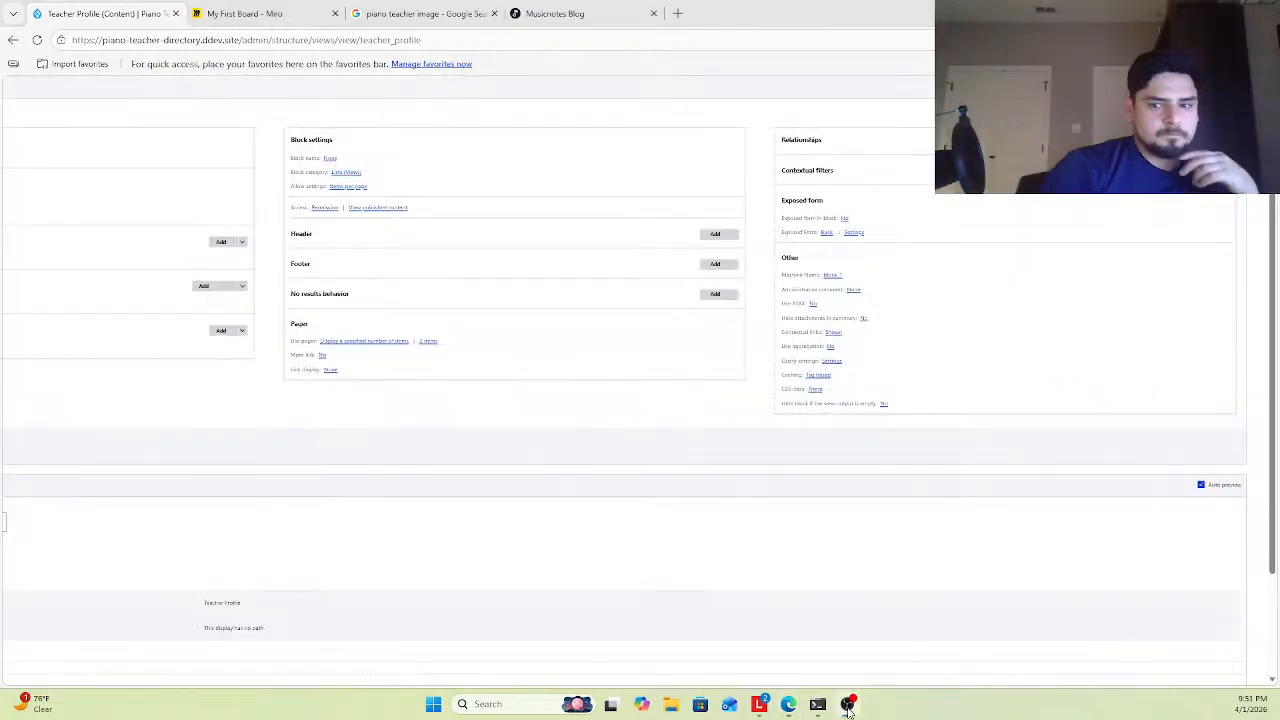
left_click(848, 707)
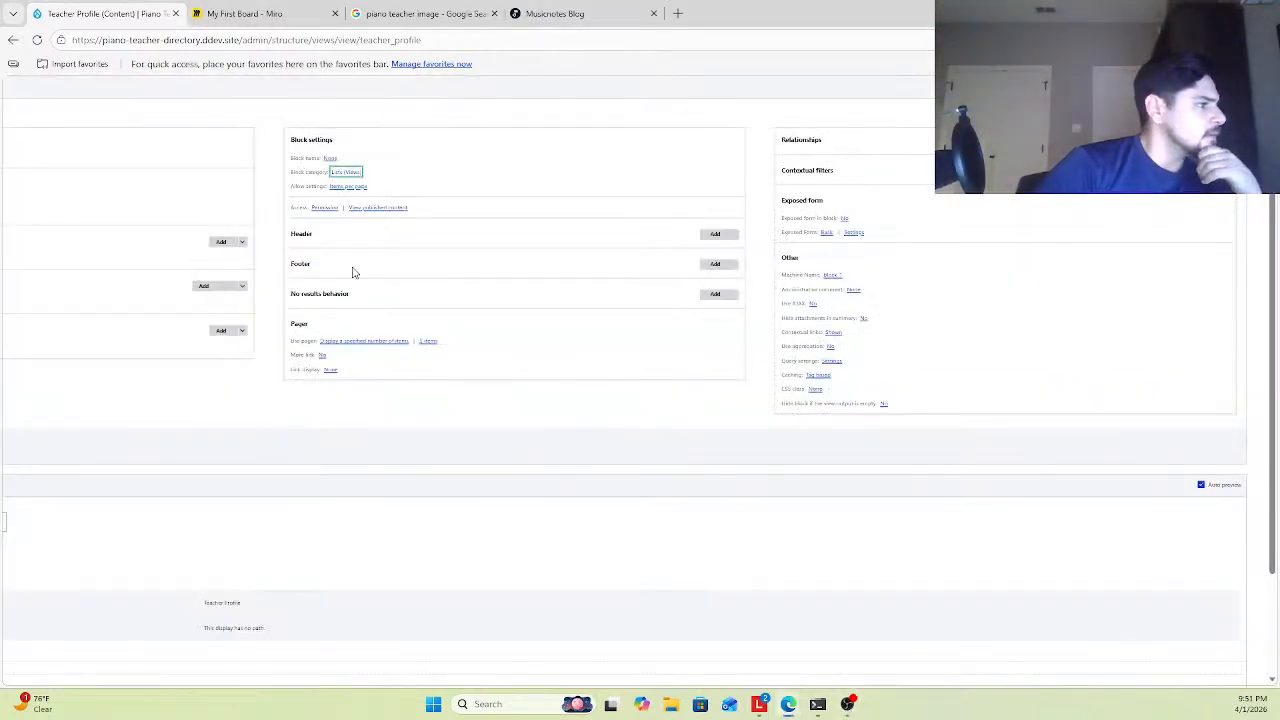
scroll(572, 294, "down", 3)
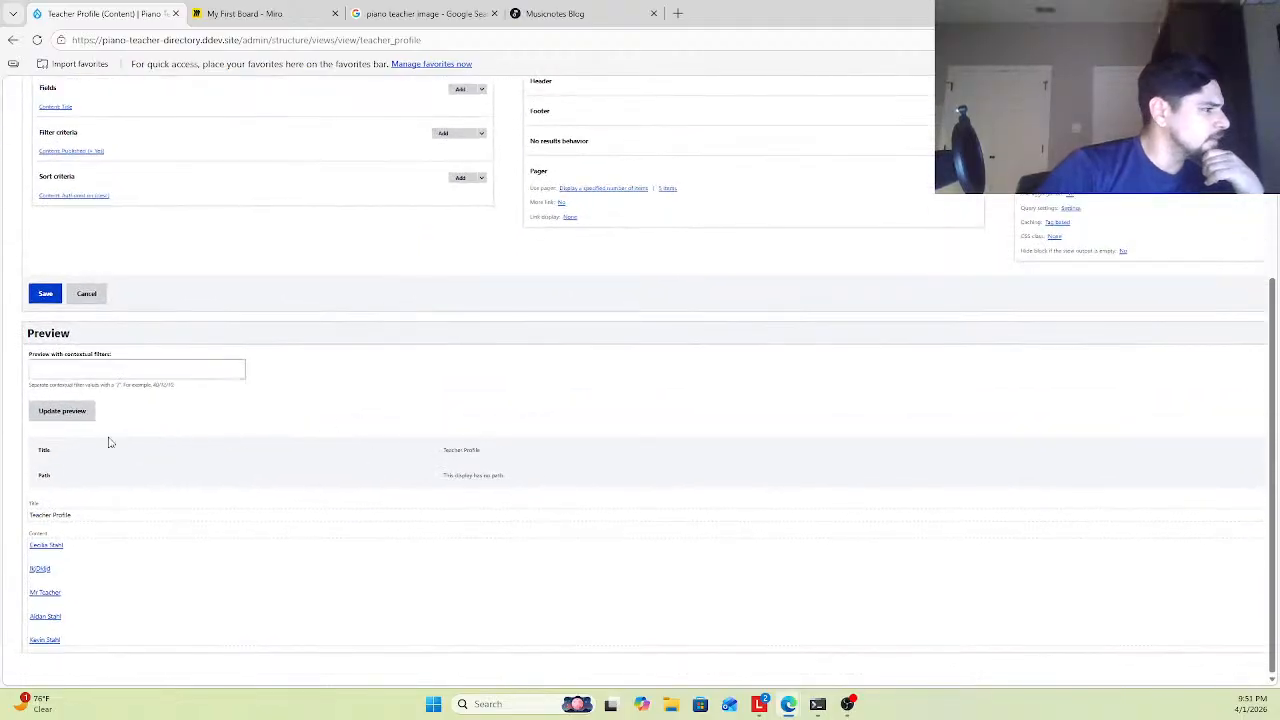
scroll(160, 400, "up", 3)
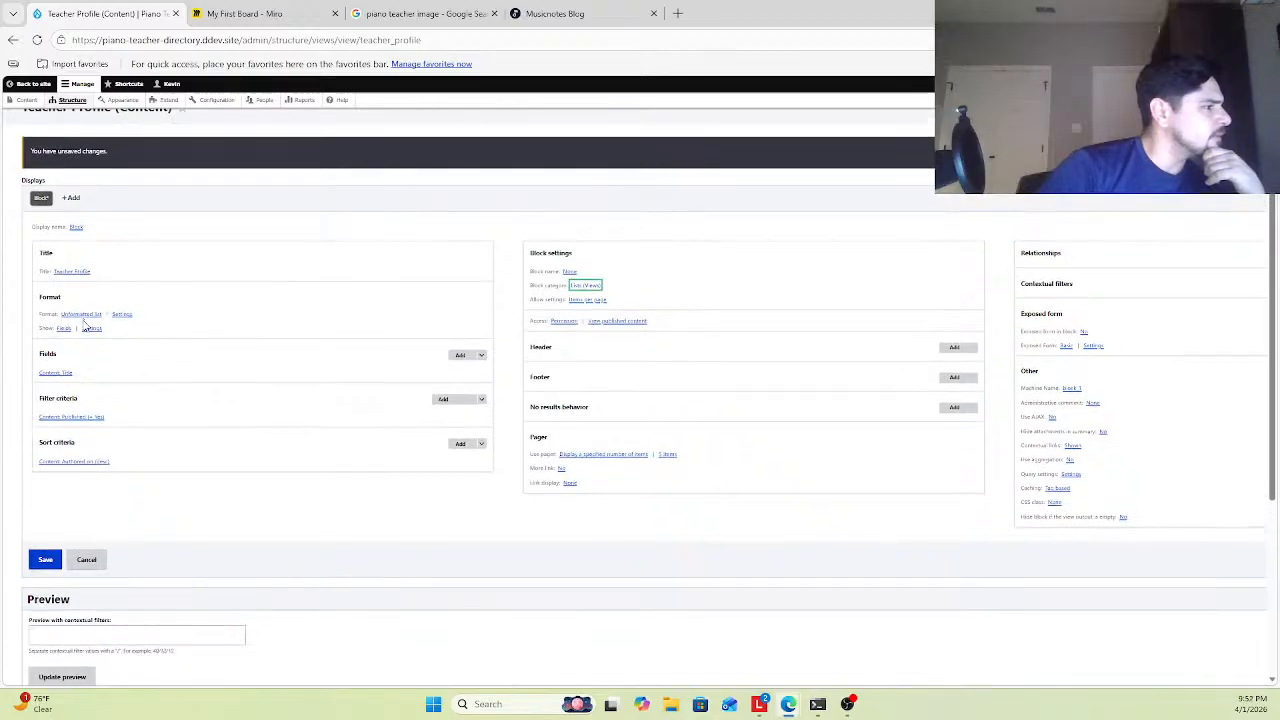
scroll(80, 328, "up", 1)
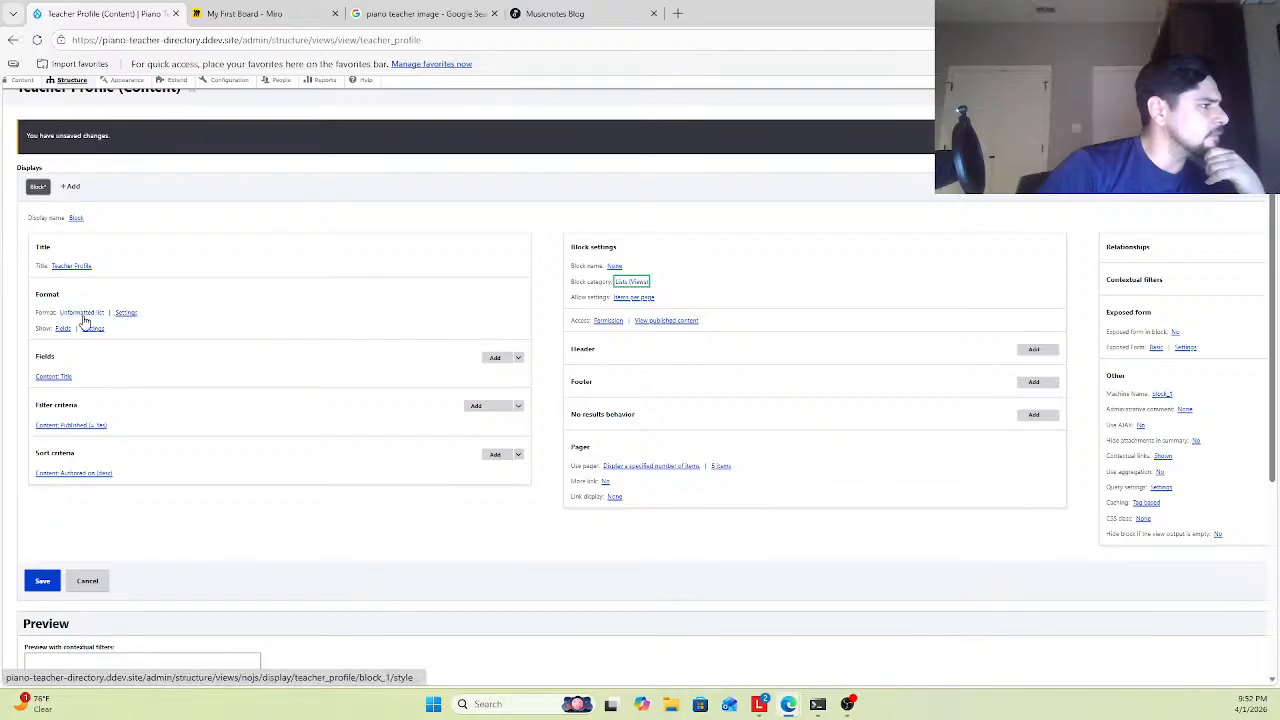
left_click(131, 314)
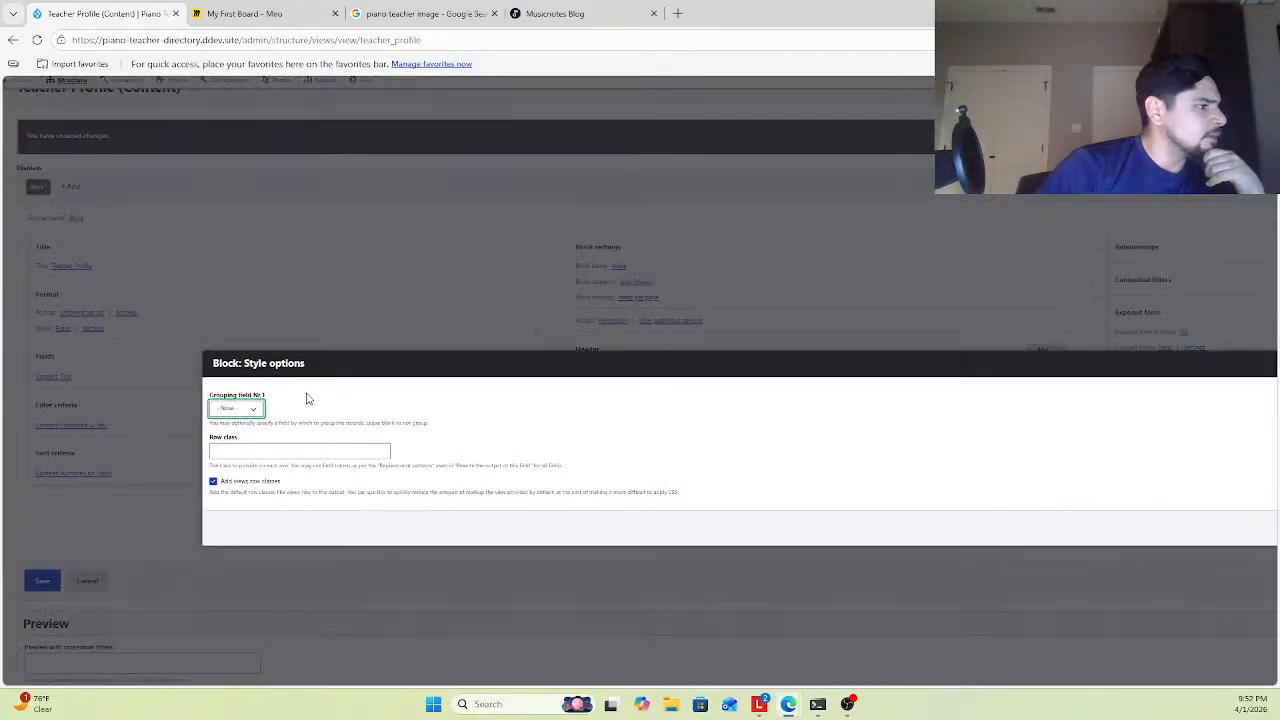
scroll(268, 418, "right", 5)
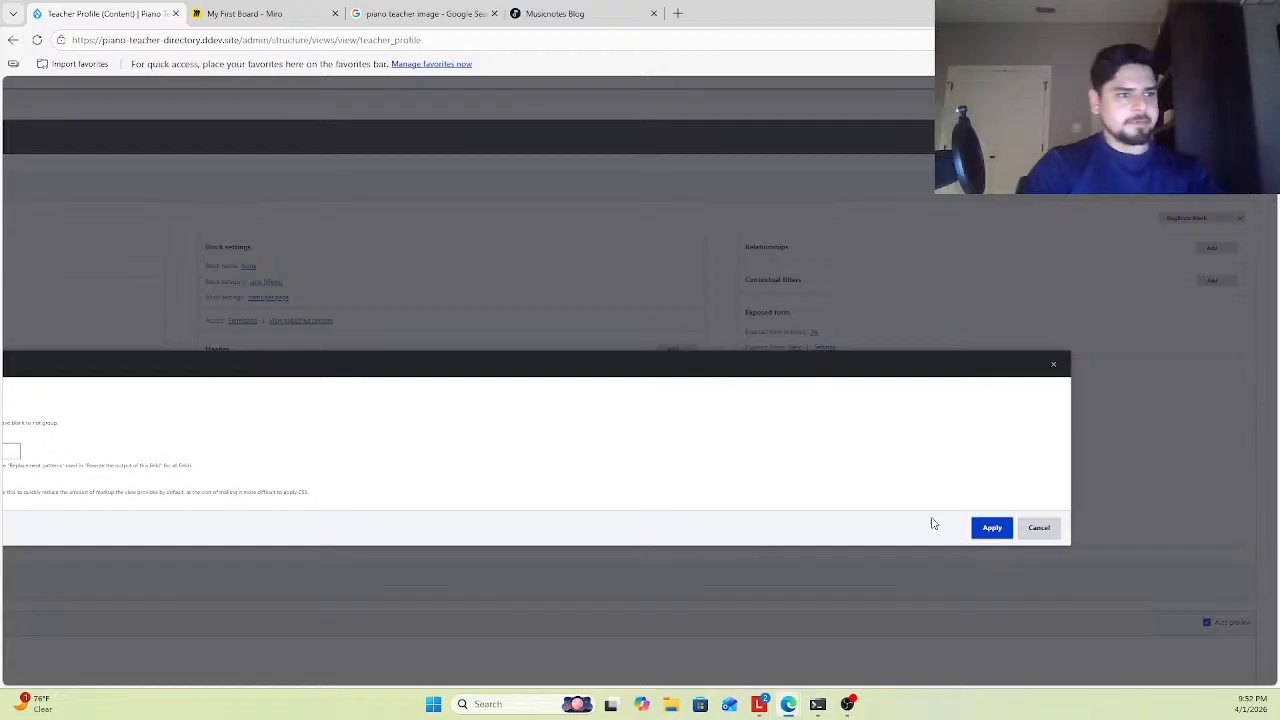
left_click(1038, 528)
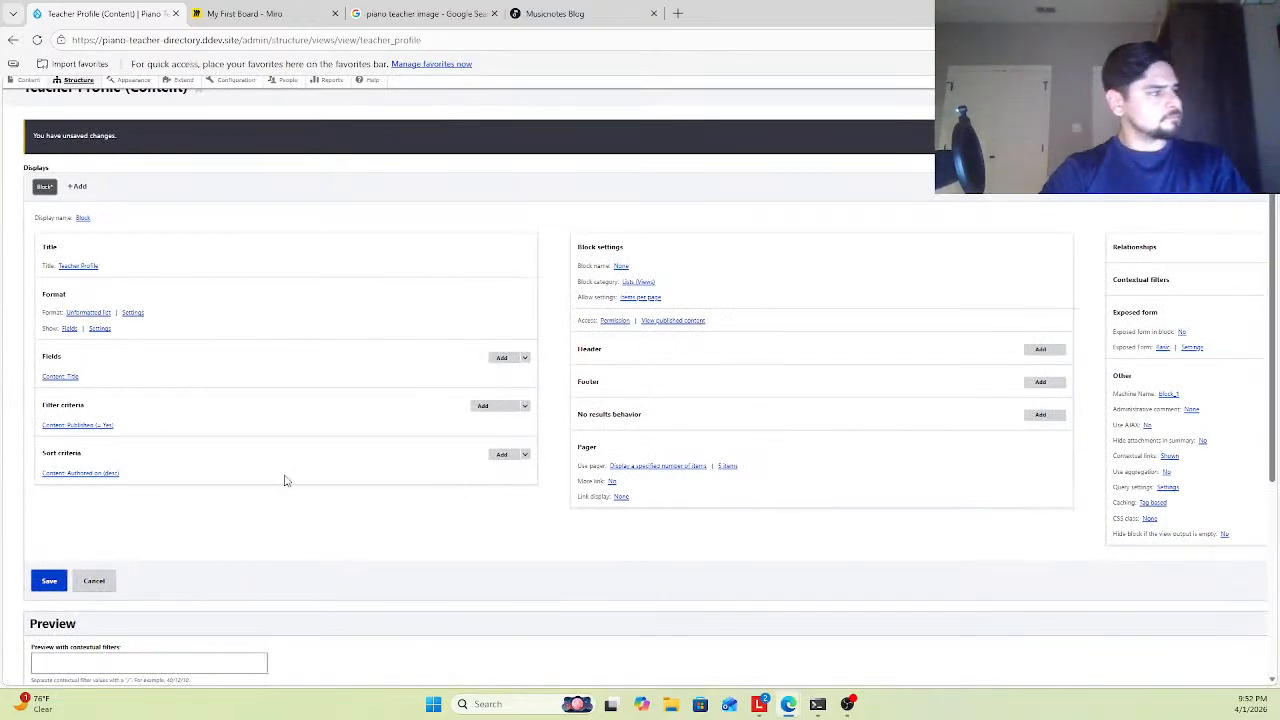
left_click_drag(421, 520, 40, 243)
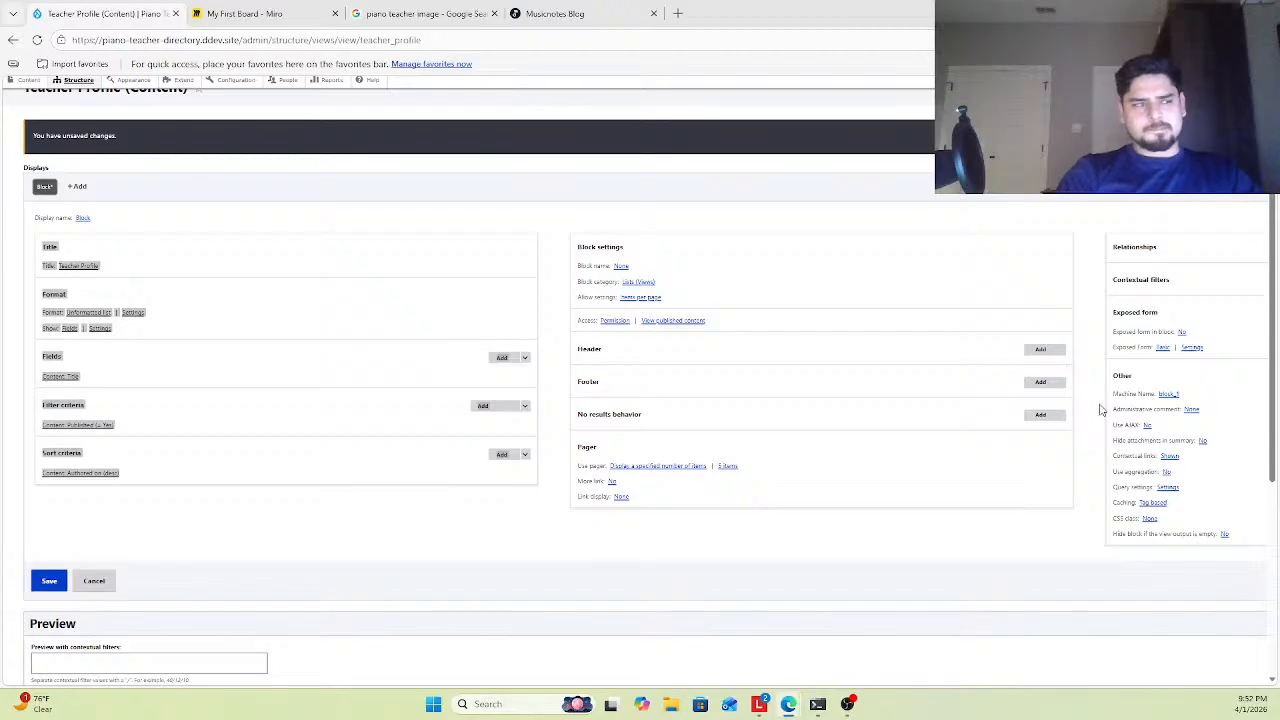
scroll(204, 195, "up", 2)
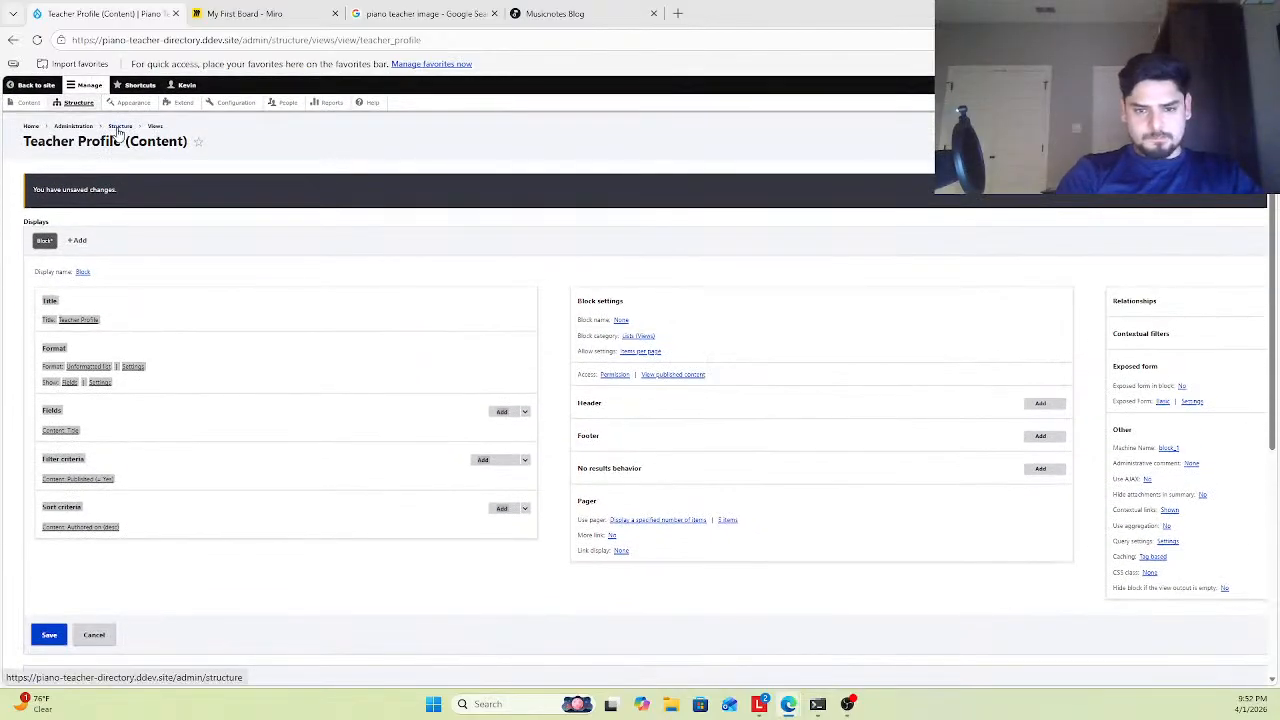
left_click(118, 133)
Open Manage display for the Teacher Profile content type
left_click(50, 248)
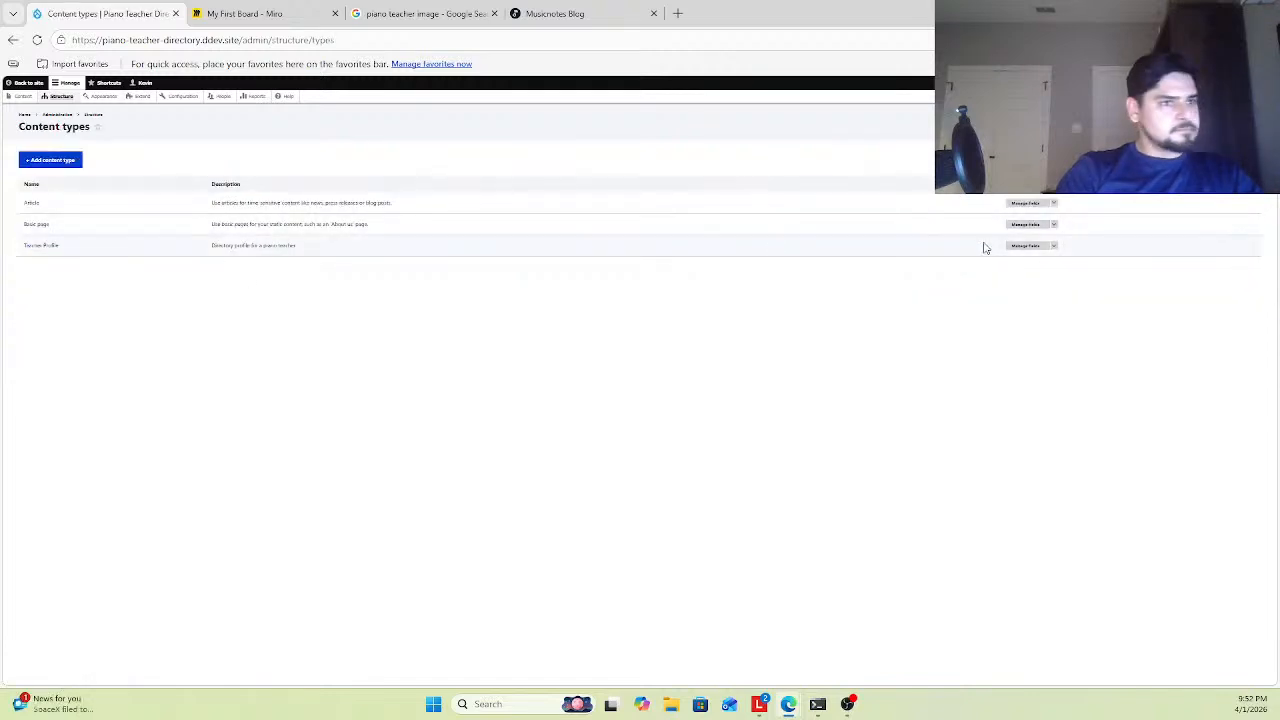
left_click(1056, 247)
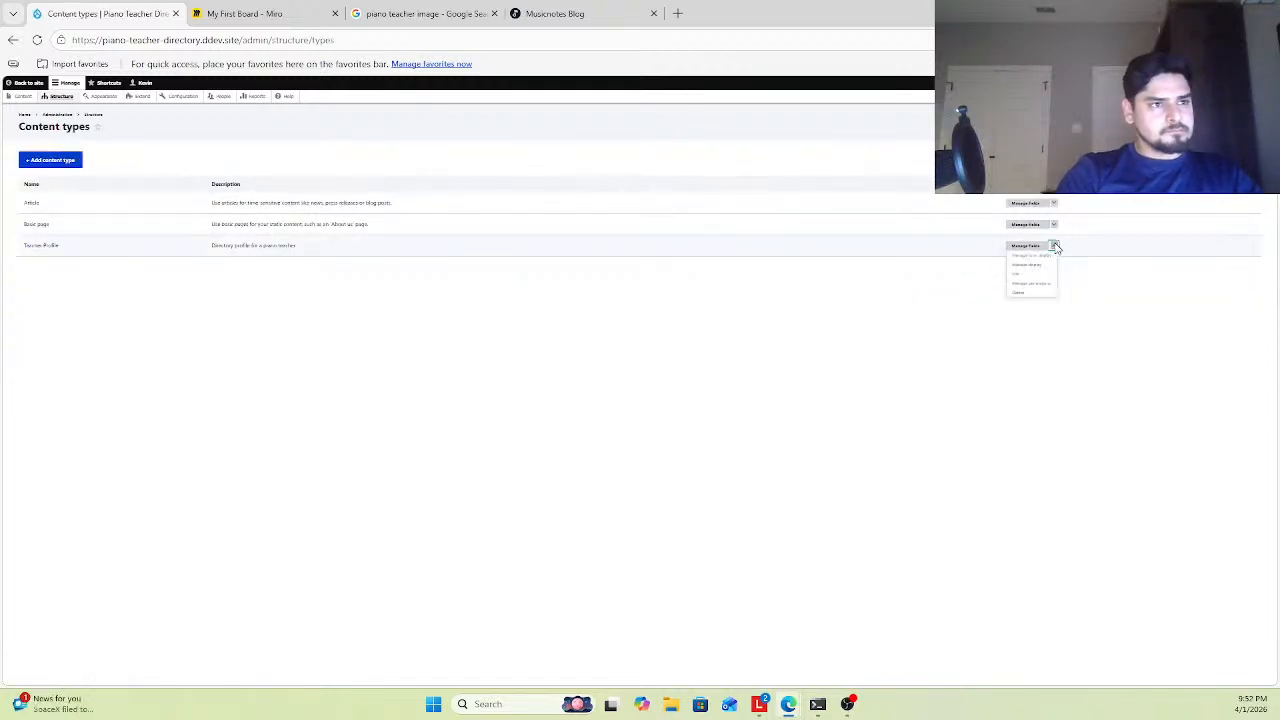
scroll(1040, 264, "up", 3)
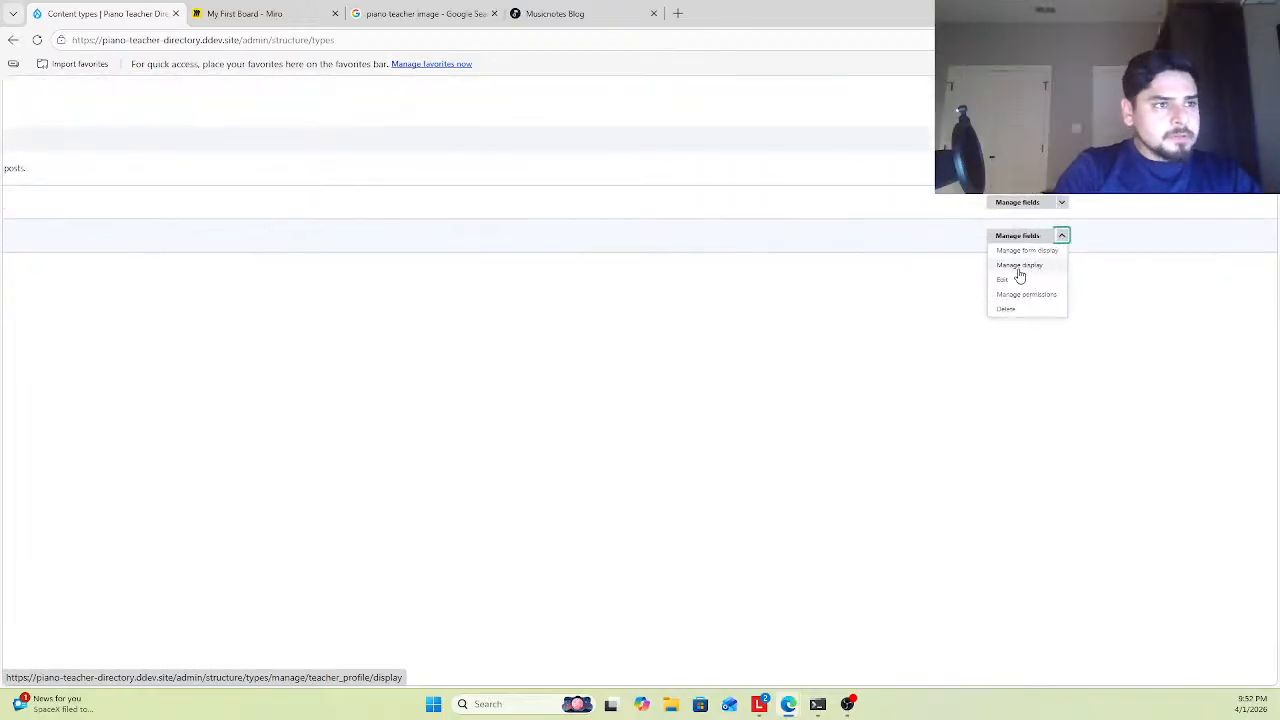
left_click(1040, 266)
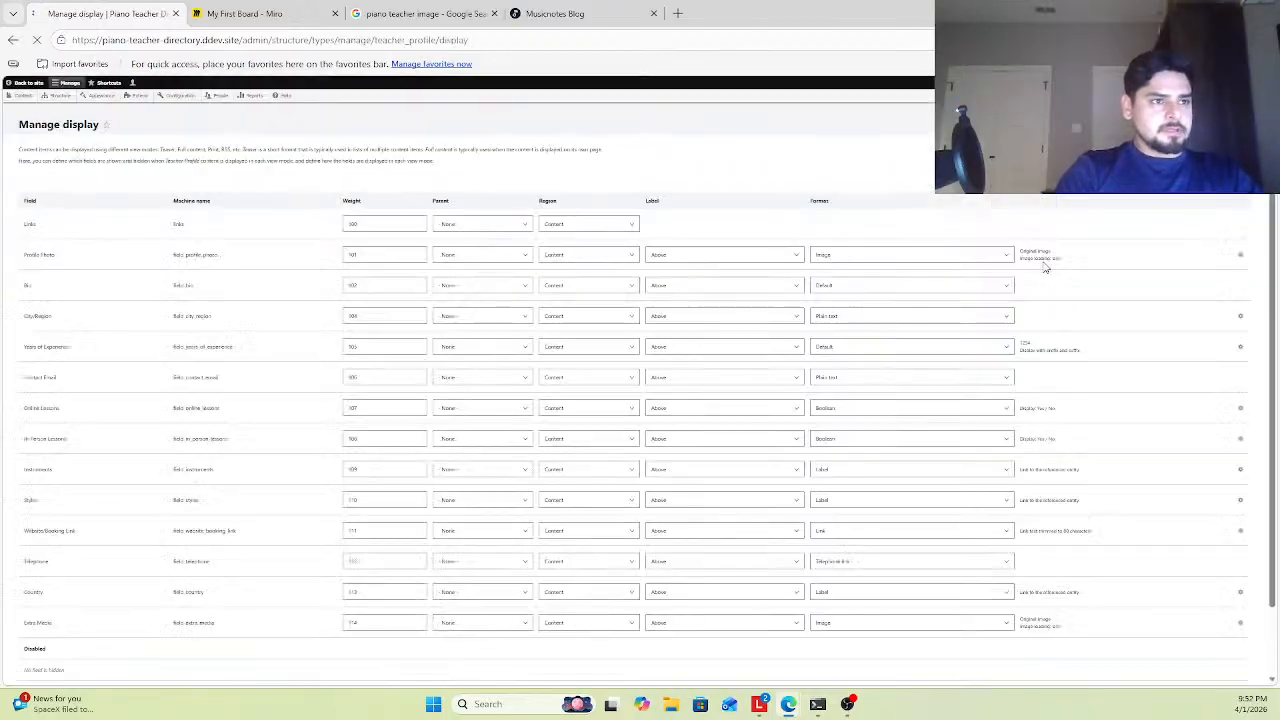
left_click(457, 286)
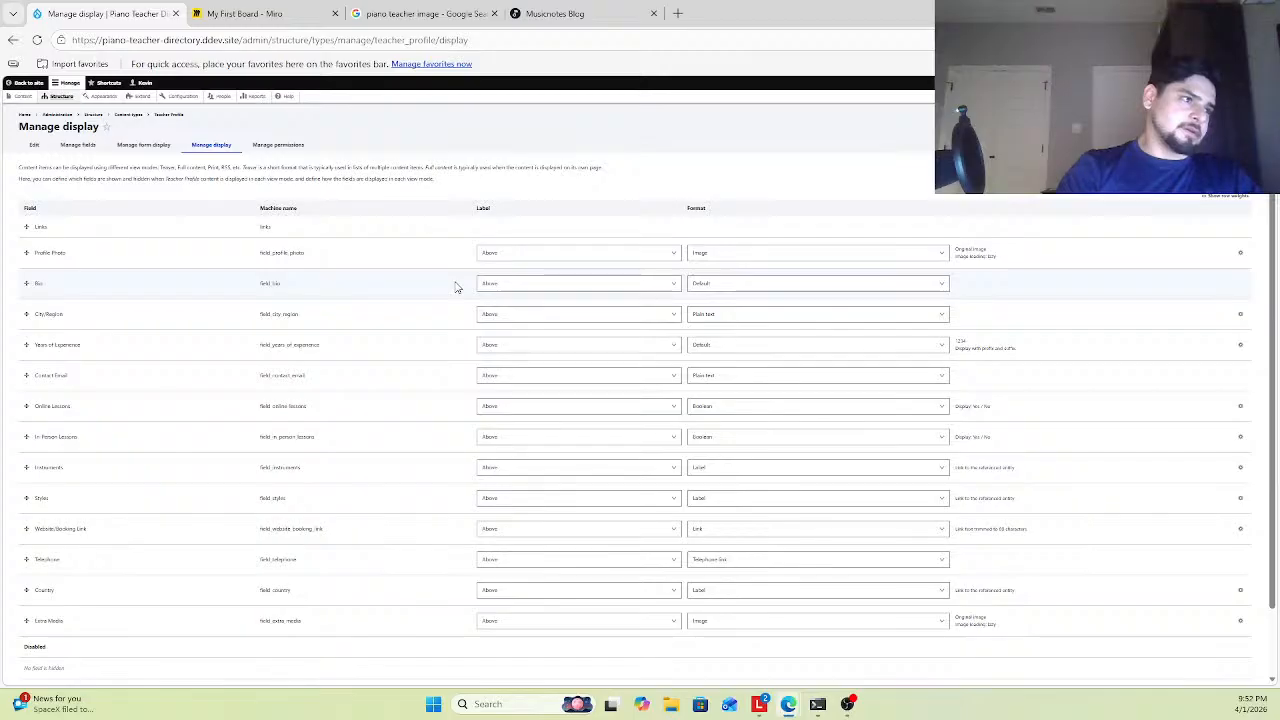
scroll(457, 286, "down", 2)
scroll(457, 286, "up", 2)
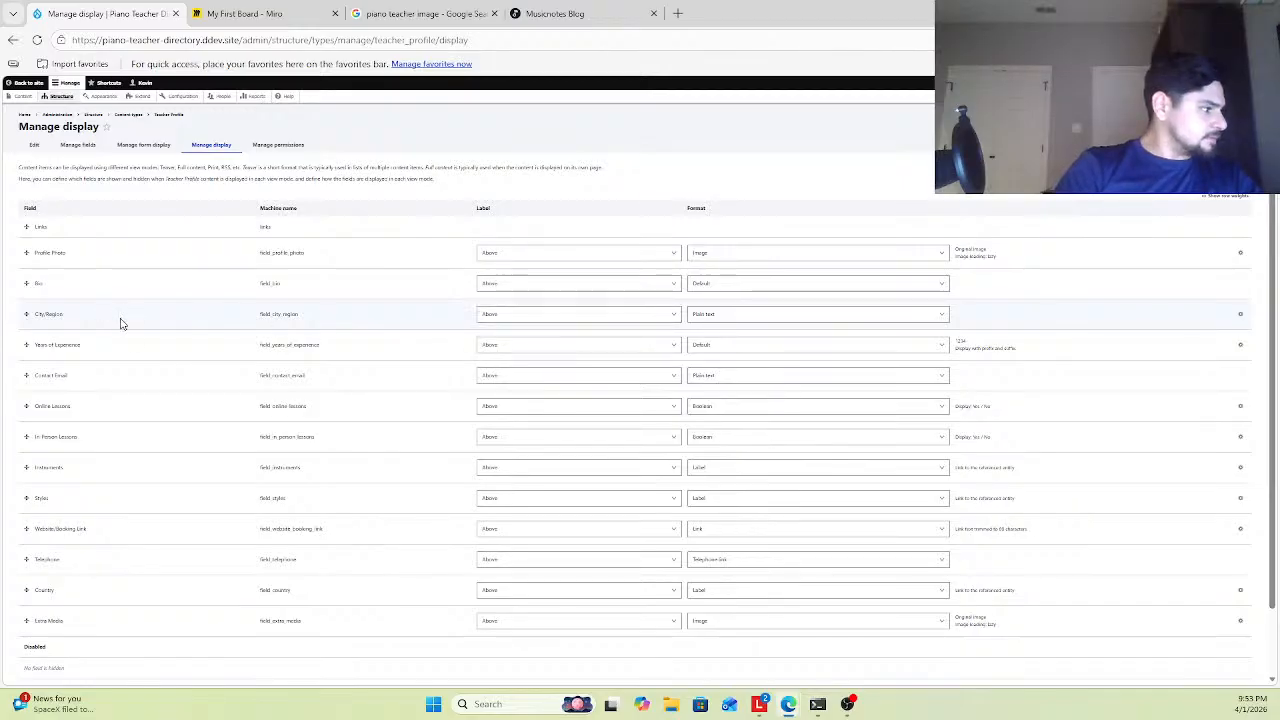
scroll(120, 327, "down", 2)
scroll(34, 417, "up", 5, "ctrl")
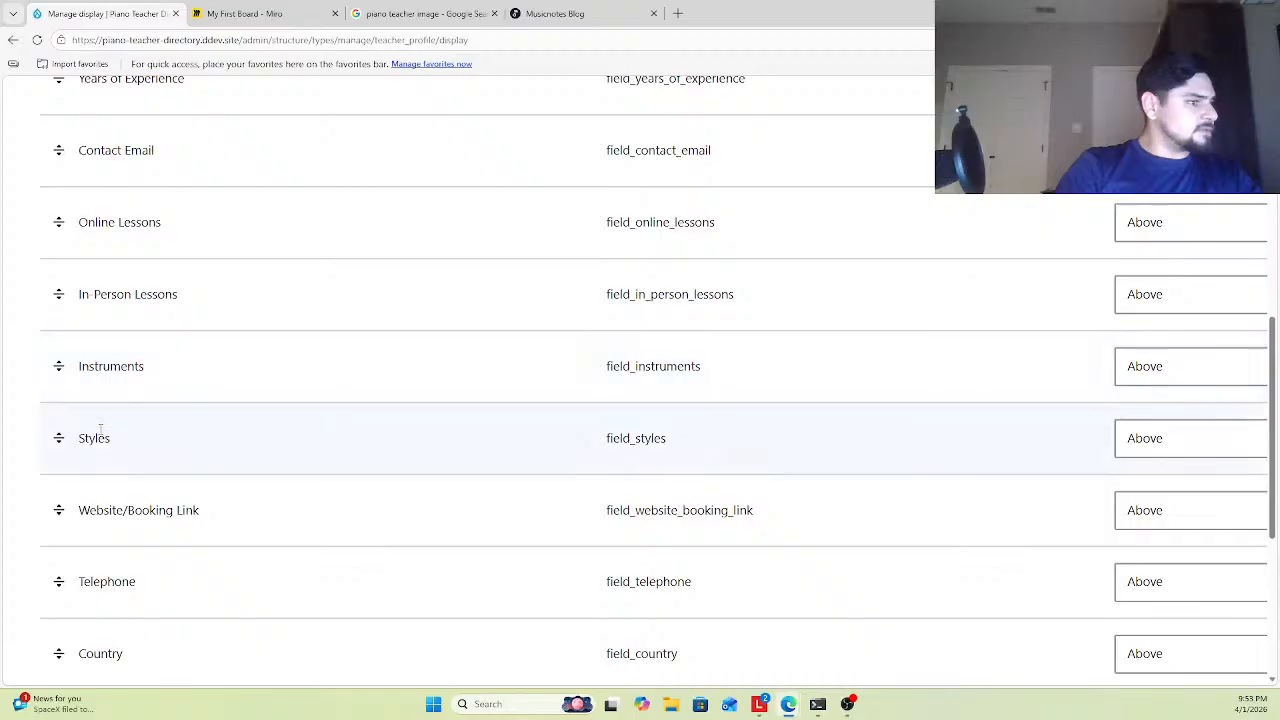
scroll(100, 428, "right", 10)
scroll(211, 458, "right", 10)
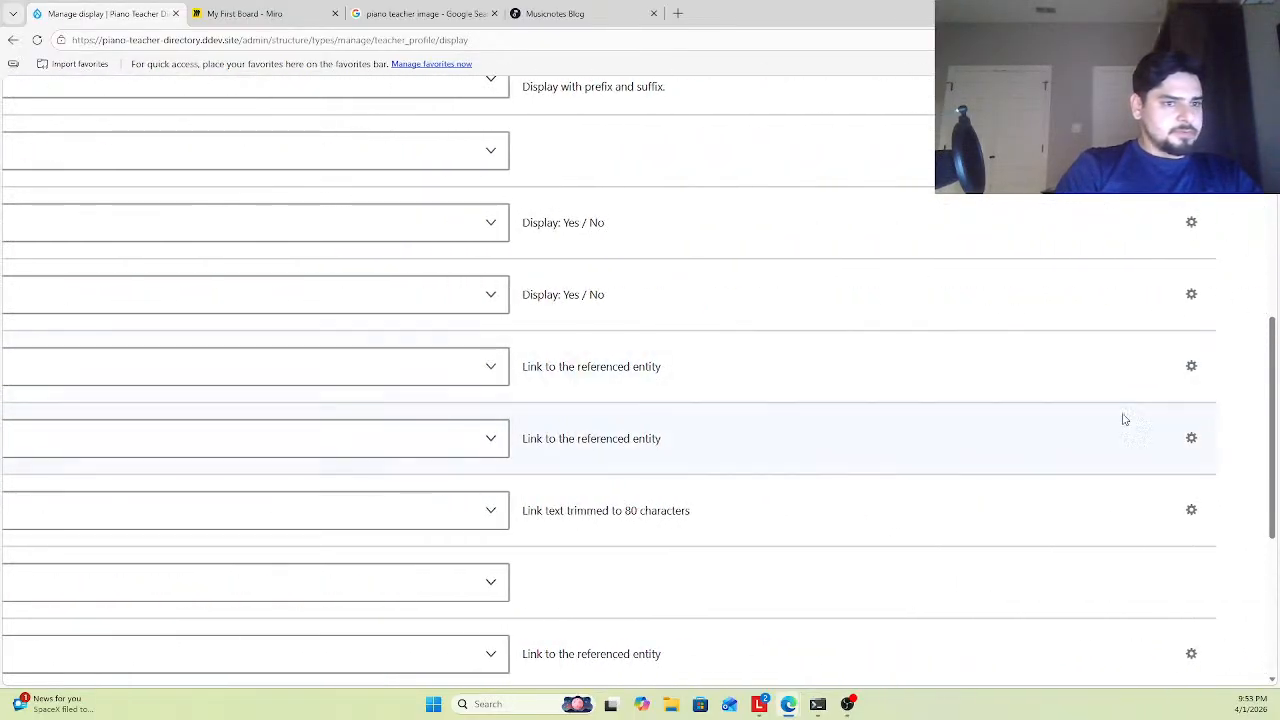
Stop the Styles, Instruments and Country labels from linking to their entities
left_click(1191, 439)
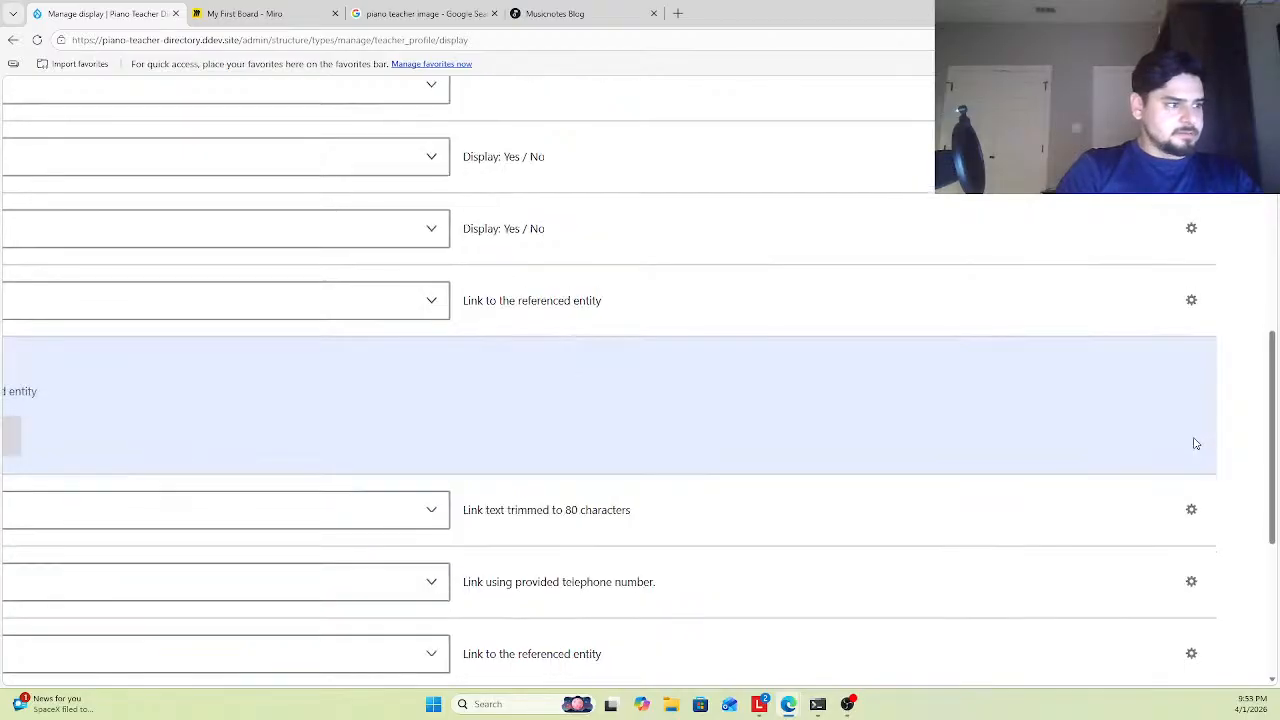
left_click(498, 391)
left_click(550, 435)
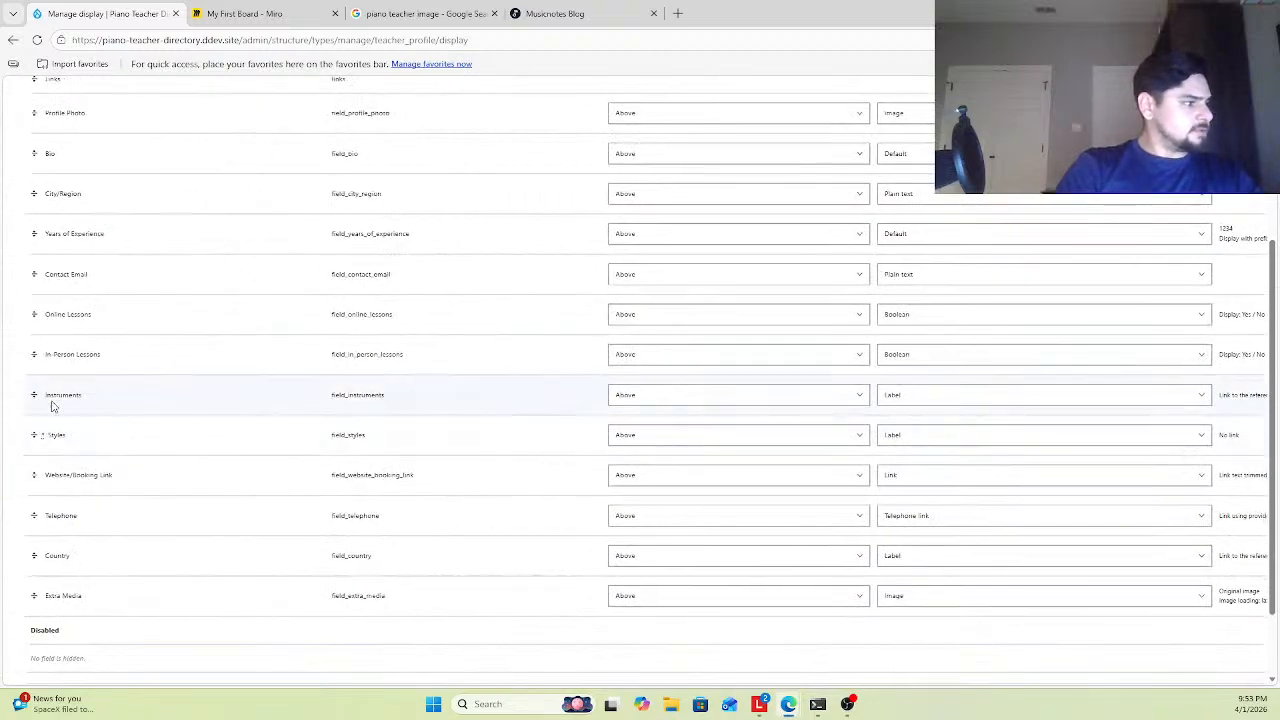
scroll(149, 423, "right", 4)
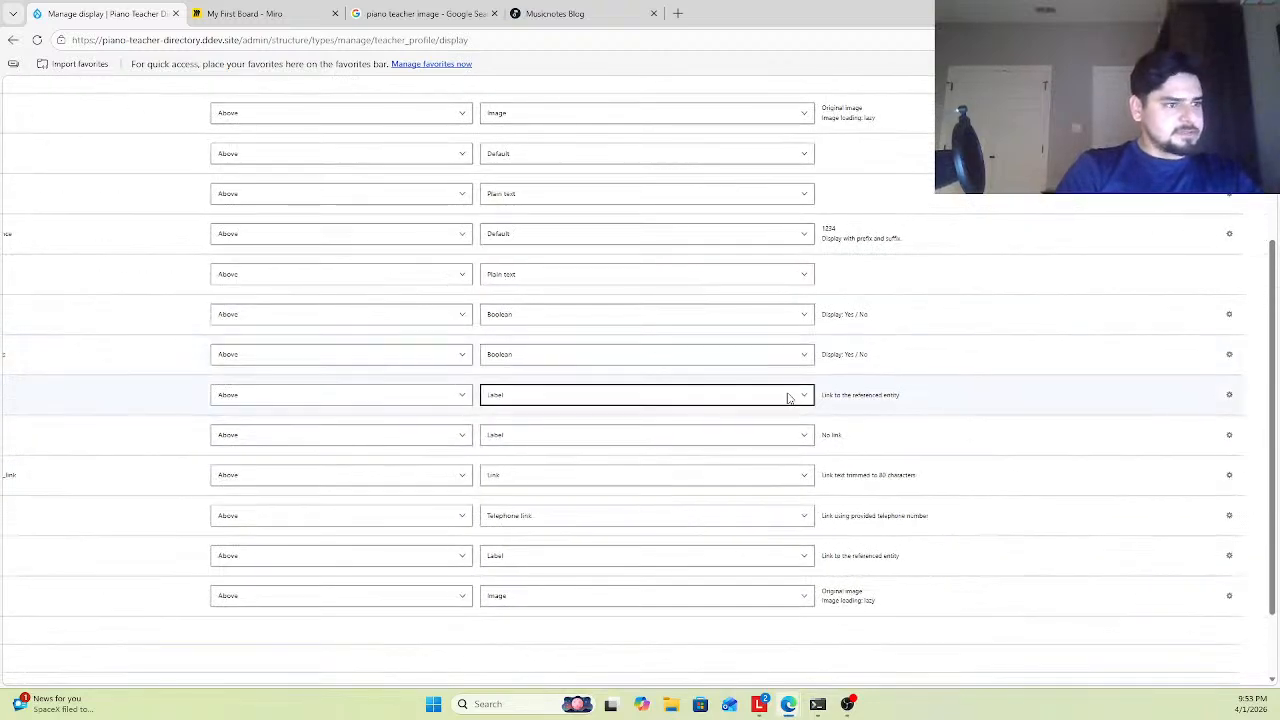
left_click(1229, 395)
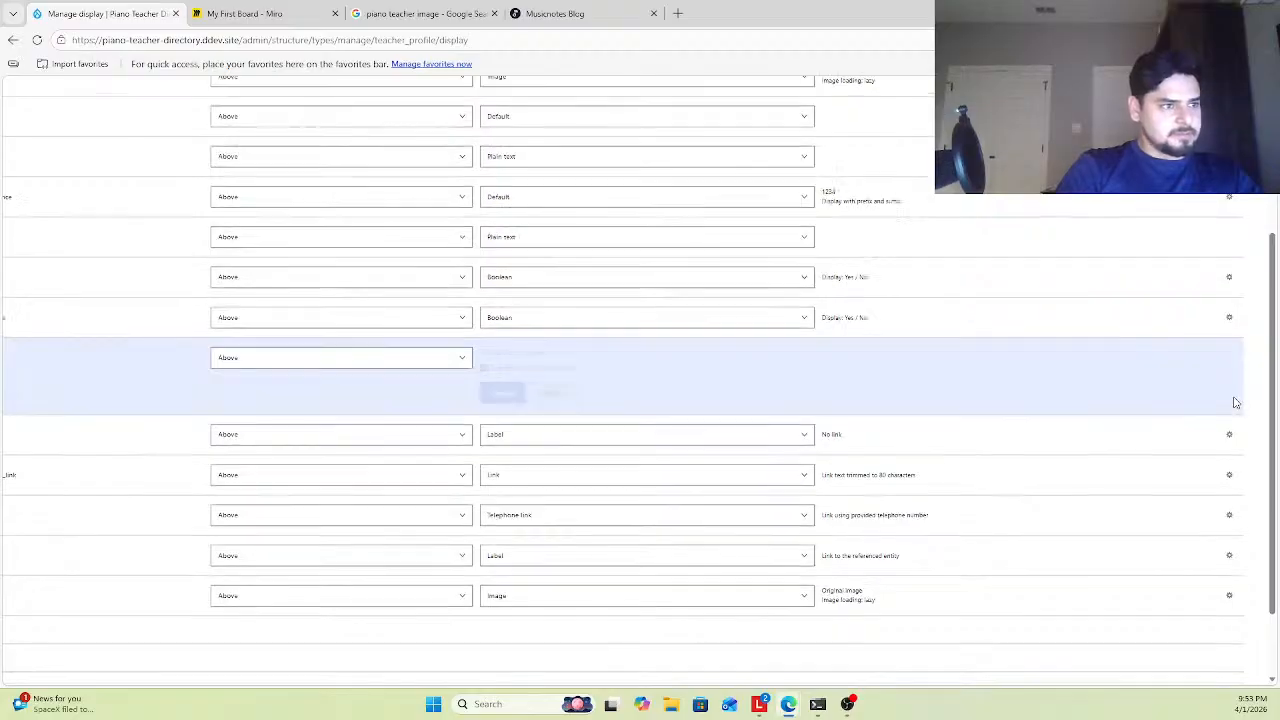
left_click(502, 392)
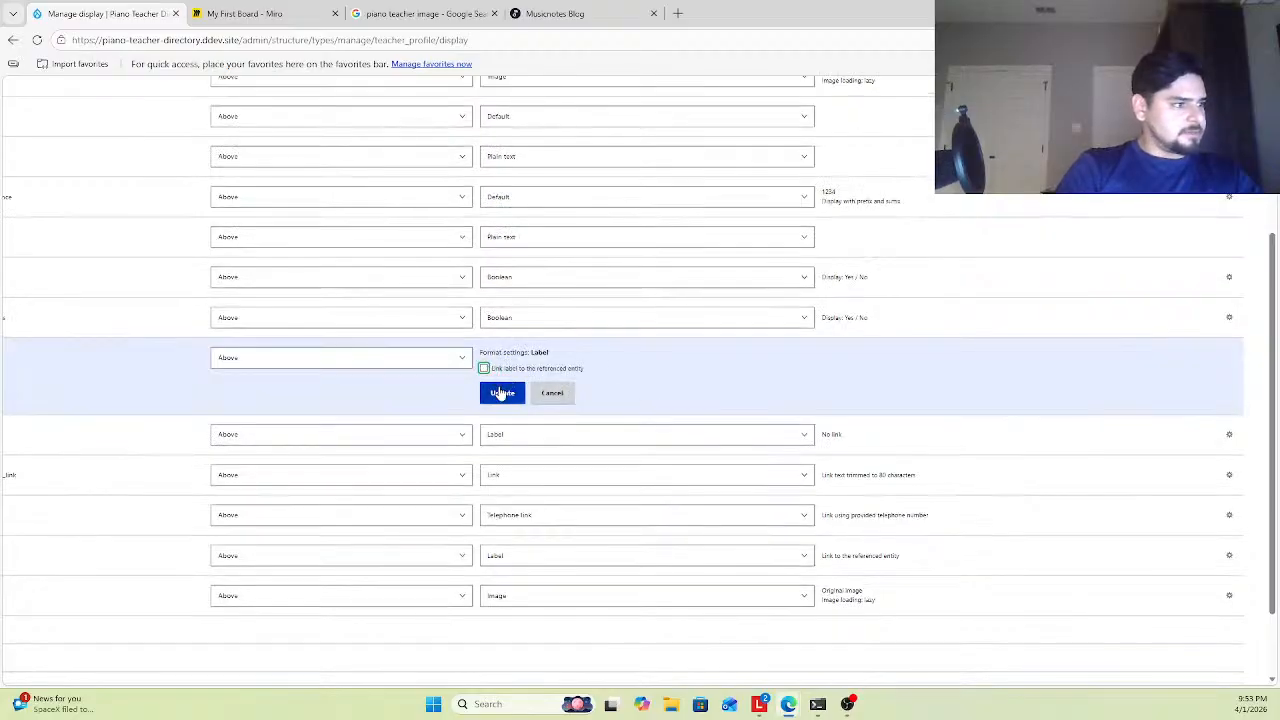
scroll(314, 409, "left", 4)
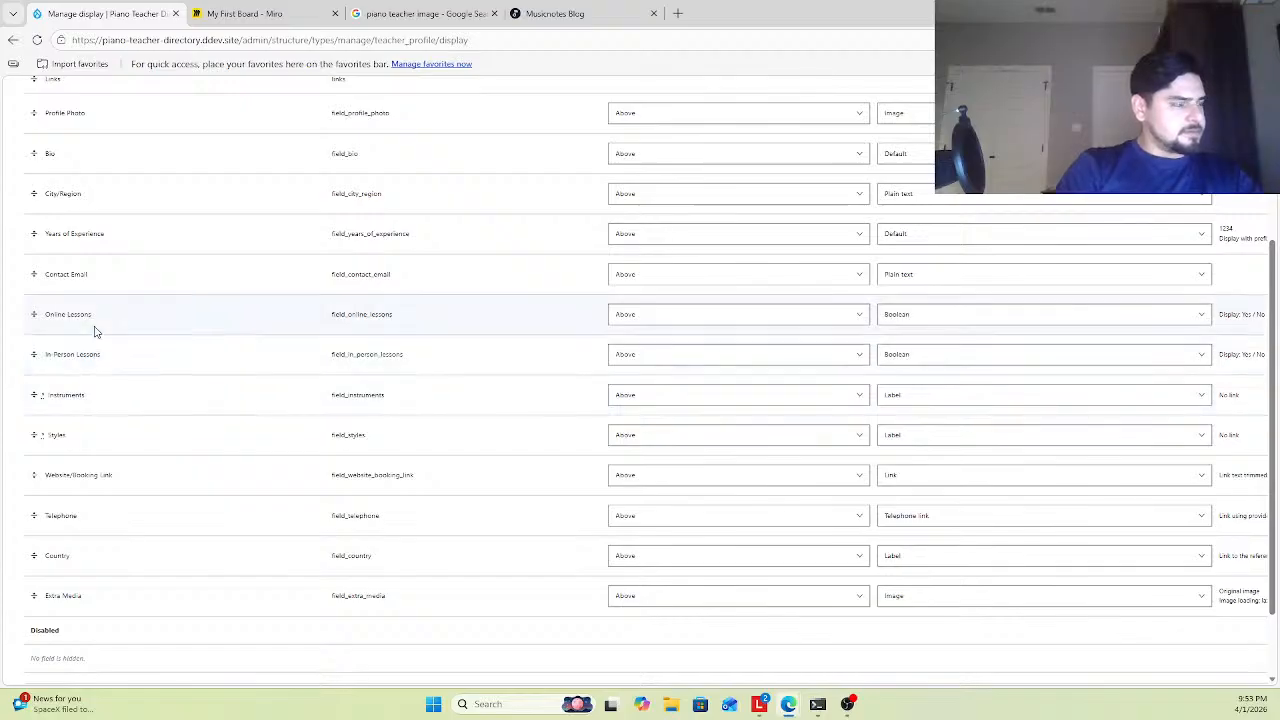
scroll(100, 171, "up", 1)
scroll(100, 174, "down", 1)
scroll(106, 334, "down", 1)
scroll(641, 440, "right", 4)
scroll(641, 440, "left", 1)
left_click(1228, 462)
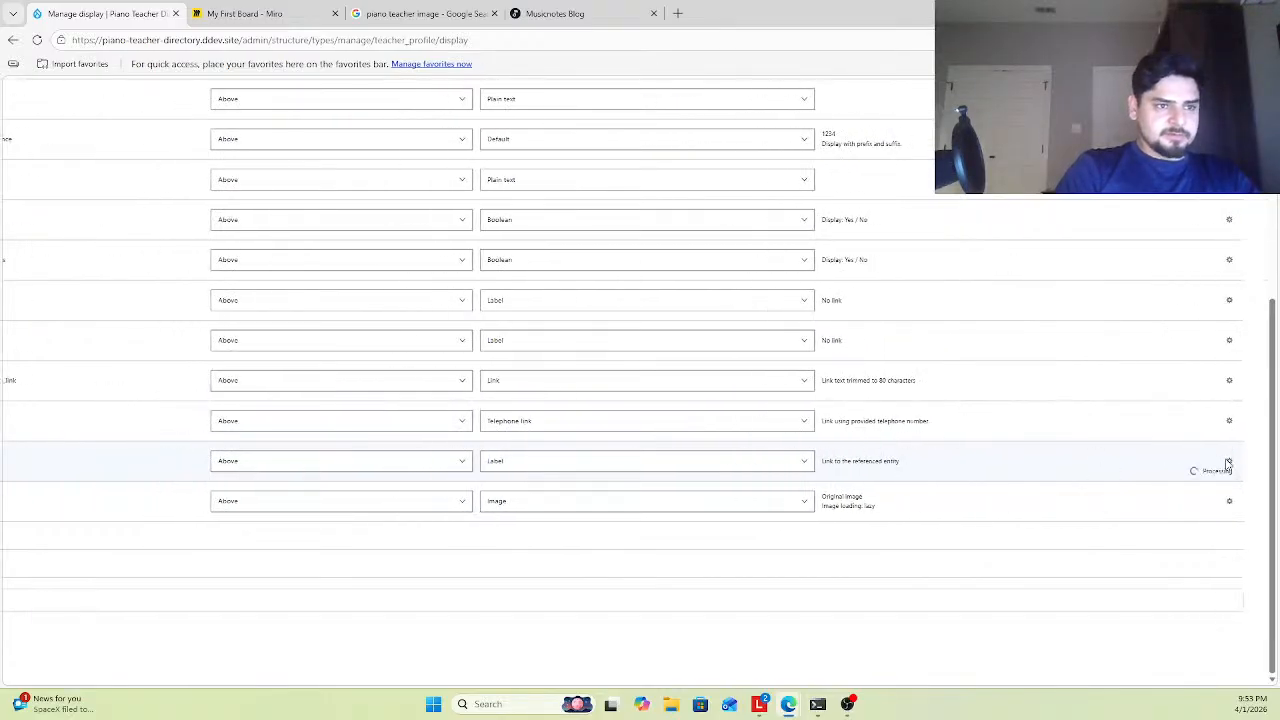
left_click(494, 438)
left_click(502, 458)
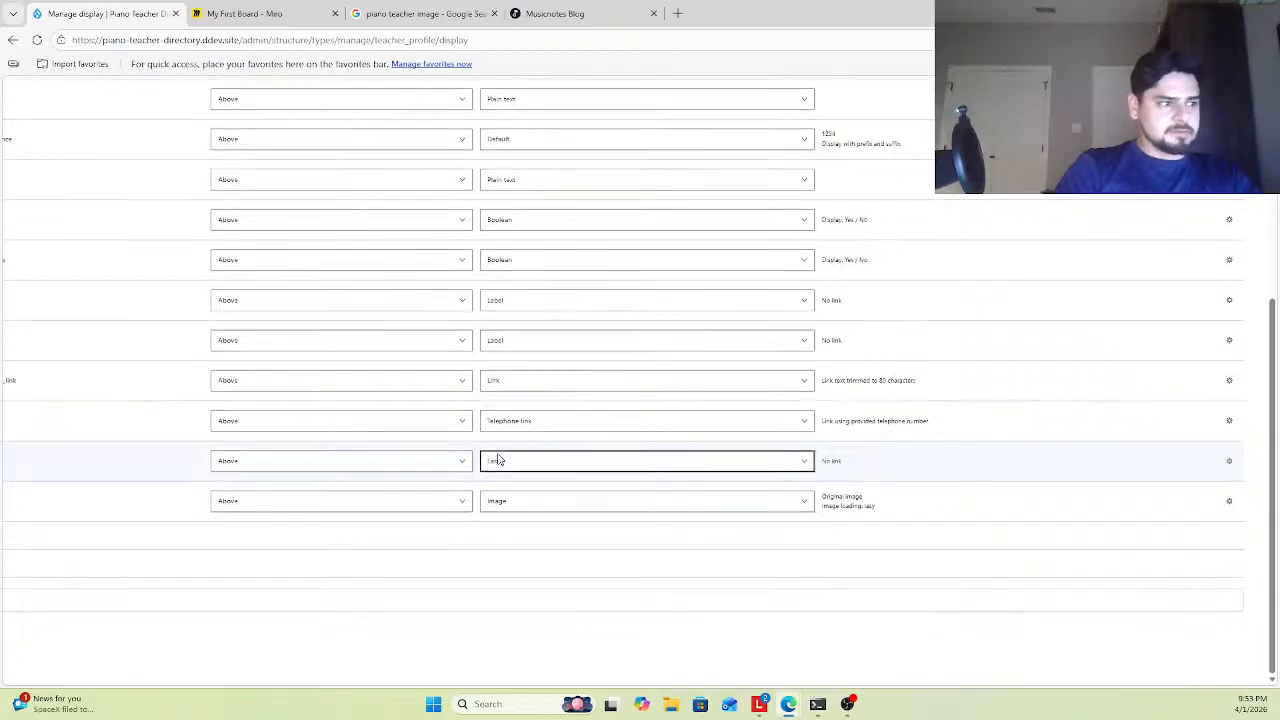
Set Telephone to Plain text, keep the Profile Photo label Above, and save
left_click(801, 424)
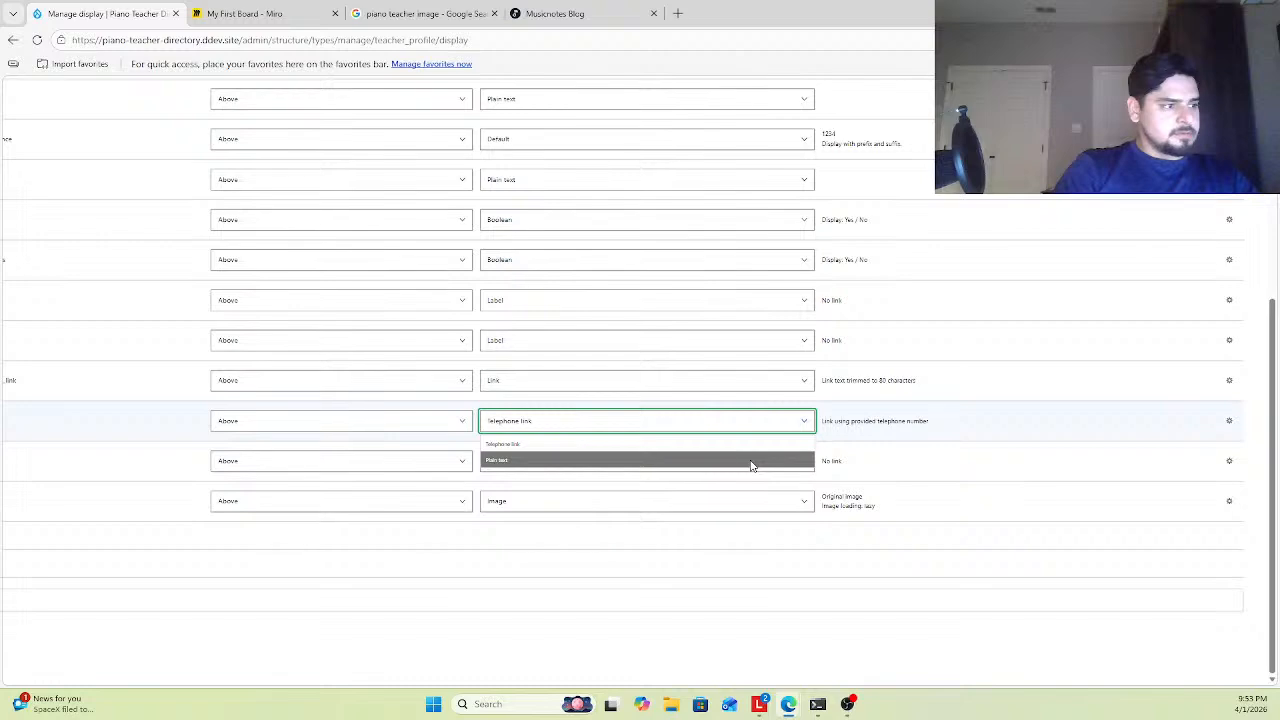
left_click(750, 461)
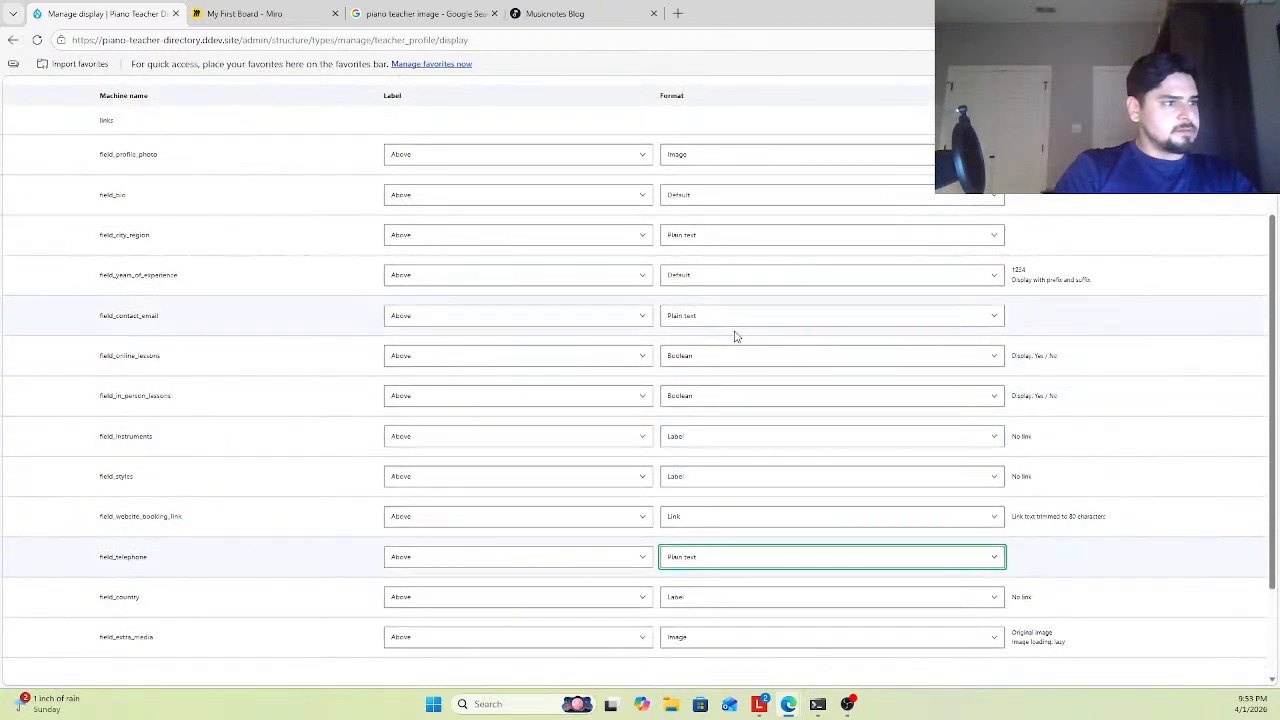
scroll(735, 337, "down", 2)
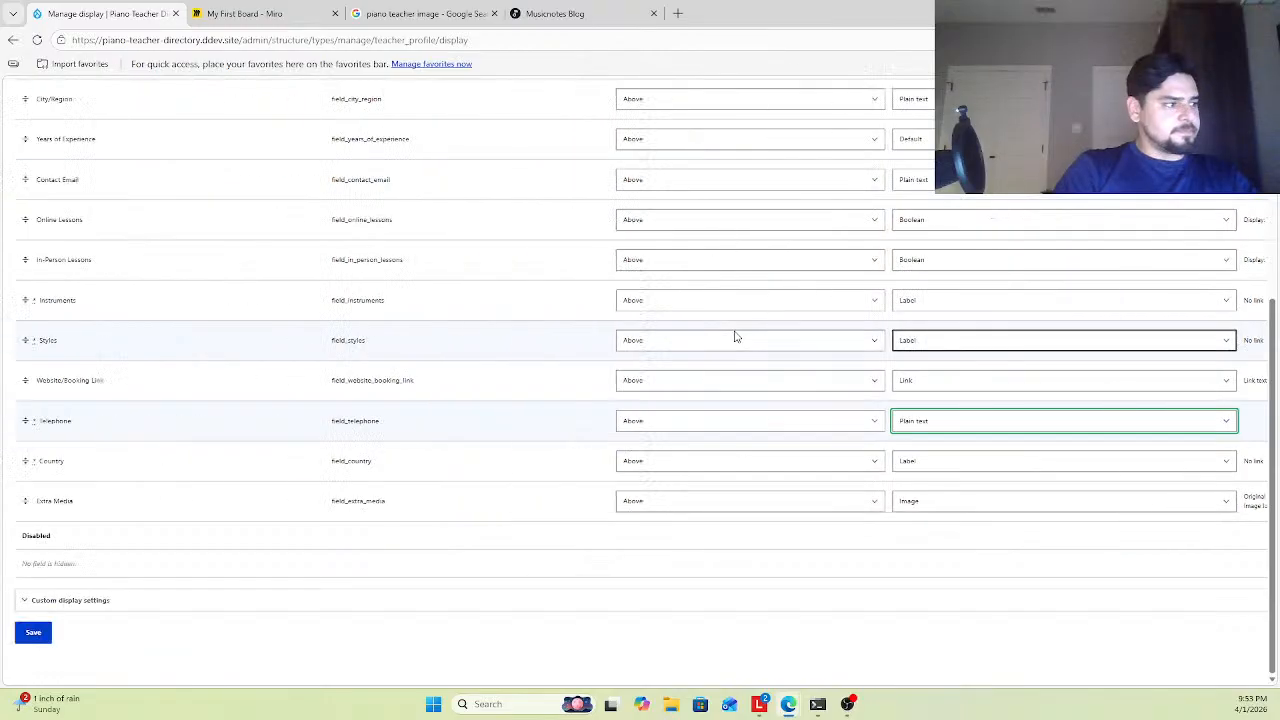
scroll(735, 337, "up", 2)
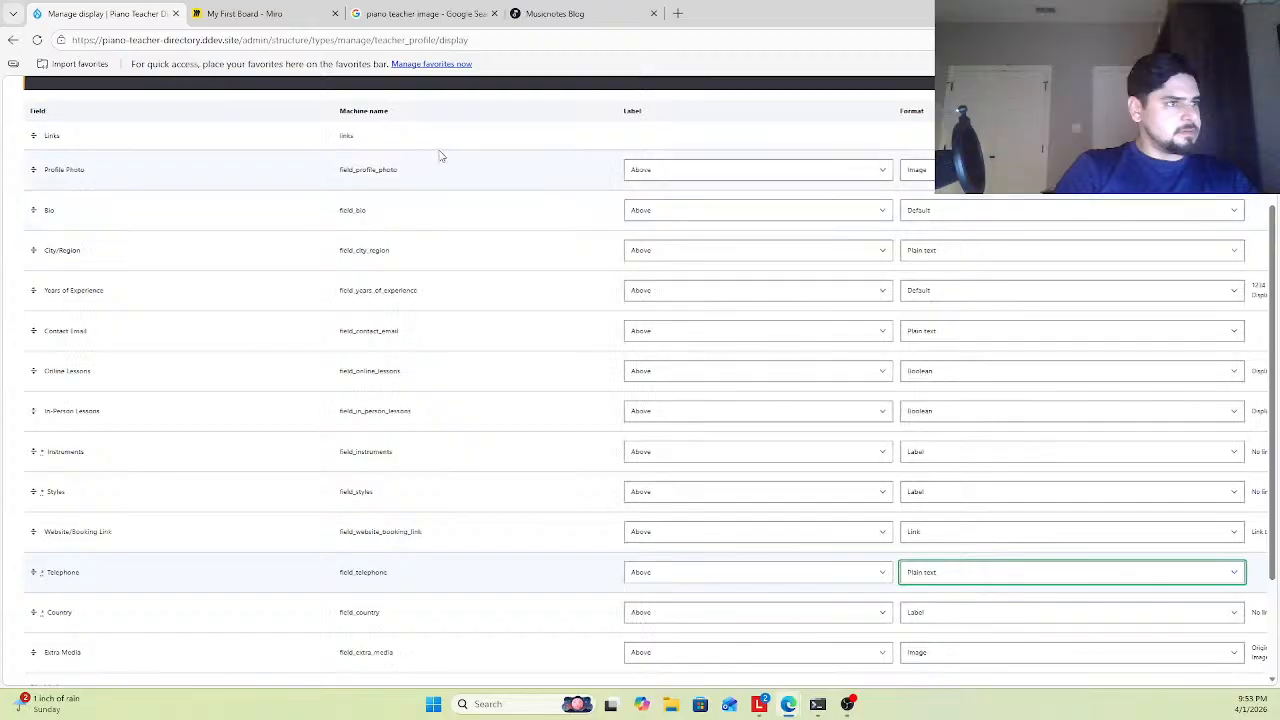
scroll(490, 135, "right", 3)
scroll(434, 129, "left", 3)
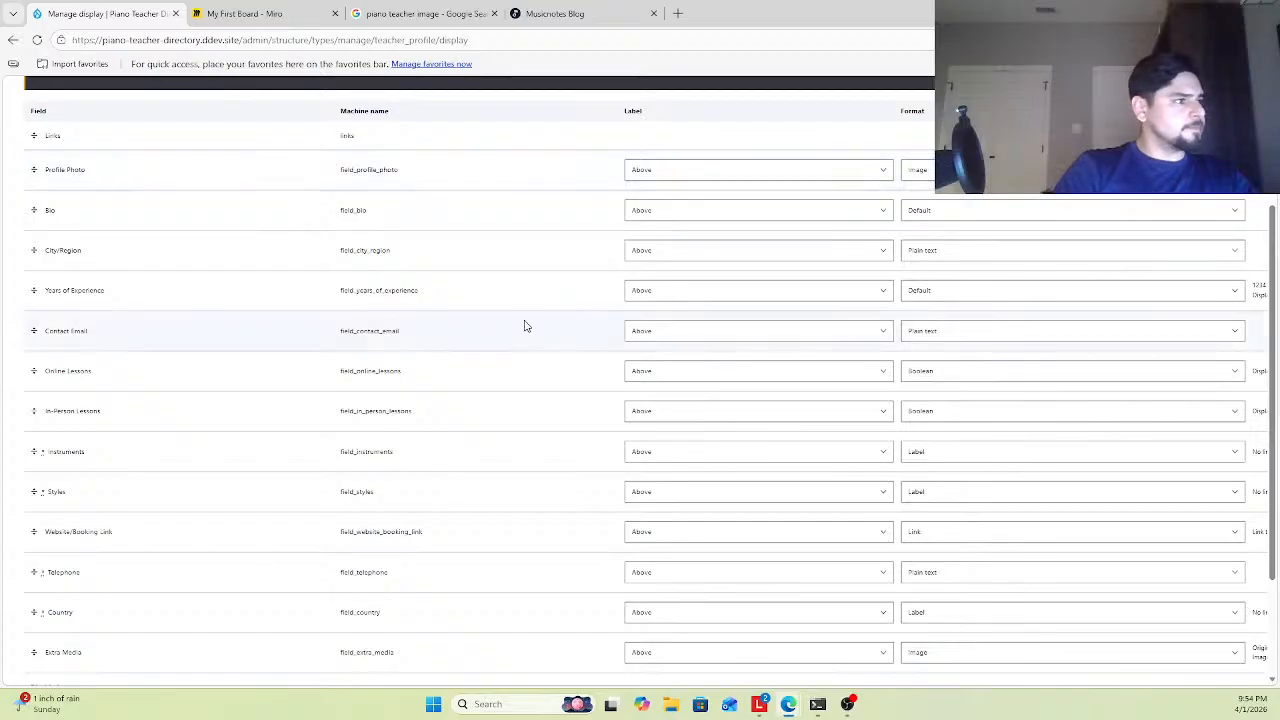
left_click(711, 180)
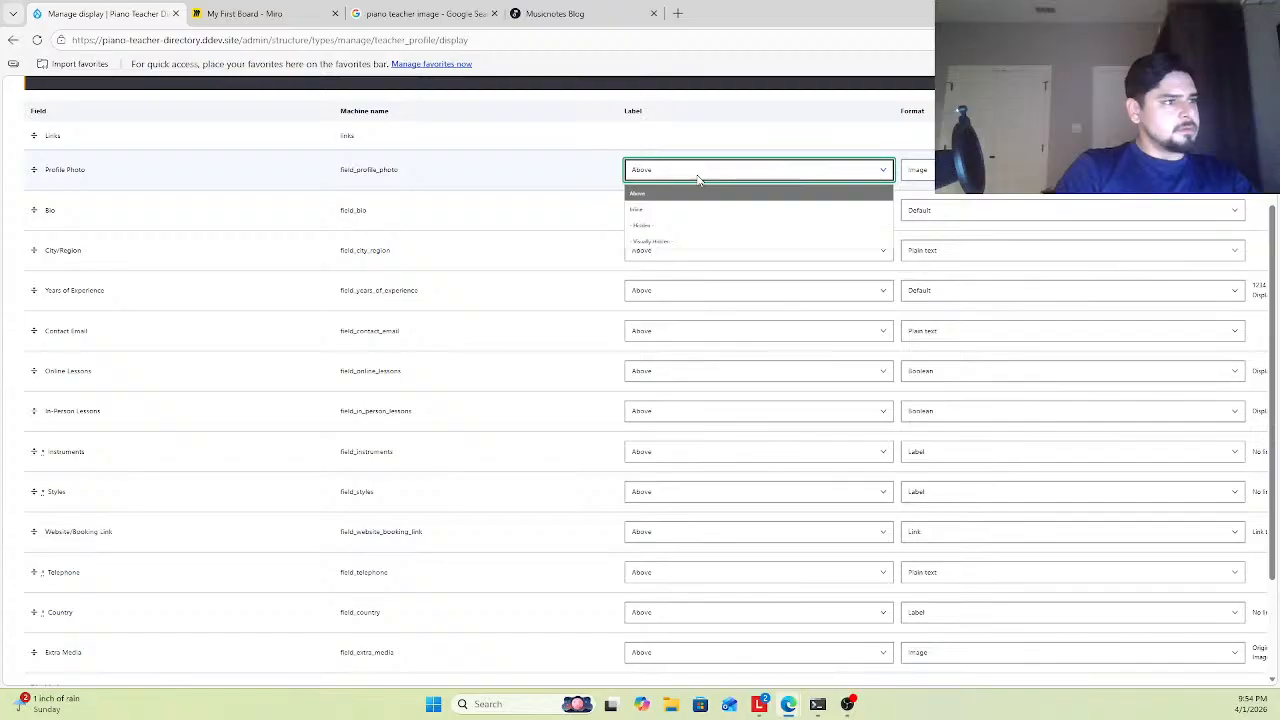
left_click(702, 178)
scroll(703, 250, "right", 5)
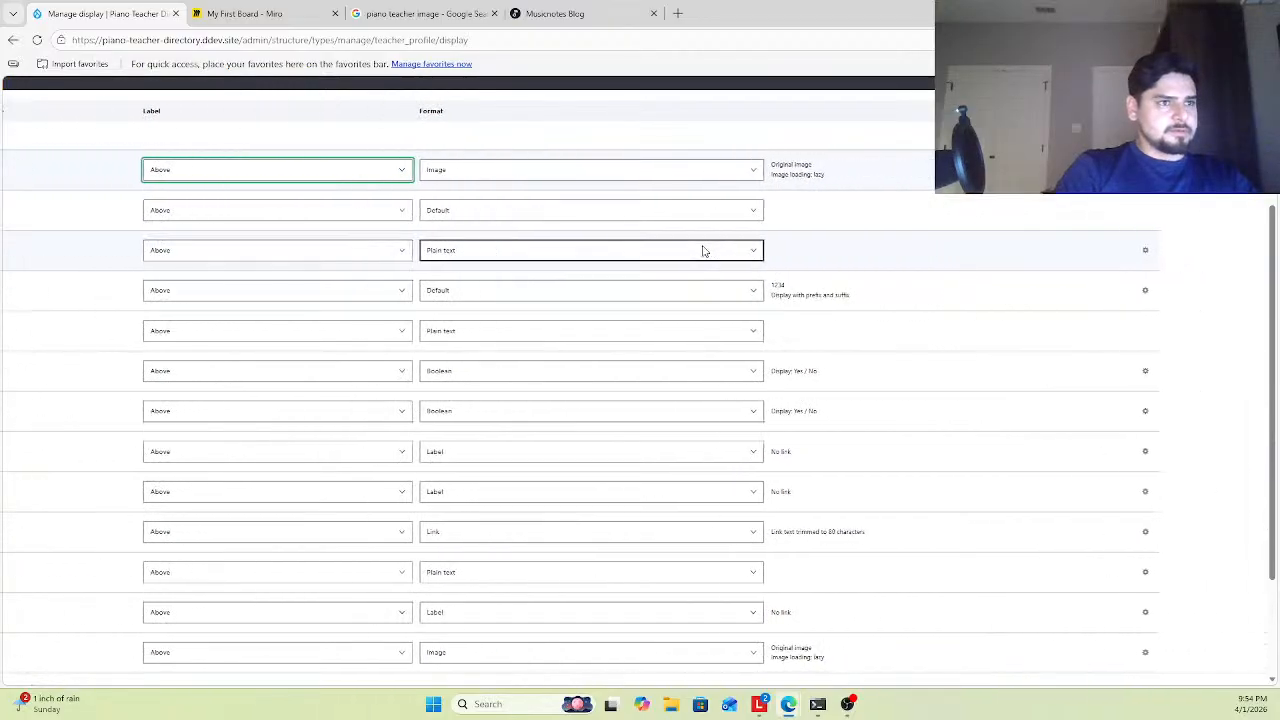
scroll(703, 251, "down", 3)
scroll(543, 354, "left", 5)
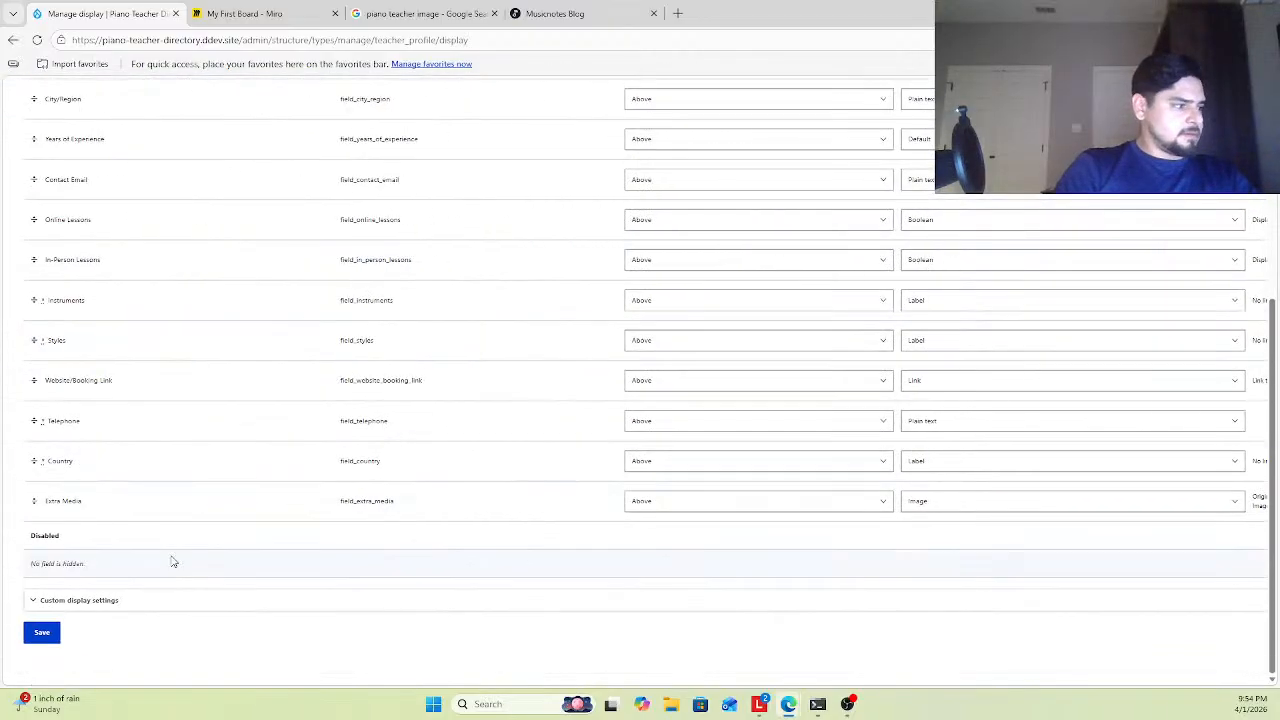
left_click(56, 604)
scroll(50, 560, "down", 1)
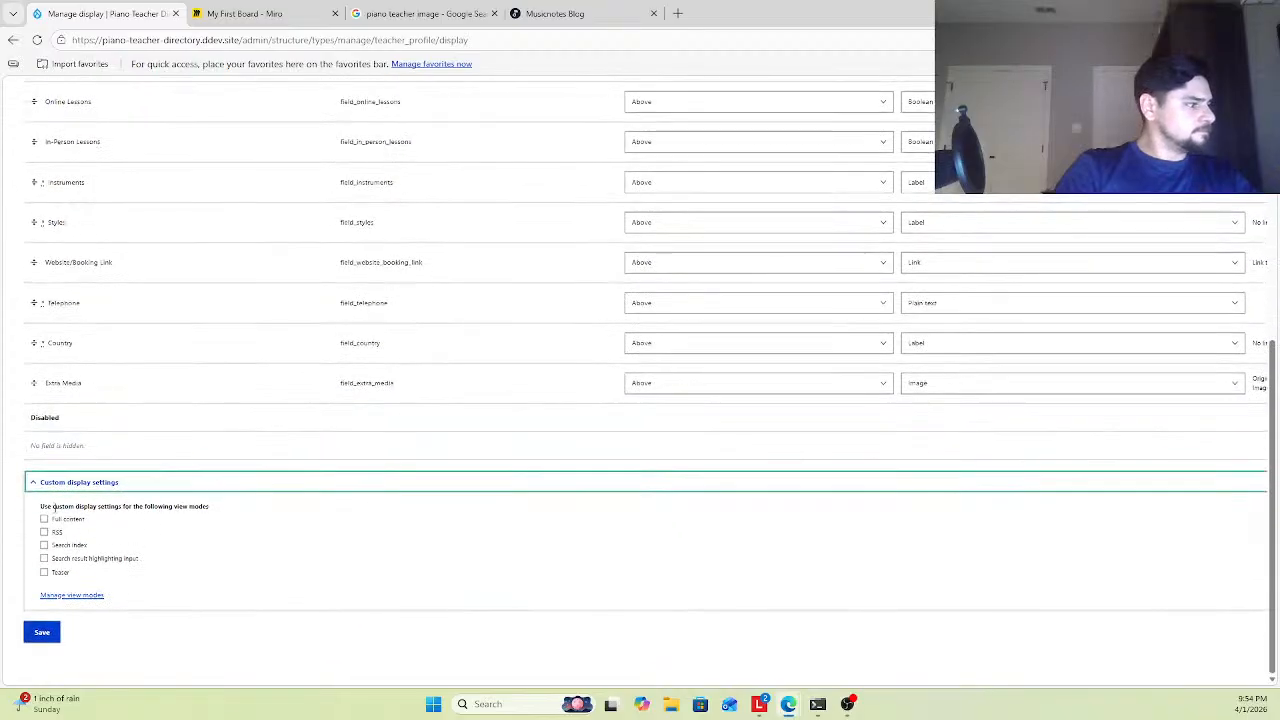
left_click(42, 630)
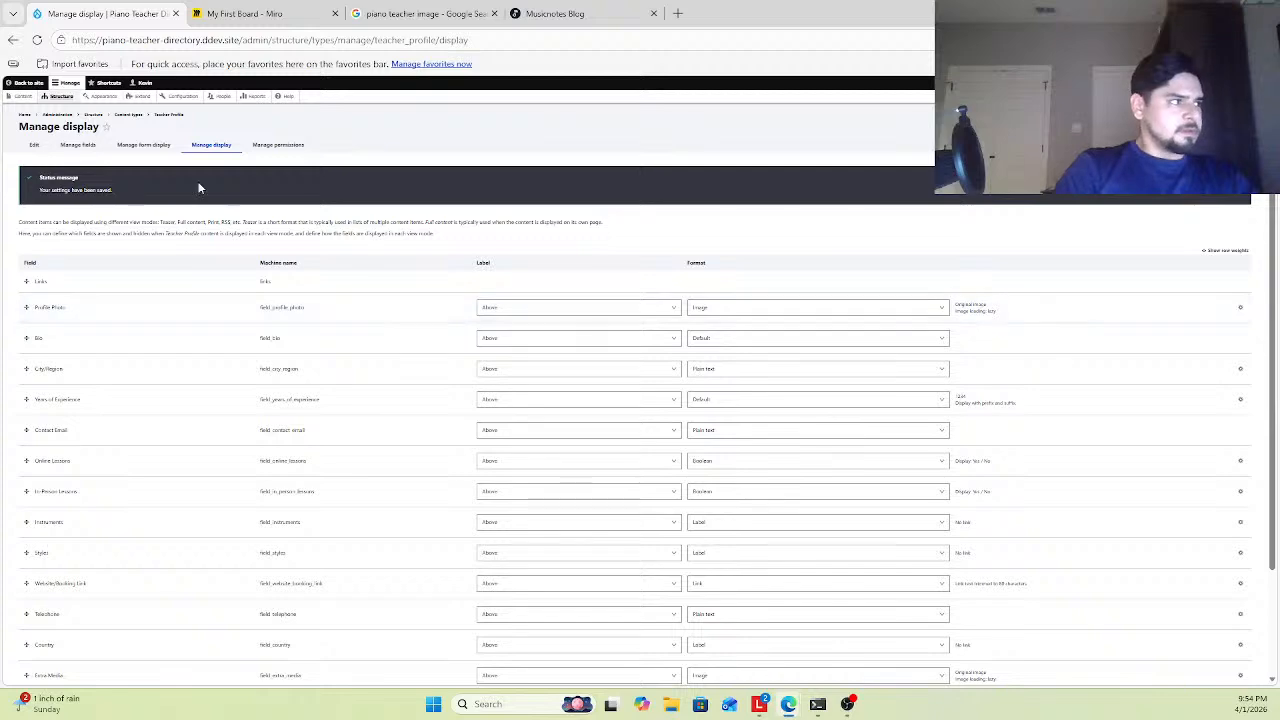
left_click(60, 97)
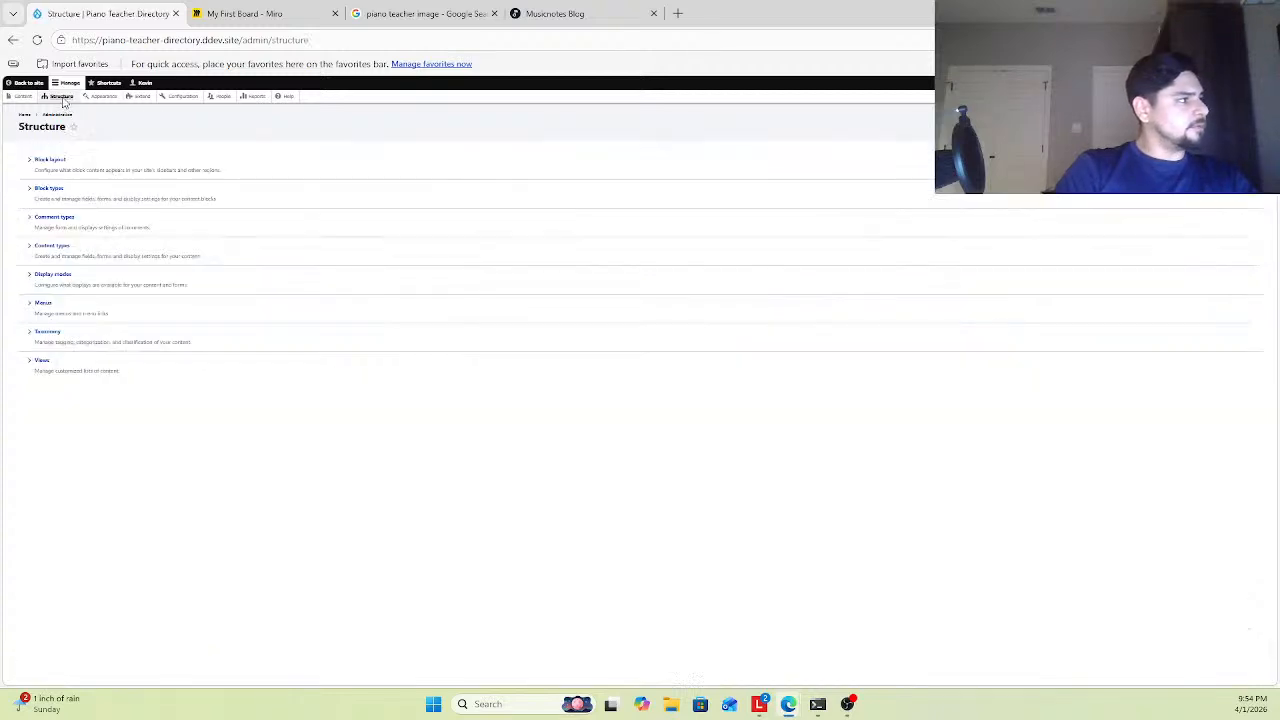
left_click(21, 97)
left_click(55, 265)
scroll(226, 250, "down", 3)
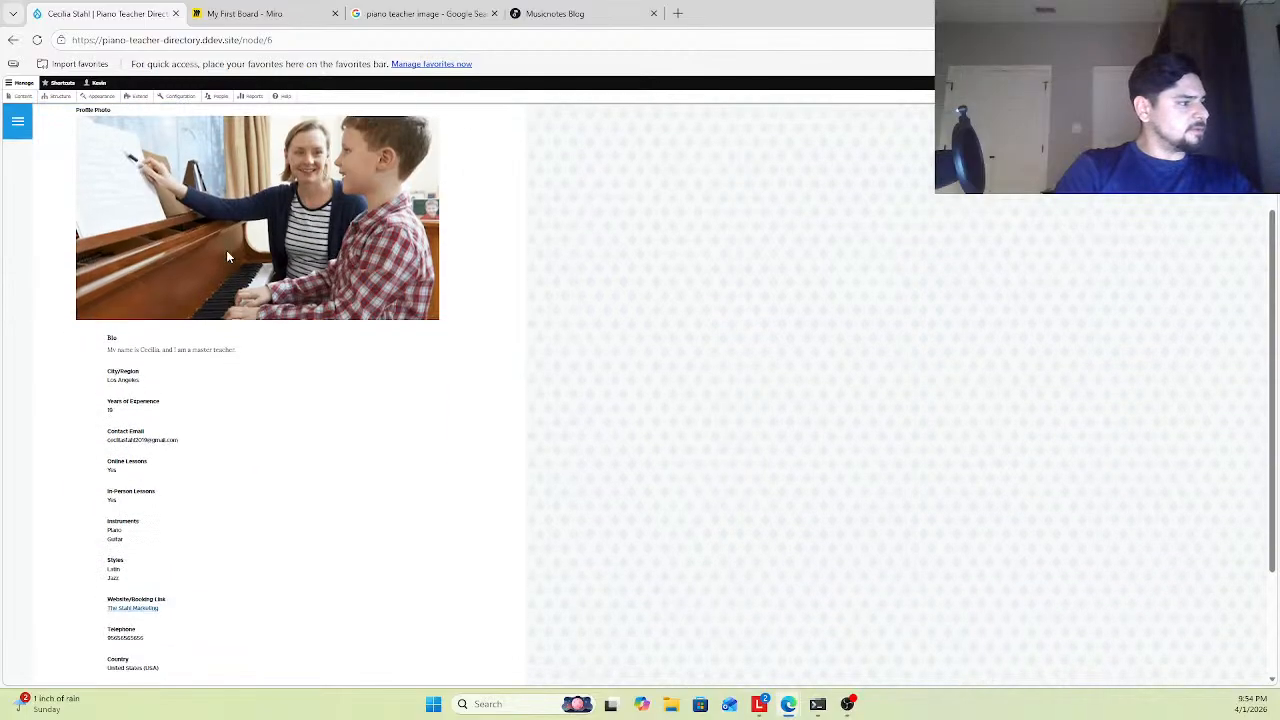
scroll(206, 334, "down", 3)
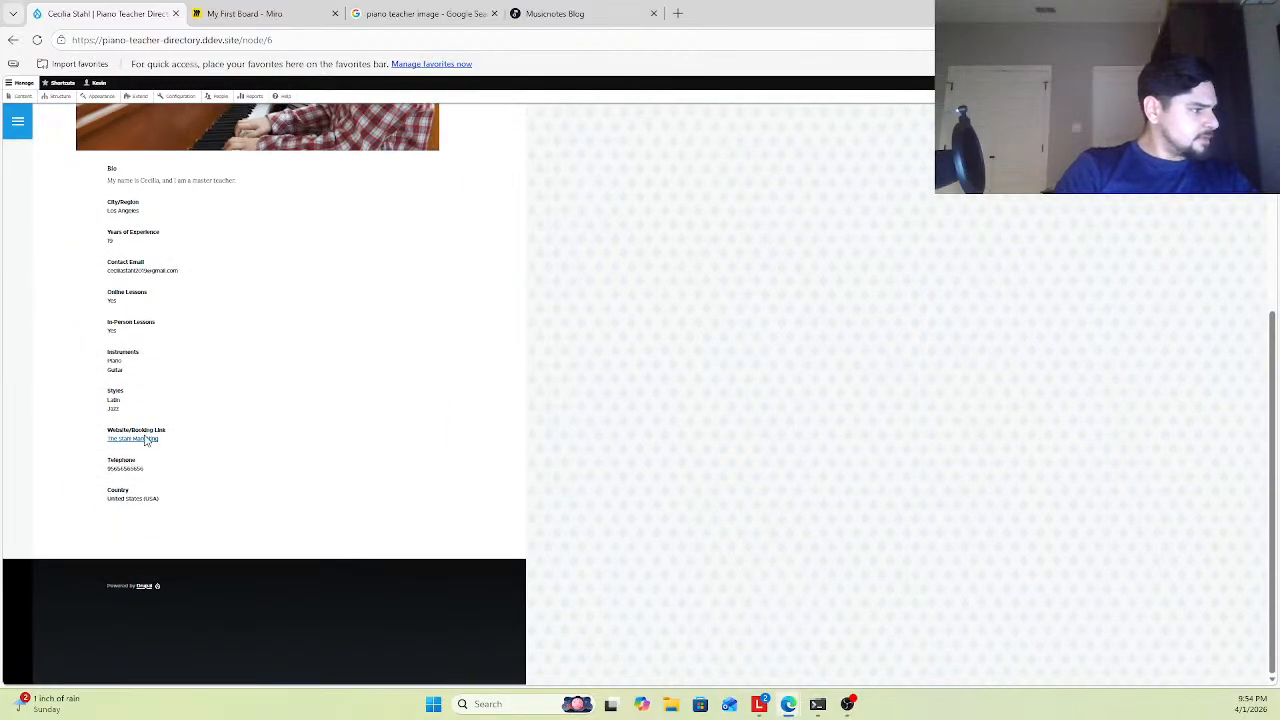
scroll(113, 410, "up", 5)
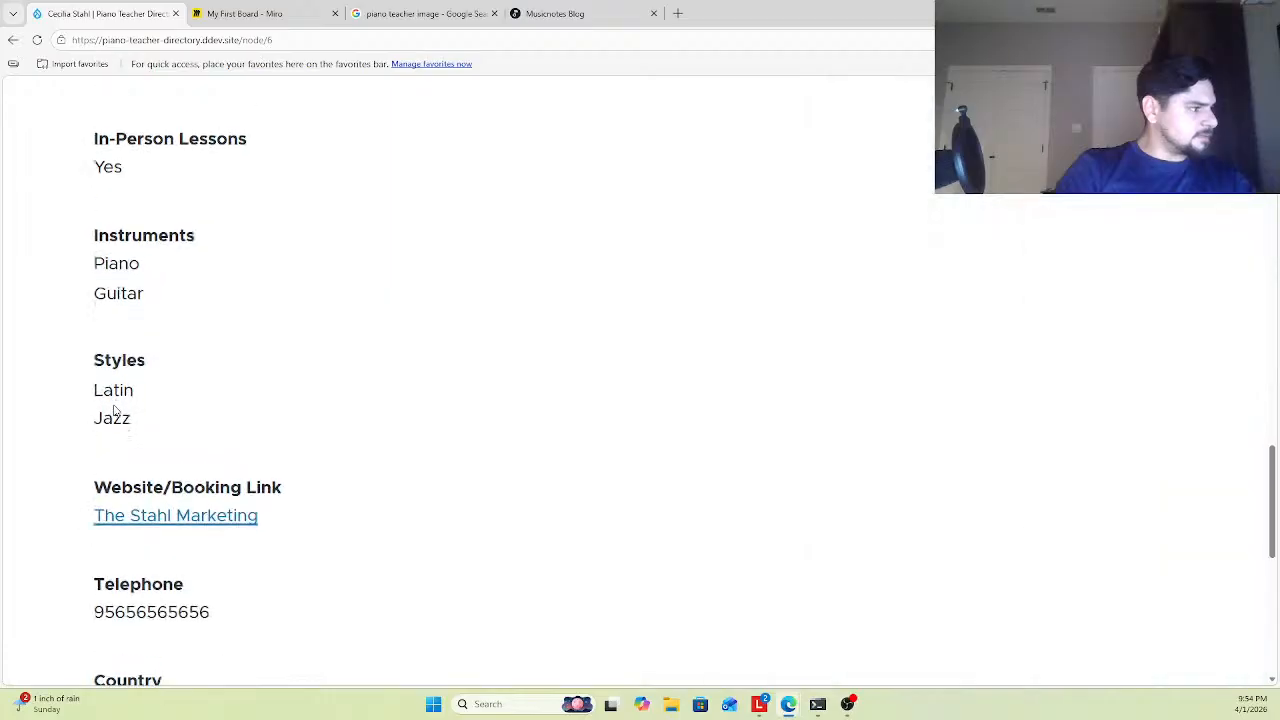
scroll(127, 272, "down", 5)
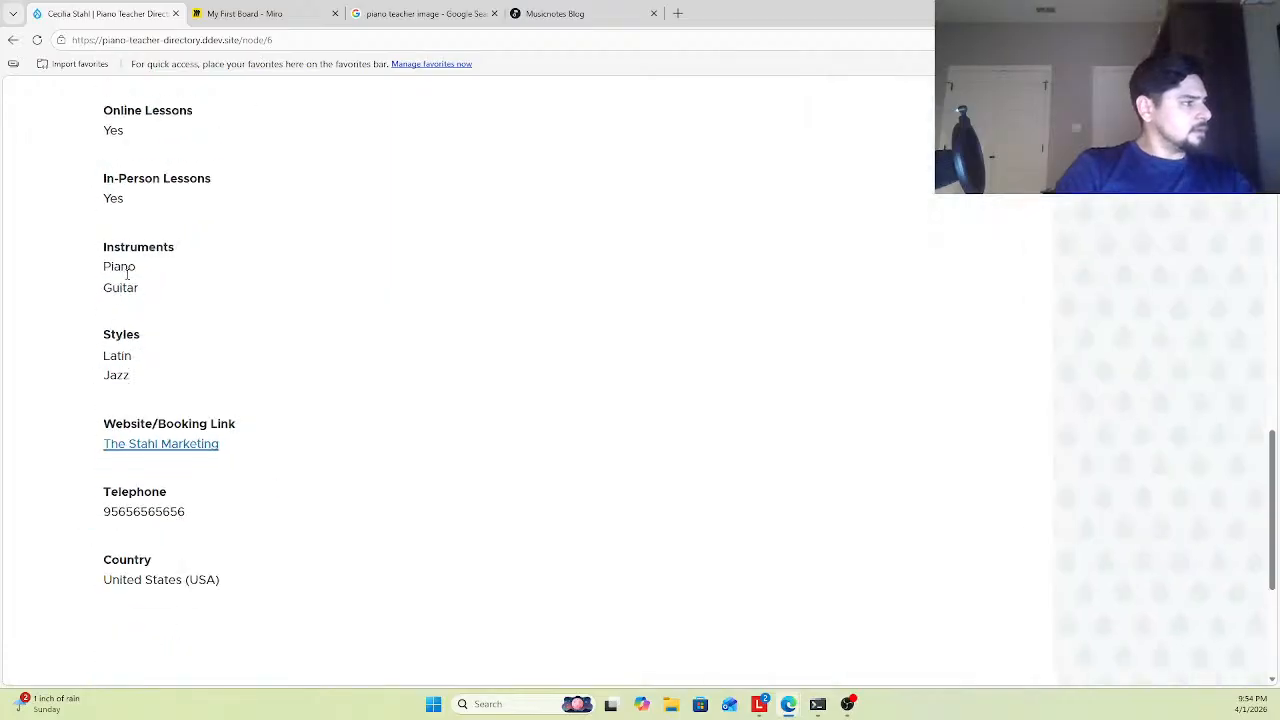
scroll(164, 293, "up", 1)
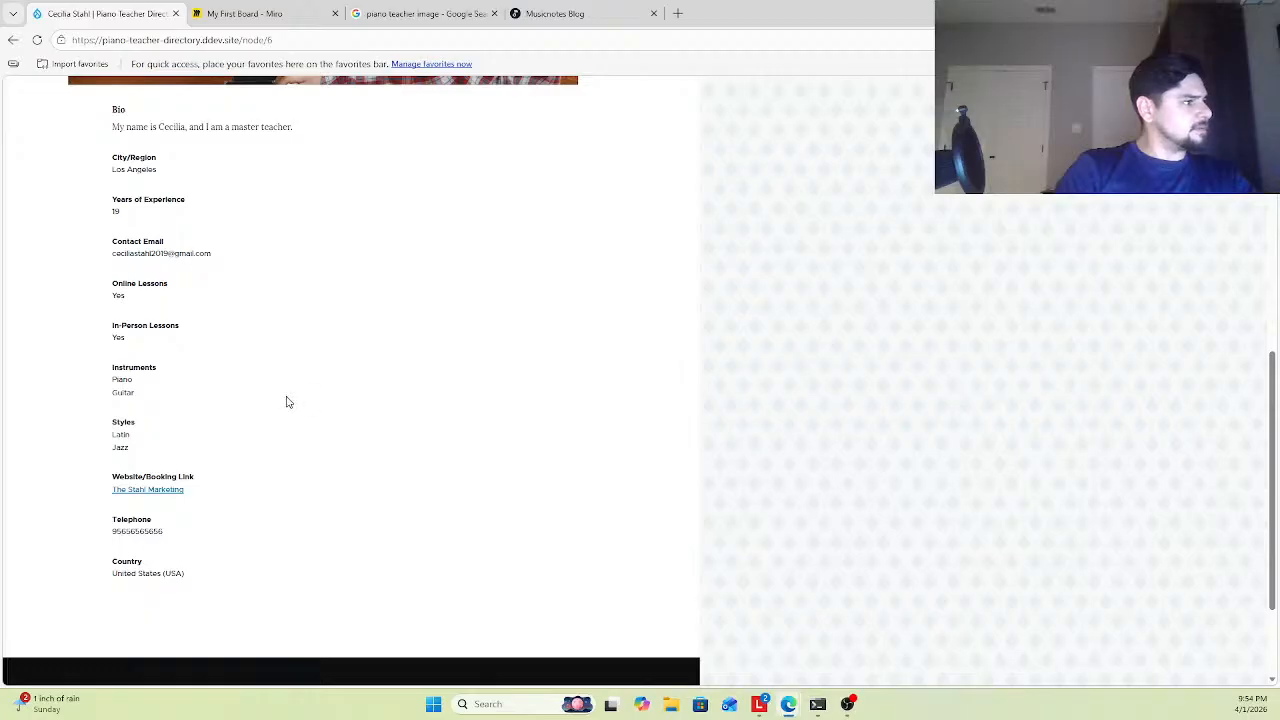
scroll(287, 402, "up", 5)
scroll(287, 402, "down", 10)
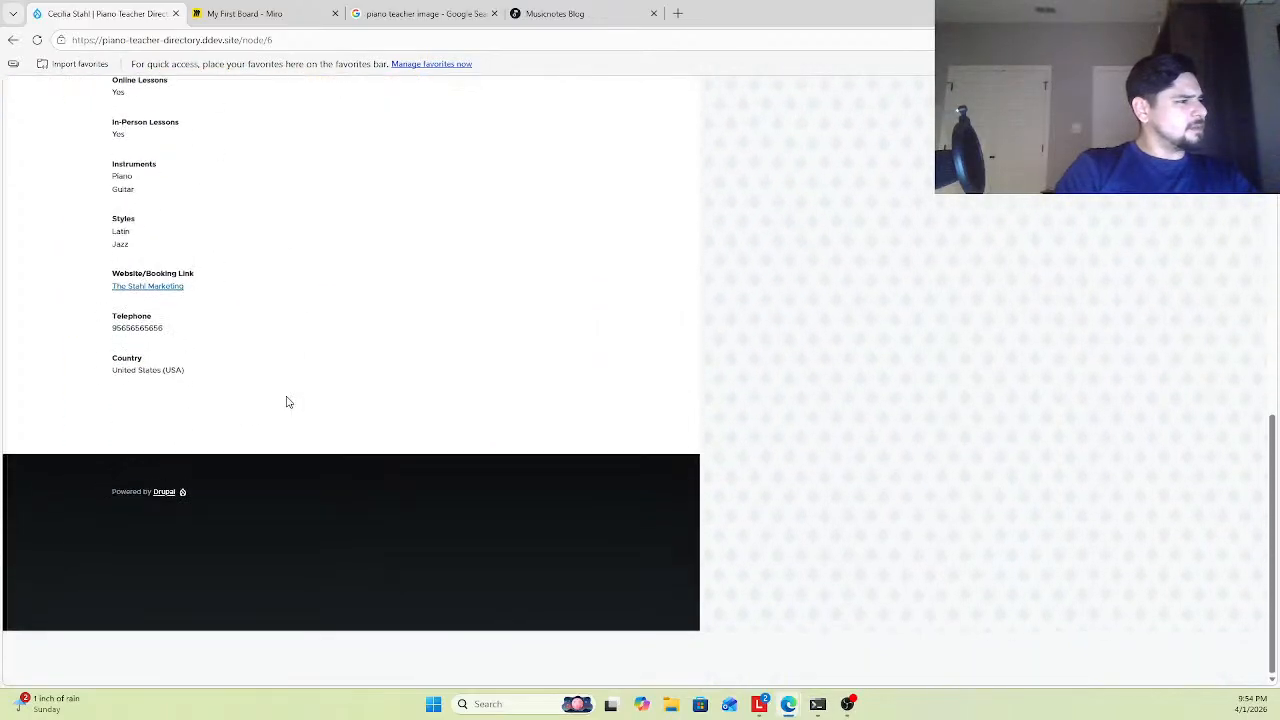
scroll(287, 402, "up", 10)
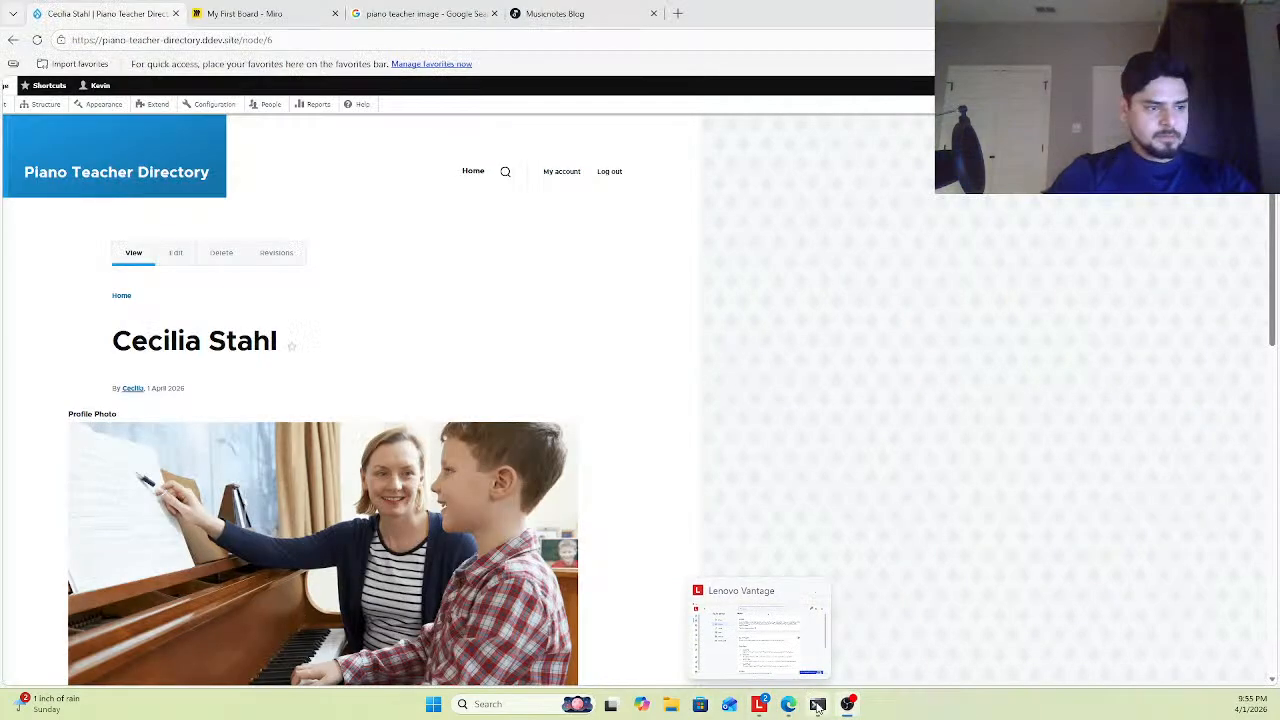
Run git add, commit 'Set up teacher role, permissions, cleaned taxonomy display', and git push
left_click(817, 705)
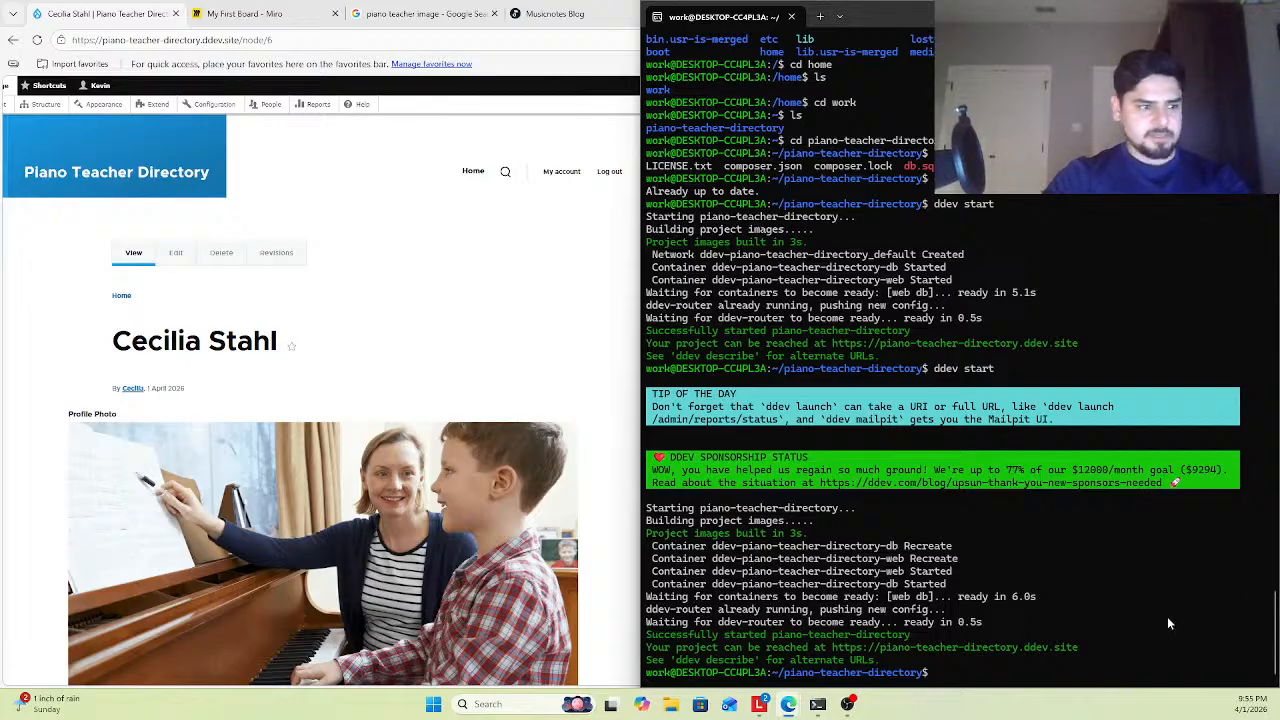
type("git add .")
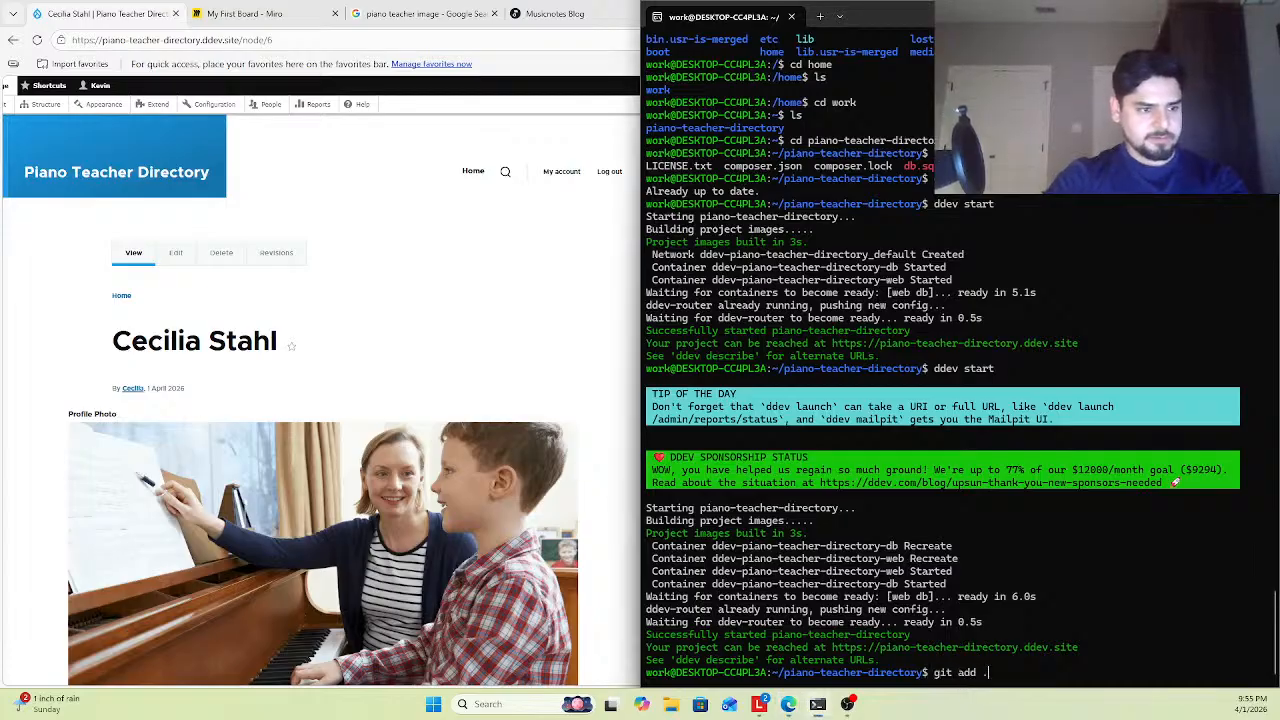
key("Return")
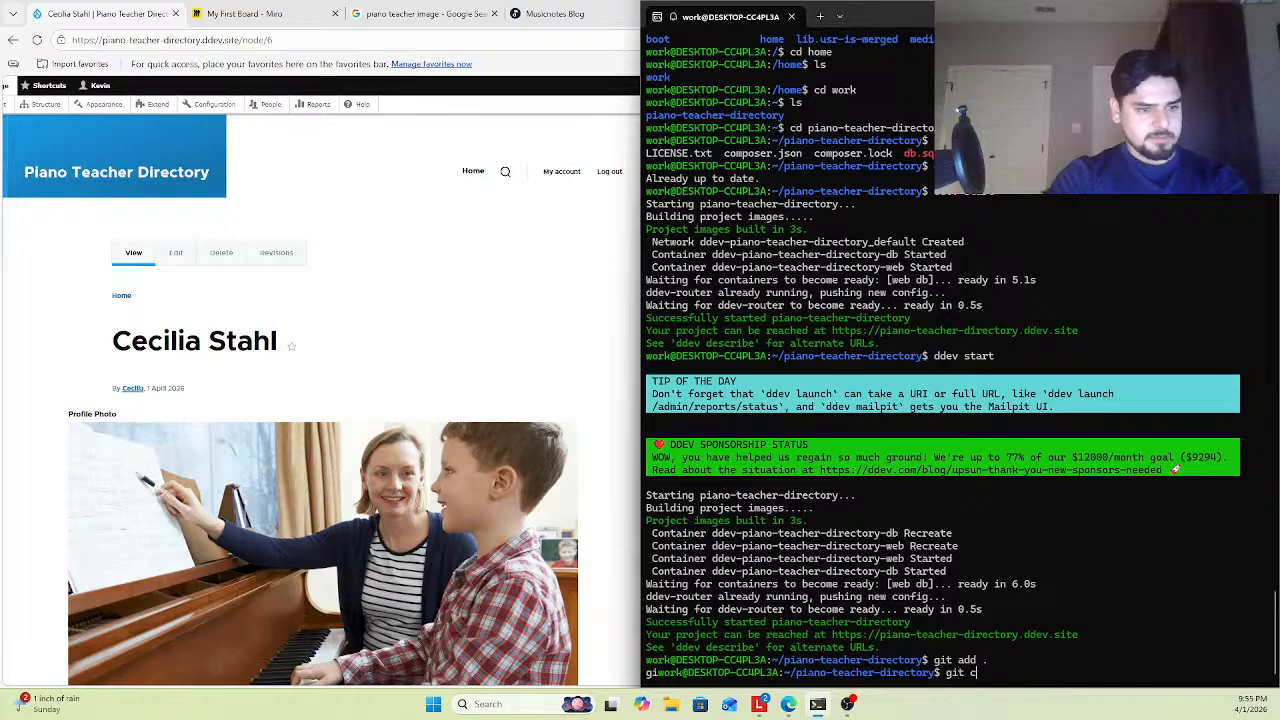
type("t commit -m \"Set up teache")
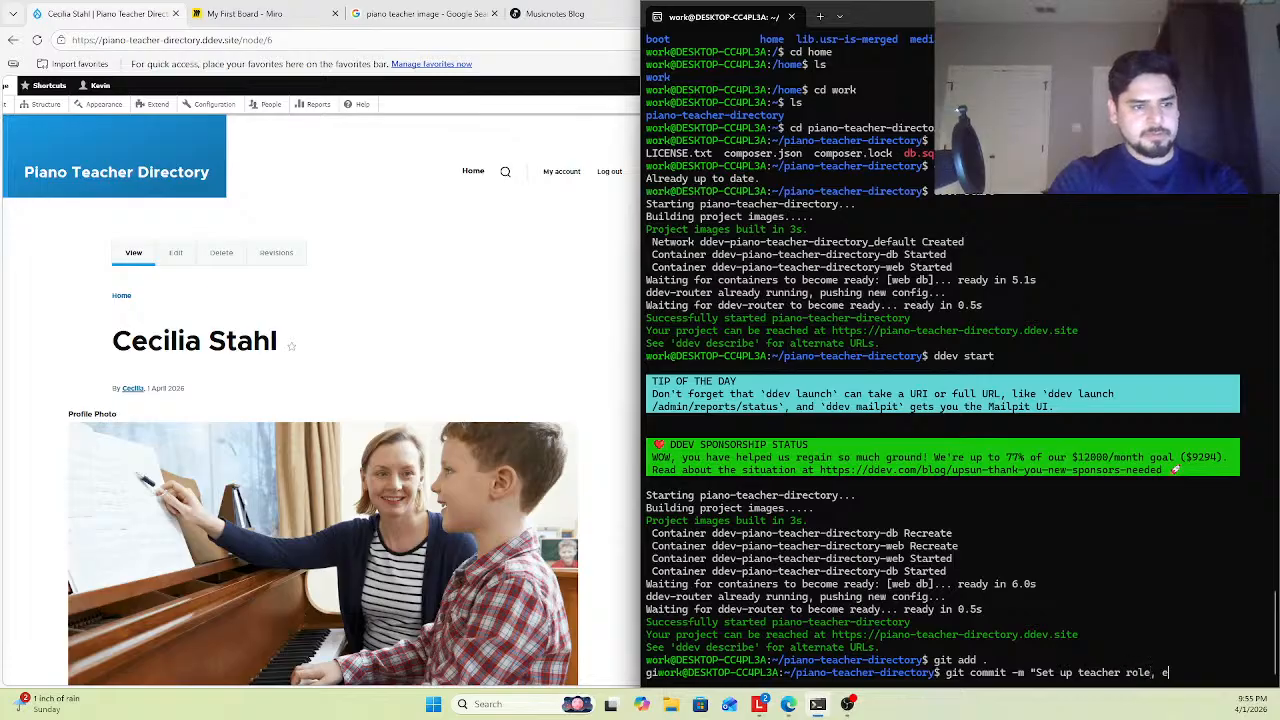
type("r role, permissions, ")
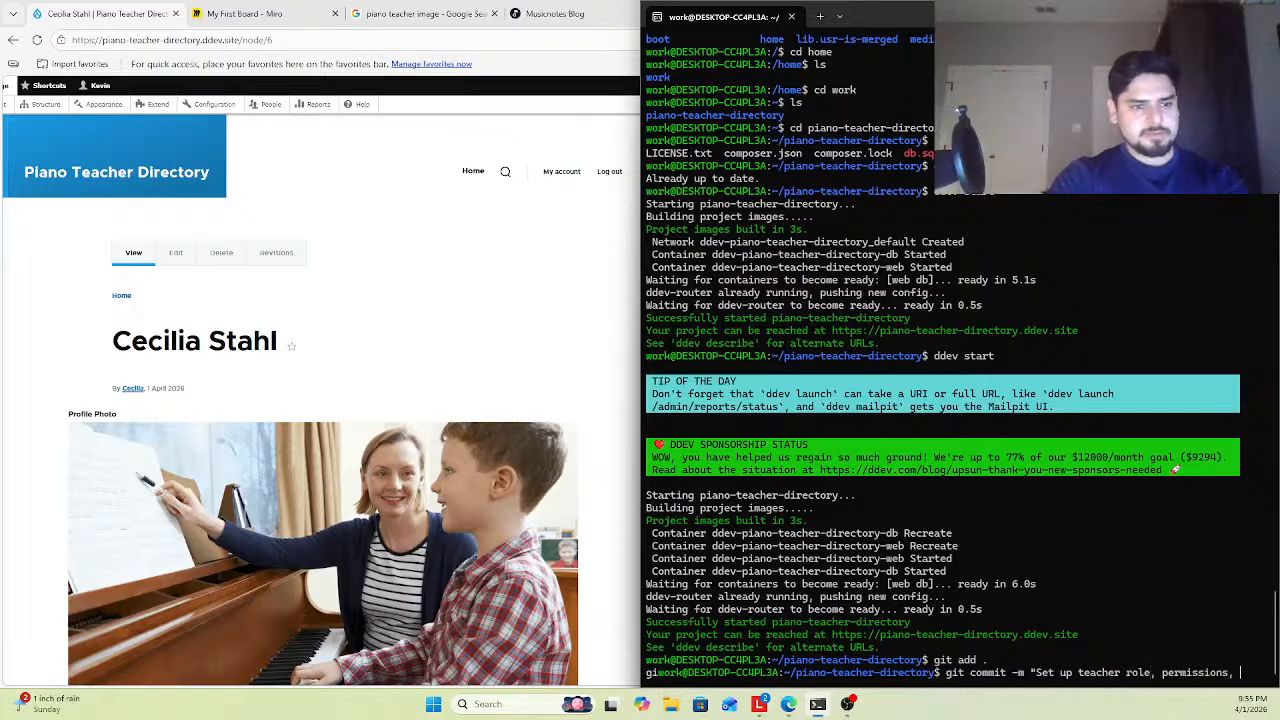
type("cleaned taxonomy display")
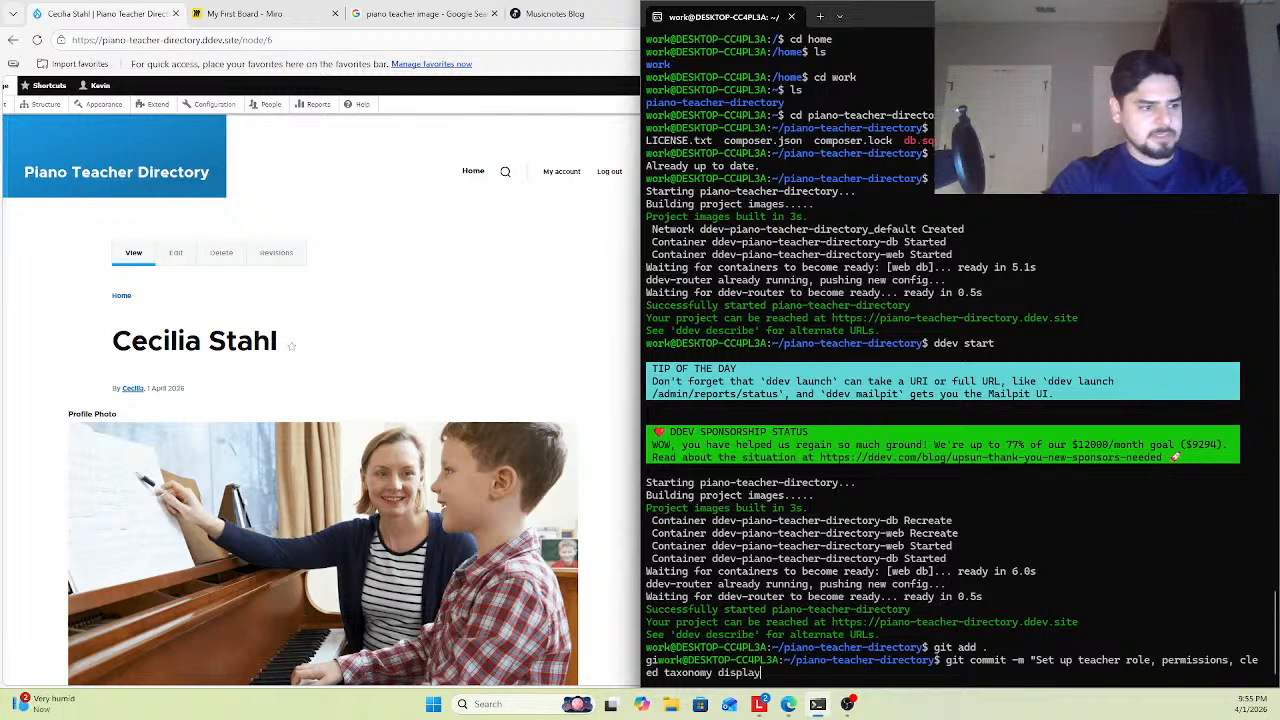
type("\"")
key("Return")
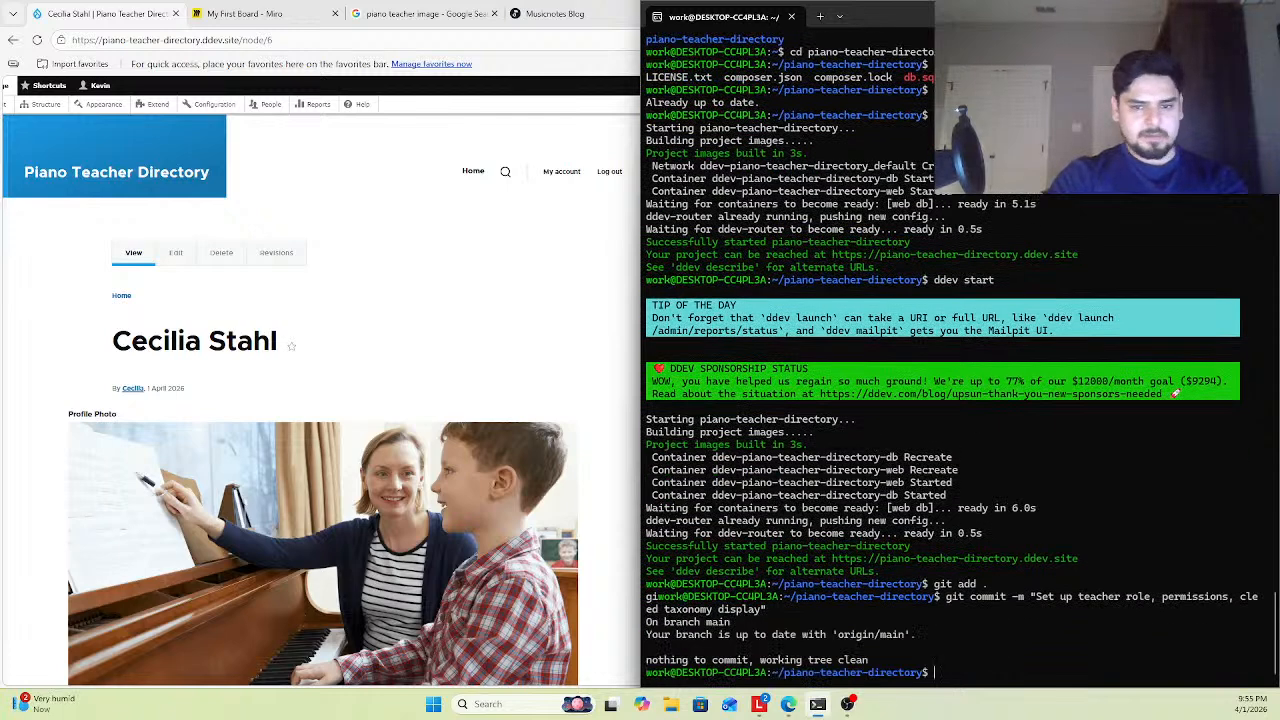
type("git push")
key("Return")
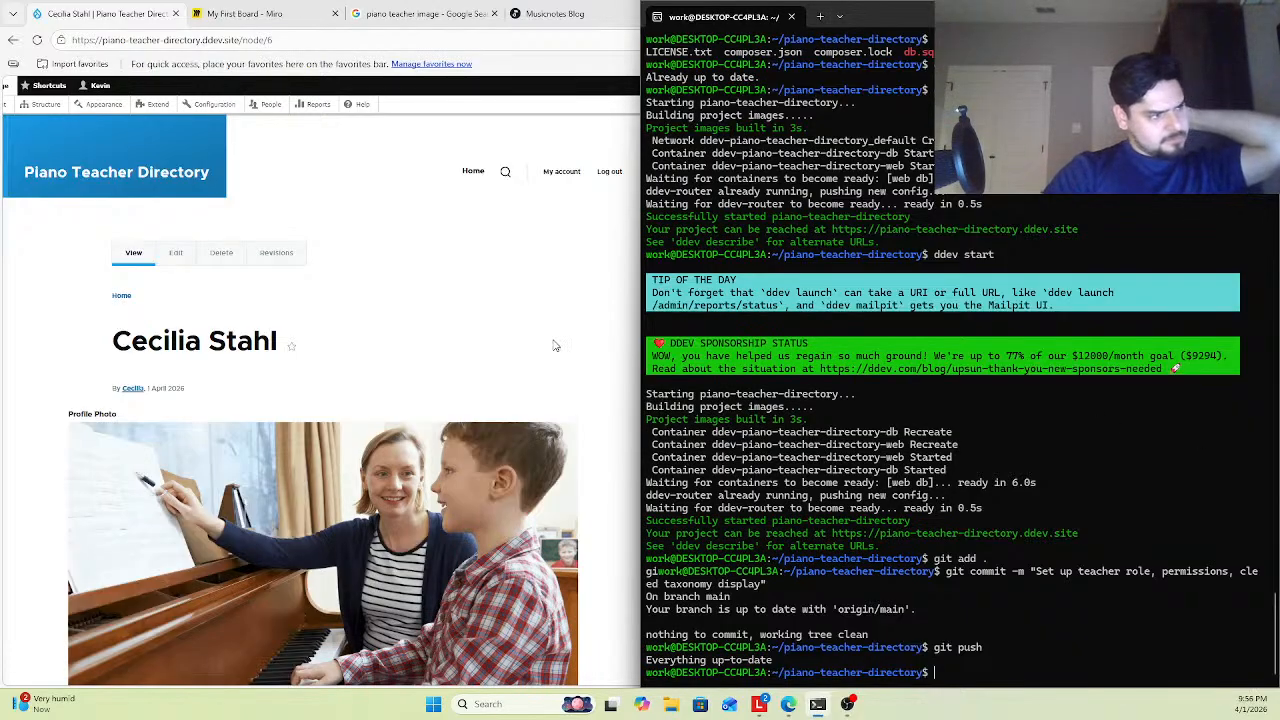
left_click(399, 254)
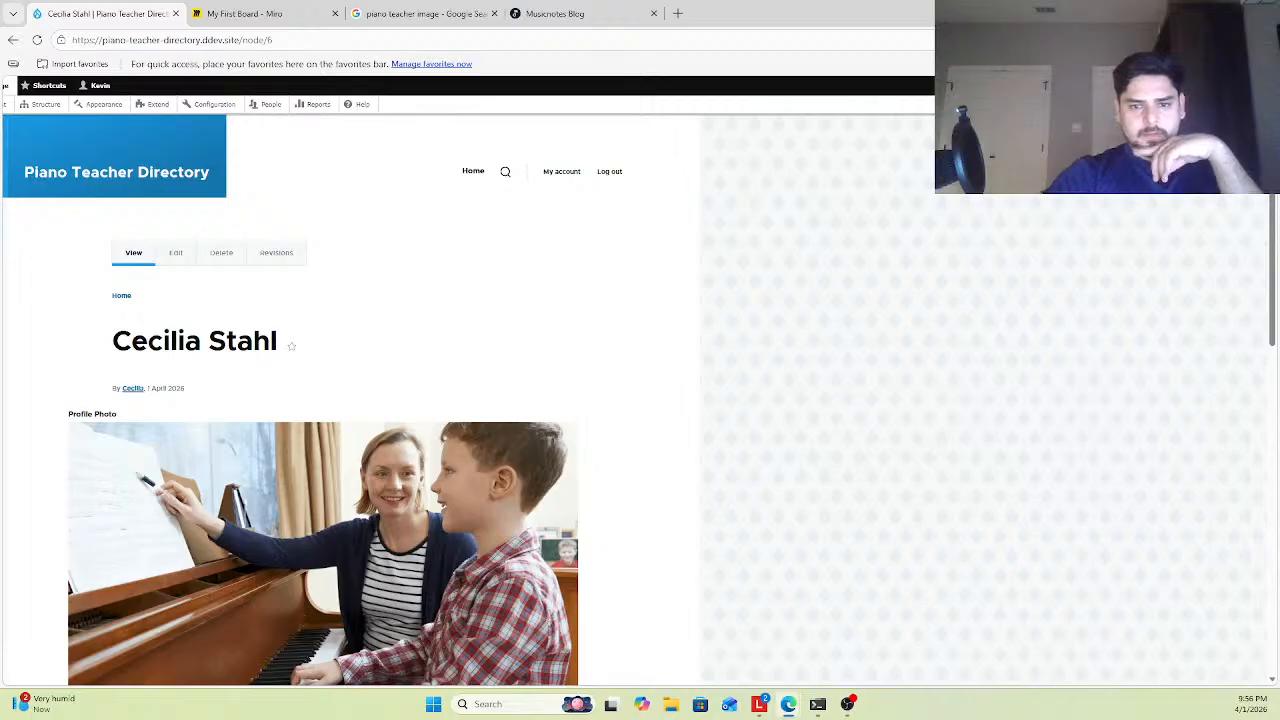
In the terminal, run ls and find db.sql.gz in the project listing
key("alt+Tab")
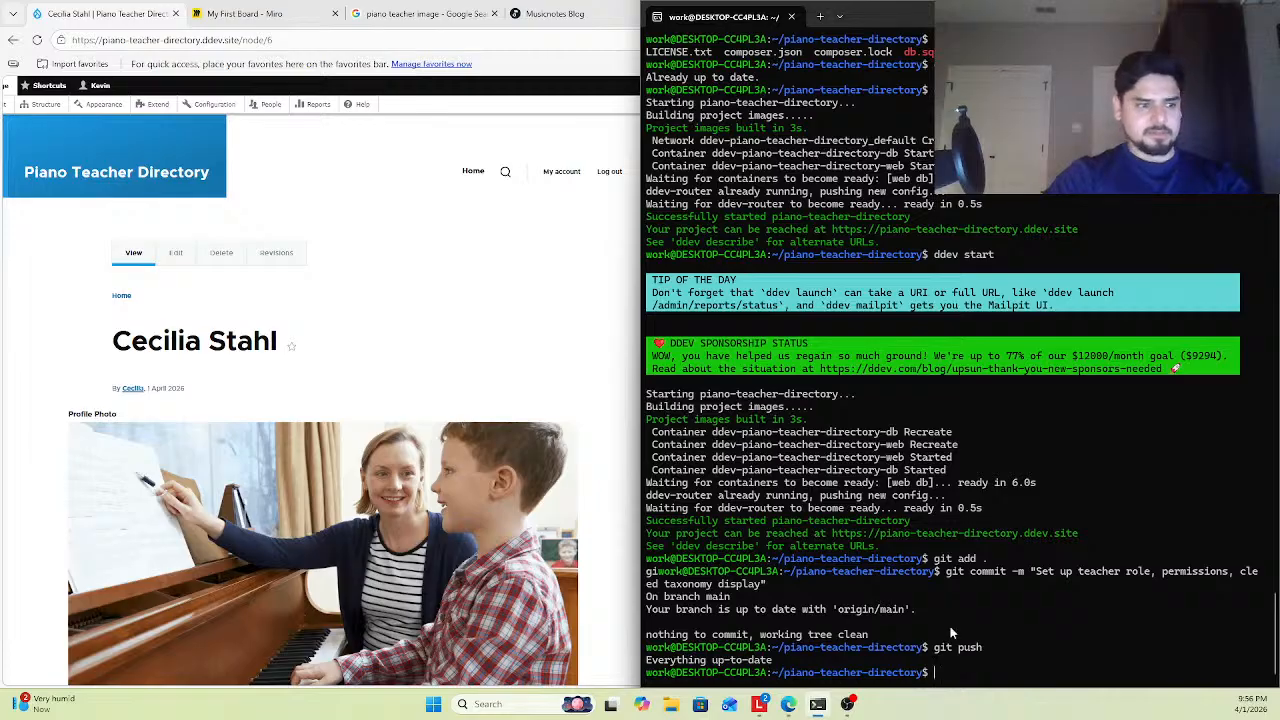
type("s")
key("BackSpace")
type("ddev")
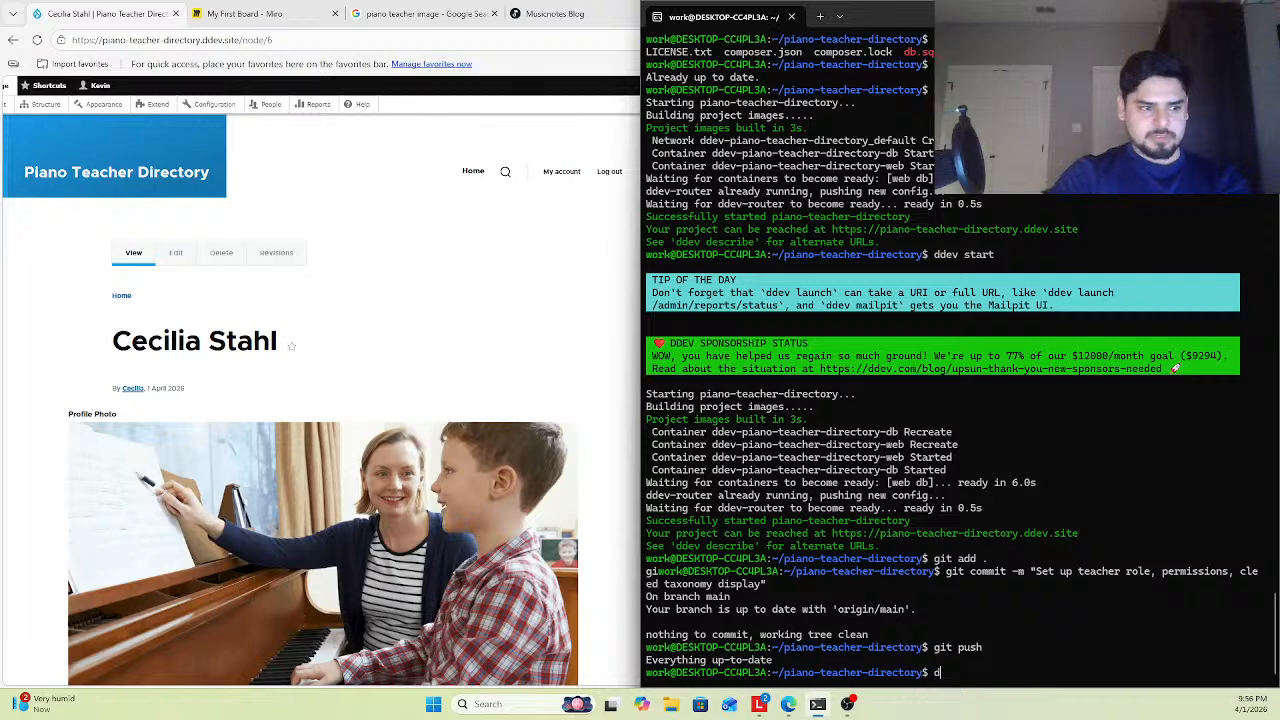
type(" export")
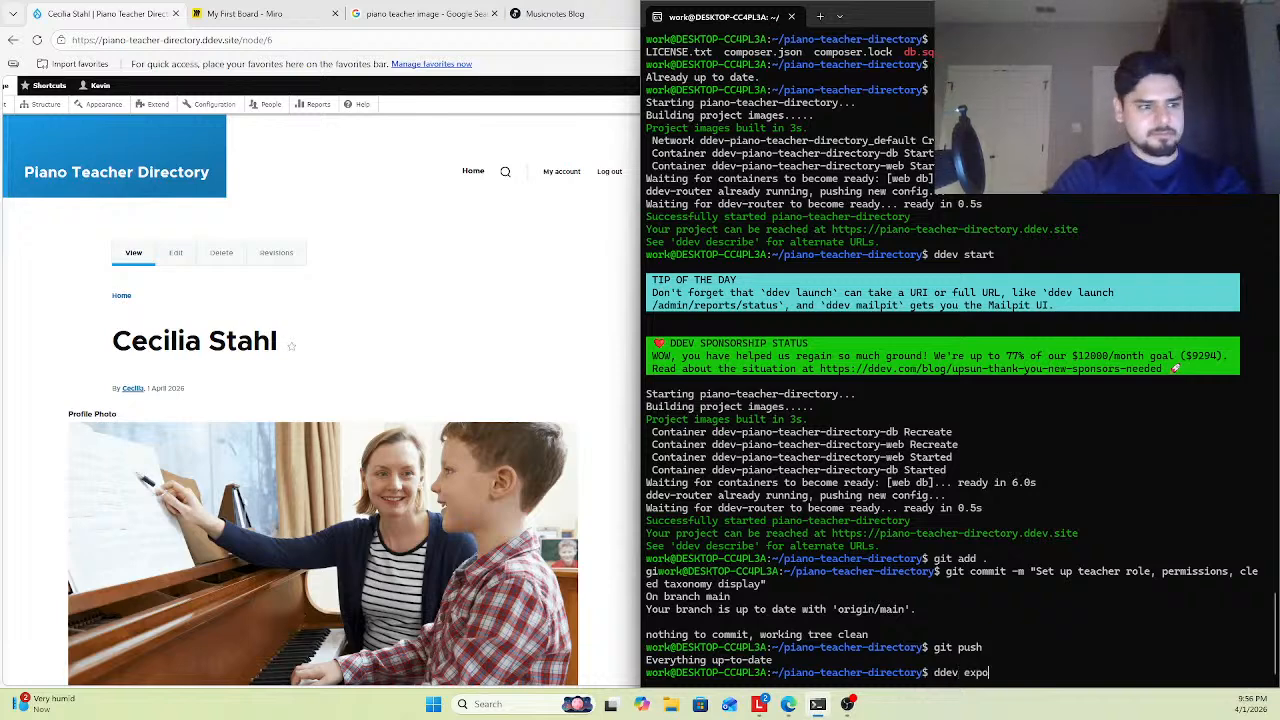
key("BackSpace")
key("BackSpace")
key("BackSpace")
key("BackSpace")
key("BackSpace")
key("BackSpace")
key("BackSpace")
key("BackSpace")
key("BackSpace")
key("BackSpace")
key("BackSpace")
type("ls")
key("Return")
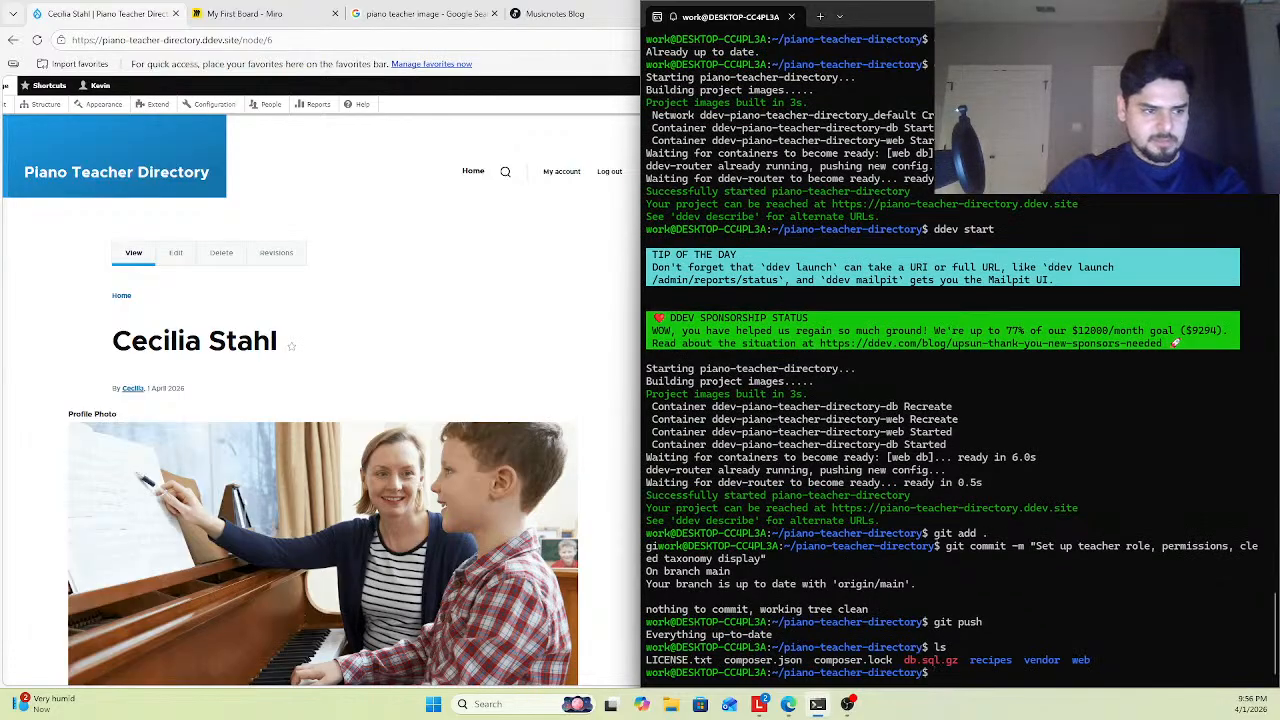
left_click_drag(960, 662, 905, 664)
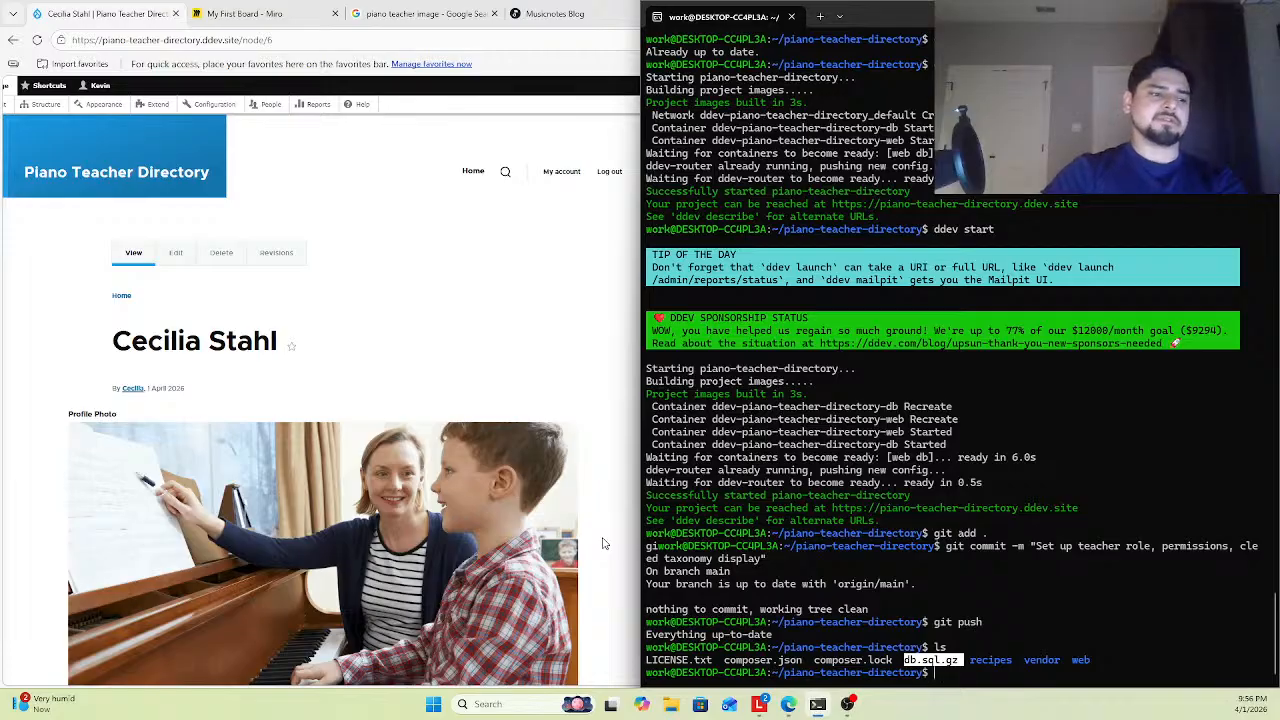
left_click(950, 681)
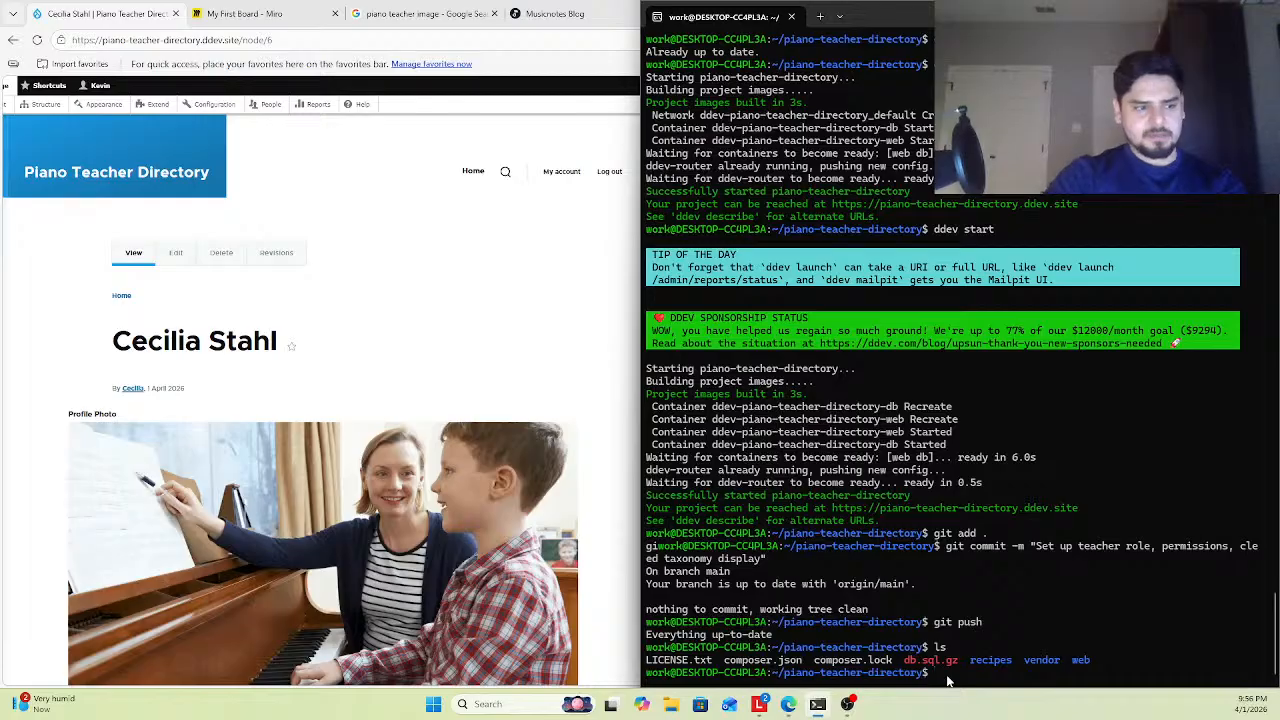
Start typing the 'git export-db --file=' database export command at the prompt
type("git export")
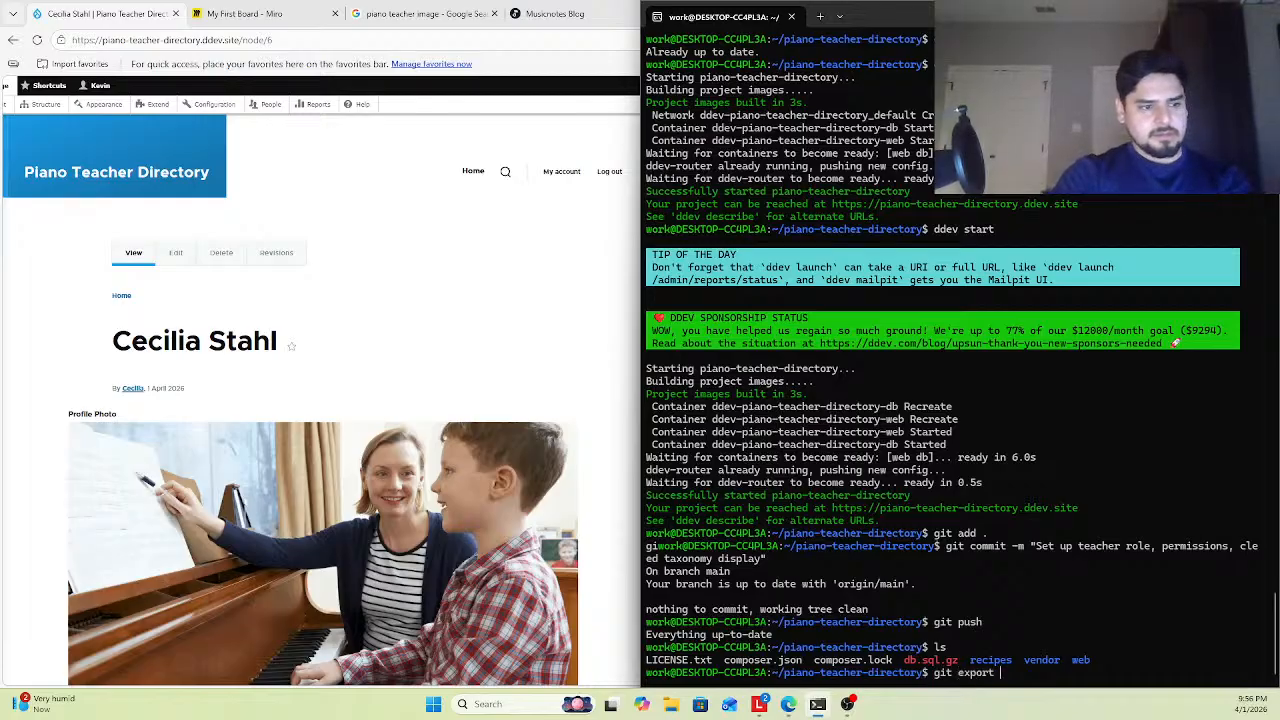
key("BackSpace")
type("-db")
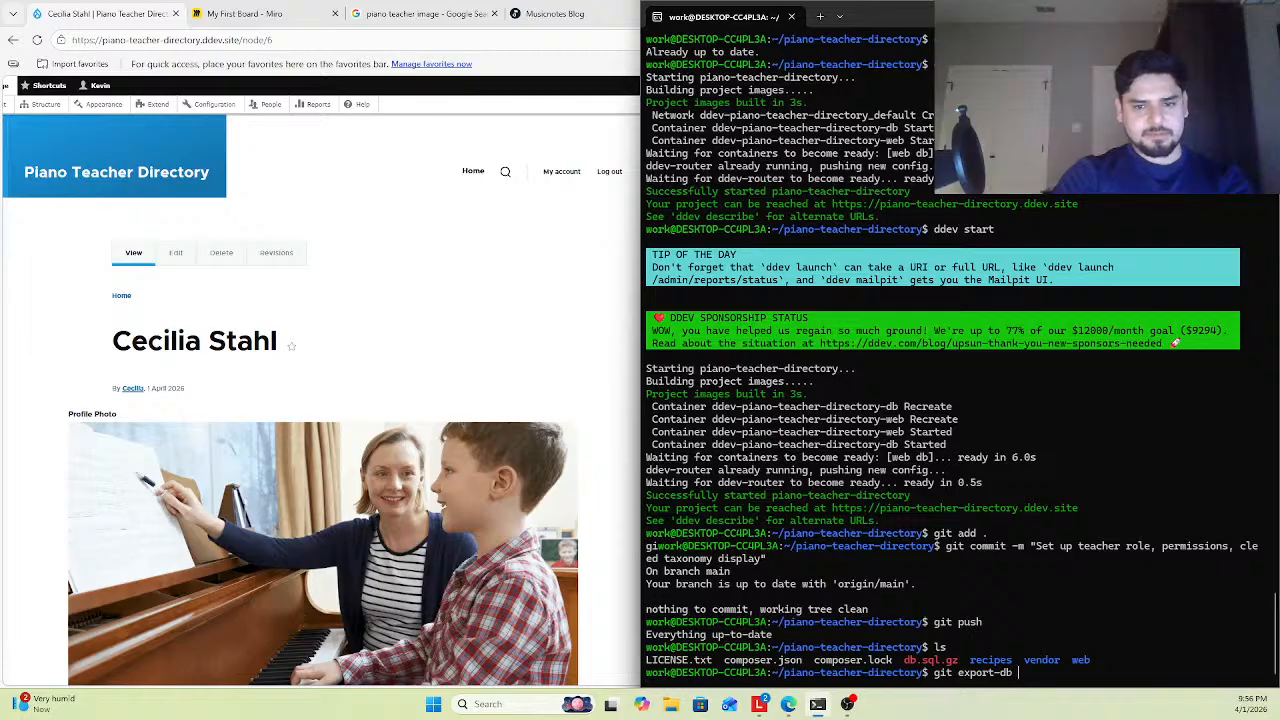
type(" --file =before-permissions.sql.gz")
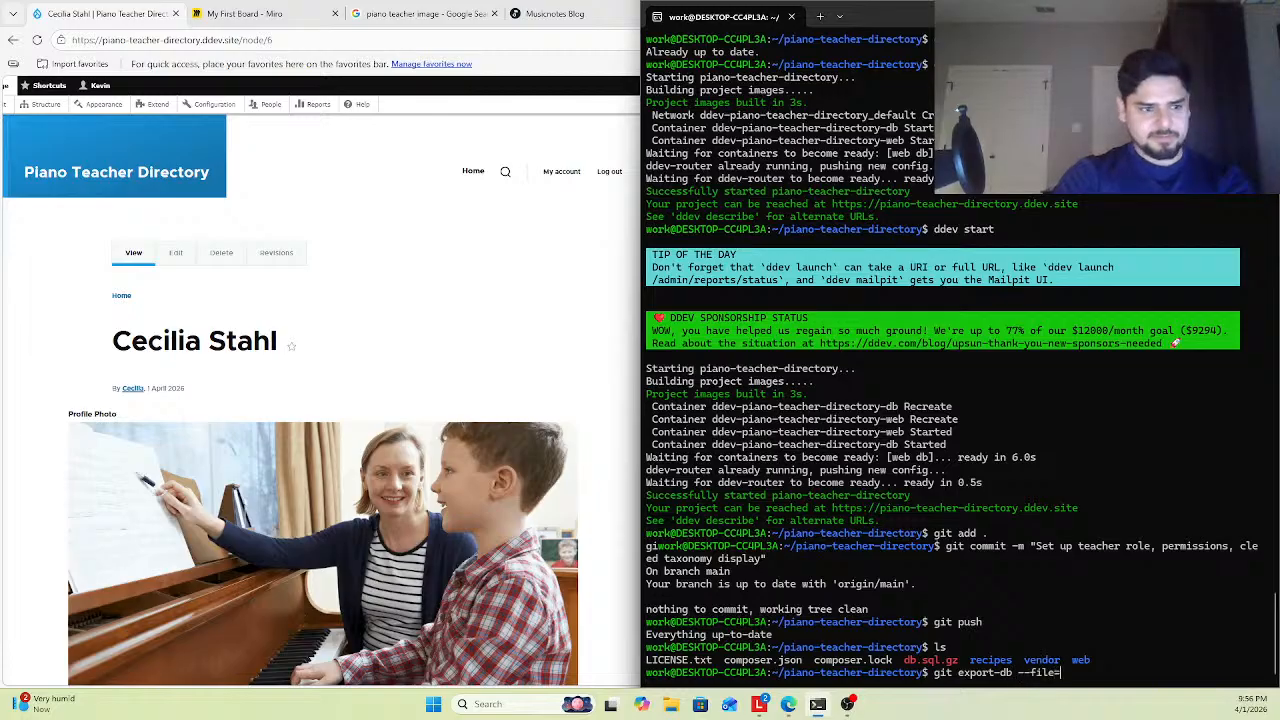
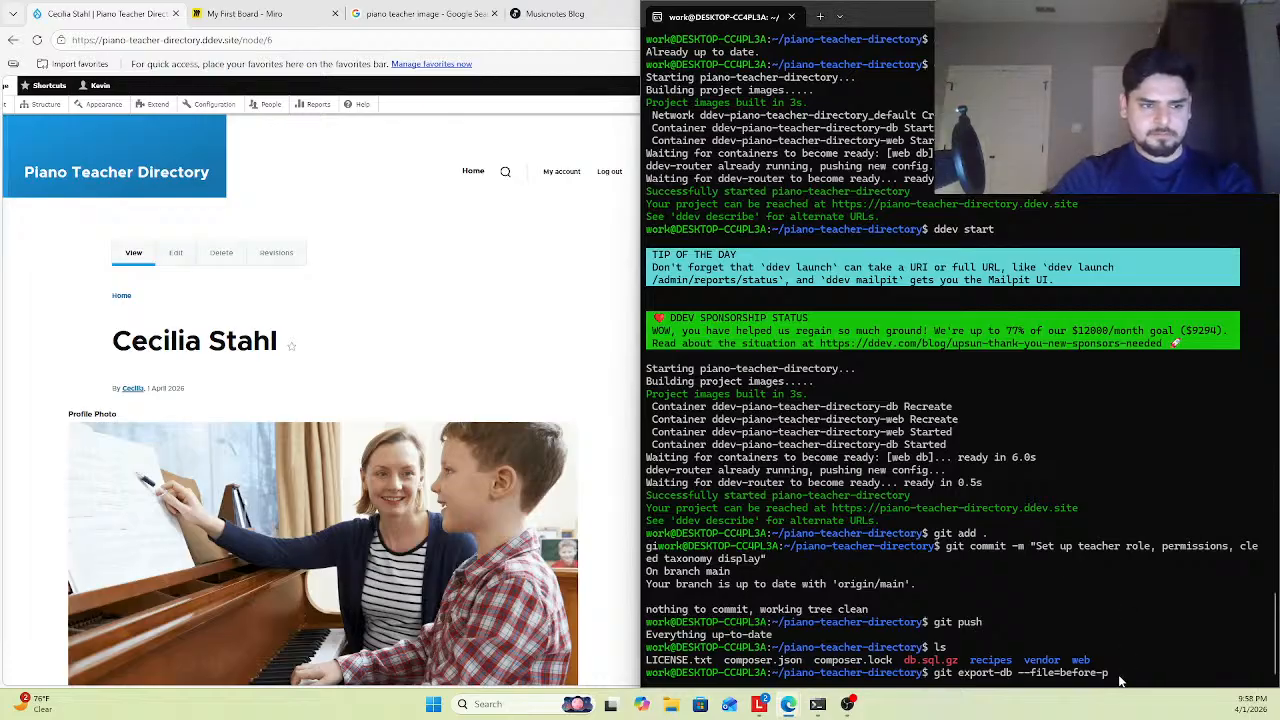
Export the DDEV database to before-permissions.sql.gz after the mistyped git export-db attempt fails
type("er")
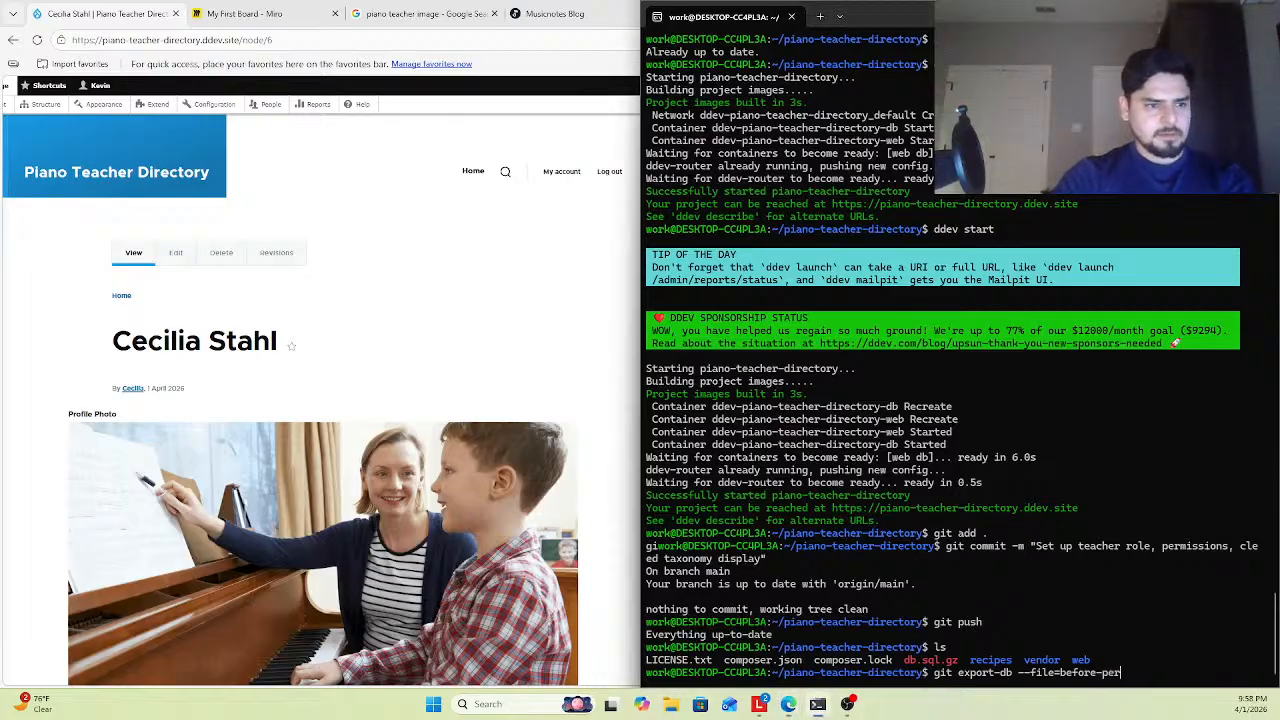
type("missions.sql.gz")
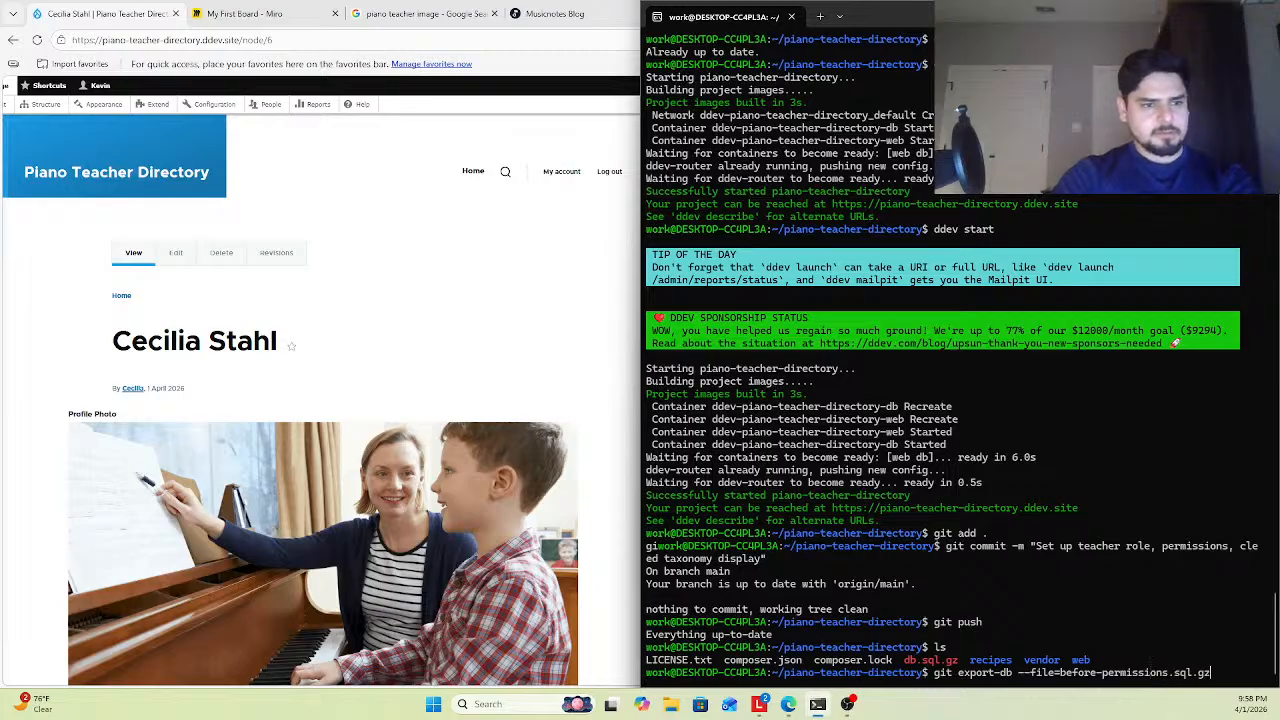
key("Return")
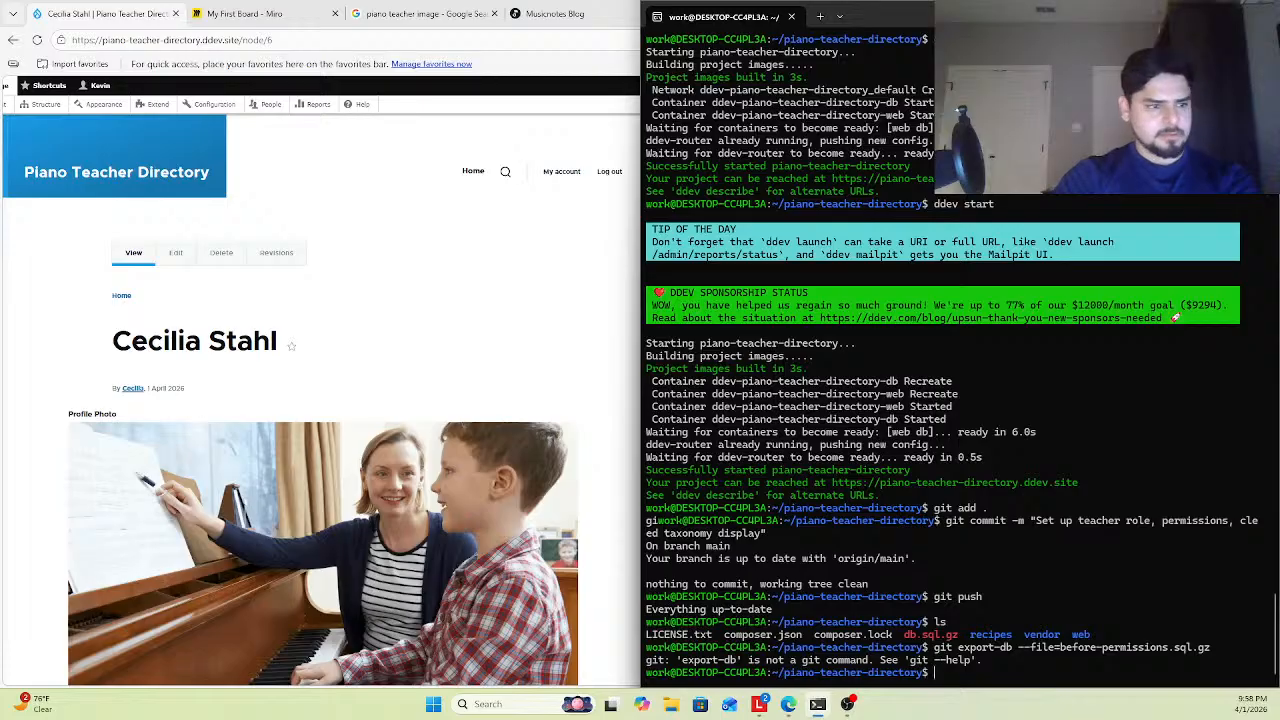
type("ddev export-db")
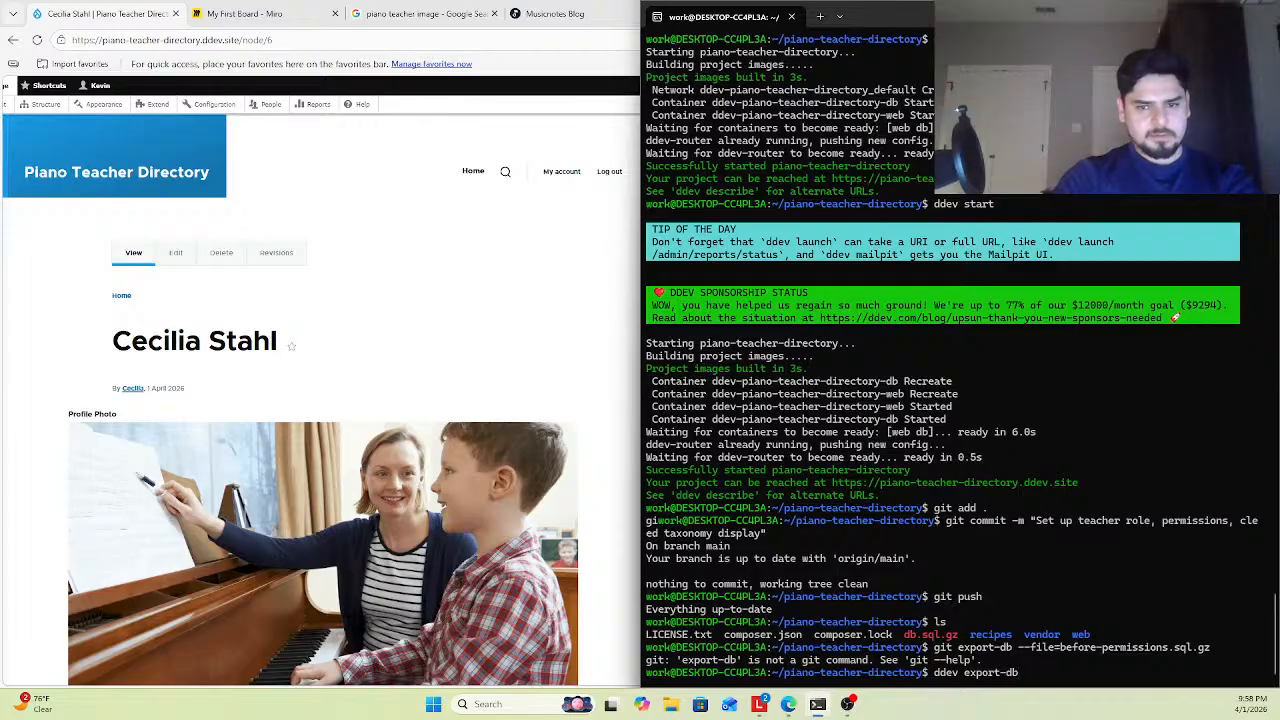
type(" --file")
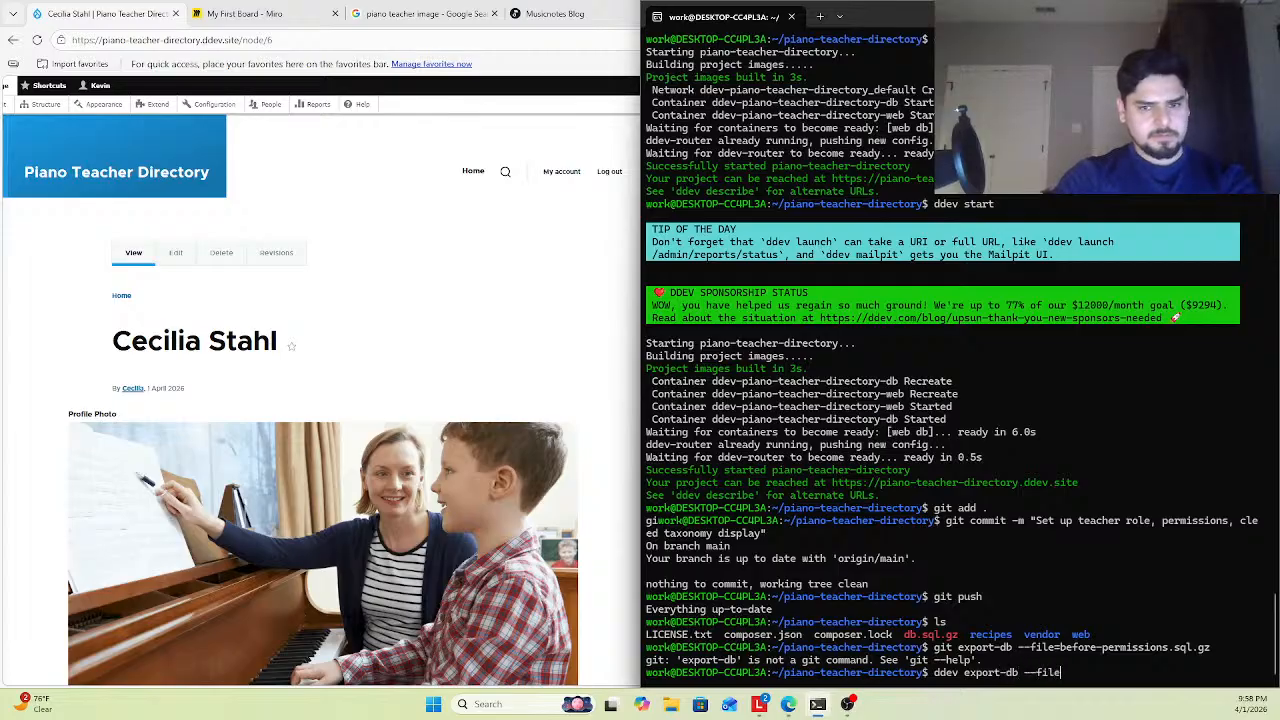
type("=before-perm")
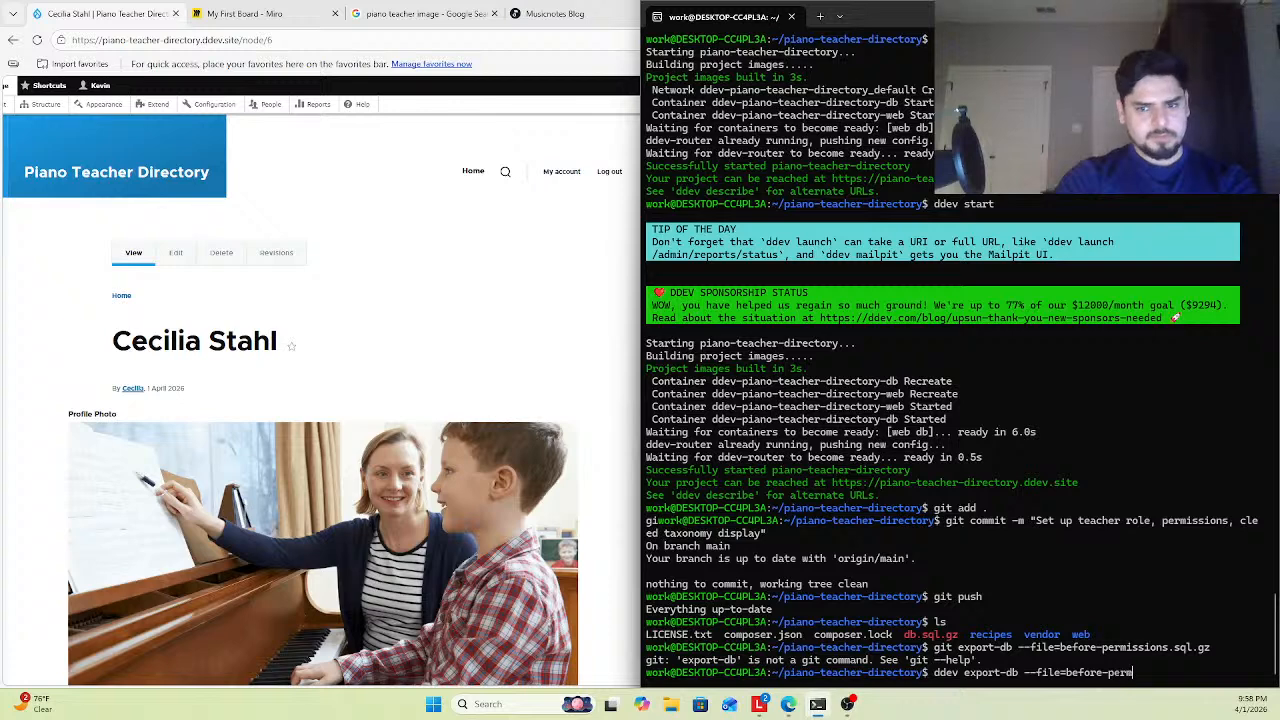
type("issions.sql.gz")
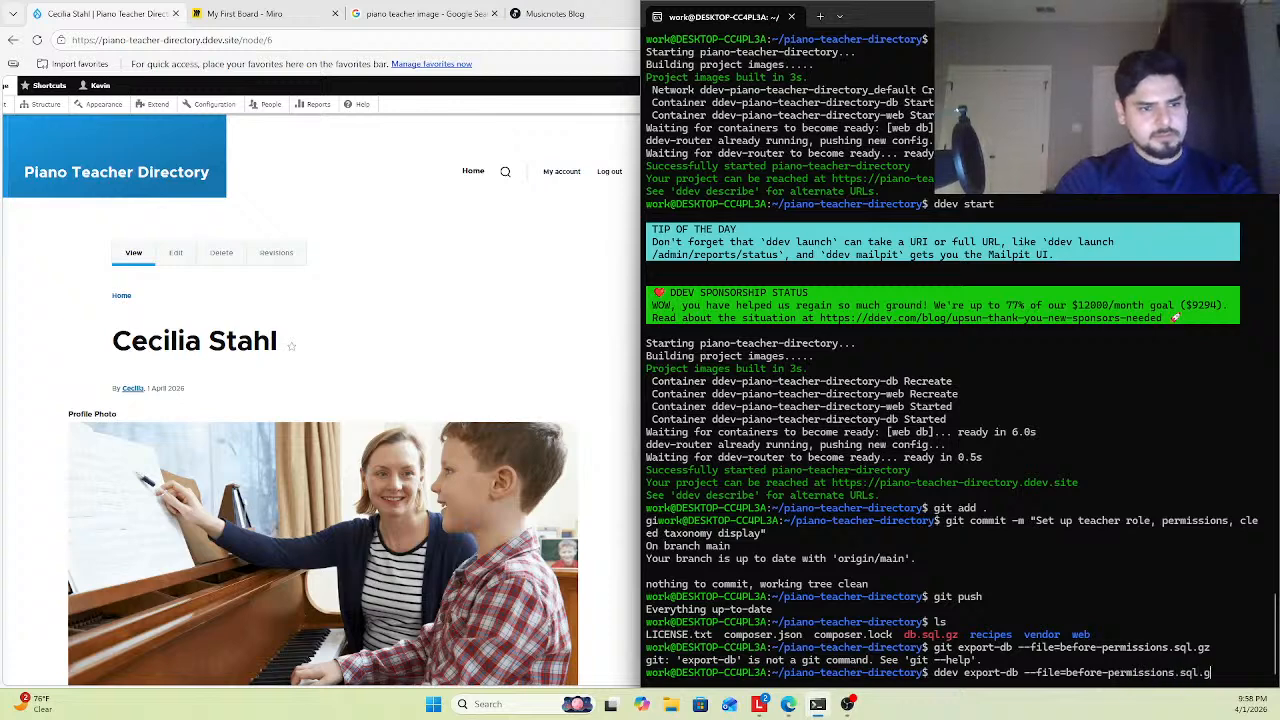
key("Return")
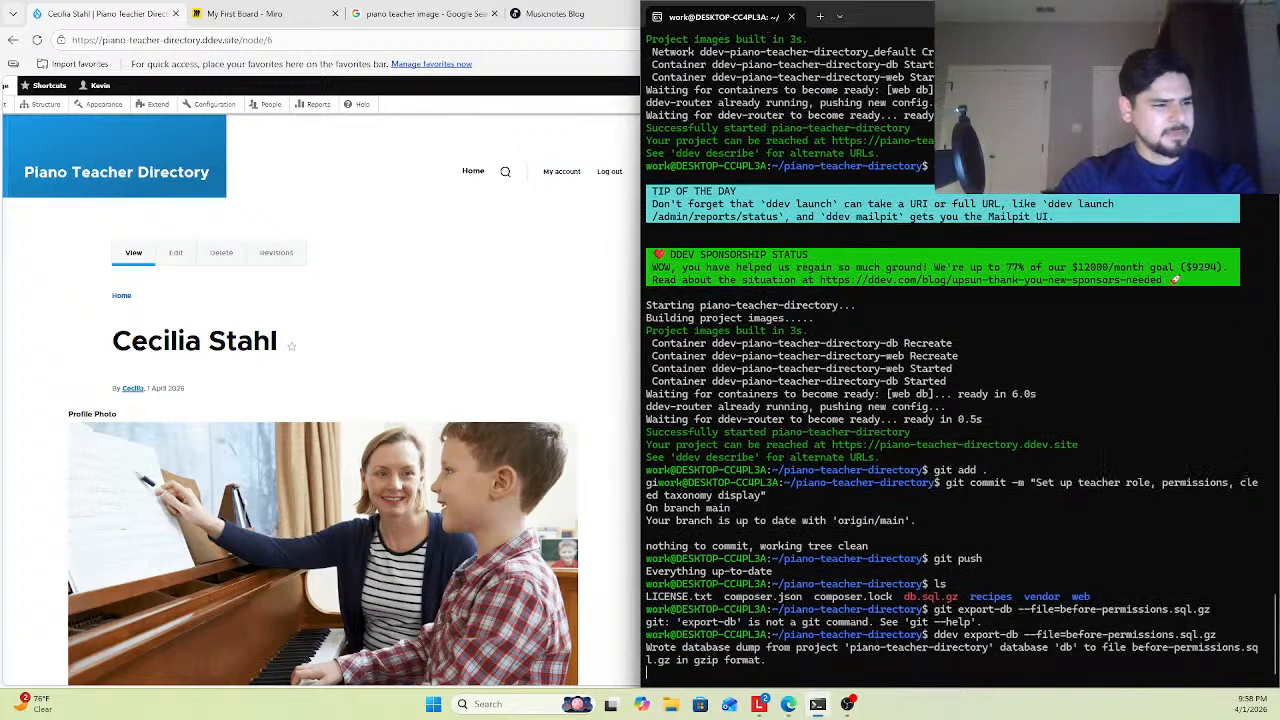
List the project files and run git status to confirm the dump is untracked
type("ls")
key("Return")
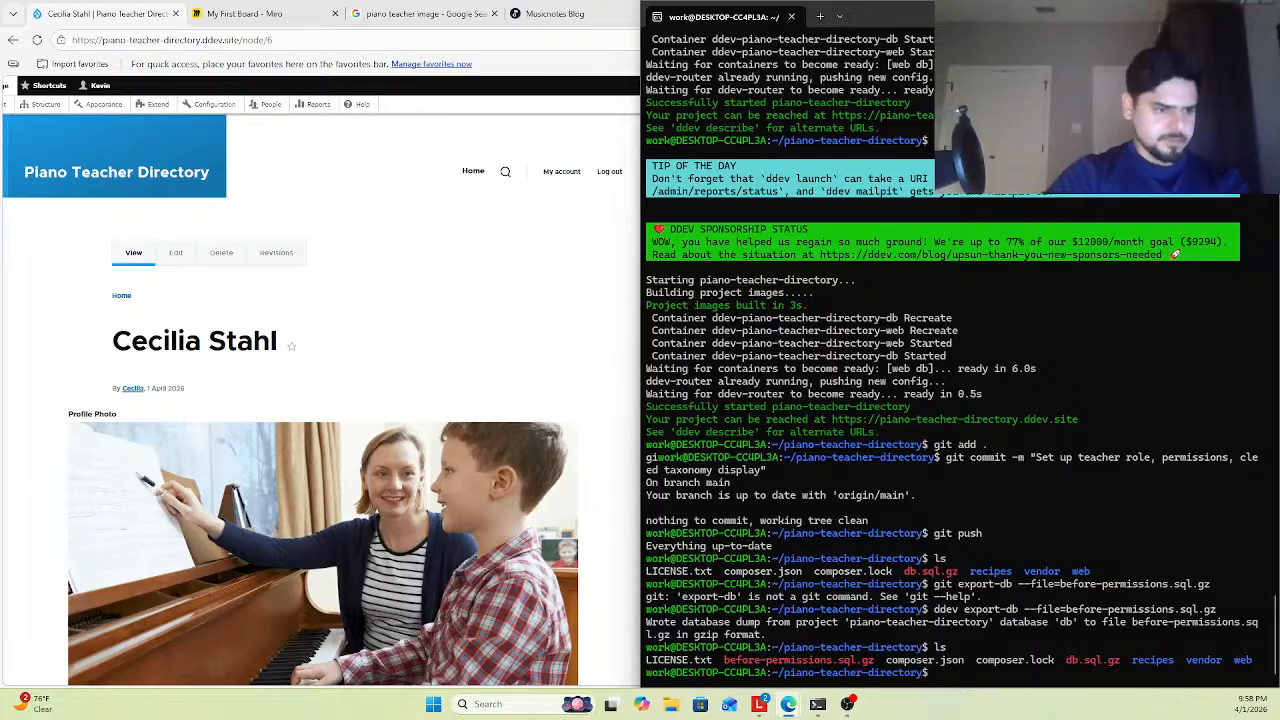
type("git status")
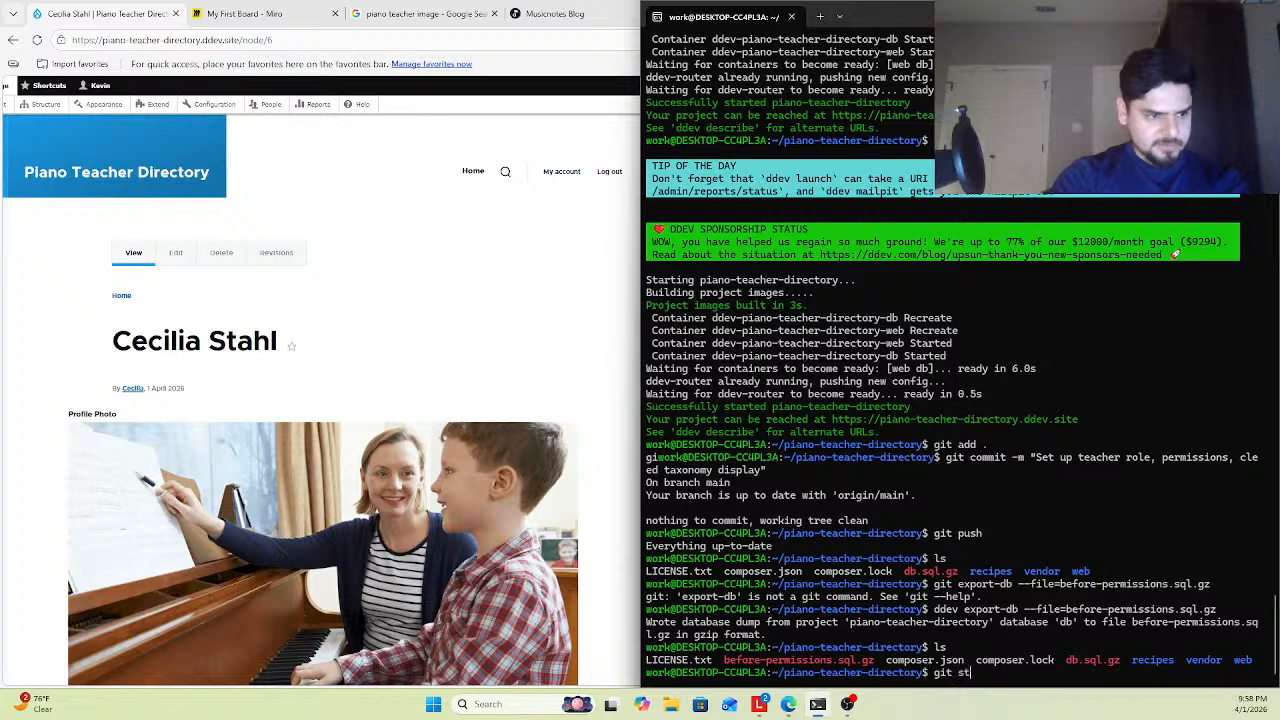
key("Return")
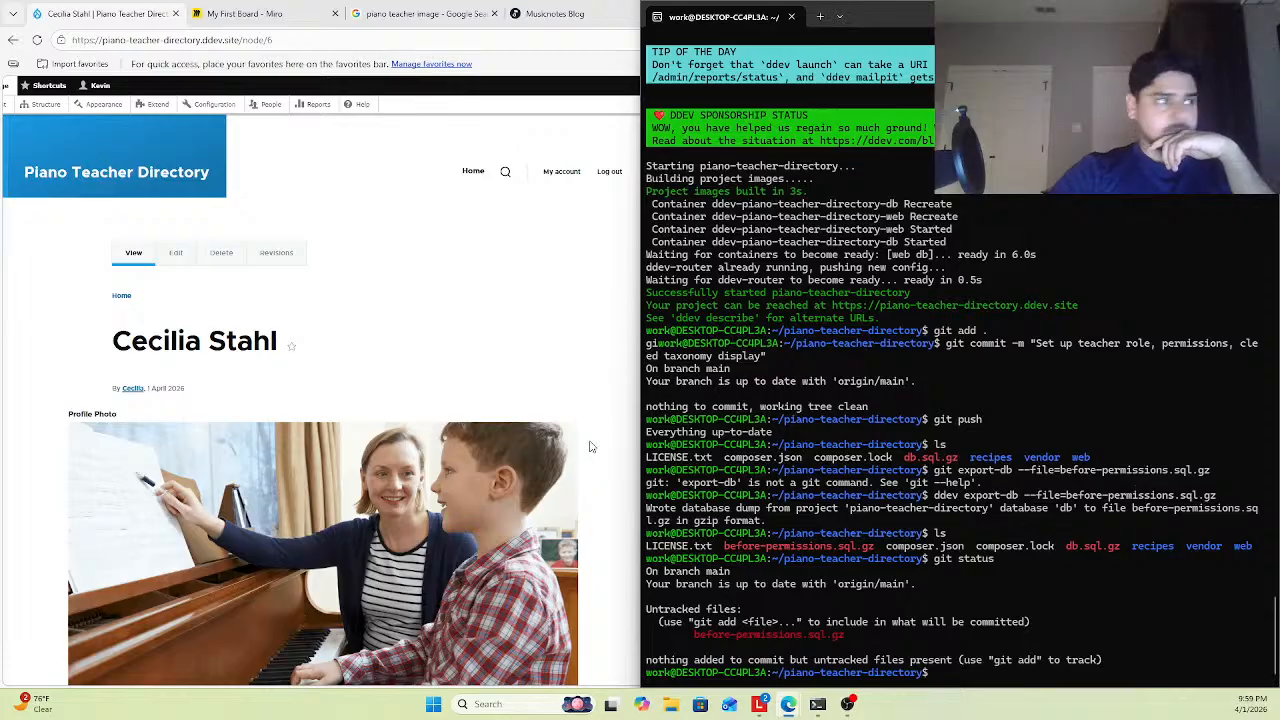
Log out and sign back in with the teacher's username and password, dismissing the save-password prompt
left_click(607, 174)
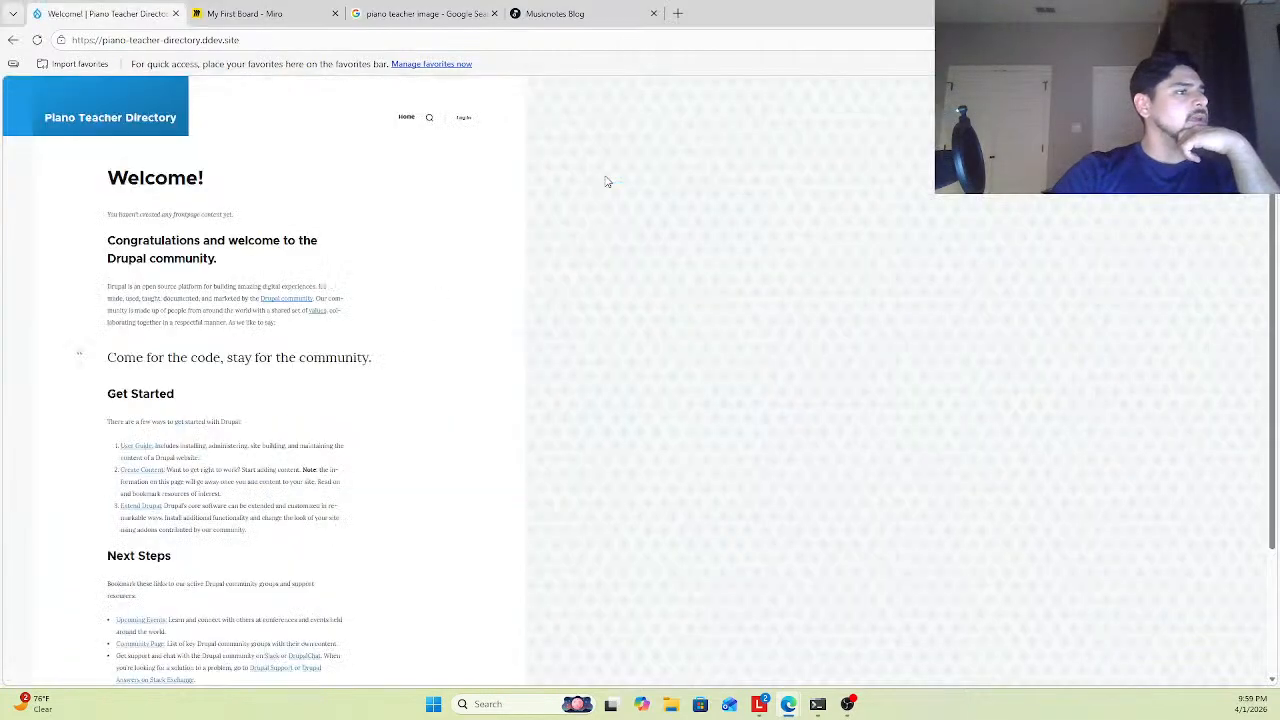
left_click(463, 120)
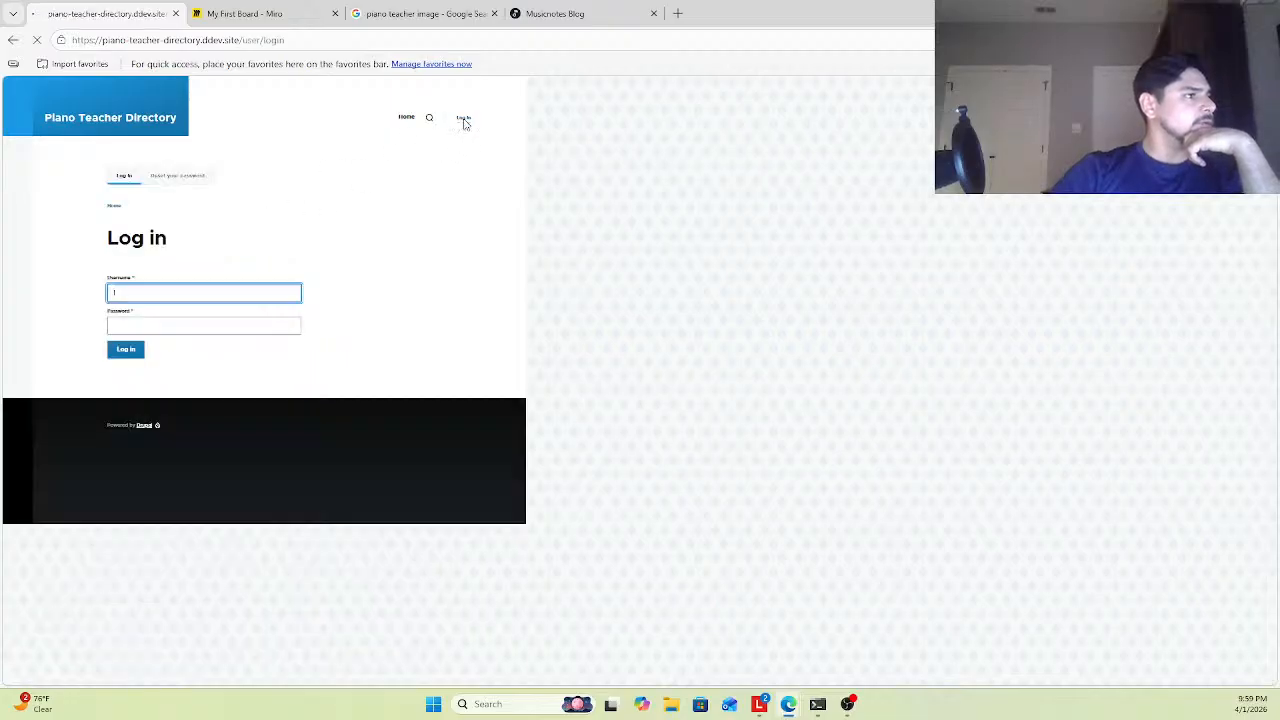
left_click(130, 291)
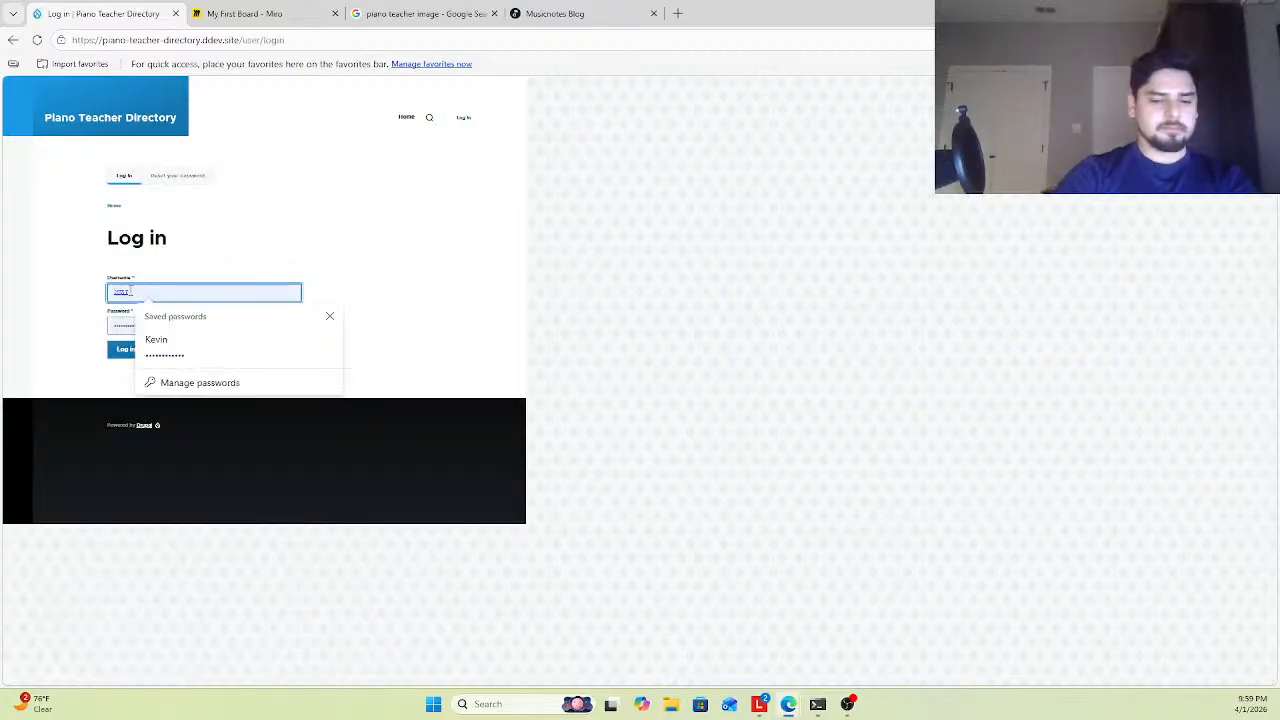
type("Cecilia")
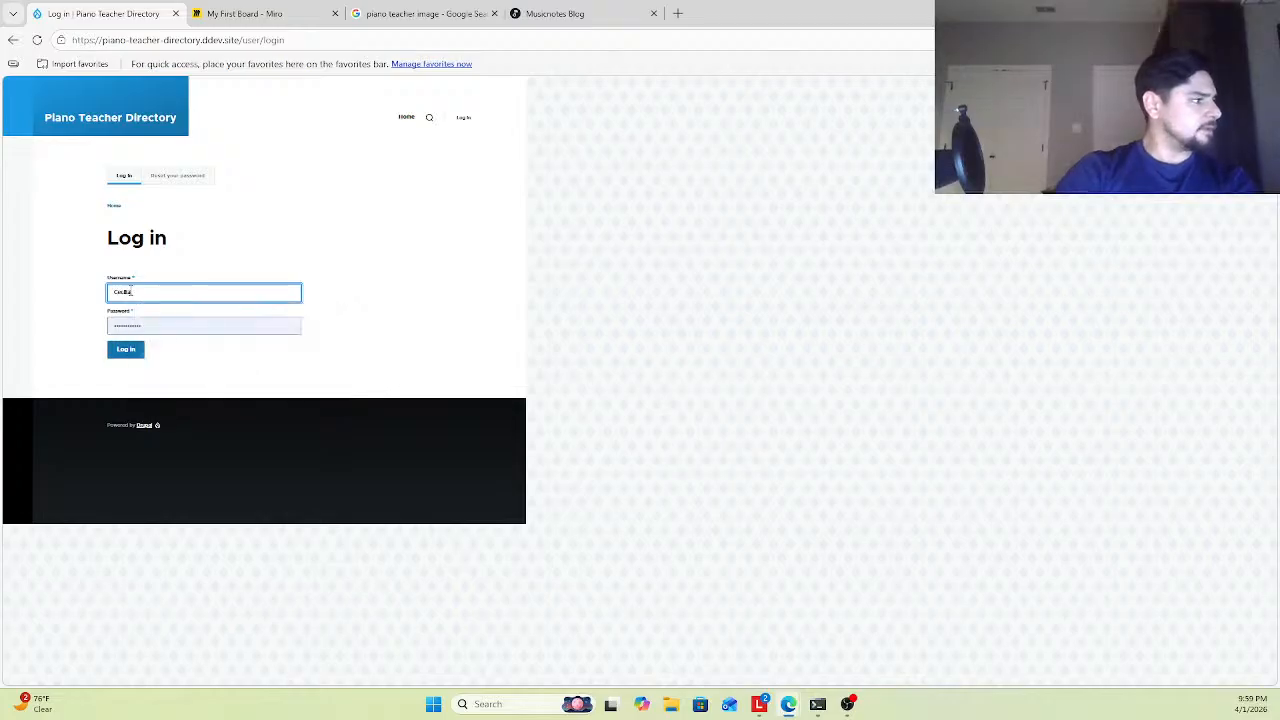
double_click(178, 323)
type("•")
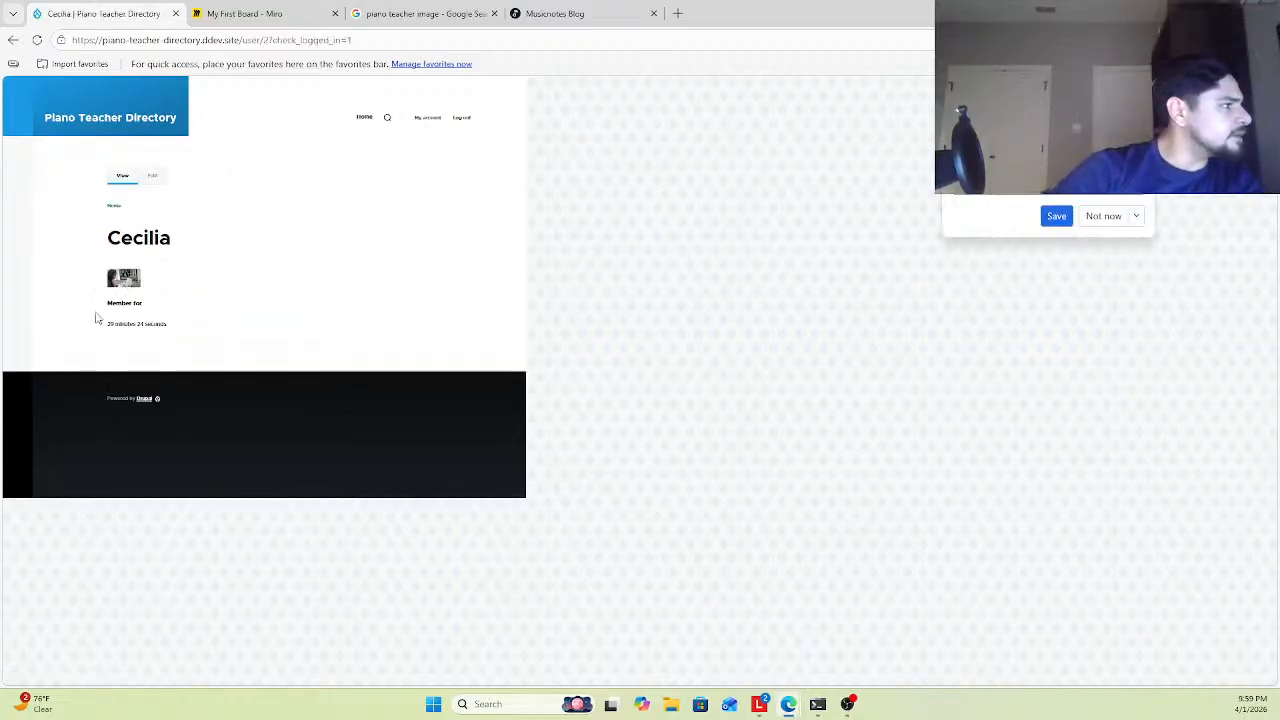
left_click(115, 285)
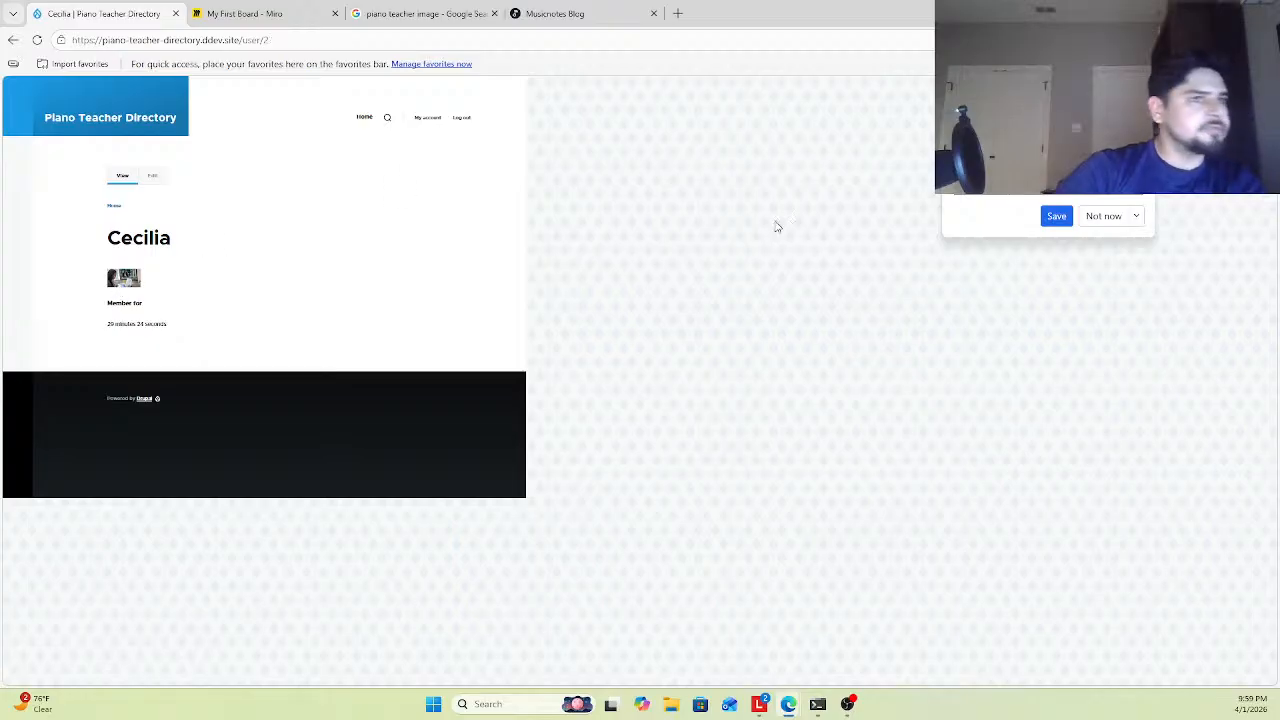
left_click(1103, 216)
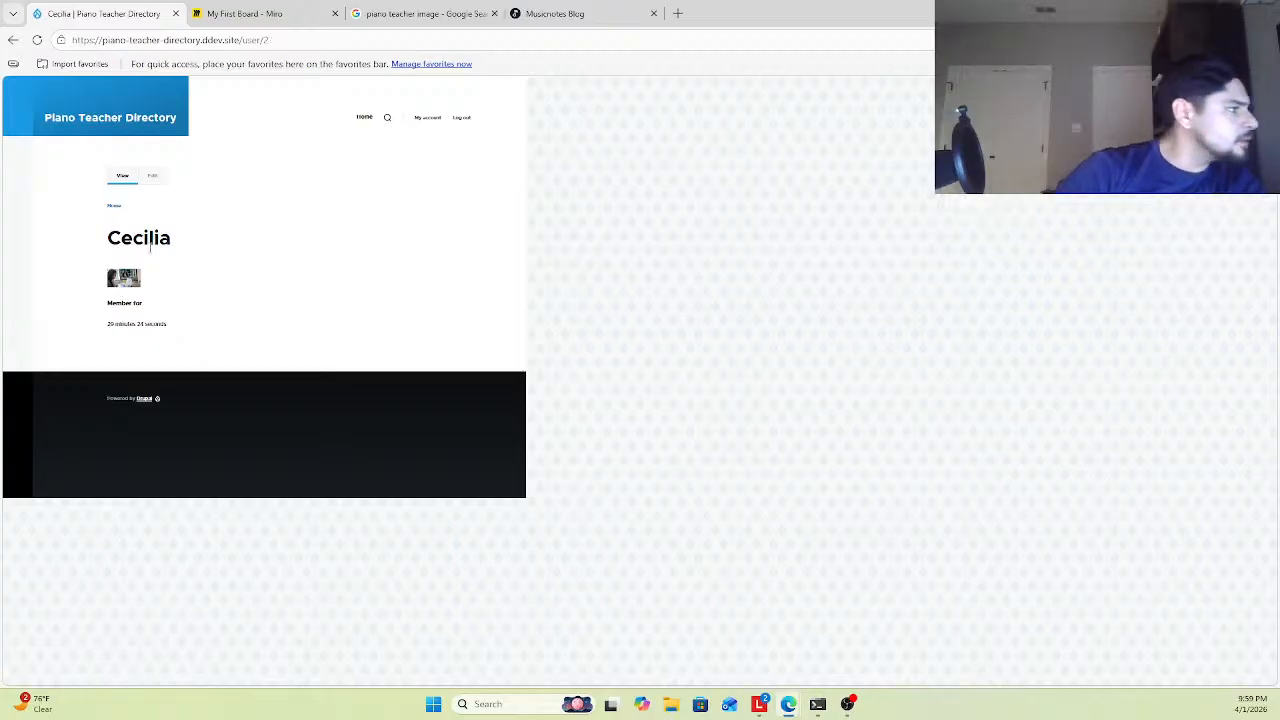
Open the teacher's account edit form and look through it
left_click(155, 182)
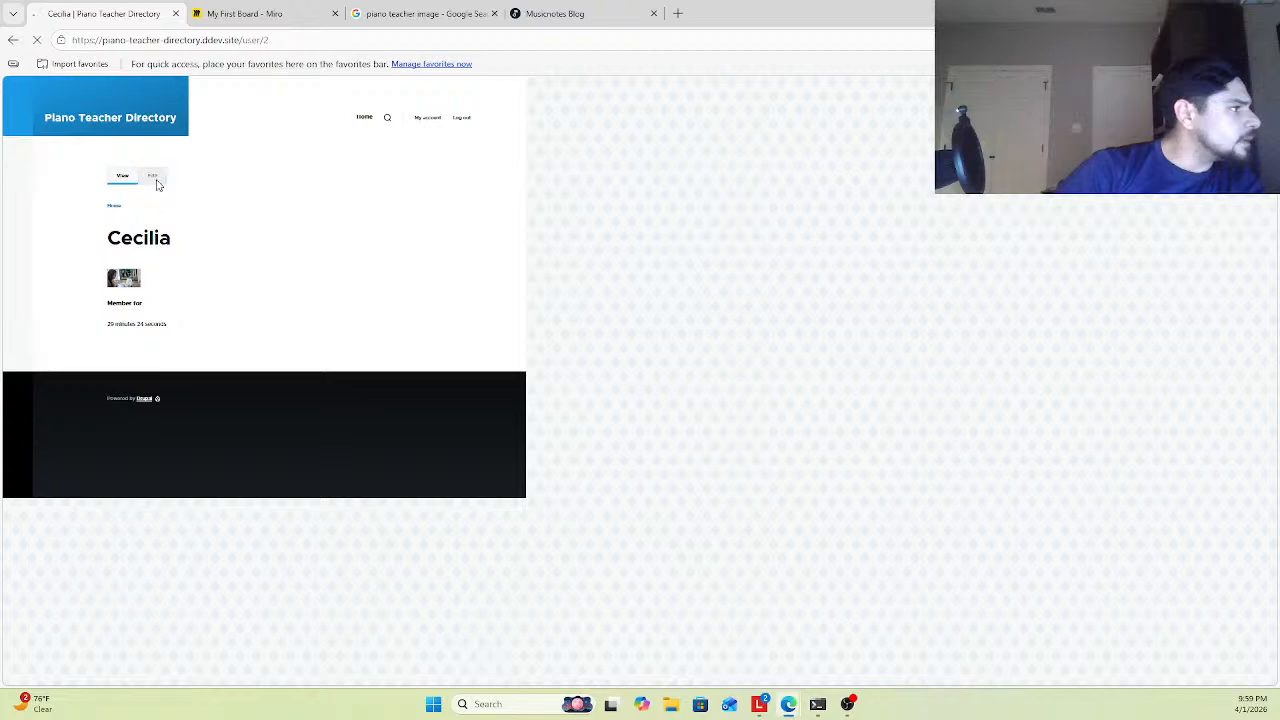
scroll(174, 254, "down", 3)
scroll(260, 257, "up", 2)
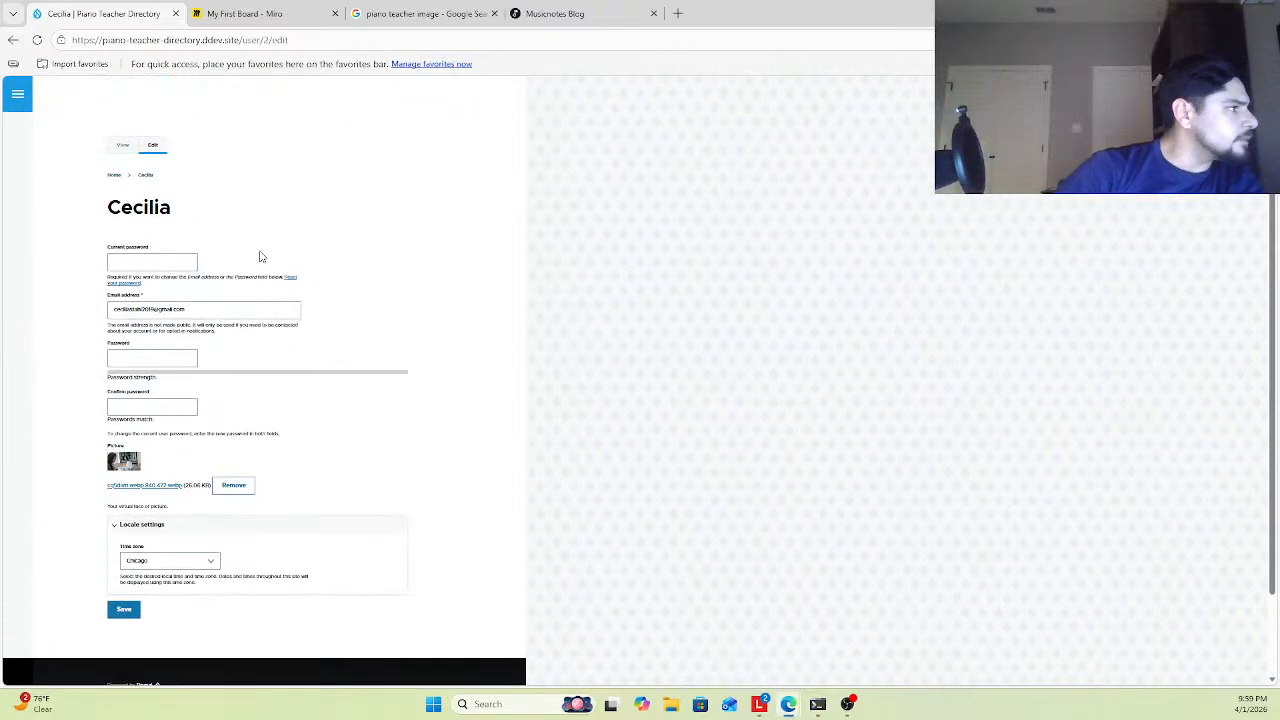
scroll(200, 209, "up", 1)
Return to the teacher's profile, then the front page, toggling the collapsed header menu
left_click(123, 163)
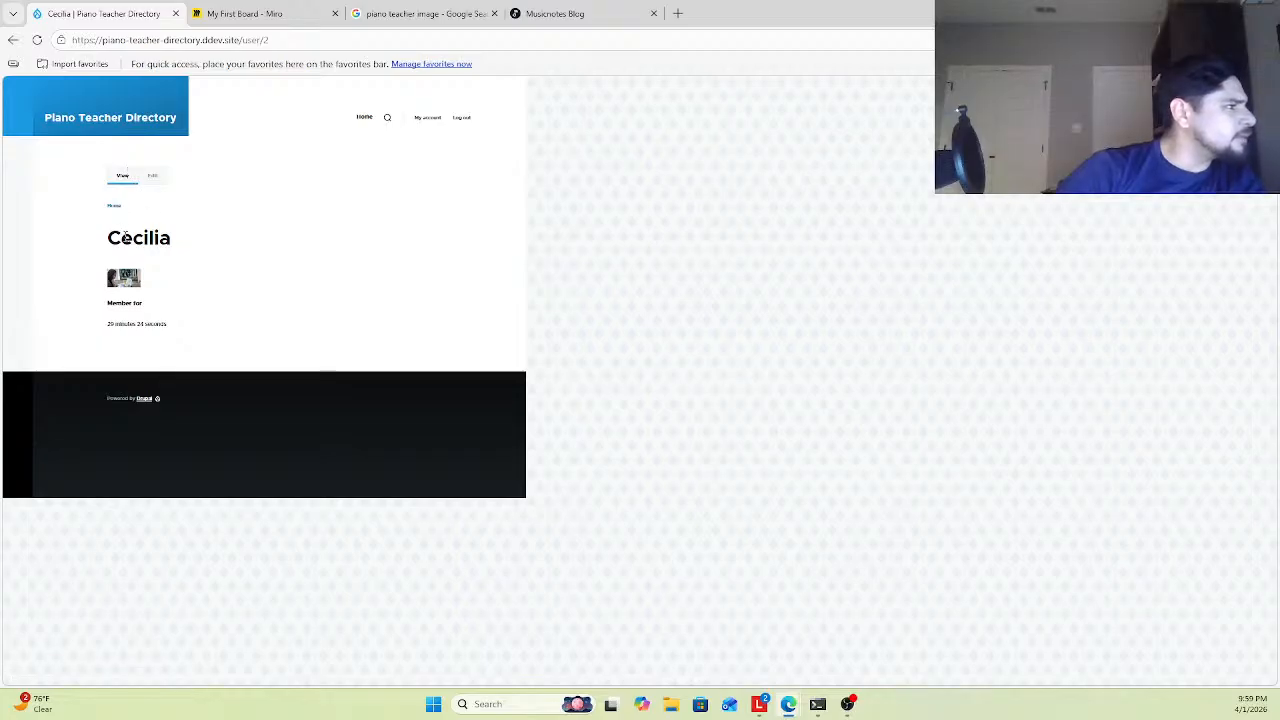
left_click(118, 290)
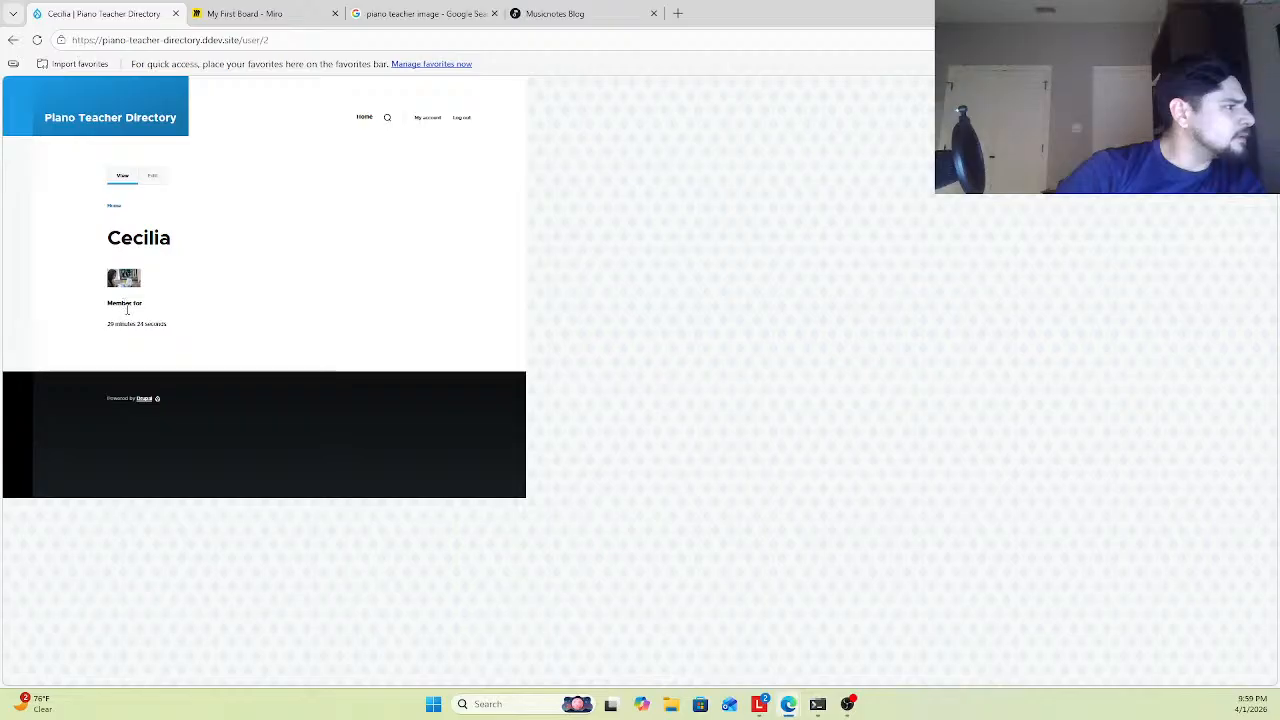
left_click(114, 206)
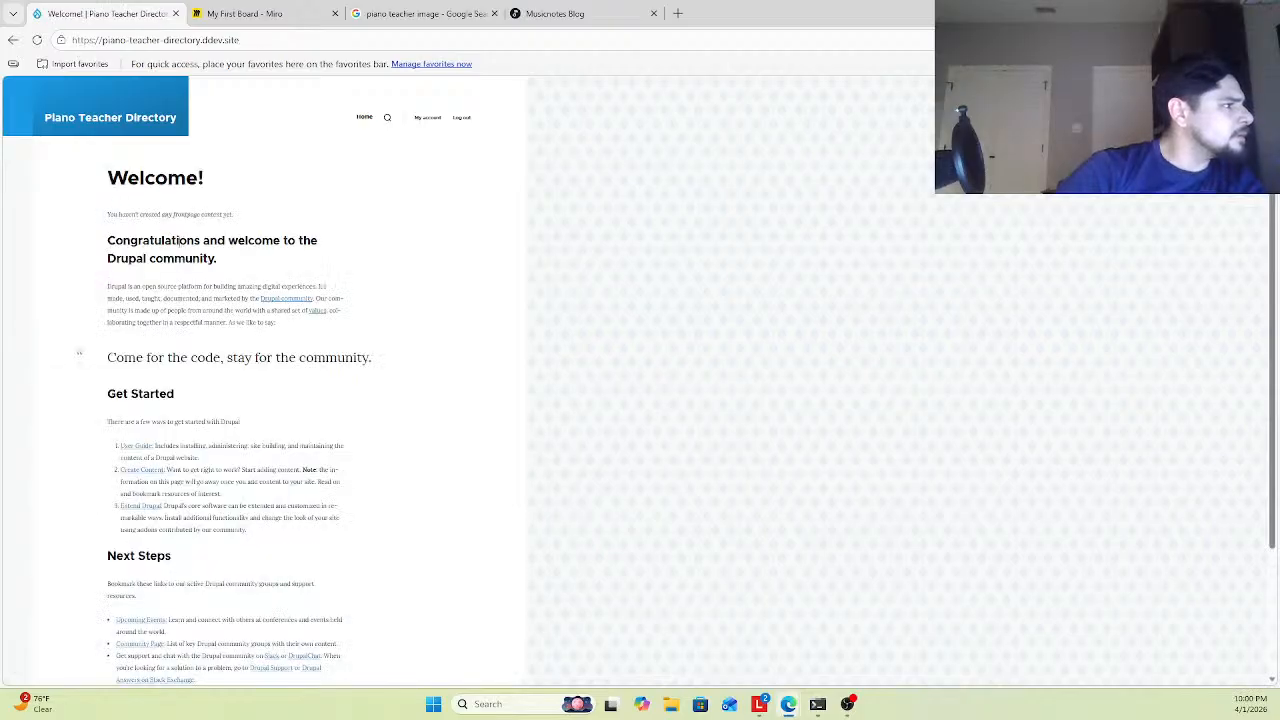
scroll(171, 189, "down", 2)
scroll(171, 189, "up", 1)
left_click(16, 99)
left_click(18, 96)
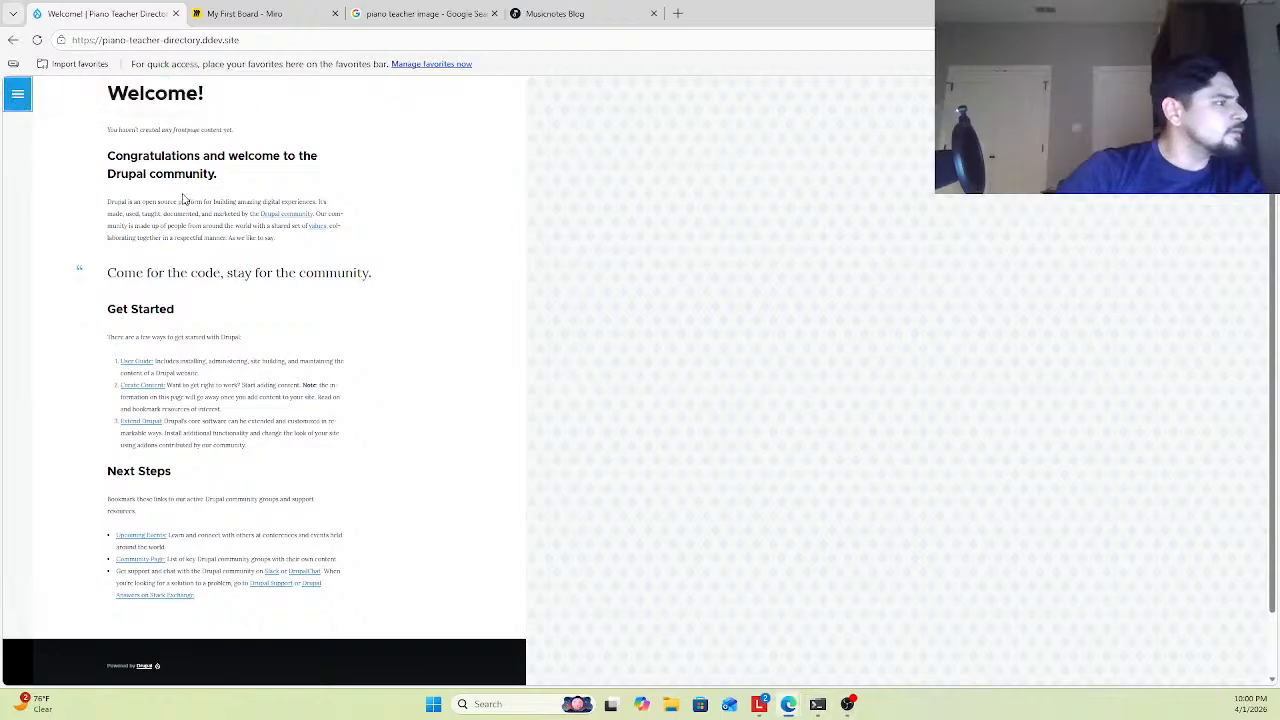
scroll(183, 200, "up", 1)
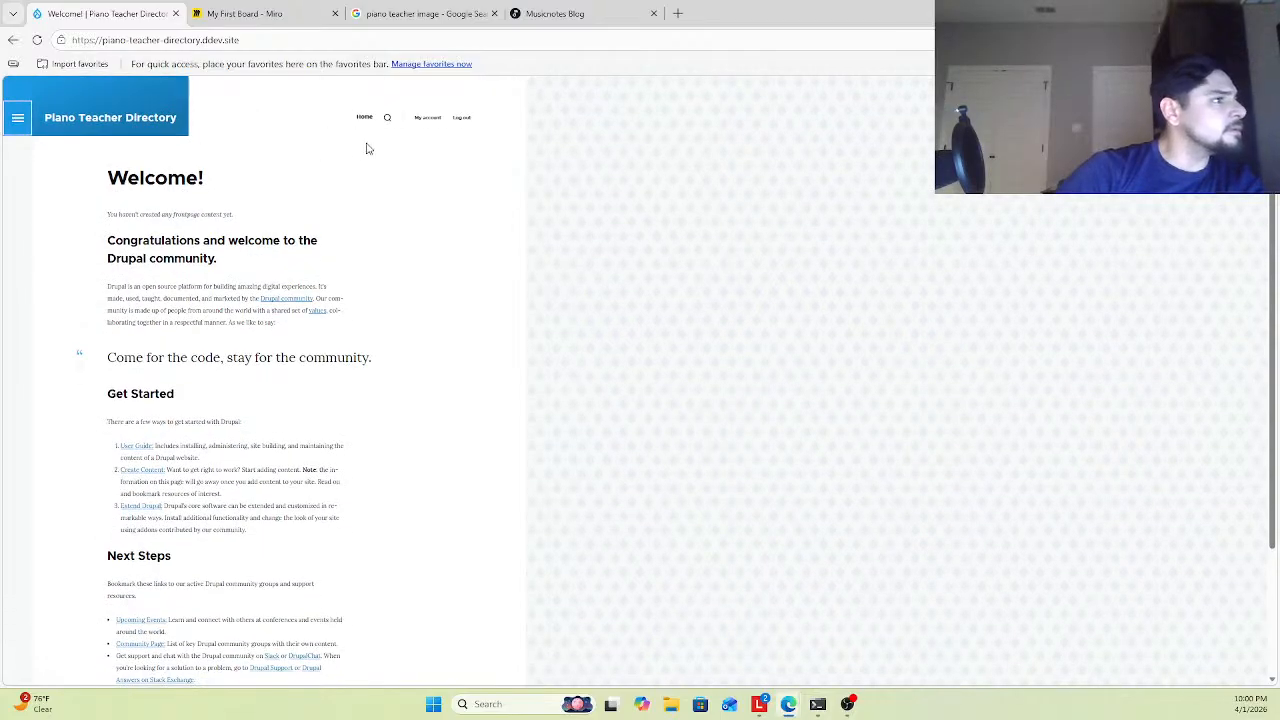
Reopen the account edit form and review its Picture and Chicago time zone settings
left_click(428, 118)
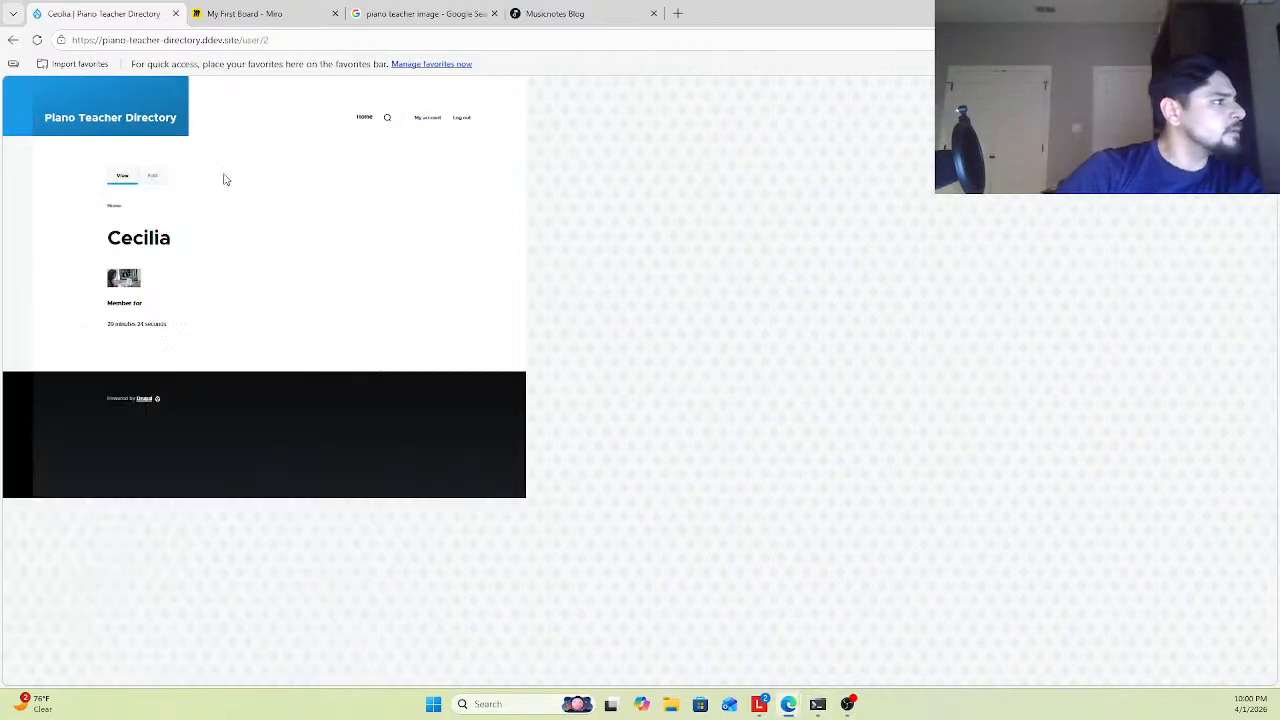
left_click(114, 208)
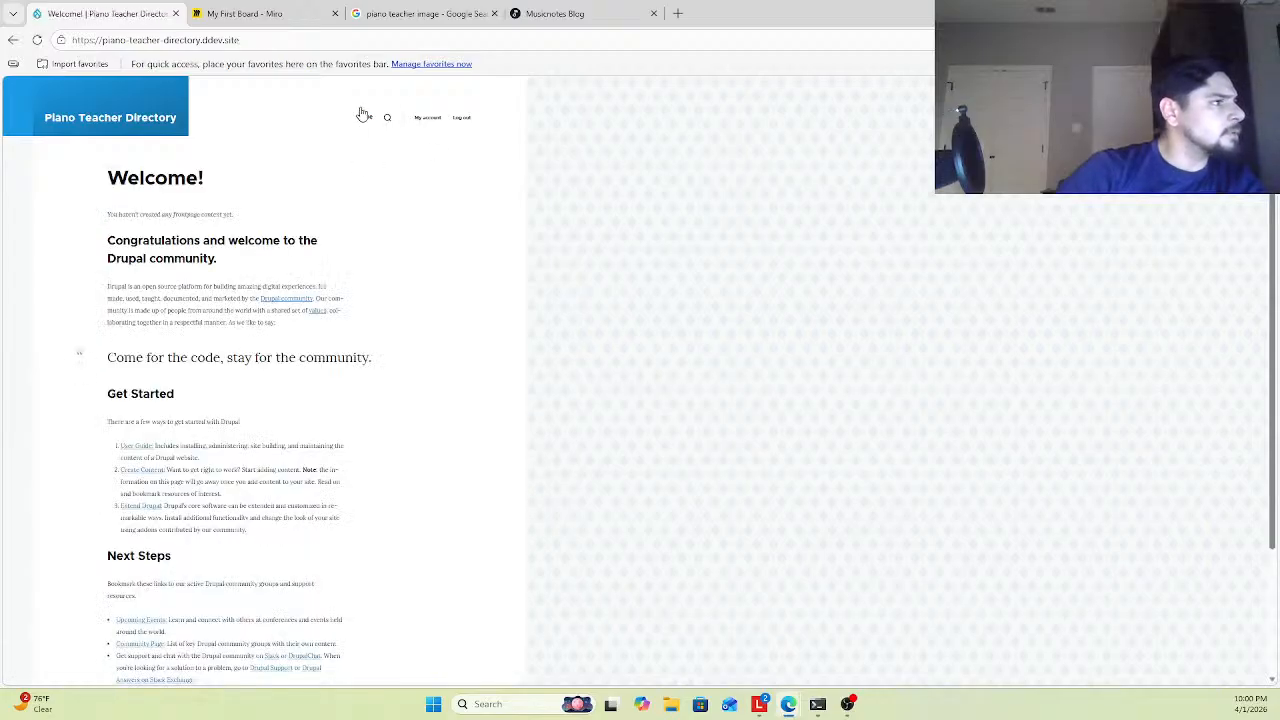
left_click(426, 119)
left_click(166, 176)
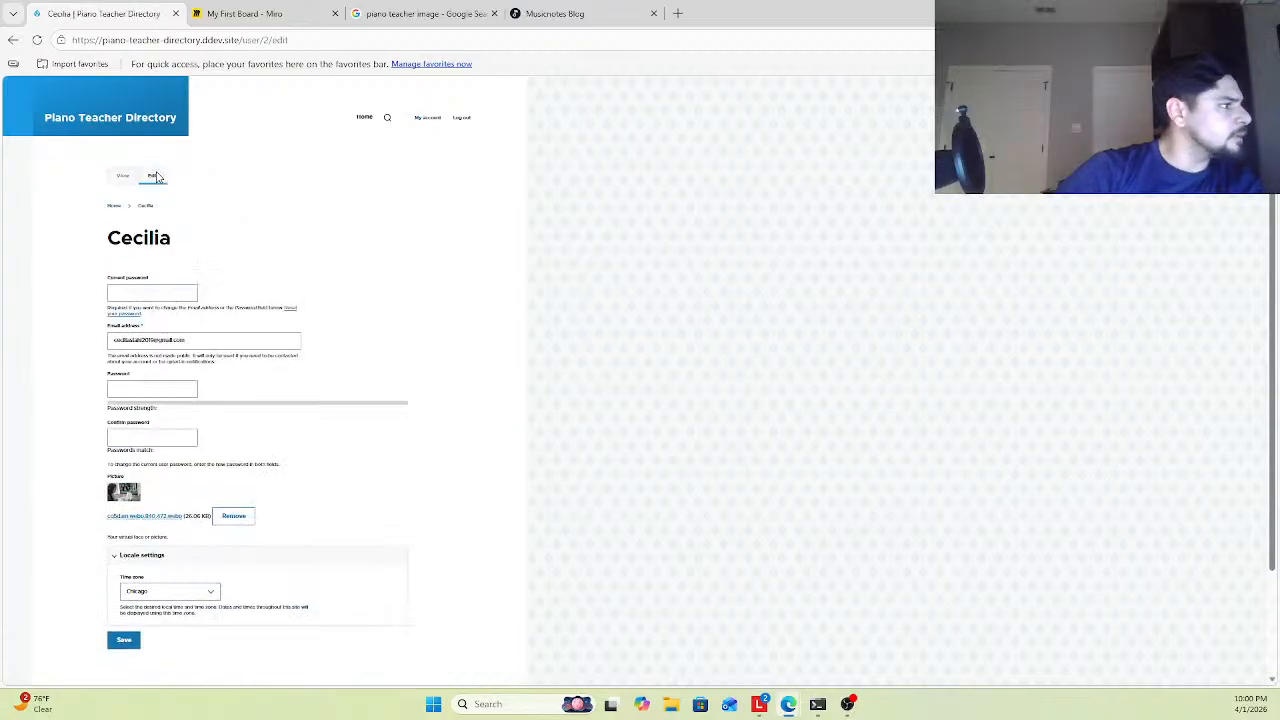
scroll(167, 293, "down", 1)
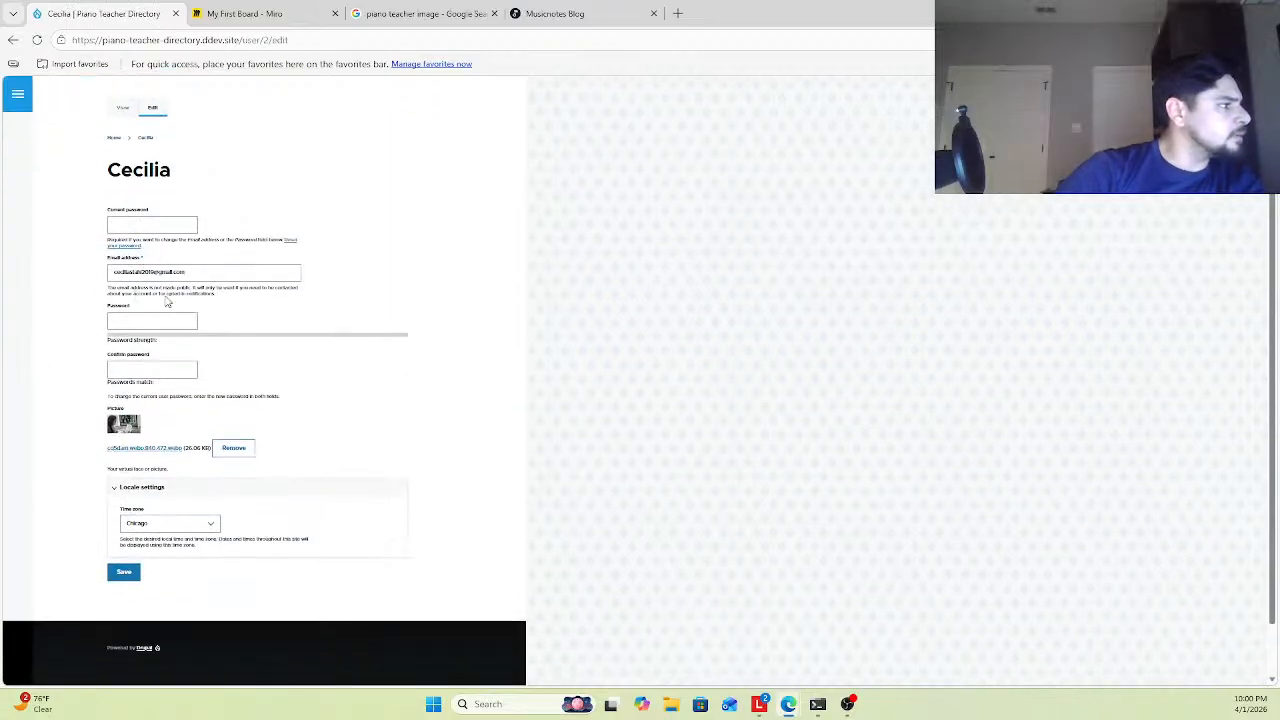
scroll(167, 295, "up", 1)
scroll(141, 352, "down", 1)
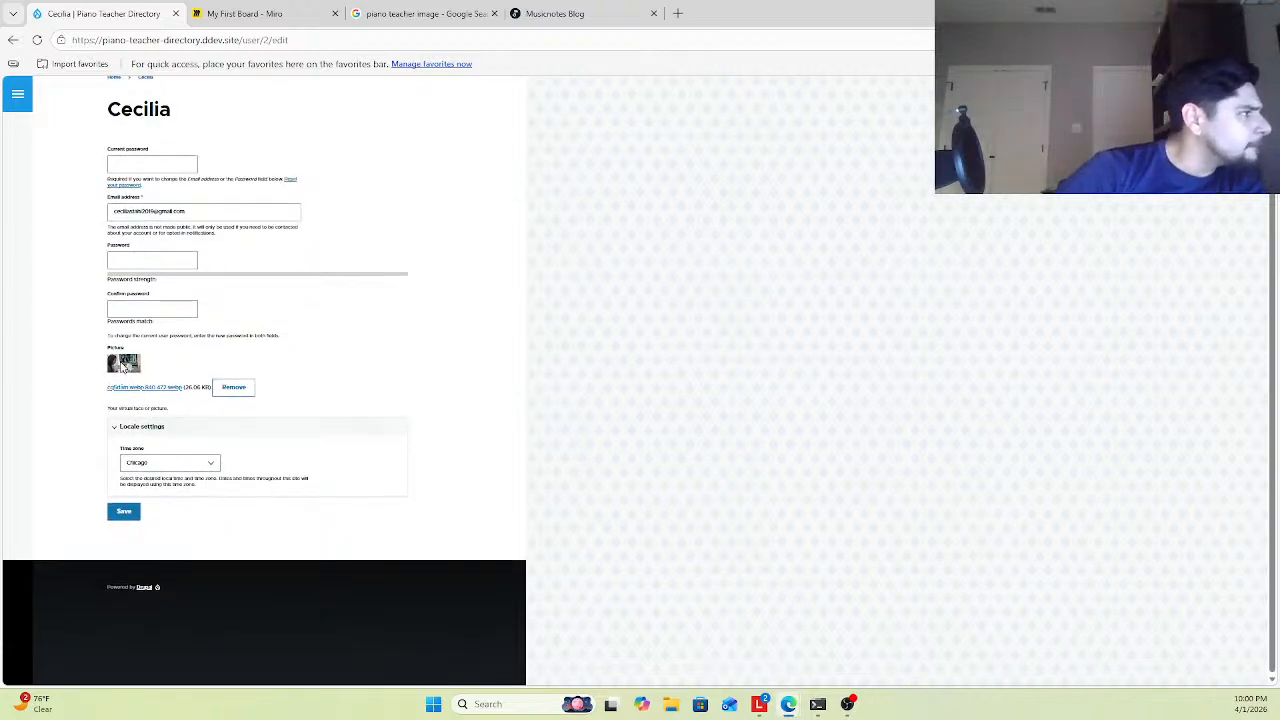
scroll(121, 368, "up", 1)
scroll(121, 384, "down", 1)
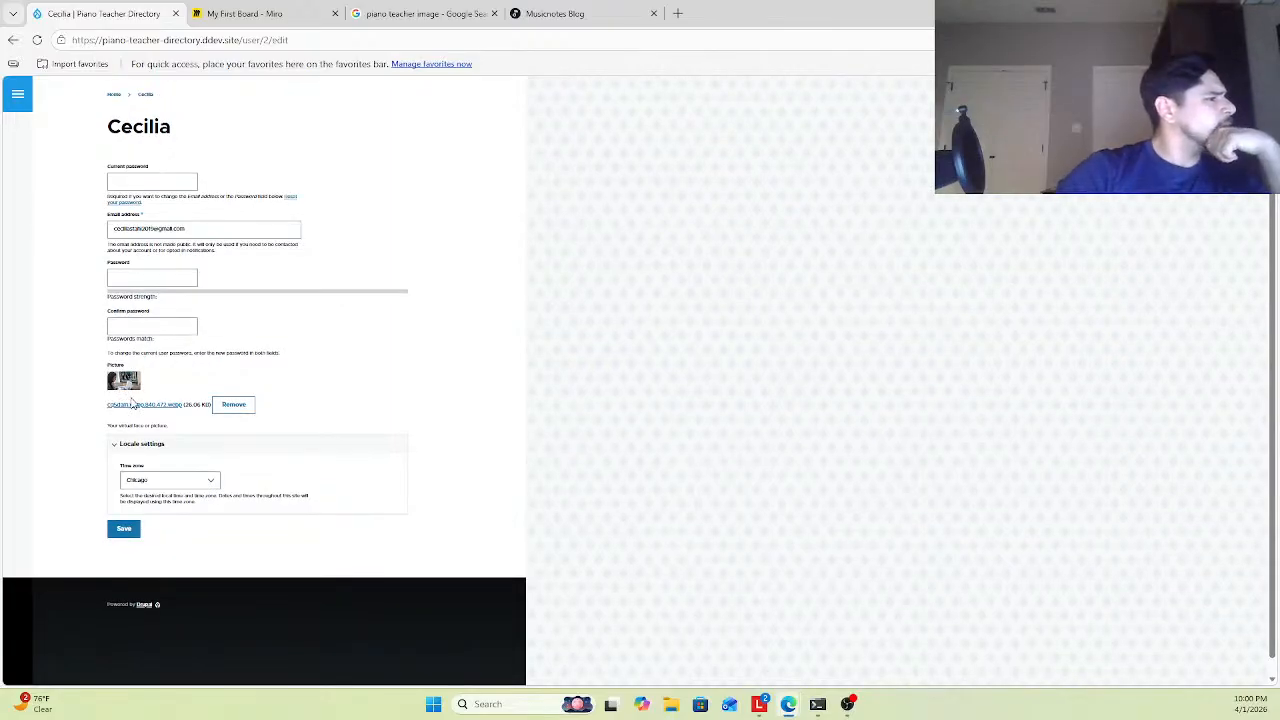
scroll(131, 402, "up", 2)
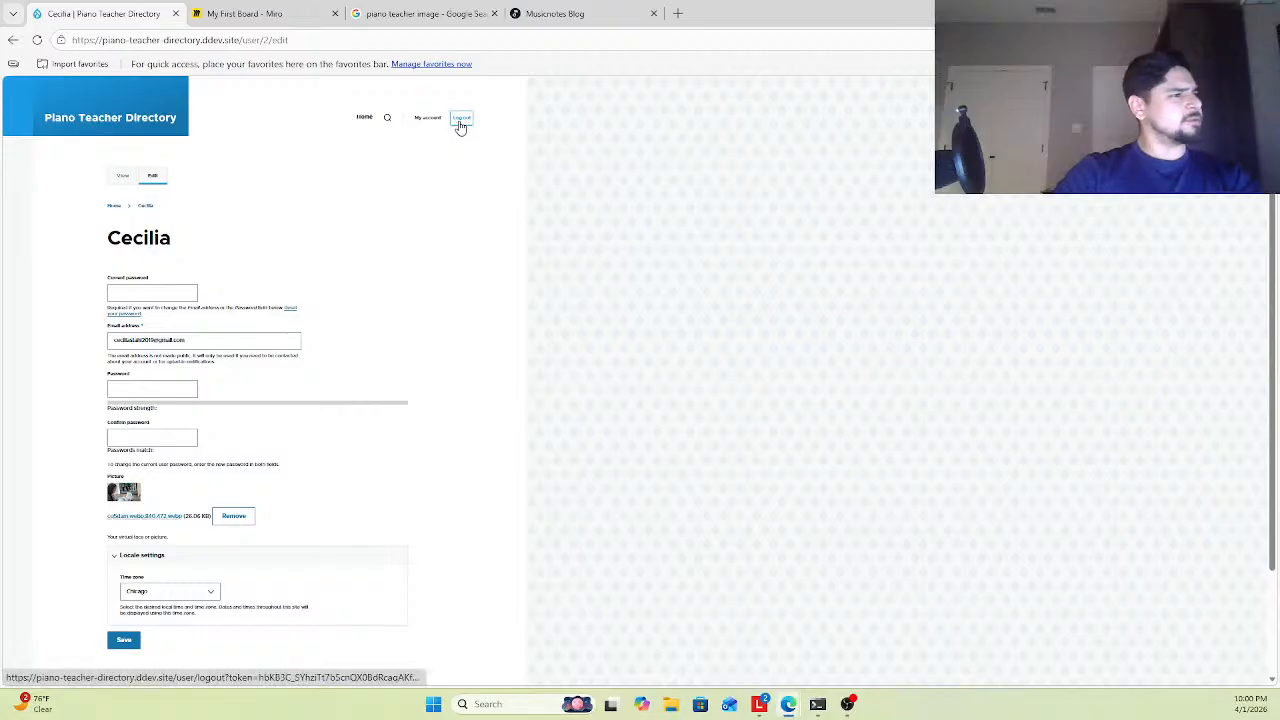
Log out of the teacher account and log in as the administrator with saved credentials
left_click(460, 122)
left_click(462, 119)
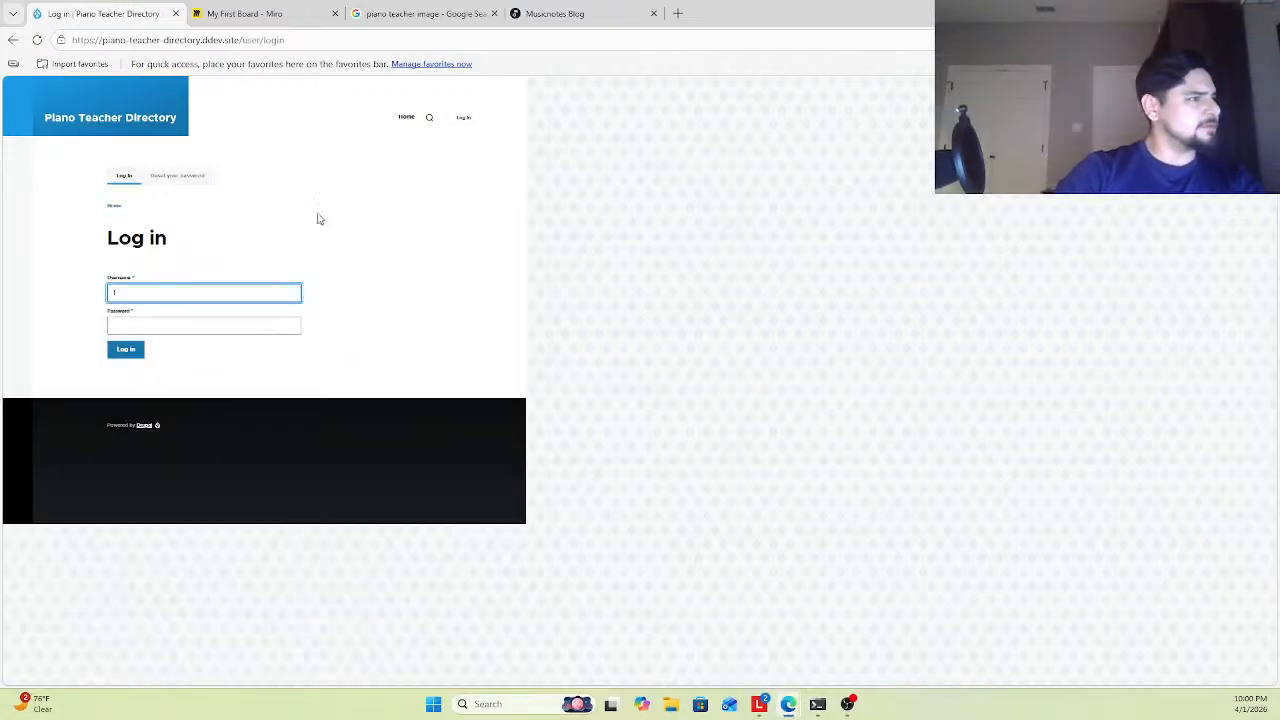
left_click(164, 291)
left_click(130, 349)
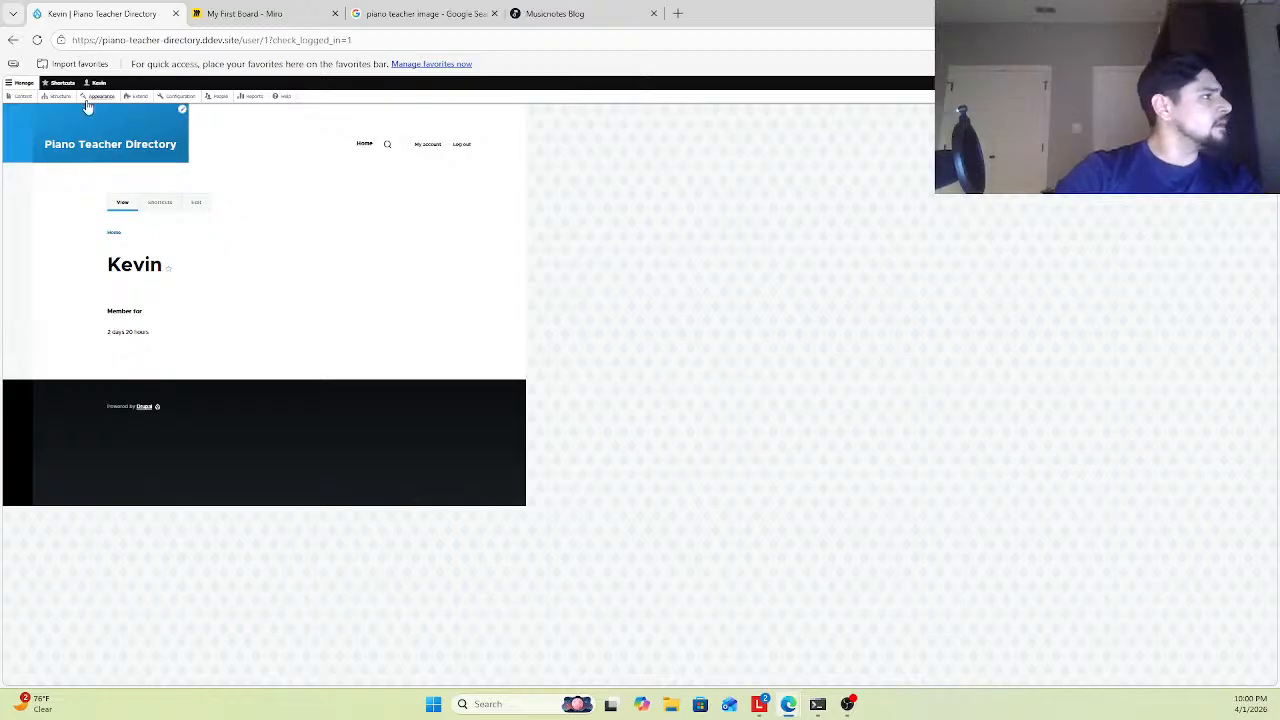
Go via Structure and Content types to the Content list and open the first teacher profile
left_click(60, 96)
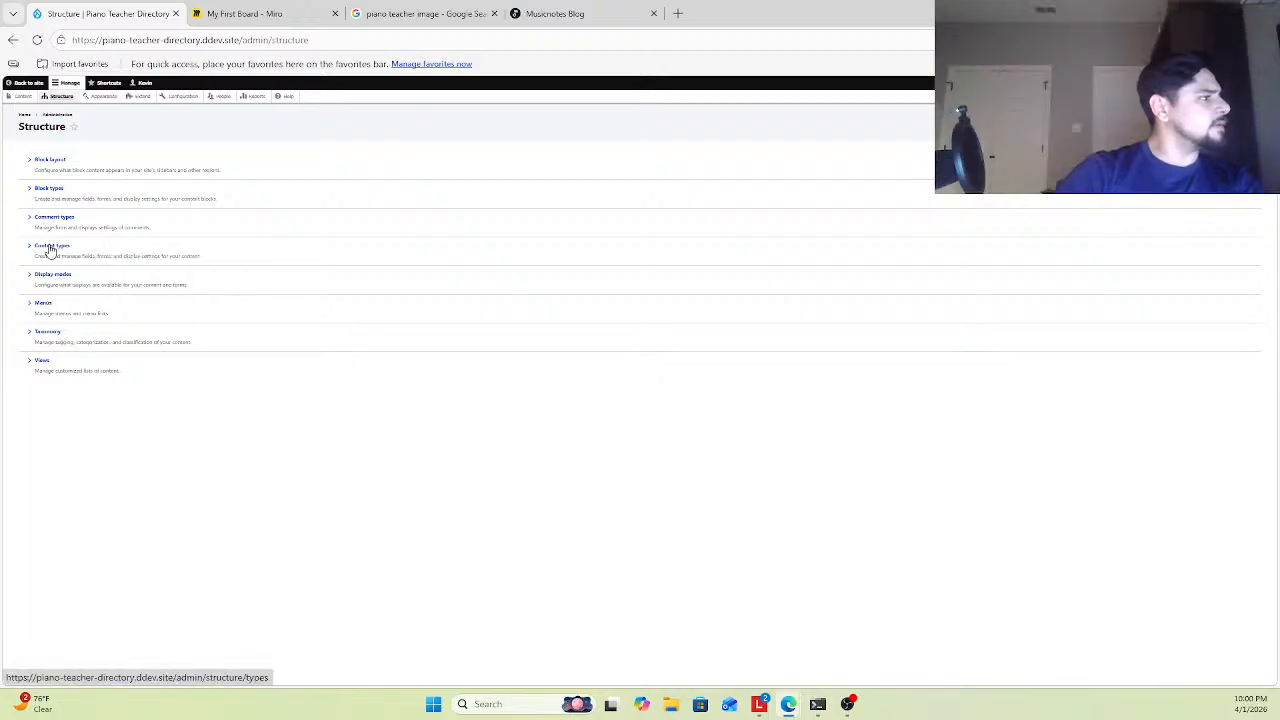
left_click(49, 246)
left_click(30, 96)
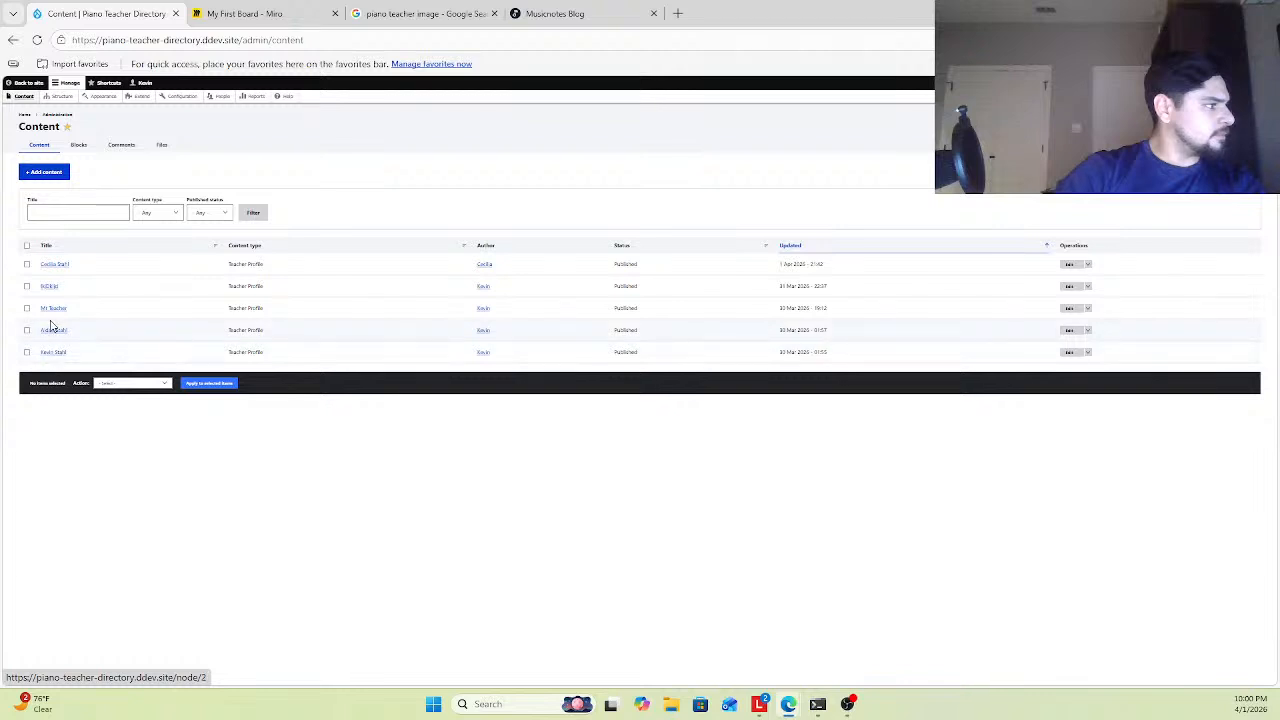
left_click(54, 265)
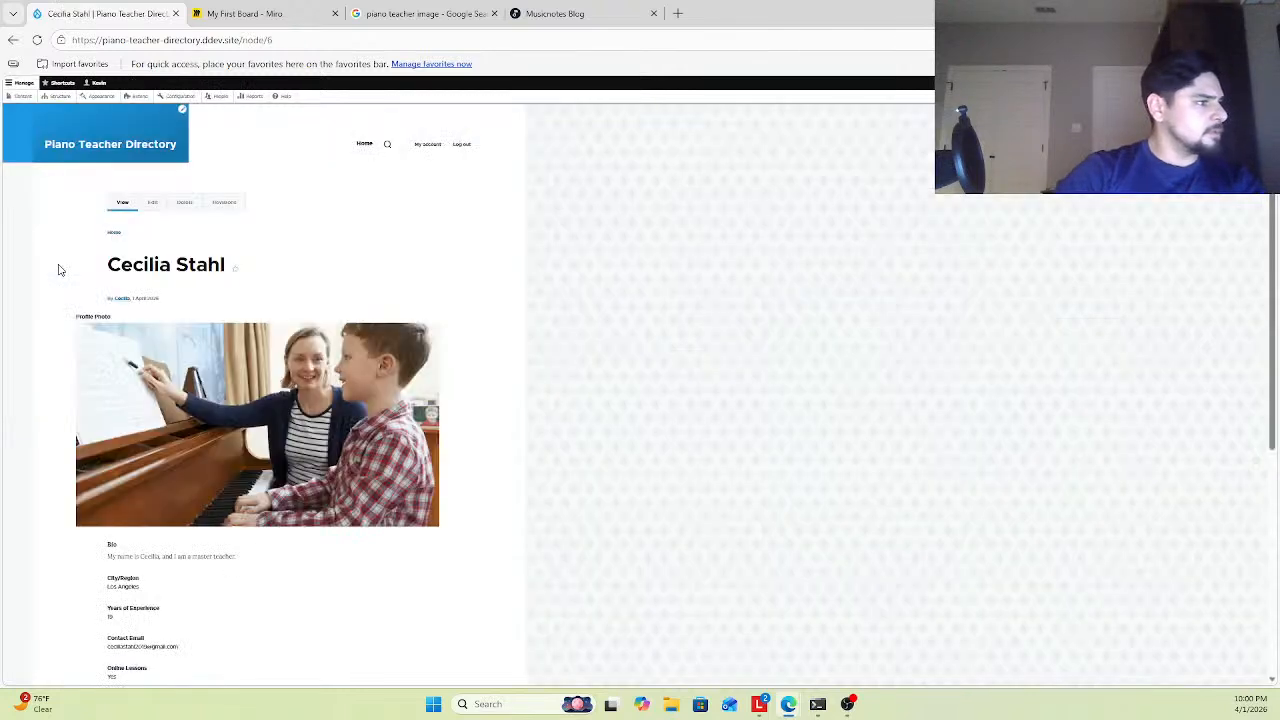
Look over the teacher profile and open its author's user page
scroll(255, 313, "down", 5)
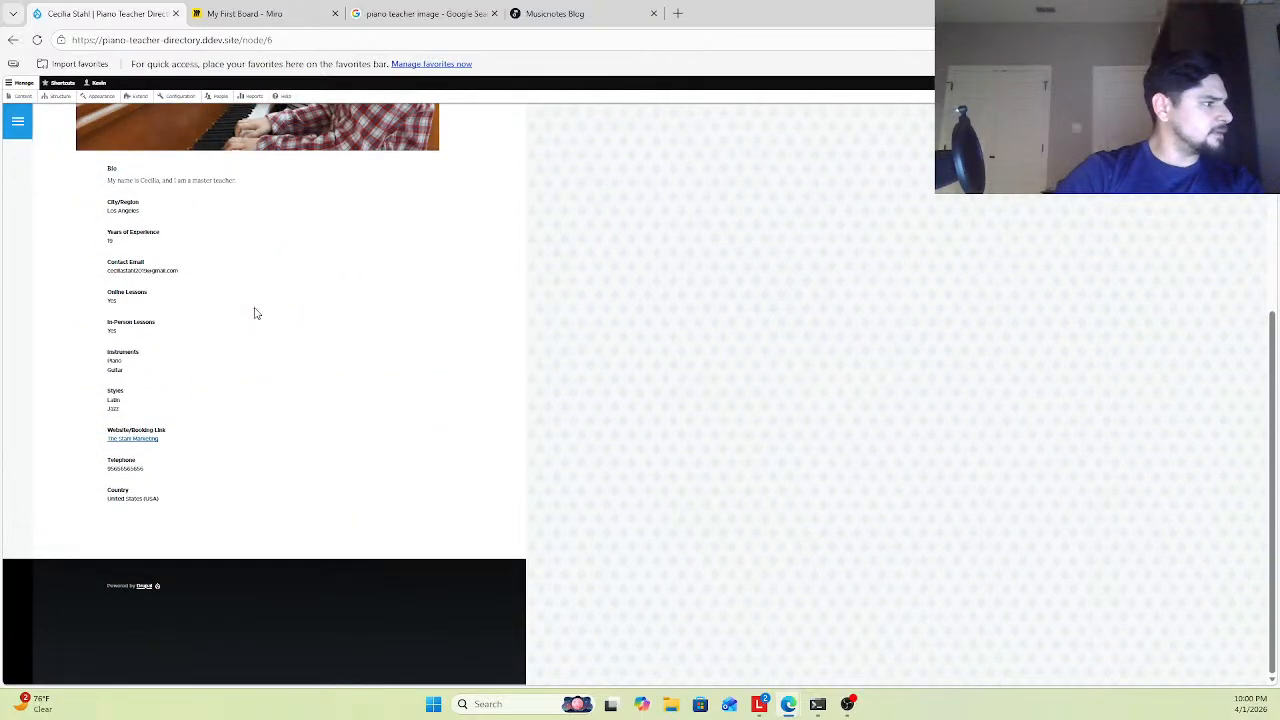
scroll(255, 313, "up", 5)
scroll(255, 313, "down", 1)
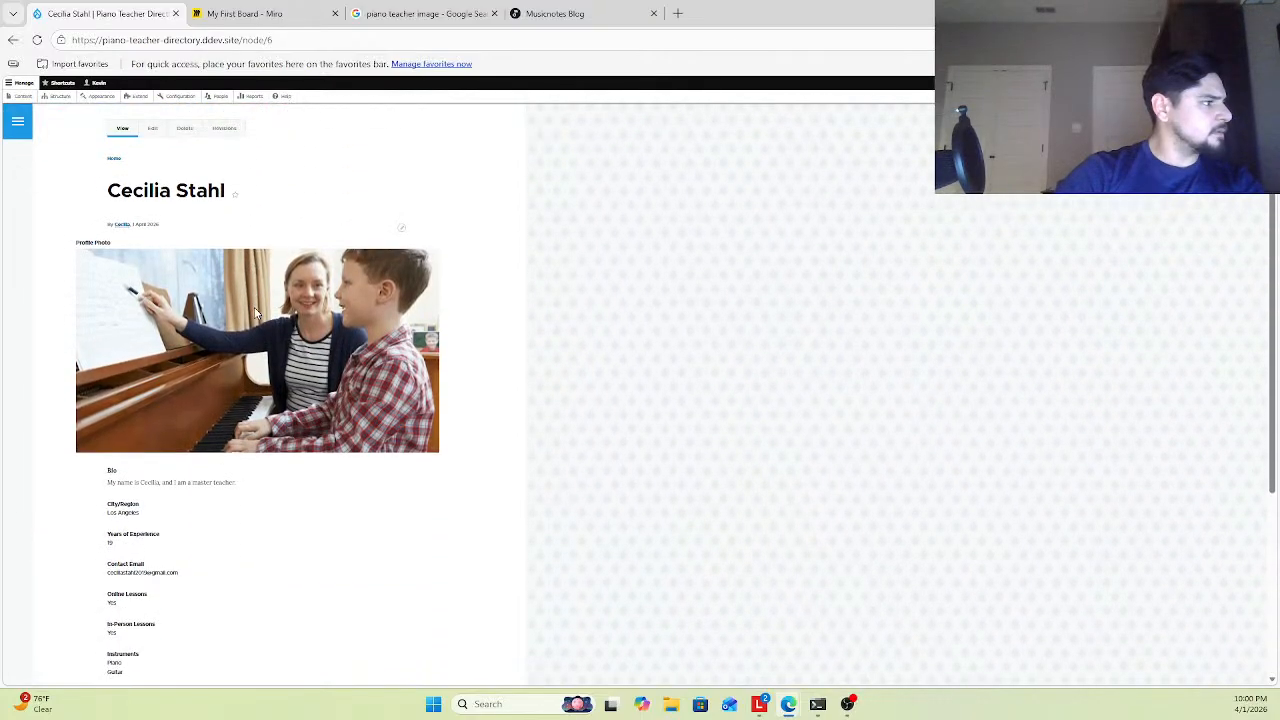
scroll(255, 313, "up", 2)
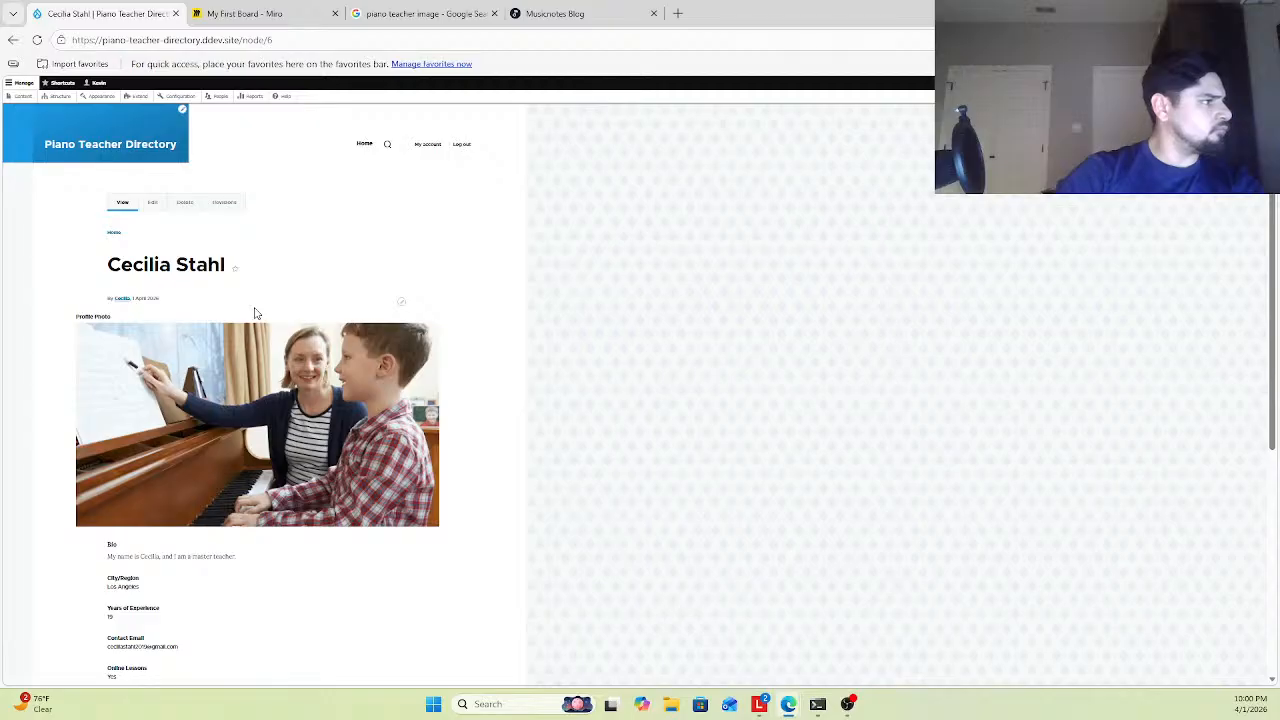
scroll(255, 313, "down", 2)
scroll(255, 313, "up", 1)
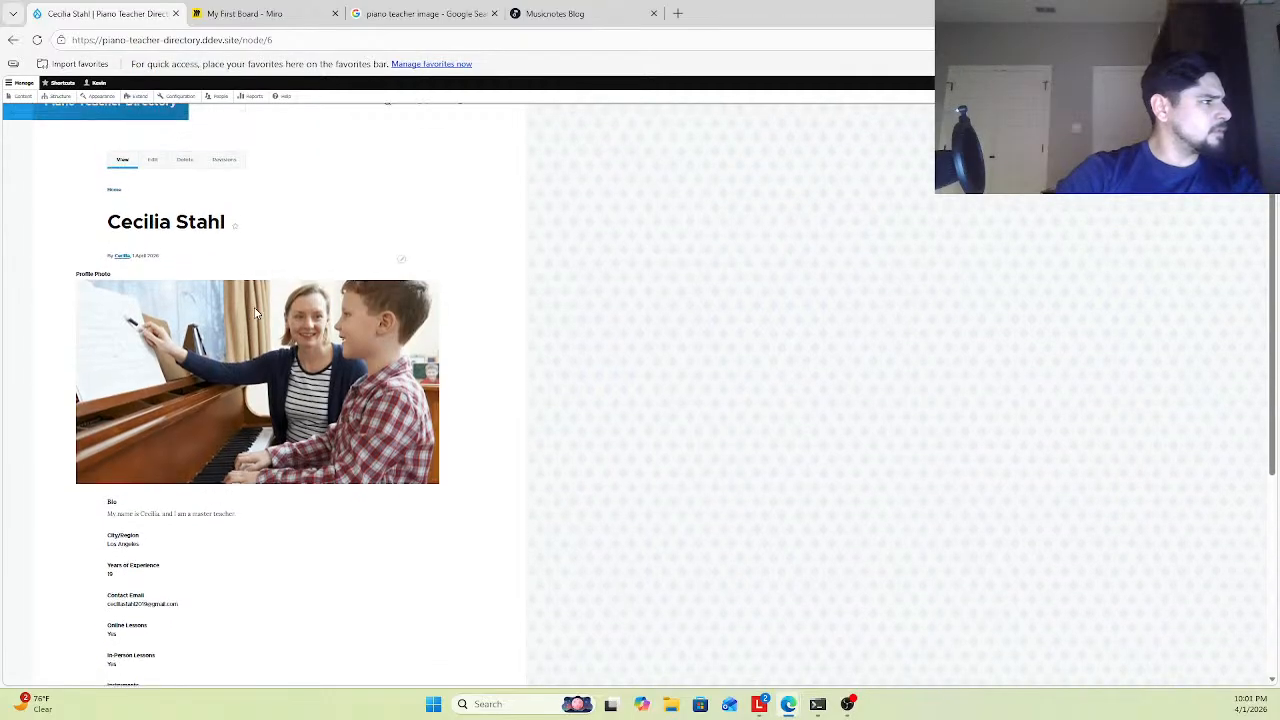
scroll(255, 313, "down", 1)
scroll(255, 313, "up", 1)
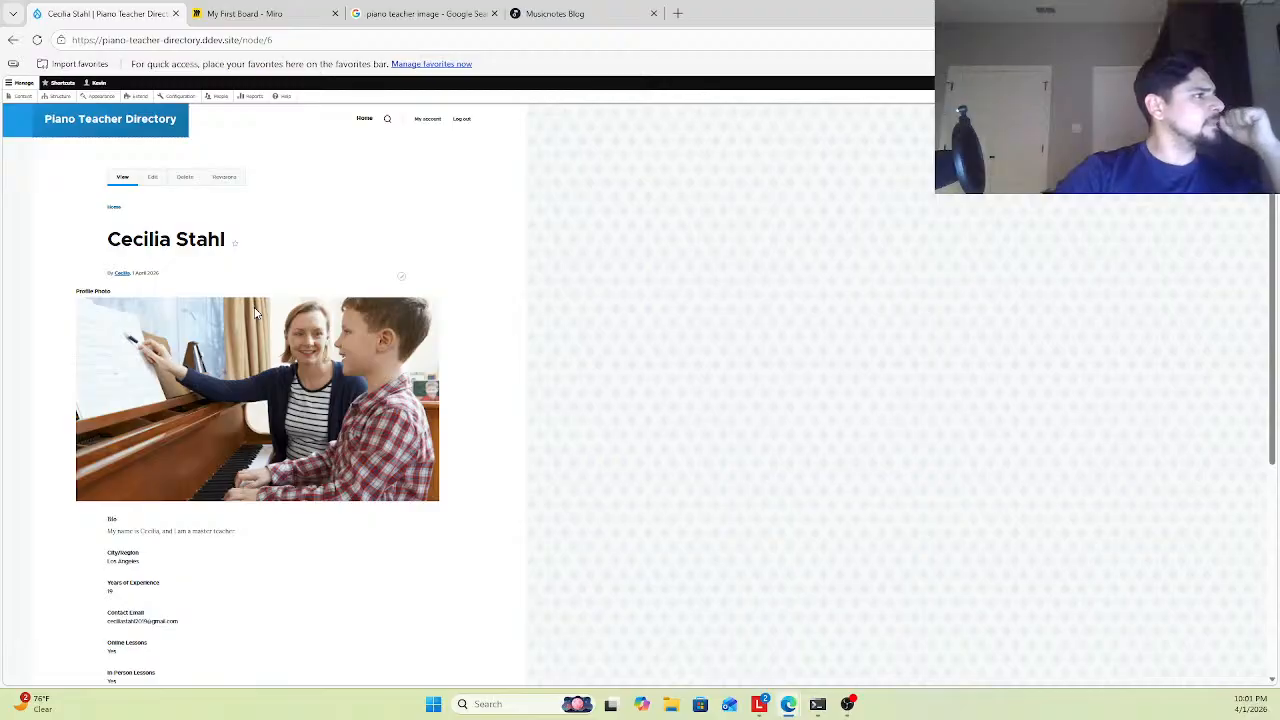
left_click(122, 274)
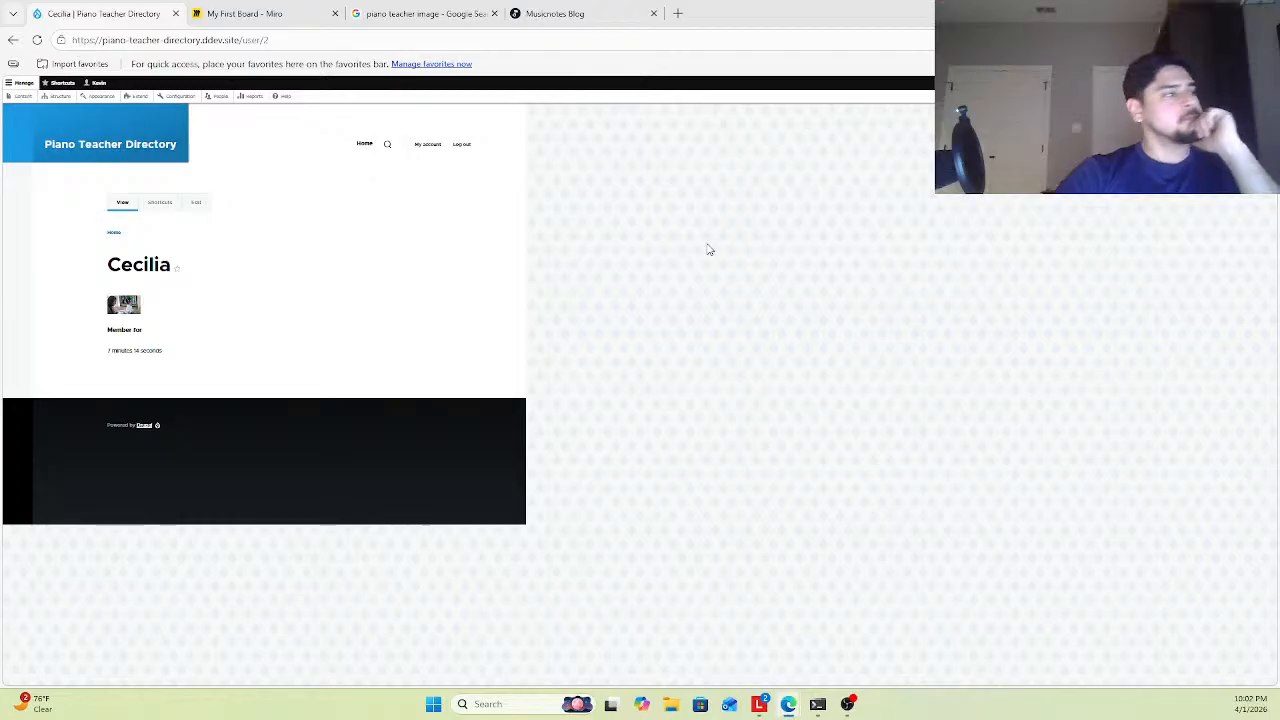
Glance at the teacher's edit form, then go to the admin's account and log out
left_click(198, 204)
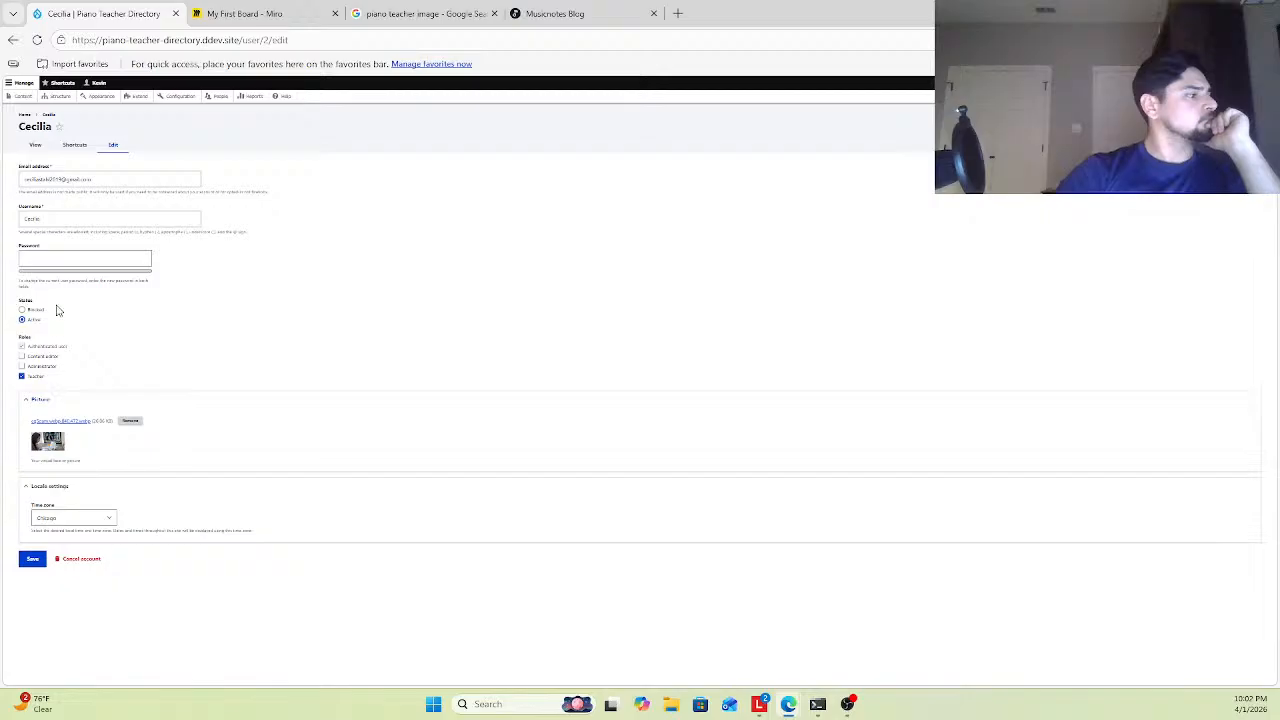
left_click(35, 144)
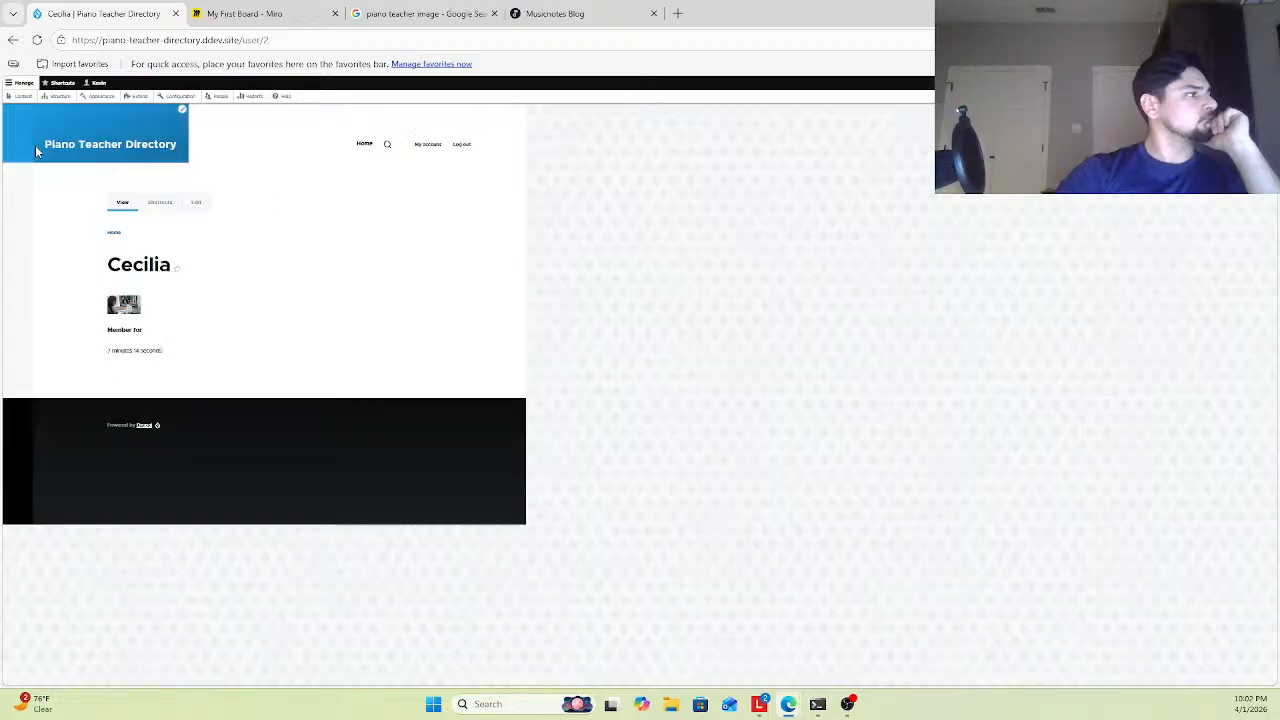
left_click(427, 145)
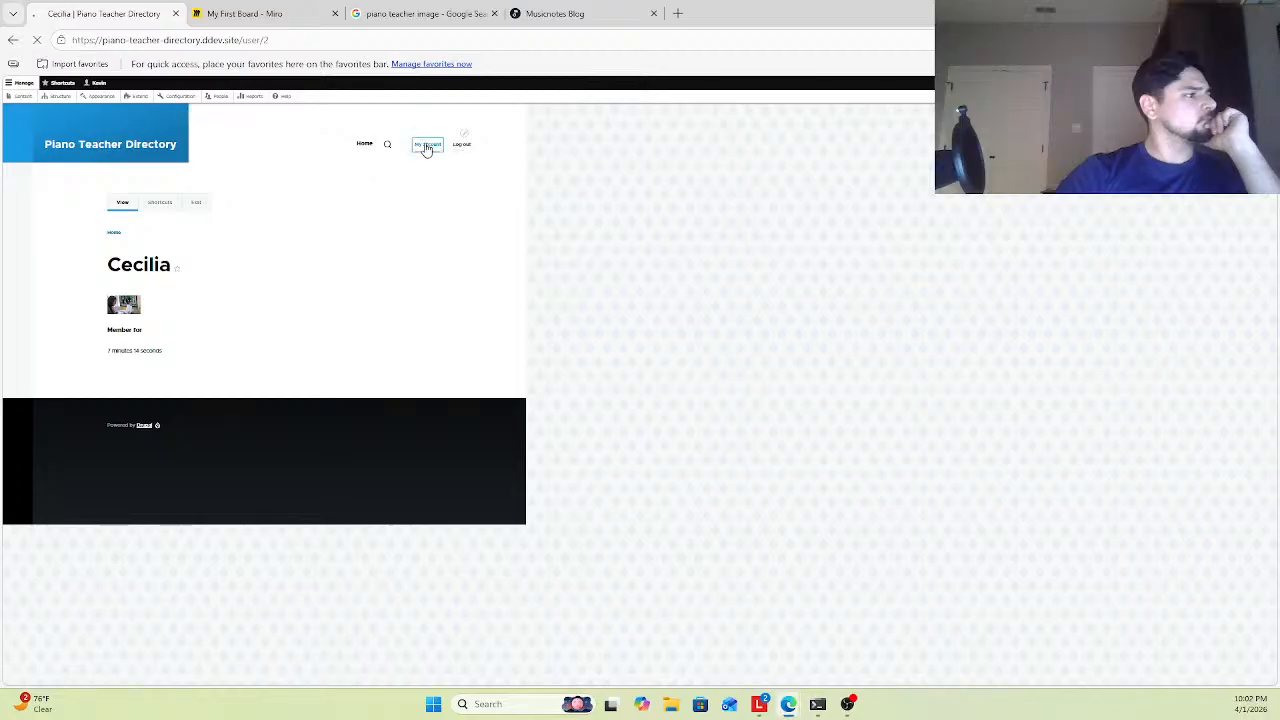
left_click(464, 148)
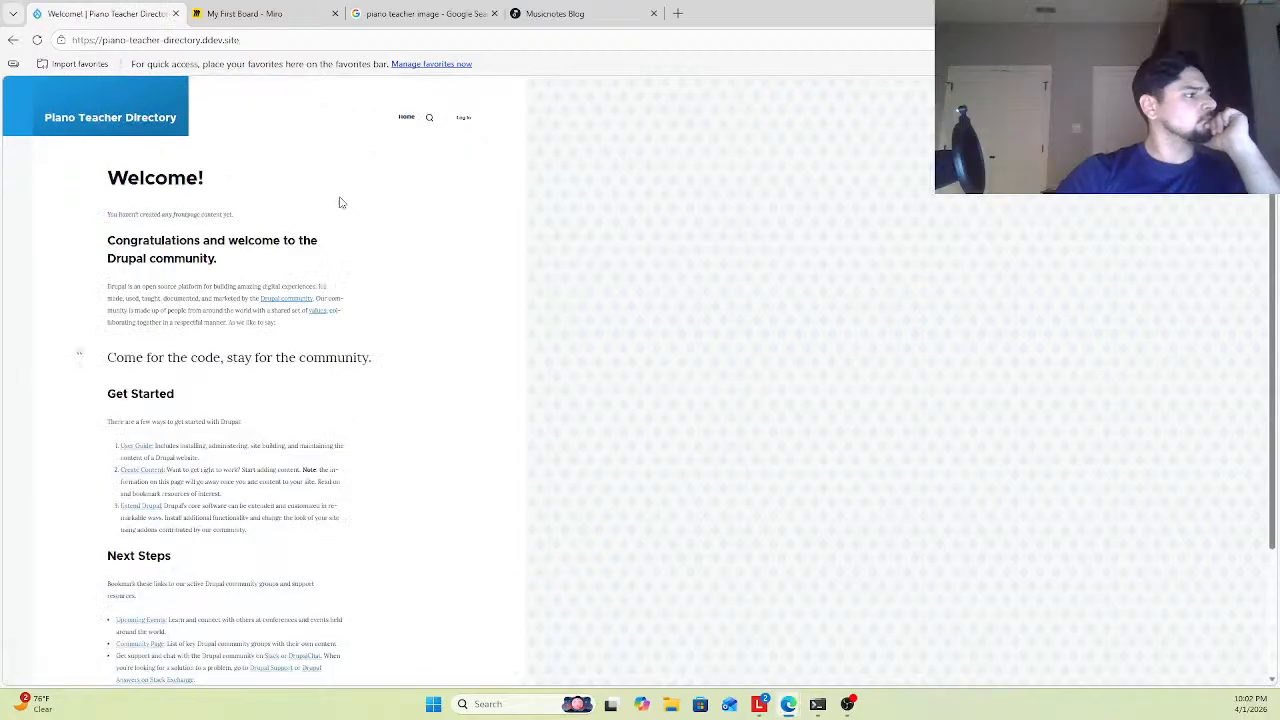
Log in with the teacher's username and password, declining to save the password
scroll(460, 255, "down", 3)
scroll(460, 255, "up", 3)
left_click(461, 120)
left_click(157, 294)
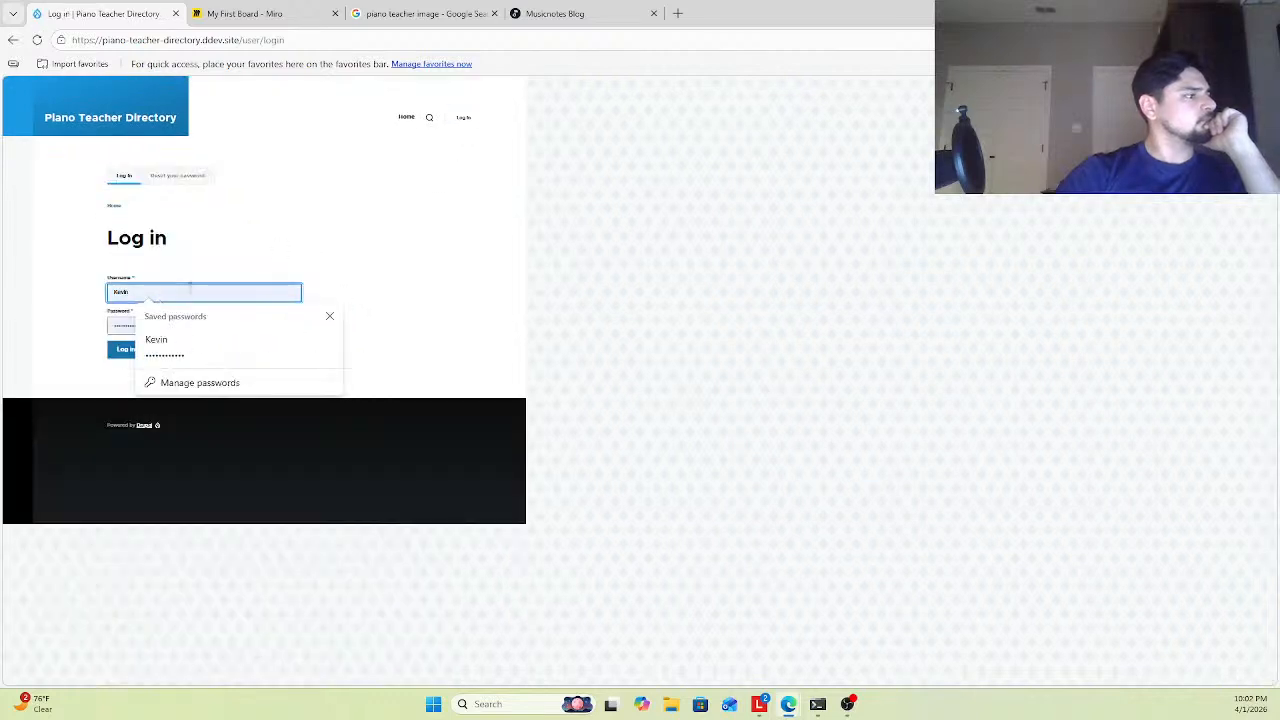
double_click(200, 288)
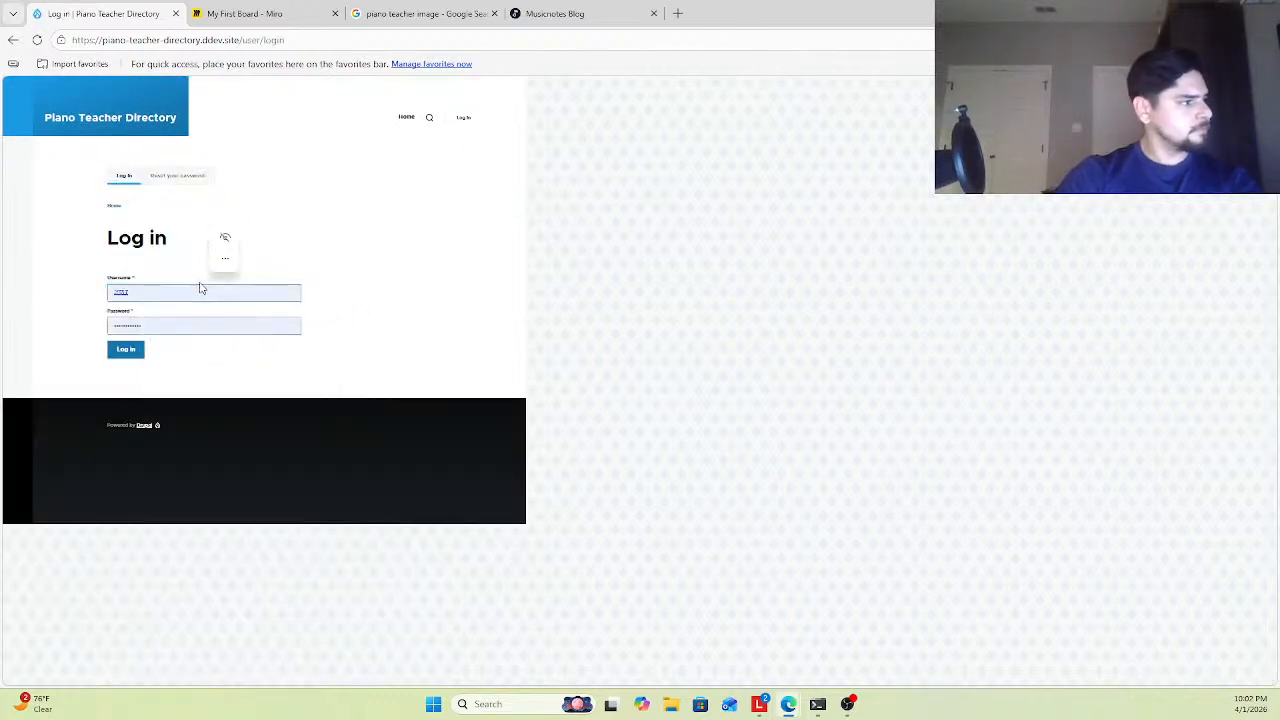
type("Cecilia")
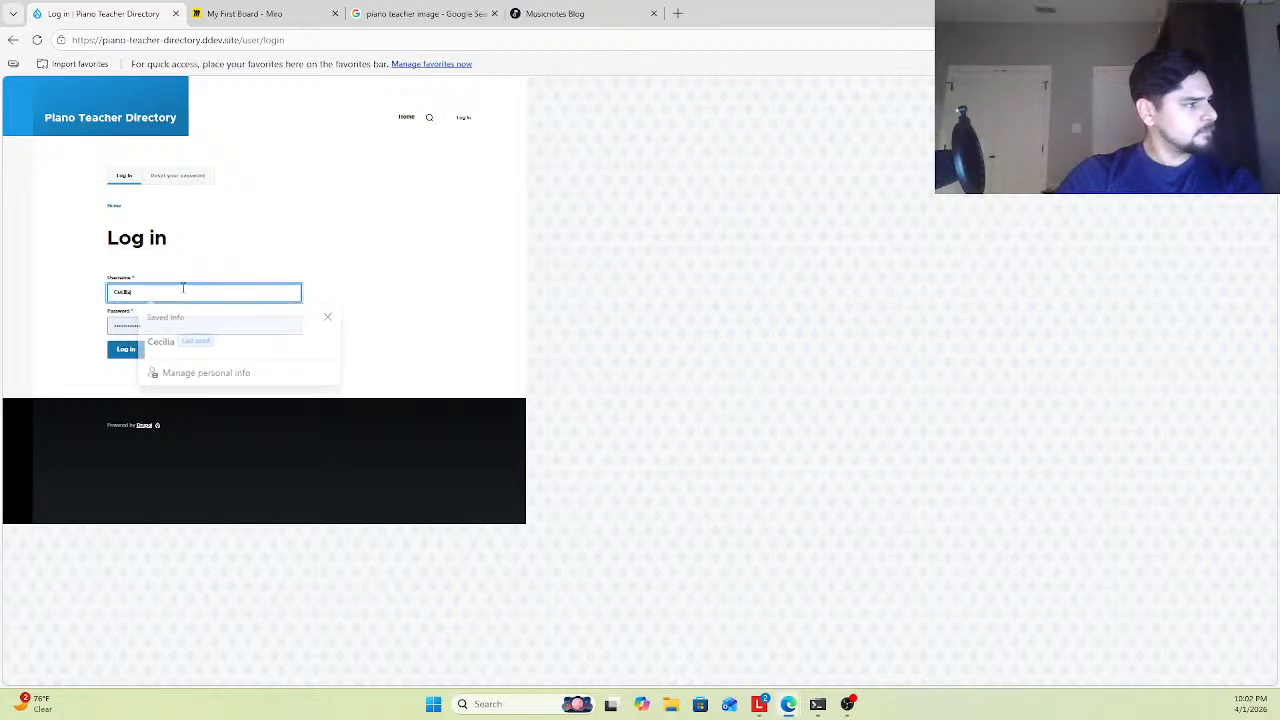
key("Tab")
type("•")
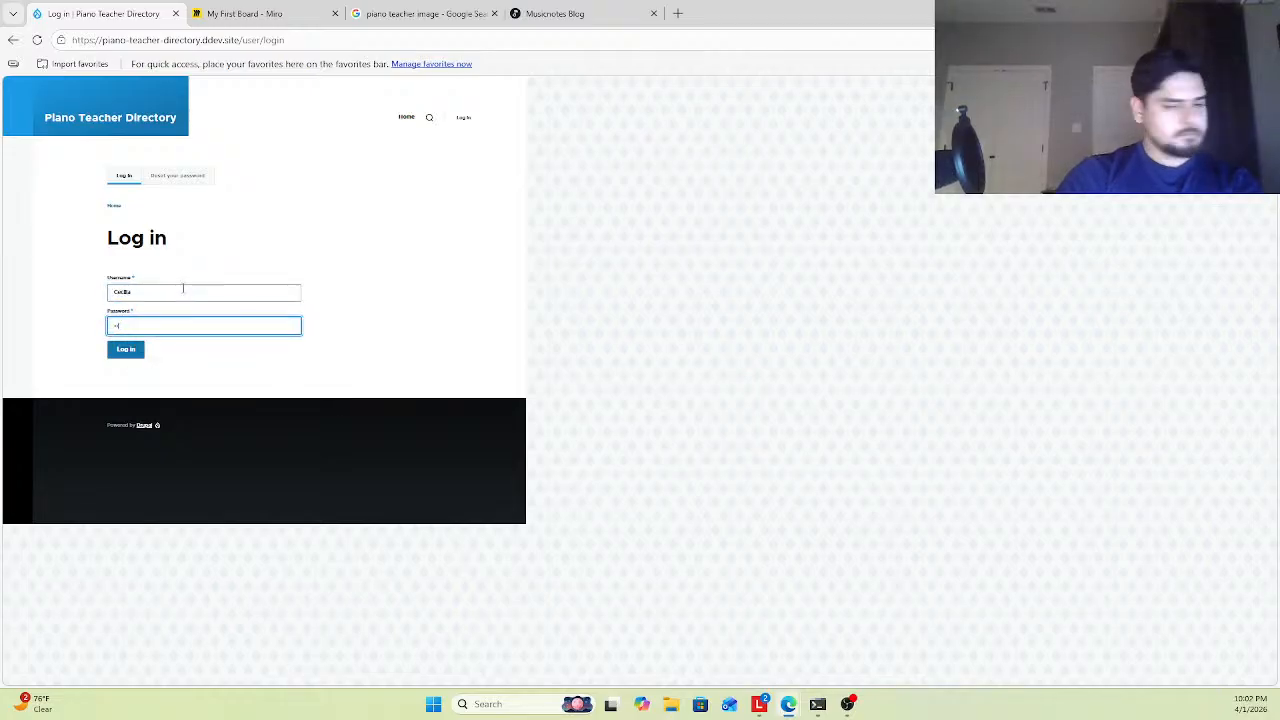
key("Return")
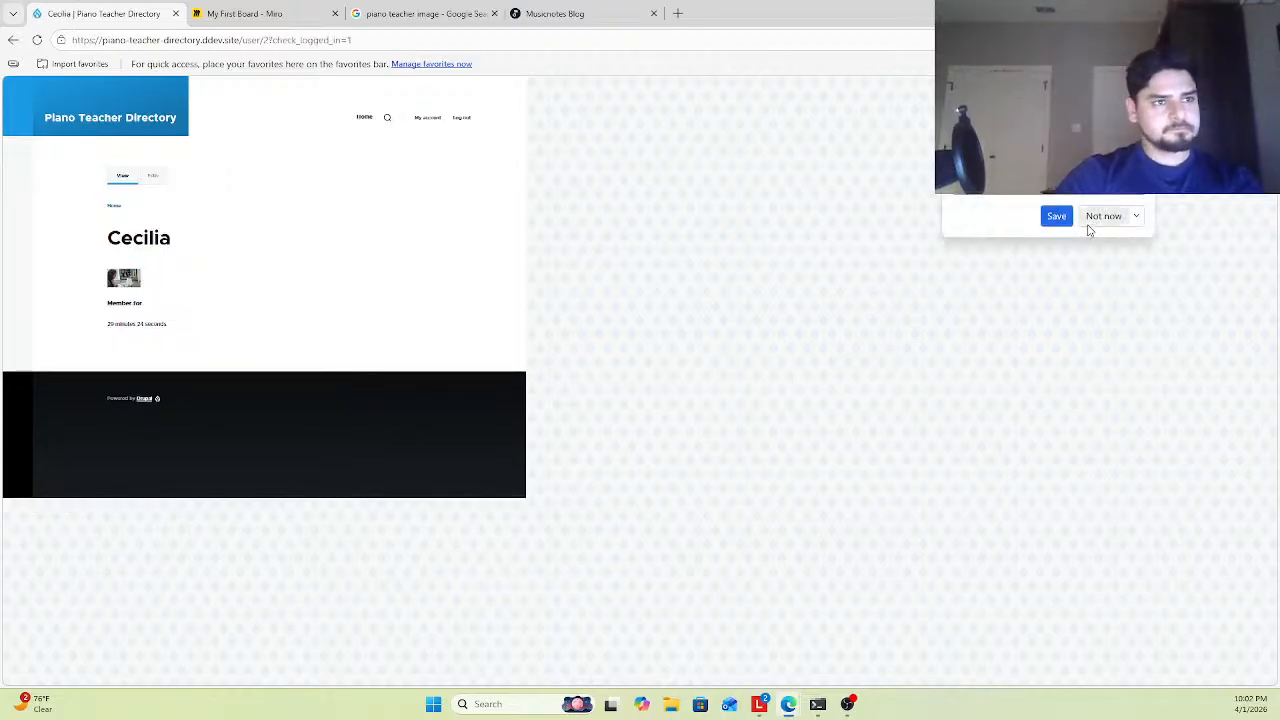
left_click(1088, 222)
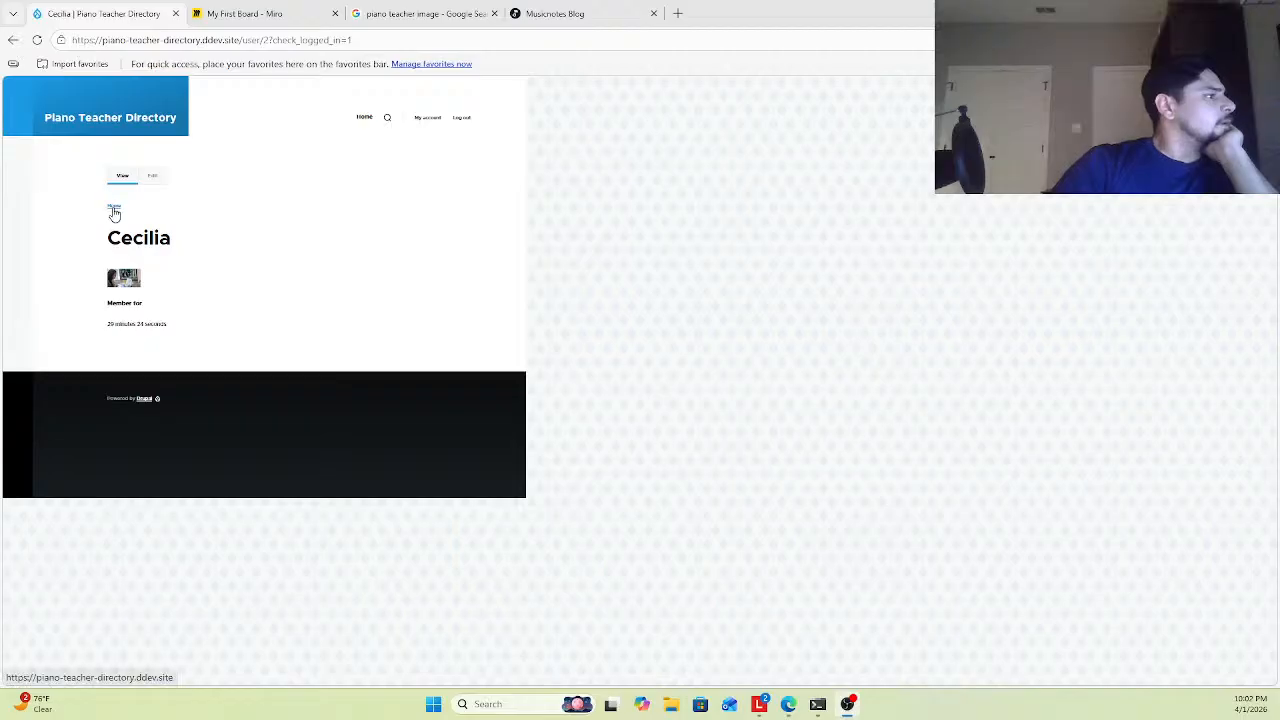
Look through the teacher's account edit form, then return to the home page
left_click(153, 177)
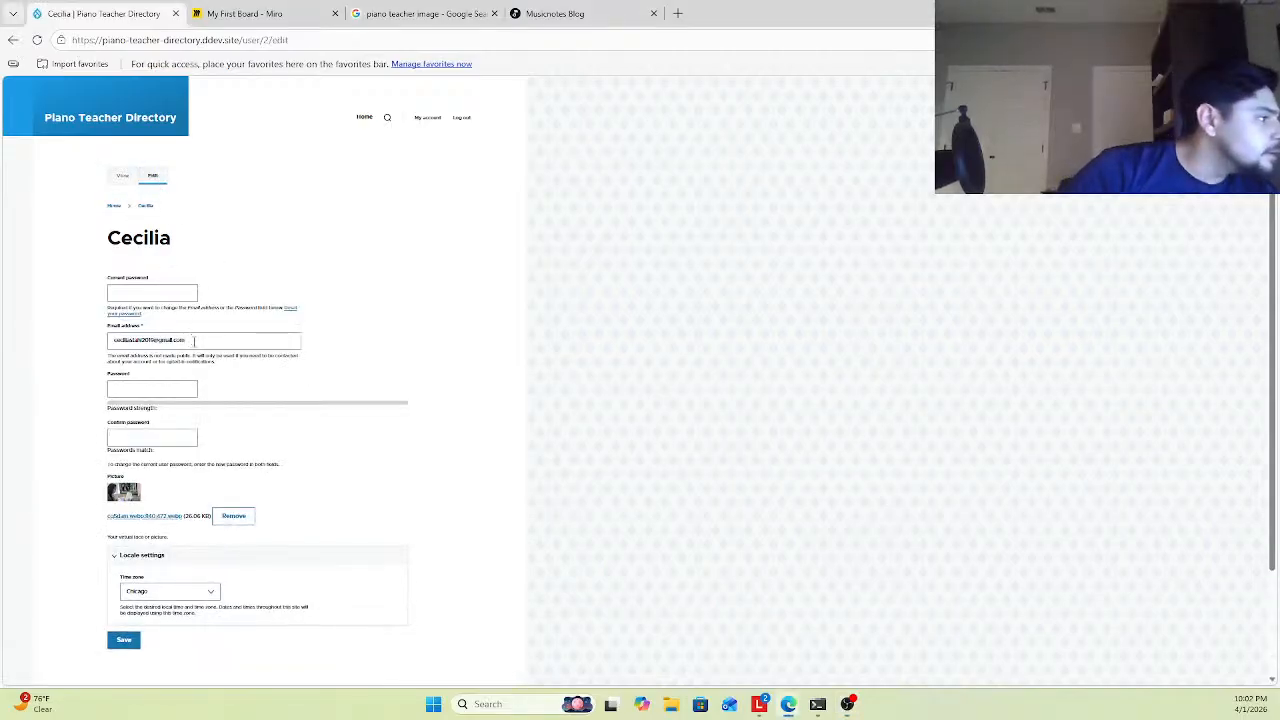
scroll(194, 341, "up", 1)
scroll(194, 341, "down", 1)
scroll(194, 341, "up", 2)
scroll(194, 341, "down", 2)
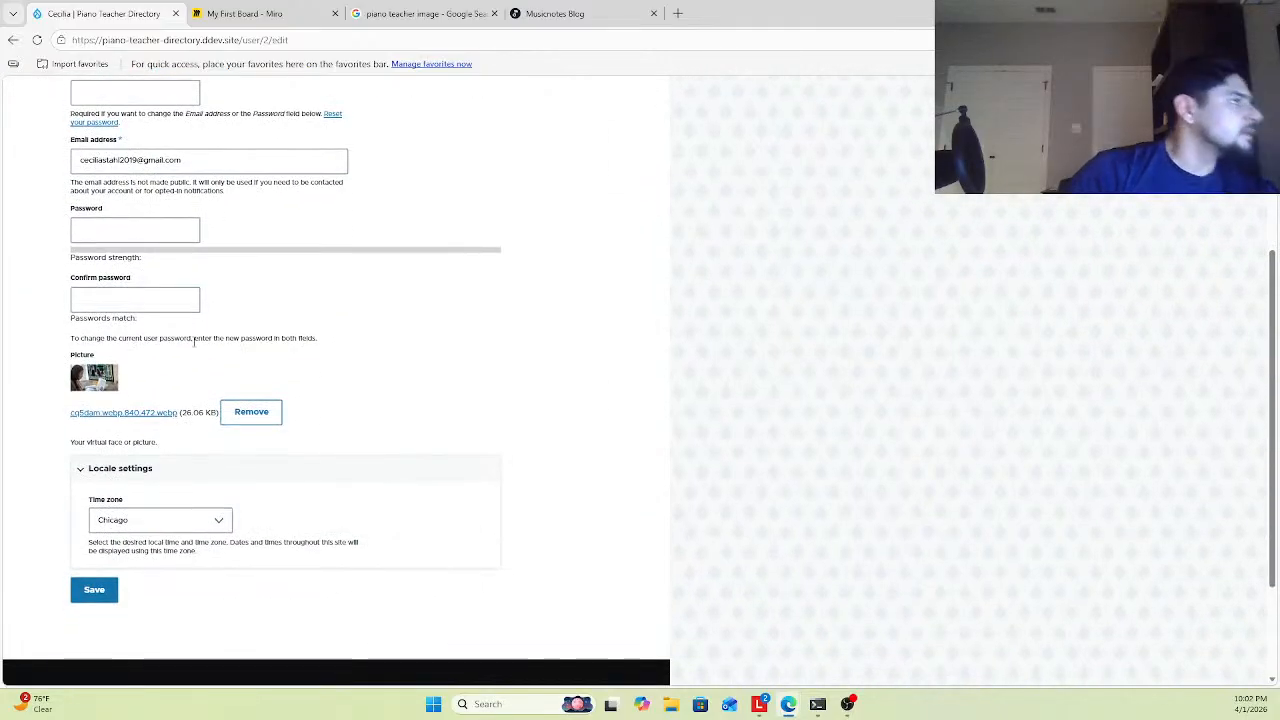
scroll(194, 341, "down", 2)
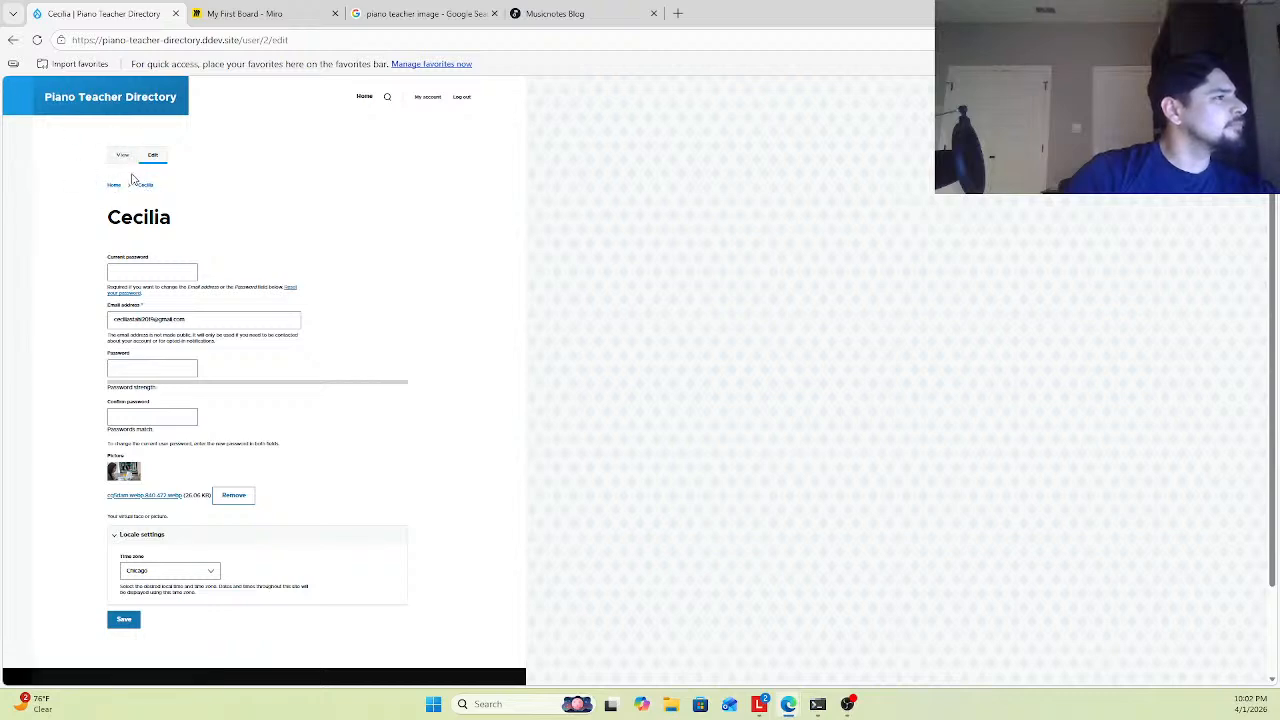
left_click(114, 186)
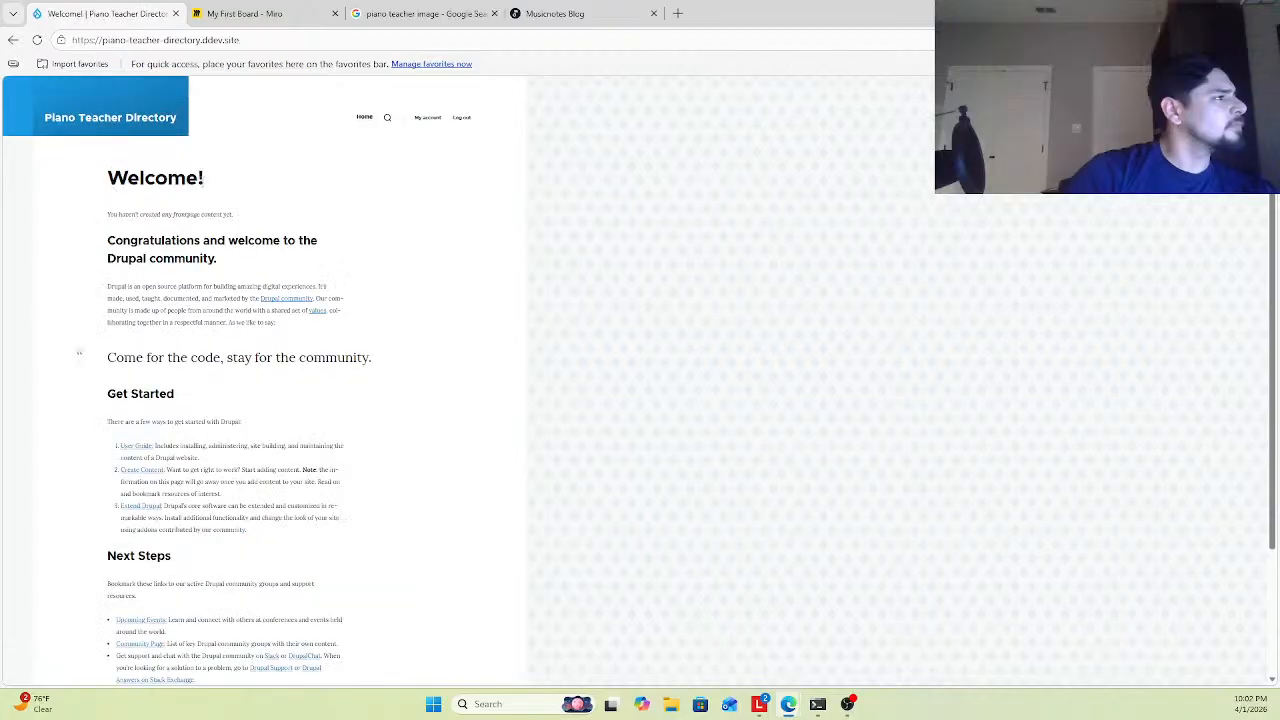
scroll(212, 188, "down", 3)
scroll(212, 188, "up", 3)
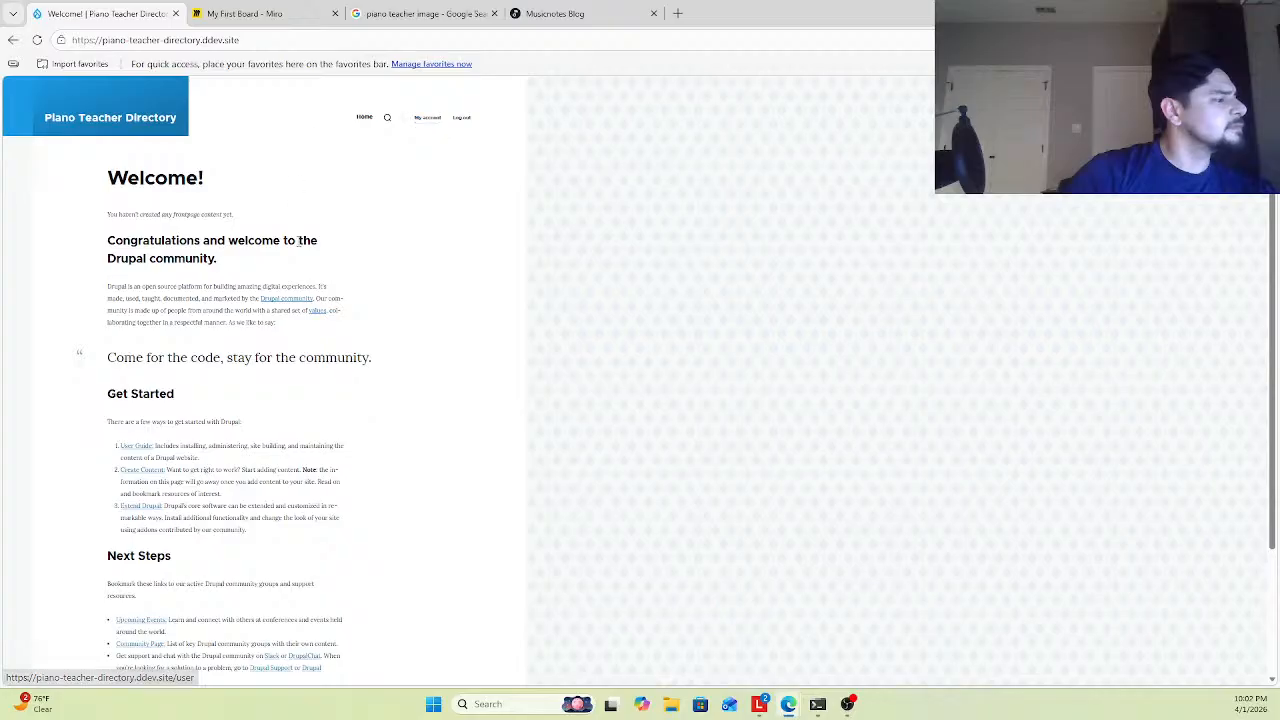
Reopen the teacher's account page and edit form, ending on her profile view
left_click(424, 120)
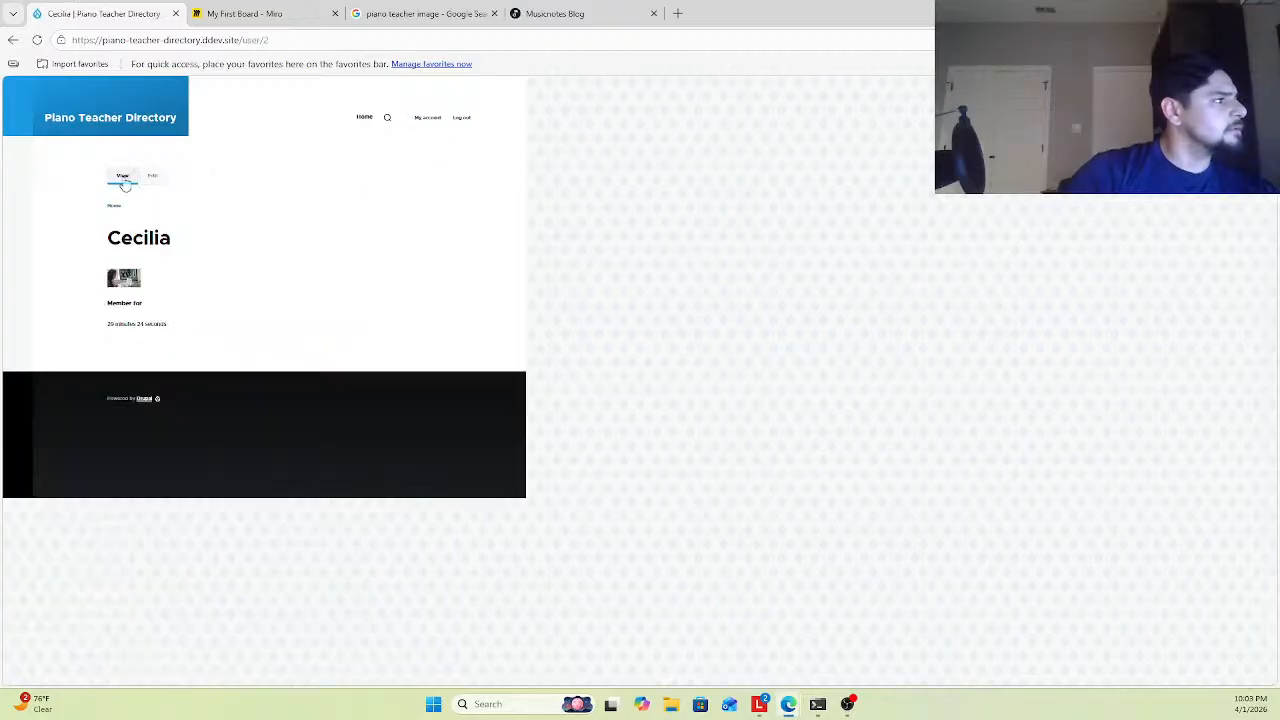
left_click(151, 178)
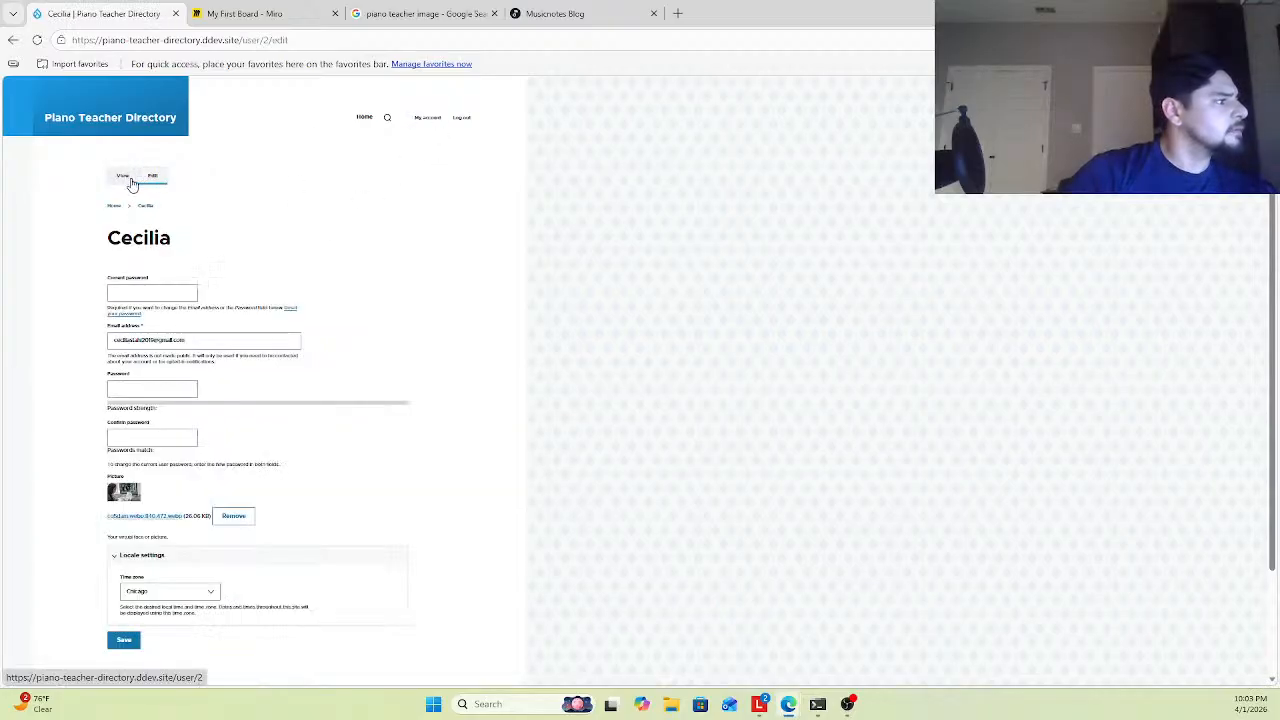
left_click(131, 183)
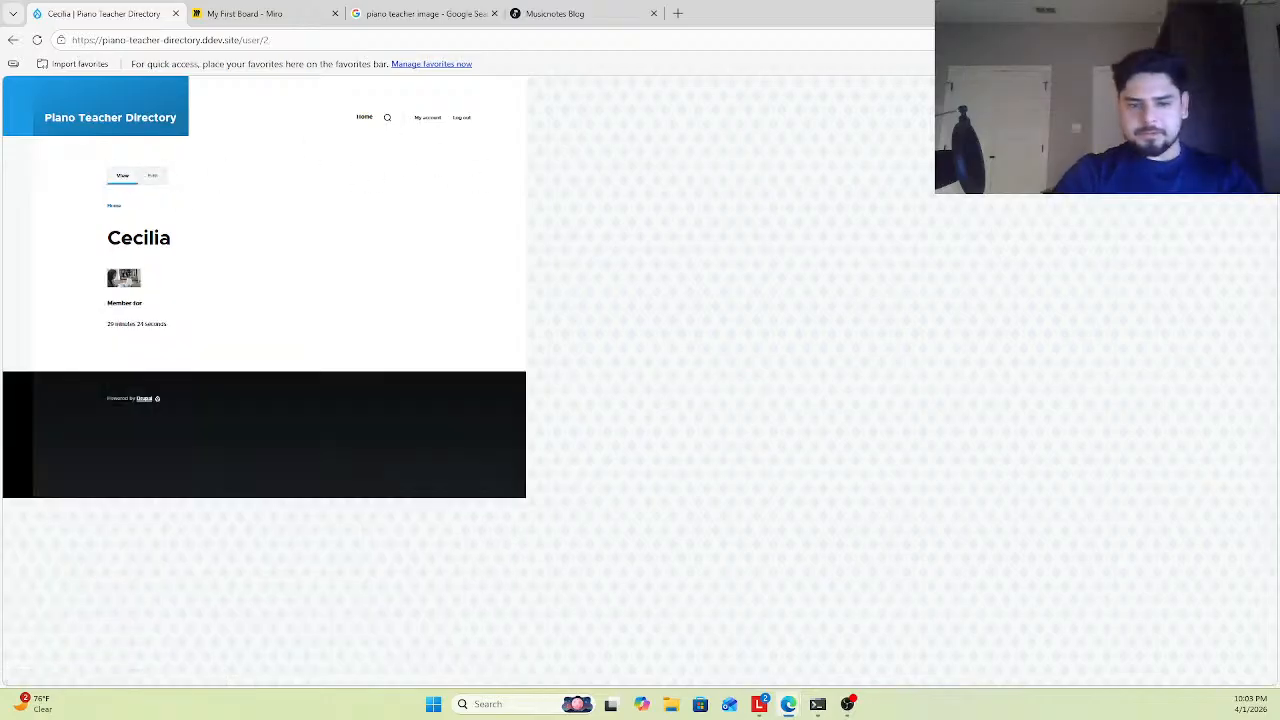
key("super+d")
key("super+d")
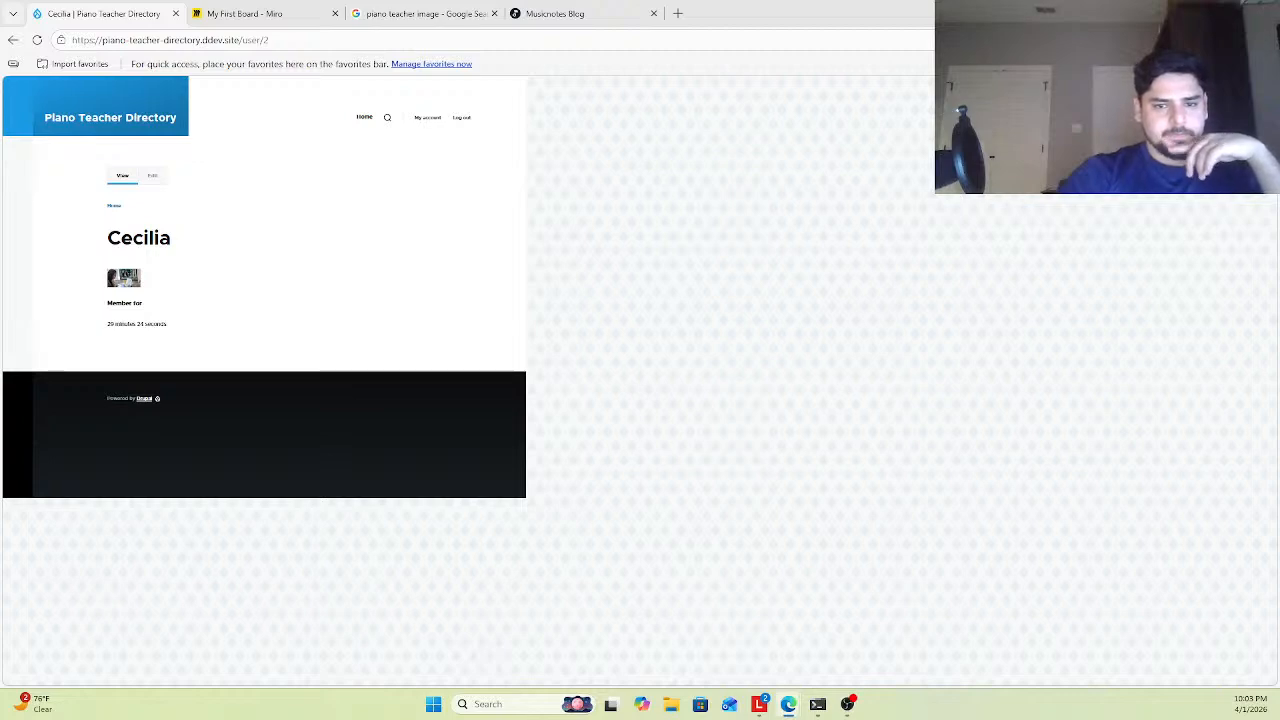
scroll(377, 230, "up", 2)
scroll(377, 230, "down", 2)
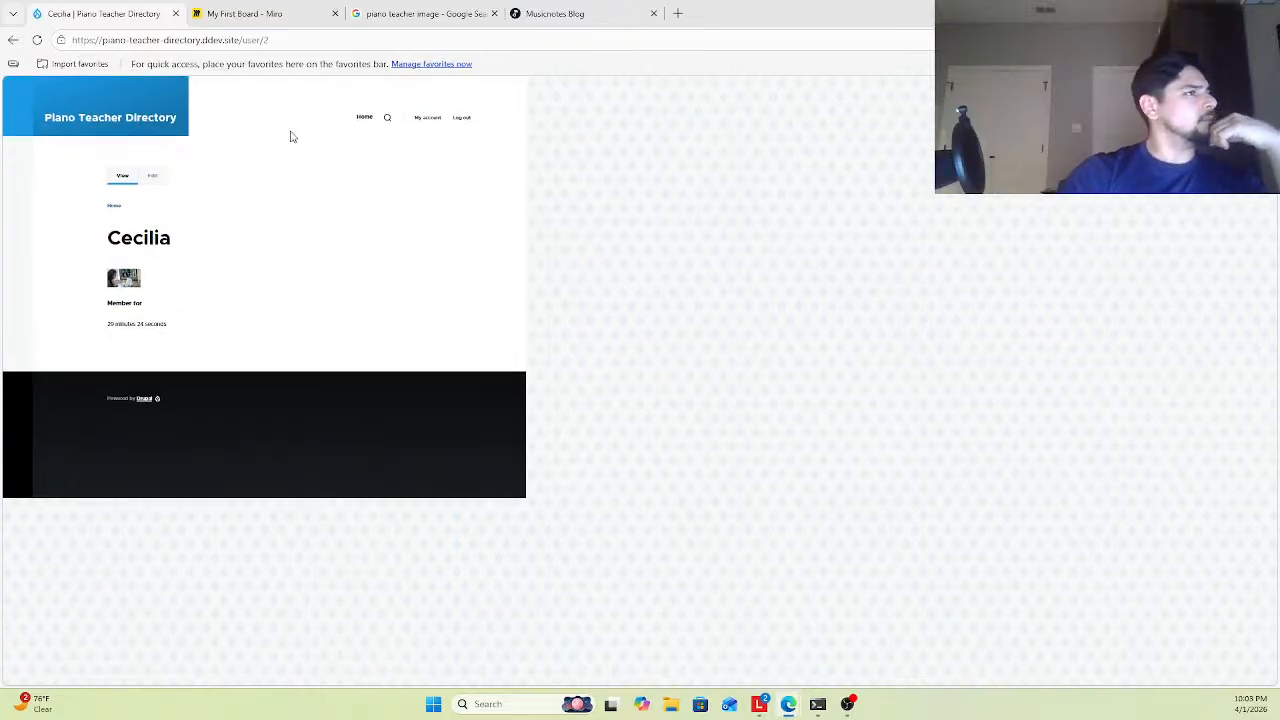
Sign in as administrator and copy the node/6 path of the teacher's profile from Content
left_click(466, 119)
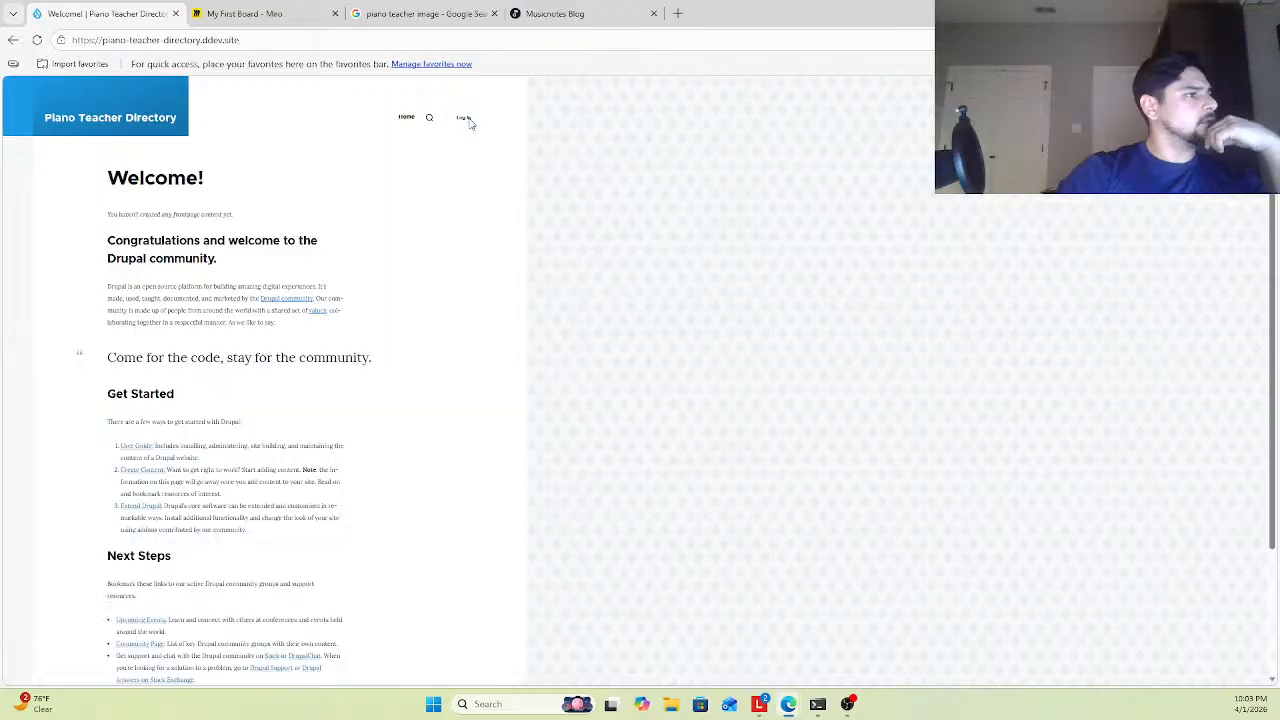
left_click(464, 118)
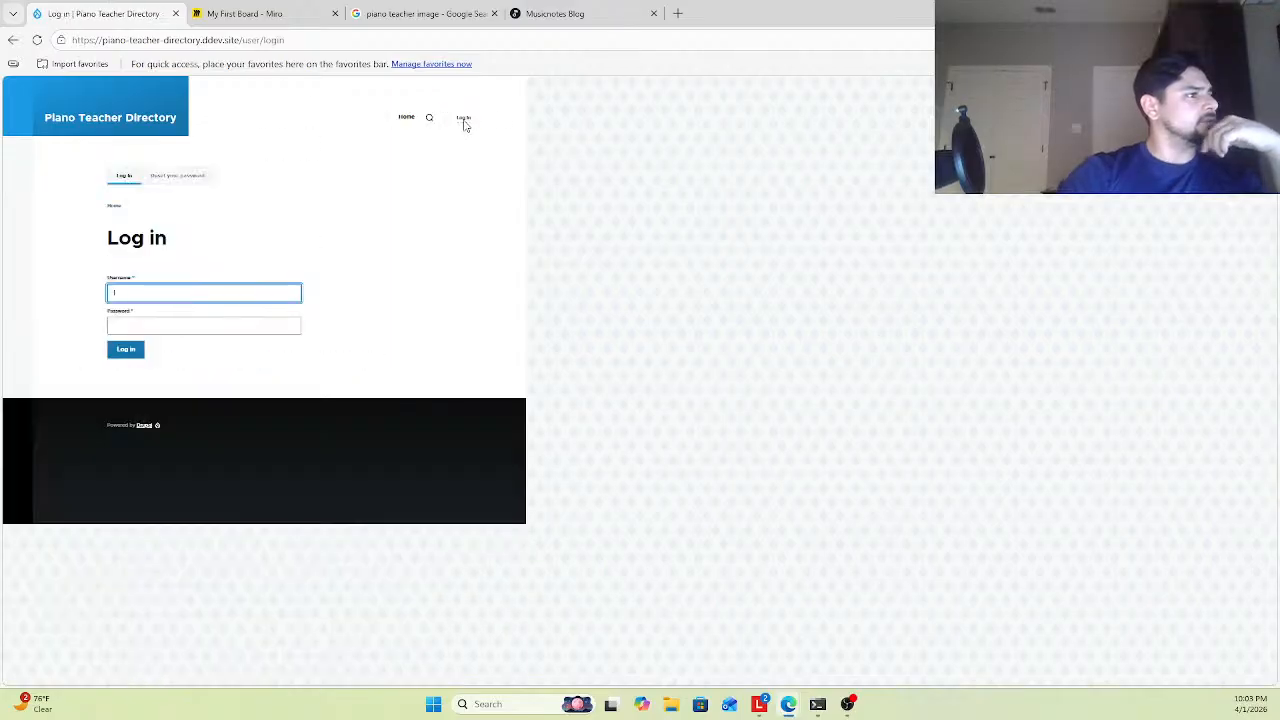
left_click(126, 349)
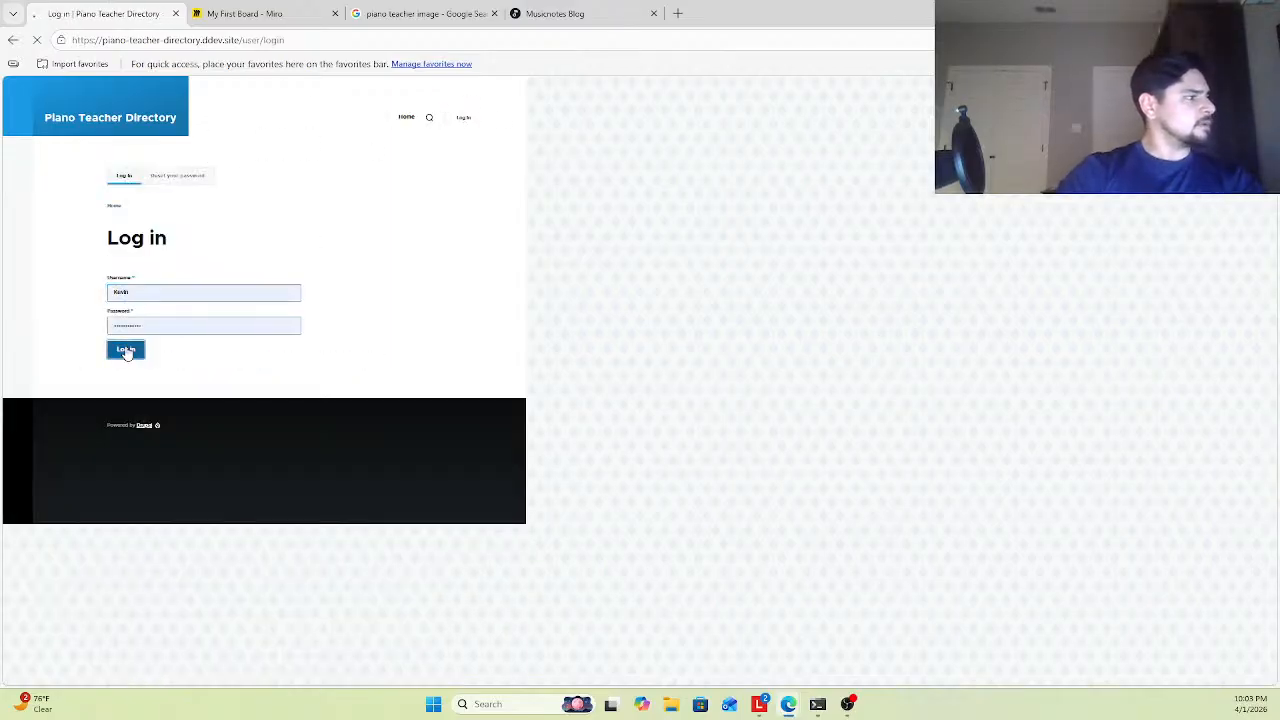
left_click(26, 96)
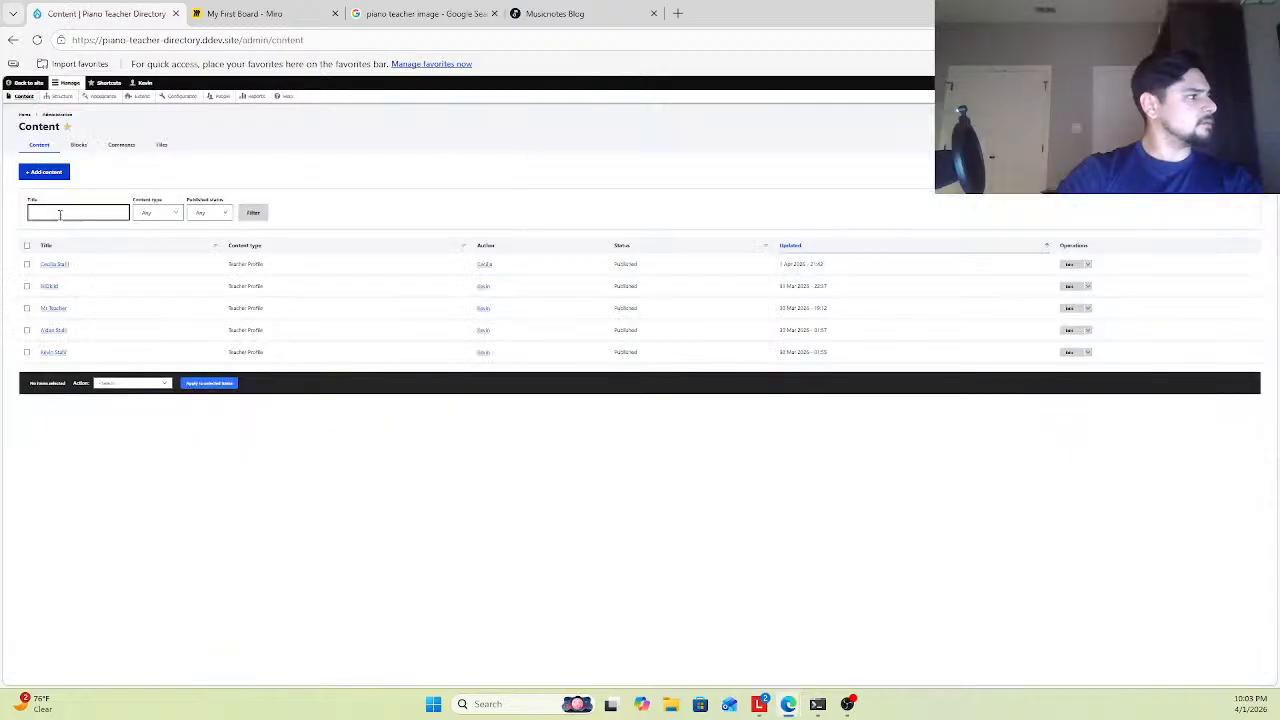
left_click(55, 264)
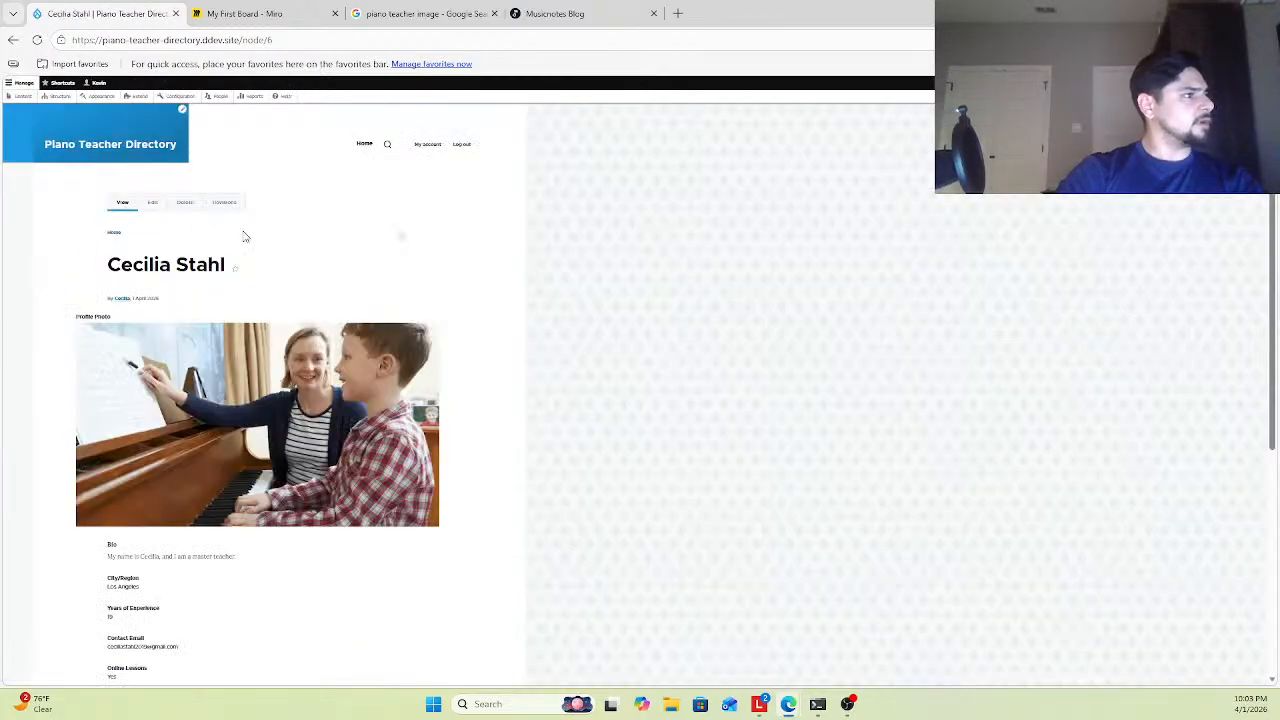
left_click_drag(290, 42, 241, 40)
left_click(700, 350)
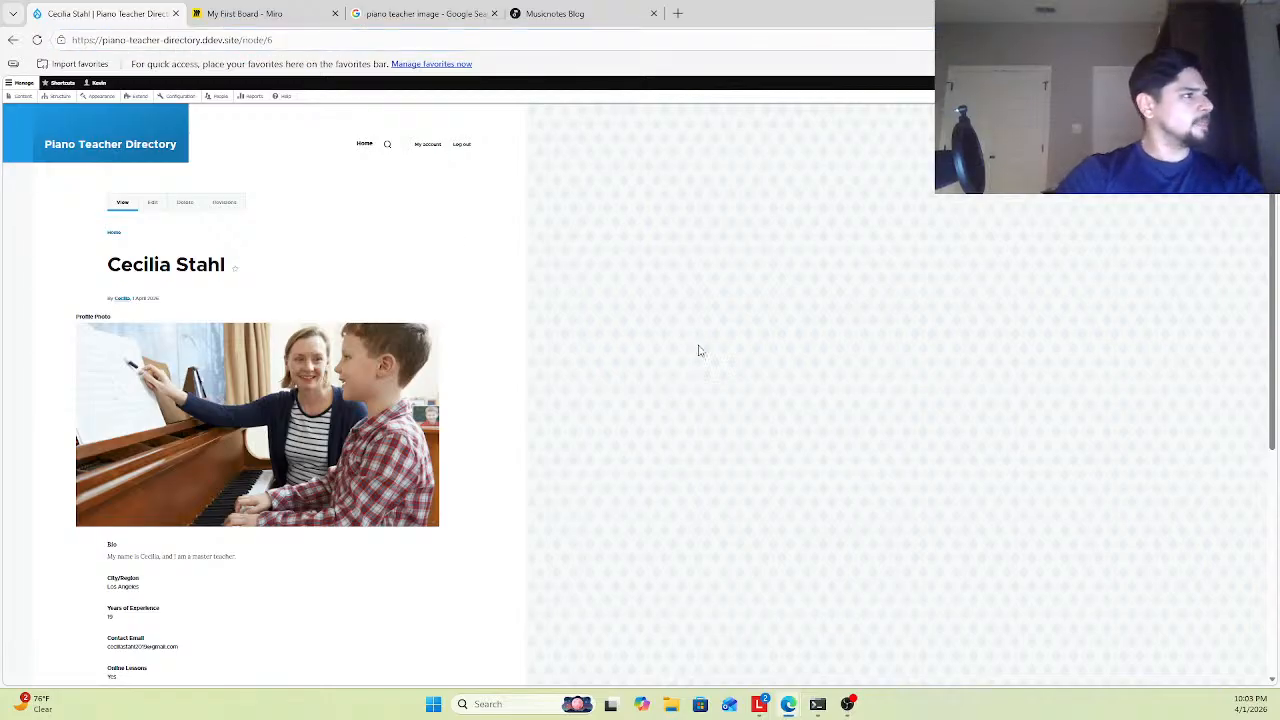
Log out and log back in as the teacher, then select the address bar path to replace it
left_click(459, 146)
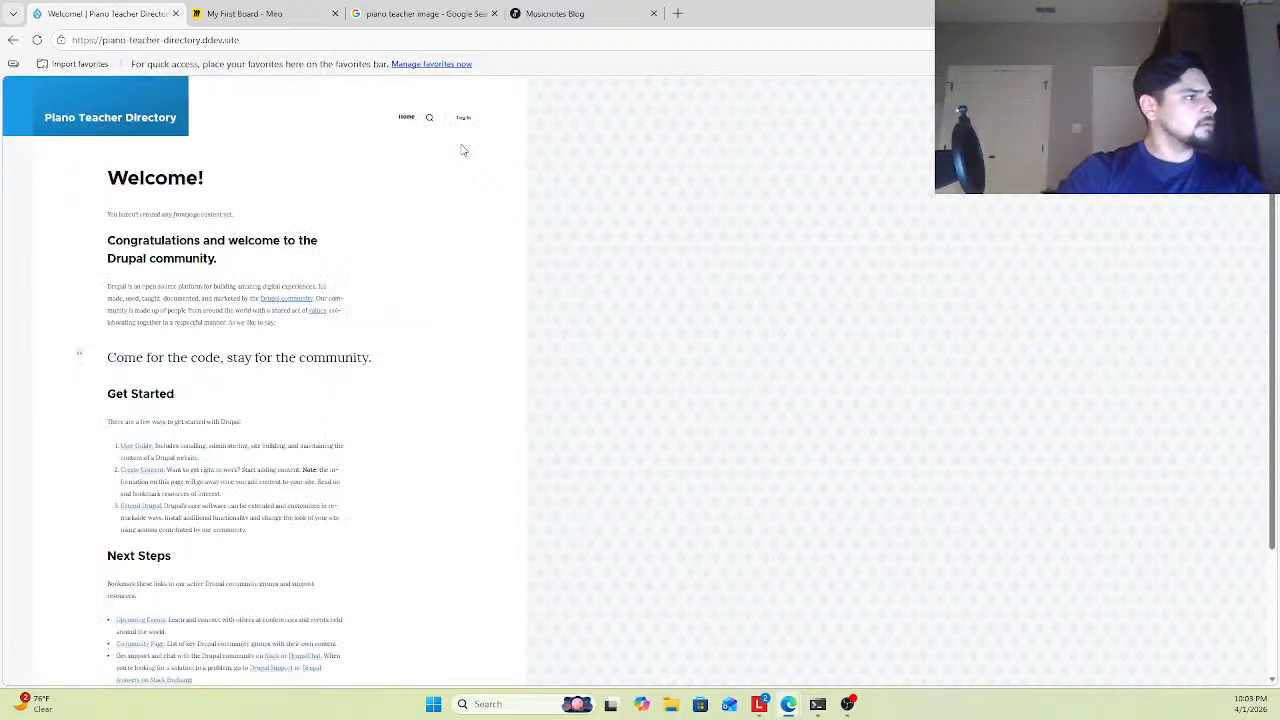
left_click(461, 118)
left_click(145, 296)
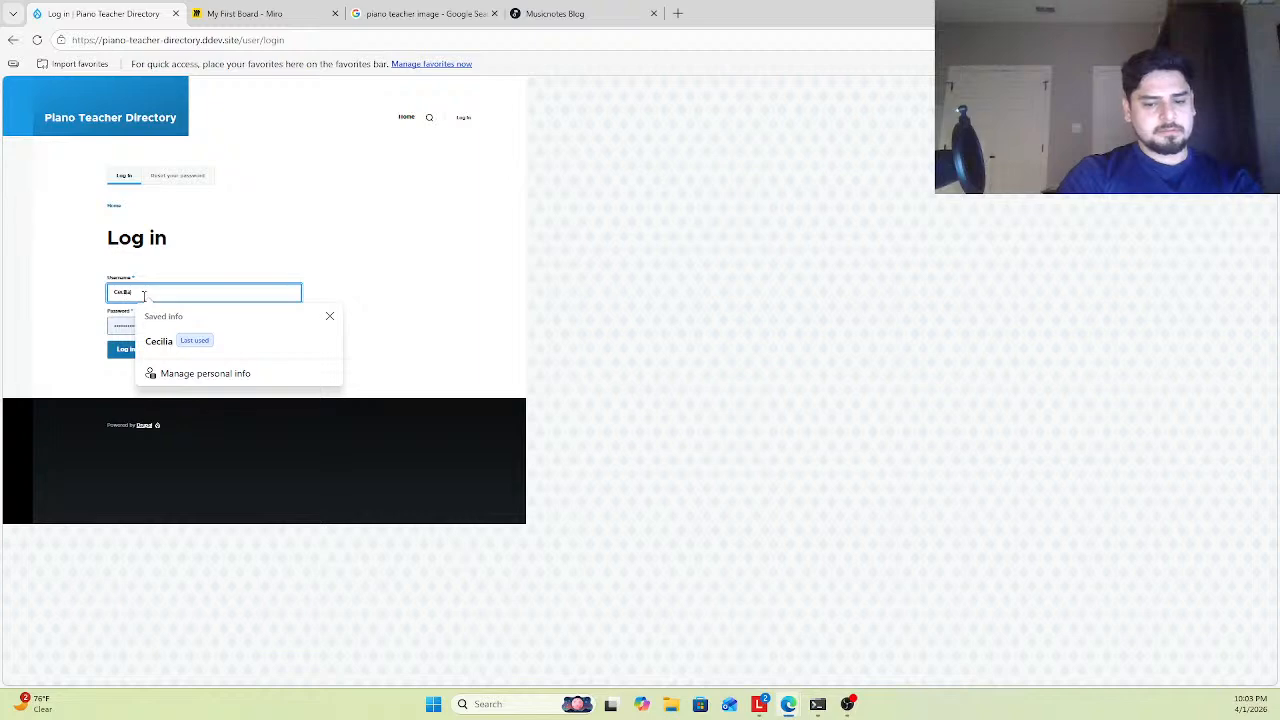
key("Tab")
type("•")
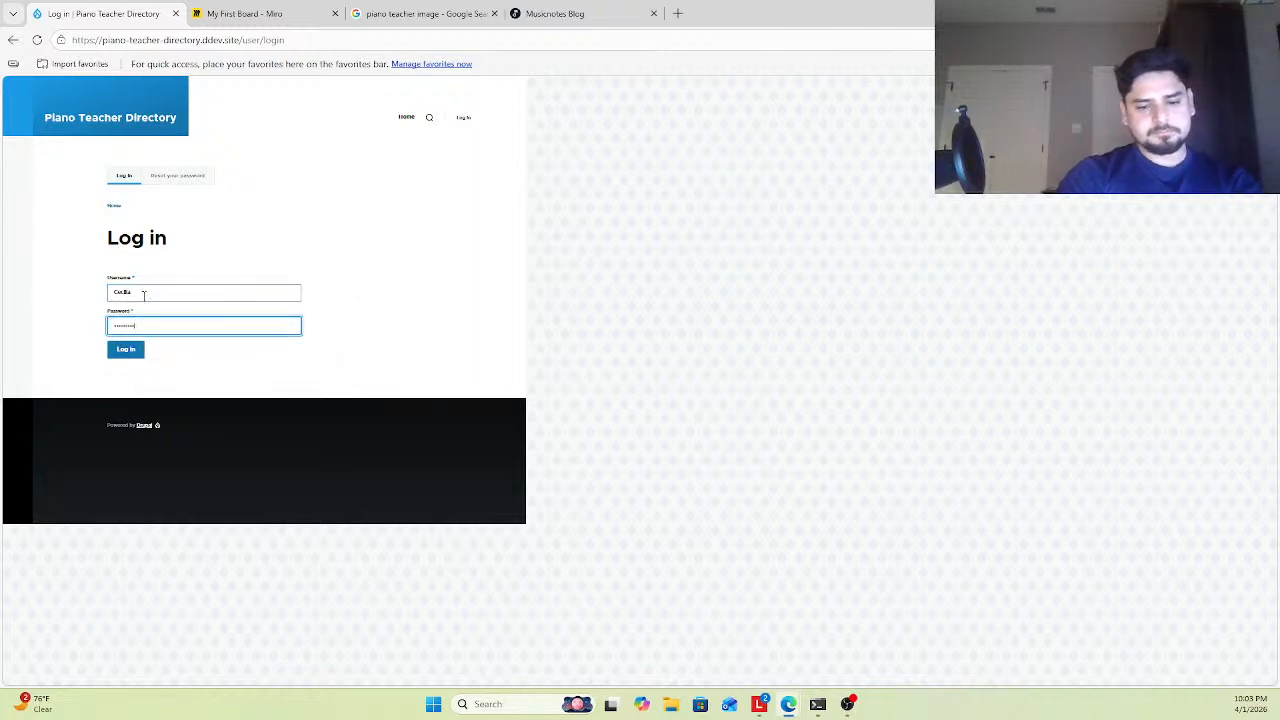
key("Return")
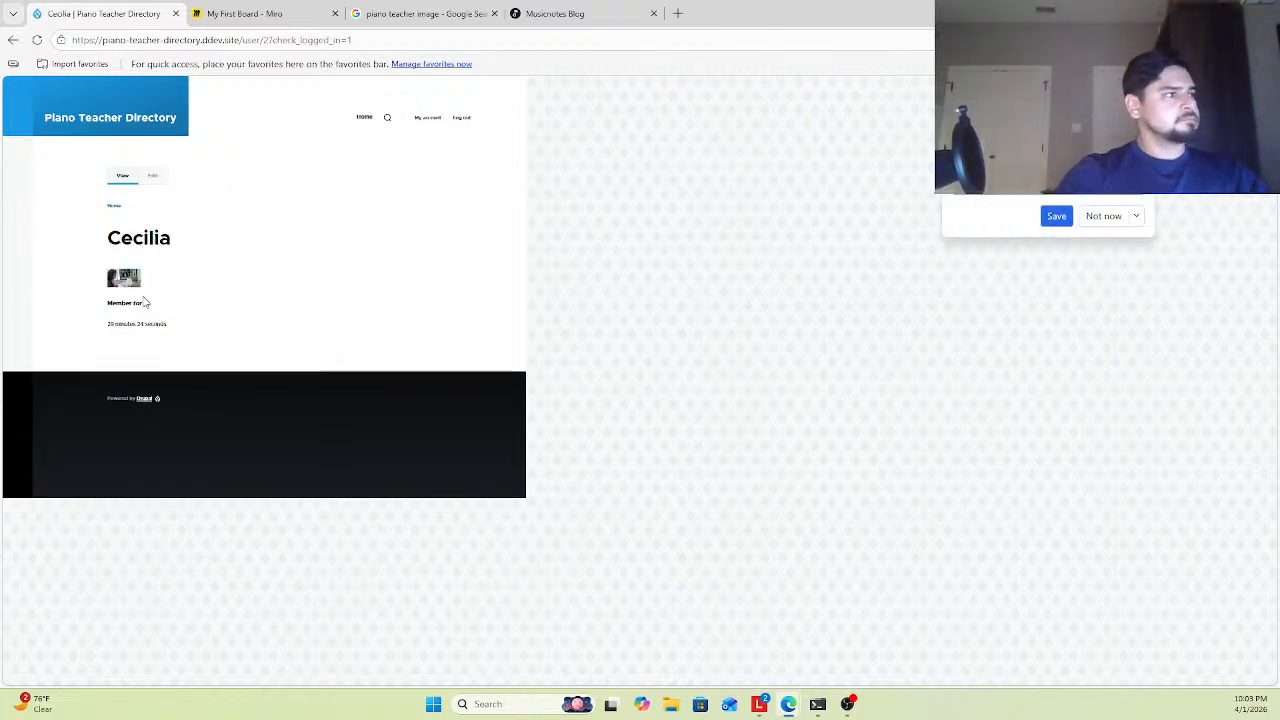
left_click(284, 40)
left_click_drag(284, 40, 462, 53)
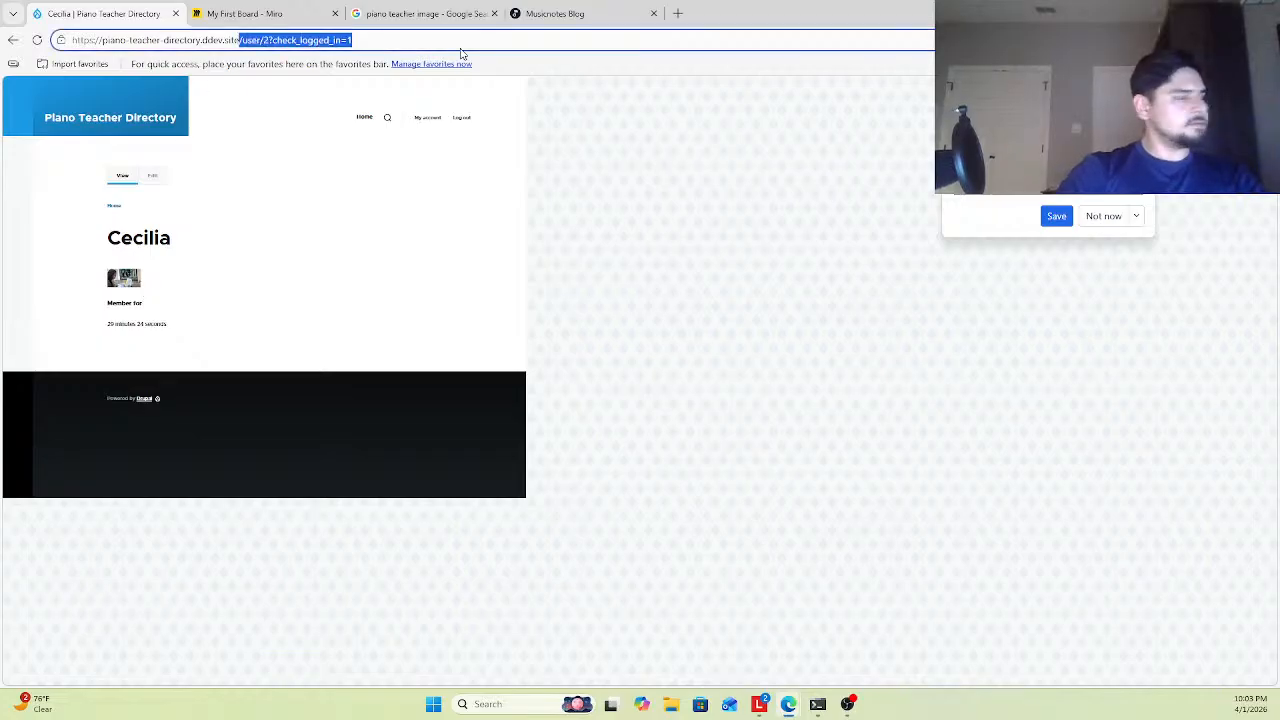
Load /node/6 and open the teacher's profile for editing
type("node/6")
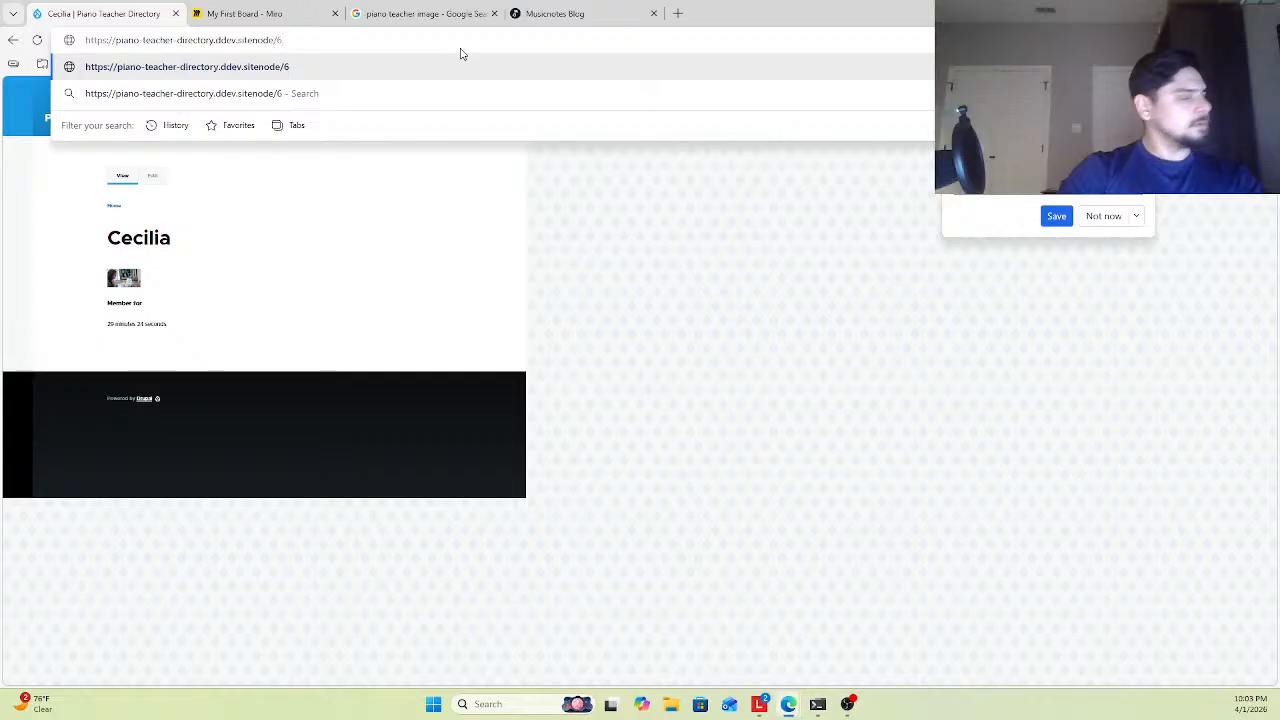
key("Left")
key("Left")
key("Left")
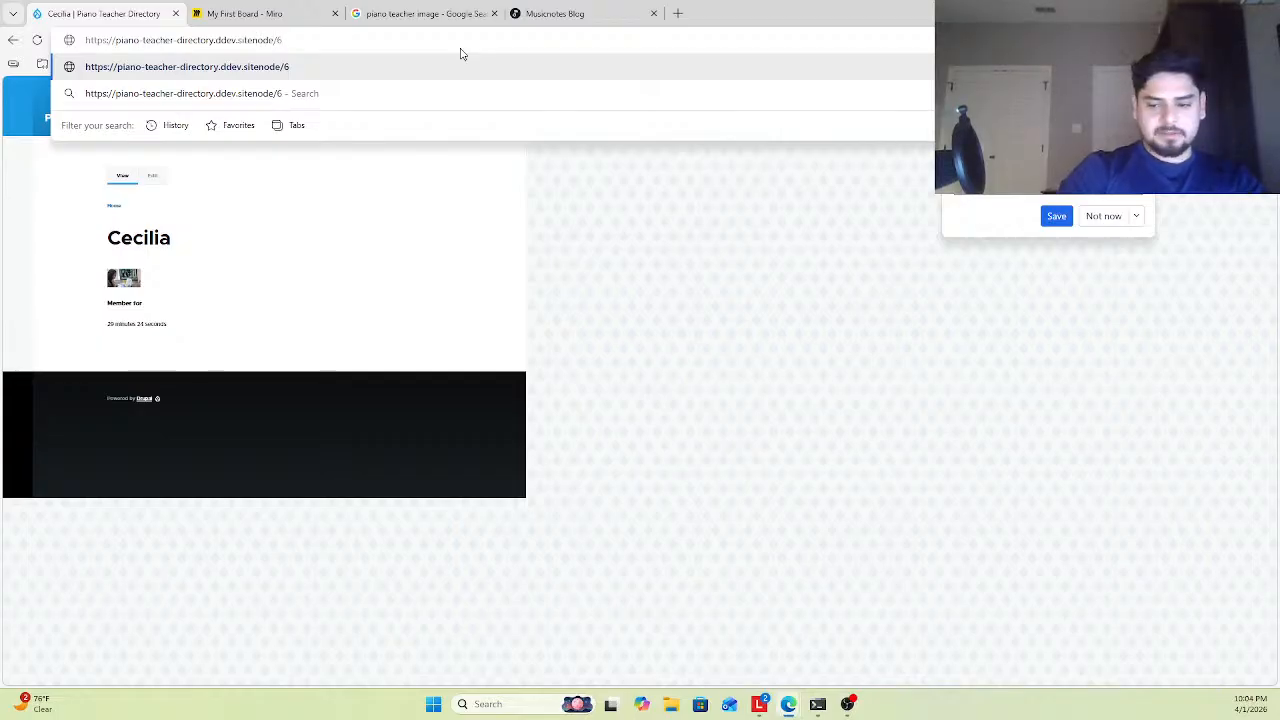
type("/")
key("Return")
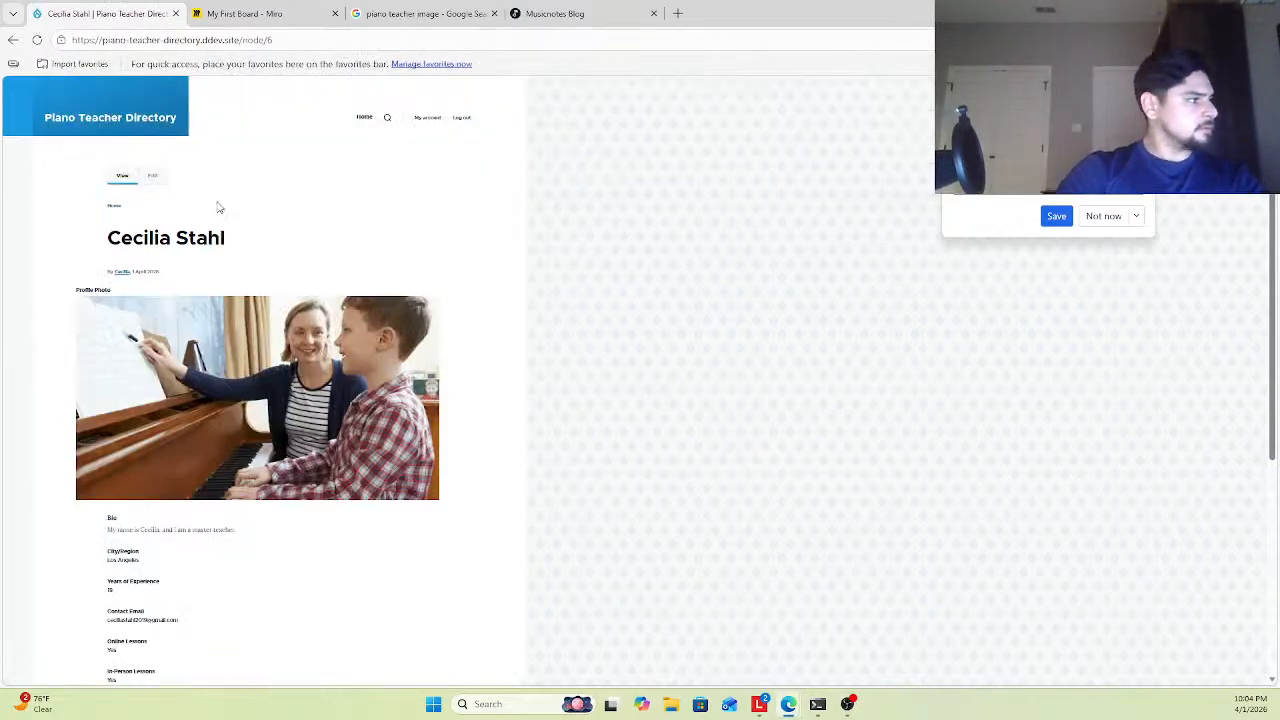
left_click(156, 177)
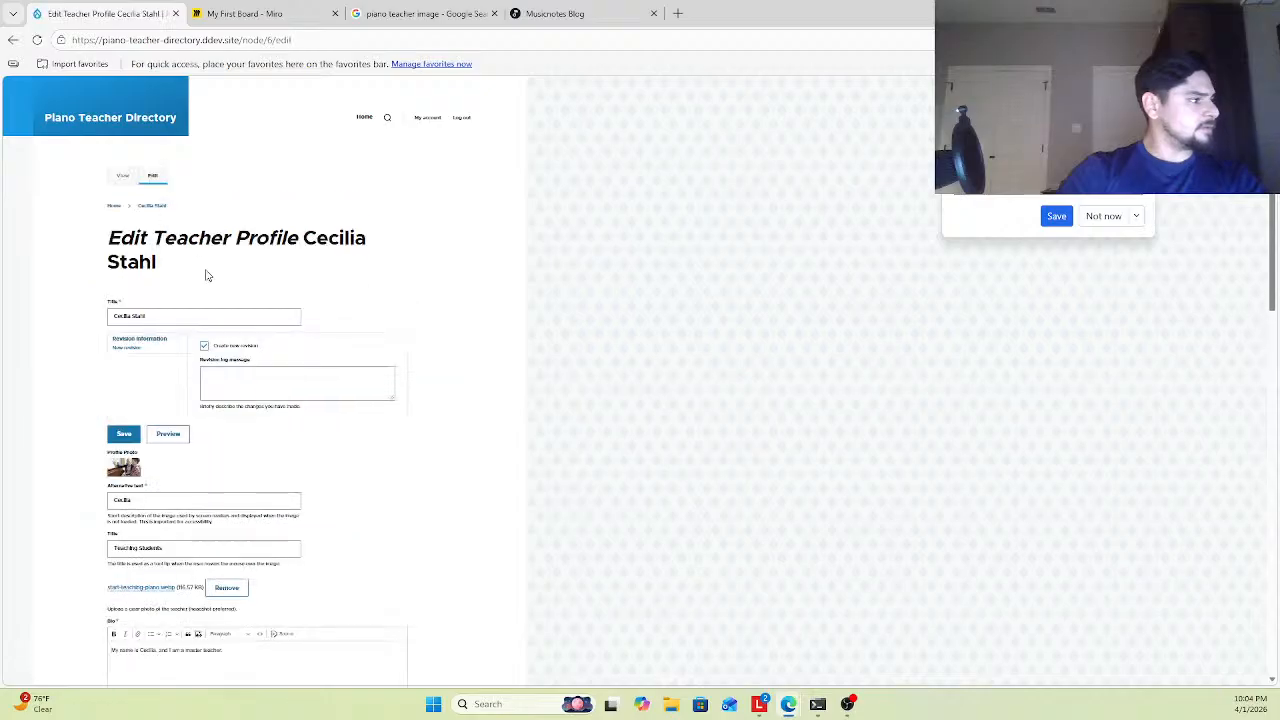
scroll(207, 275, "down", 3)
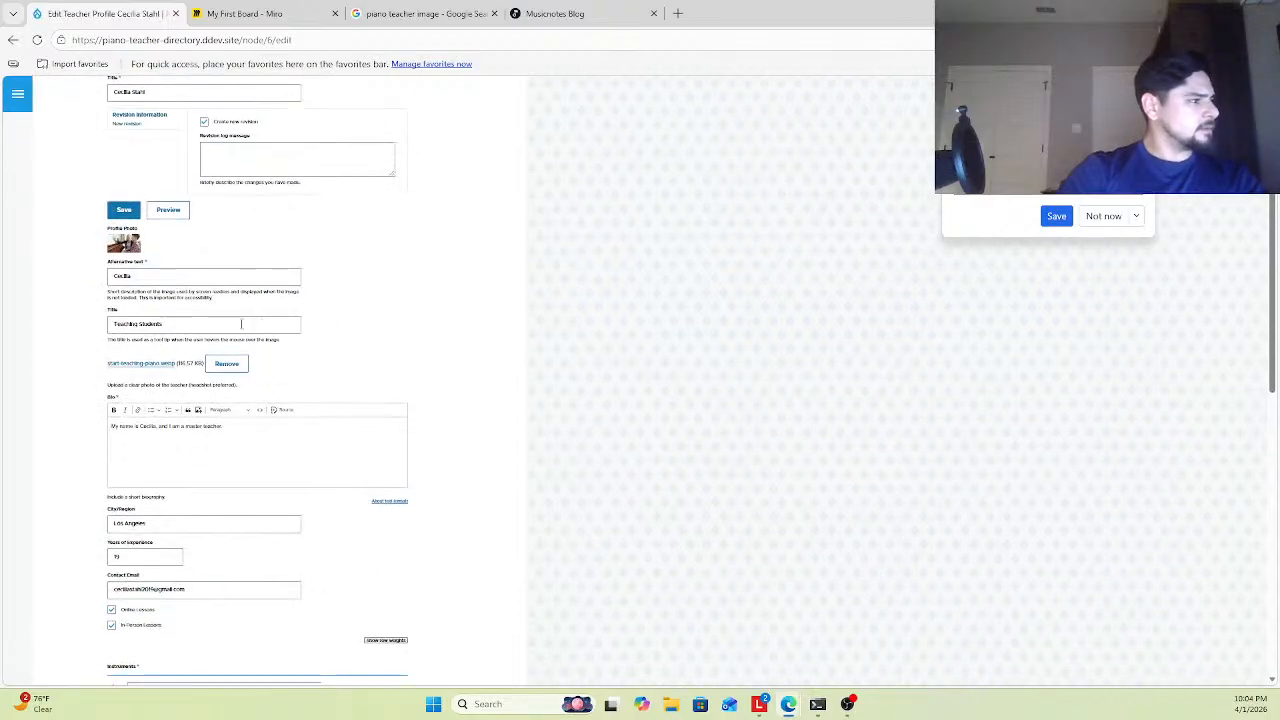
scroll(241, 323, "down", 1)
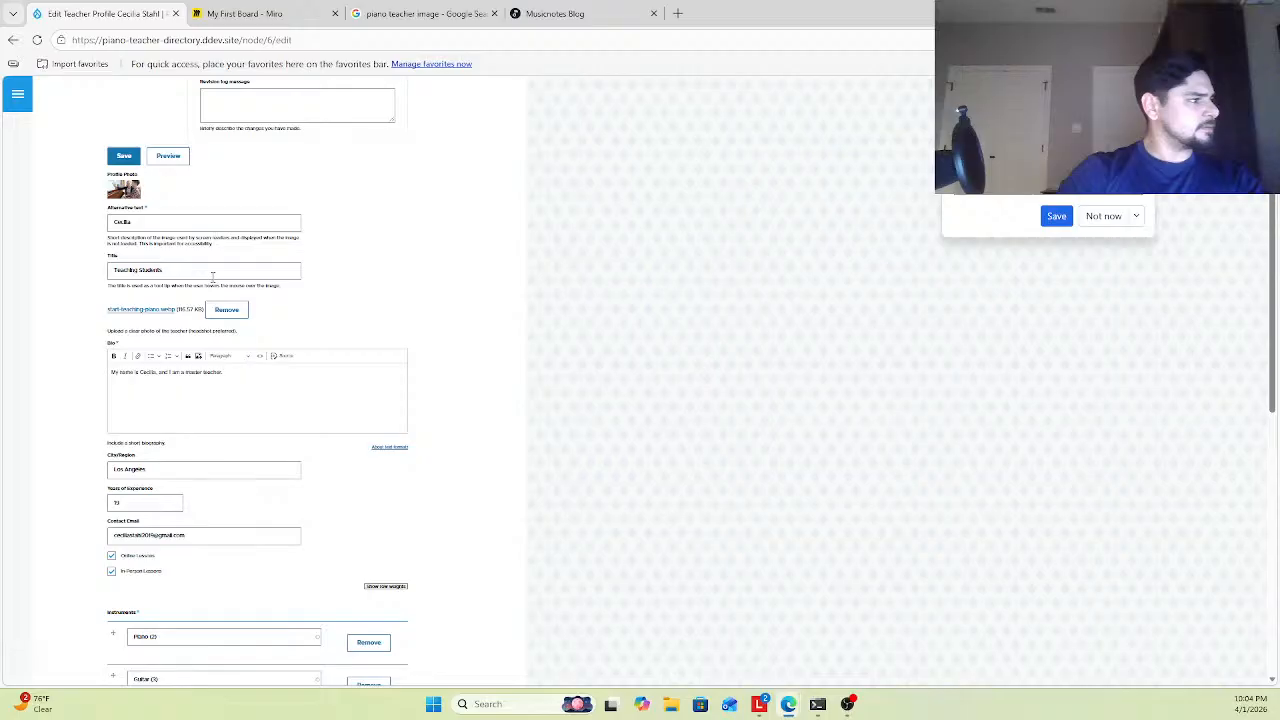
scroll(235, 320, "down", 1)
Append 'This is an edit' to the Bio, save the profile, and dismiss the confirmation
left_click(240, 302)
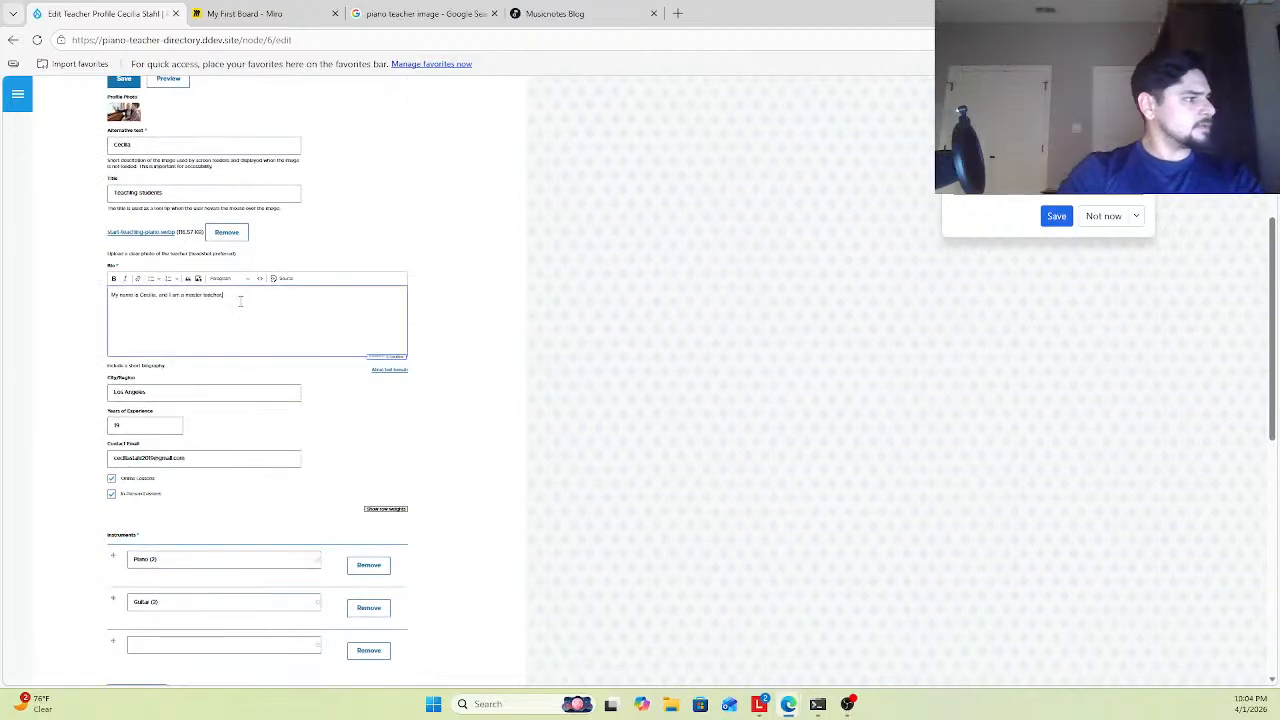
type("Th")
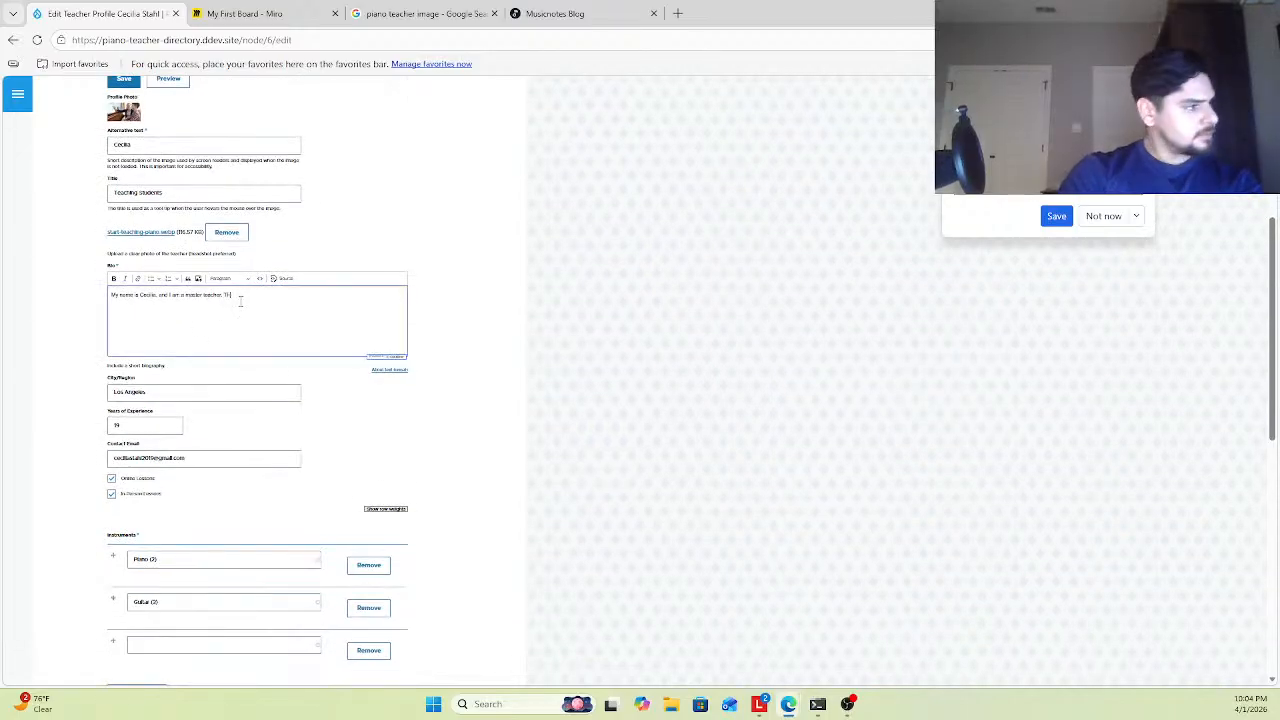
type("is is an edit")
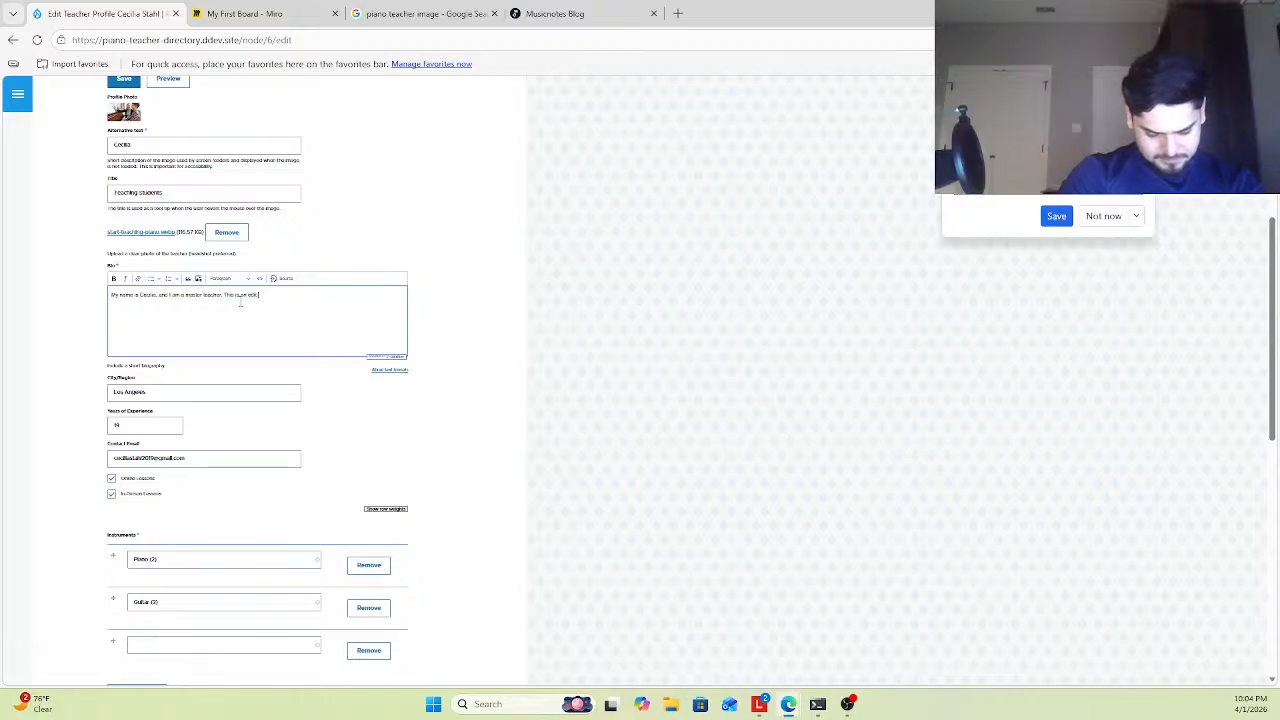
left_click(1052, 220)
scroll(409, 243, "down", 1)
scroll(409, 240, "up", 4)
left_click(123, 334)
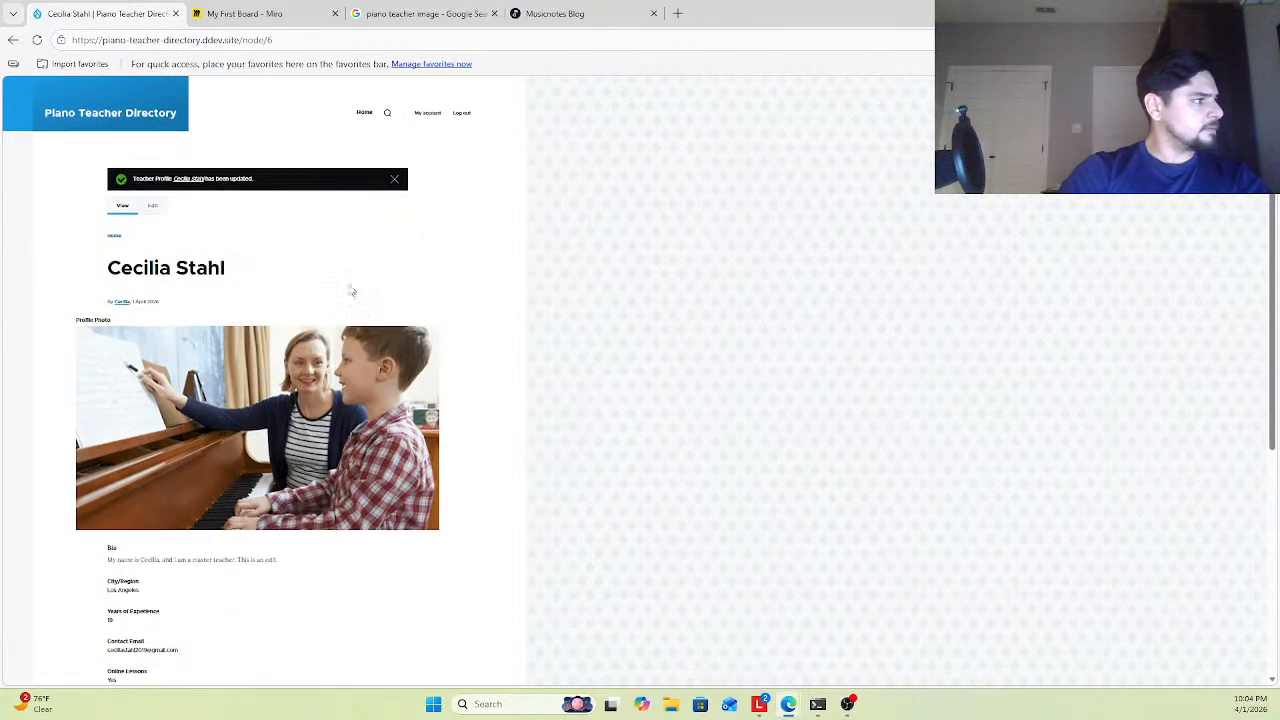
scroll(330, 307, "down", 3)
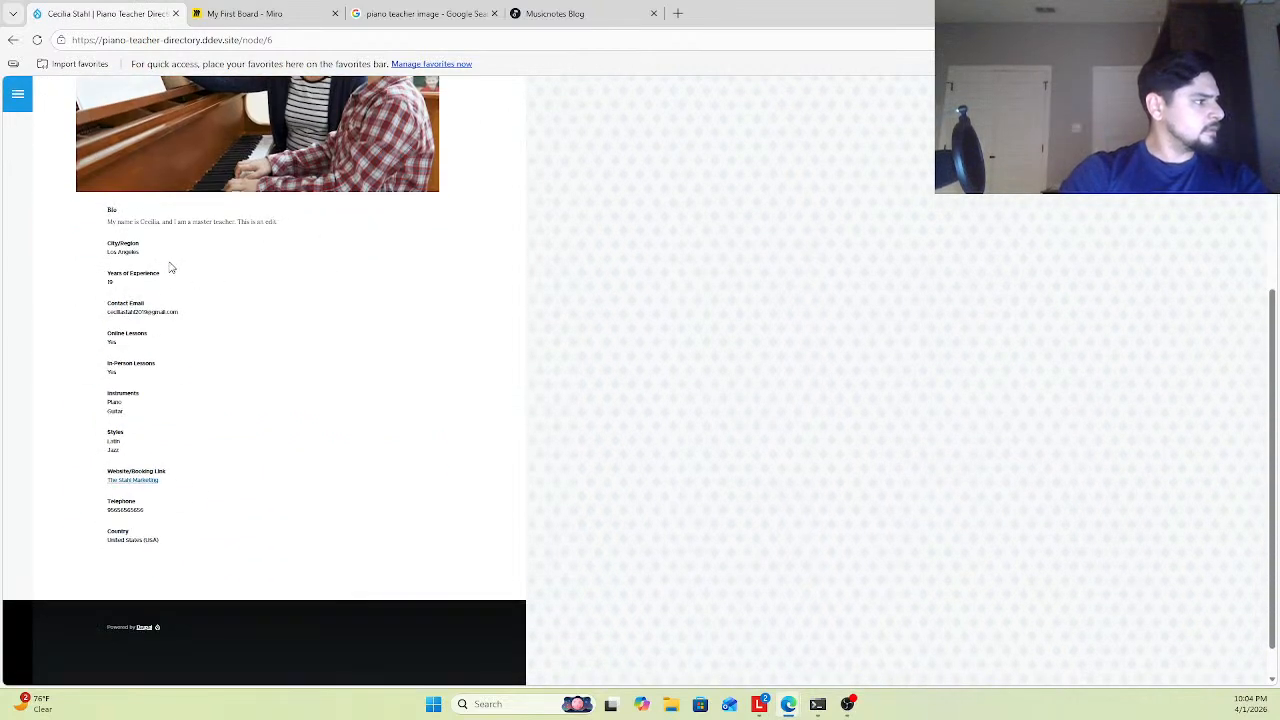
scroll(262, 223, "up", 3)
scroll(262, 223, "down", 2)
scroll(264, 222, "up", 4)
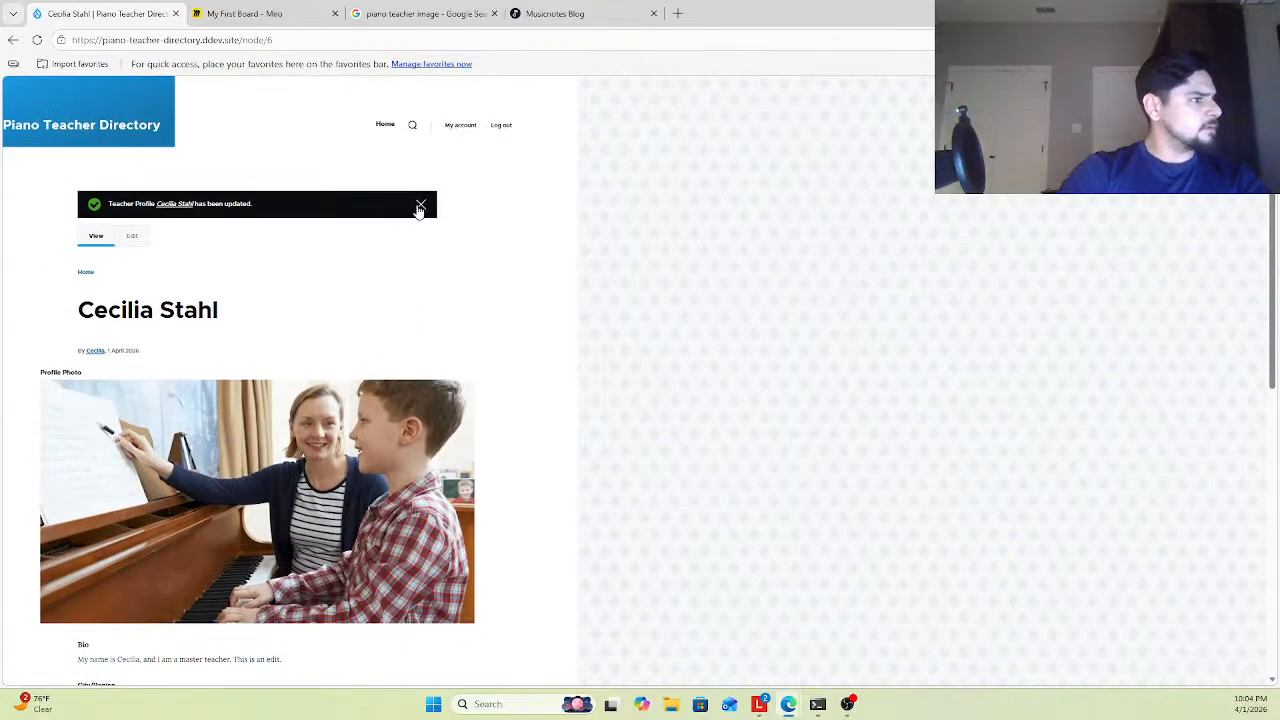
left_click(421, 211)
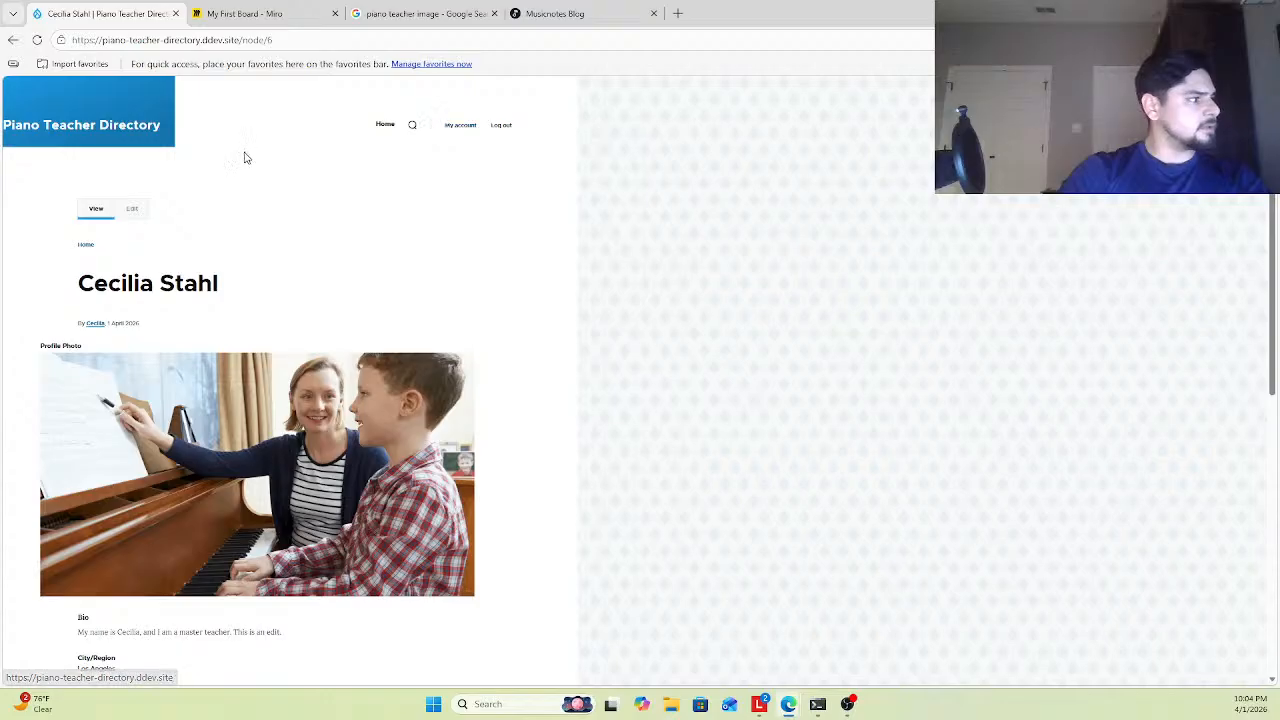
left_click(293, 42)
Change the URL's node number to load the node/5 profile page, then reload it
left_click(301, 42)
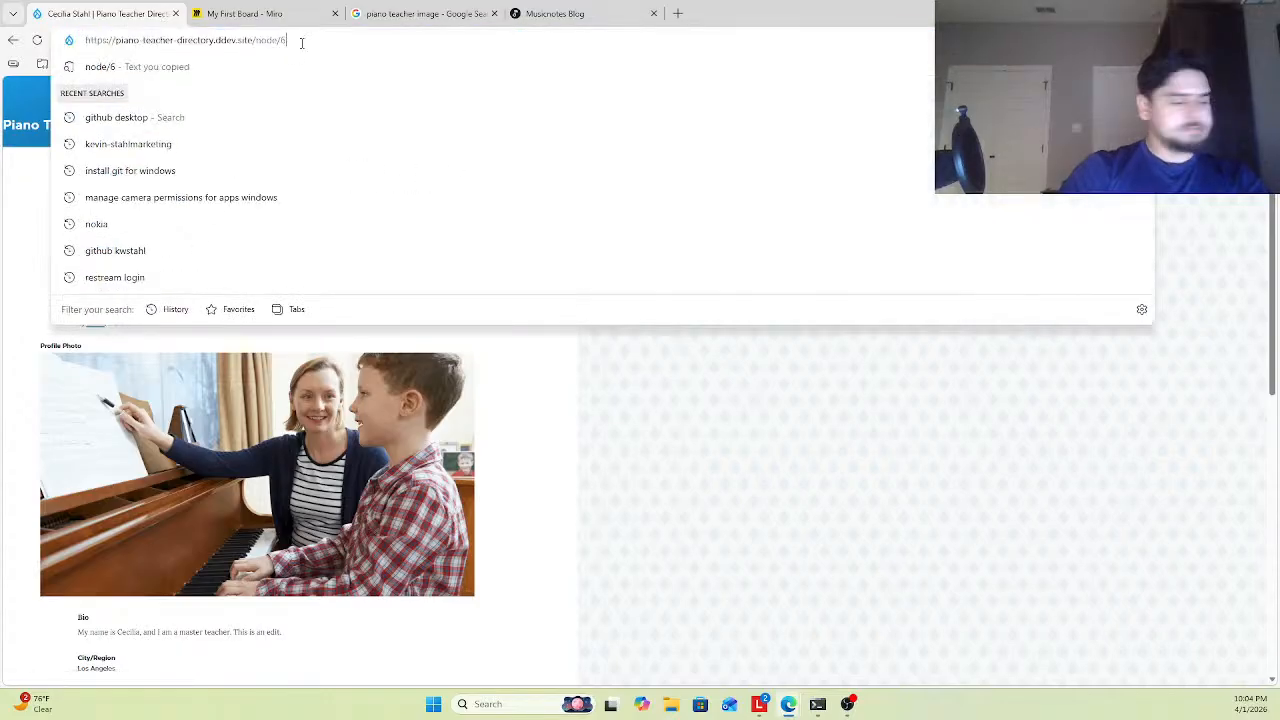
key("BackSpace")
type("5")
key("Return")
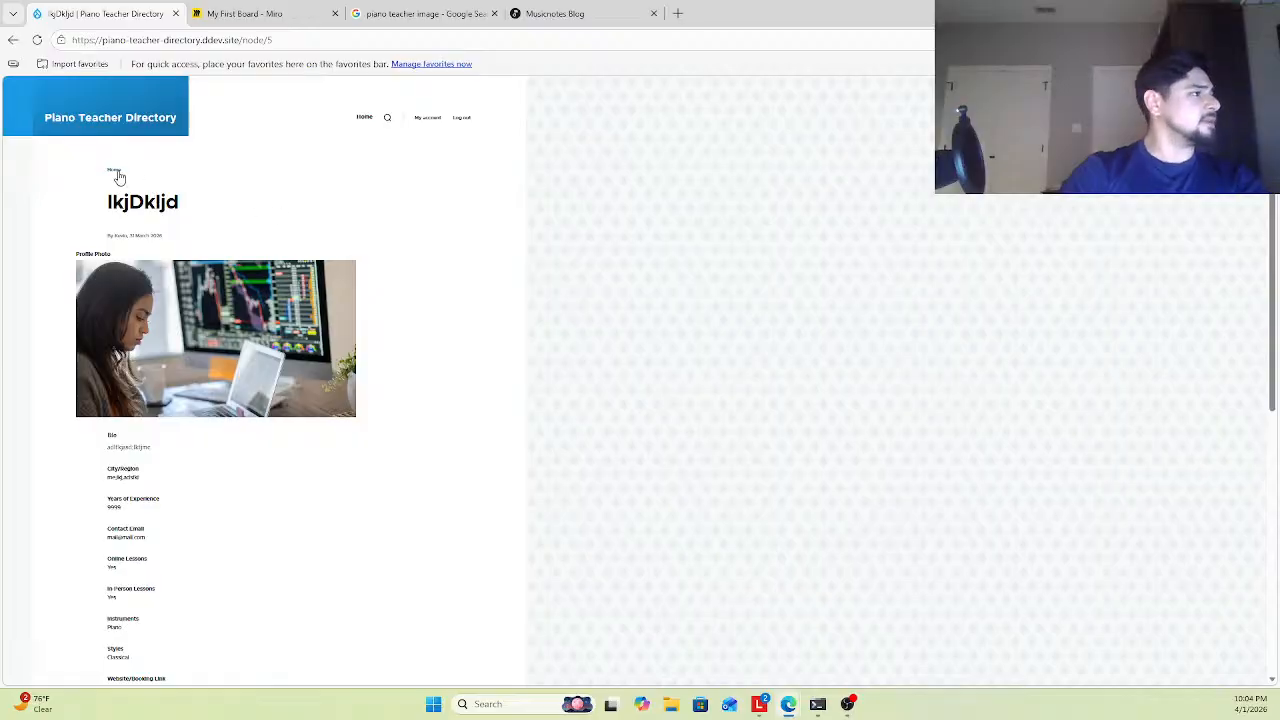
scroll(178, 182, "up", 5)
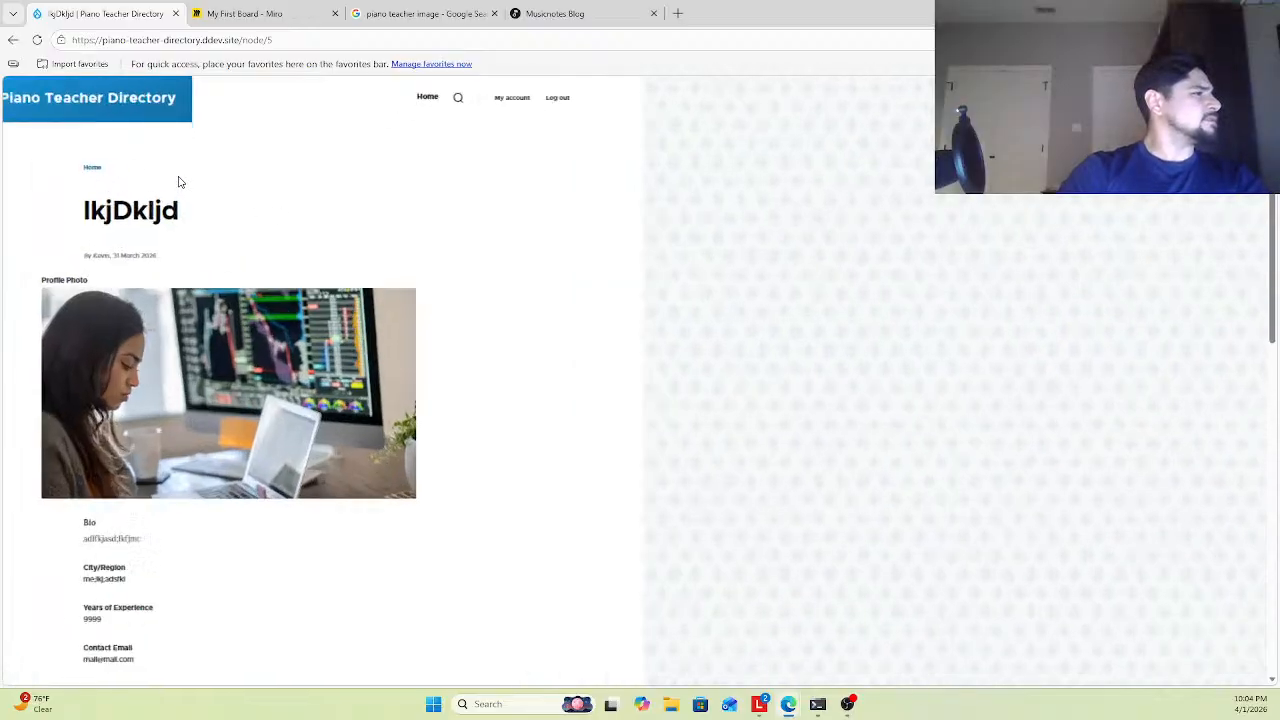
scroll(178, 182, "down", 3)
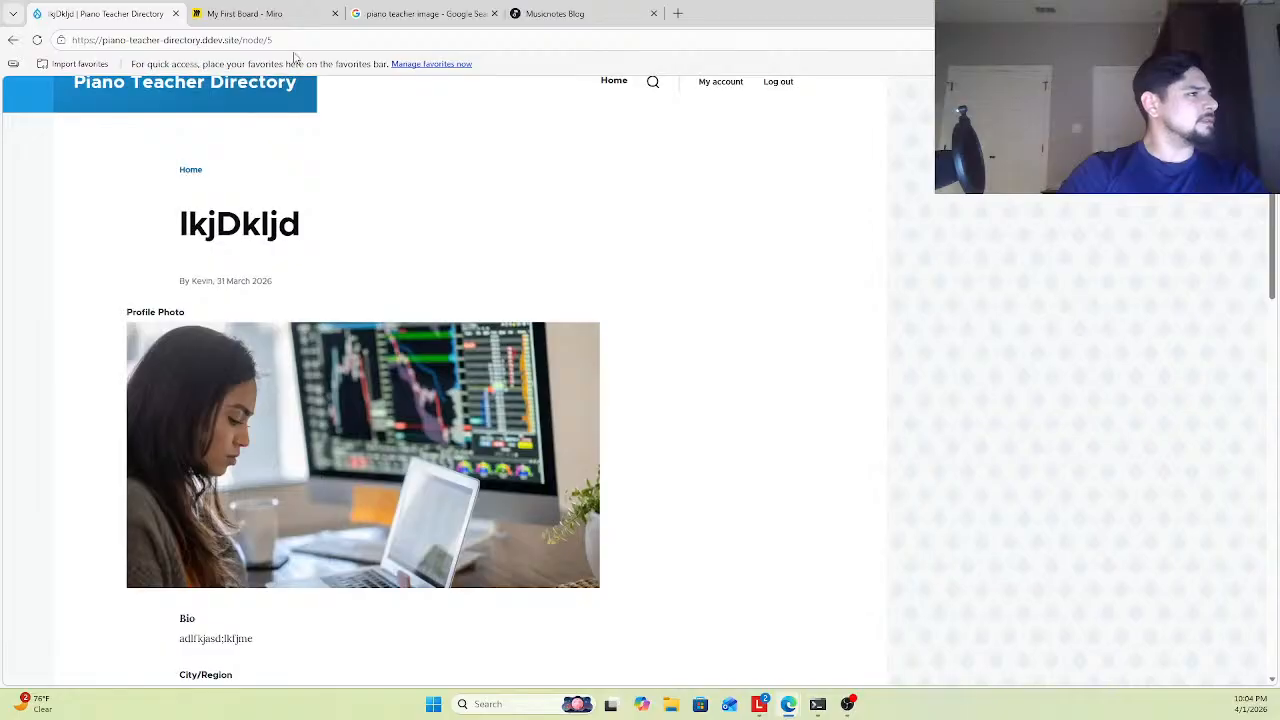
left_click(300, 41)
left_click(302, 42)
key("BackSpace")
type("5")
key("Return")
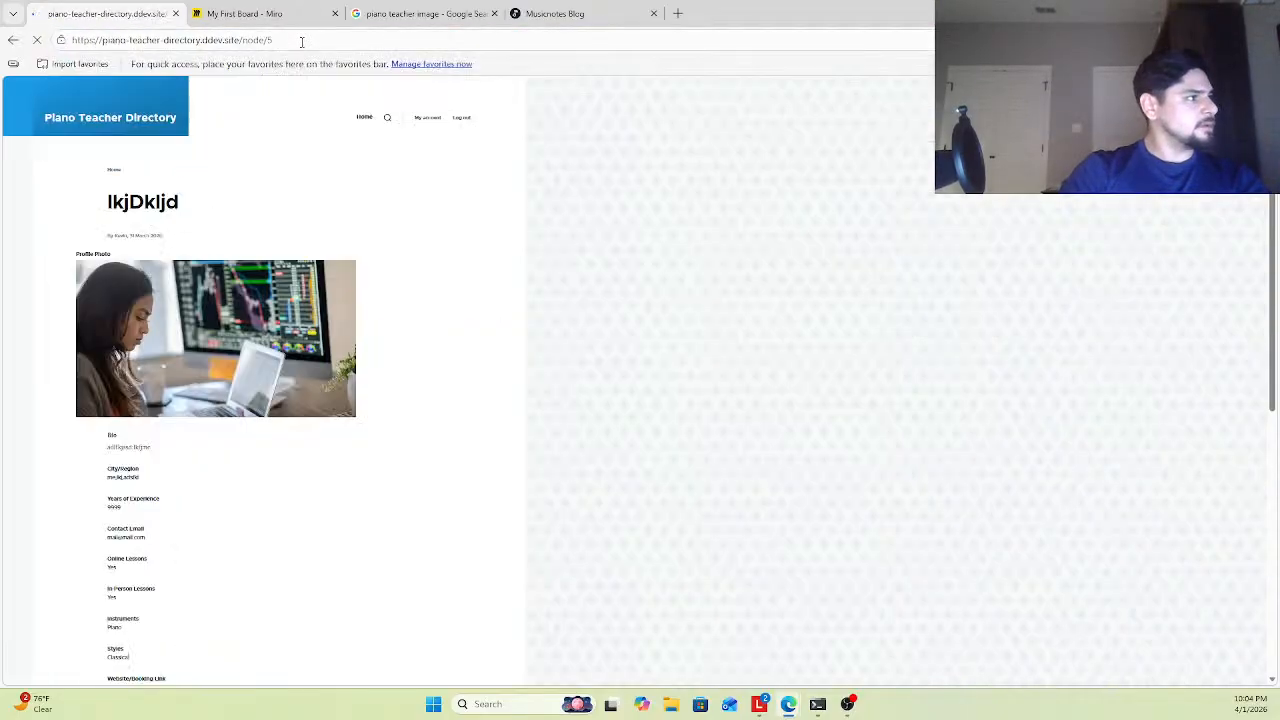
Browse the node/4 and node/3 pages through the address bar
left_click(301, 41)
left_click(300, 41)
key("BackSpace")
type("4")
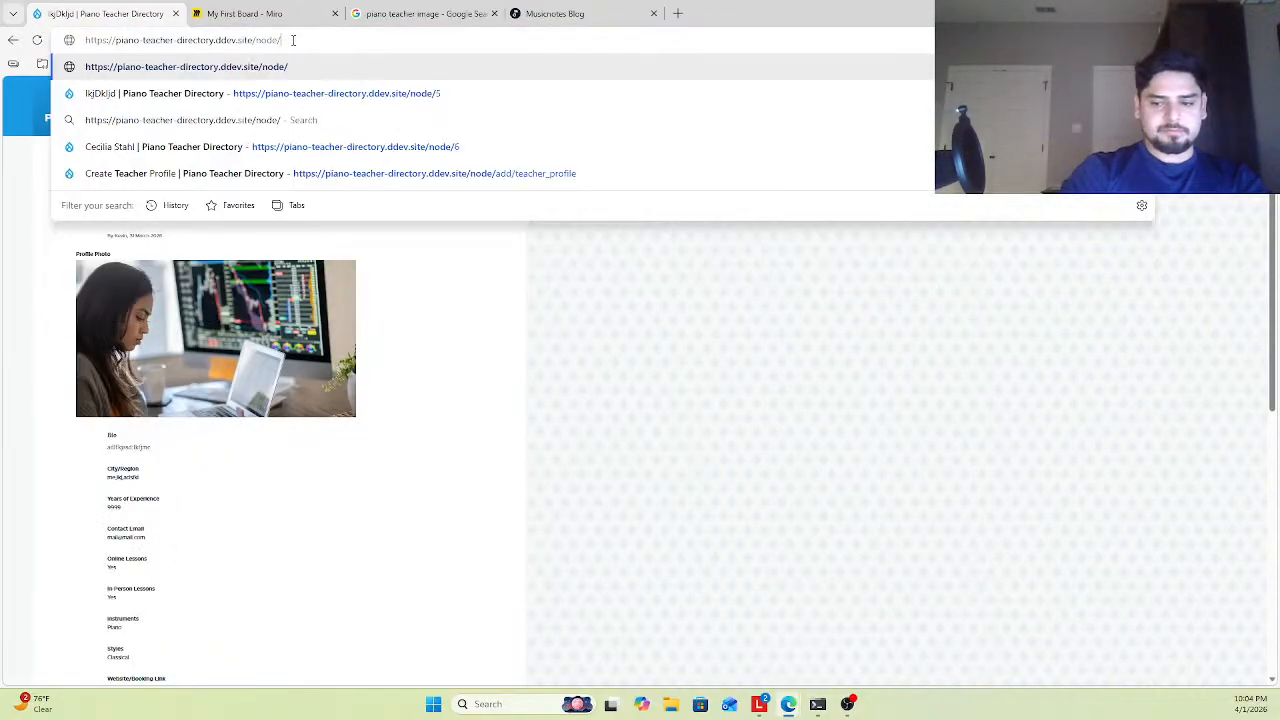
key("Return")
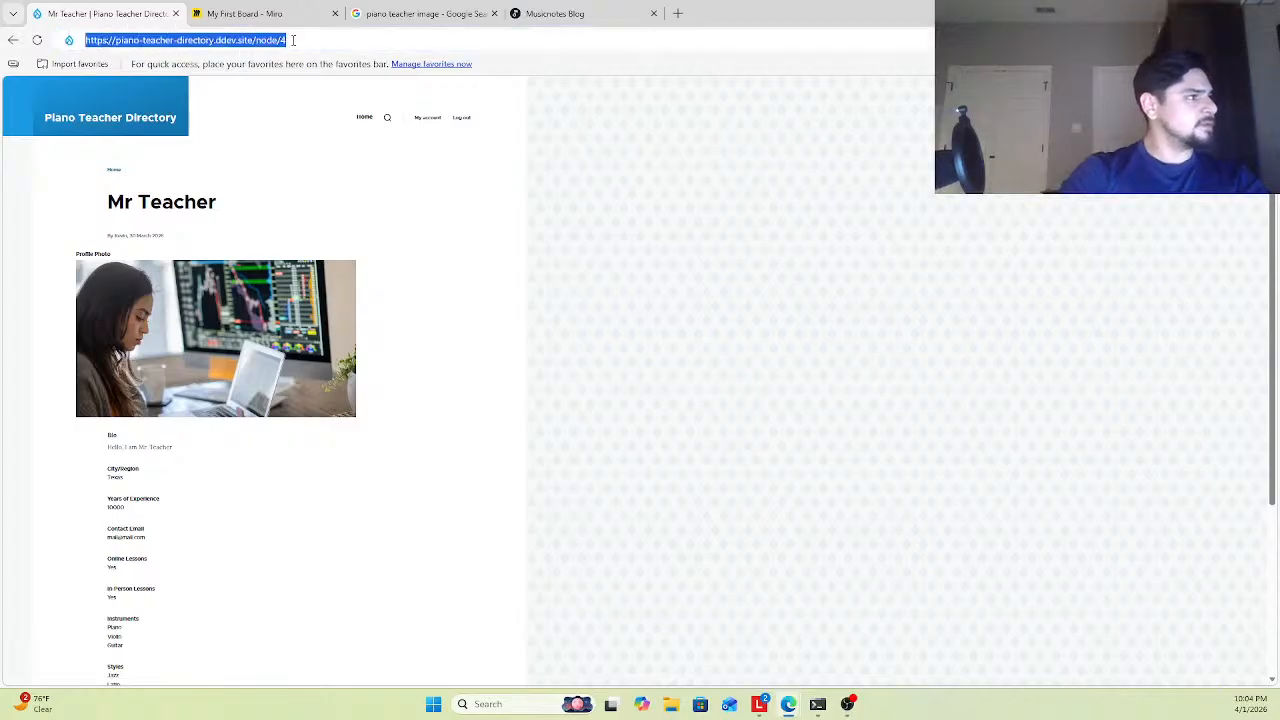
left_click(293, 40)
left_click(293, 40)
key("BackSpace")
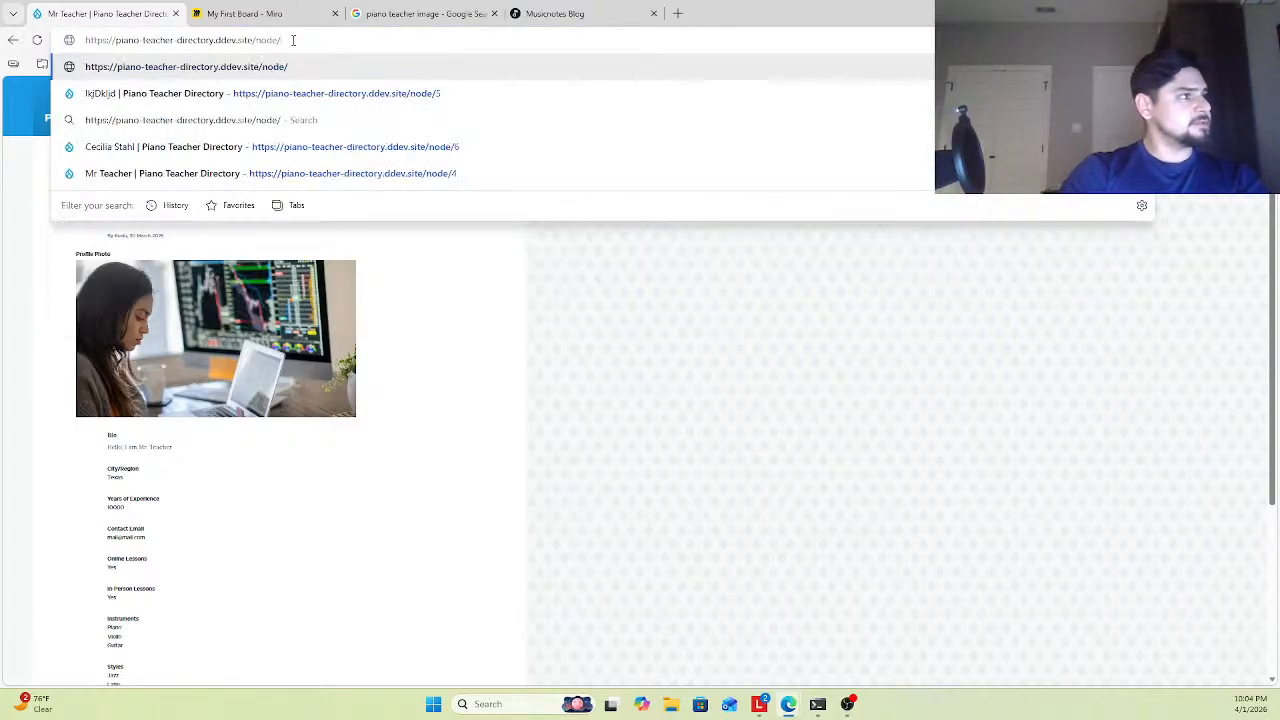
type("3")
key("Return")
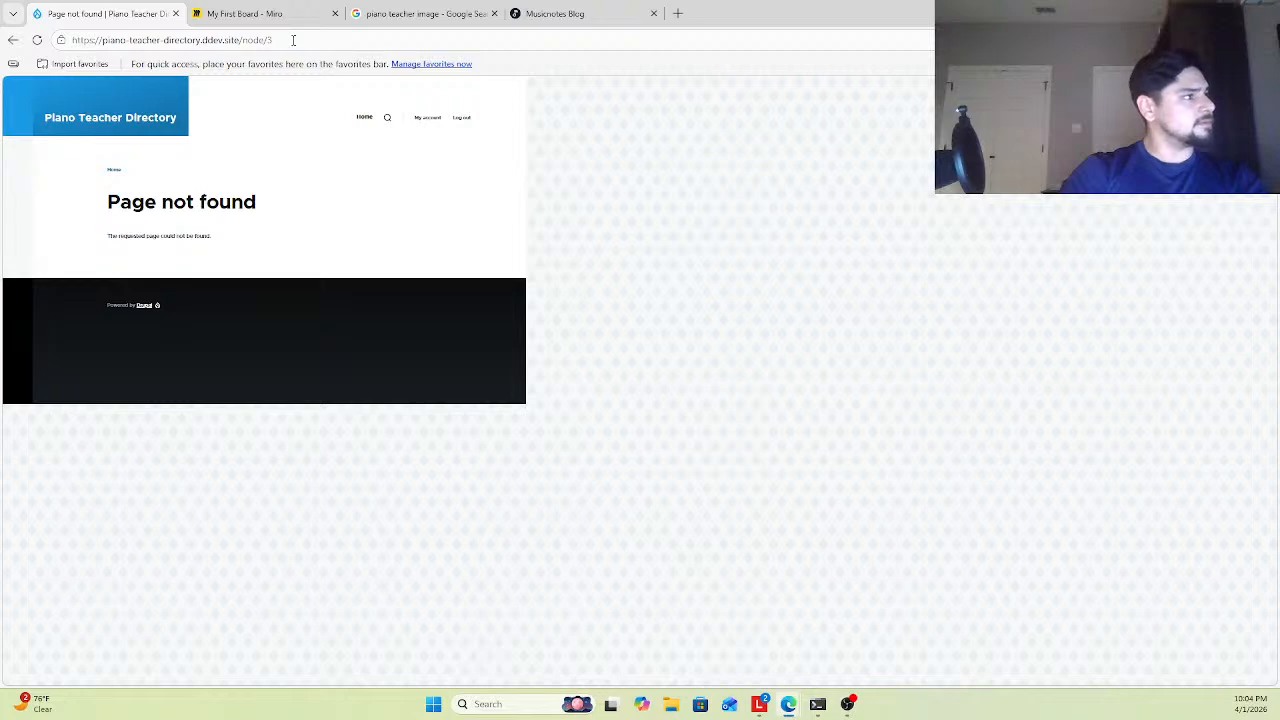
Browse node/1, then return to the node/6 teacher profile
left_click(293, 40)
left_click(293, 40)
key("BackSpace")
type("1")
key("Return")
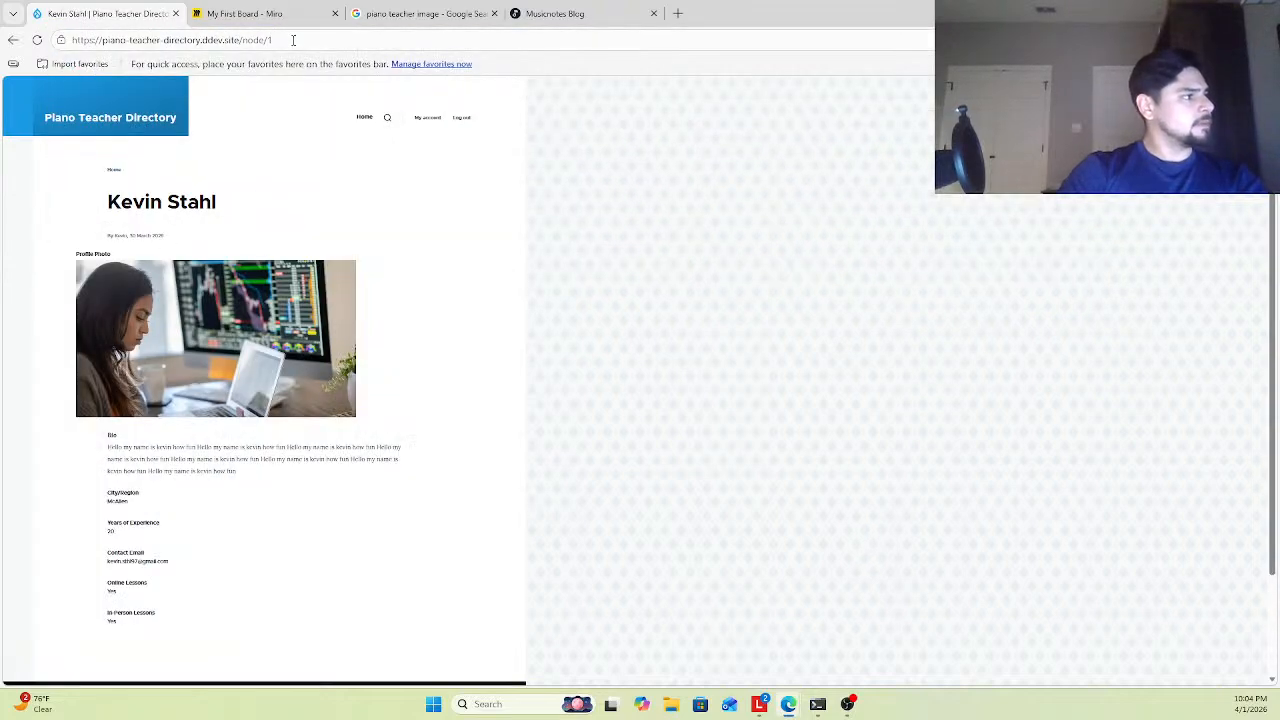
left_click(293, 40)
left_click(293, 40)
key("BackSpace")
type("6")
key("Return")
Look over node 6's edit form, then go back to its View page
left_click(152, 177)
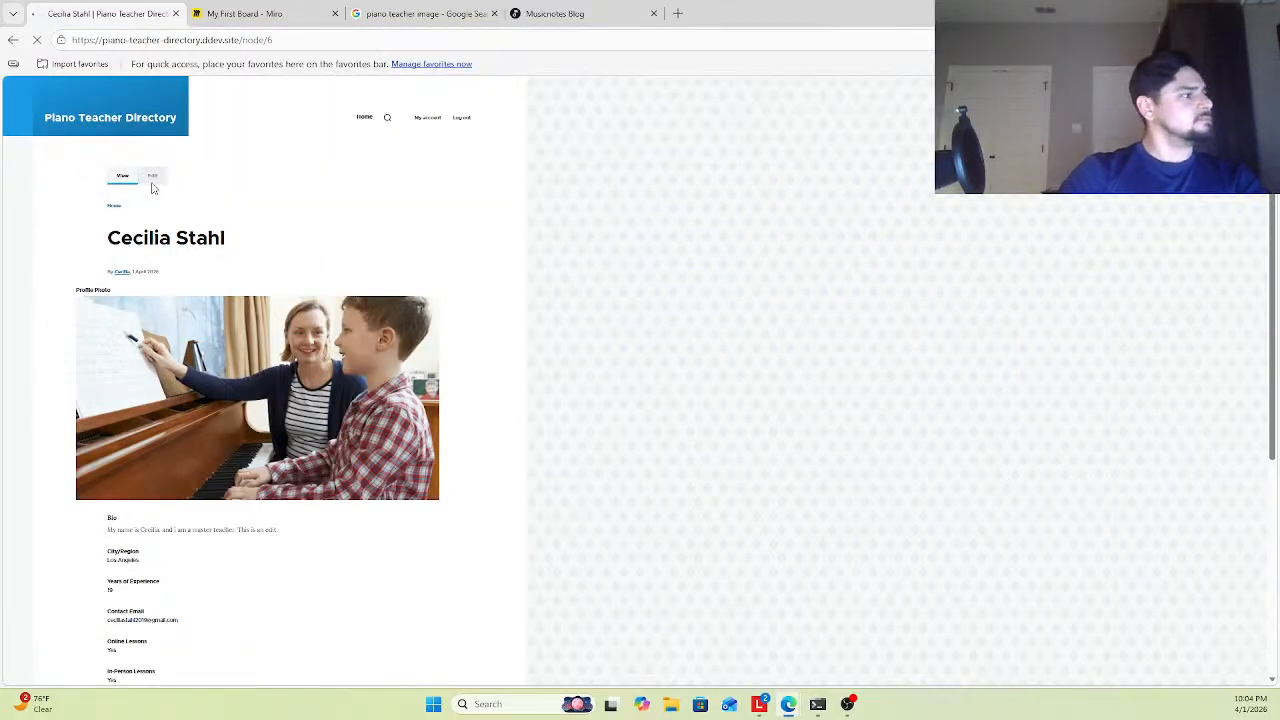
scroll(249, 176, "down", 15)
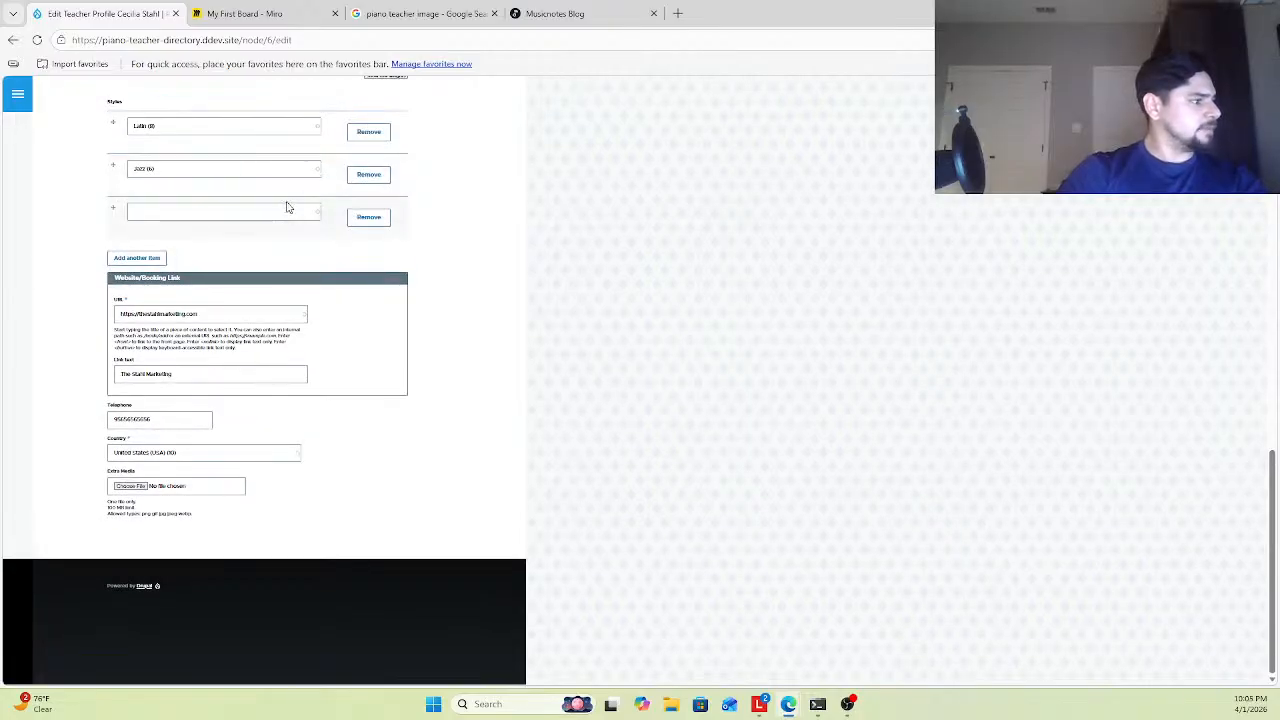
scroll(287, 206, "up", 15)
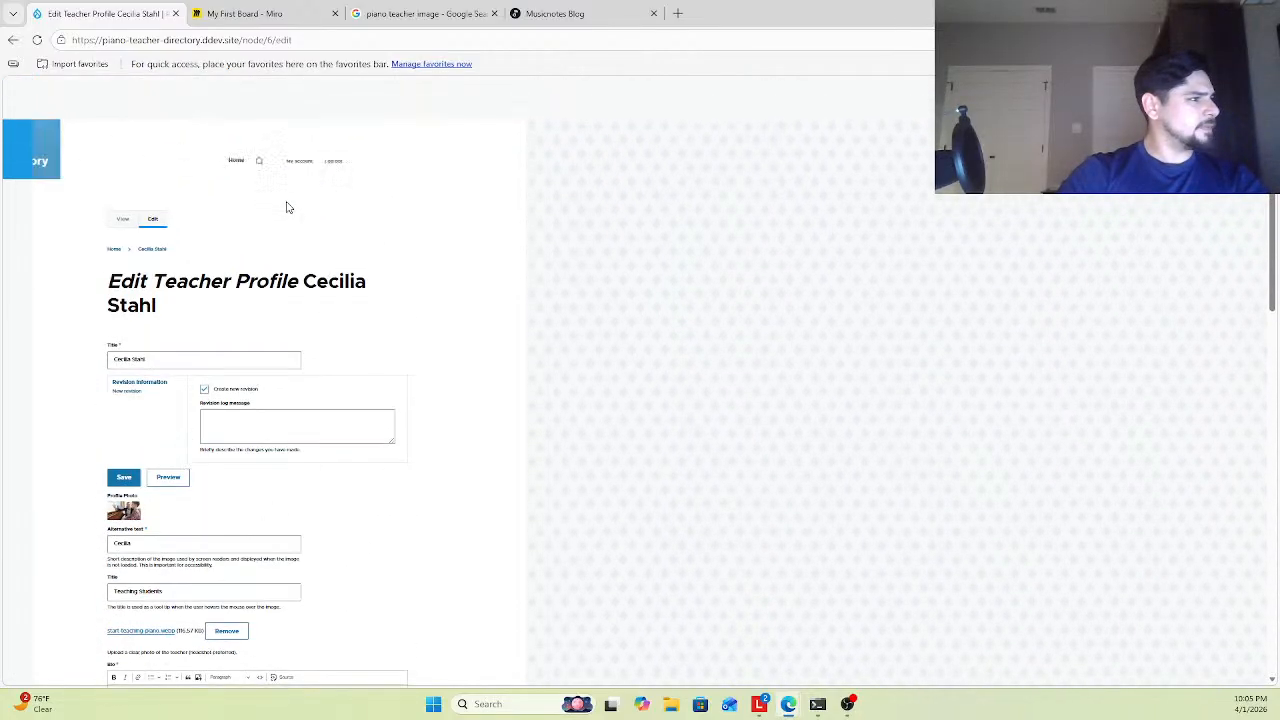
left_click(124, 180)
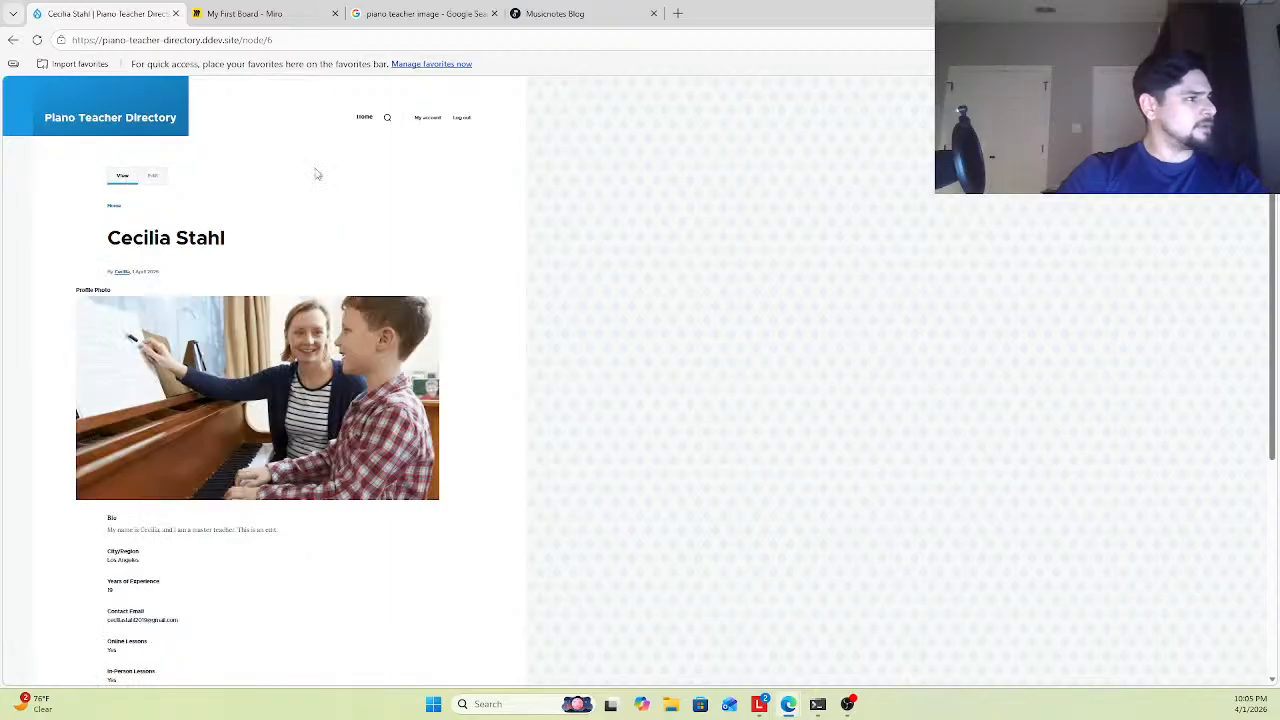
Return to the Piano Teacher Directory Welcome front page using the Home link
left_click(372, 120)
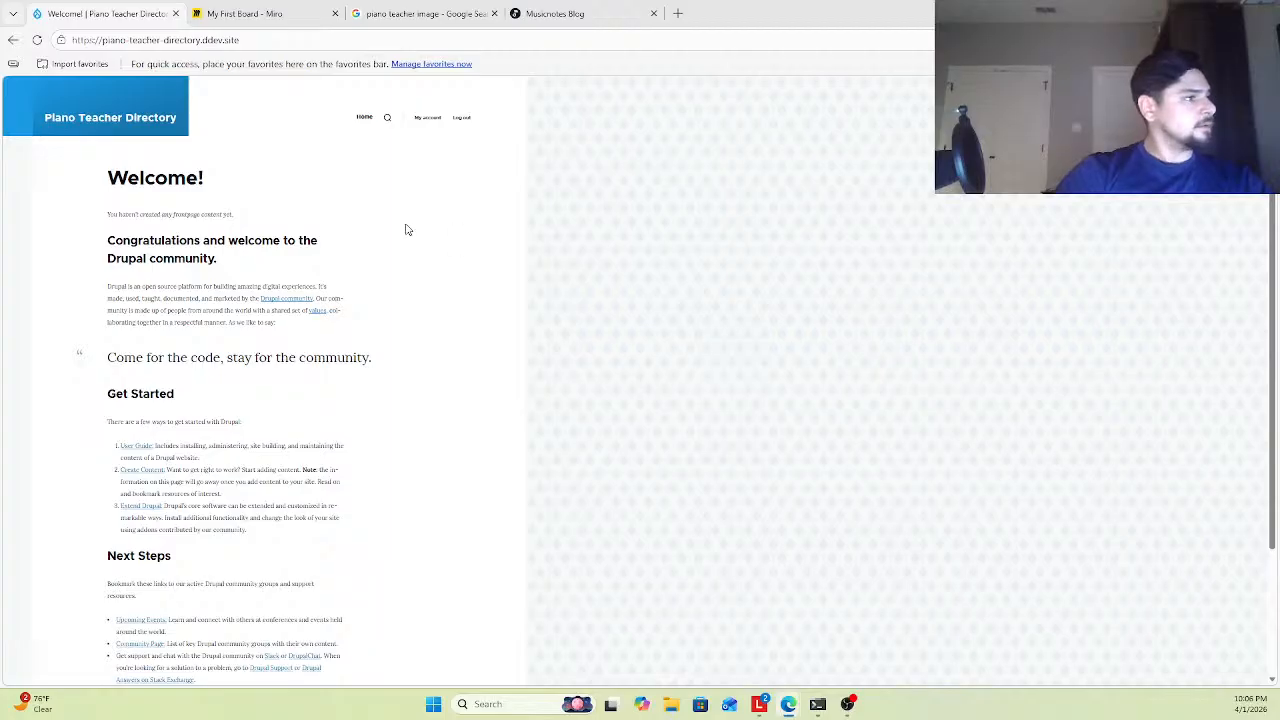
Log out, then sign in with the administrator username and the saved password
left_click(463, 120)
left_click(463, 120)
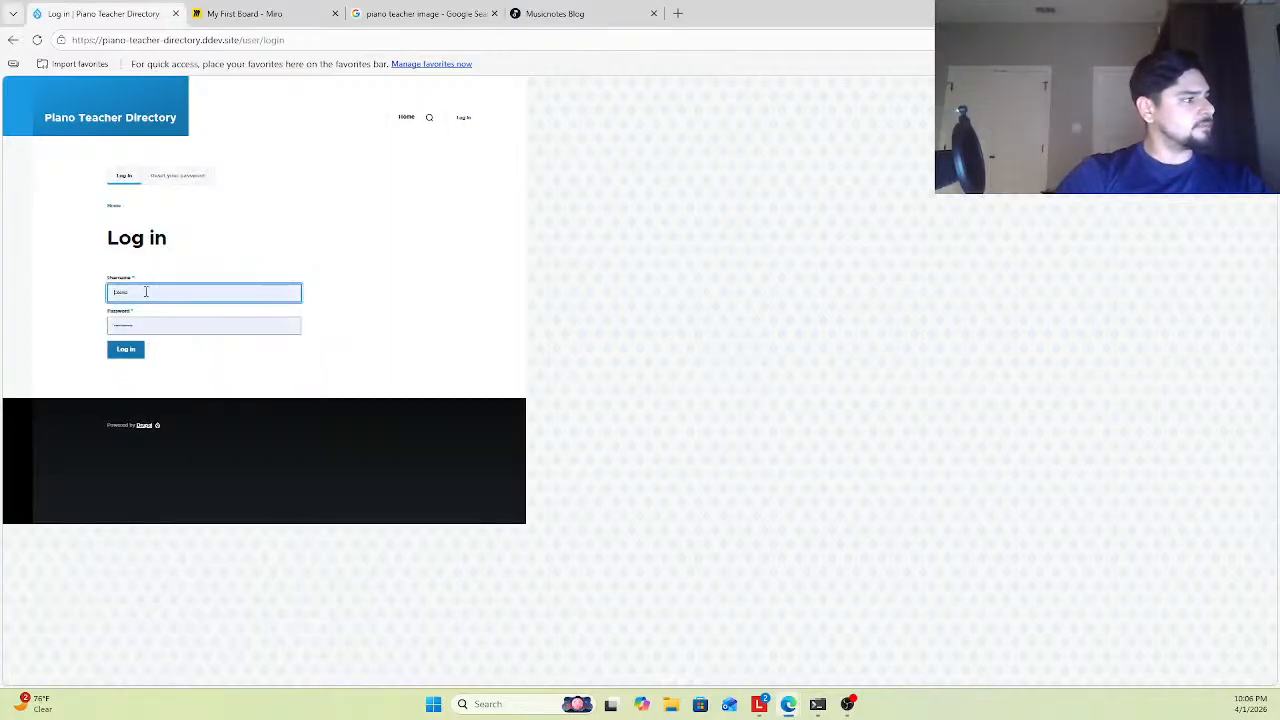
left_click(146, 291)
key("BackSpace")
key("BackSpace")
key("BackSpace")
key("BackSpace")
key("BackSpace")
type("Kevin")
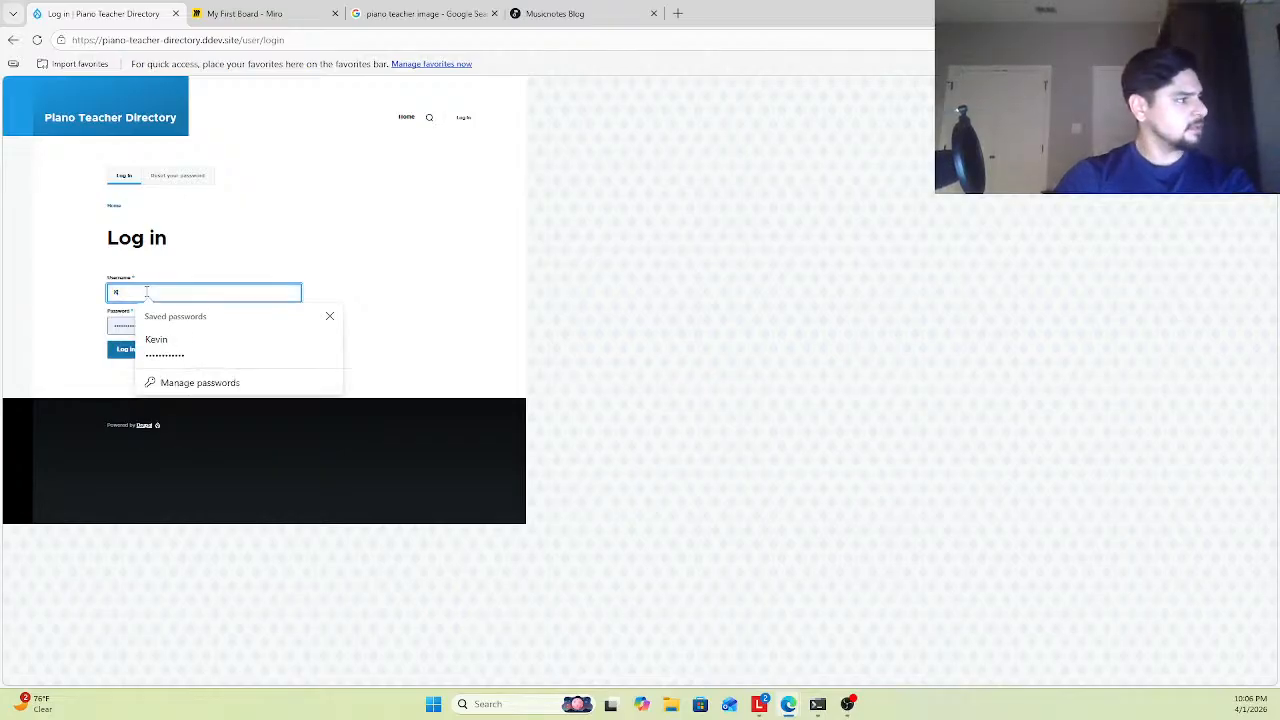
left_click(118, 351)
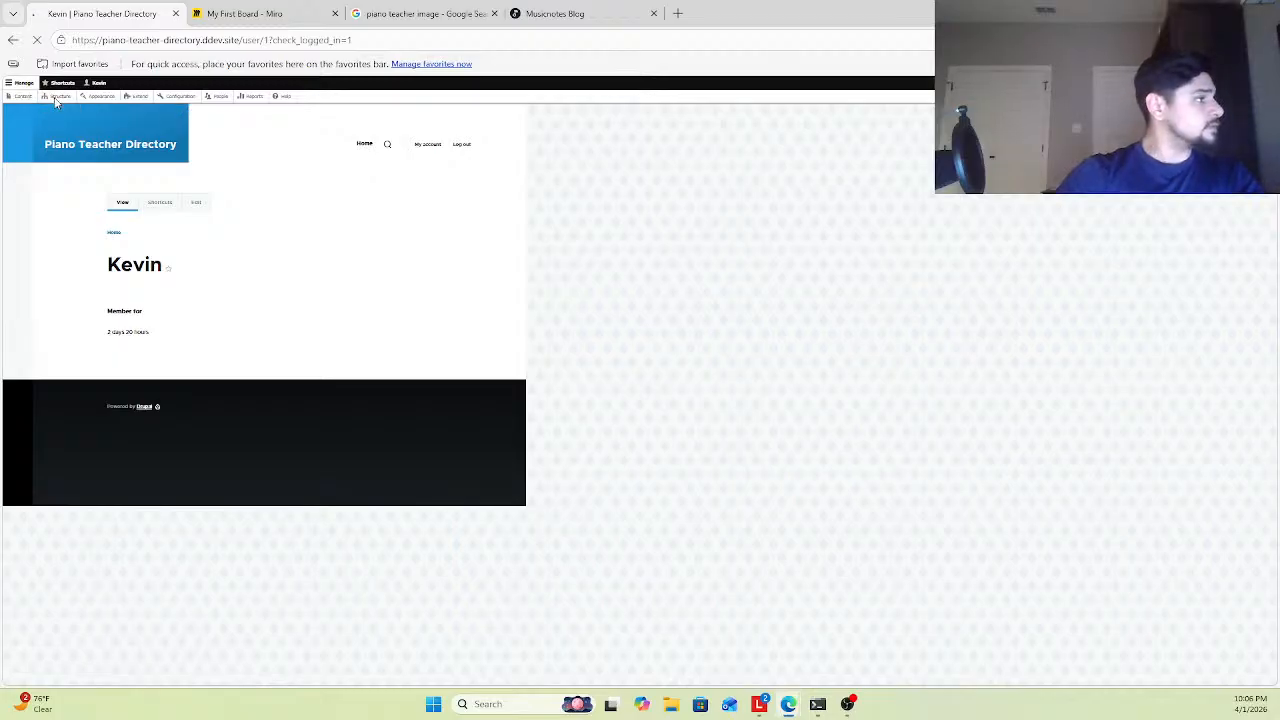
left_click(58, 96)
Open Structure > Menus and review the Administration, Footer, Main navigation, Tools and User account menus
left_click(44, 303)
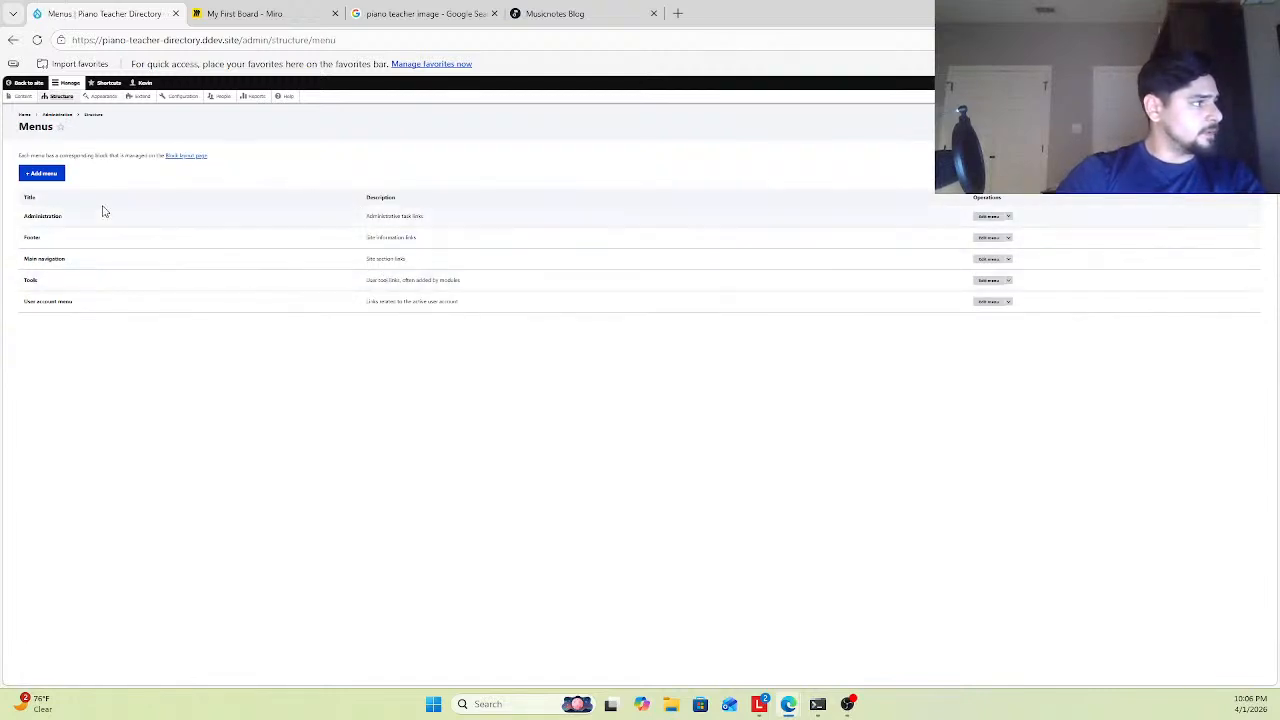
scroll(99, 206, "up", 7)
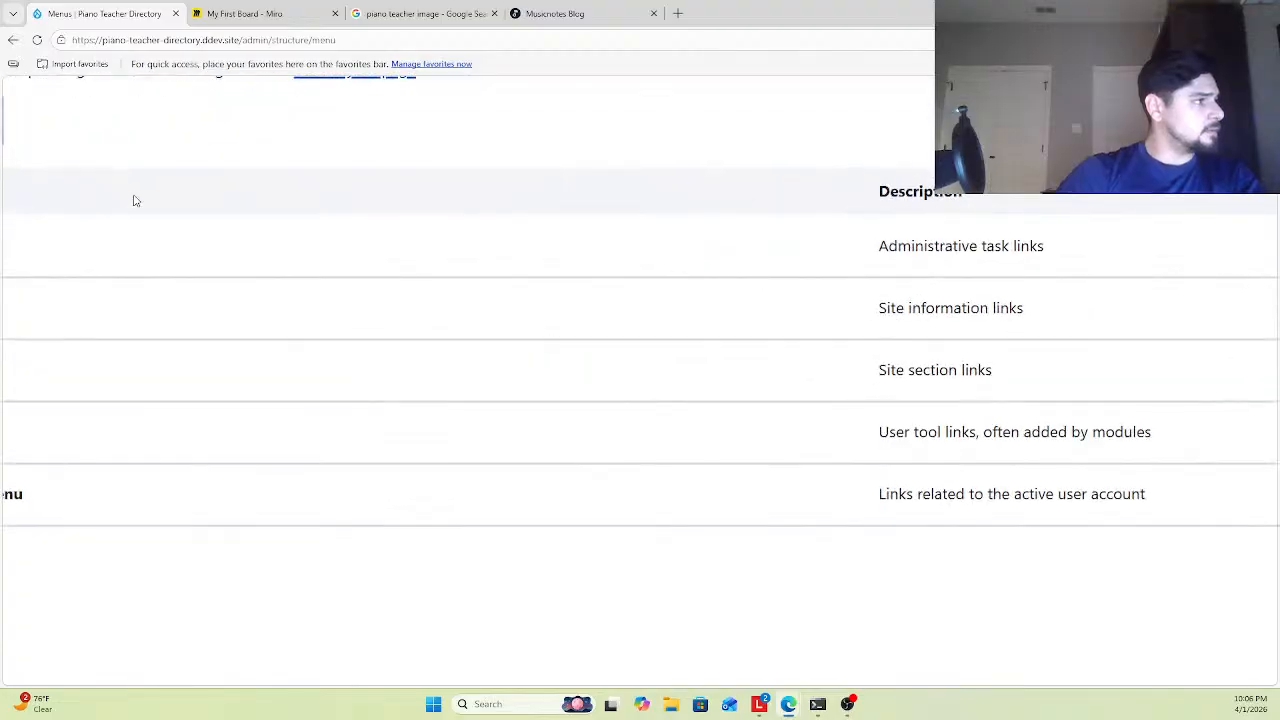
scroll(222, 197, "down", 7)
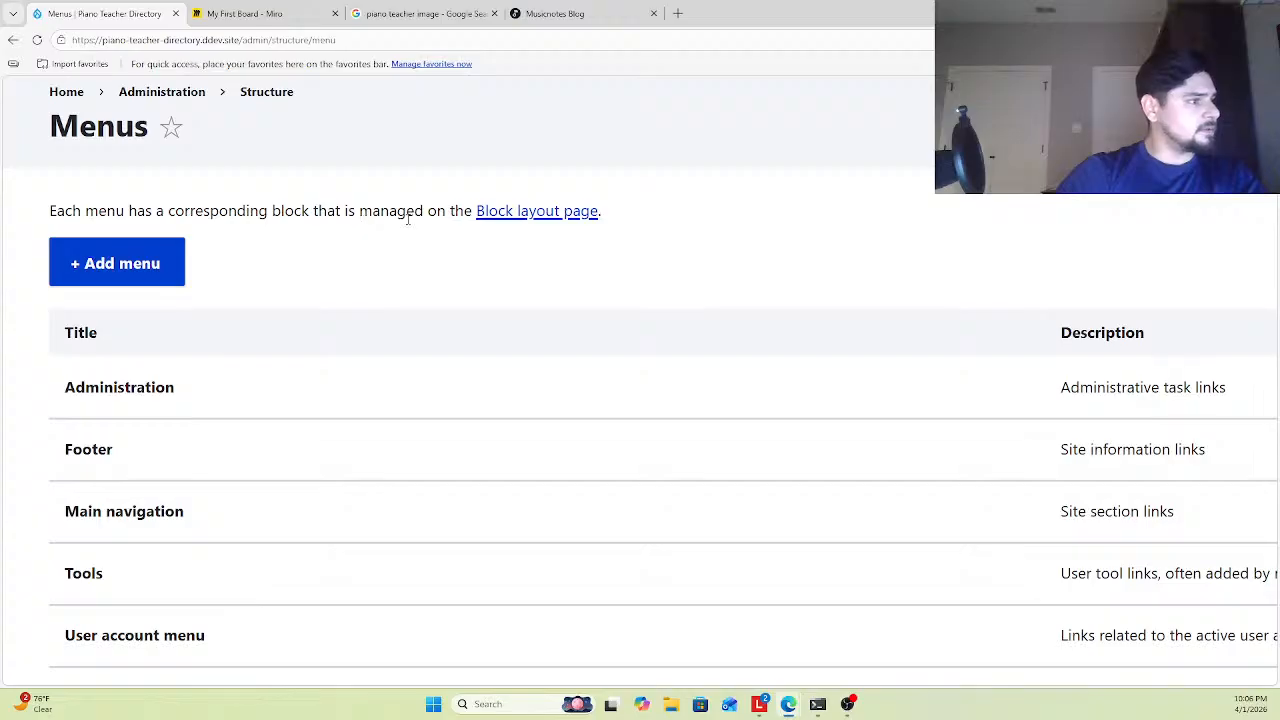
scroll(406, 262, "down", 2)
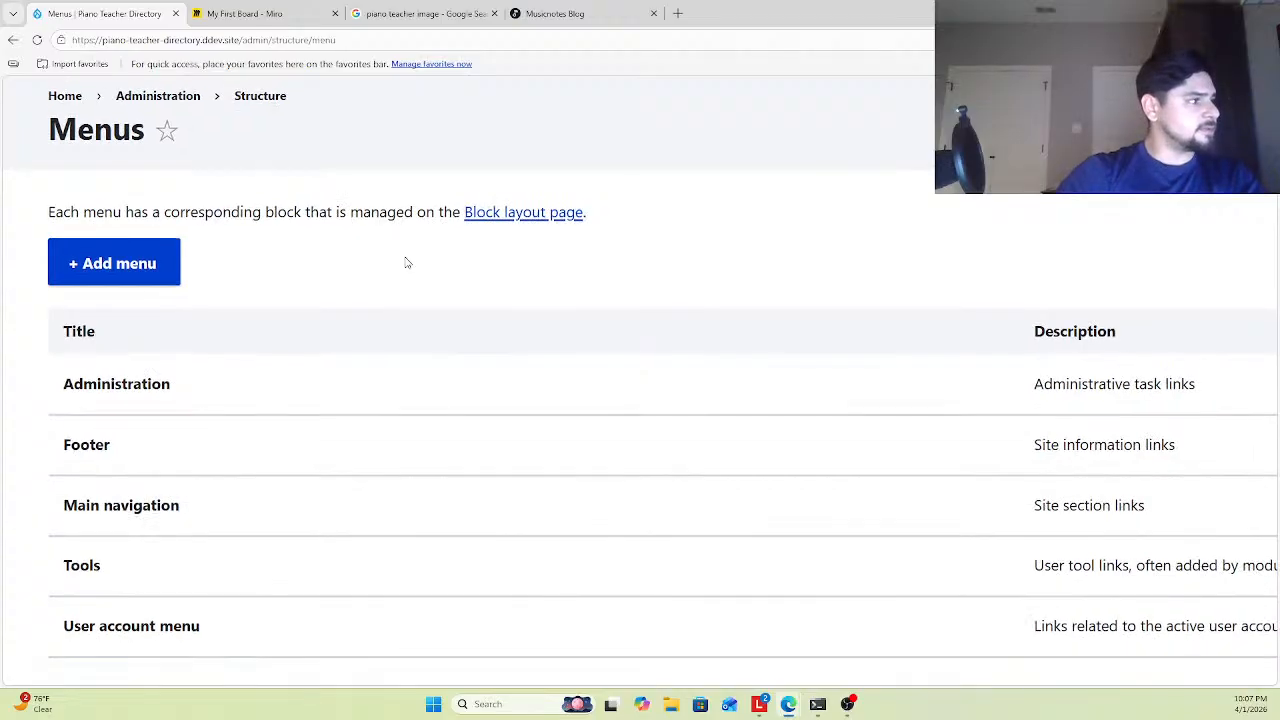
scroll(406, 262, "down", 1)
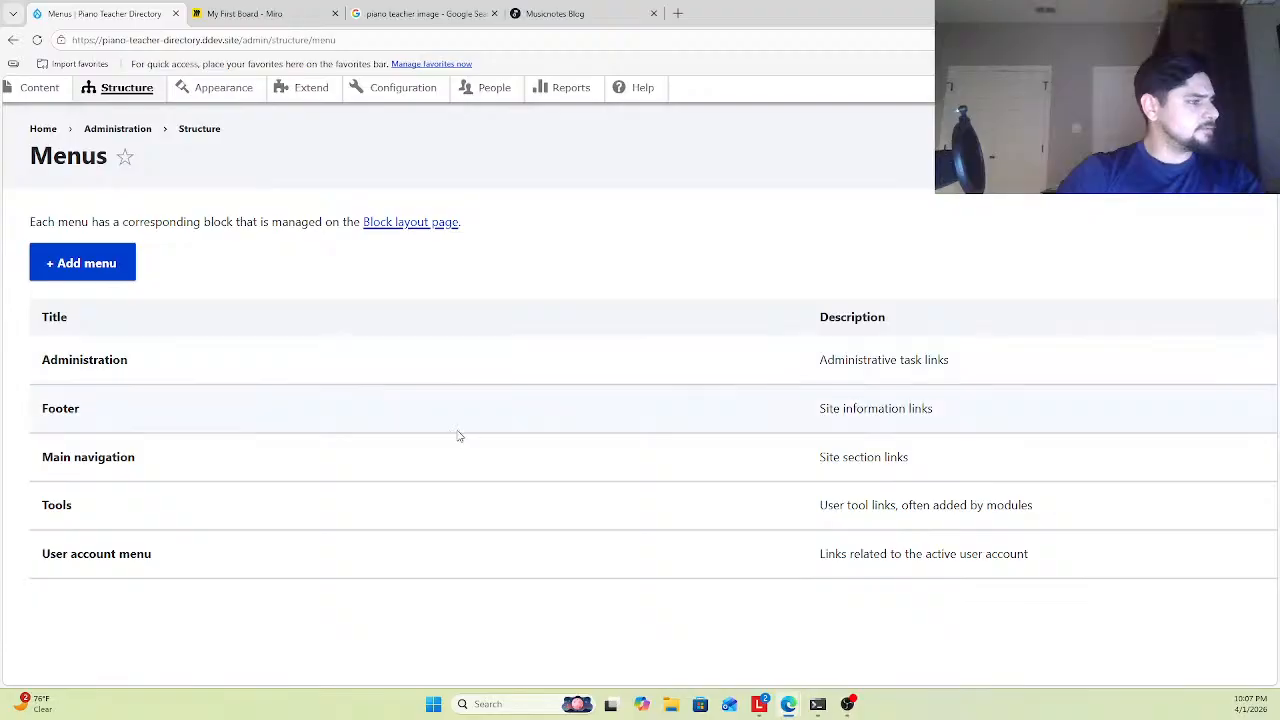
scroll(497, 478, "right", 5)
scroll(497, 478, "left", 5)
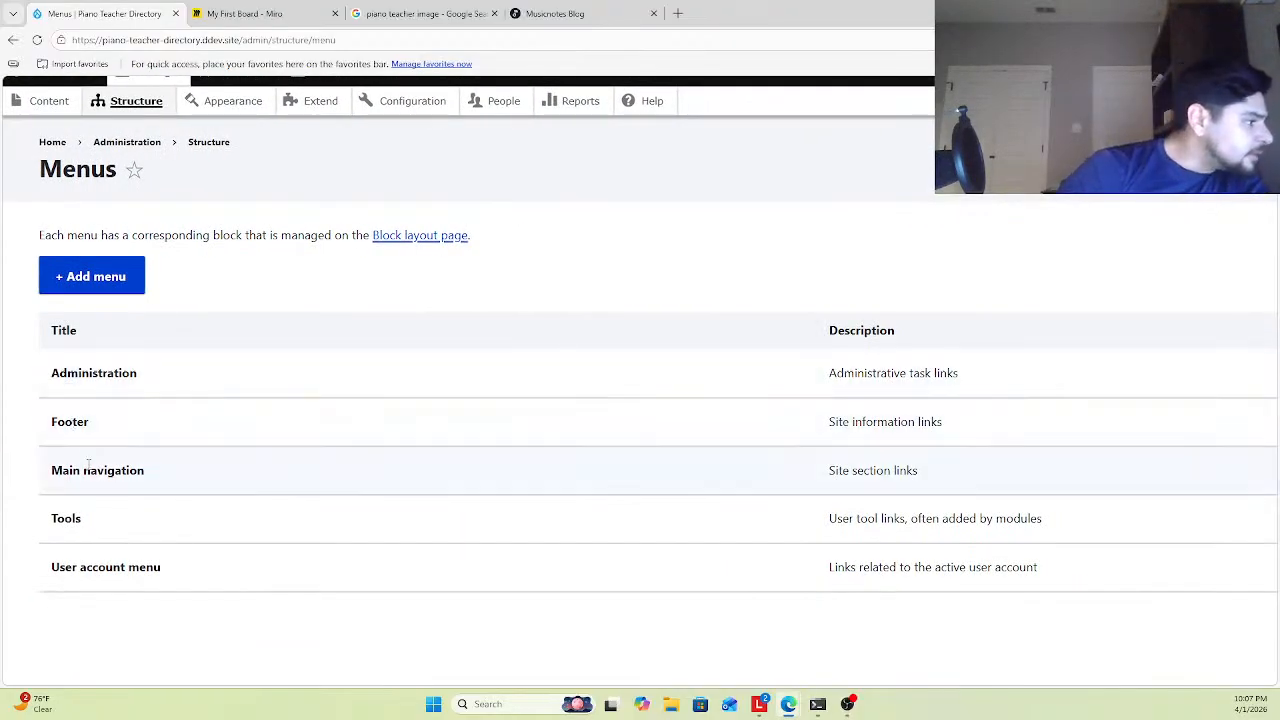
scroll(100, 472, "right", 12)
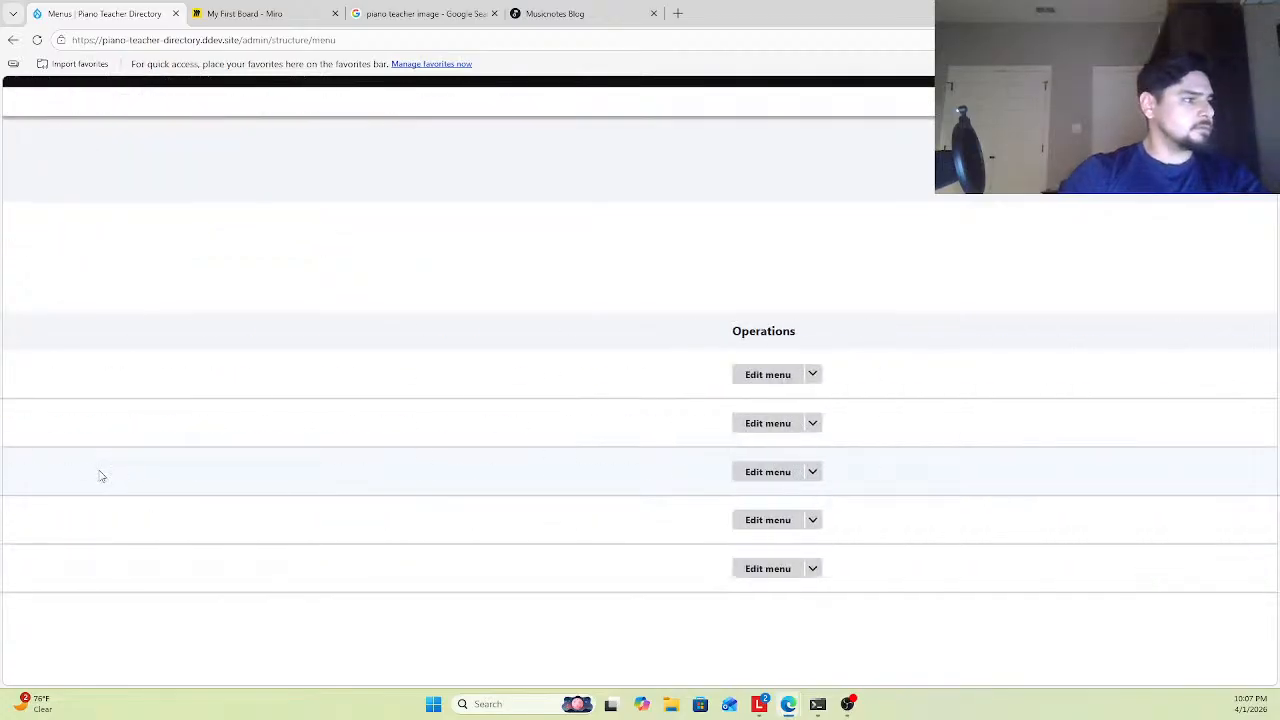
scroll(100, 477, "down", 5)
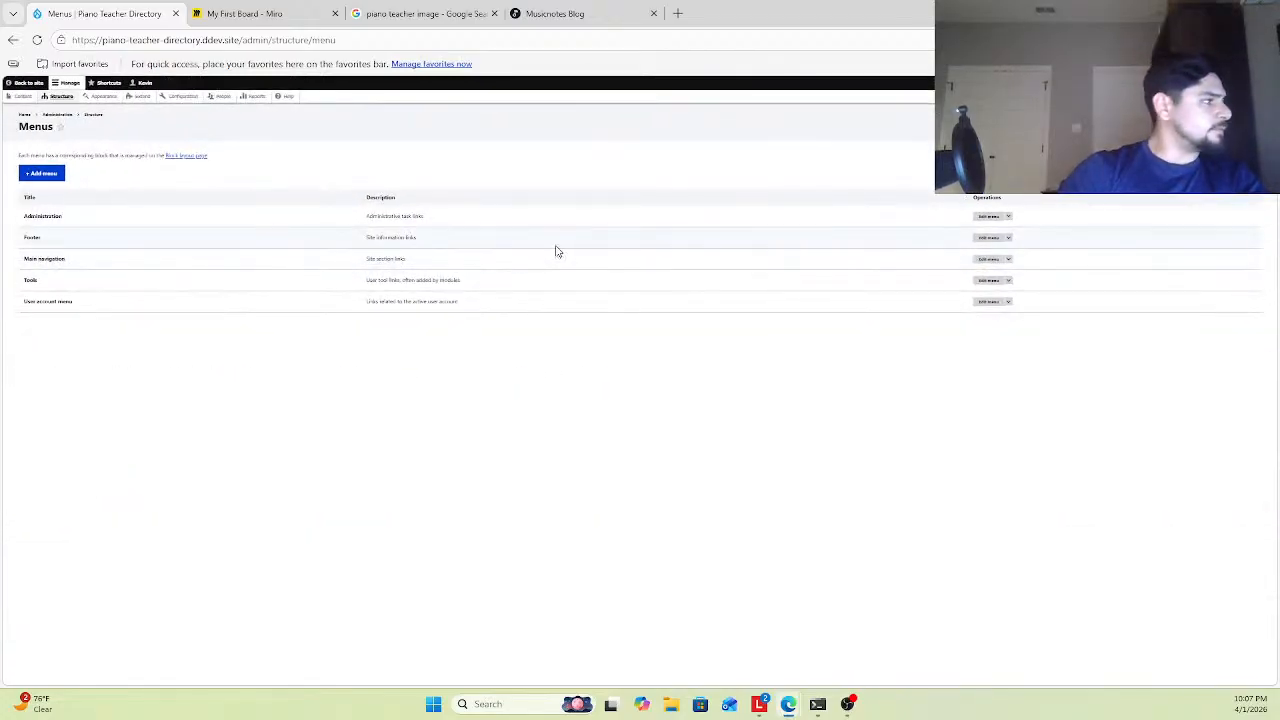
Open the Add link form for the Main navigation menu
left_click(989, 259)
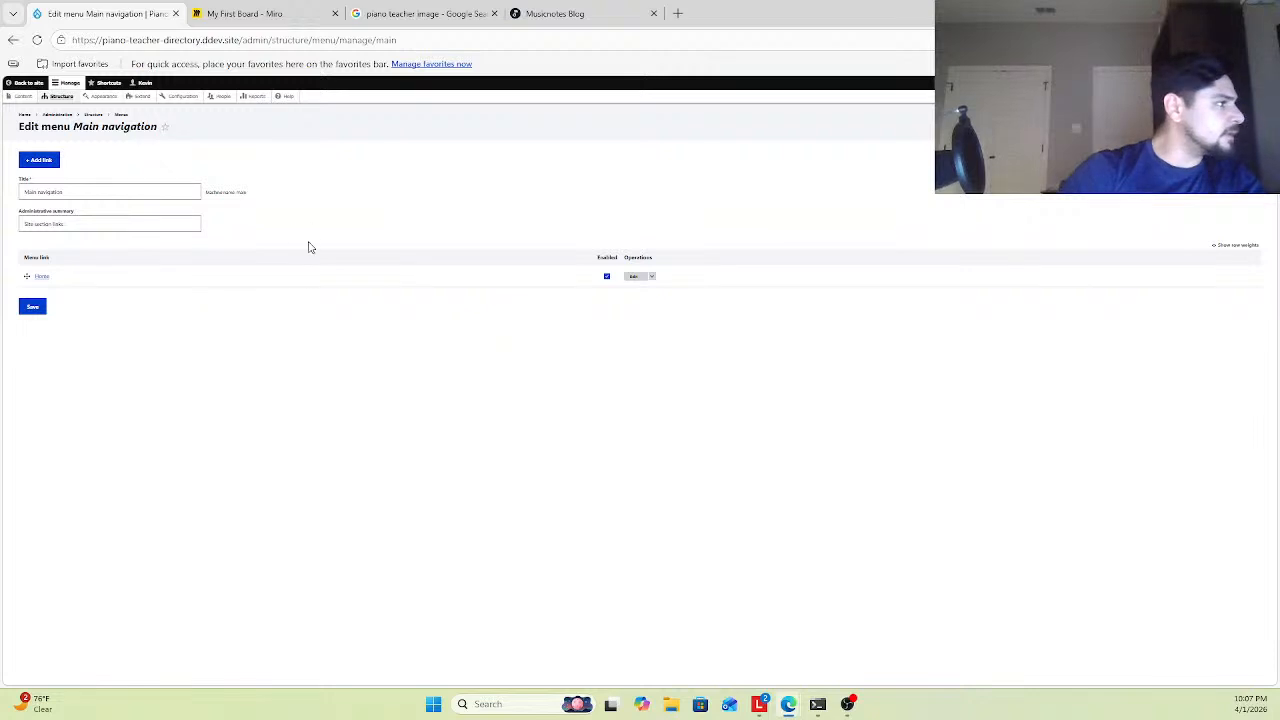
left_click(89, 222)
left_click(337, 271)
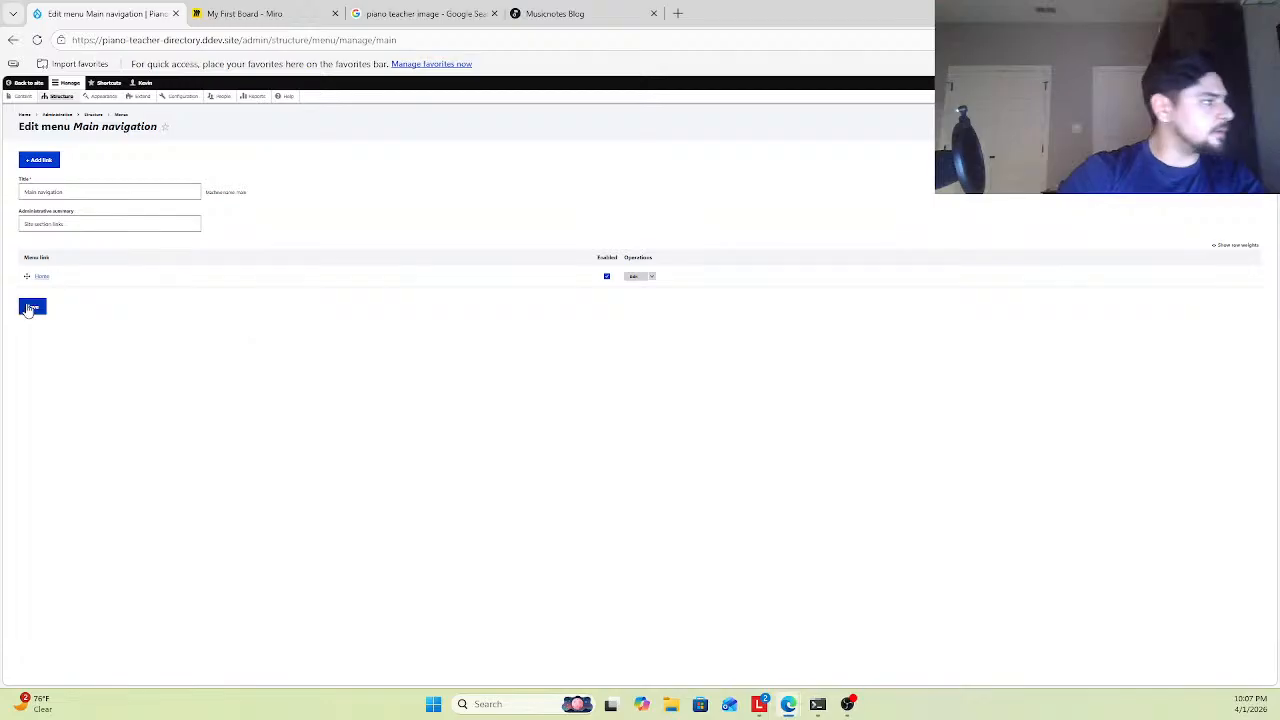
left_click(38, 161)
Enter the link title 'My Account' with link path /user
left_click(368, 175)
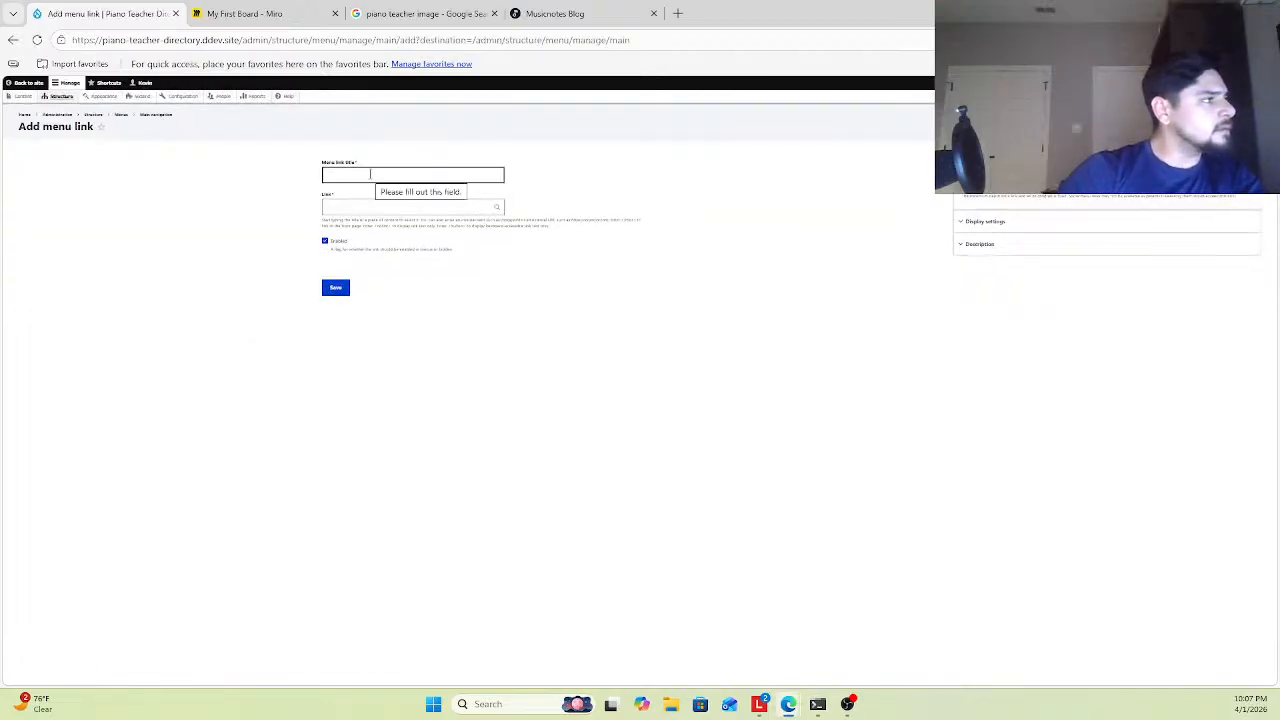
left_click(182, 219)
left_click(353, 174)
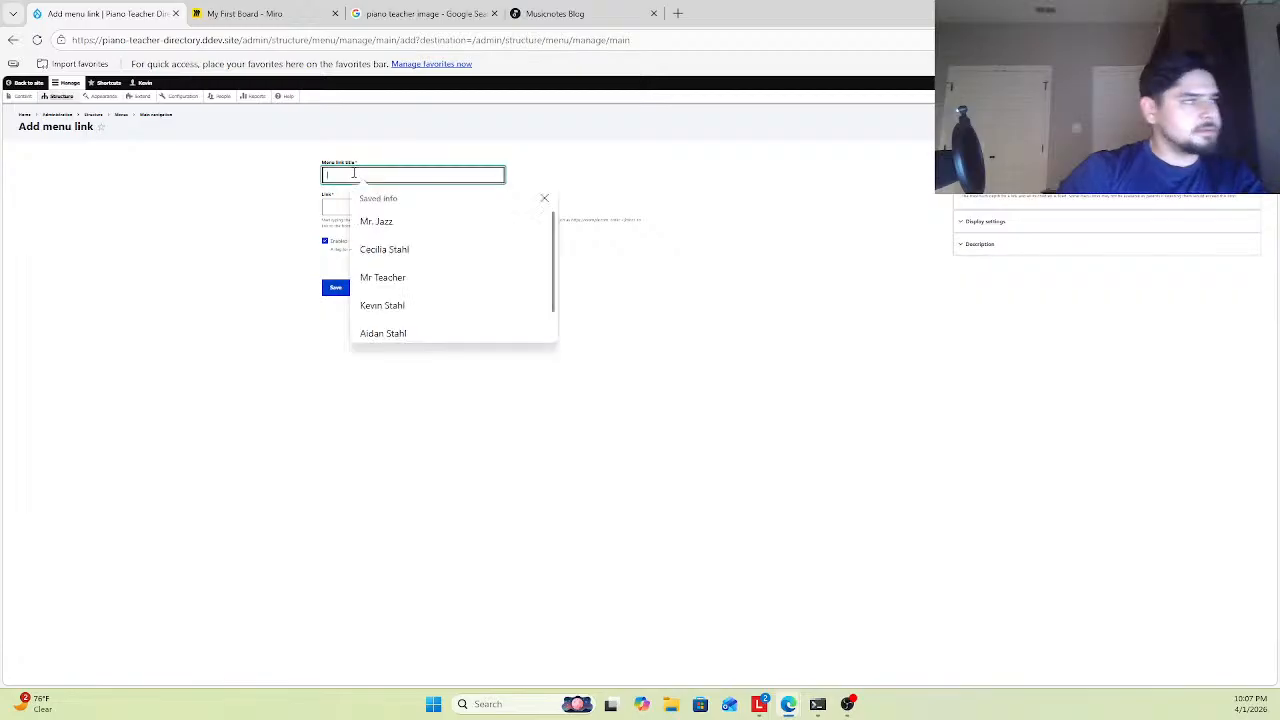
left_click(353, 174)
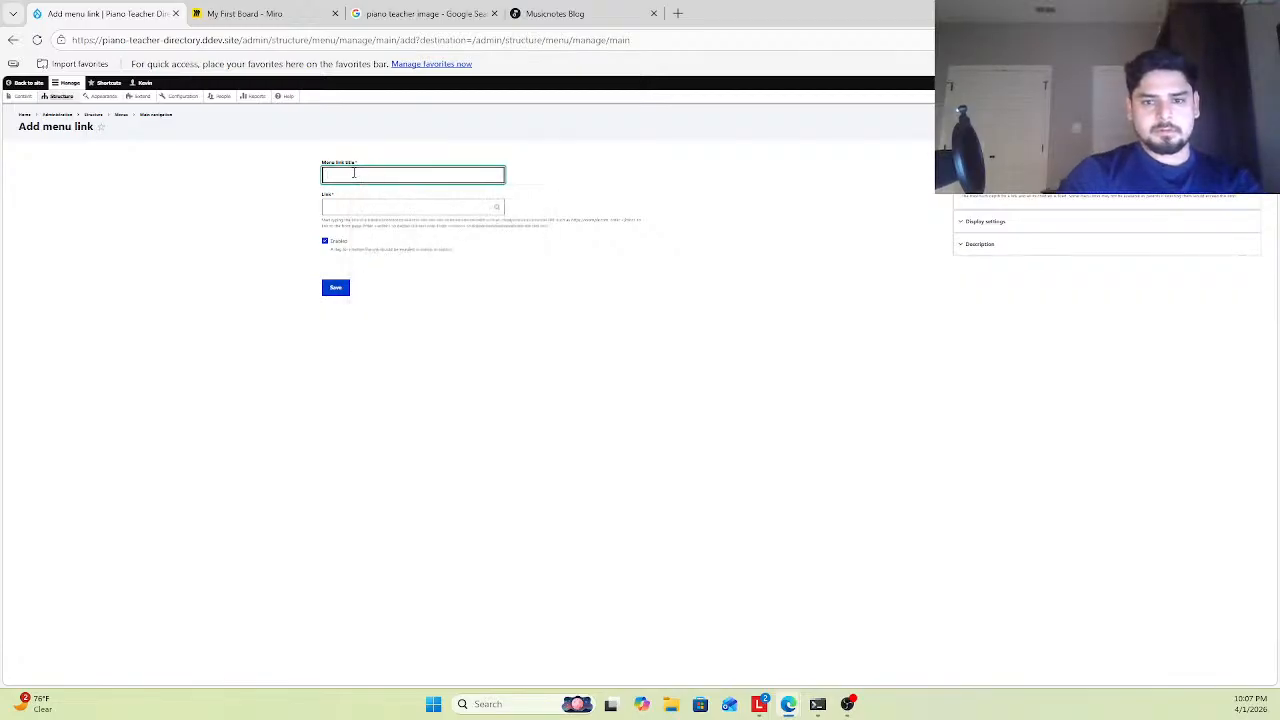
type("My Acc")
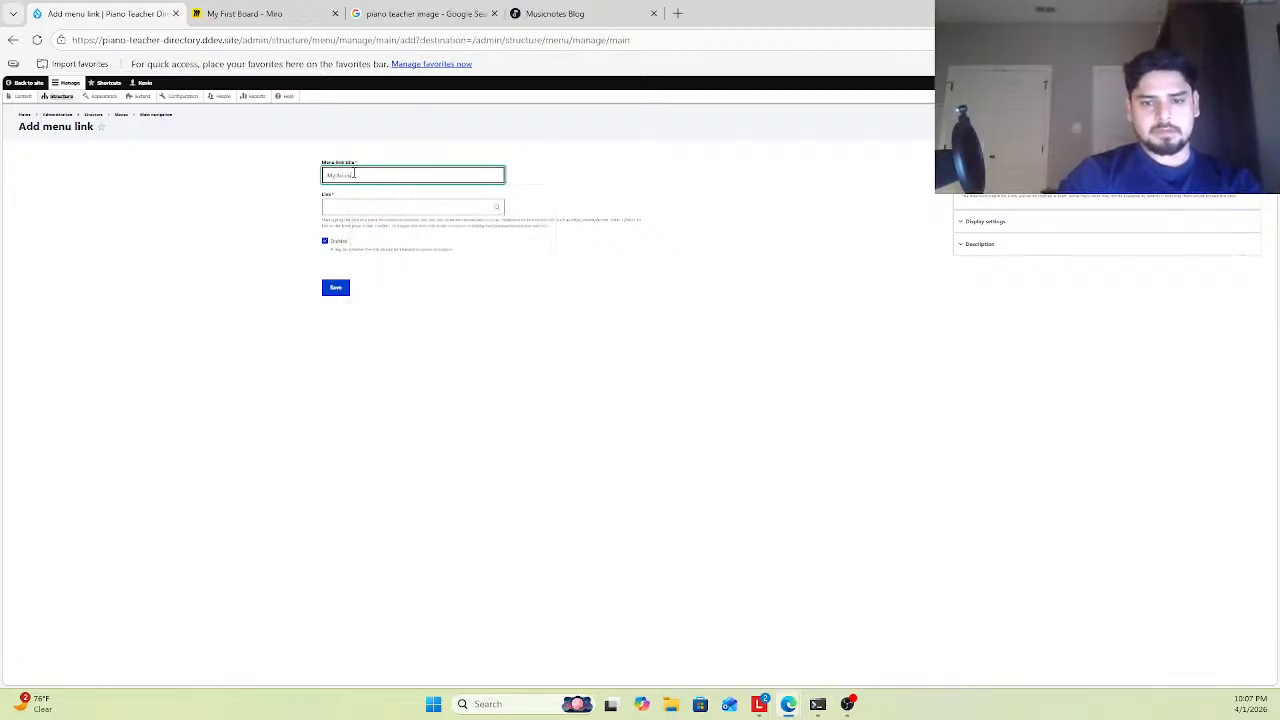
type("ount")
left_click(367, 207)
type("/user")
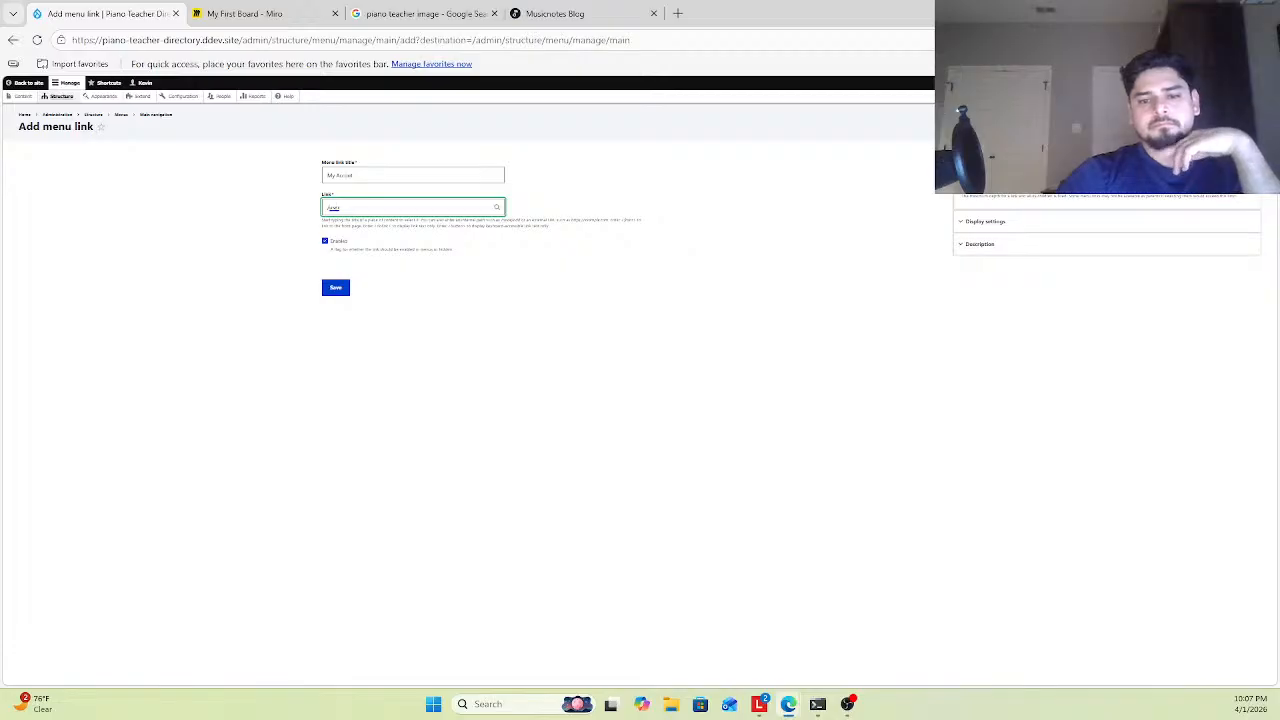
key("alt+Tab")
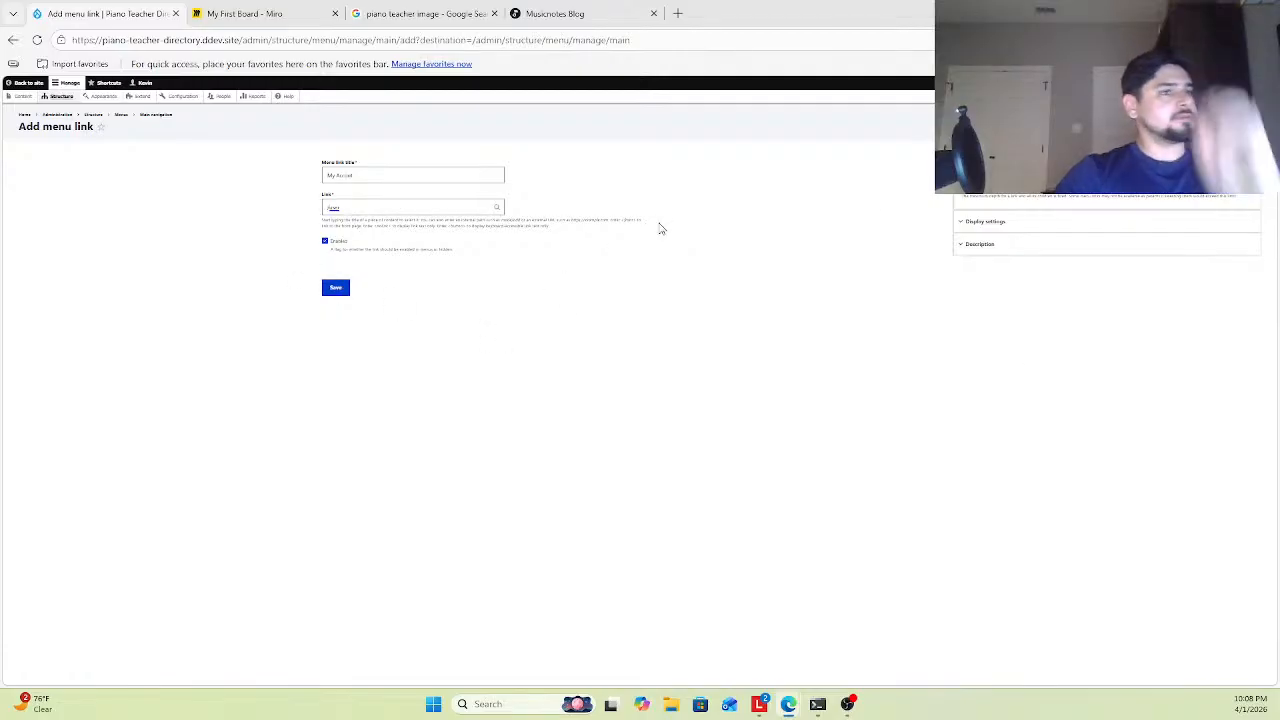
scroll(477, 323, "down", 1)
scroll(437, 314, "up", 2)
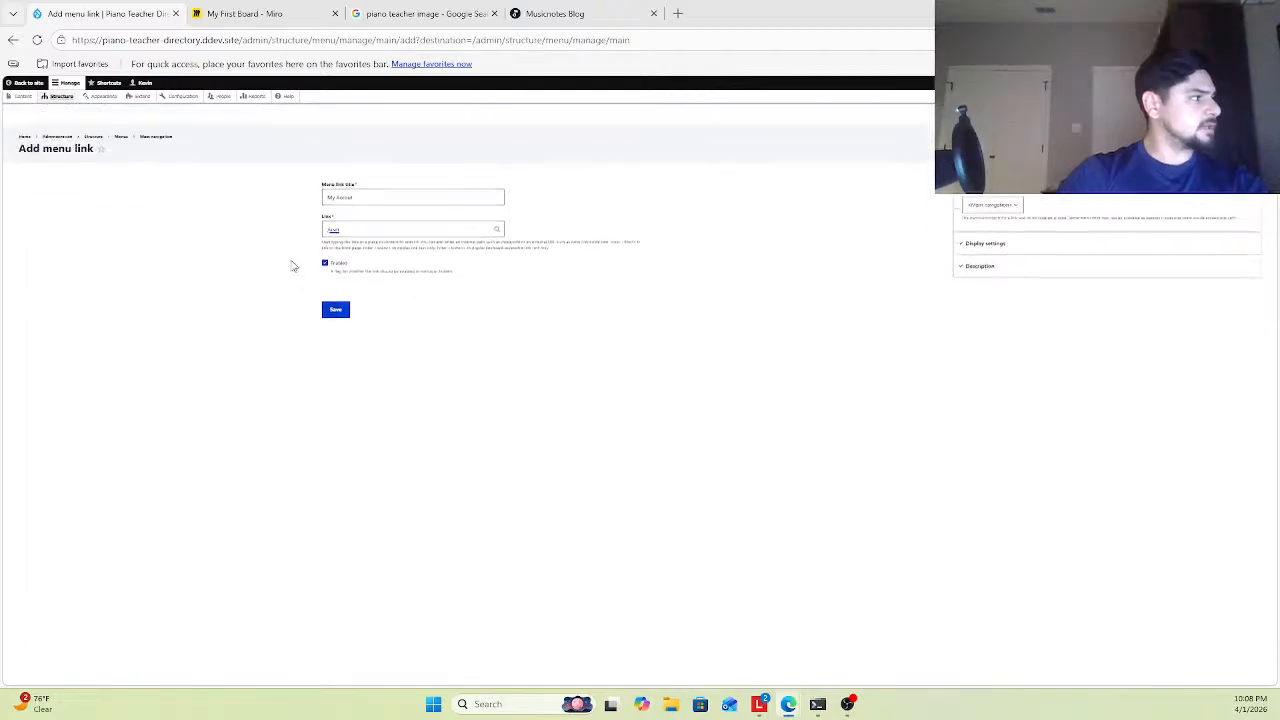
Go back through Menus and Structure to the Views list, including Teacher Directory and Teacher Profile
left_click(121, 115)
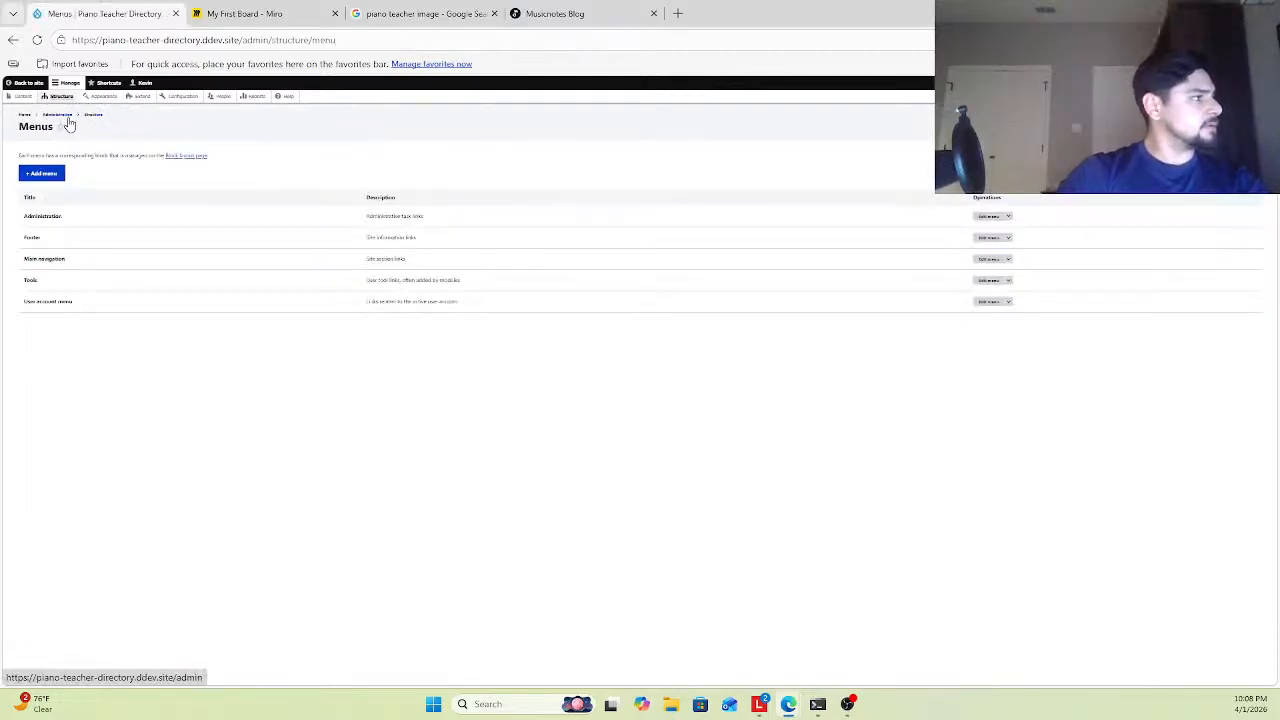
left_click(58, 117)
left_click(57, 96)
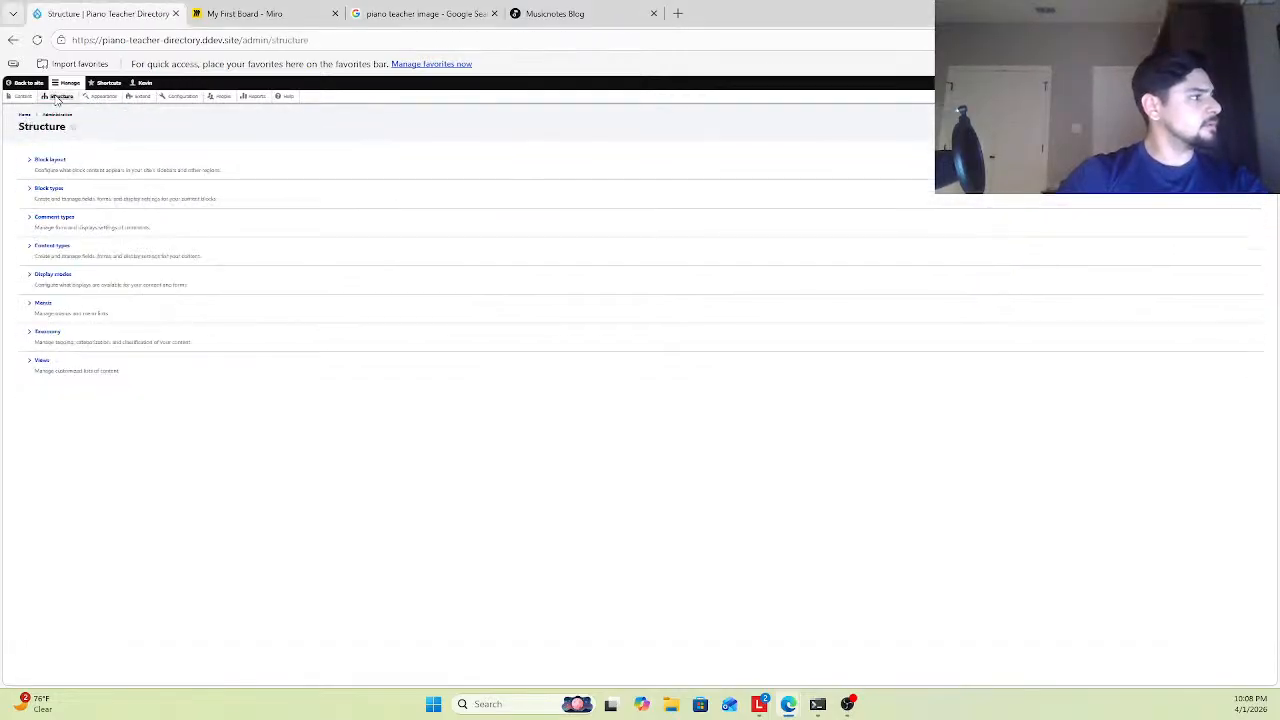
left_click(41, 361)
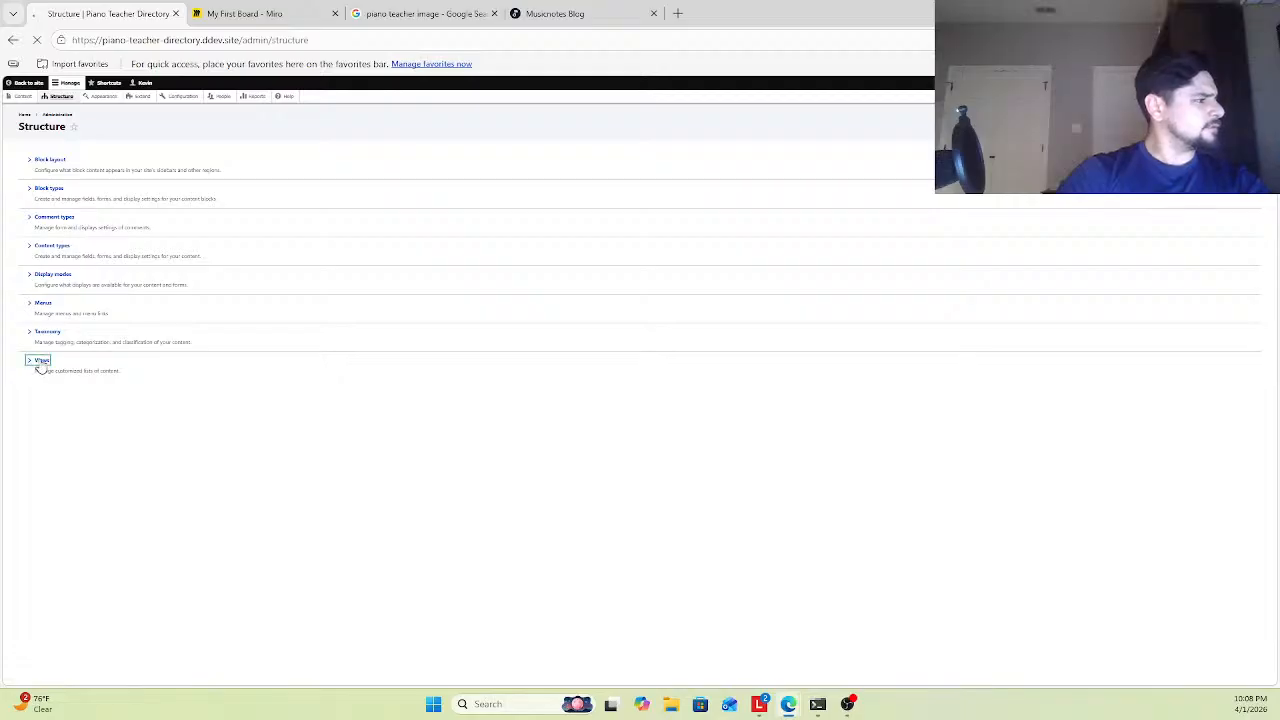
scroll(309, 307, "down", 1)
scroll(309, 307, "up", 1)
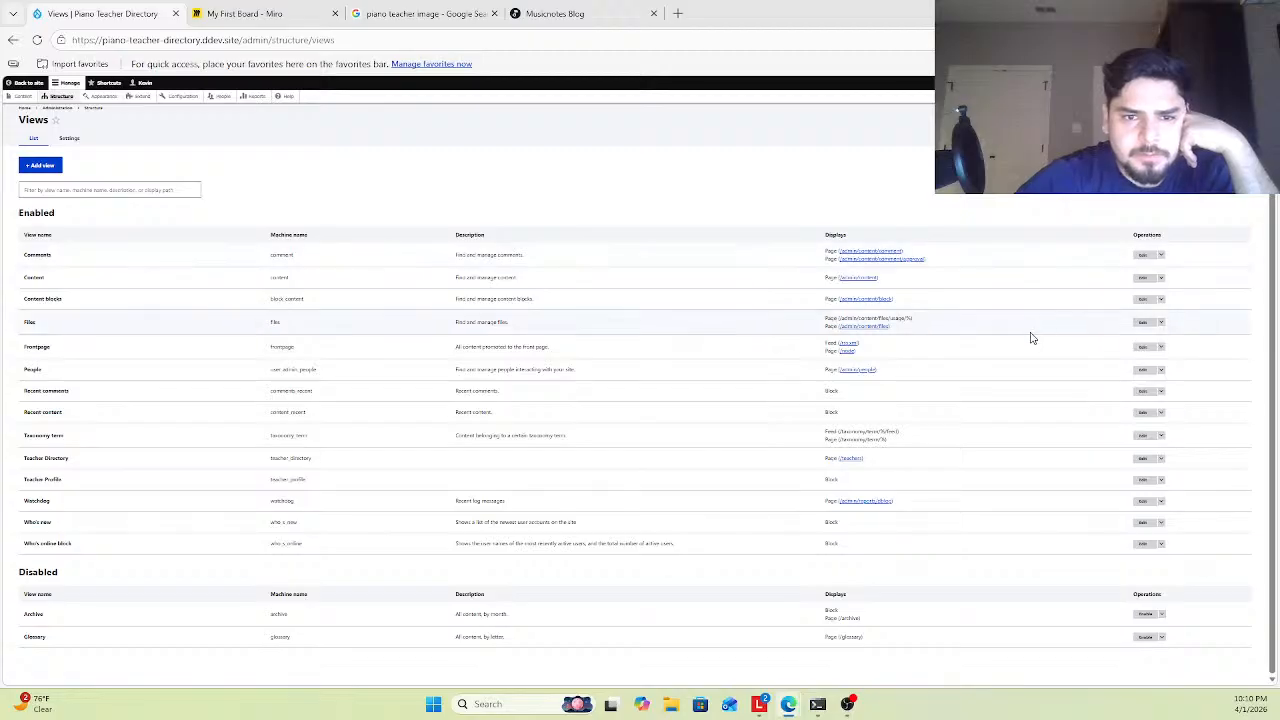
scroll(194, 420, "down", 1)
scroll(194, 420, "up", 1)
scroll(194, 420, "down", 1)
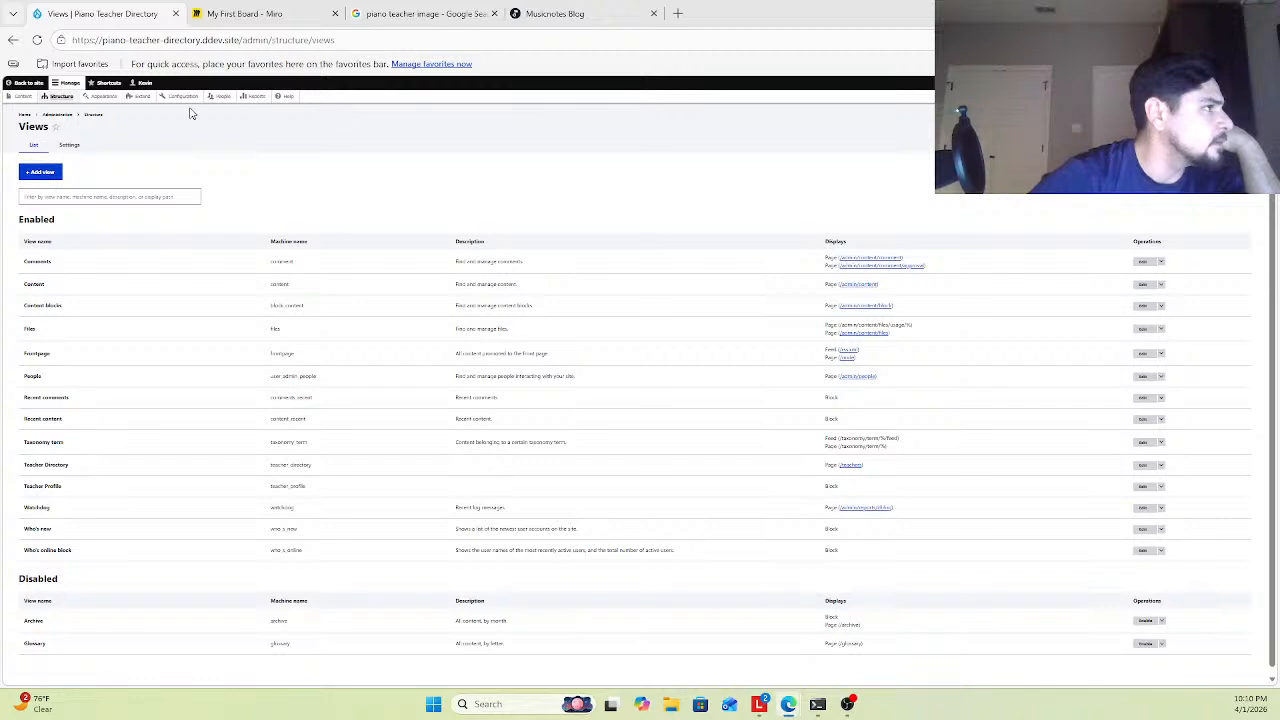
left_click(143, 86)
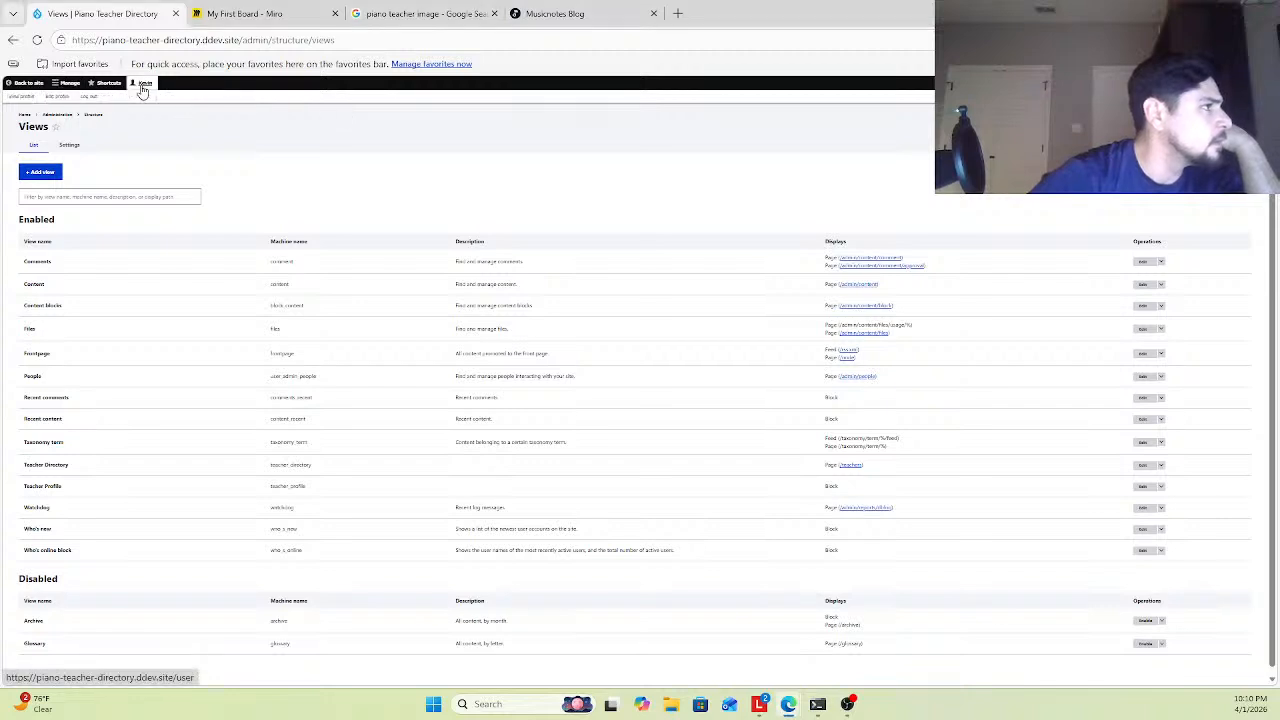
left_click(26, 97)
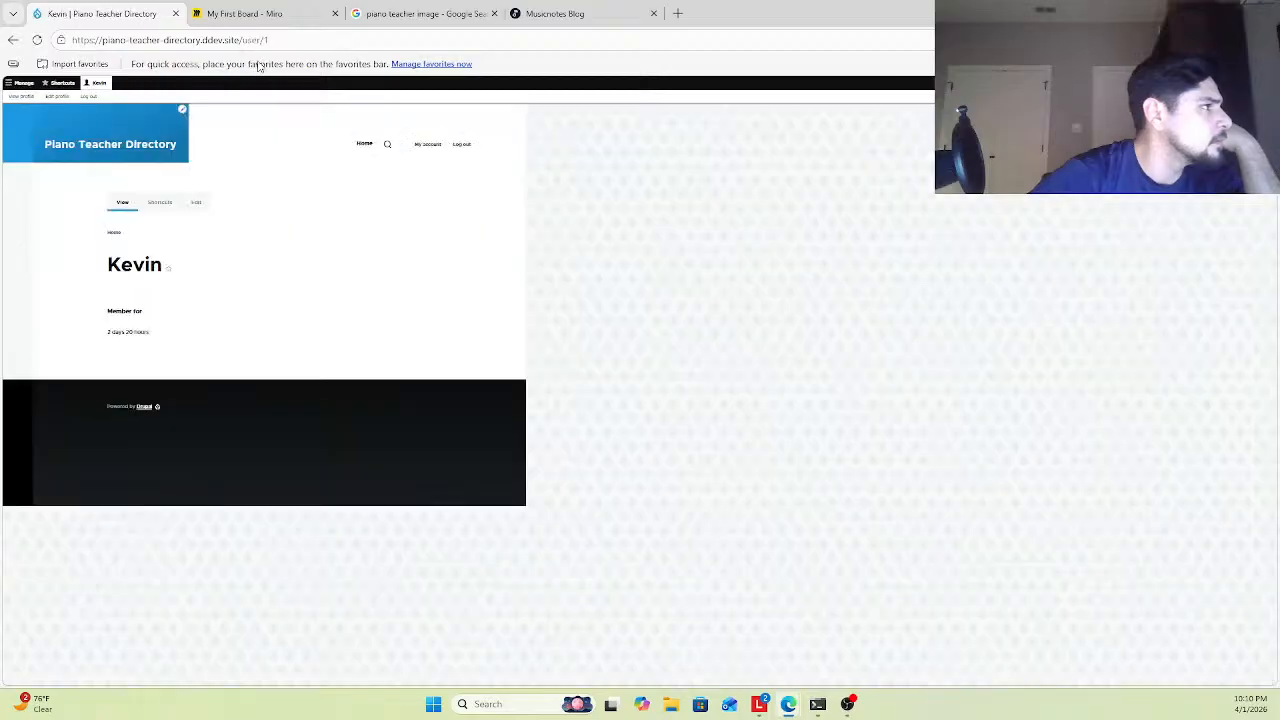
left_click(114, 234)
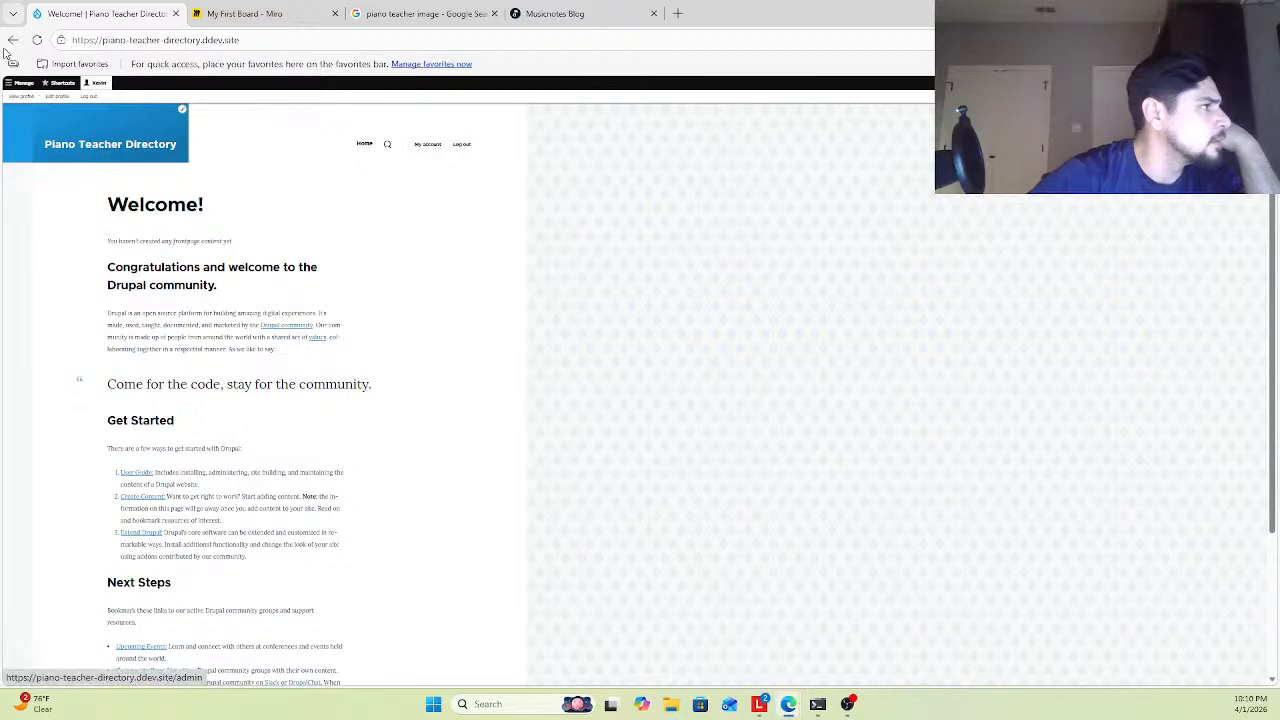
left_click(12, 40)
left_click(12, 40)
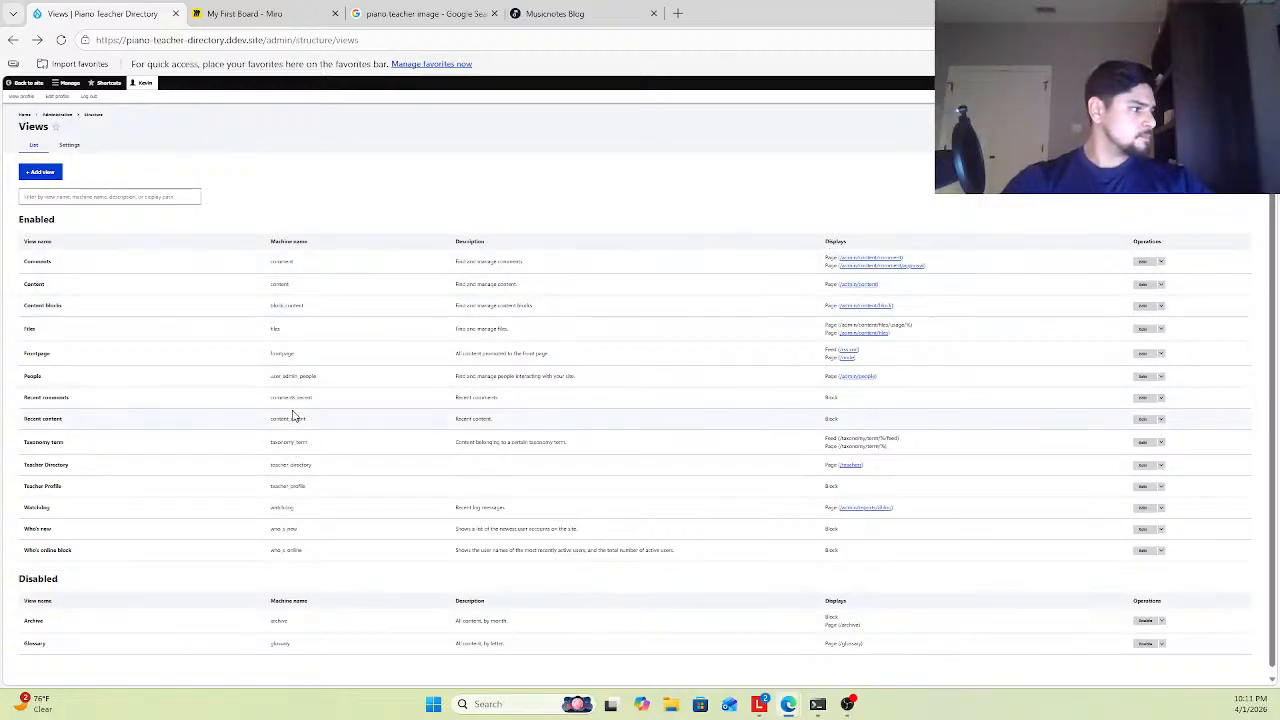
scroll(271, 420, "down", 1)
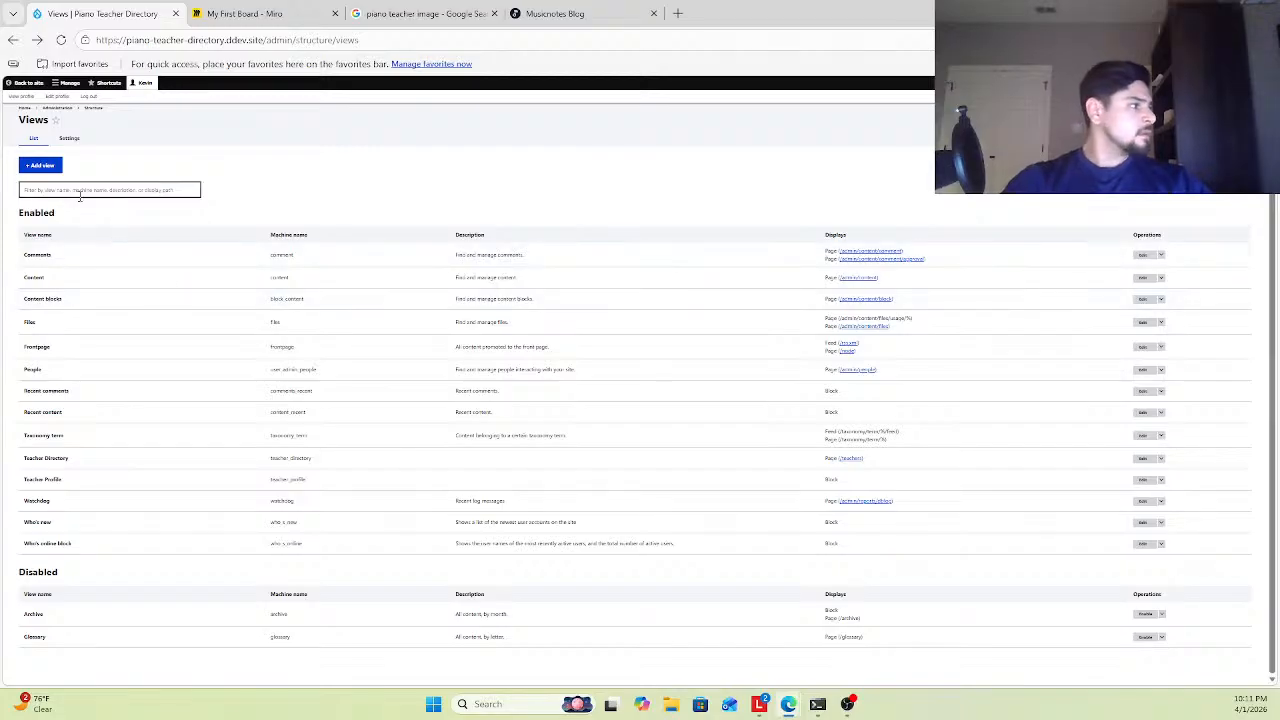
Open the Add view form and put focus in its empty View name field
left_click(40, 165)
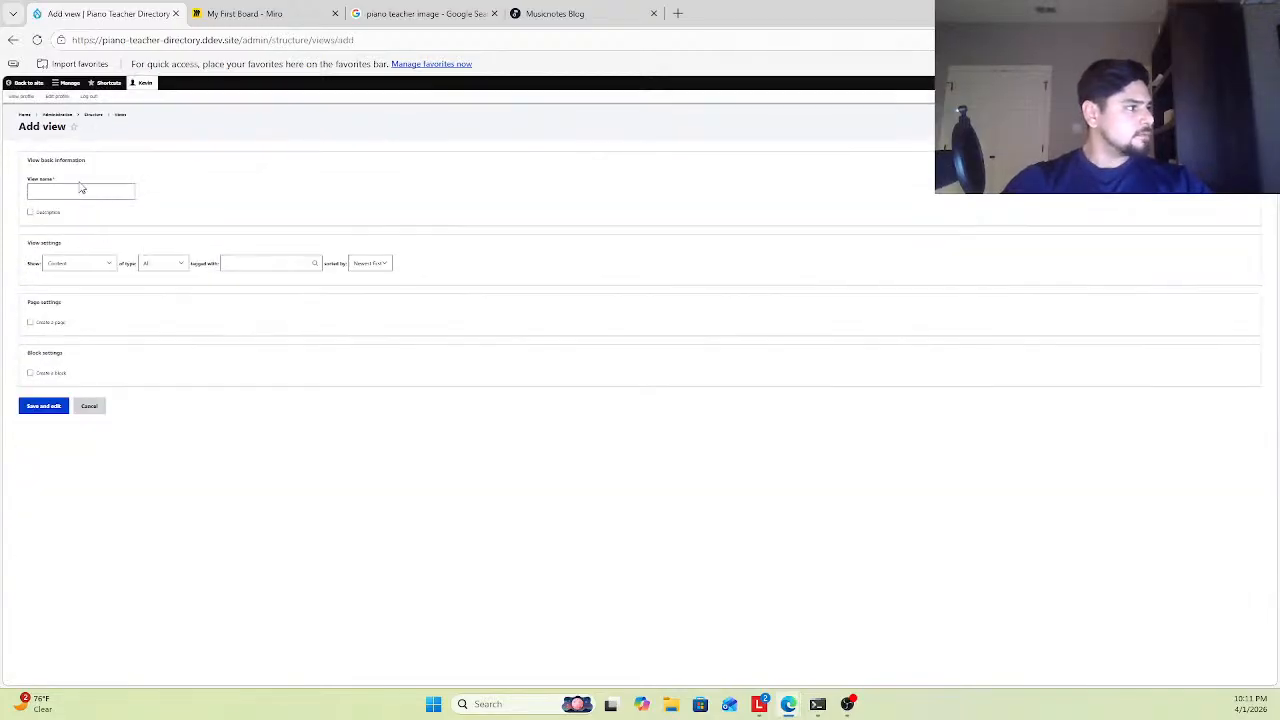
left_click(81, 190)
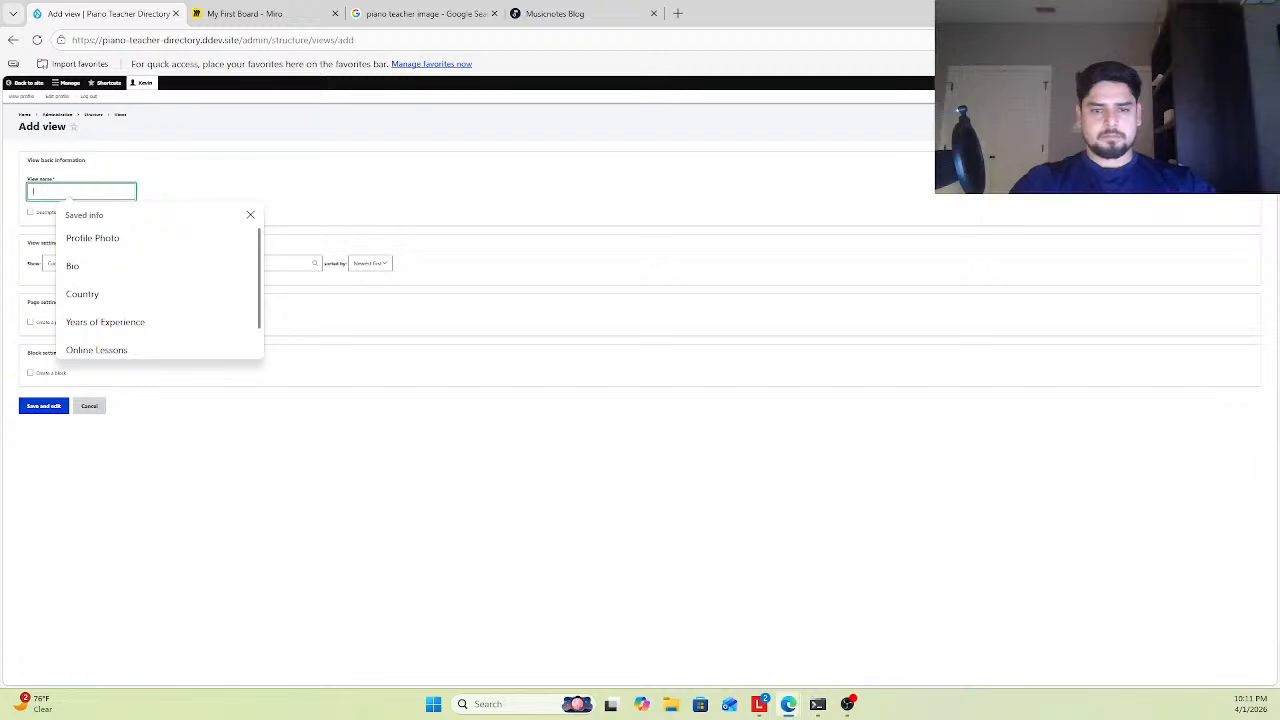
key("alt+Tab")
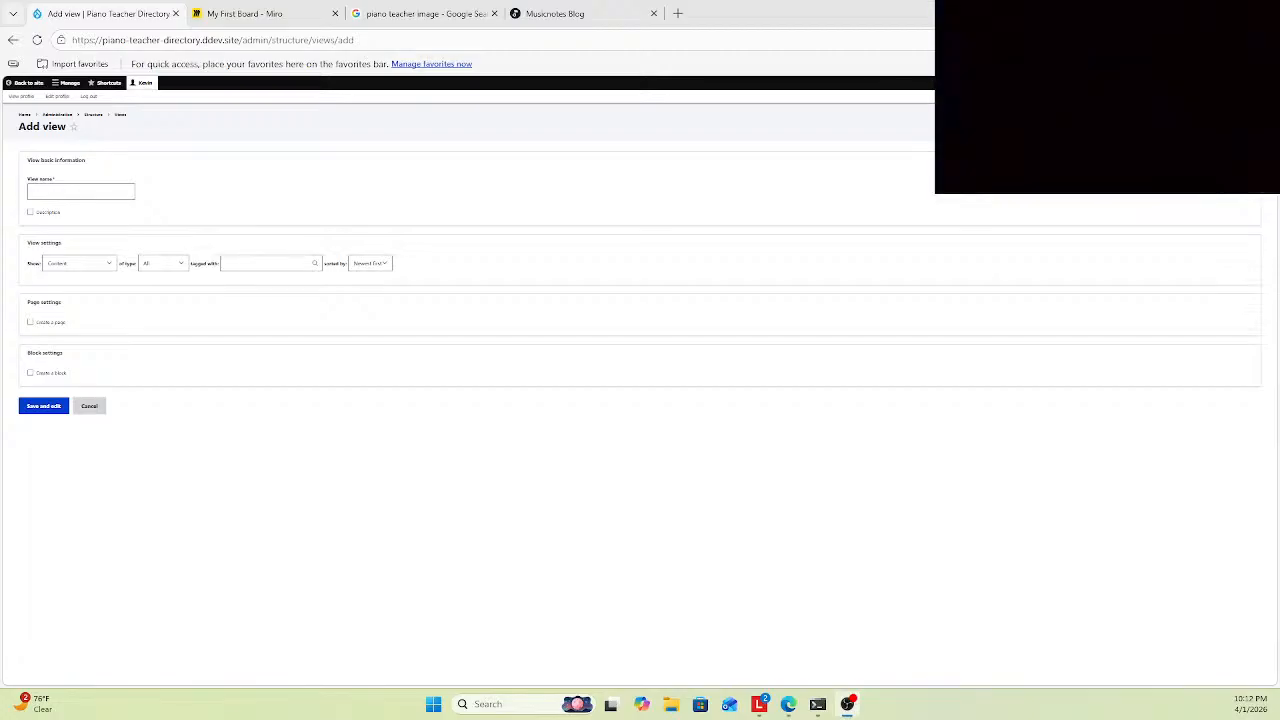
key("super+d")
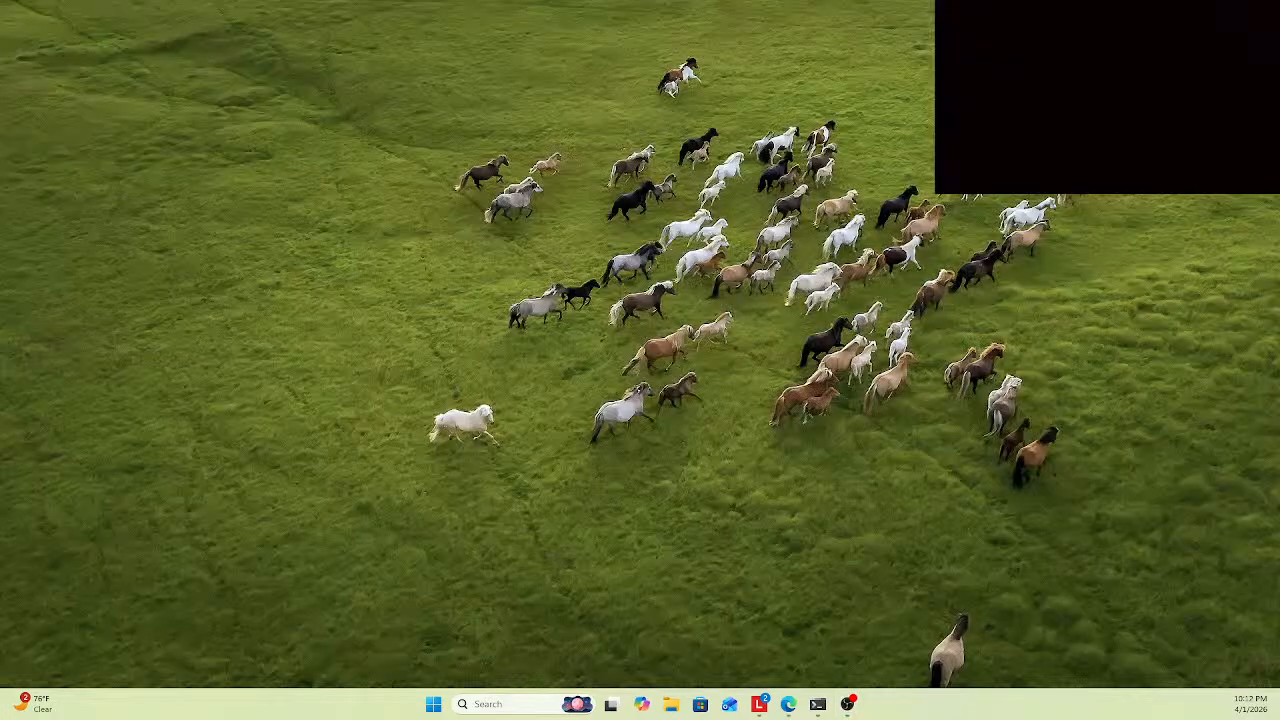
key("super+d")
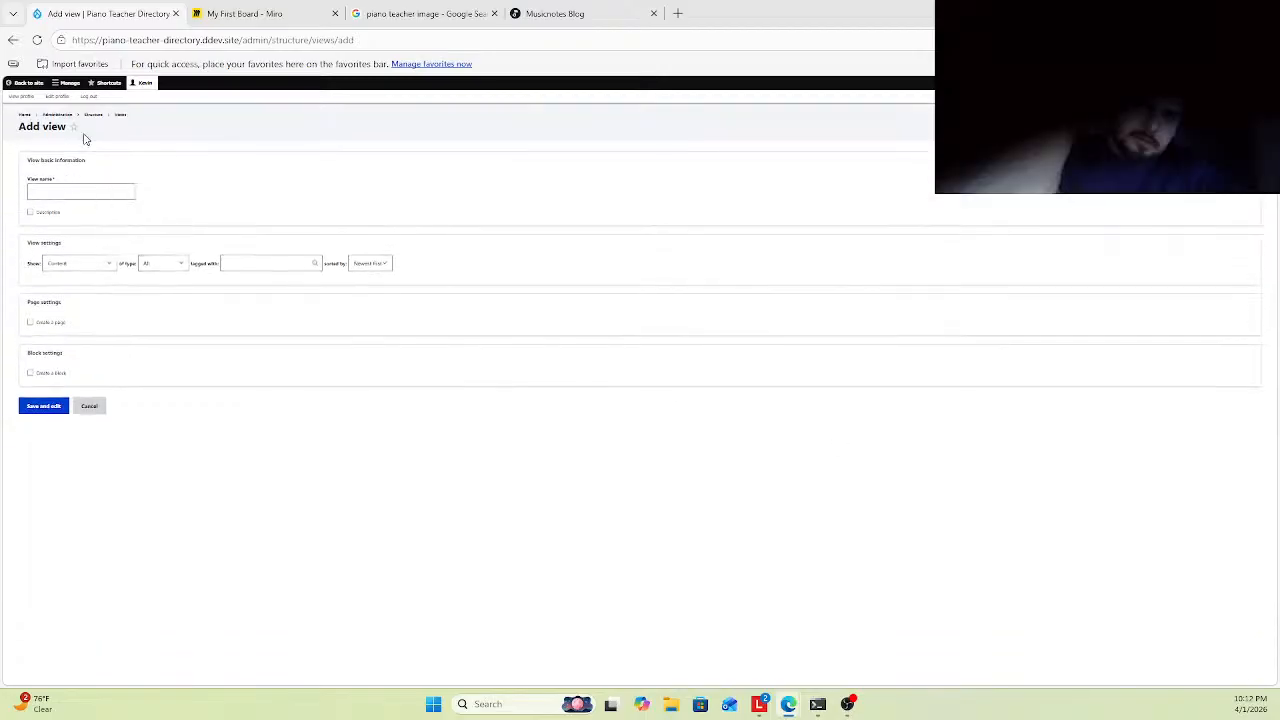
Browse the admin profile, shortcuts and Administration page, then return to the public site
left_click(31, 97)
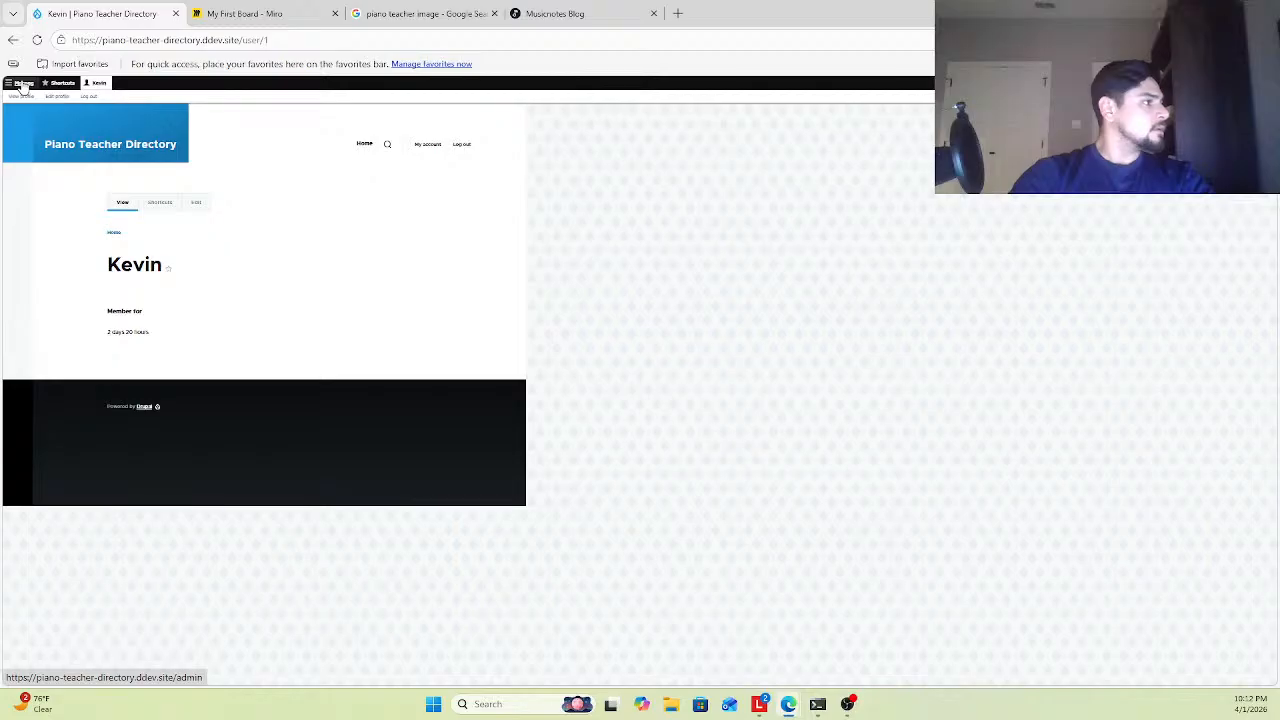
left_click(120, 154)
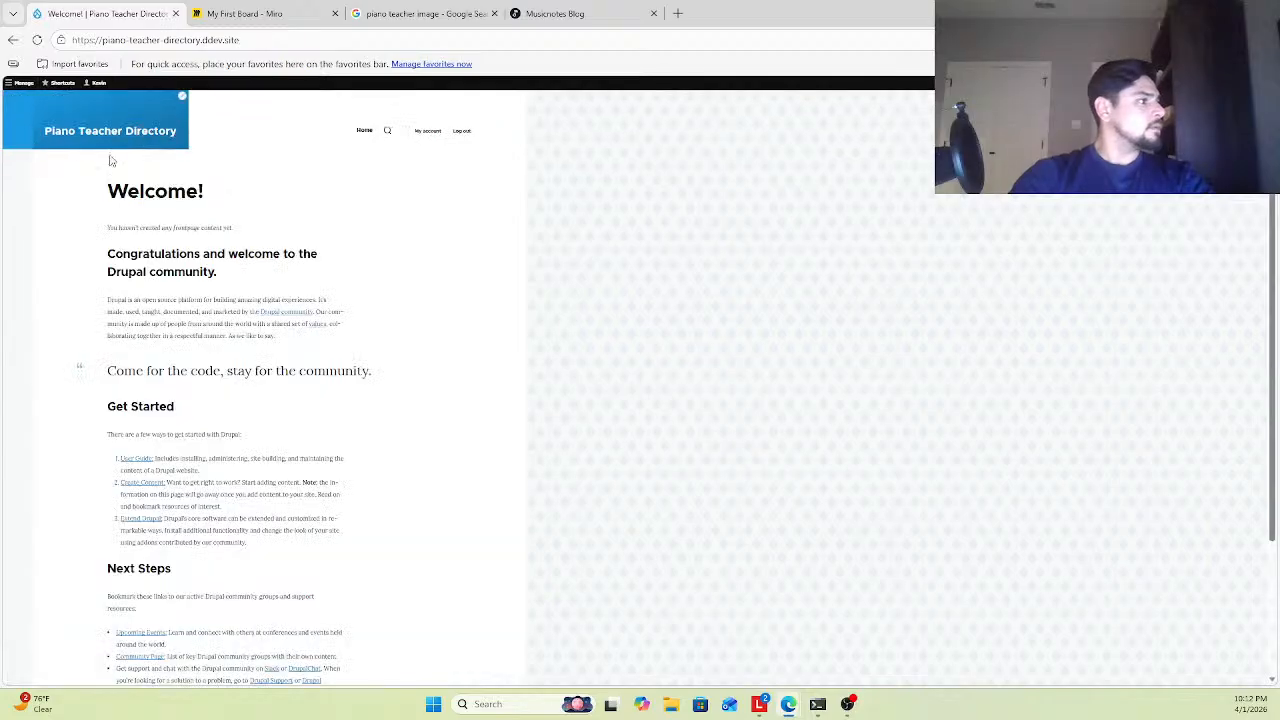
left_click(62, 83)
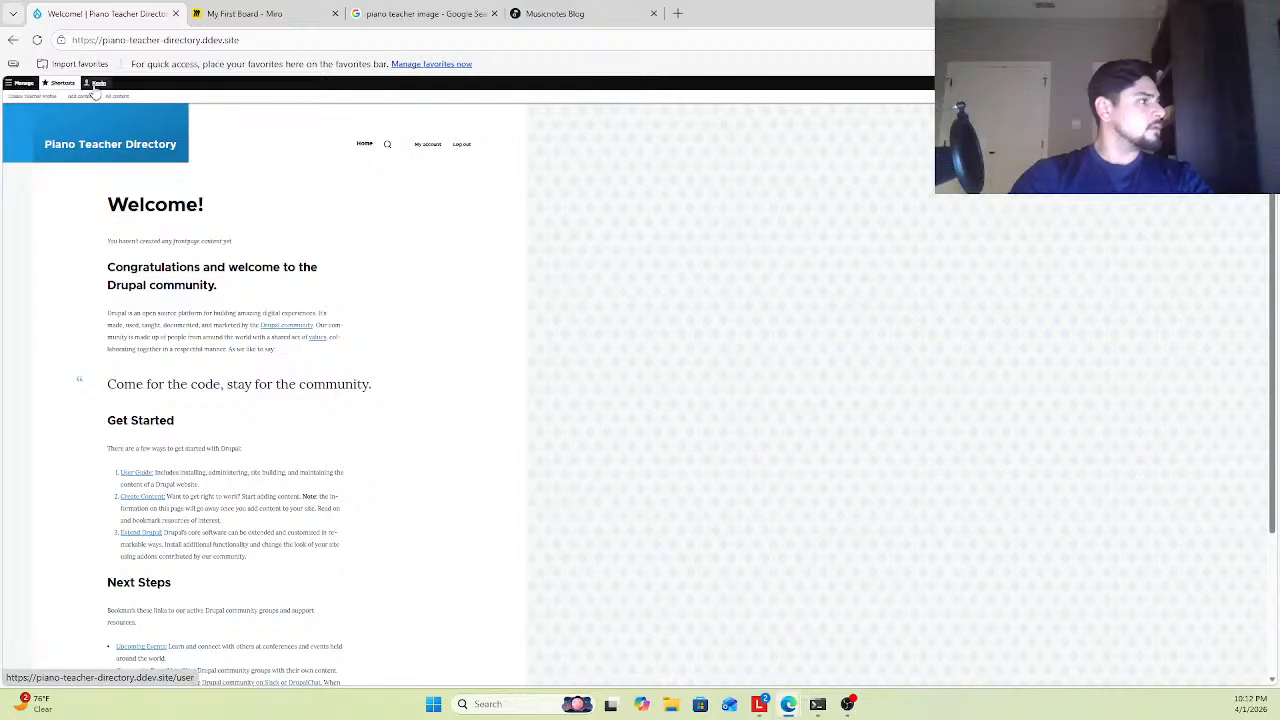
left_click(14, 40)
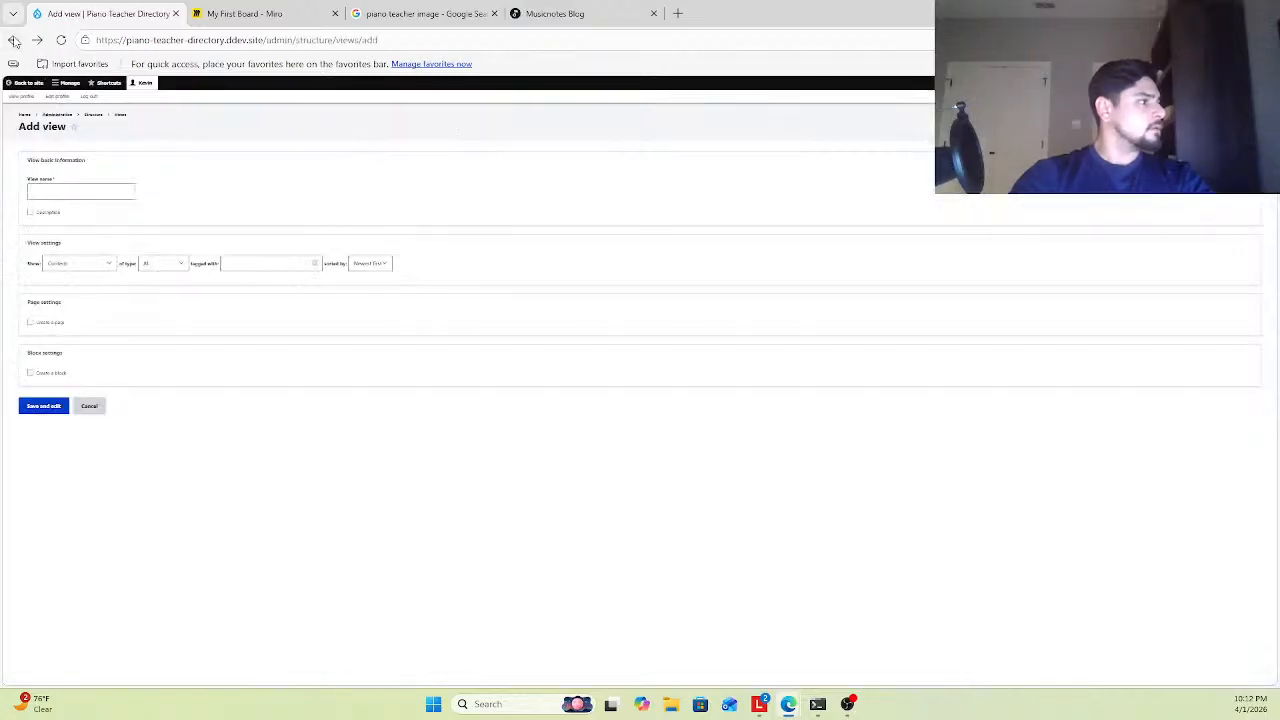
left_click(14, 40)
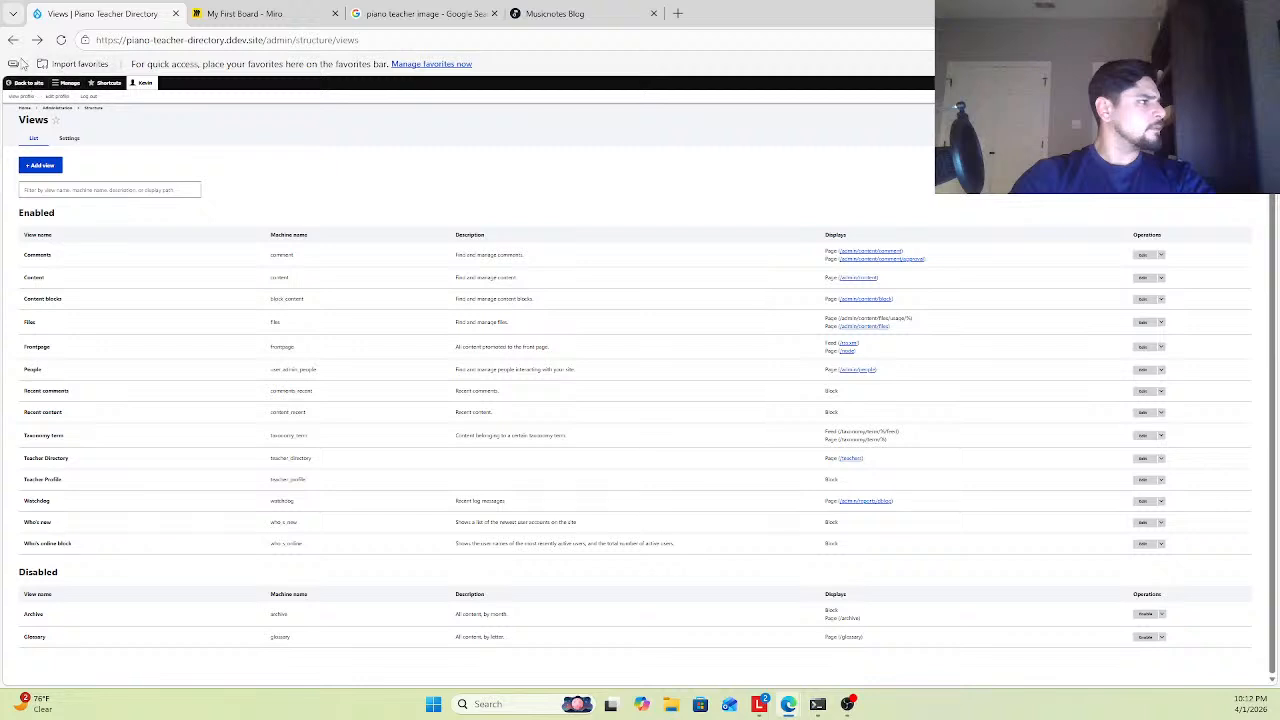
left_click(57, 107)
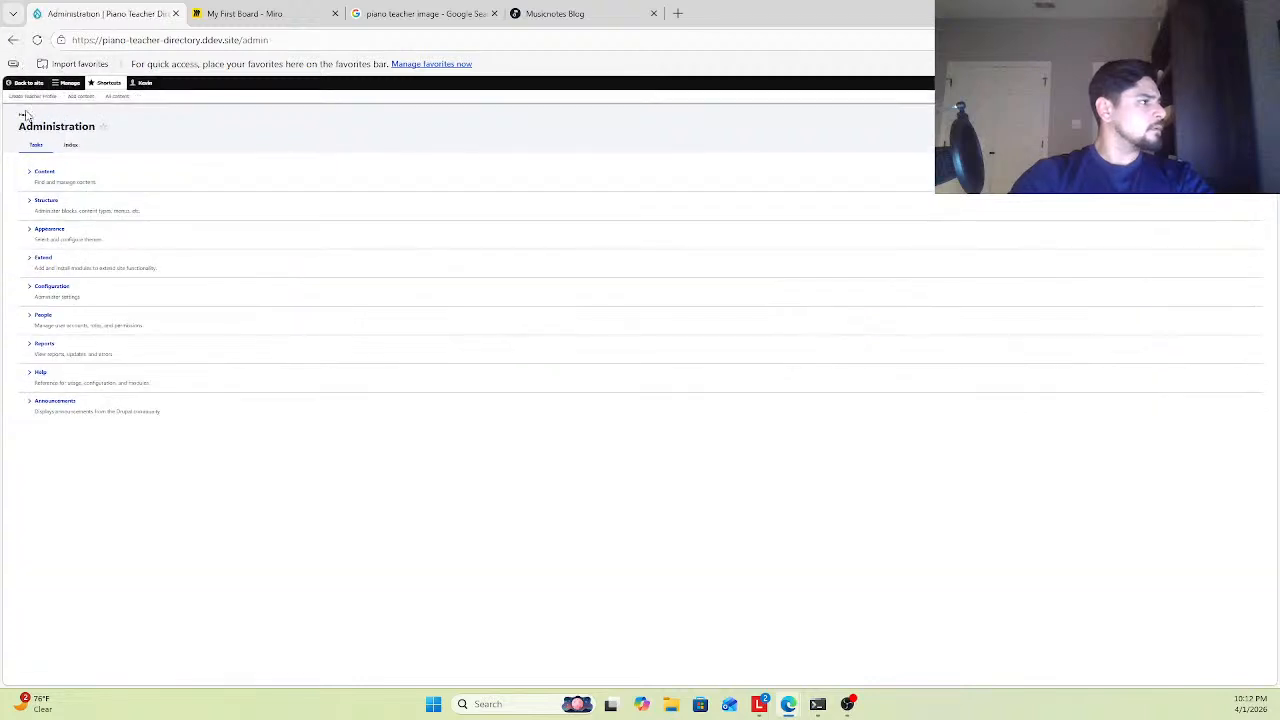
left_click(114, 86)
left_click(98, 85)
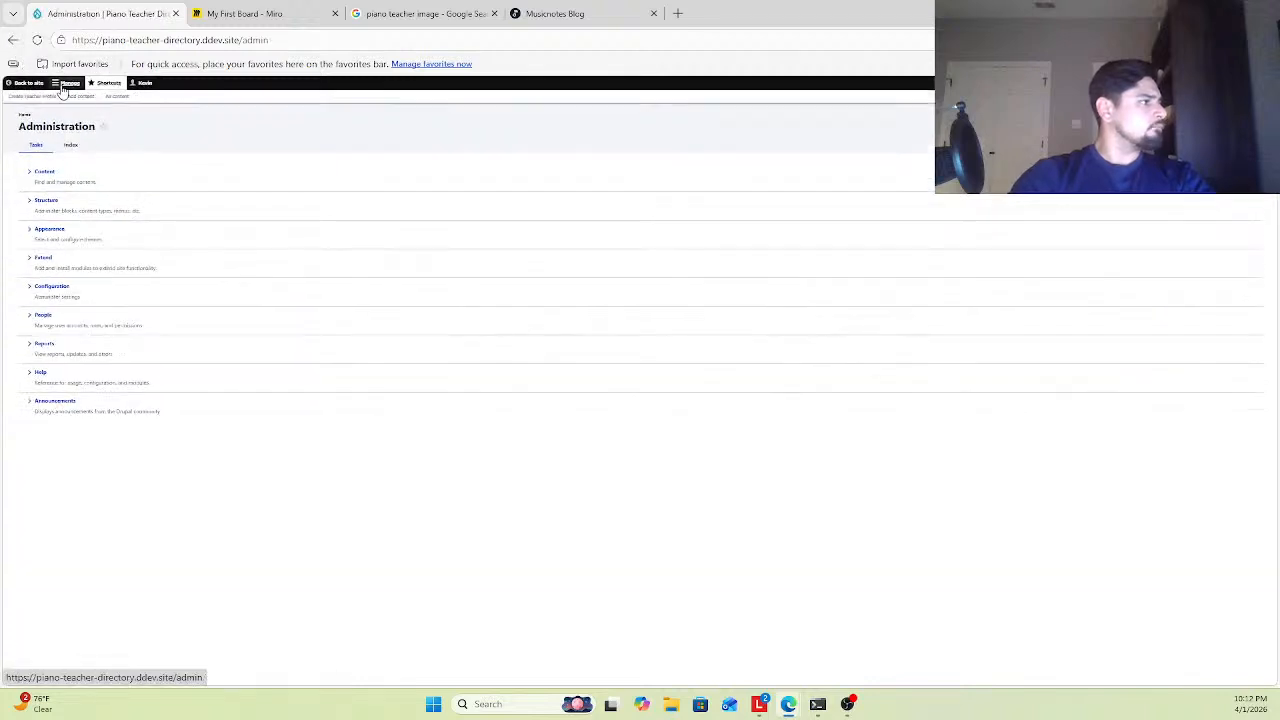
left_click(24, 87)
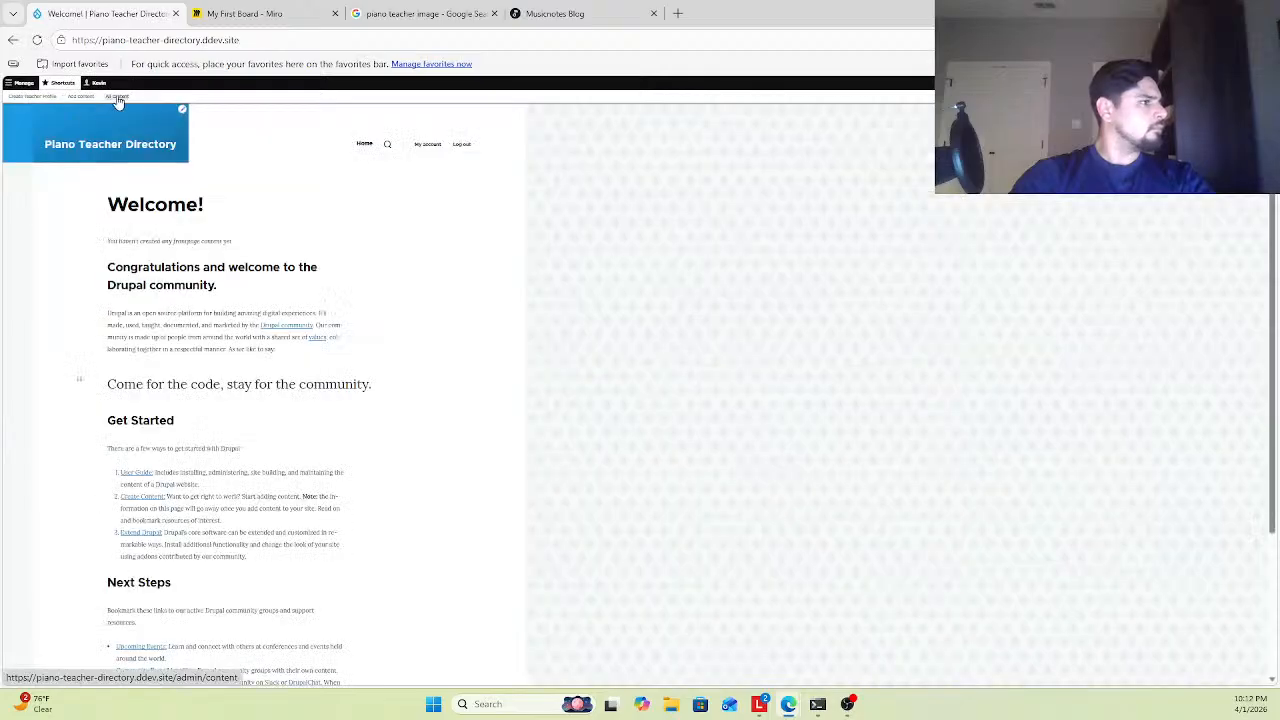
Check the Add content and Content pages, then log out from the public site
left_click(44, 100)
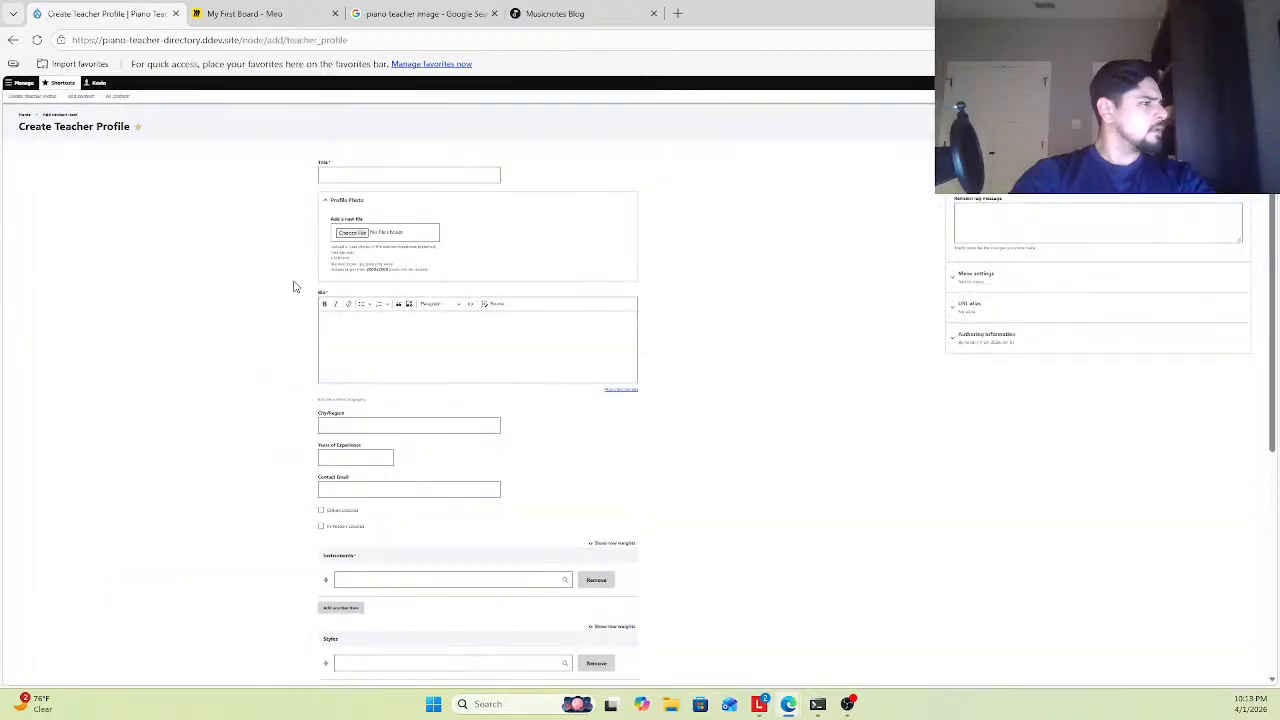
left_click(81, 96)
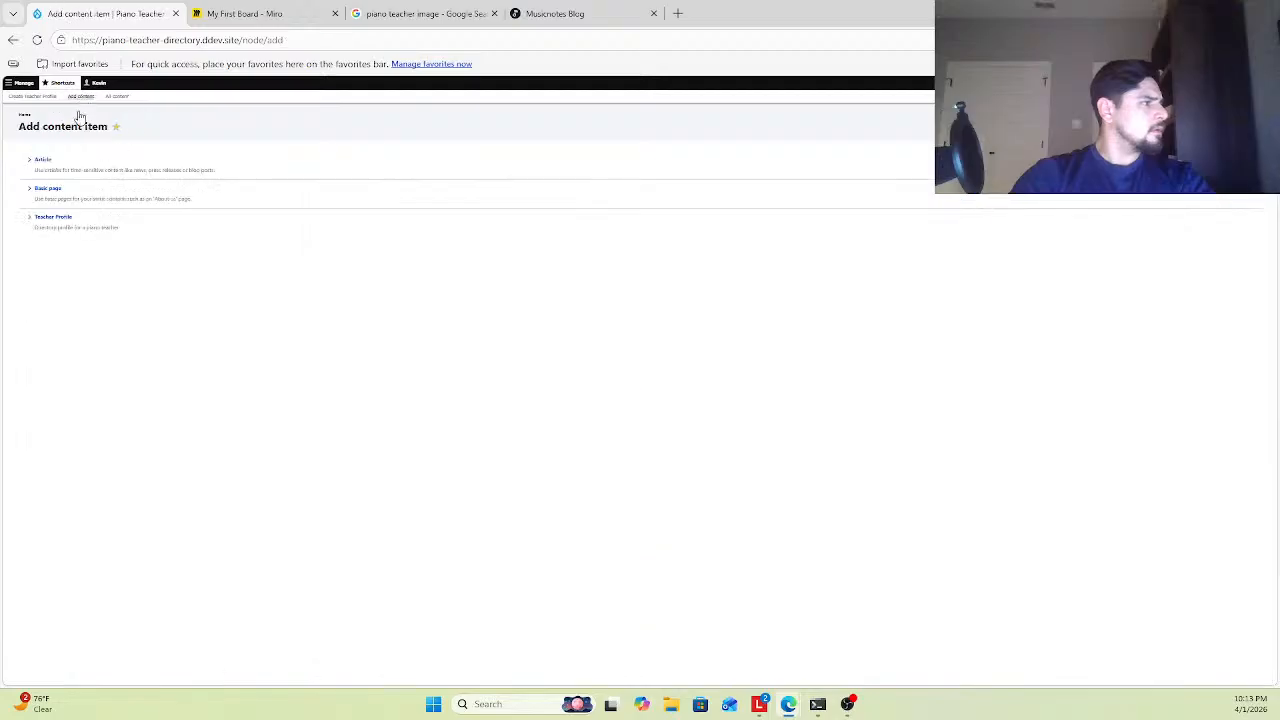
left_click(117, 96)
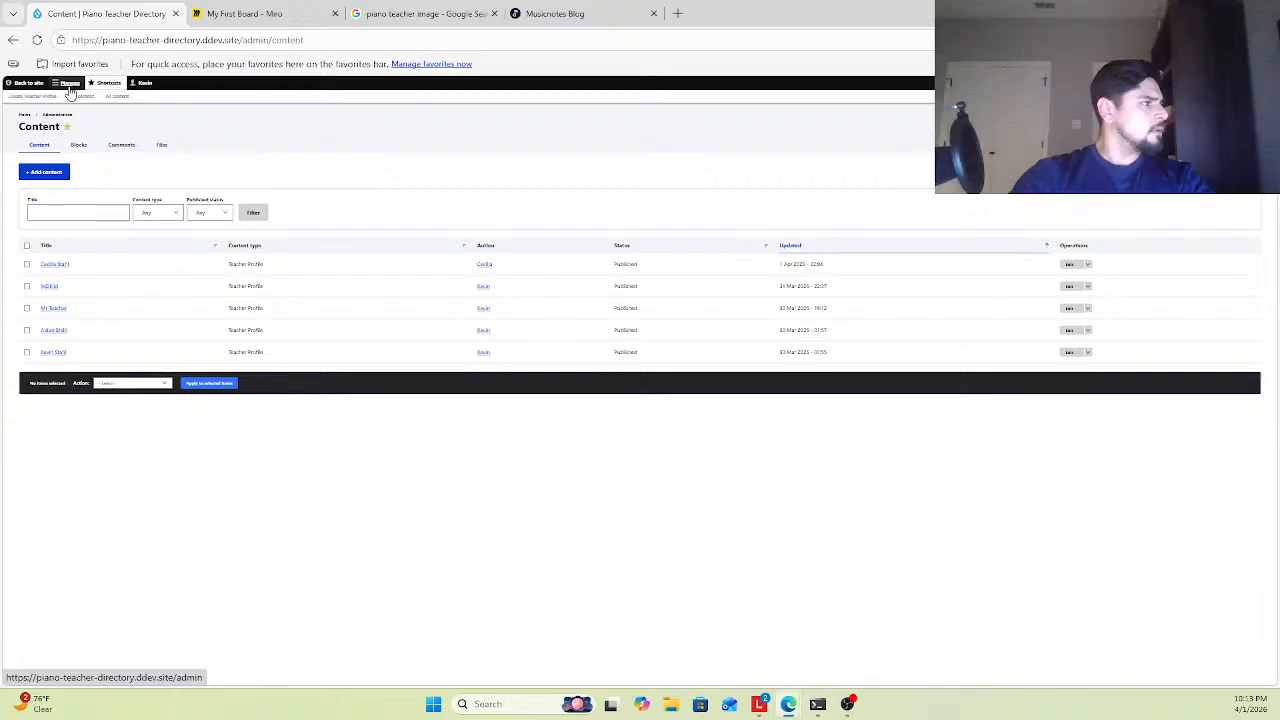
left_click(69, 84)
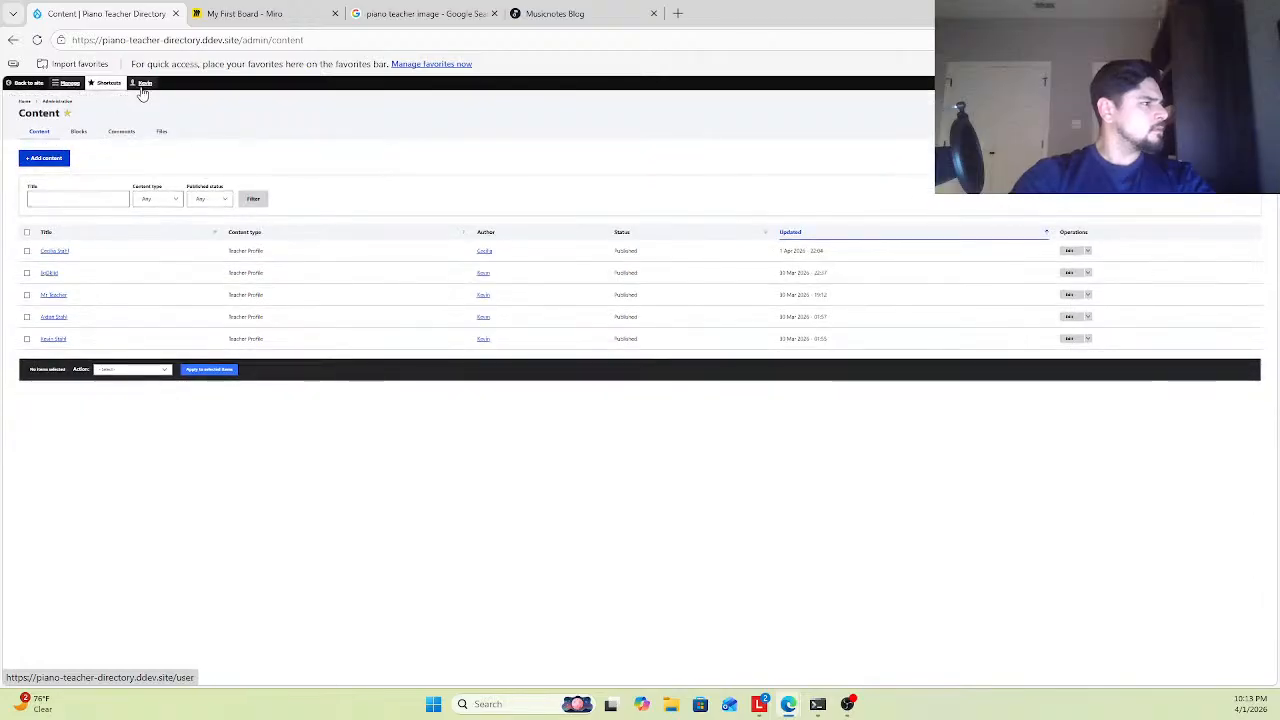
left_click(71, 85)
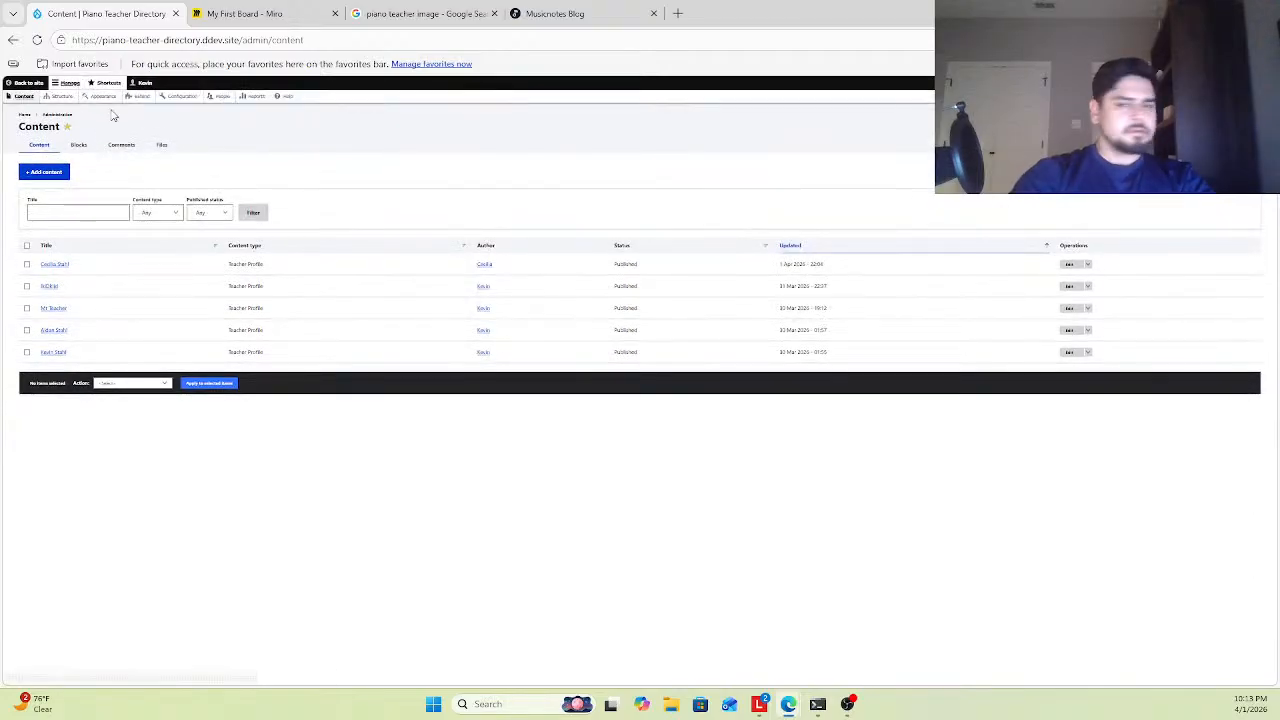
left_click(144, 84)
left_click(25, 83)
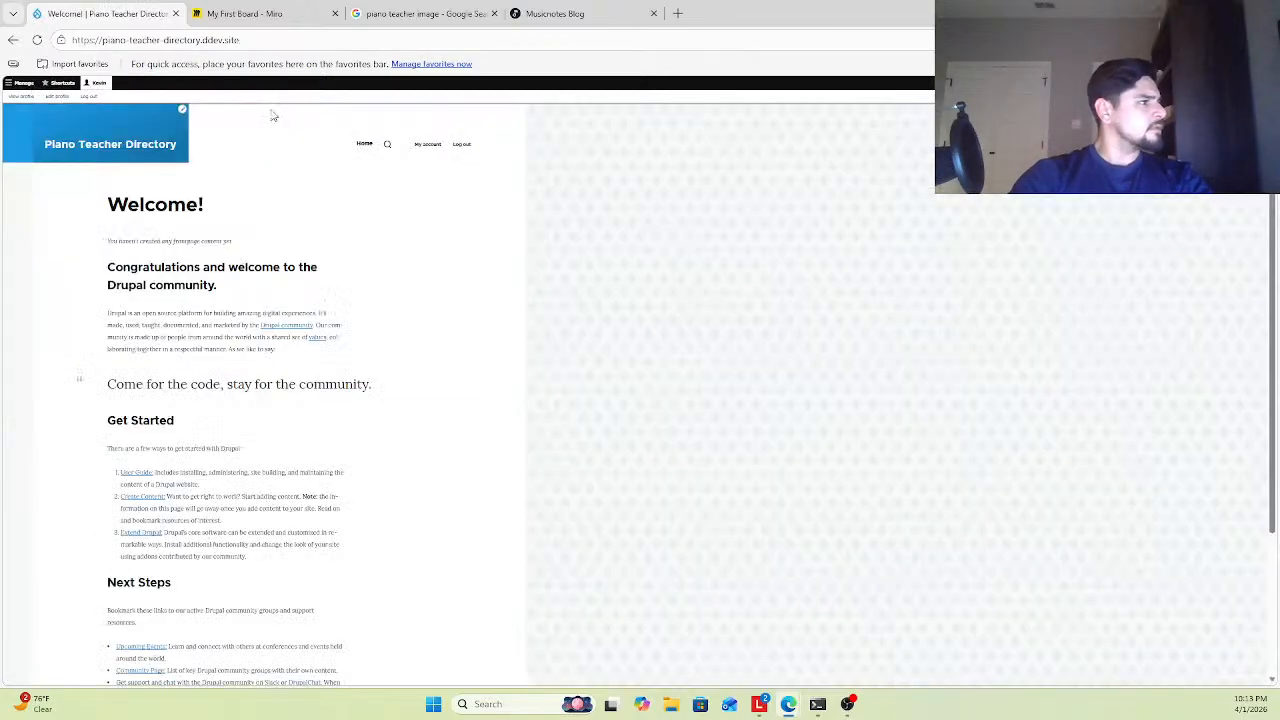
left_click(460, 145)
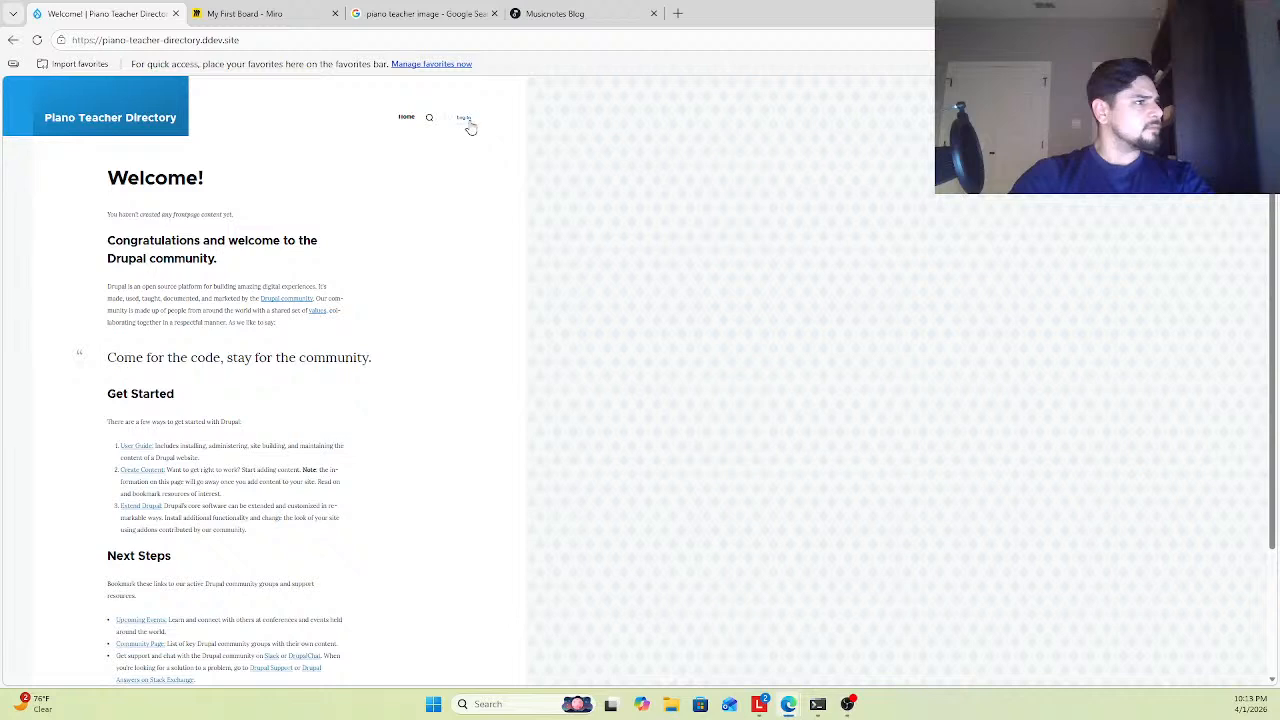
Sign in with another user's username and the saved password
left_click(464, 119)
left_click(158, 293)
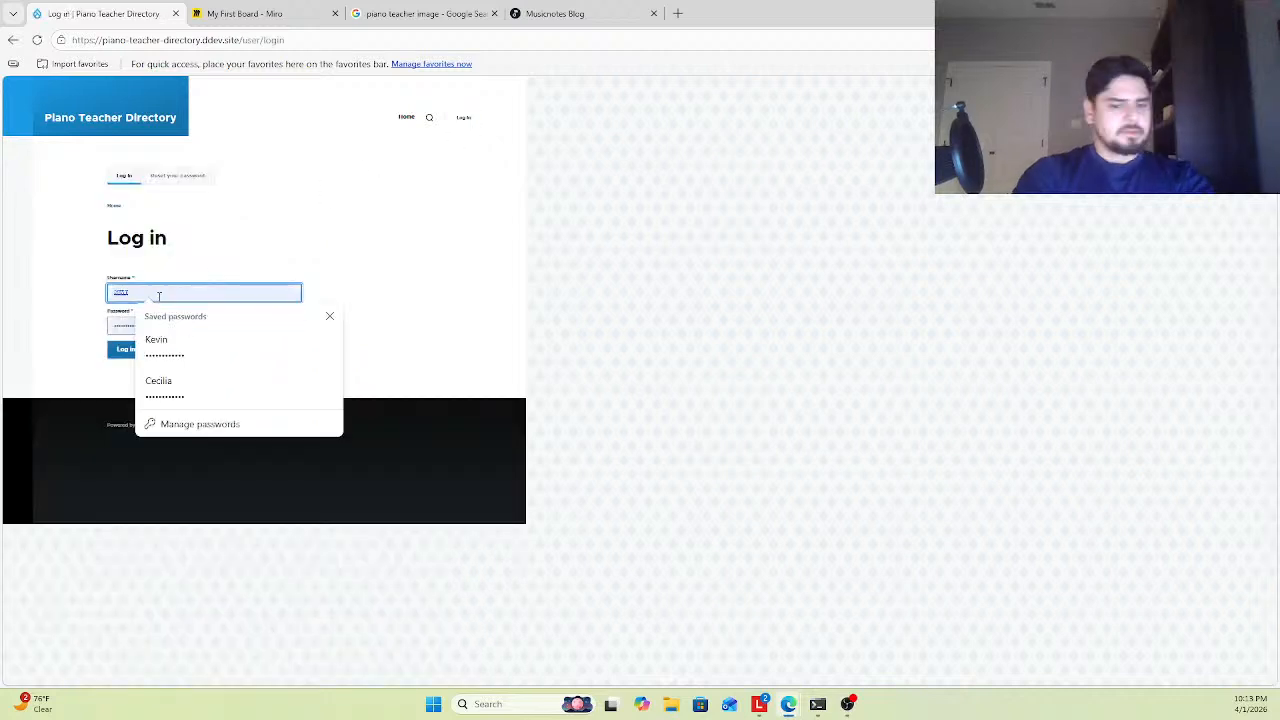
type("Cecilia")
key("Tab")
key("Return")
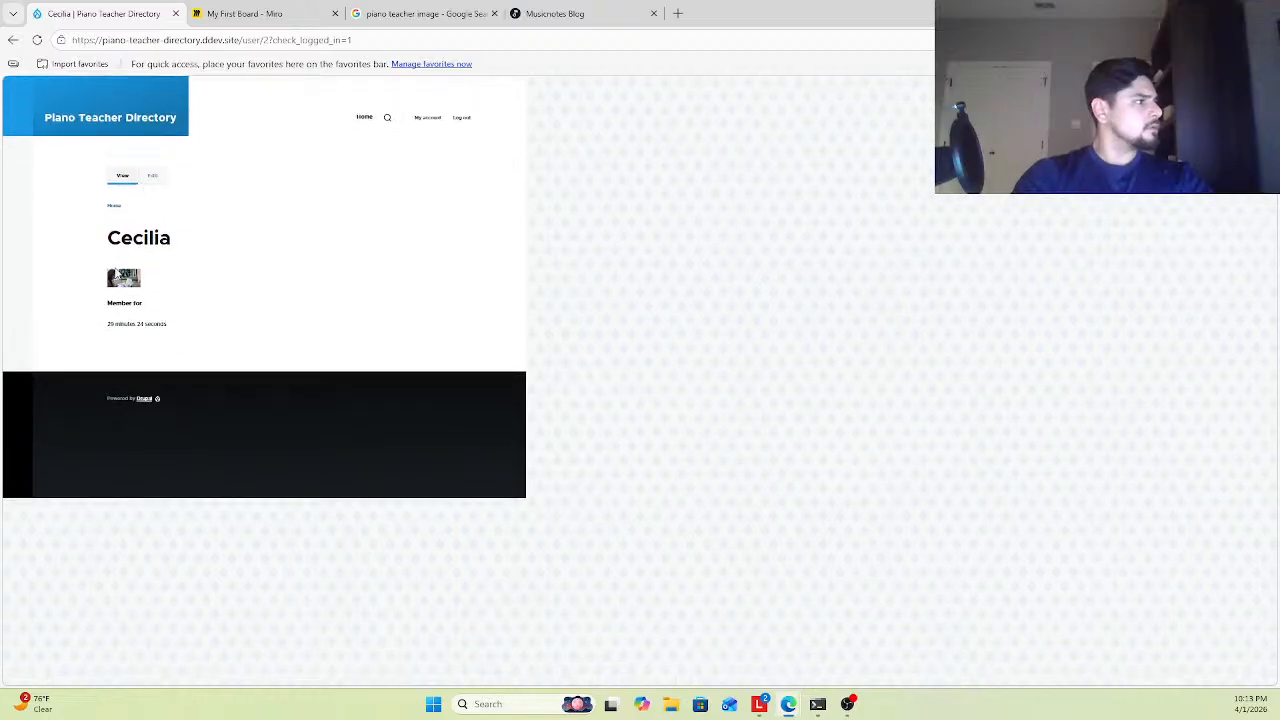
Log out from the front page and sign in again under the administrator username
left_click(113, 207)
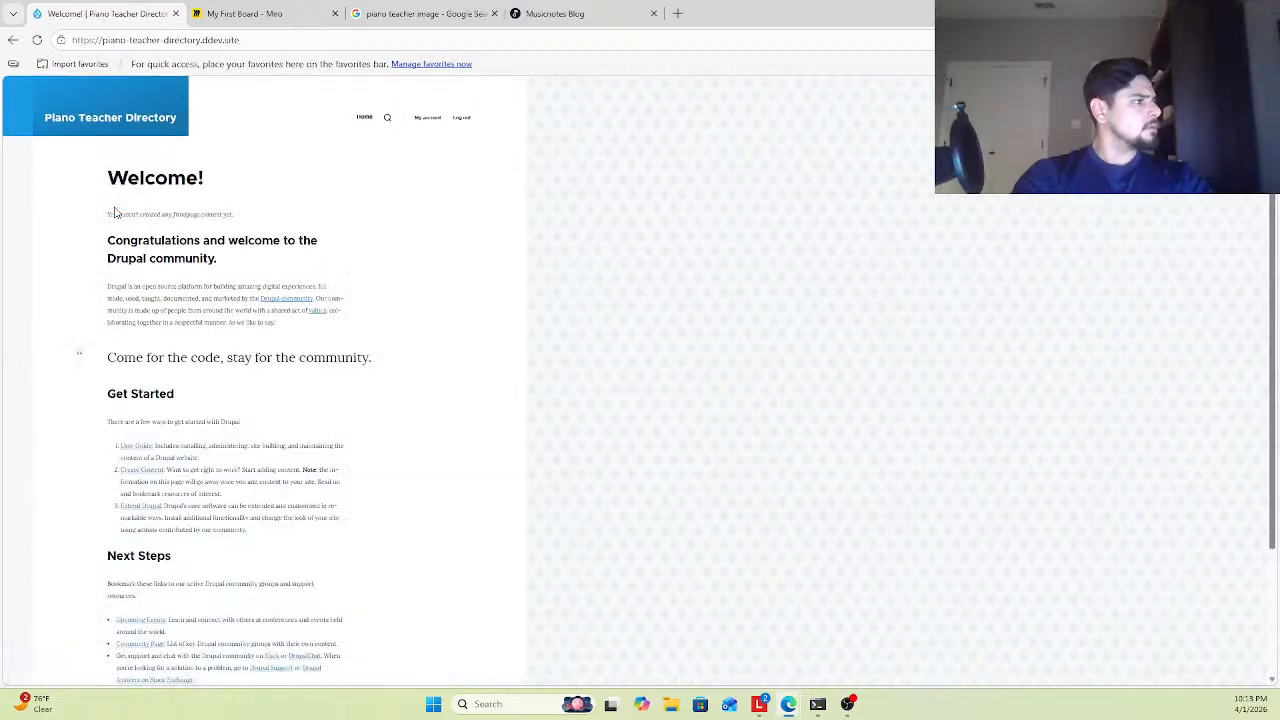
left_click(461, 117)
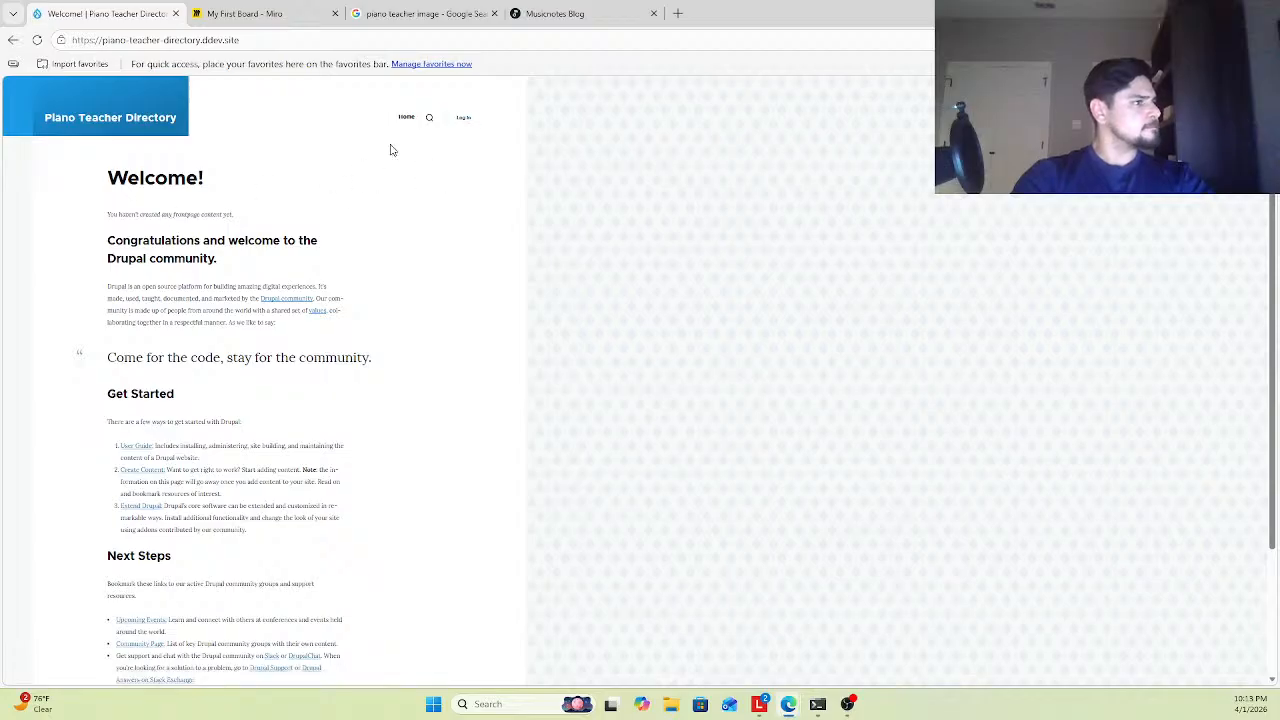
left_click(463, 118)
left_click(147, 293)
type("Kevin")
key("Return")
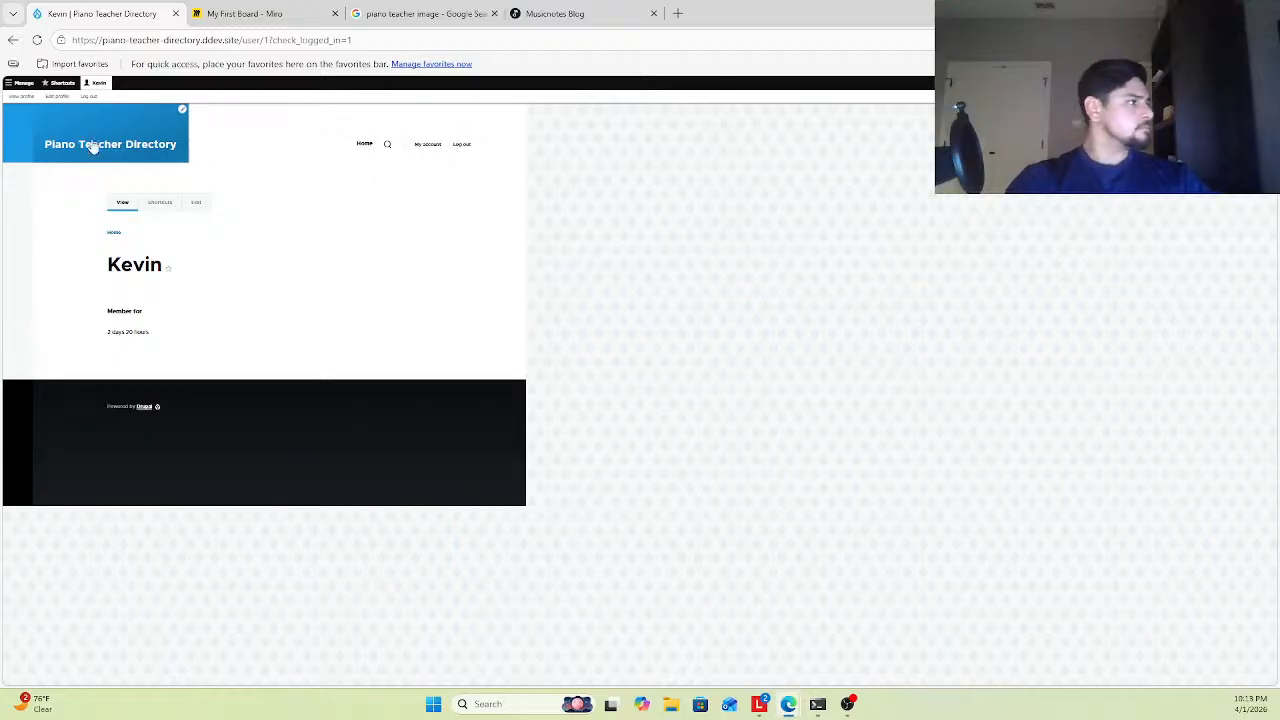
View the administrator's profile and account edit form, then log out
left_click(30, 98)
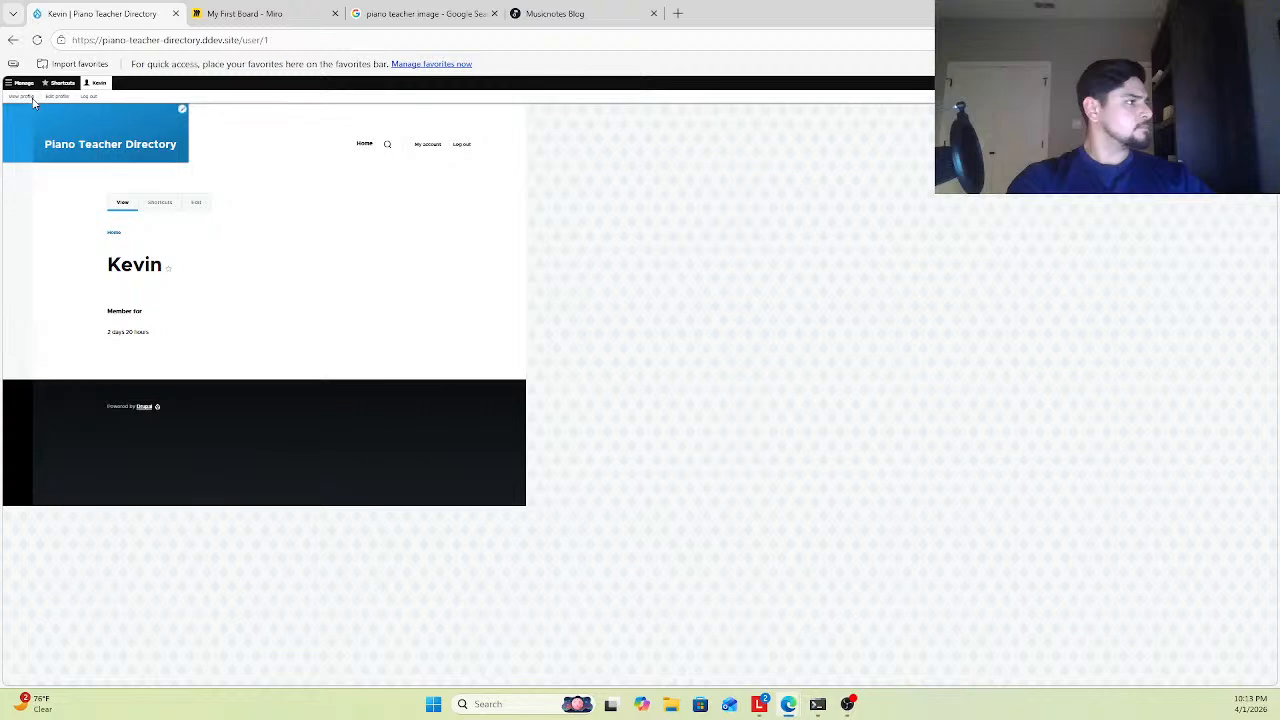
left_click(114, 236)
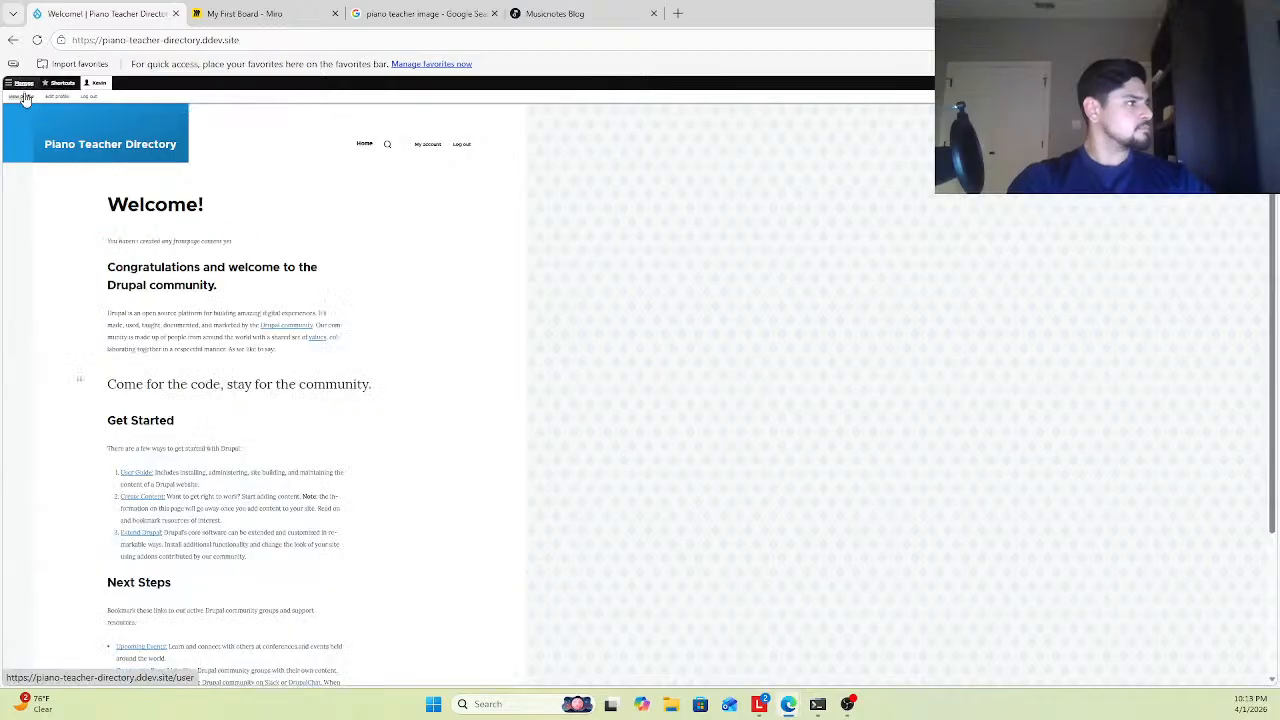
left_click(20, 96)
left_click(56, 96)
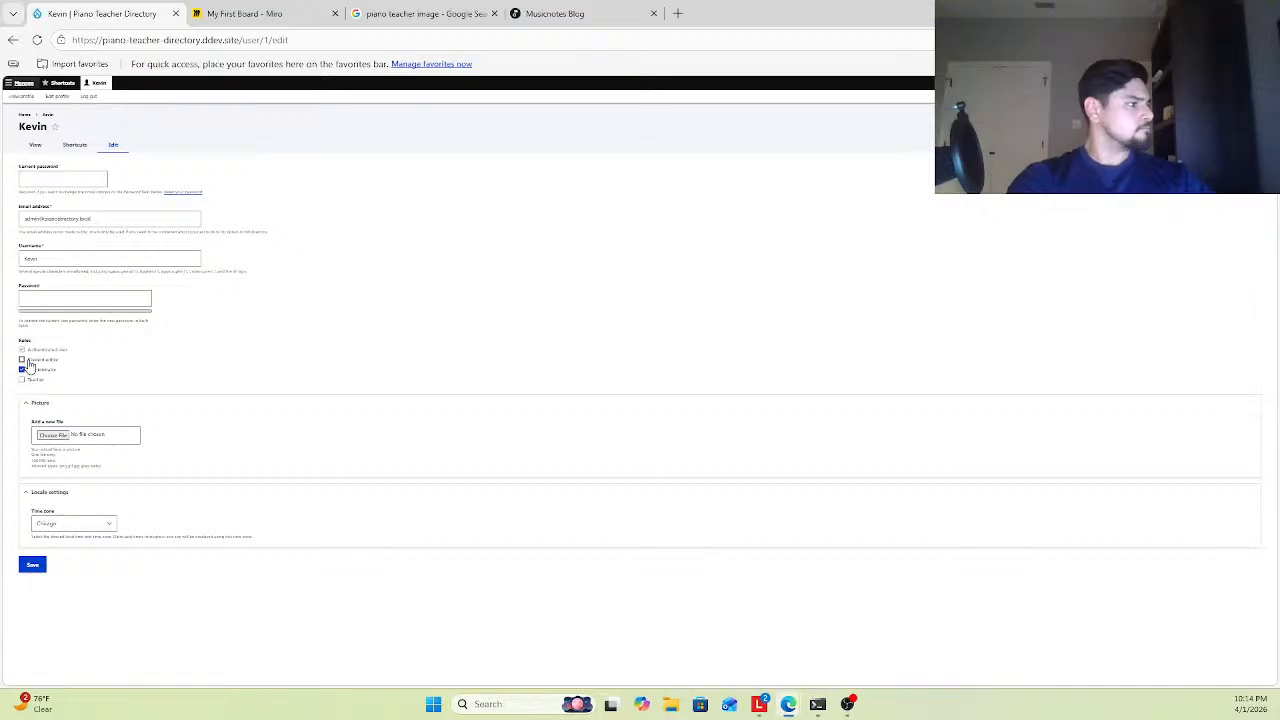
left_click(89, 99)
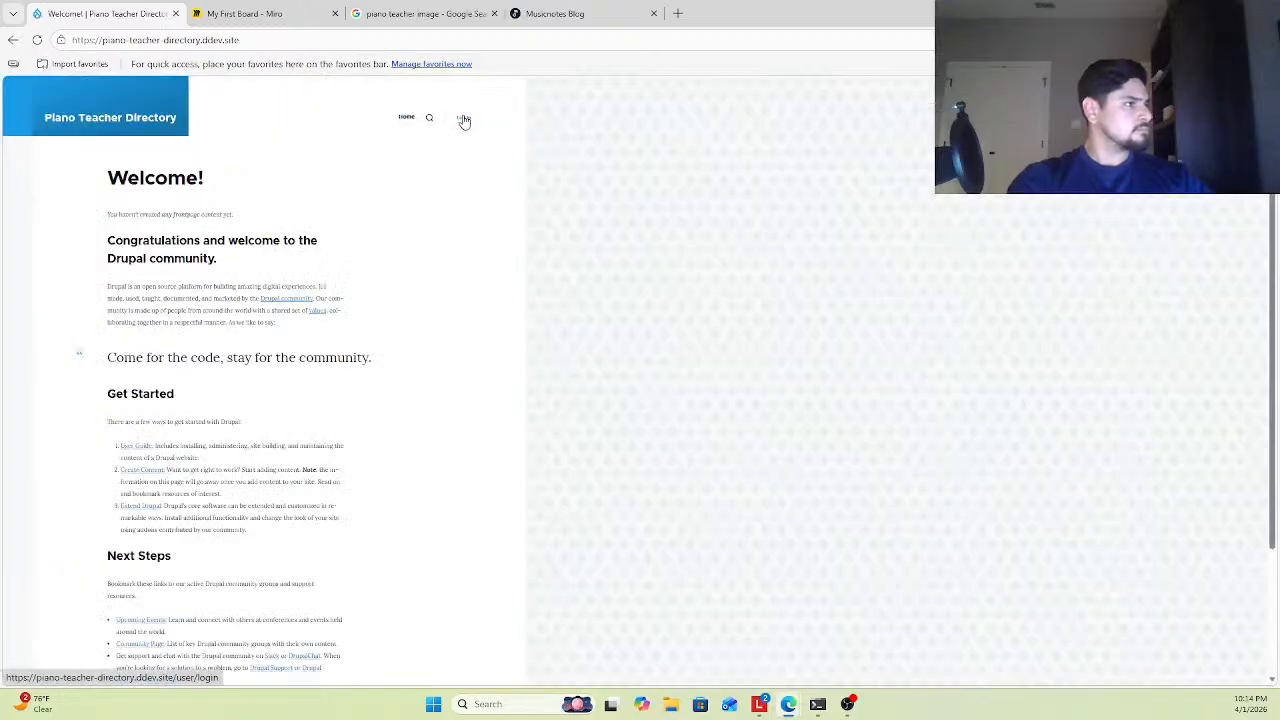
Sign back in with the autofilled admin login and open Manage > Structure
left_click(464, 120)
left_click(127, 351)
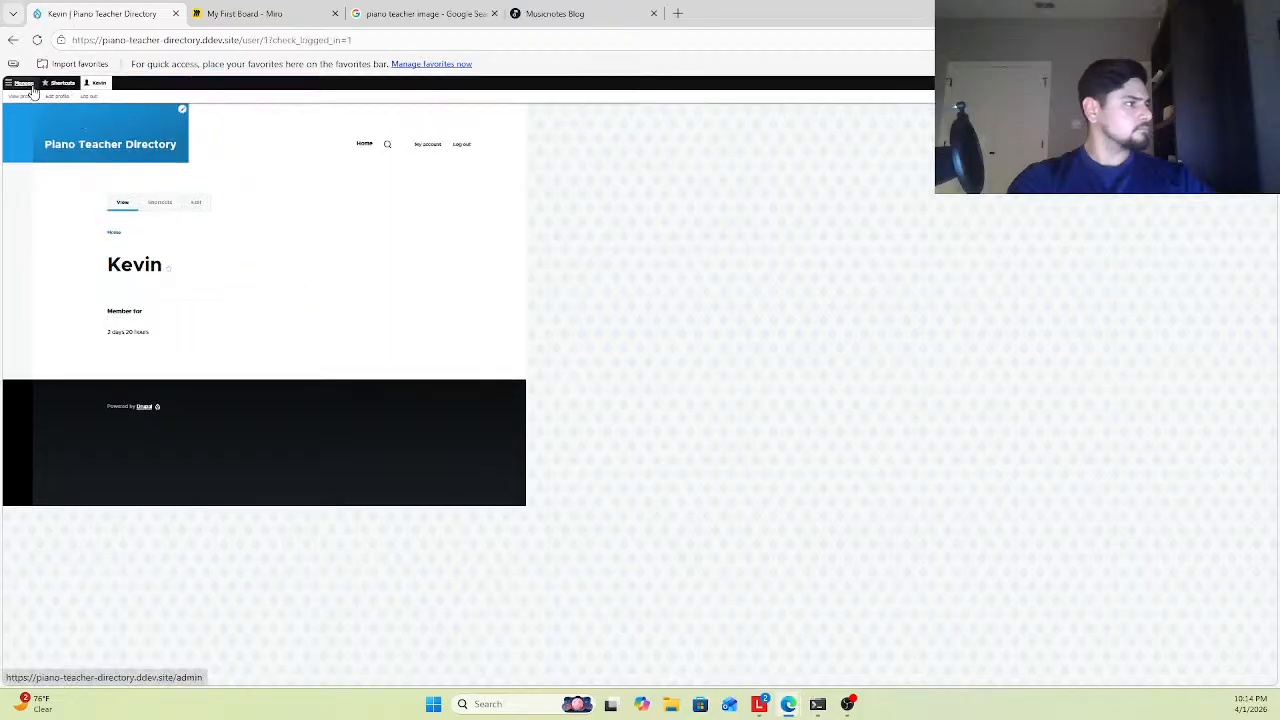
left_click(26, 85)
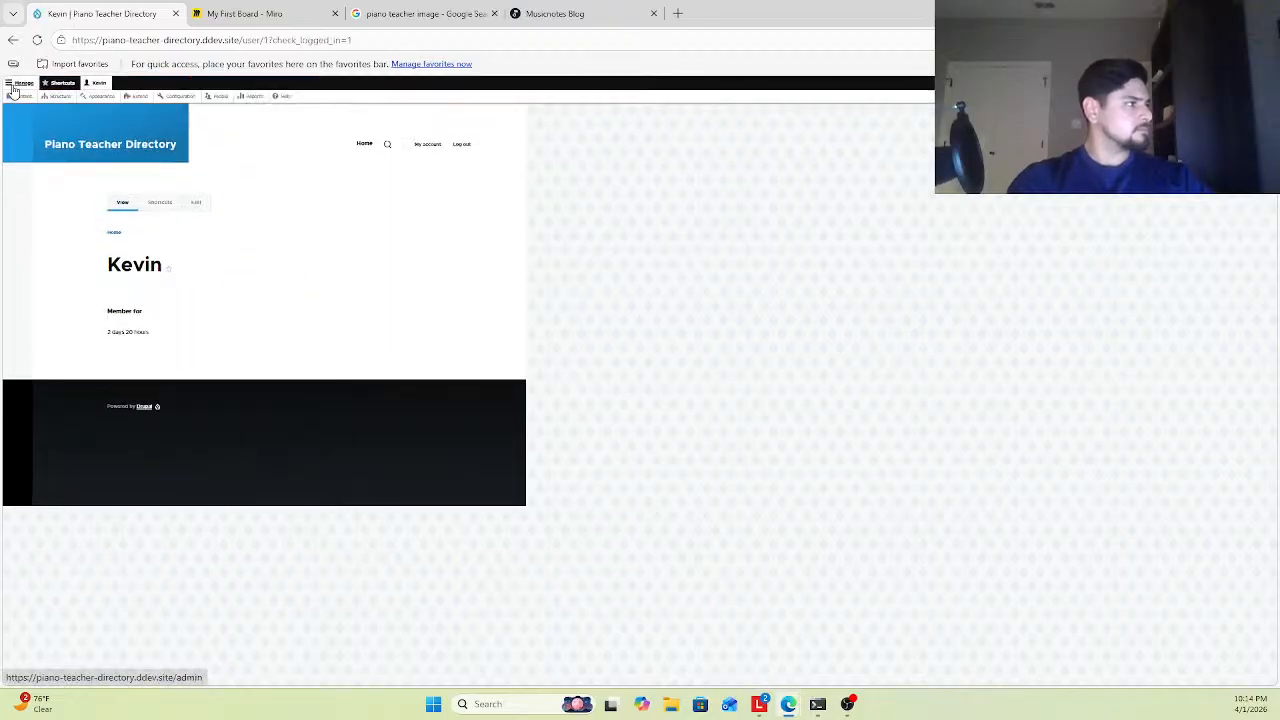
left_click(70, 98)
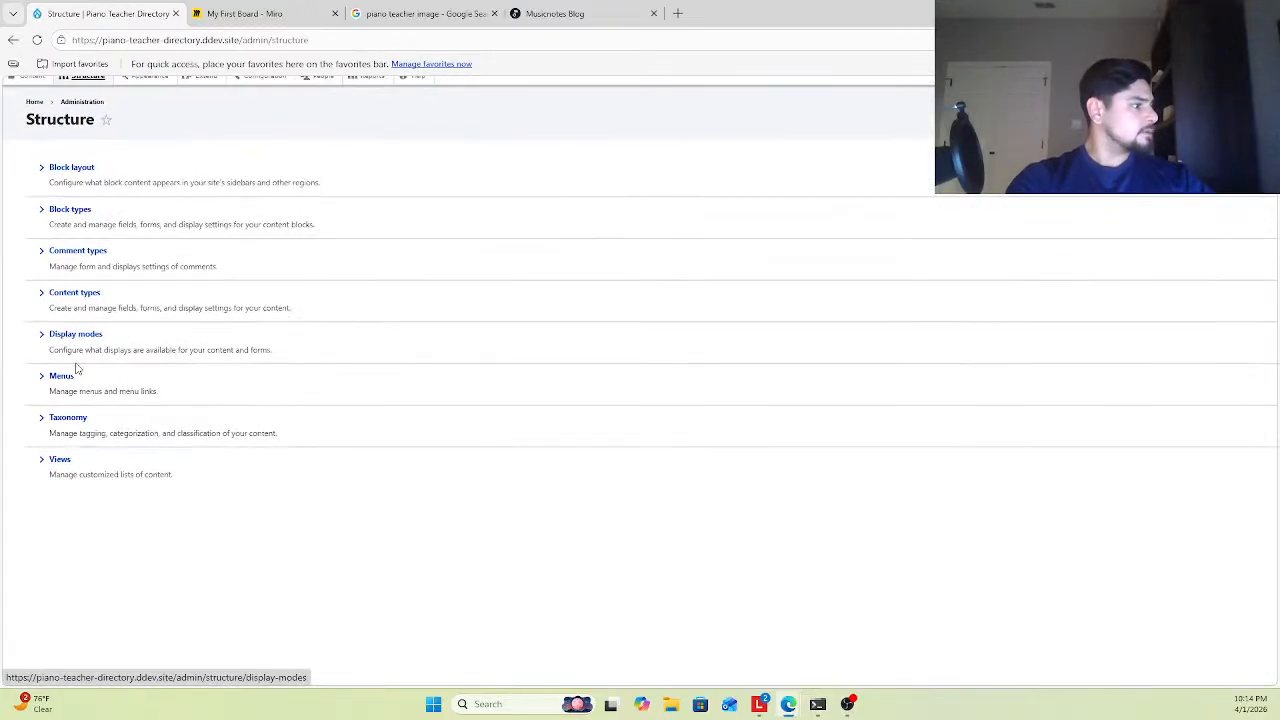
Open the Views list and show the operations dropdown for Teacher Profile
left_click(56, 459)
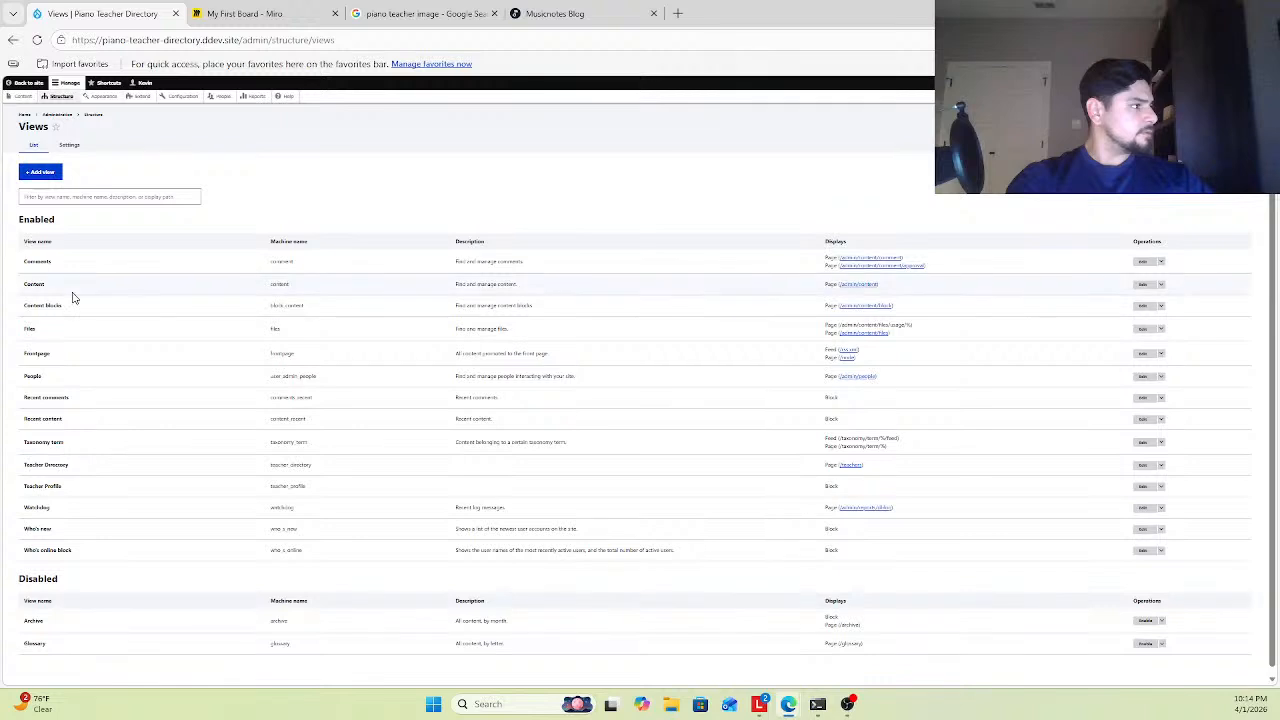
left_click(13, 40)
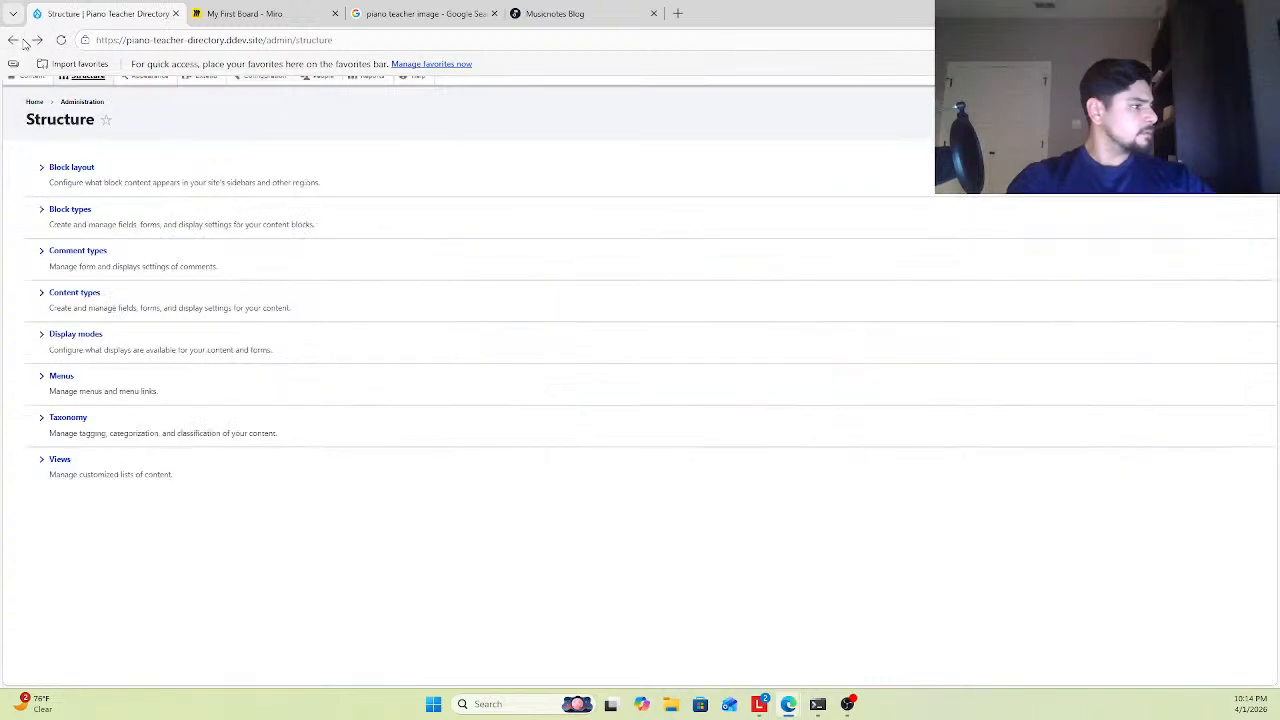
left_click(58, 460)
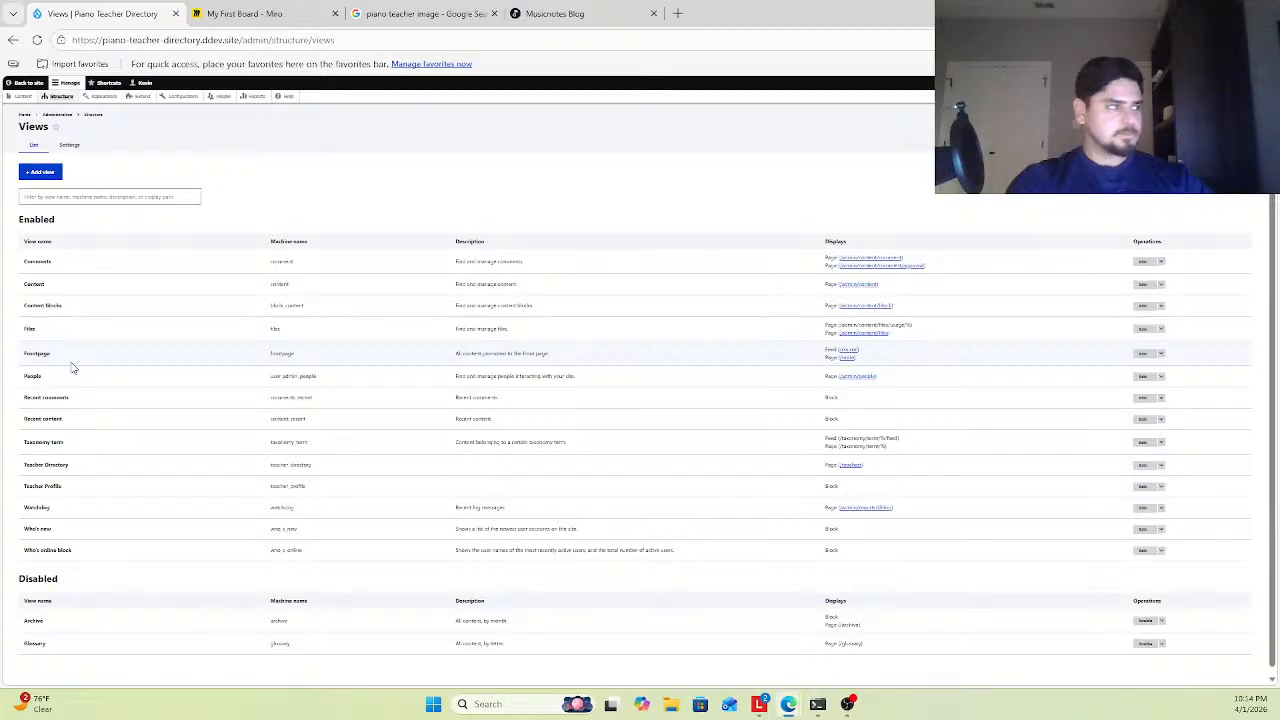
scroll(115, 440, "down", 1)
scroll(110, 452, "up", 1)
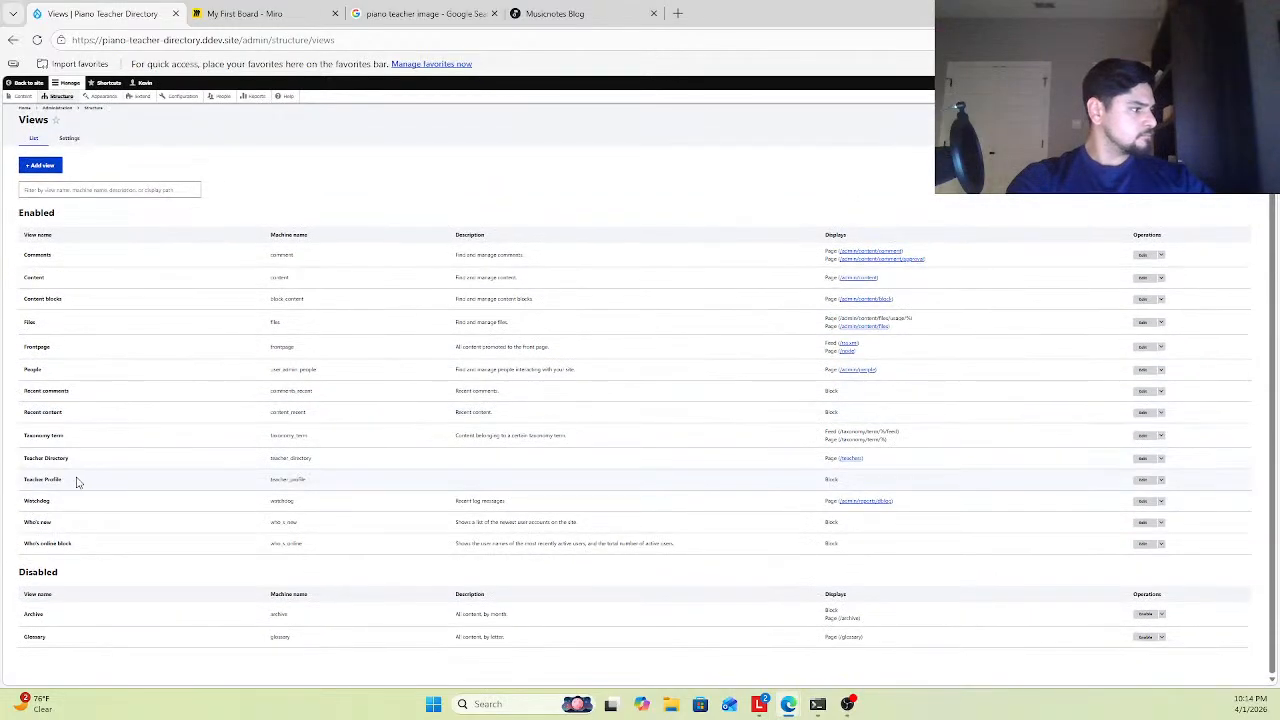
left_click(1162, 482)
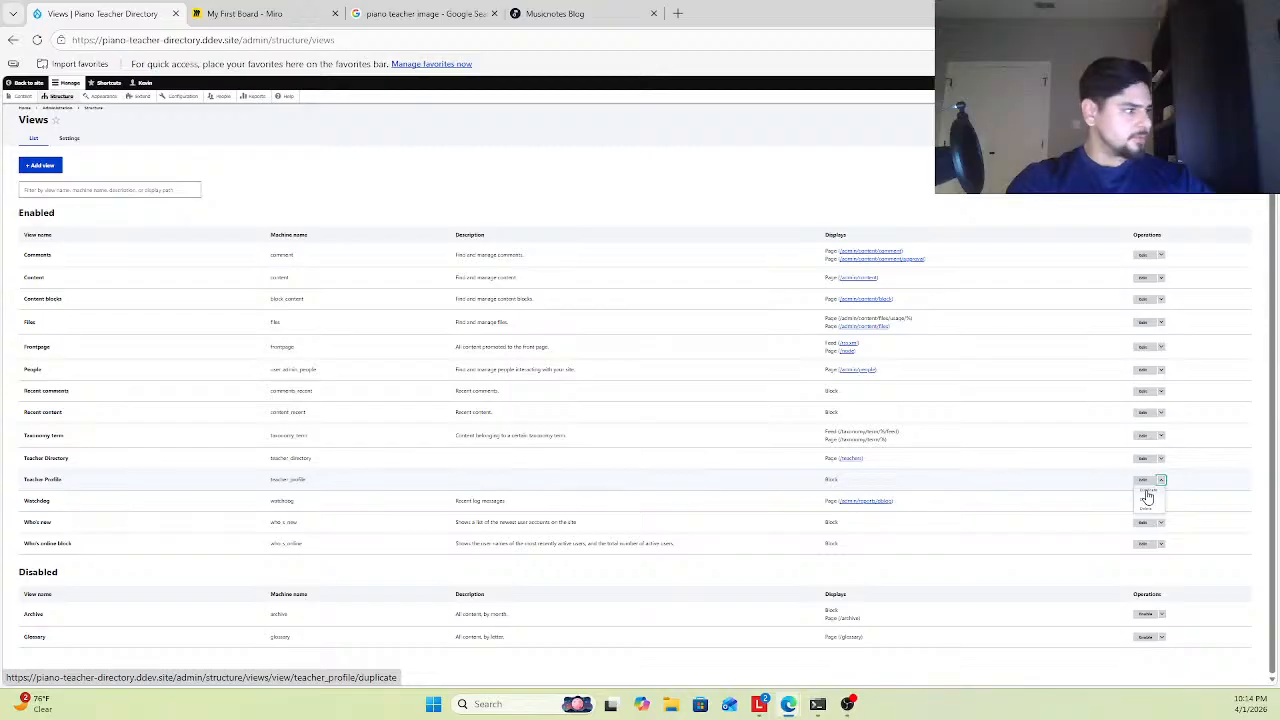
Duplicate the Teacher Profile view, renaming the copy to 'My Profile'
left_click(1147, 497)
triple_click(94, 168)
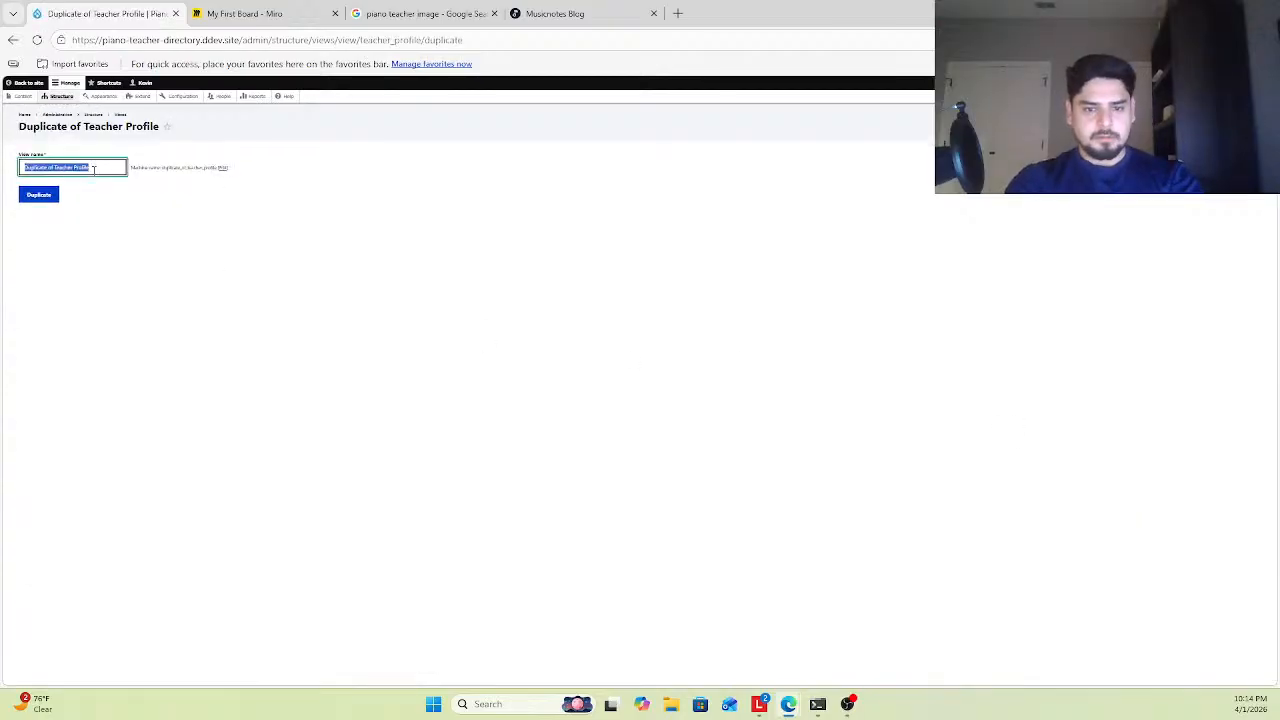
type("My Pr")
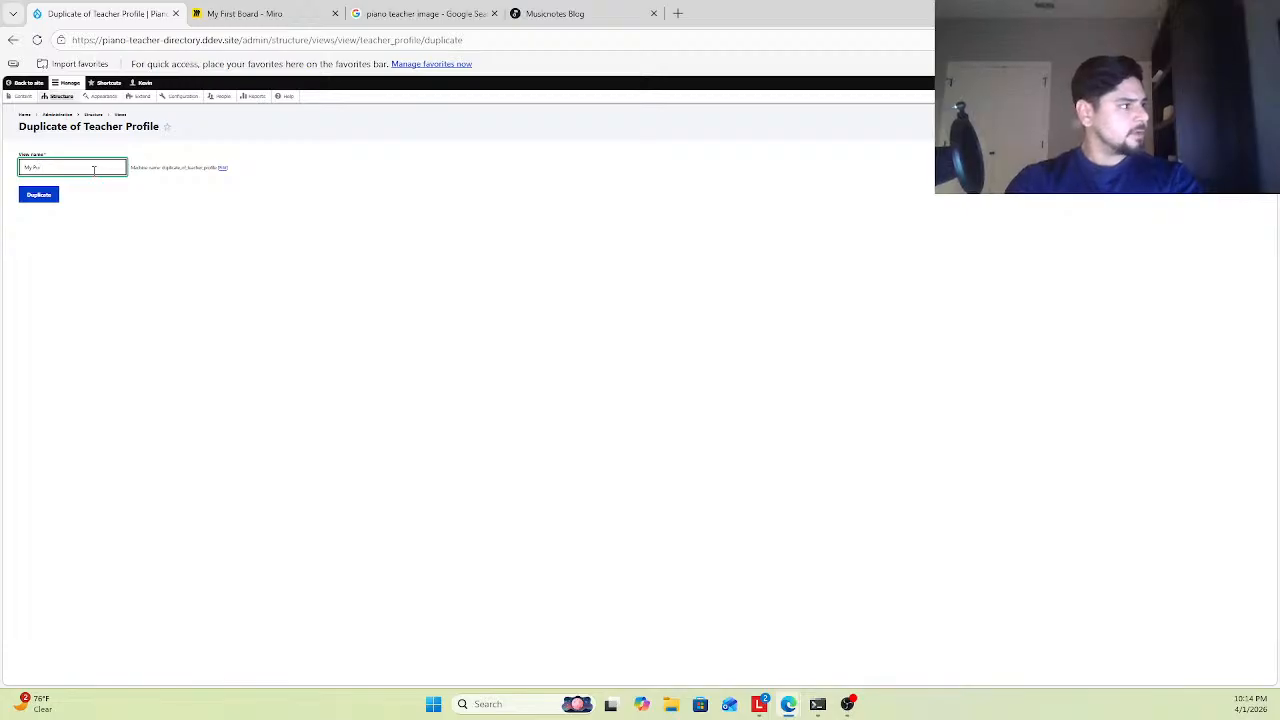
type("ofile")
left_click(40, 195)
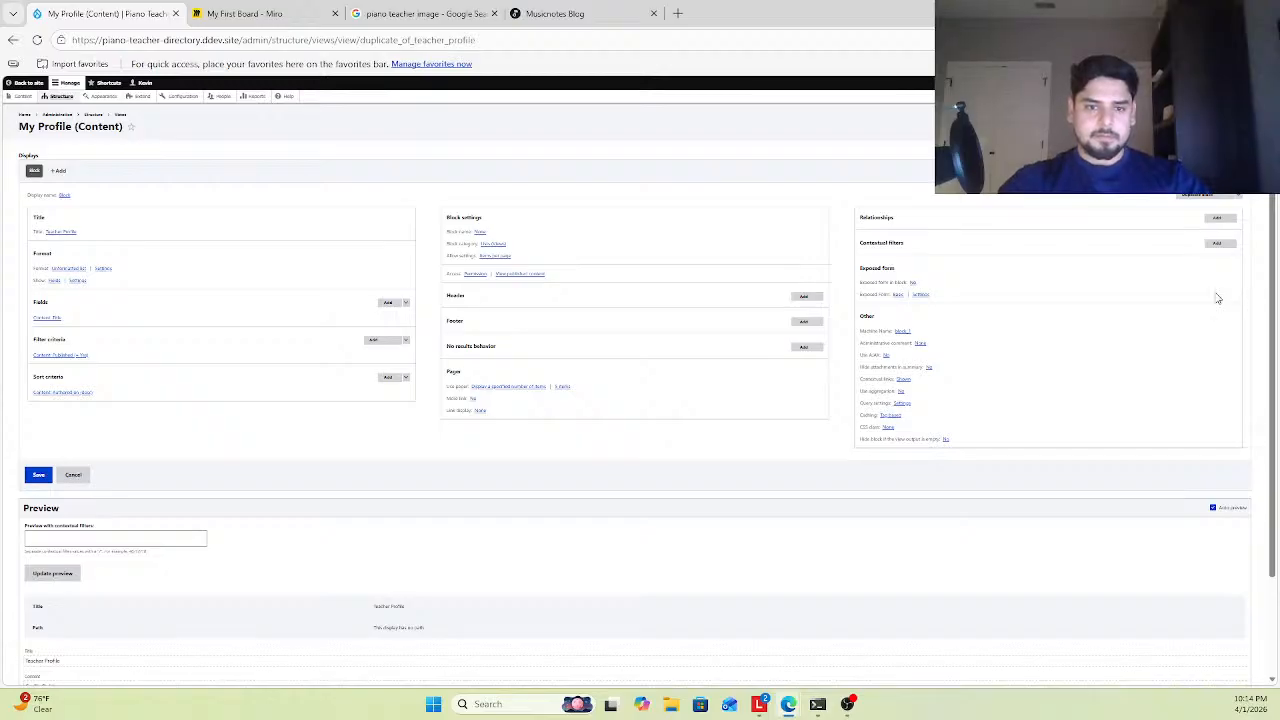
Open the Block display's name dialog and close it without changes
scroll(275, 263, "up", 5)
scroll(275, 263, "left", 5)
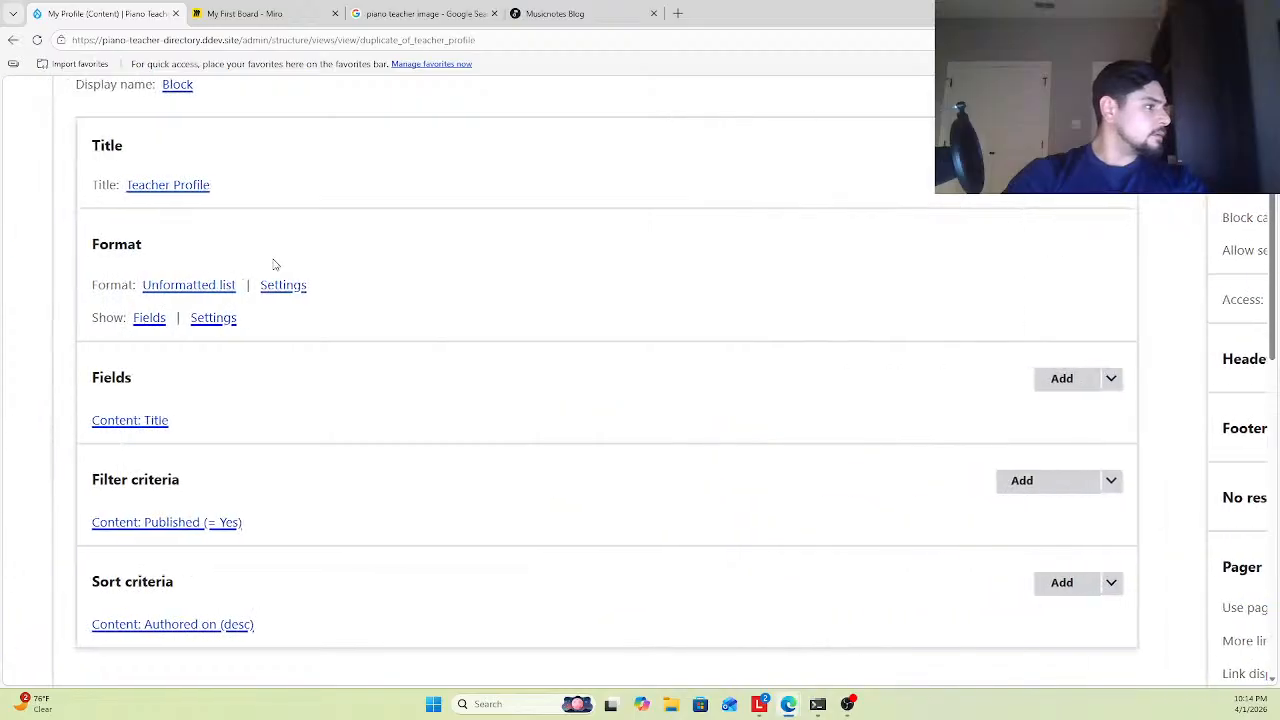
scroll(159, 260, "down", 4)
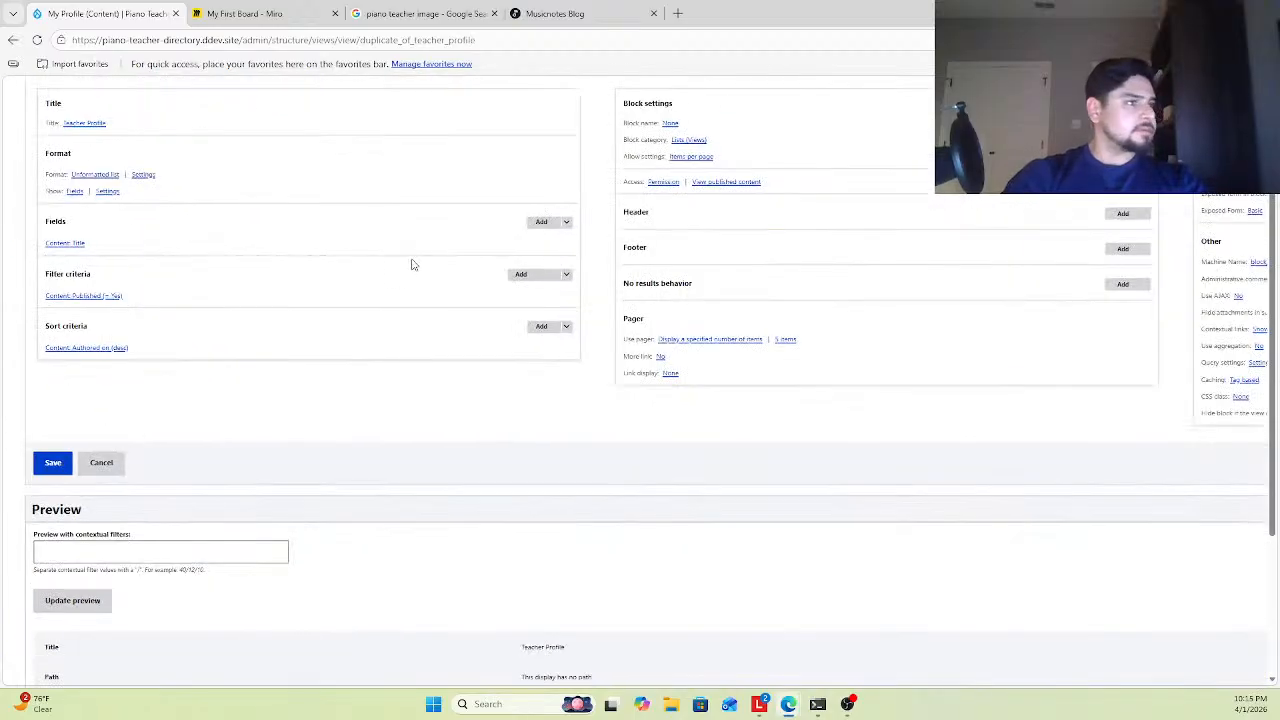
scroll(414, 265, "down", 1)
scroll(414, 265, "up", 2)
scroll(414, 265, "right", 1)
scroll(414, 265, "up", 2)
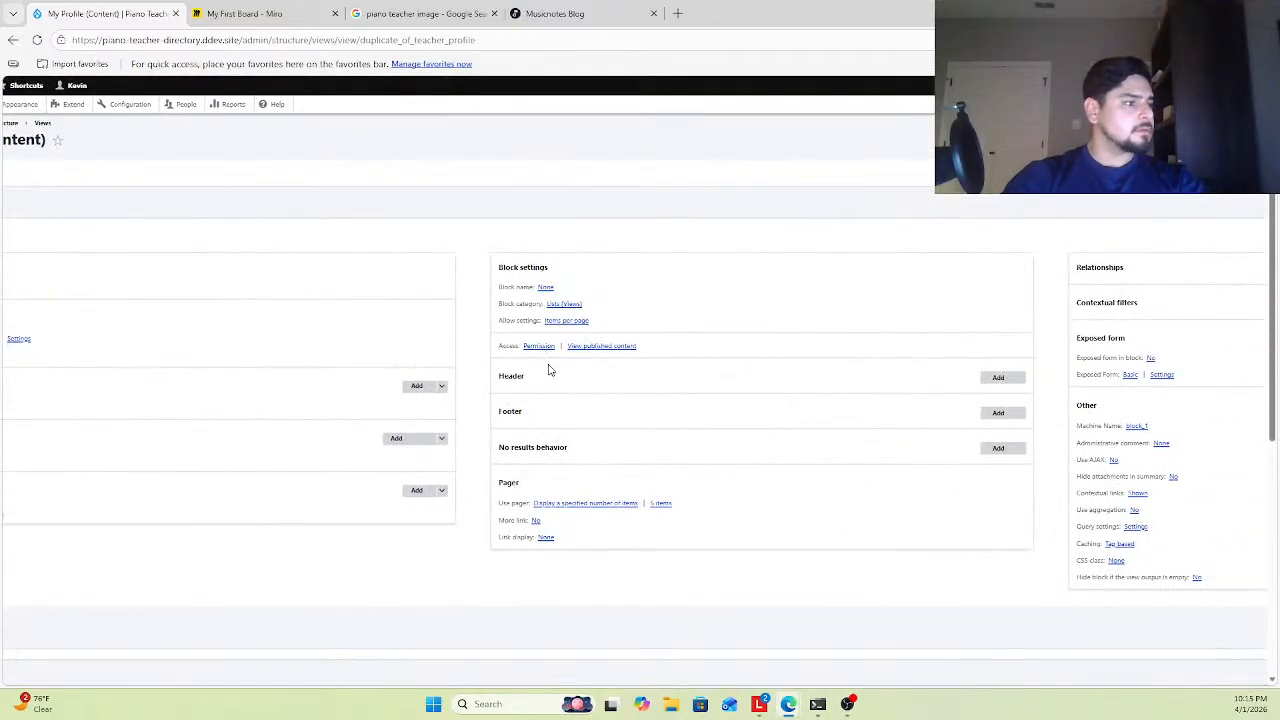
scroll(549, 366, "right", 5)
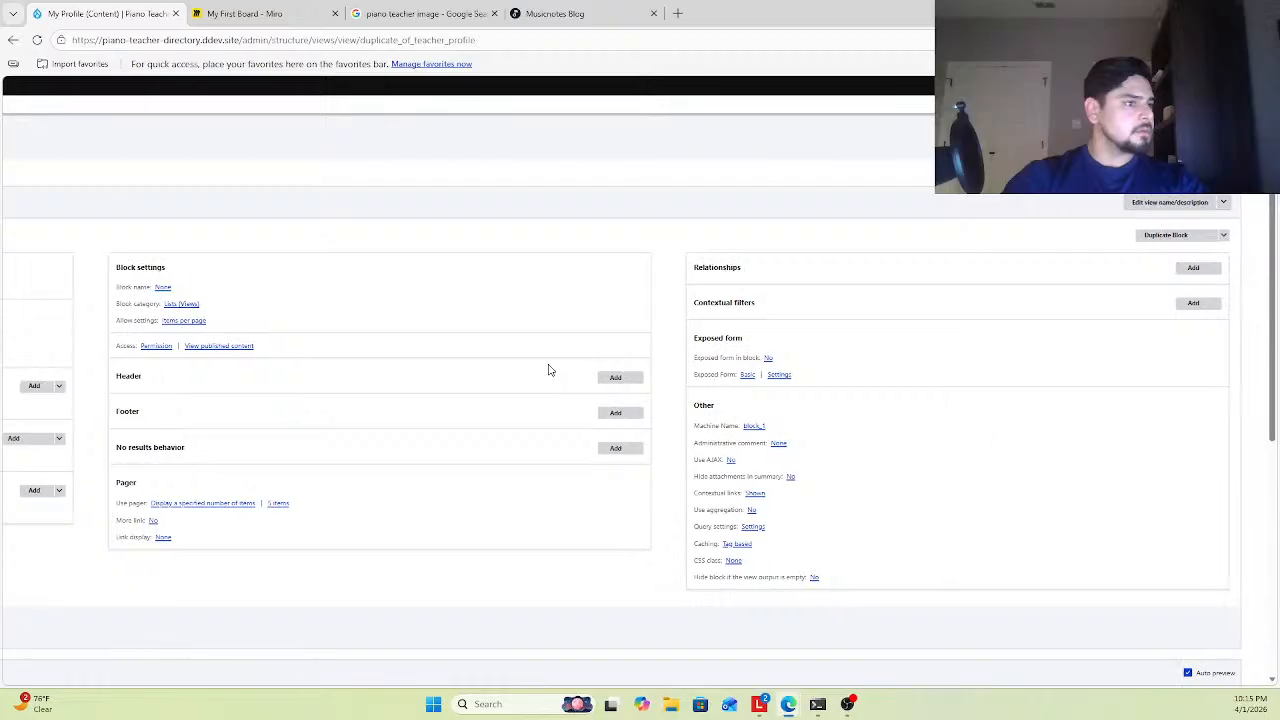
scroll(548, 370, "left", 5)
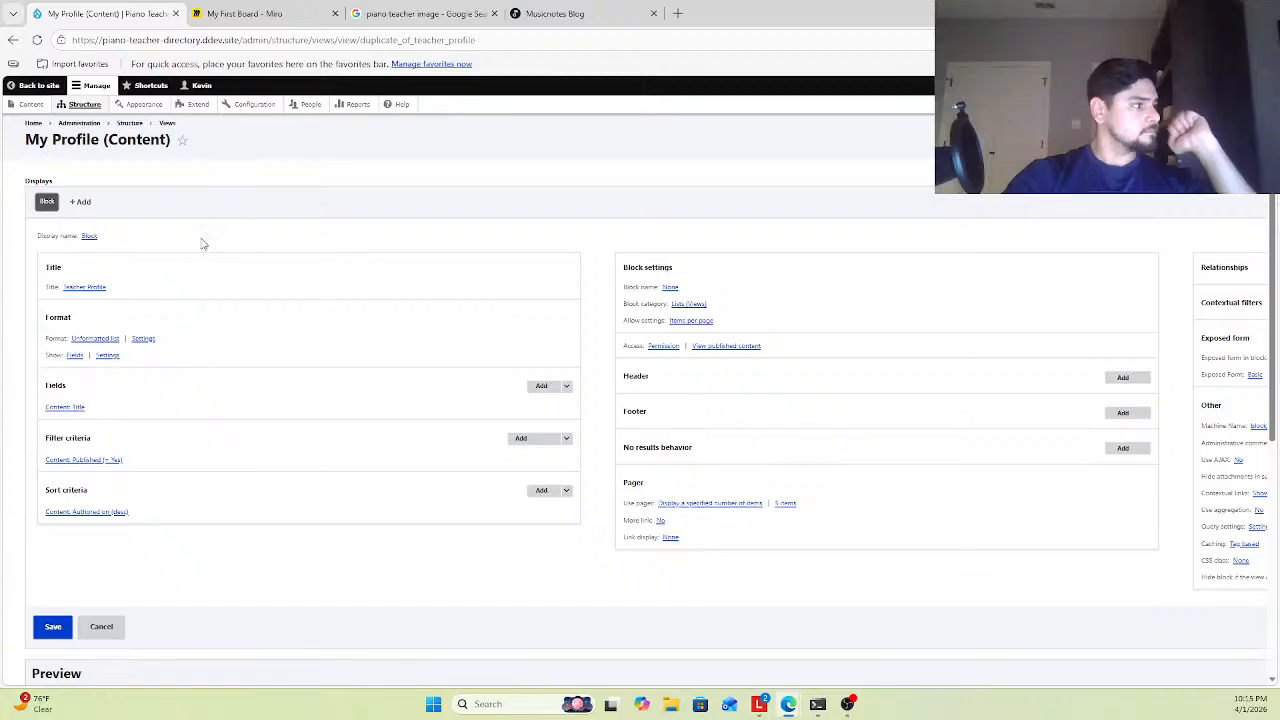
left_click(90, 237)
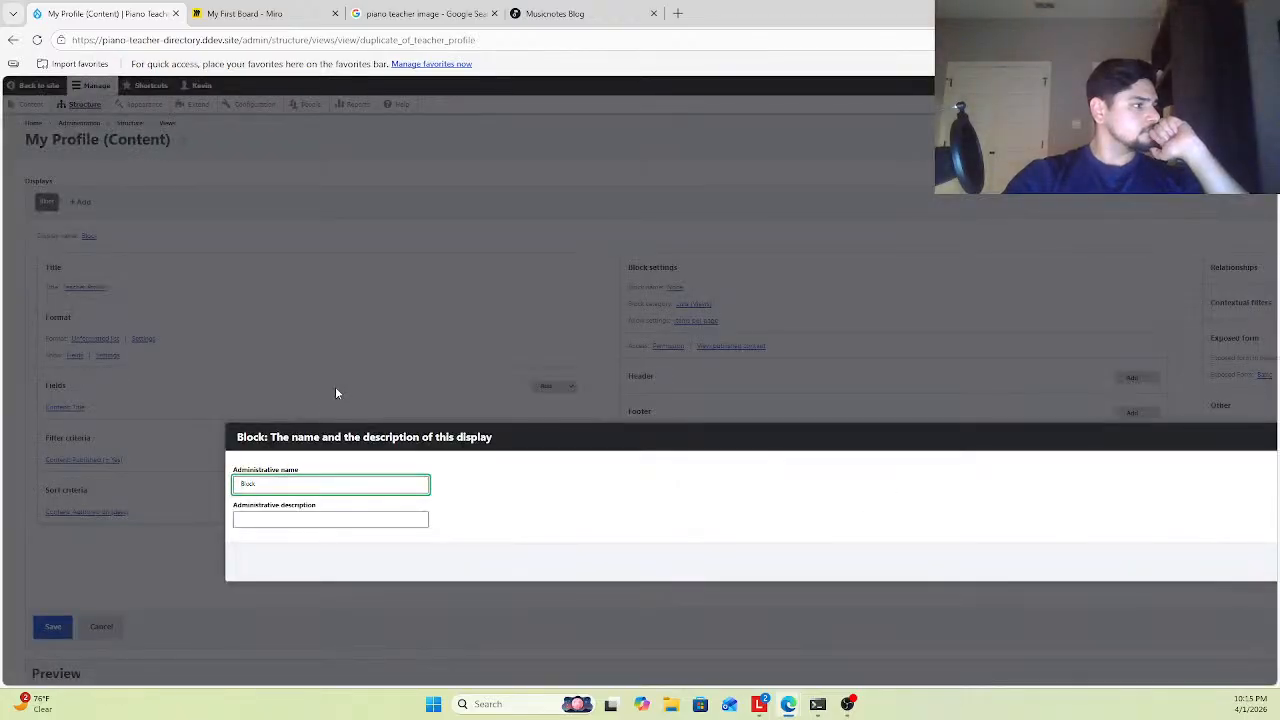
scroll(337, 393, "down", 3)
left_click(1093, 424)
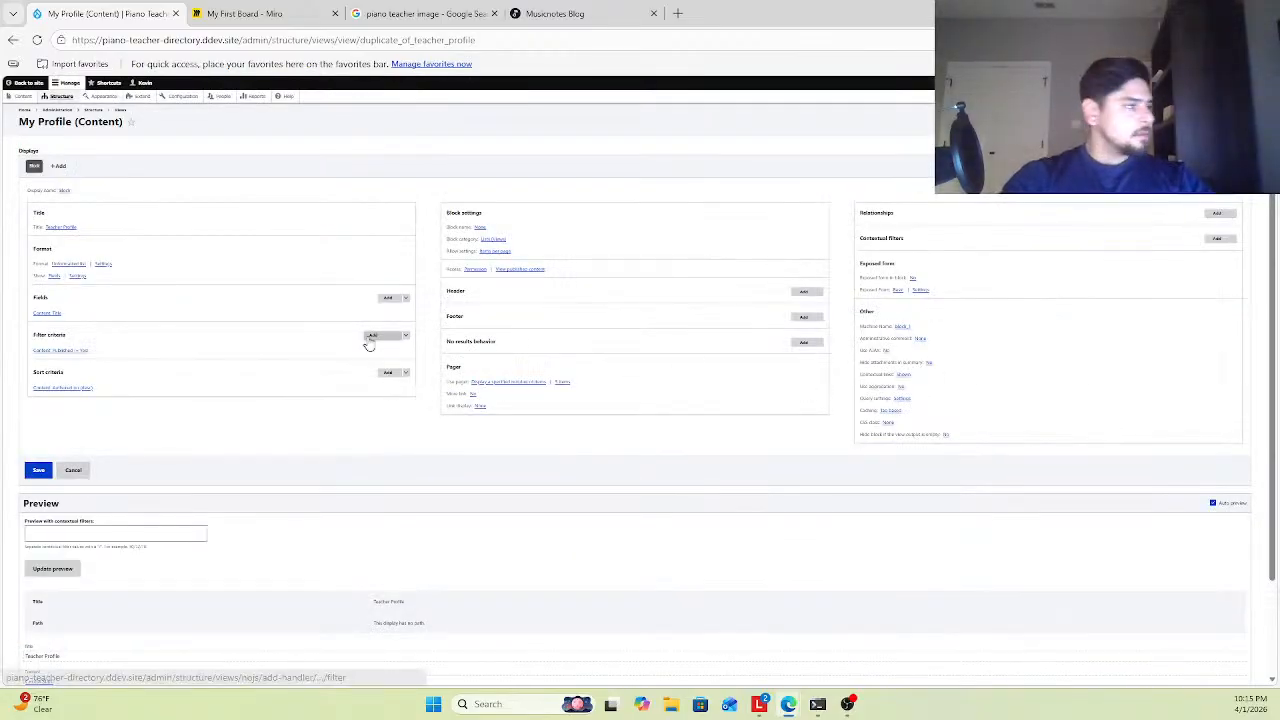
Search the page for 'display', then dismiss the Find bar and return to the top
scroll(200, 237, "up", 5)
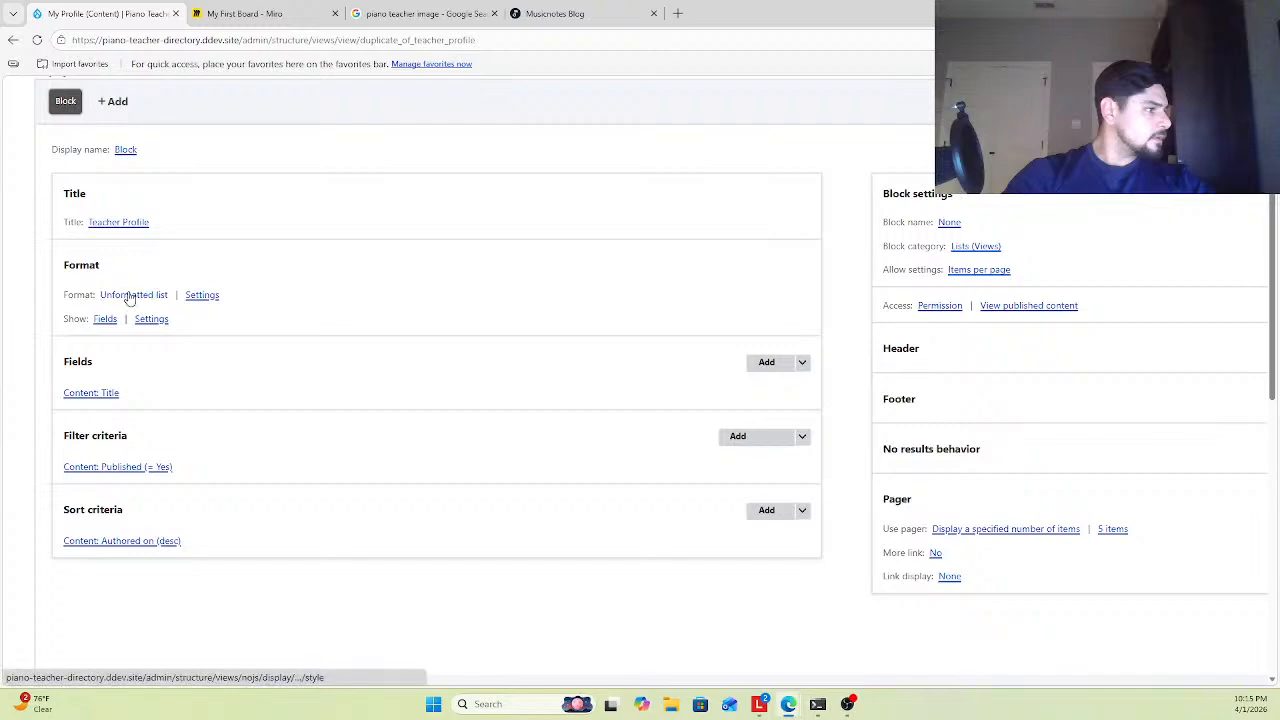
scroll(128, 297, "up", 4)
scroll(203, 226, "down", 3)
scroll(203, 226, "down", 2)
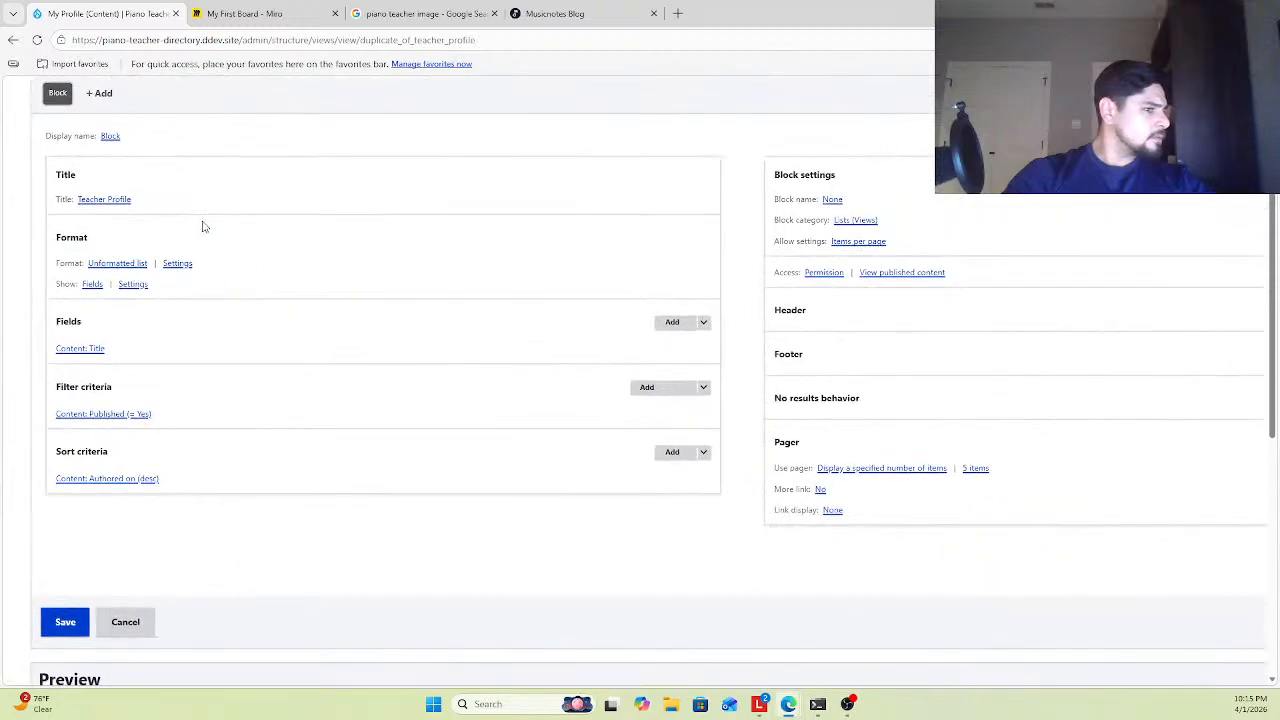
scroll(489, 552, "right", 10)
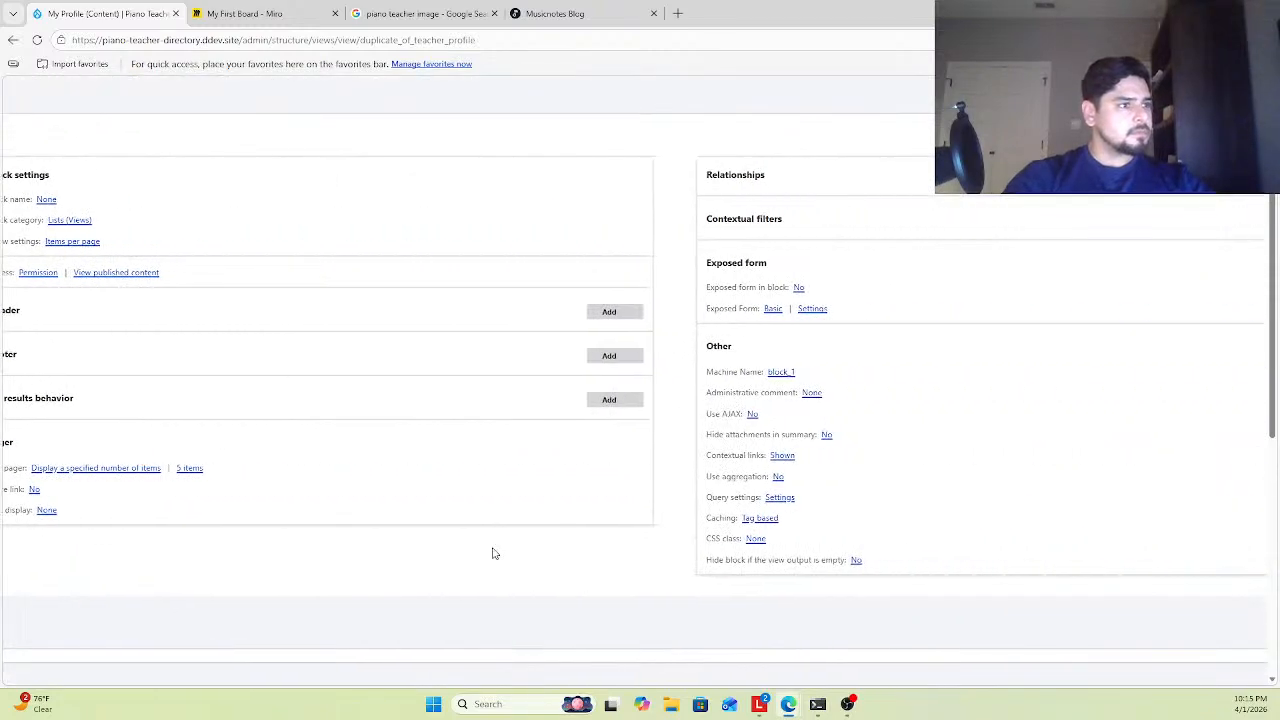
scroll(492, 553, "left", 5)
scroll(492, 553, "down", 3)
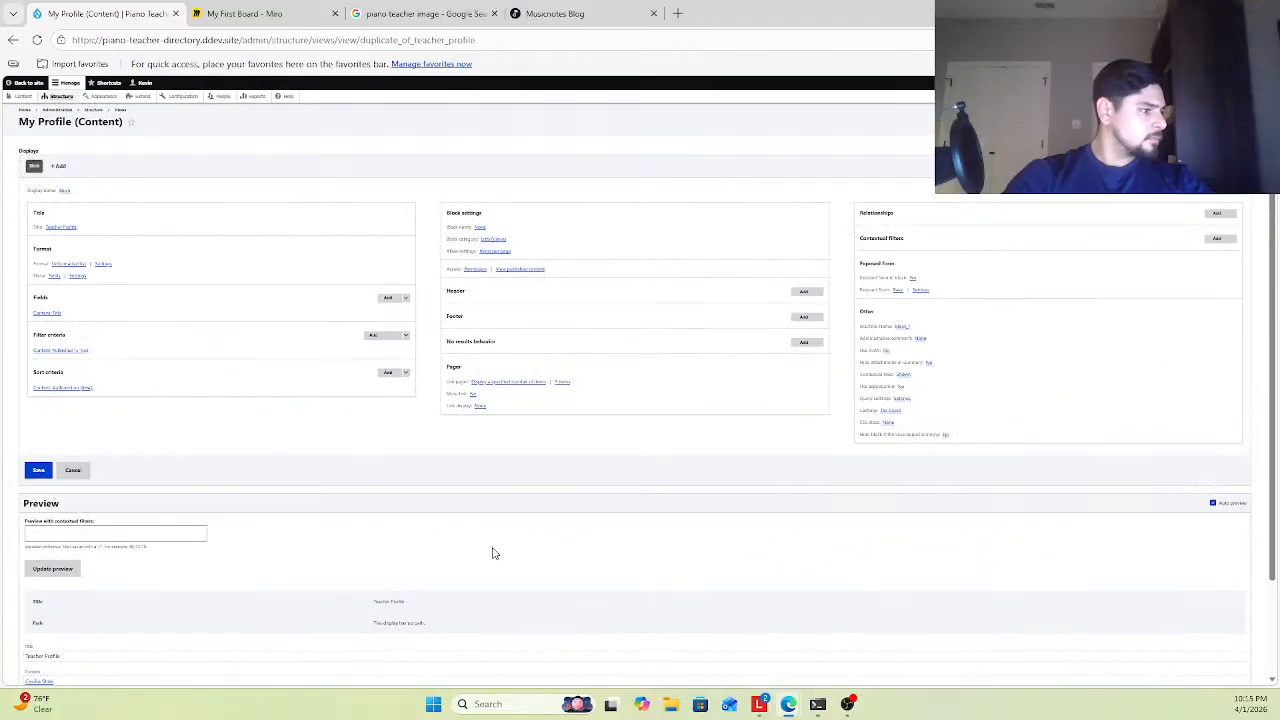
scroll(222, 436, "down", 2)
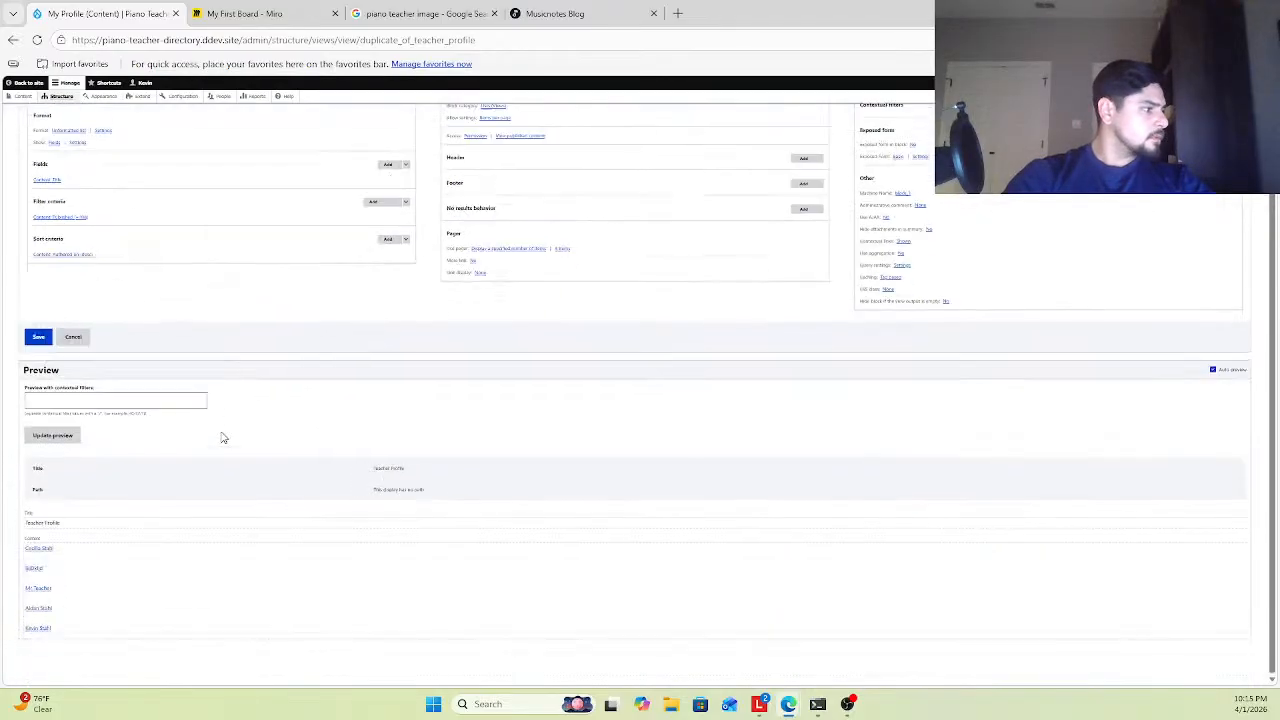
key("ctrl+f")
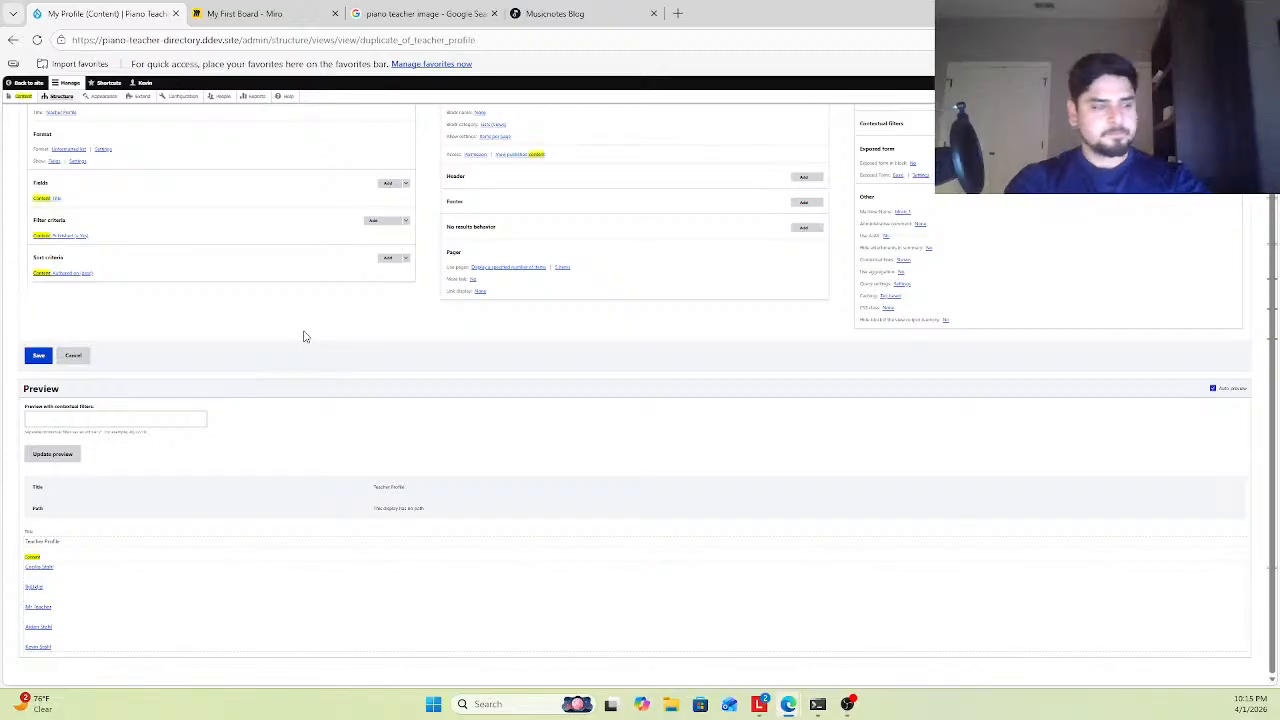
type("display")
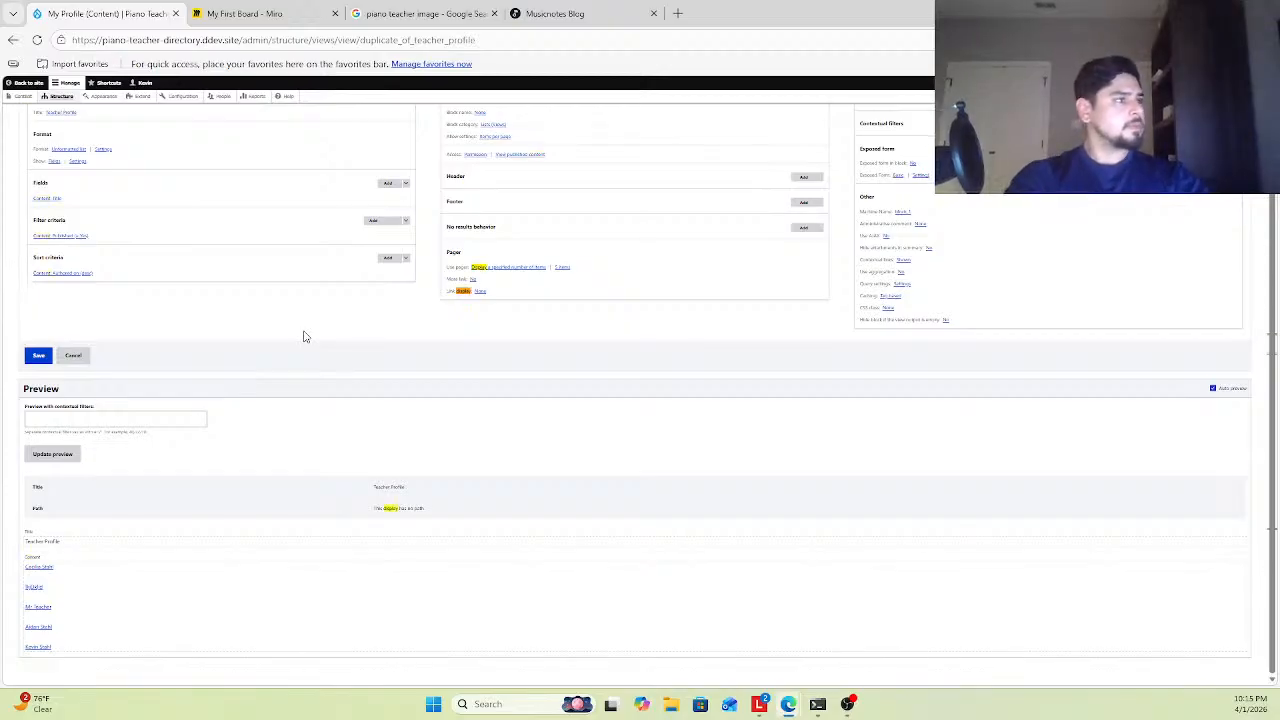
scroll(334, 326, "up", 5)
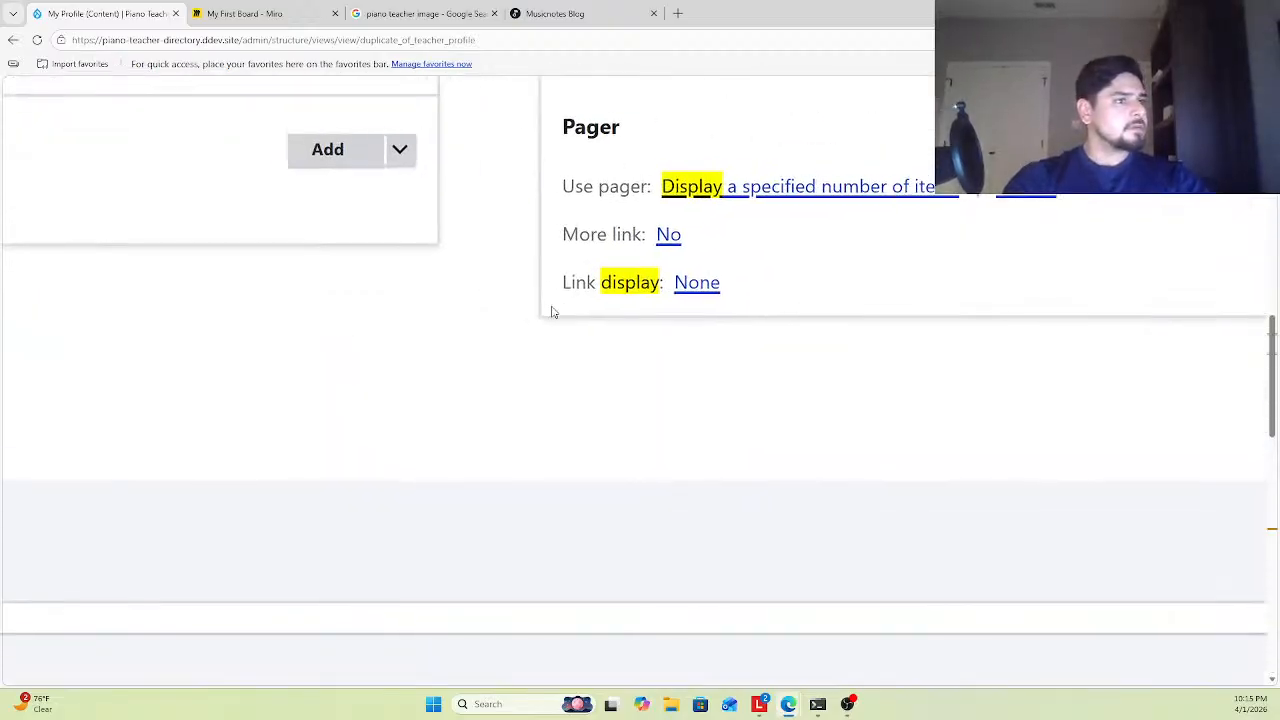
key("Escape")
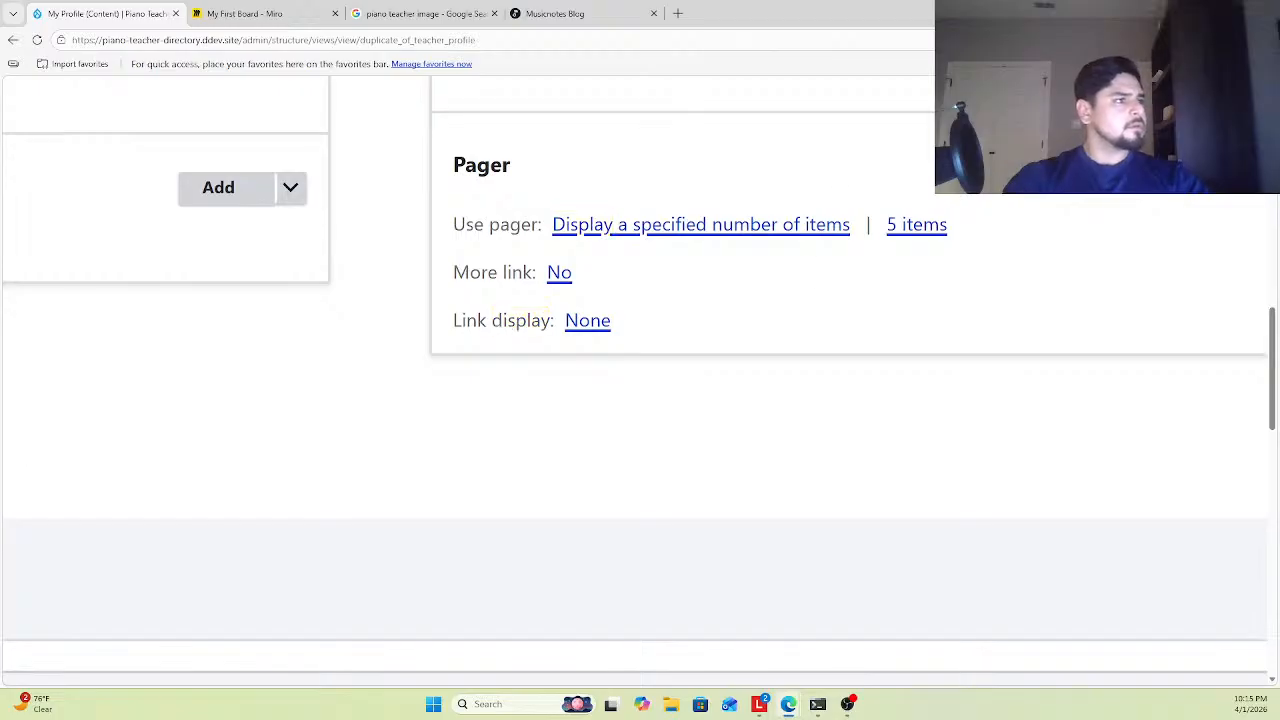
scroll(697, 316, "down", 6)
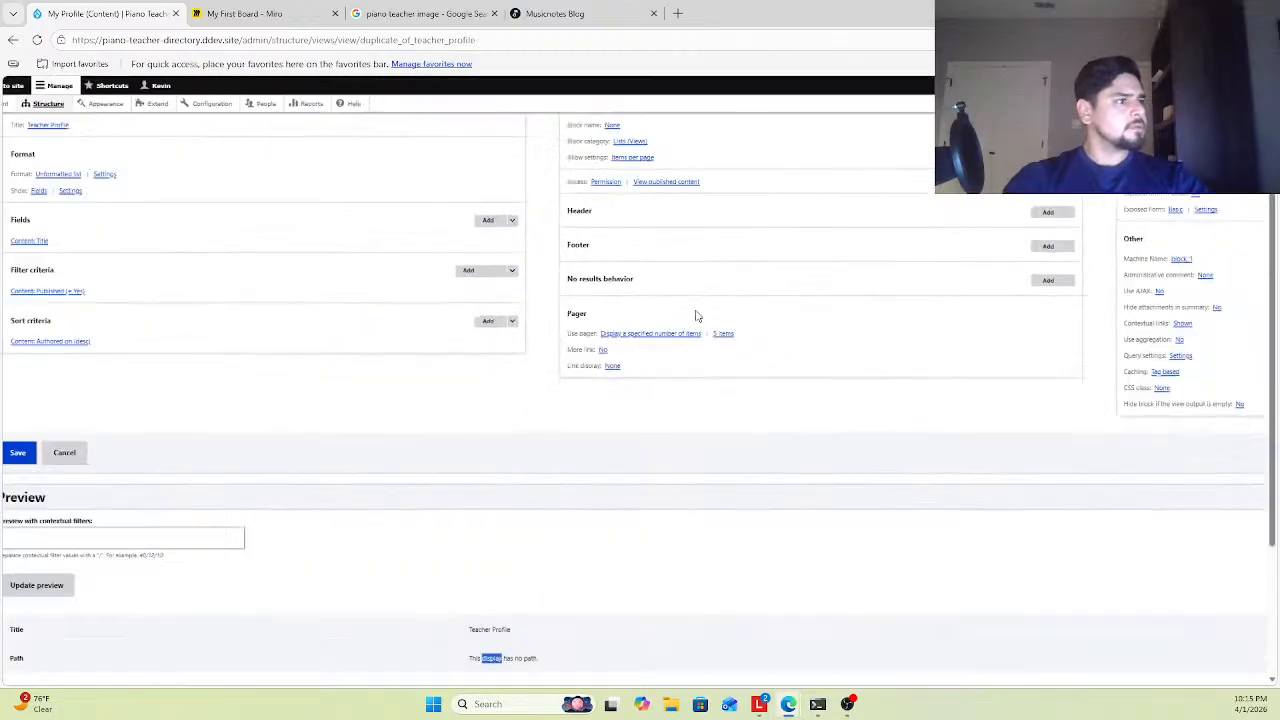
scroll(703, 211, "up", 5)
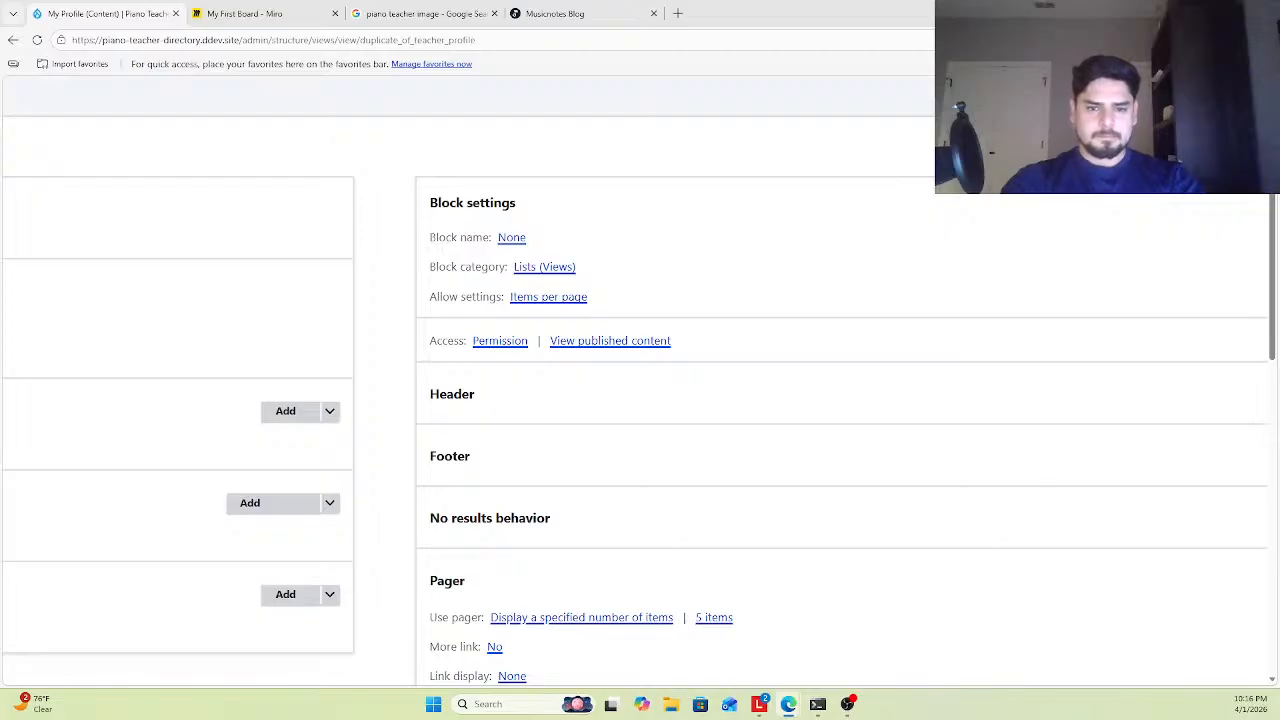
scroll(792, 490, "left", 7)
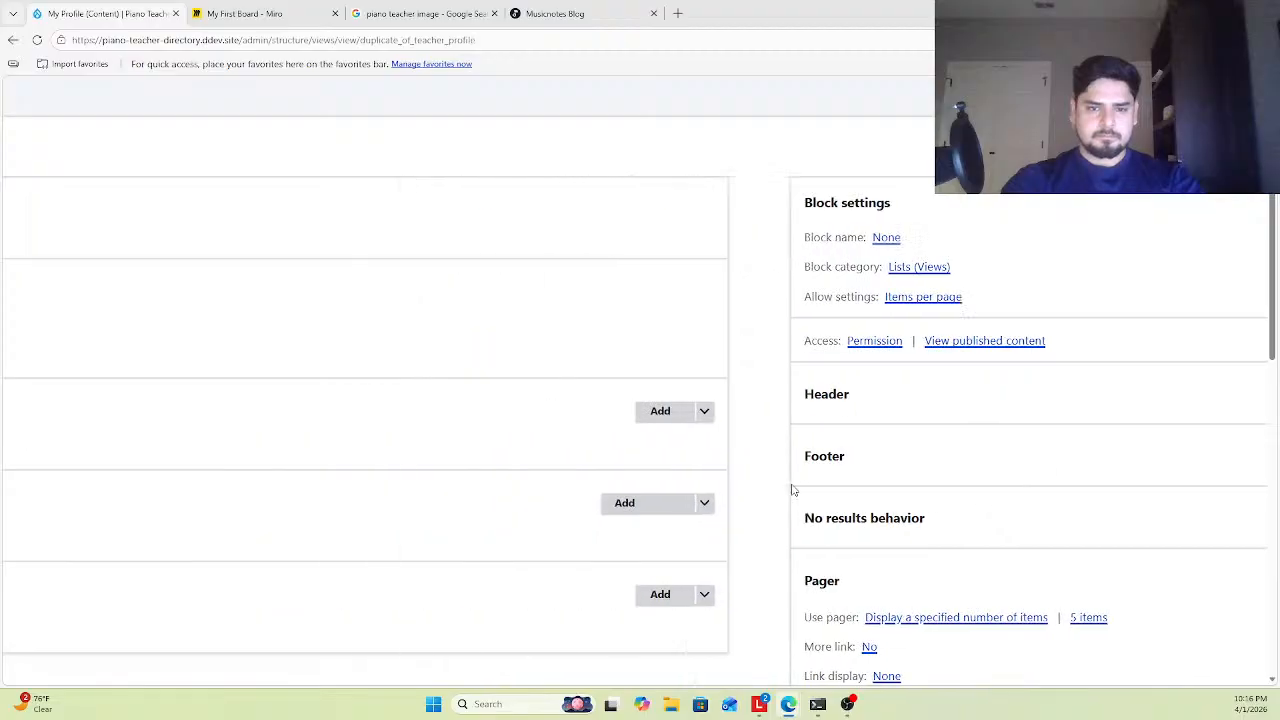
scroll(637, 437, "right", 2)
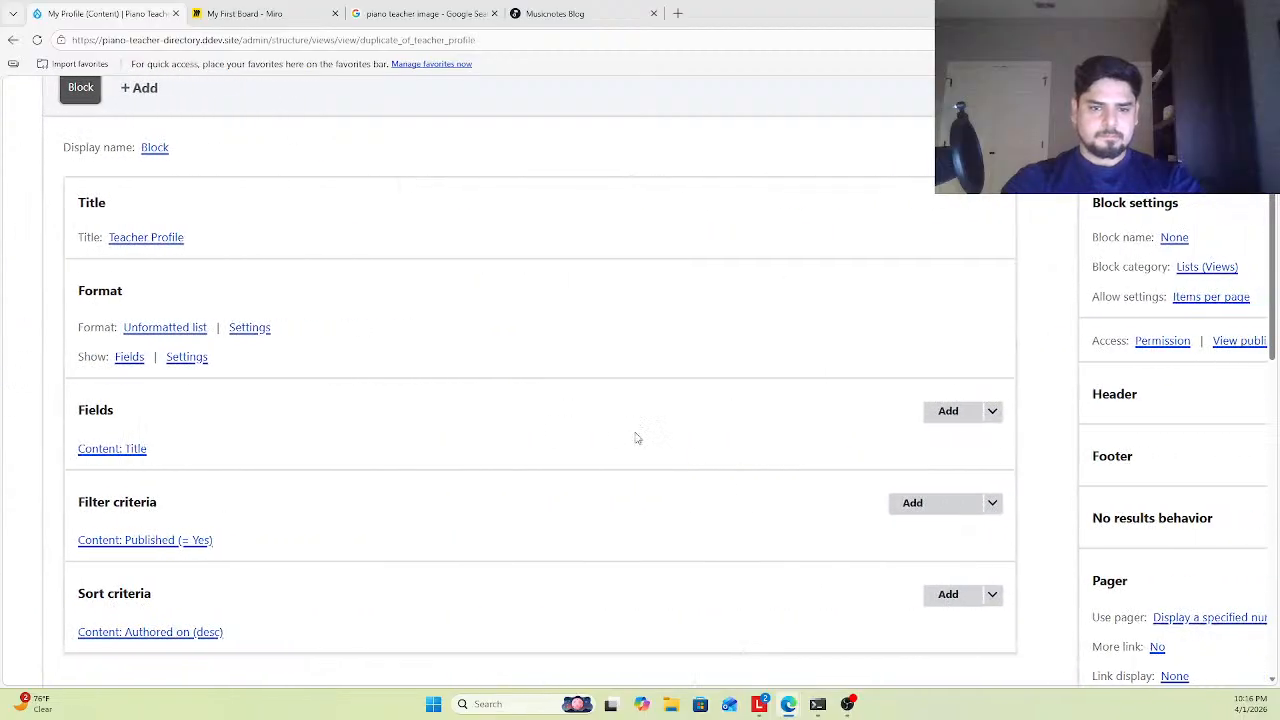
scroll(635, 437, "up", 2)
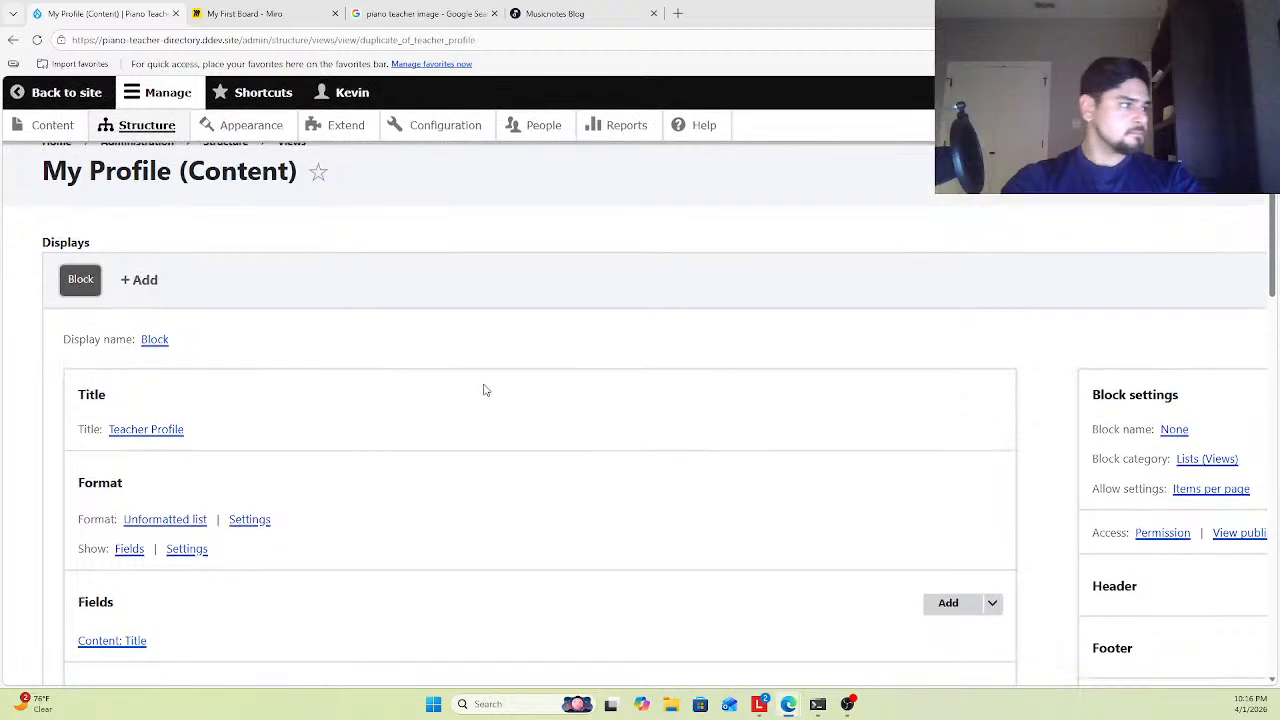
Add a Page display to the My Profile view
left_click(150, 281)
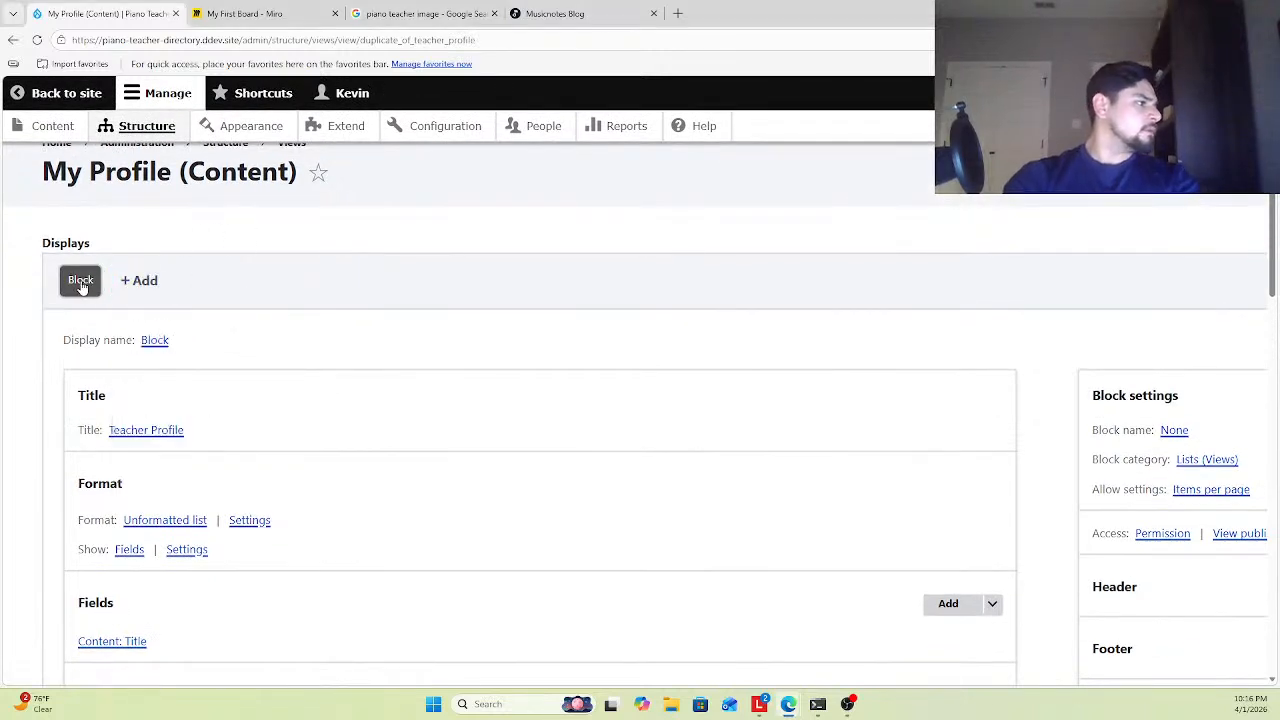
left_click(140, 281)
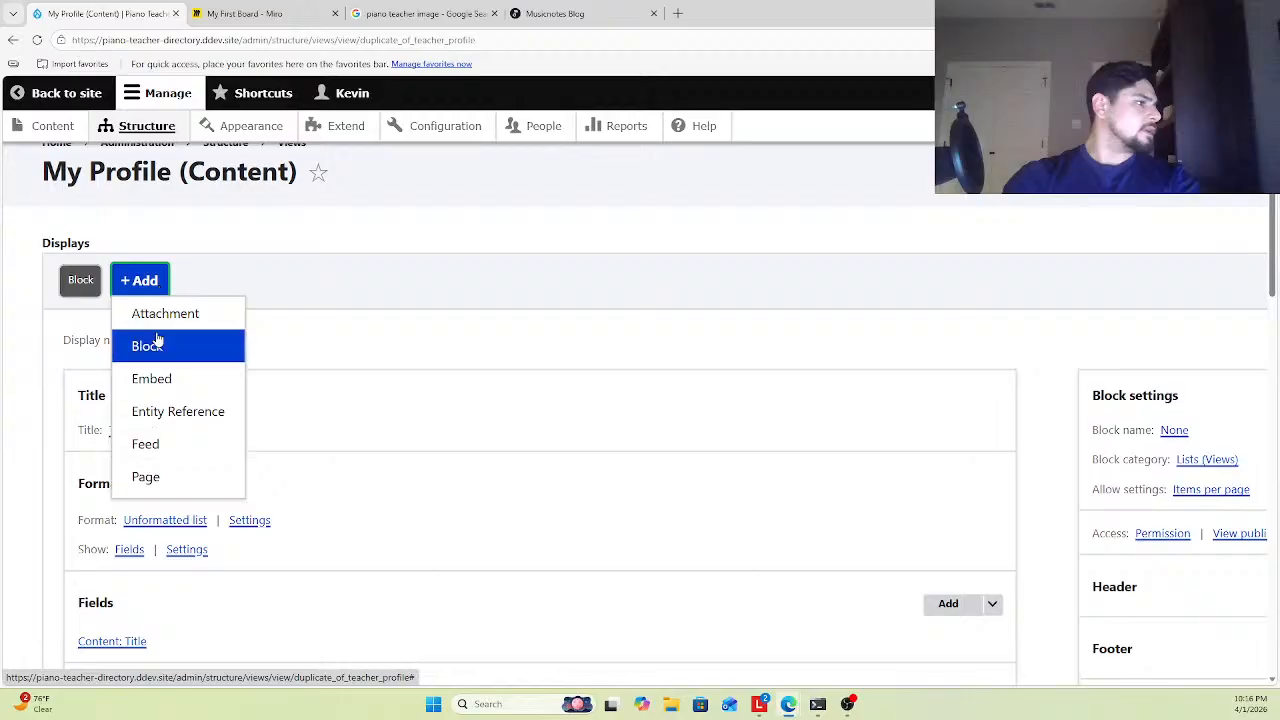
left_click(157, 478)
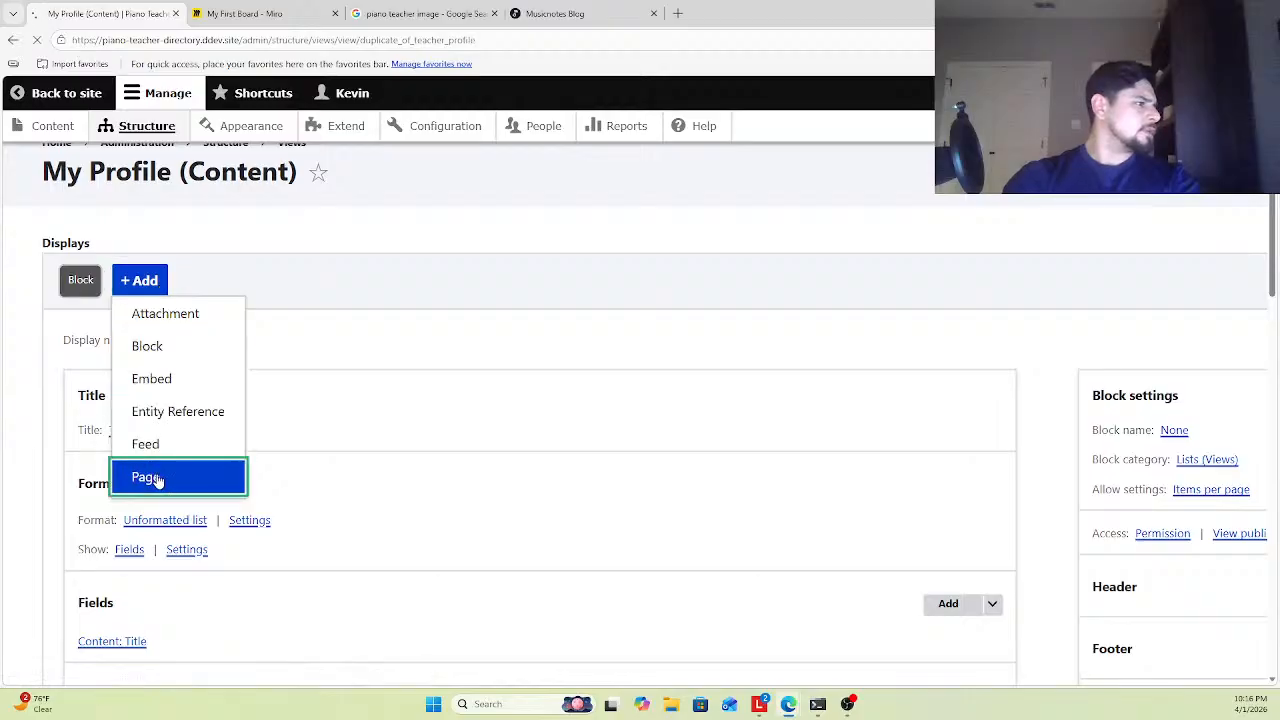
scroll(172, 258, "down", 1)
scroll(54, 426, "up", 5)
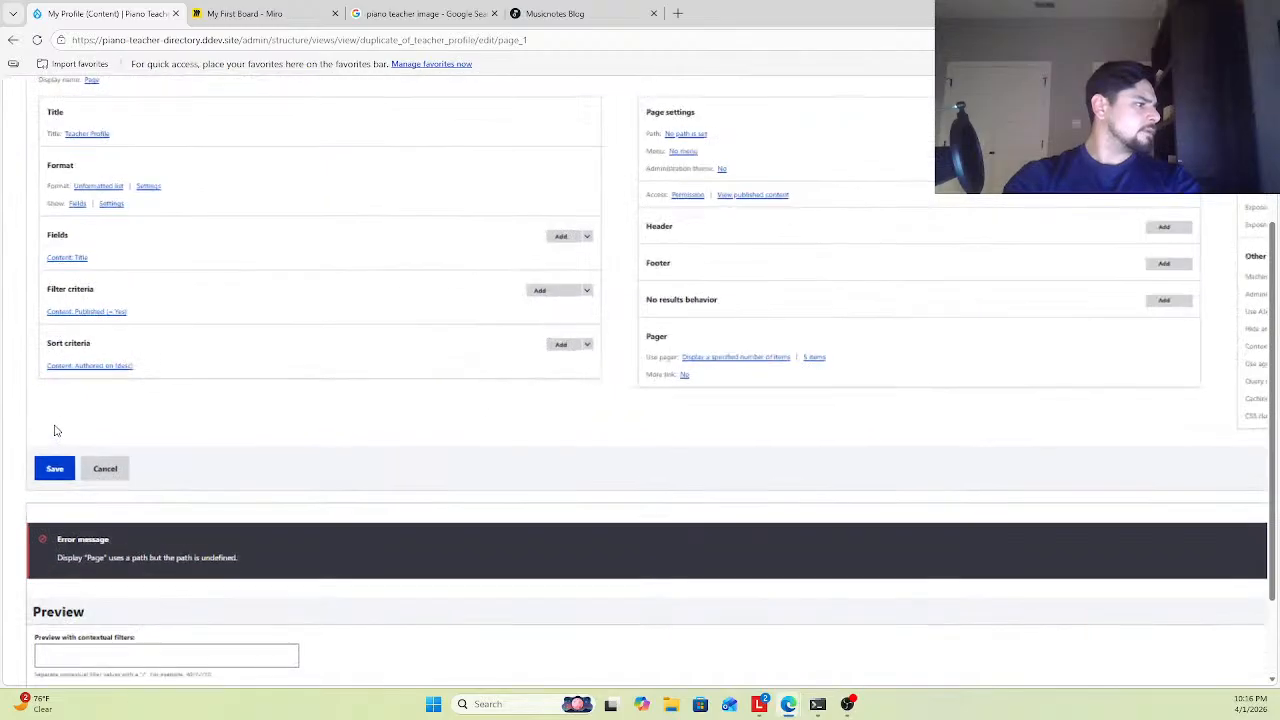
scroll(54, 426, "down", 2)
scroll(54, 428, "down", 1)
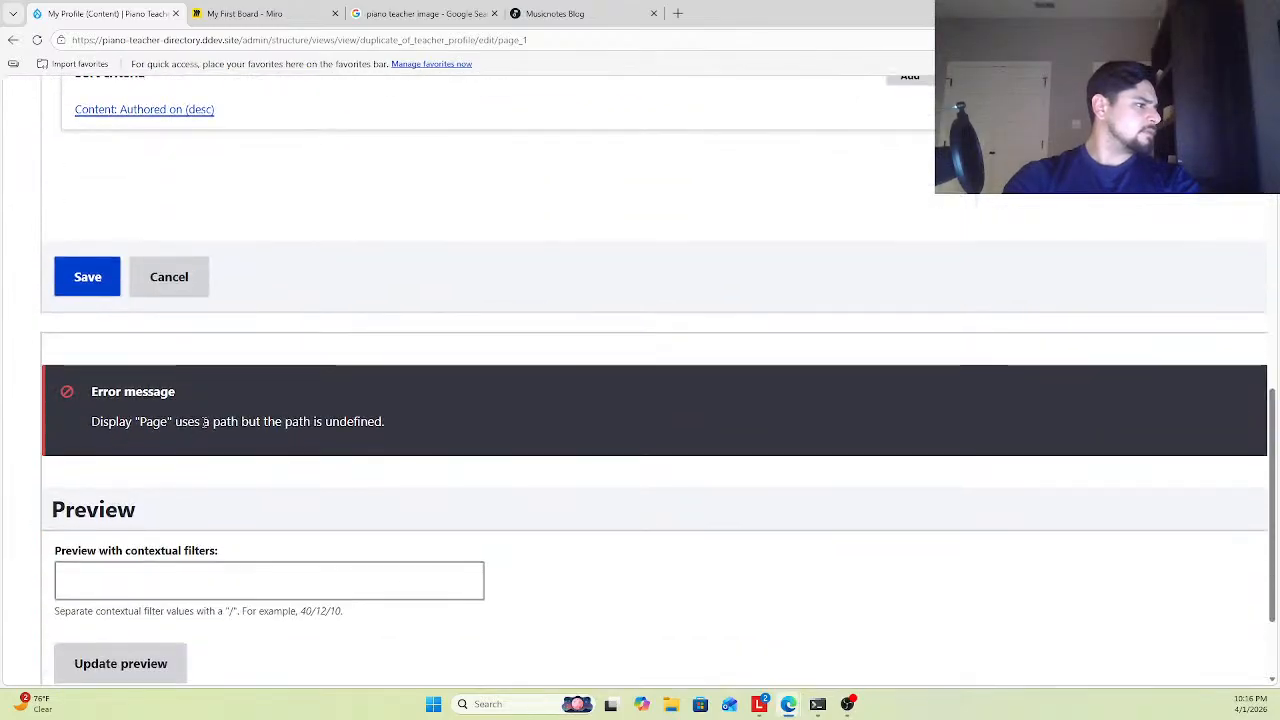
scroll(205, 422, "down", 2)
scroll(205, 423, "down", 1)
scroll(205, 425, "up", 5)
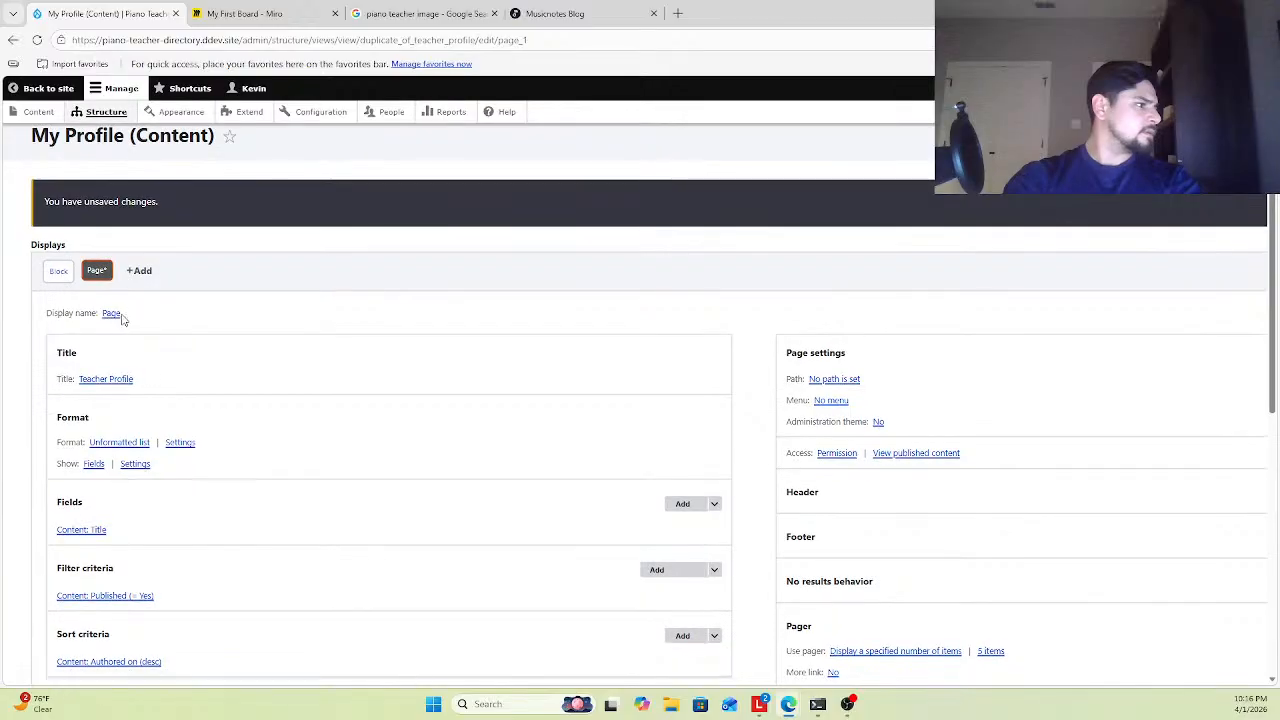
scroll(437, 303, "right", 3)
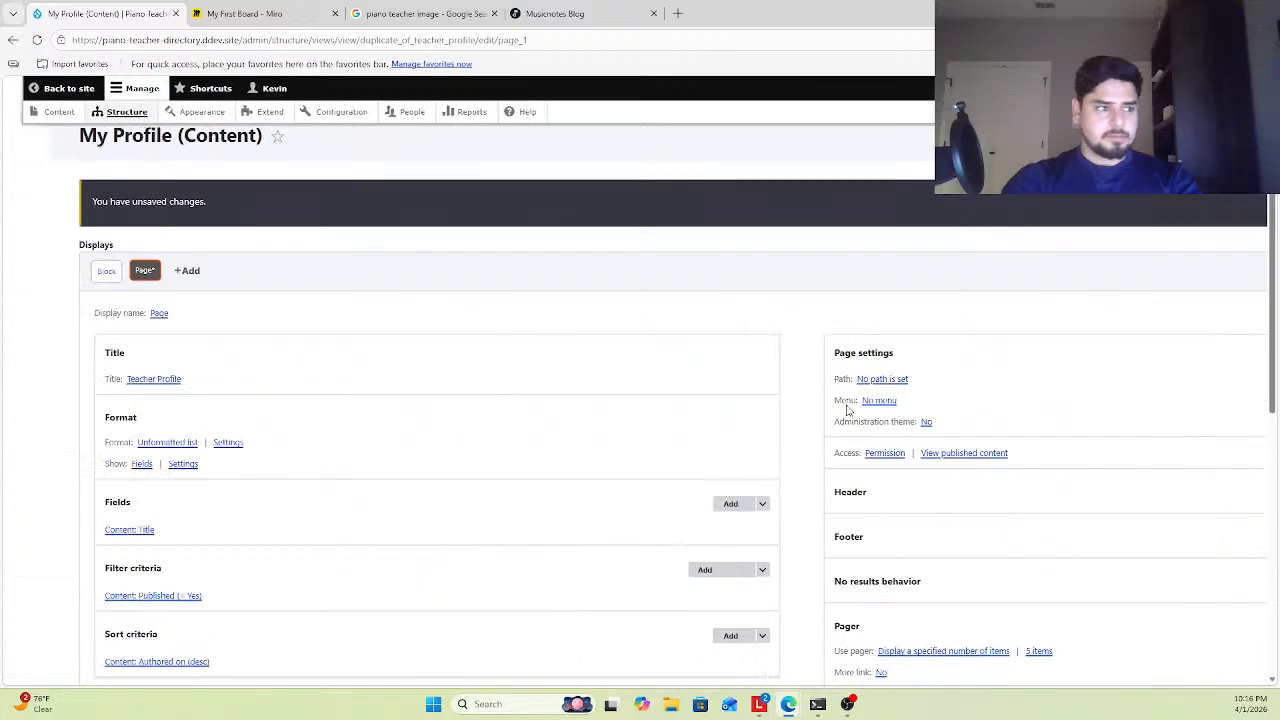
scroll(850, 410, "down", 5)
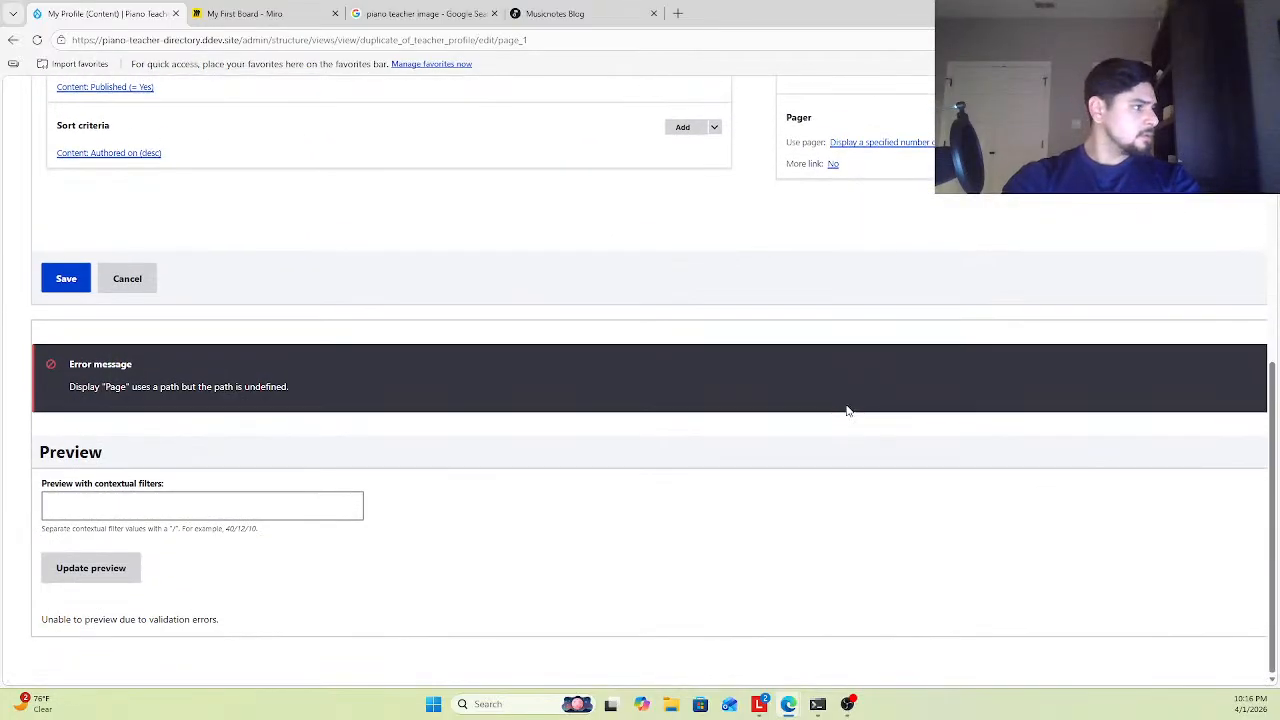
scroll(847, 410, "up", 5)
Compare the Block and Page display settings, zooming the page in to read them
left_click(58, 221)
left_click(55, 205)
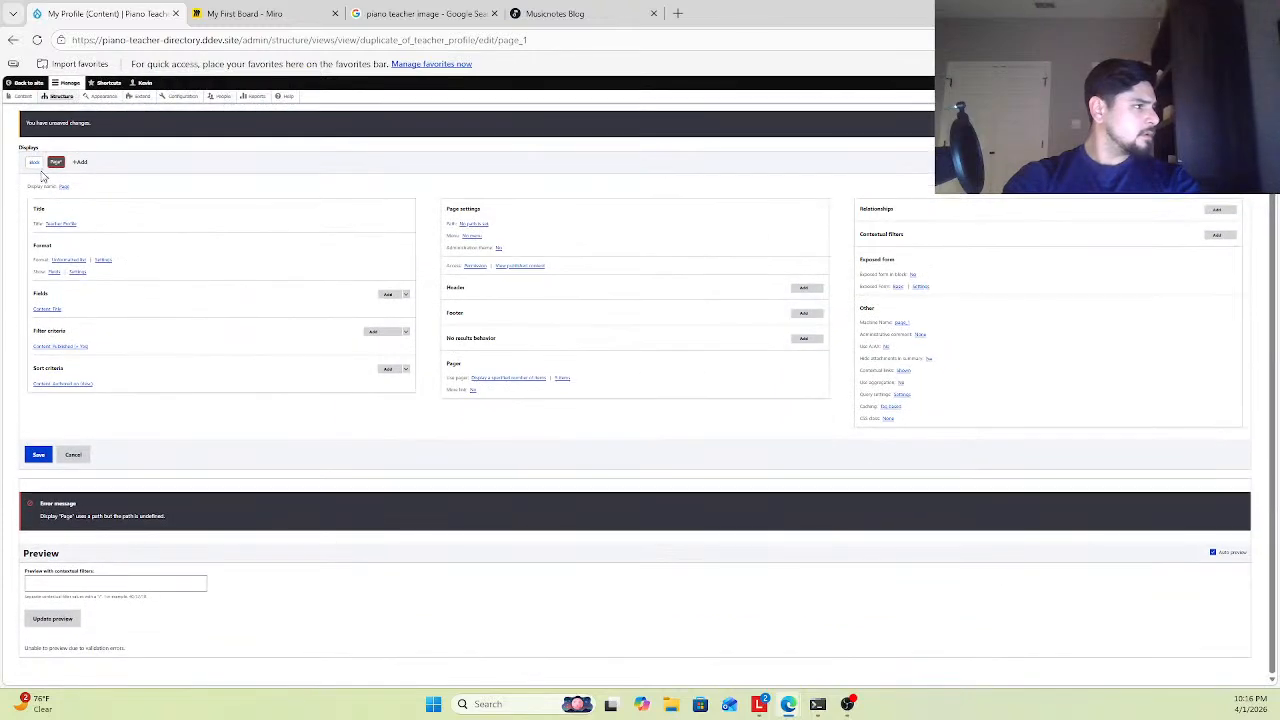
left_click(34, 162)
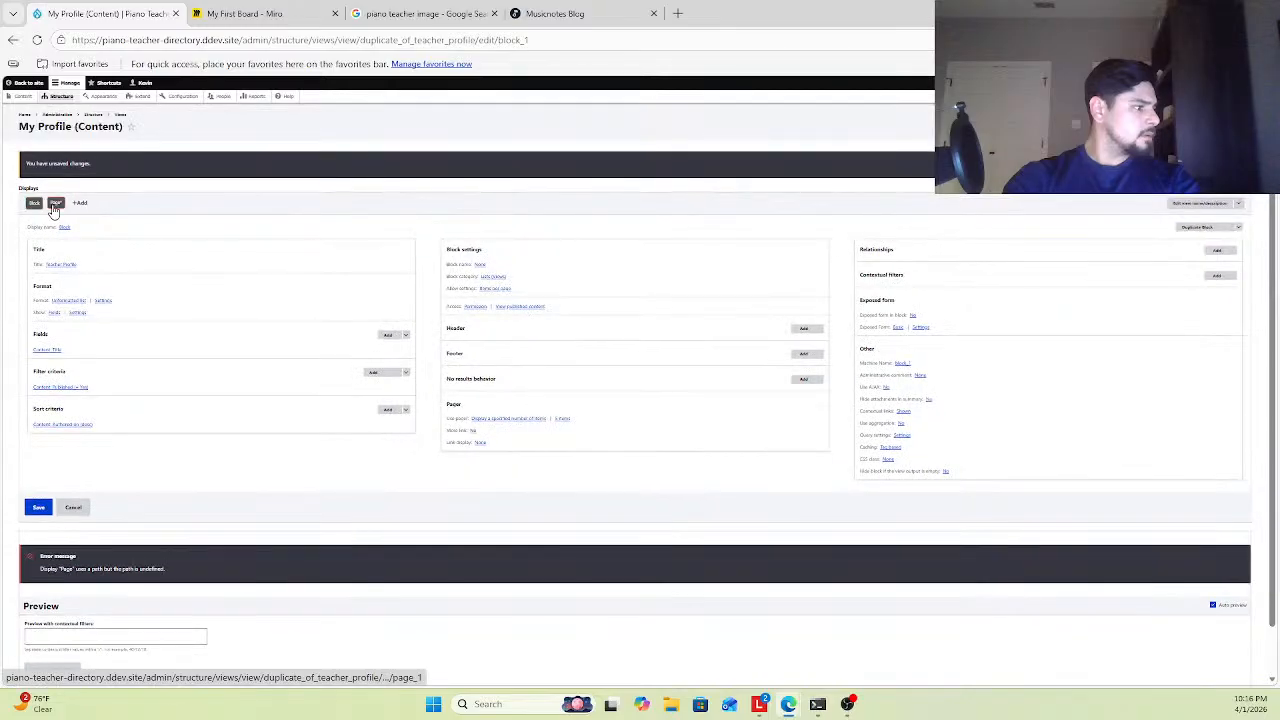
left_click(55, 205)
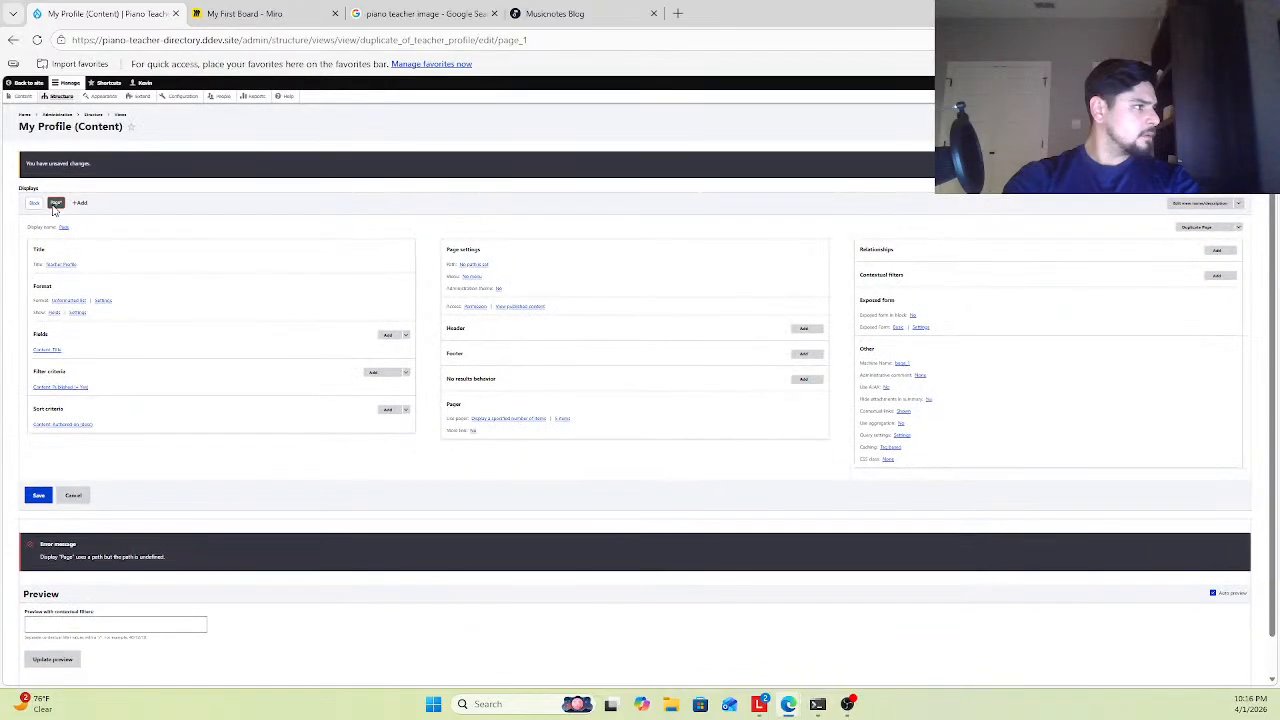
key("ctrl+plus")
key("ctrl+plus")
key("ctrl+plus")
key("ctrl+plus")
key("ctrl+plus")
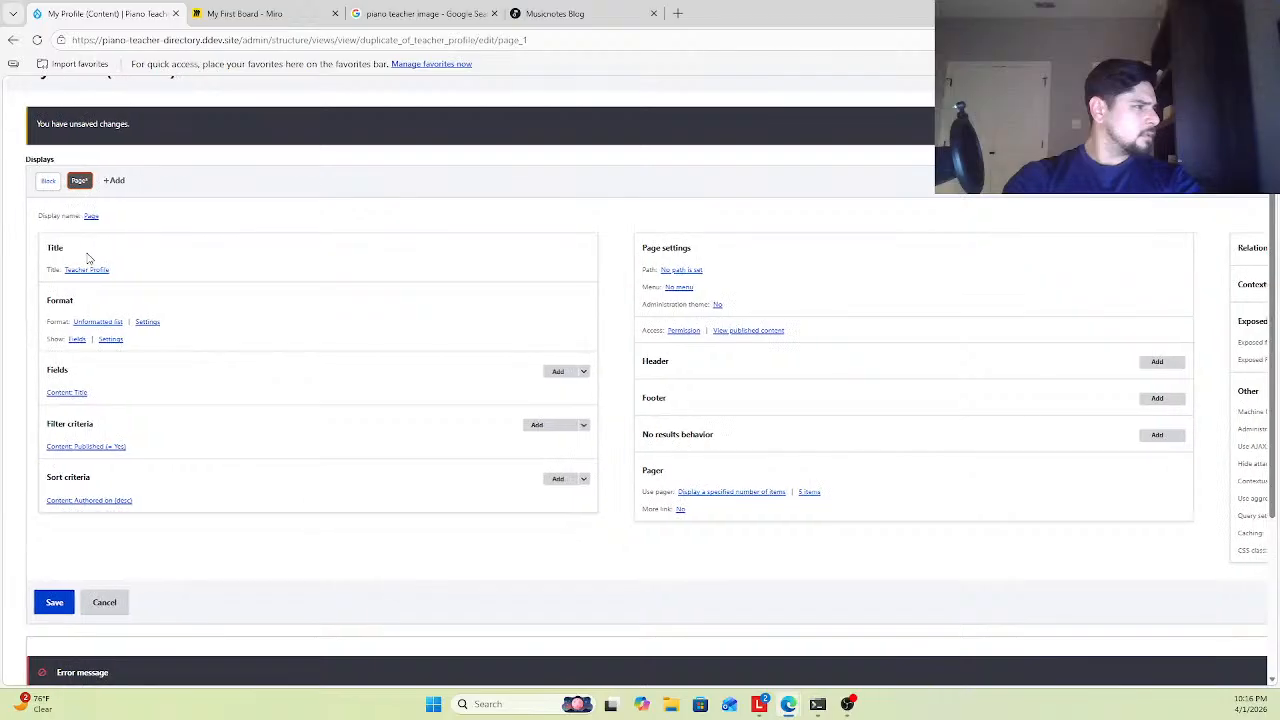
scroll(86, 257, "down", 1)
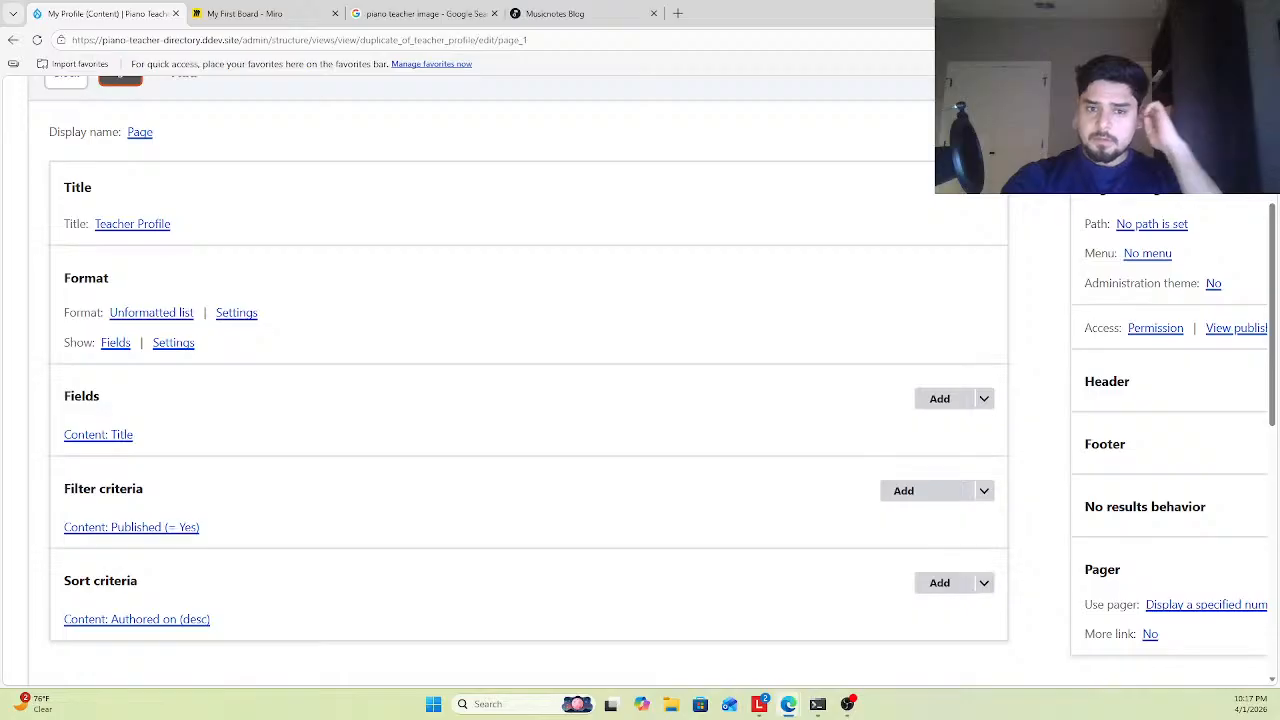
scroll(531, 310, "up", 2)
scroll(306, 283, "down", 2)
Open the Page display's name dialog and close it without changes
left_click(139, 143)
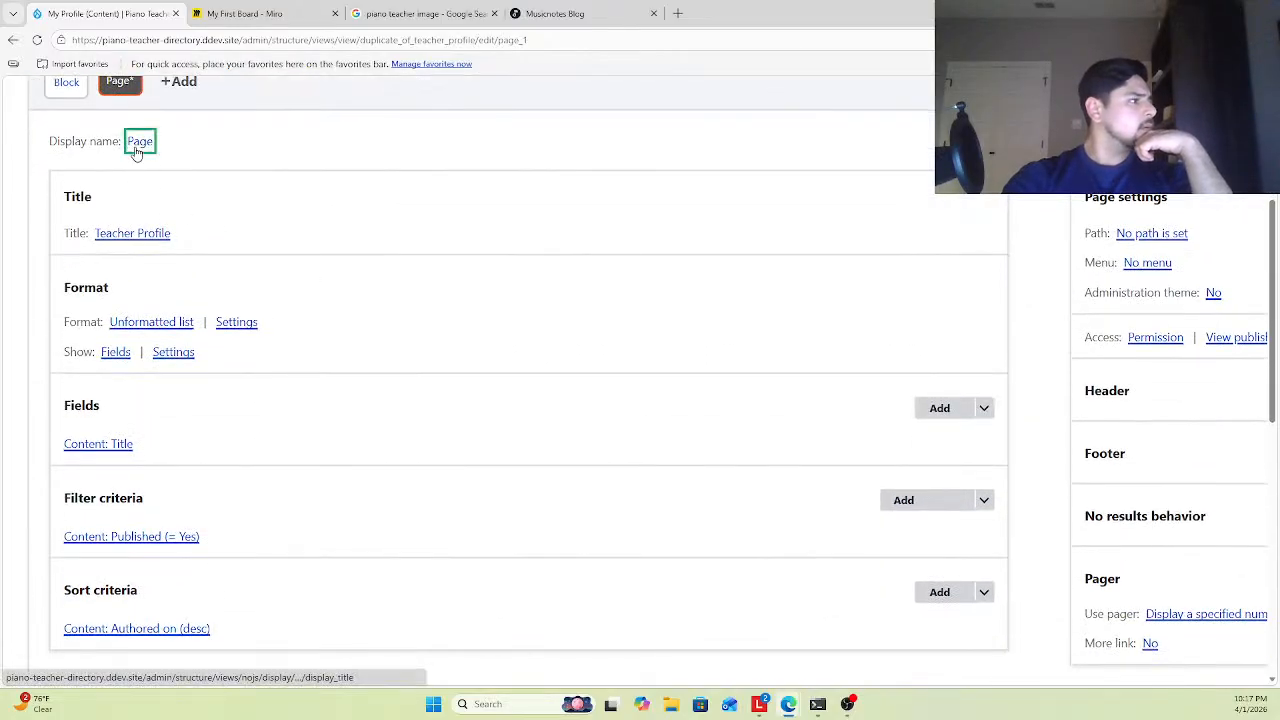
scroll(664, 378, "down", 5)
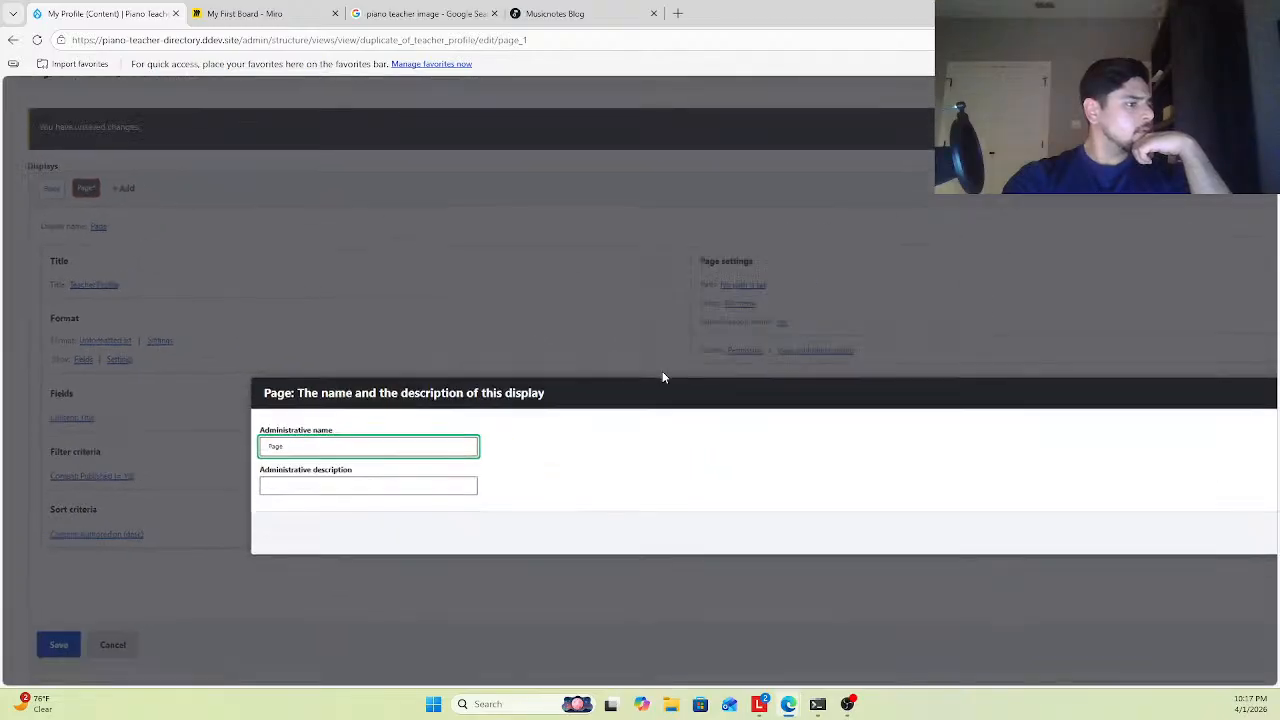
left_click(1096, 424)
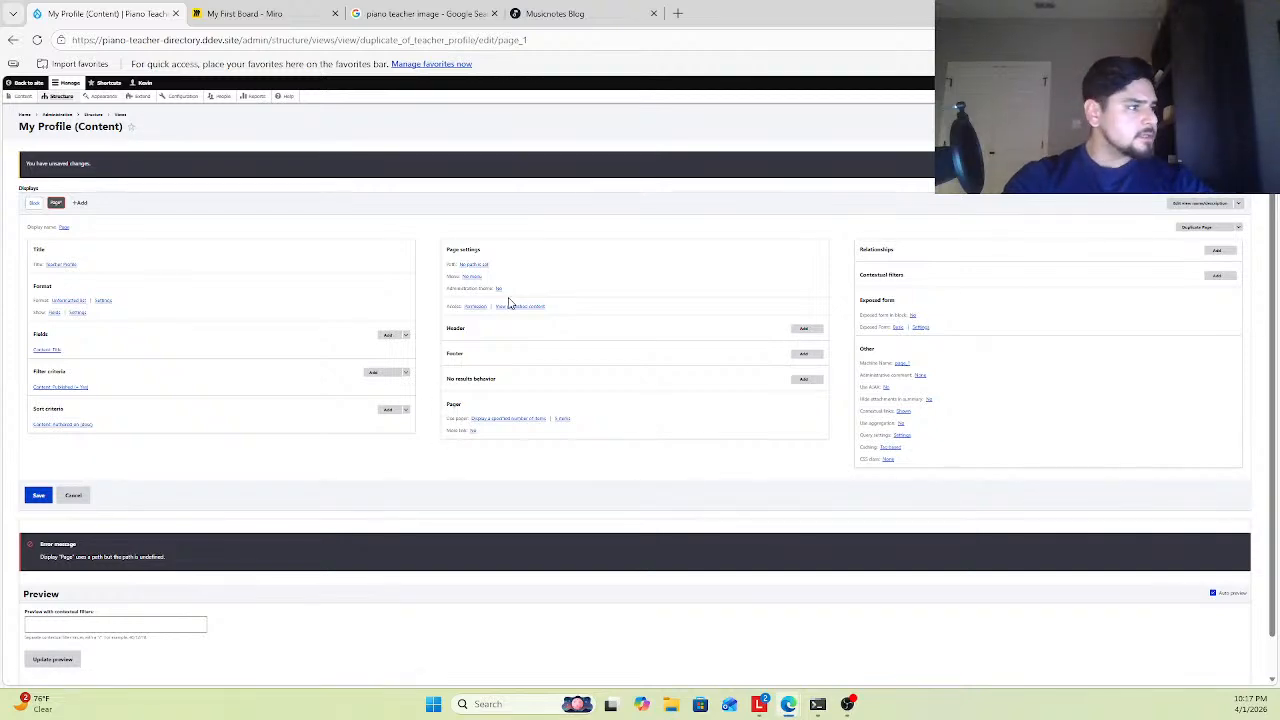
scroll(511, 303, "up", 6)
Set the Page display's path to /my-profile and apply it
left_click(395, 192)
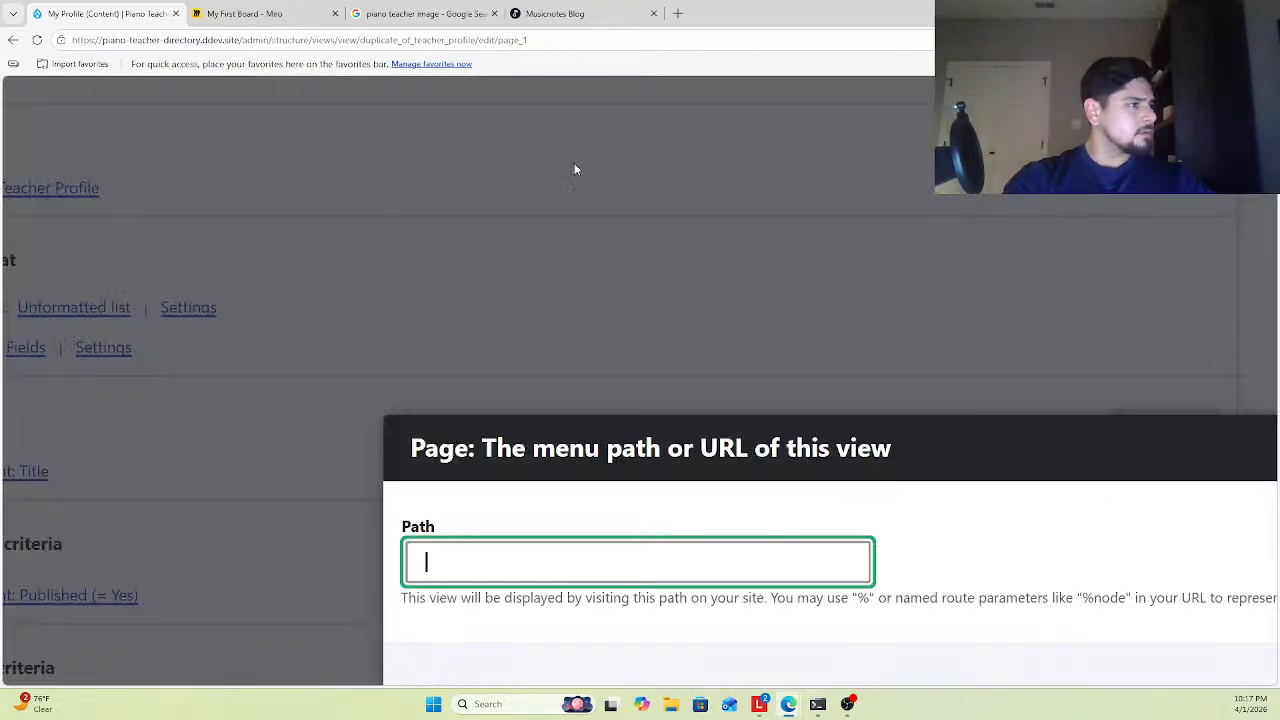
type("/my")
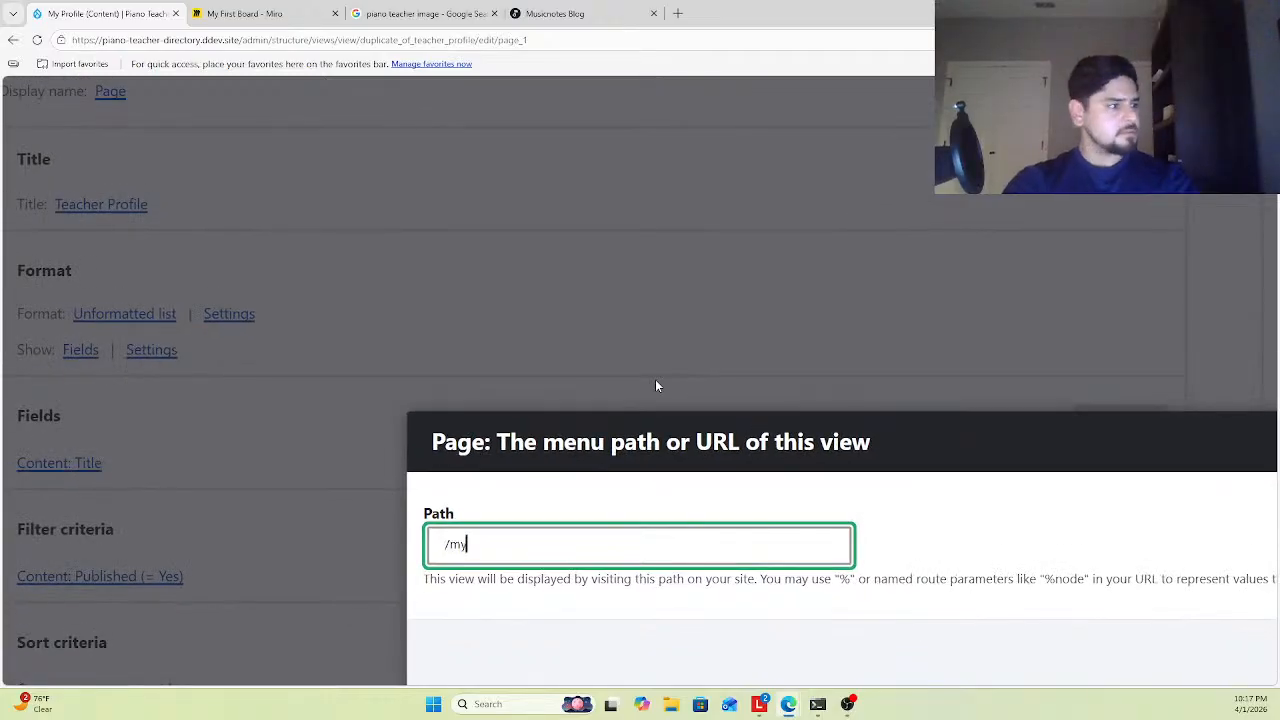
type(" pto")
key("BackSpace")
key("BackSpace")
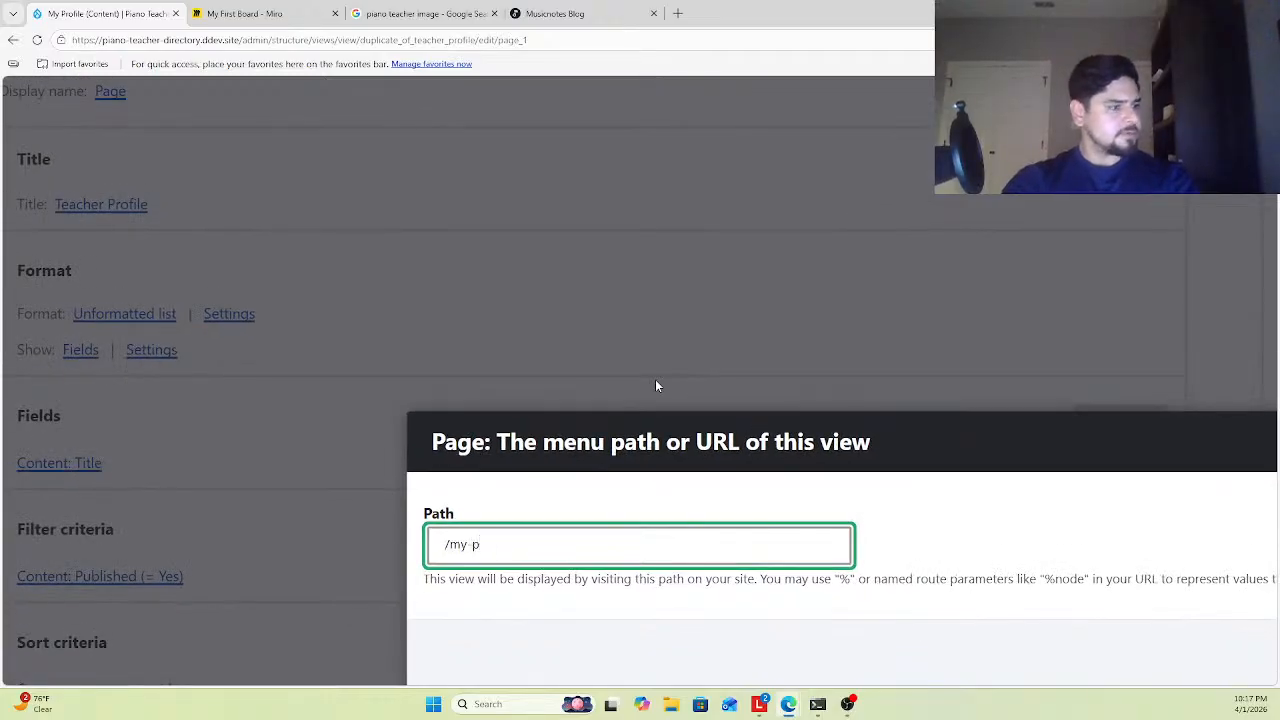
type("rofile")
scroll(655, 385, "down", 5)
scroll(863, 458, "right", 2)
scroll(863, 458, "right", 4)
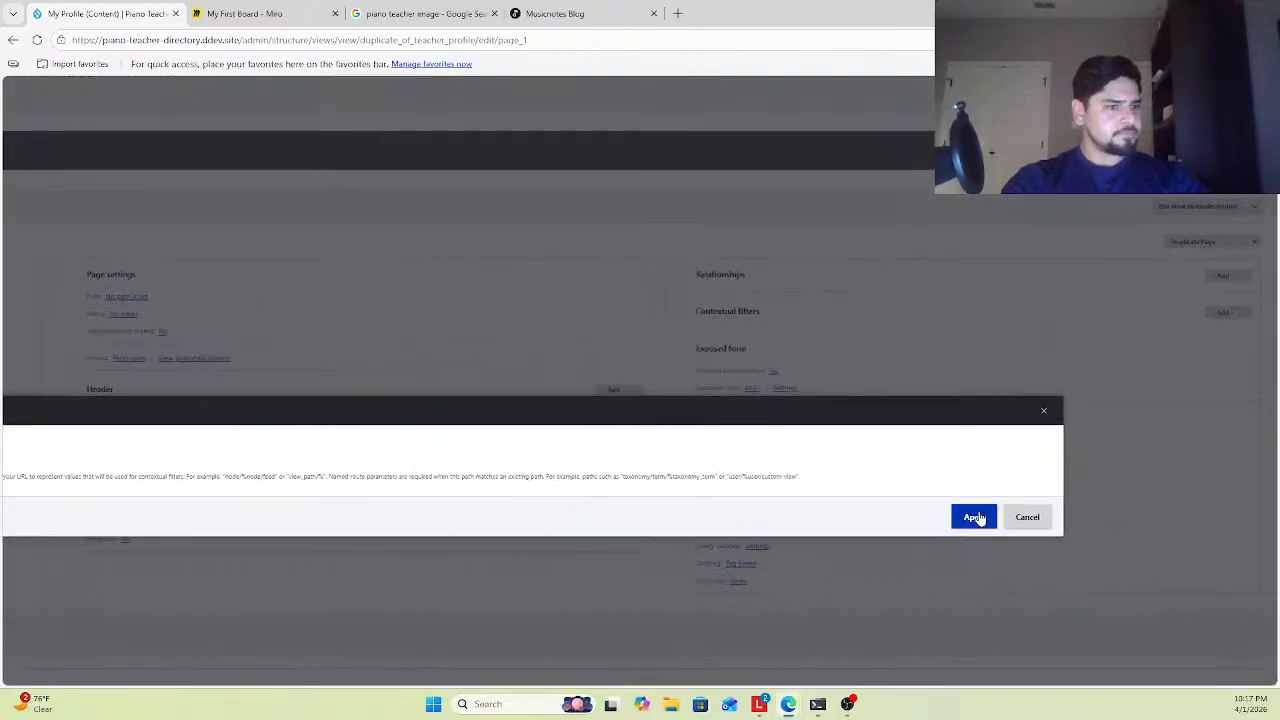
left_click(974, 517)
scroll(638, 450, "left", 6)
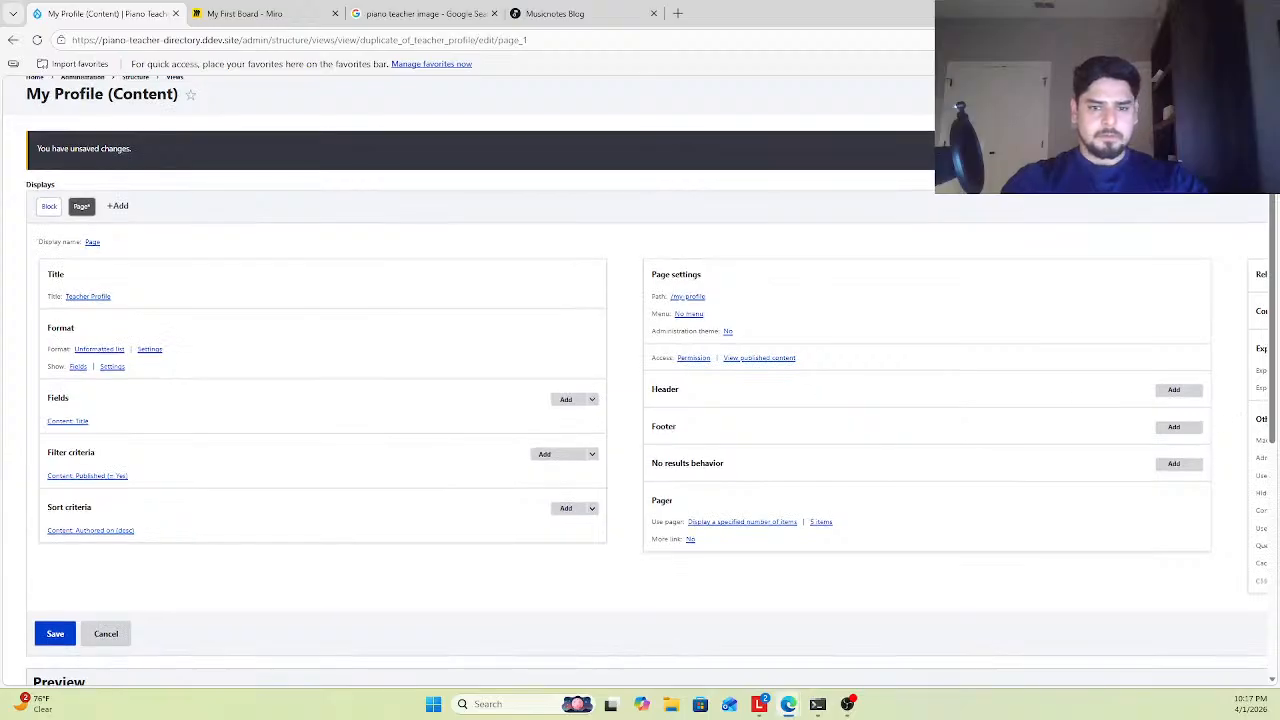
Change the row output from fields to rendered Content for all displays
left_click(76, 367)
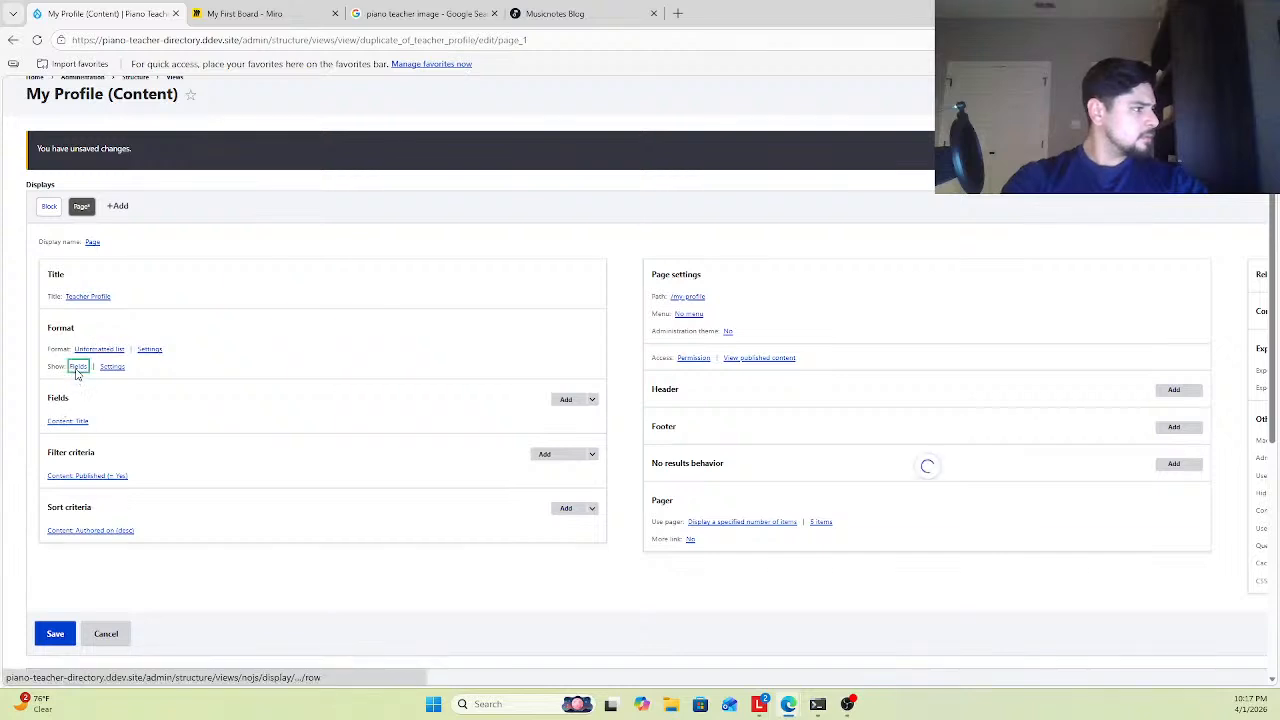
left_click(316, 420)
left_click(294, 440)
left_click(249, 464)
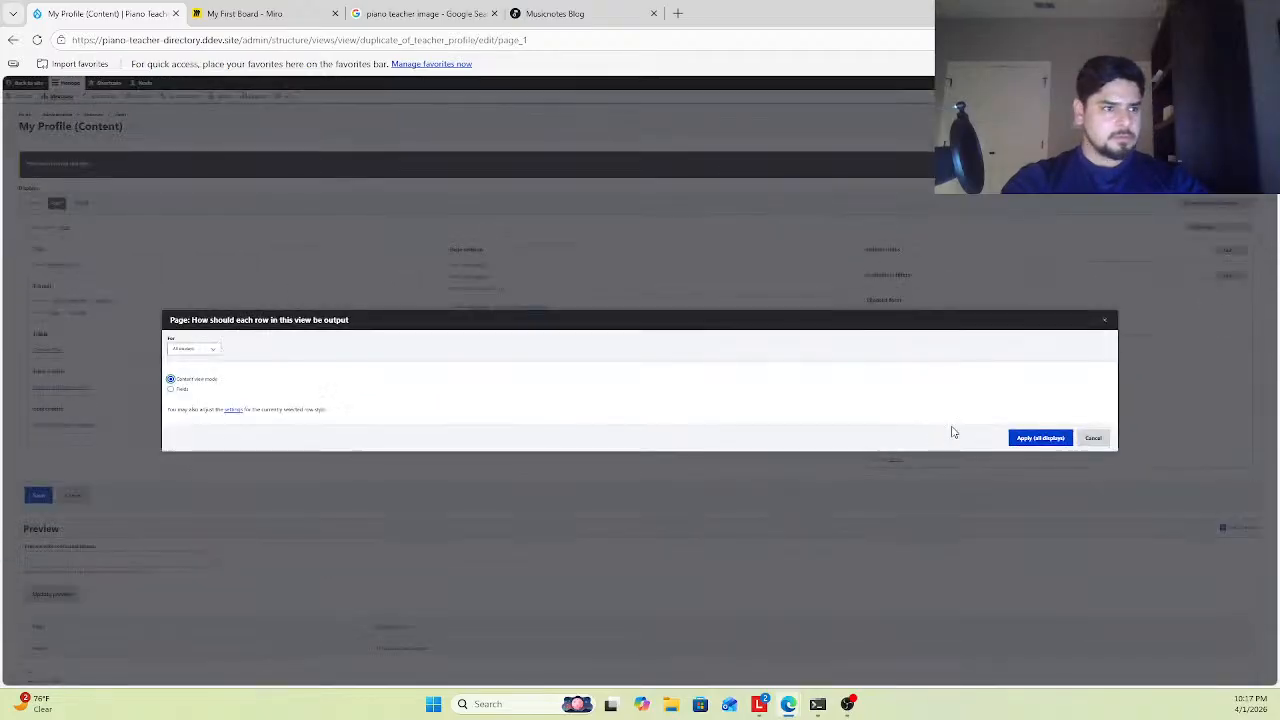
left_click(1042, 438)
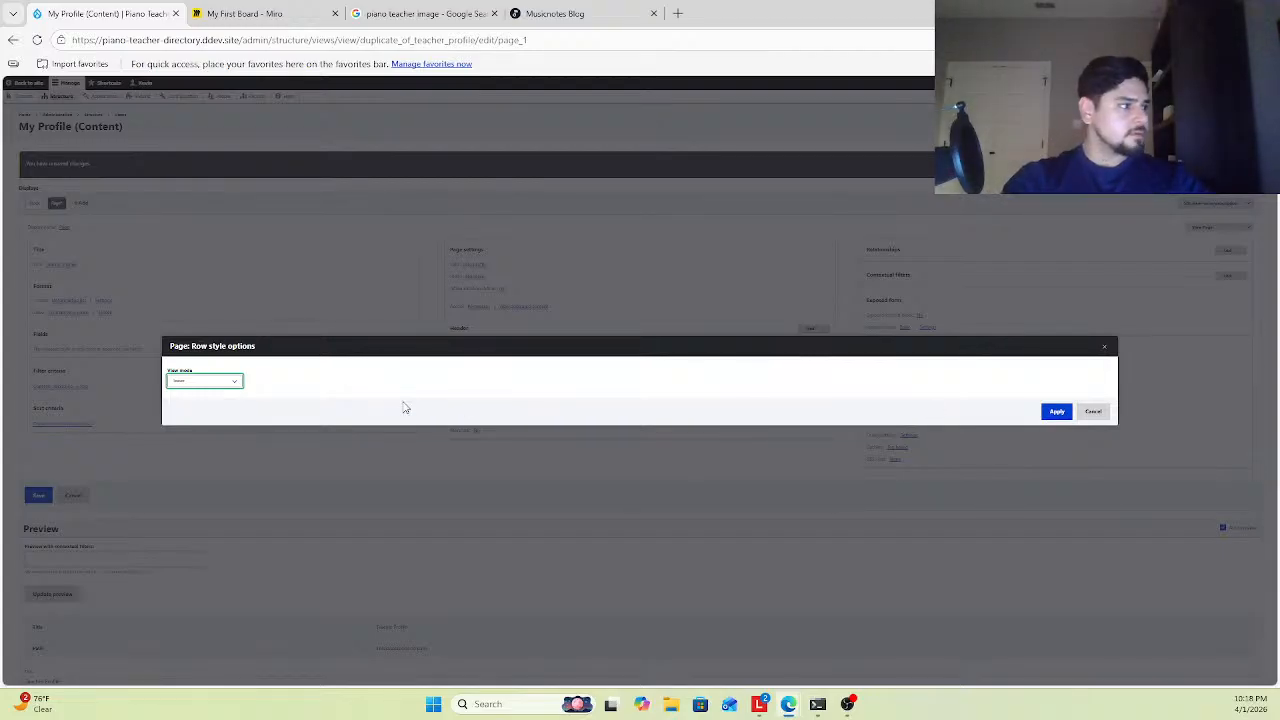
scroll(237, 397, "up", 5)
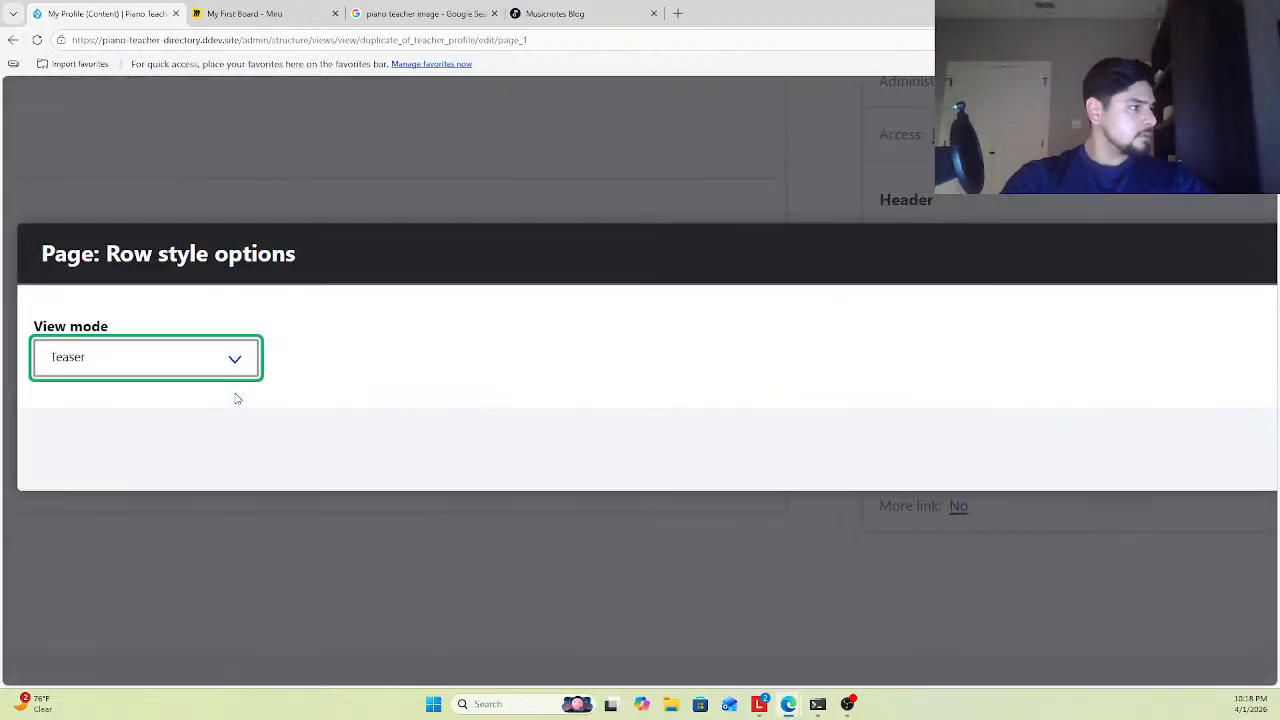
scroll(237, 397, "left", 1)
Set the content view mode to Full content and apply it
left_click(237, 369)
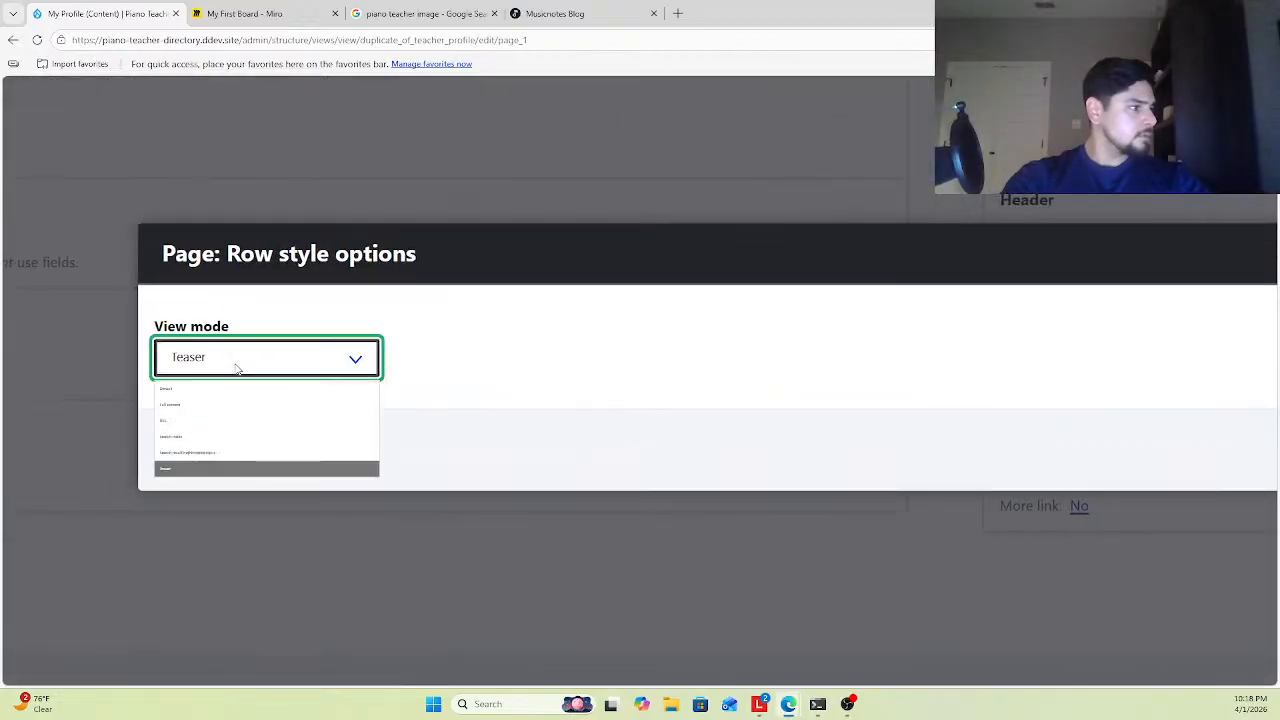
left_click(183, 412)
scroll(340, 412, "down", 7)
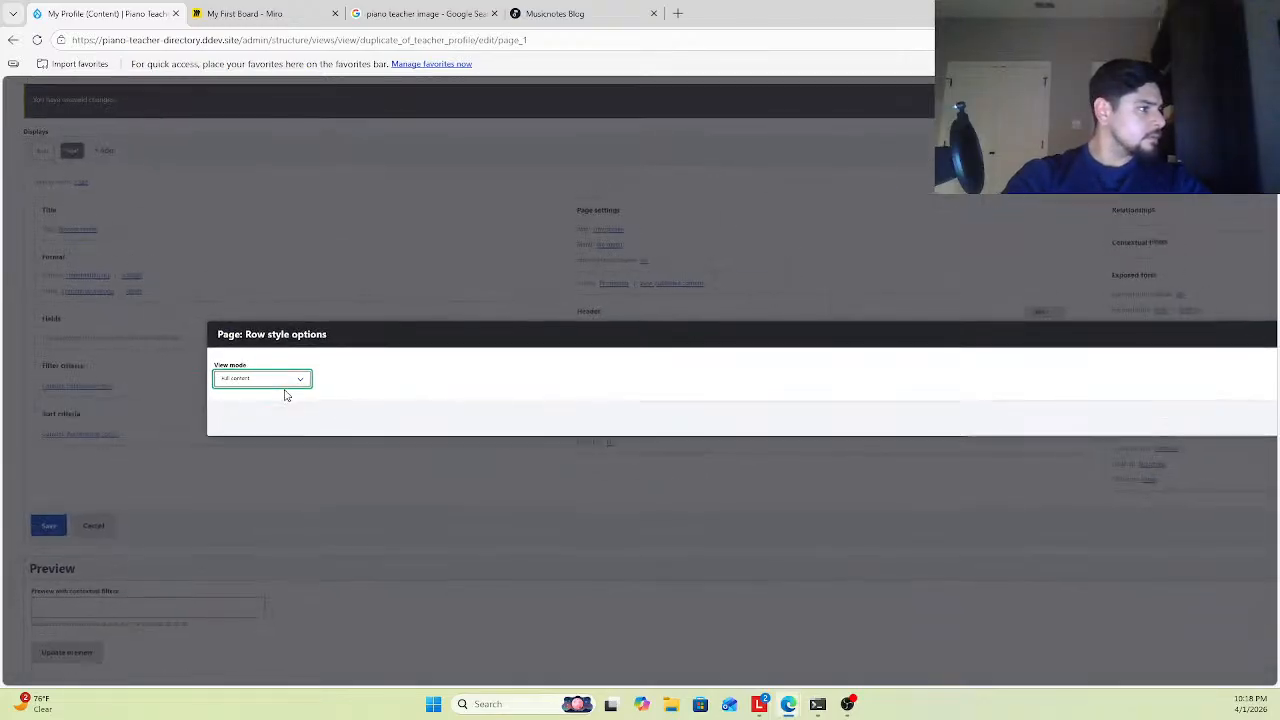
left_click(1056, 411)
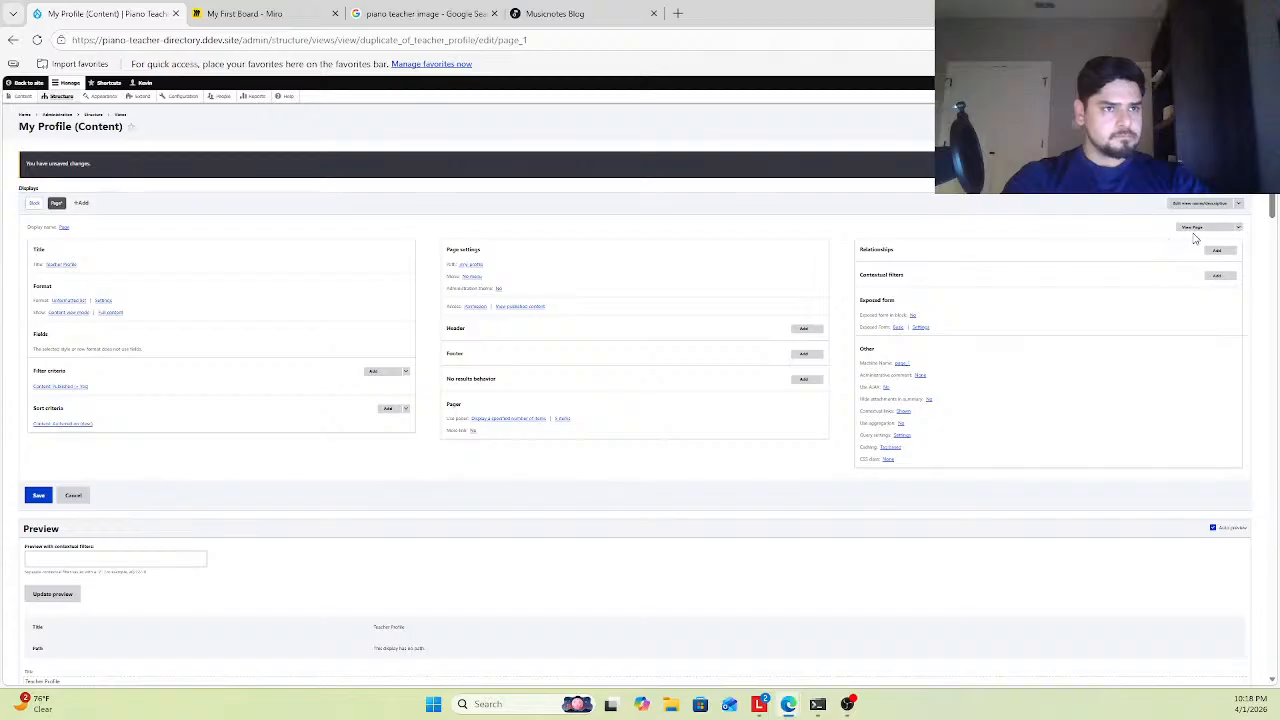
Save the My Profile view and preview its /my-profile page
left_click(38, 495)
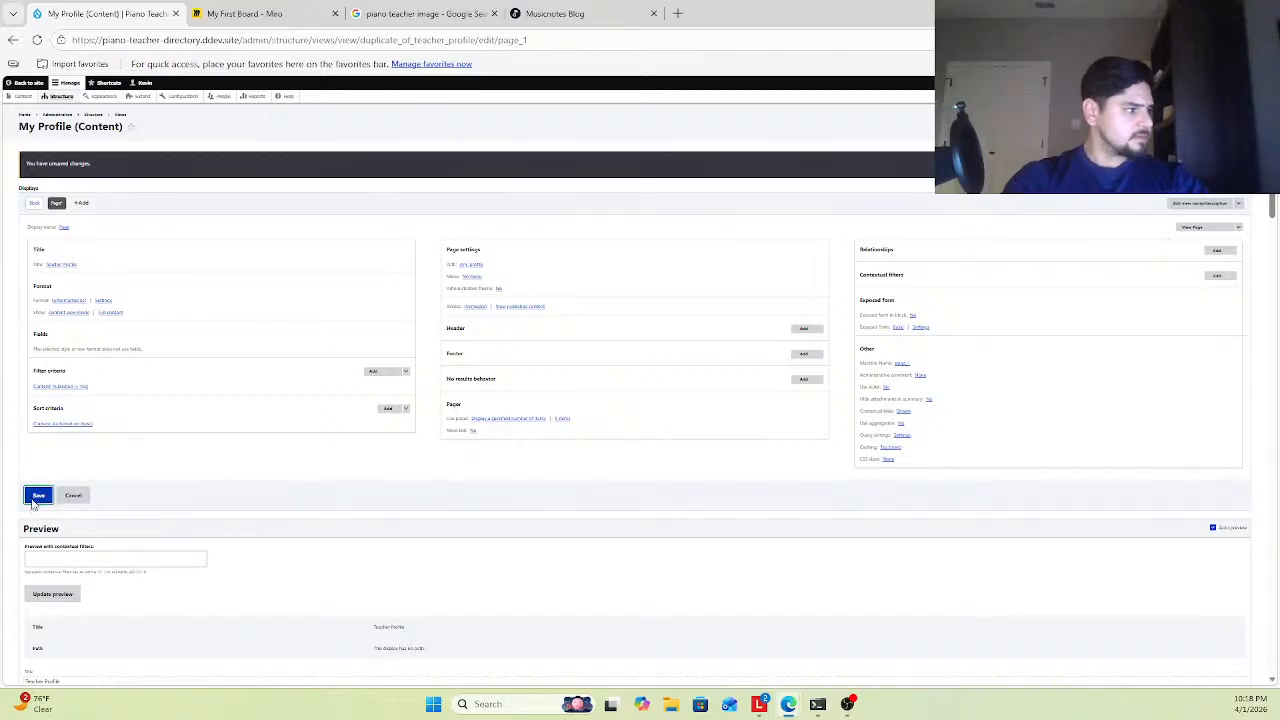
scroll(300, 470, "down", 2)
scroll(338, 473, "down", 6)
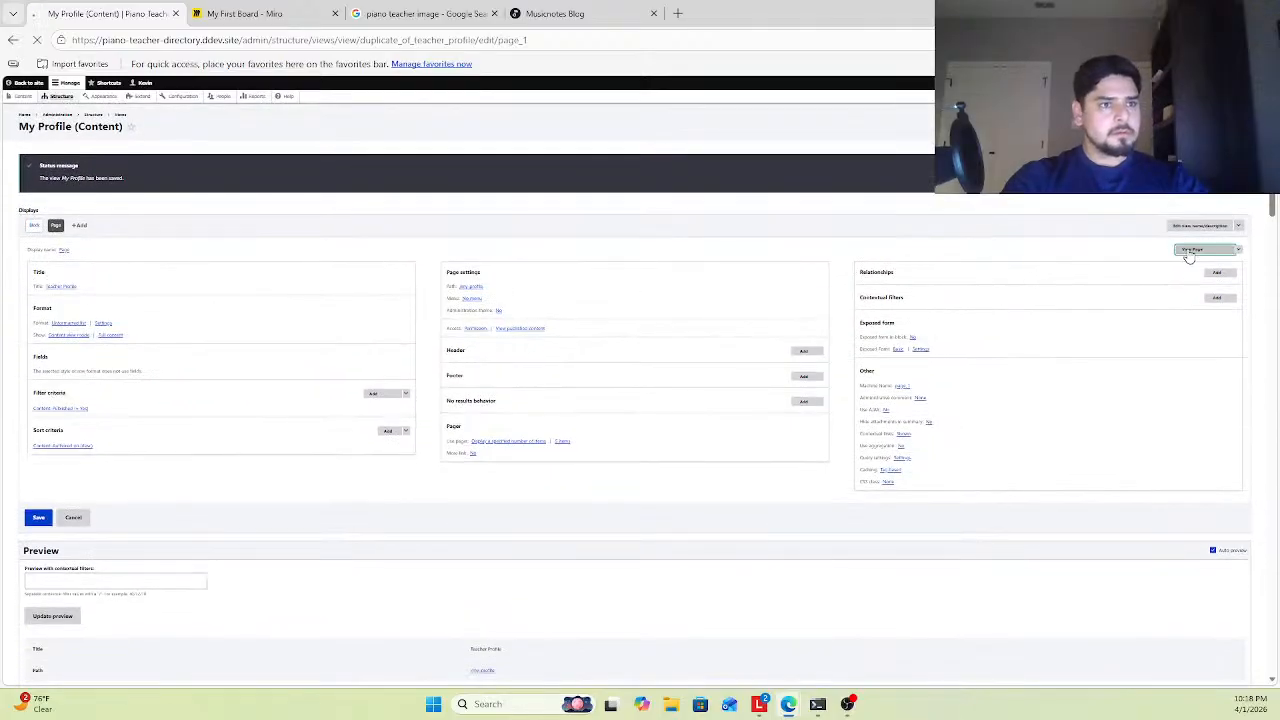
left_click(1190, 253)
scroll(557, 376, "down", 15)
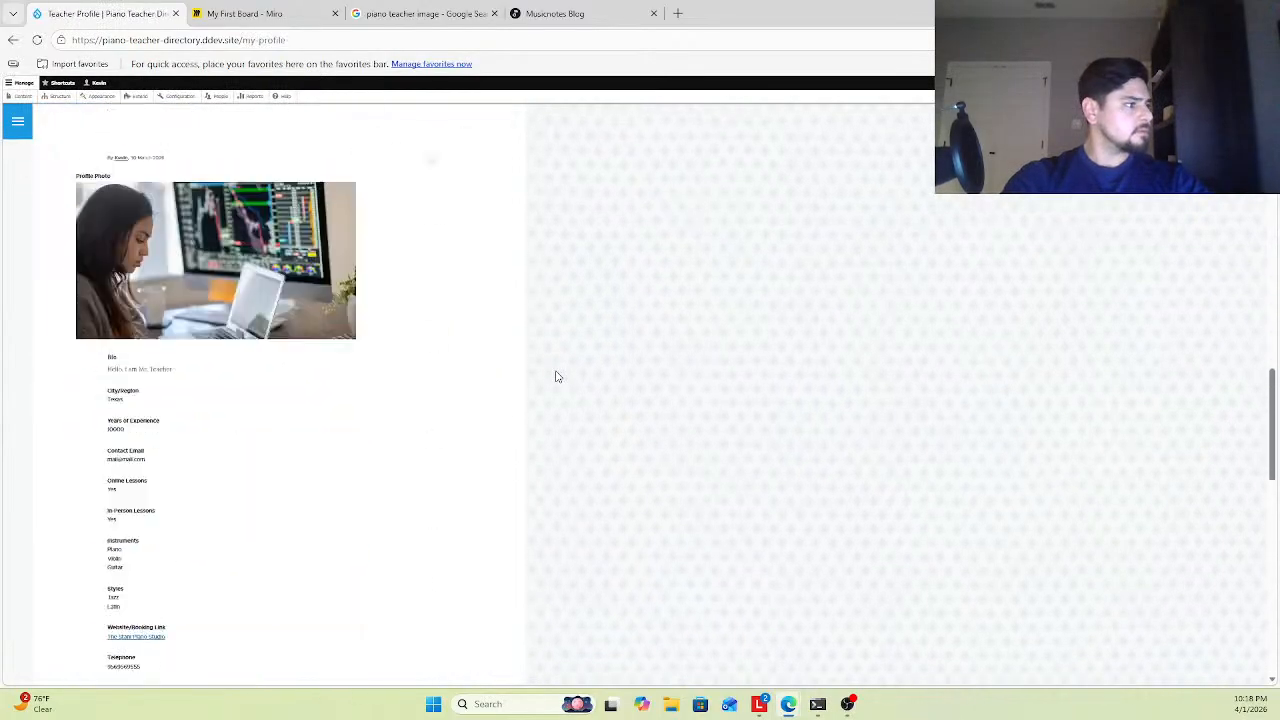
scroll(557, 376, "up", 15)
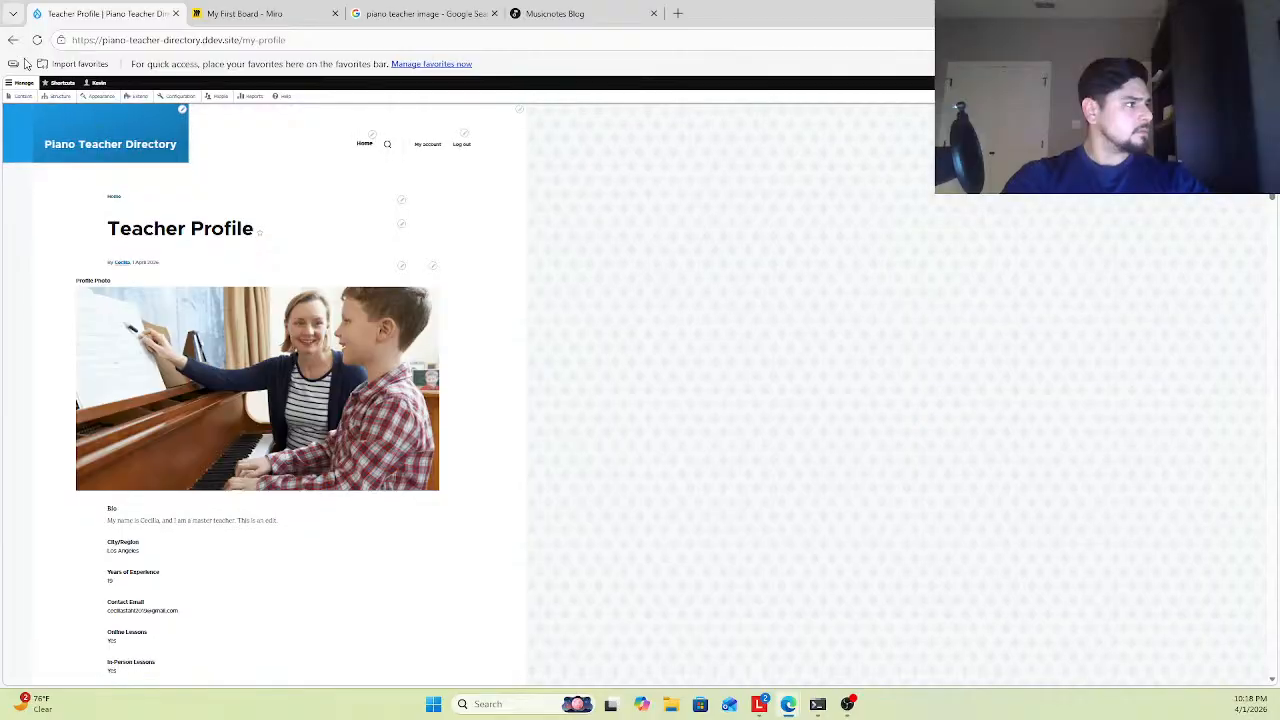
left_click(13, 40)
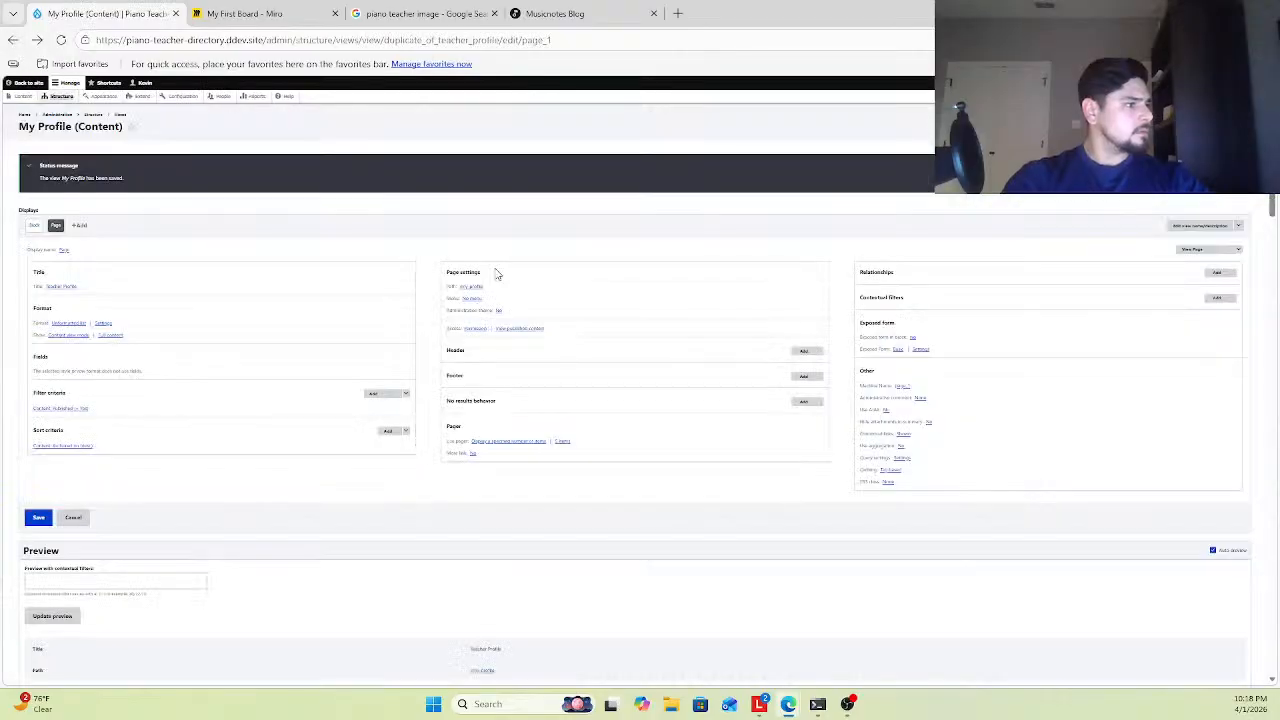
Review the full teacher profiles on /my-profile again, then return to the view editor
left_click(1188, 249)
scroll(350, 318, "down", 3)
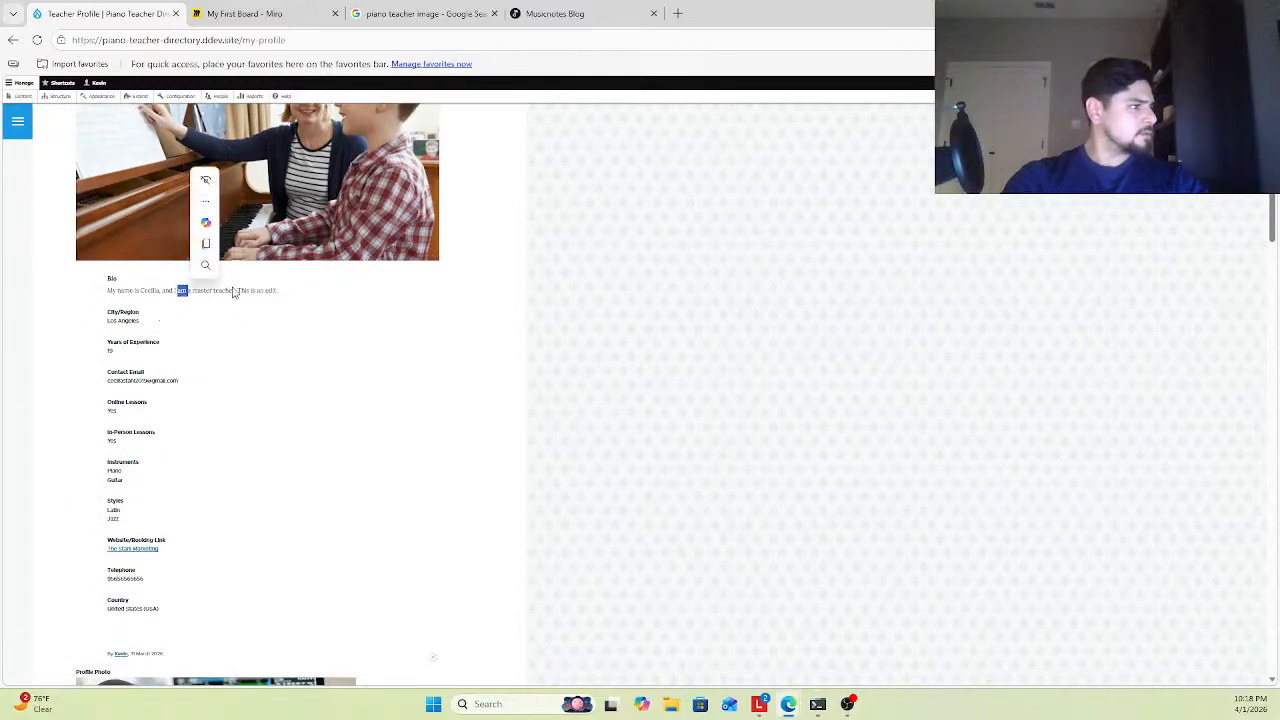
scroll(250, 370, "down", 4)
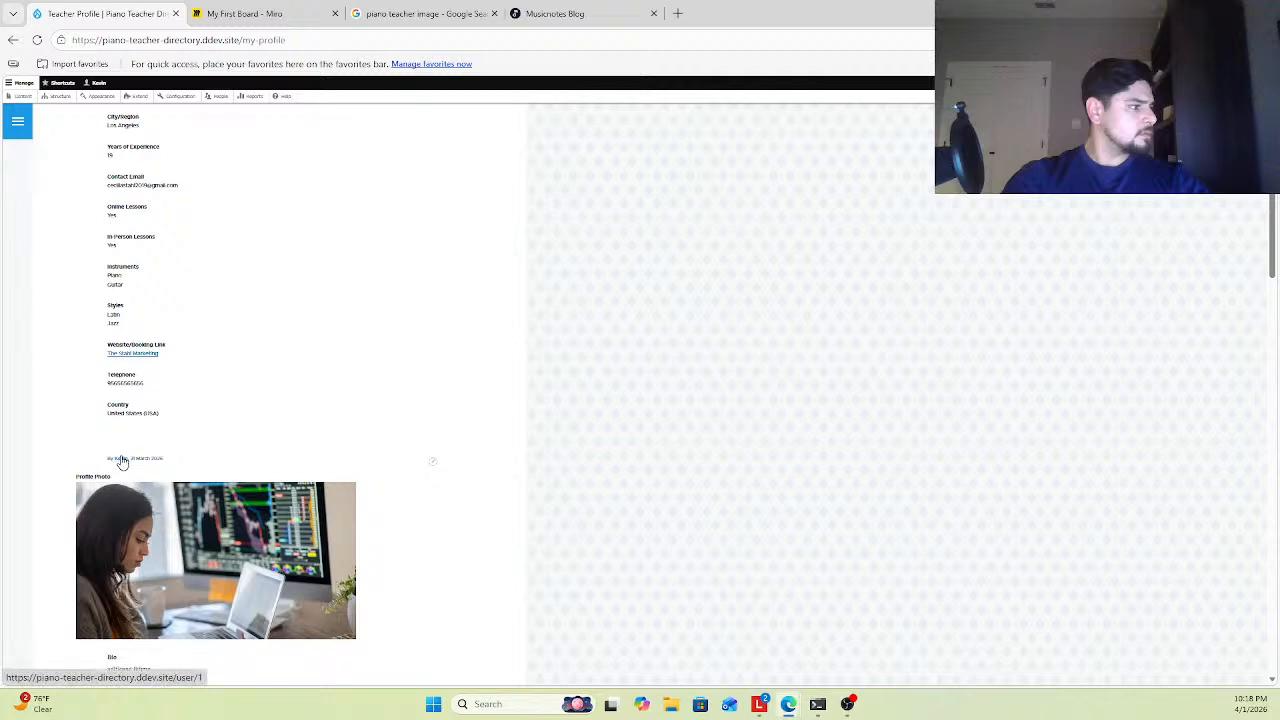
scroll(283, 451, "up", 5)
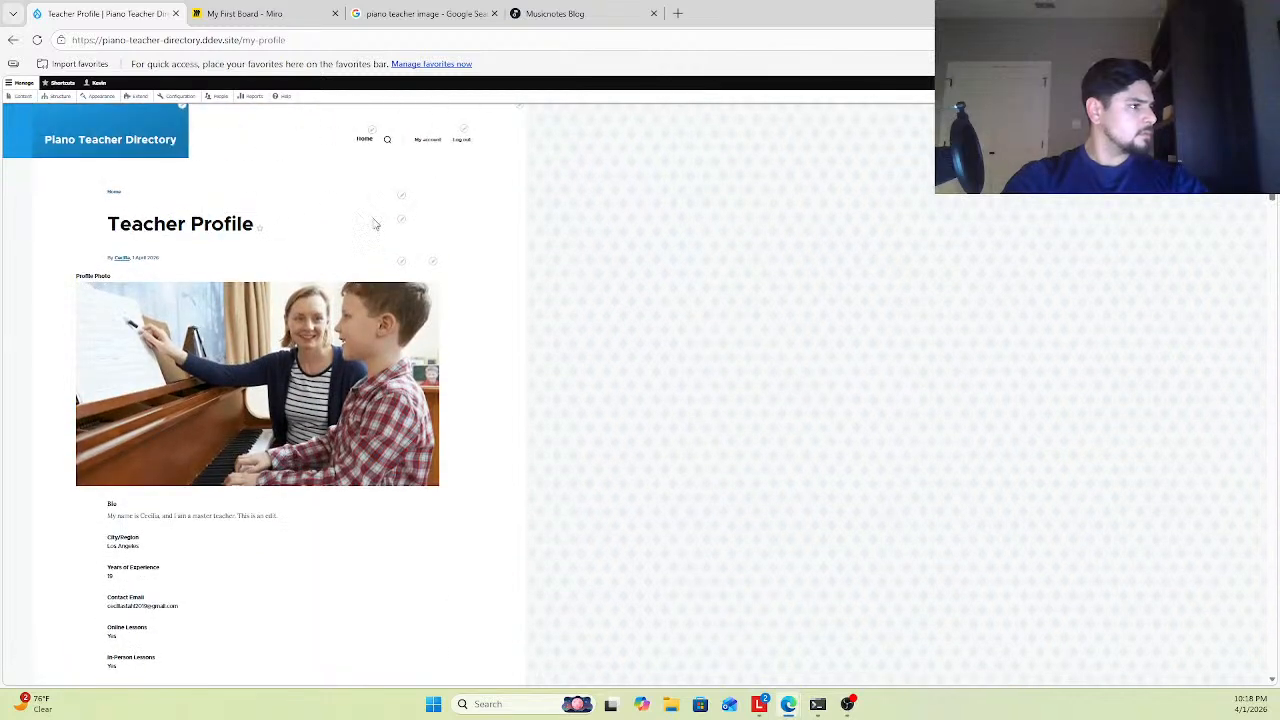
scroll(300, 330, "down", 3)
scroll(229, 374, "up", 4)
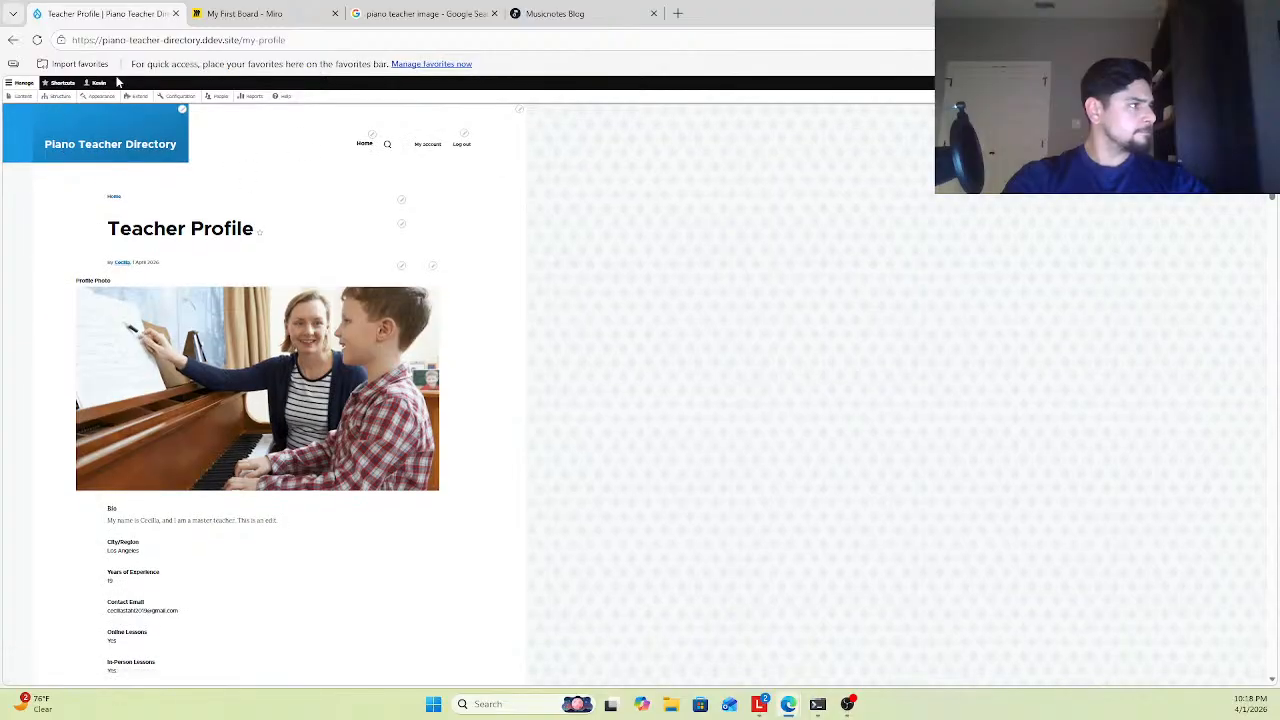
left_click(14, 41)
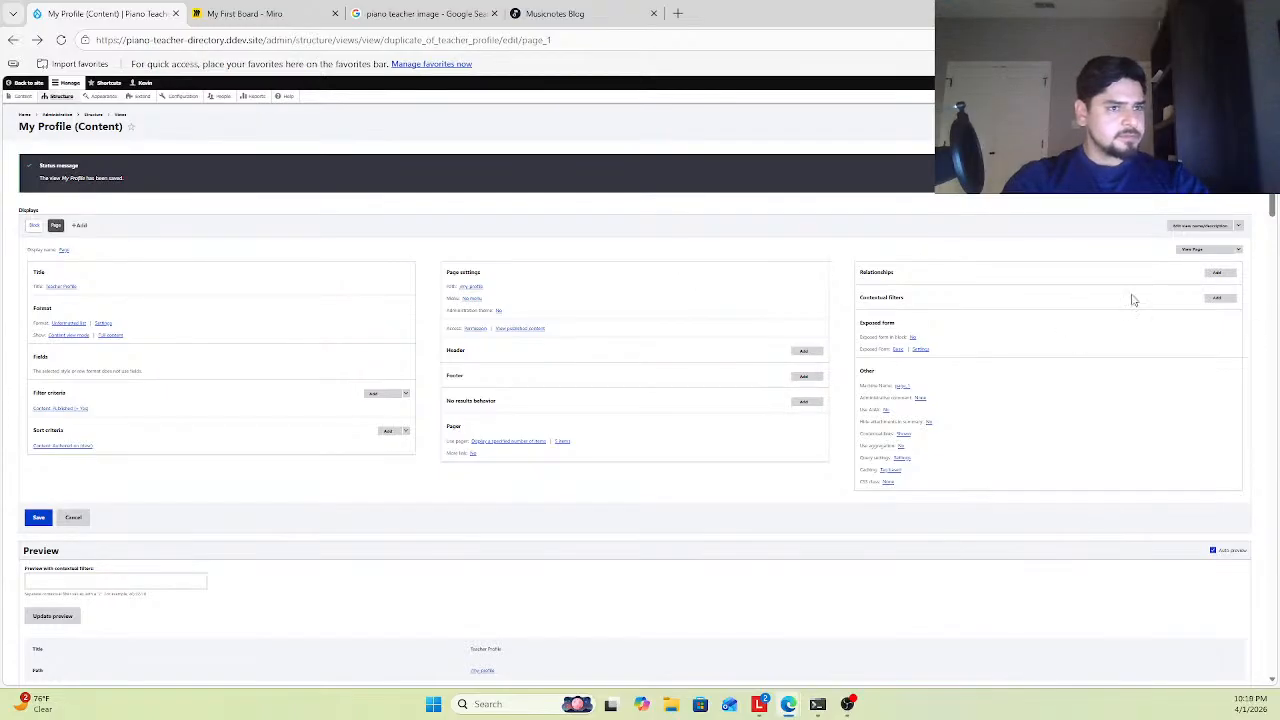
Add a 'Content revision: Authored by' contextual filter to all displays
left_click(1217, 297)
left_click(265, 146)
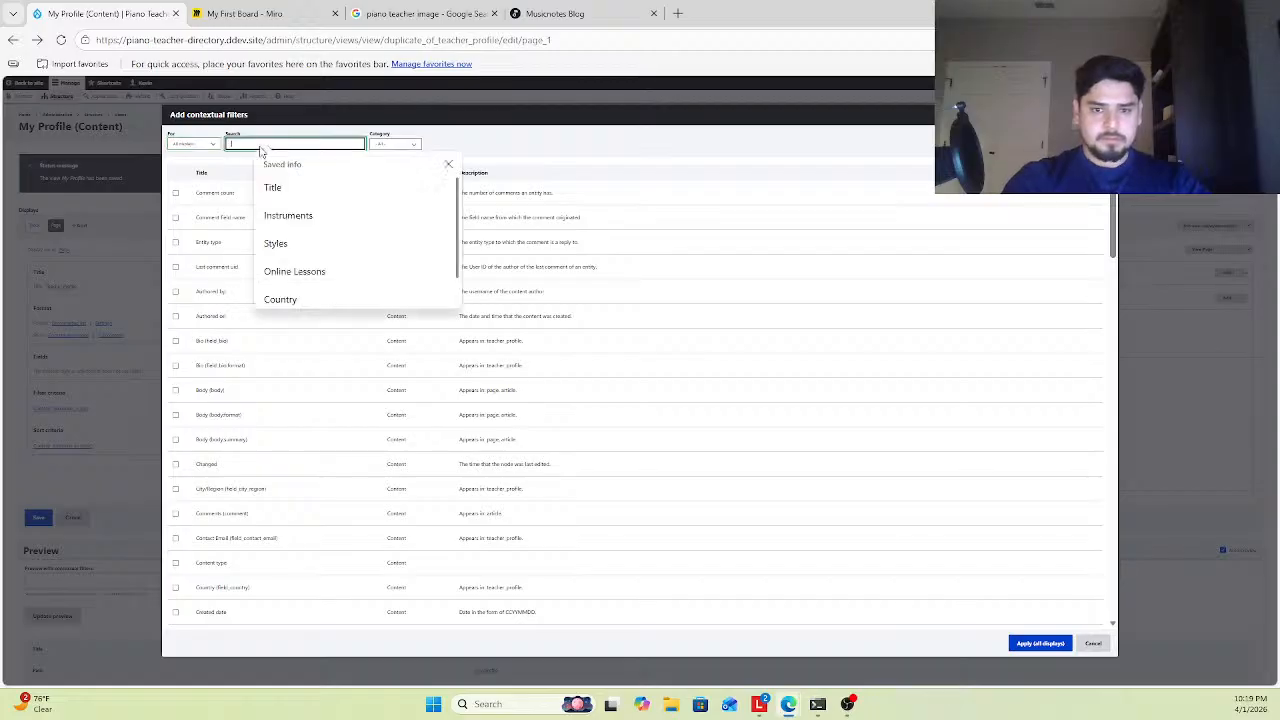
type("curr")
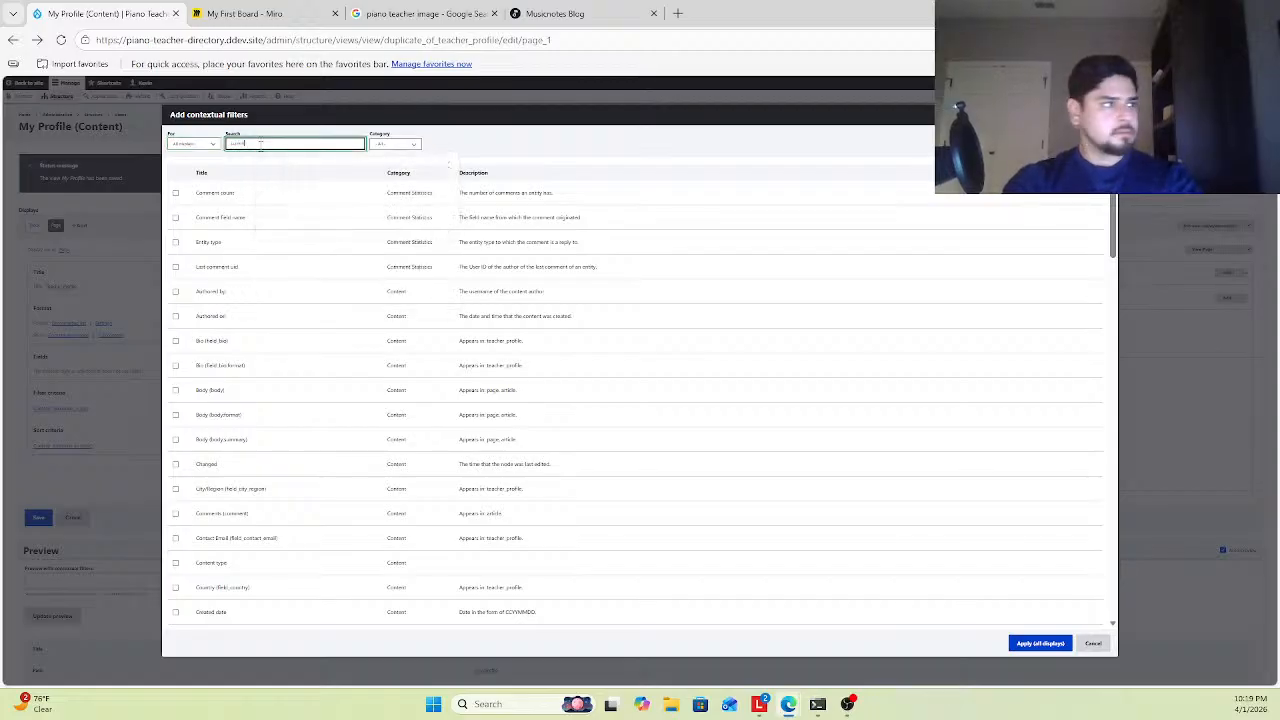
type("ent user")
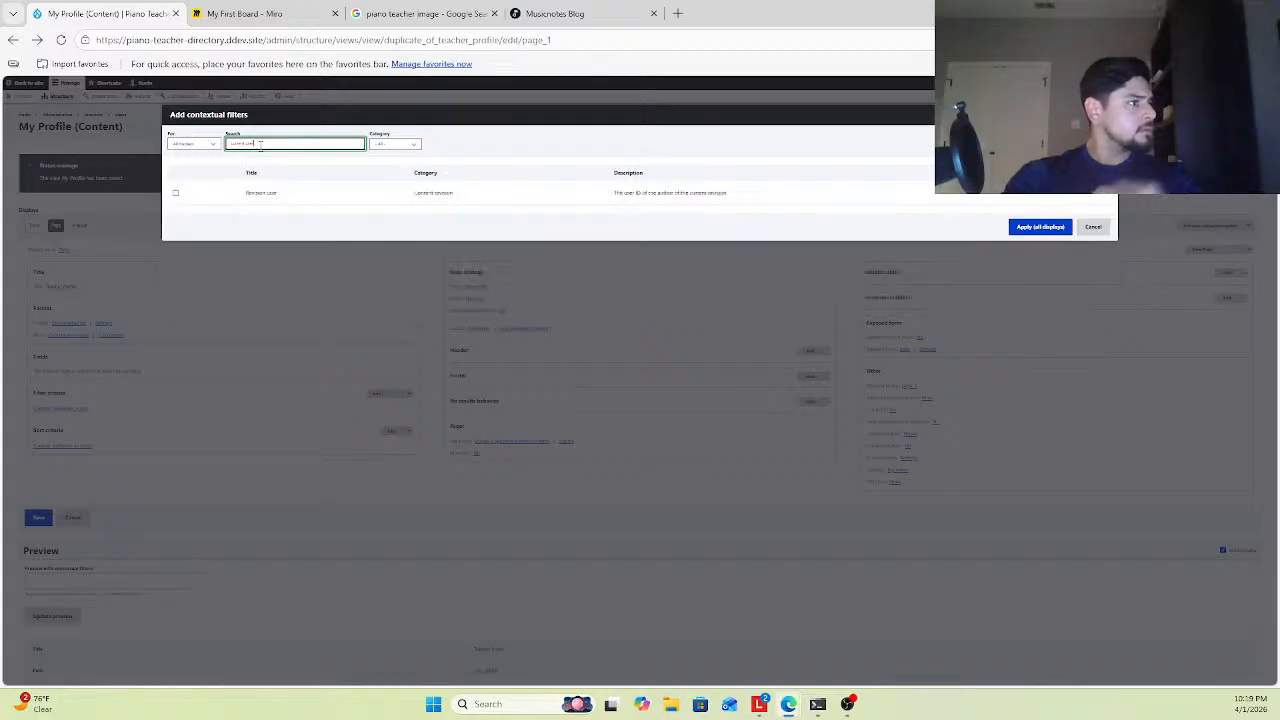
key("BackSpace")
key("BackSpace")
key("BackSpace")
key("BackSpace")
key("ctrl+plus")
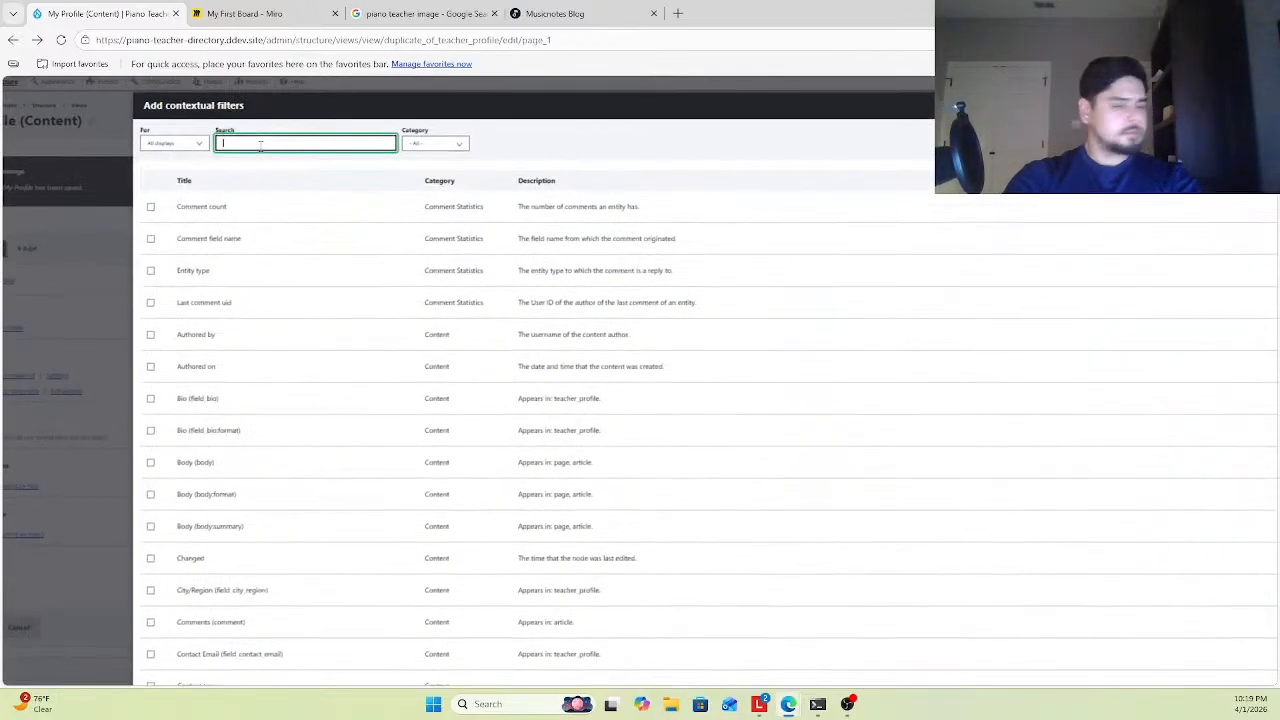
key("ctrl+plus")
key("ctrl+plus")
key("ctrl+plus")
key("ctrl+plus")
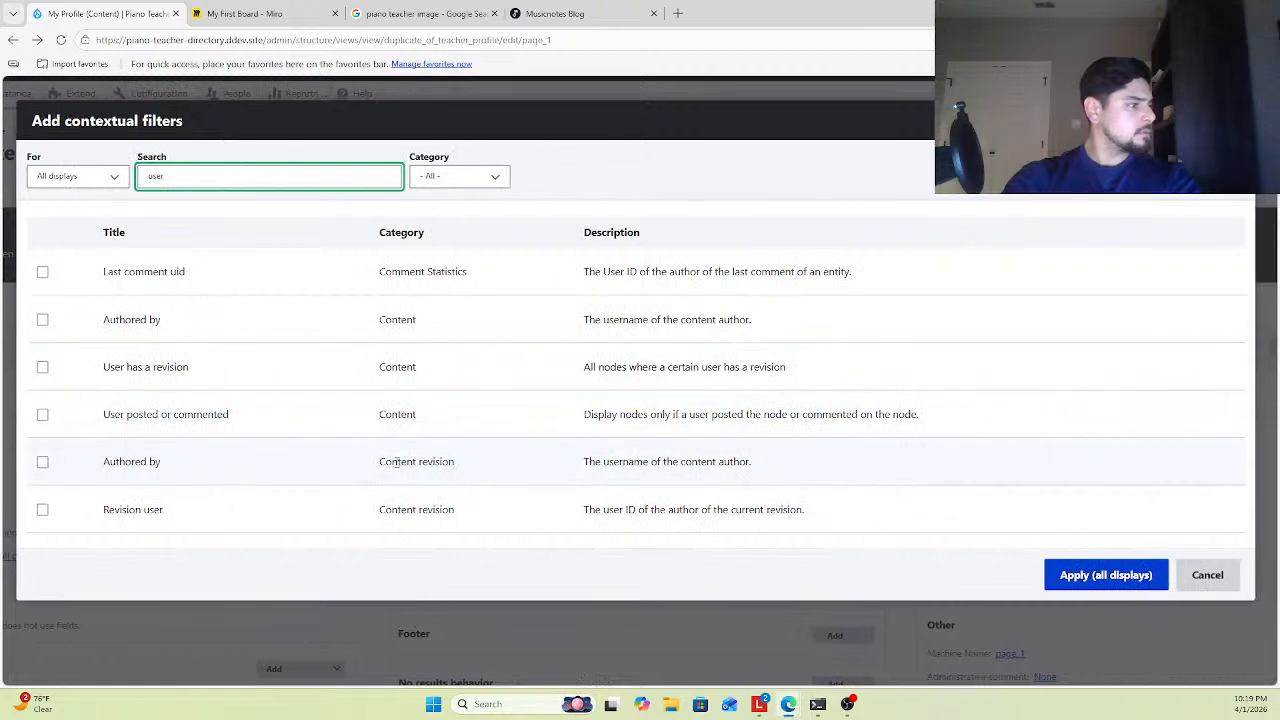
left_click(170, 462)
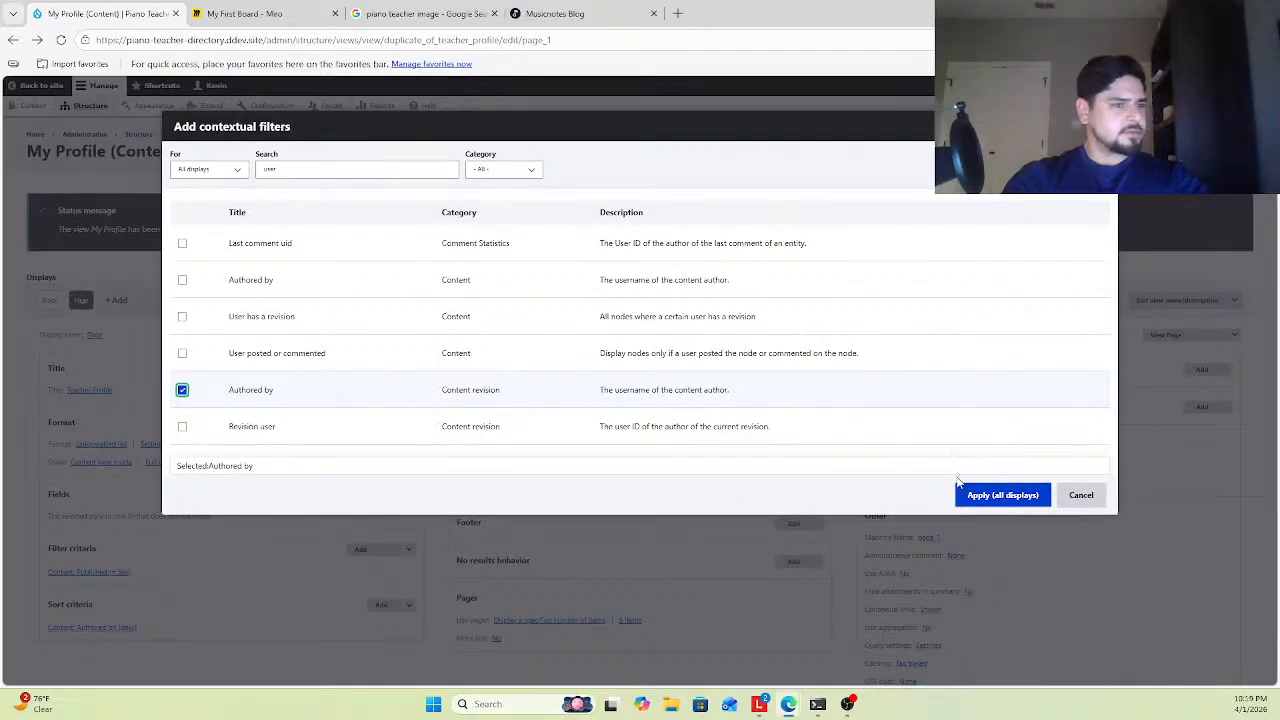
left_click(962, 490)
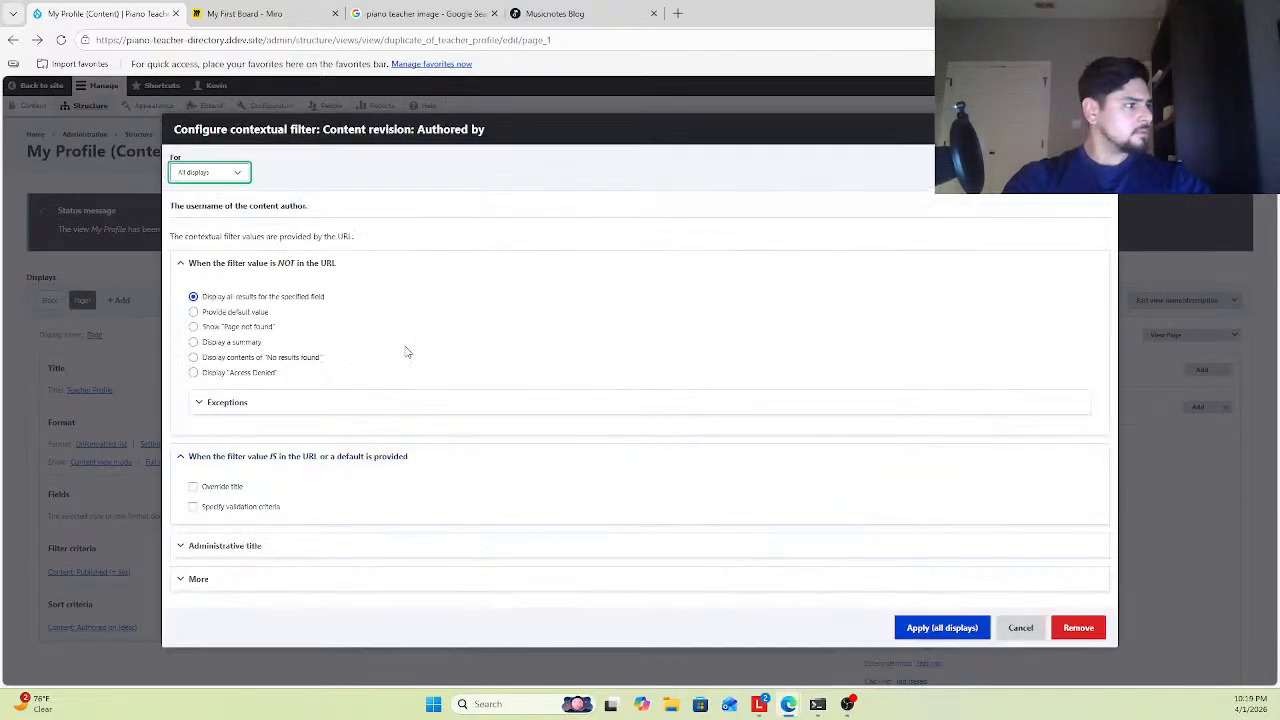
left_click(946, 630)
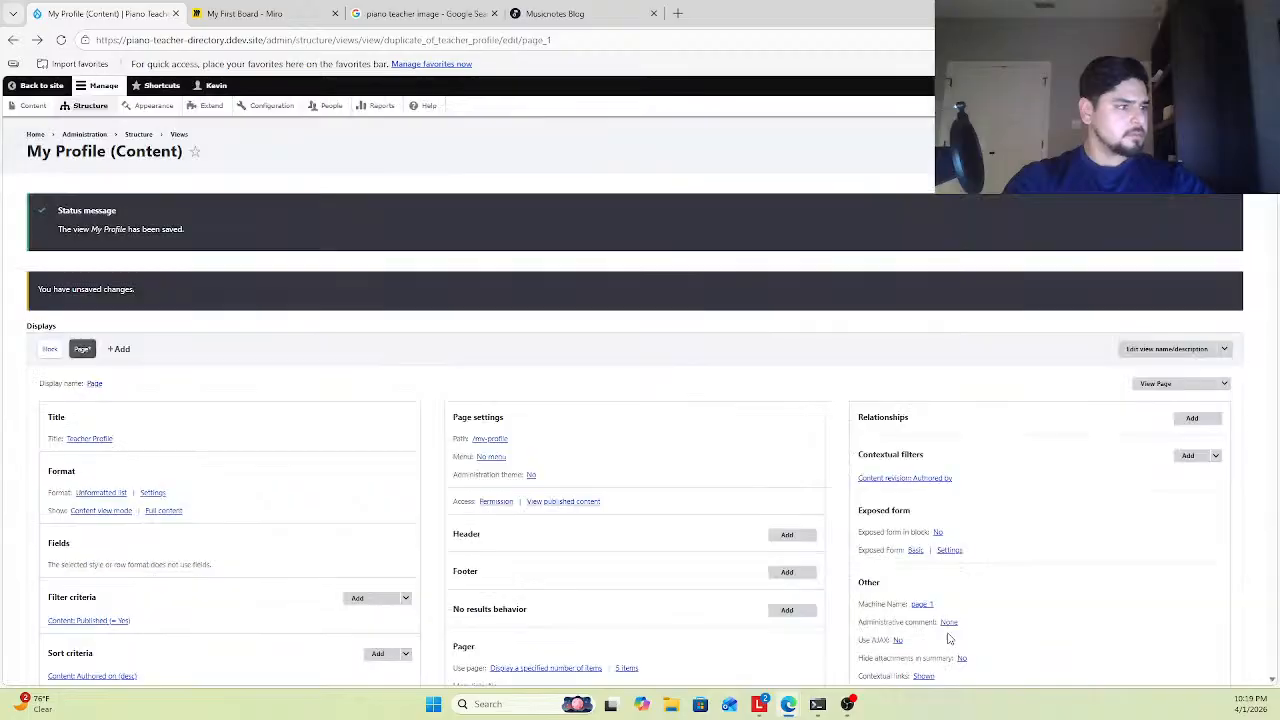
Open the /my-profile page to check the filtered result
scroll(684, 453, "down", 20)
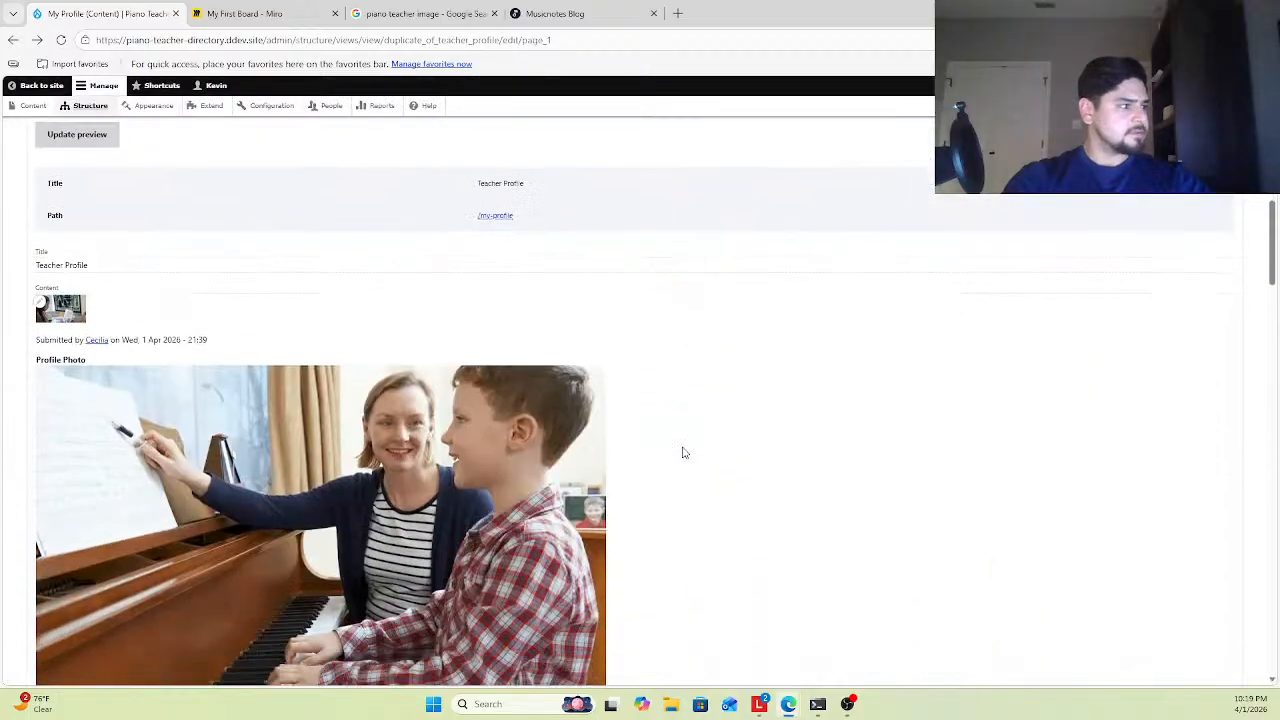
scroll(684, 453, "down", 15)
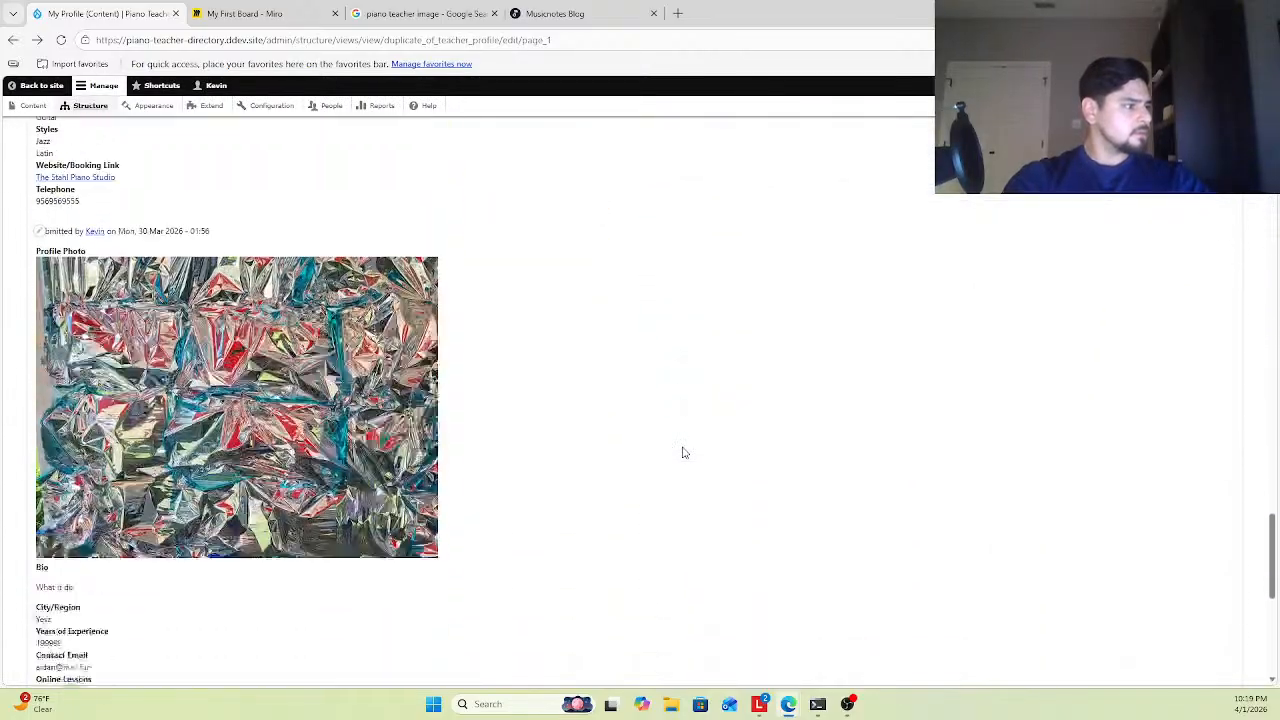
scroll(684, 453, "up", 5)
scroll(684, 453, "up", 20)
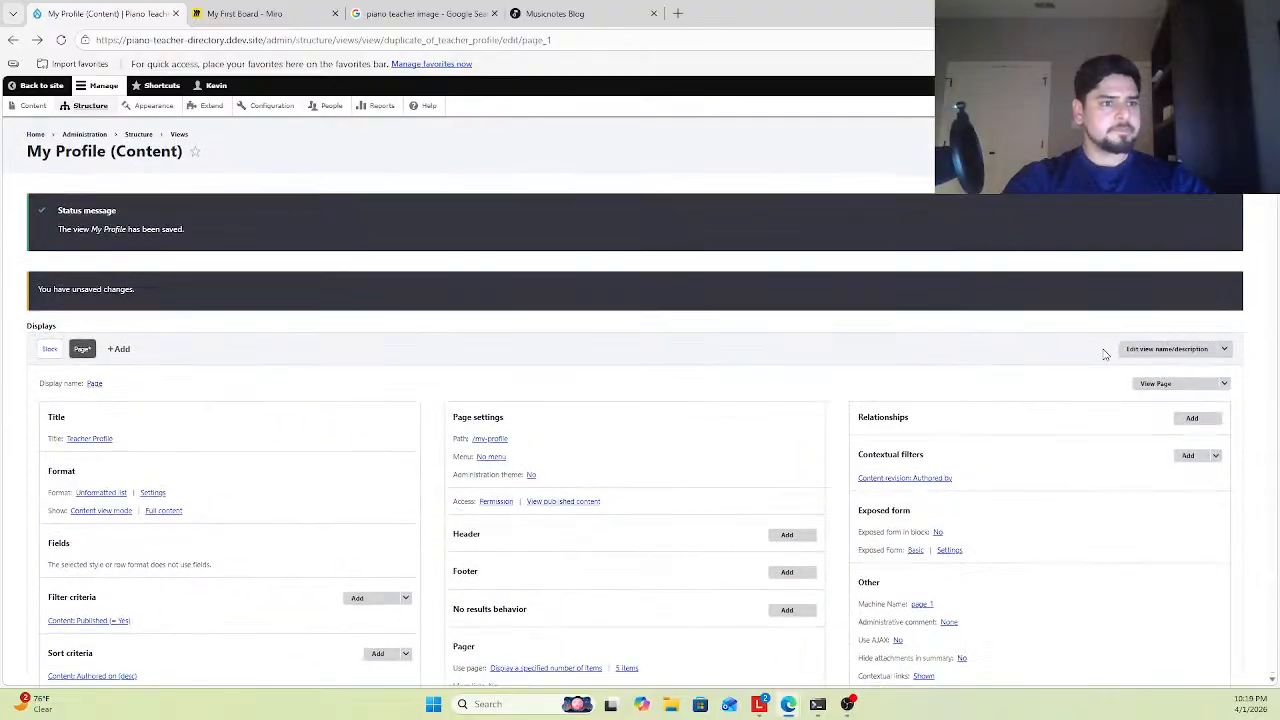
left_click(1168, 383)
scroll(388, 318, "down", 15)
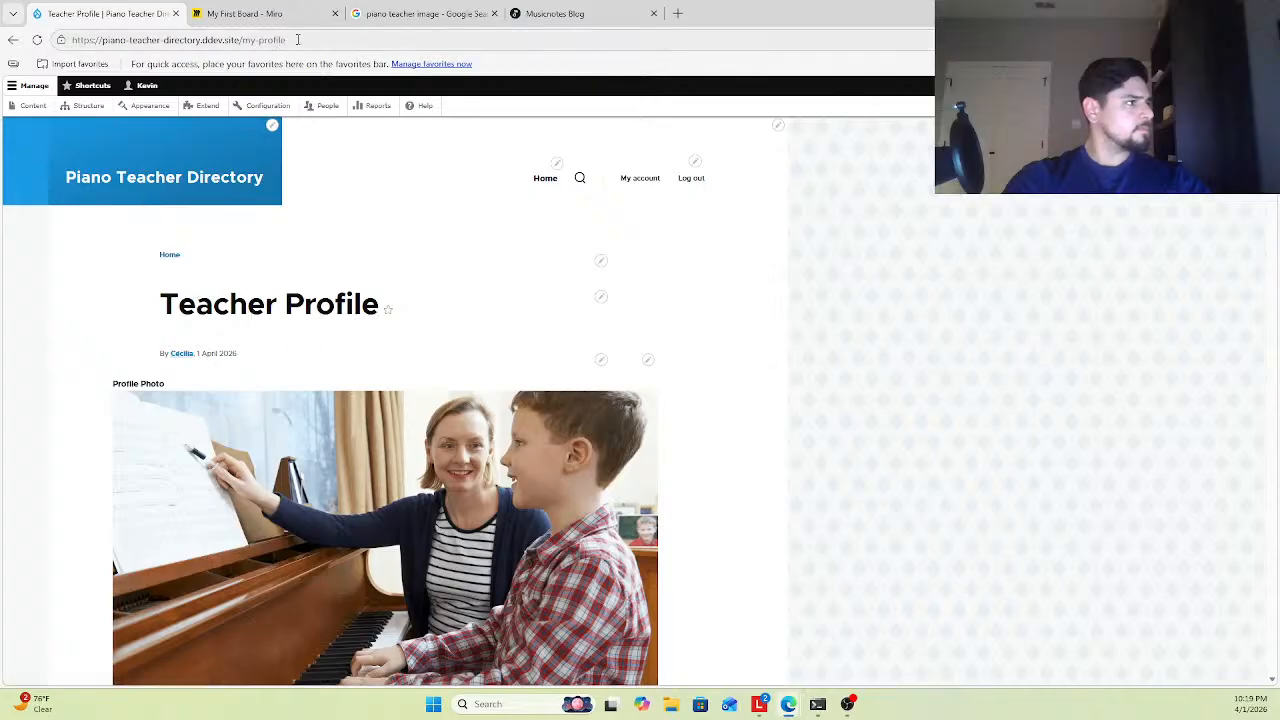
Log out and sign back in as another teacher account
left_click(19, 91)
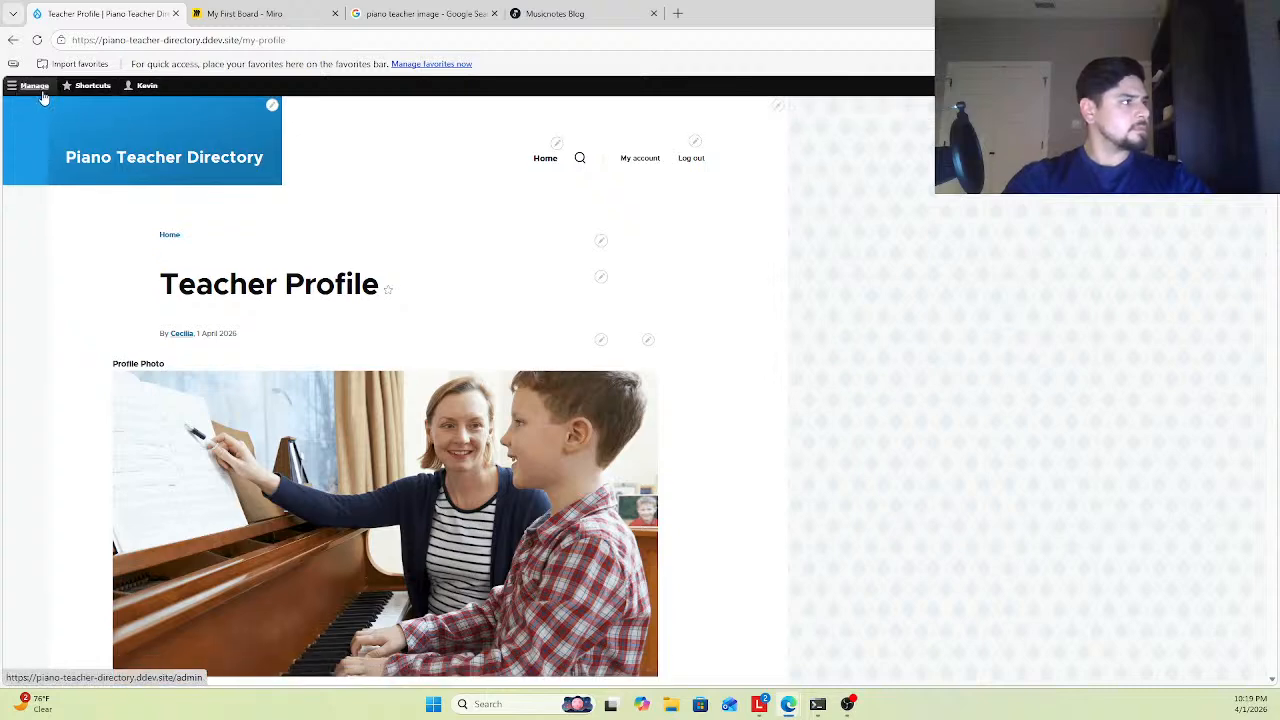
left_click(52, 91)
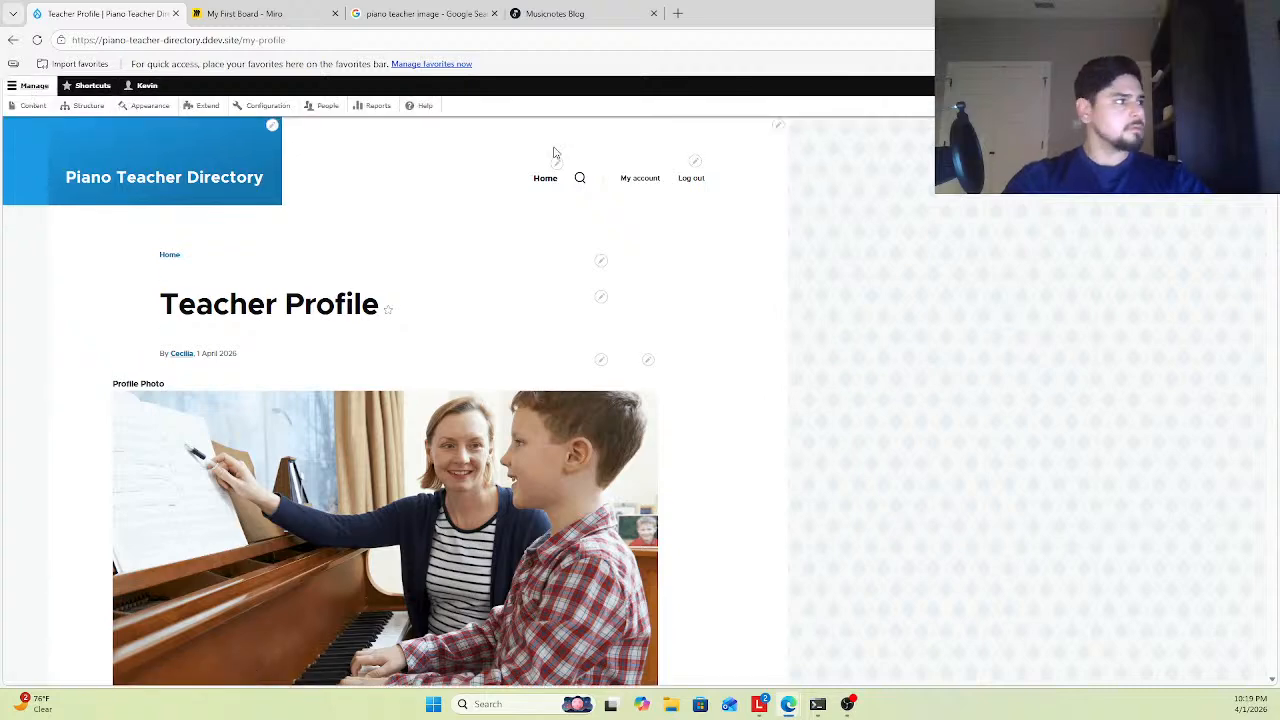
left_click(145, 86)
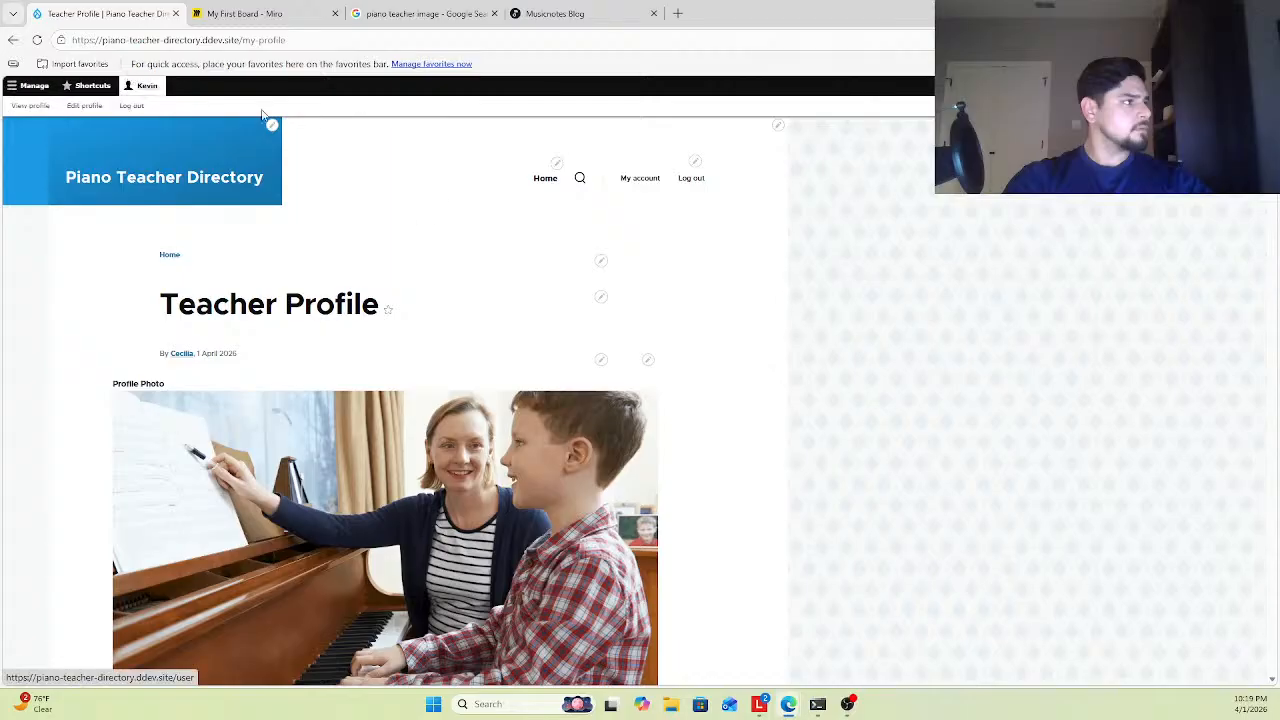
left_click(134, 107)
left_click(693, 138)
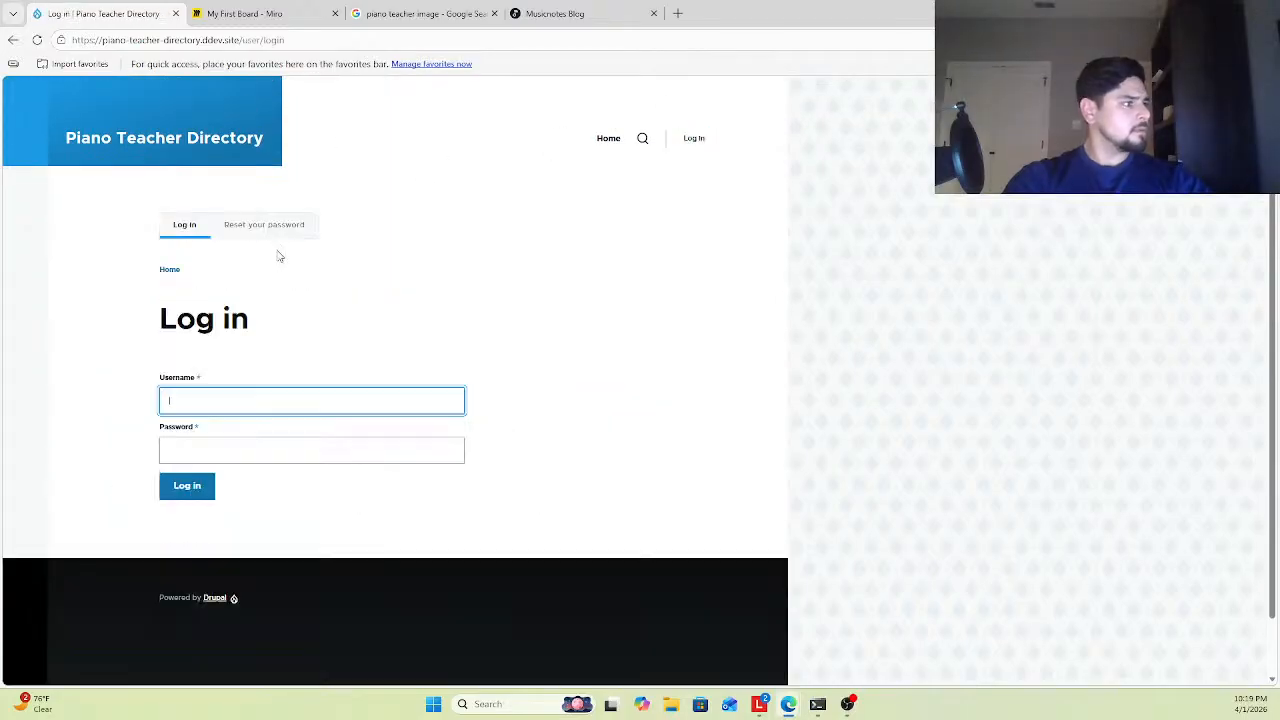
left_click(225, 400)
key("ctrl+a")
type("cecilia")
left_click(132, 404)
left_click(191, 488)
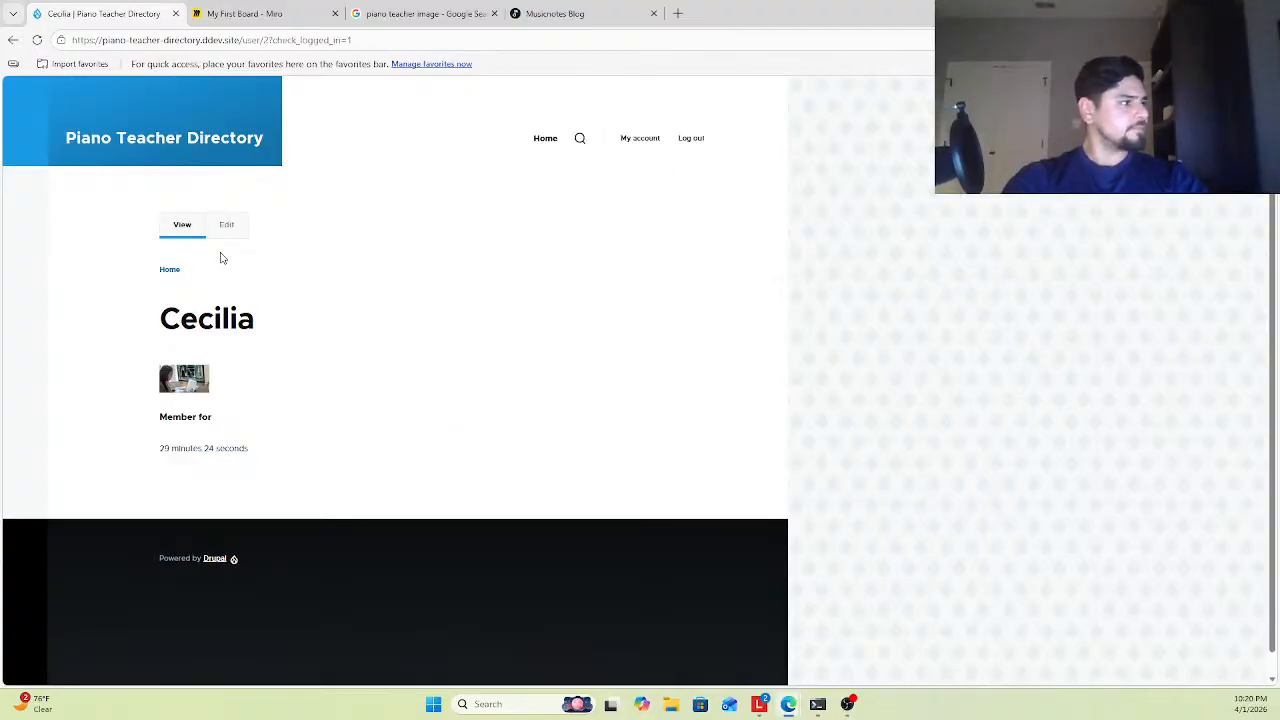
Load /my-profile and check it shows that teacher's own profile
left_click(170, 270)
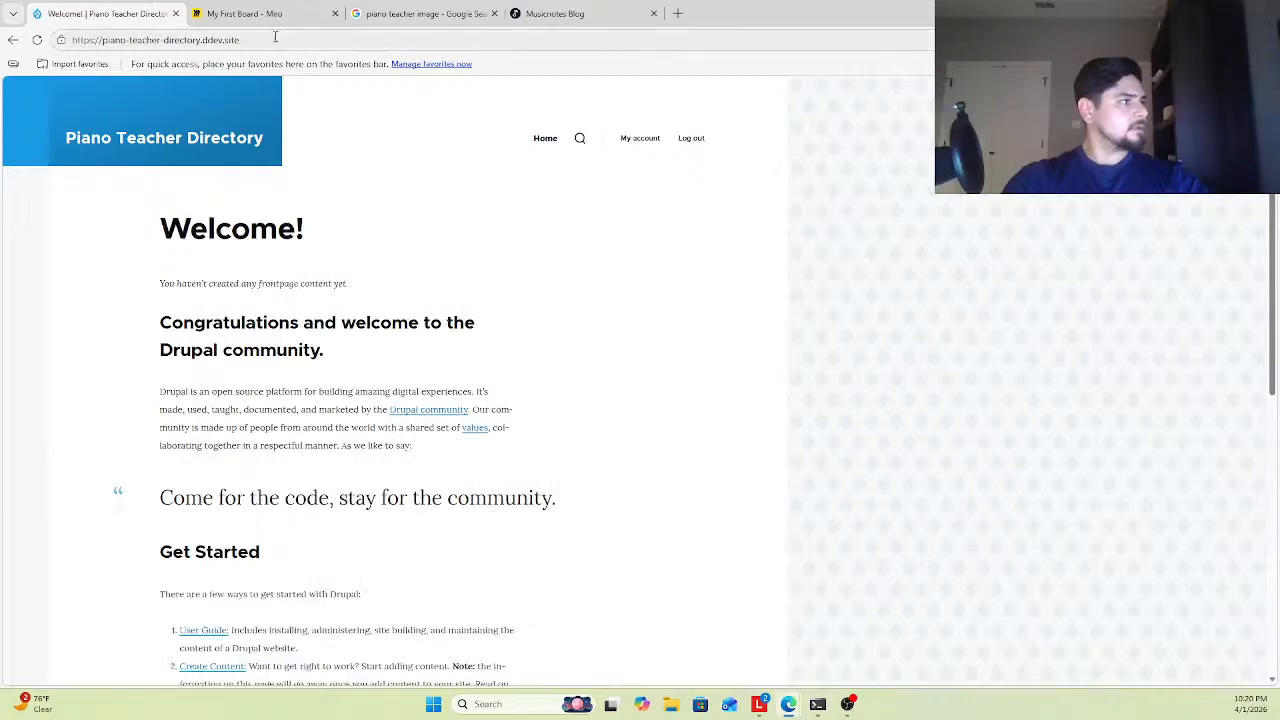
left_click(276, 38)
left_click(276, 38)
type("/my-profile")
key("Return")
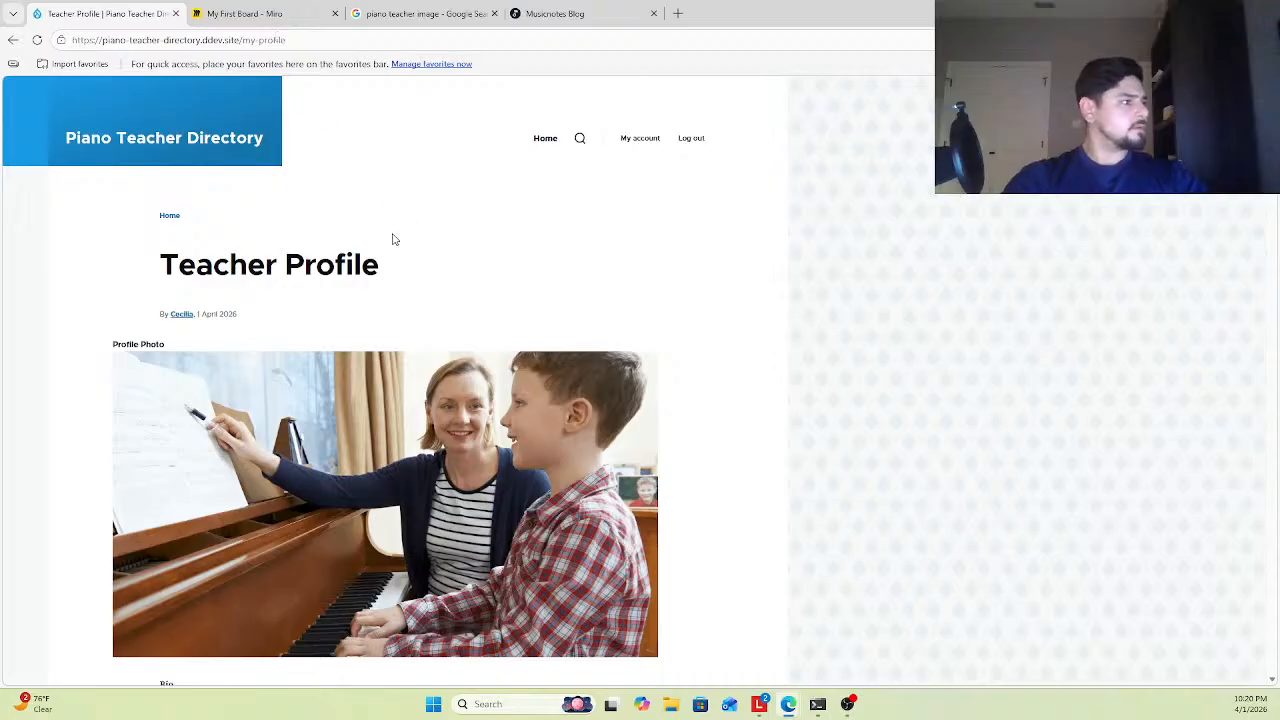
scroll(393, 239, "down", 20)
scroll(393, 239, "up", 20)
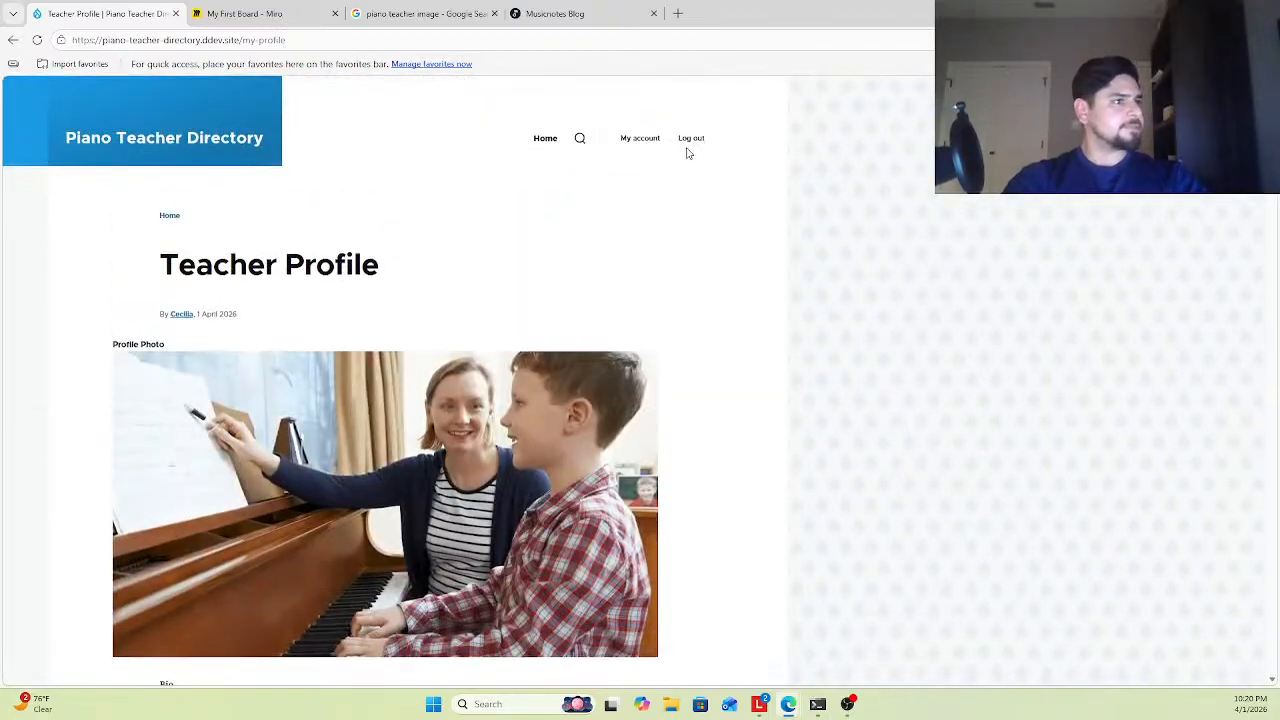
Log out and sign in with the administrator's username
left_click(691, 138)
left_click(694, 138)
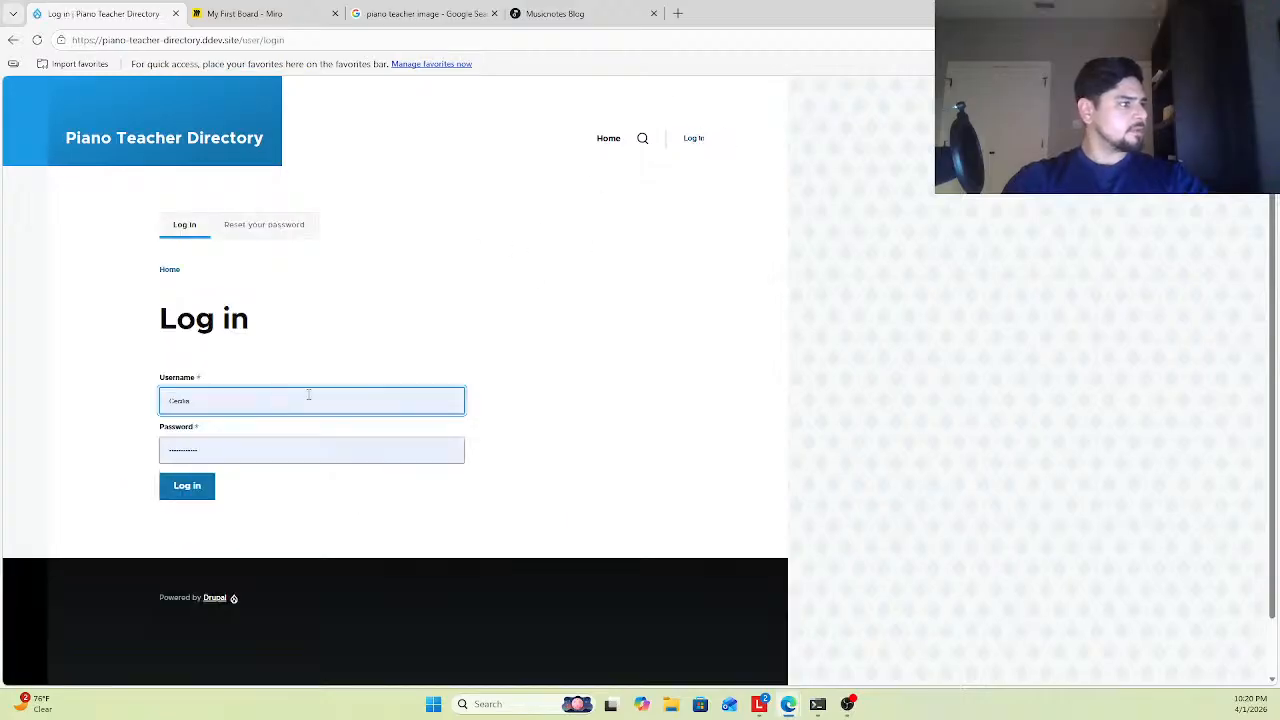
left_click(278, 400)
type("Je")
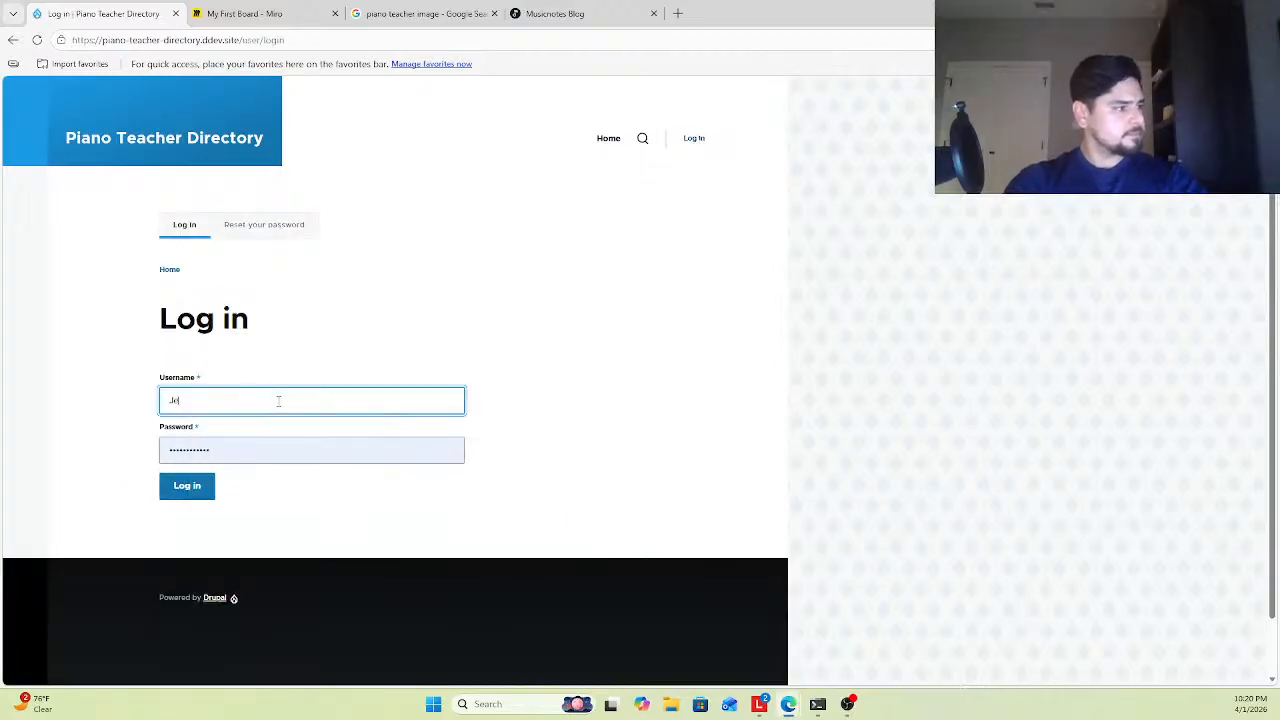
type("vin")
left_click(152, 392)
left_click(179, 486)
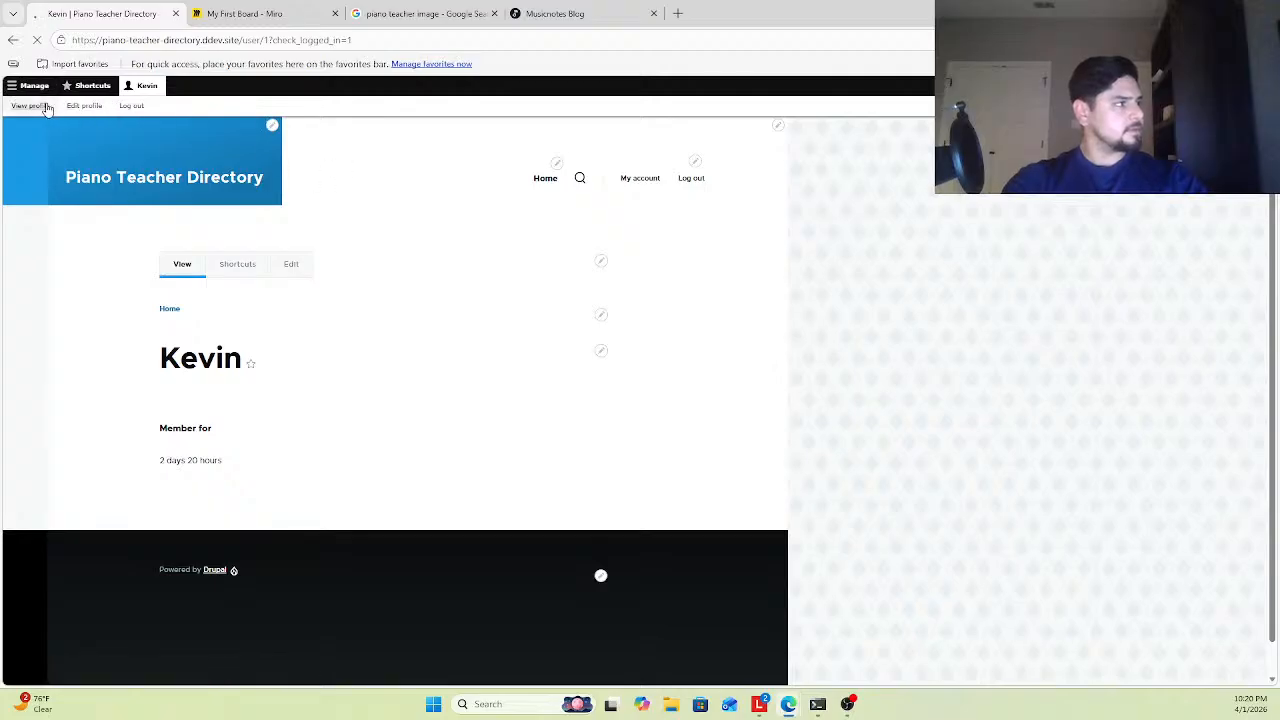
Go from the front page through the admin menu to the Structure > Views list
left_click(544, 179)
left_click(36, 106)
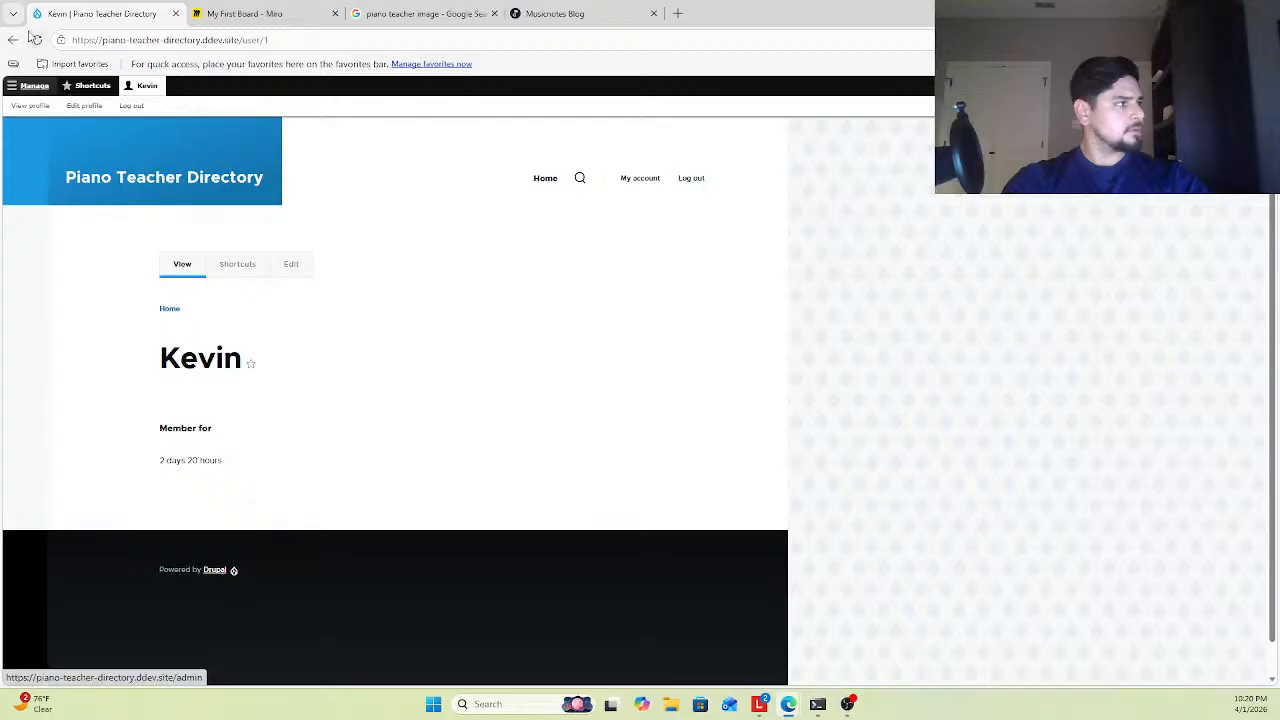
left_click(34, 86)
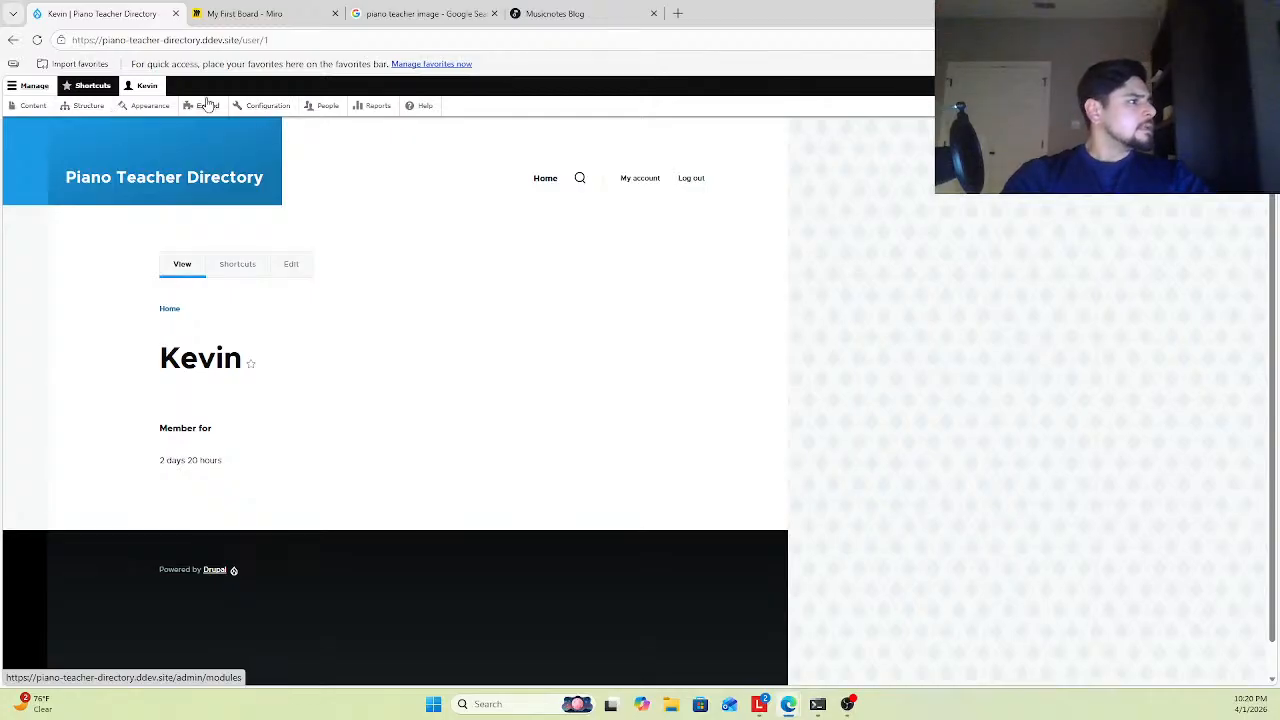
left_click(30, 105)
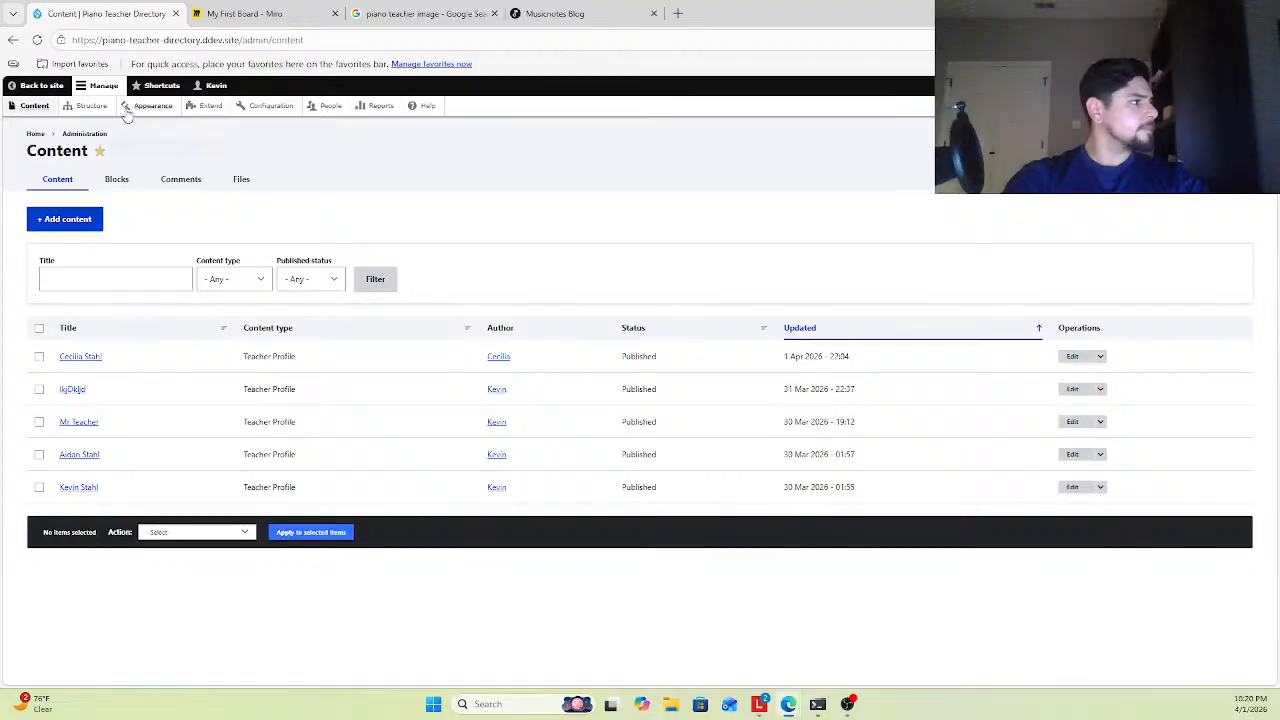
left_click(86, 106)
left_click(56, 499)
scroll(205, 447, "down", 3)
scroll(130, 370, "down", 2)
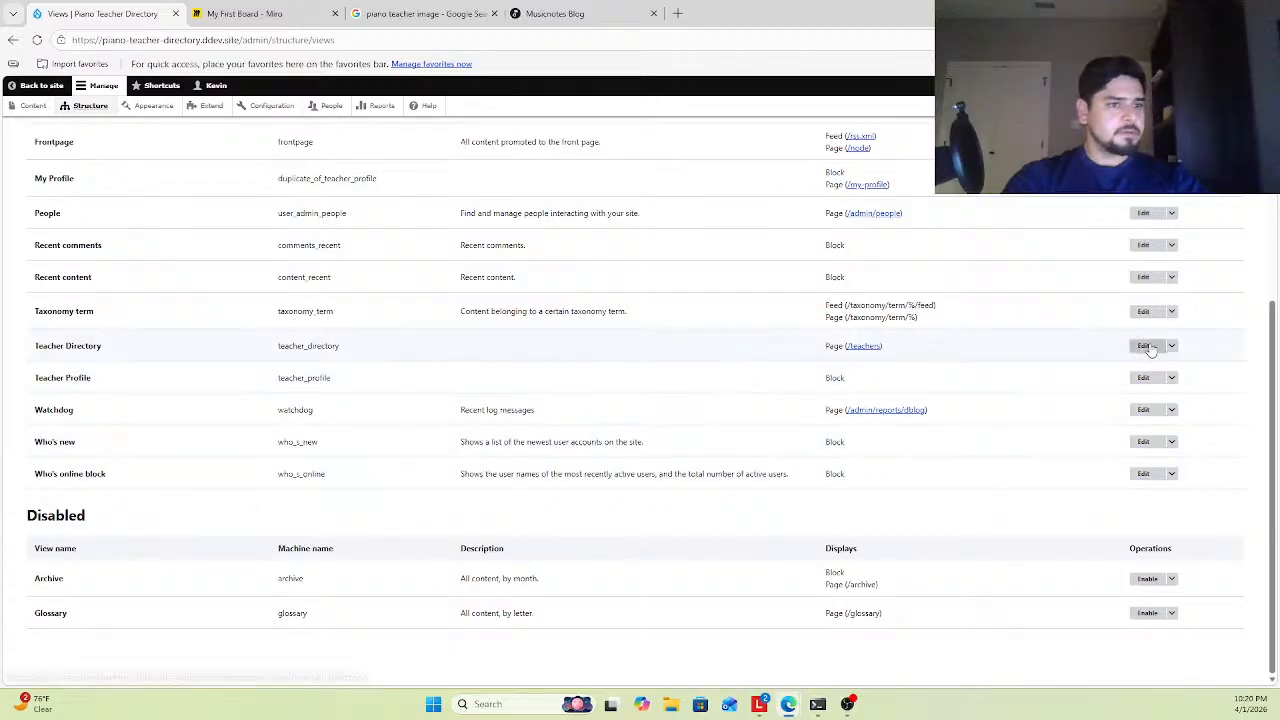
Glance at the Teacher Profile view editor, then return to the views list
left_click(1143, 377)
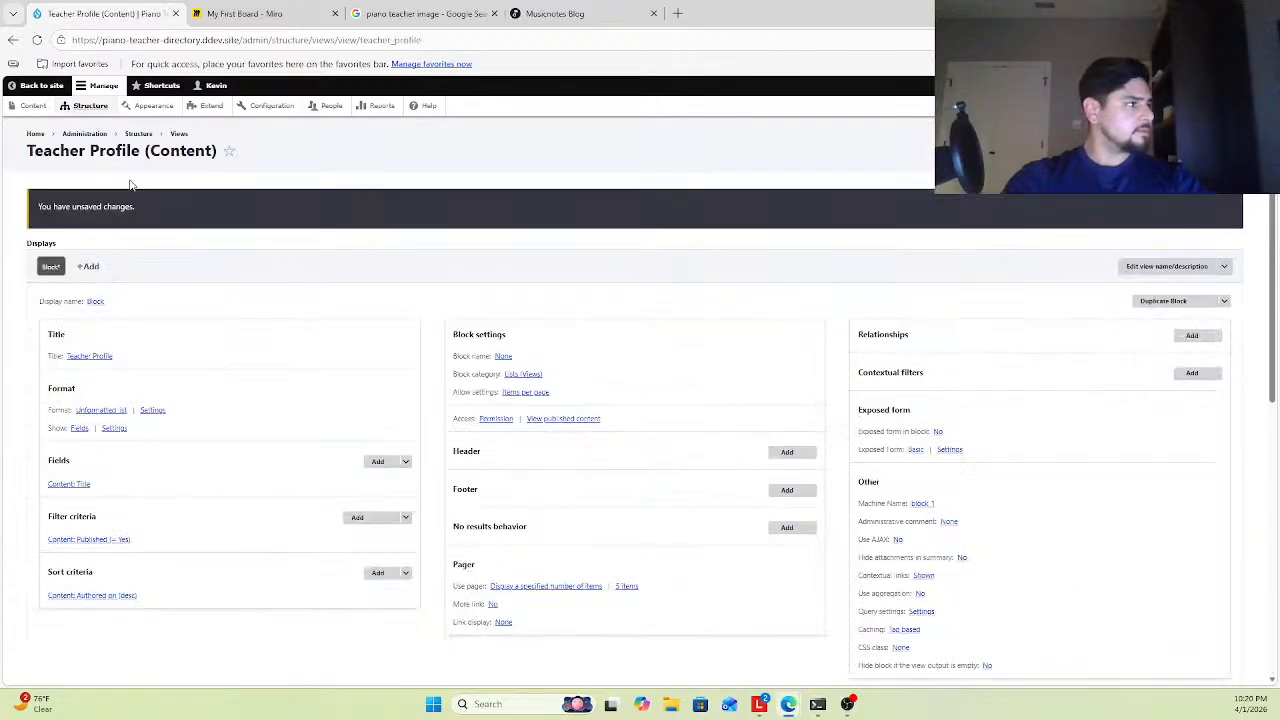
left_click(15, 41)
scroll(126, 403, "up", 4)
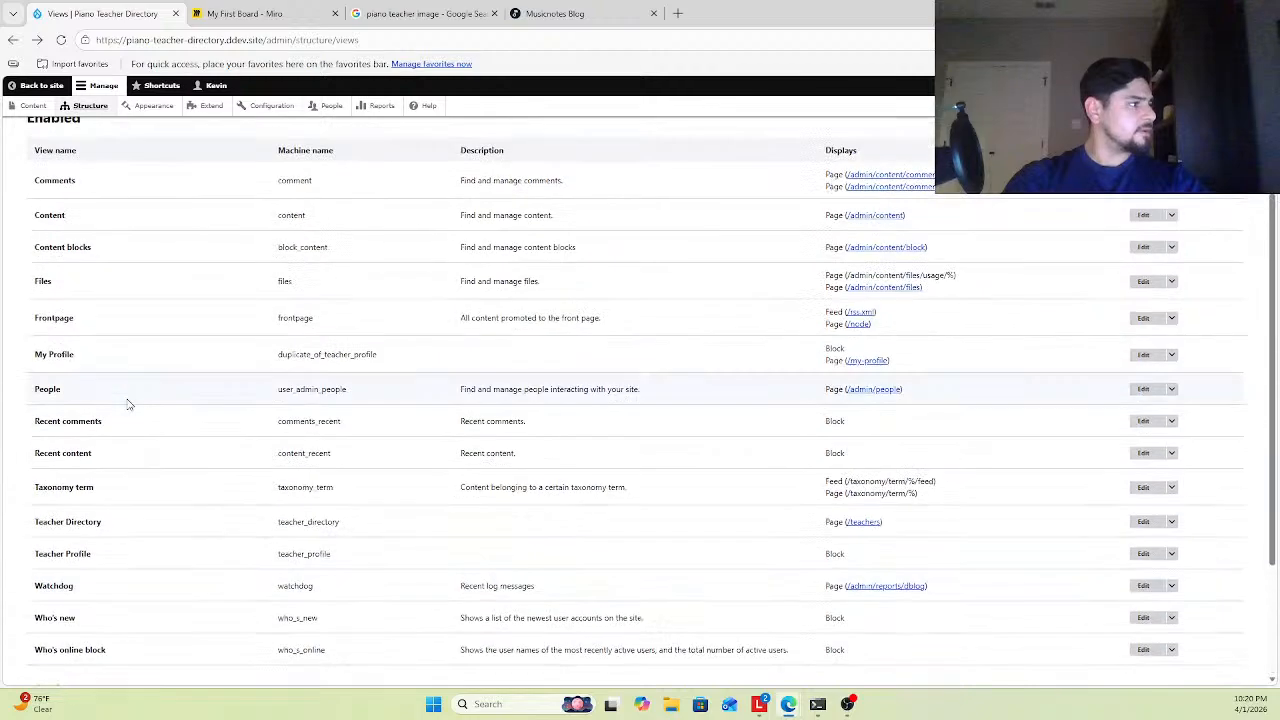
scroll(126, 403, "down", 4)
scroll(122, 340, "up", 2)
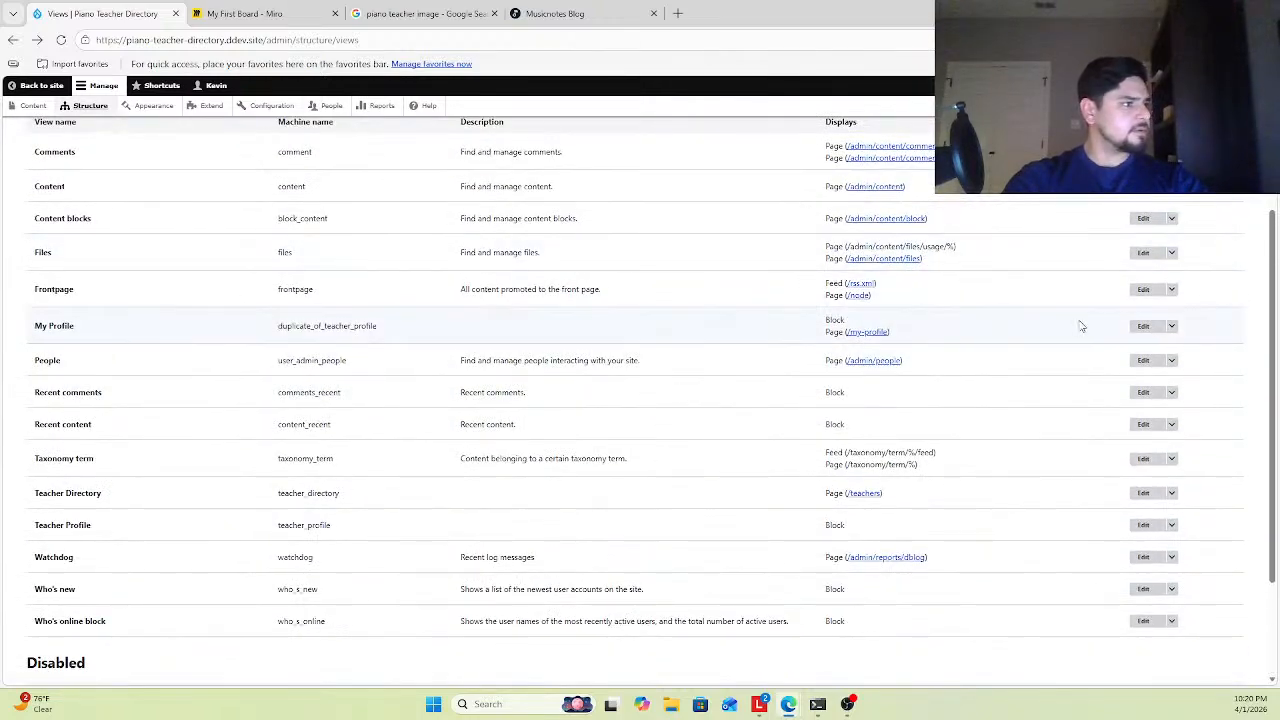
Edit the My Profile view and scroll through its teacher profile preview
left_click(1146, 330)
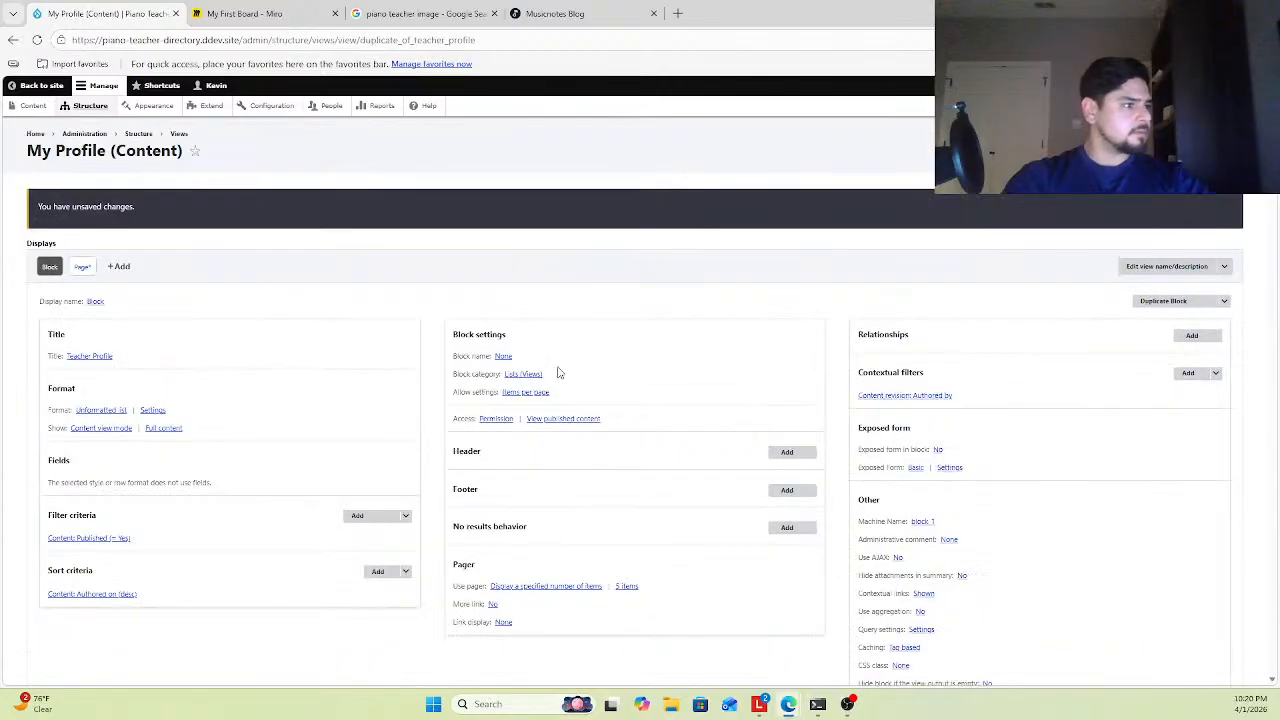
scroll(117, 318, "down", 2)
scroll(184, 286, "down", 5)
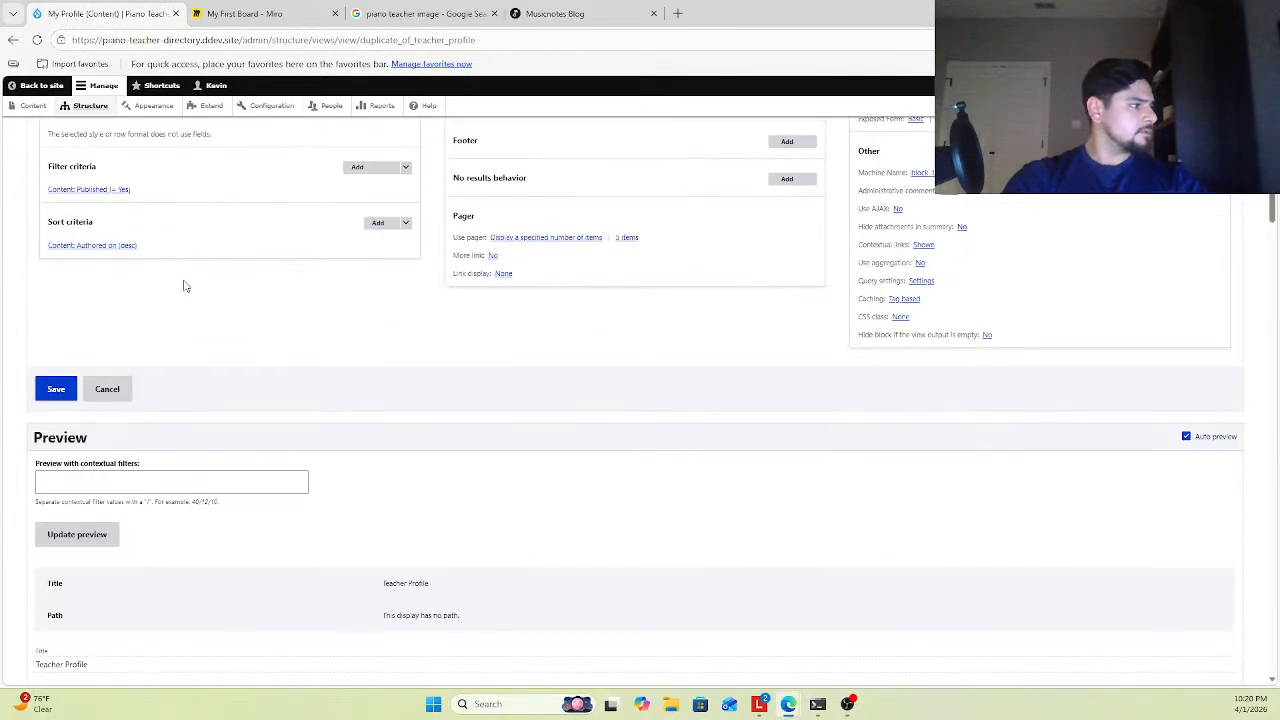
scroll(183, 286, "down", 7)
scroll(183, 283, "up", 4)
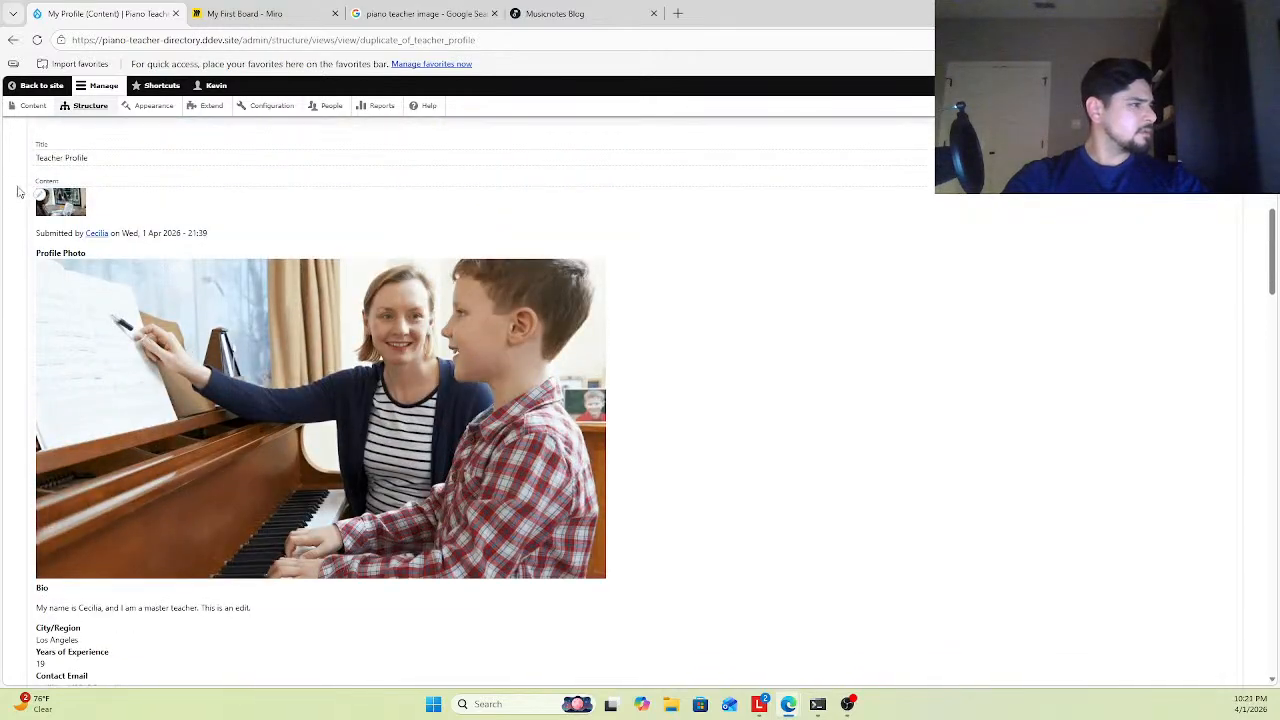
scroll(333, 284, "up", 2)
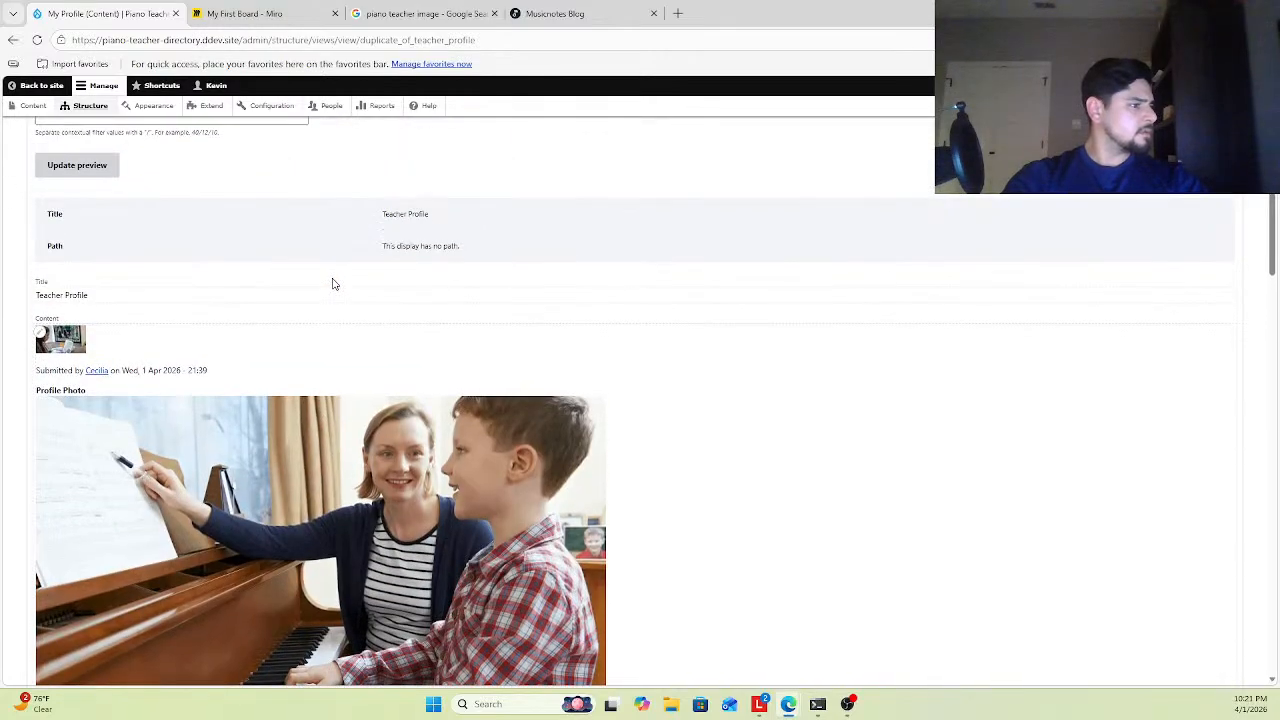
scroll(333, 284, "up", 9)
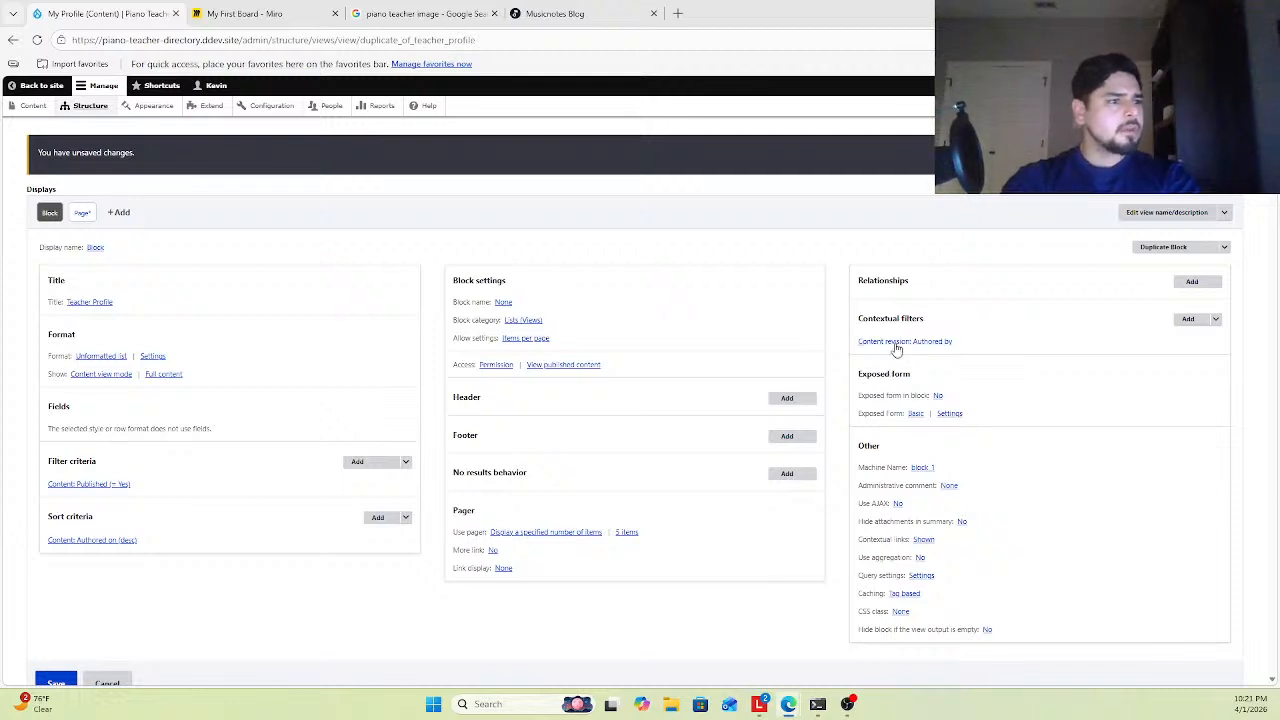
Remove the Content revision: Authored by contextual filter from all displays
left_click(1215, 320)
left_click(1204, 334)
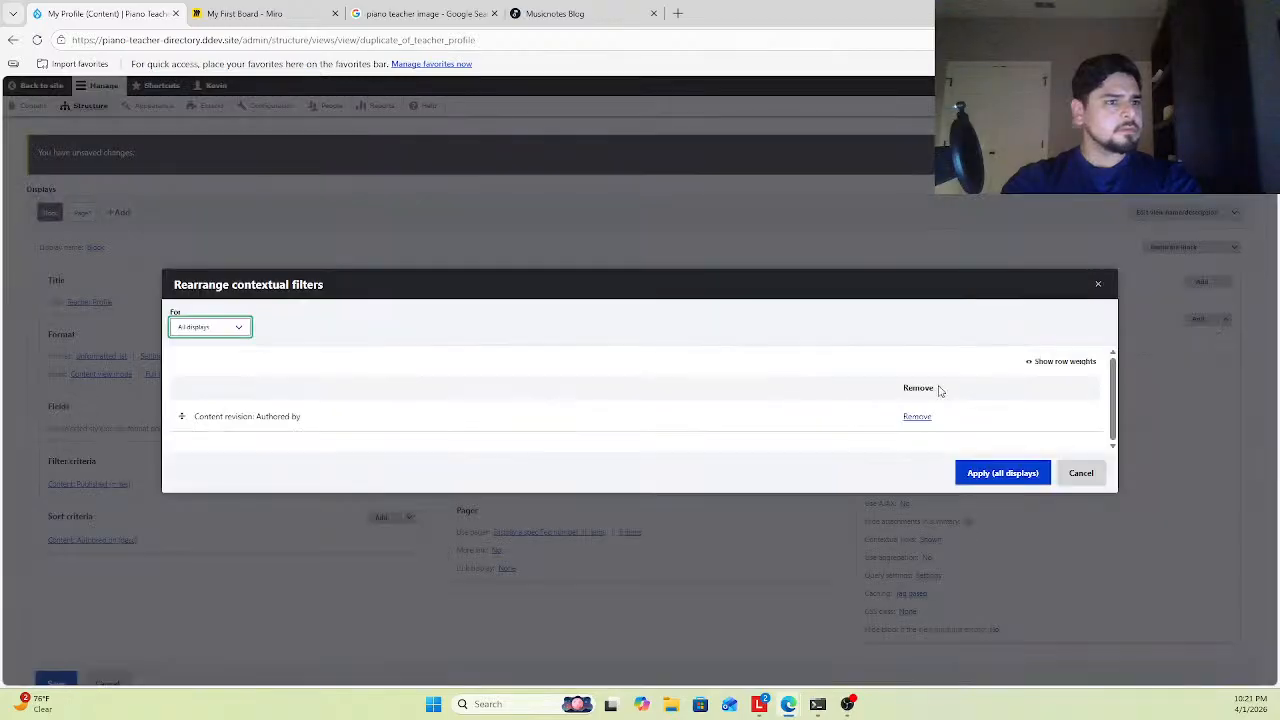
left_click(916, 416)
left_click(995, 473)
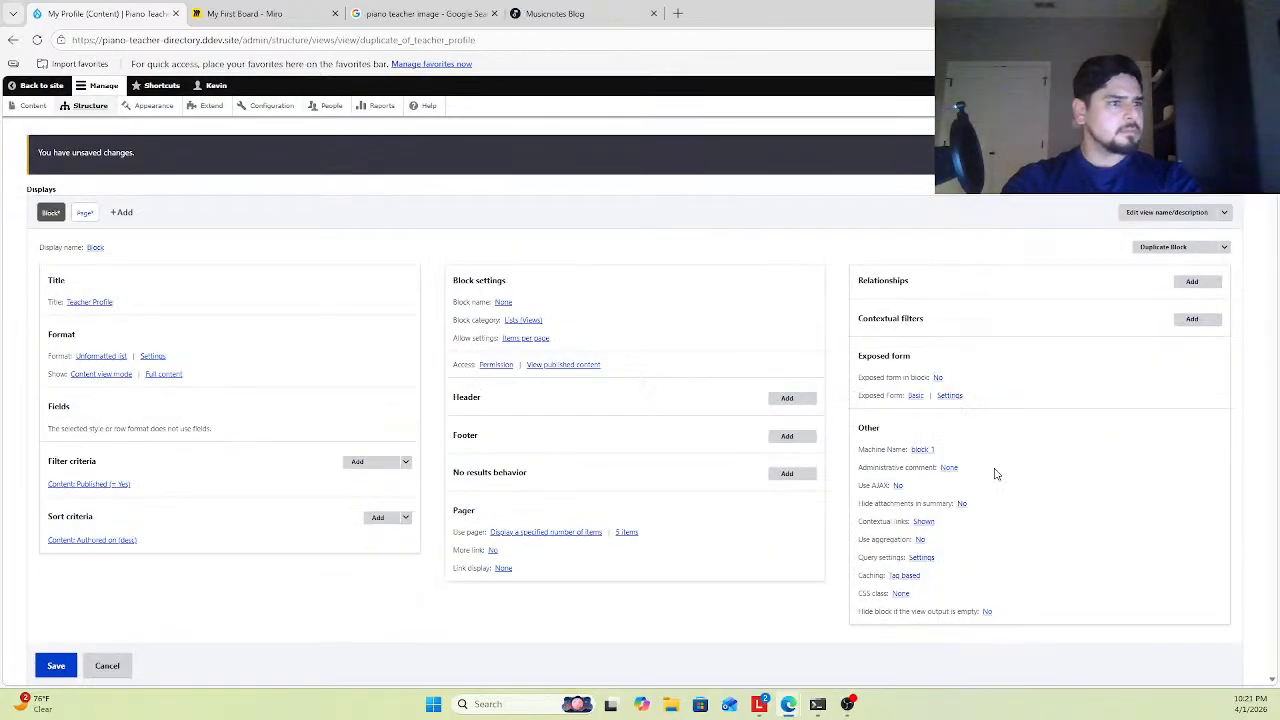
Search relationships for 'user', then cancel without adding any relationship
left_click(1193, 281)
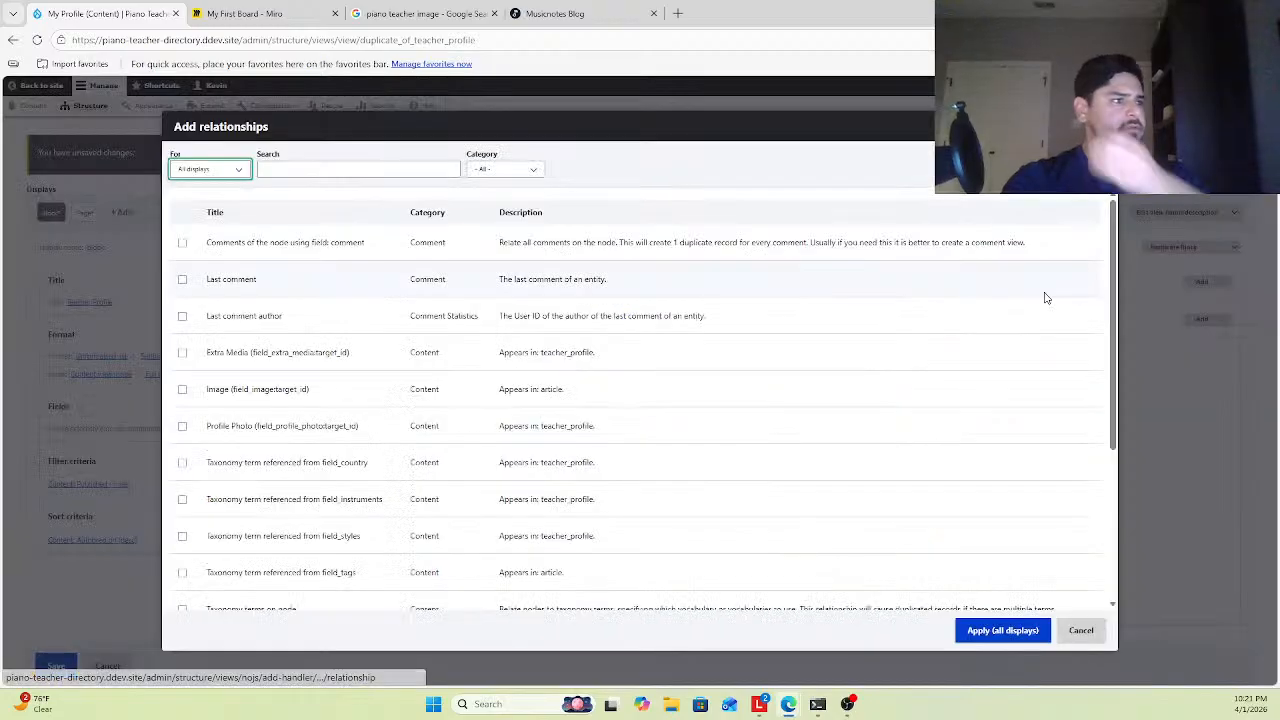
left_click(363, 170)
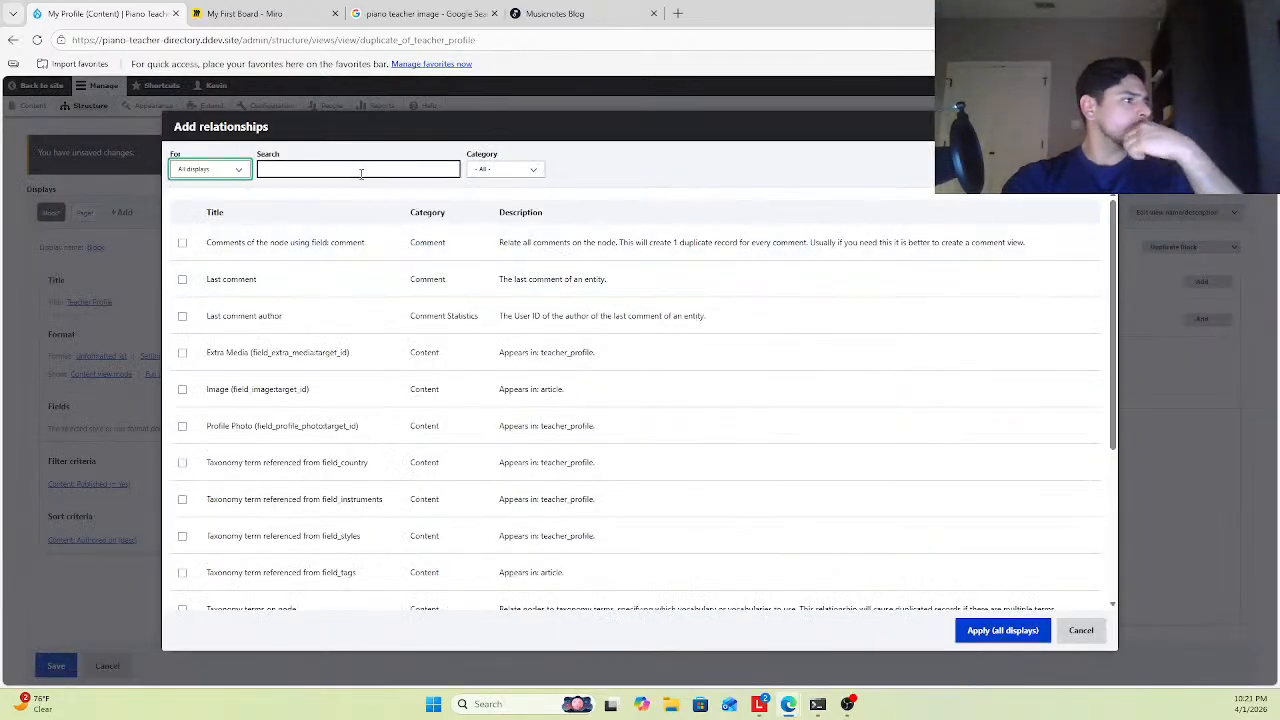
type("user")
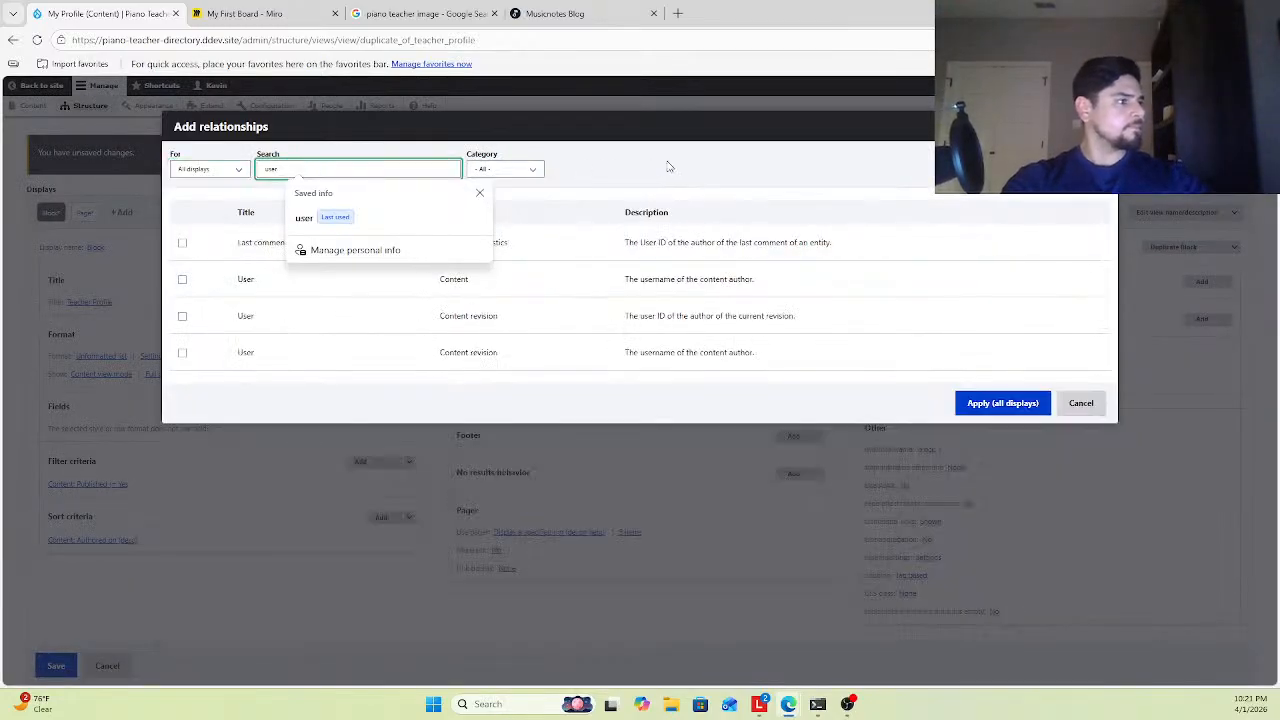
left_click(716, 166)
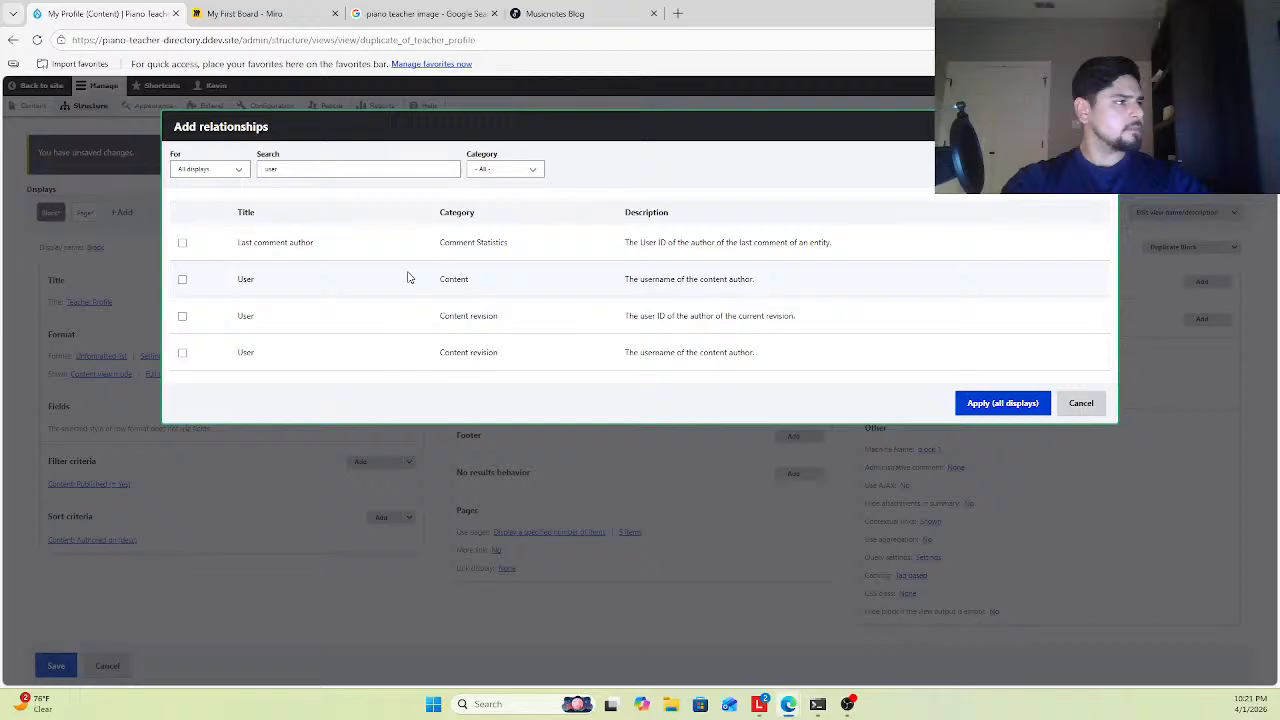
left_click(1081, 403)
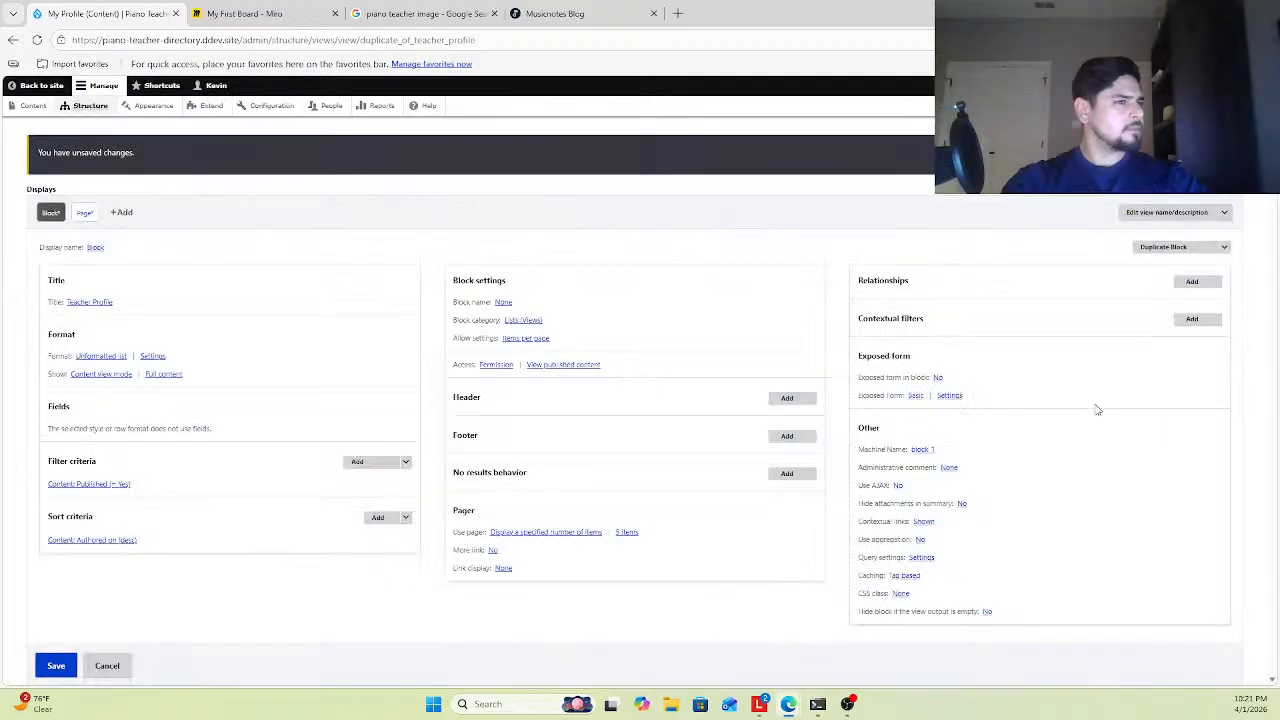
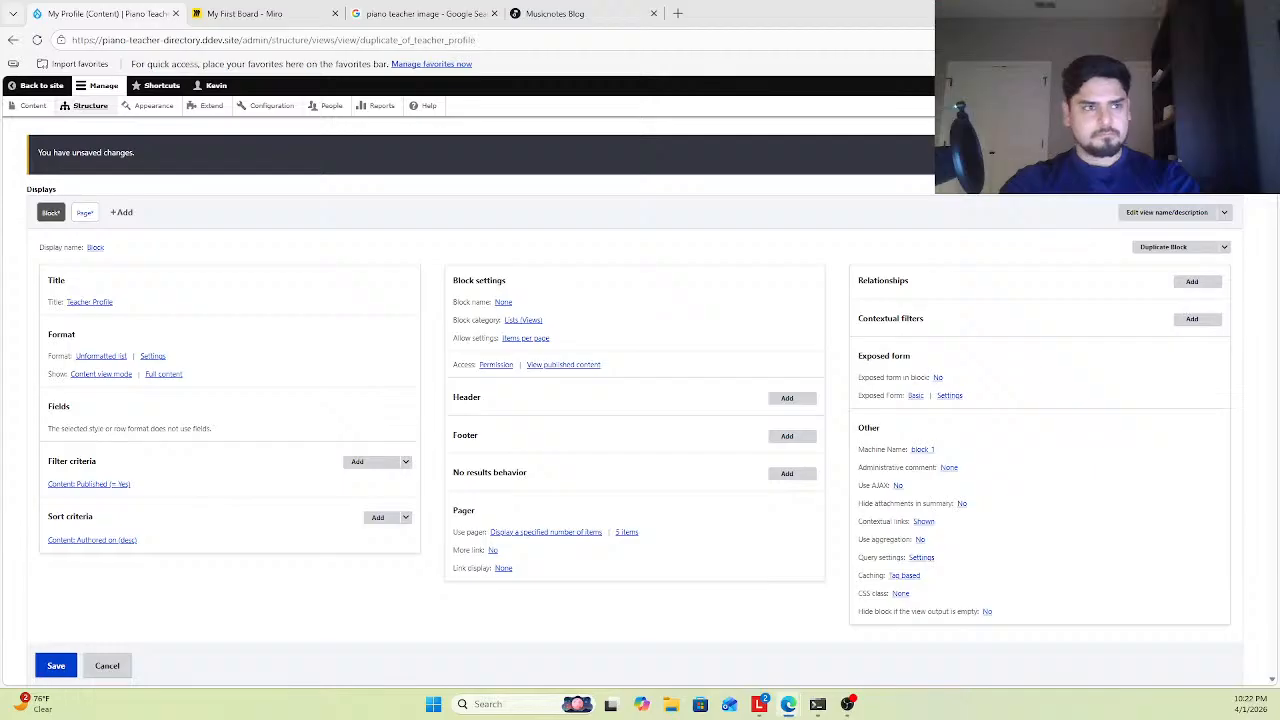
Search the contextual filters for 'Authored' and tick Content: Authored by
left_click(1190, 319)
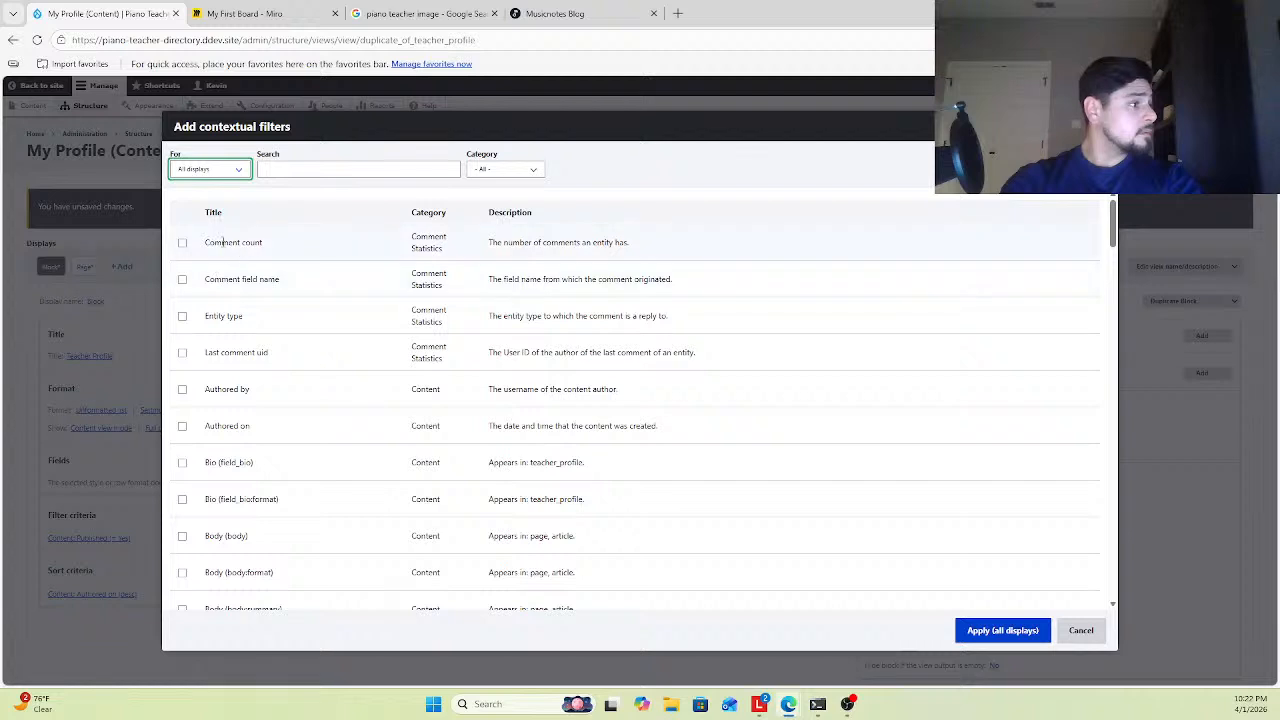
left_click(305, 170)
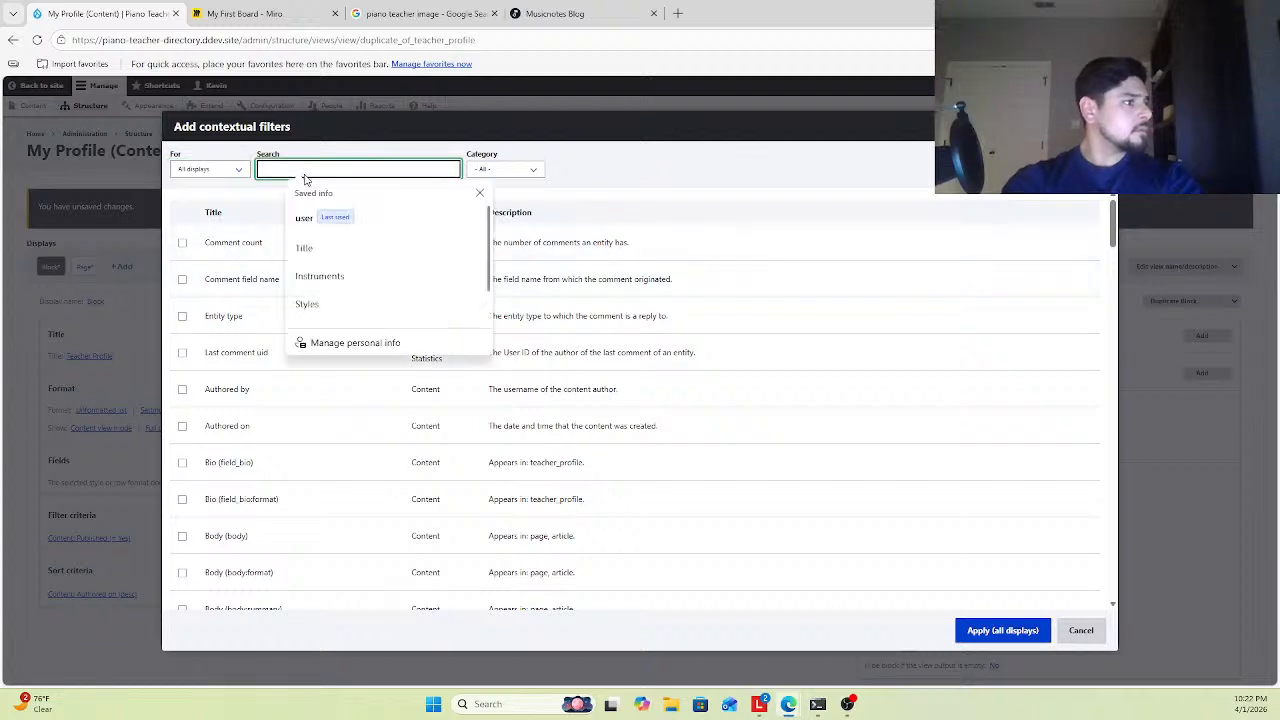
type("Authored")
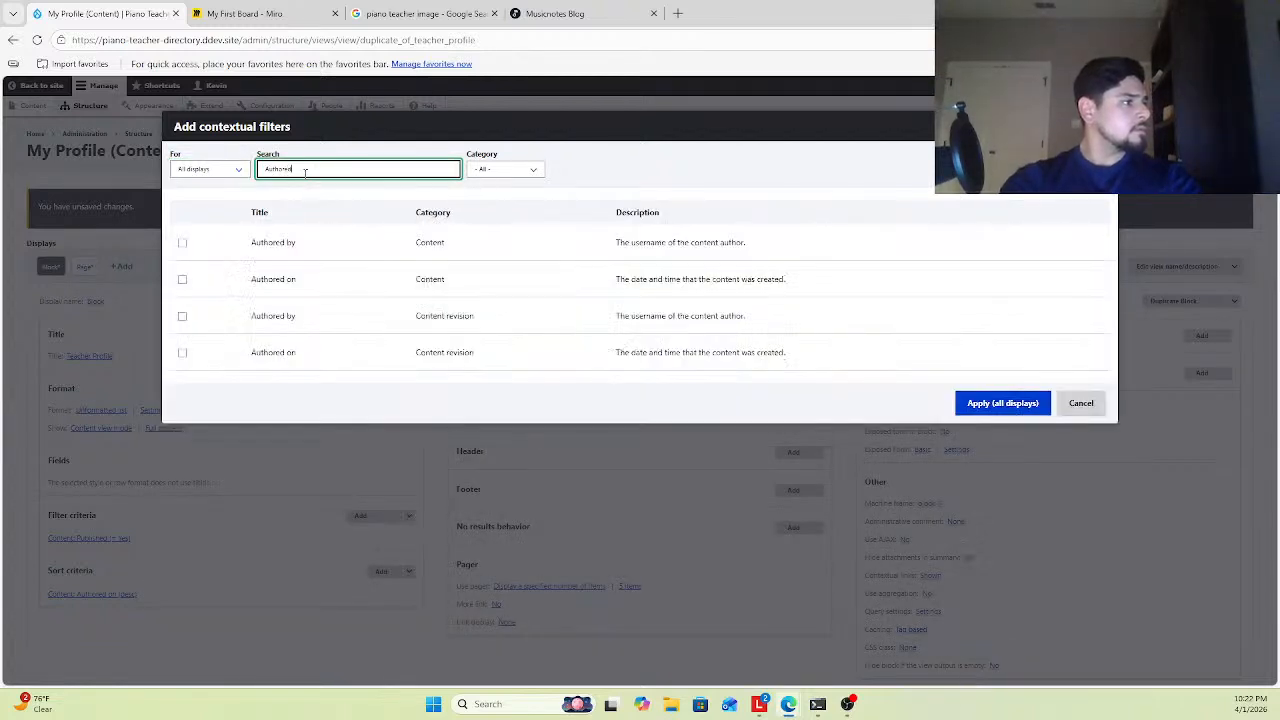
left_click(182, 243)
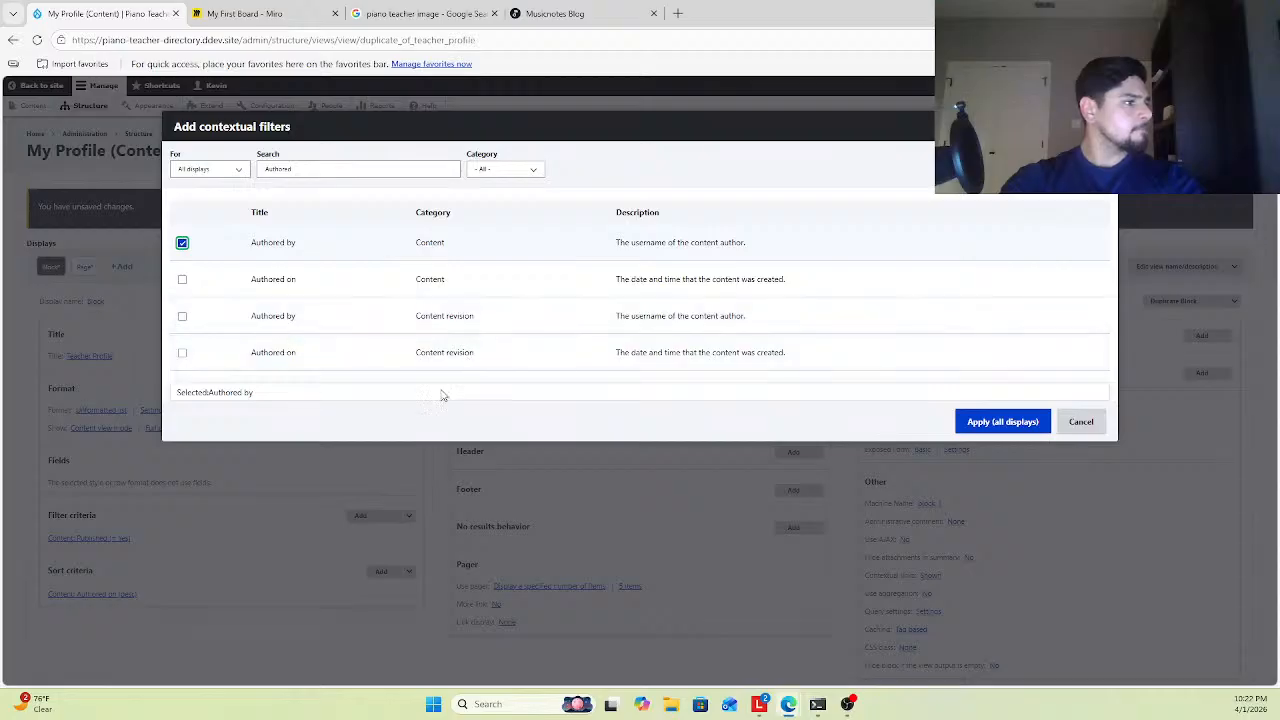
Apply the Authored by filter to all displays, confirming the display choice
left_click(1000, 428)
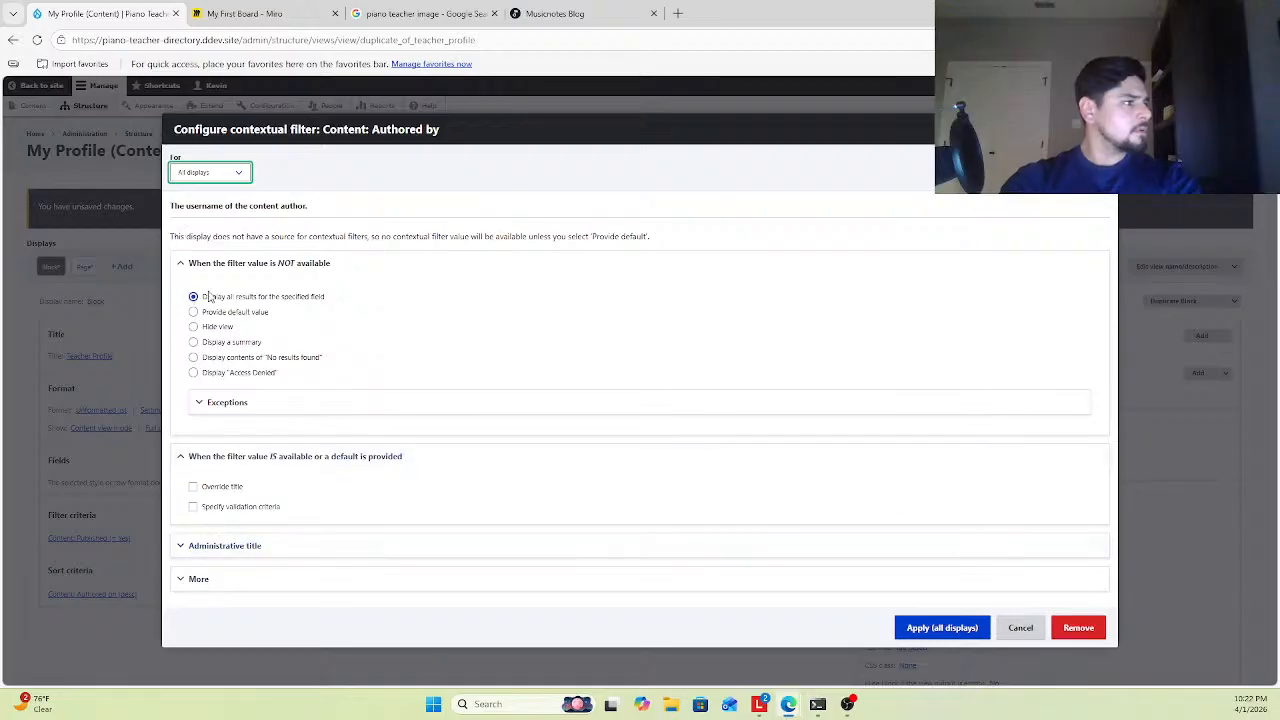
scroll(203, 290, "up", 5)
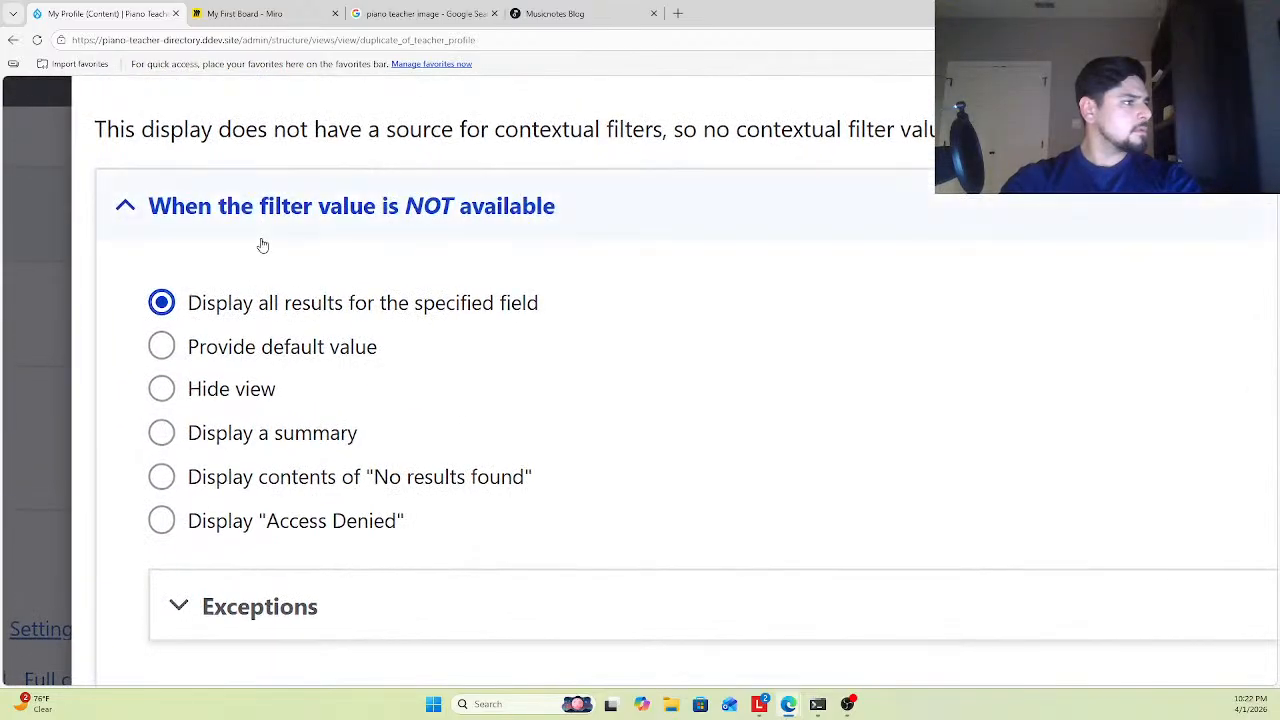
scroll(298, 218, "down", 4)
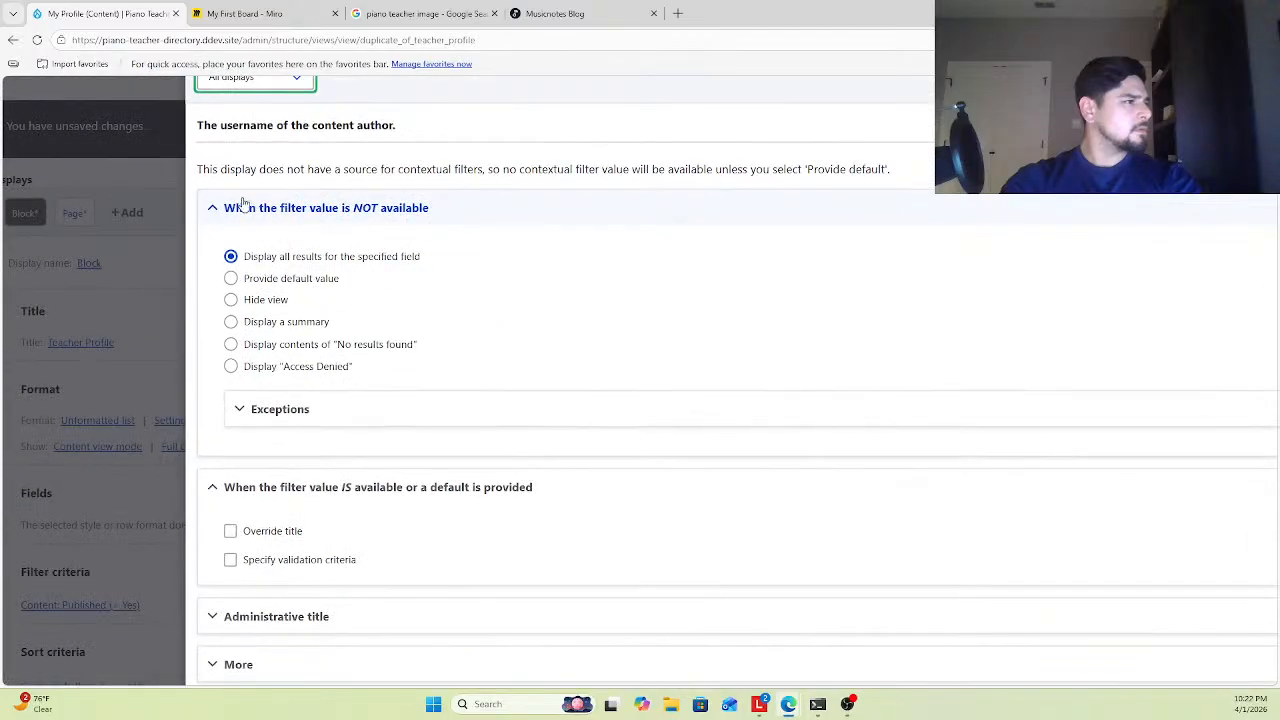
scroll(381, 161, "right", 1)
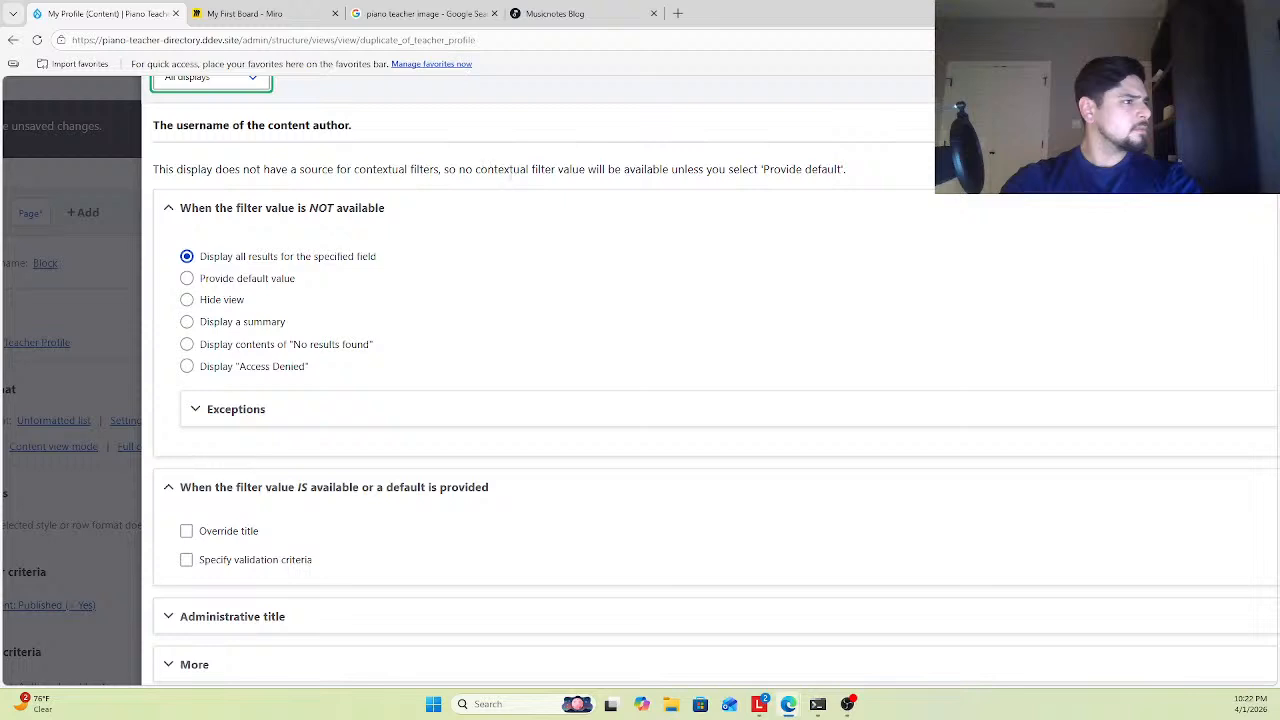
scroll(500, 172, "up", 2)
left_click(240, 163)
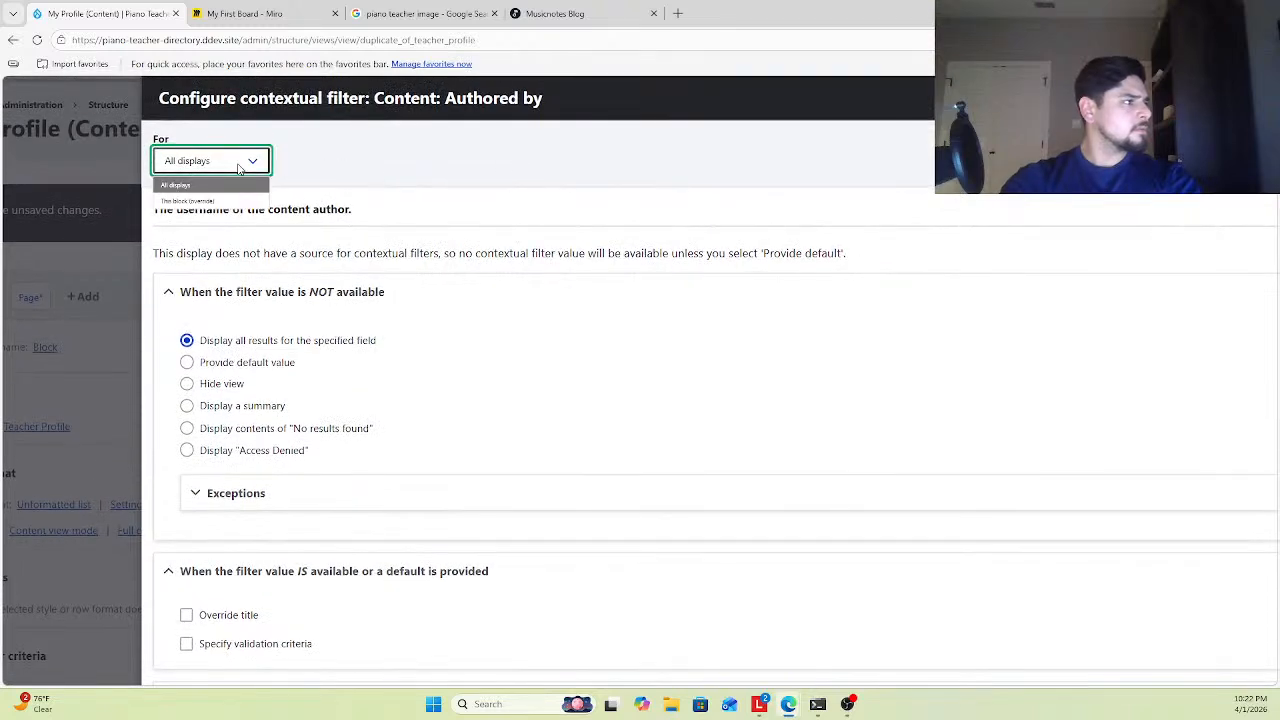
left_click(377, 176)
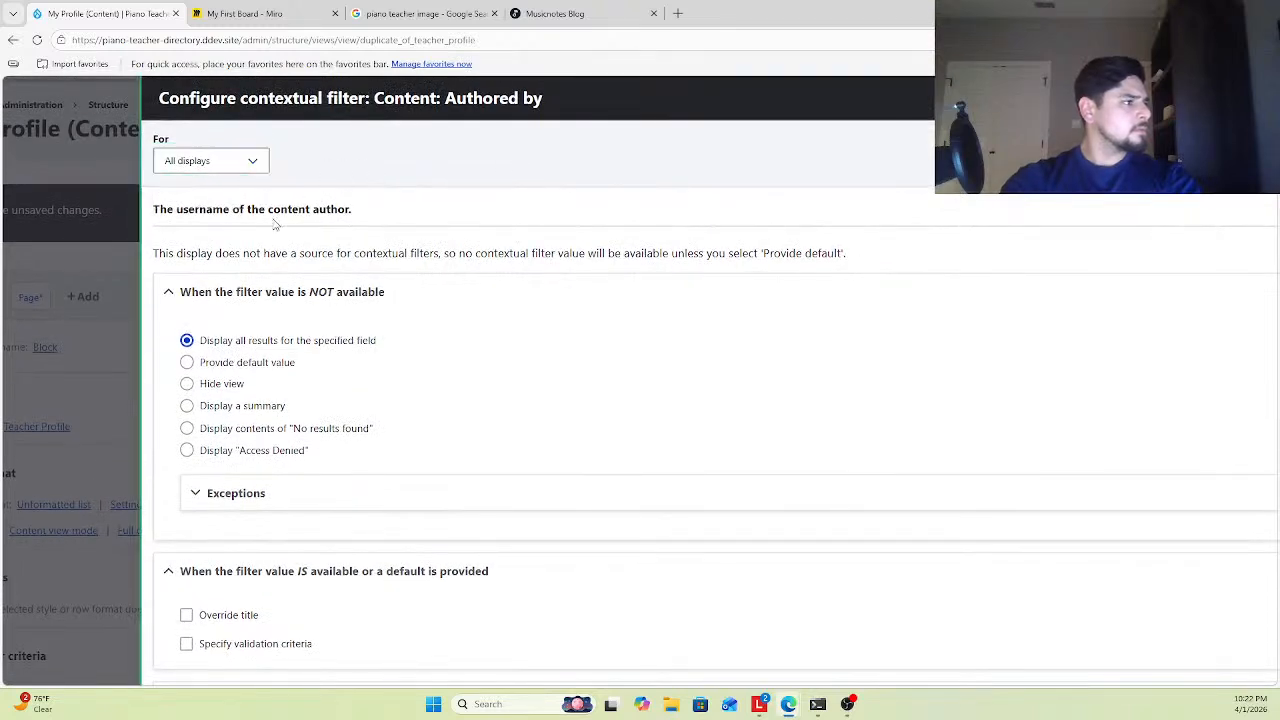
scroll(344, 224, "down", 2)
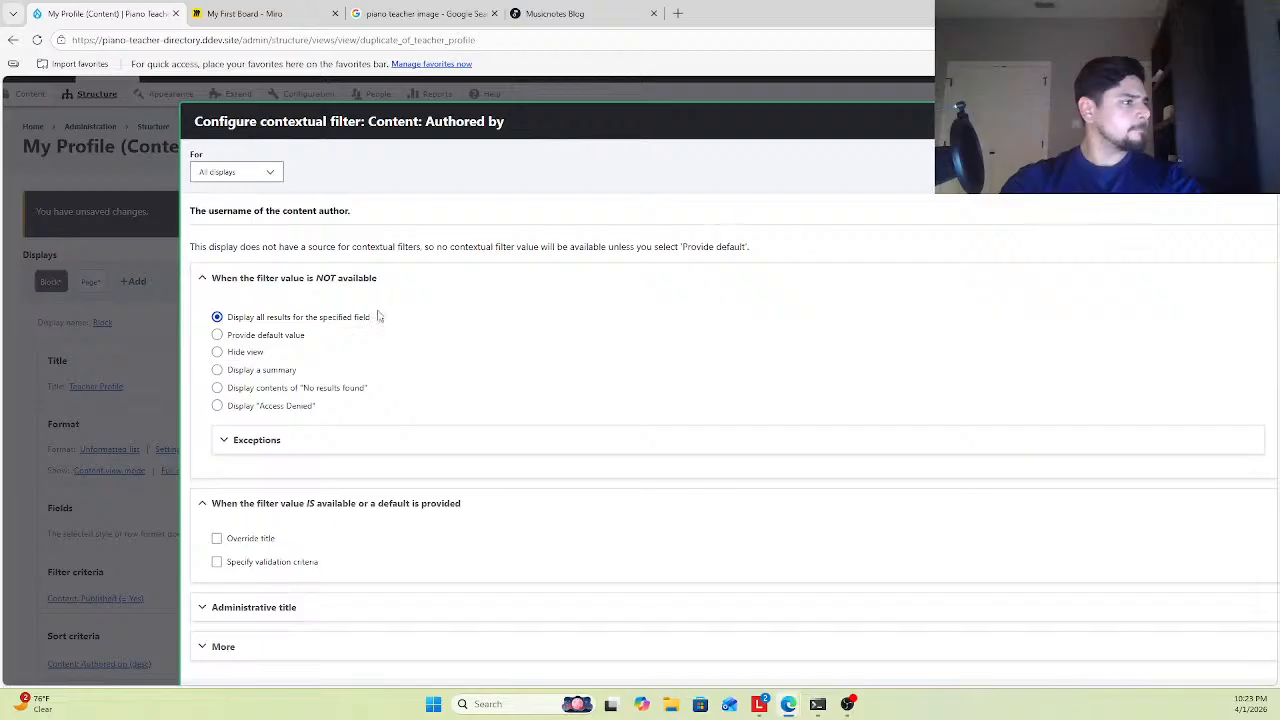
Keep 'Display all results for the specified field' as the no-value behaviour
left_click(255, 338)
left_click(277, 318)
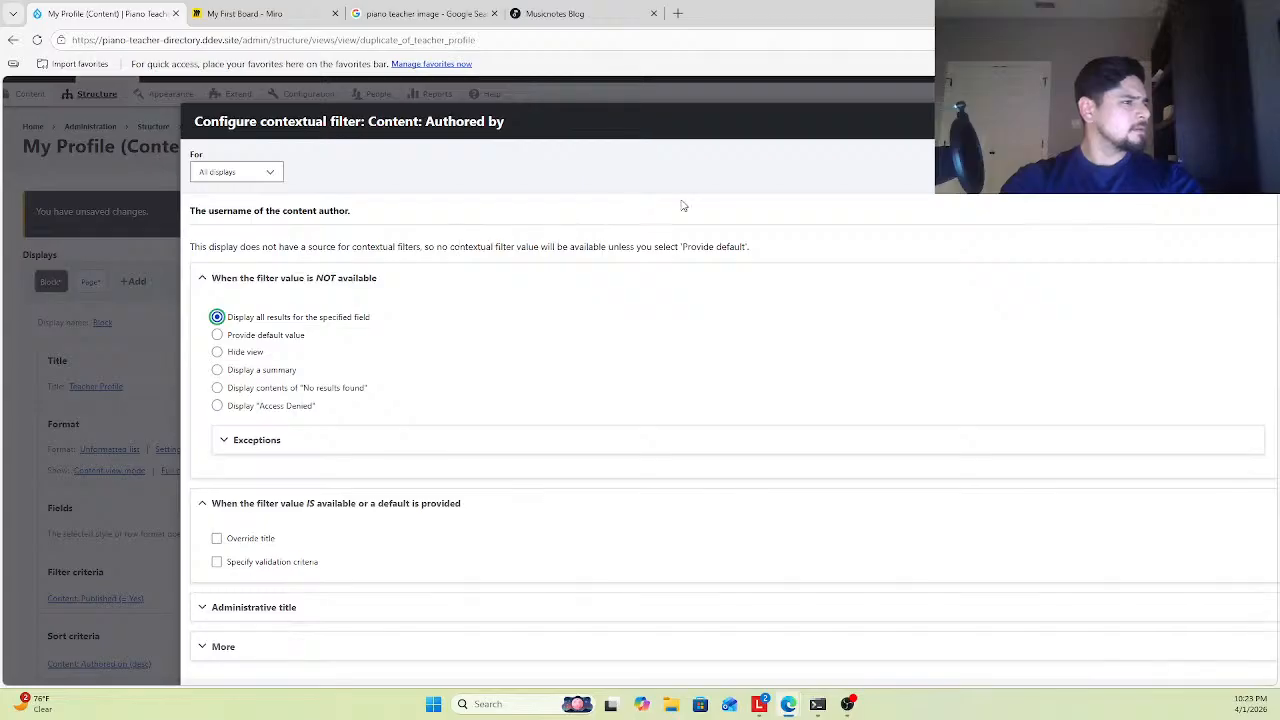
key("ctrl+a")
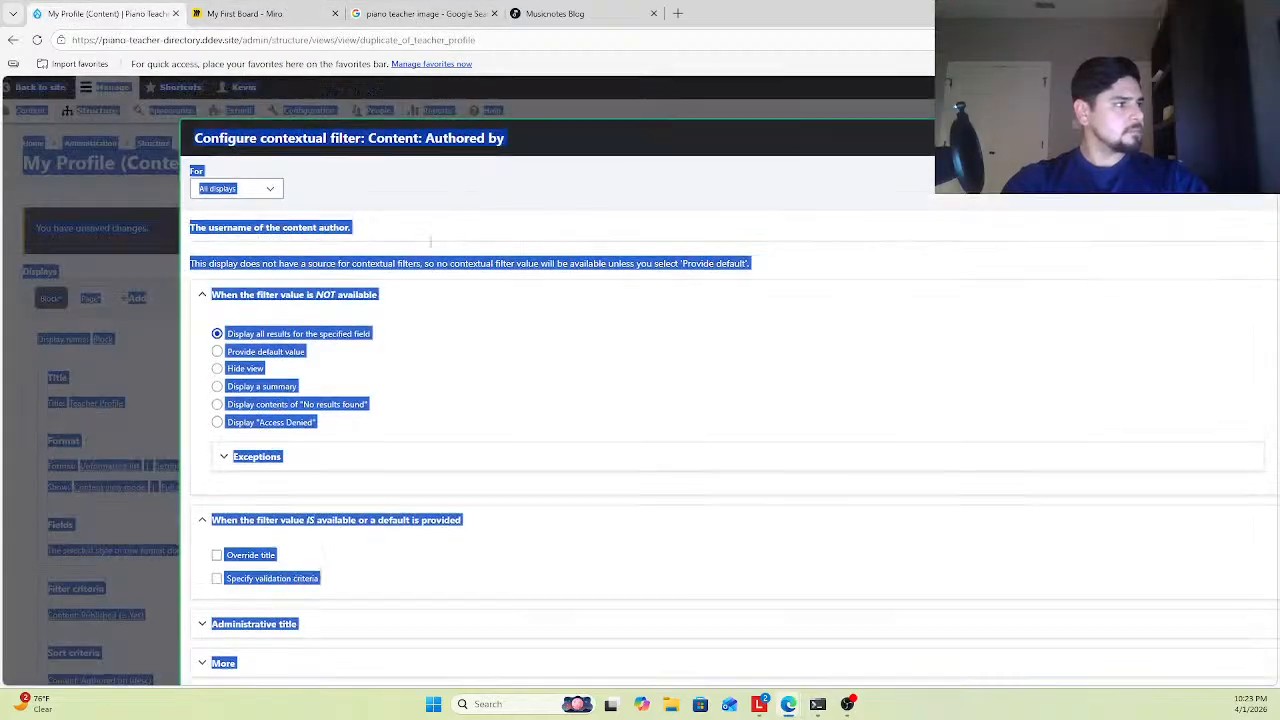
scroll(397, 253, "down", 1)
right_click(397, 253)
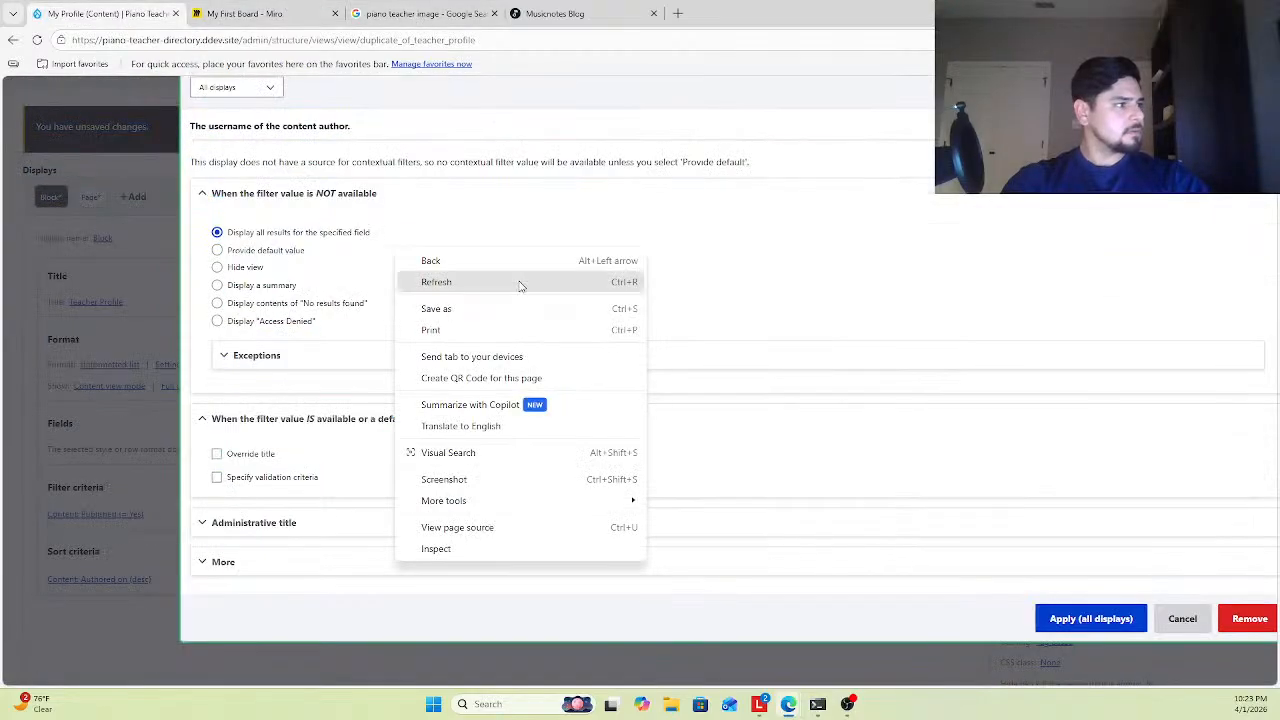
left_click(506, 160)
scroll(506, 160, "up", 2)
scroll(505, 158, "down", 2)
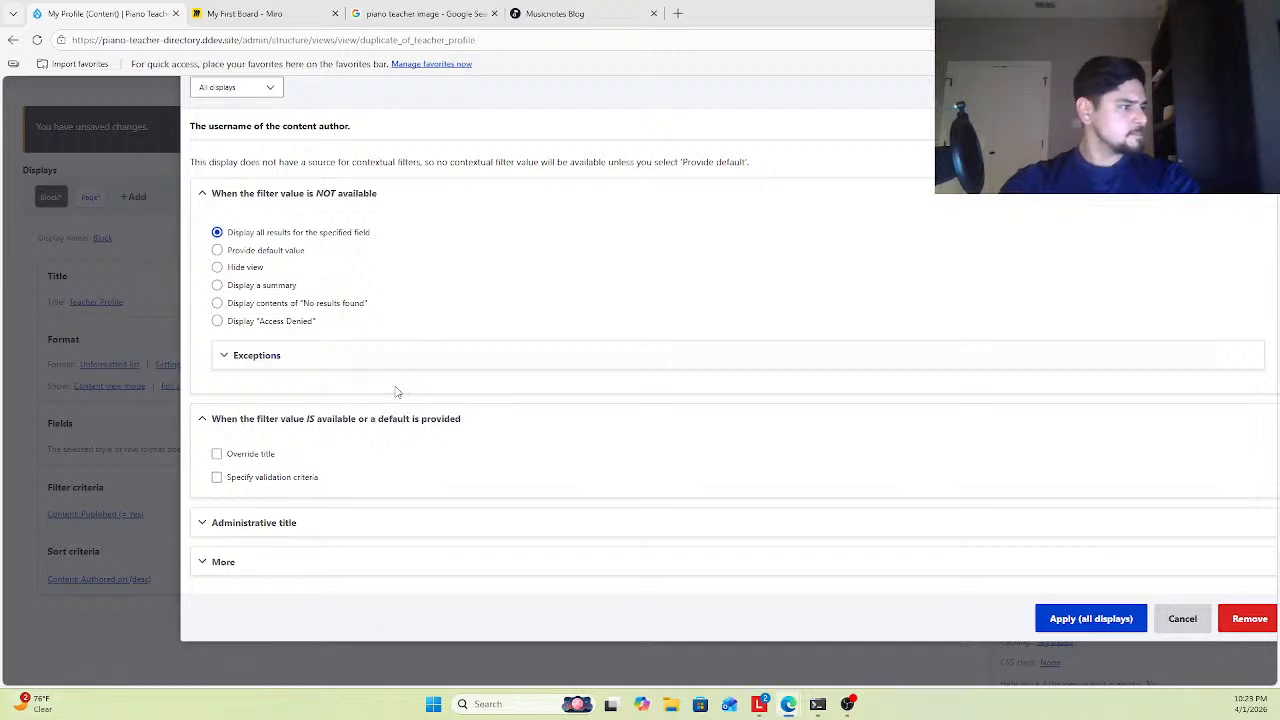
scroll(394, 396, "down", 2)
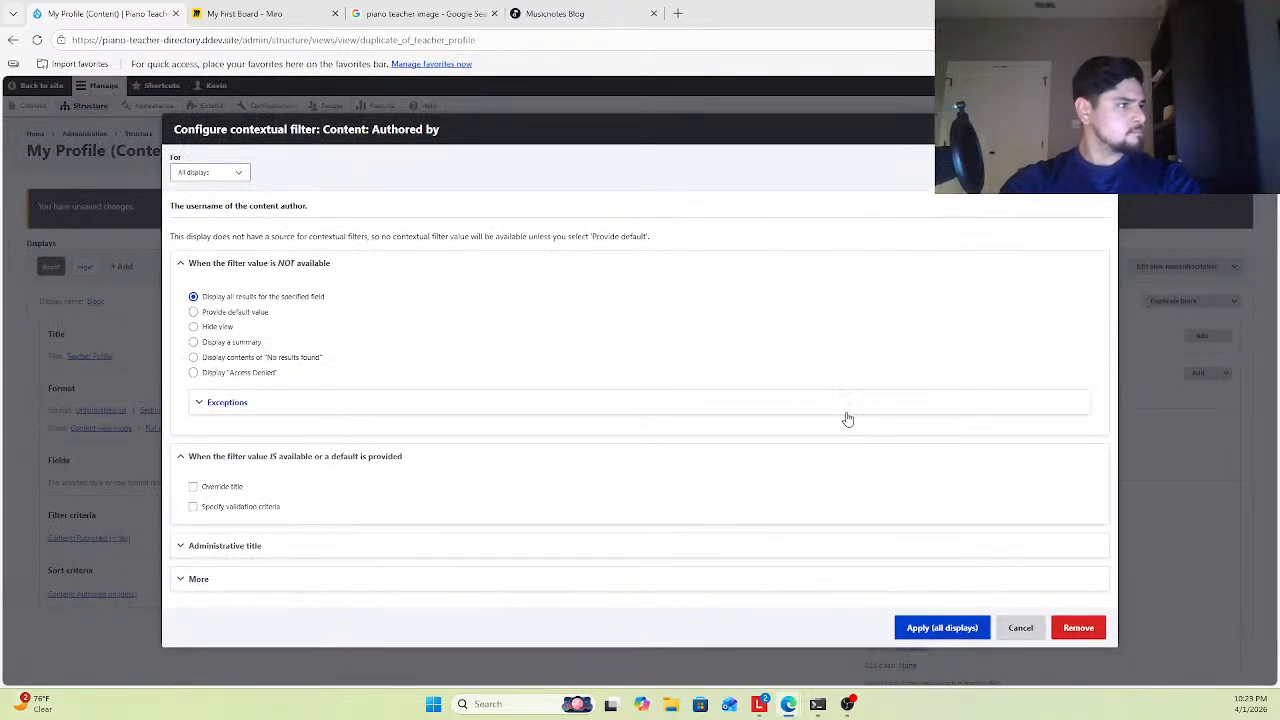
Apply the Authored by filter settings, leaving the view name and description unchanged
left_click(943, 628)
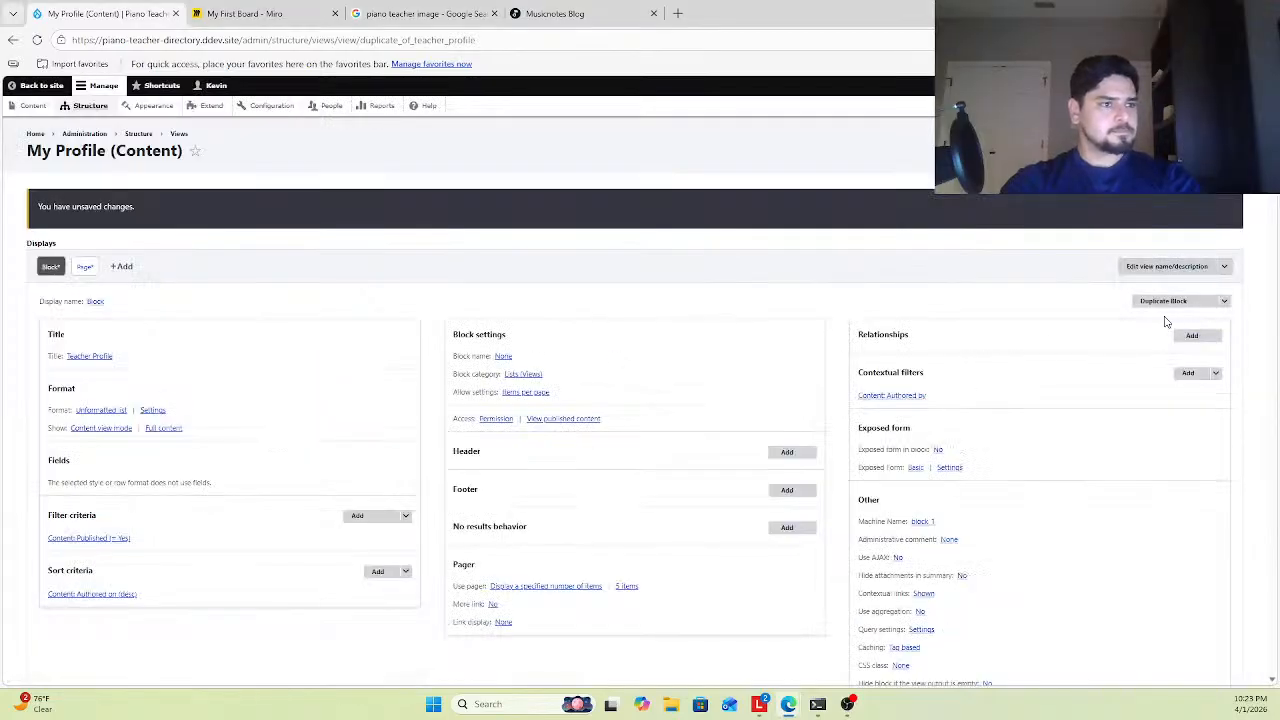
scroll(1166, 322, "down", 1)
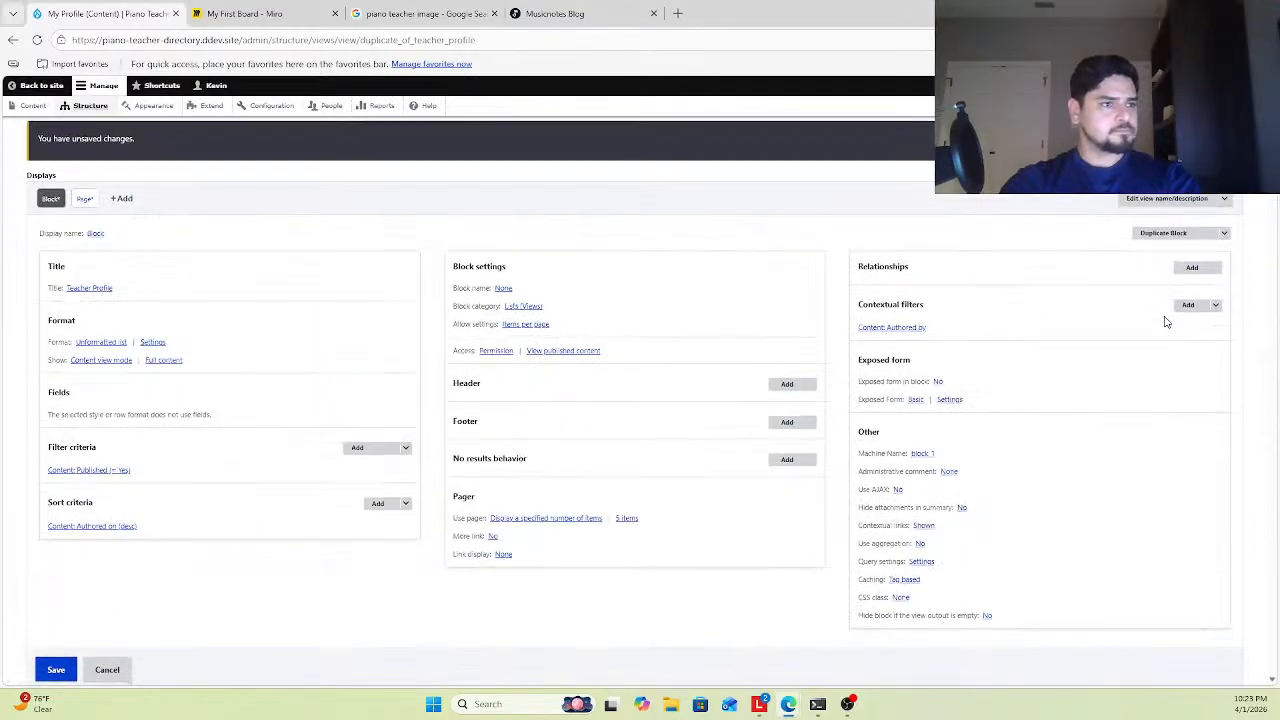
left_click(1165, 198)
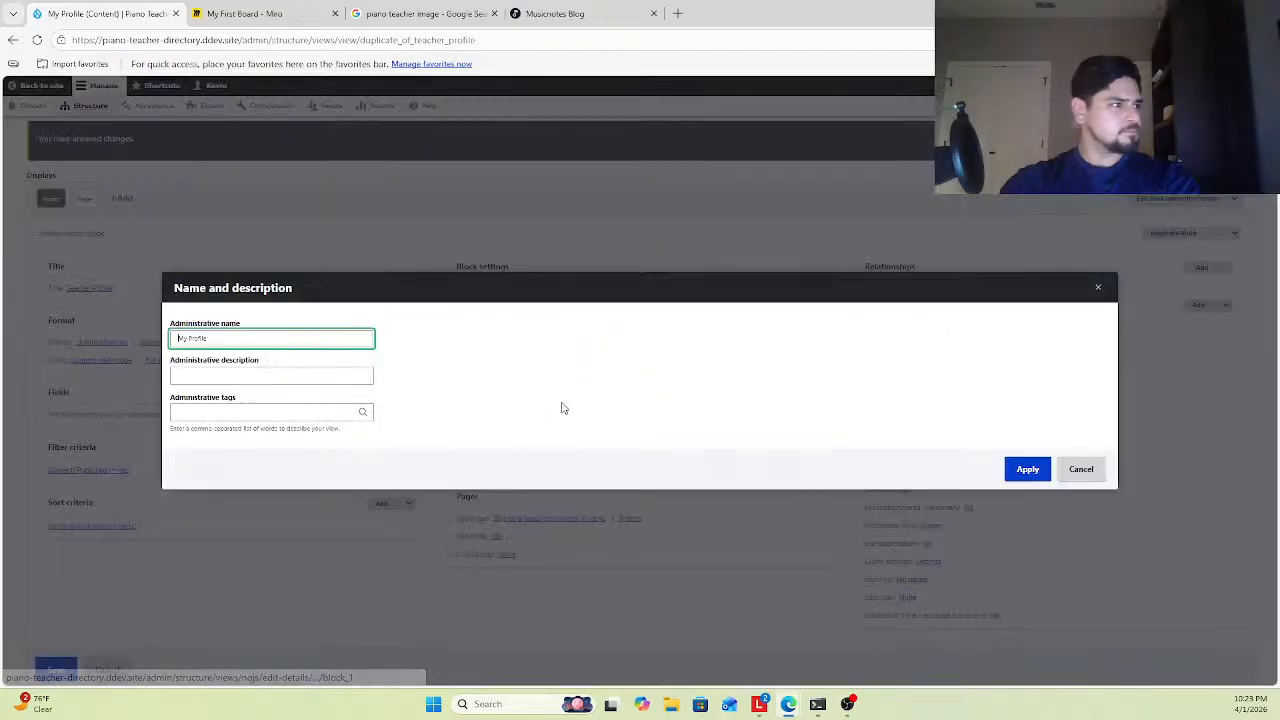
left_click(1080, 469)
scroll(655, 553, "down", 3)
Save the My Profile view and refresh its preview
left_click(56, 279)
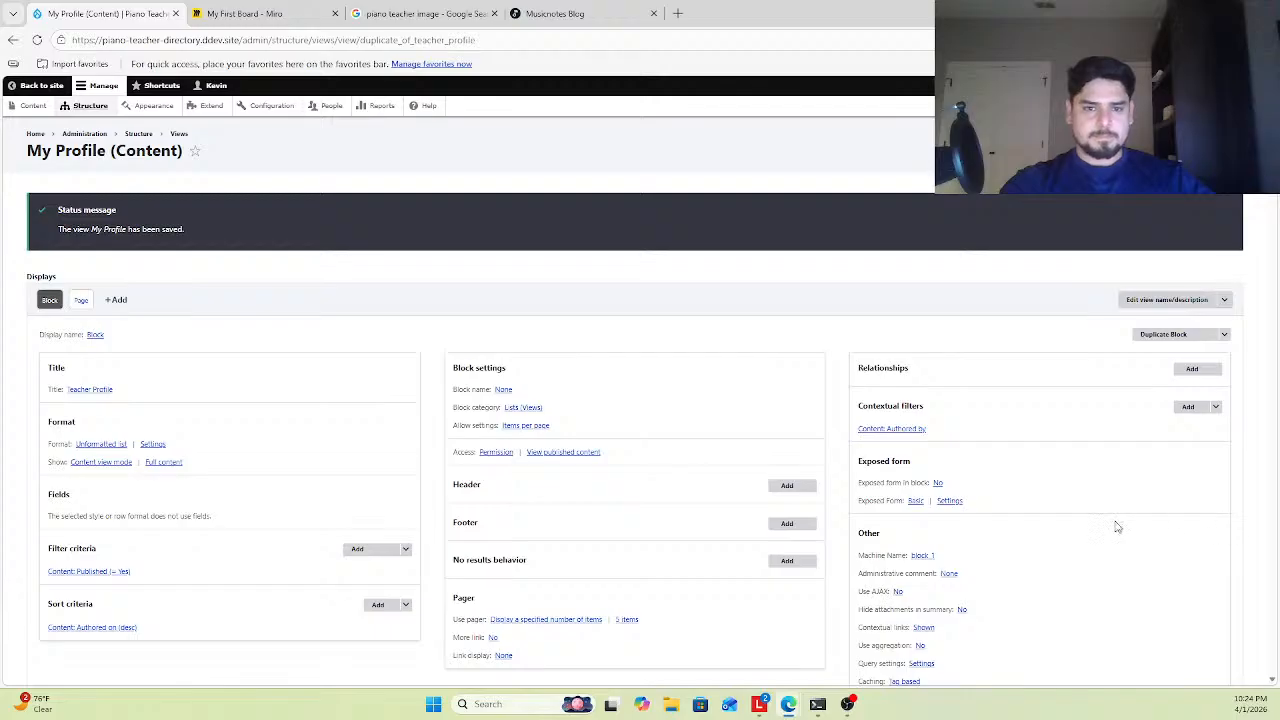
scroll(312, 470, "down", 2)
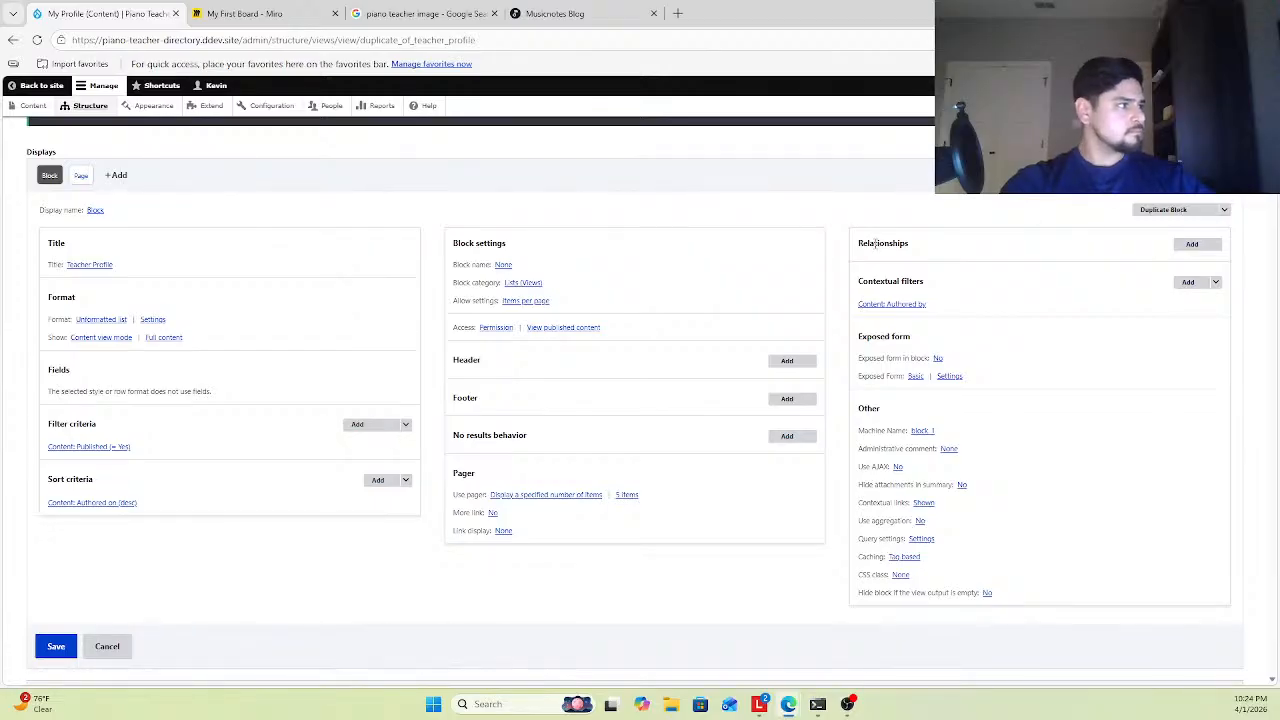
scroll(374, 357, "down", 1)
scroll(580, 437, "down", 5)
scroll(582, 440, "down", 20)
scroll(582, 440, "up", 20)
left_click(103, 278)
scroll(389, 209, "up", 2)
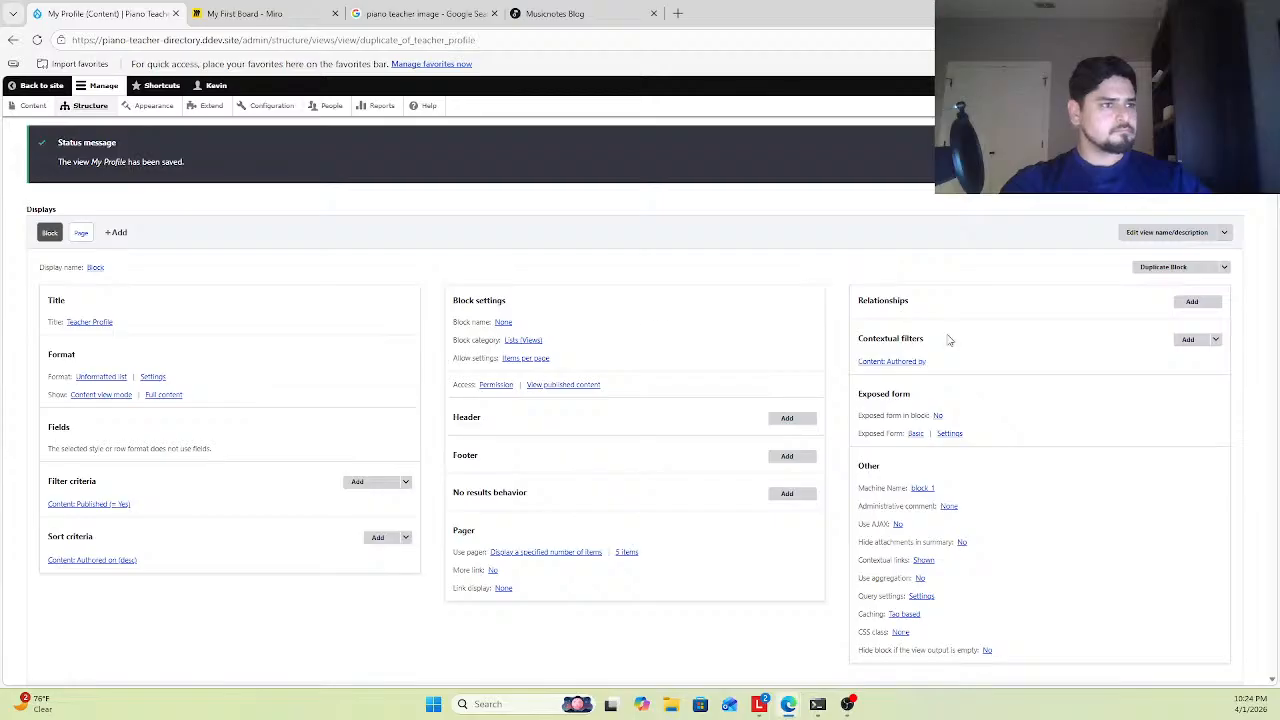
scroll(297, 266, "down", 1)
scroll(297, 266, "up", 2)
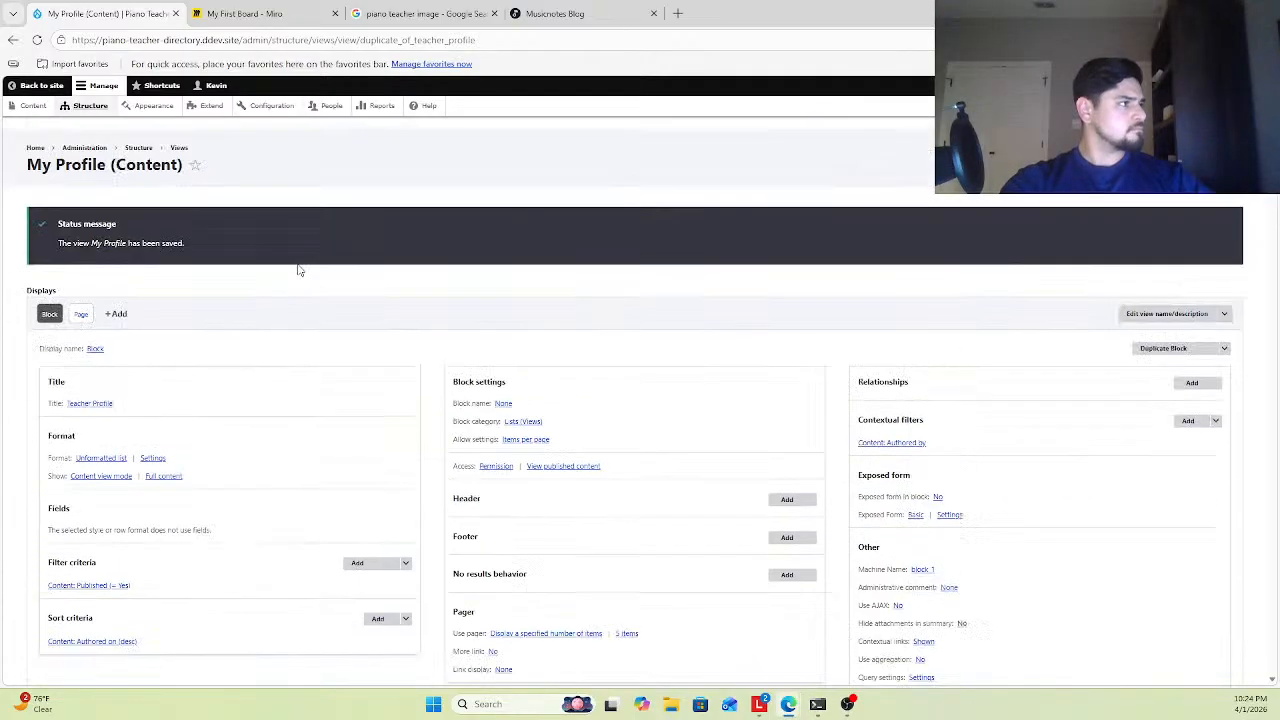
Open /my-profile from the Page display, review it, and return to the view editor
left_click(80, 300)
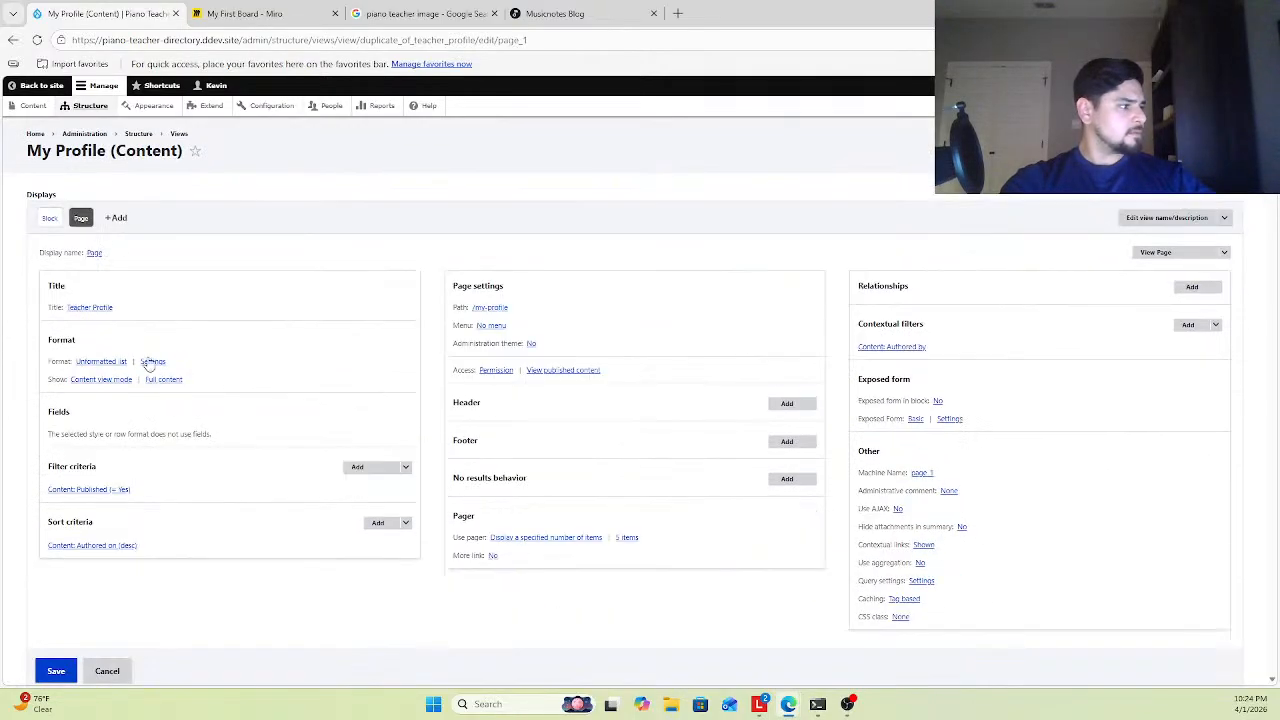
left_click(53, 225)
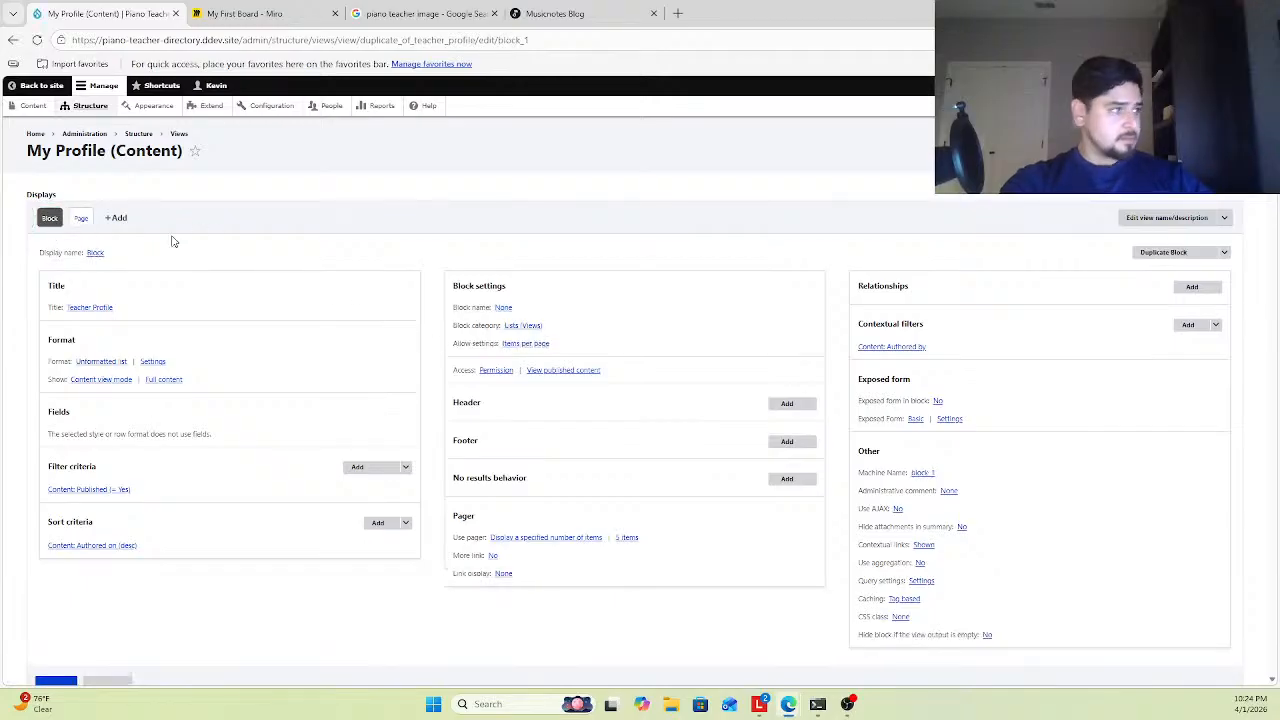
left_click(88, 222)
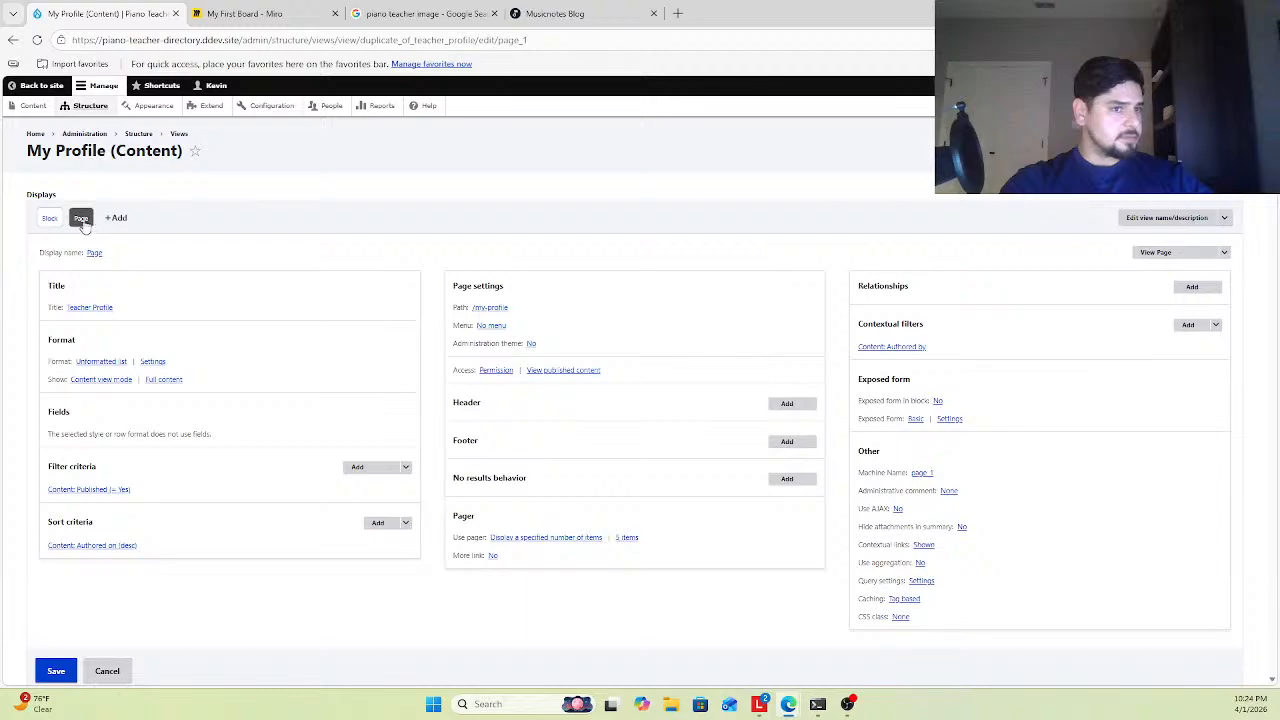
left_click(1193, 254)
scroll(660, 316, "down", 15)
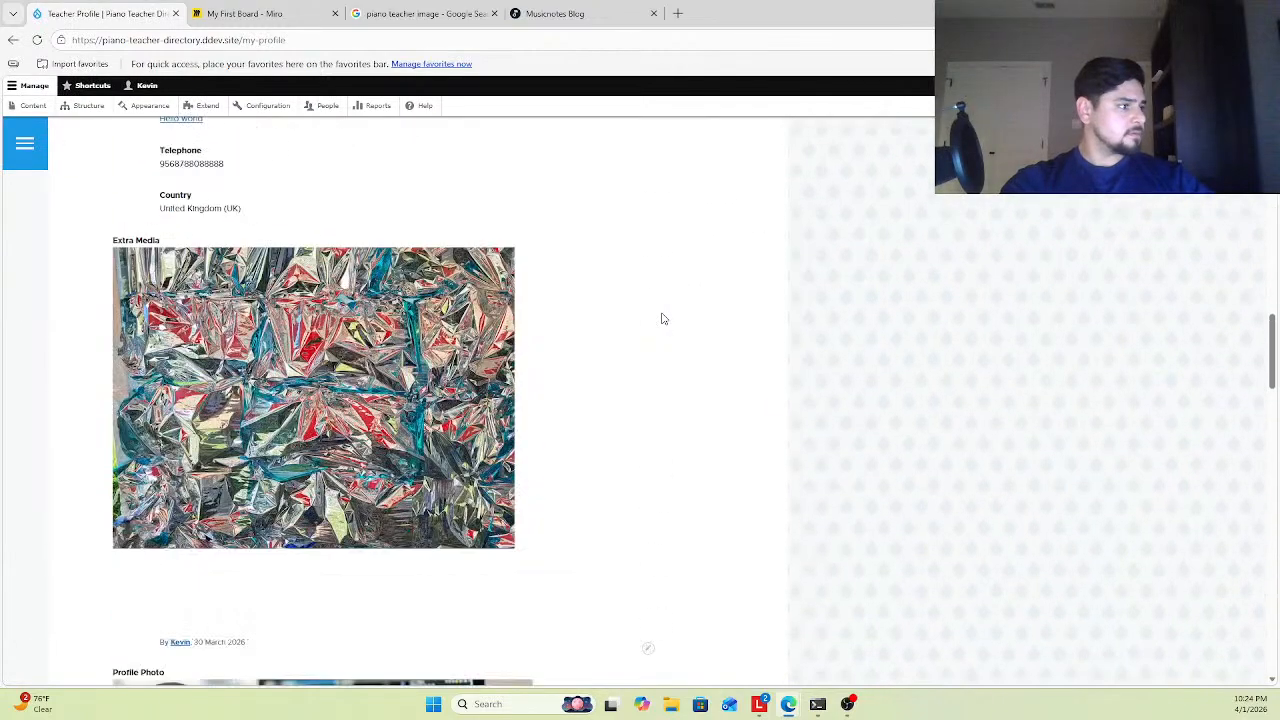
scroll(660, 317, "up", 15)
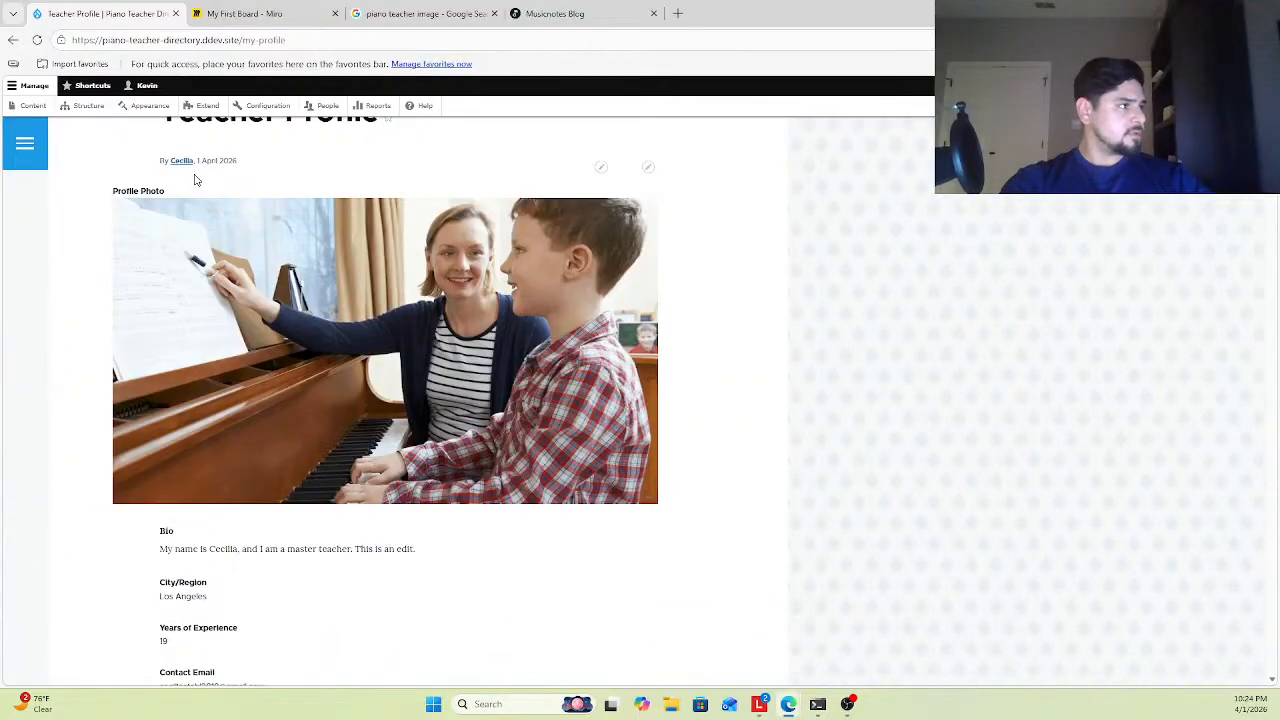
left_click(12, 44)
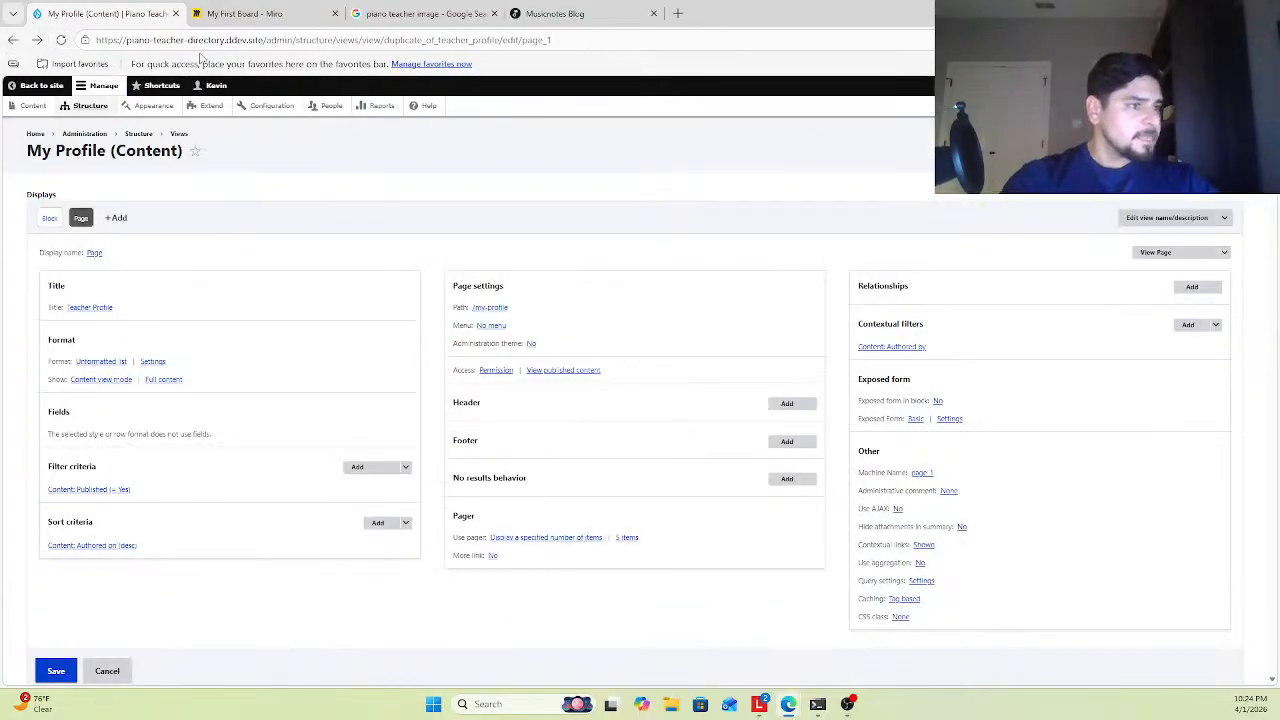
left_click(908, 349)
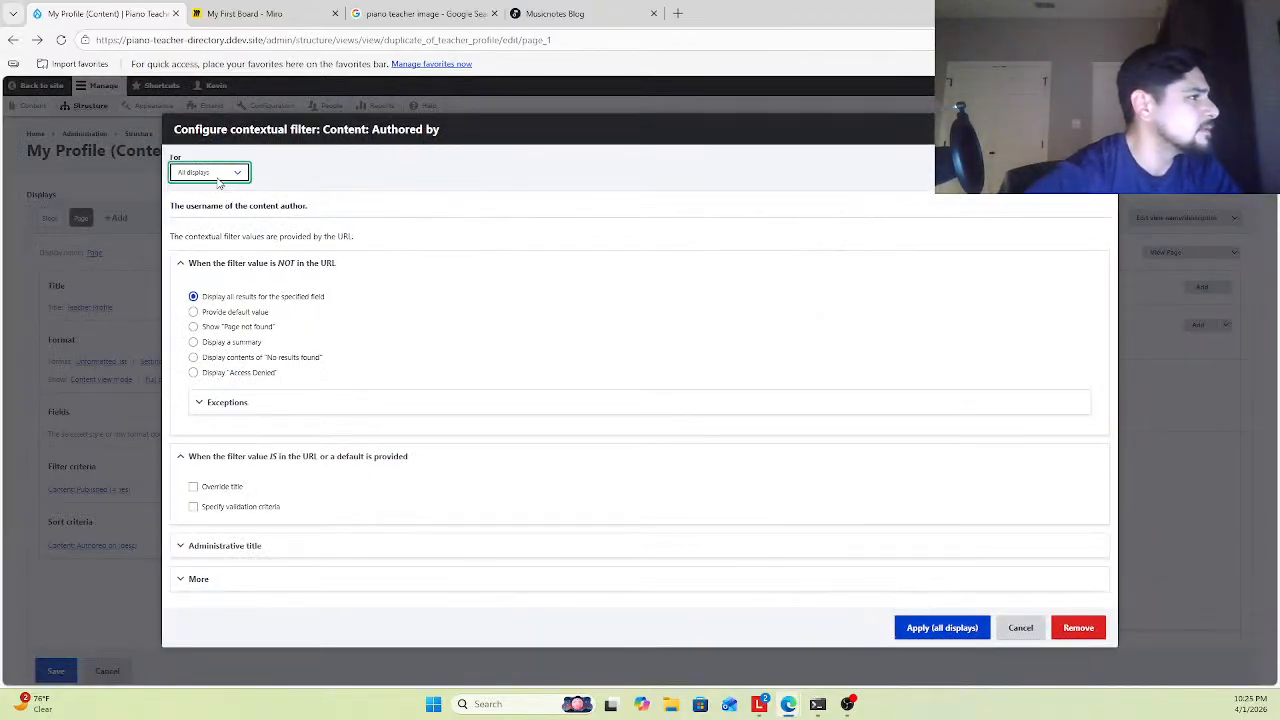
left_click(218, 179)
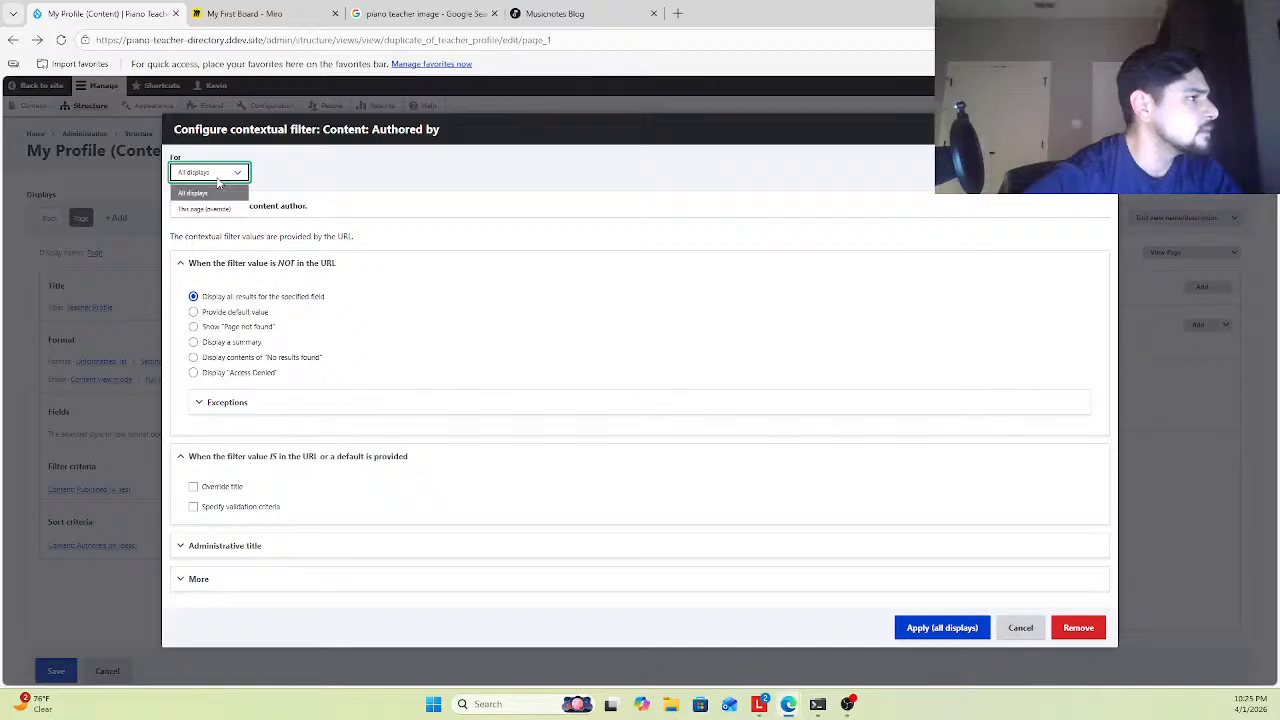
left_click(1076, 627)
left_click(1076, 627)
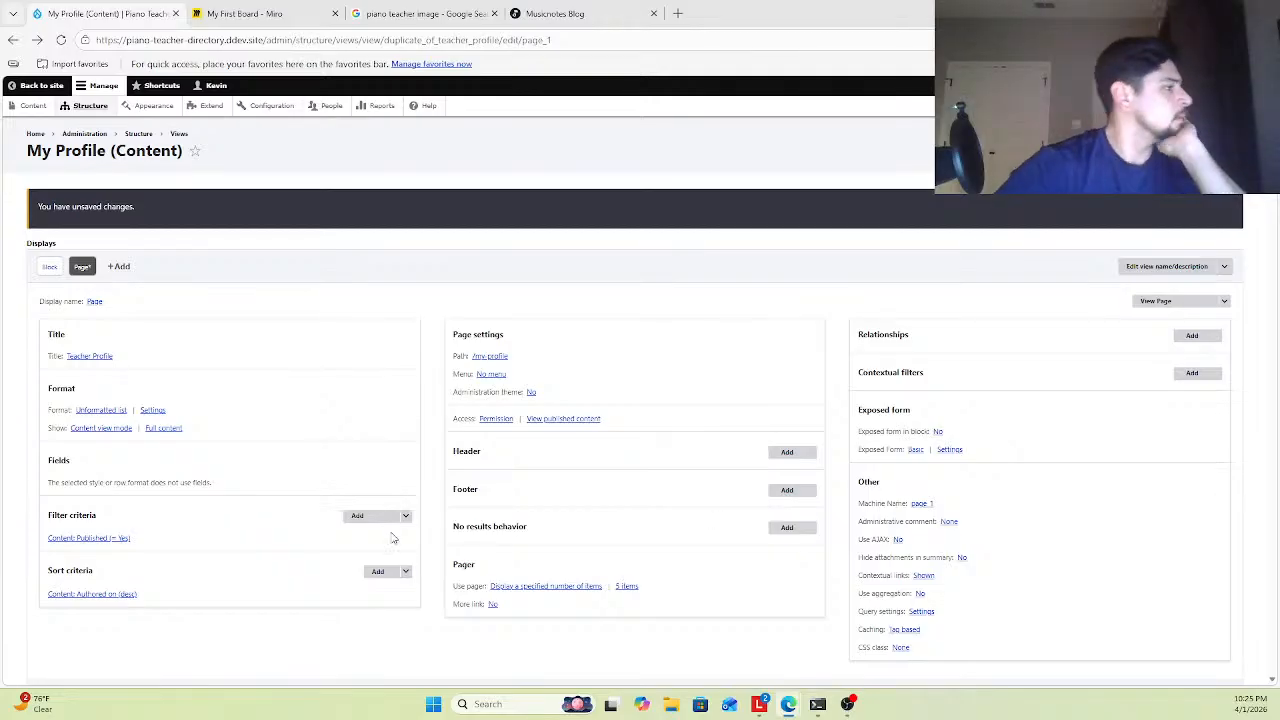
scroll(72, 316, "down", 1)
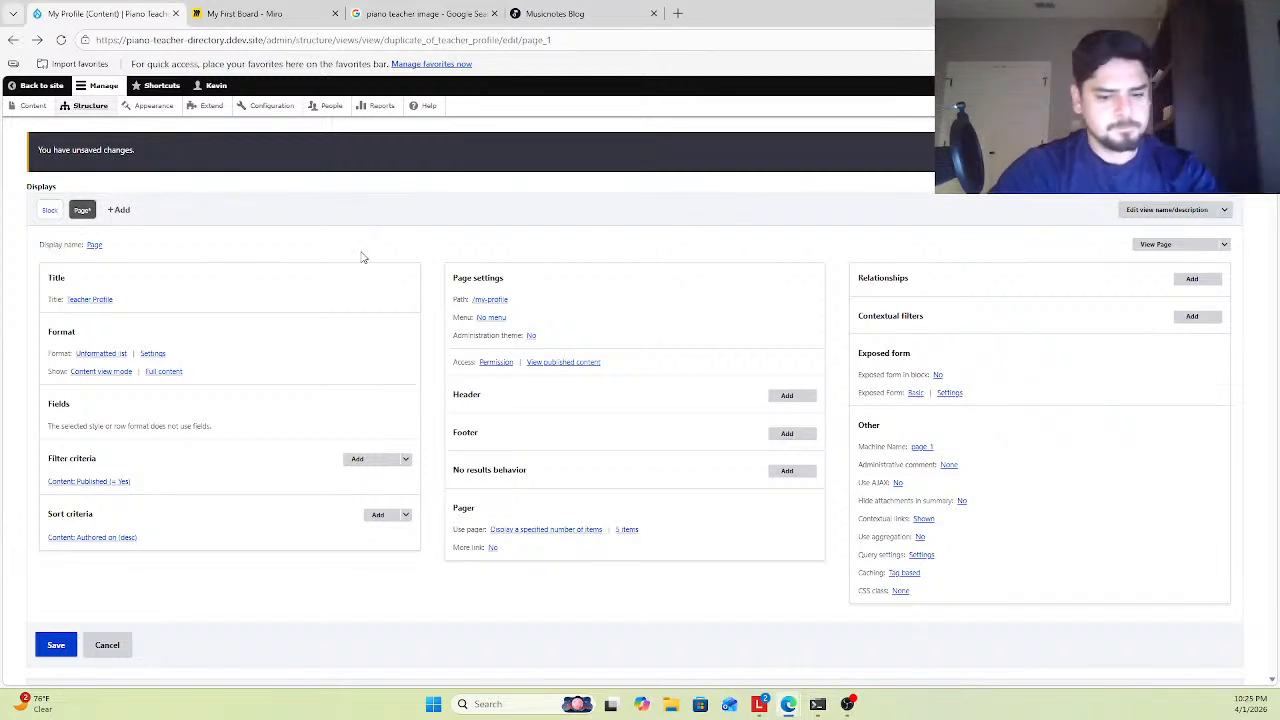
key("ctrl+a")
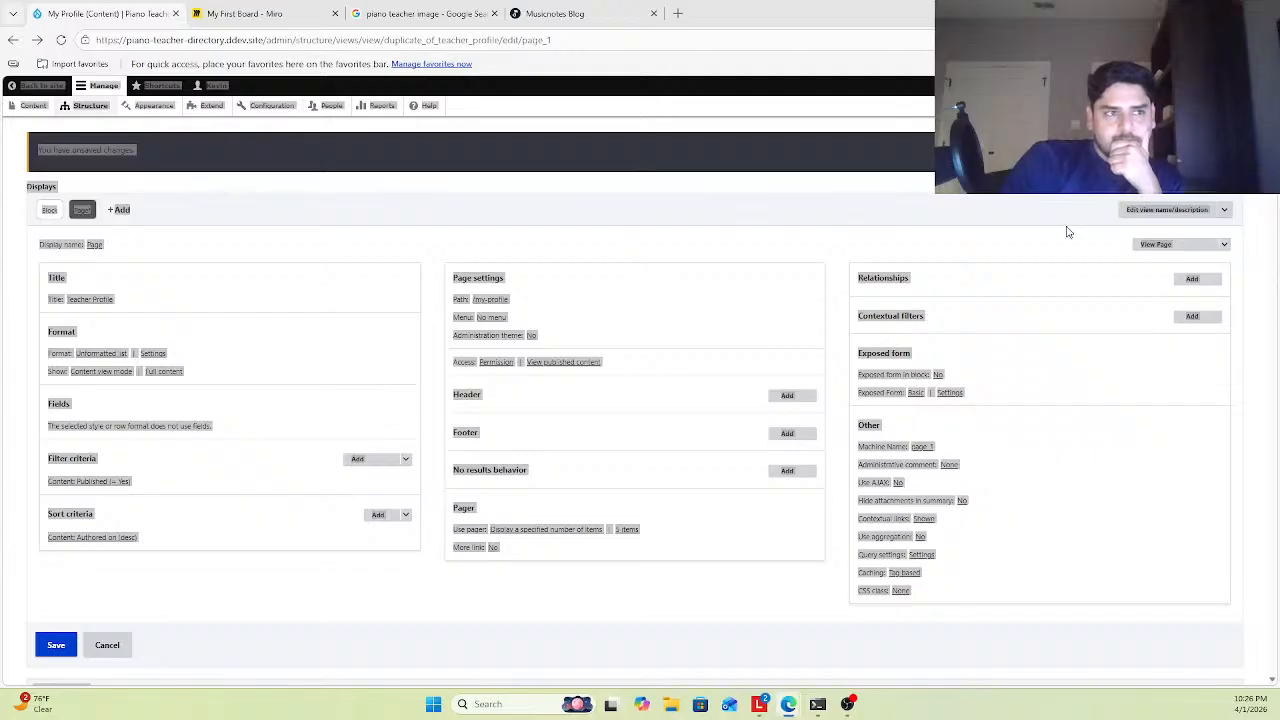
Search filters for 'user' and add Content: Authored by to all displays
left_click(1187, 319)
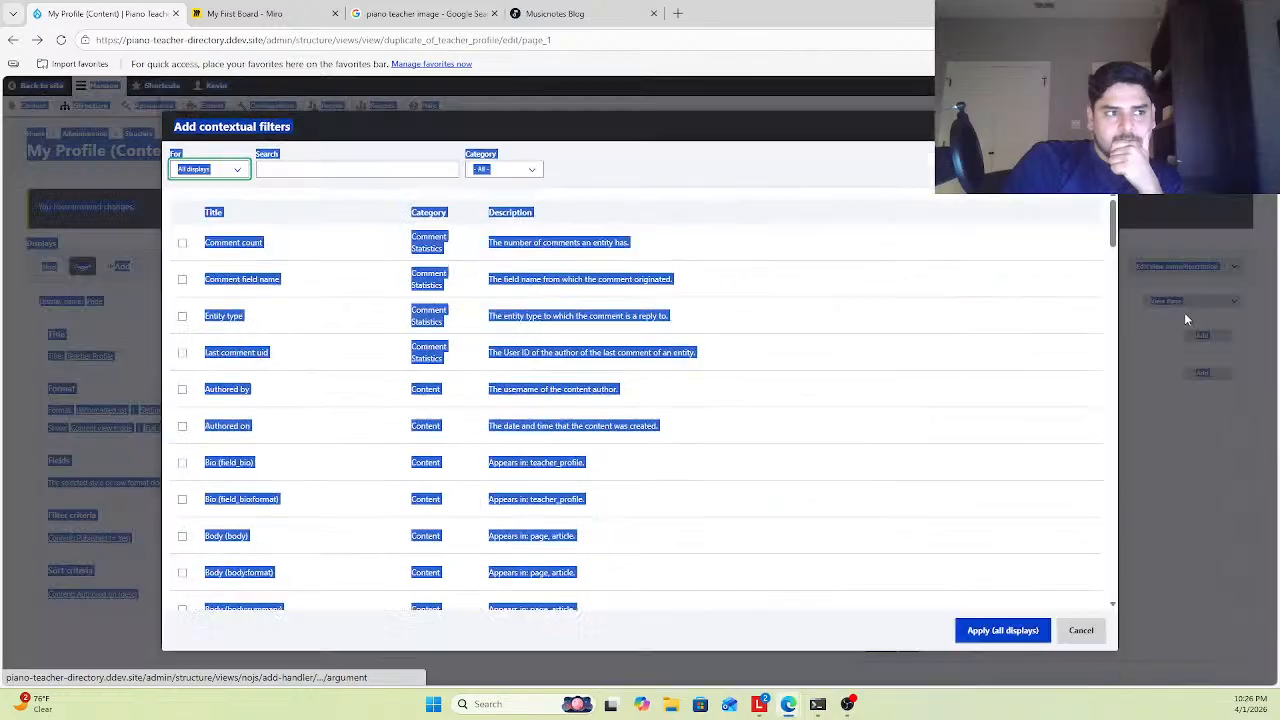
left_click(349, 172)
type("user")
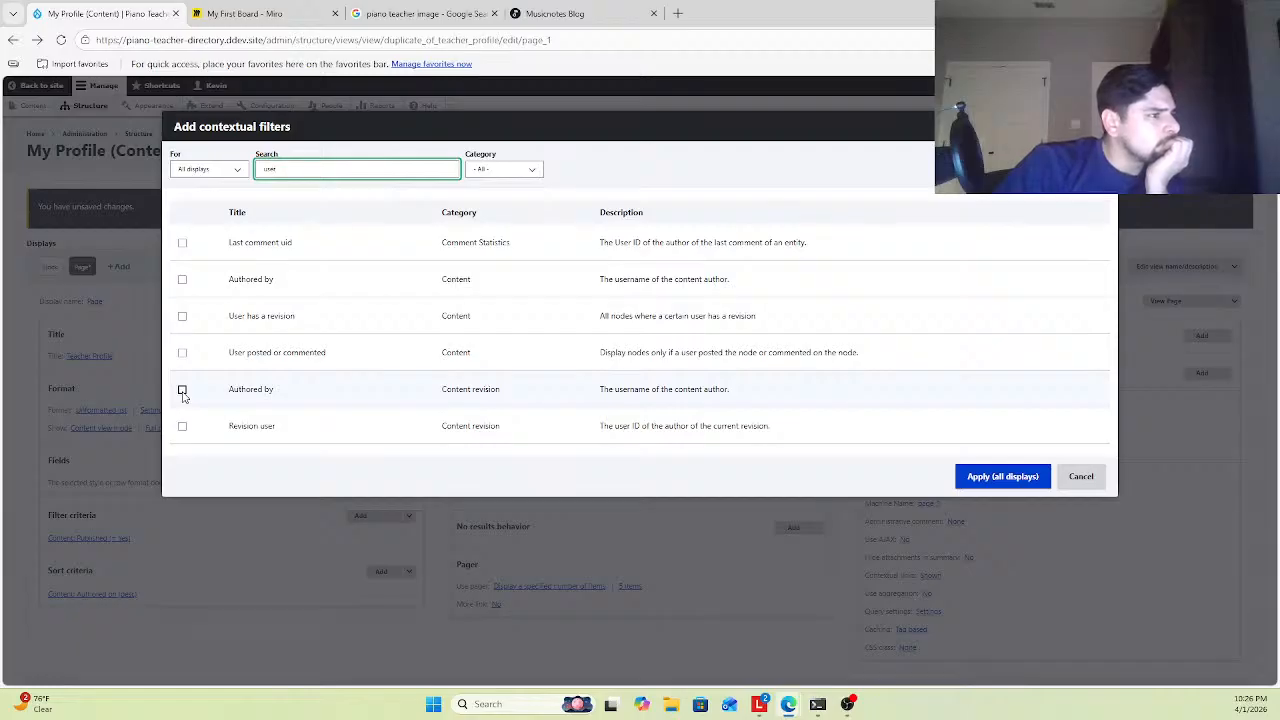
left_click(183, 390)
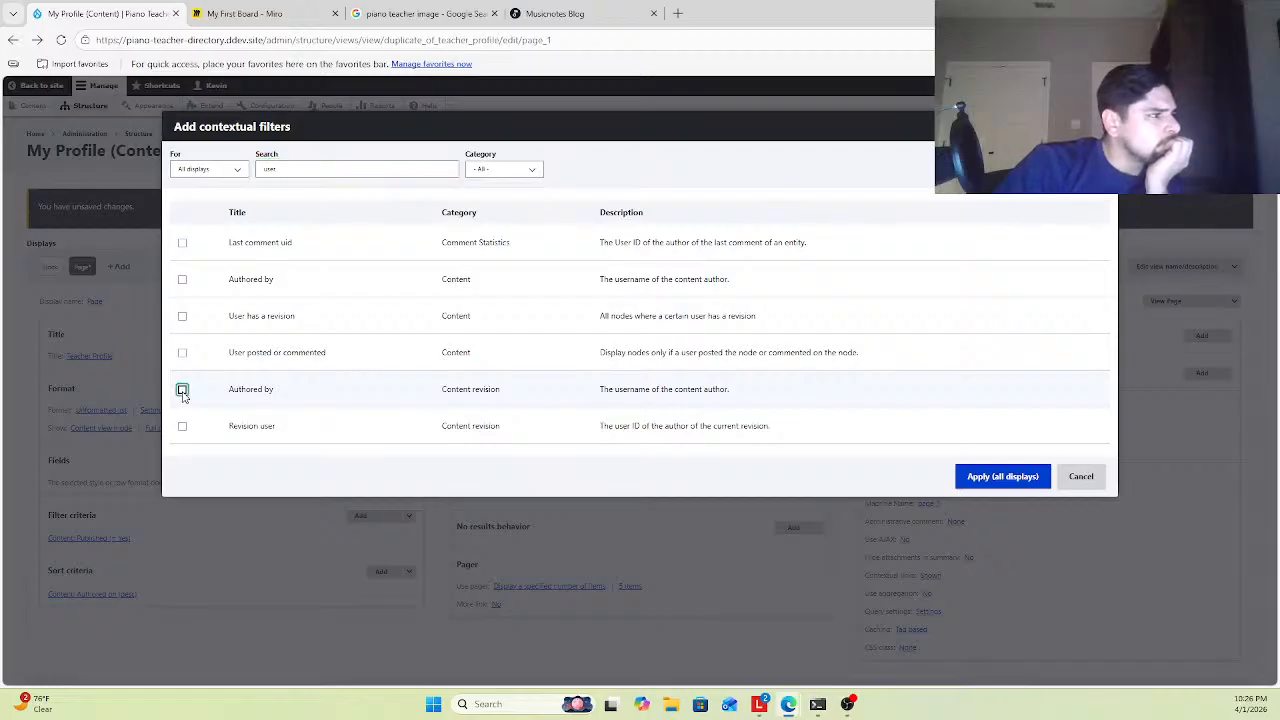
left_click(182, 281)
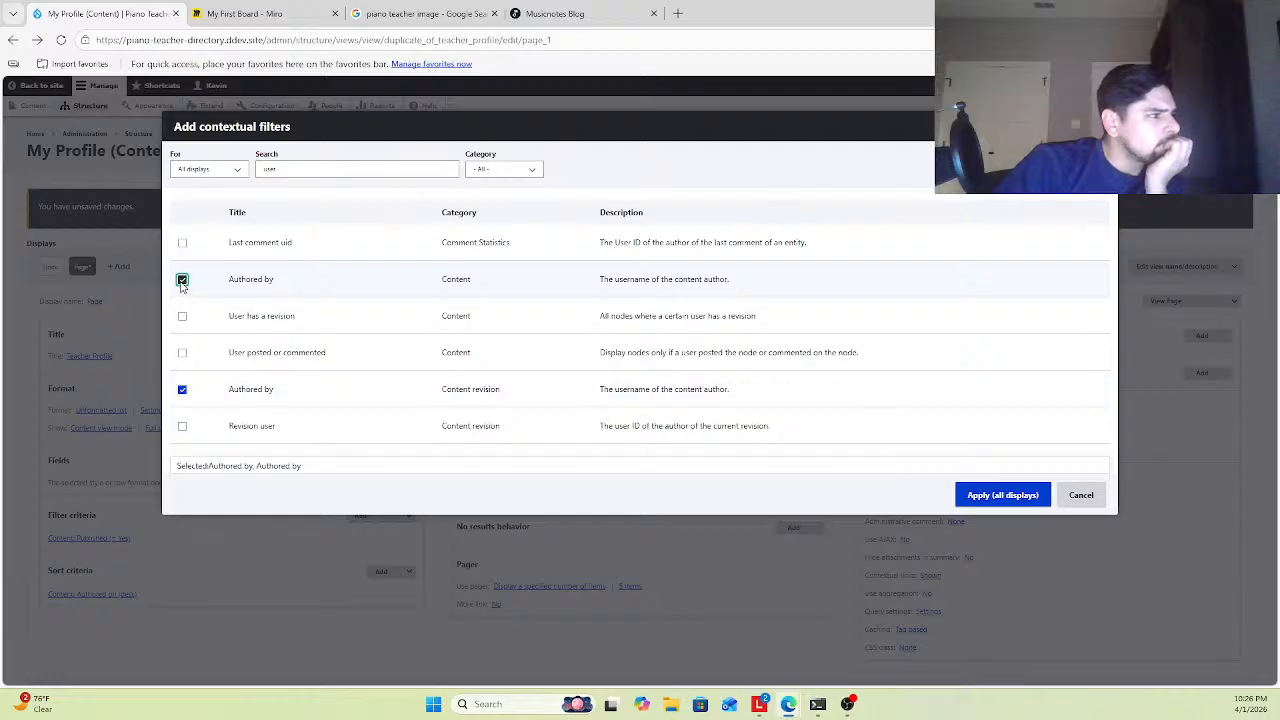
left_click(182, 390)
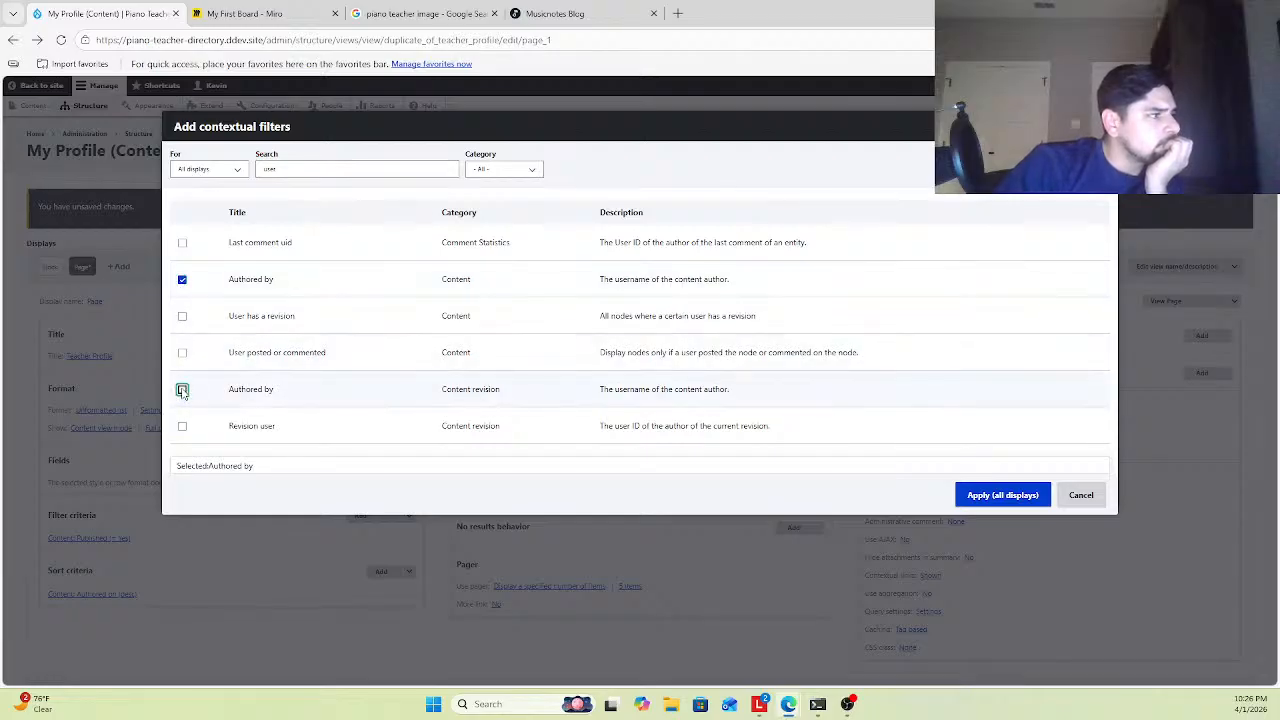
left_click(985, 491)
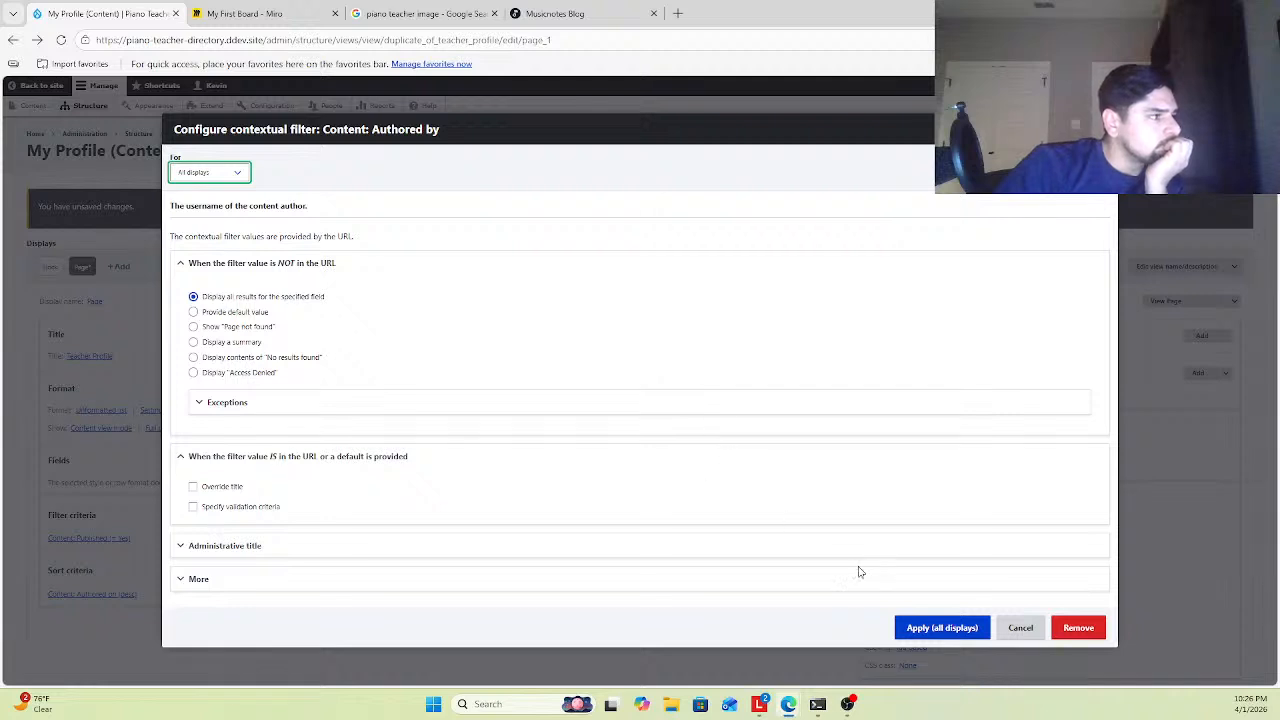
left_click(937, 627)
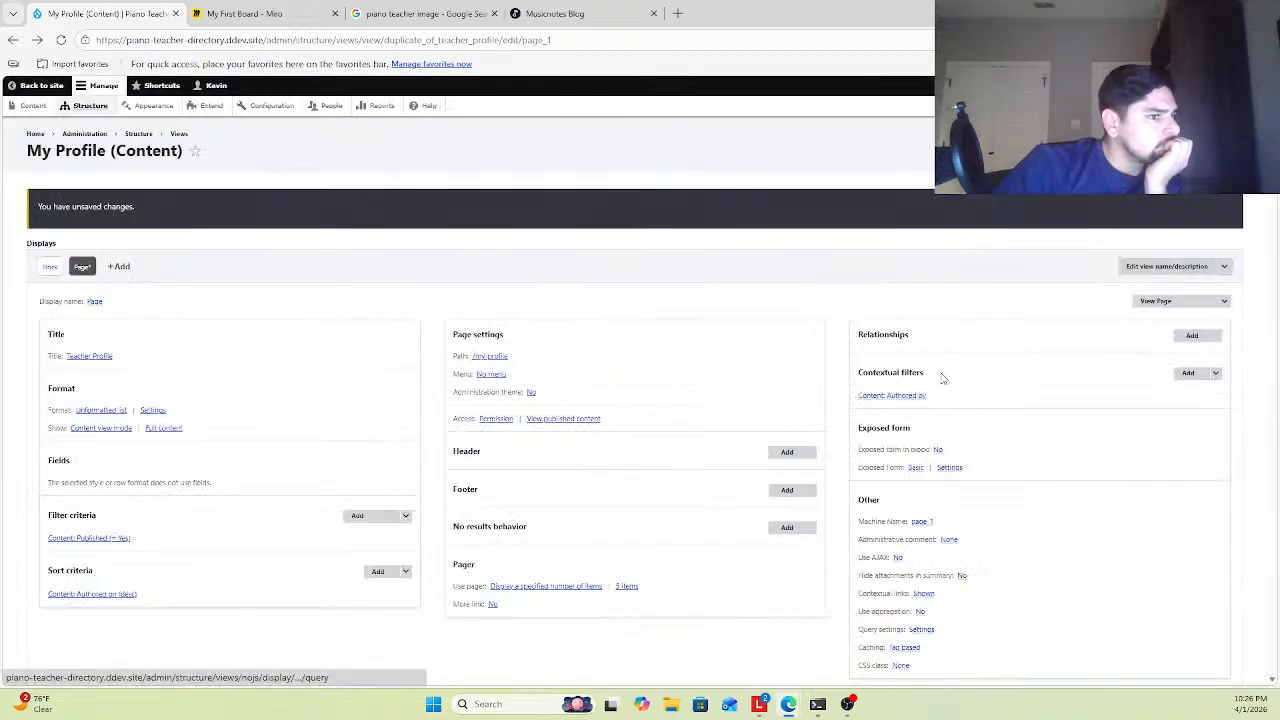
Preview the view's /my-profile page and return to the editor
left_click(1160, 301)
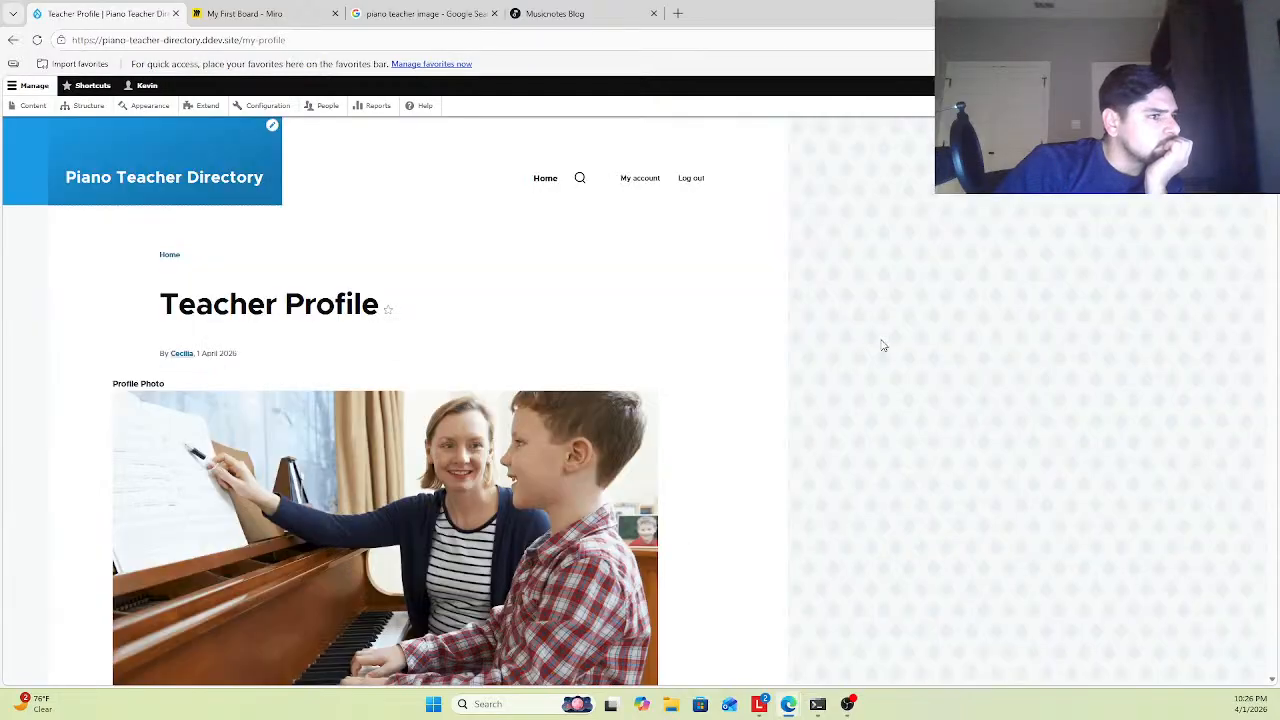
scroll(745, 387, "down", 15)
scroll(743, 383, "up", 15)
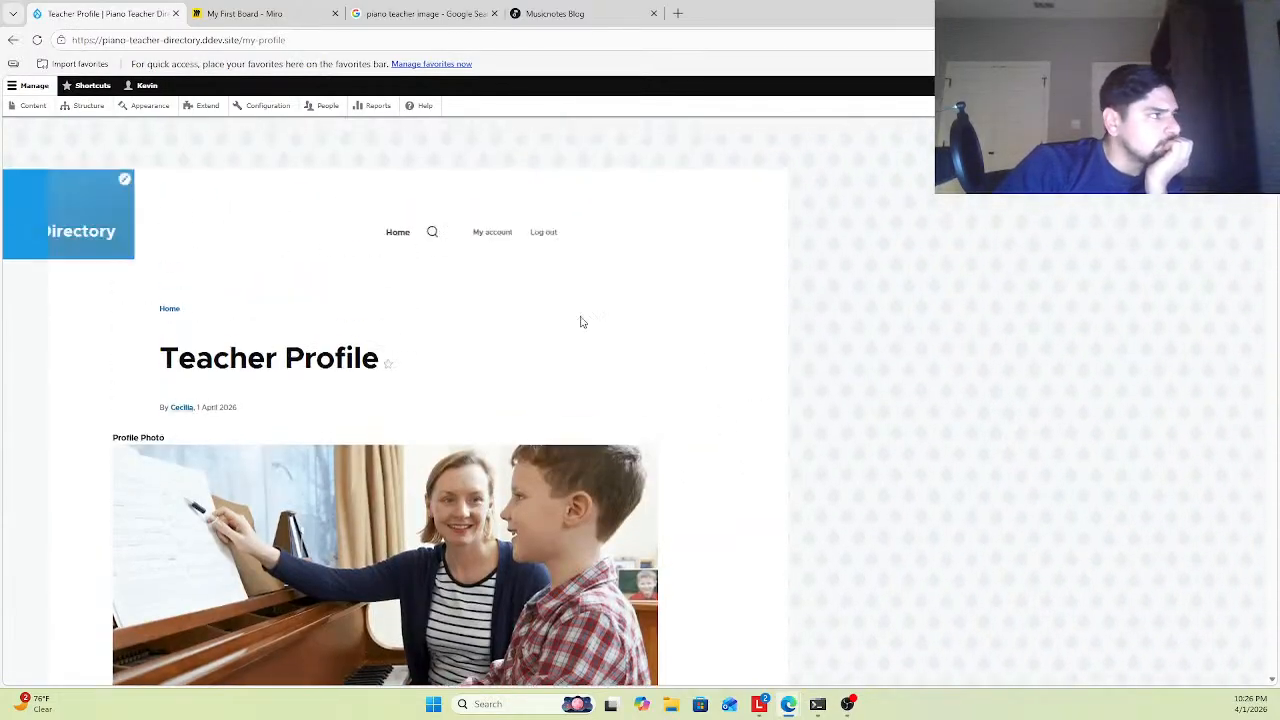
left_click(13, 40)
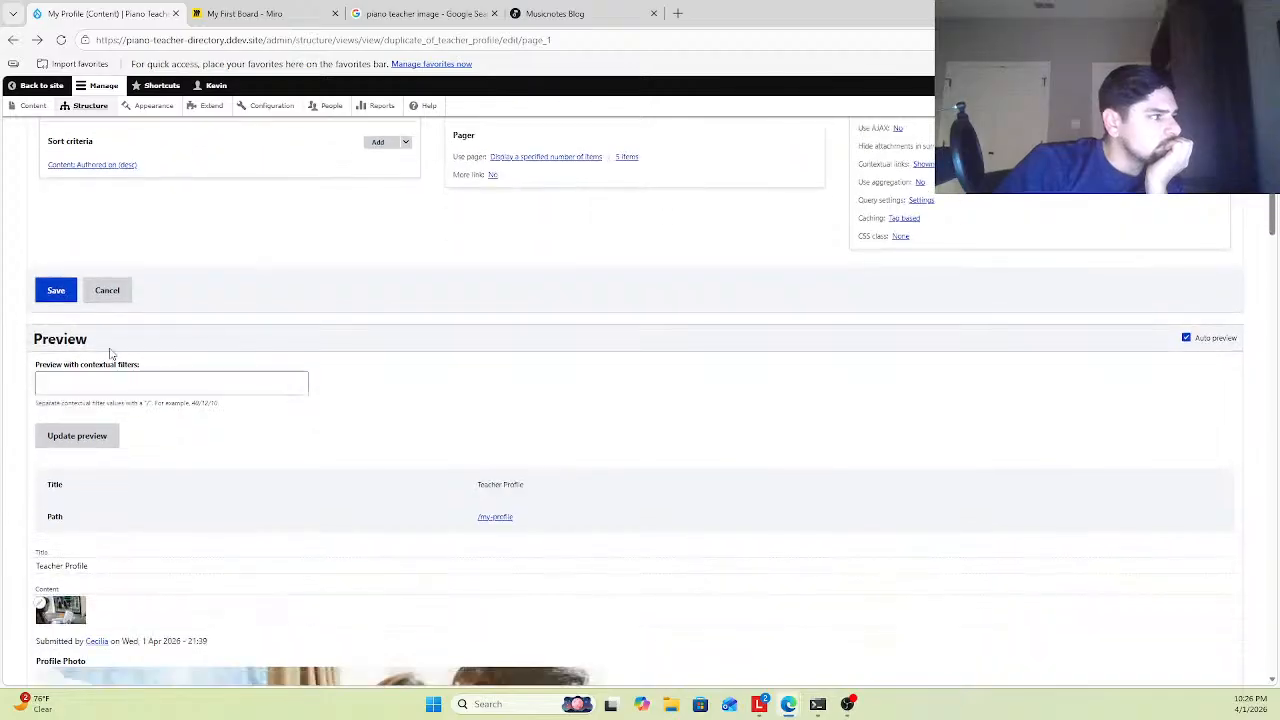
Save the My Profile view, view its page, and return to the editor
left_click(64, 299)
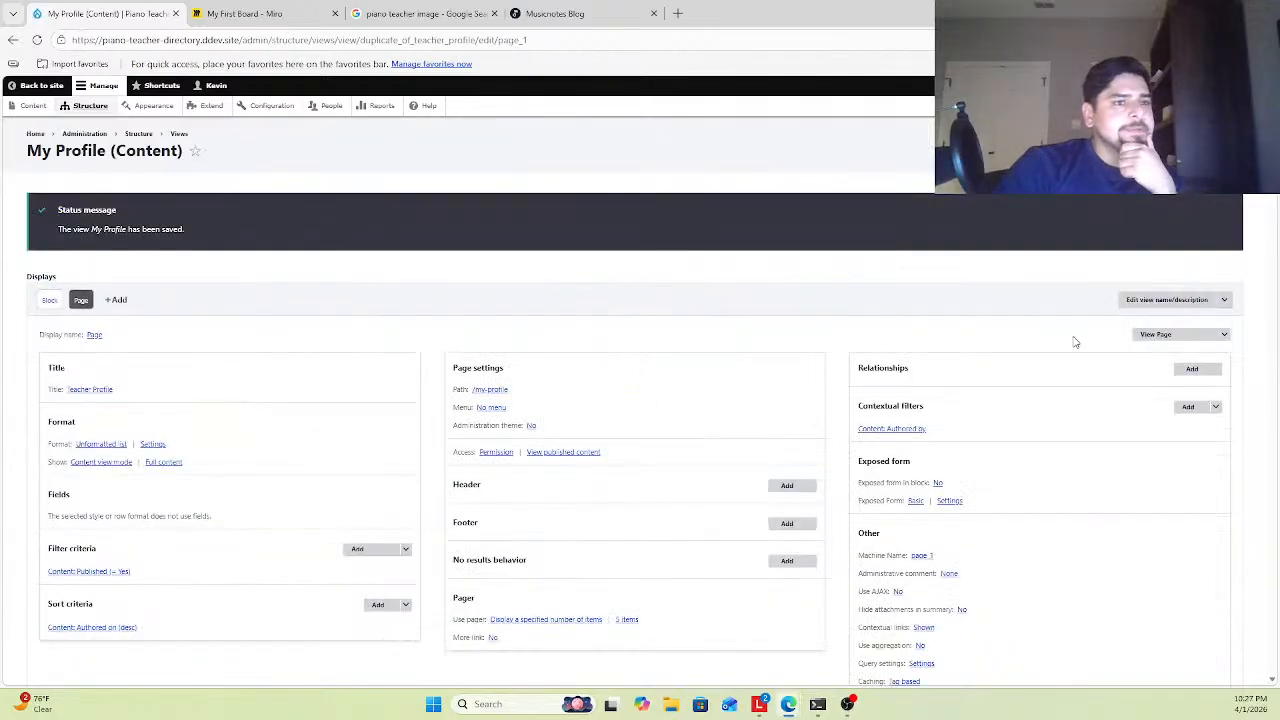
left_click(1155, 334)
scroll(553, 331, "down", 10)
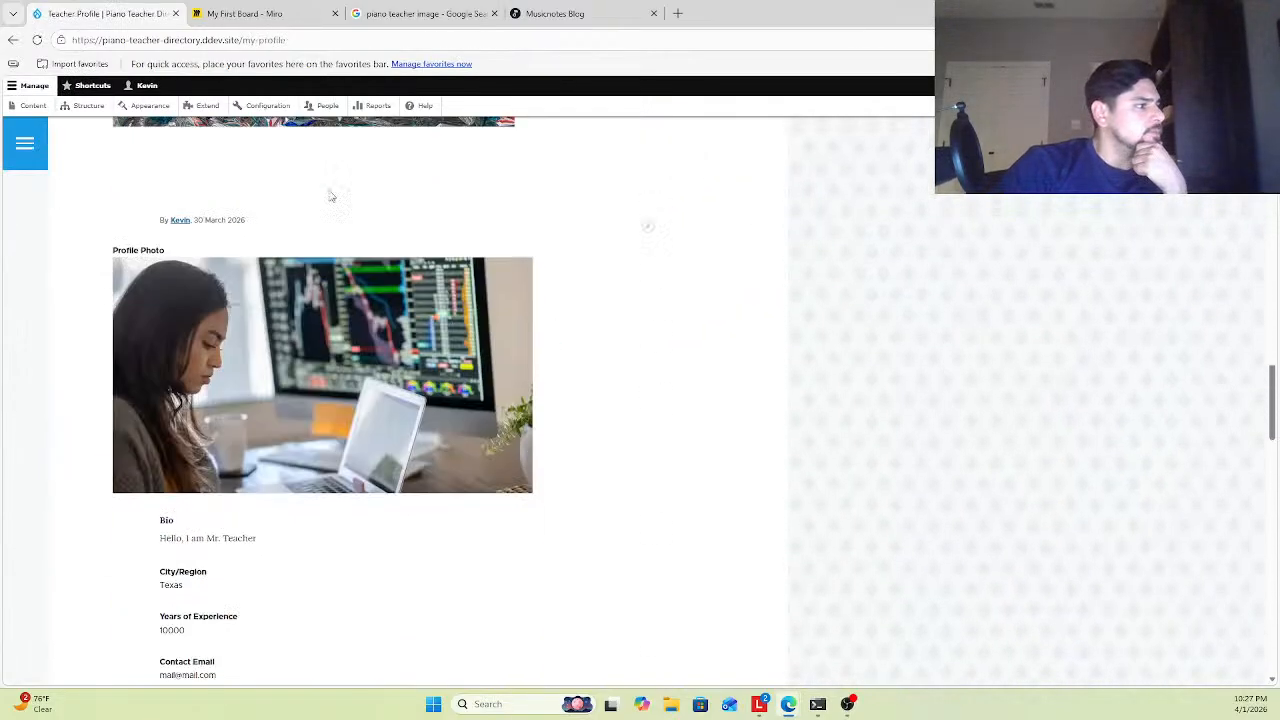
left_click(13, 40)
scroll(517, 381, "down", 2)
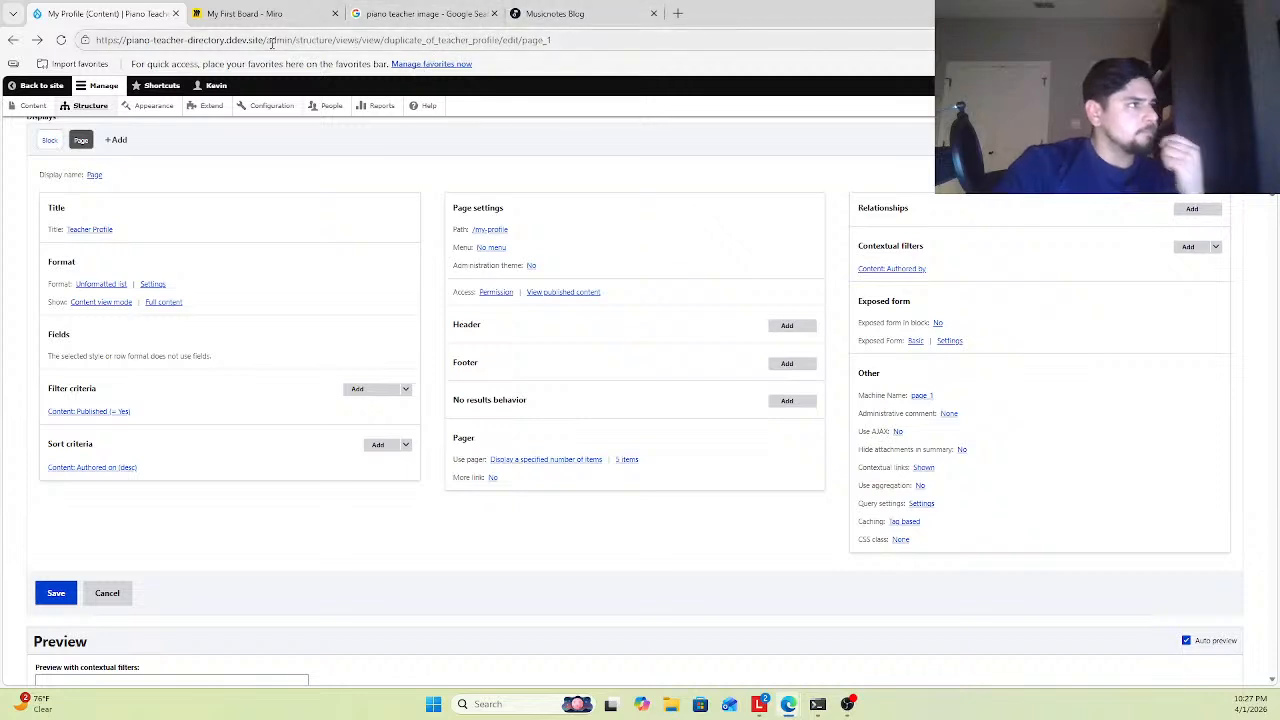
Load the site's /my-profile URL in a new tab, then return to the Views tab
left_click_drag(270, 43, 92, 42)
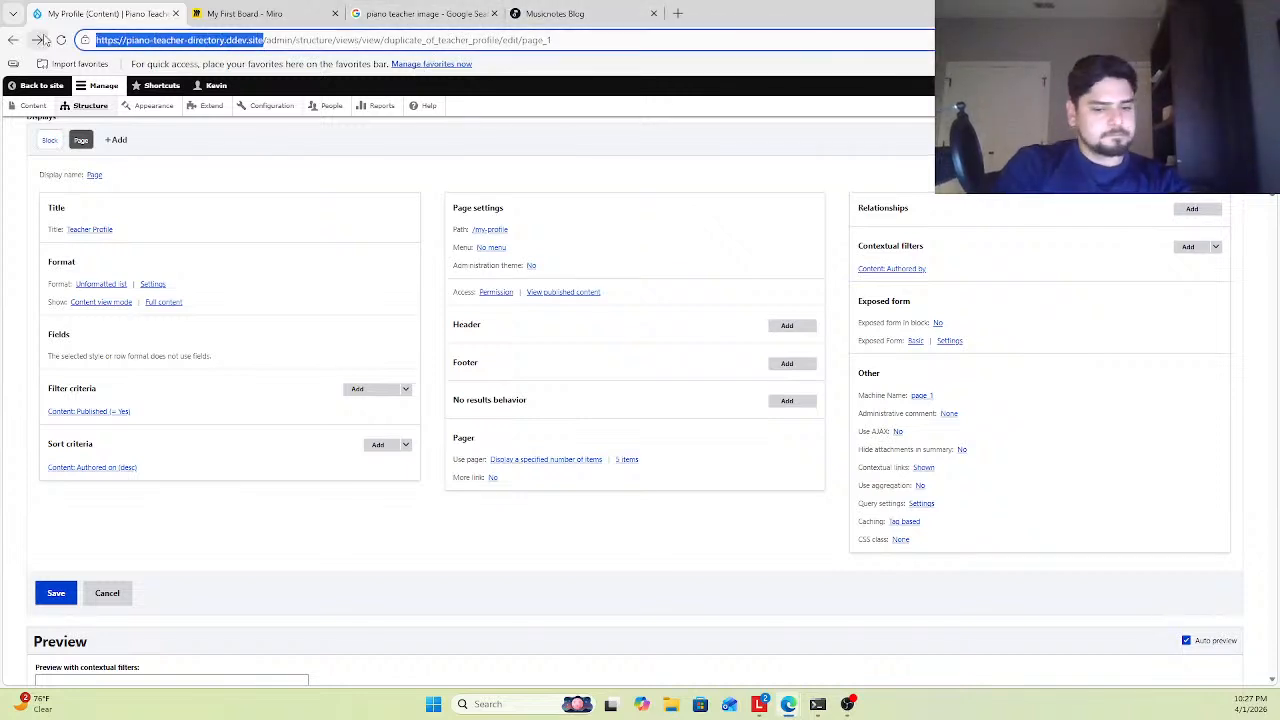
key("ctrl+c")
left_click(677, 13)
key("ctrl+v")
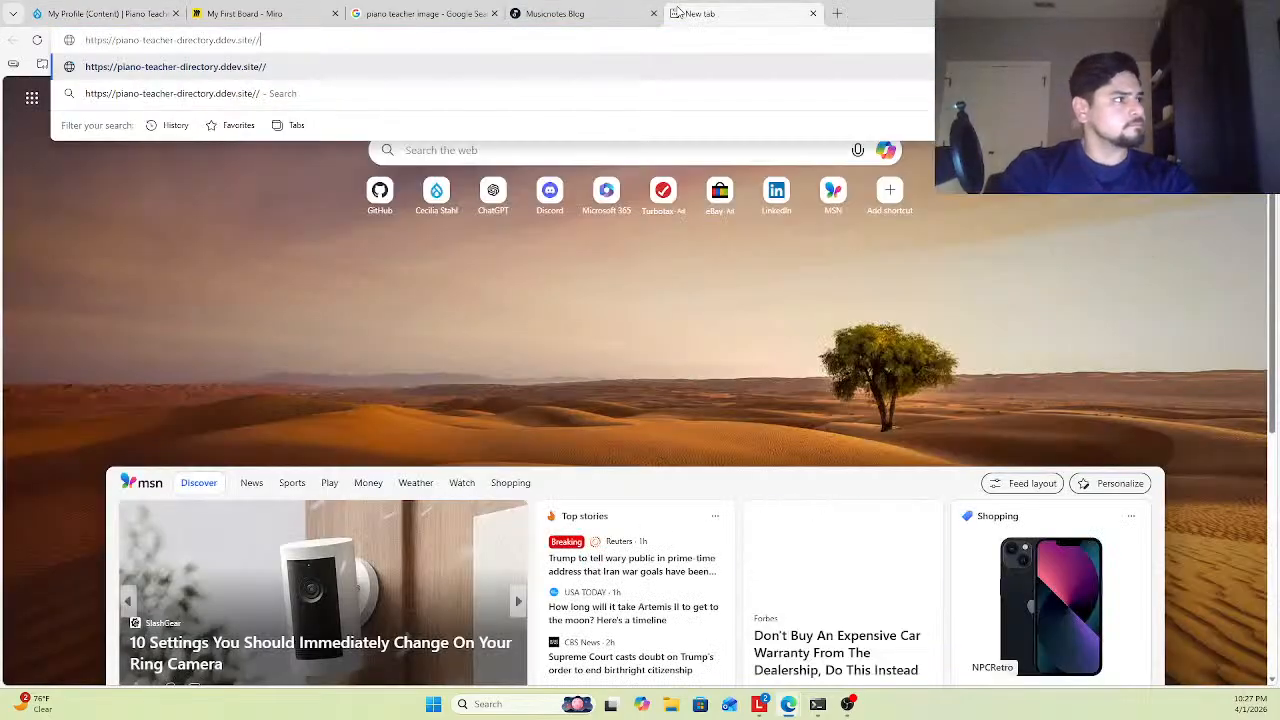
type("my-profile")
key("Return")
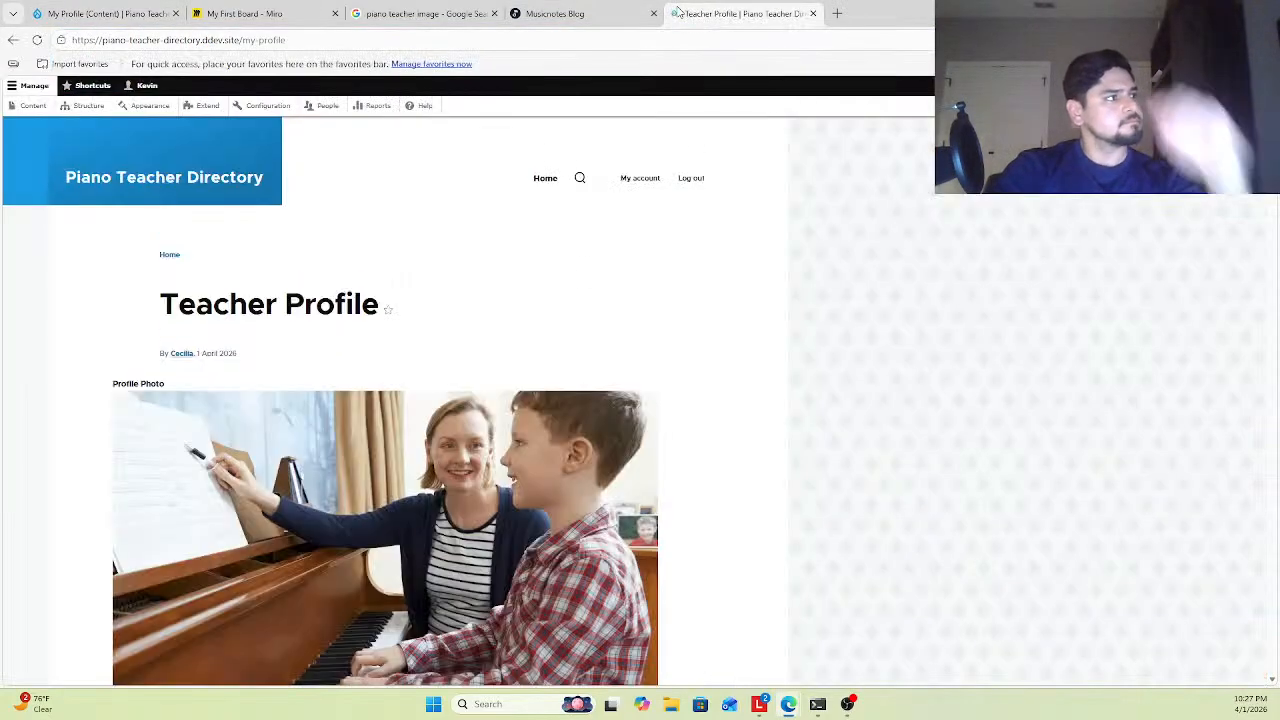
scroll(491, 287, "down", 15)
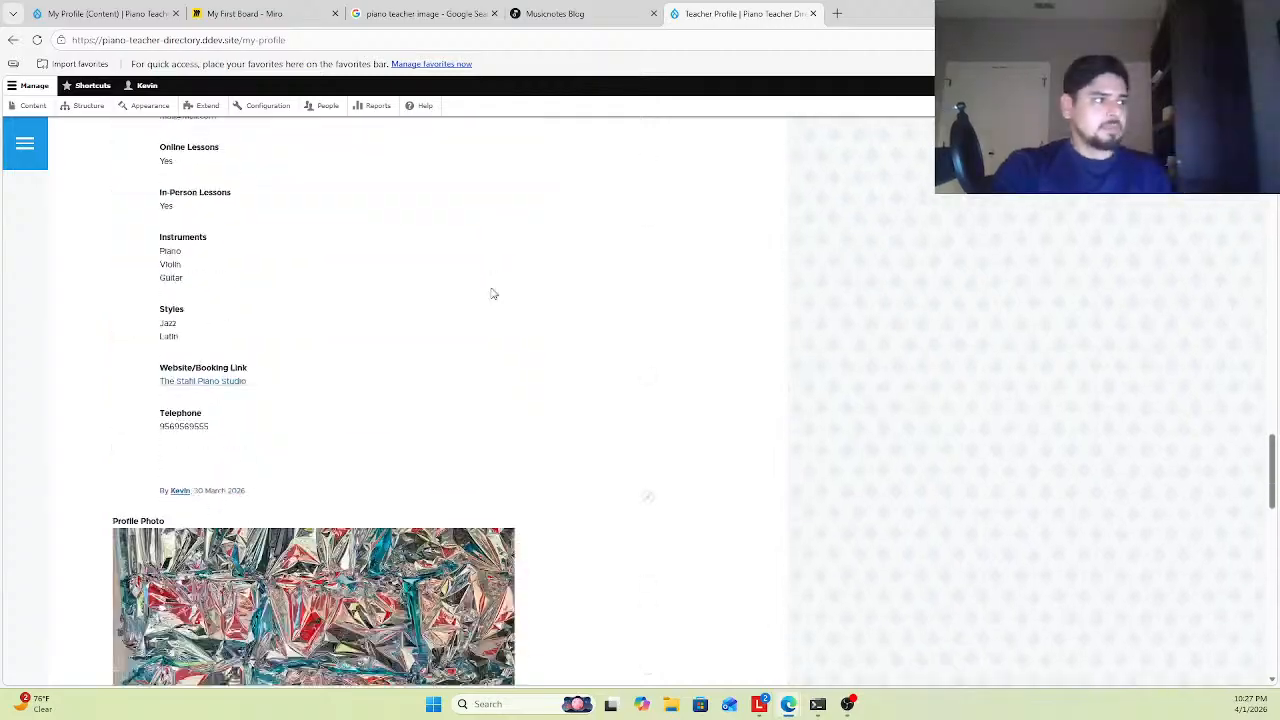
scroll(491, 290, "up", 5)
left_click(560, 13)
left_click(420, 13)
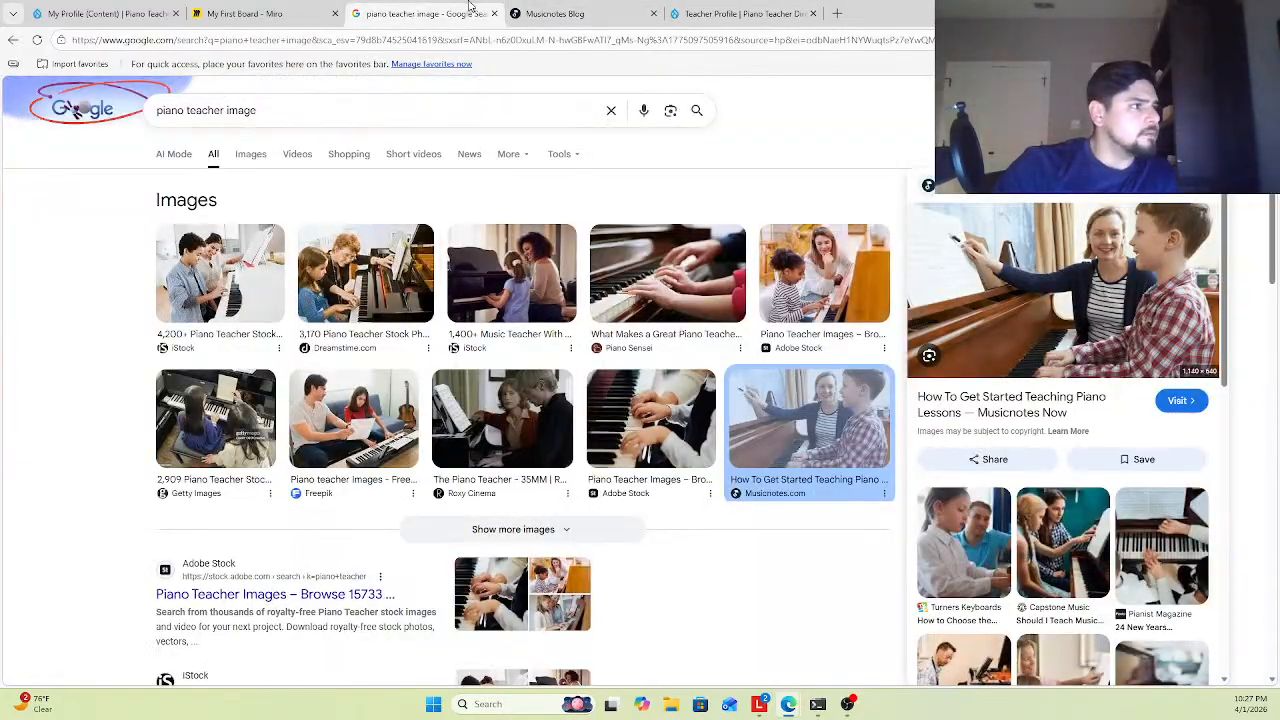
left_click(298, 10)
left_click(165, 12)
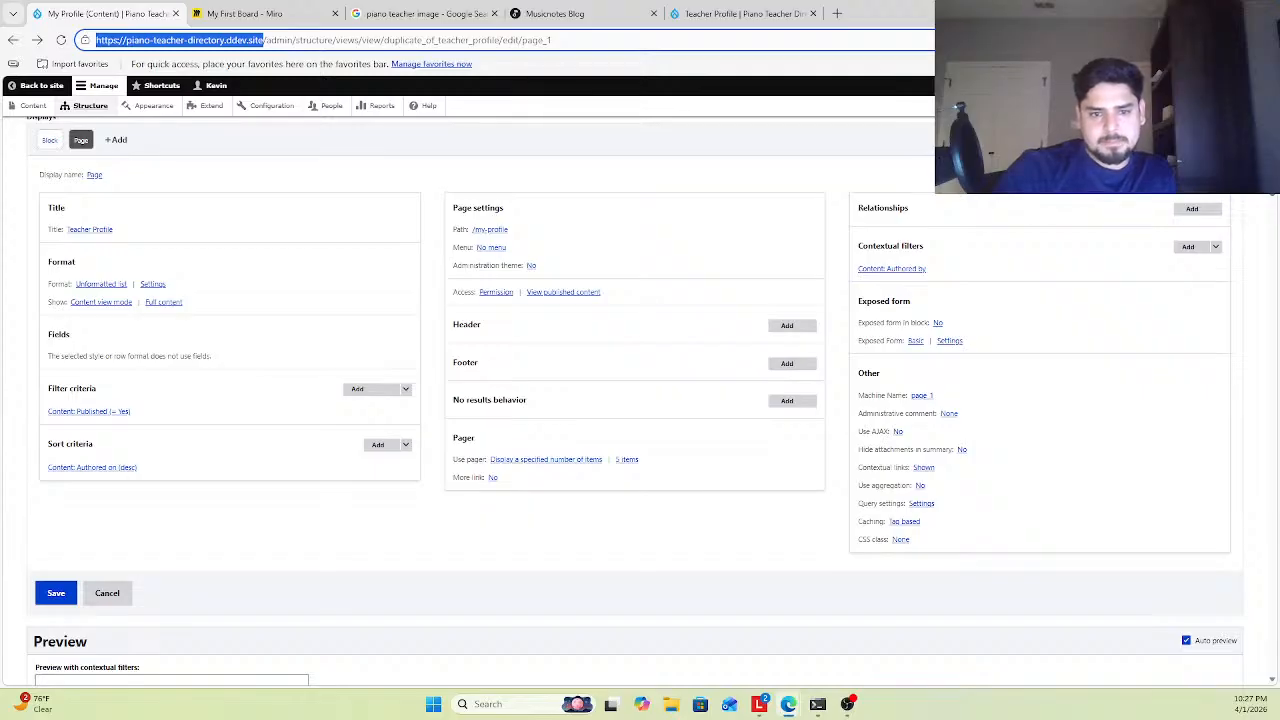
Give the Authored by filter a fixed default value 'User ID from Logged in user' for all displays
left_click(866, 275)
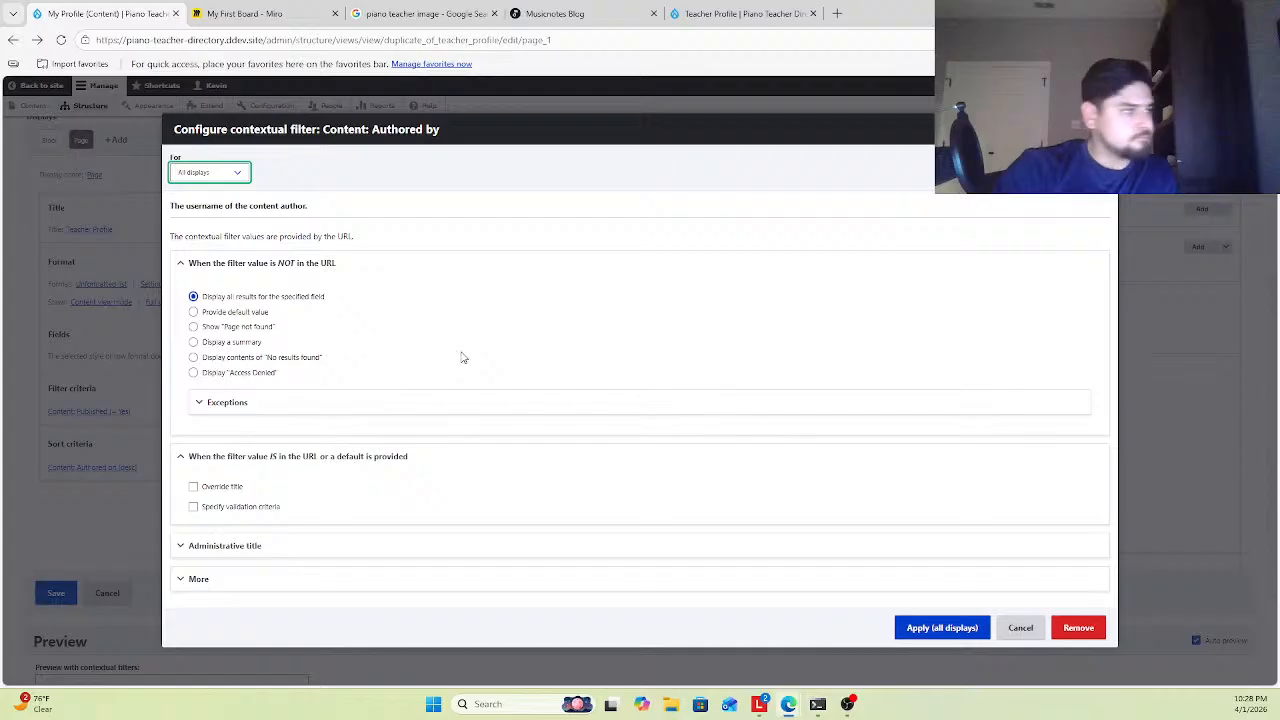
left_click(215, 314)
left_click(245, 382)
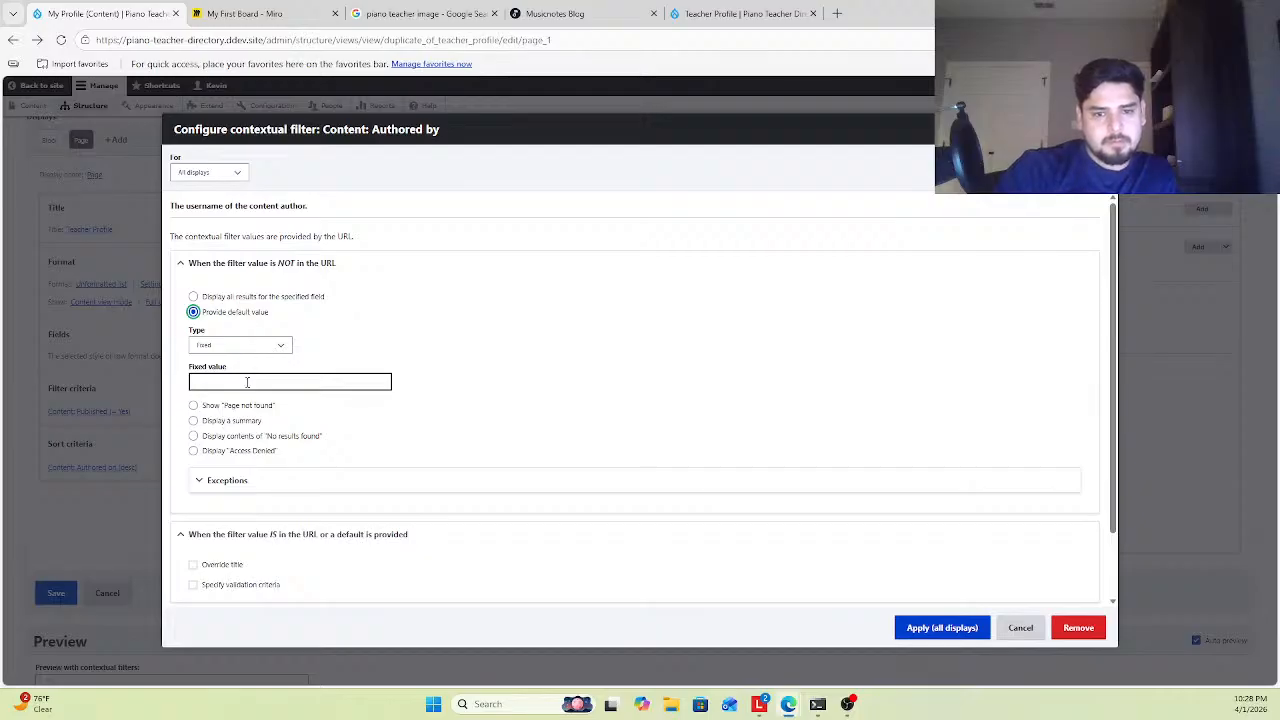
left_click(247, 382)
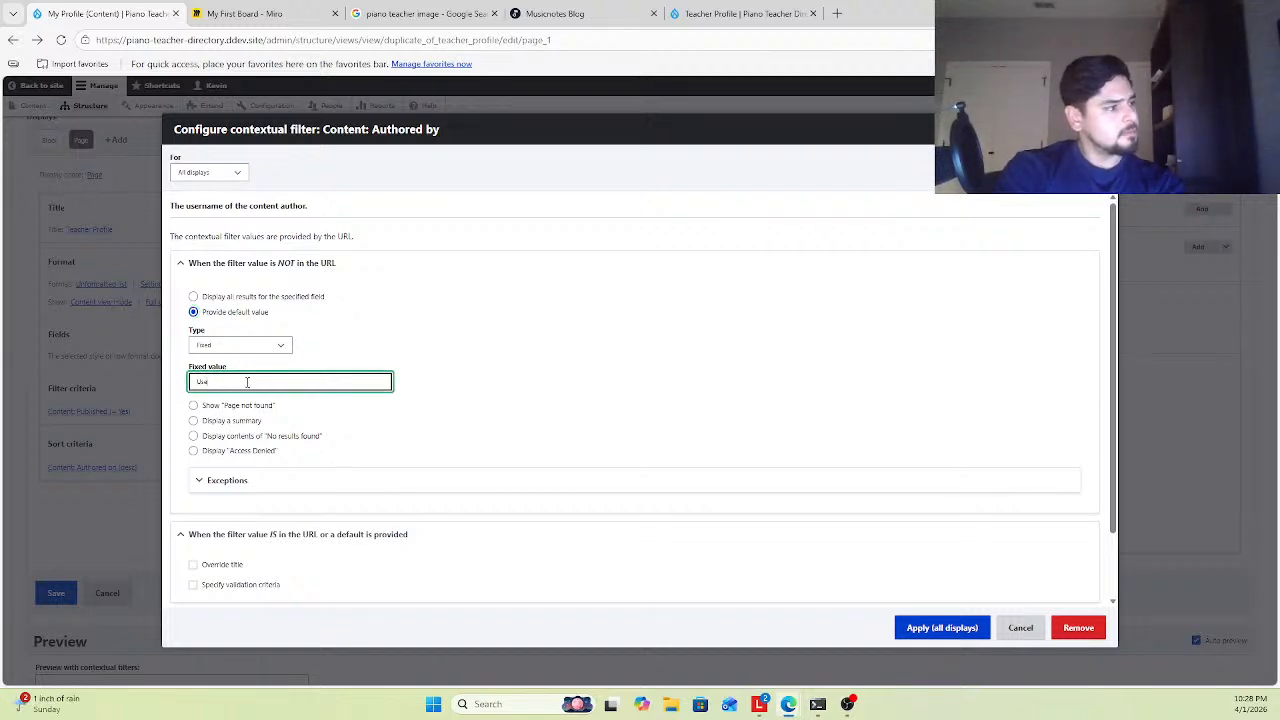
type("User ID from Logged i")
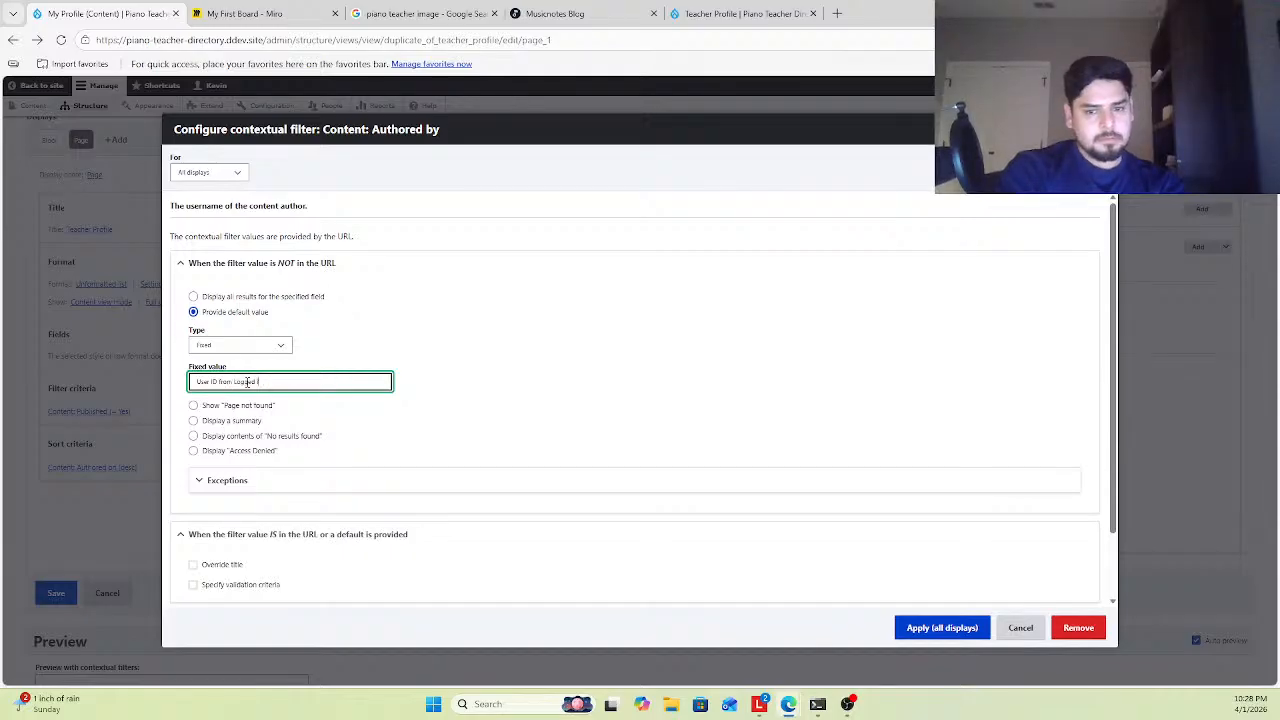
type("n user")
scroll(250, 381, "down", 2)
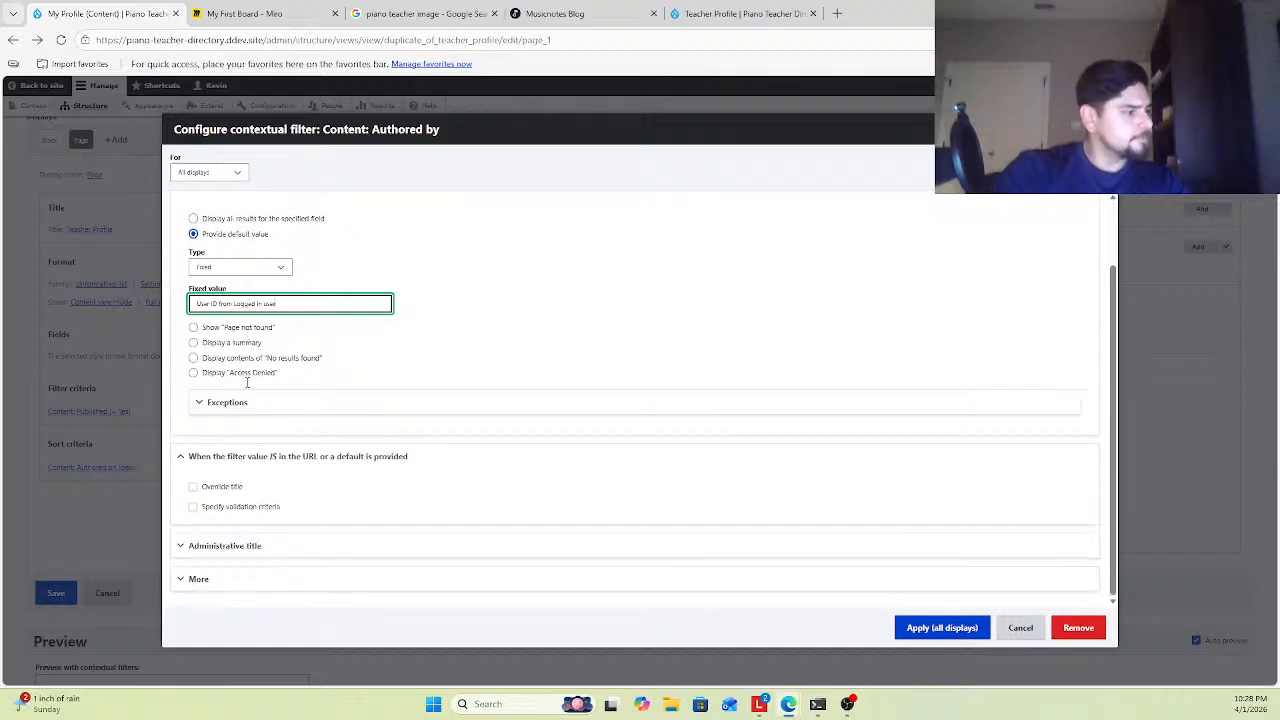
left_click(966, 623)
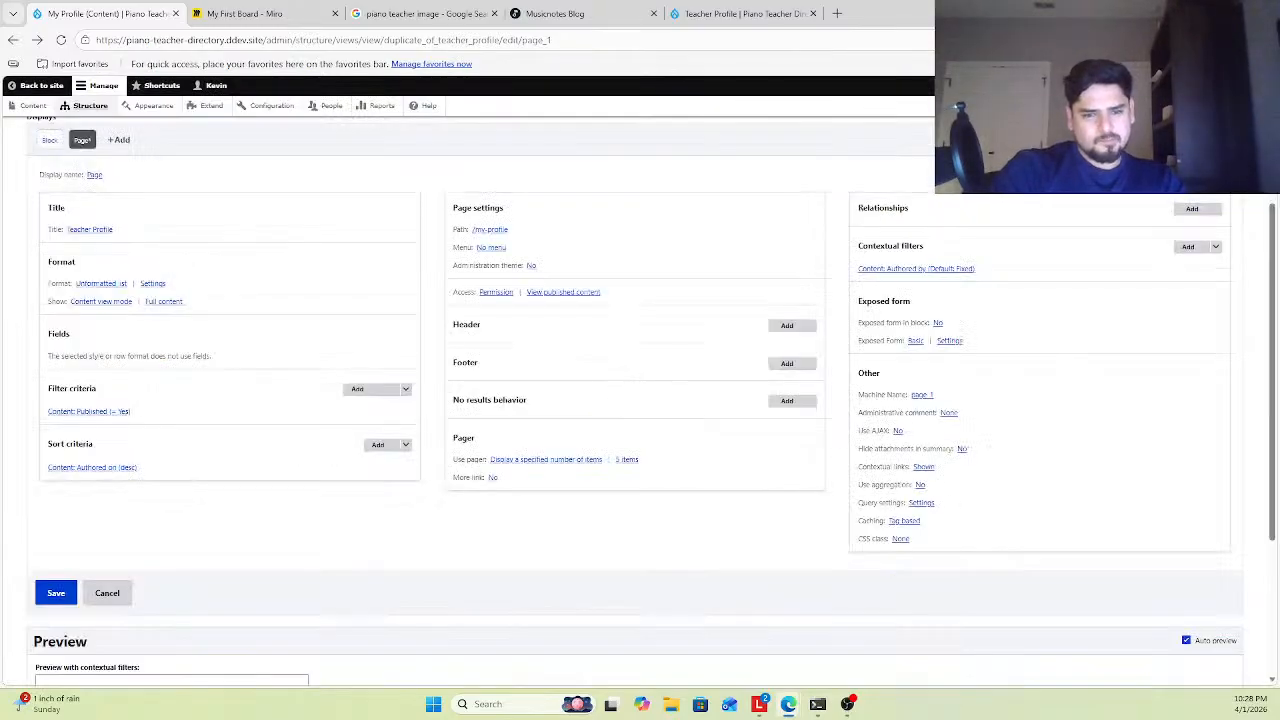
Check the resulting /my-profile page and return to the view editor
left_click(1182, 174)
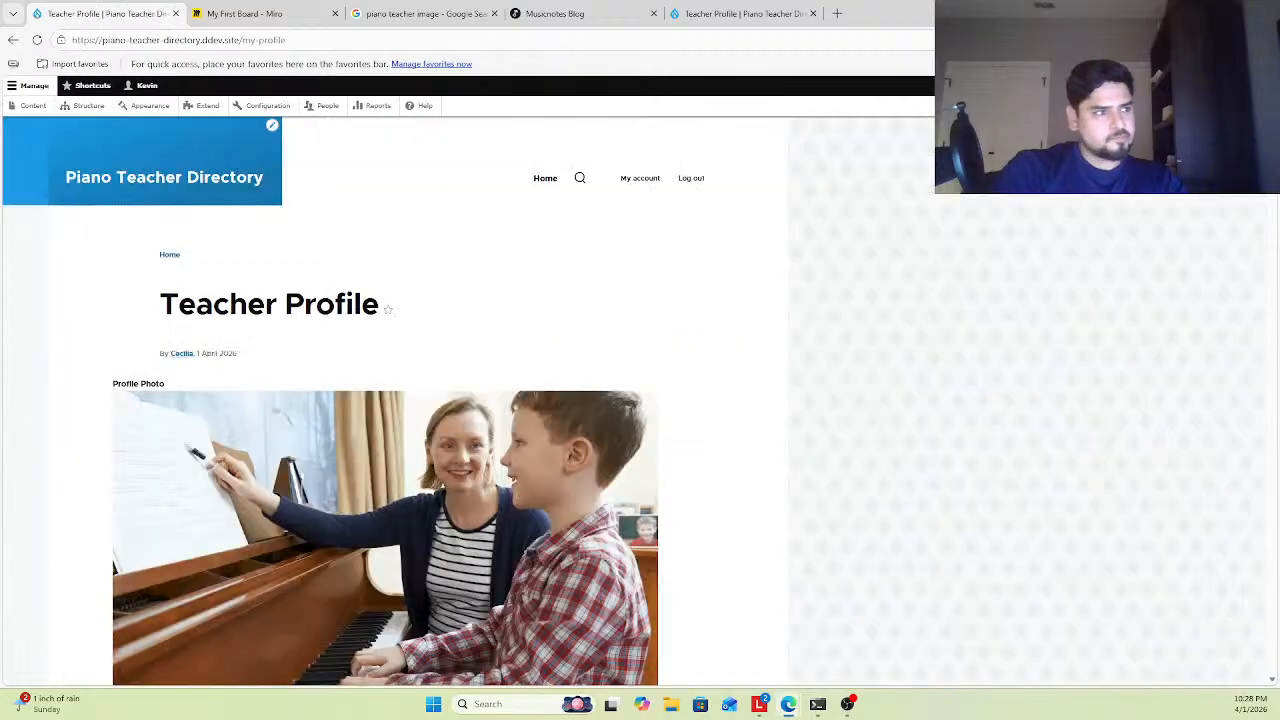
scroll(726, 312, "down", 10)
scroll(726, 312, "down", 5)
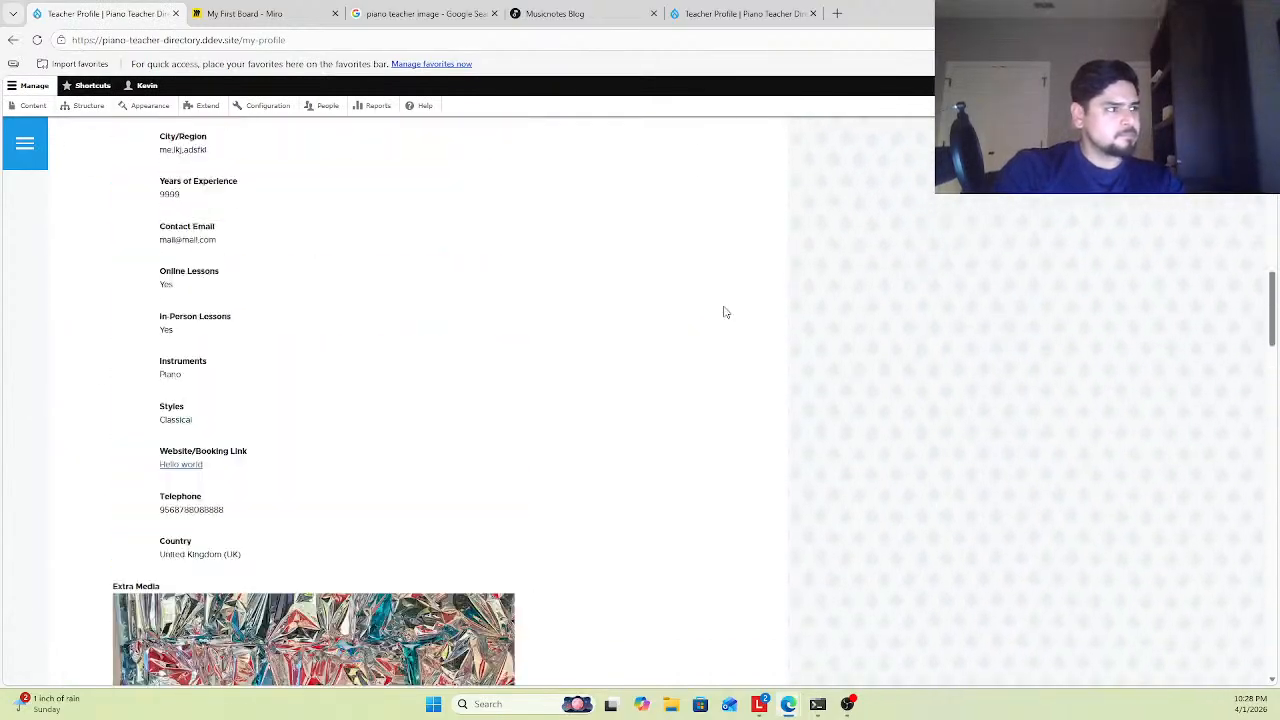
scroll(723, 311, "up", 15)
left_click(13, 41)
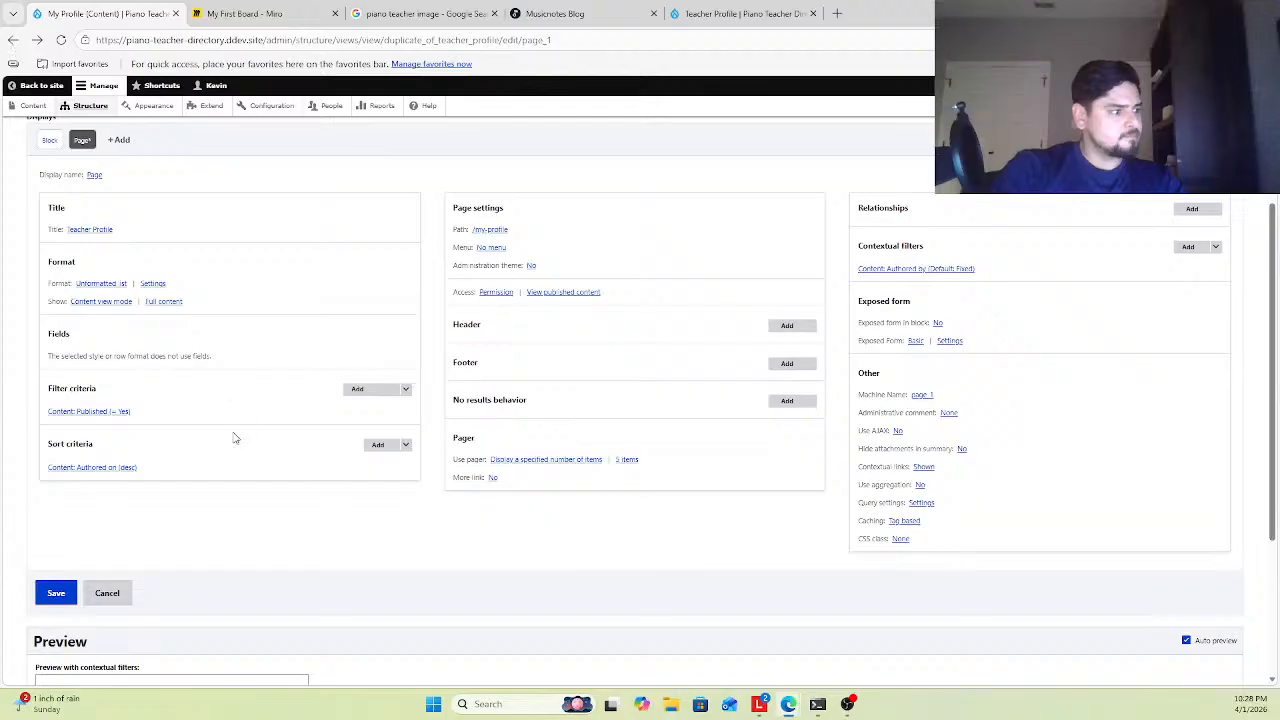
Save the My Profile view, recheck /my-profile, and go back to editing
scroll(234, 437, "down", 2)
left_click(53, 402)
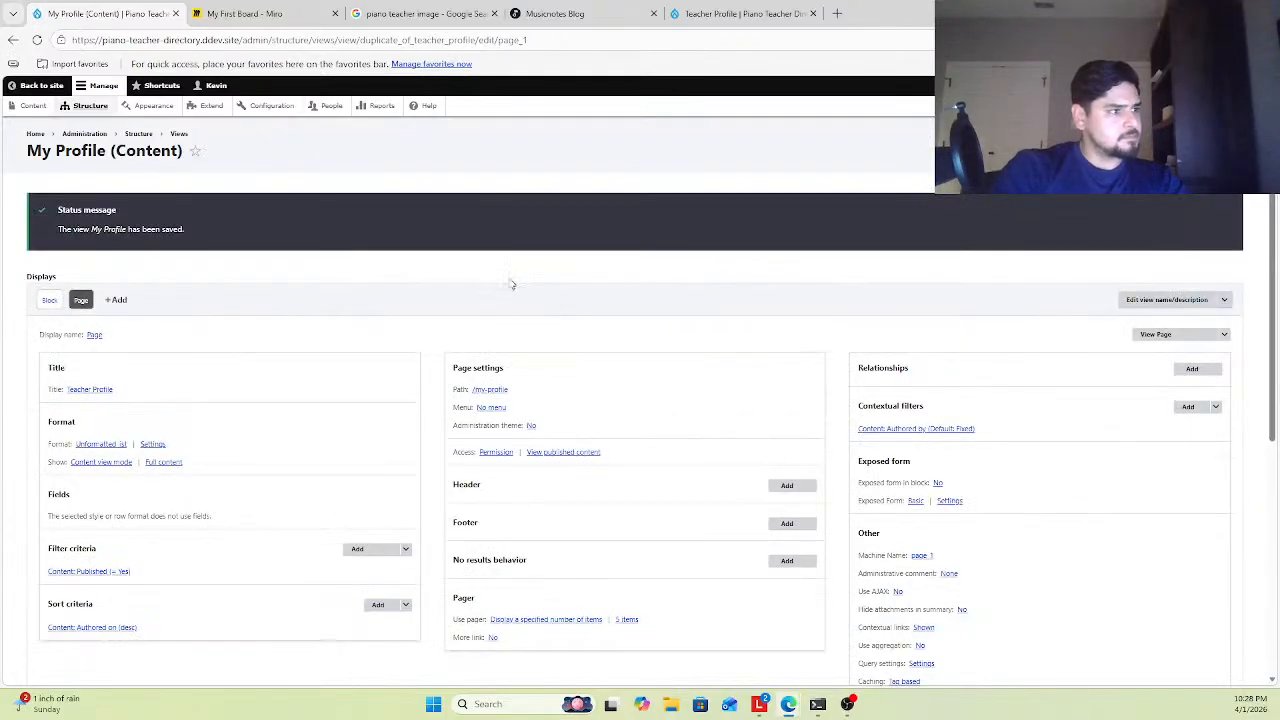
scroll(509, 285, "down", 1)
left_click(1157, 262)
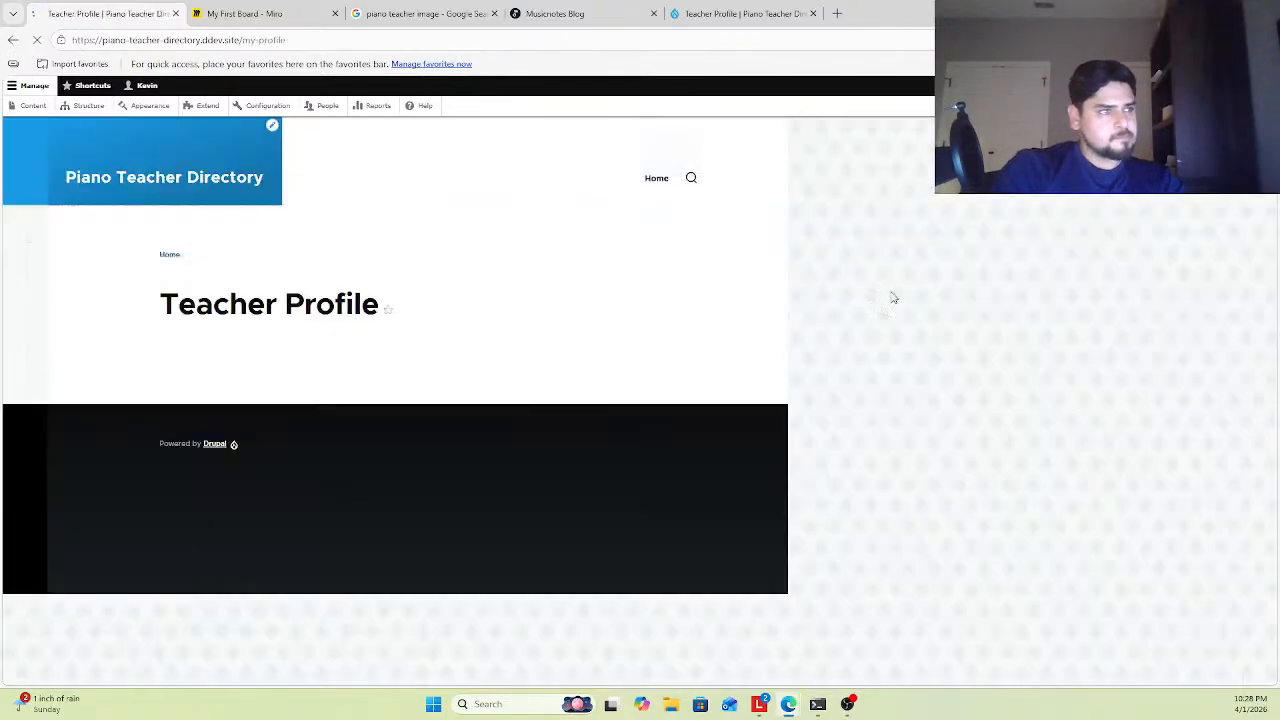
scroll(445, 262, "down", 1)
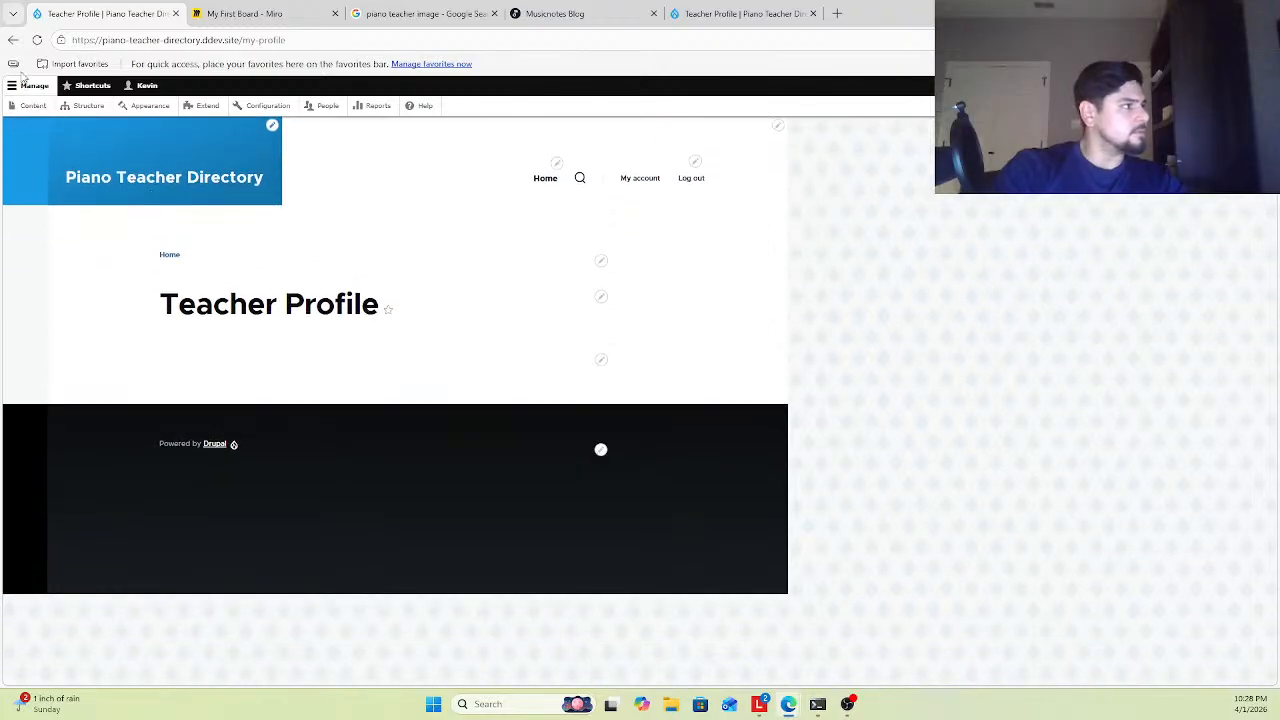
left_click(13, 41)
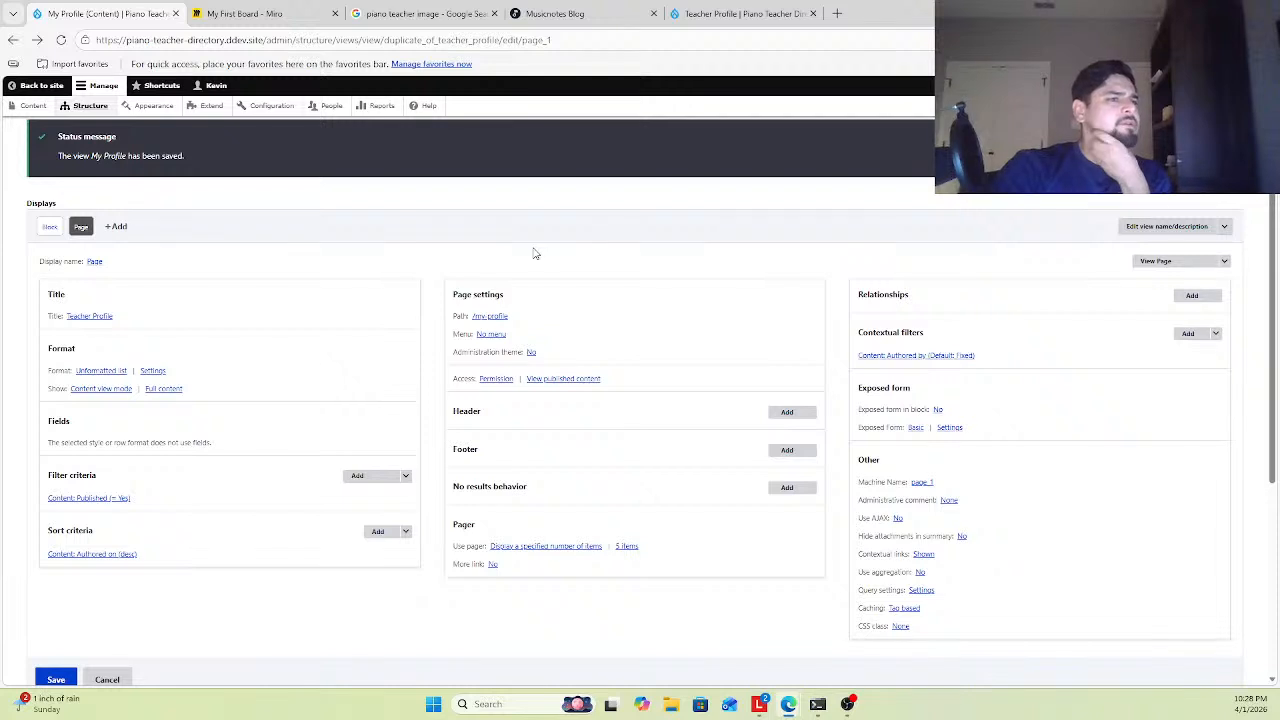
Remove the Content: Authored by filter and browse the full list of contextual filters to add
left_click(942, 357)
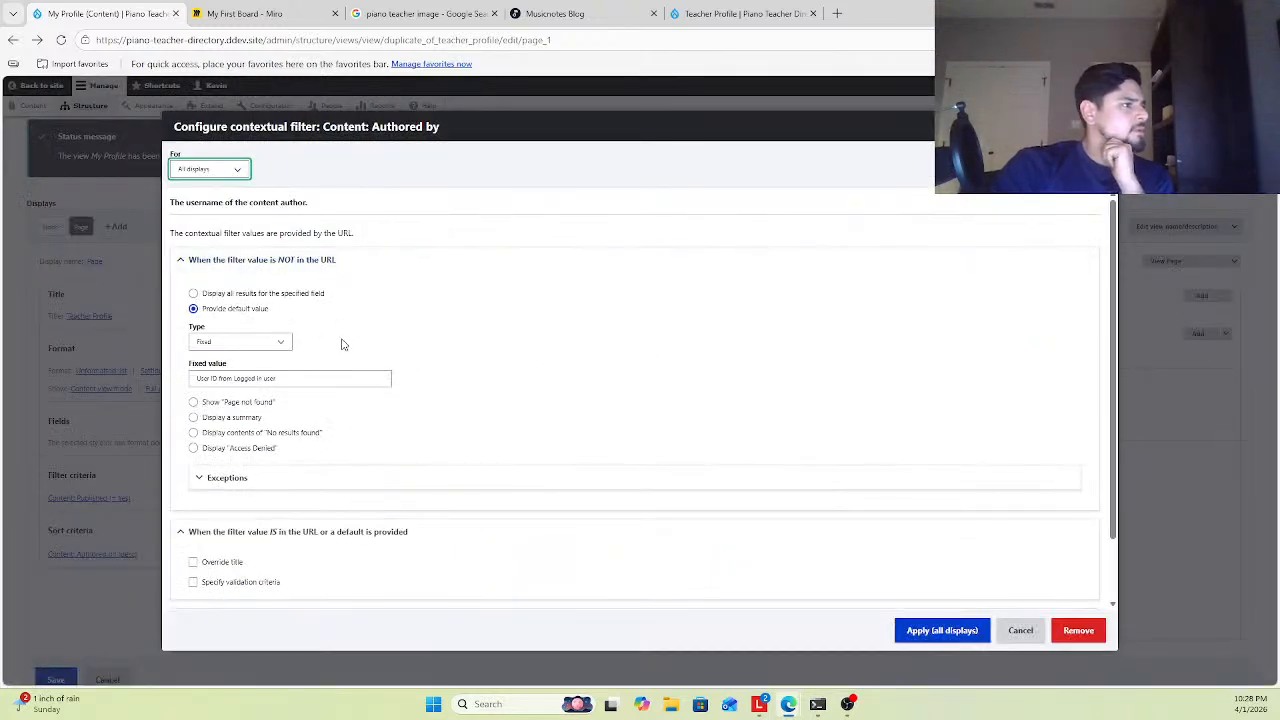
left_click(1098, 634)
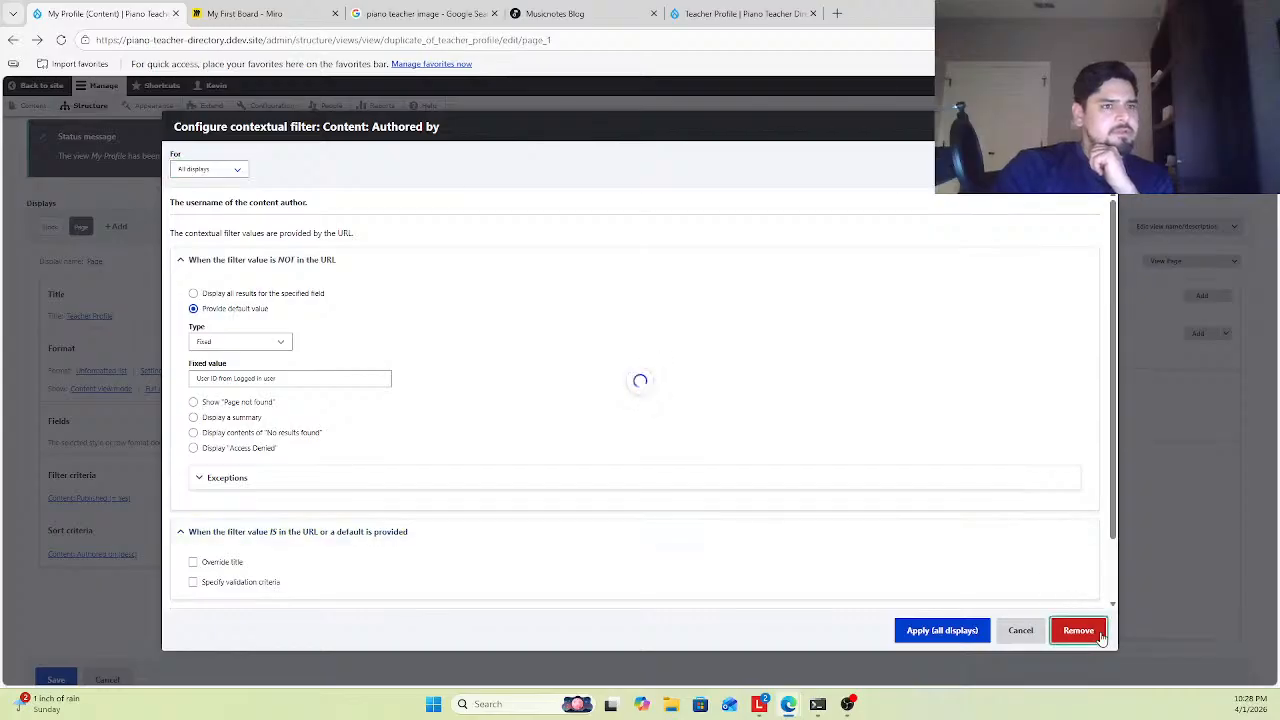
left_click(1183, 381)
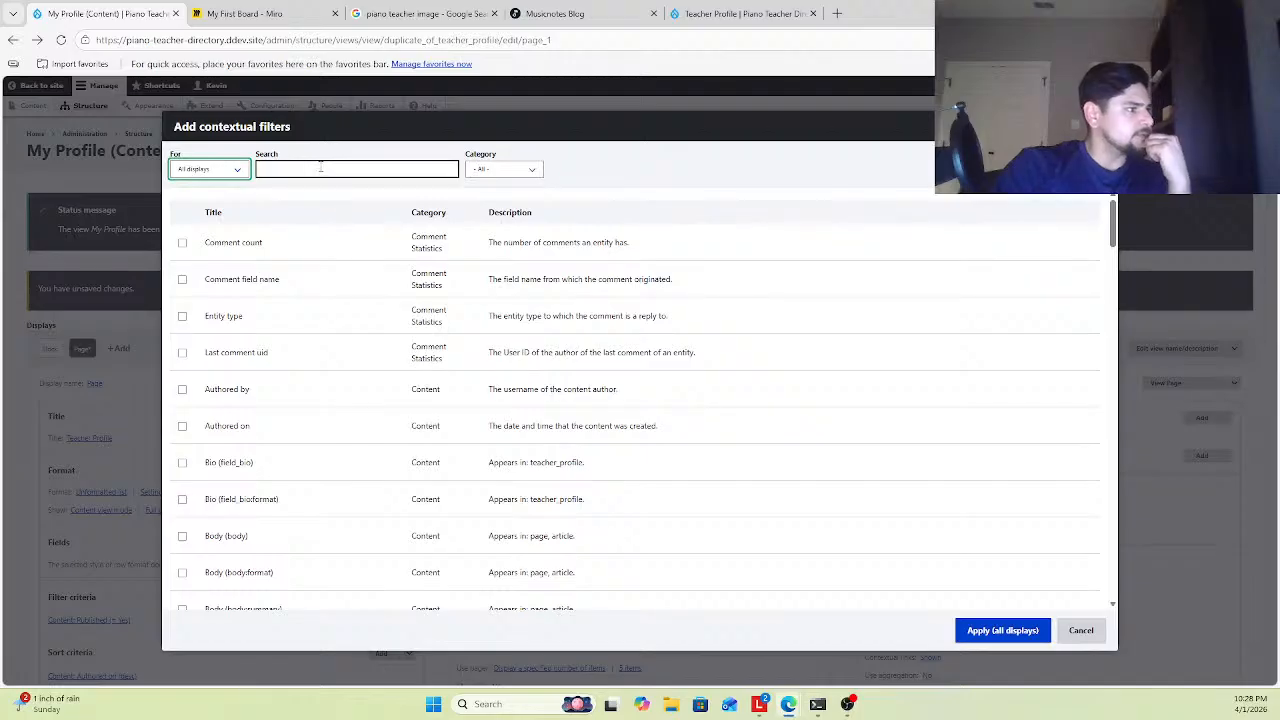
scroll(377, 334, "down", 4)
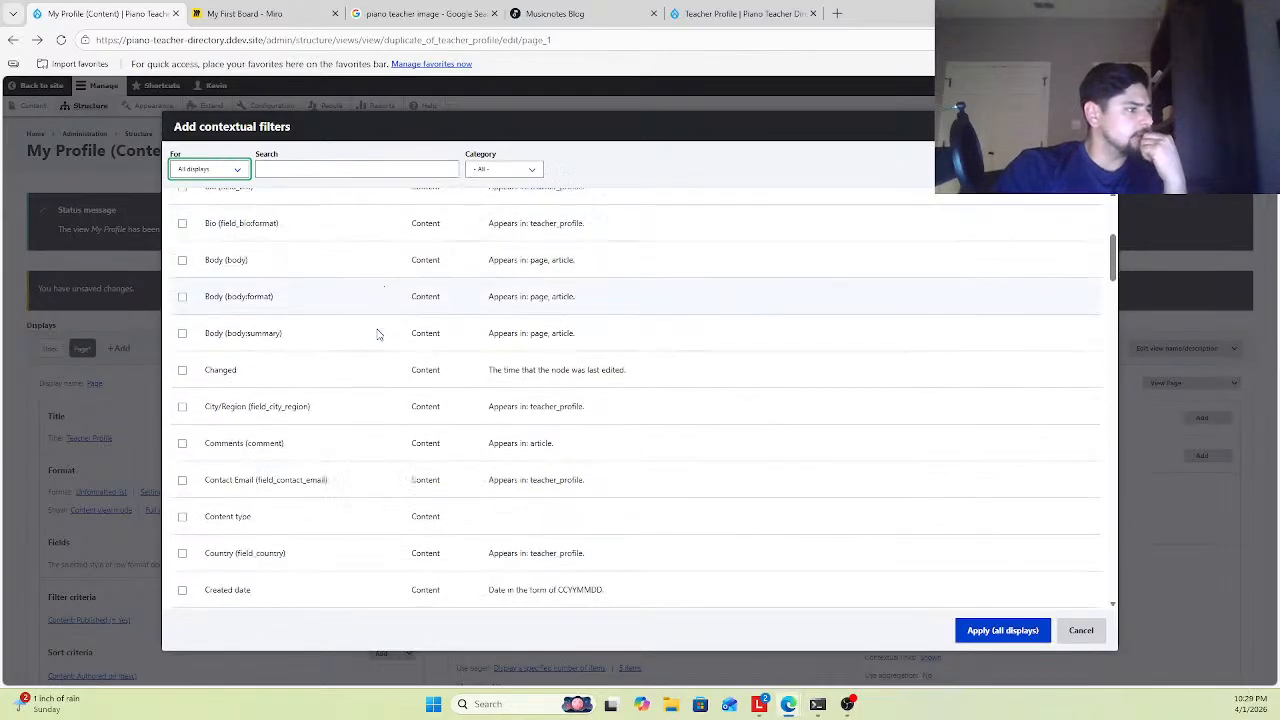
scroll(377, 334, "down", 1)
scroll(334, 349, "down", 1)
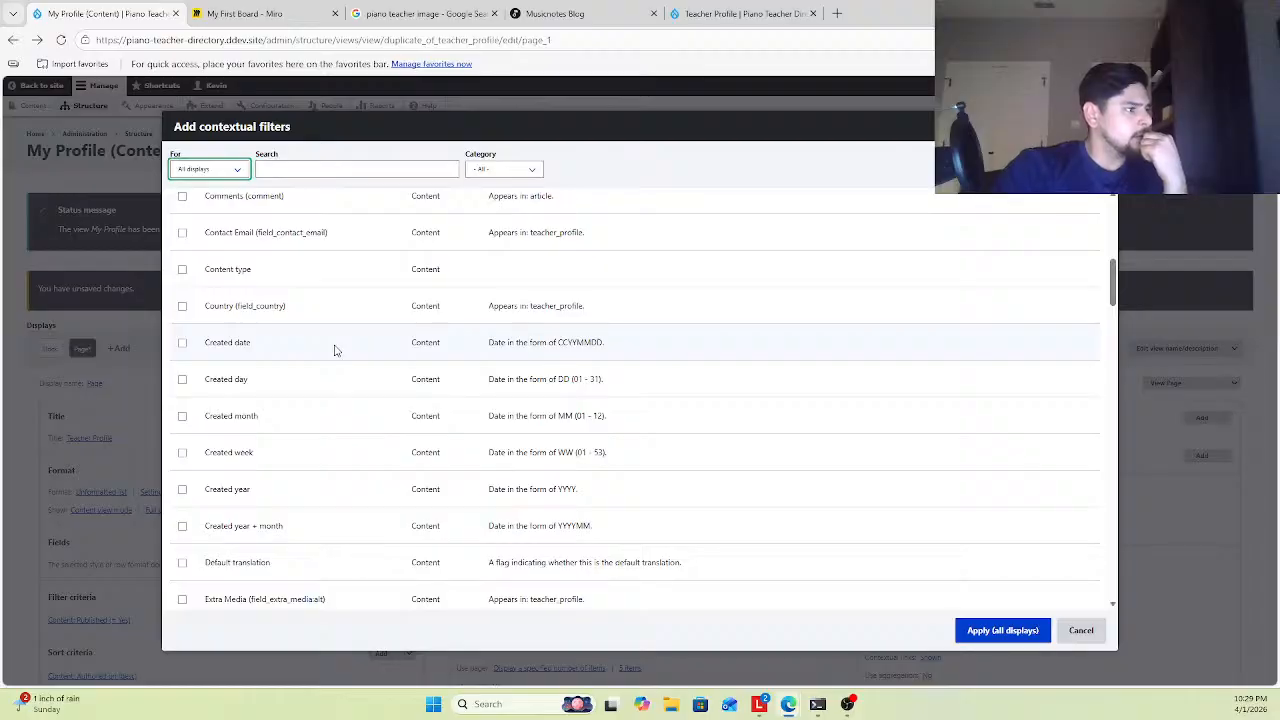
scroll(335, 350, "down", 1)
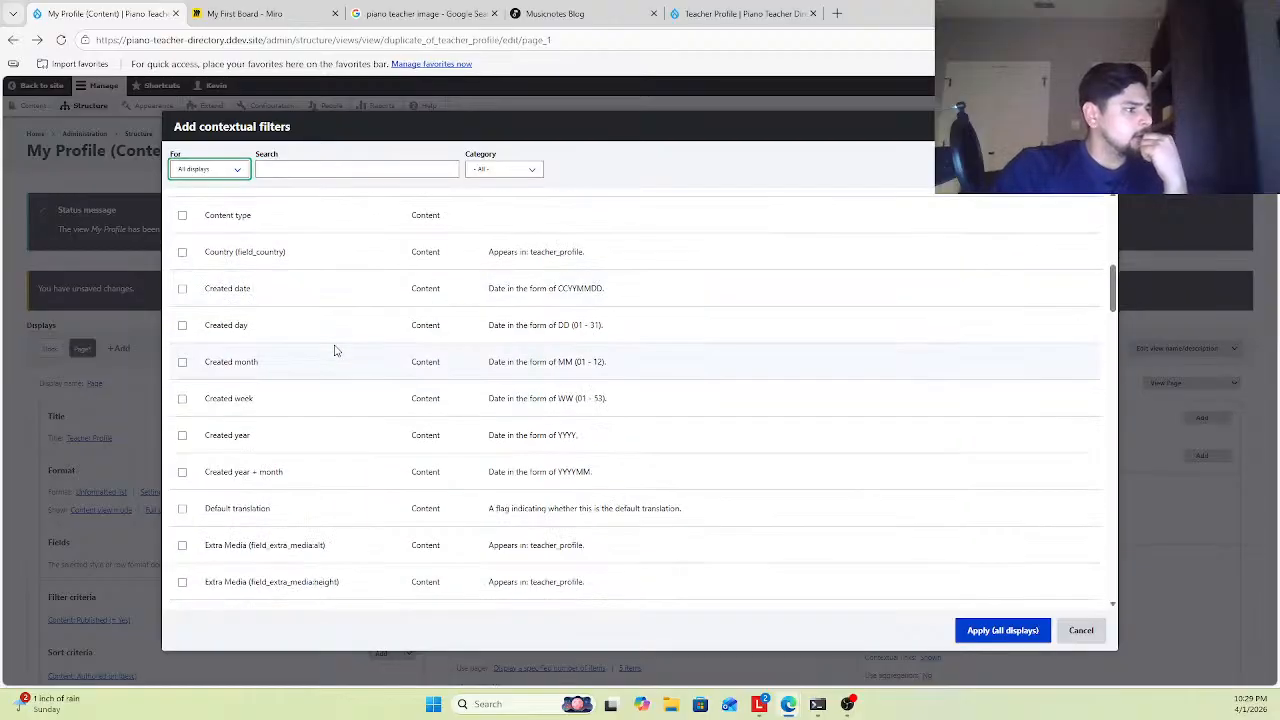
scroll(335, 350, "down", 4)
scroll(335, 350, "down", 2)
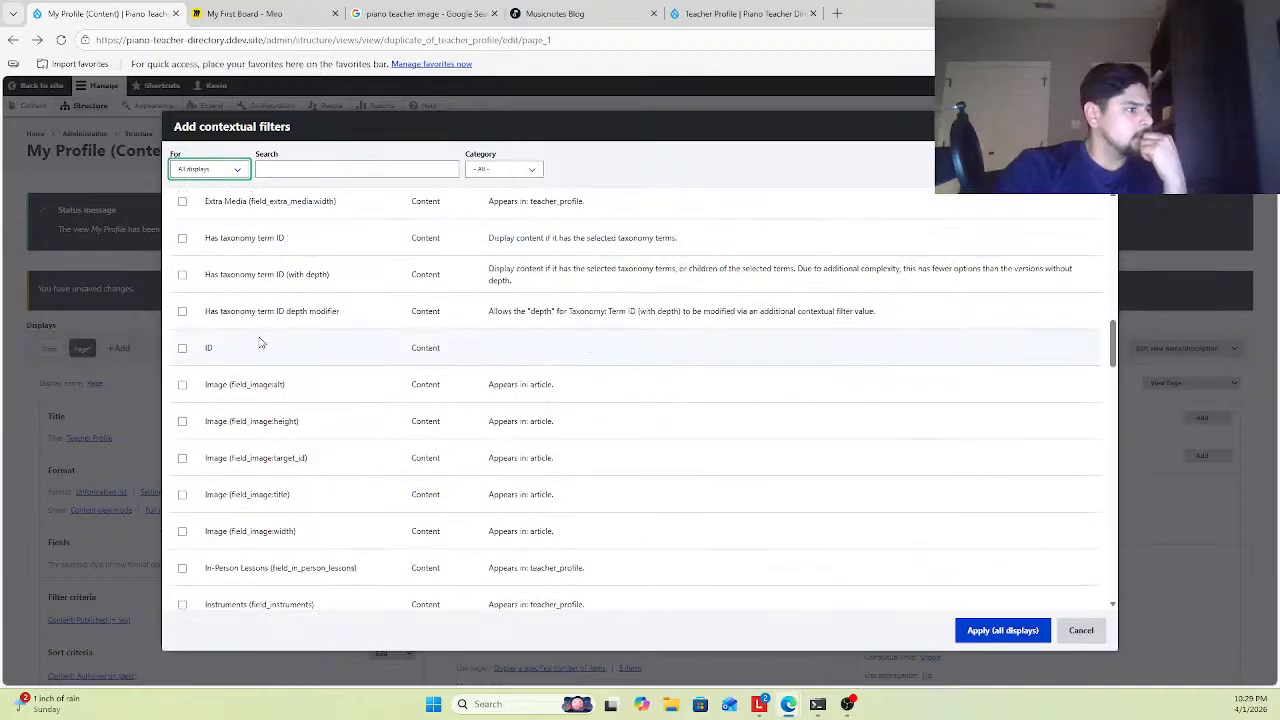
scroll(260, 343, "down", 3)
scroll(260, 343, "down", 6)
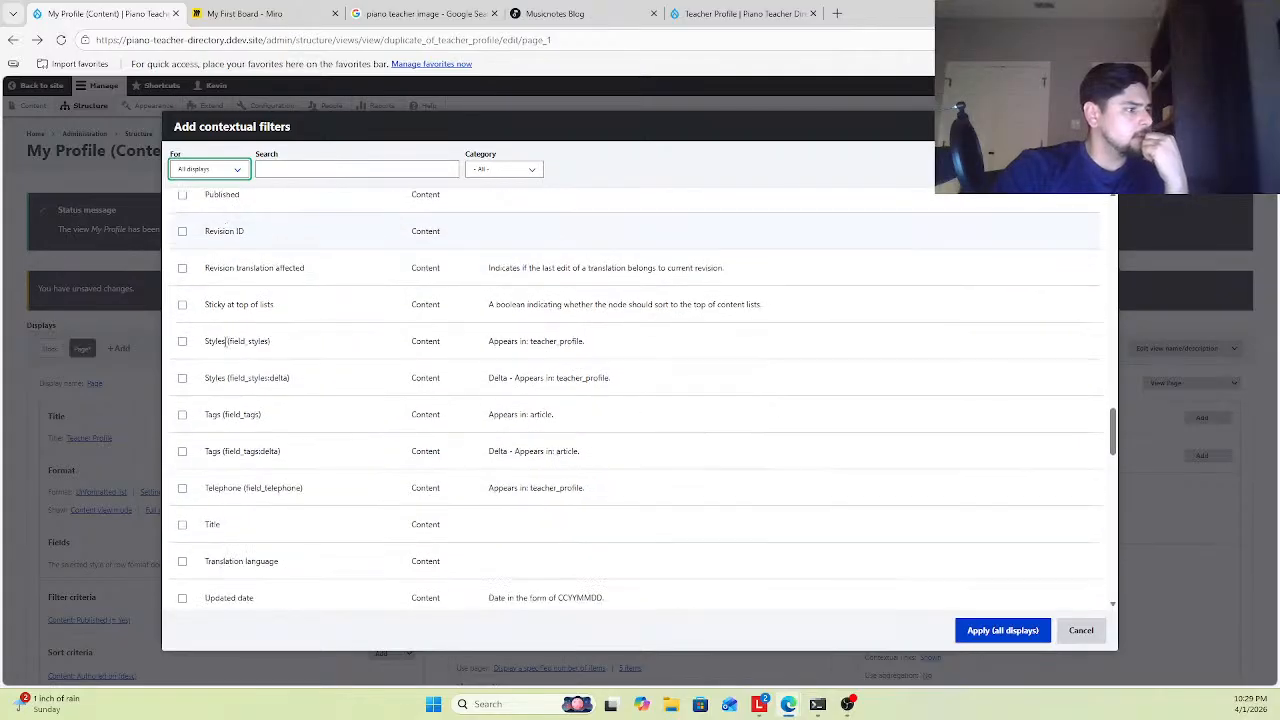
scroll(225, 342, "down", 3)
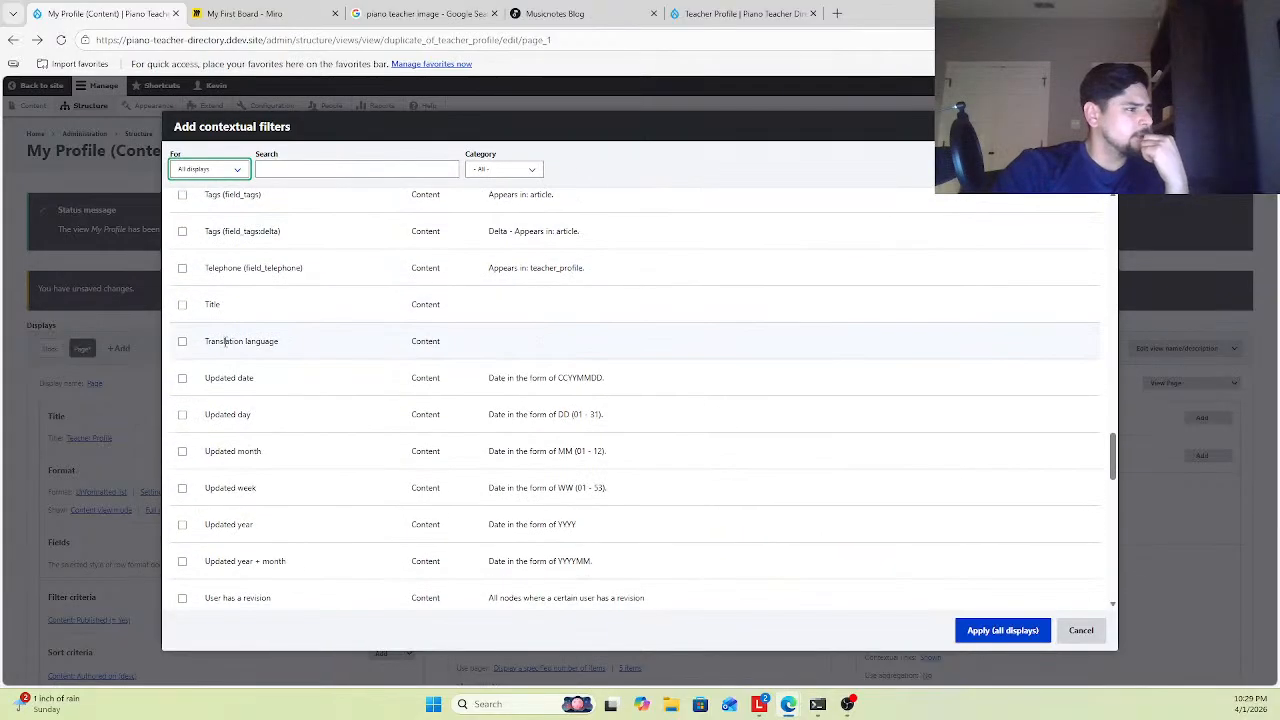
scroll(225, 342, "down", 3)
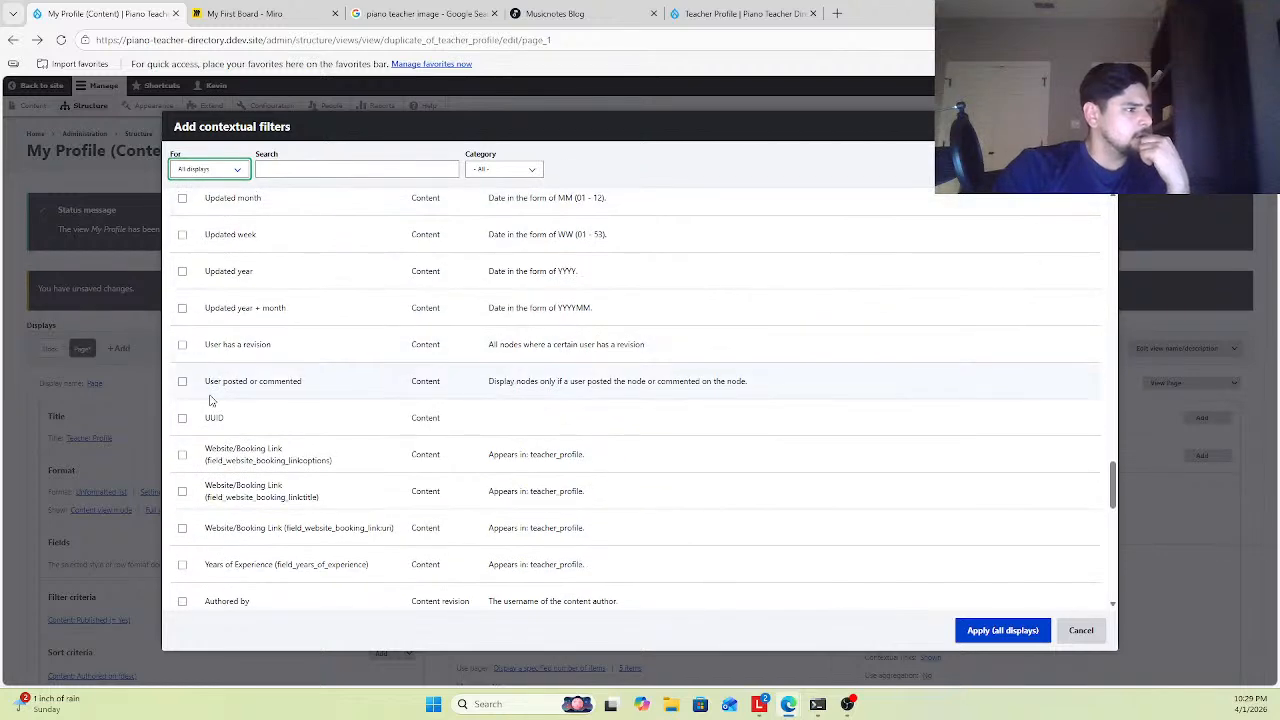
scroll(210, 400, "down", 1)
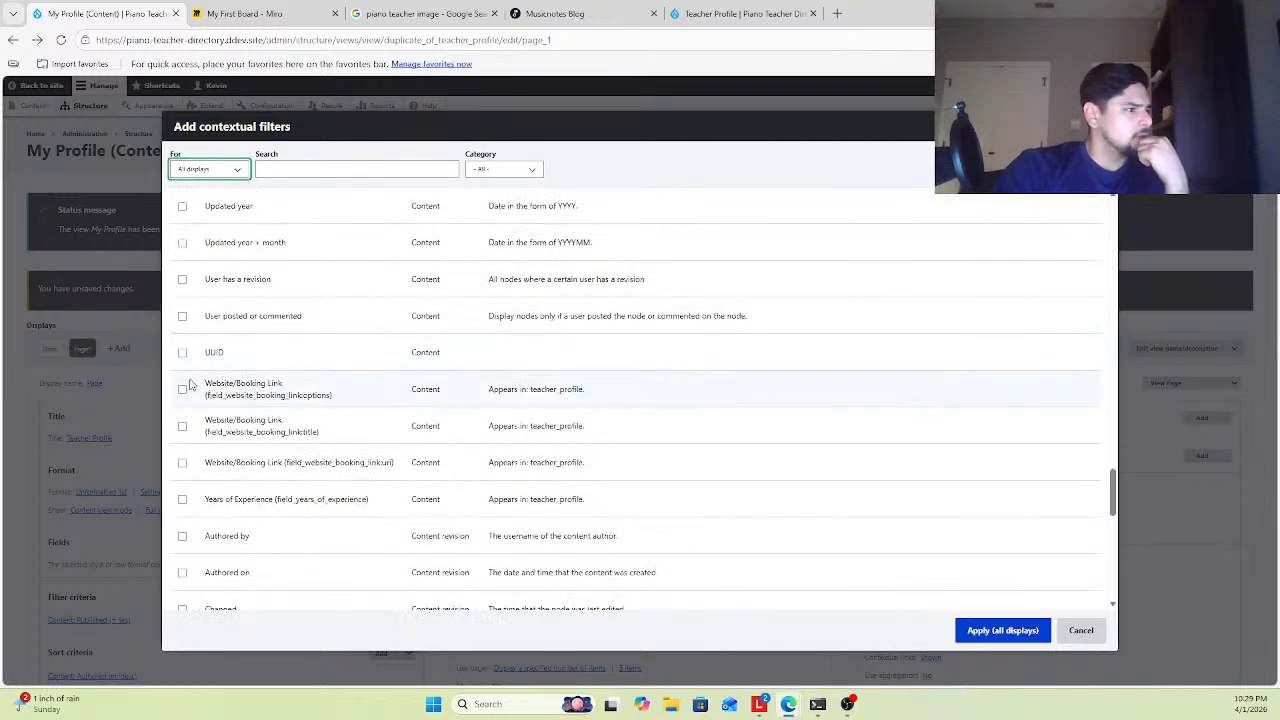
scroll(190, 385, "down", 3)
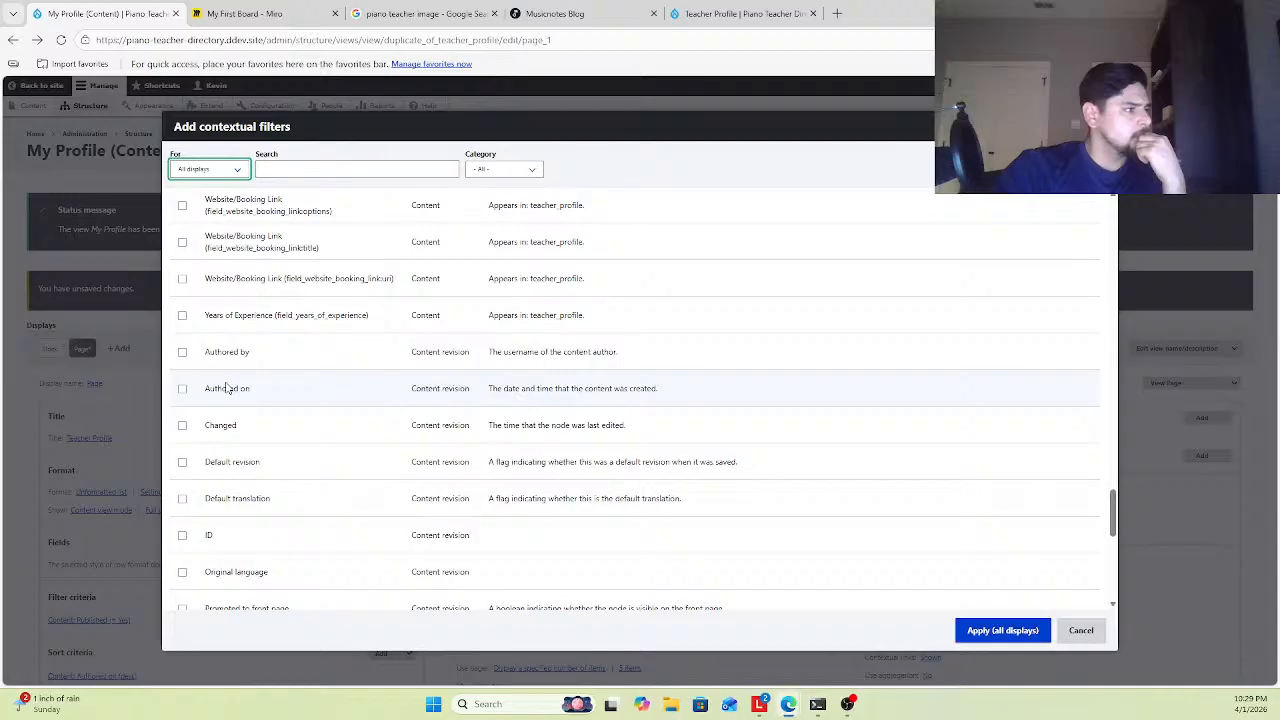
scroll(277, 394, "down", 6)
scroll(277, 394, "down", 2)
scroll(277, 394, "up", 10)
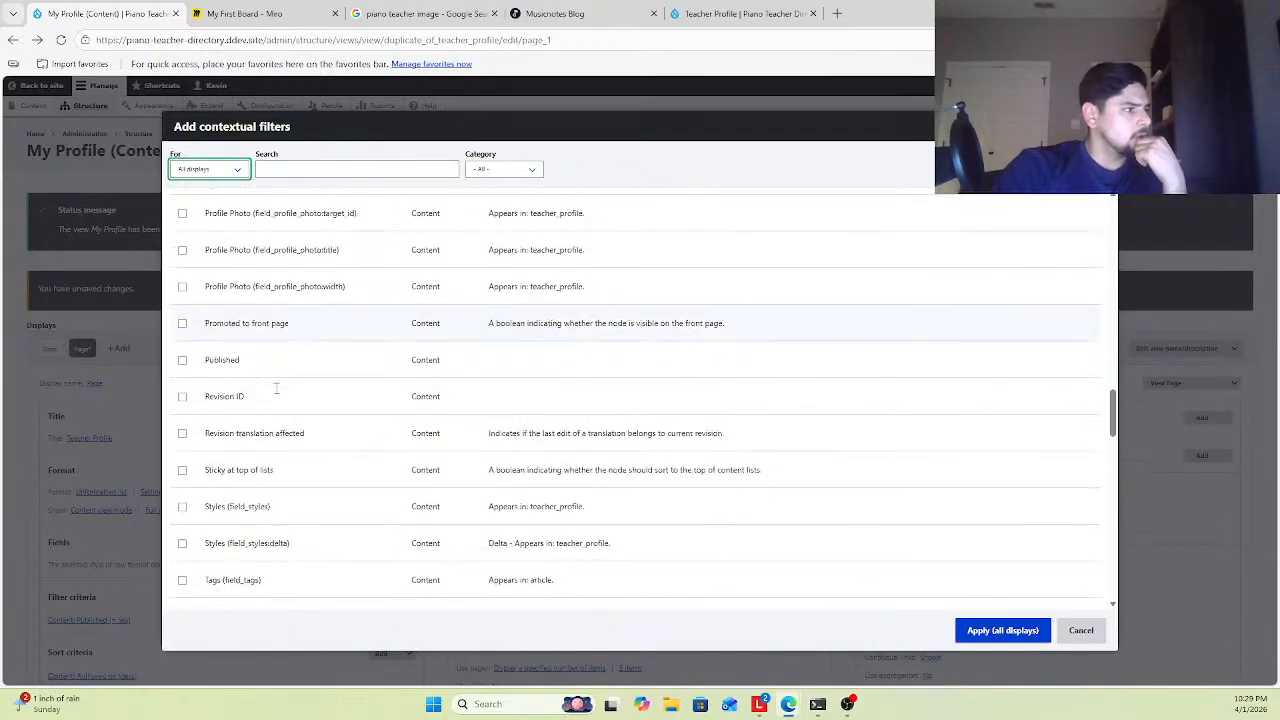
scroll(277, 394, "down", 3)
scroll(277, 394, "down", 3)
Search for 'Authored' and add Content: Authored by to the view
left_click(297, 168)
type("Authored")
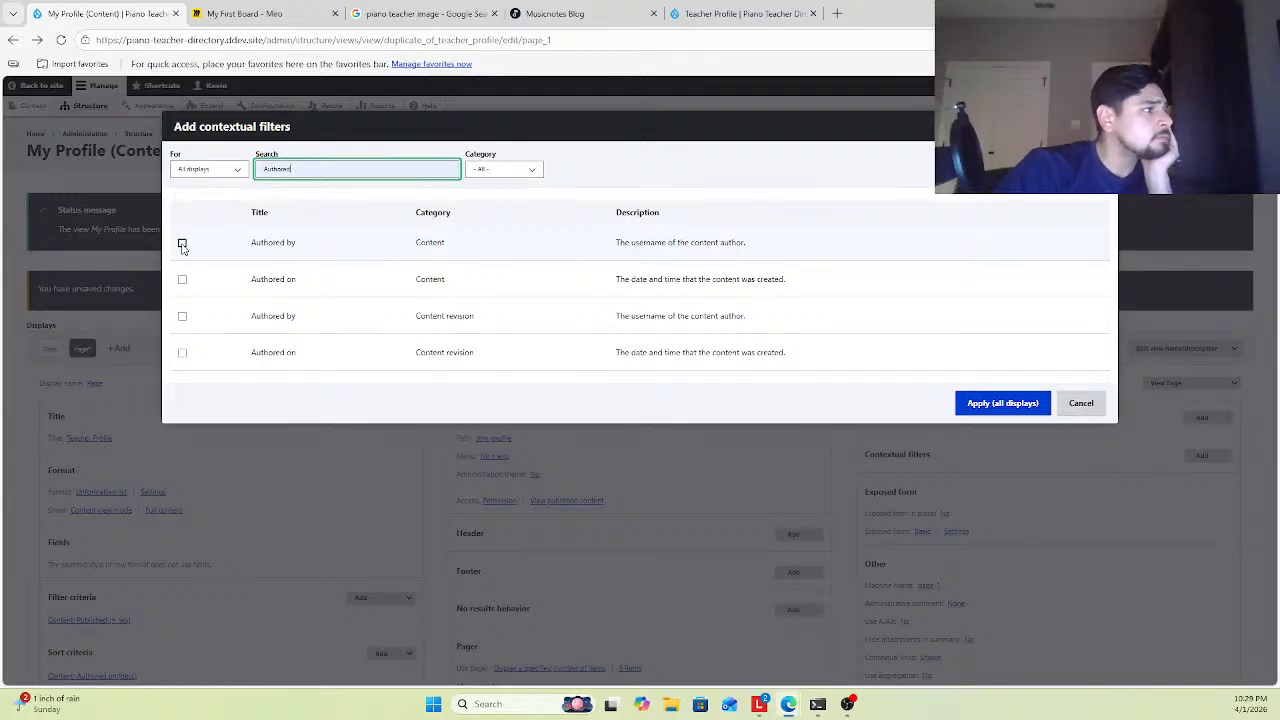
left_click(182, 243)
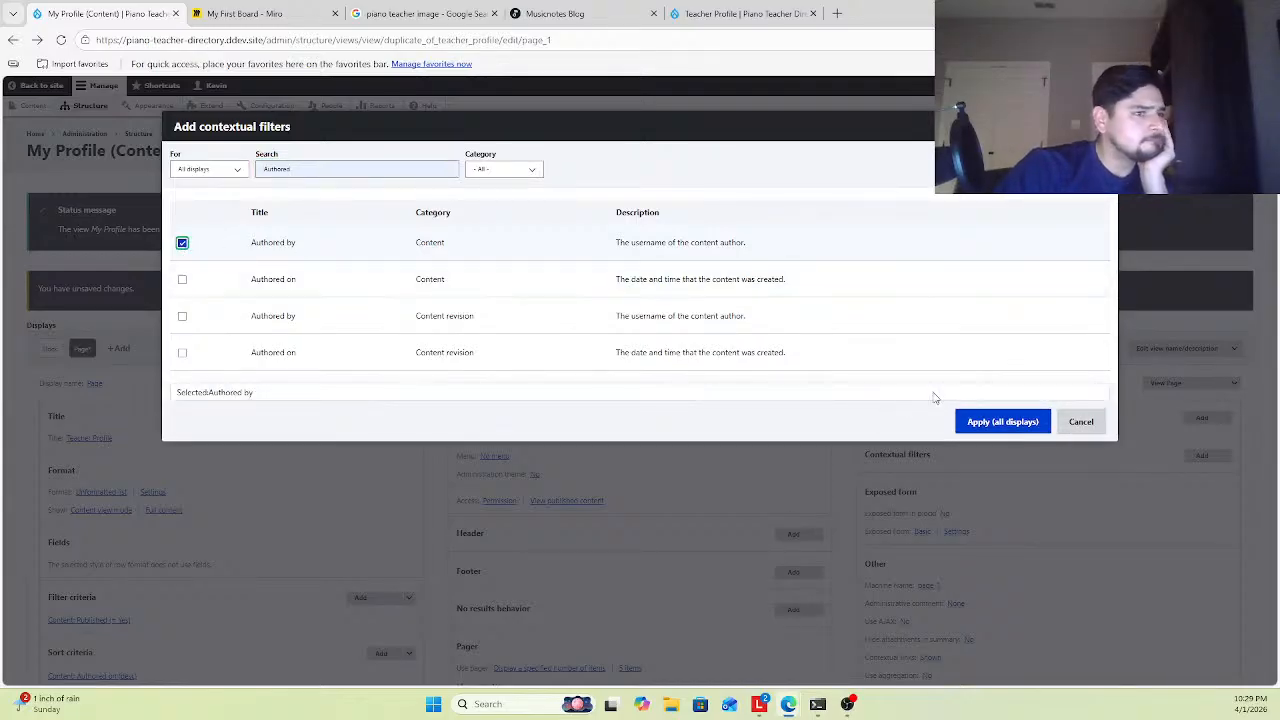
left_click(988, 424)
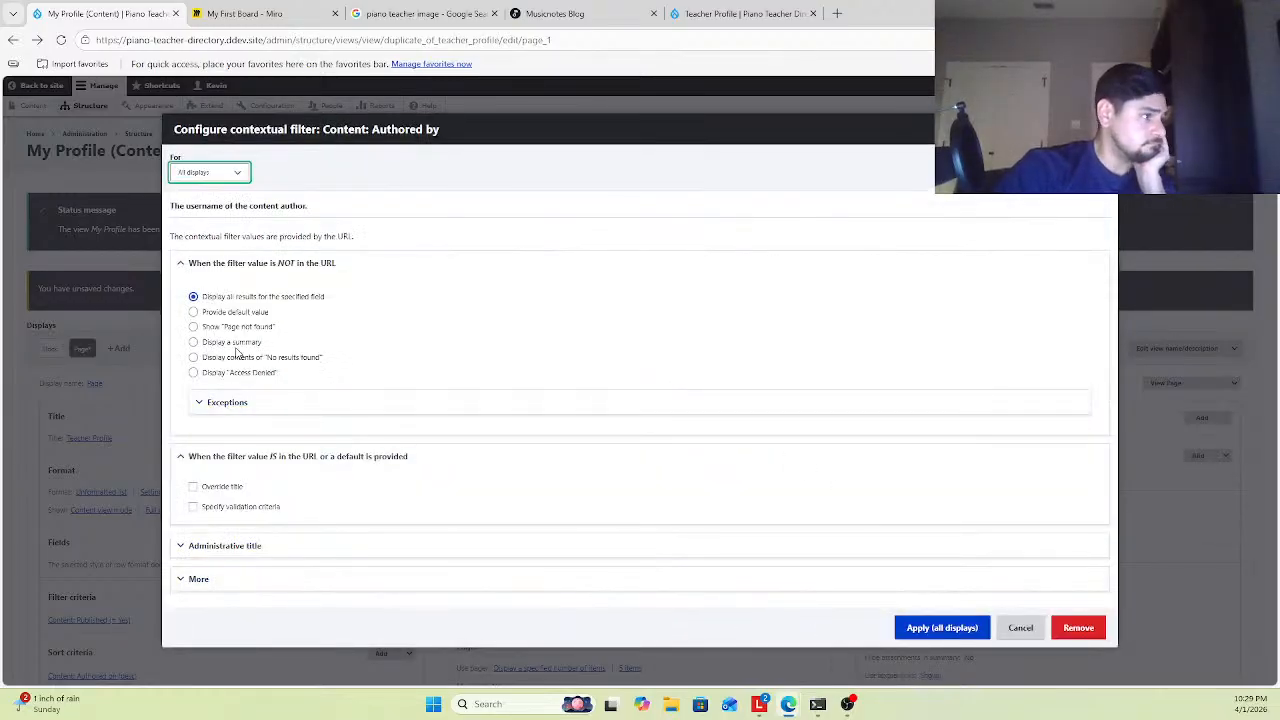
Set its fixed default value to 'User ID from logged in user', apply, and view /my-profile
left_click(194, 313)
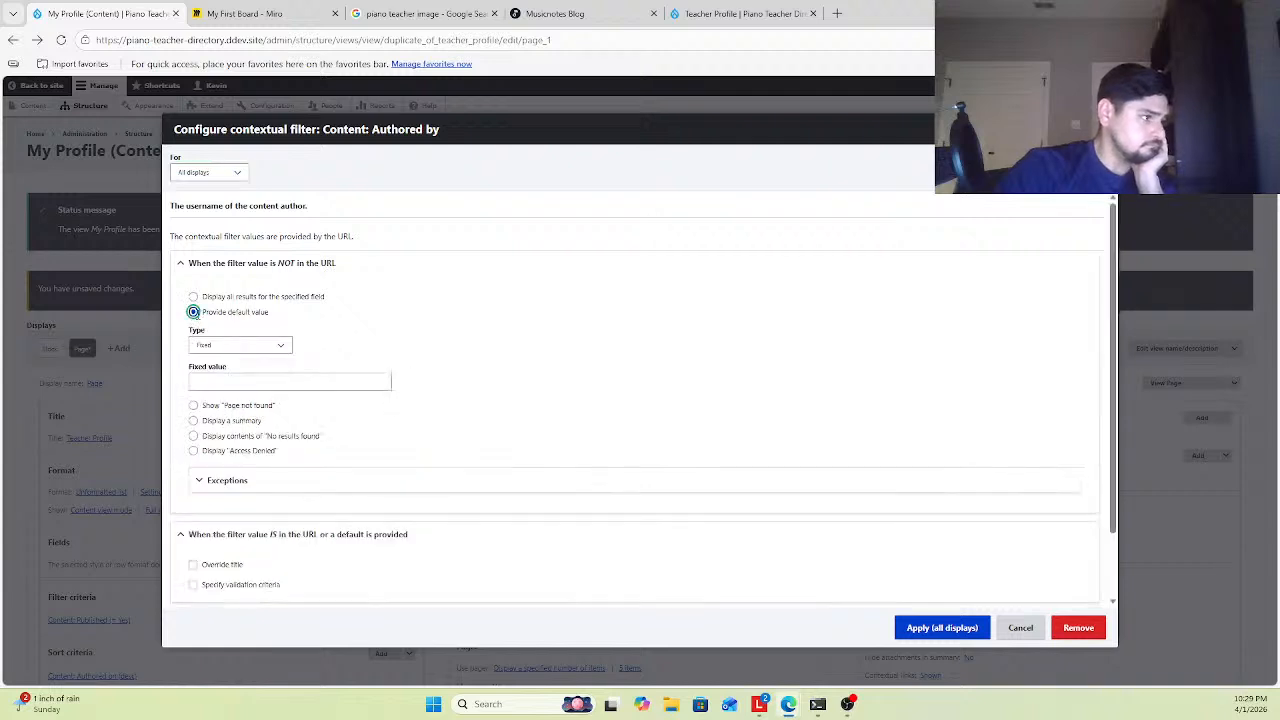
left_click(250, 381)
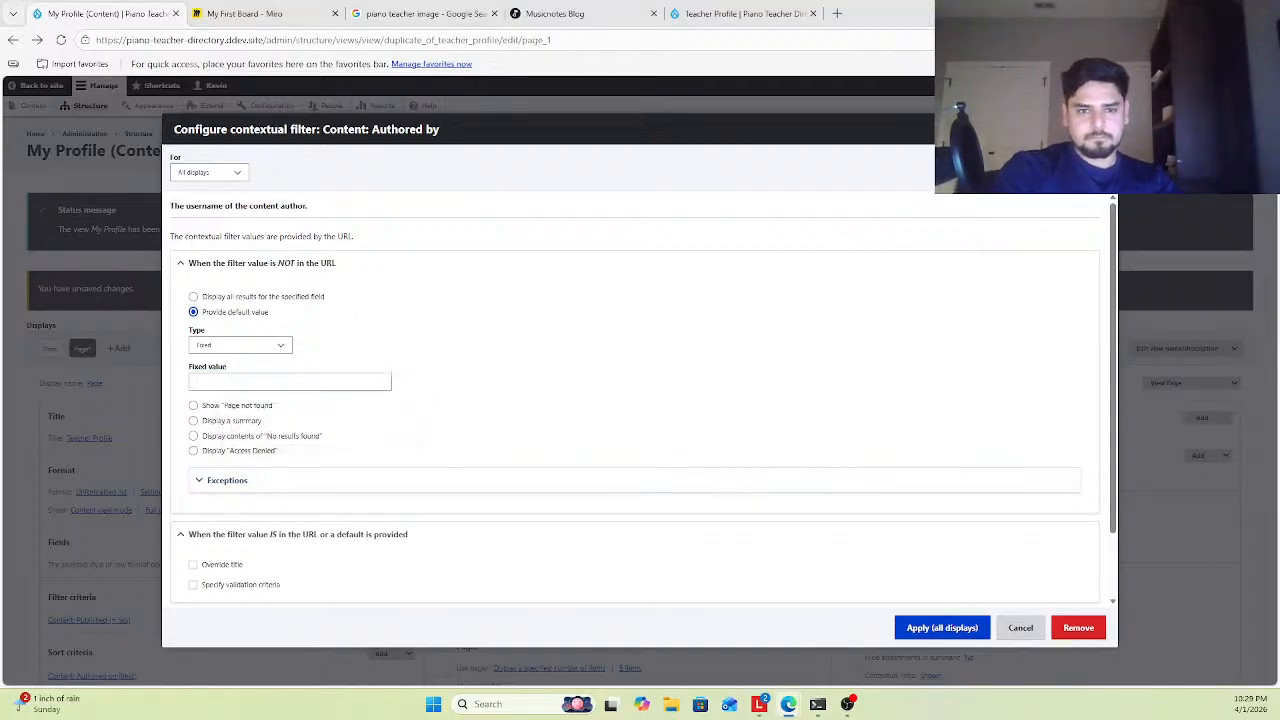
left_click(240, 378)
key("ctrl+v")
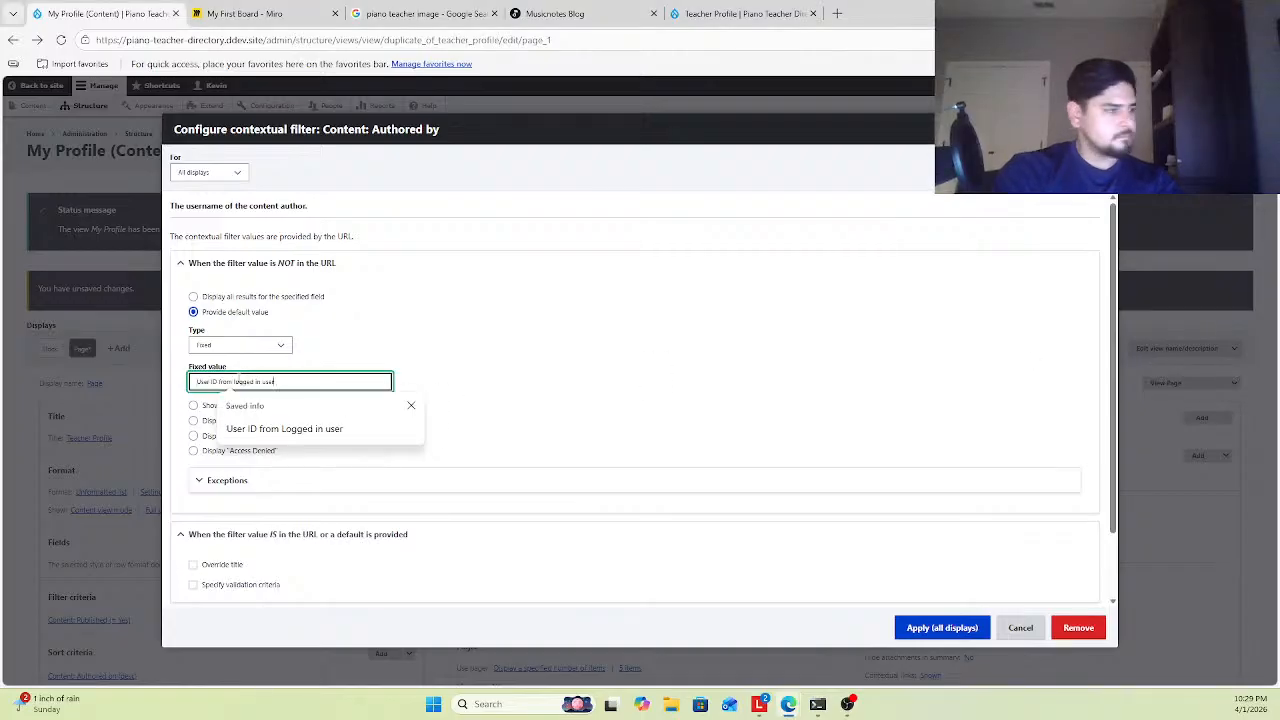
left_click(620, 357)
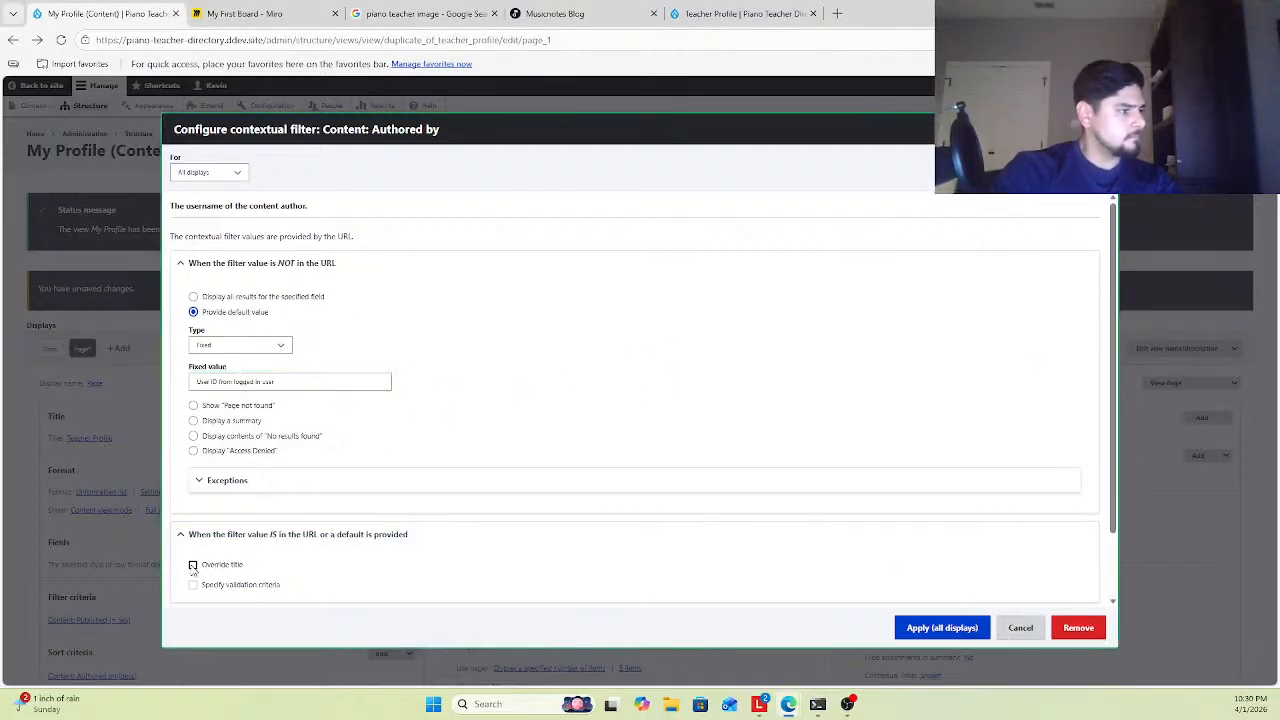
left_click(922, 627)
left_click(1170, 382)
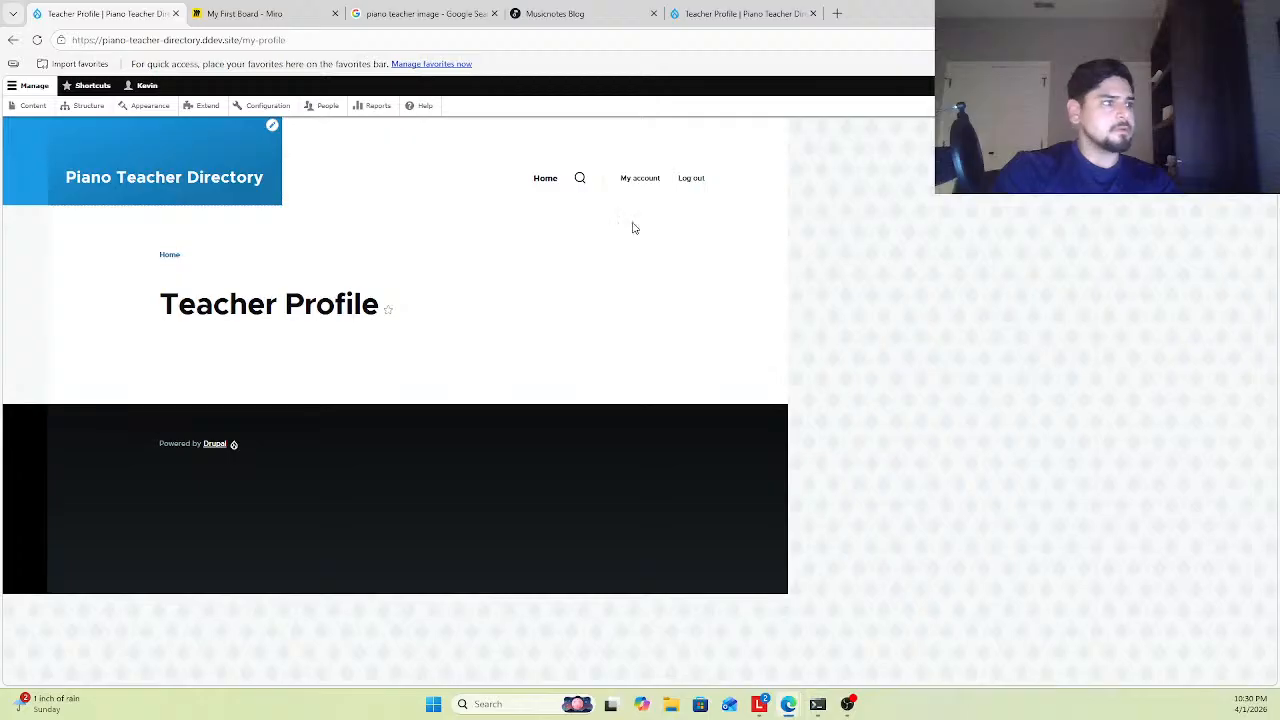
Log out of the administrator account and sign in as the teacher user
left_click(690, 180)
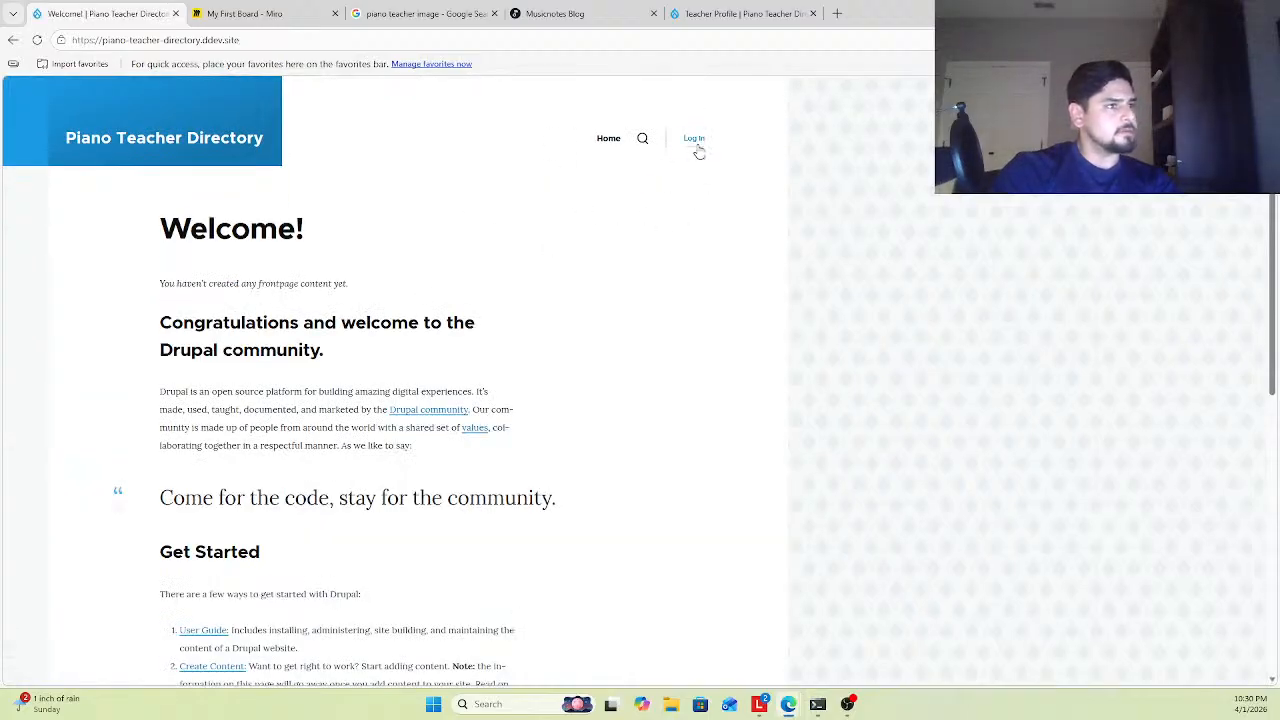
left_click(694, 140)
left_click(212, 401)
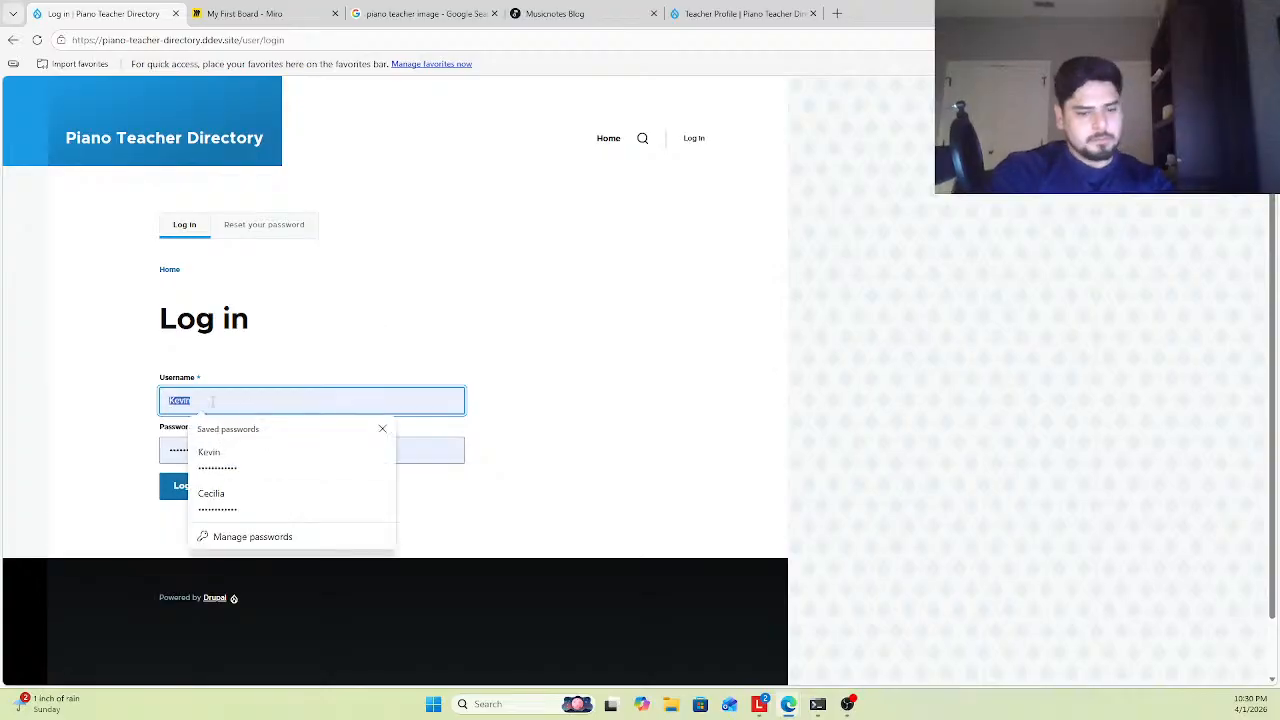
type("Cecilia")
key("Return")
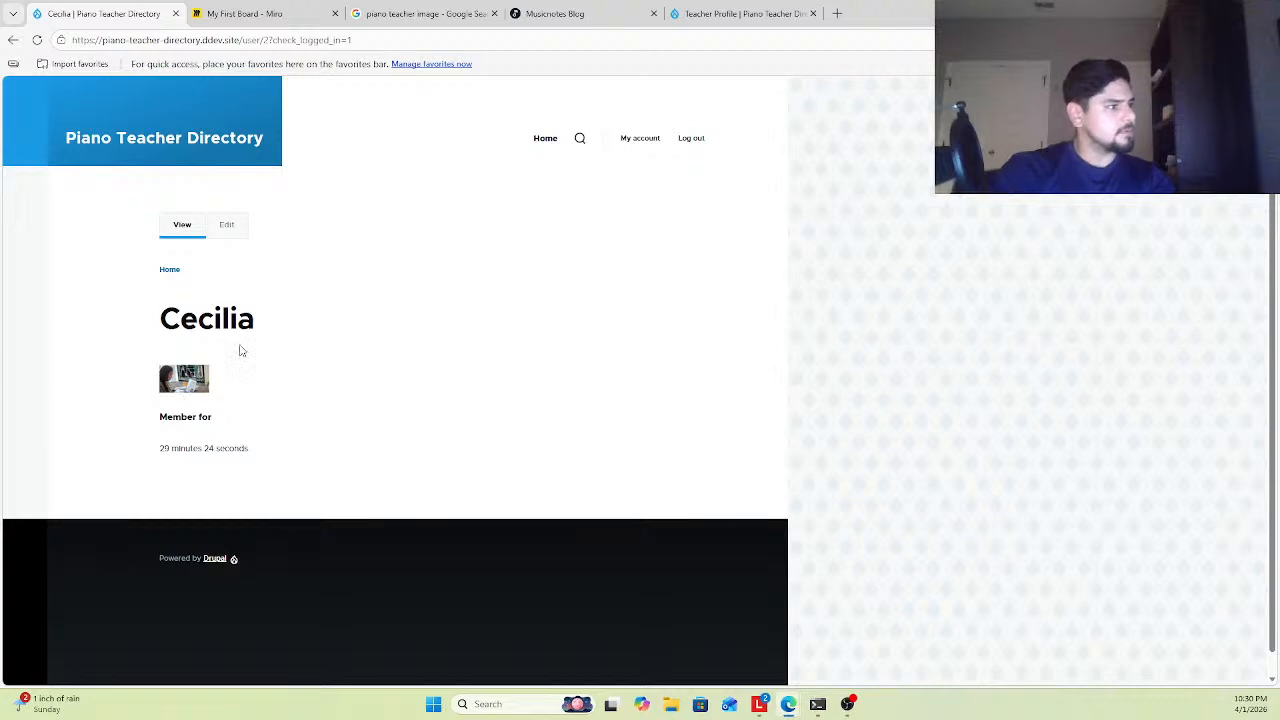
Load the /my-profile page while signed in as the teacher
left_click(424, 44)
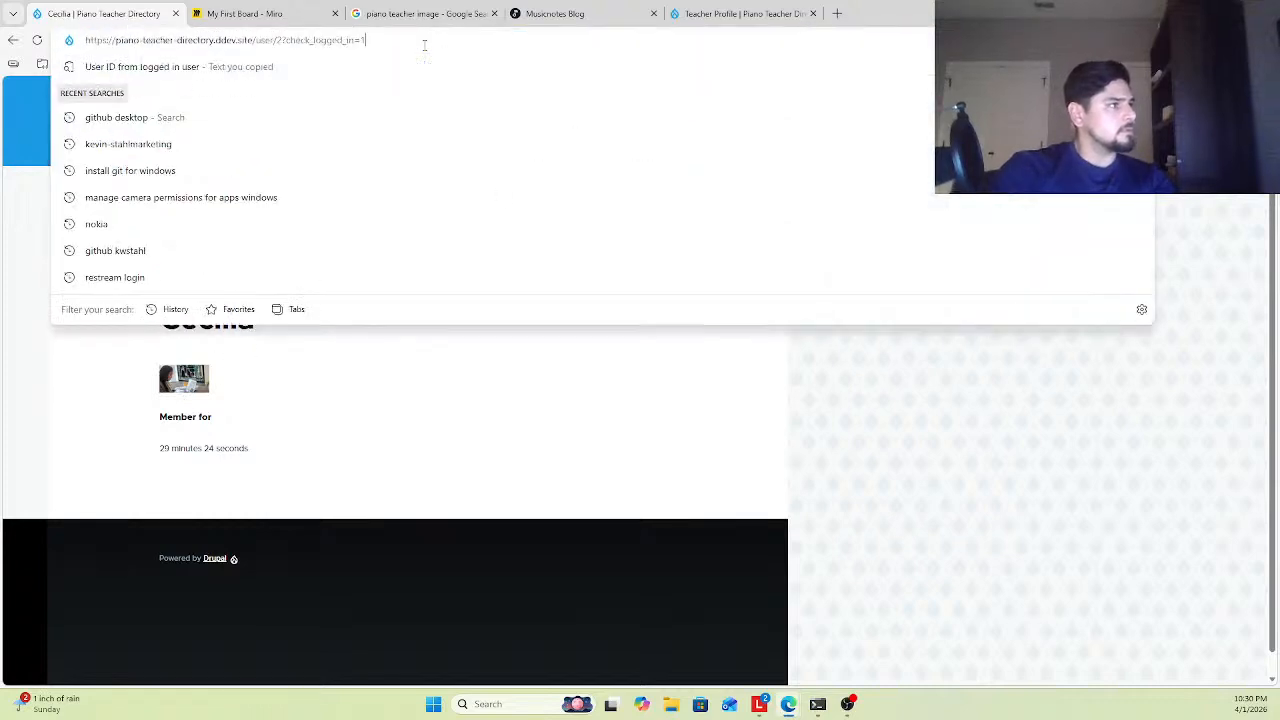
left_click(424, 44)
key("BackSpace")
key("BackSpace")
key("BackSpace")
key("BackSpace")
key("BackSpace")
key("BackSpace")
key("BackSpace")
key("BackSpace")
key("BackSpace")
key("BackSpace")
key("BackSpace")
key("BackSpace")
key("BackSpace")
key("BackSpace")
key("BackSpace")
key("BackSpace")
key("BackSpace")
key("BackSpace")
key("BackSpace")
key("BackSpace")
key("BackSpace")
type("m")
key("Return")
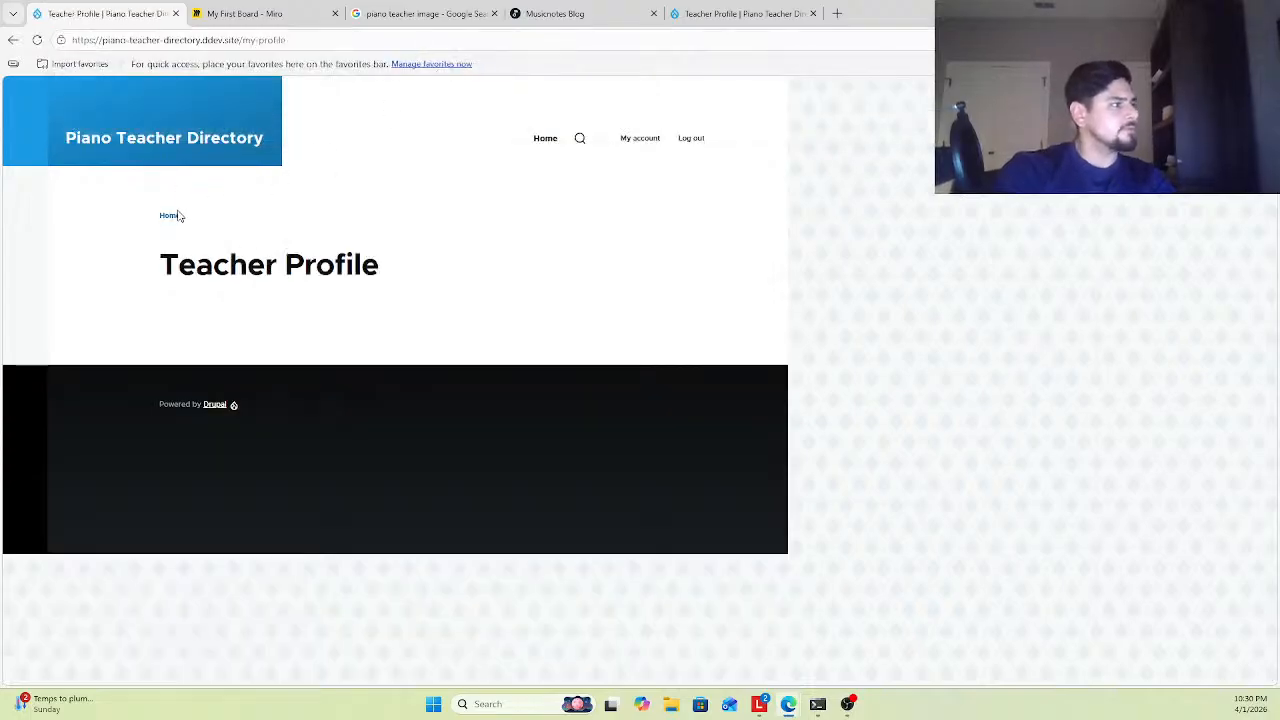
Log the teacher out and sign back in as the site administrator
left_click(169, 217)
left_click(690, 138)
left_click(694, 138)
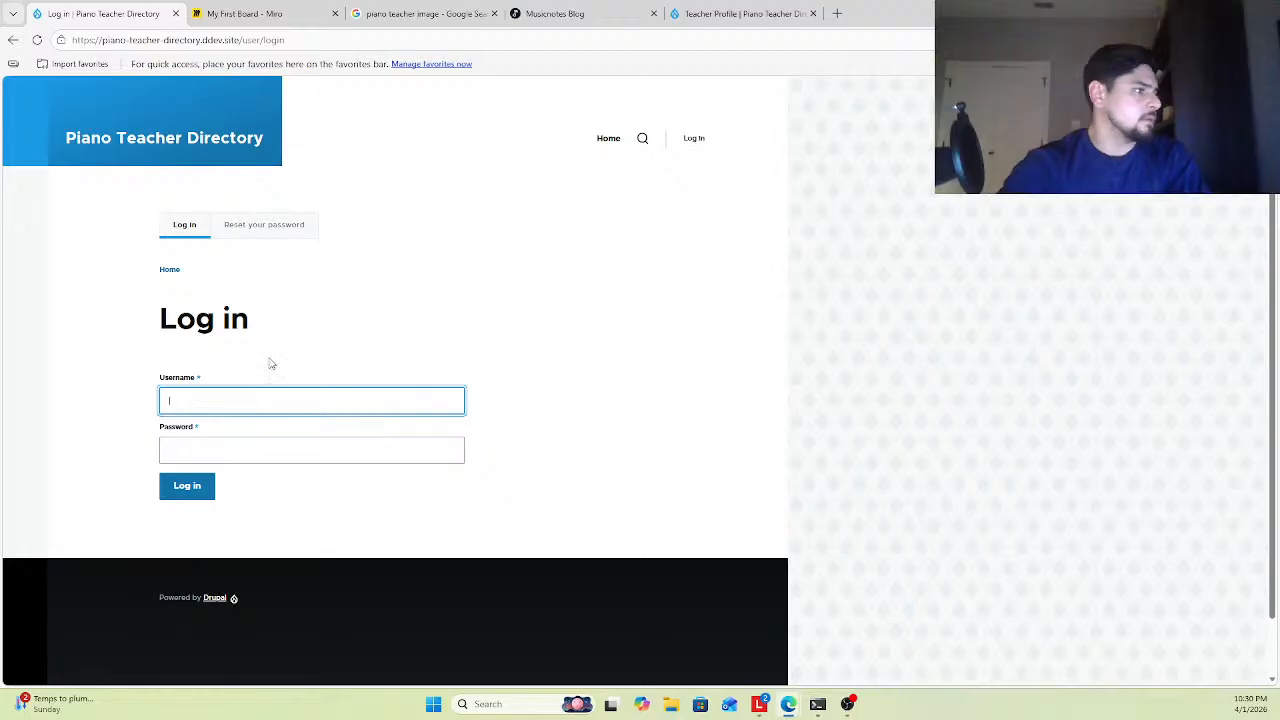
double_click(240, 404)
type("Kevin")
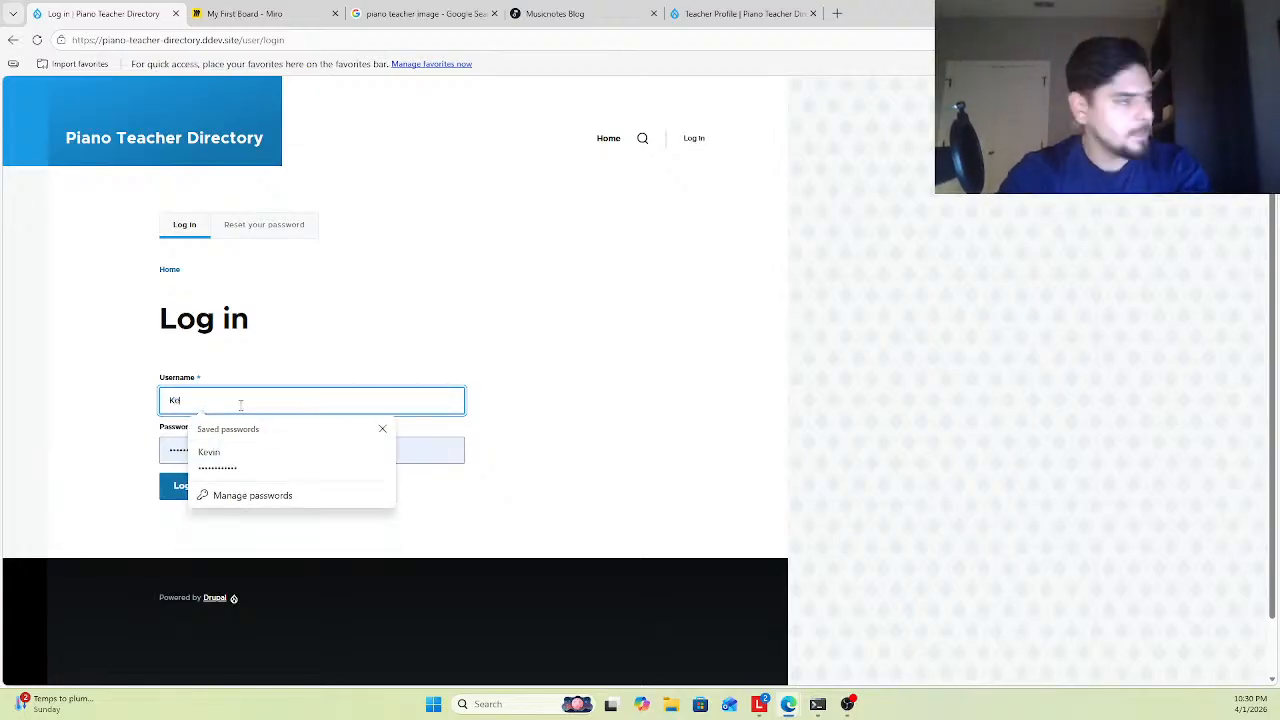
left_click(164, 492)
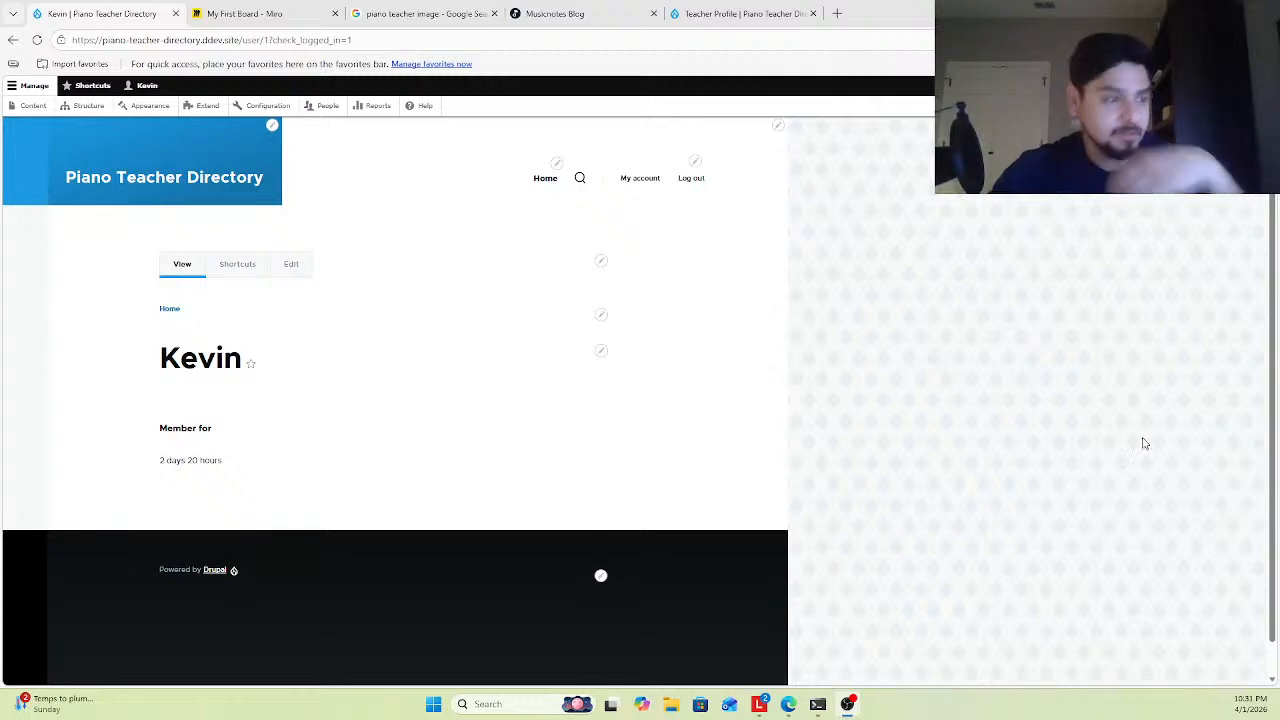
Log out of the administrator account and sign in as the teacher user
left_click(692, 180)
left_click(690, 145)
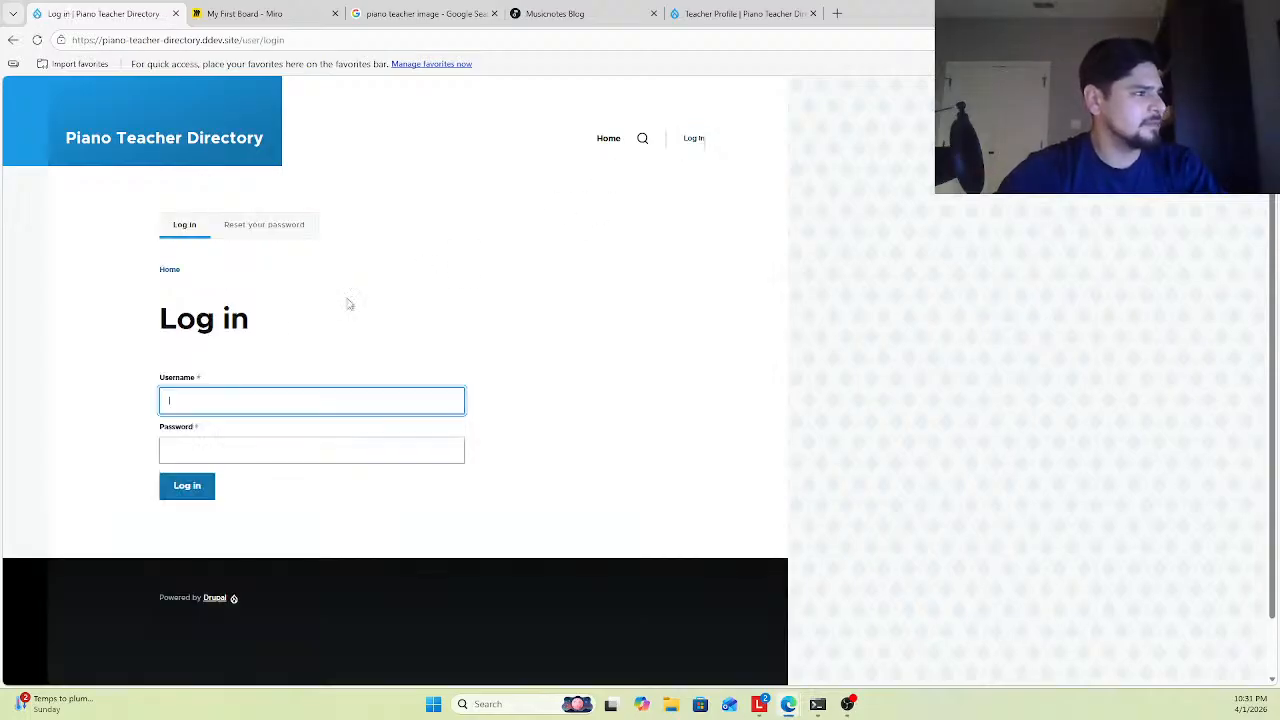
left_click(234, 403)
key("ctrl+a")
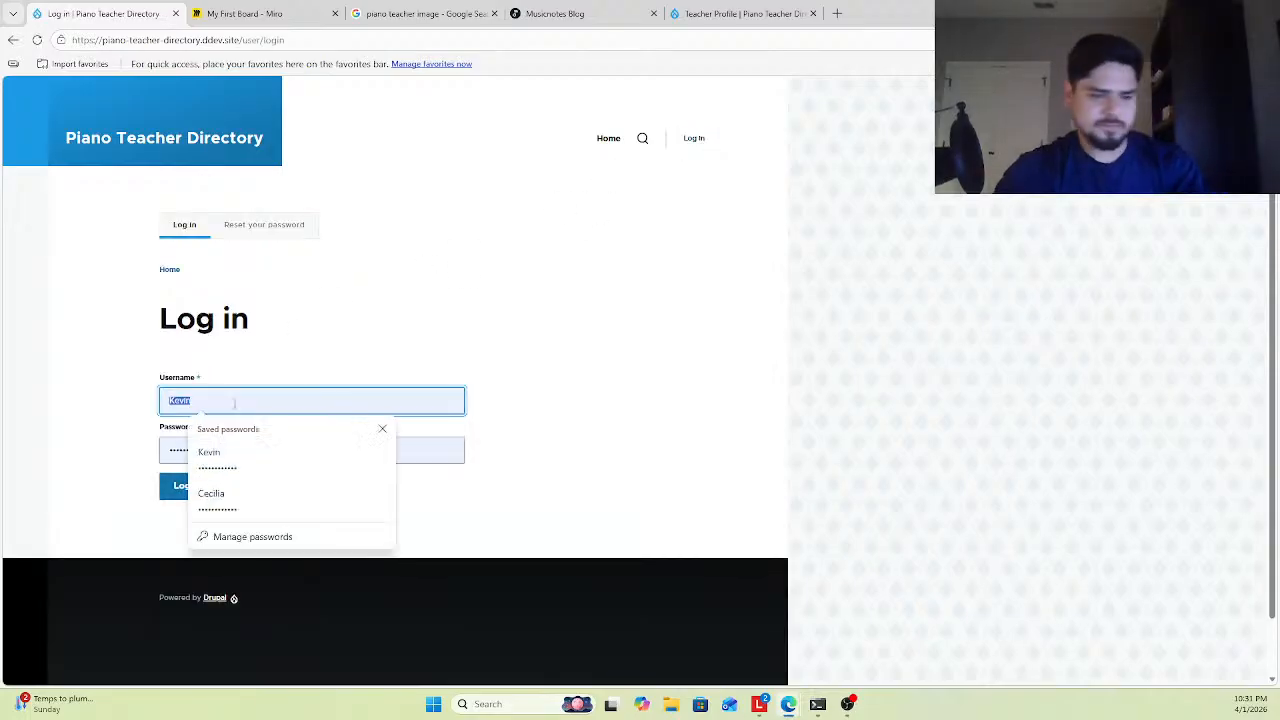
type("Cecilia")
key("Return")
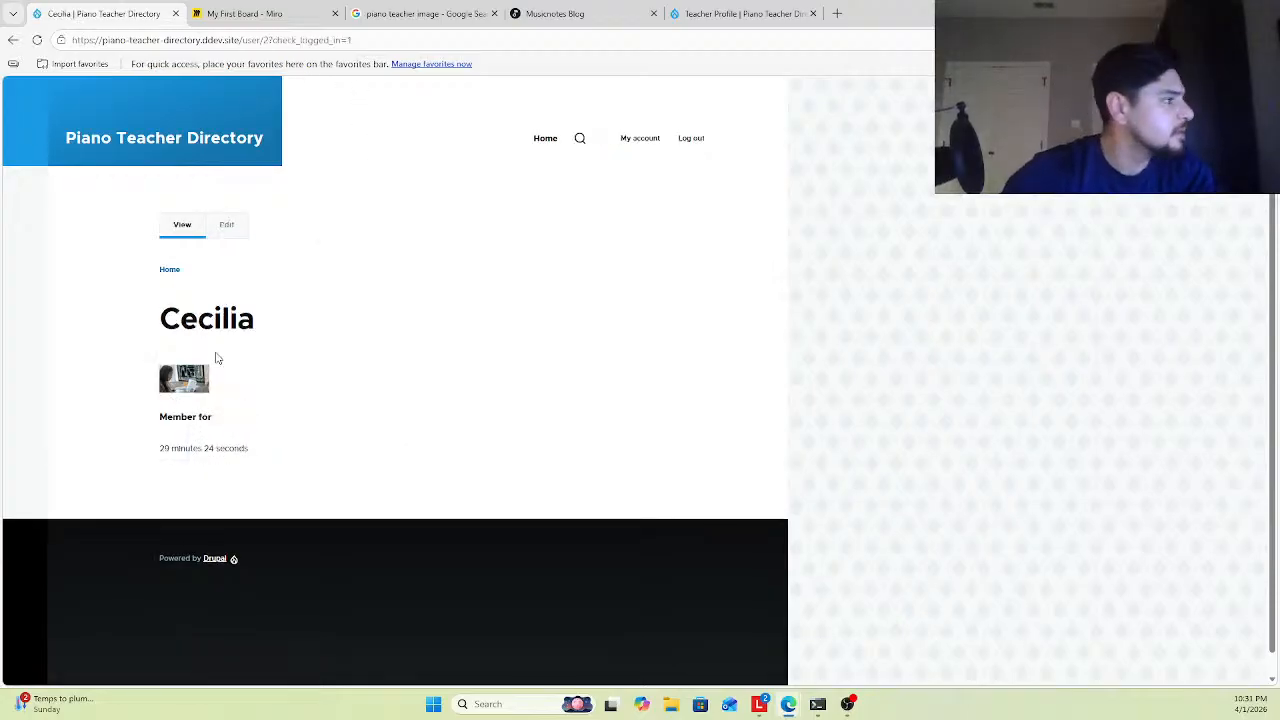
Look over the teacher's account edit form, then return to the account view
left_click(228, 230)
scroll(211, 289, "down", 5)
scroll(143, 200, "up", 5)
left_click(175, 235)
Load the /my-profile page as the teacher
left_click(292, 40)
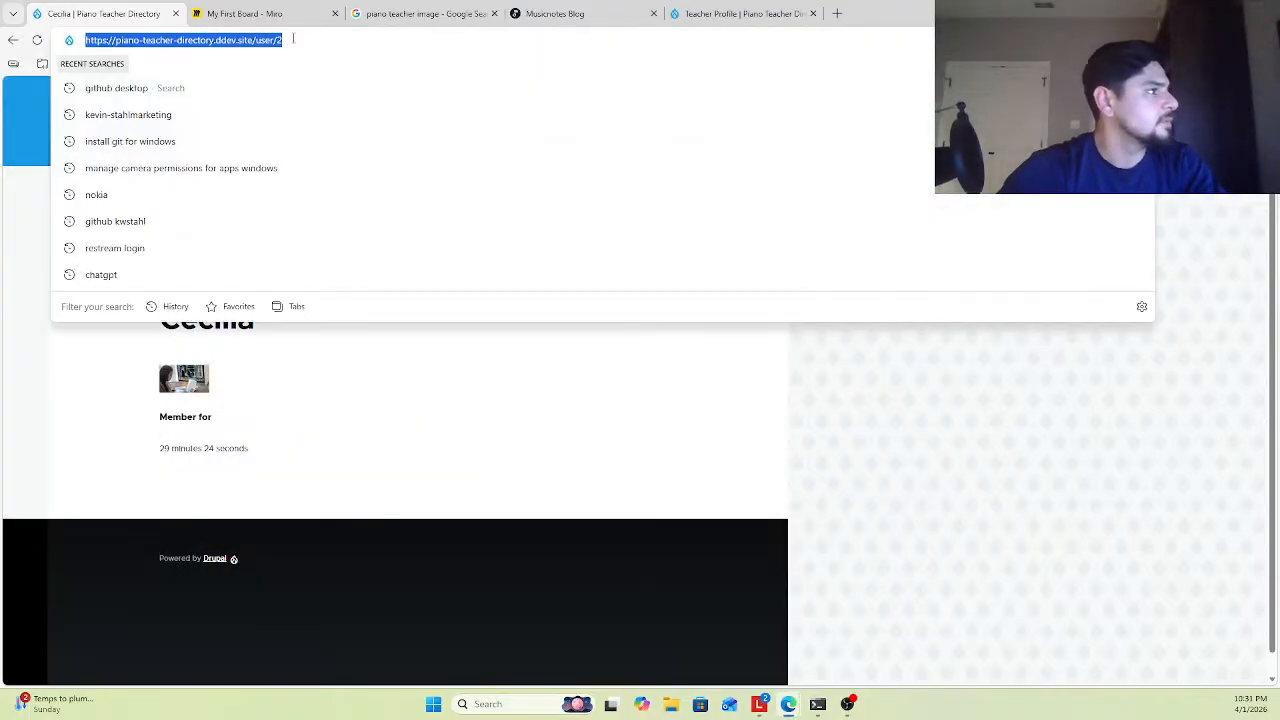
left_click(293, 39)
key("BackSpace")
key("BackSpace")
key("BackSpace")
key("BackSpace")
key("BackSpace")
key("BackSpace")
type("my-p")
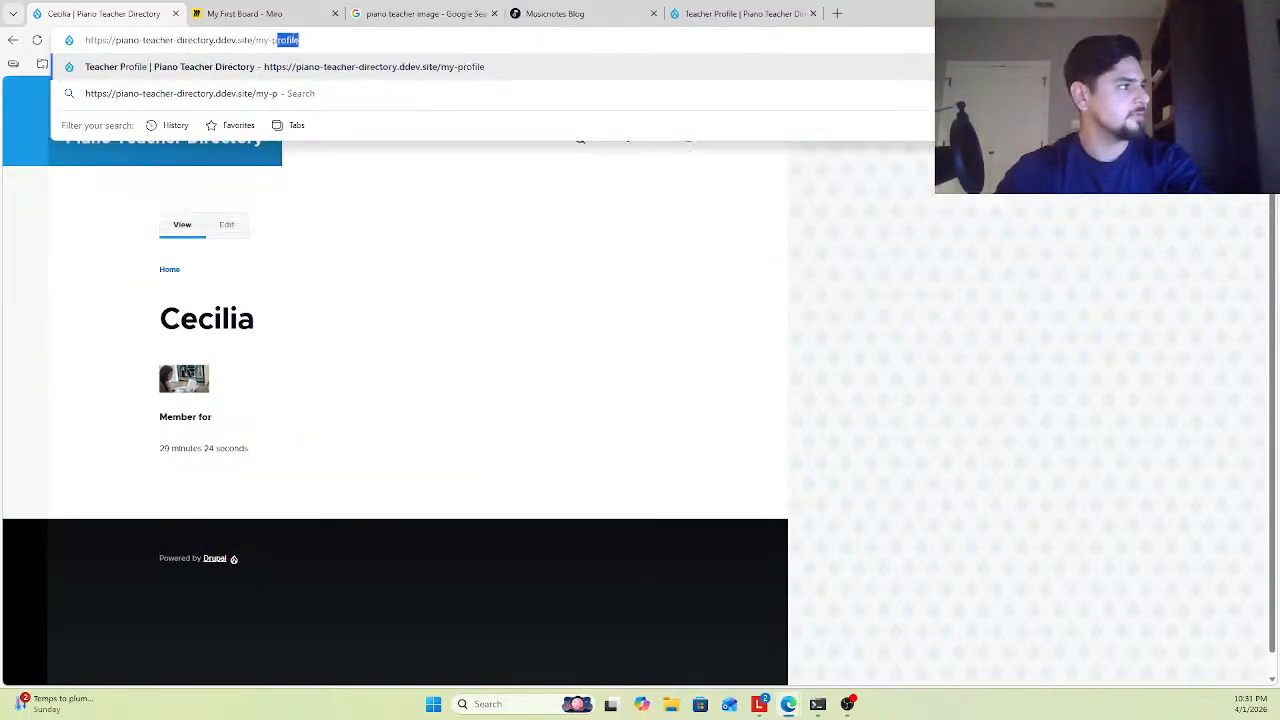
key("Return")
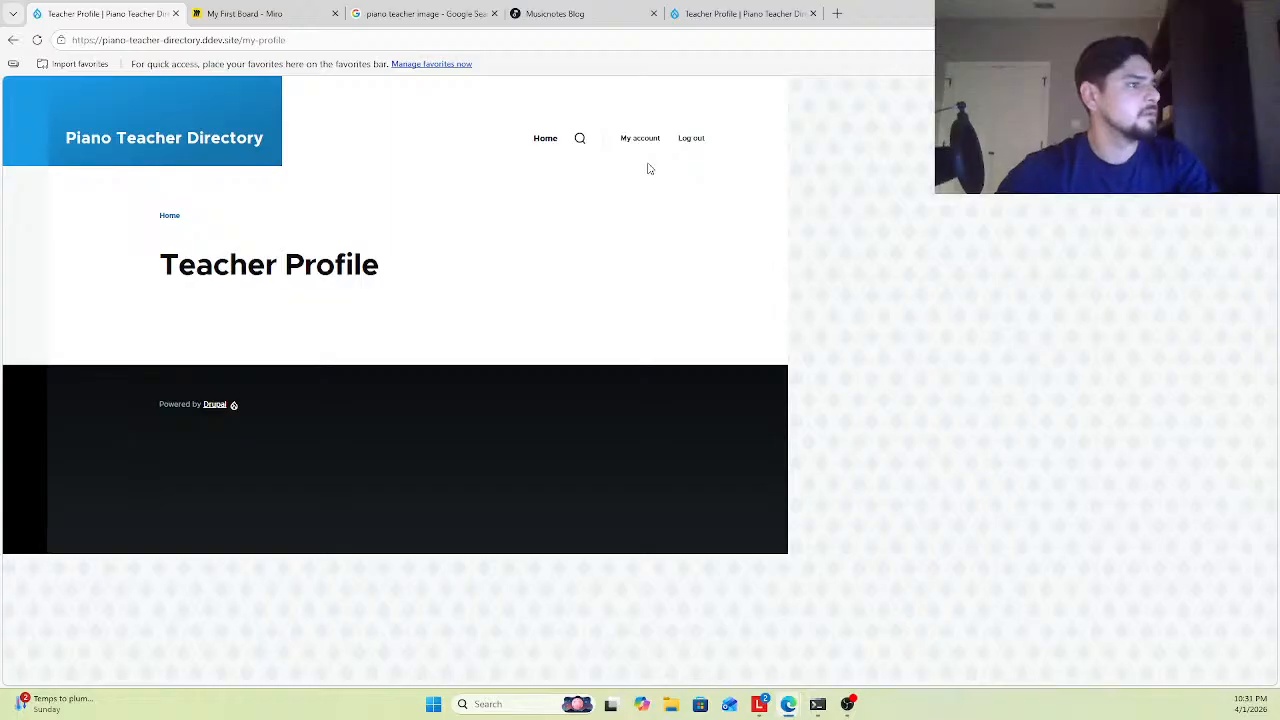
Sign the teacher out and log back in with the saved admin credentials
left_click(689, 138)
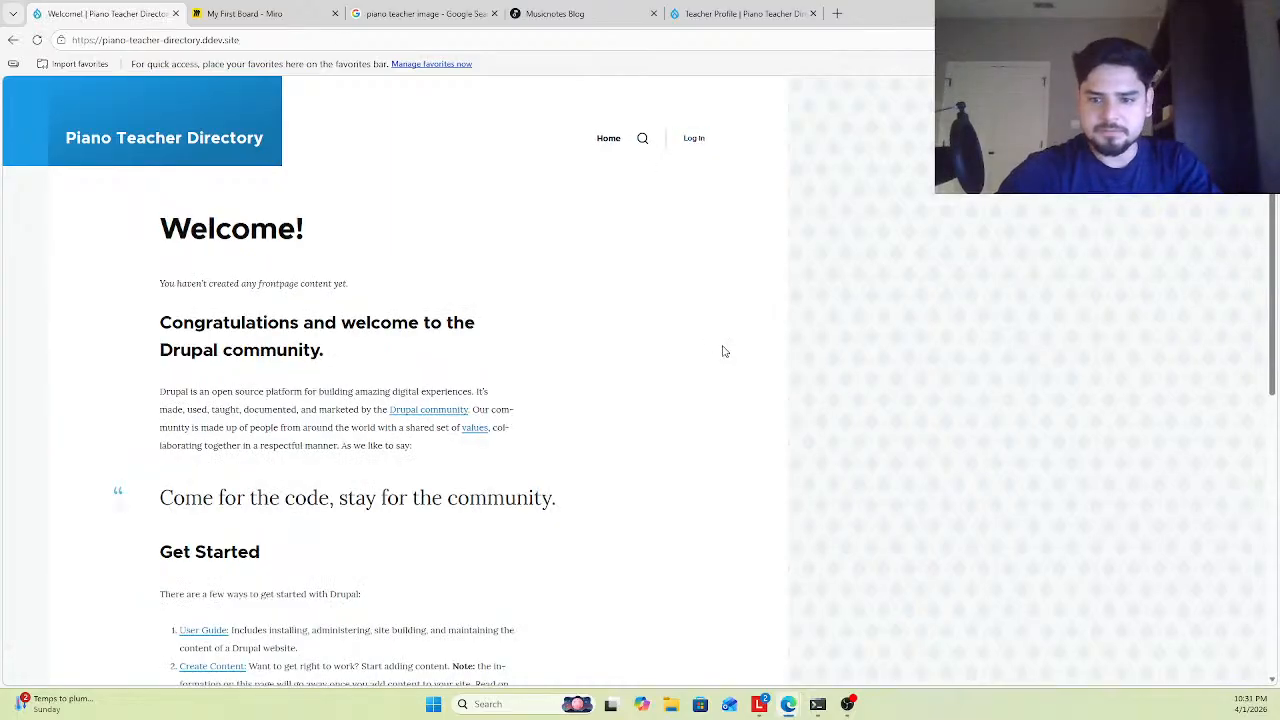
left_click(689, 138)
left_click(220, 403)
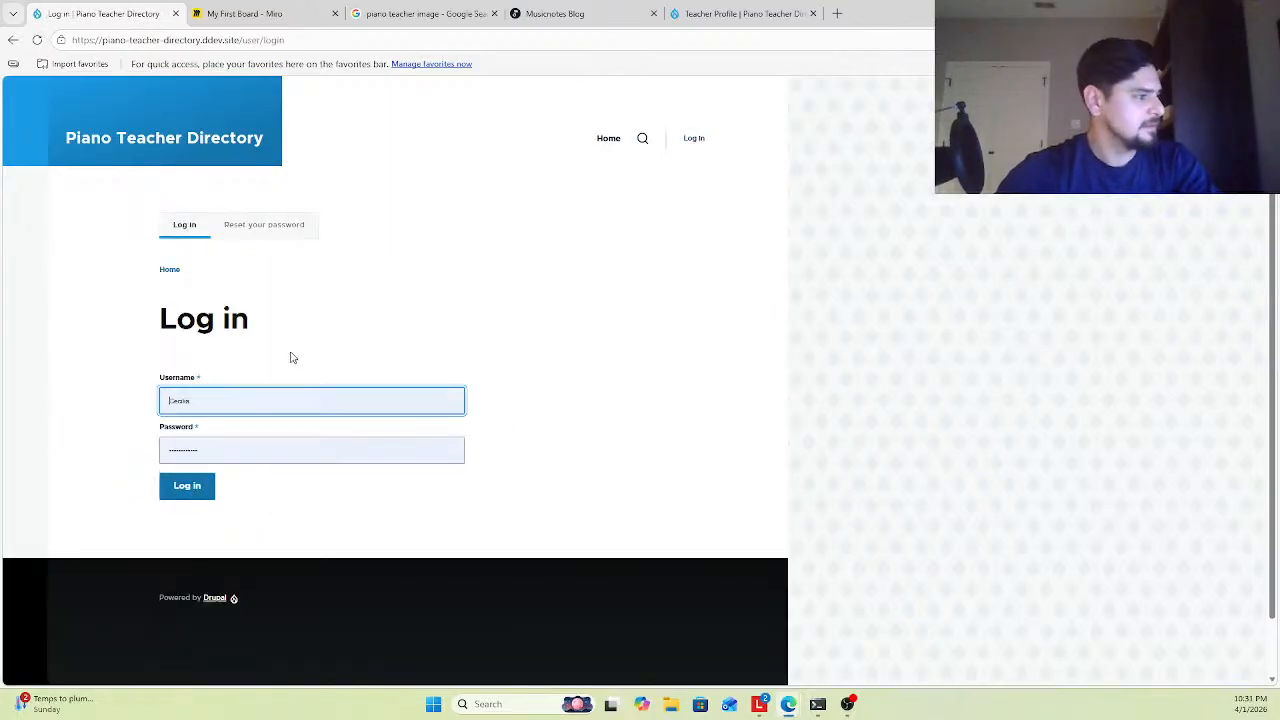
type("Kevin")
left_click(209, 455)
left_click(180, 486)
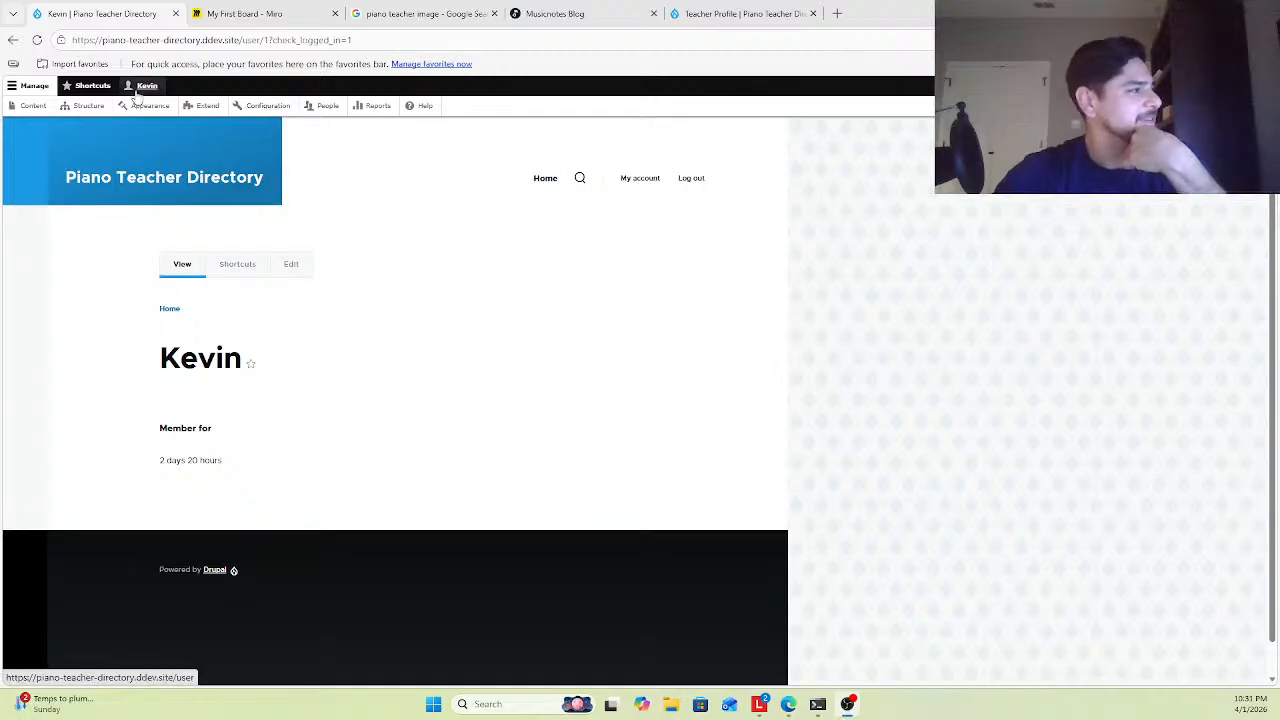
Look through the Structure page and the site's content types list
left_click(91, 107)
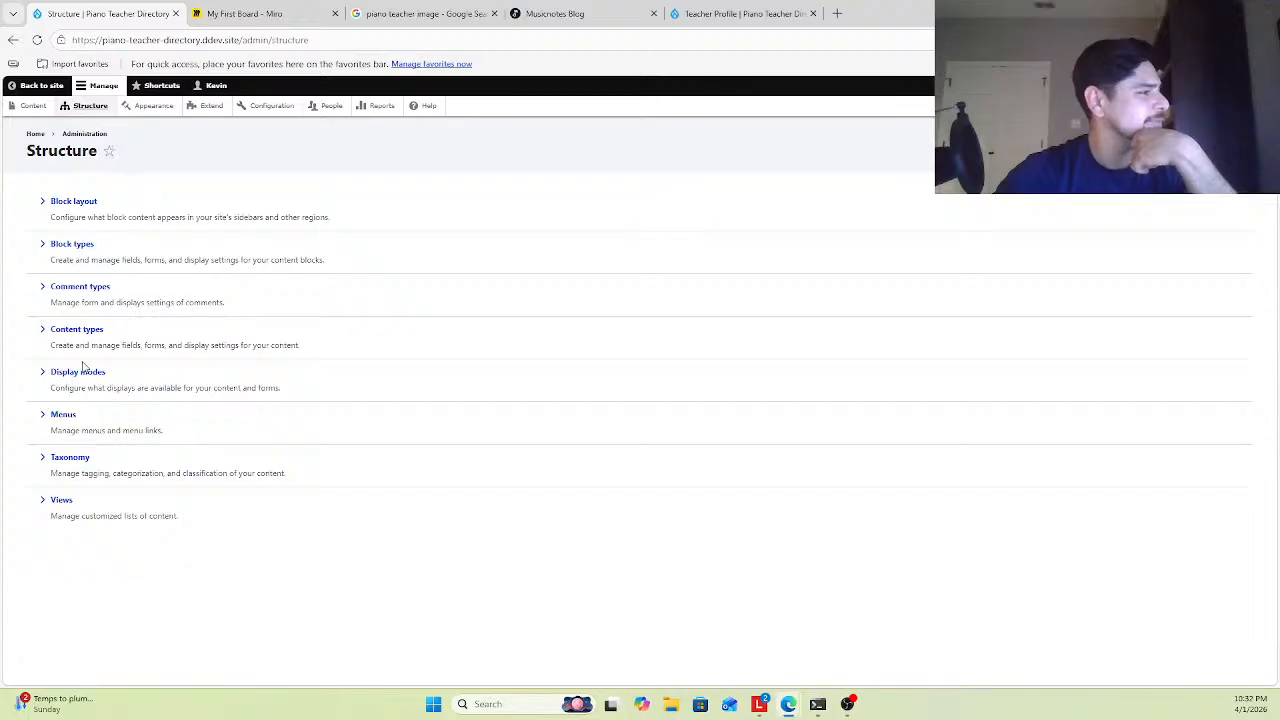
left_click(72, 330)
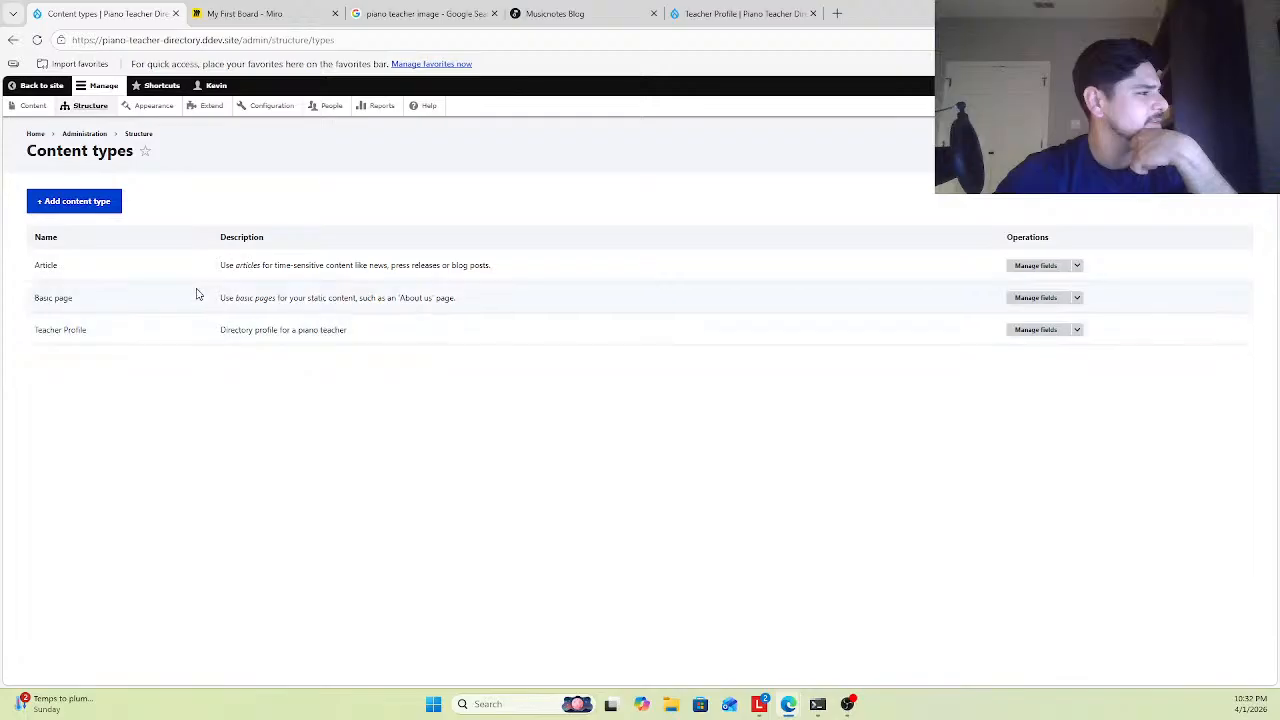
left_click(73, 135)
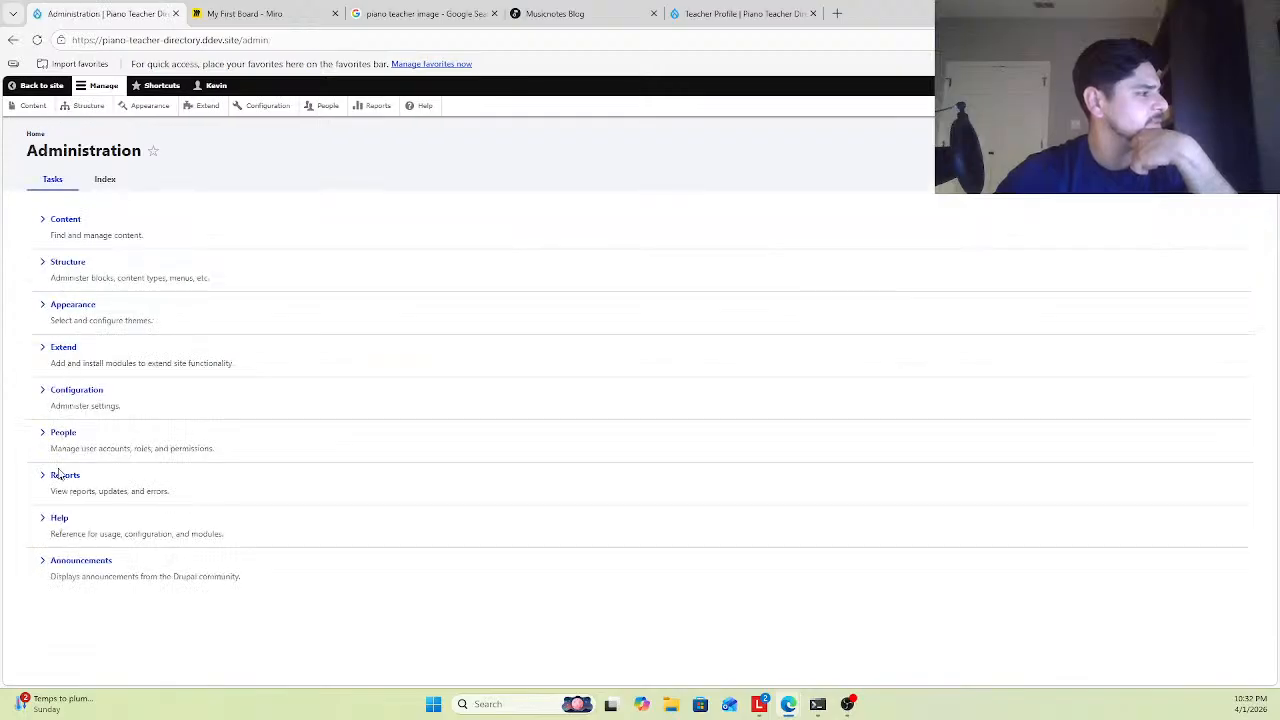
From Structure > Views, find the My Profile view and open it for editing
left_click(95, 106)
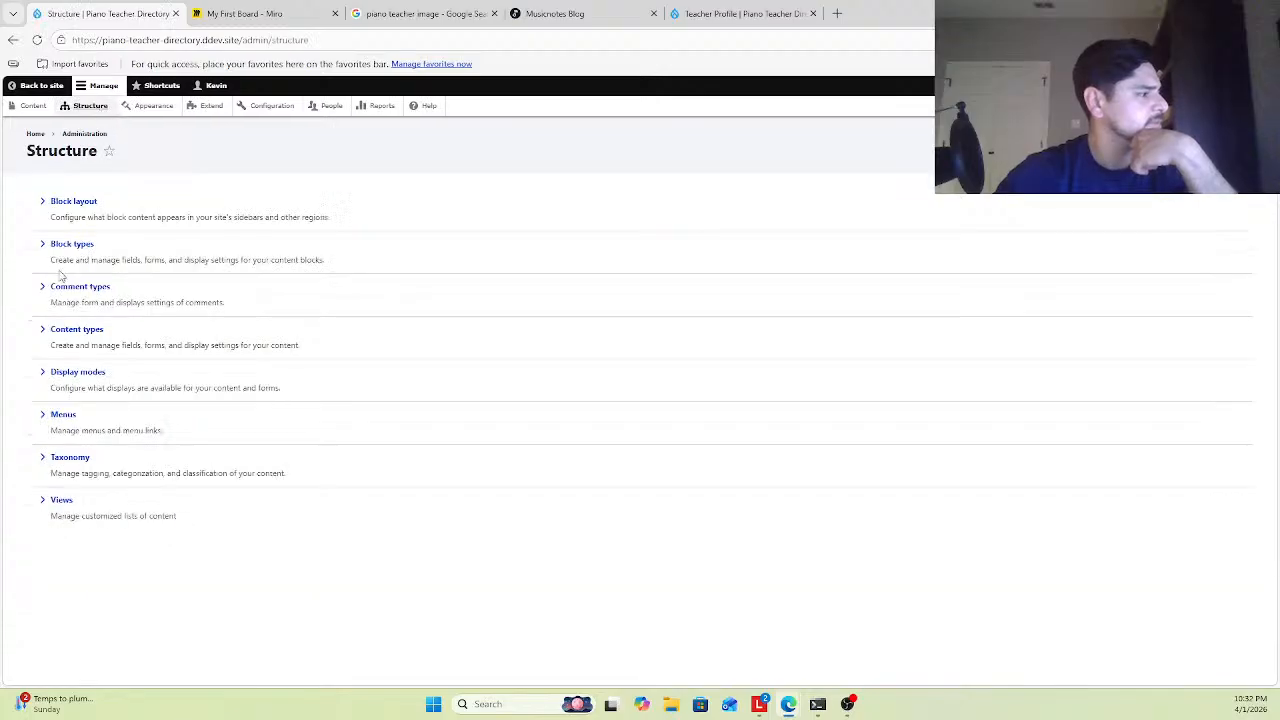
left_click(59, 500)
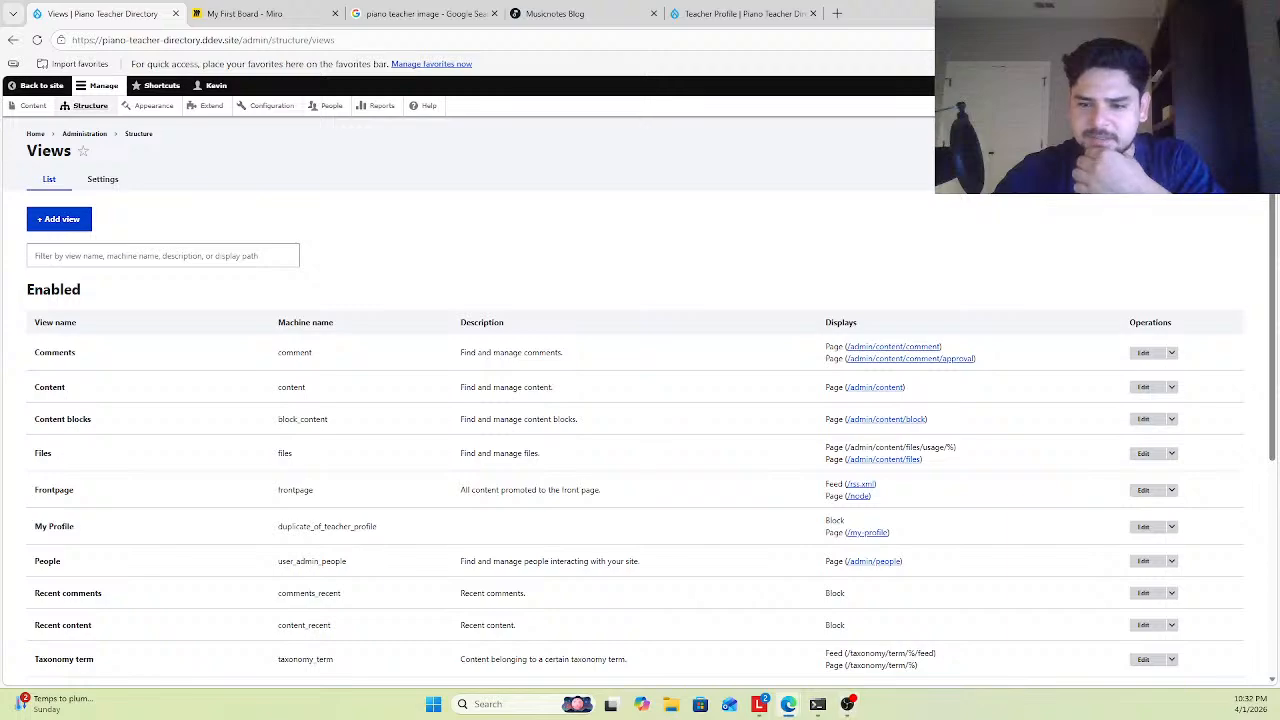
scroll(654, 449, "down", 4)
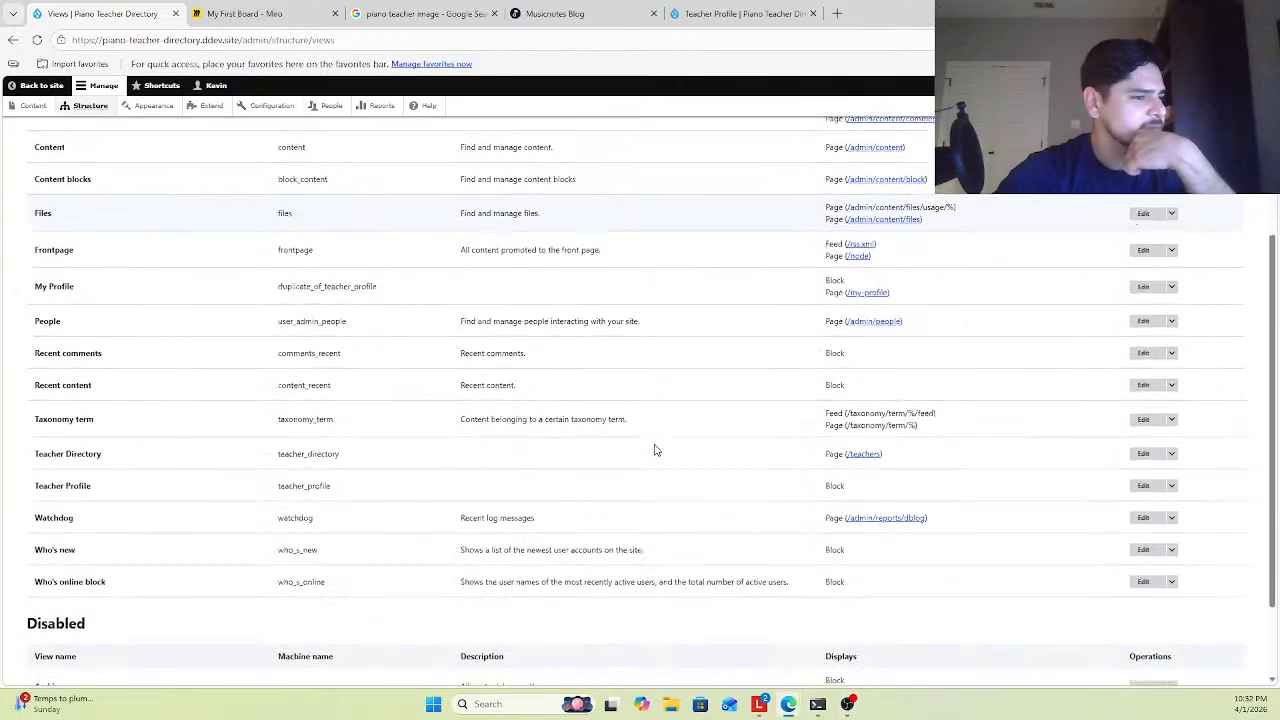
scroll(154, 307, "up", 2)
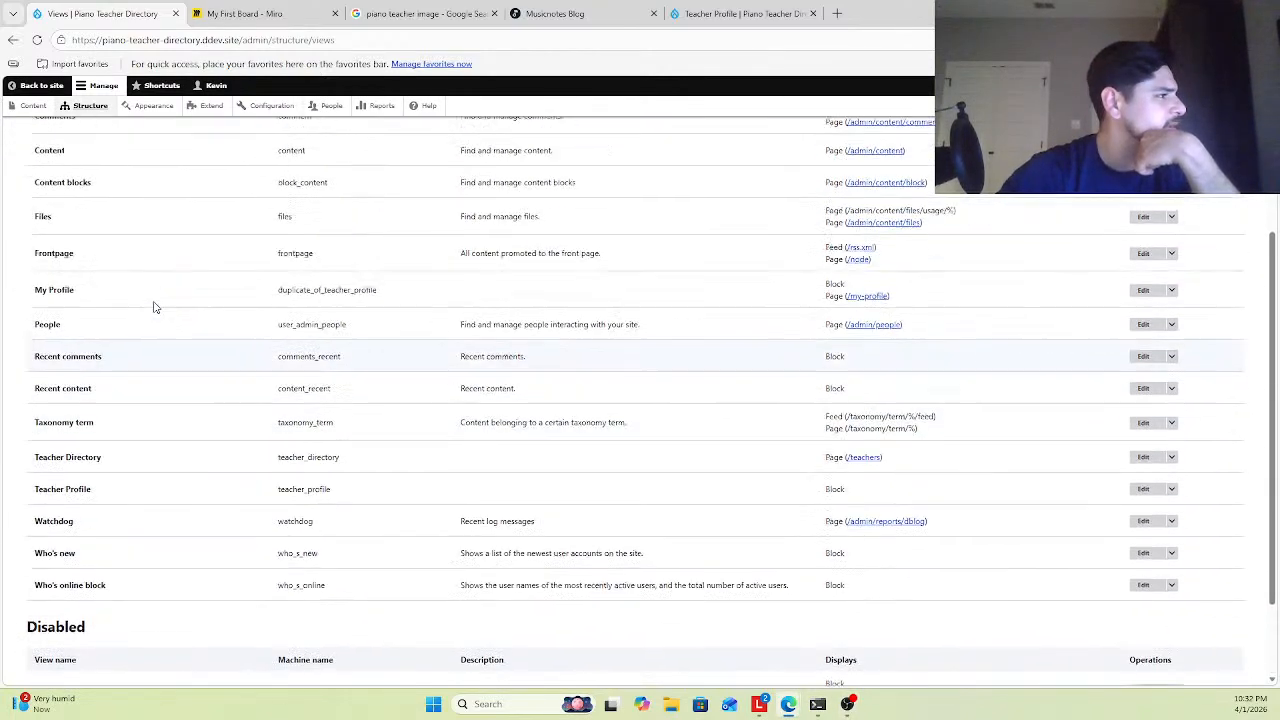
scroll(104, 394, "down", 2)
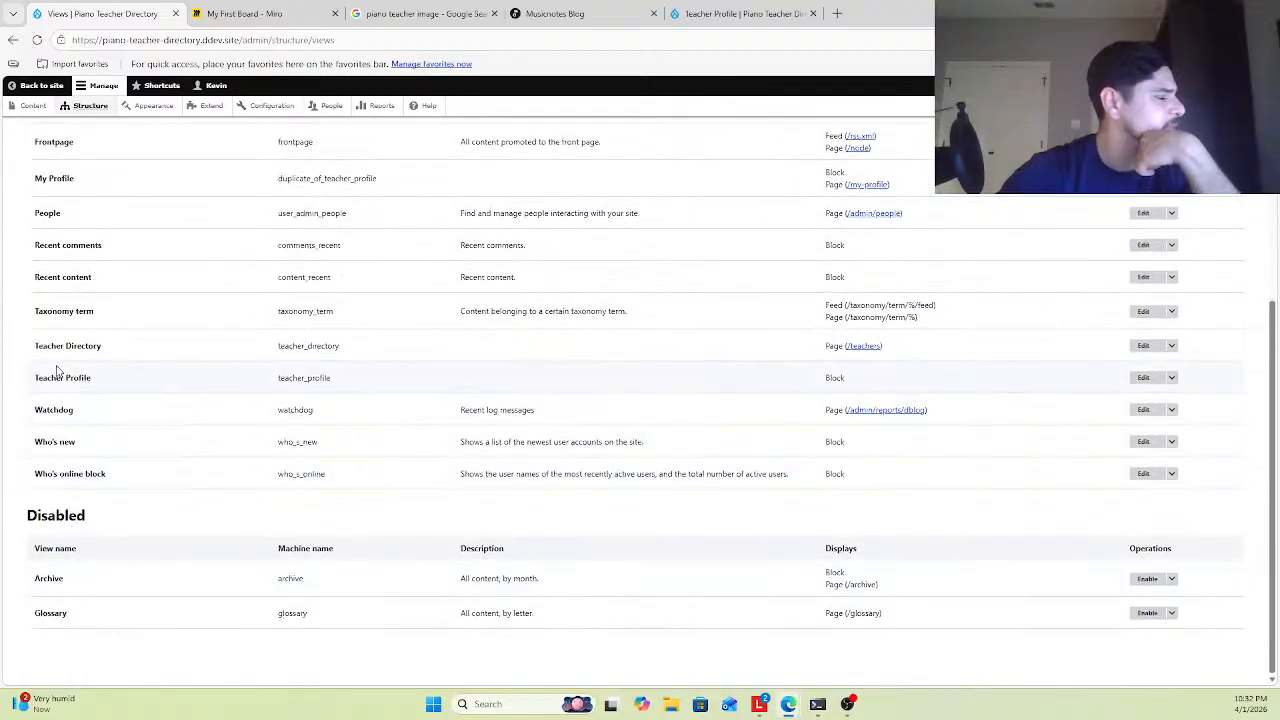
scroll(98, 341, "up", 1)
scroll(98, 341, "up", 1)
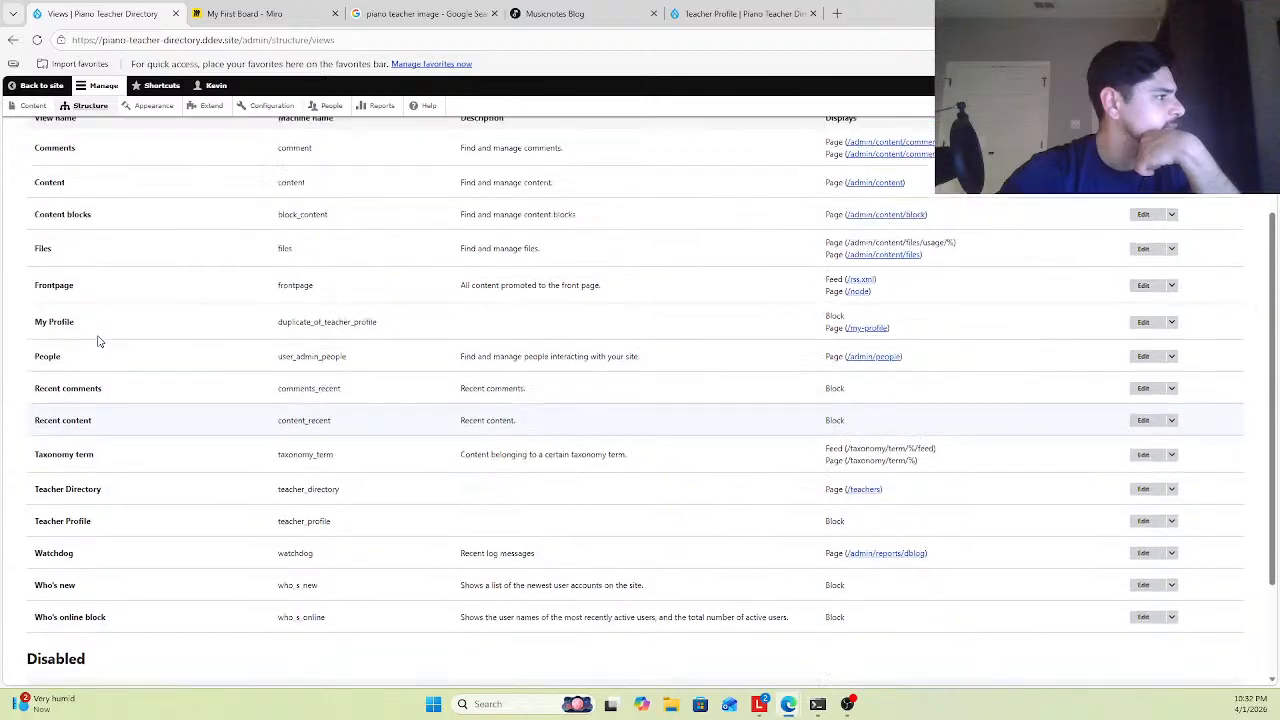
left_click(1143, 323)
scroll(612, 350, "down", 1)
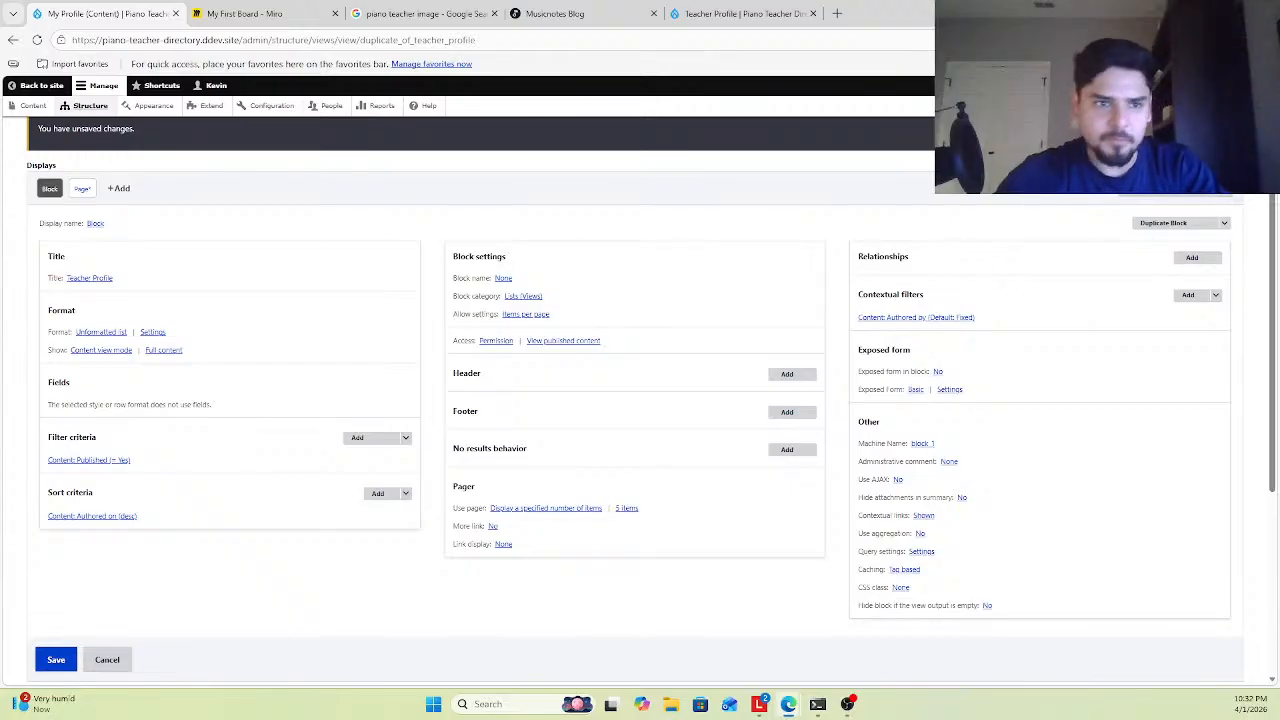
Search Google for 'drupal best practice for a user to have a profile'
left_click(732, 11)
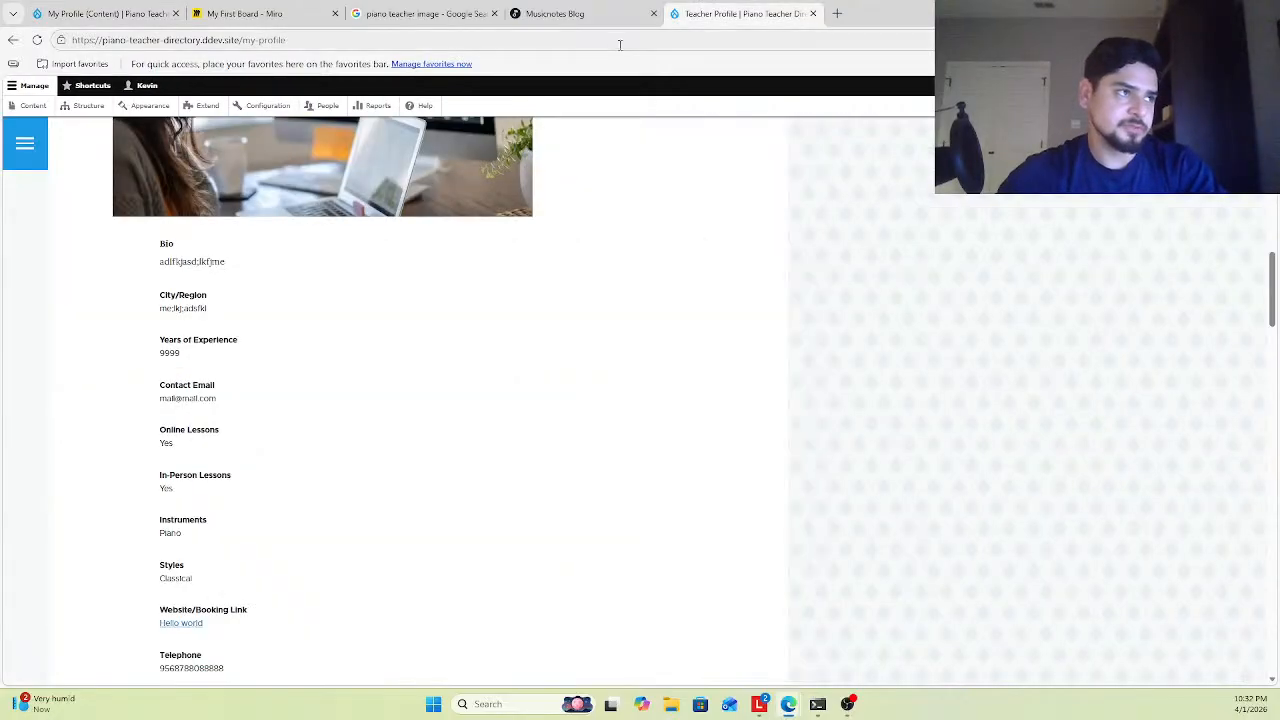
left_click(620, 43)
type("google.com")
key("Return")
type("drupal")
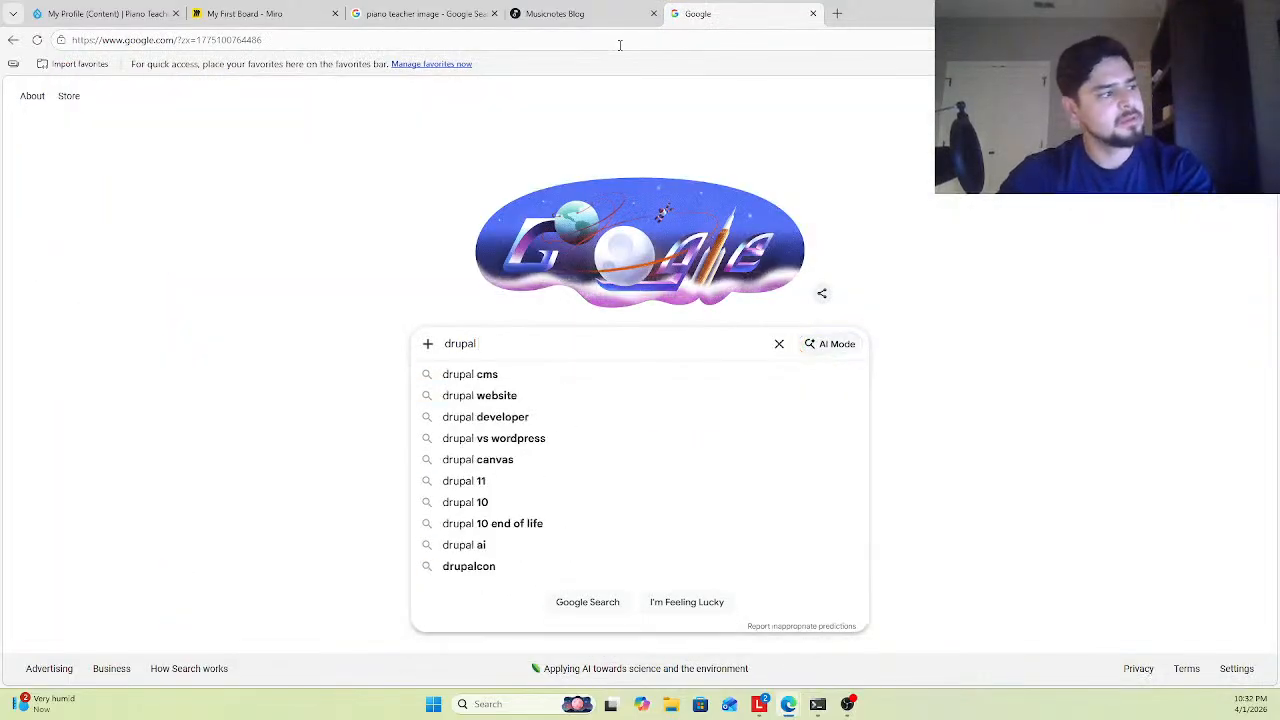
type(" best practice to")
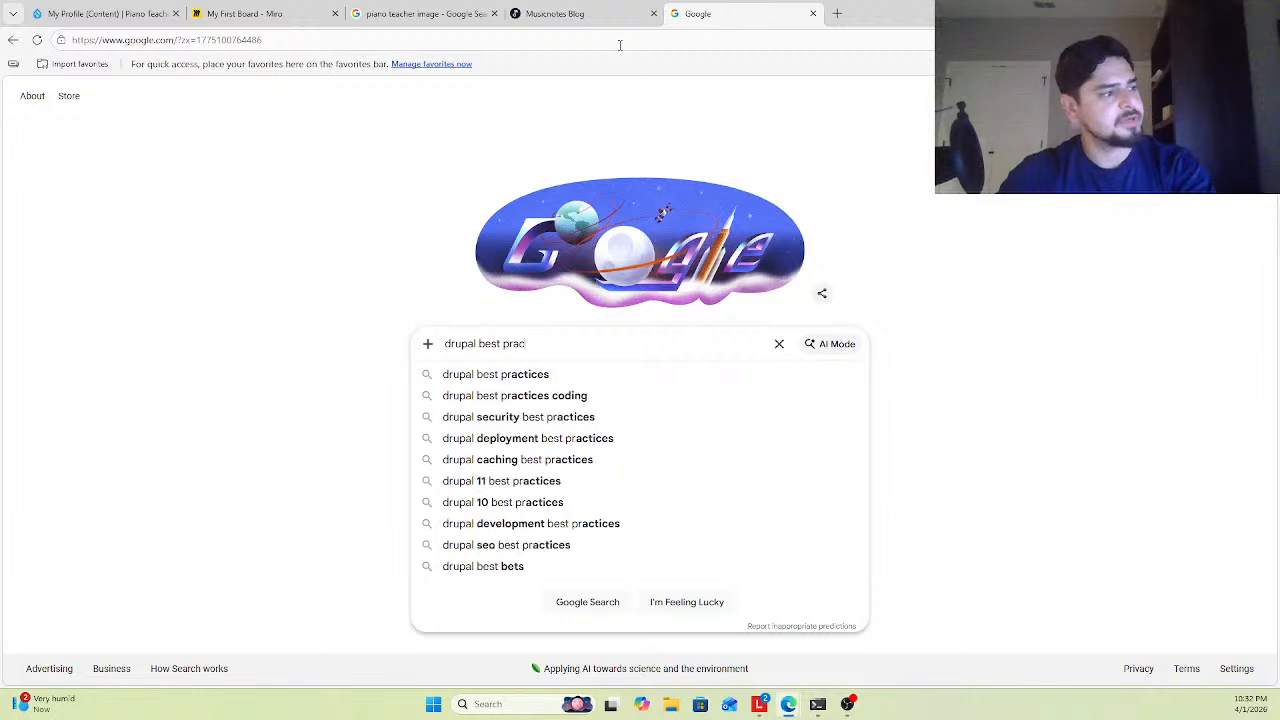
key("BackSpace")
key("BackSpace")
type("f")
key("BackSpace")
type("for a user to")
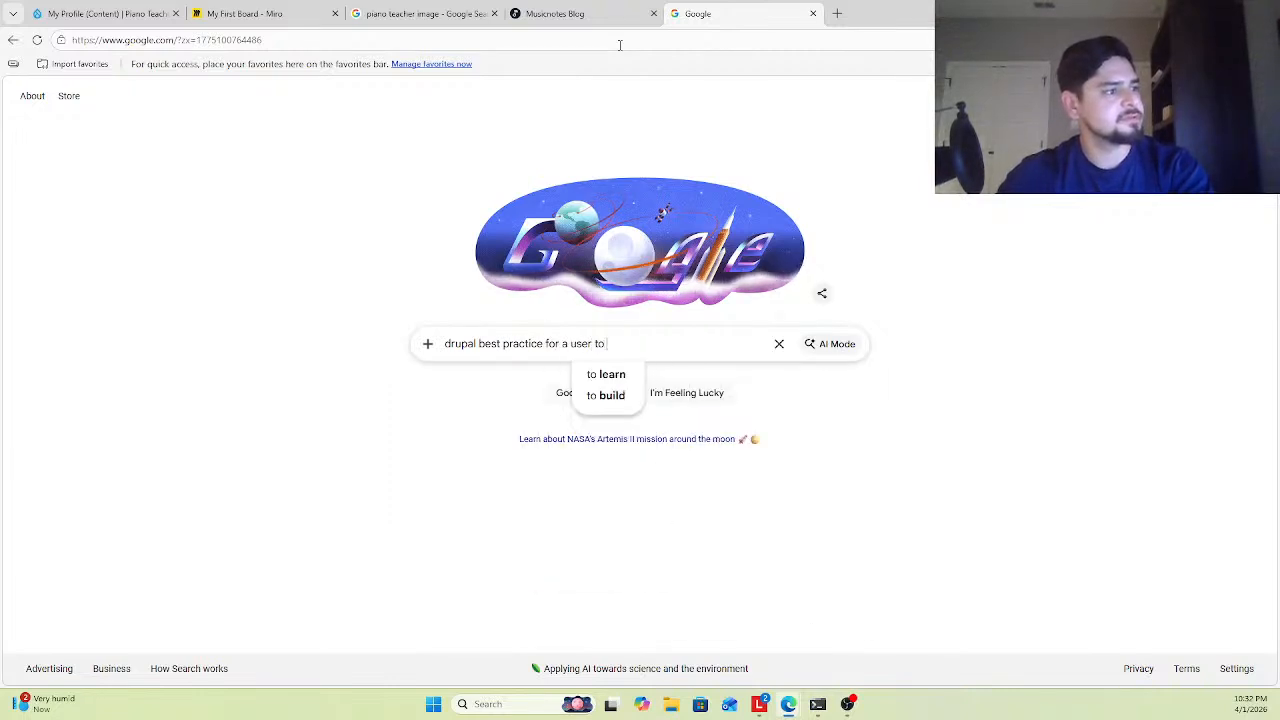
type(" have a profile")
key("Return")
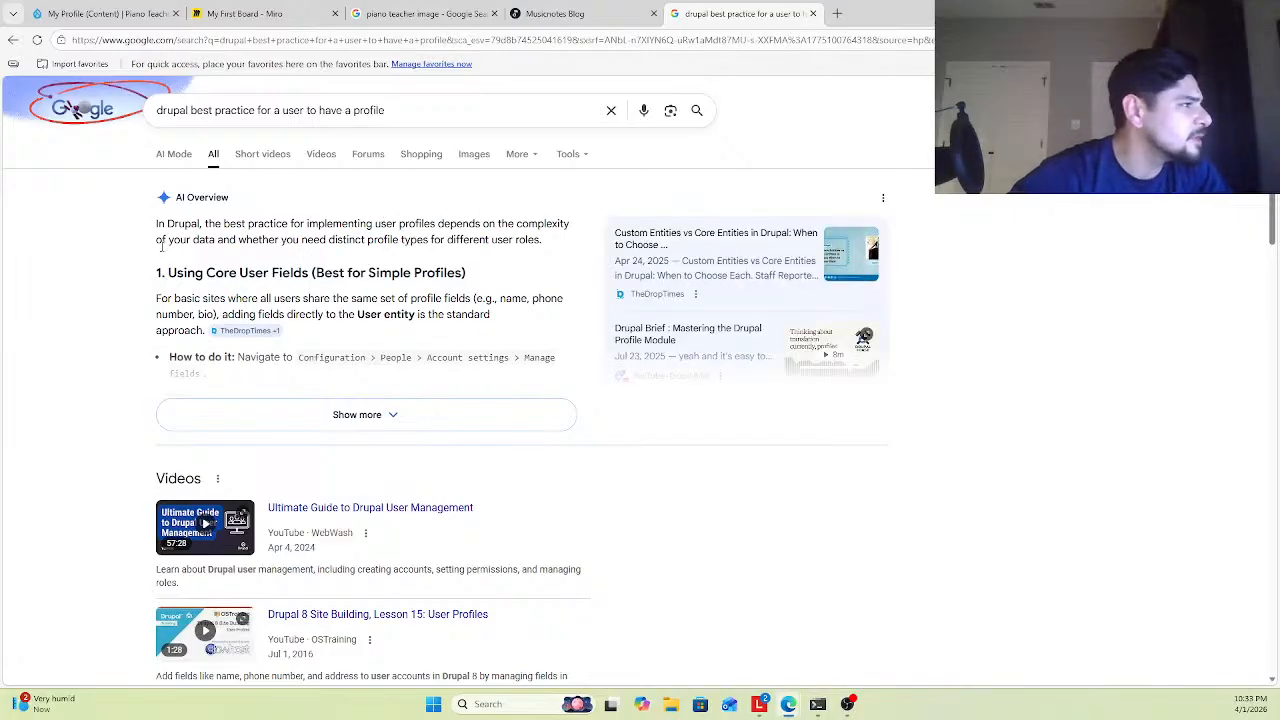
Expand the full AI Overview answer and read through it
left_click(287, 403)
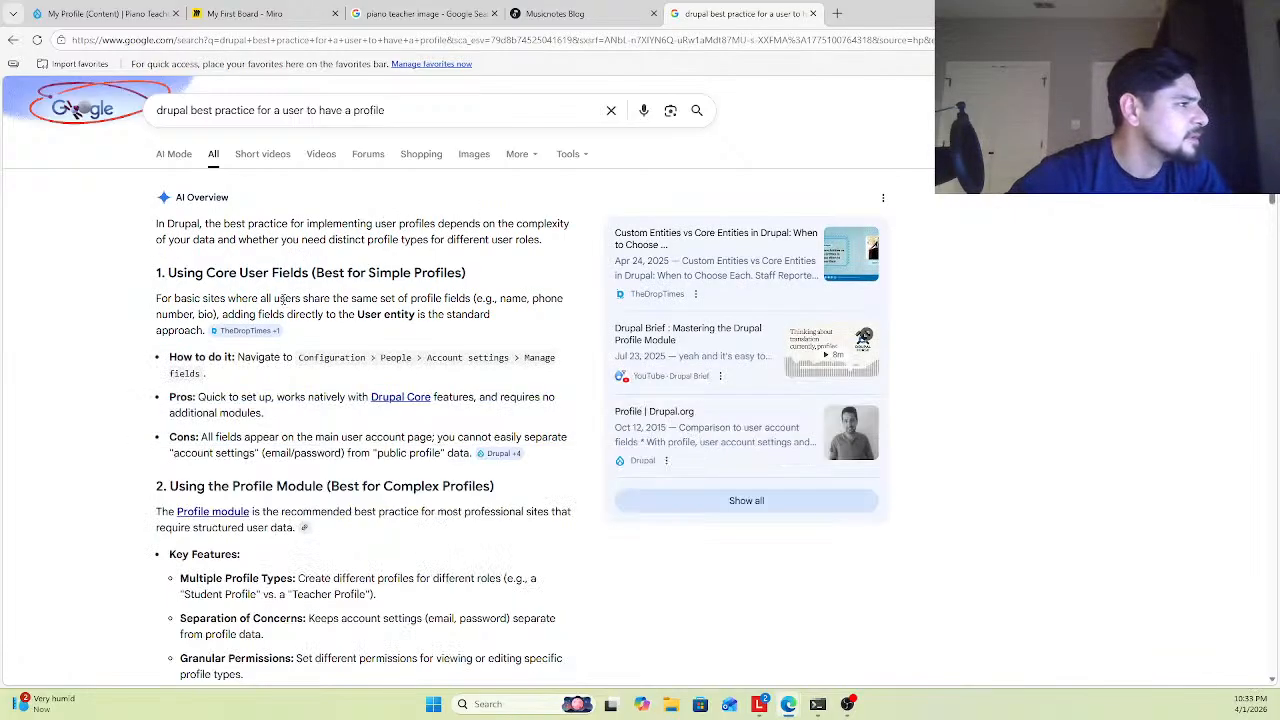
scroll(285, 298, "up", 3)
scroll(215, 300, "left", 1)
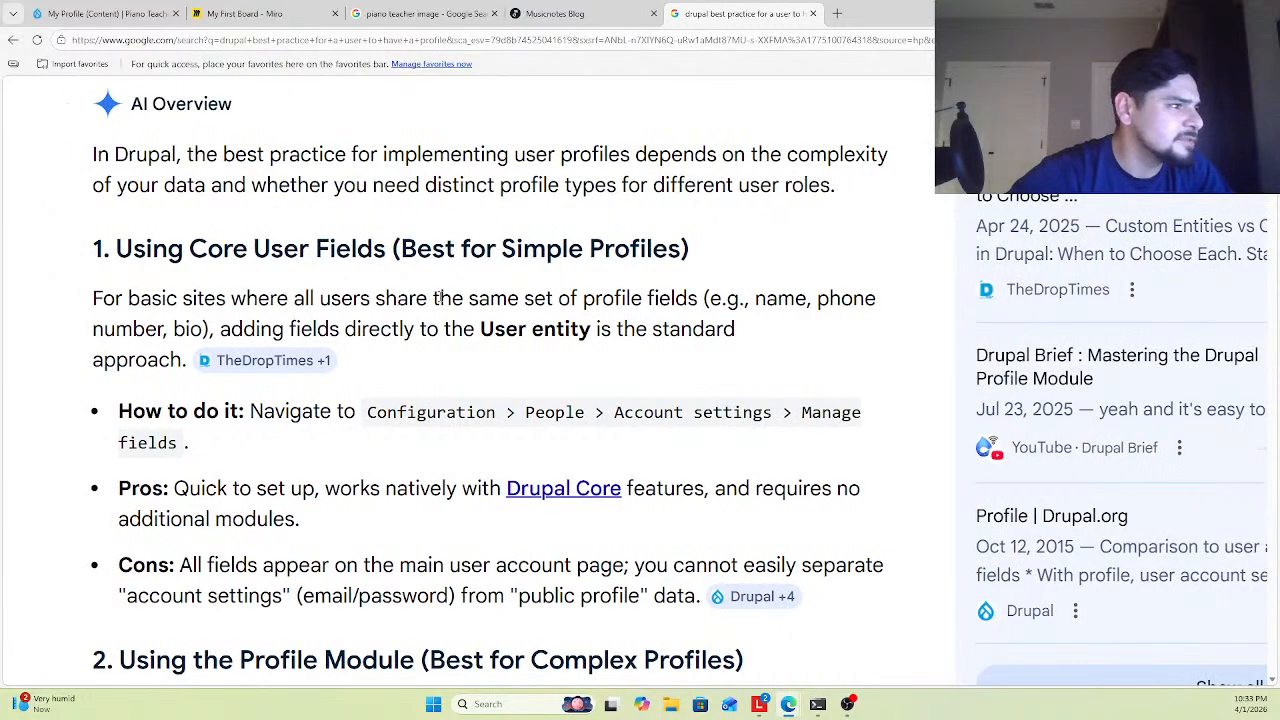
scroll(515, 318, "left", 1)
scroll(389, 303, "down", 1)
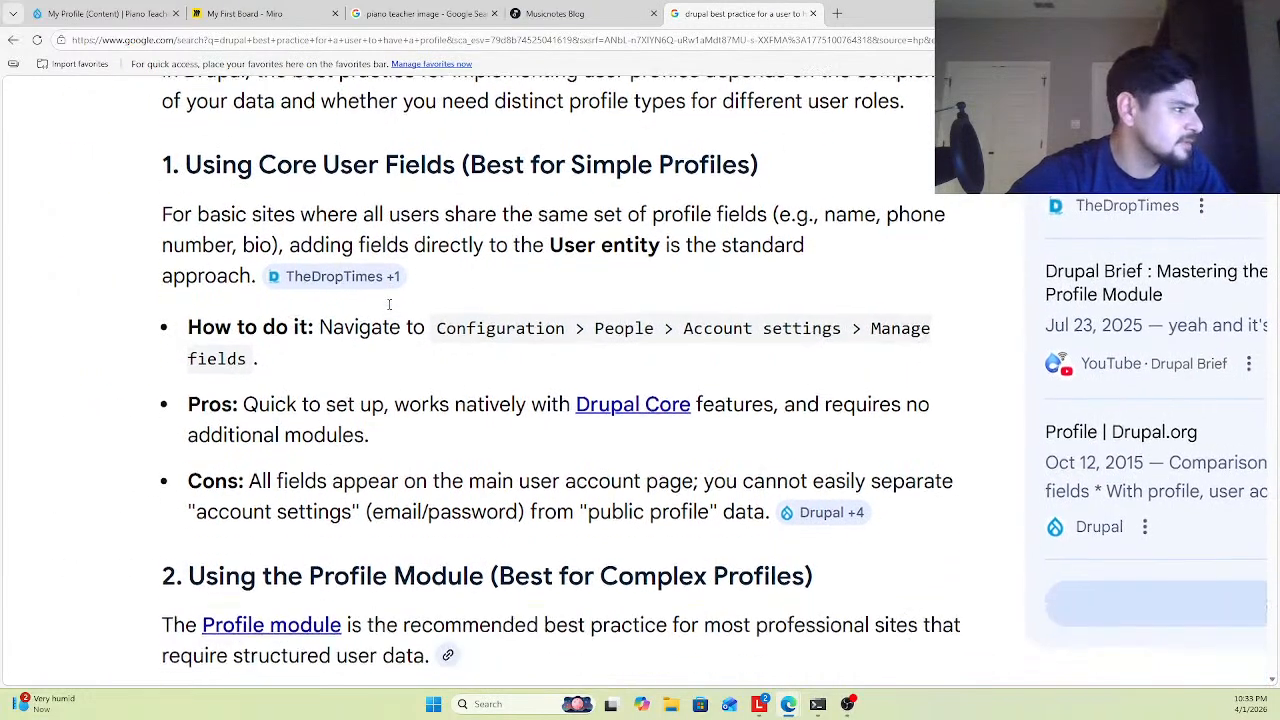
scroll(300, 361, "down", 1)
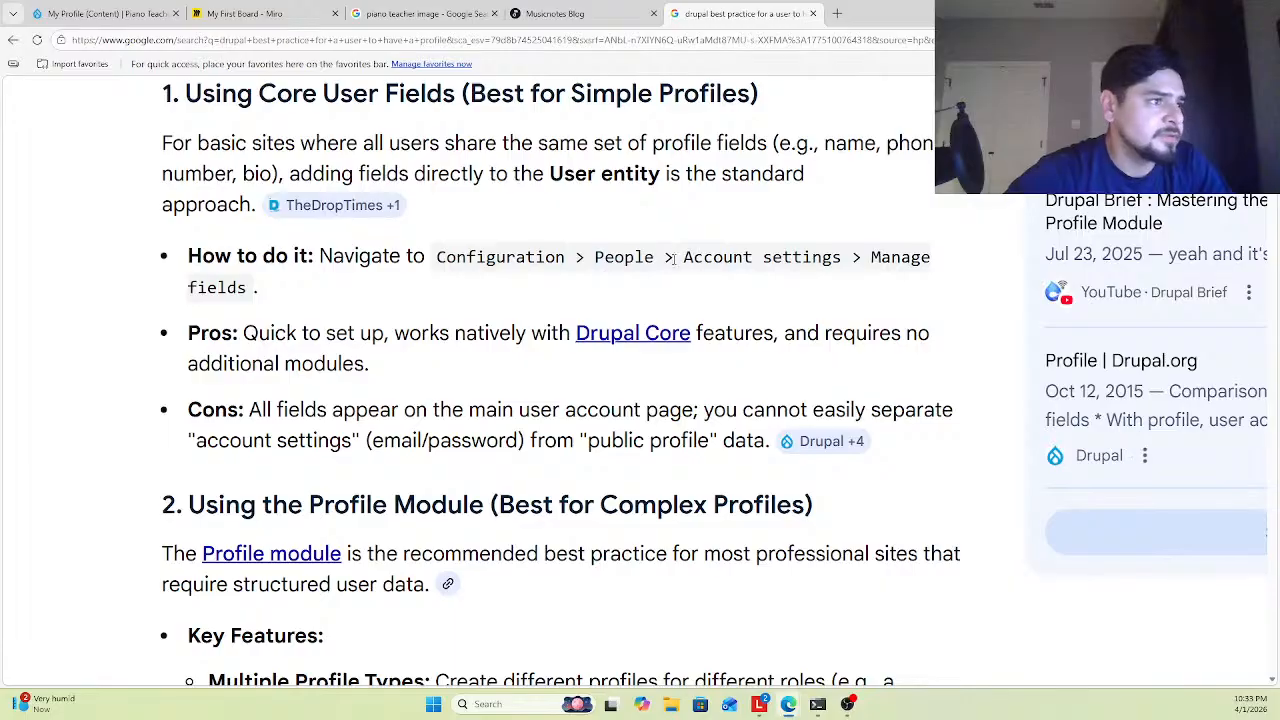
scroll(555, 258, "down", 1)
scroll(555, 260, "down", 1)
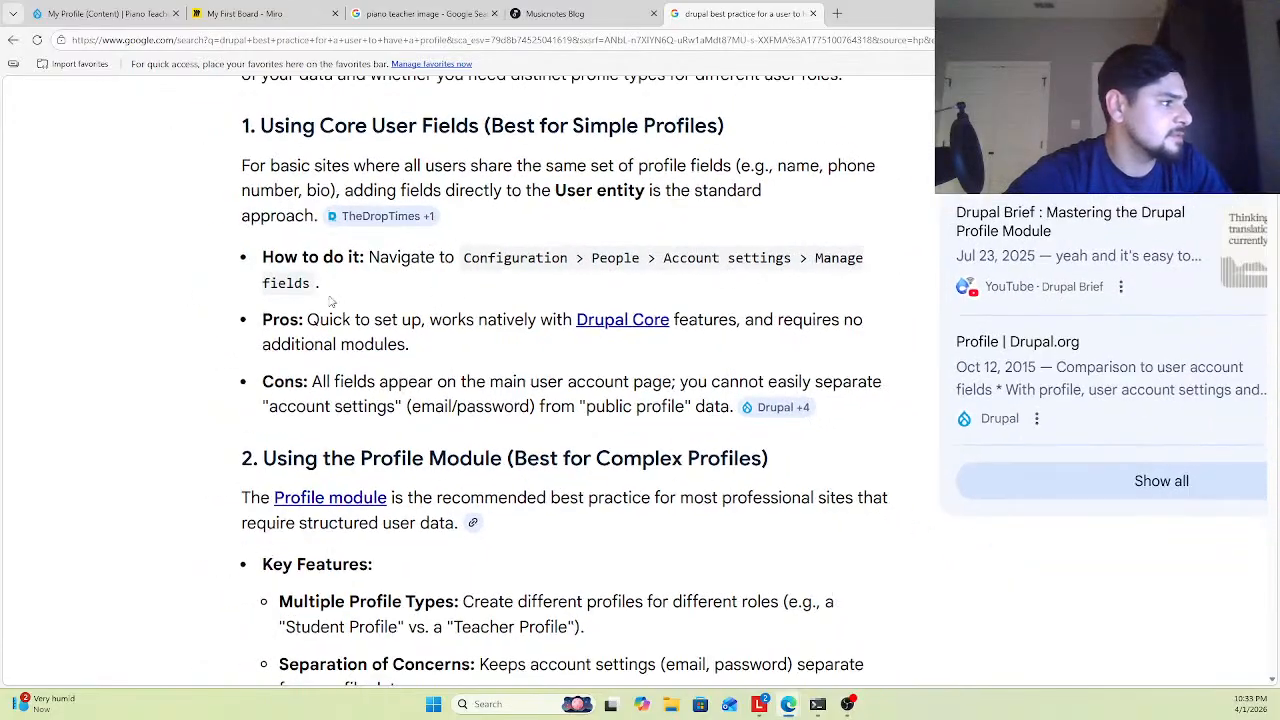
scroll(489, 369, "down", 1)
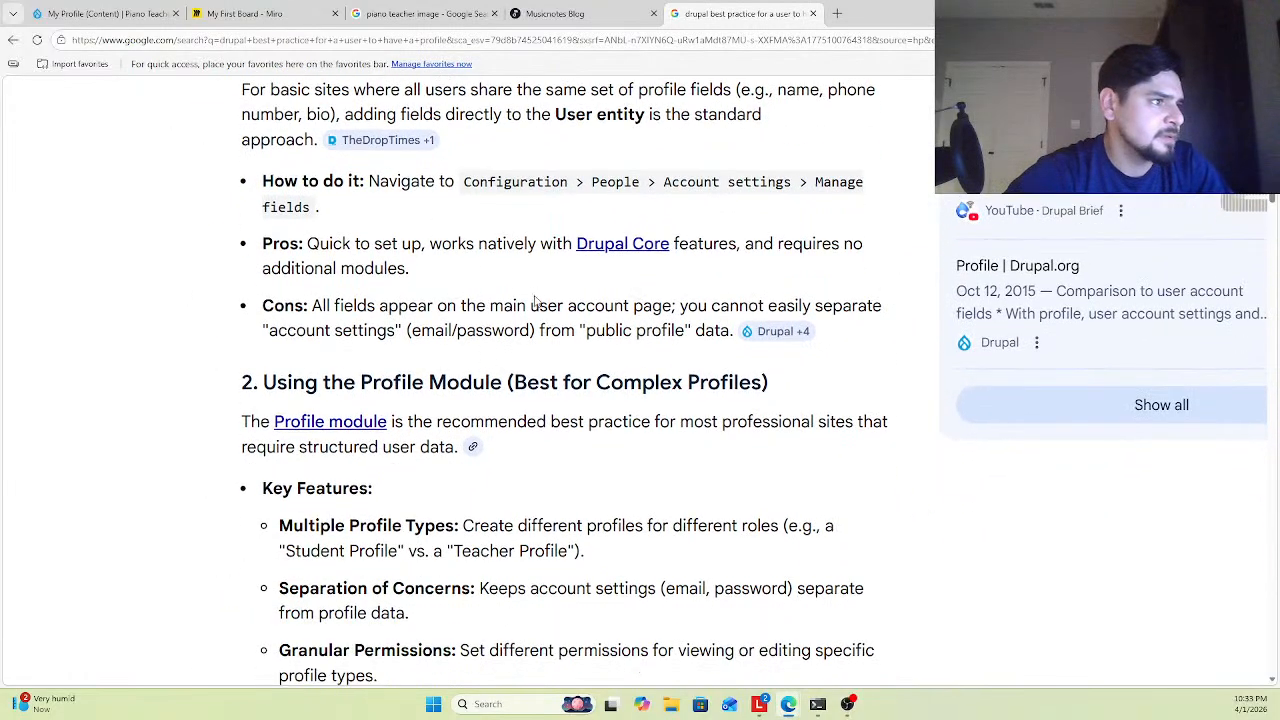
scroll(537, 300, "down", 1)
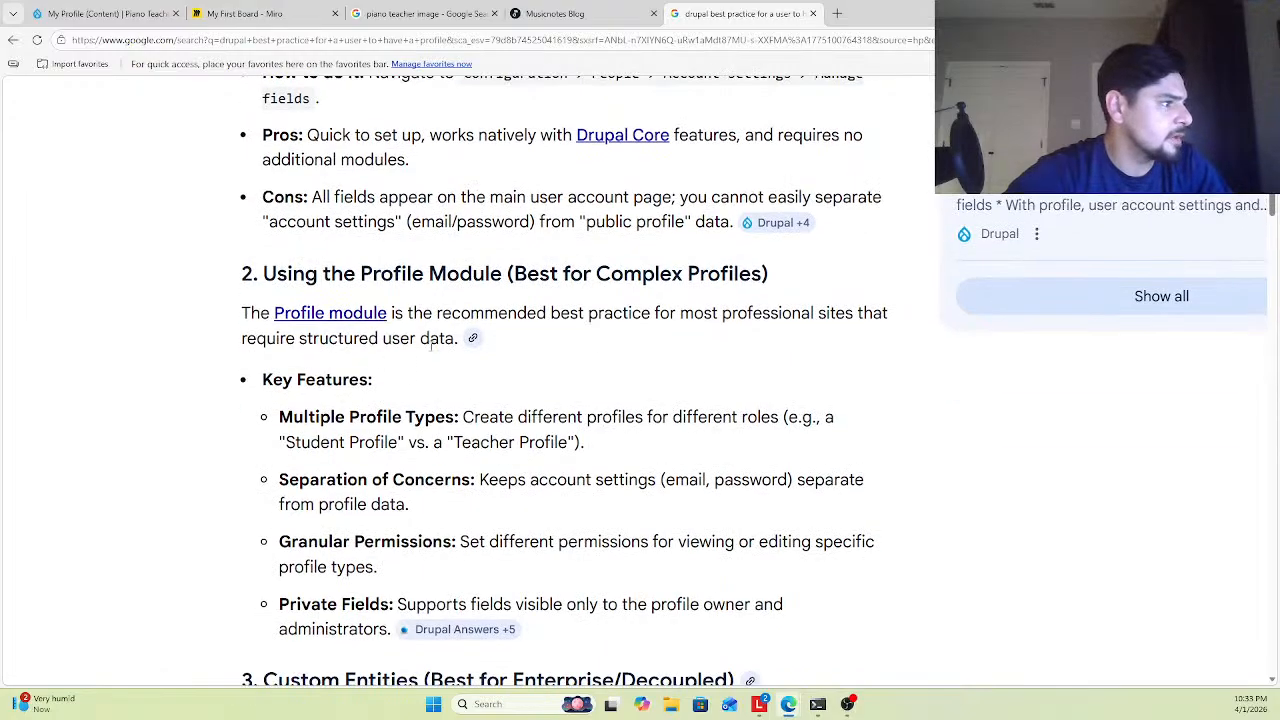
scroll(431, 342, "down", 3)
mouse_move(352, 441)
scroll(352, 448, "down", 1)
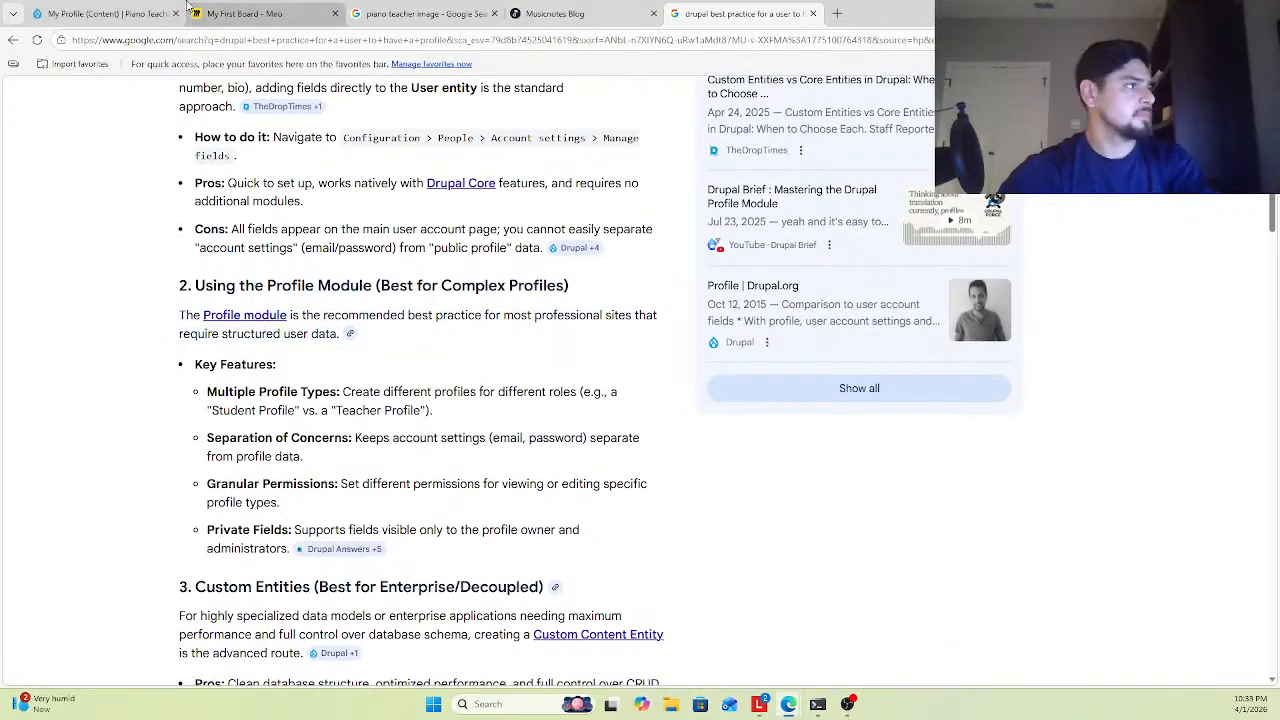
left_click(120, 13)
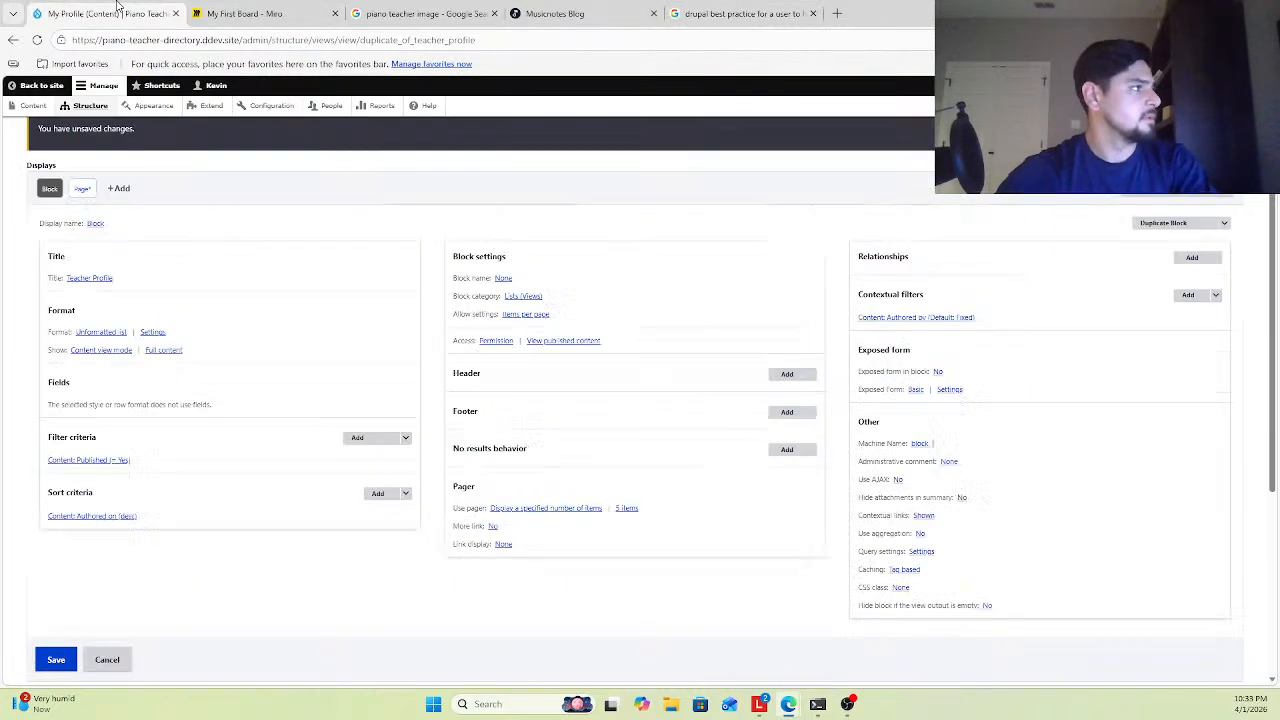
Filter the Extend module list for 'Profile' to confirm it's absent, then clear the filter
left_click(206, 105)
left_click(109, 280)
type("tro")
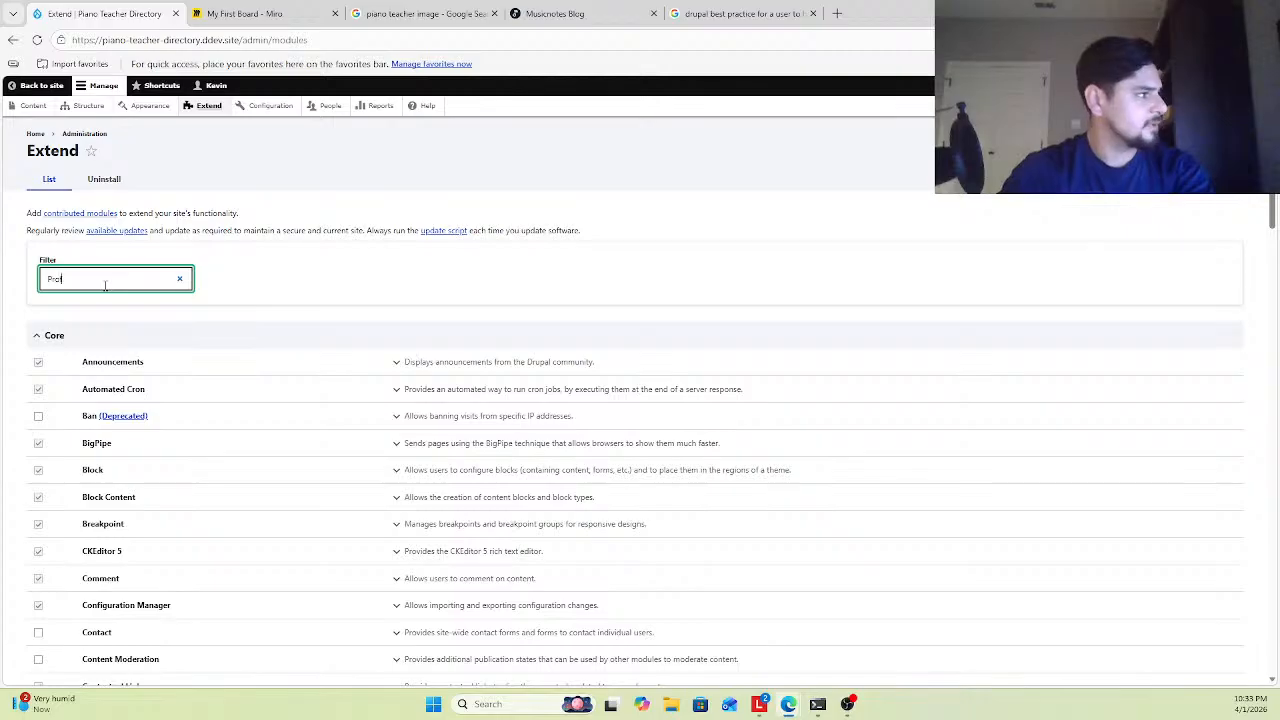
type("file")
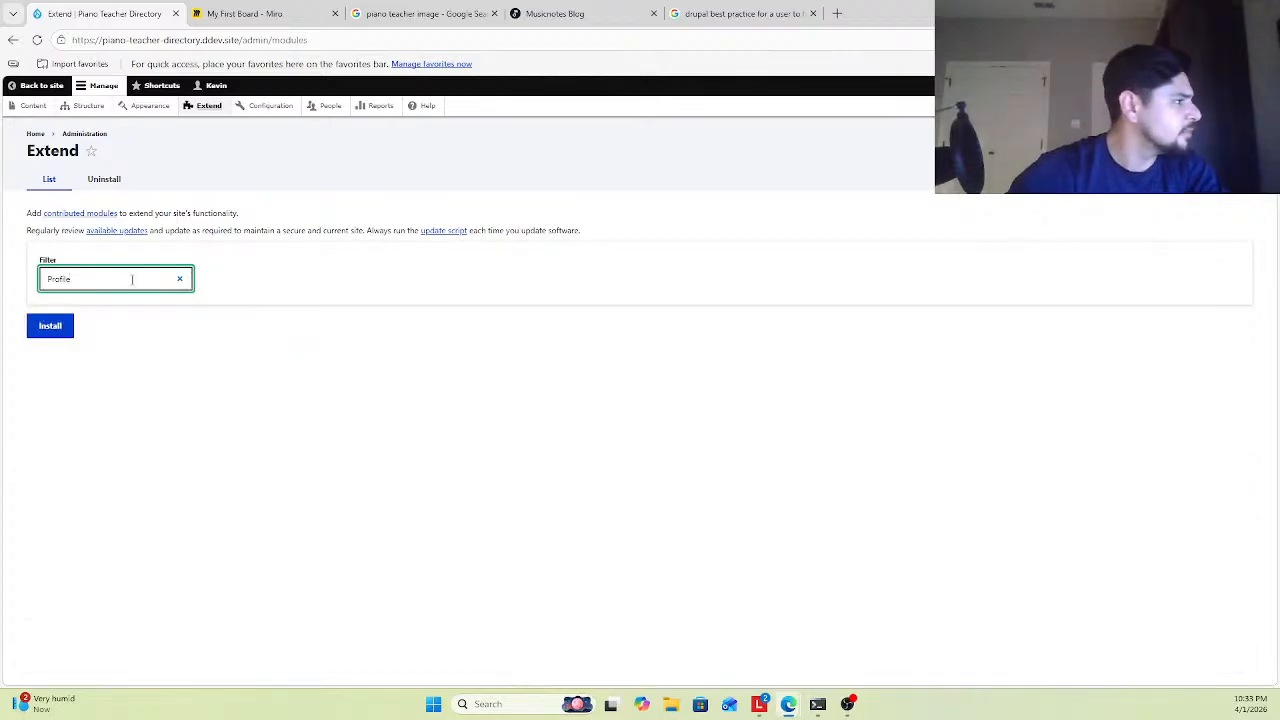
left_click(179, 280)
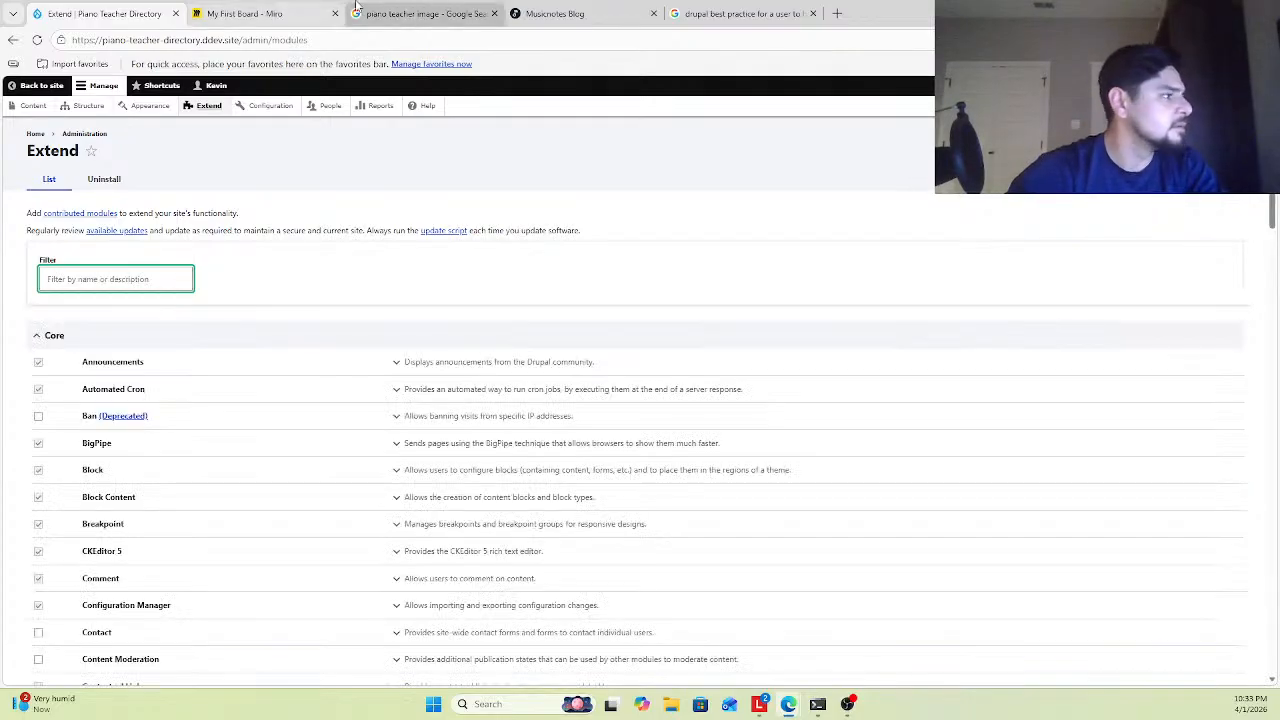
scroll(268, 386, "down", 8)
scroll(268, 386, "down", 2)
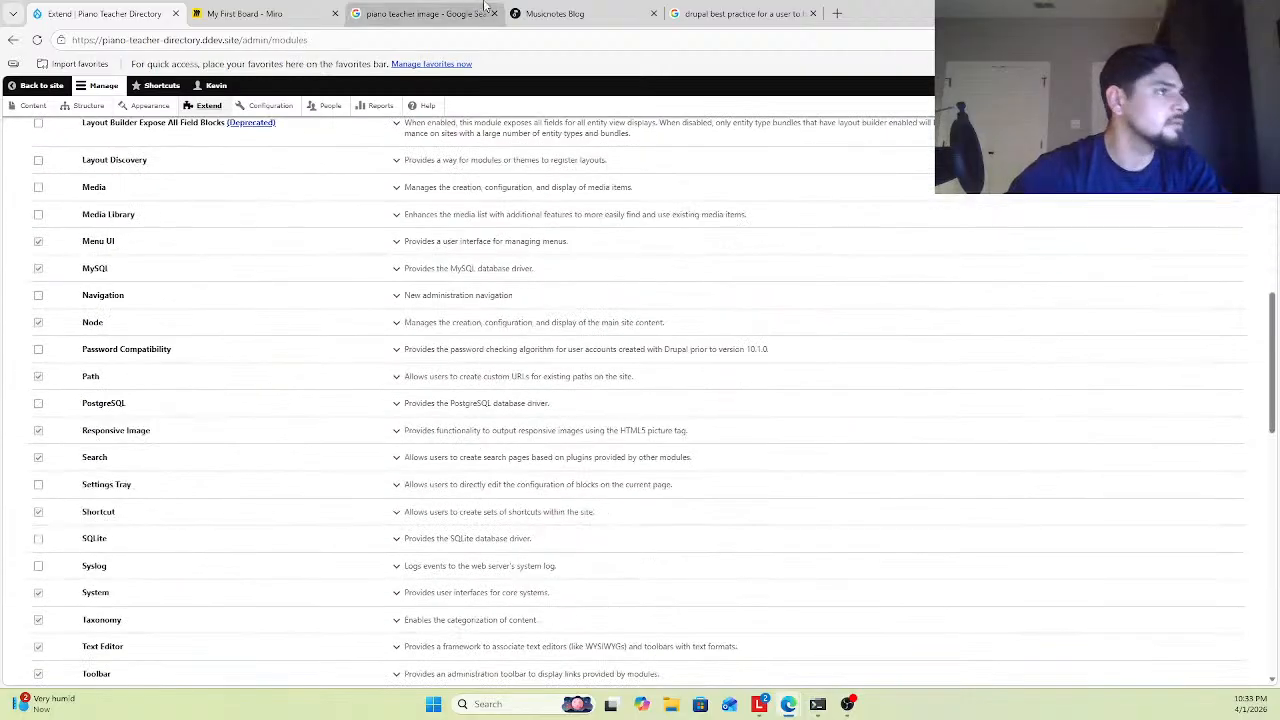
left_click(545, 13)
left_click(380, 13)
Scroll through the Google answer recommending the Profile module for structured user profiles
left_click(698, 12)
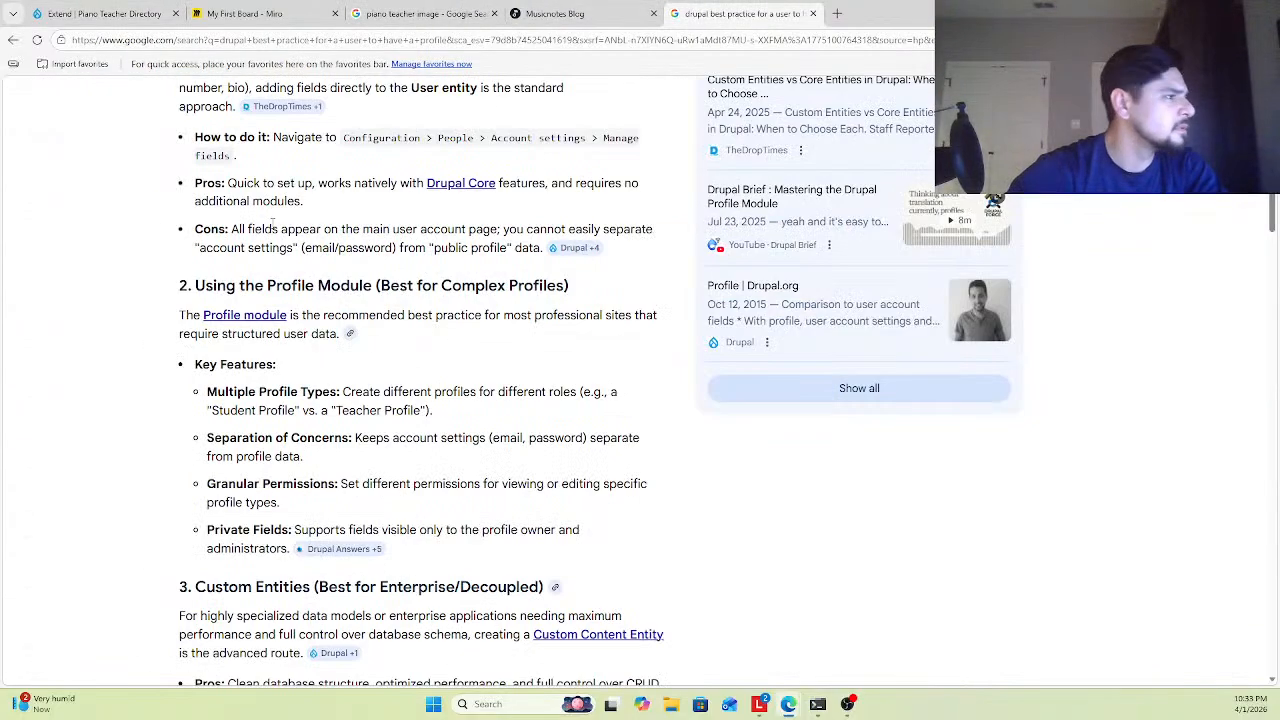
scroll(291, 263, "up", 1)
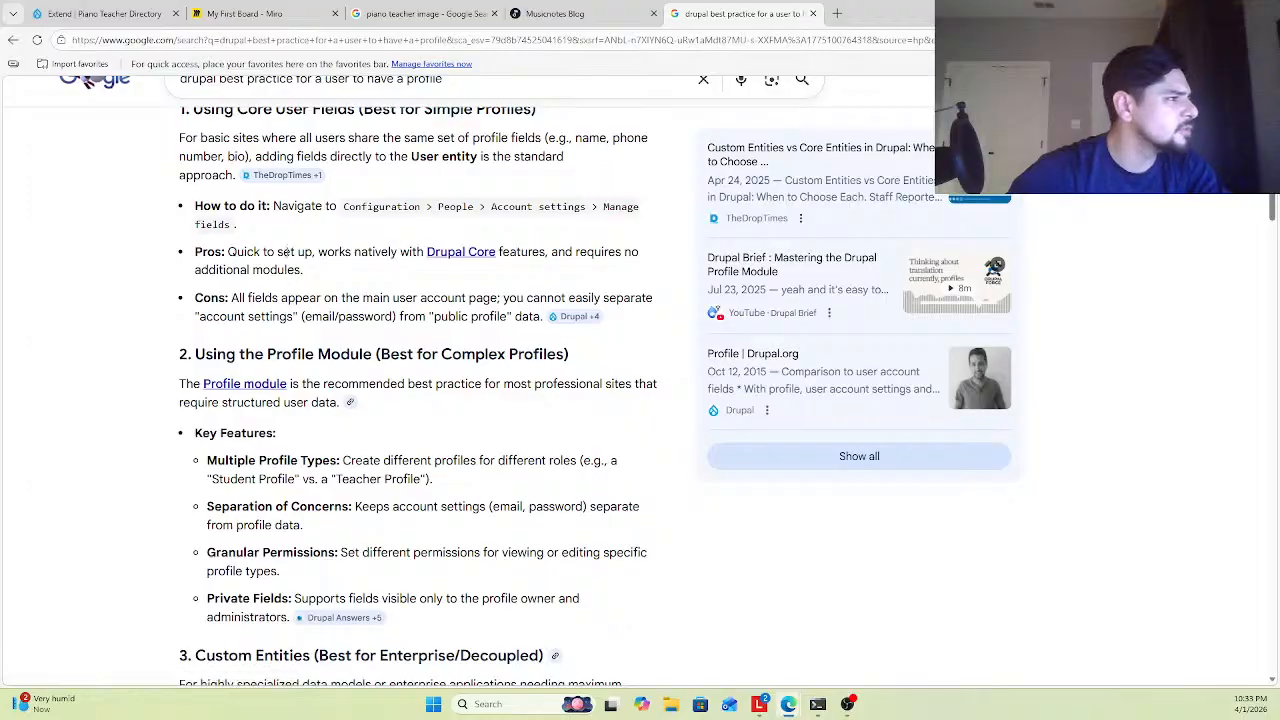
scroll(366, 284, "down", 1)
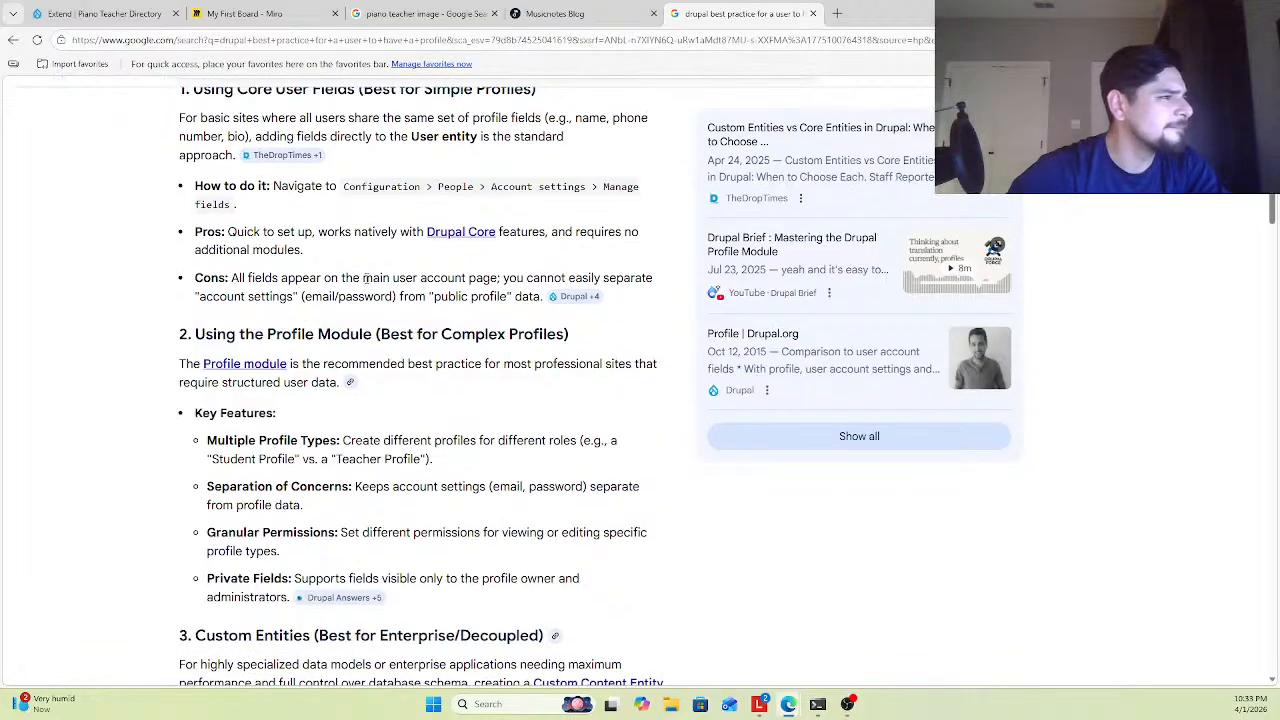
scroll(340, 280, "down", 2)
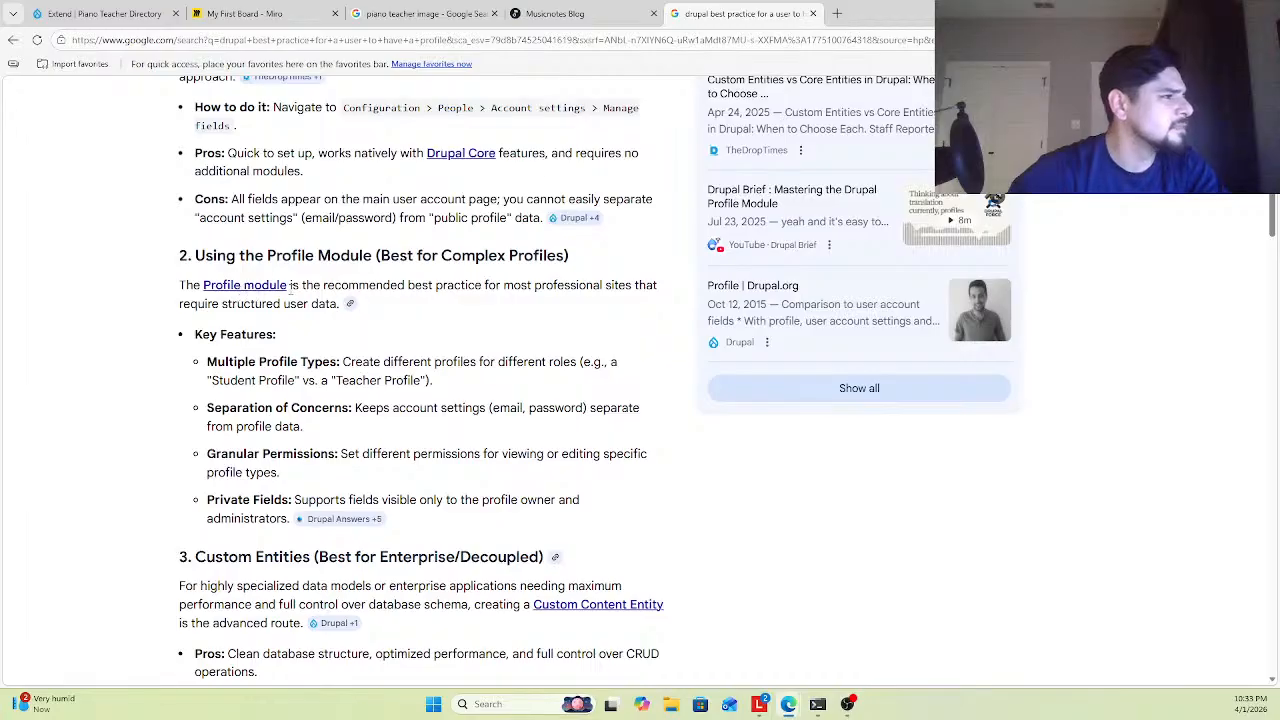
left_click(421, 12)
Switch to the Miro board and close the piano teacher image search tab
left_click(296, 10)
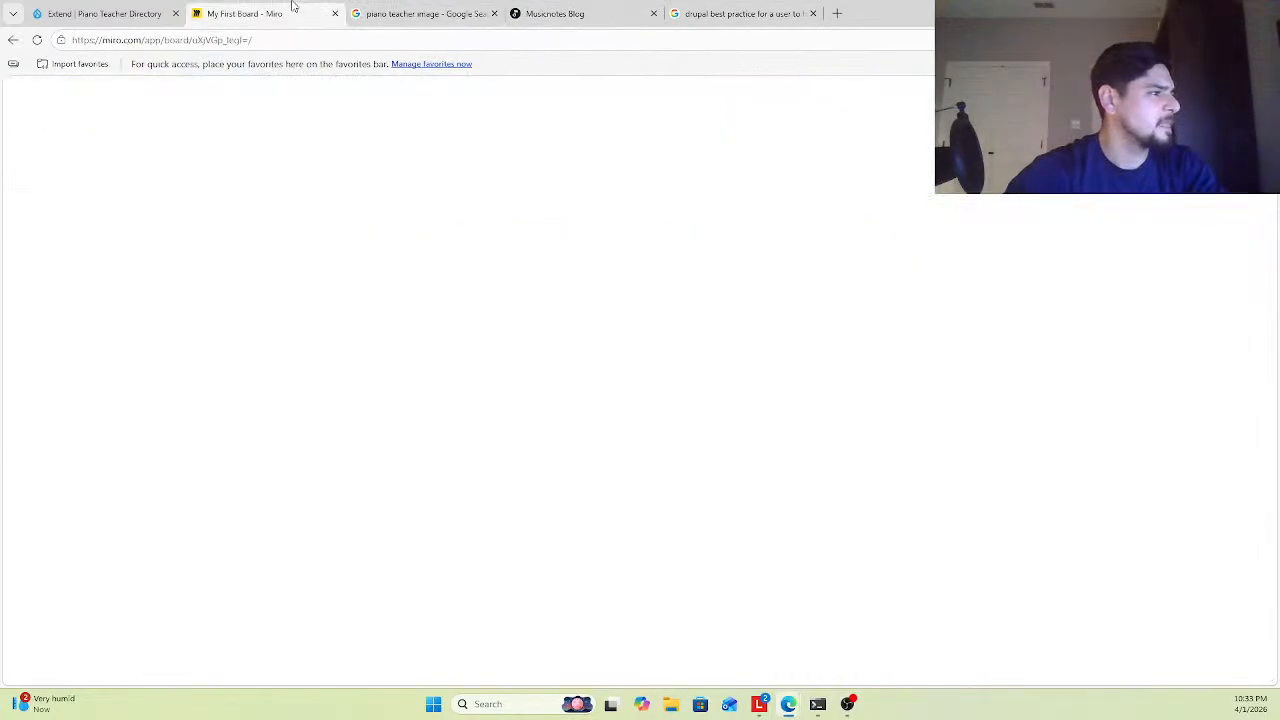
left_click(494, 13)
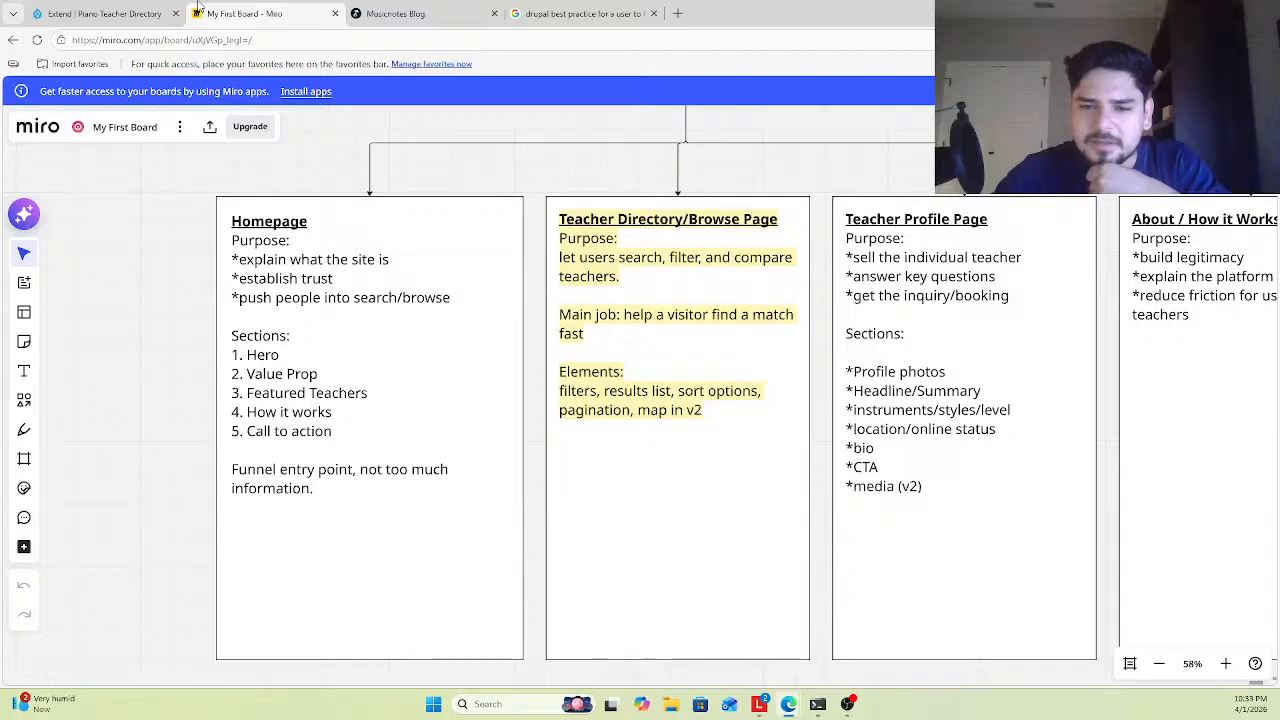
left_click(130, 12)
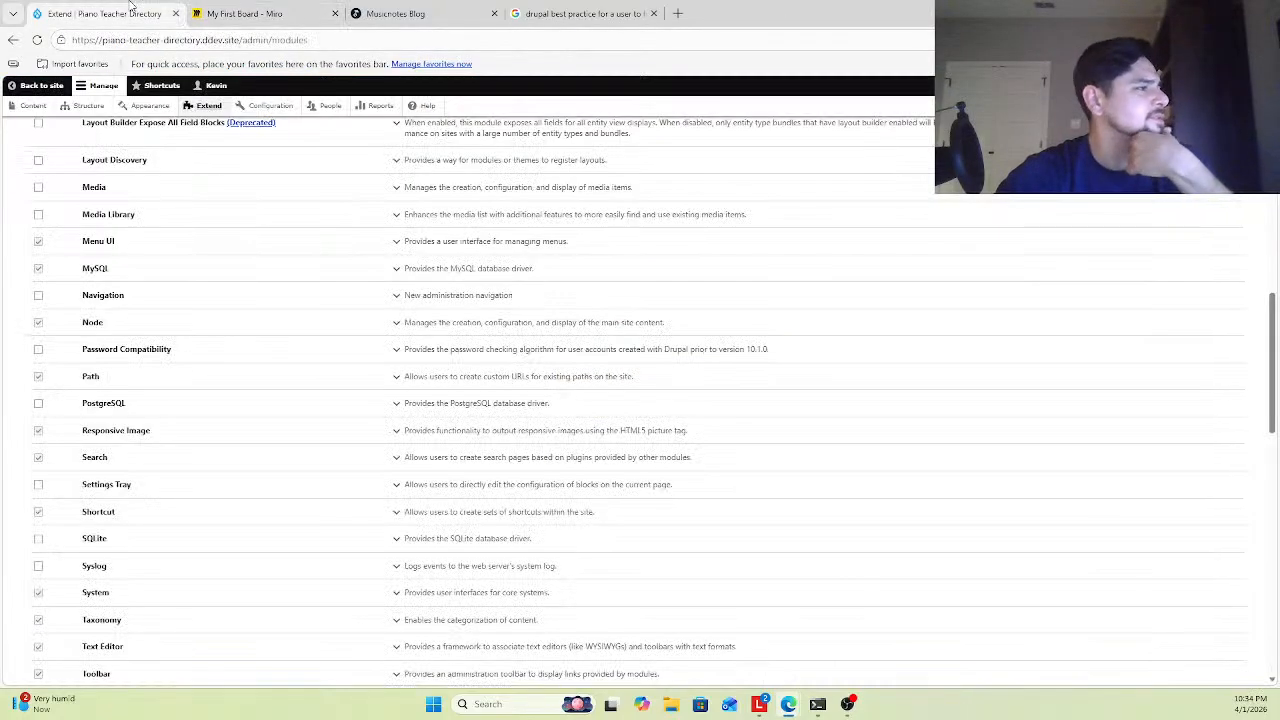
scroll(258, 321, "down", 5)
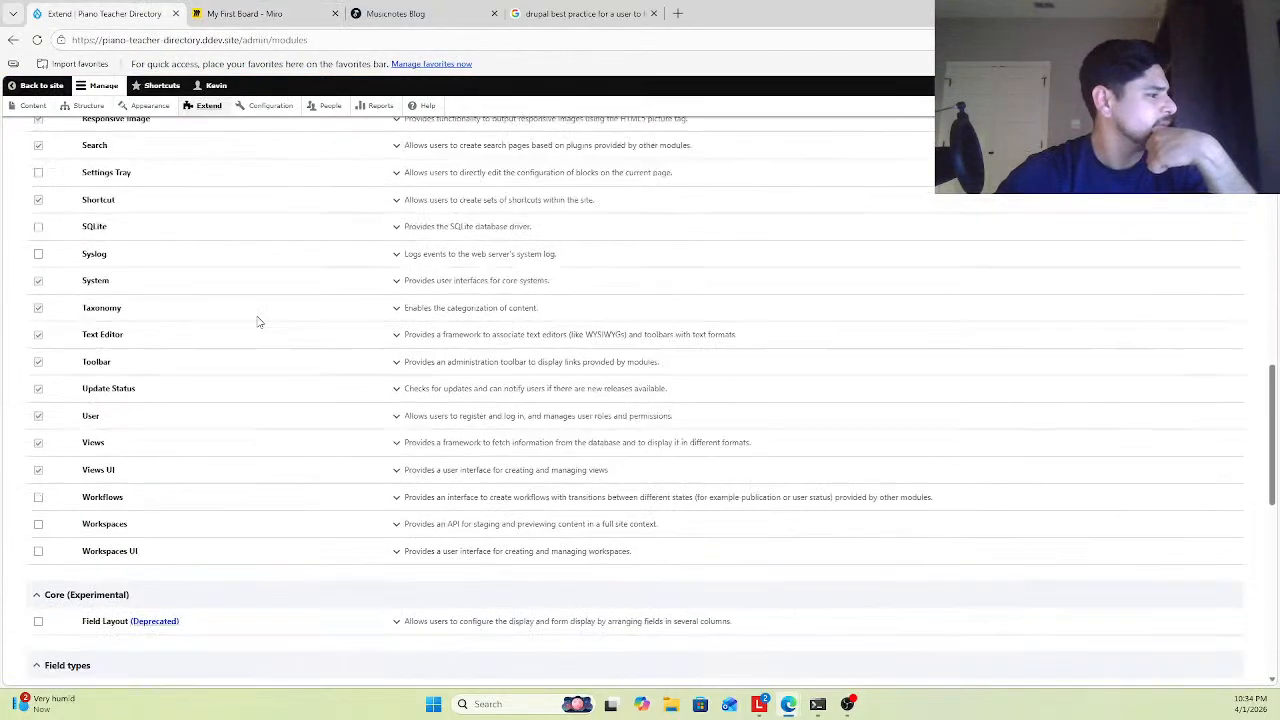
scroll(258, 321, "up", 1)
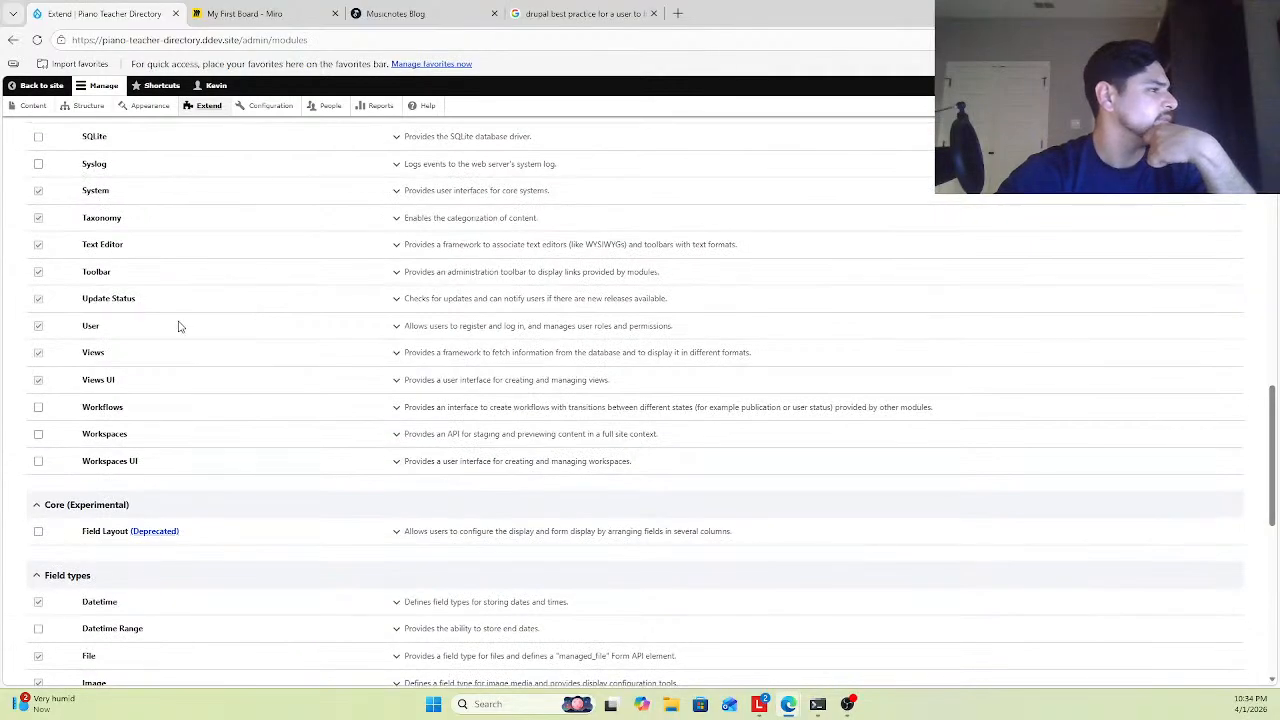
scroll(179, 326, "down", 7)
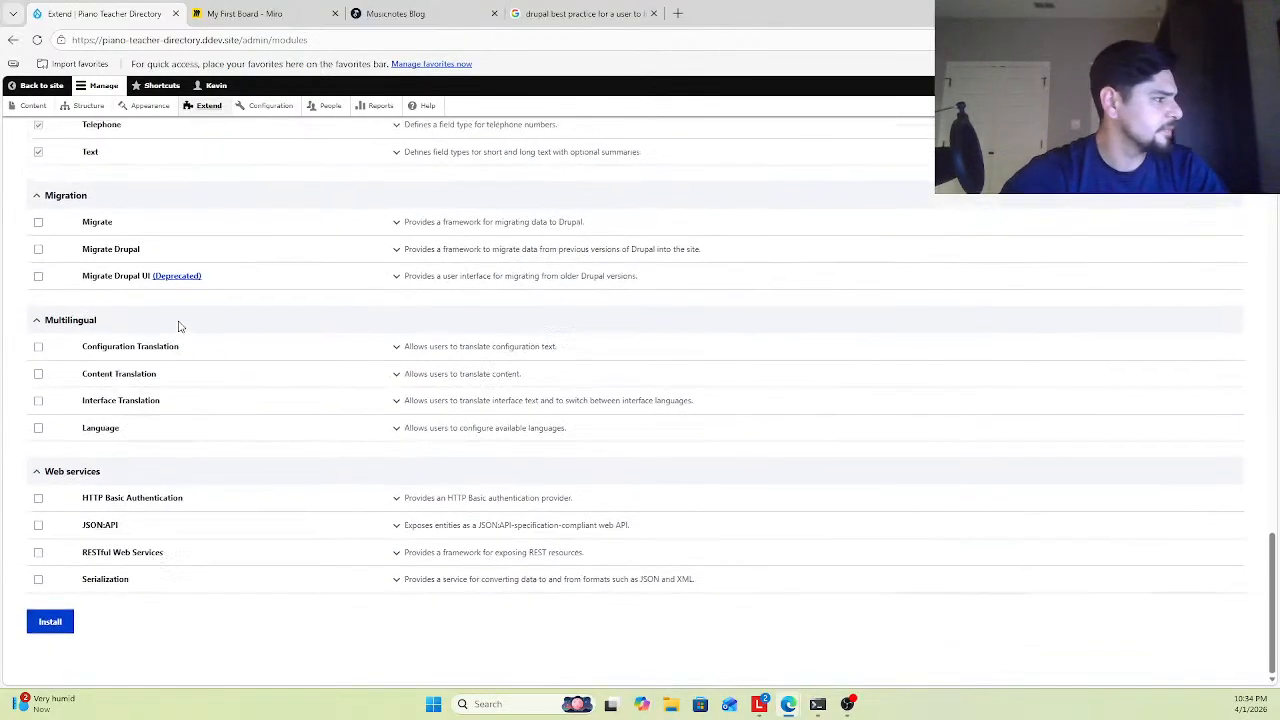
scroll(157, 285, "up", 10)
scroll(157, 285, "up", 10)
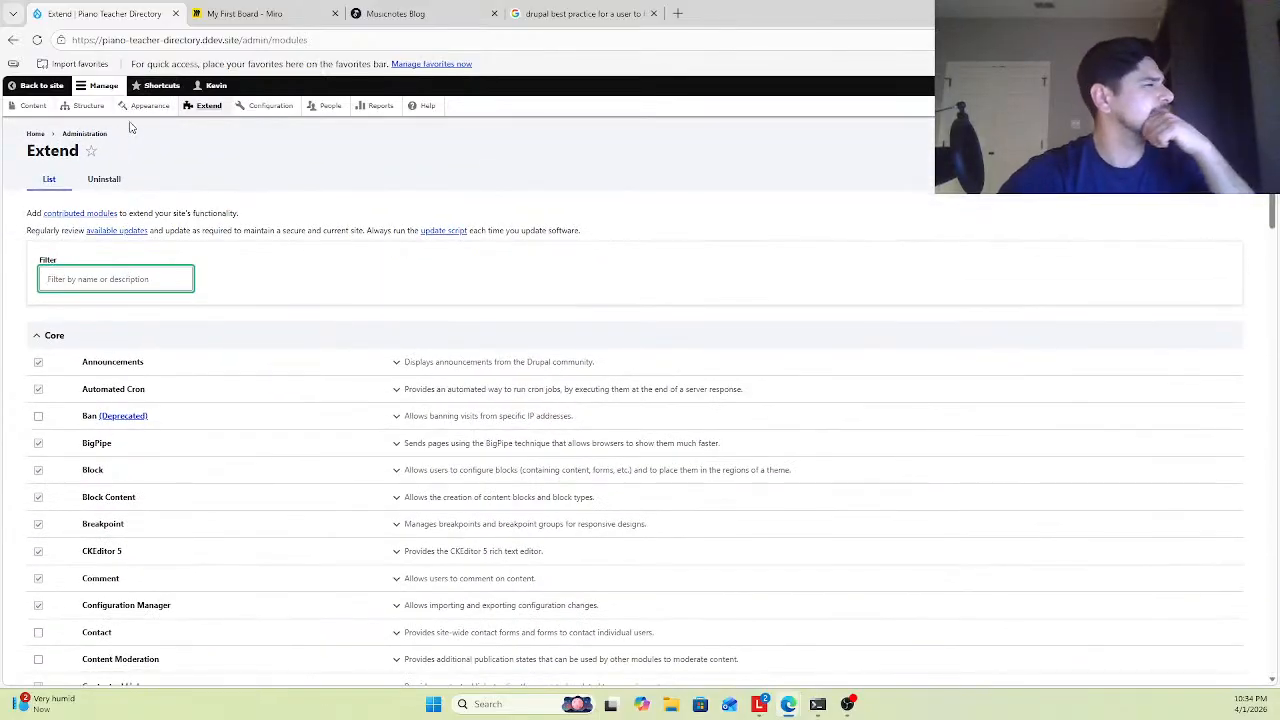
scroll(140, 250, "down", 10)
scroll(143, 250, "down", 10)
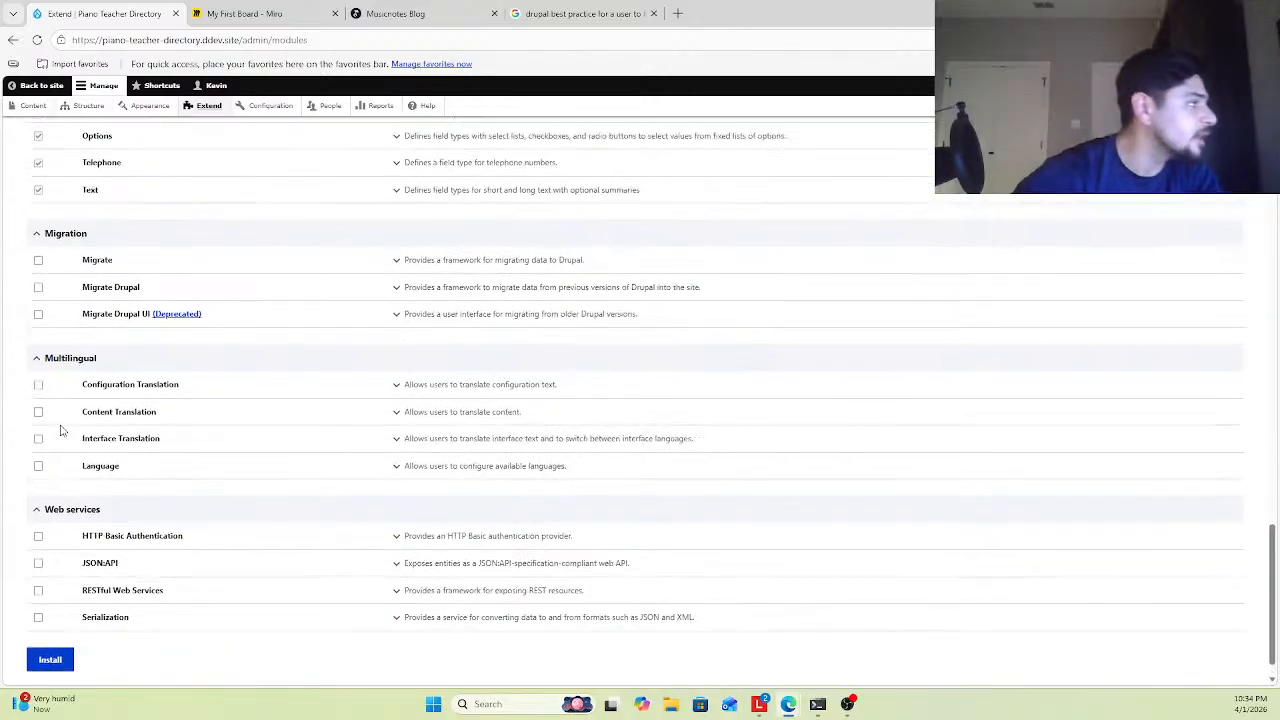
scroll(60, 428, "up", 2)
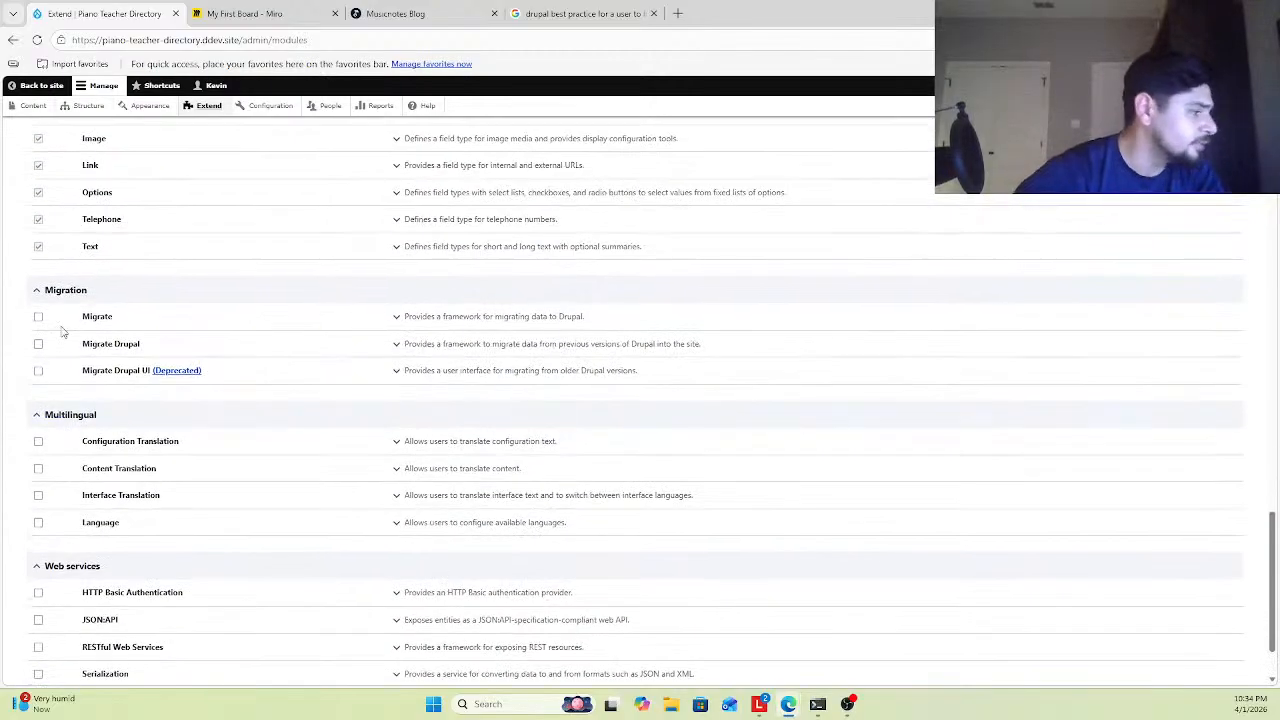
scroll(63, 328, "down", 2)
scroll(70, 322, "up", 20)
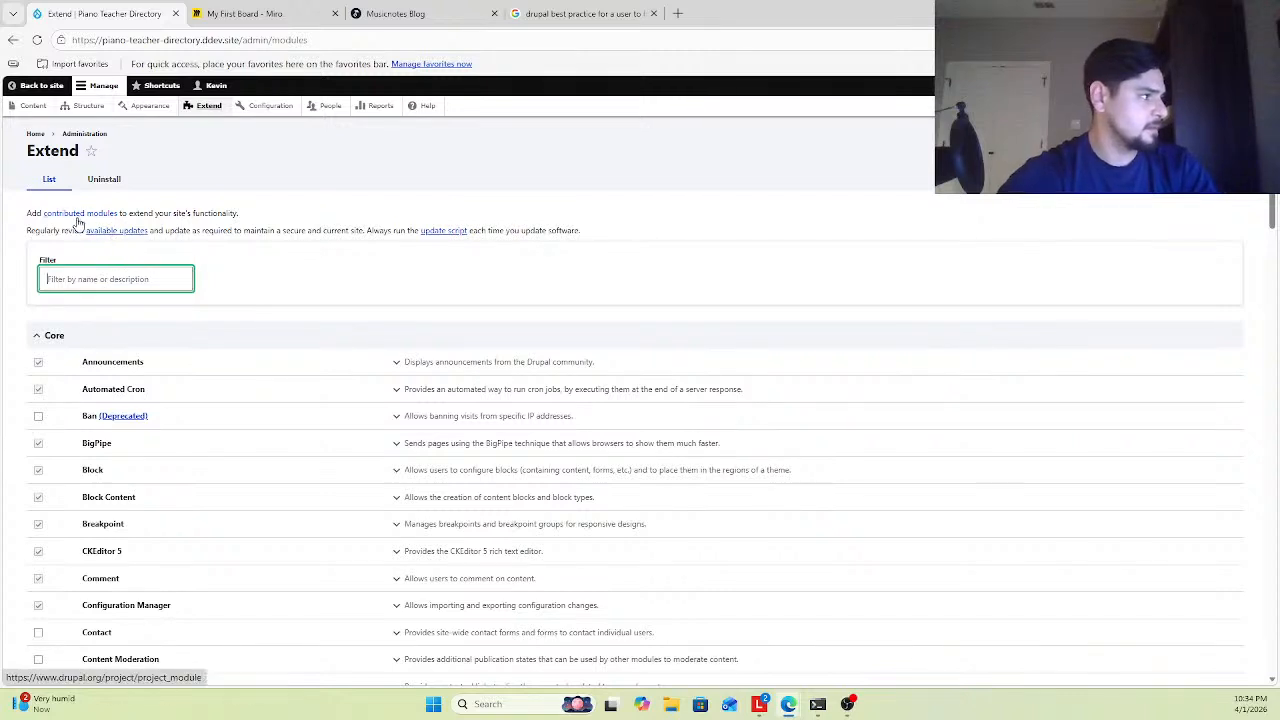
left_click(86, 218)
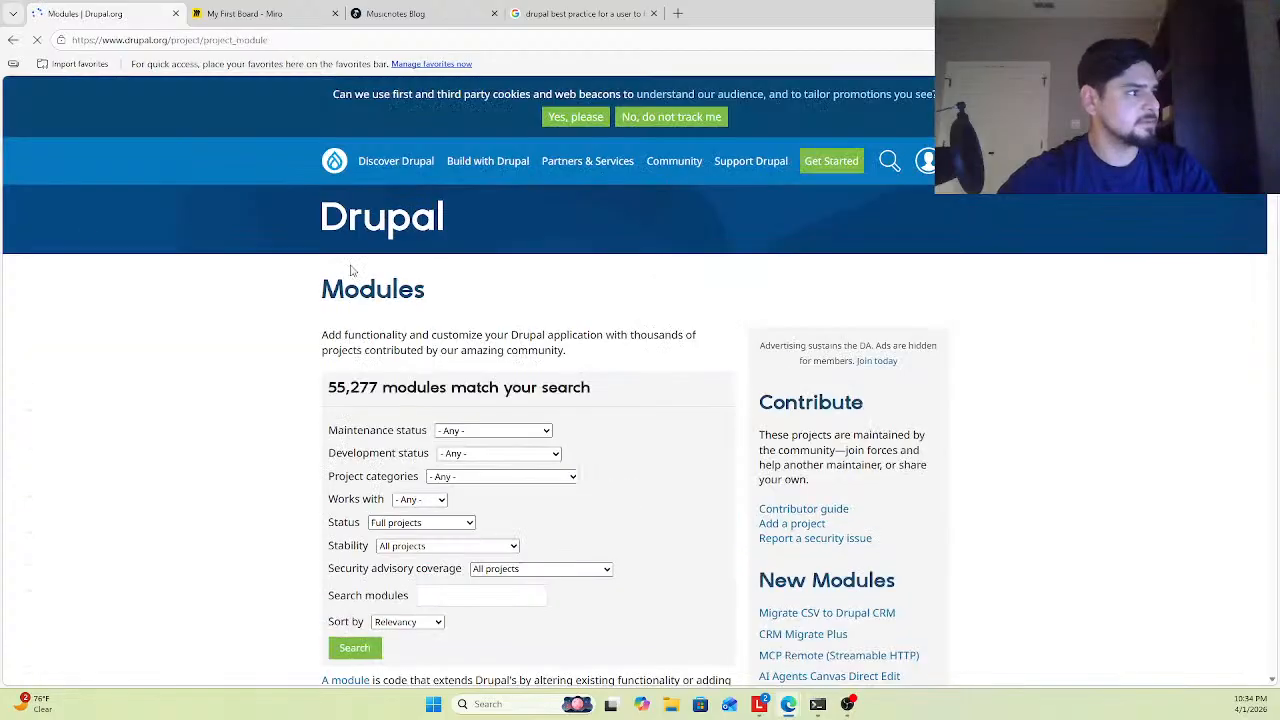
scroll(418, 278, "down", 2)
scroll(418, 278, "down", 4)
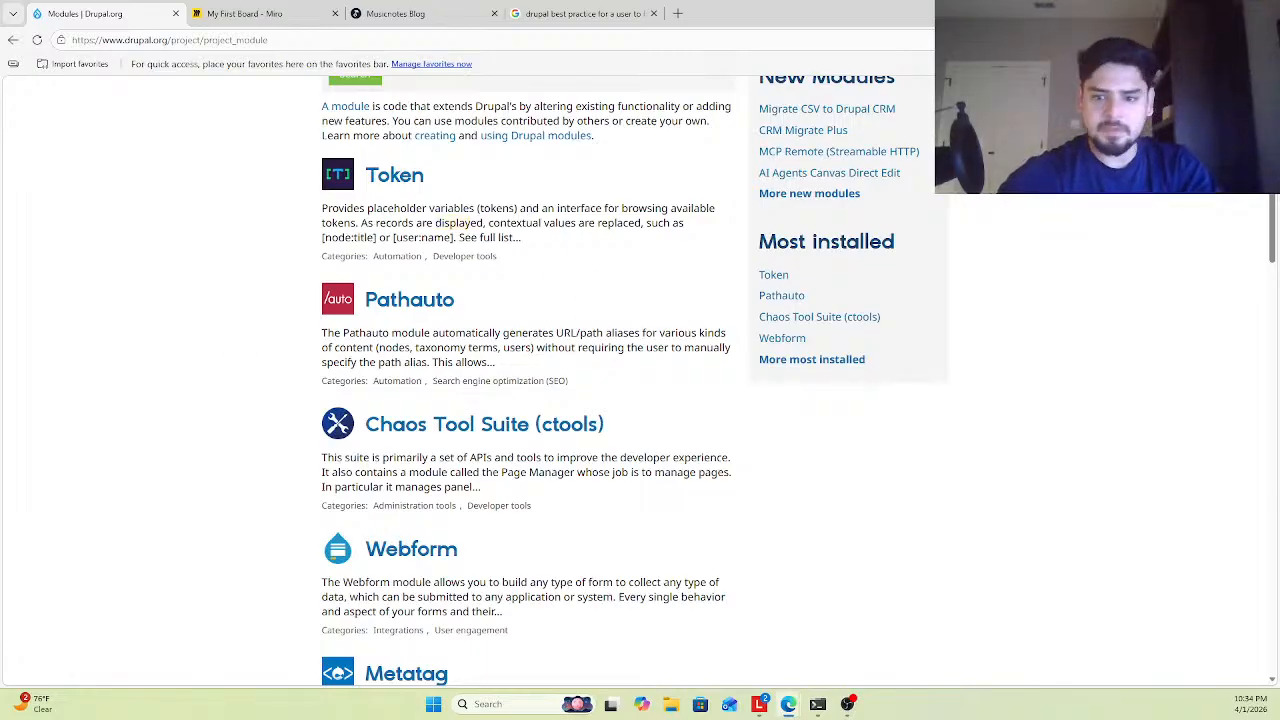
scroll(523, 392, "down", 7)
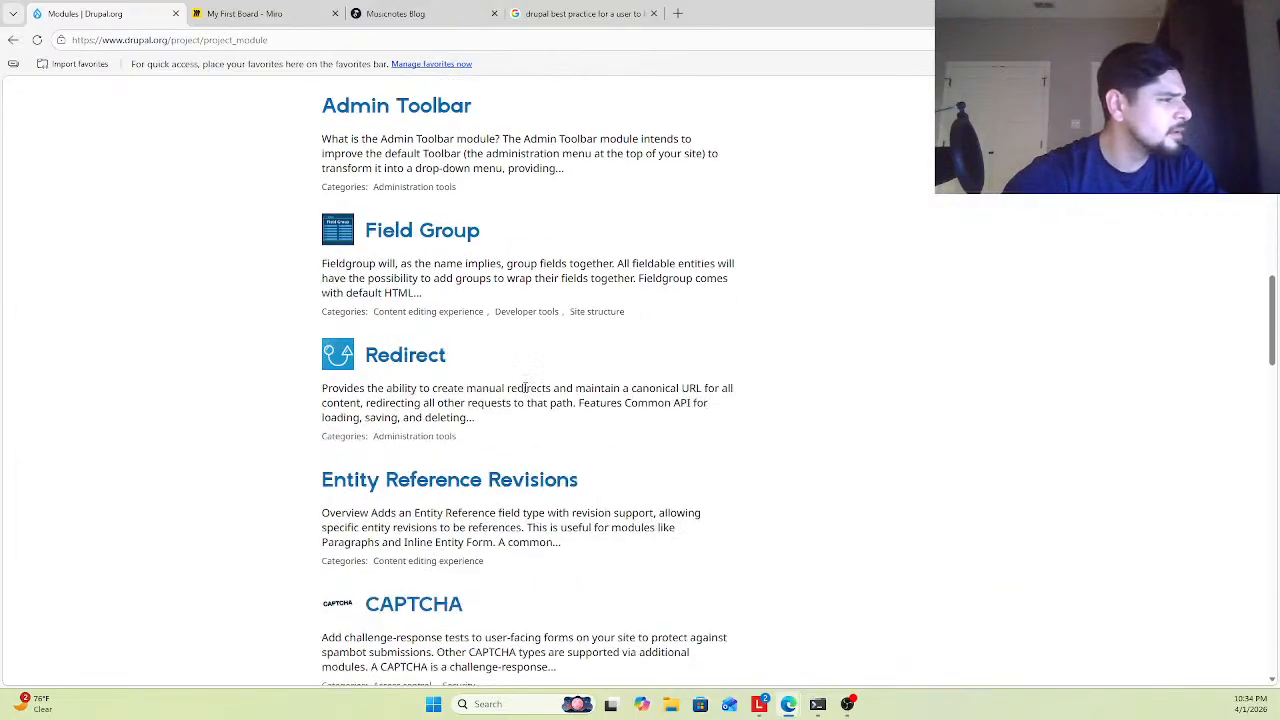
scroll(445, 247, "down", 5)
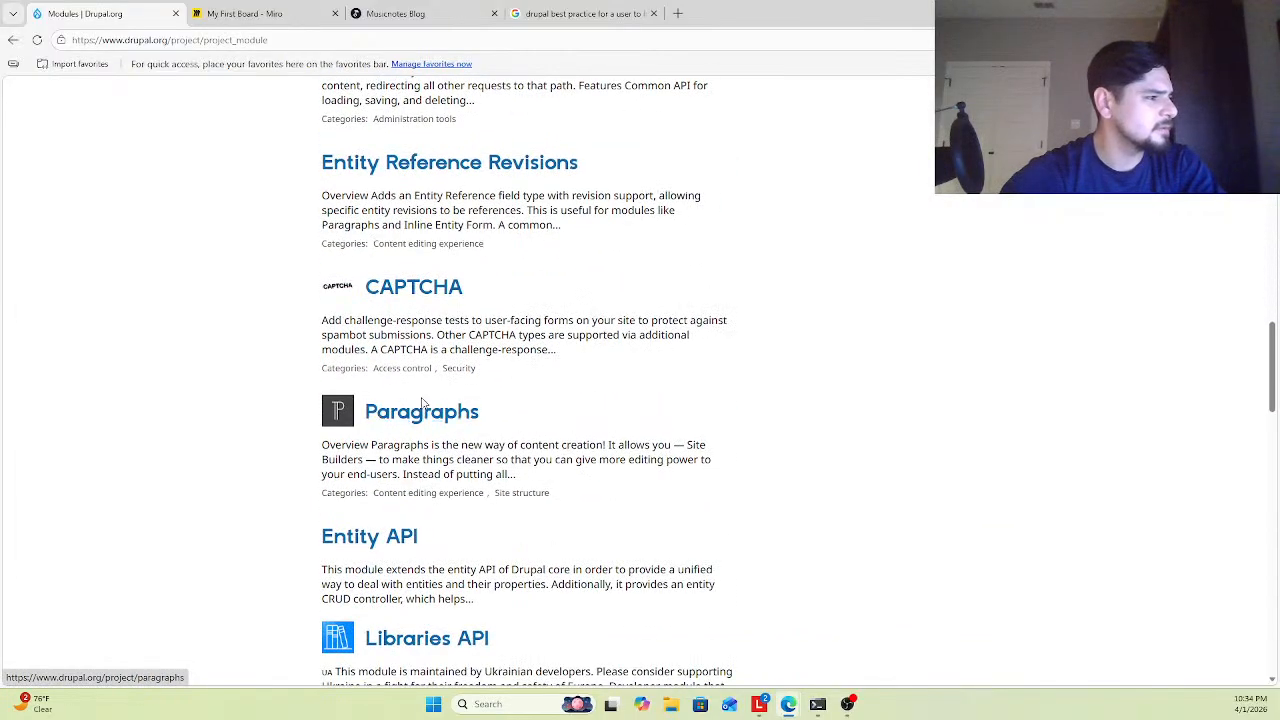
scroll(425, 423, "down", 6)
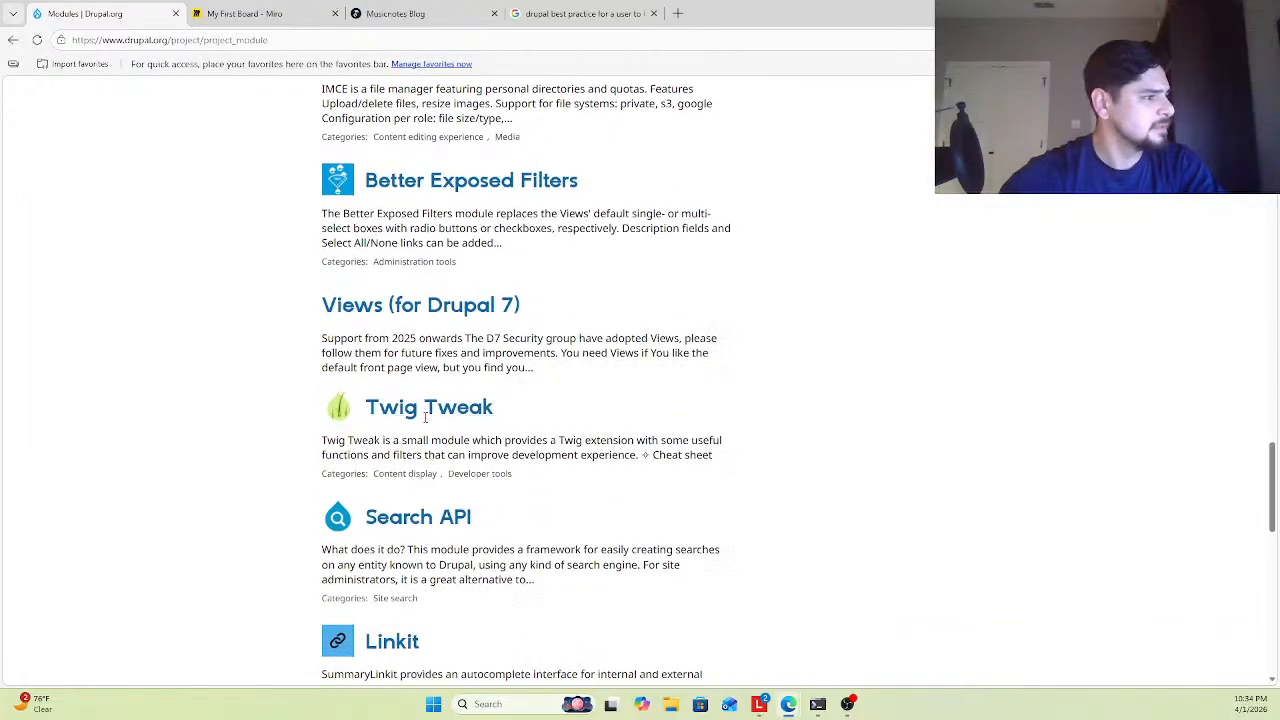
scroll(283, 371, "down", 3)
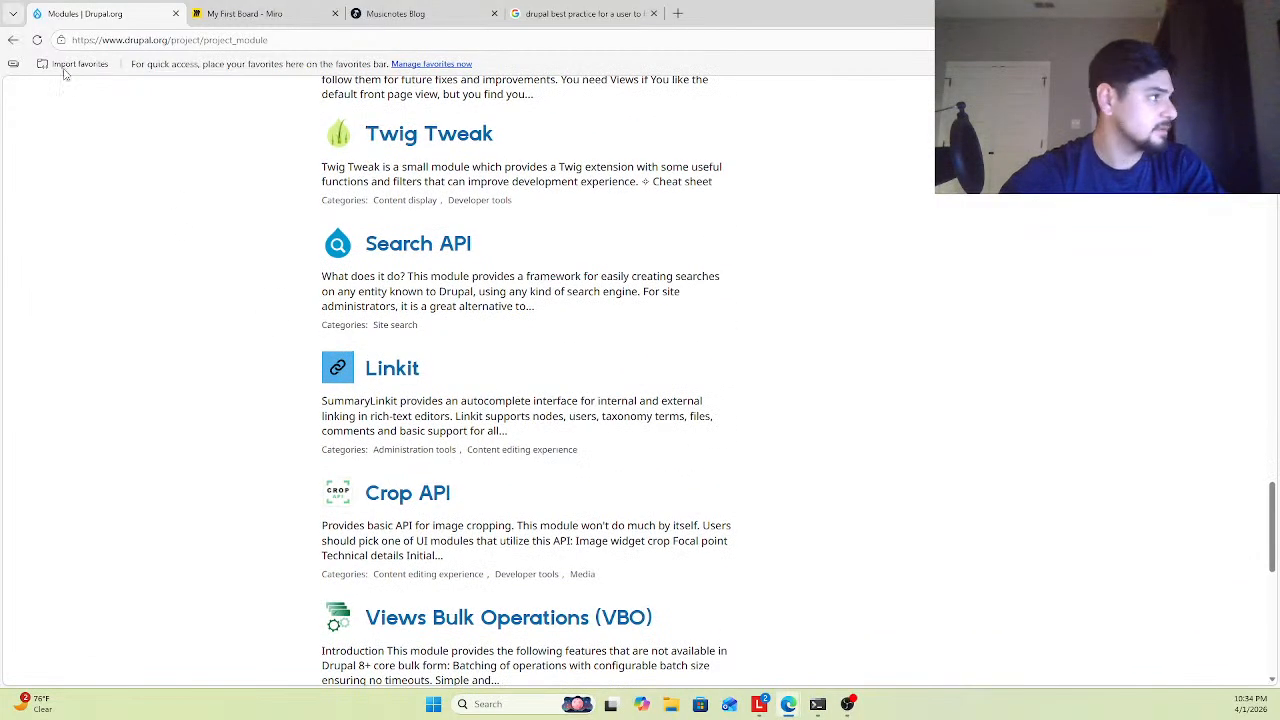
left_click(13, 40)
Scroll the profile search results and read the drupal.org 'My Profile' module forum post
left_click(571, 13)
scroll(407, 295, "down", 10)
scroll(407, 295, "down", 10)
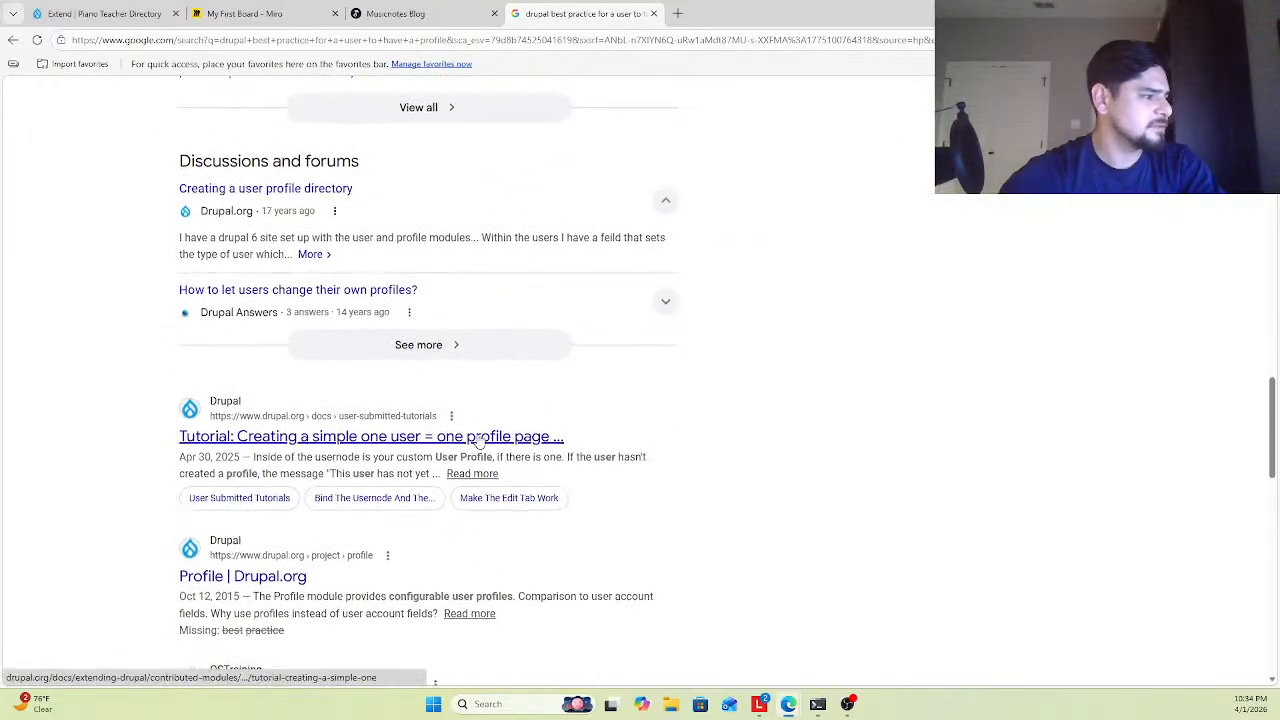
scroll(440, 344, "down", 3)
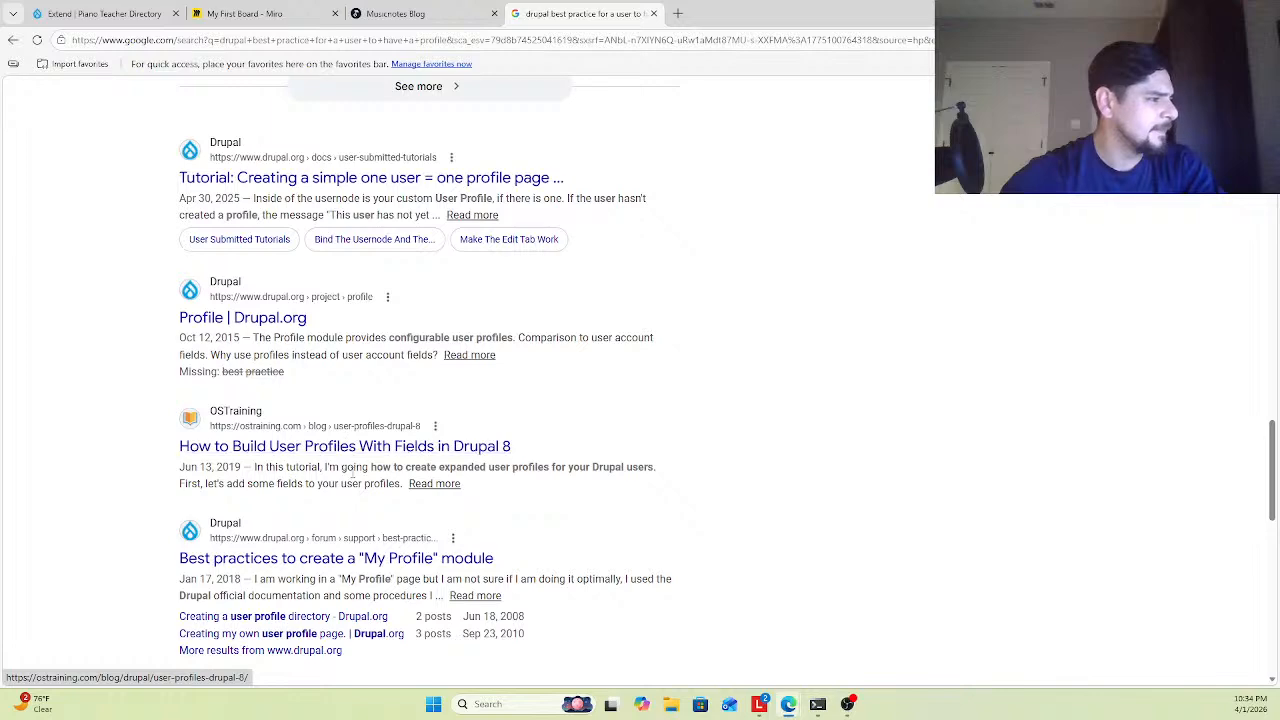
scroll(305, 460, "down", 2)
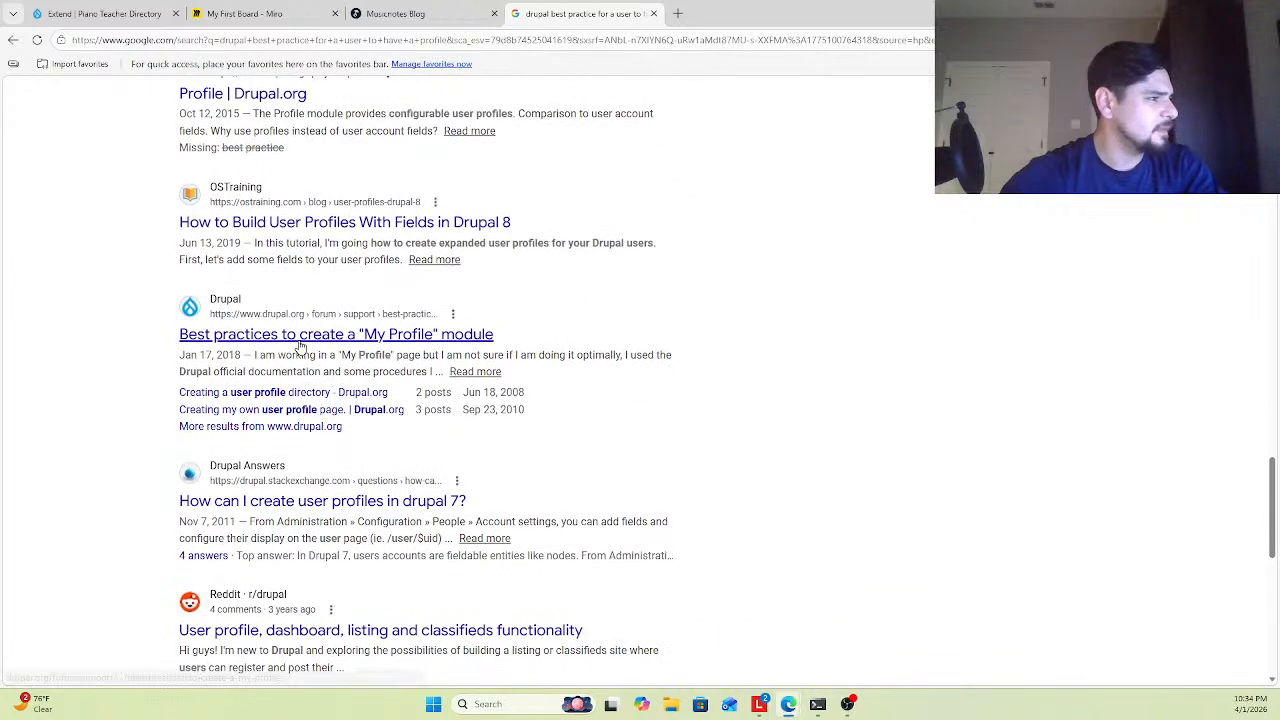
left_click(308, 354)
scroll(483, 450, "down", 2)
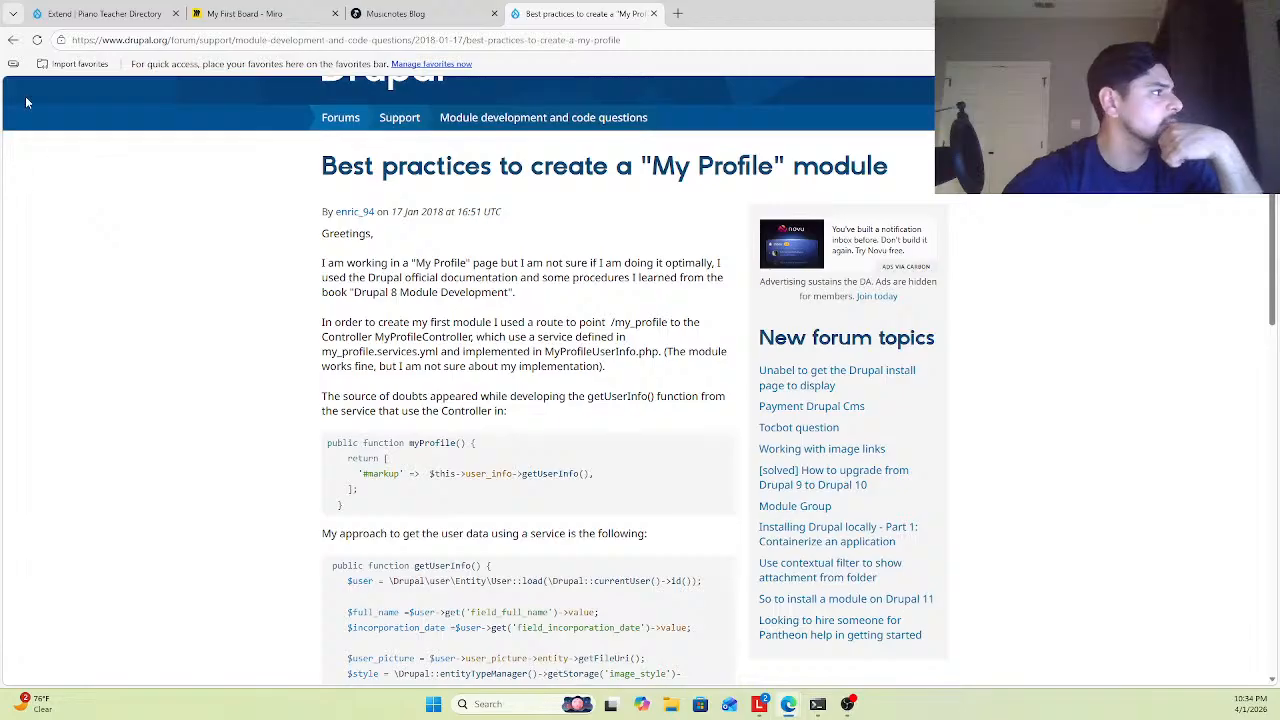
left_click(13, 41)
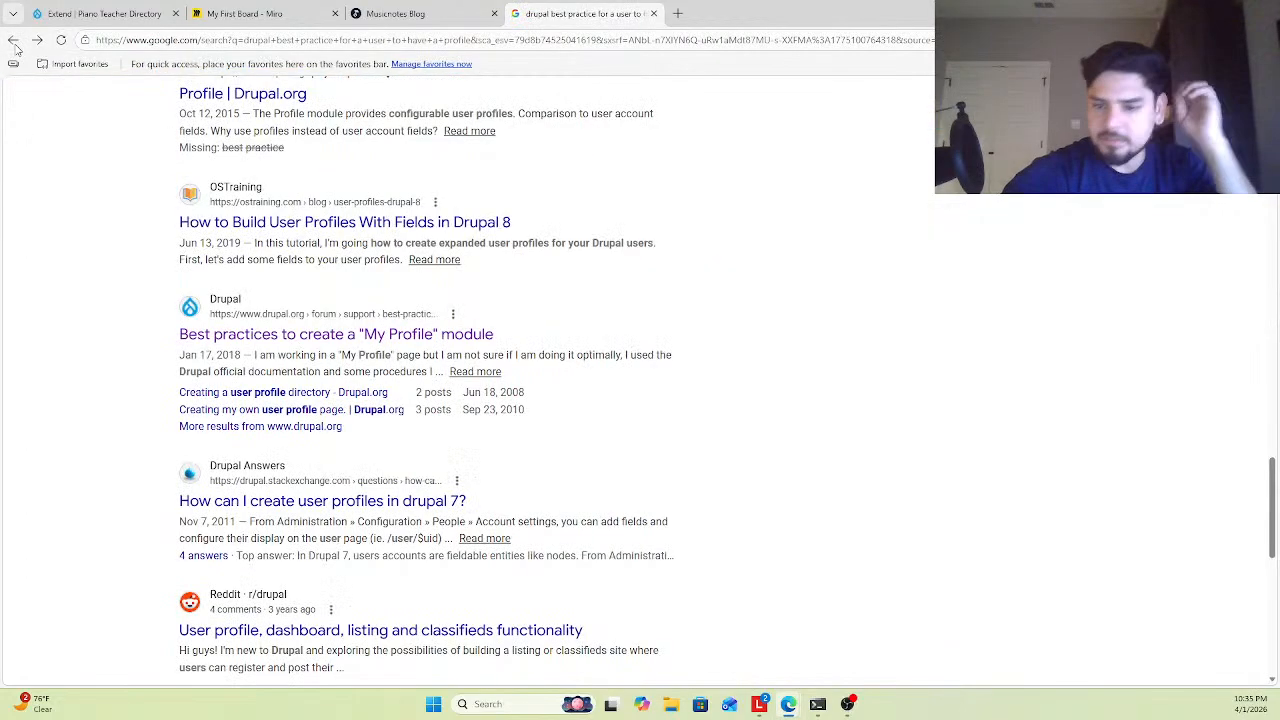
Open the r/drupal Reddit thread on user profile dashboards
scroll(399, 395, "down", 2)
scroll(305, 396, "down", 2)
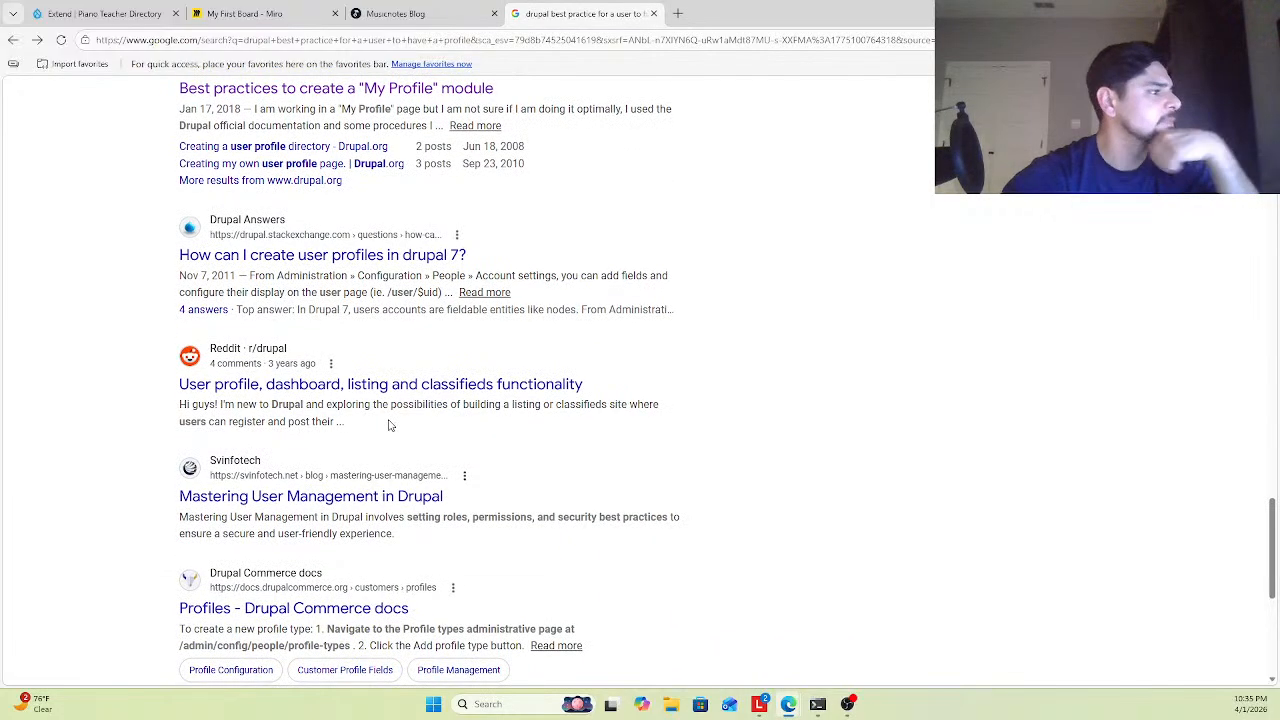
left_click(437, 390)
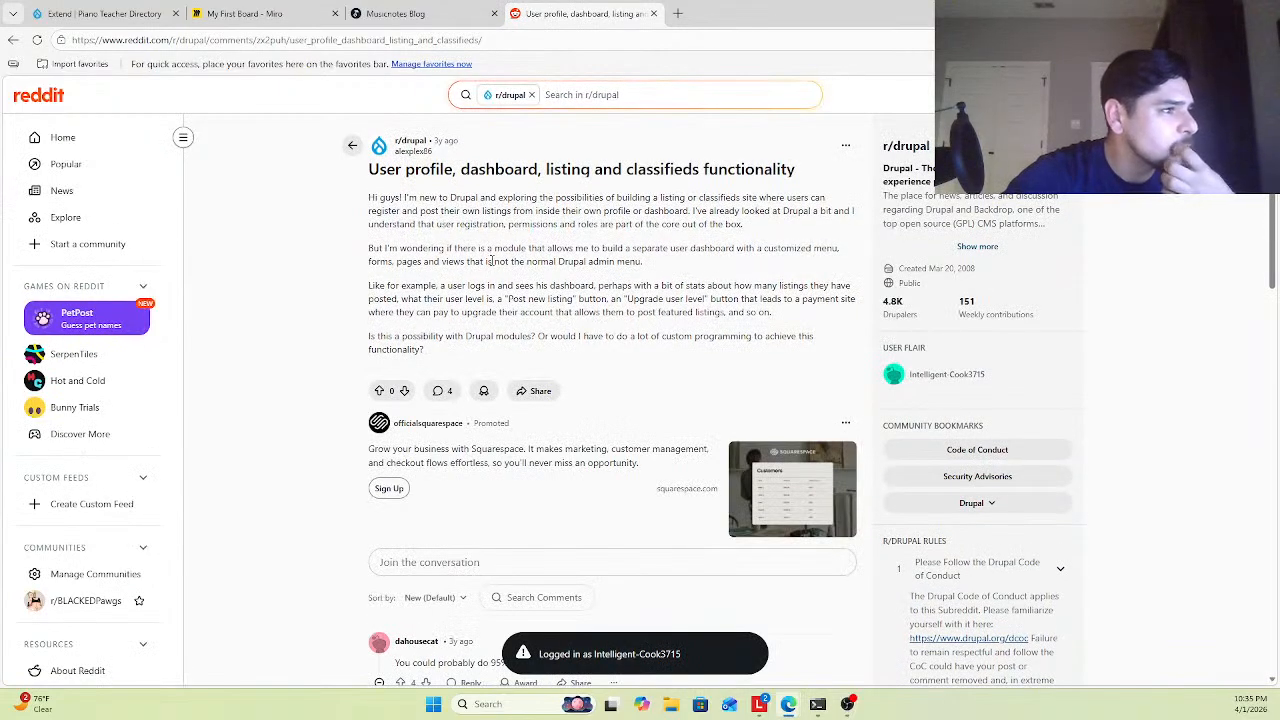
Read through the r/drupal comments recommending Views for user dashboards
scroll(550, 281, "down", 3)
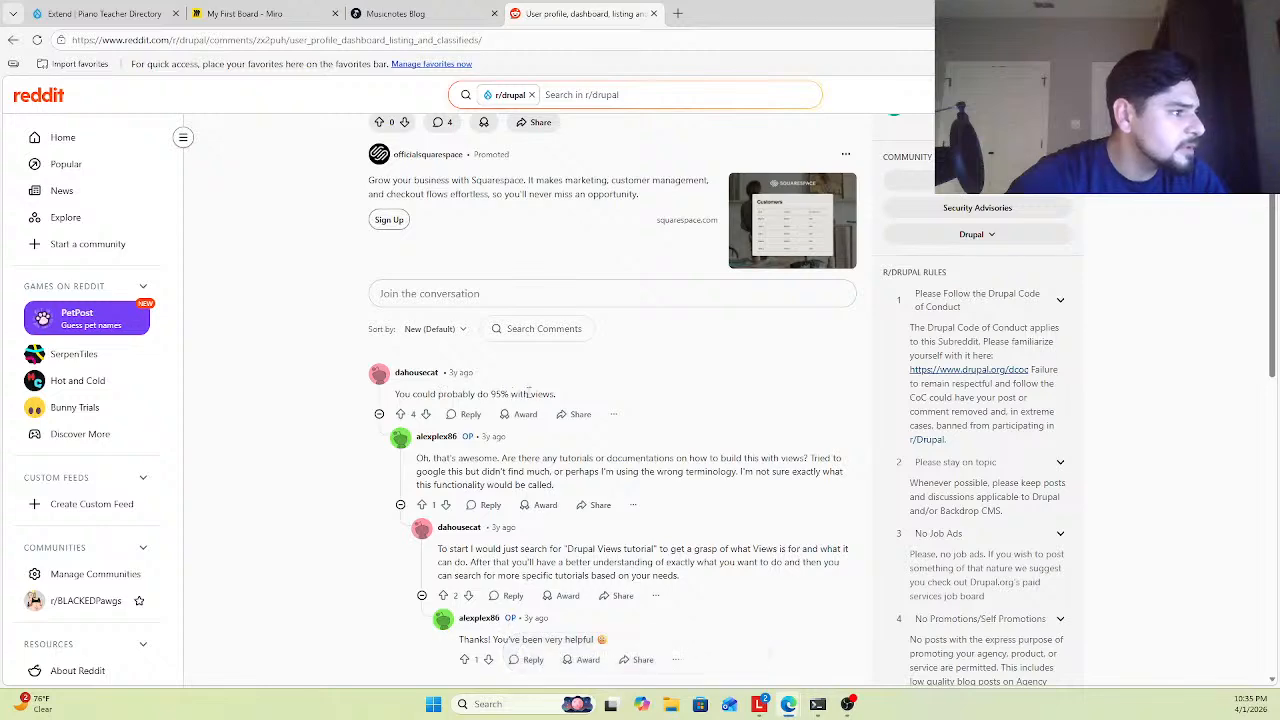
scroll(484, 398, "down", 1)
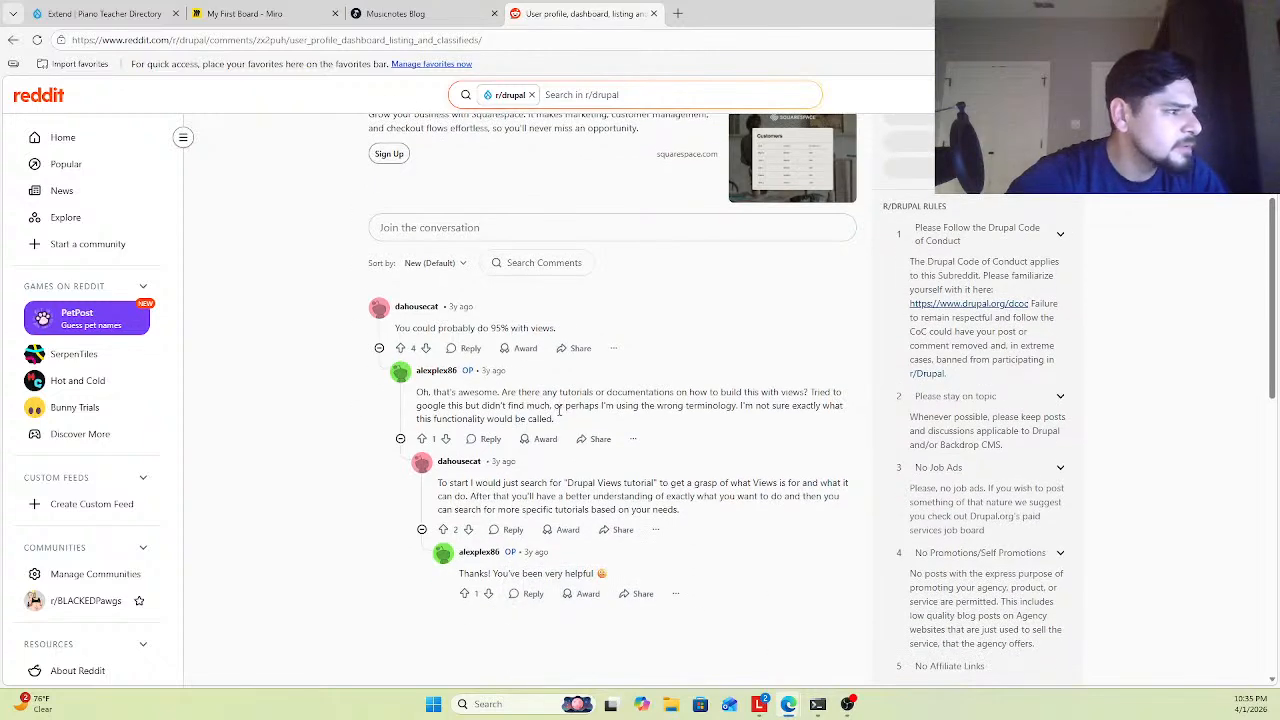
scroll(631, 471, "down", 1)
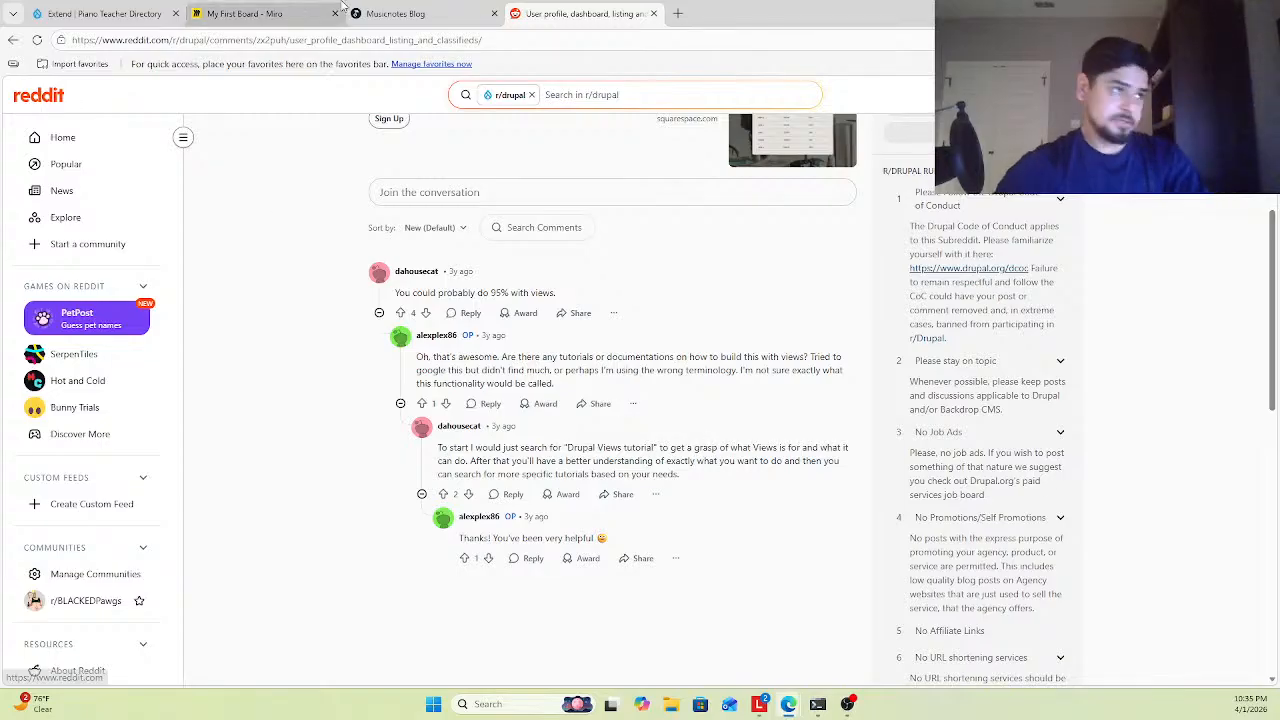
left_click(400, 13)
left_click(232, 8)
Back on the Drupal site, go through Content and Structure to the Views list showing My Profile
left_click(104, 13)
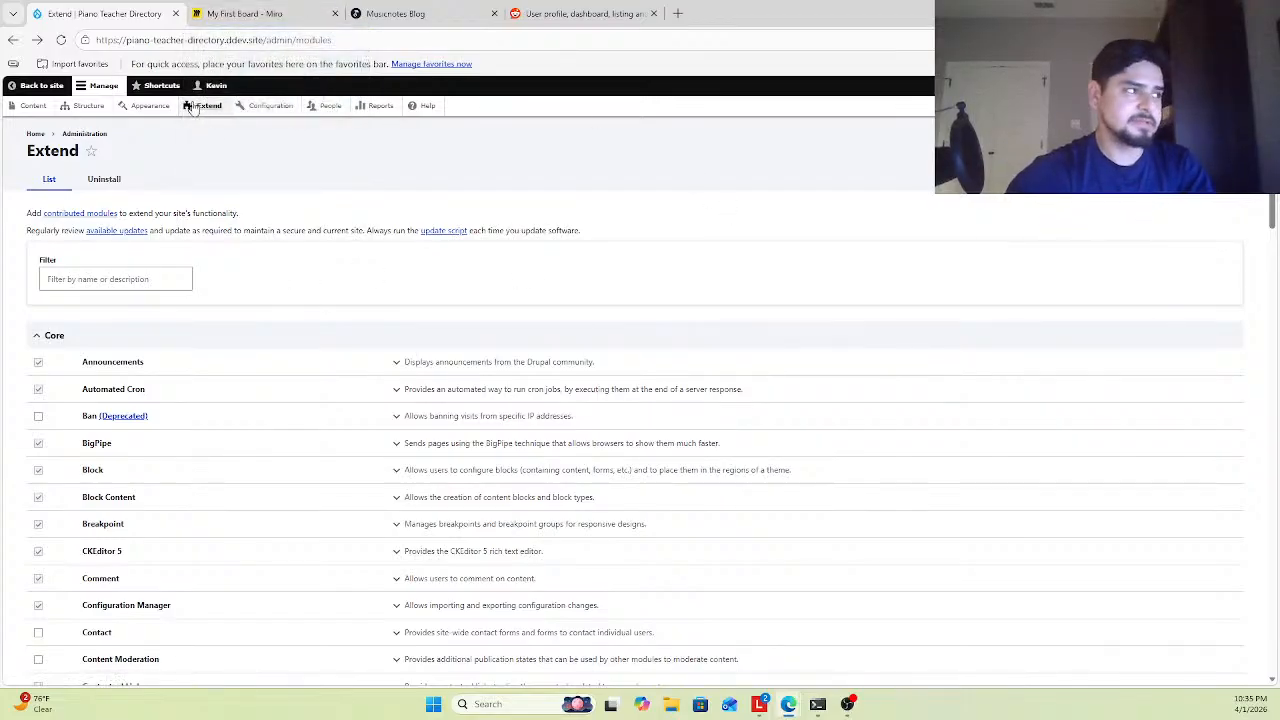
scroll(224, 335, "down", 4)
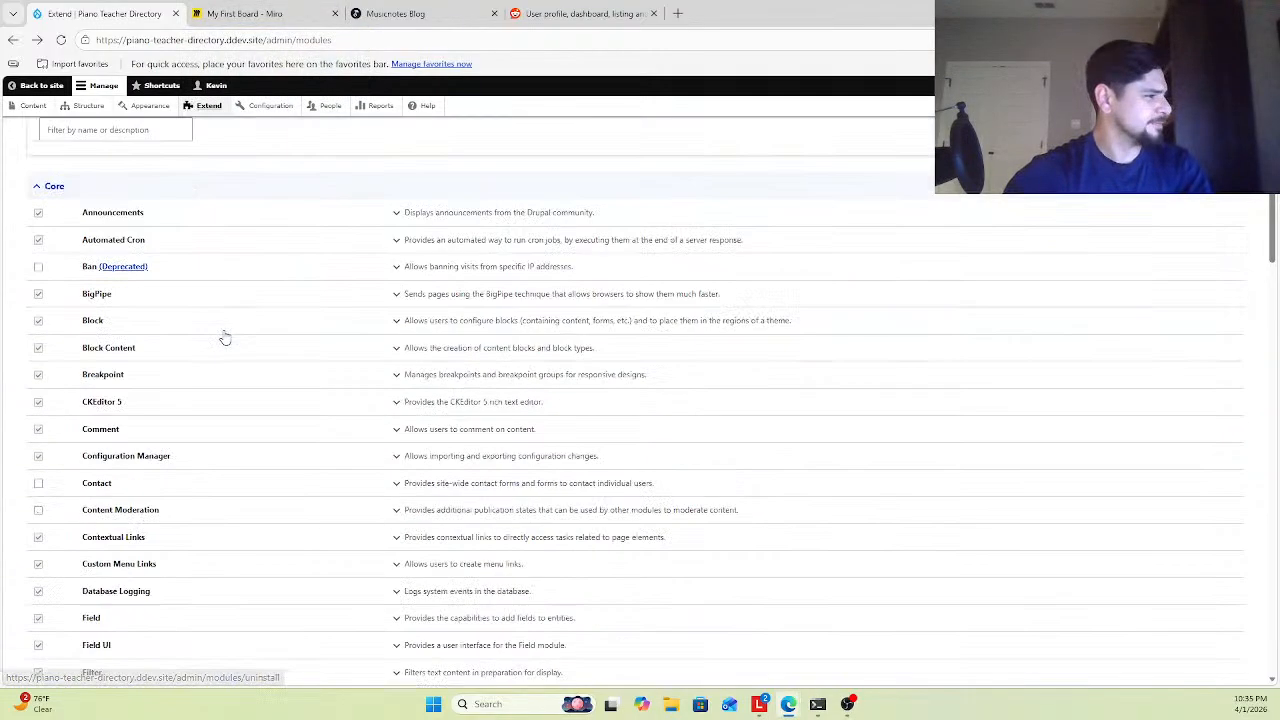
scroll(226, 334, "up", 4)
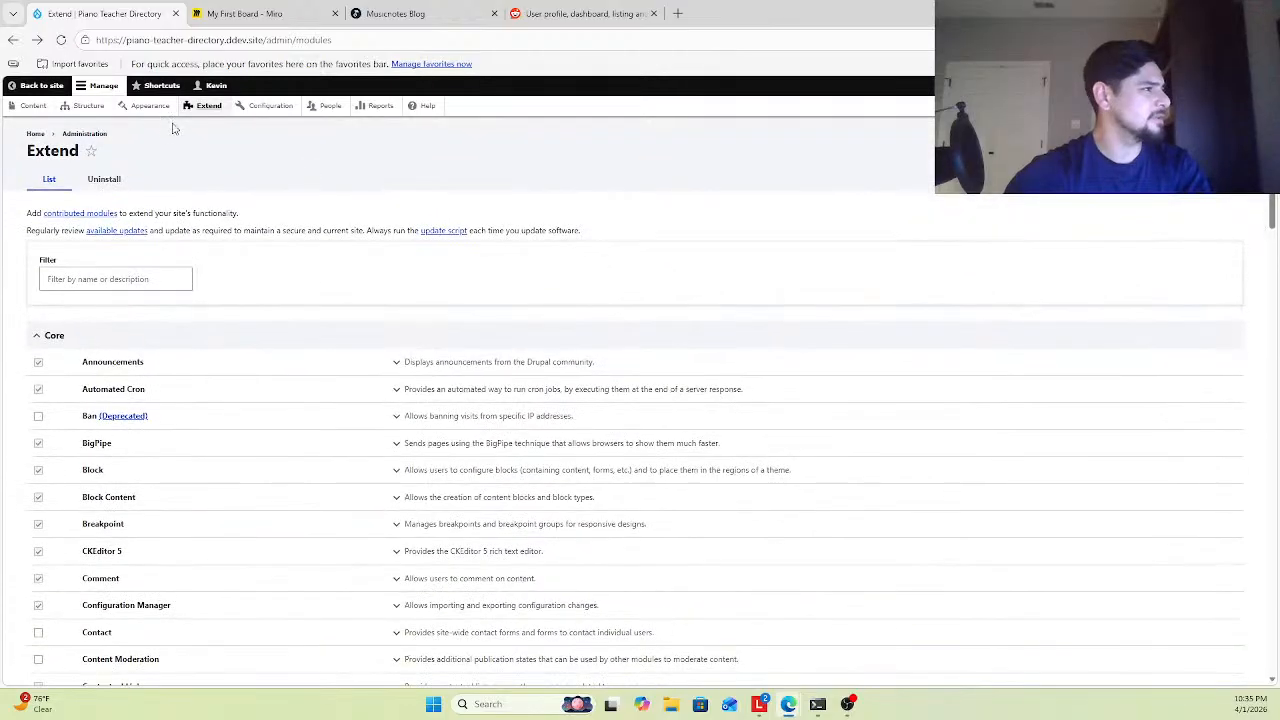
left_click(30, 106)
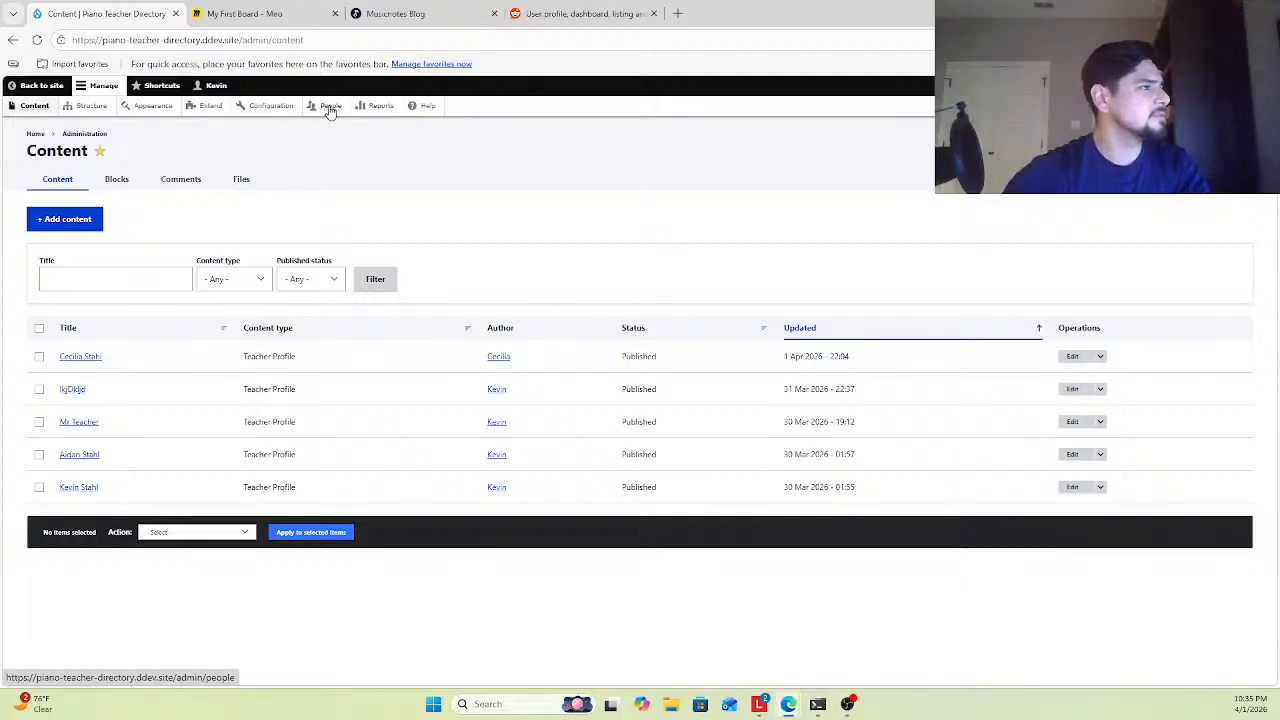
left_click(88, 106)
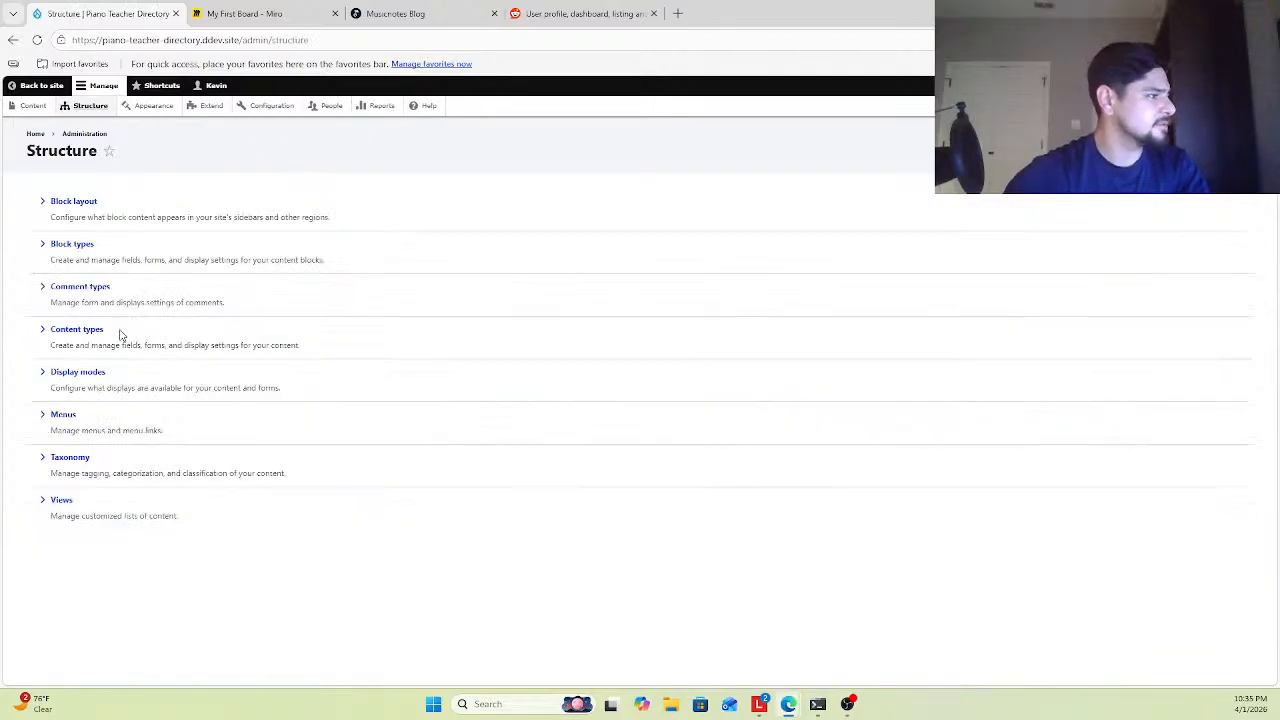
left_click(62, 501)
scroll(150, 450, "down", 3)
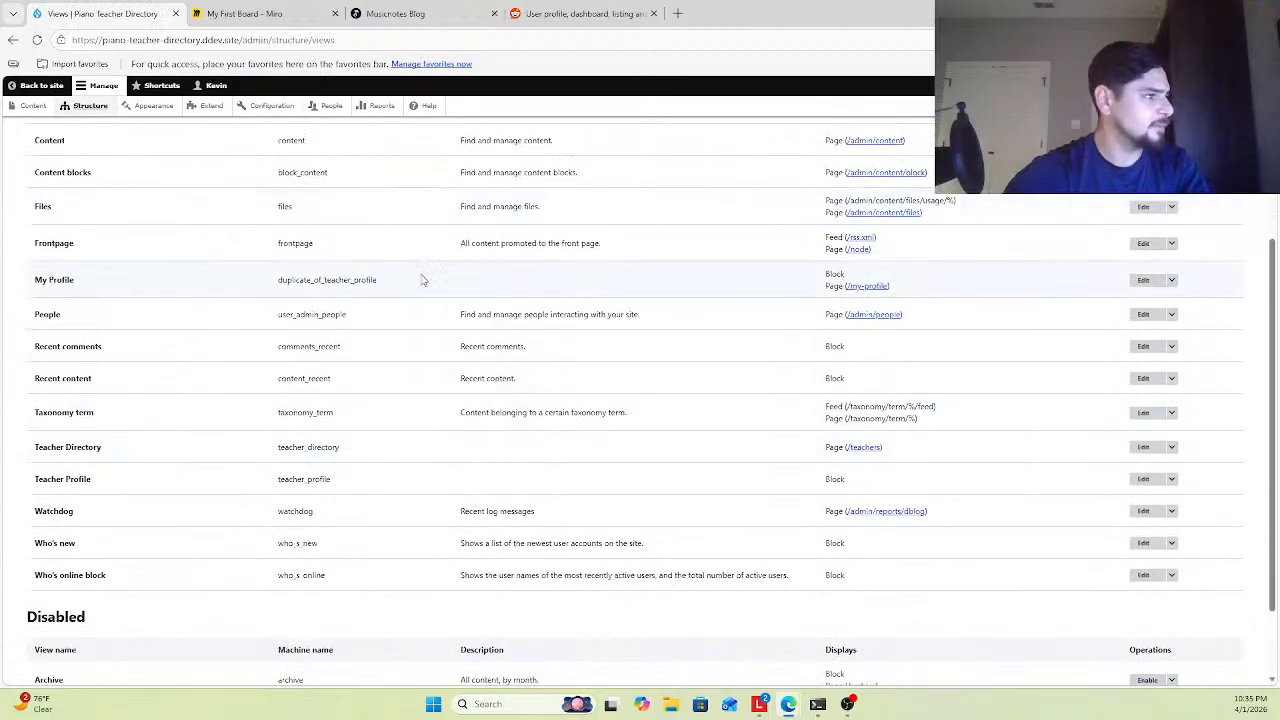
Open the My Profile view editor, browse the Add relationships list, then minimize the browser with Win+D
left_click(1140, 282)
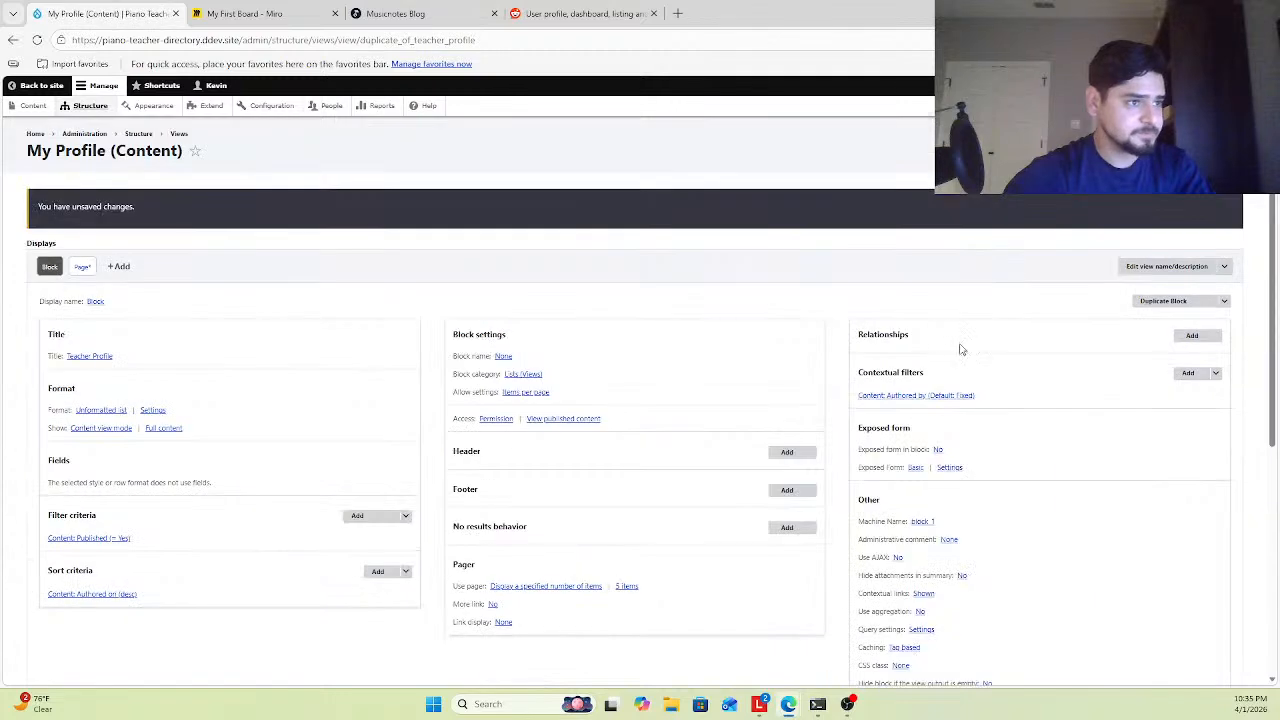
scroll(965, 345, "down", 2)
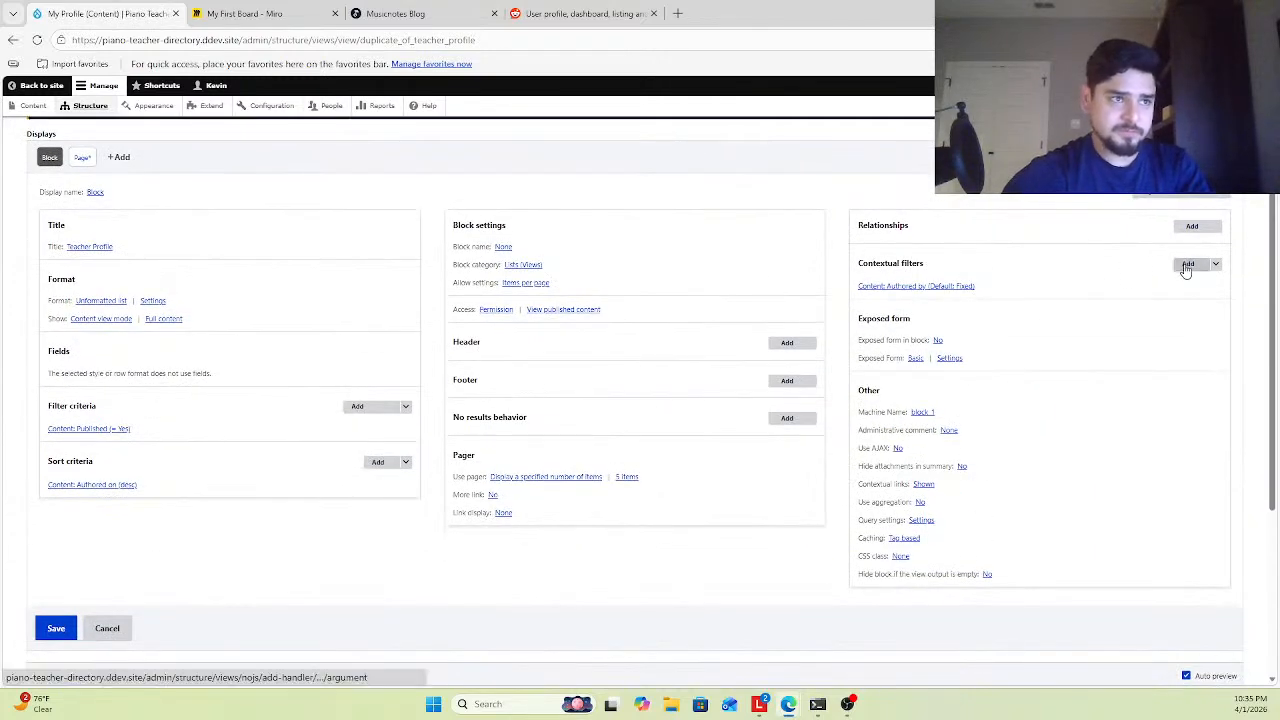
left_click(1187, 229)
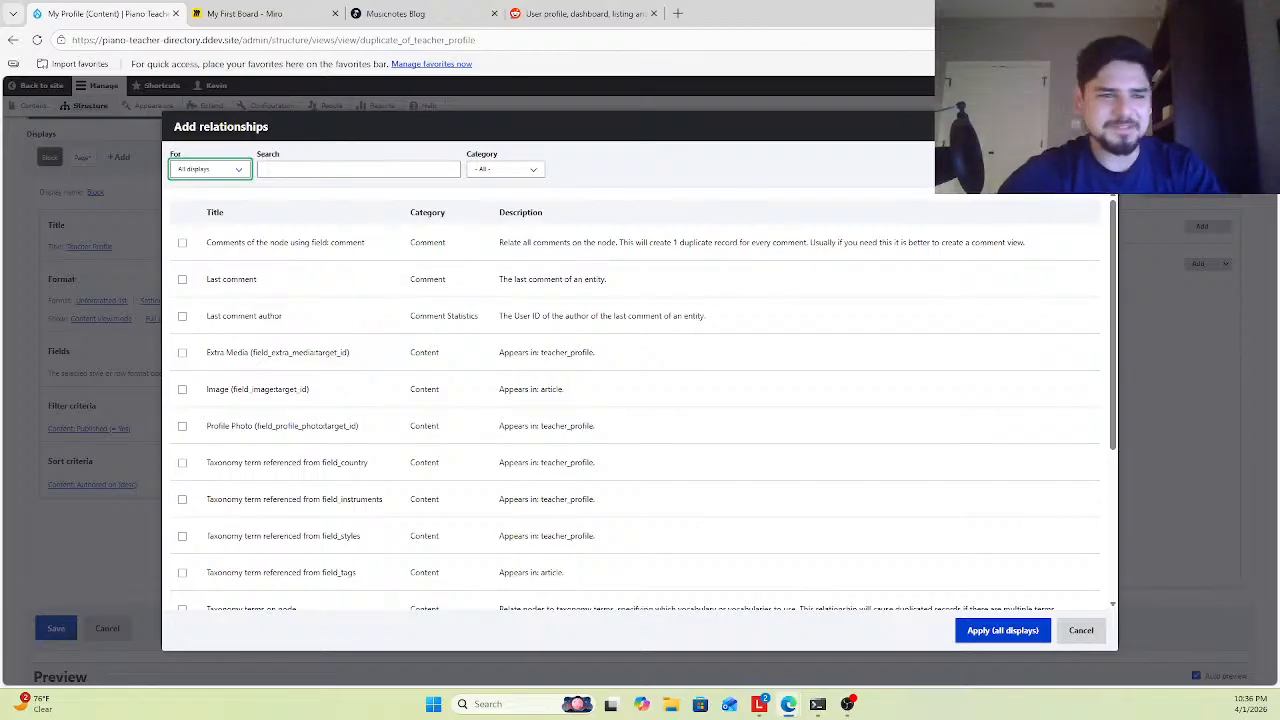
scroll(763, 354, "down", 3)
scroll(763, 354, "up", 1)
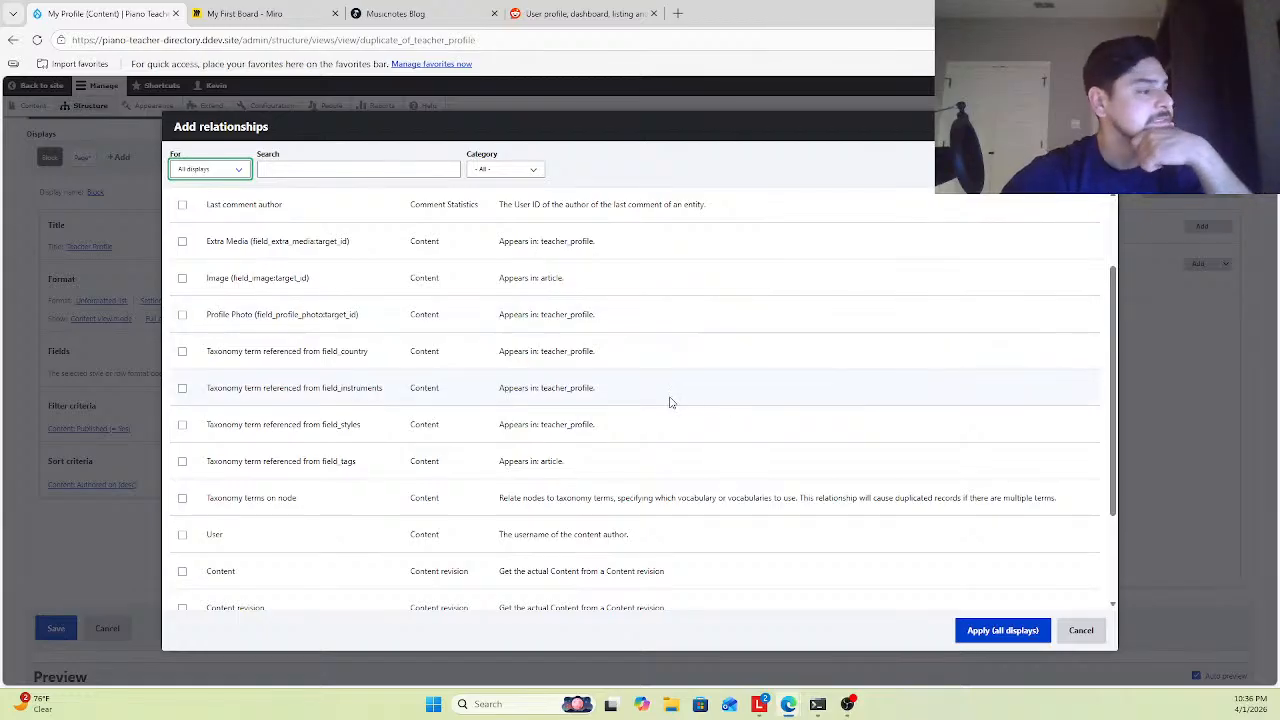
scroll(671, 402, "down", 3)
scroll(671, 402, "up", 3)
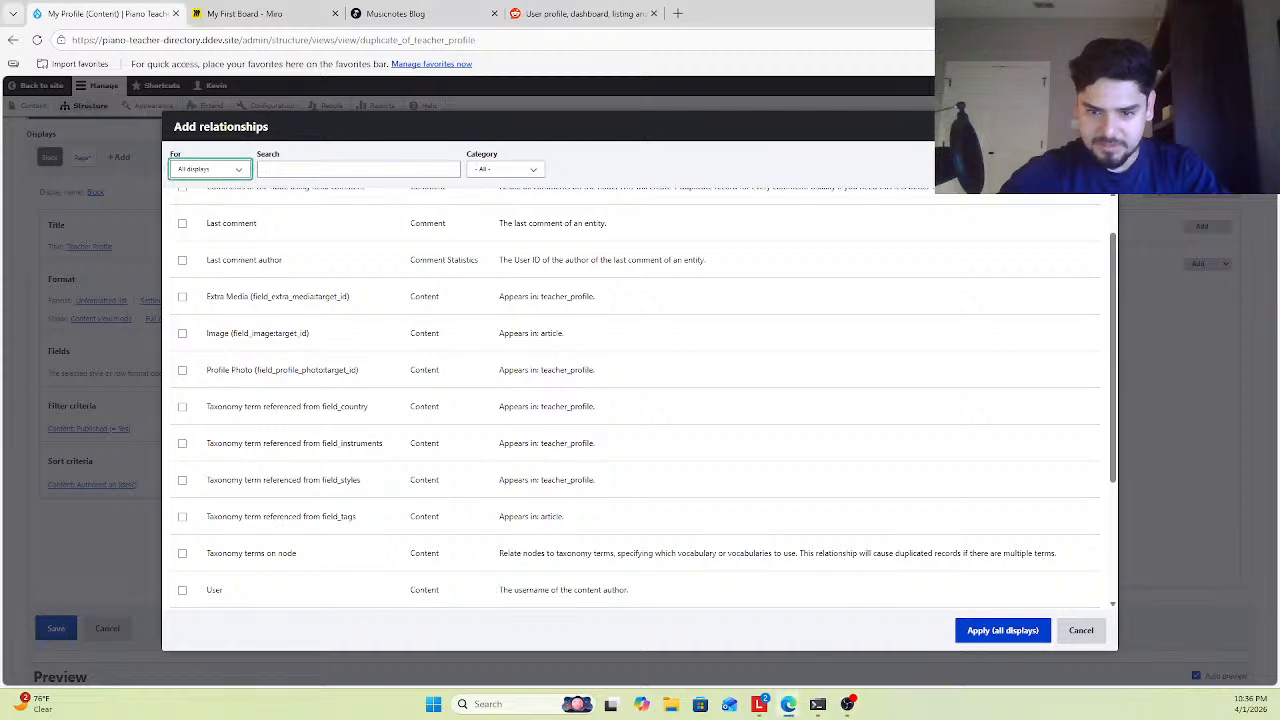
key("super+d")
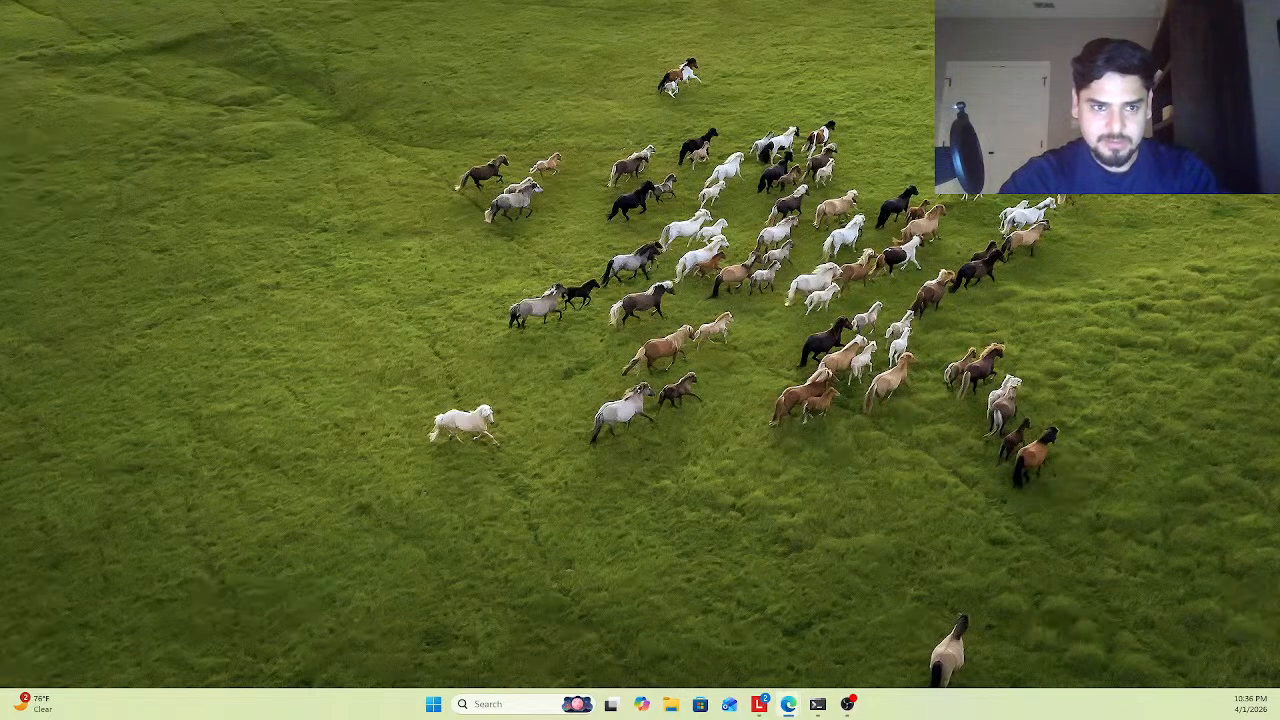
Restore the browser with Win+D so the Add relationships dialog shows again
key("super+d")
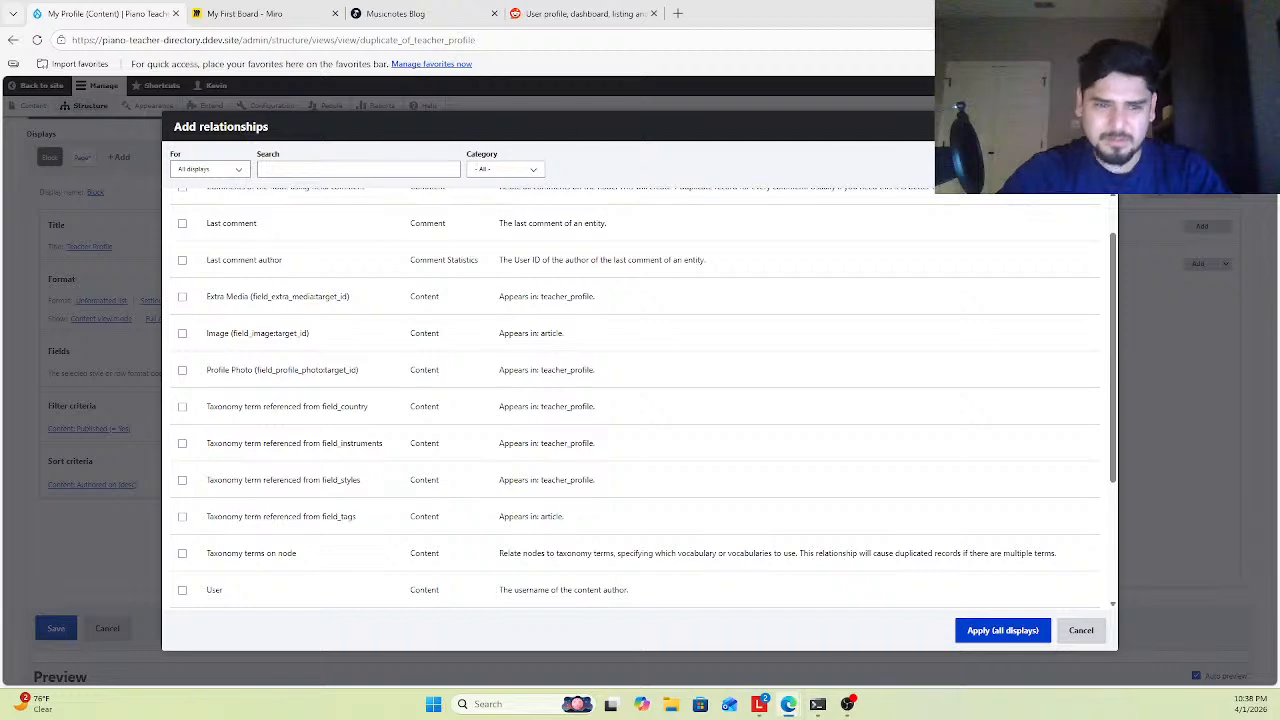
Cancel the relationships dialog and default Content: Authored by to 'User ID from logged in user' for all displays
left_click(1099, 127)
left_click(966, 287)
scroll(405, 367, "down", 2)
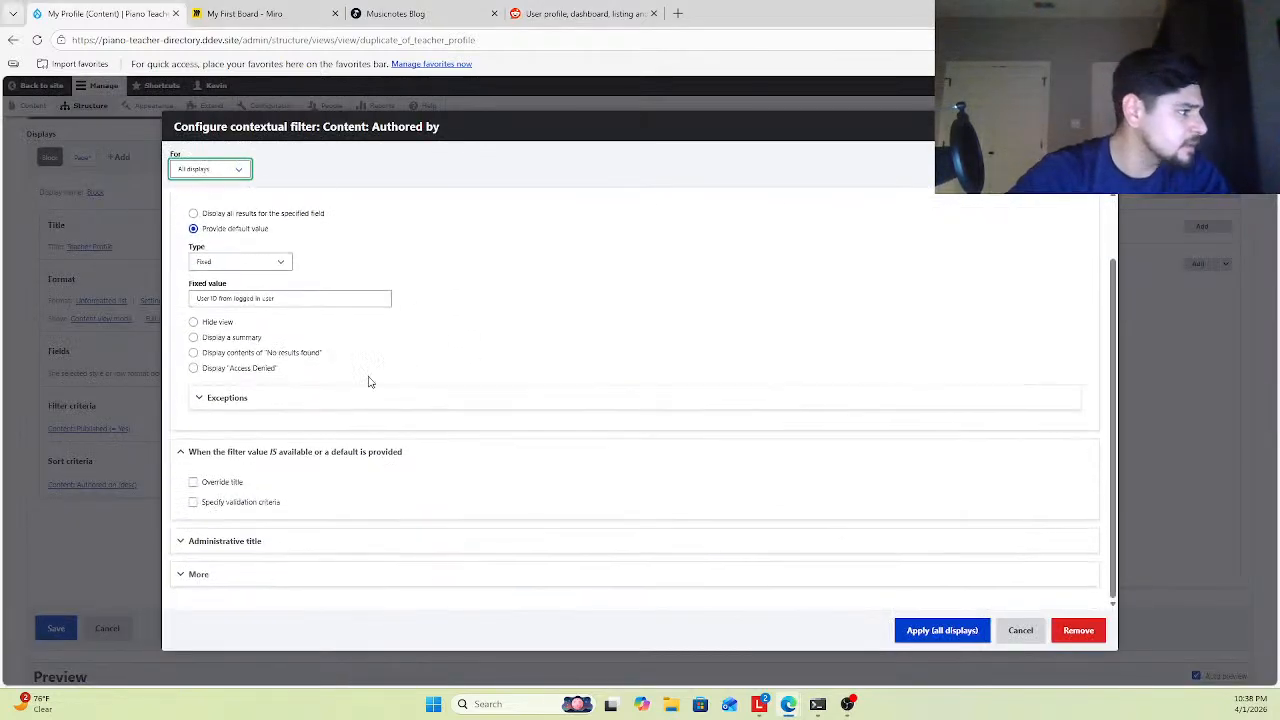
left_click(234, 275)
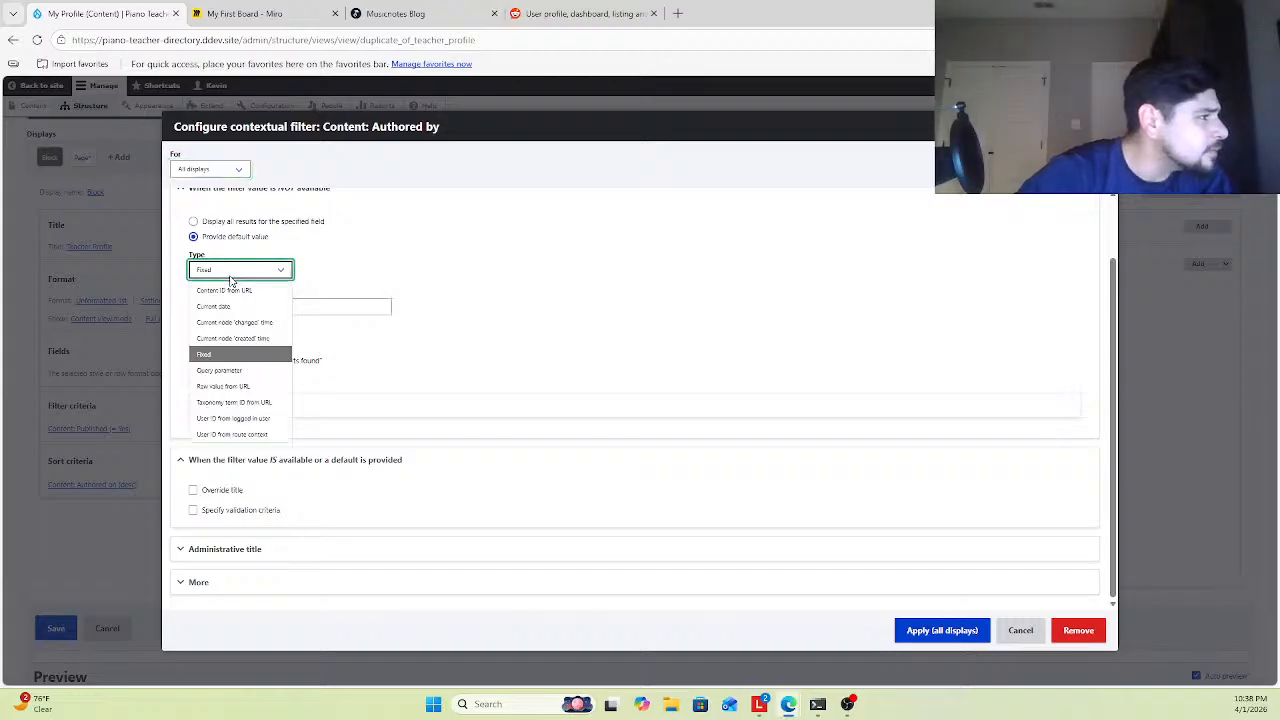
left_click(243, 419)
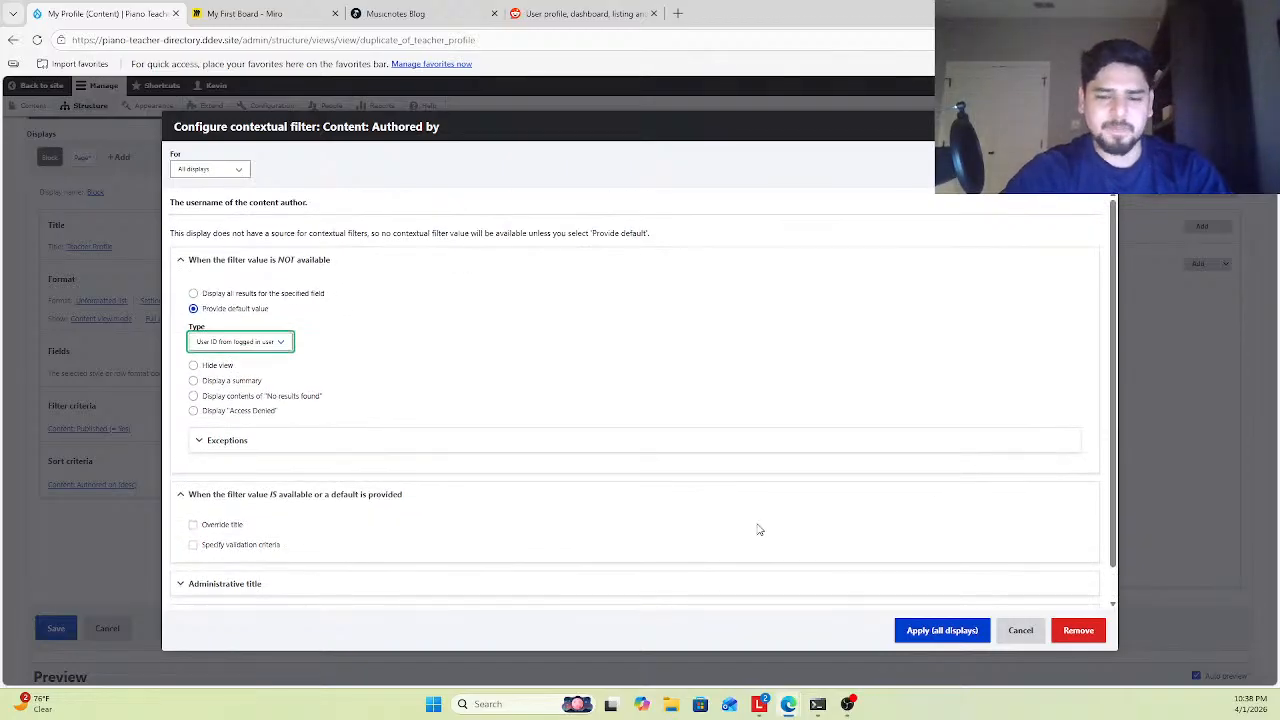
left_click(966, 631)
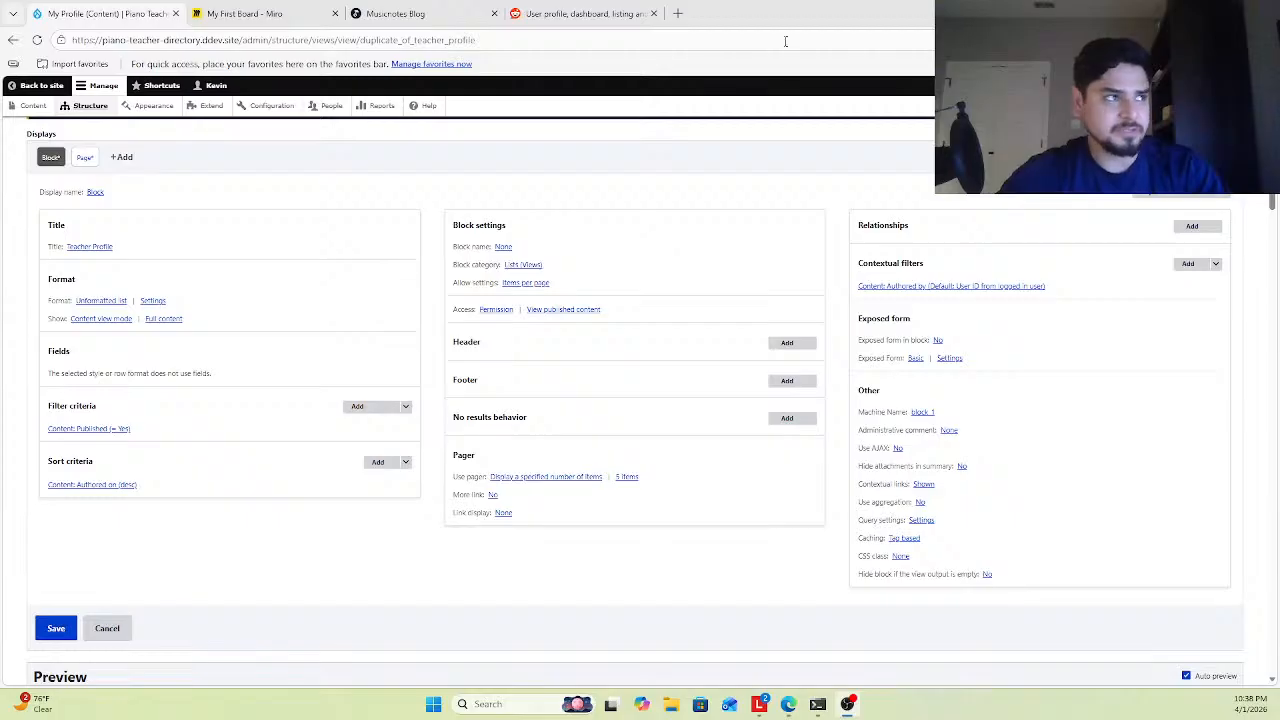
Load whitehouse.gov in a new tab
left_click(676, 14)
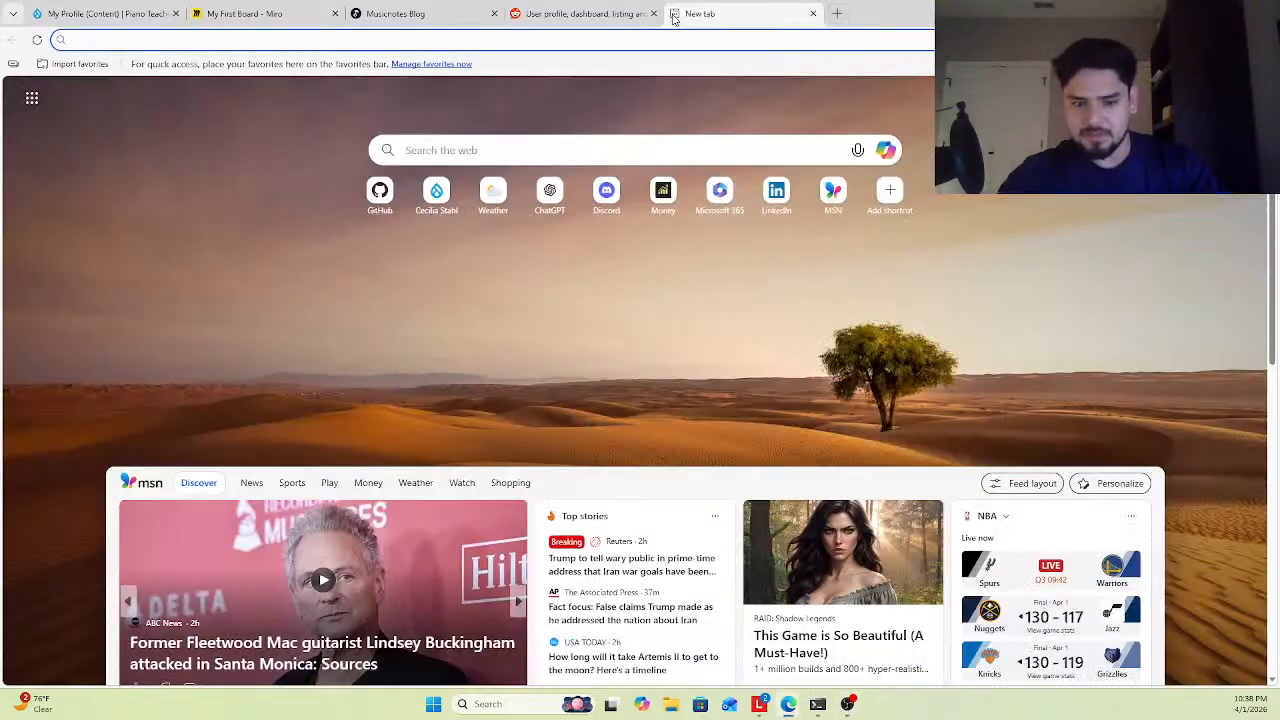
type("whitehouse.gov")
key("Return")
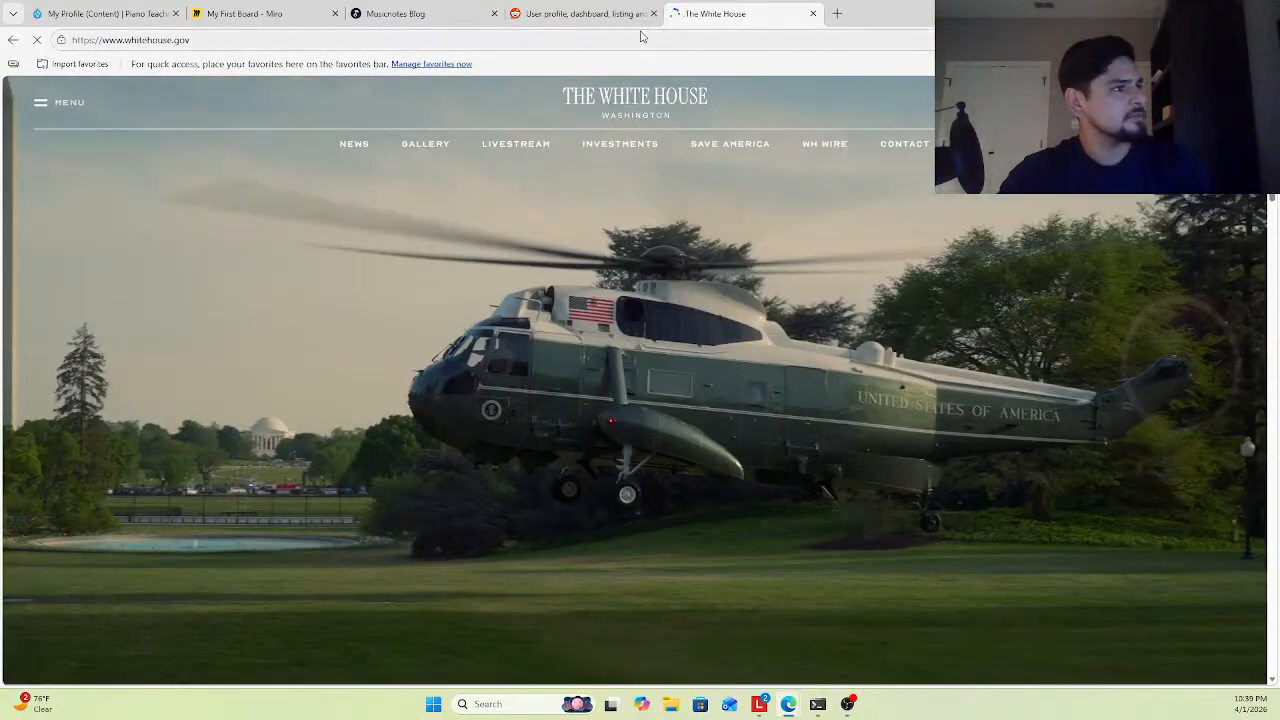
Go to nasa.com, then correct the address to load nasa.gov
left_click(641, 39)
type("nasa.com")
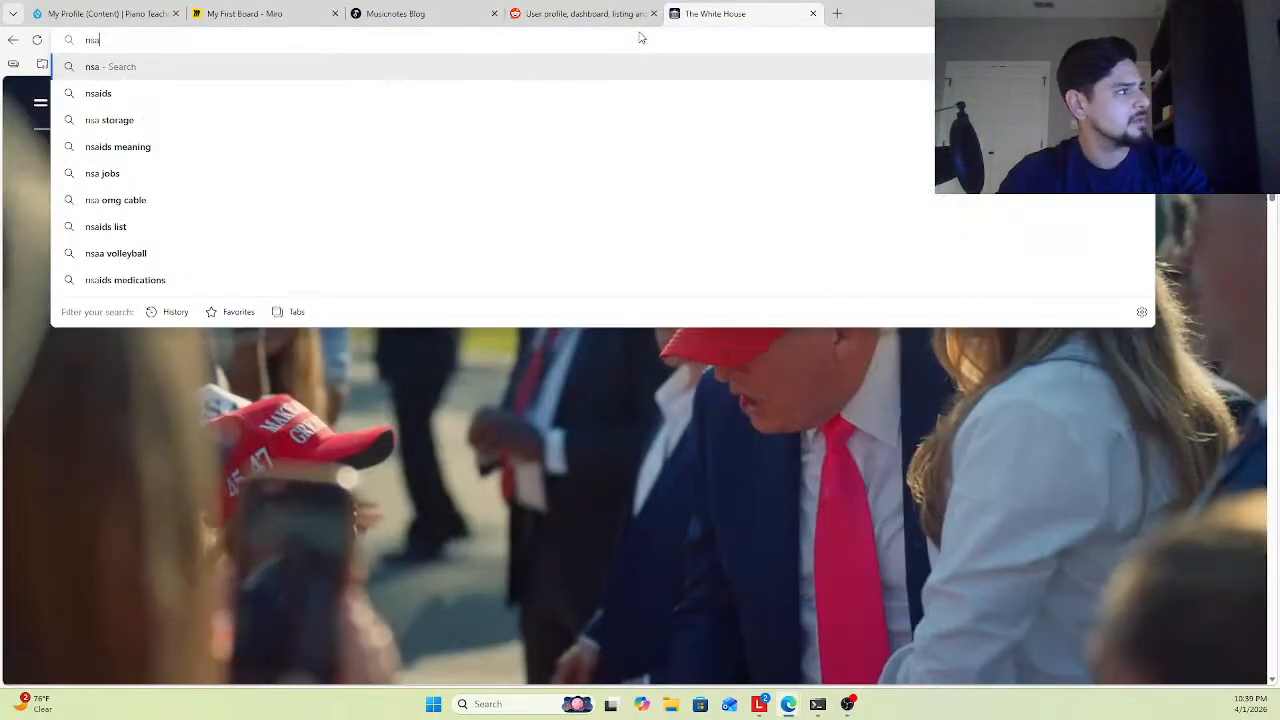
key("Return")
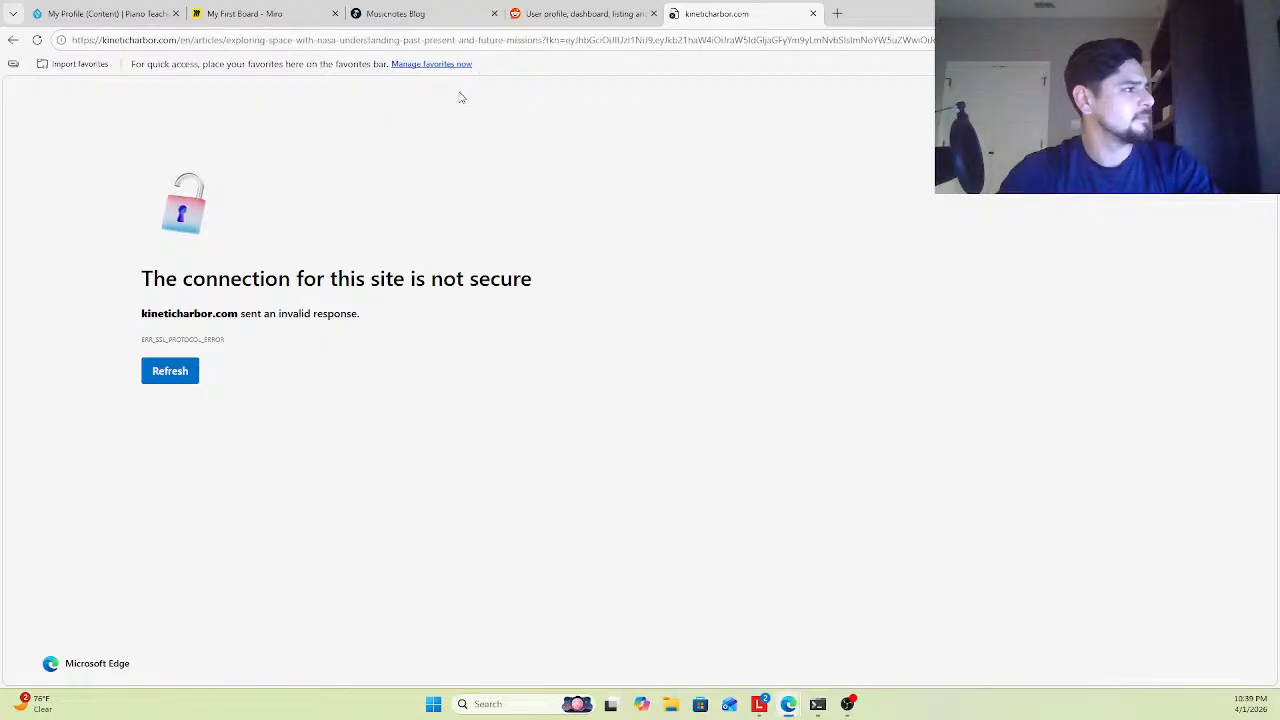
left_click(489, 40)
type("nasago")
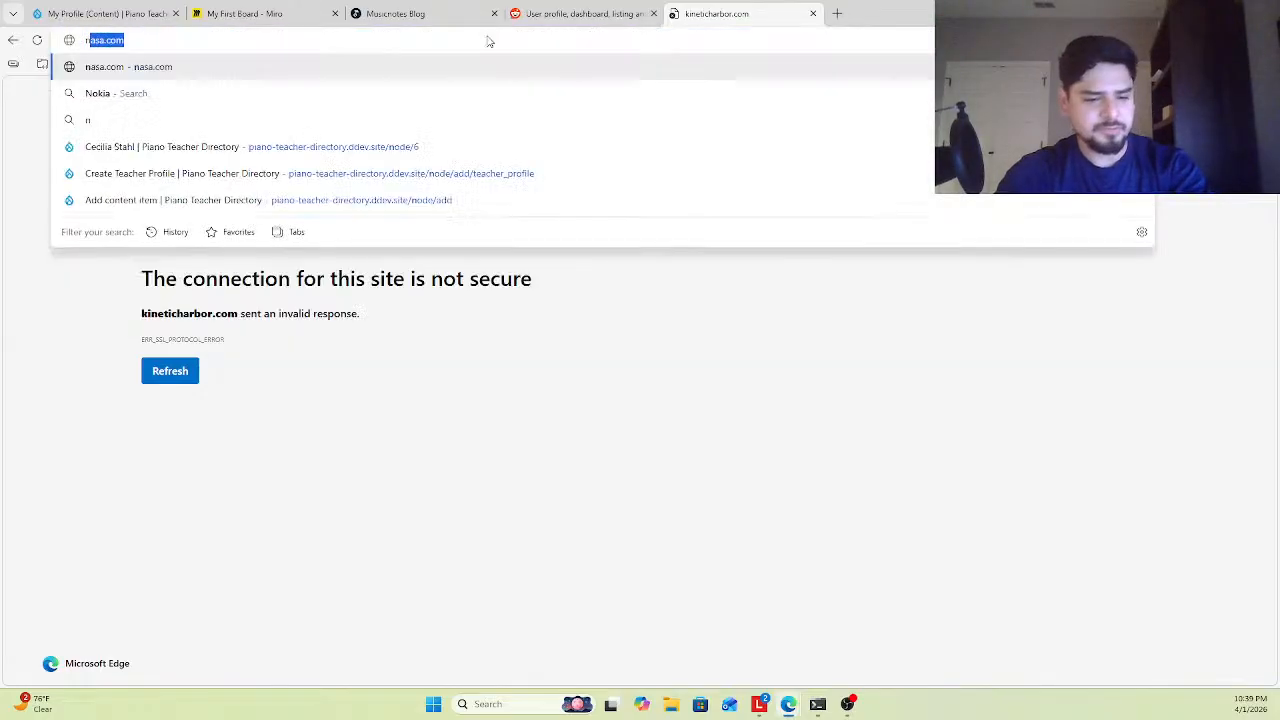
key("BackSpace")
key("BackSpace")
type(".gov")
key("Return")
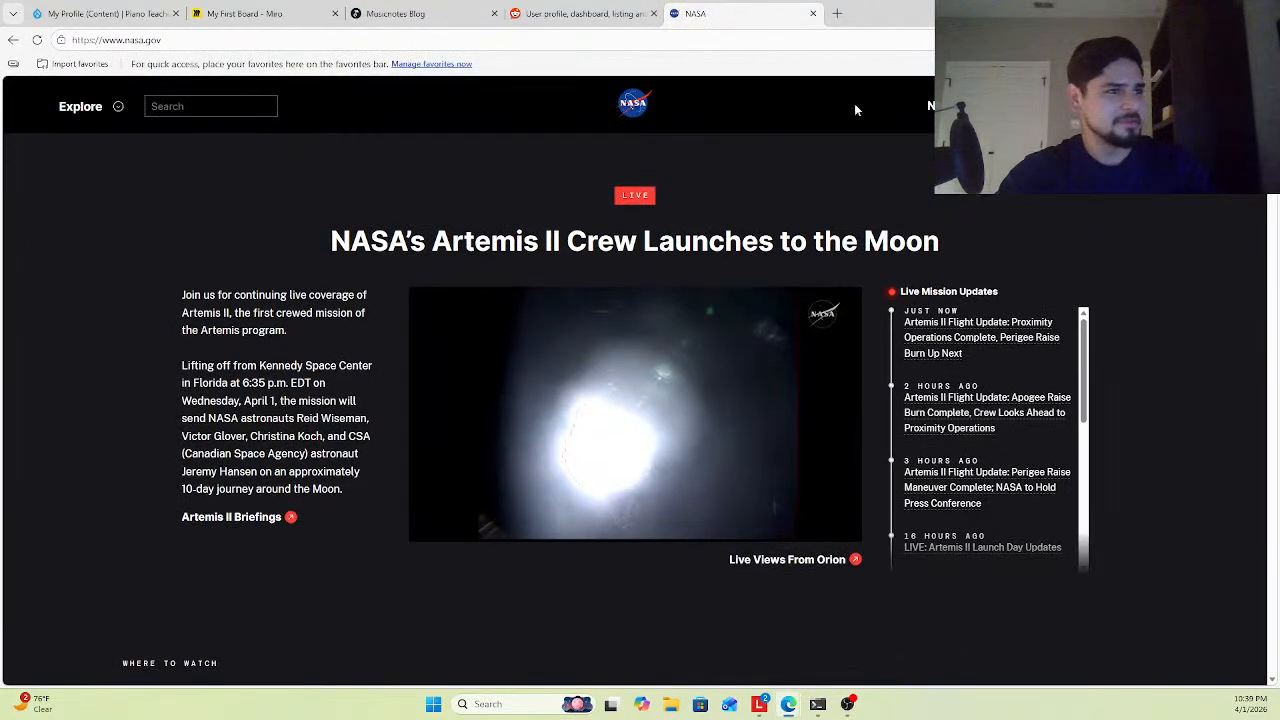
Close the NASA tab and switch back to the Musicnotes Blog tab
left_click(422, 40)
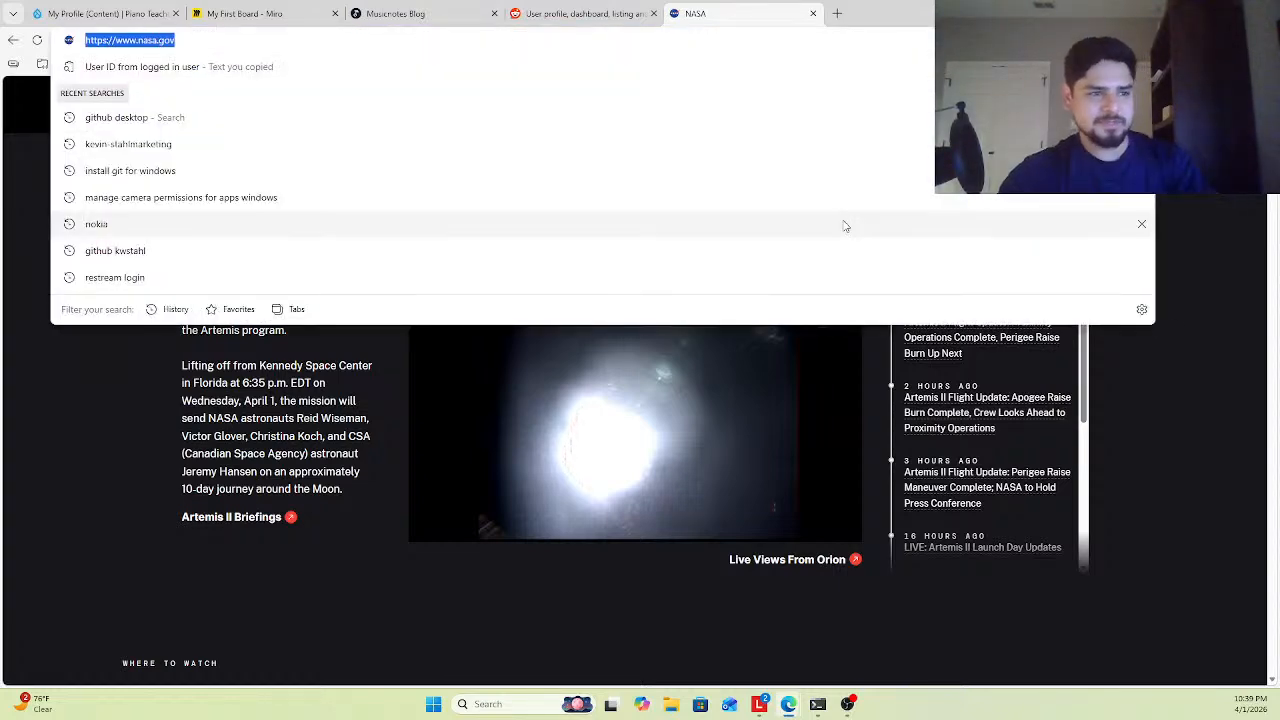
left_click(1191, 427)
scroll(990, 403, "down", 5)
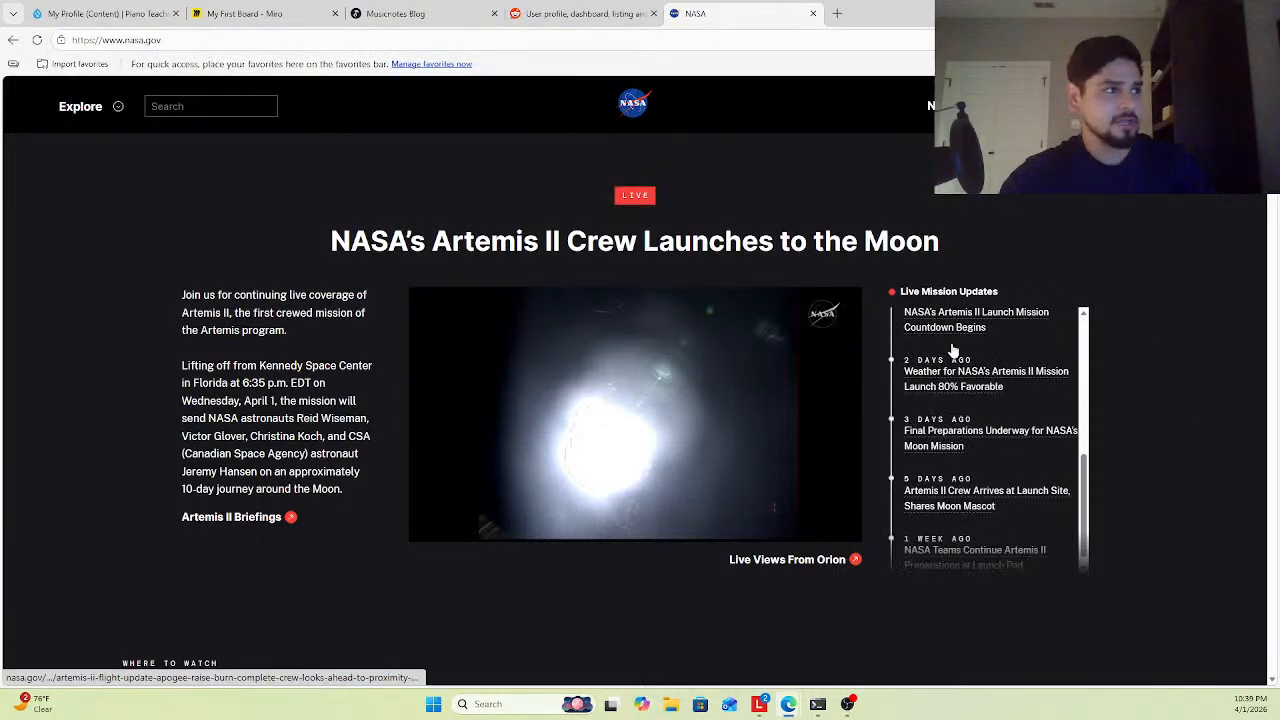
left_click(812, 17)
left_click(410, 13)
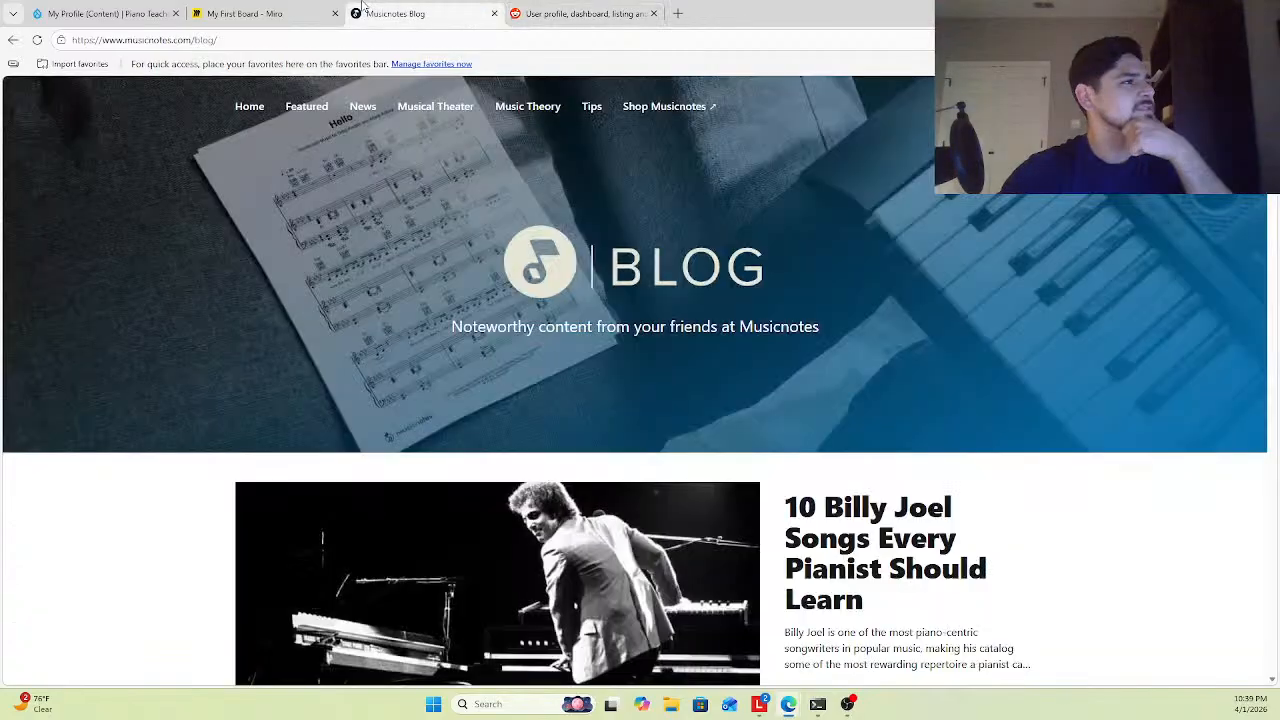
Return to the My Profile view editor, save the view and check the confirmation message
left_click(314, 8)
left_click(100, 13)
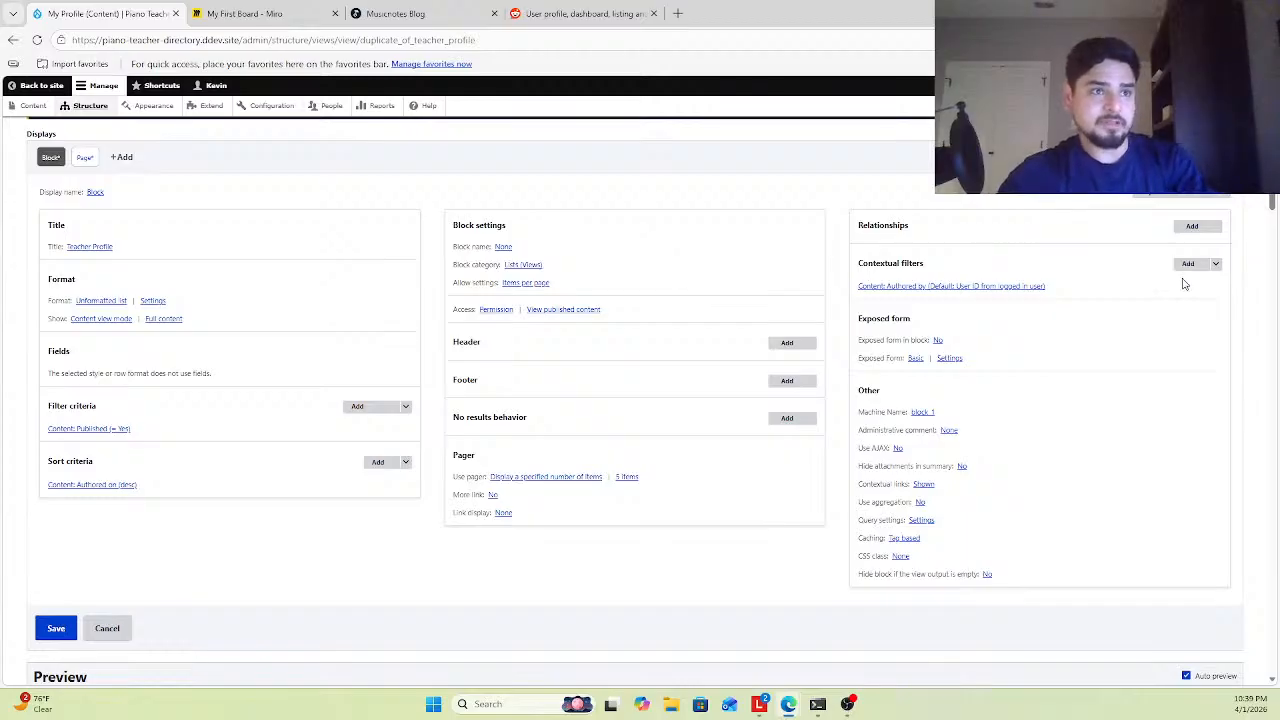
left_click(56, 628)
scroll(440, 445, "down", 2)
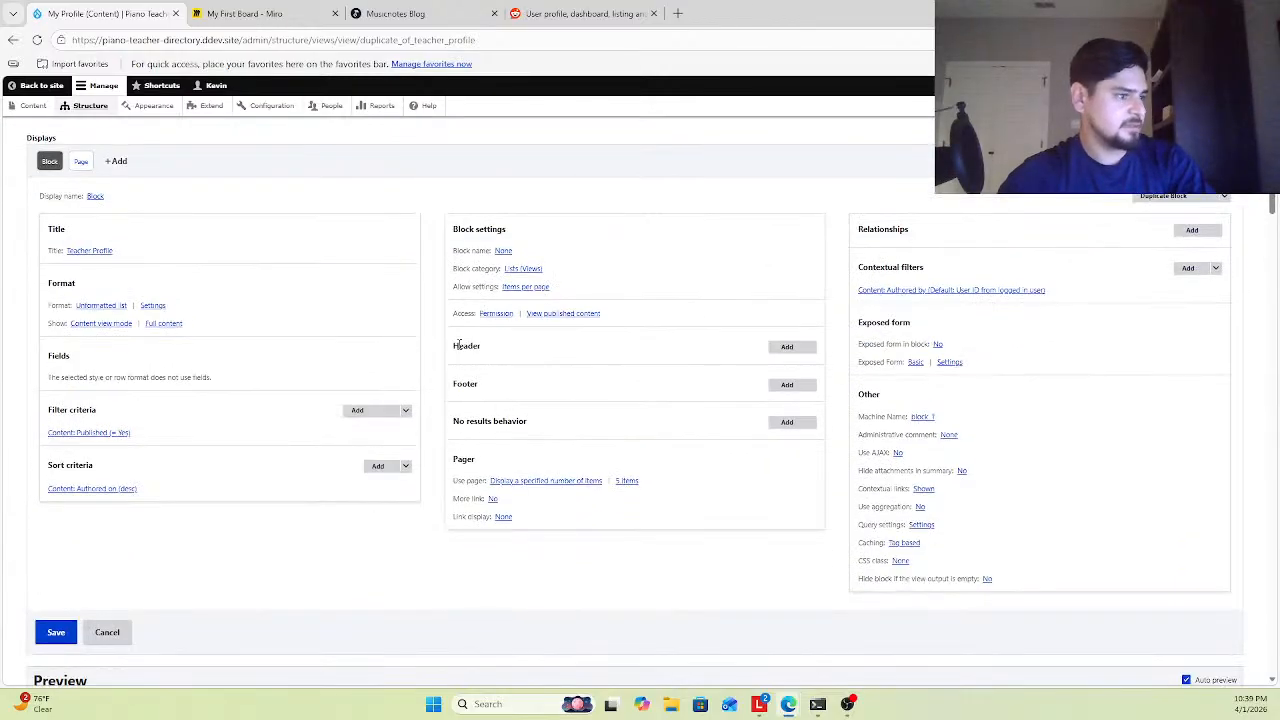
scroll(458, 350, "down", 15)
scroll(458, 350, "down", 5)
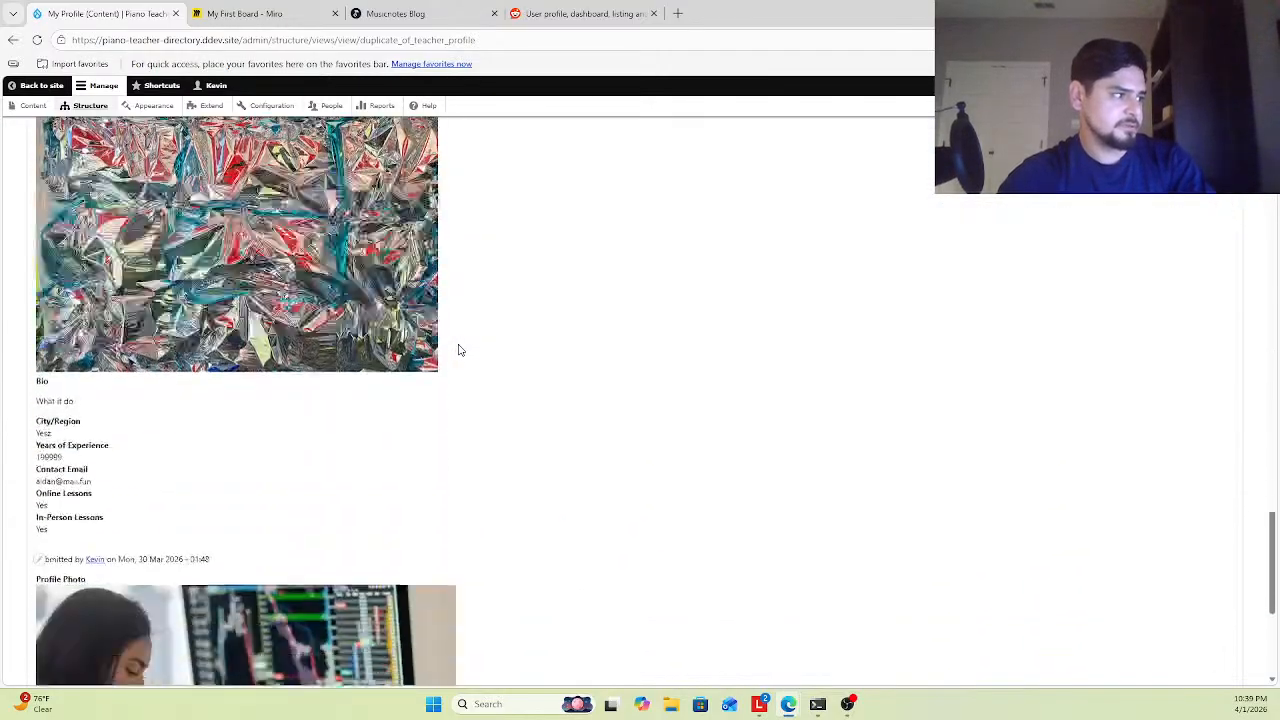
scroll(458, 350, "up", 20)
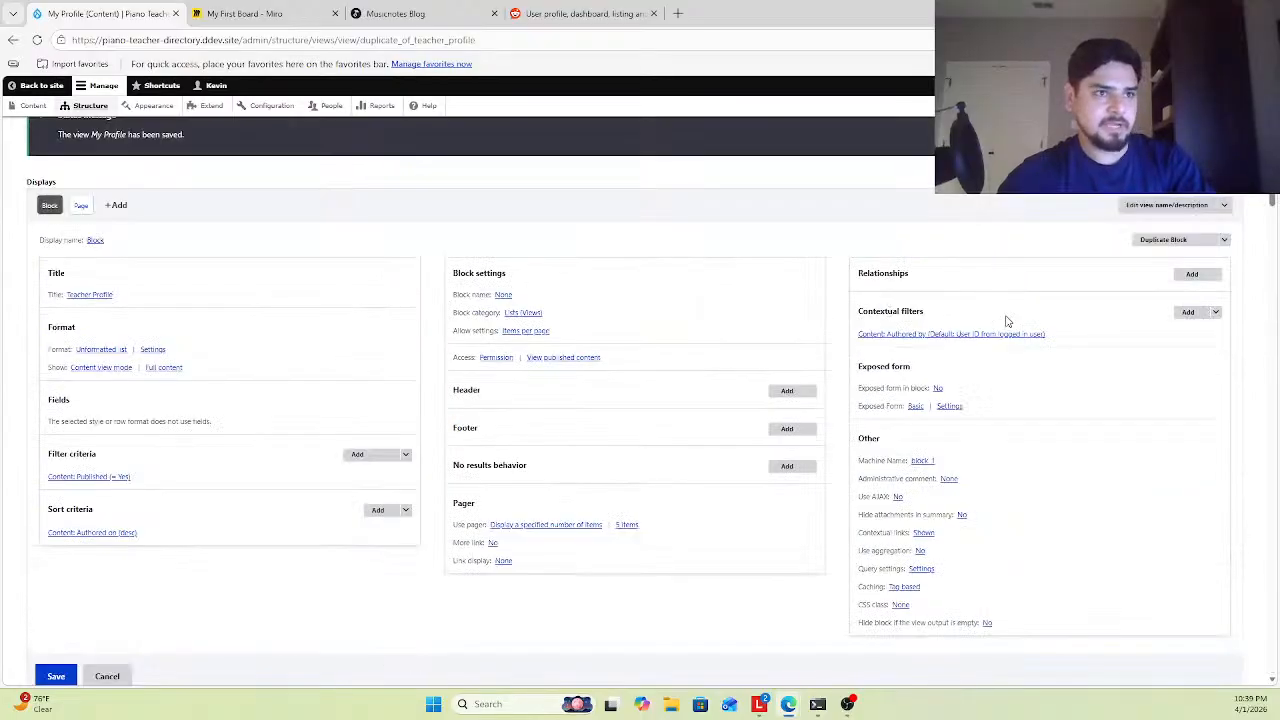
scroll(1007, 320, "up", 2)
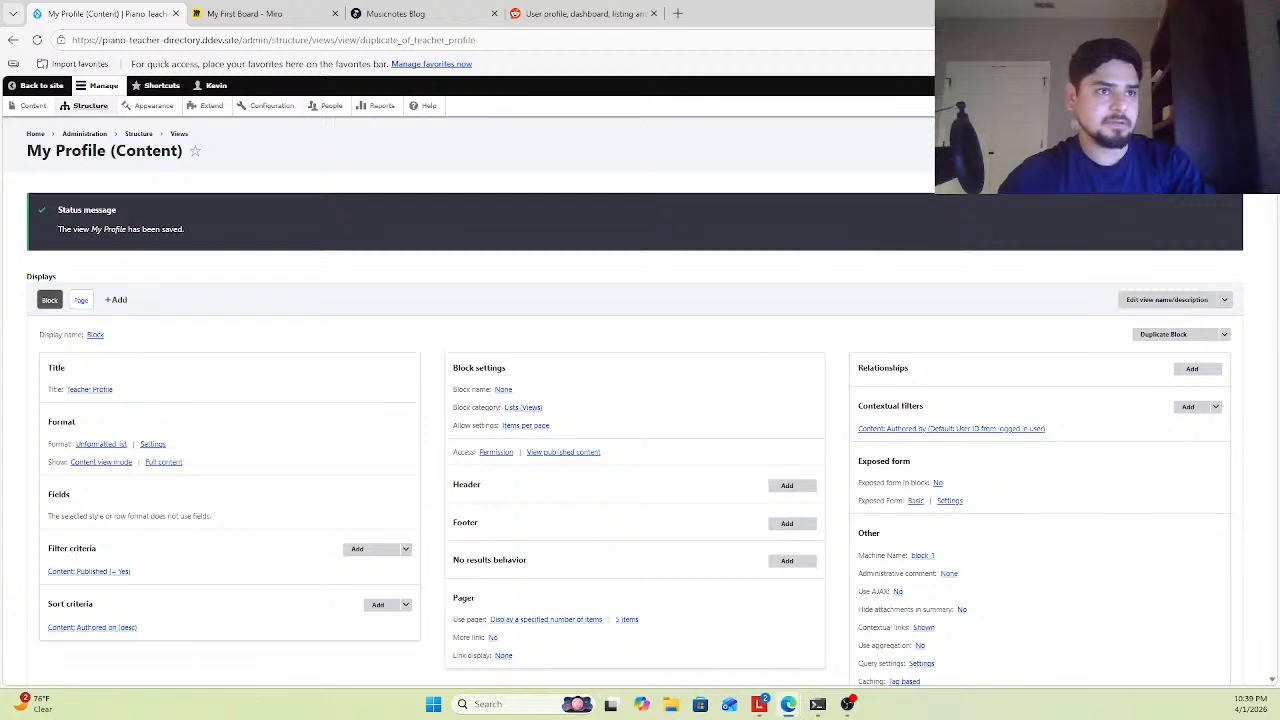
left_click(216, 85)
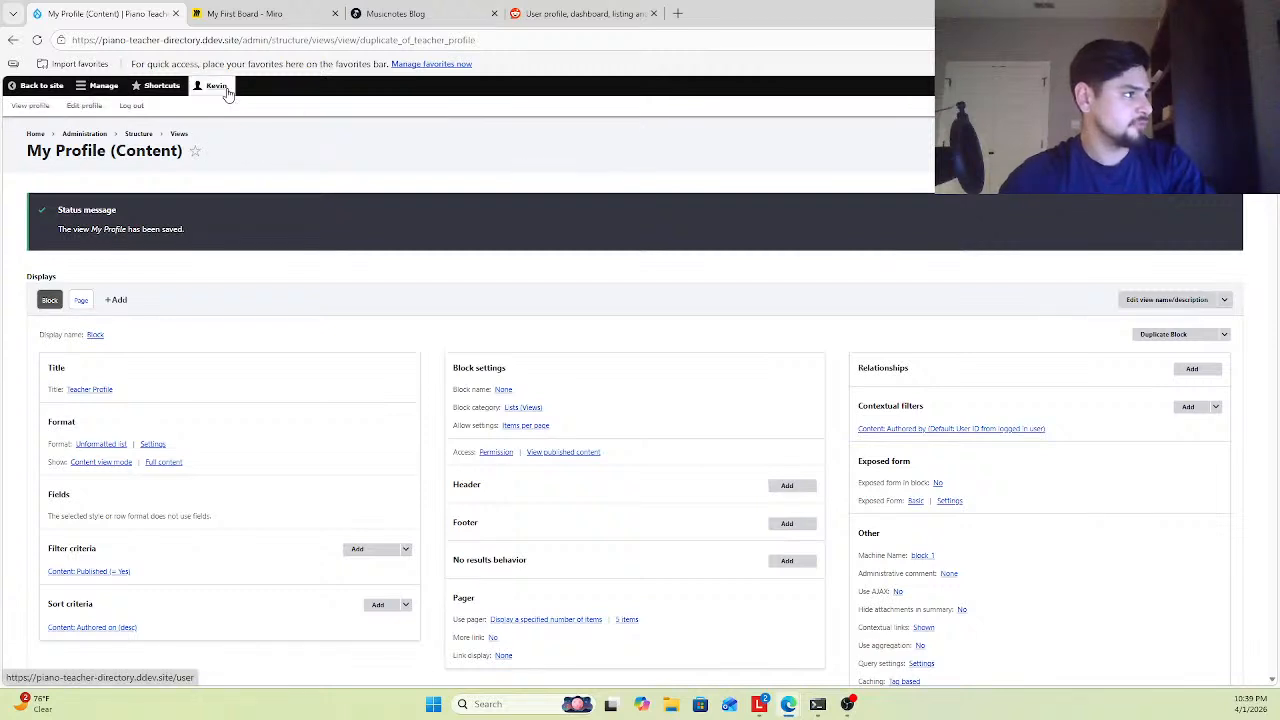
Log out of the administrator account and log in with the teacher's username
left_click(134, 106)
left_click(693, 138)
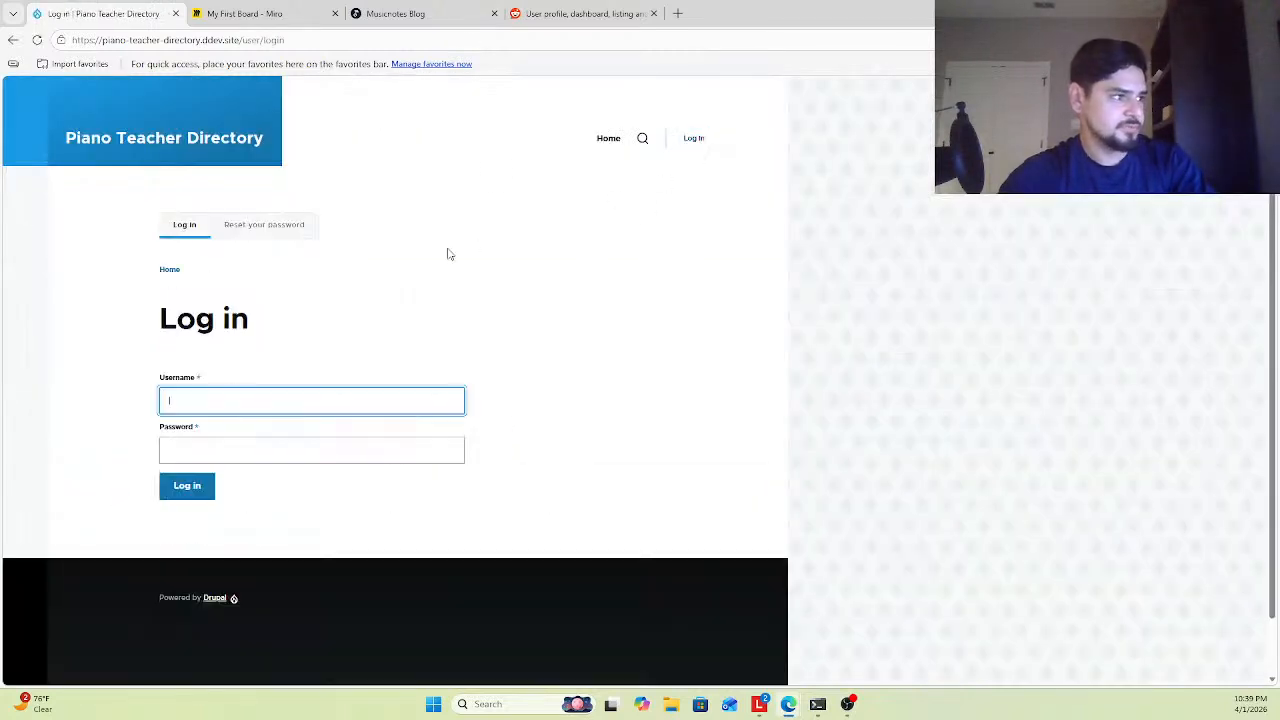
double_click(262, 403)
type("Cecilia")
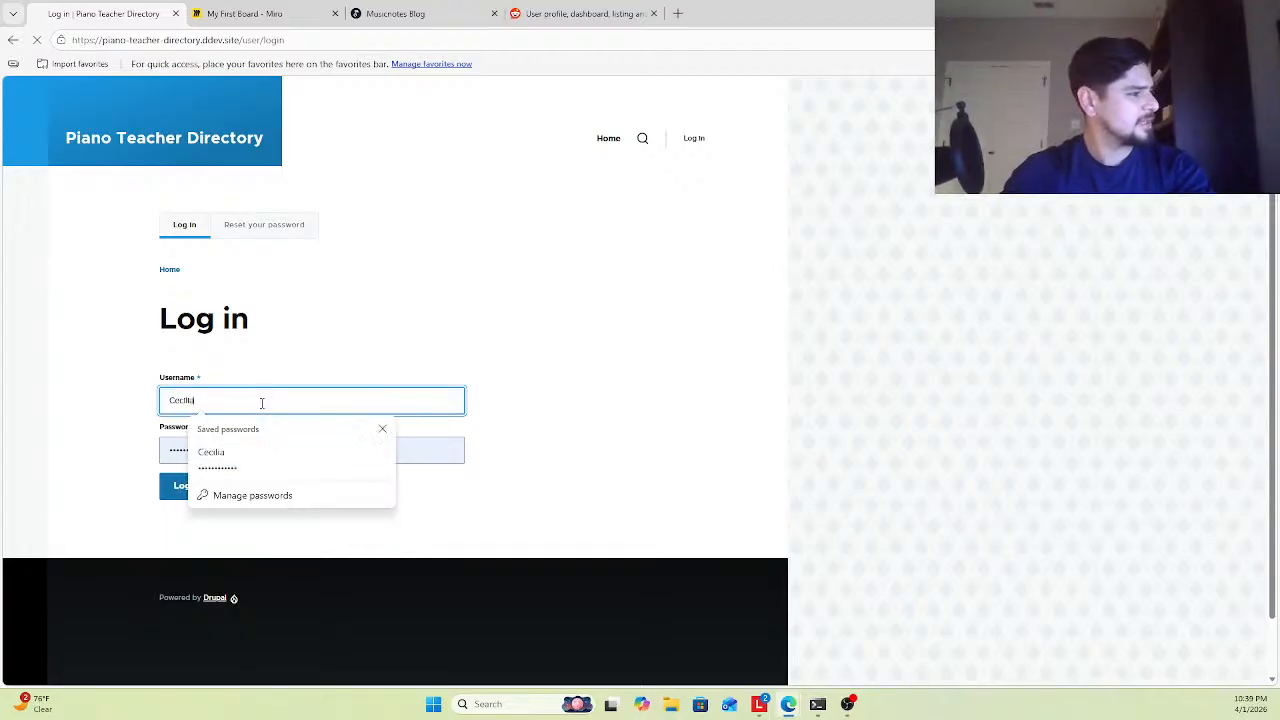
key("Return")
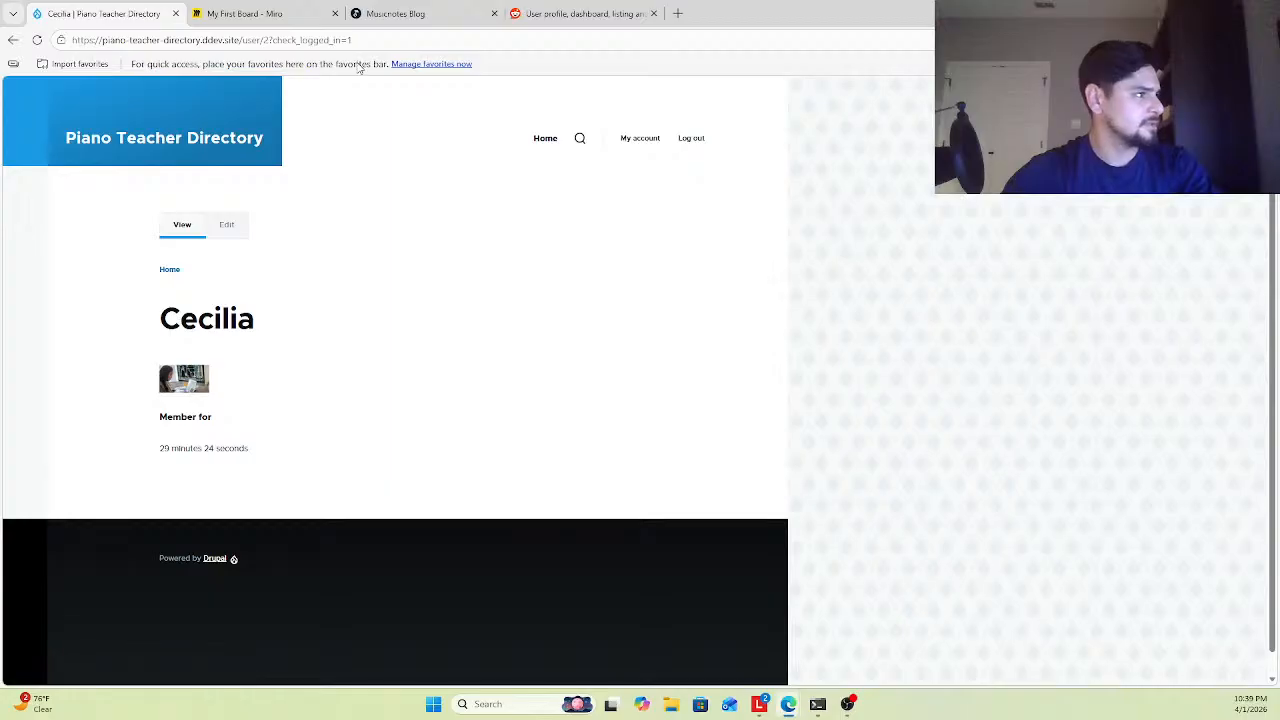
Change the address to /my-profile and review the teacher's profile page
left_click(257, 42)
left_click(257, 44)
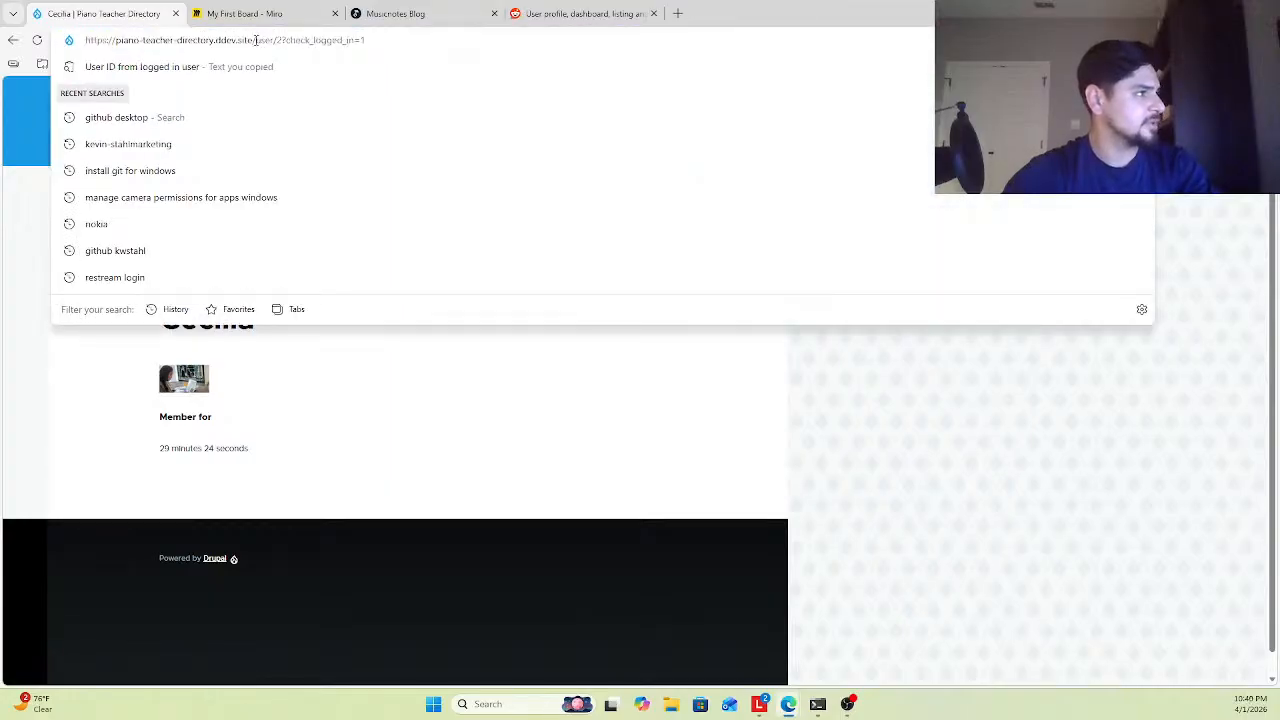
left_click_drag(257, 40, 465, 57)
key("BackSpace")
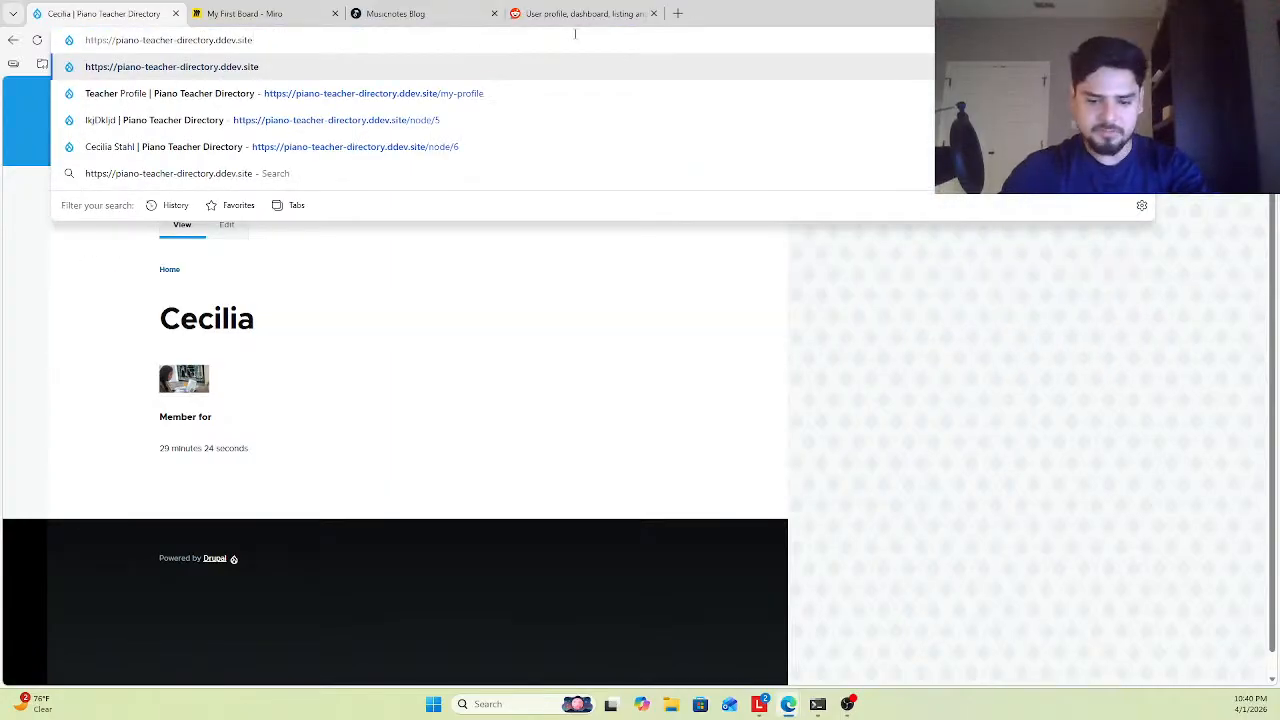
type("/my-prof")
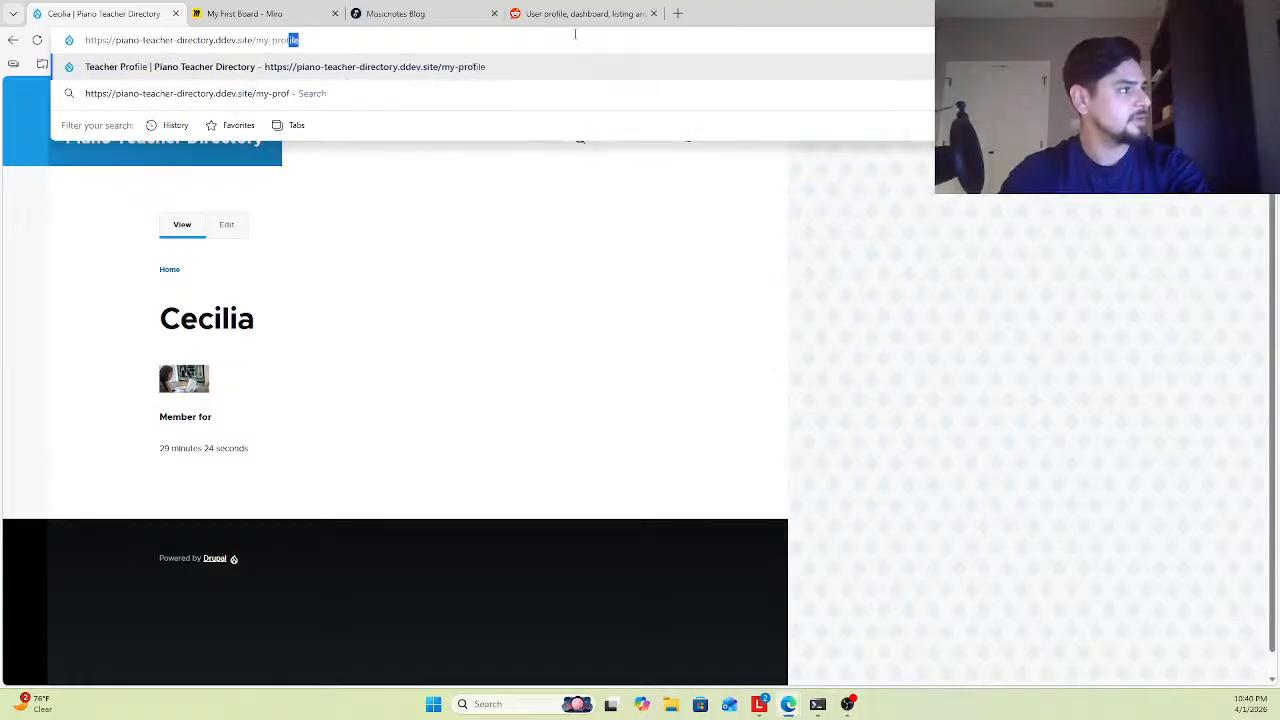
key("Return")
scroll(460, 280, "down", 6)
scroll(462, 286, "up", 10)
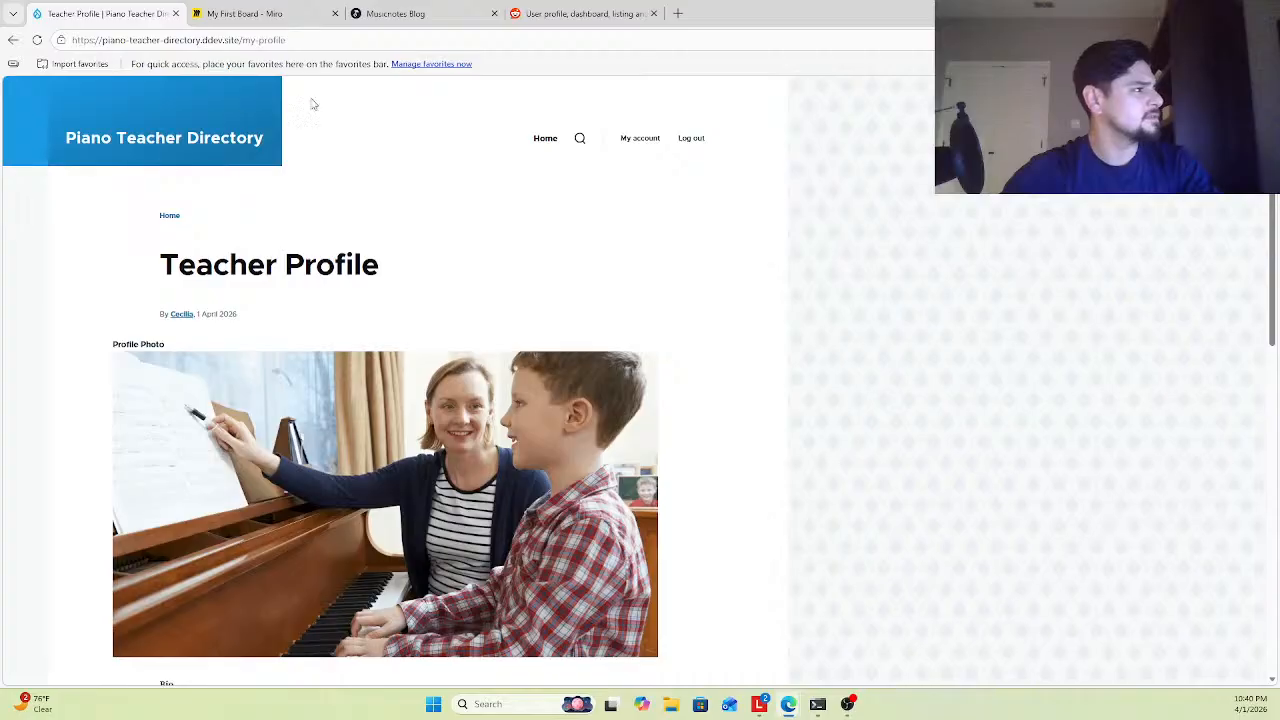
scroll(189, 232, "down", 1)
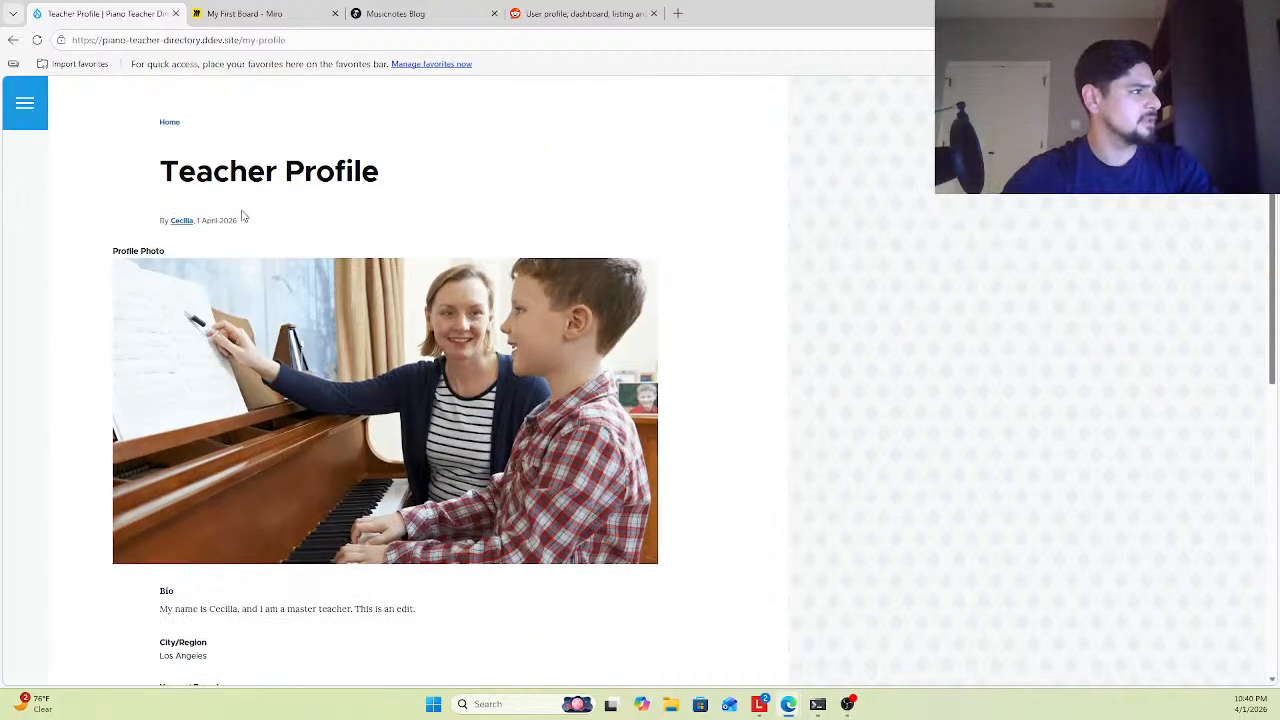
scroll(206, 221, "down", 2)
scroll(349, 489, "up", 3)
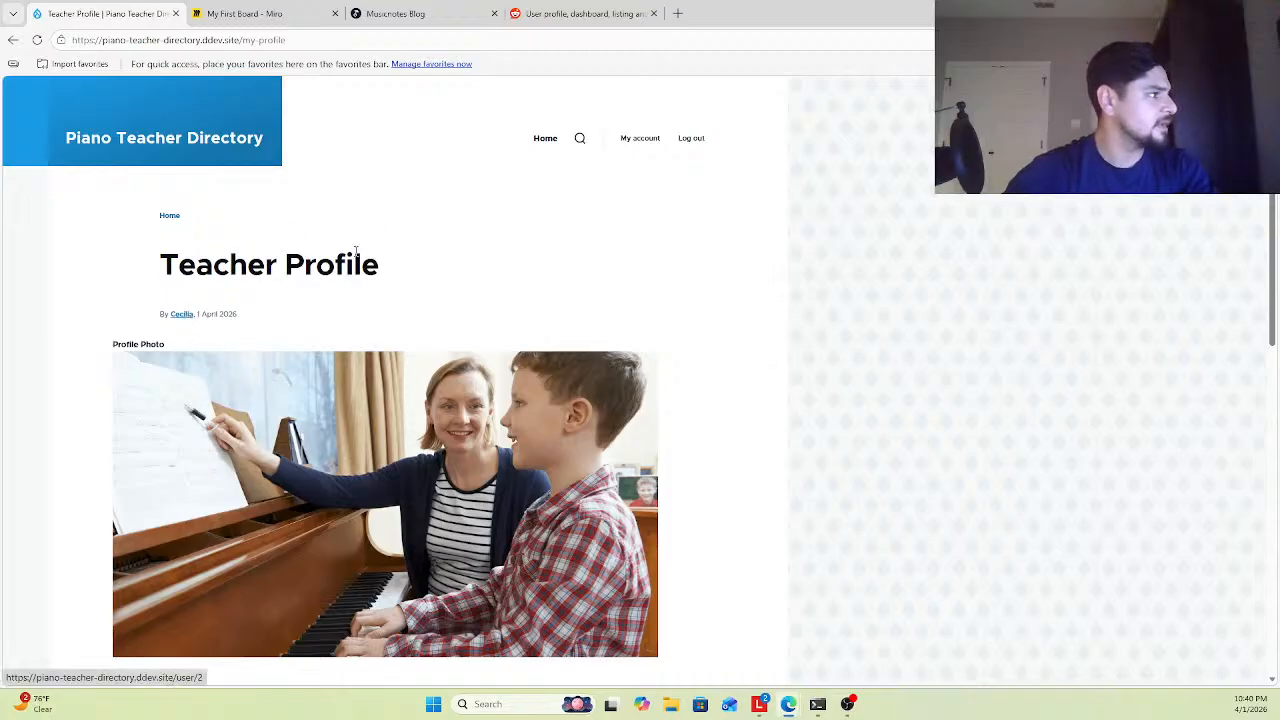
scroll(366, 214, "down", 10)
scroll(366, 284, "up", 10)
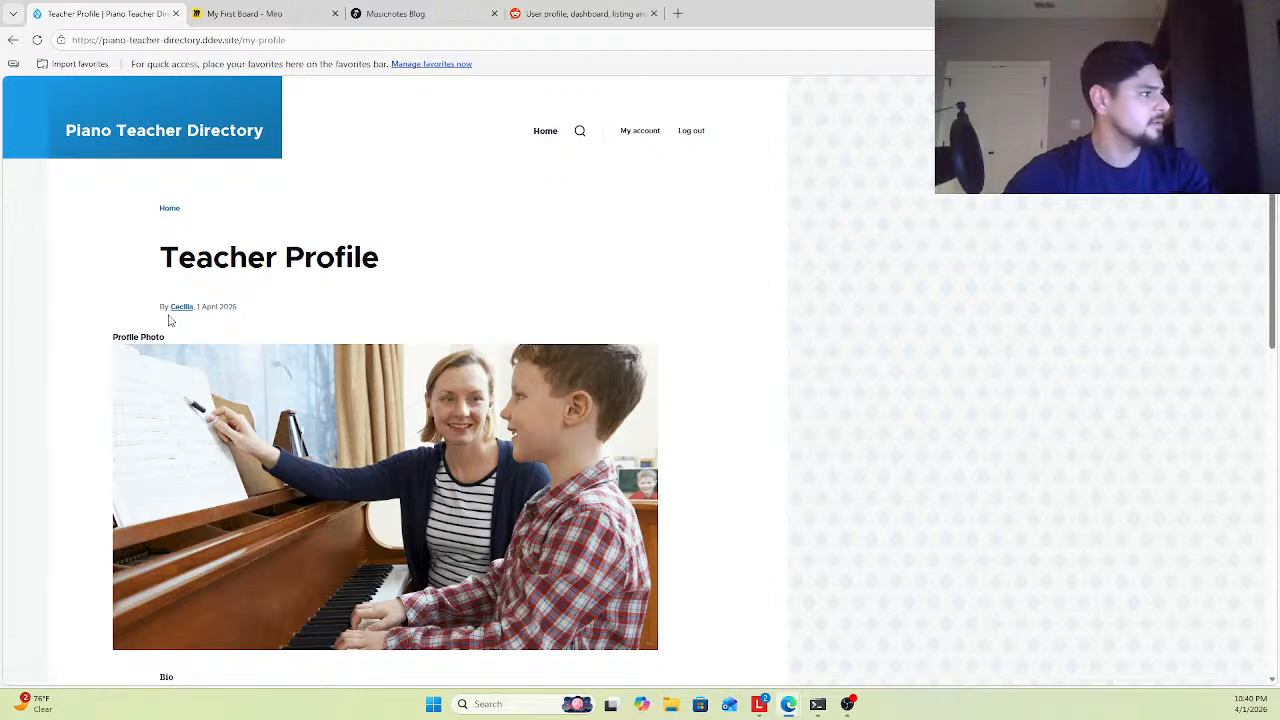
scroll(375, 345, "down", 2)
scroll(375, 345, "up", 3)
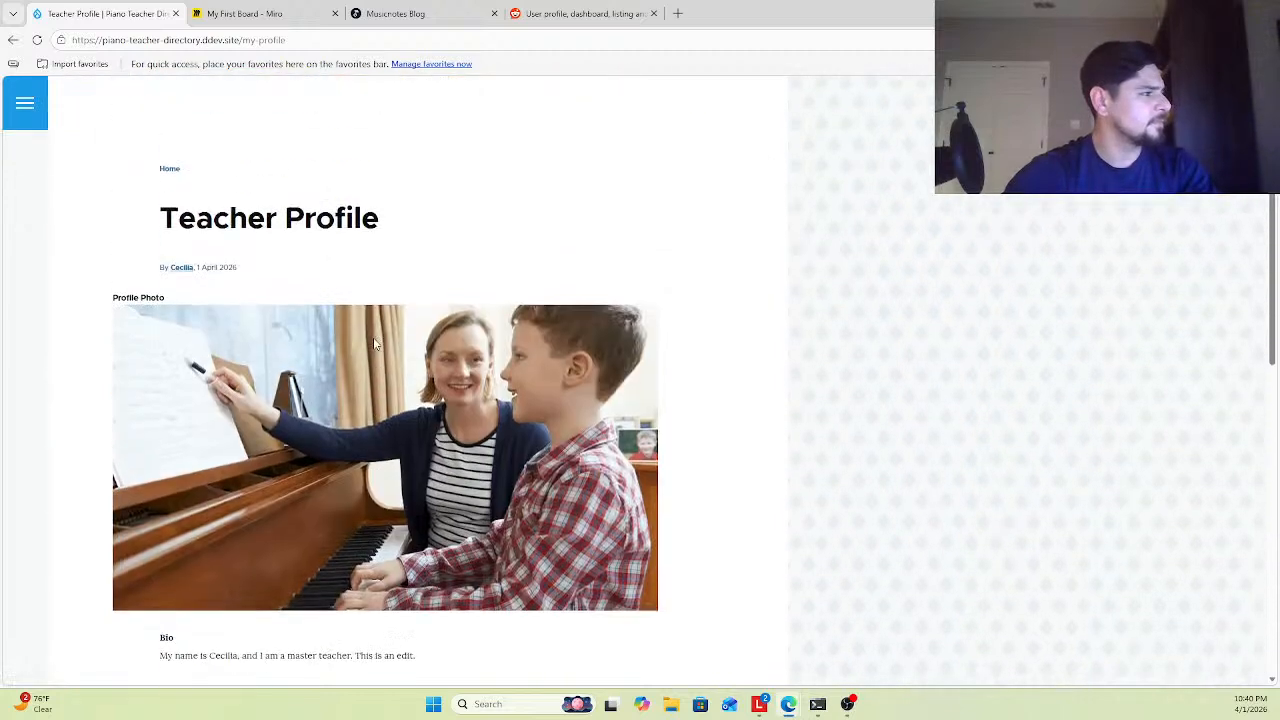
Check the author's user page and account edit form, then reload /my-profile
left_click(176, 296)
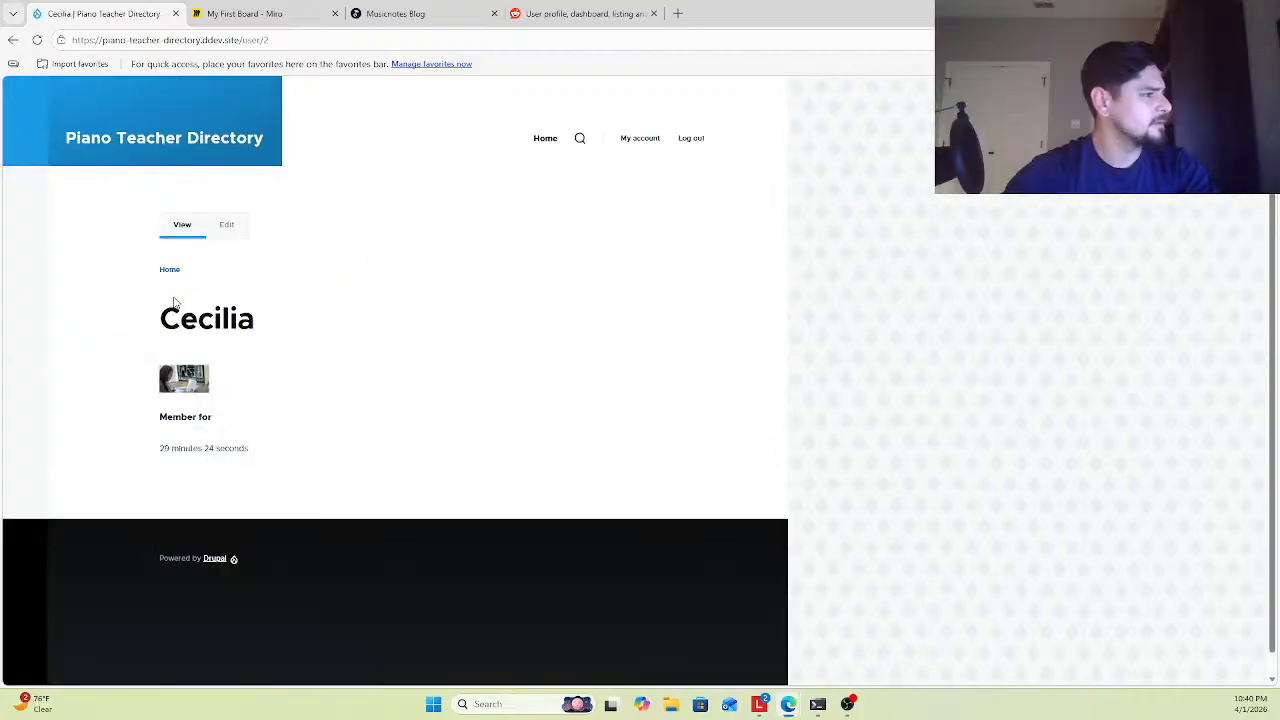
left_click(229, 226)
scroll(337, 366, "down", 5)
scroll(337, 366, "up", 5)
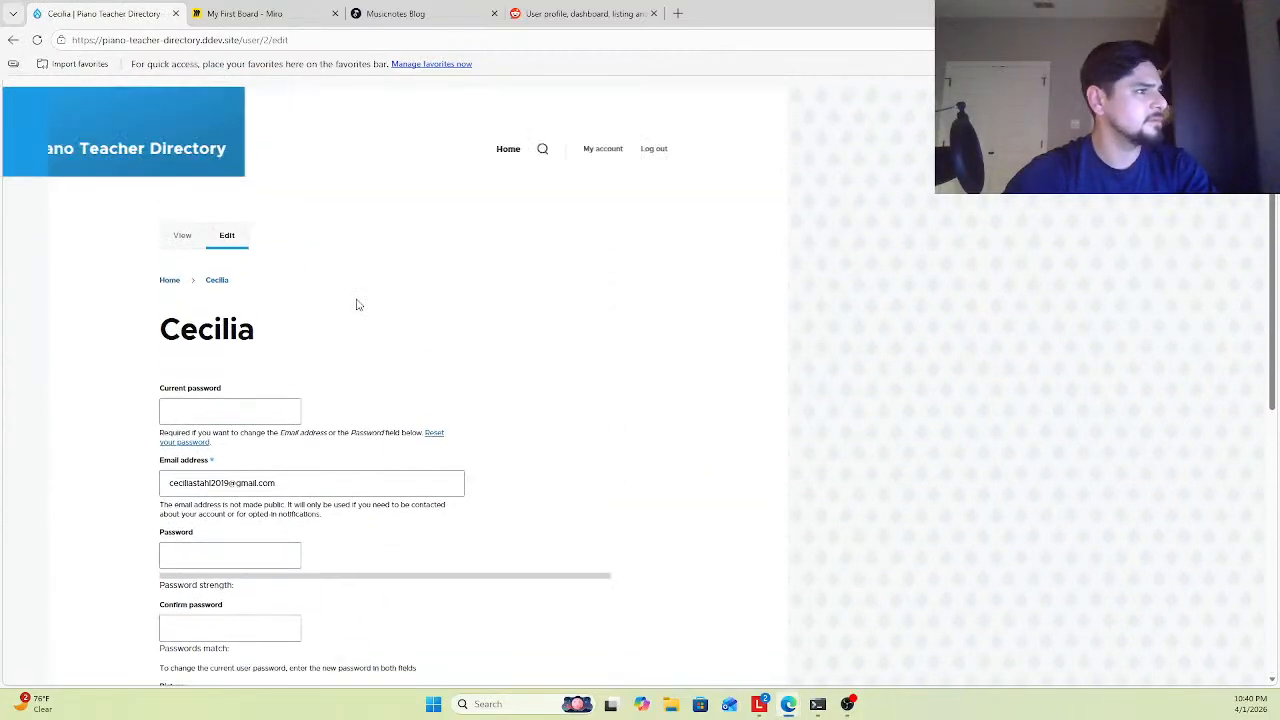
left_click(289, 40)
left_click(304, 40)
left_click_drag(304, 40, 255, 40)
type("my-profile")
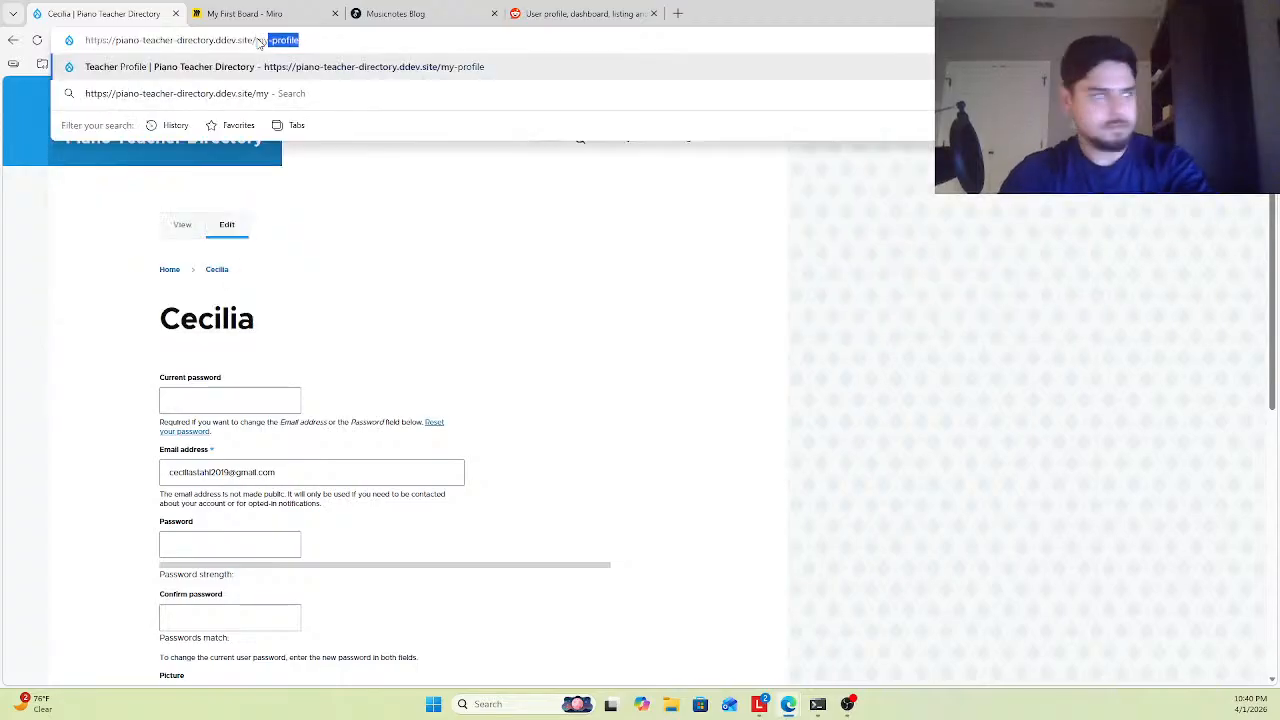
key("Return")
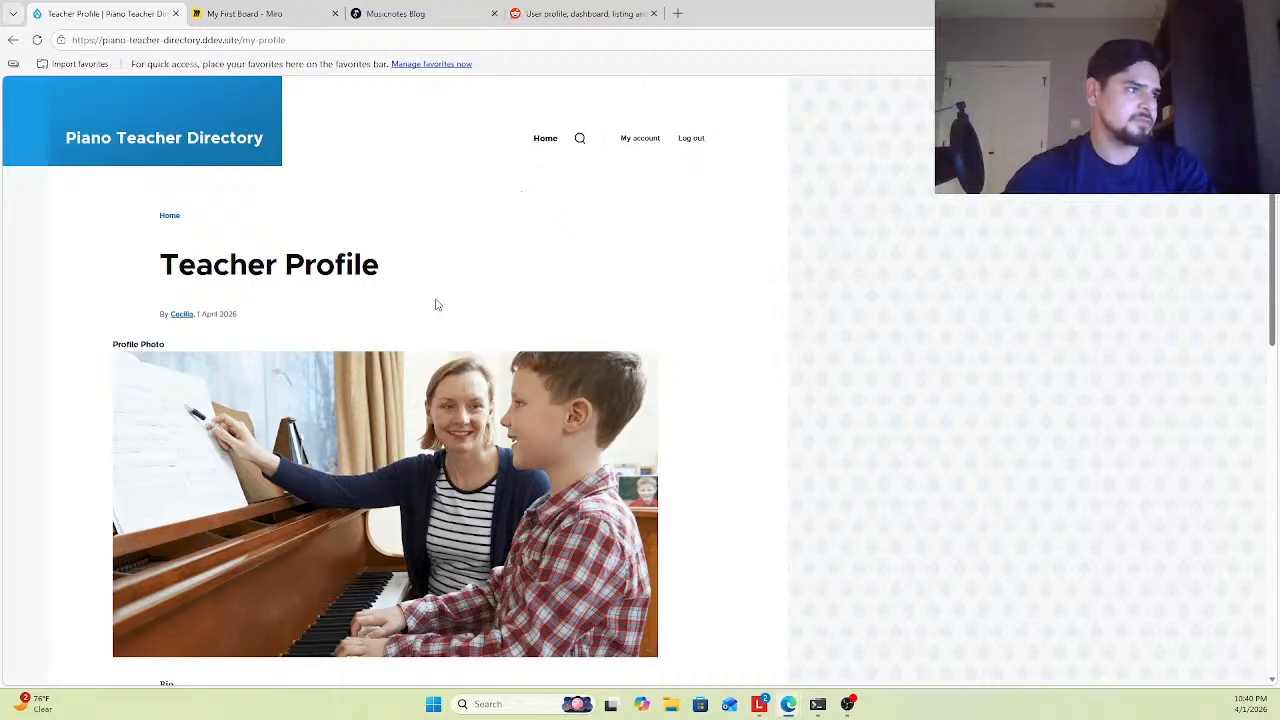
Log out of the teacher account and log back in with the administrator's username
left_click(690, 138)
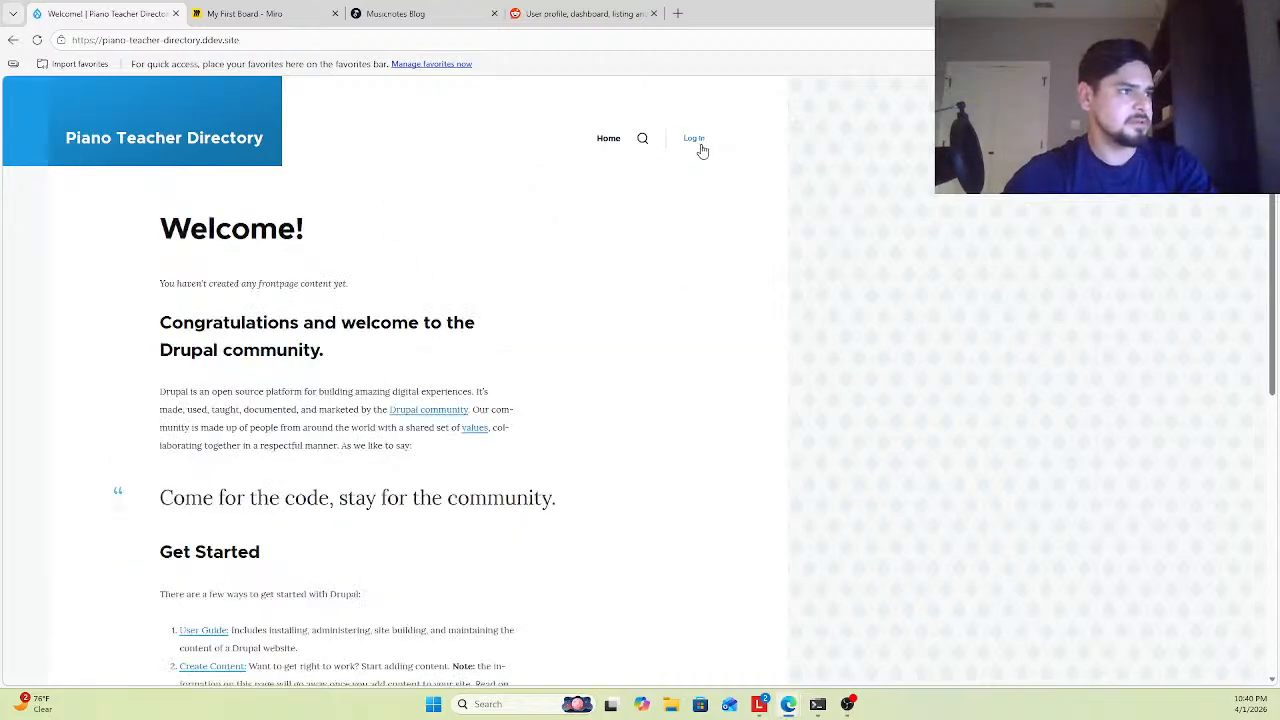
left_click(696, 140)
double_click(235, 401)
type("Kevin")
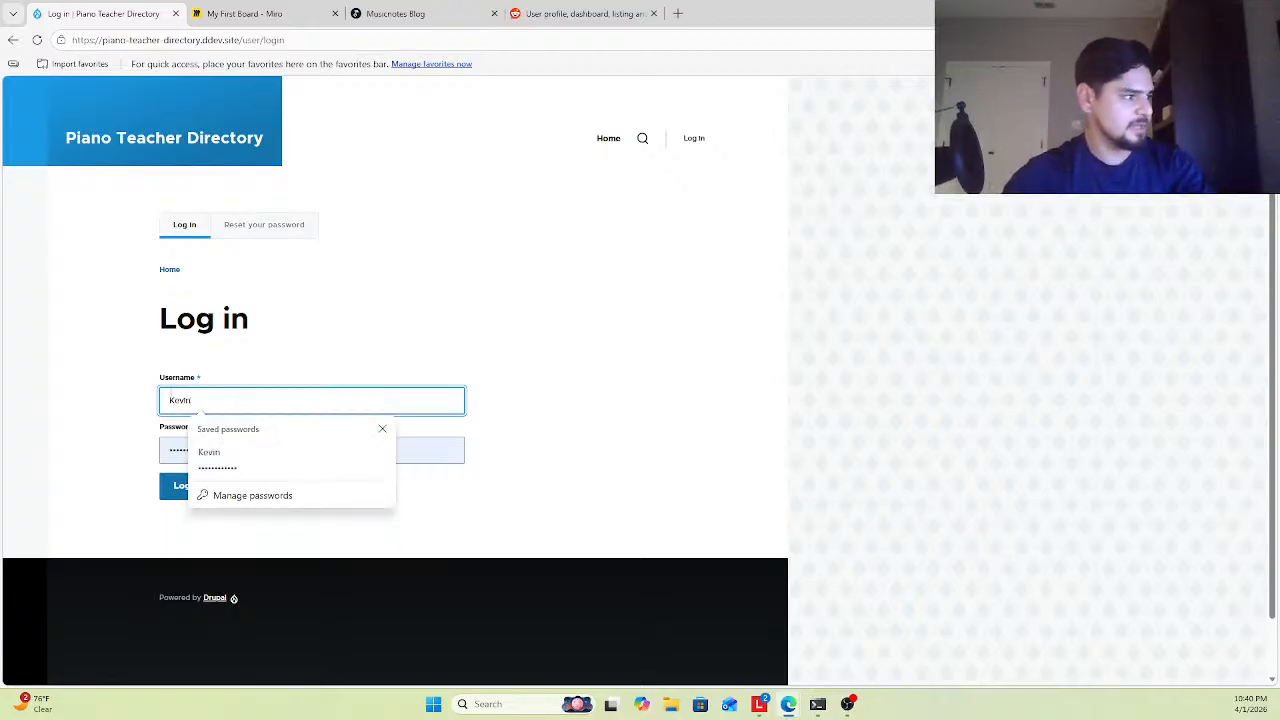
left_click(209, 455)
left_click(183, 486)
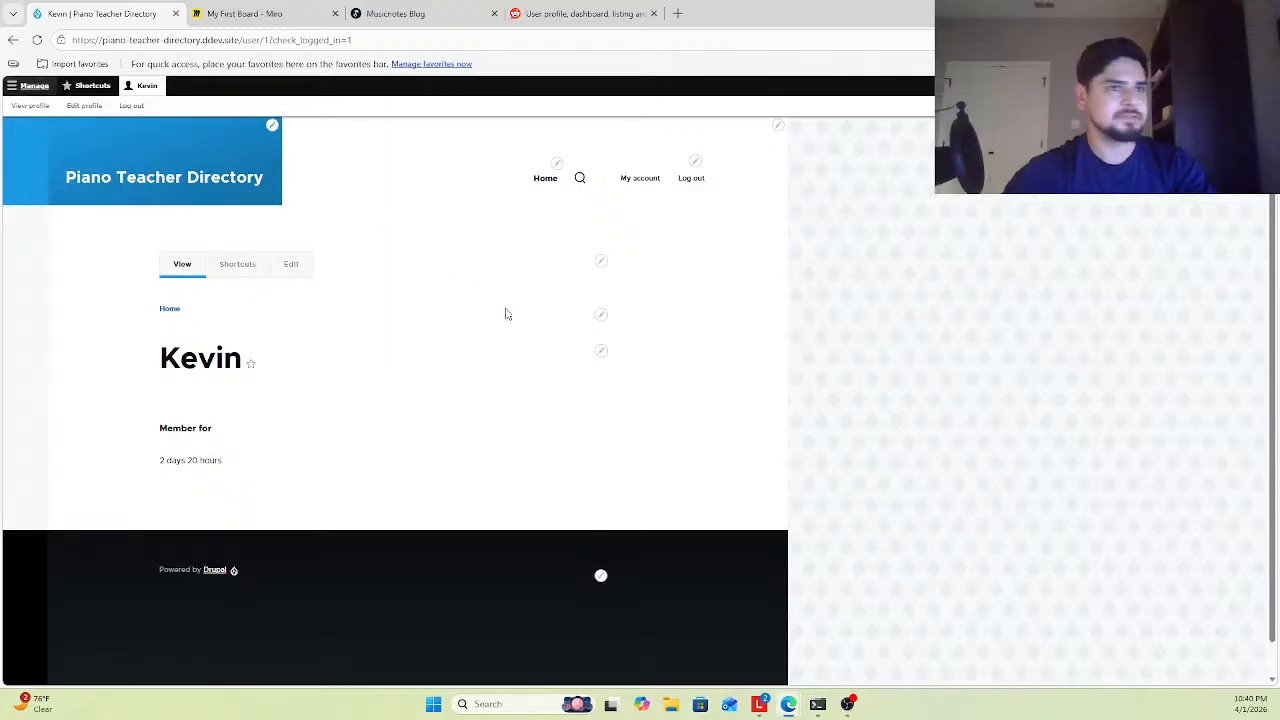
Navigate through Manage > Content > Structure to the Views list
left_click(29, 87)
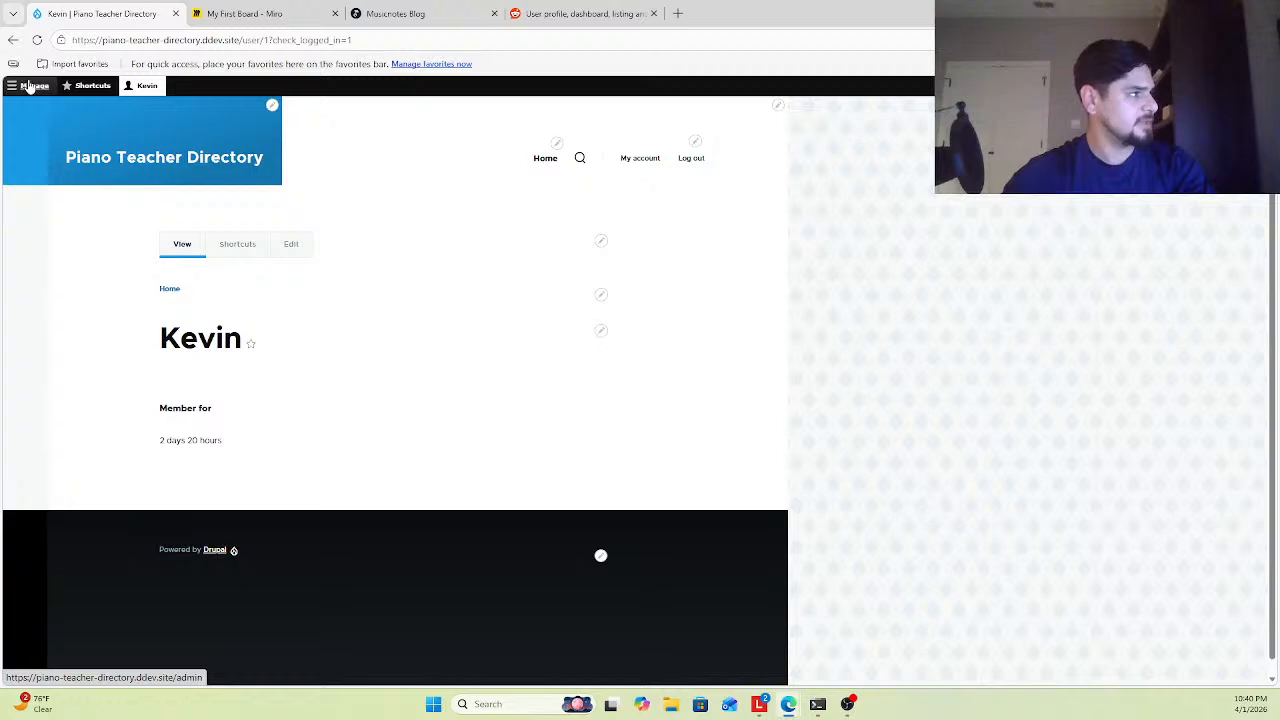
left_click(29, 87)
left_click(31, 106)
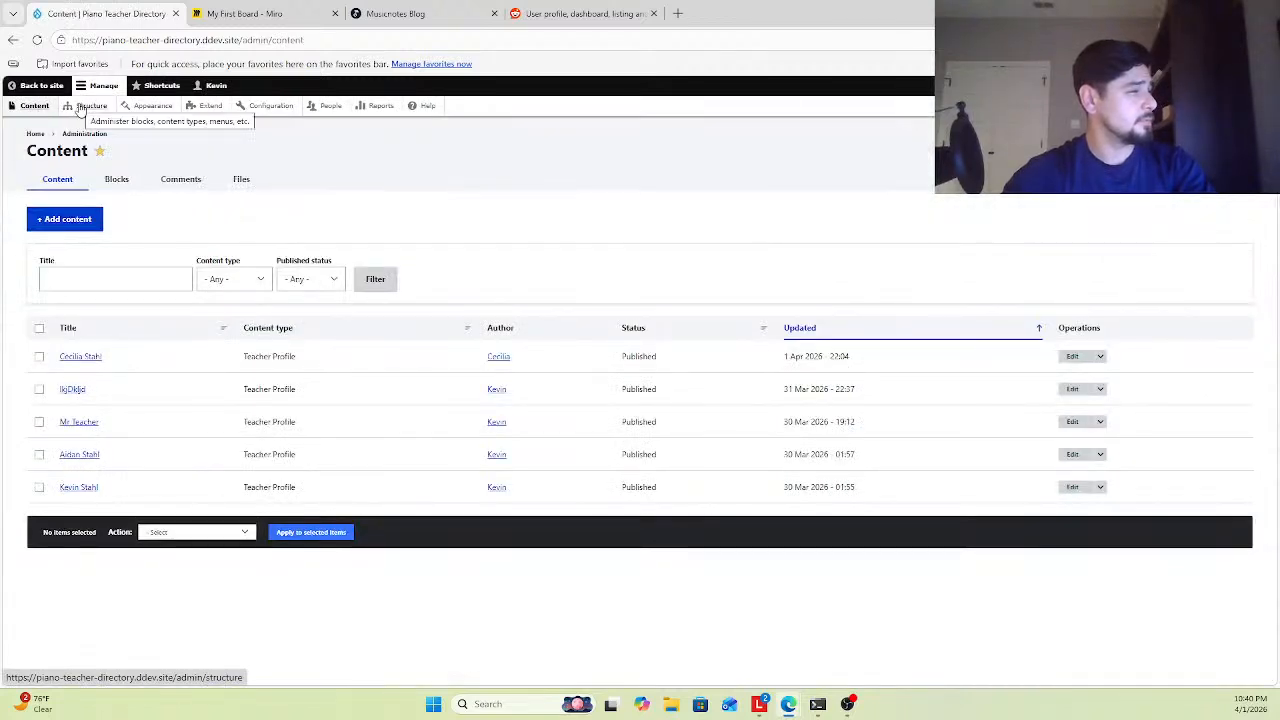
left_click(90, 106)
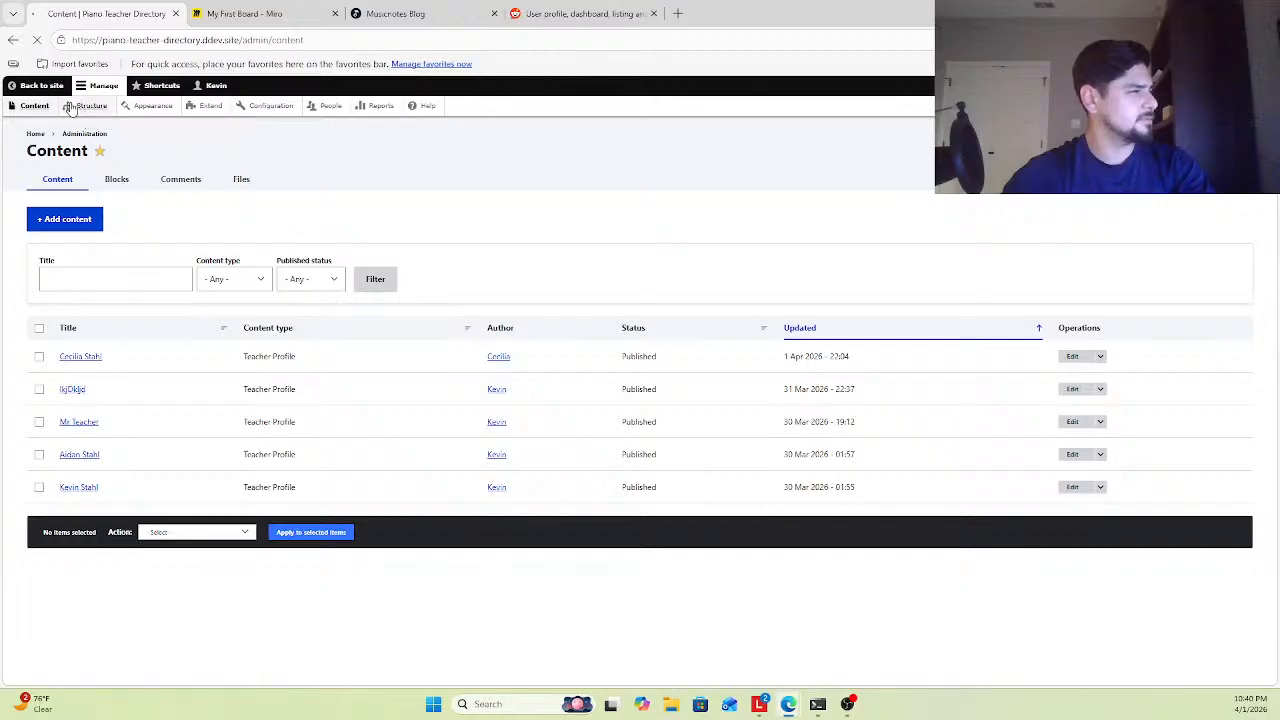
left_click(63, 500)
Edit the My Profile row from the Views list and review its Block display settings
scroll(171, 426, "down", 4)
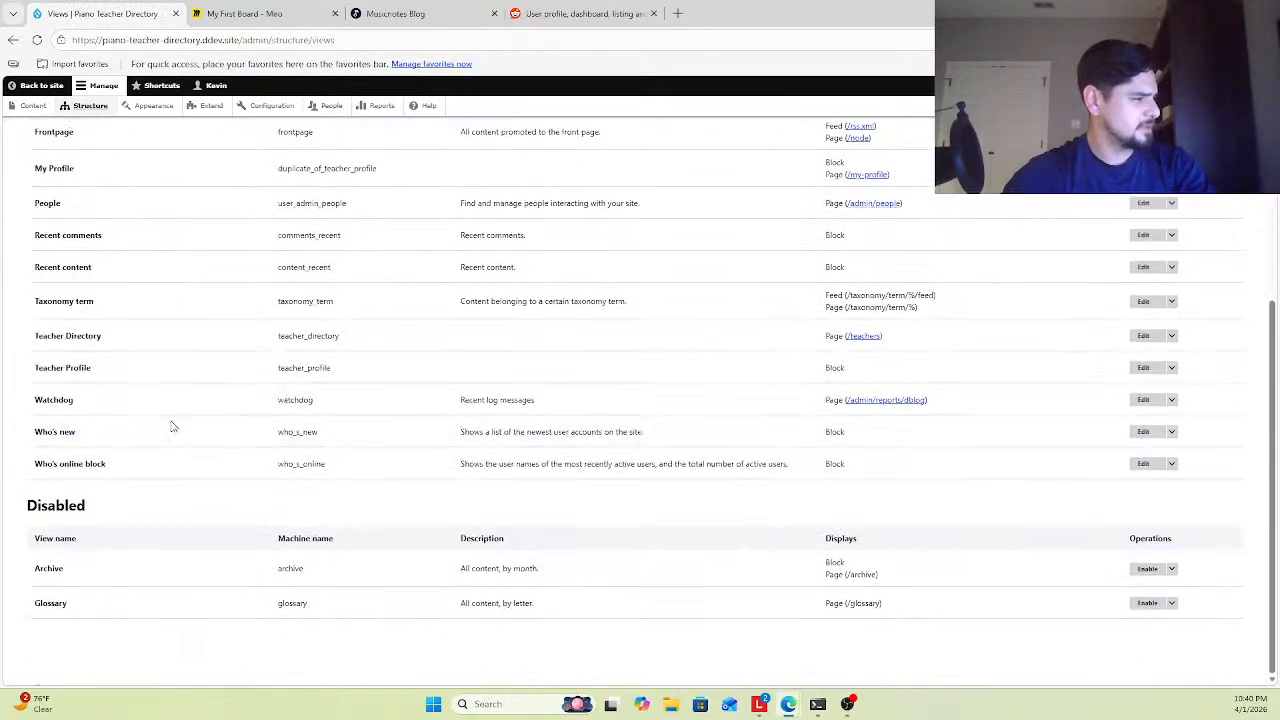
scroll(105, 438, "up", 2)
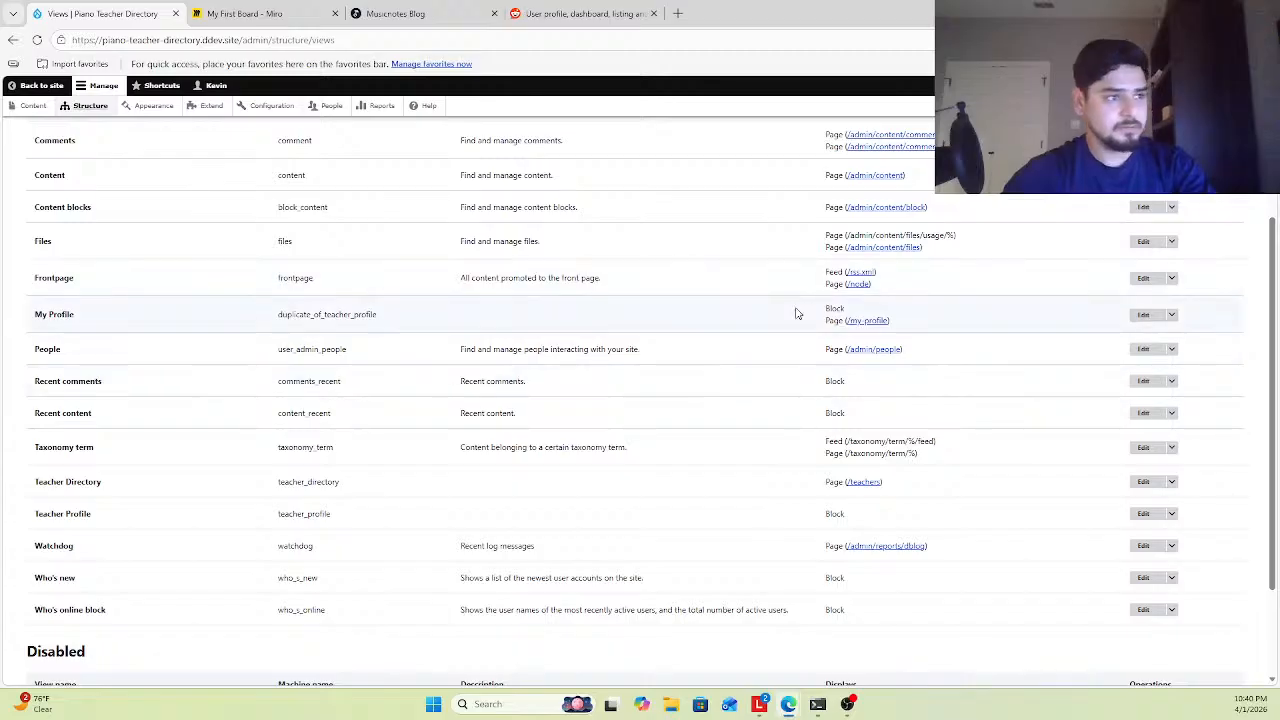
left_click(1143, 314)
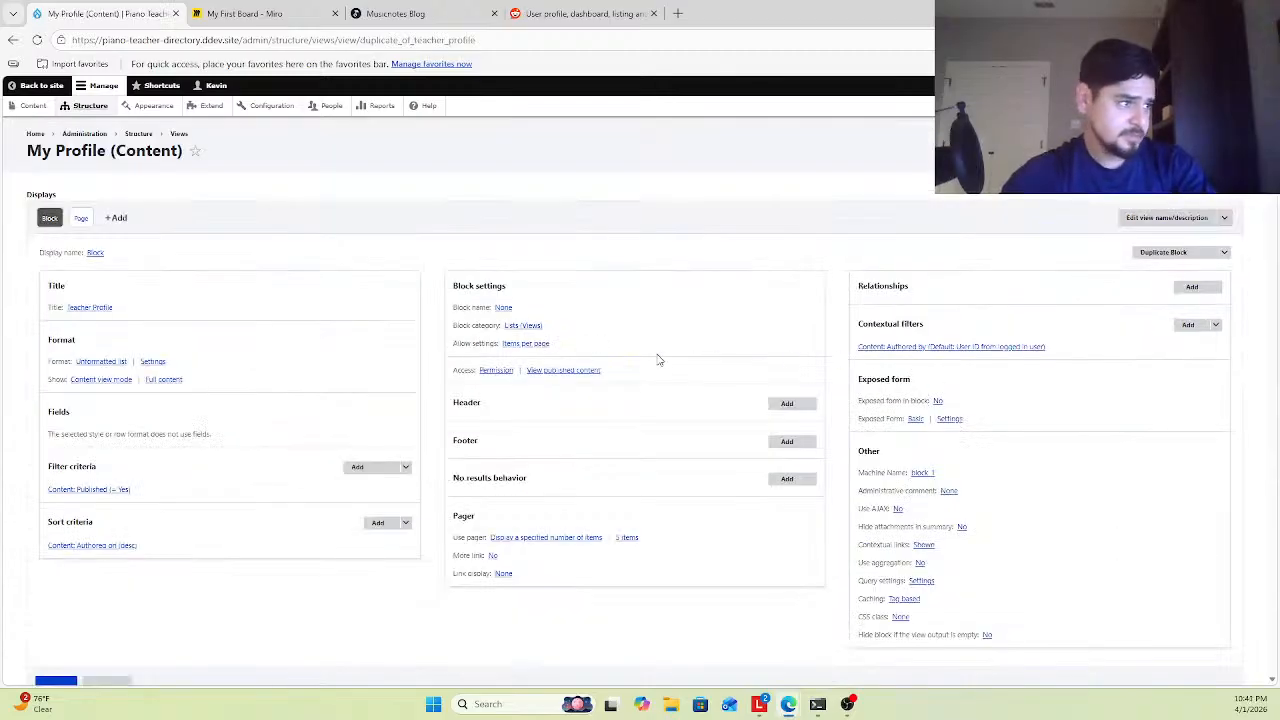
scroll(556, 401, "down", 1)
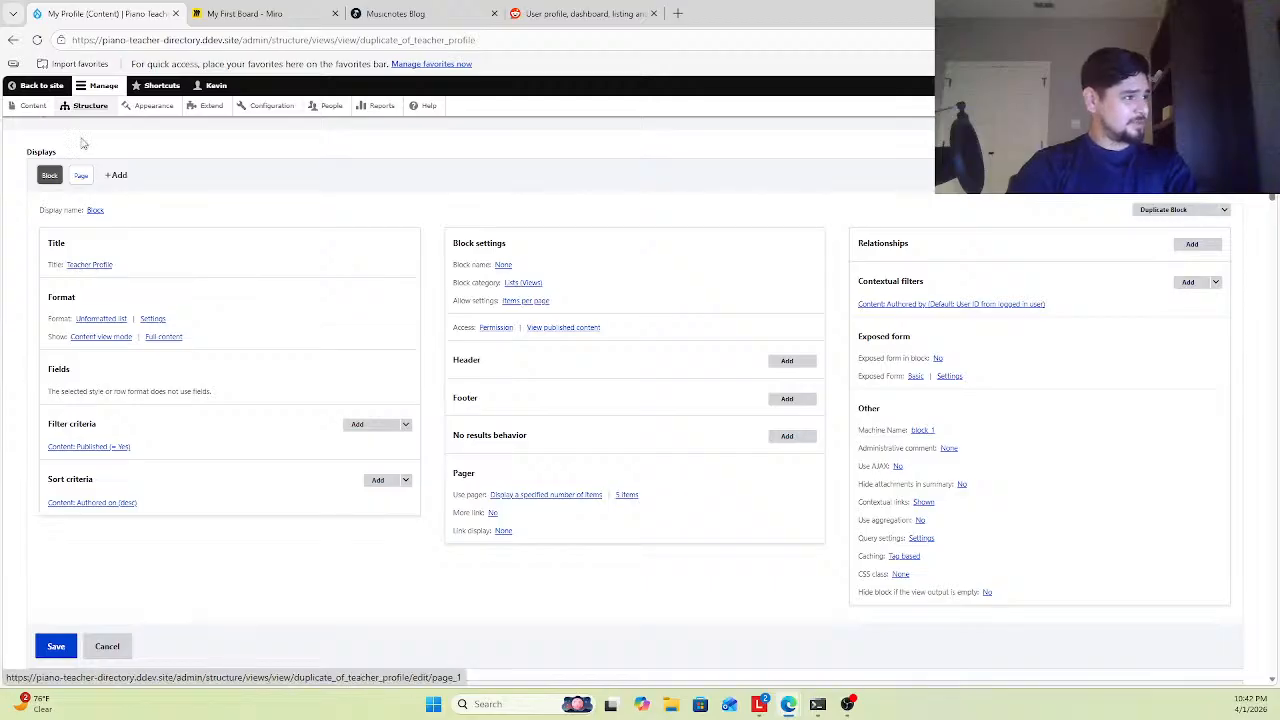
scroll(225, 217, "up", 1)
scroll(225, 217, "down", 1)
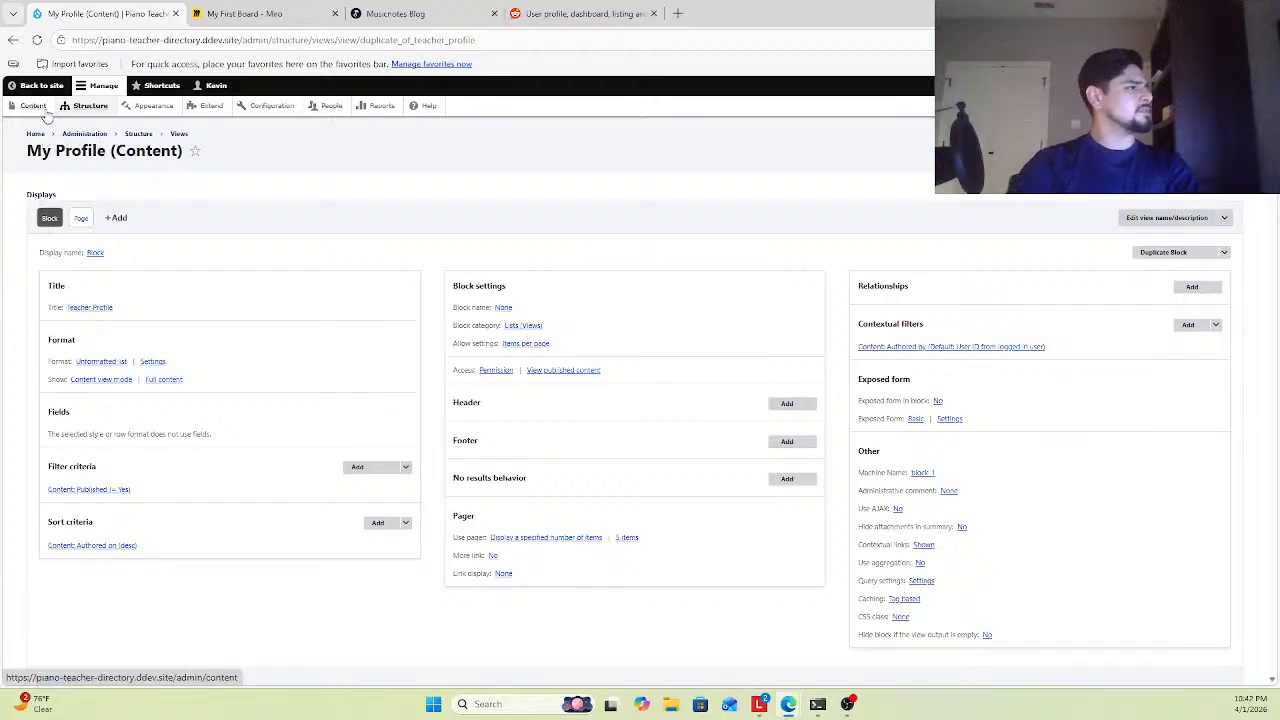
Open the Teacher role's permissions page via People > Roles
left_click(328, 106)
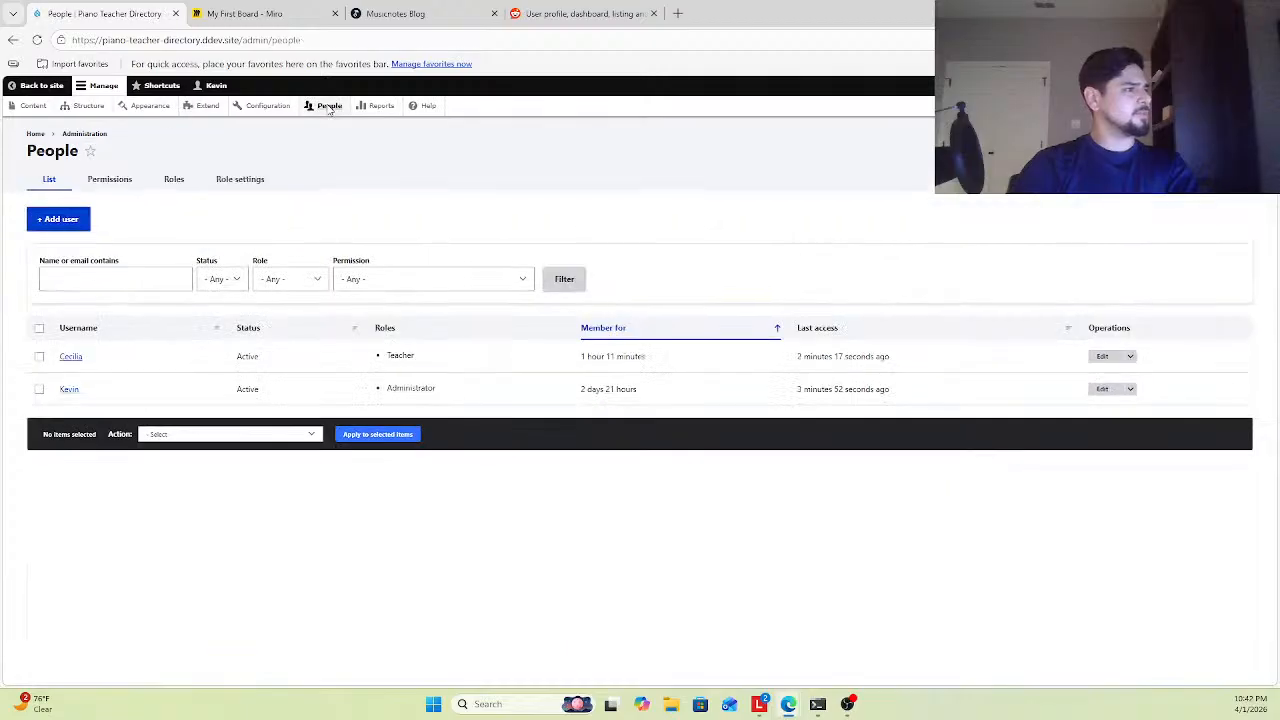
left_click(178, 184)
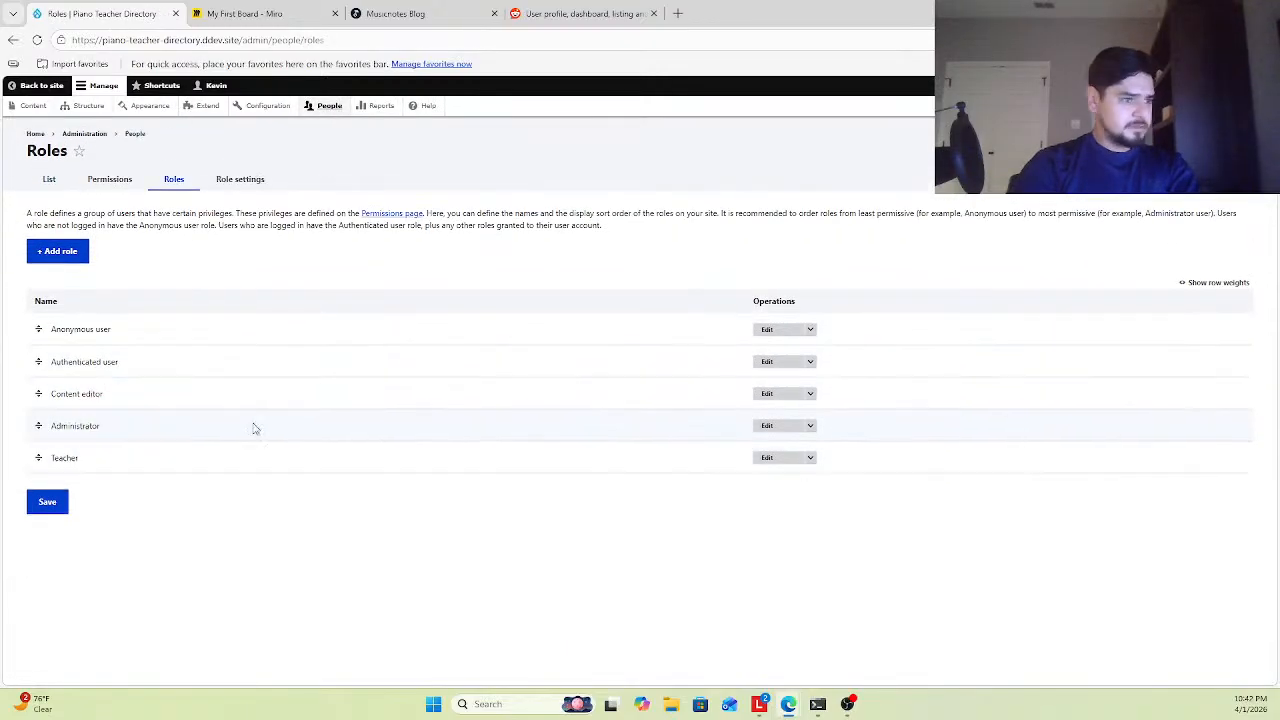
left_click(768, 457)
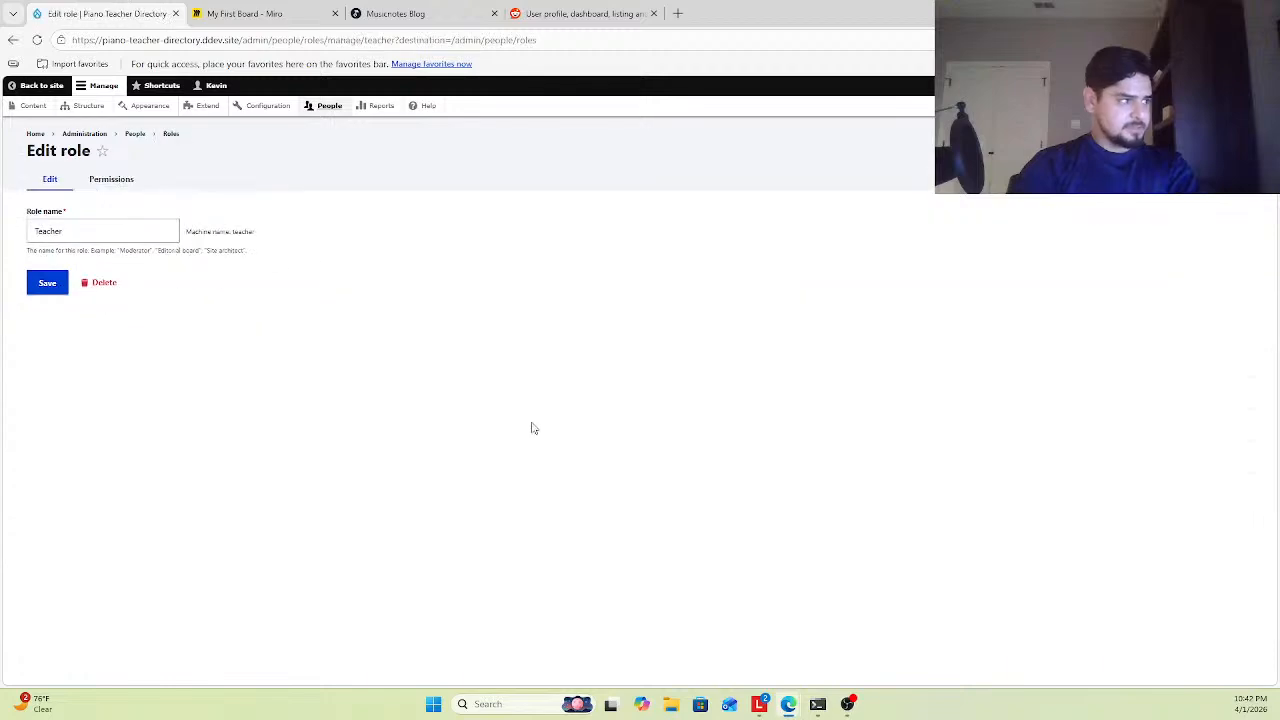
left_click(110, 179)
scroll(165, 228, "down", 2)
scroll(189, 246, "up", 1)
Filter permissions by 'My', clear the filter to review all, then log out of the admin account
left_click(120, 222)
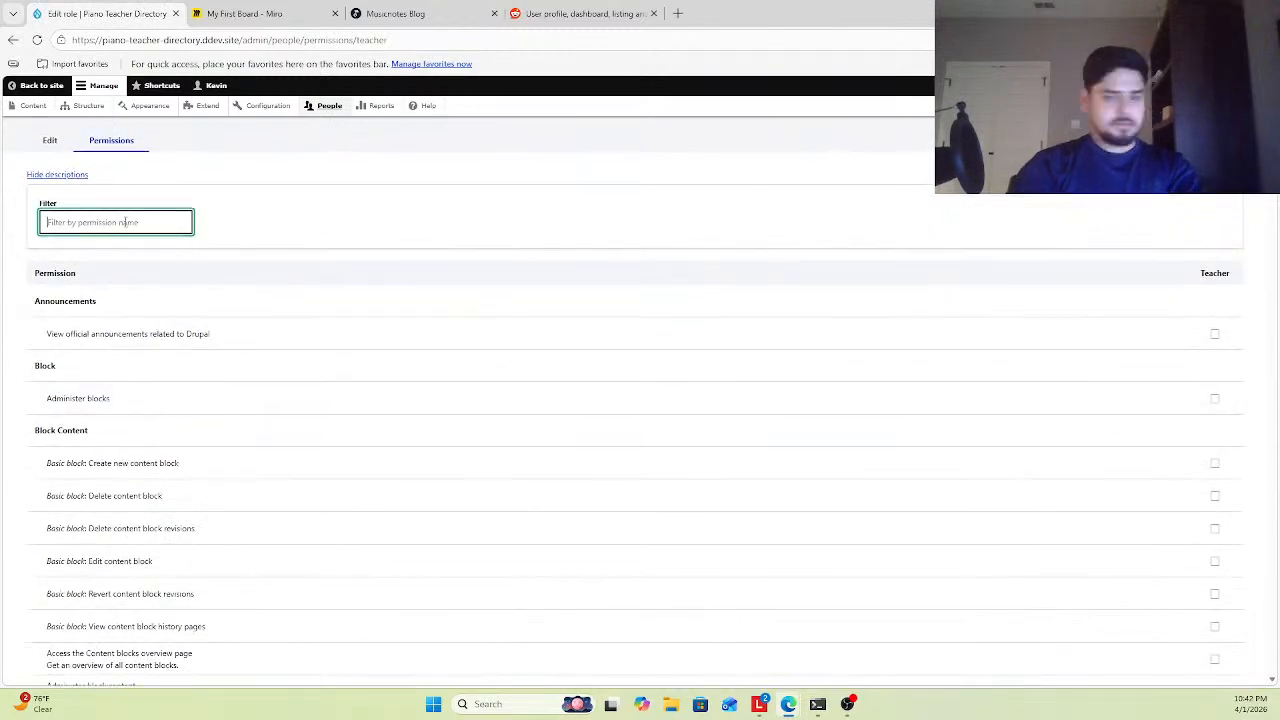
type("My P")
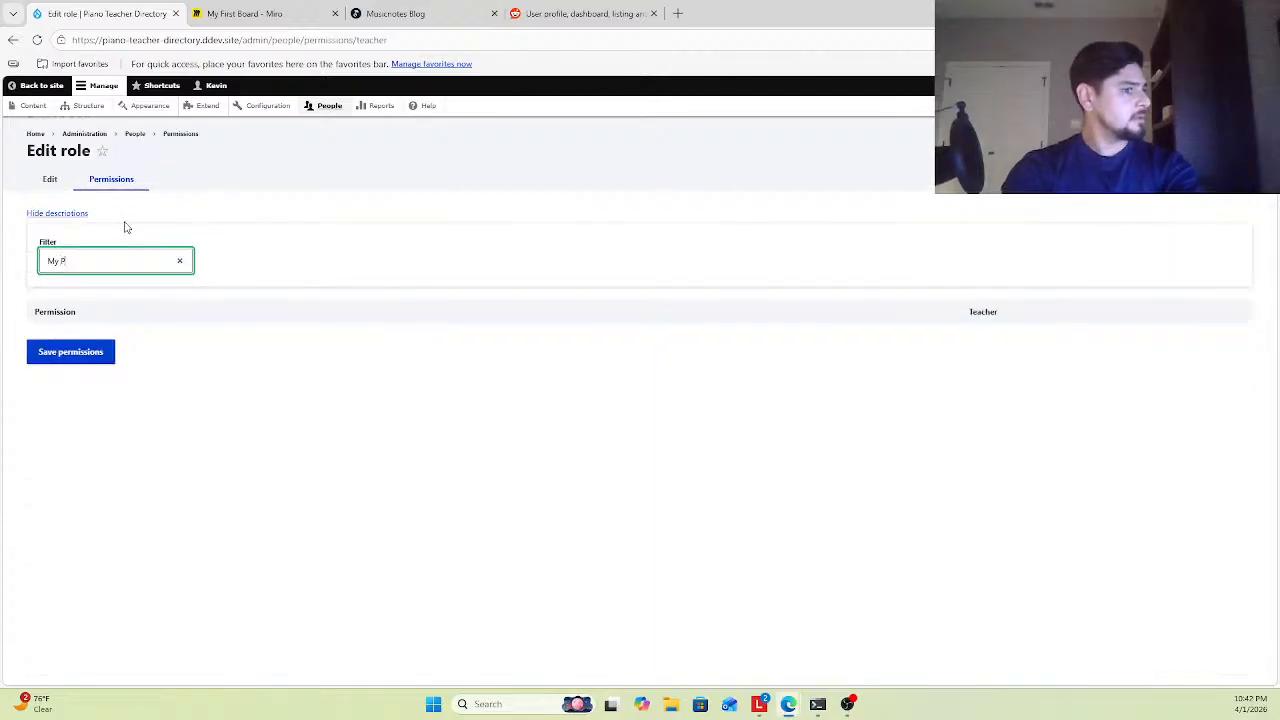
key("BackSpace")
key("BackSpace")
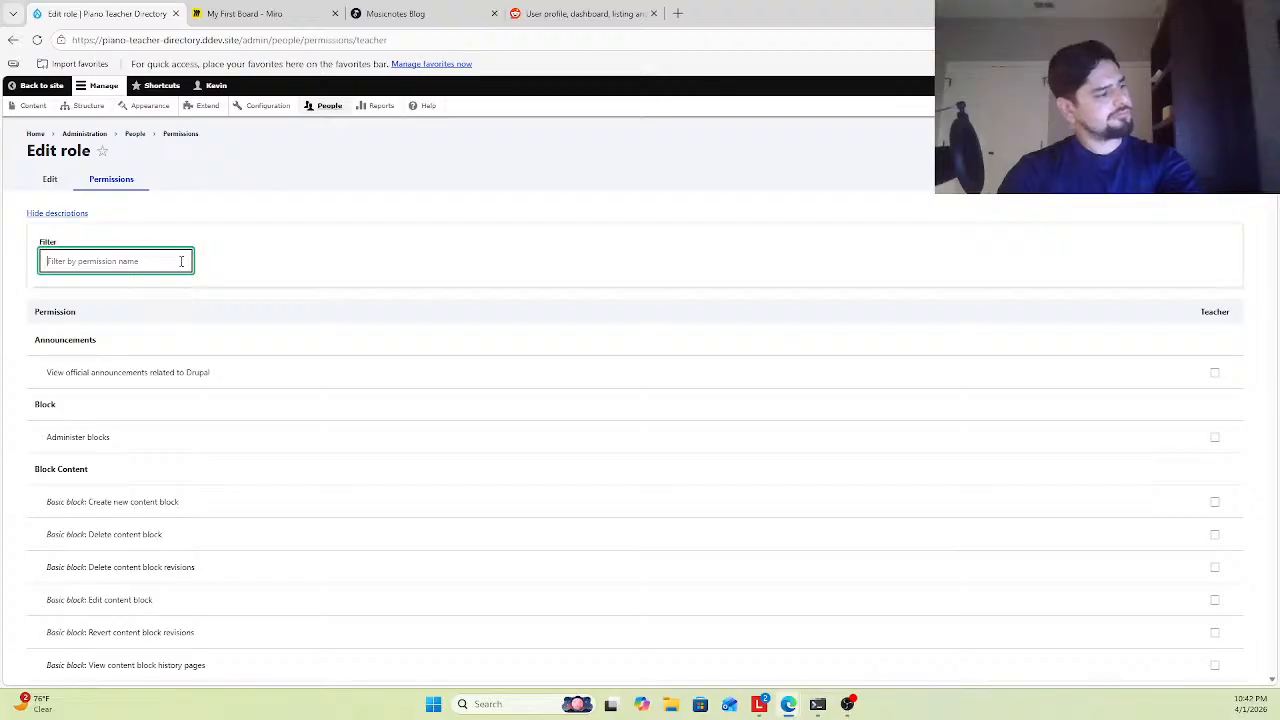
scroll(106, 403, "down", 10)
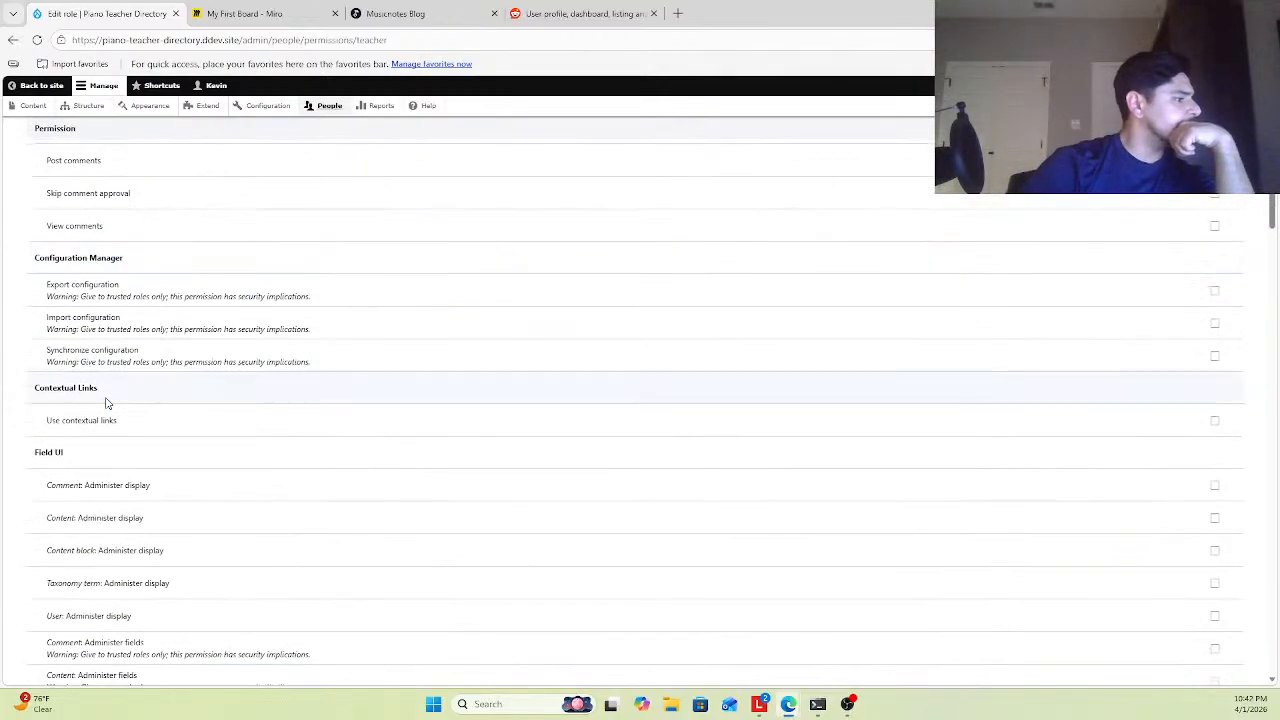
scroll(106, 403, "down", 10)
scroll(106, 403, "down", 10)
scroll(106, 403, "down", 3)
scroll(106, 403, "up", 20)
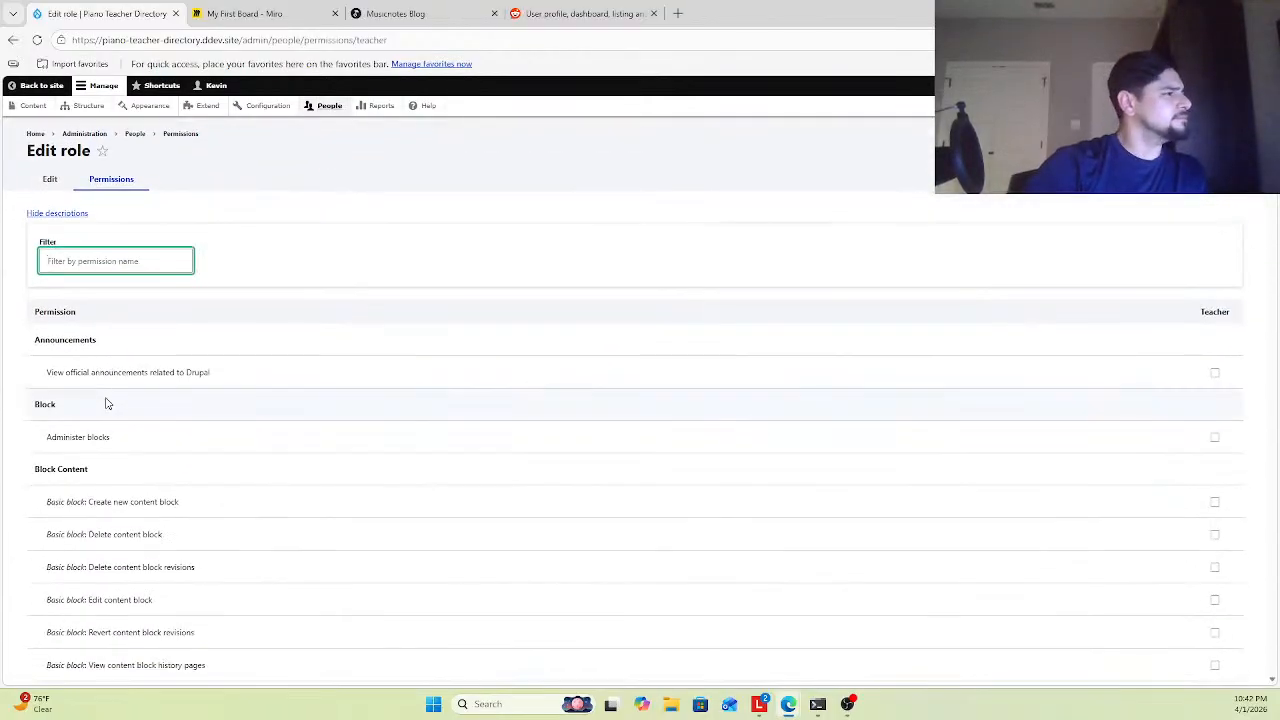
left_click(47, 181)
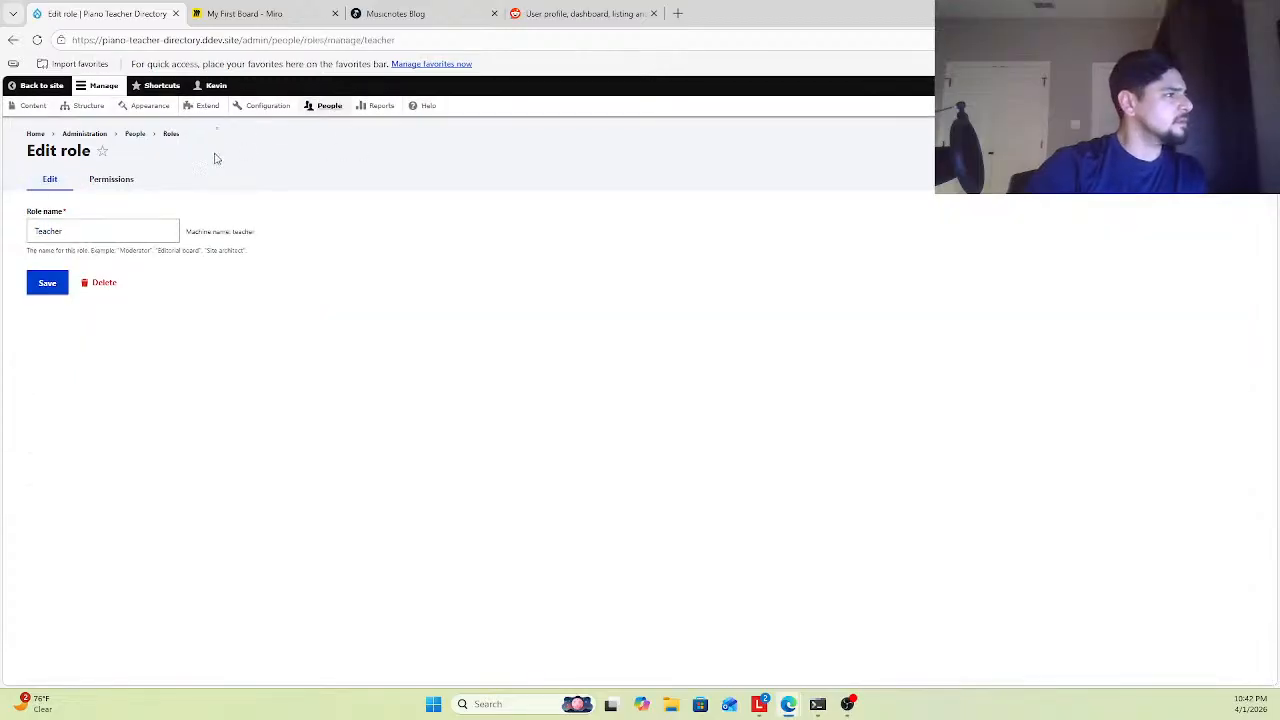
left_click(109, 180)
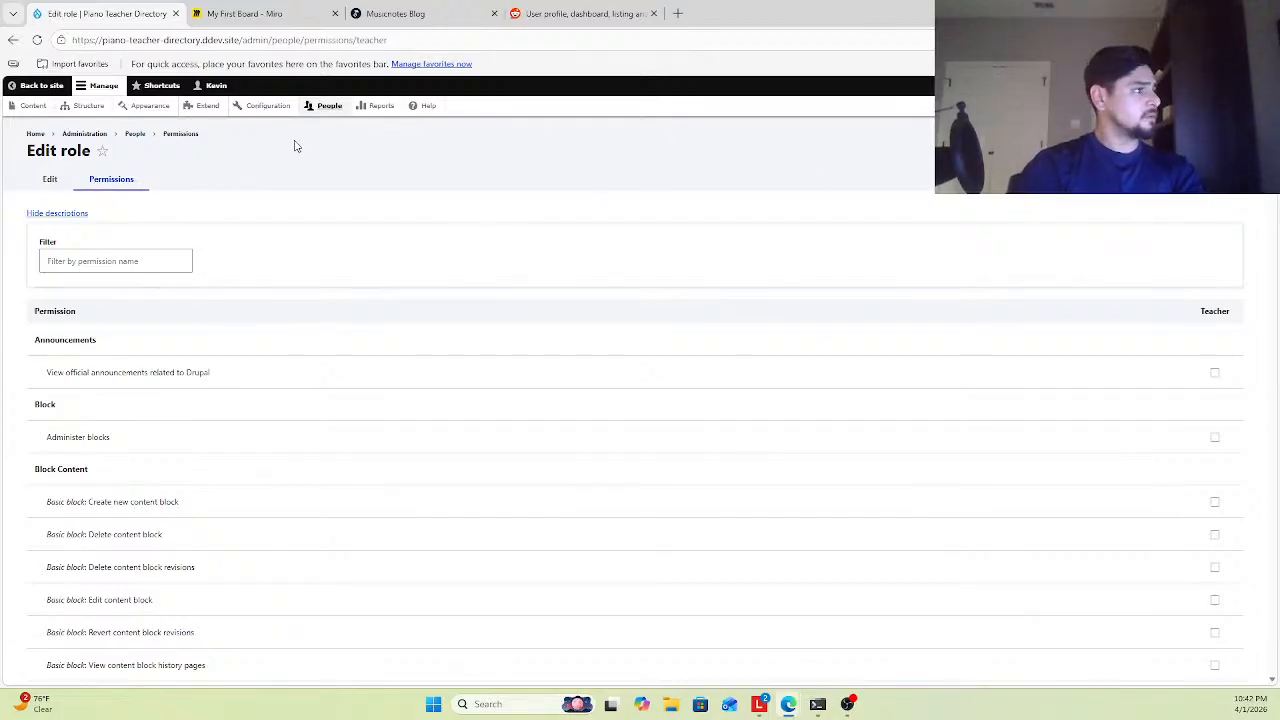
left_click(212, 86)
left_click(130, 106)
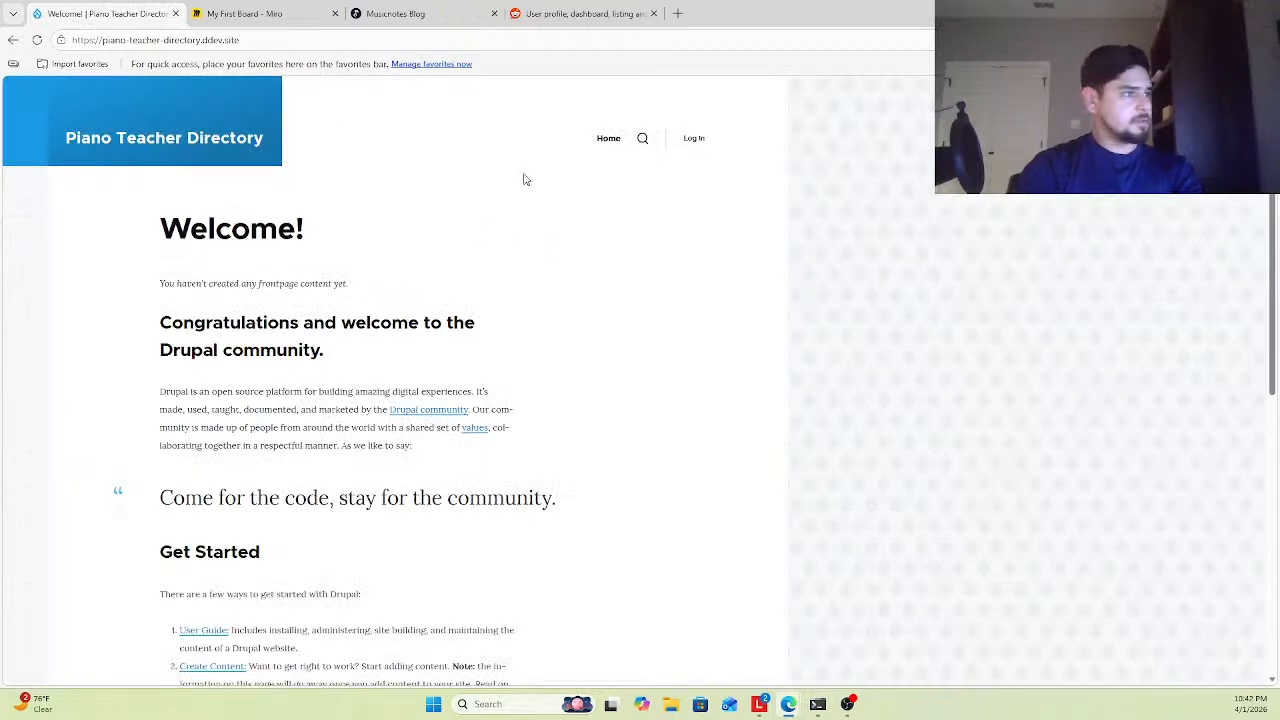
Log in with the teacher's username
left_click(690, 139)
left_click(214, 404)
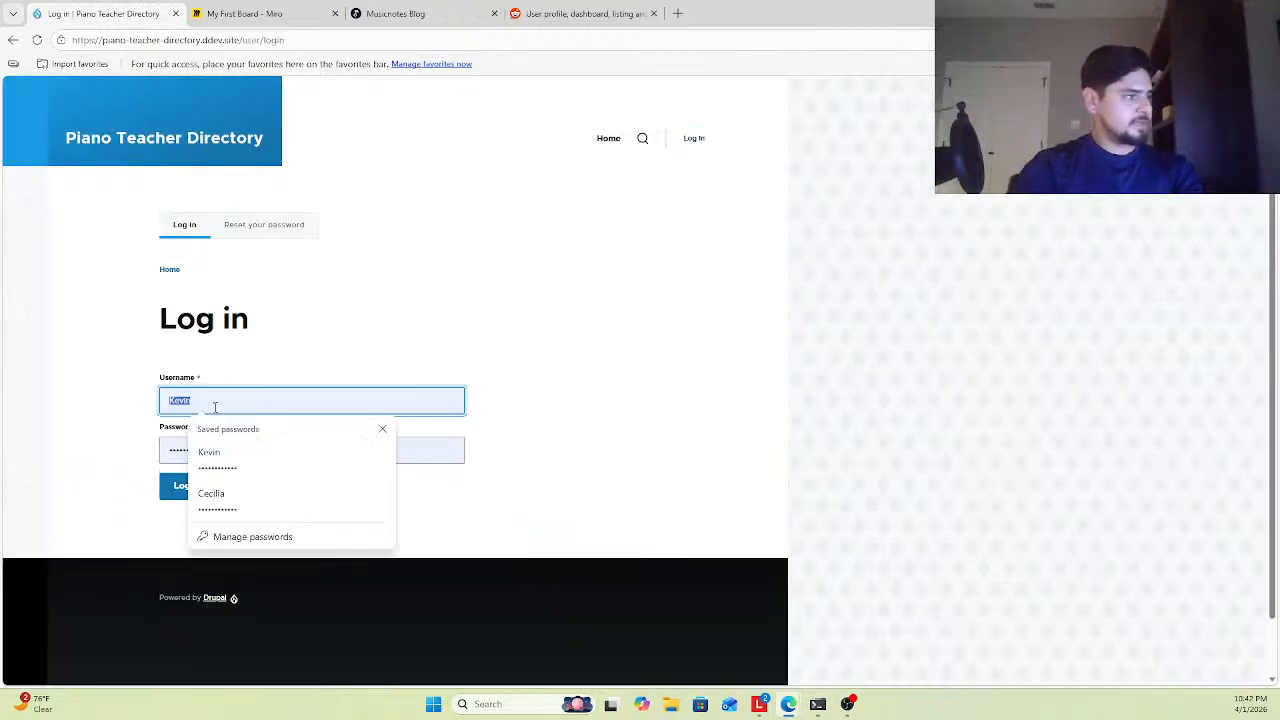
type("Cecilia")
key("Return")
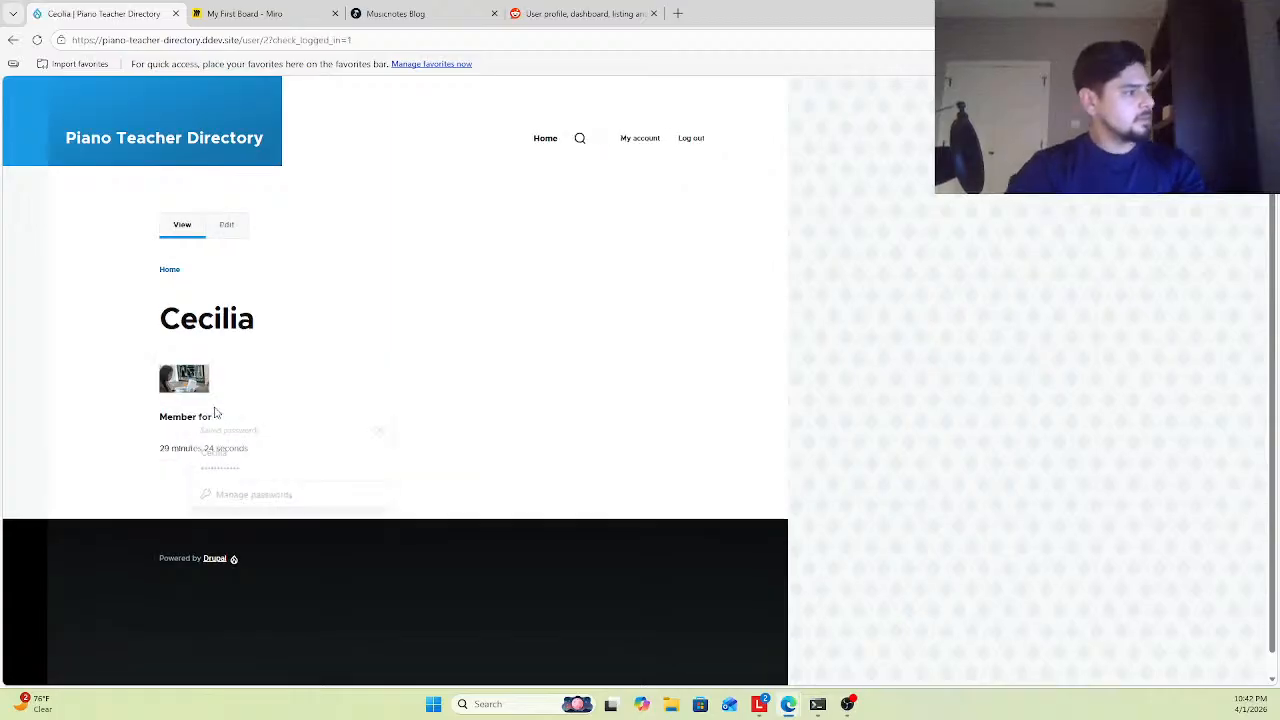
Review the teacher account's edit form, then return to its user page
left_click(224, 234)
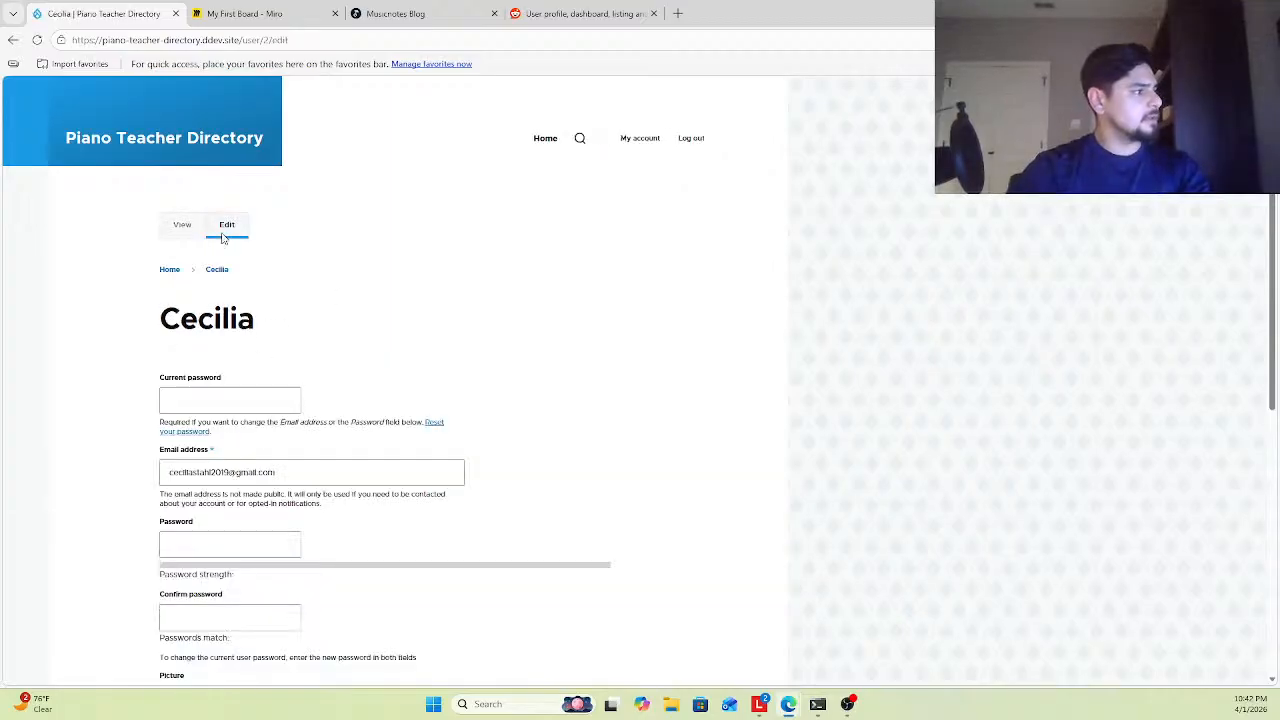
scroll(204, 305, "down", 2)
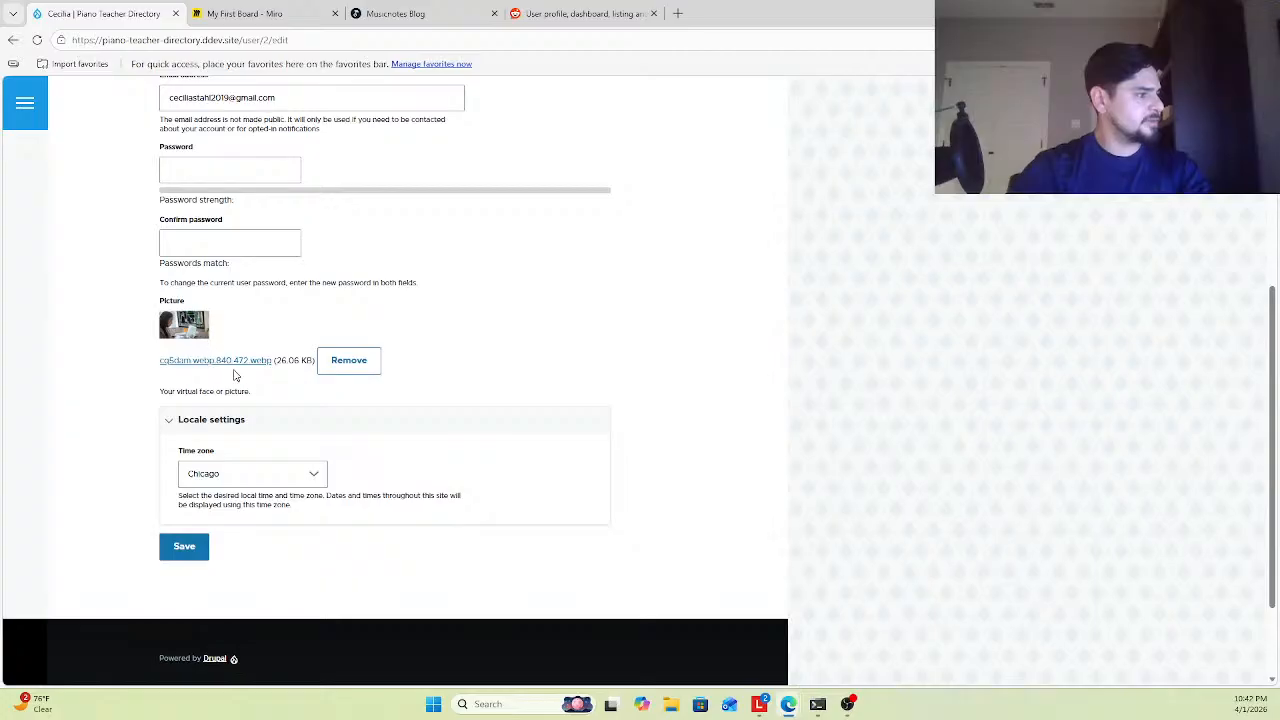
scroll(340, 365, "up", 4)
left_click(186, 230)
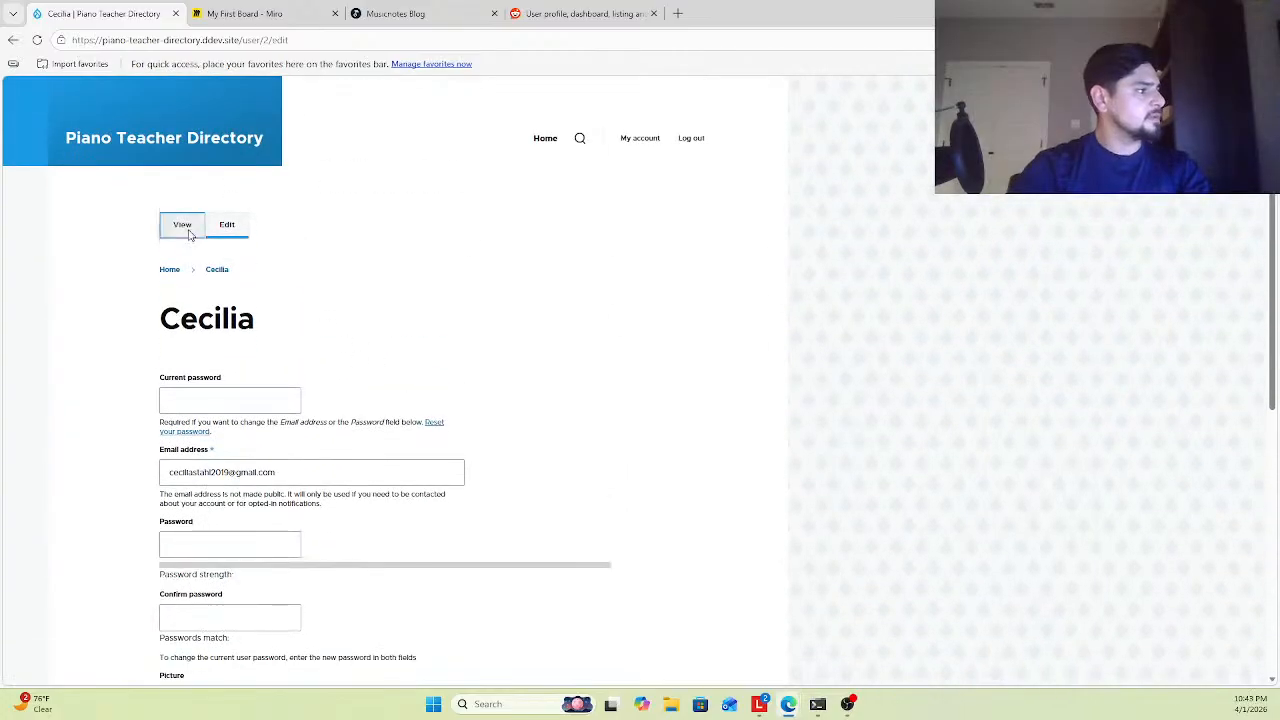
left_click(337, 40)
Load the /user/6 page from the address bar
left_click(284, 41)
key("BackSpace")
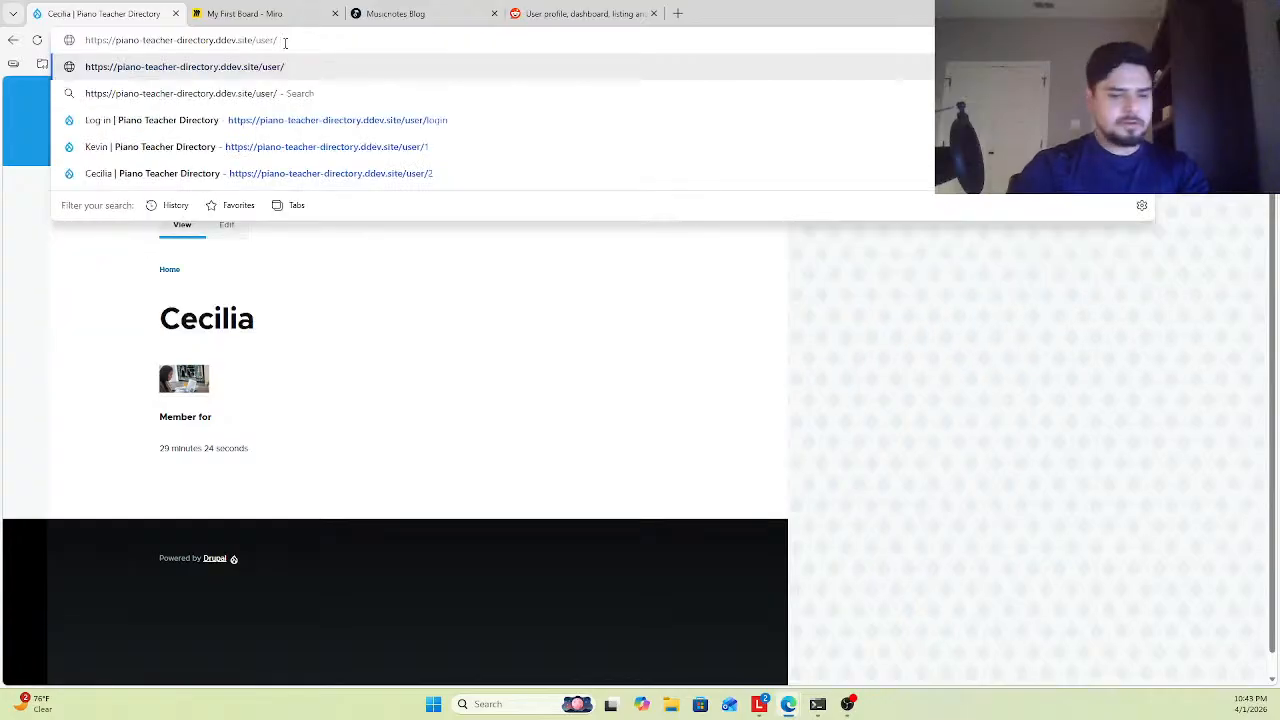
type("6")
key("Return")
Open /node/6 to view the teacher's Teacher Profile page
left_click(284, 40)
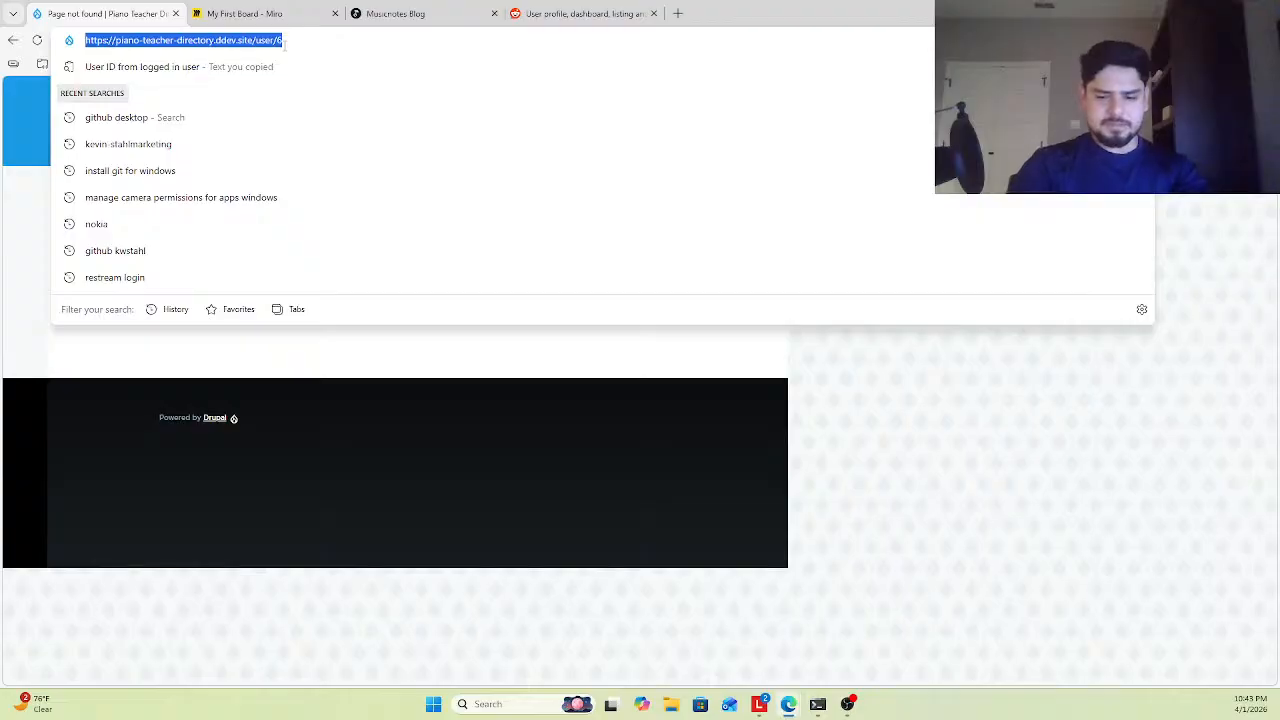
left_click(284, 40)
key("BackSpace")
key("BackSpace")
key("BackSpace")
key("BackSpace")
key("BackSpace")
key("BackSpace")
type("node/")
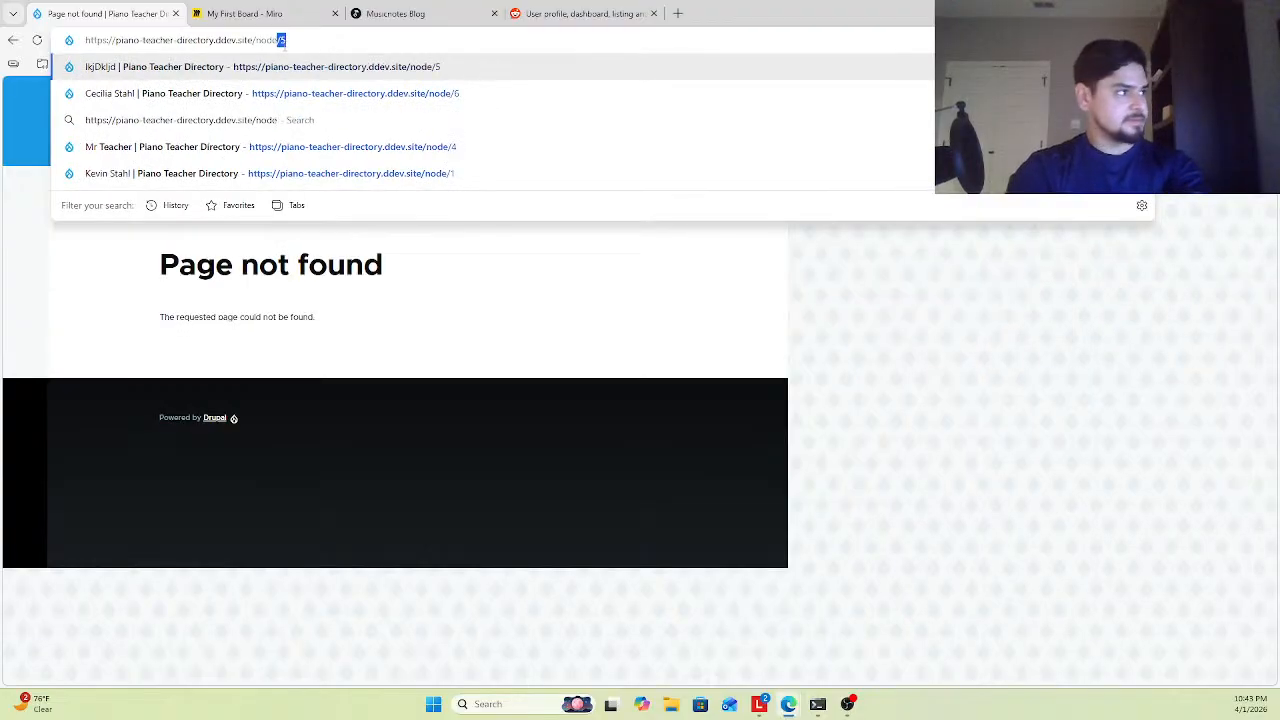
type("/76")
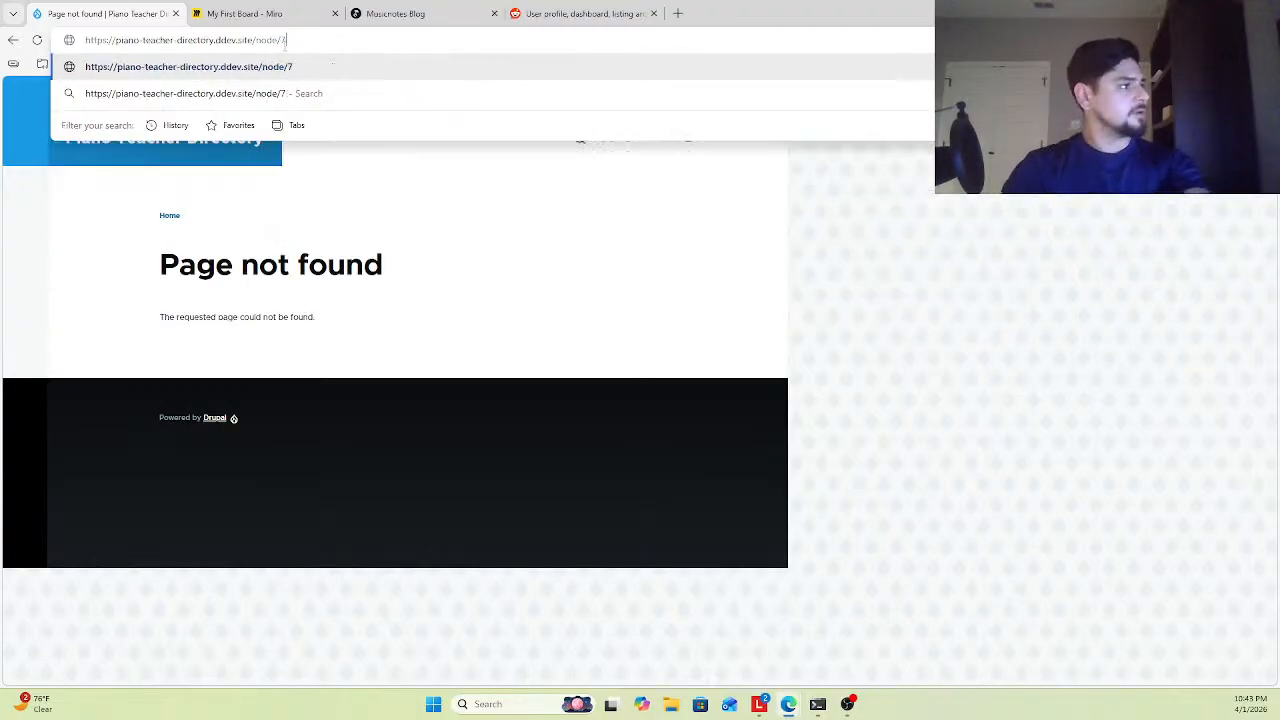
key("BackSpace")
key("BackSpace")
type("6")
key("Return")
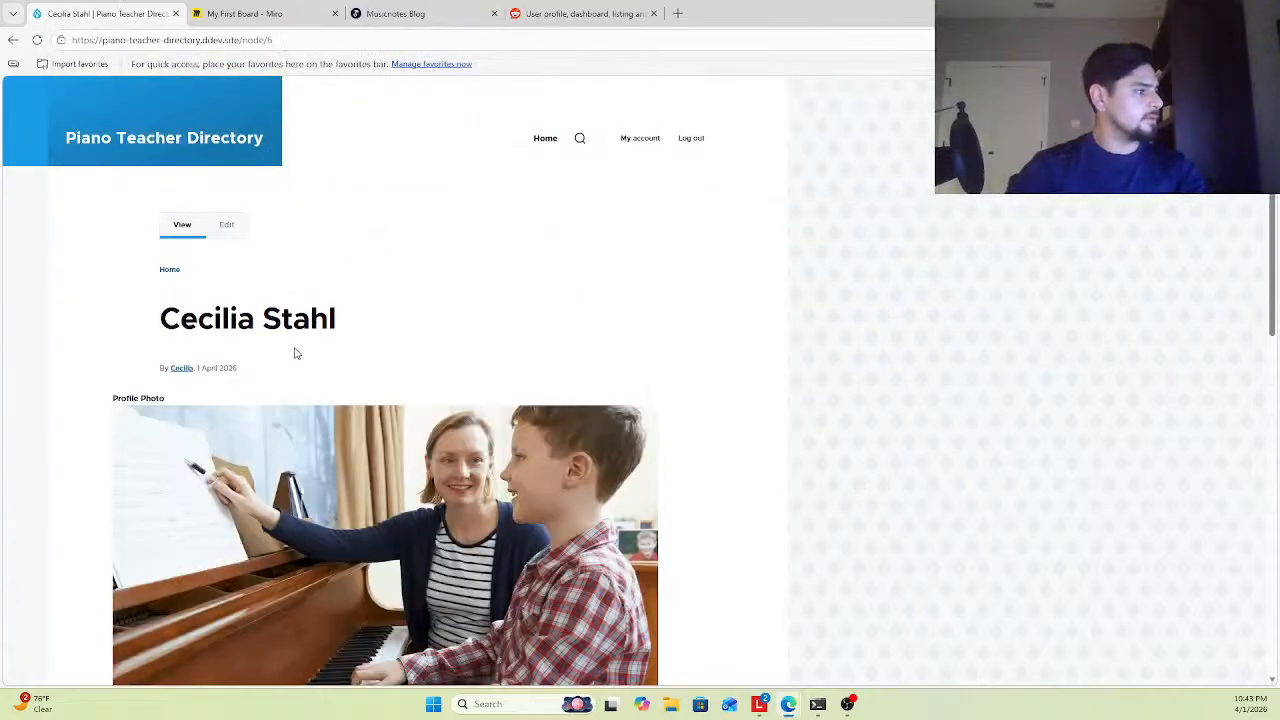
scroll(269, 346, "down", 4)
scroll(266, 347, "up", 2)
scroll(266, 347, "up", 2)
Open the teacher profile's edit form and look over its fields
left_click(229, 203)
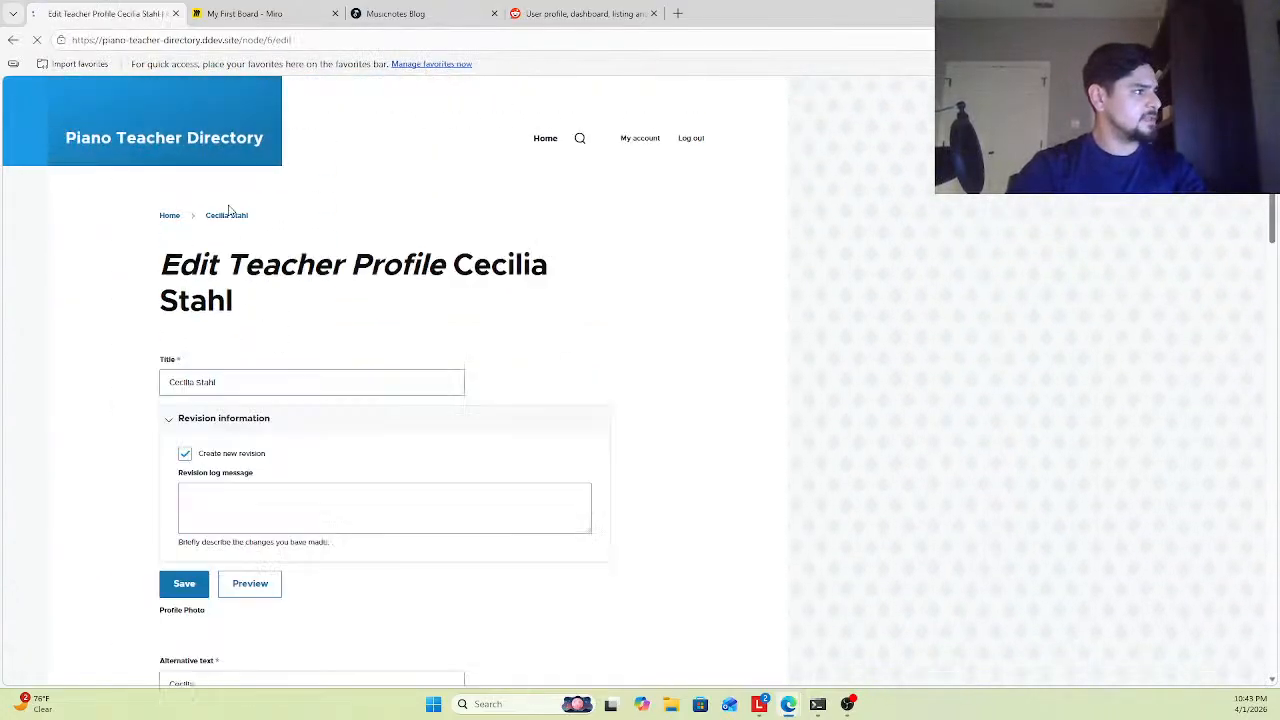
scroll(346, 345, "down", 5)
scroll(346, 345, "down", 15)
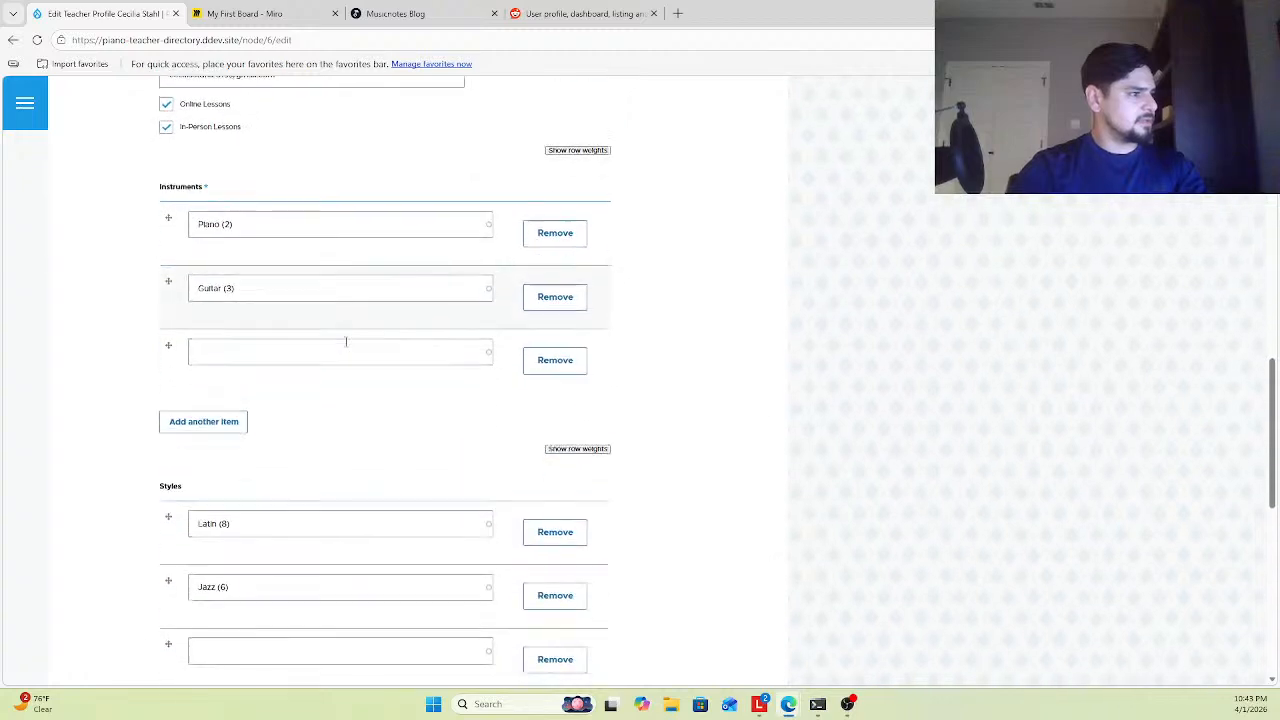
scroll(346, 347, "up", 20)
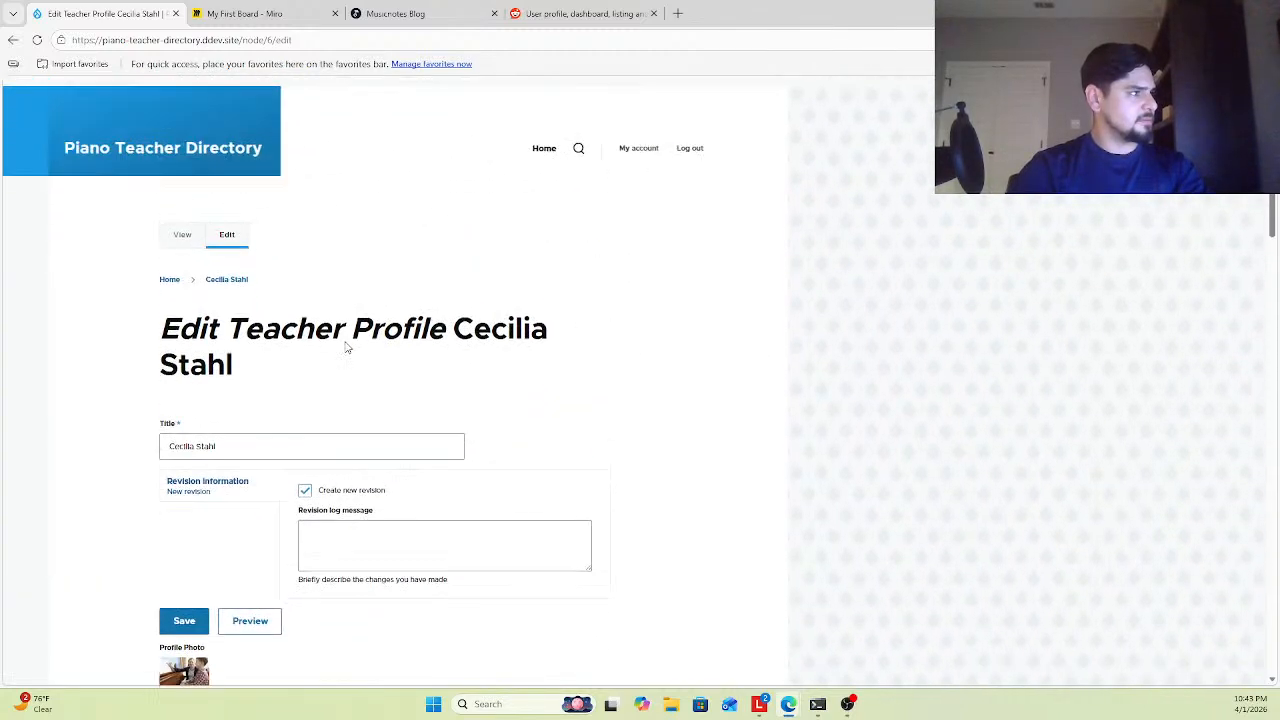
Go to /my-profile and confirm it shows Piano, Guitar, Latin and Jazz
left_click(258, 41)
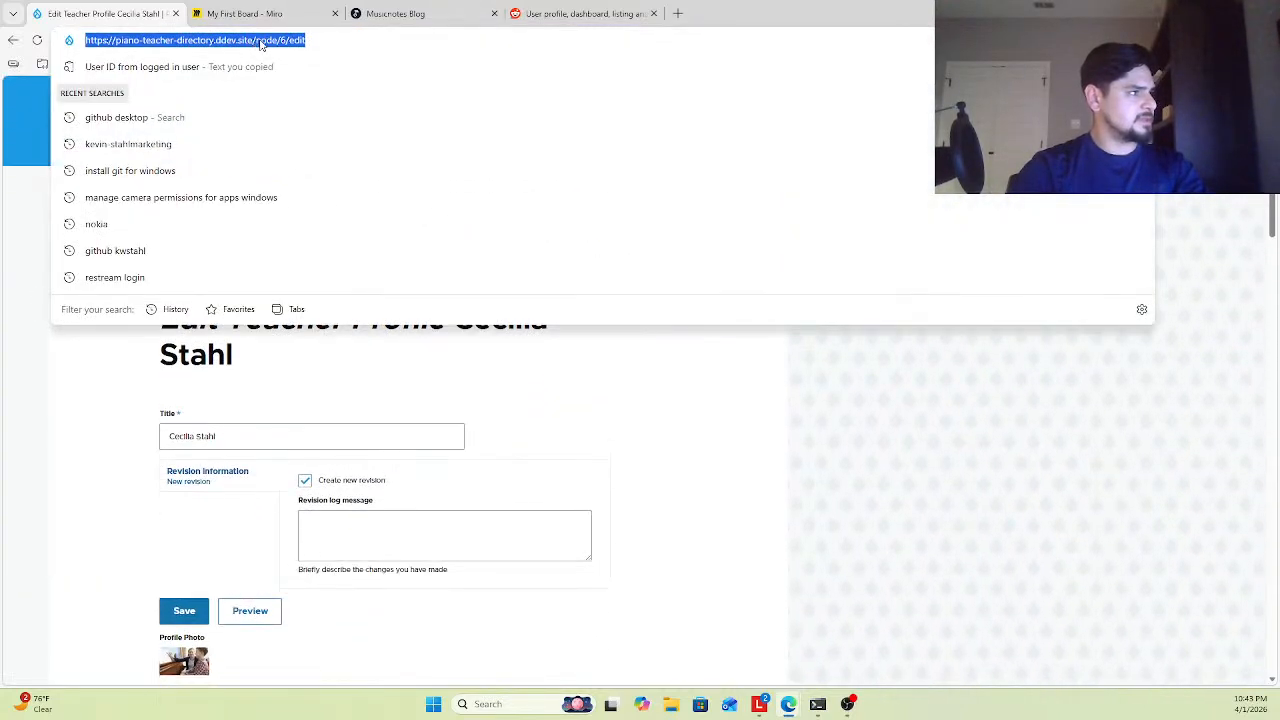
key("Escape")
double_click(283, 40)
left_click_drag(276, 41, 246, 43)
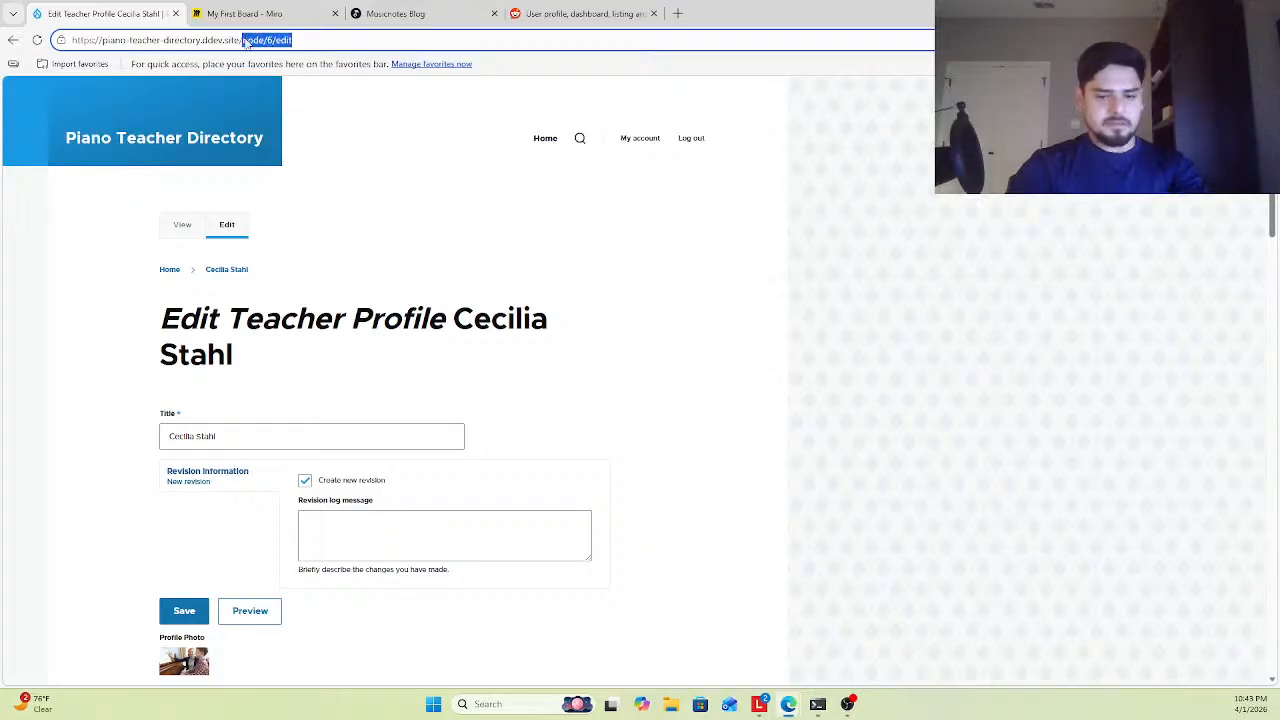
type("my=")
type("p")
key("Return")
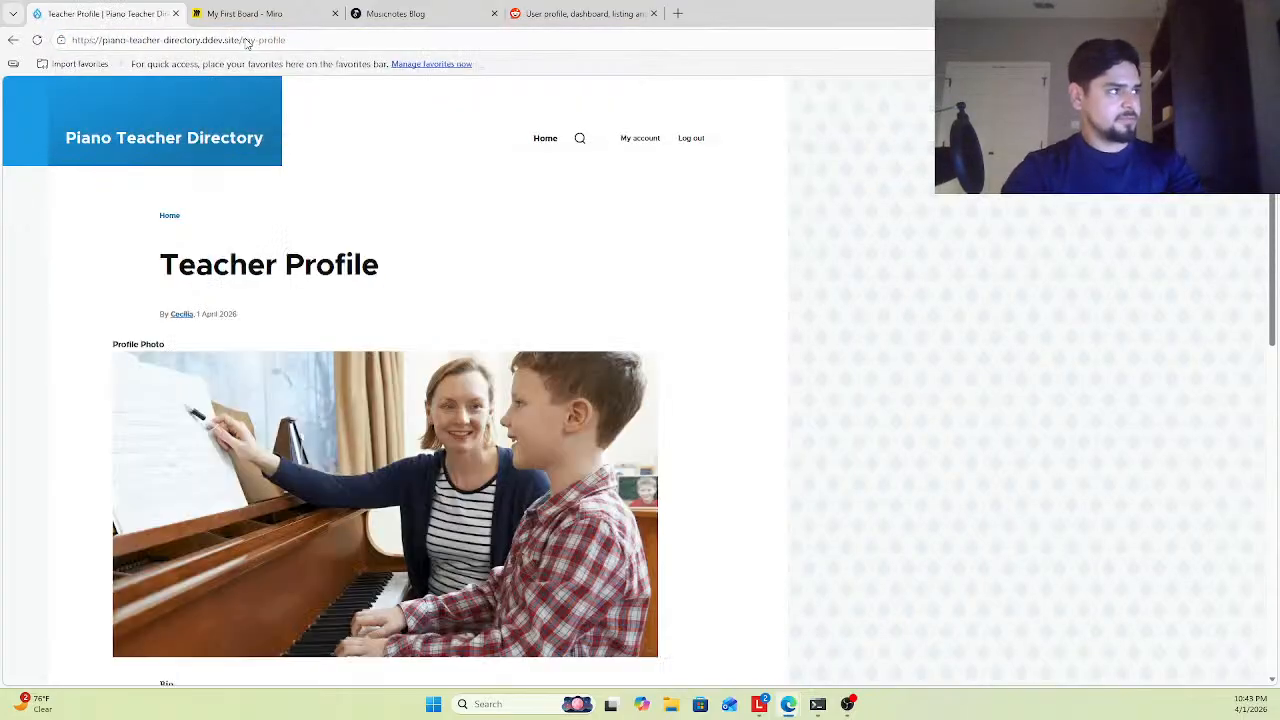
scroll(402, 300, "down", 3)
scroll(289, 317, "down", 5)
scroll(289, 277, "up", 8)
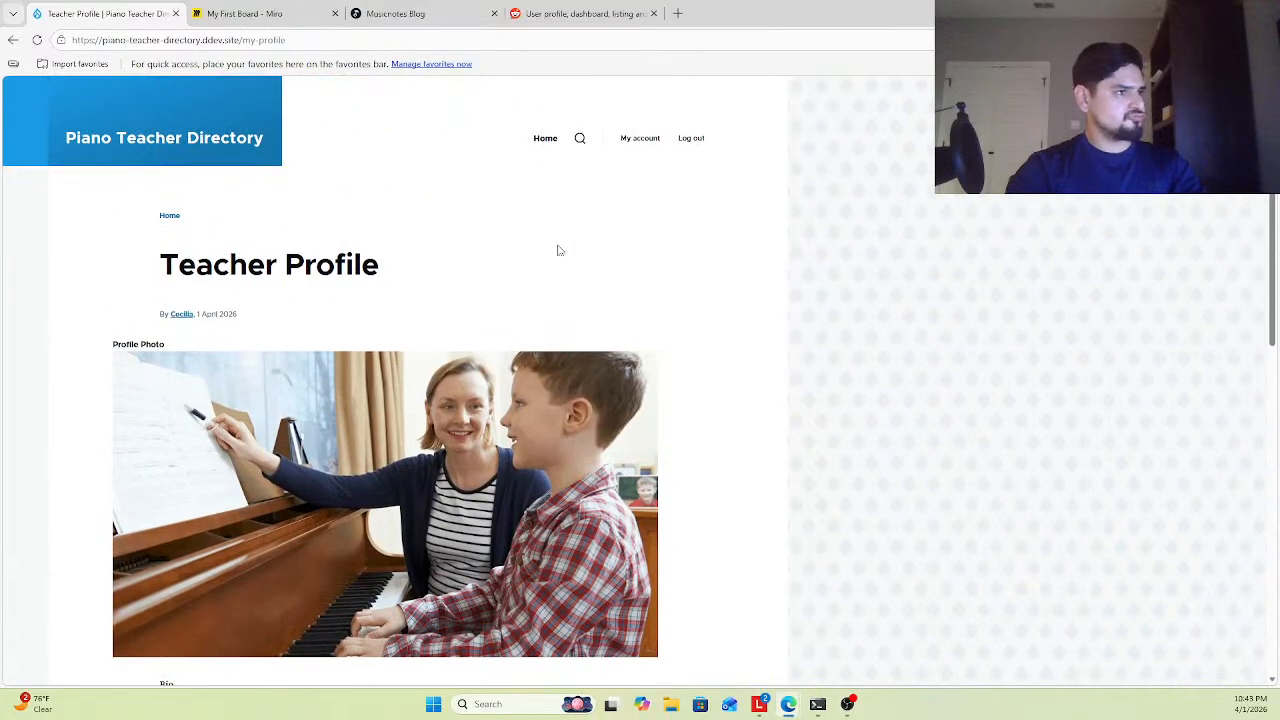
Log out of the teacher account and sign back in with the administrator's username
left_click(700, 141)
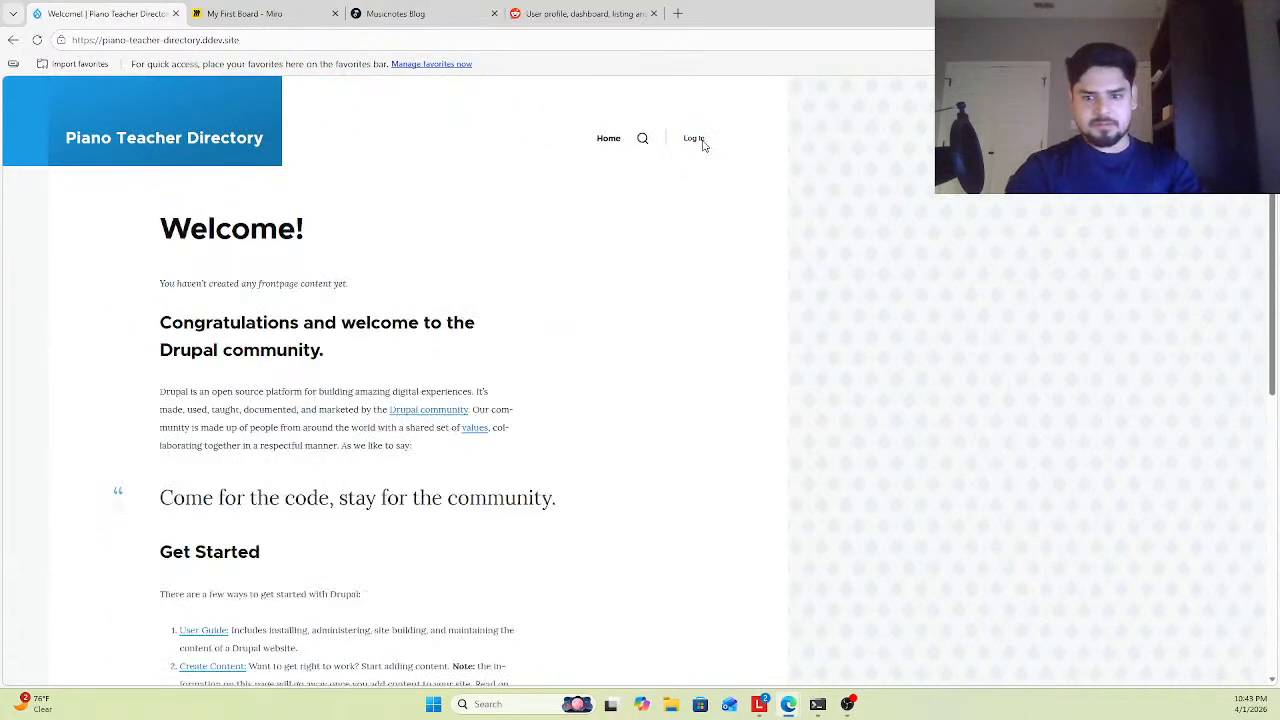
left_click(697, 138)
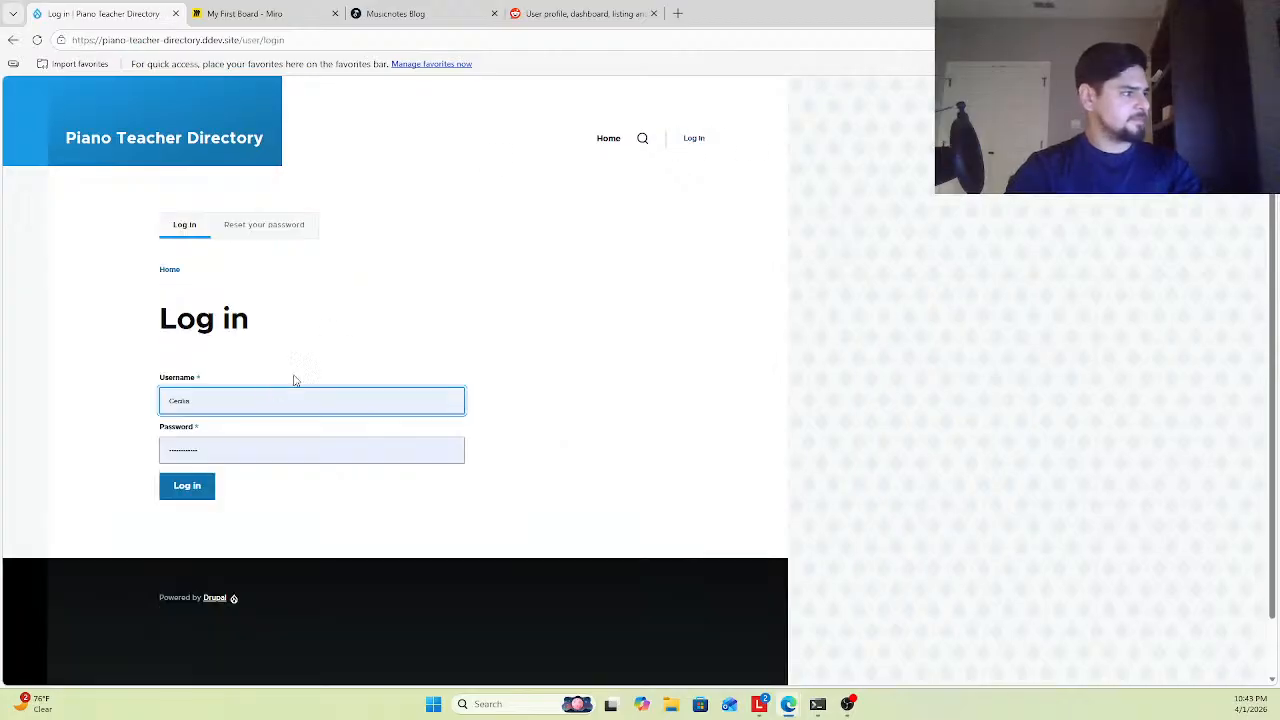
double_click(200, 405)
type("Kevin")
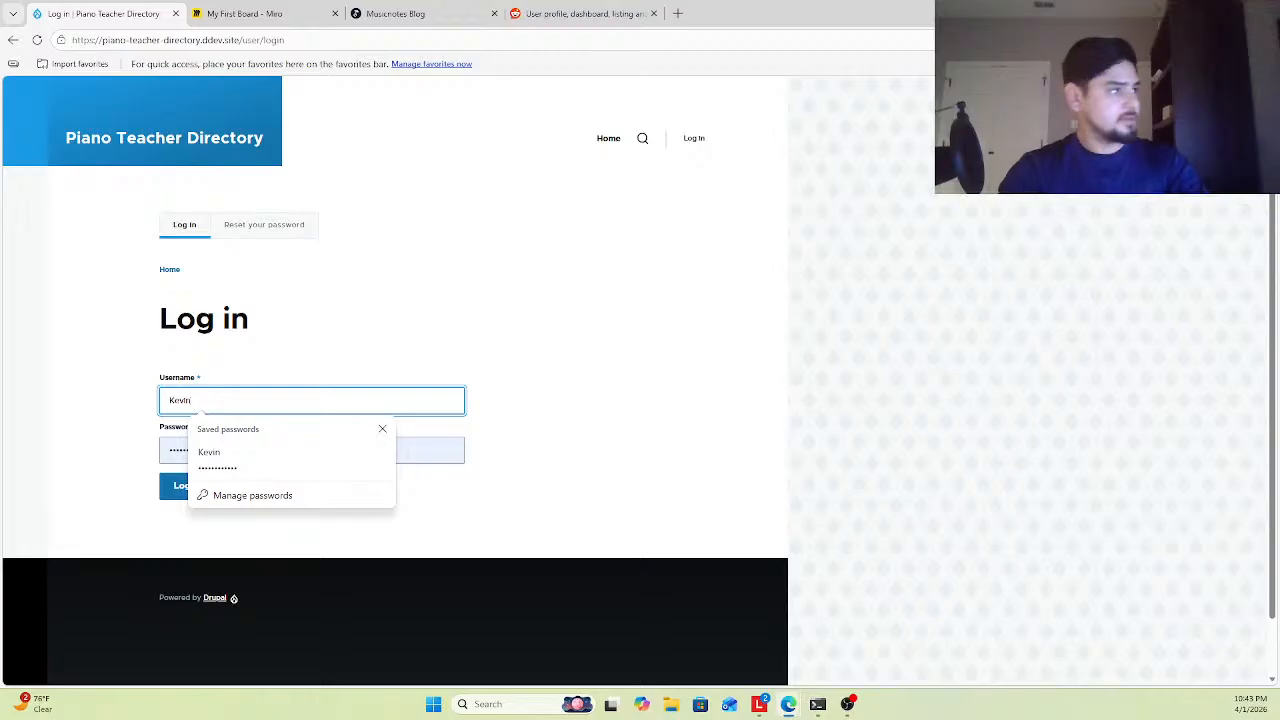
left_click(174, 488)
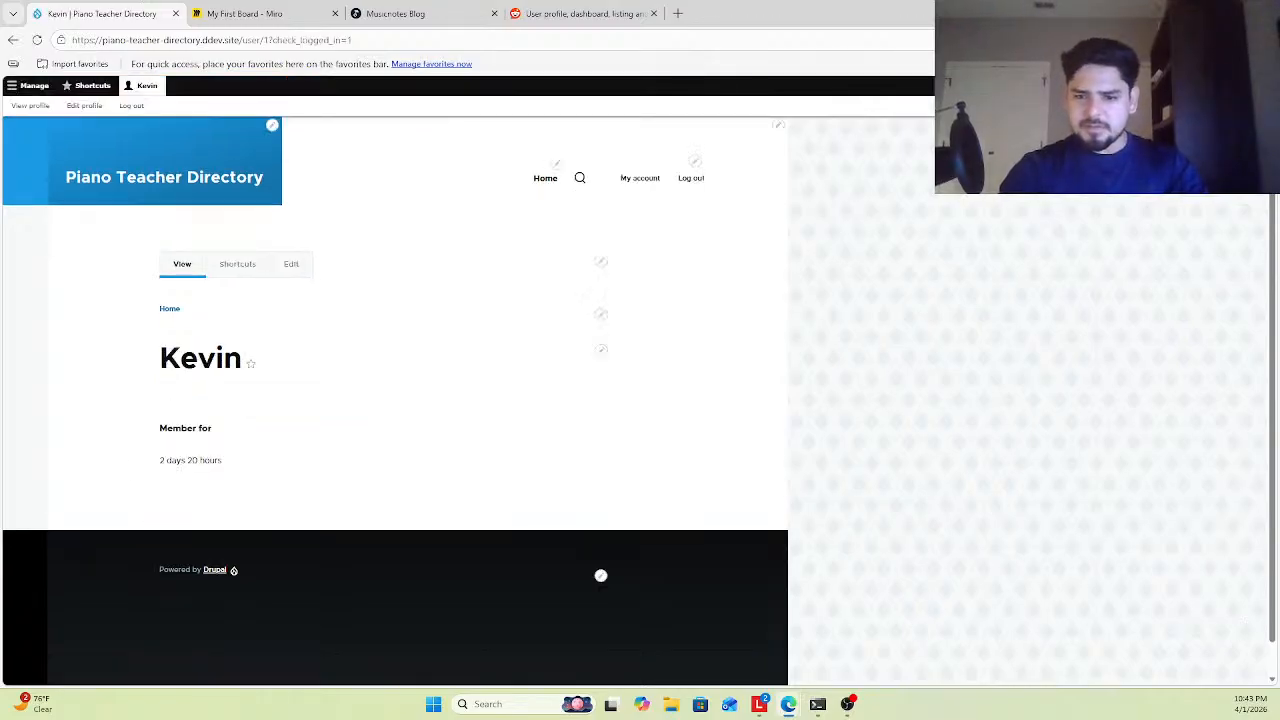
key("super+d")
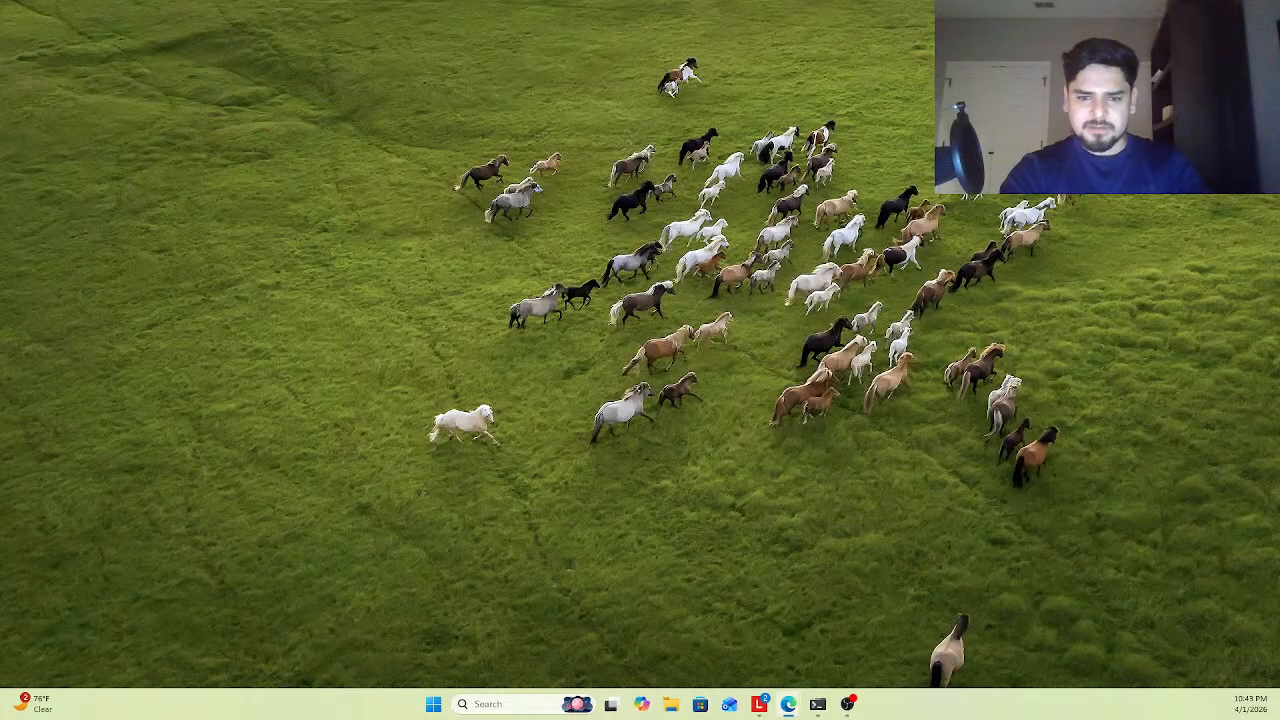
key("super+d")
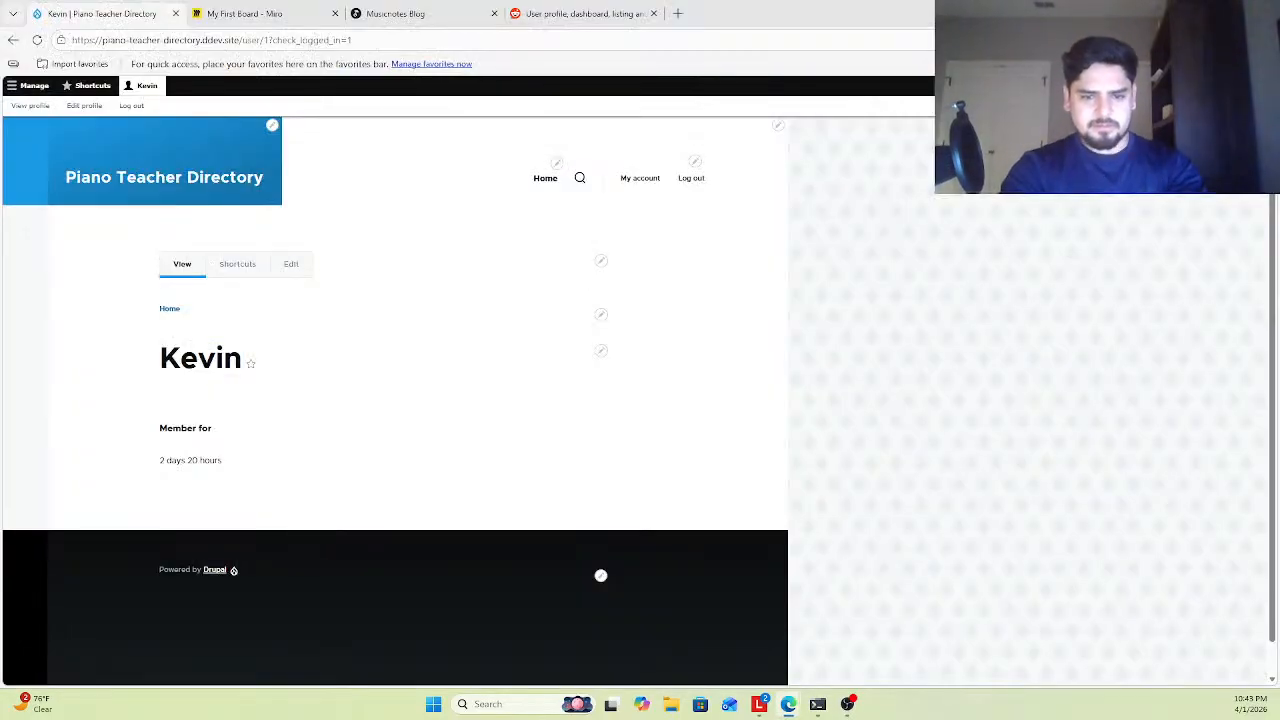
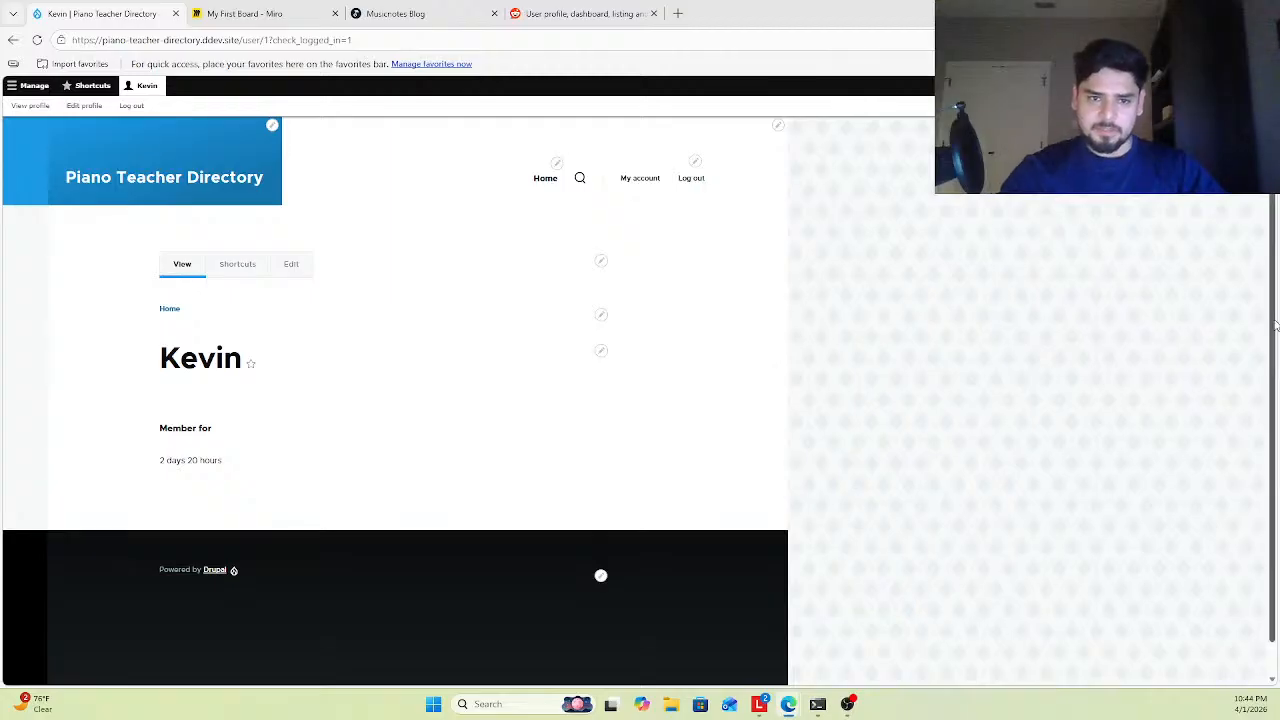
From the account profile page, go to Manage > Structure in the admin toolbar
scroll(589, 382, "up", 2)
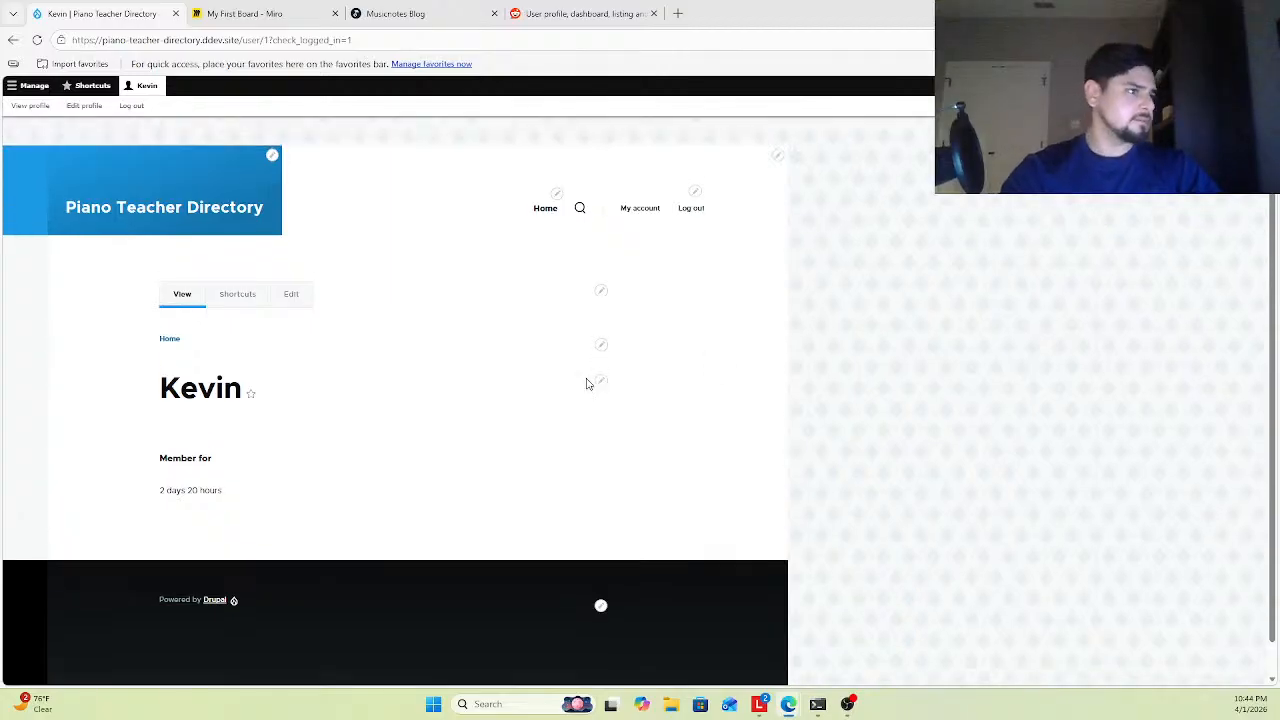
left_click(78, 108)
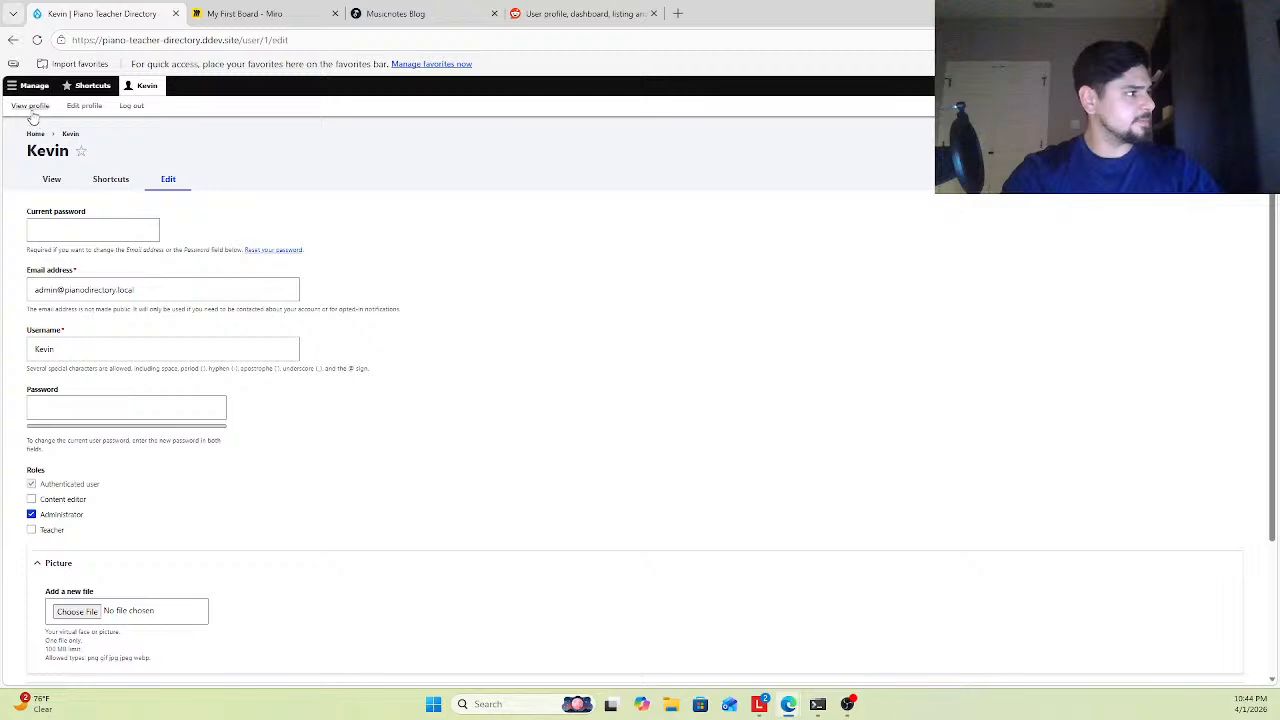
left_click(31, 107)
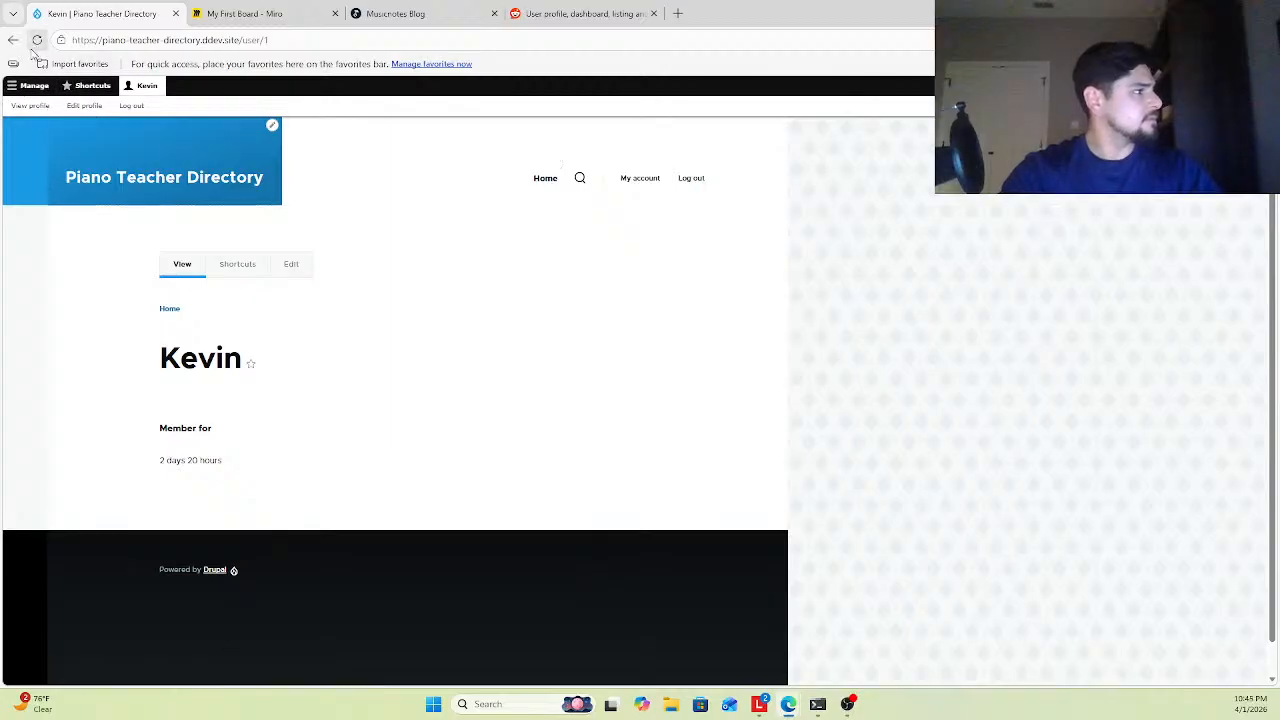
left_click(30, 86)
left_click(87, 106)
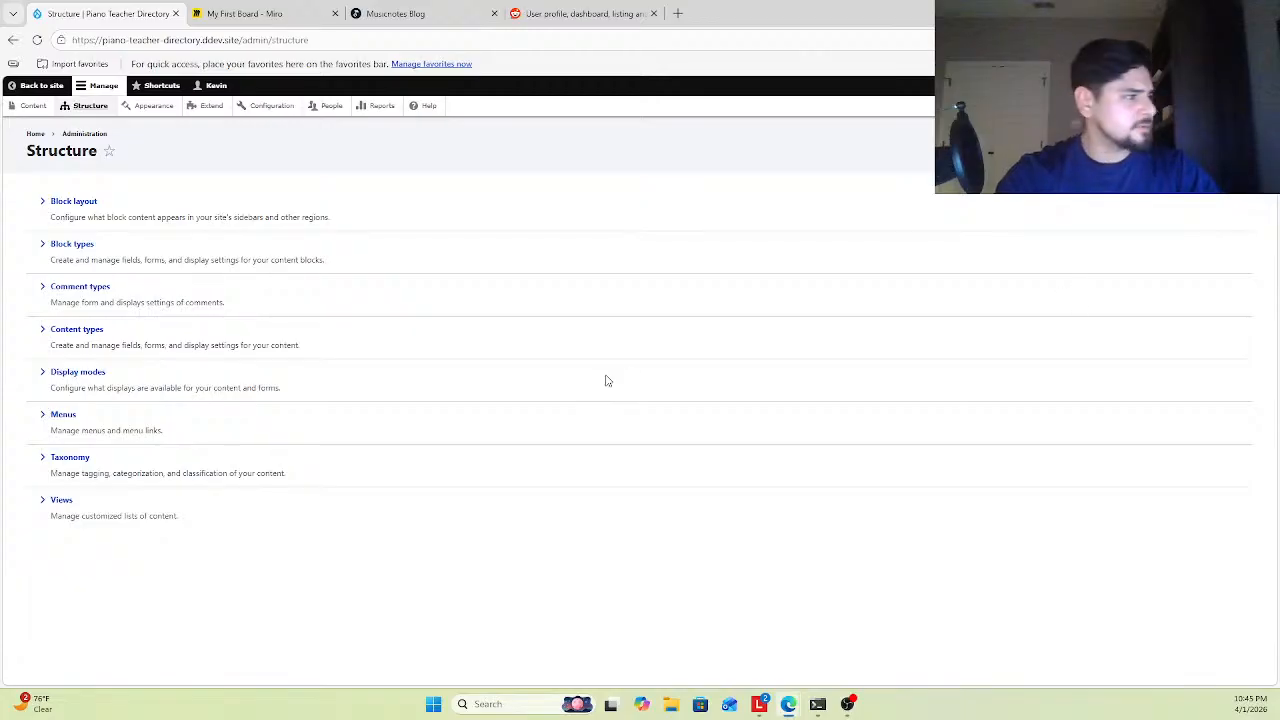
Edit the My Profile view and switch its row style to Fields for all displays
left_click(62, 501)
scroll(86, 409, "down", 4)
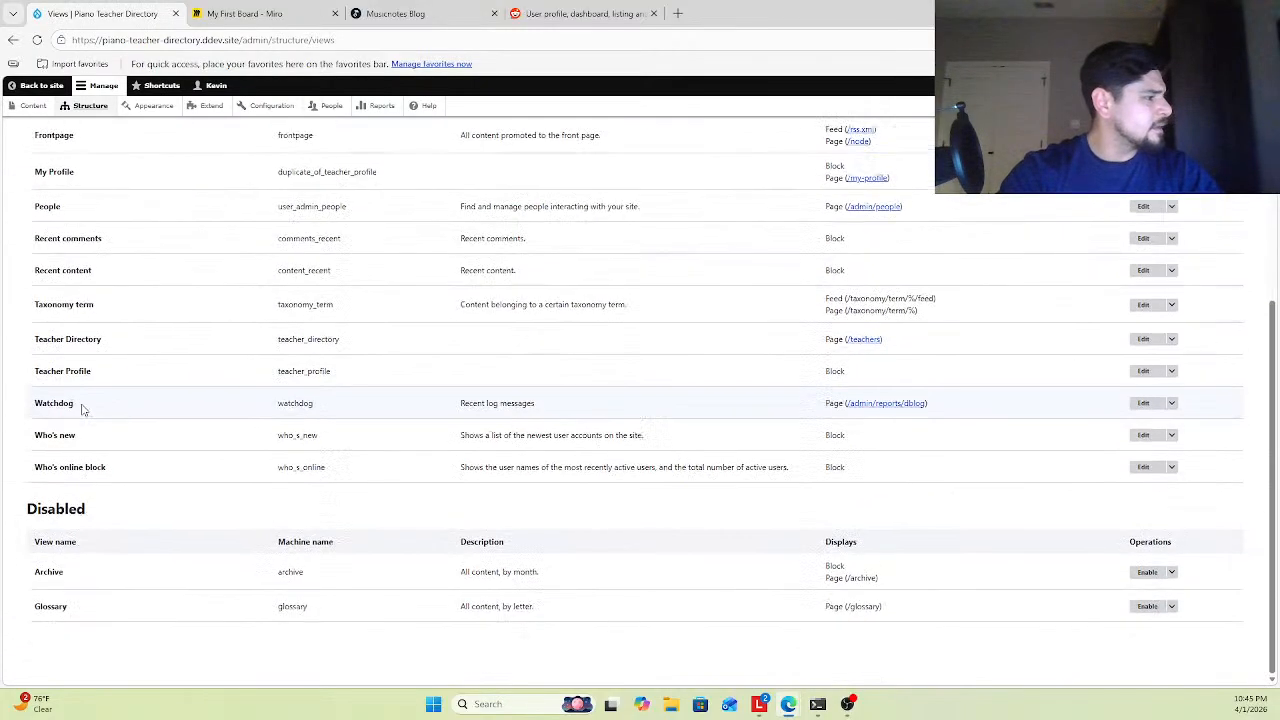
scroll(62, 345, "up", 3)
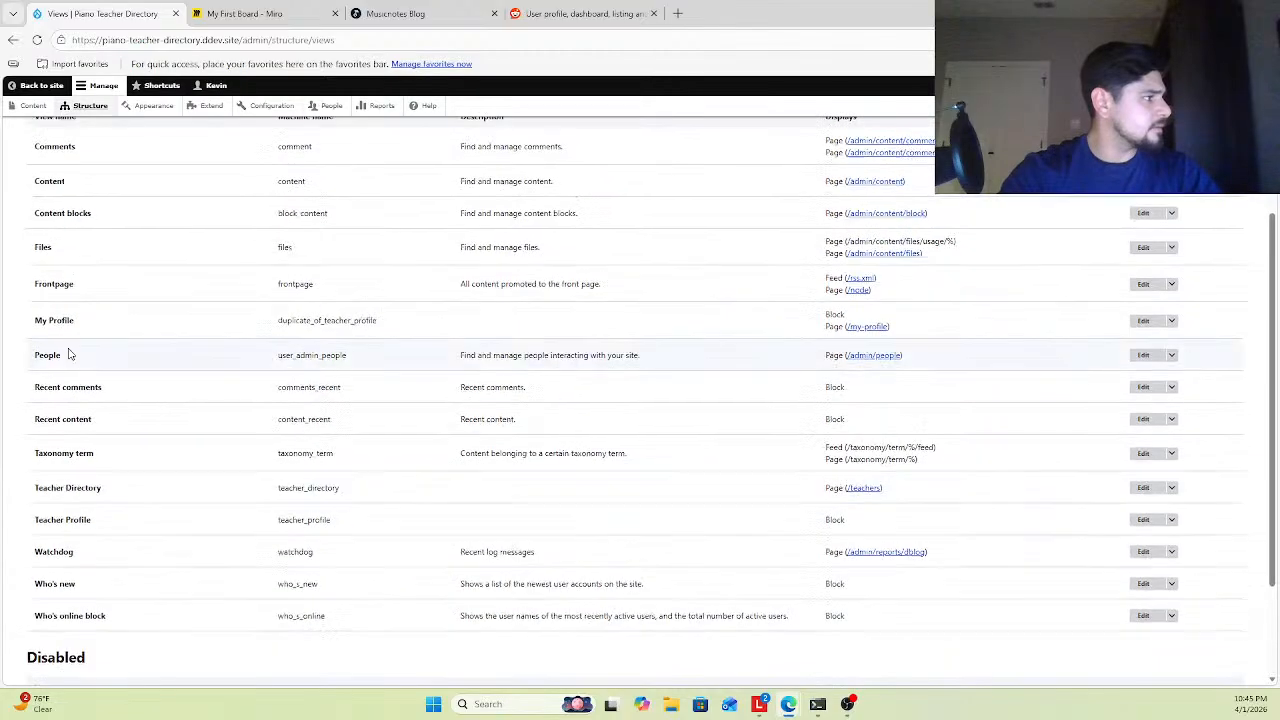
left_click(1143, 390)
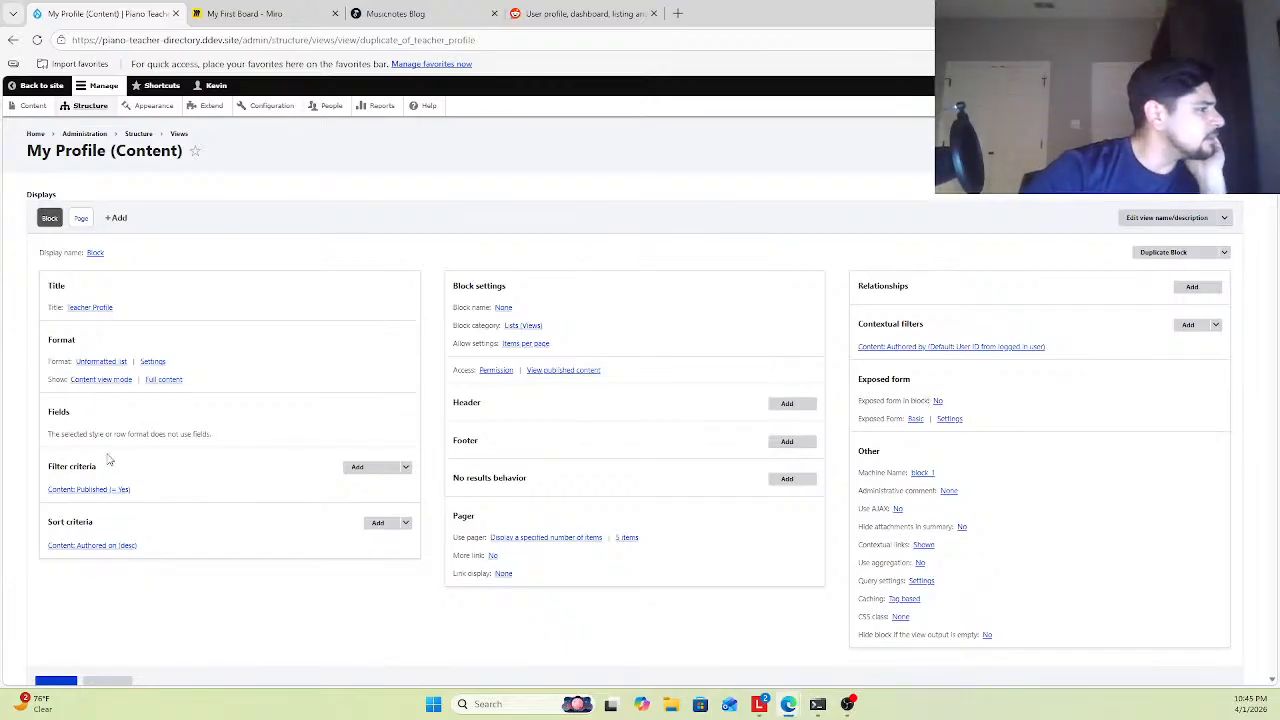
left_click(104, 379)
left_click(194, 394)
left_click(1022, 466)
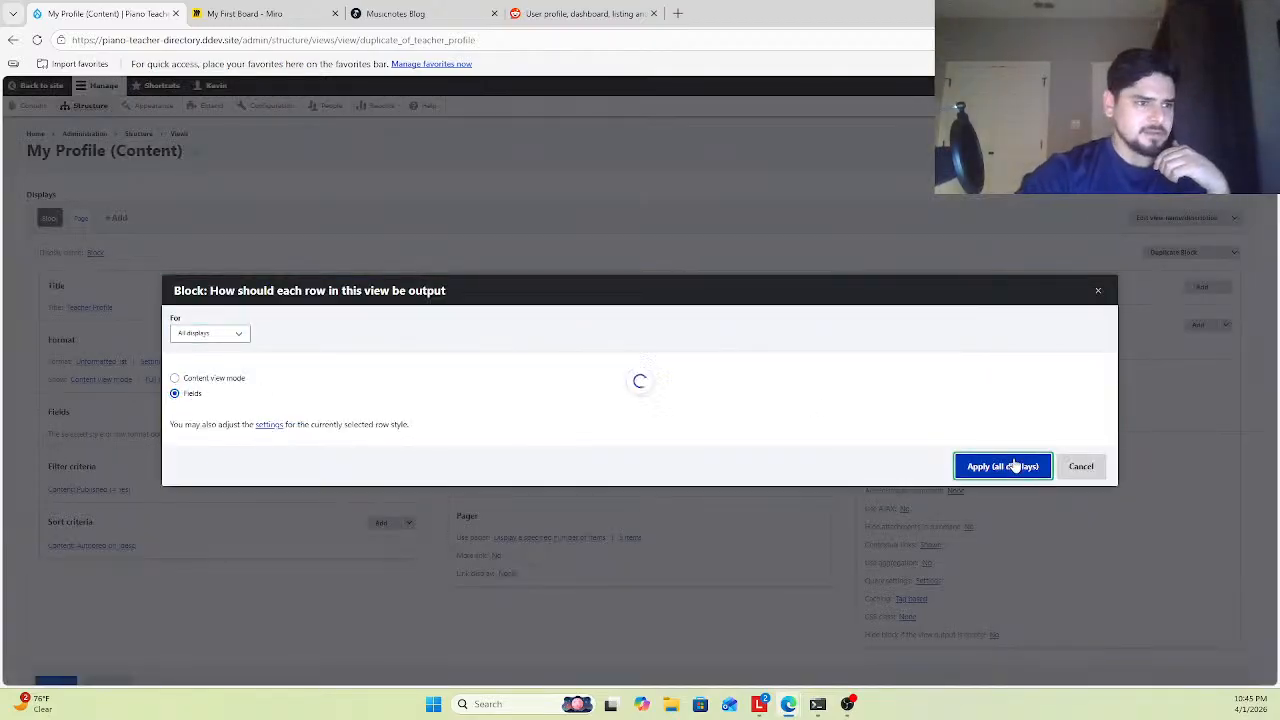
left_click(1028, 487)
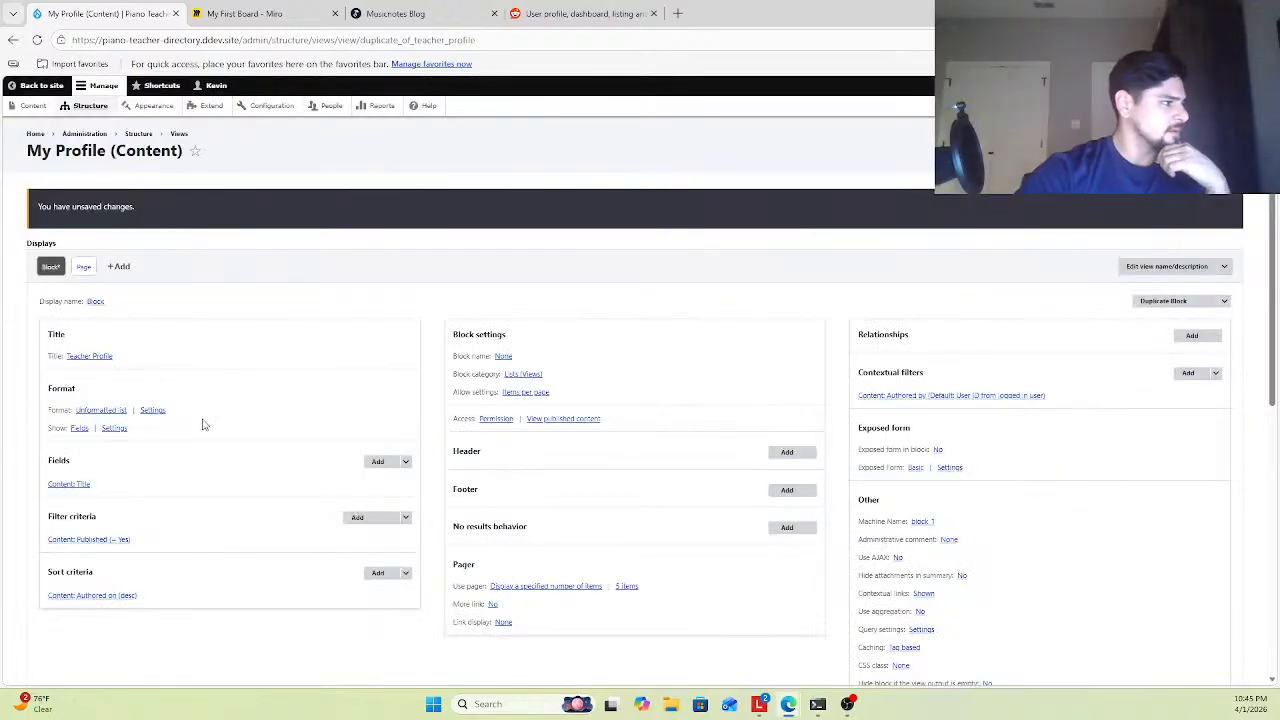
Make the Content: Title field display inline, then save the My Profile view
left_click(79, 428)
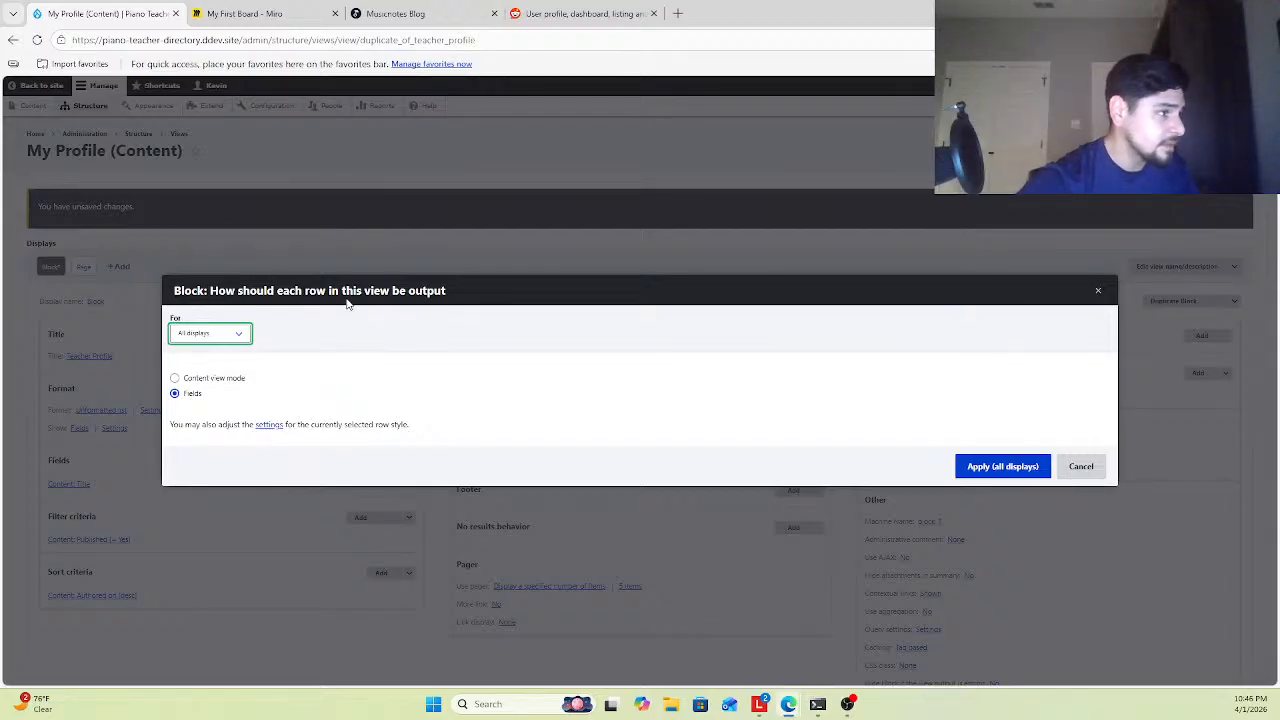
left_click(1003, 467)
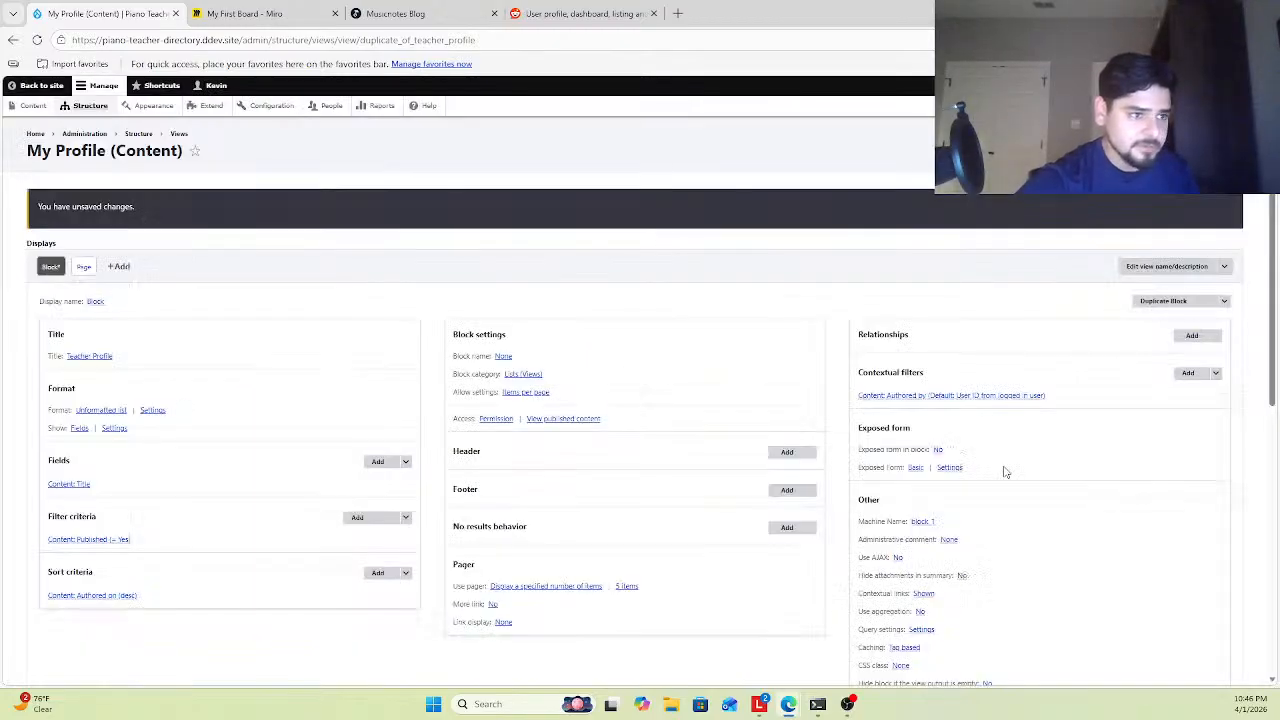
left_click(124, 429)
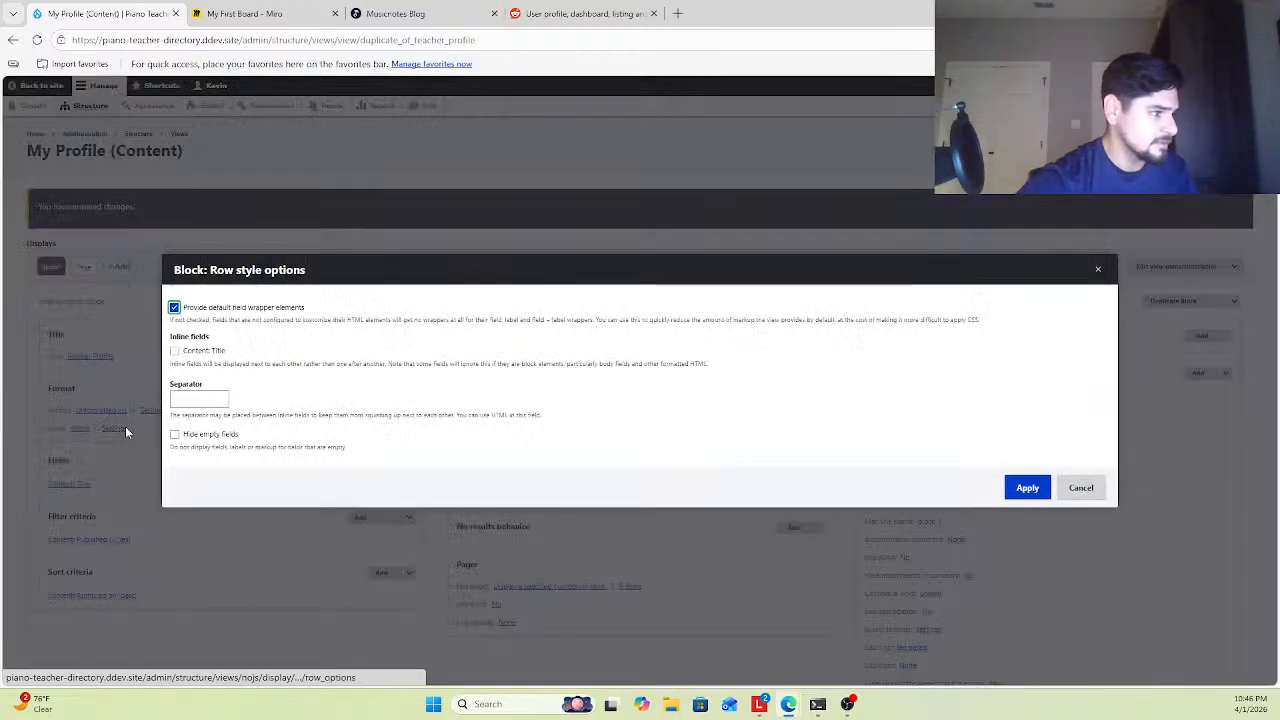
left_click(174, 351)
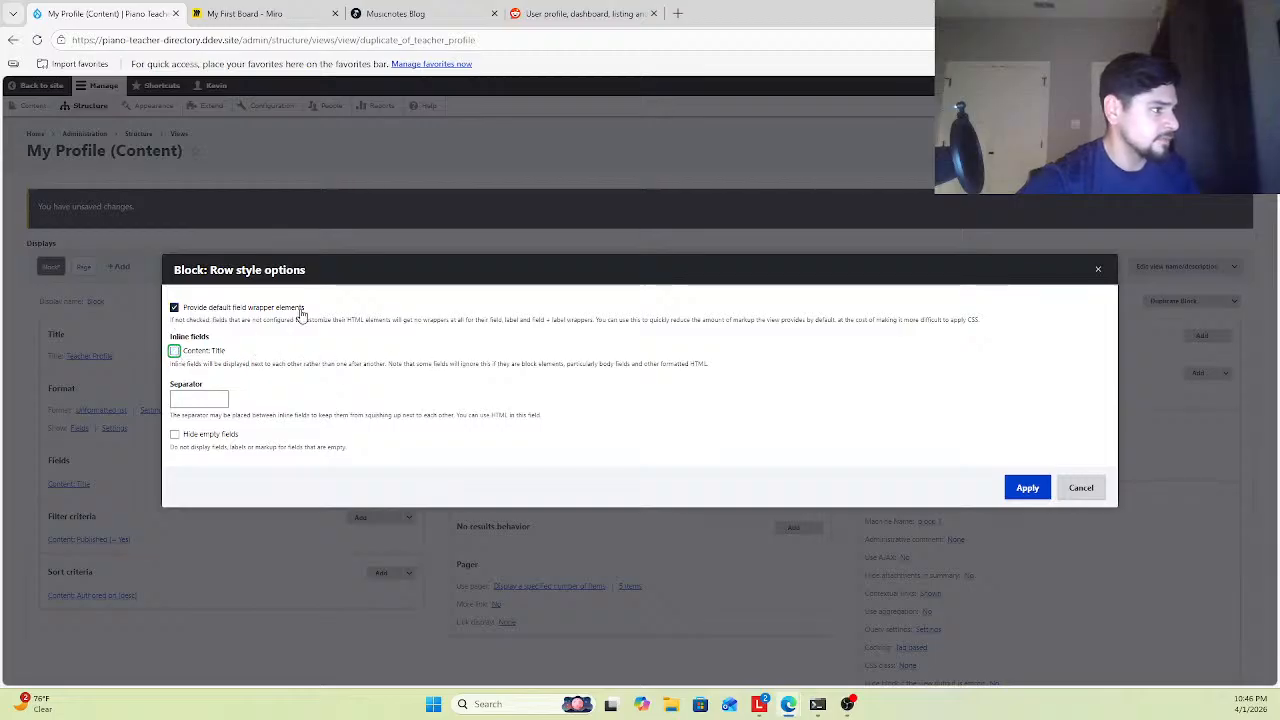
left_click(1012, 488)
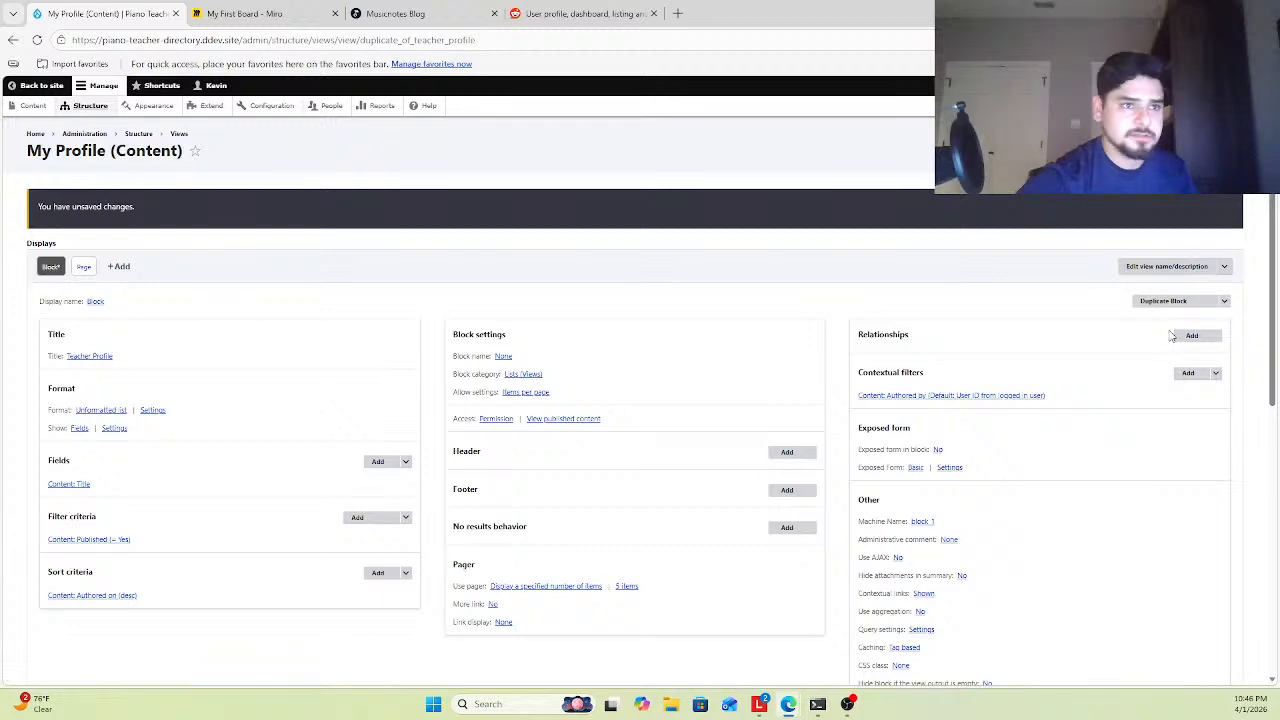
scroll(1238, 214, "down", 5)
left_click(56, 261)
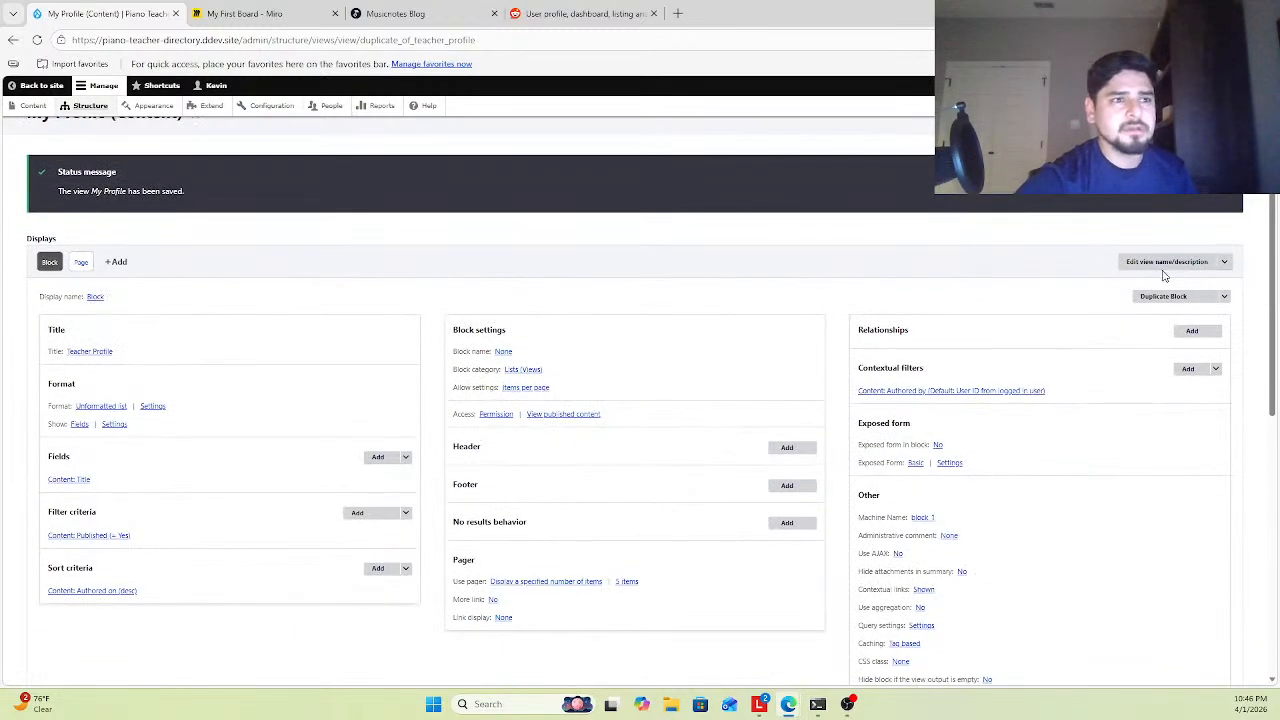
scroll(953, 438, "down", 5)
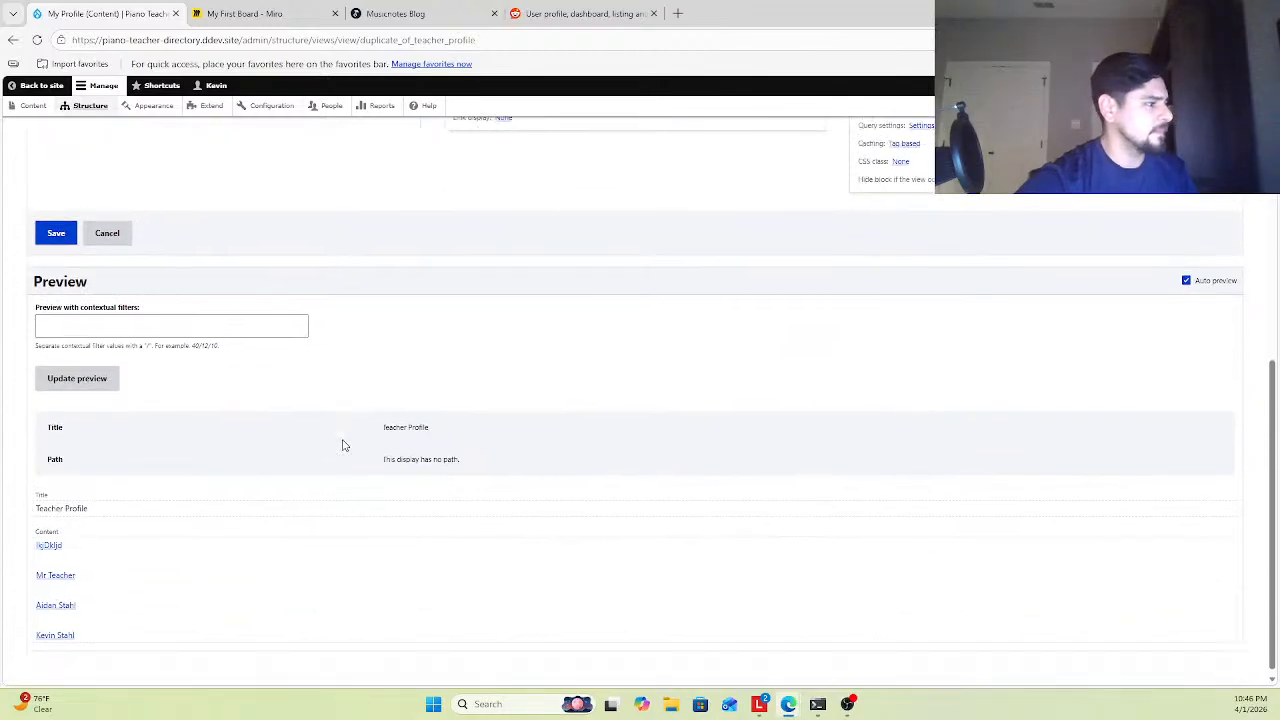
Log out of the administrator account and sign in with the teacher's username
left_click(53, 572)
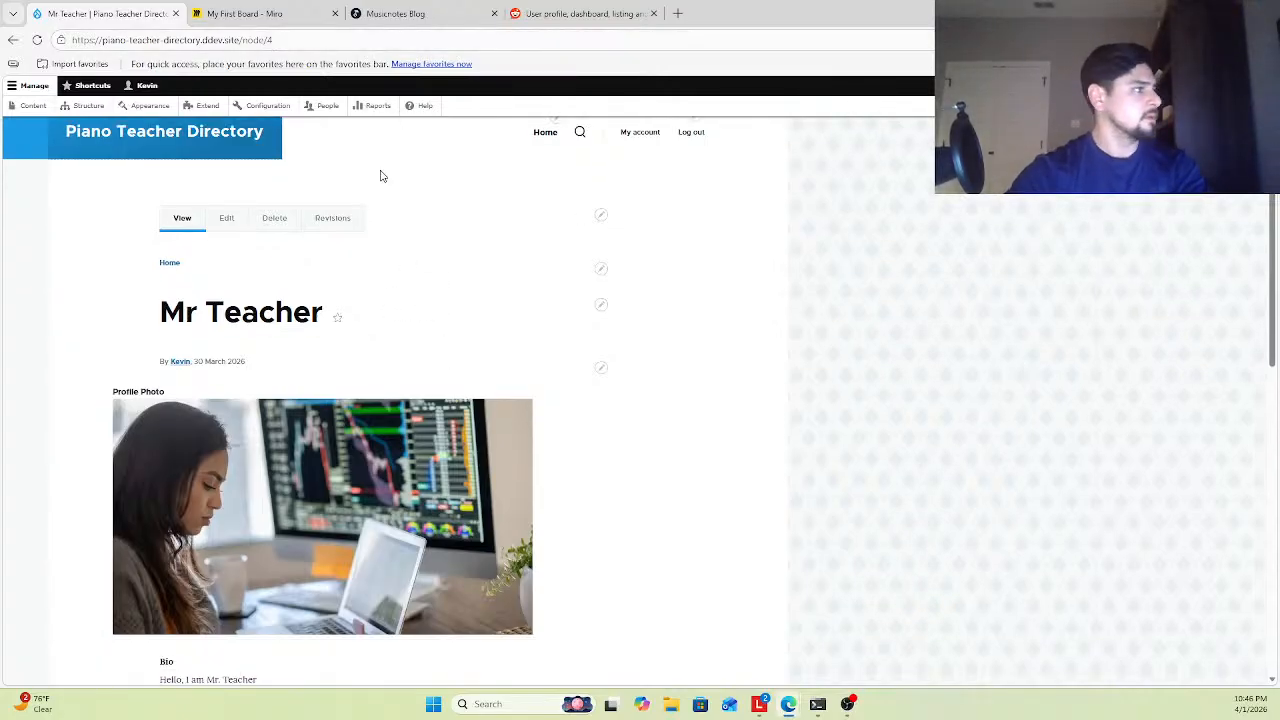
left_click(140, 86)
left_click(134, 105)
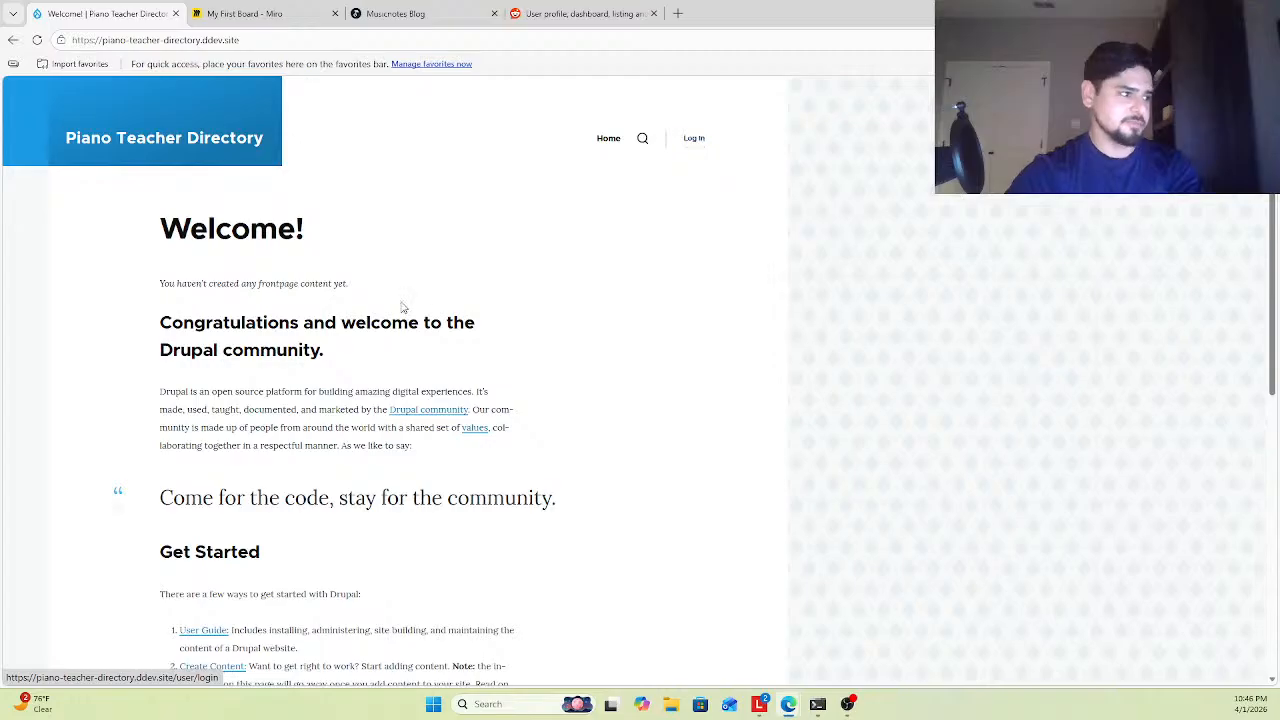
left_click(694, 138)
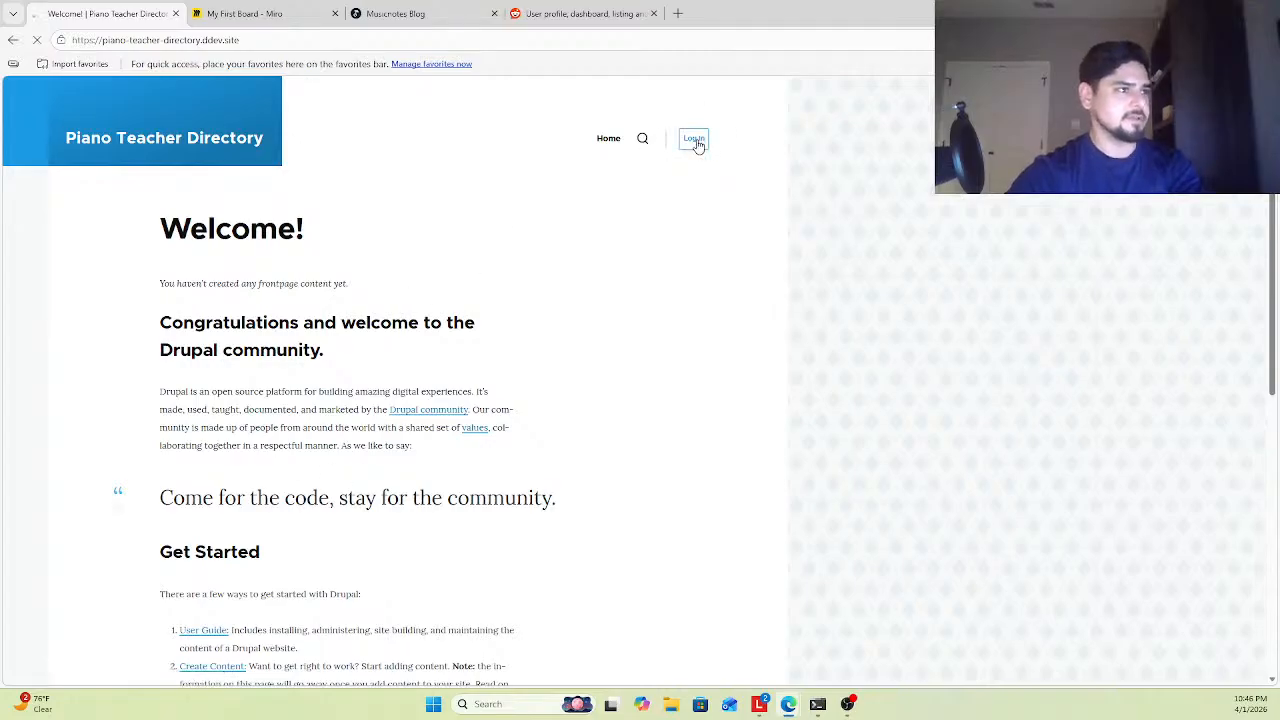
double_click(193, 398)
type("Cecilia")
key("Return")
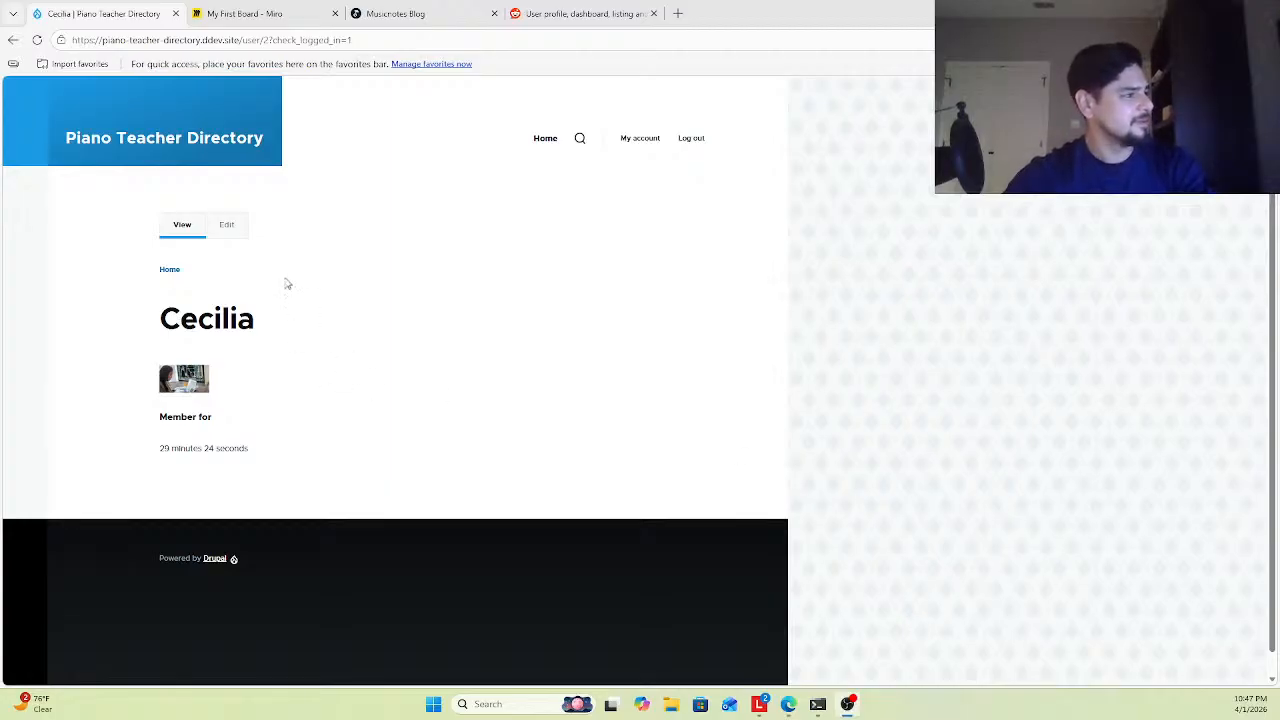
Replace the user path in the address bar to load the my-profile page
left_click(350, 40)
left_click(279, 40)
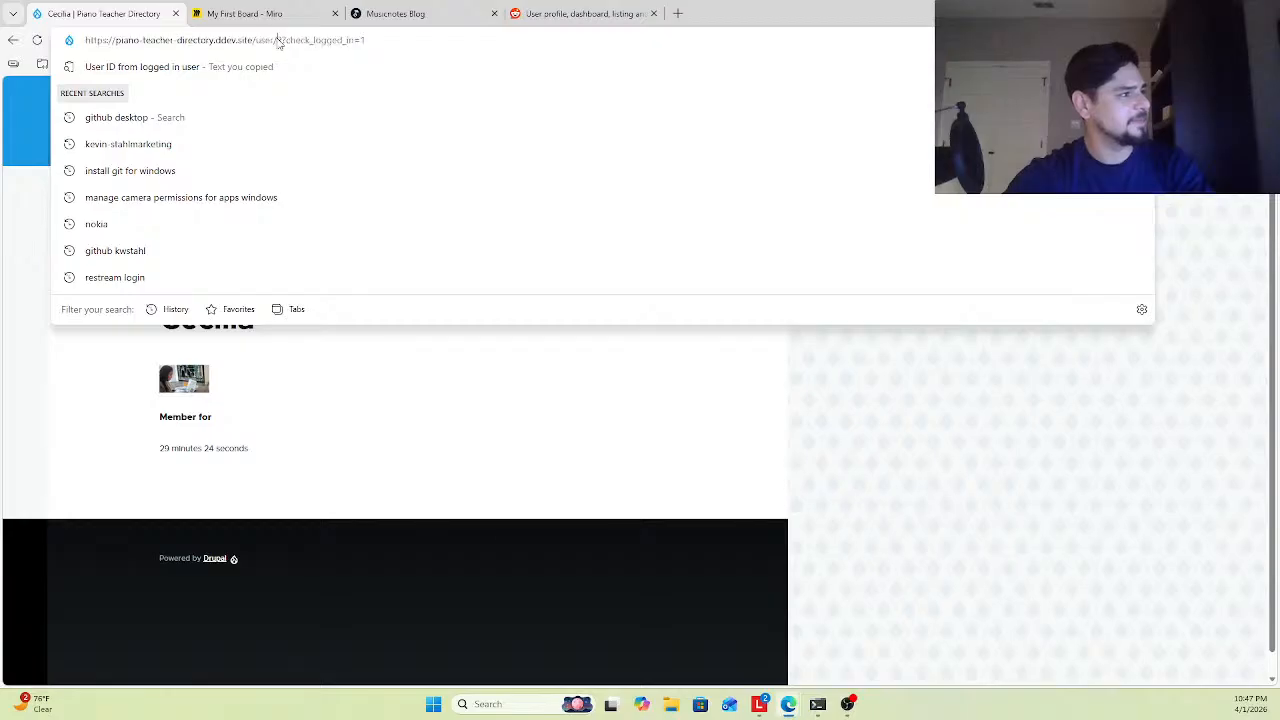
left_click_drag(258, 40, 491, 66)
type("my=")
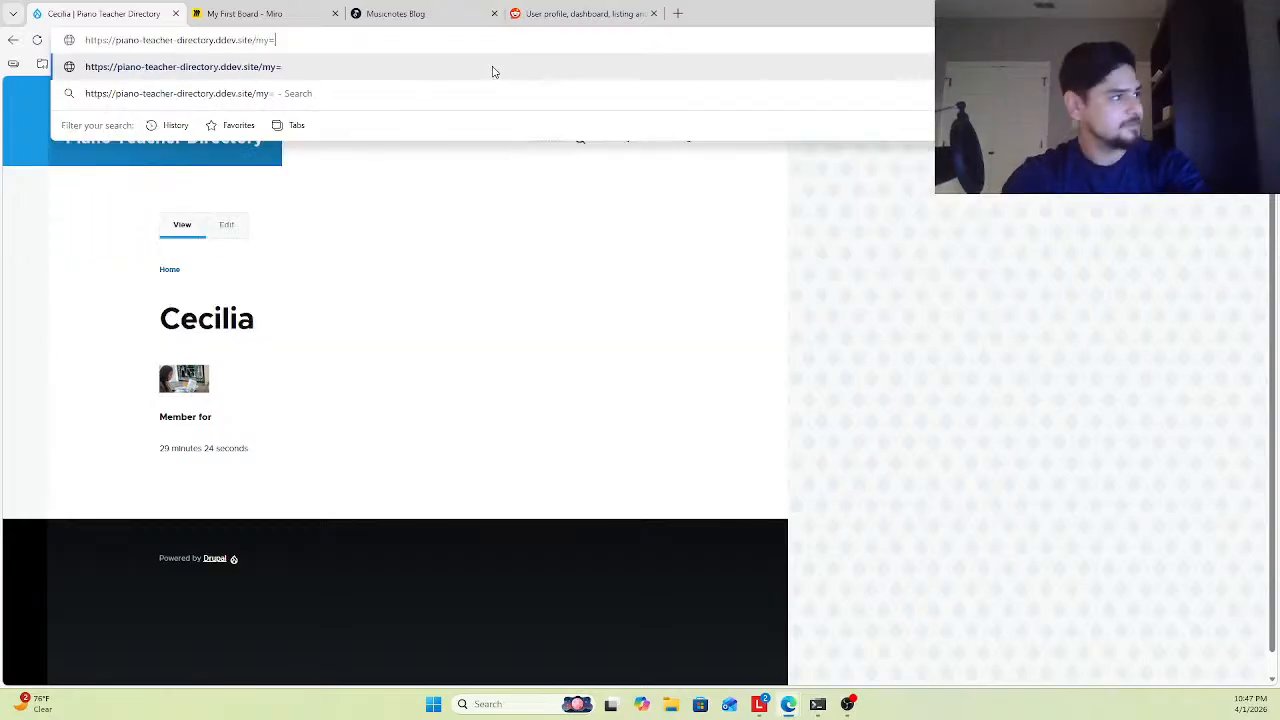
type("profil")
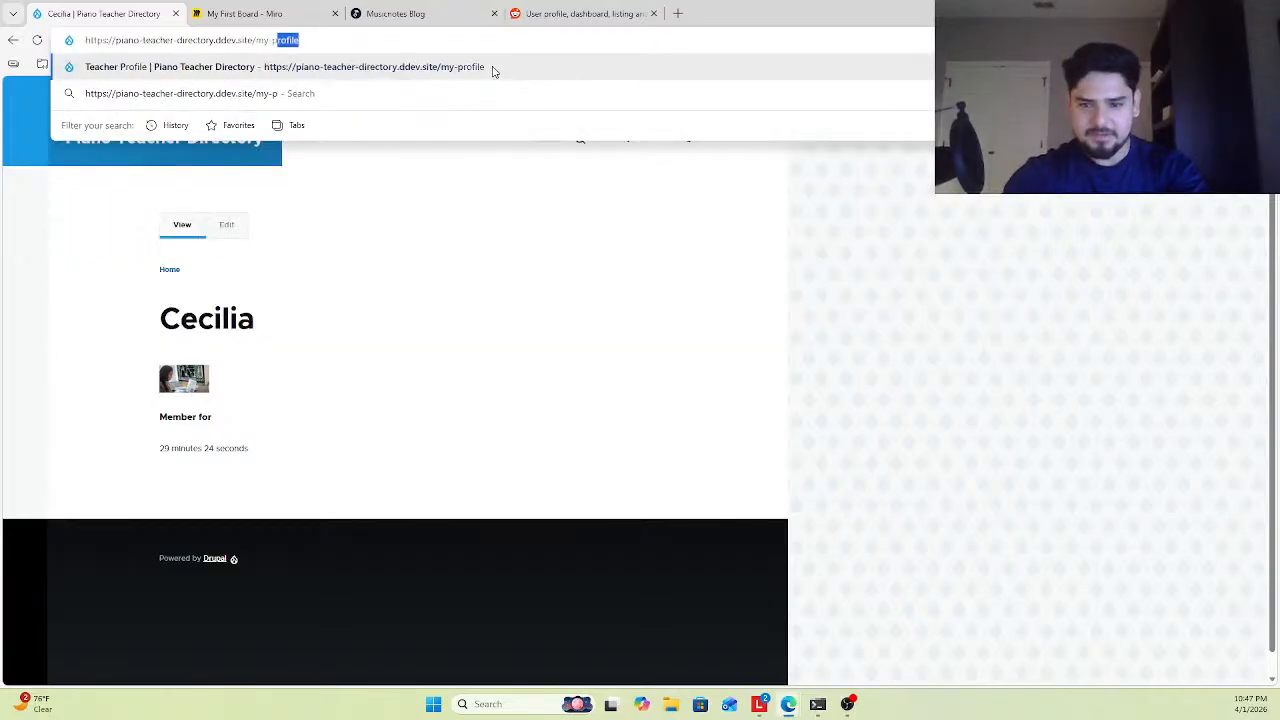
key("Return")
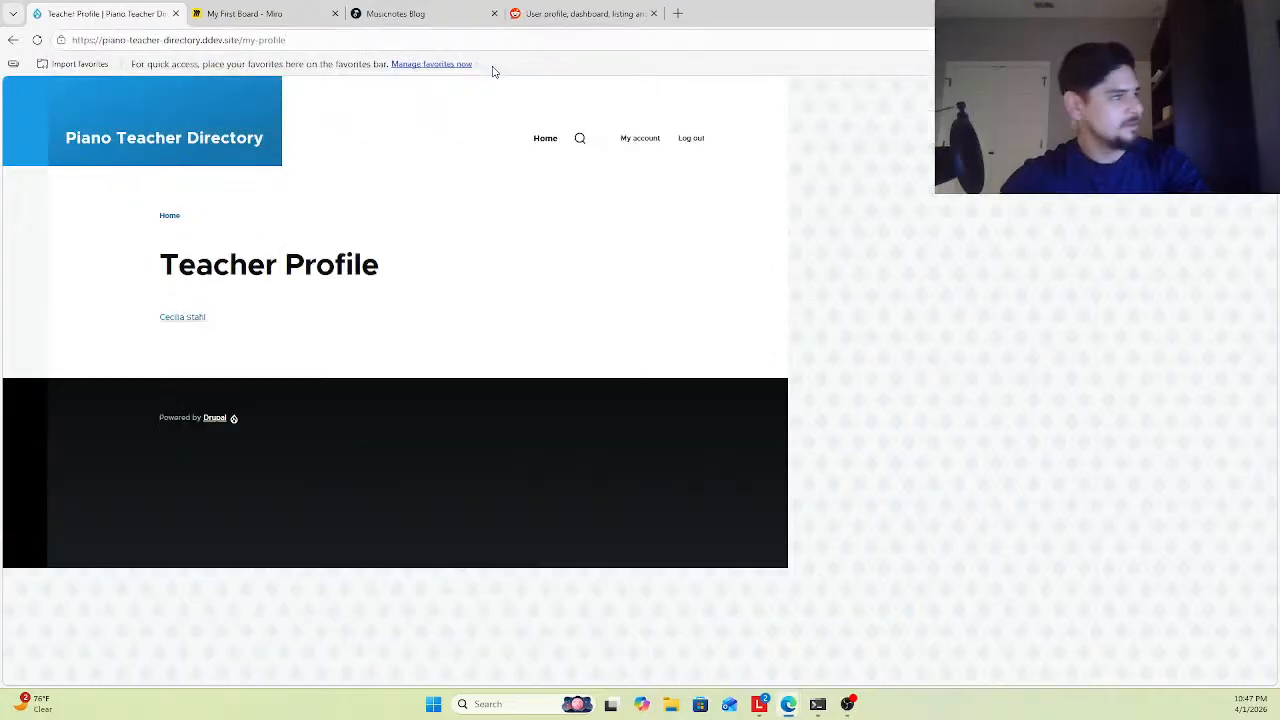
Open the listed teacher profile and its edit form, then navigate back to the profile
left_click(178, 318)
scroll(405, 335, "down", 4)
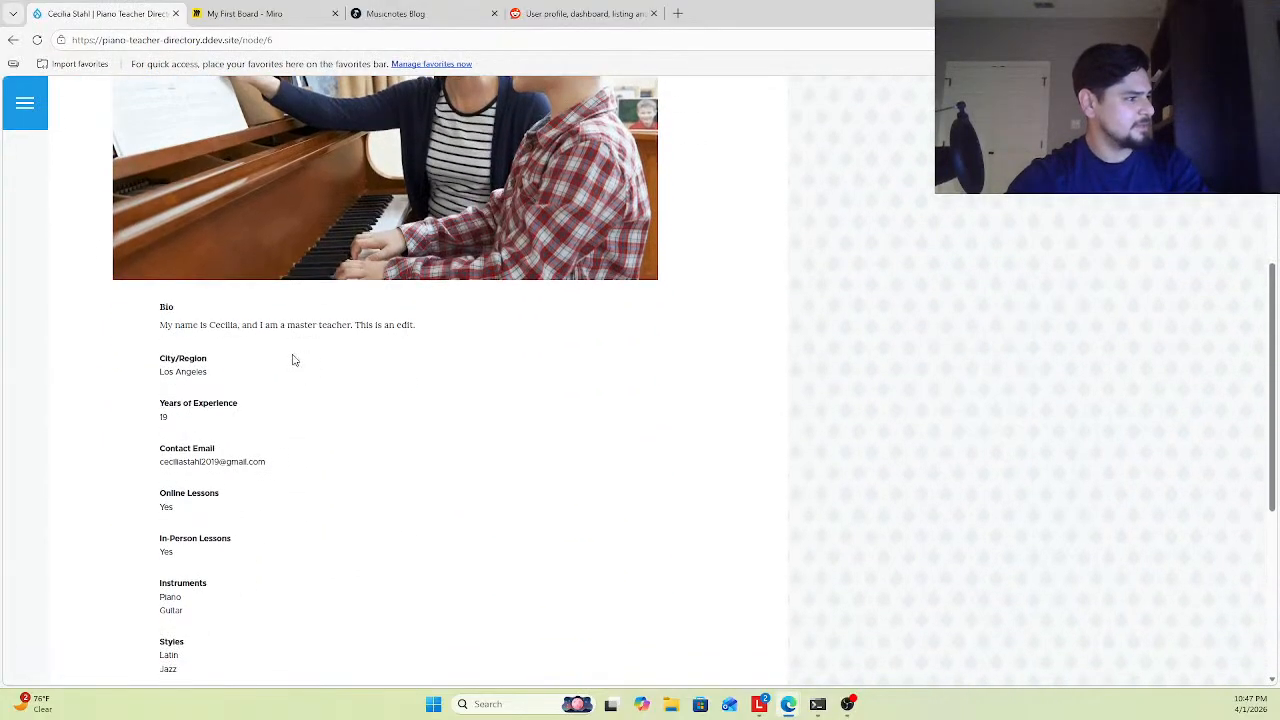
scroll(303, 366, "up", 4)
left_click(226, 170)
scroll(262, 349, "down", 3)
scroll(262, 349, "down", 10)
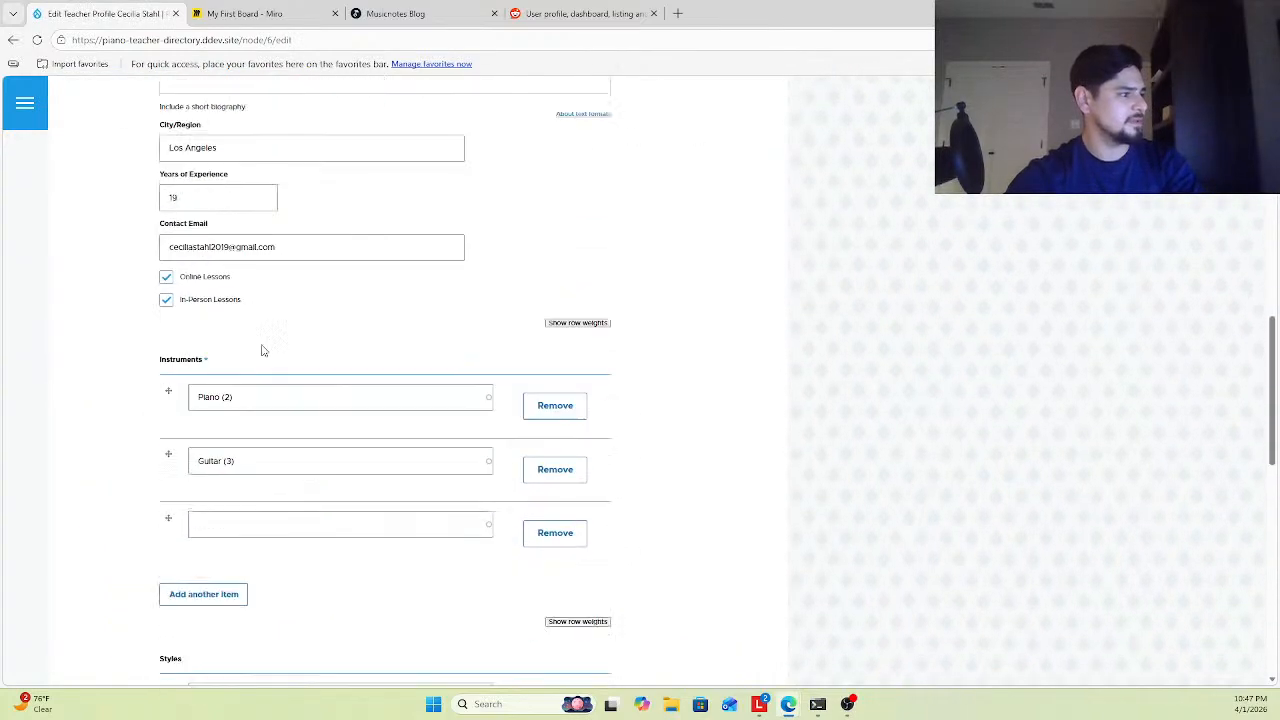
scroll(186, 261, "up", 15)
left_click(182, 227)
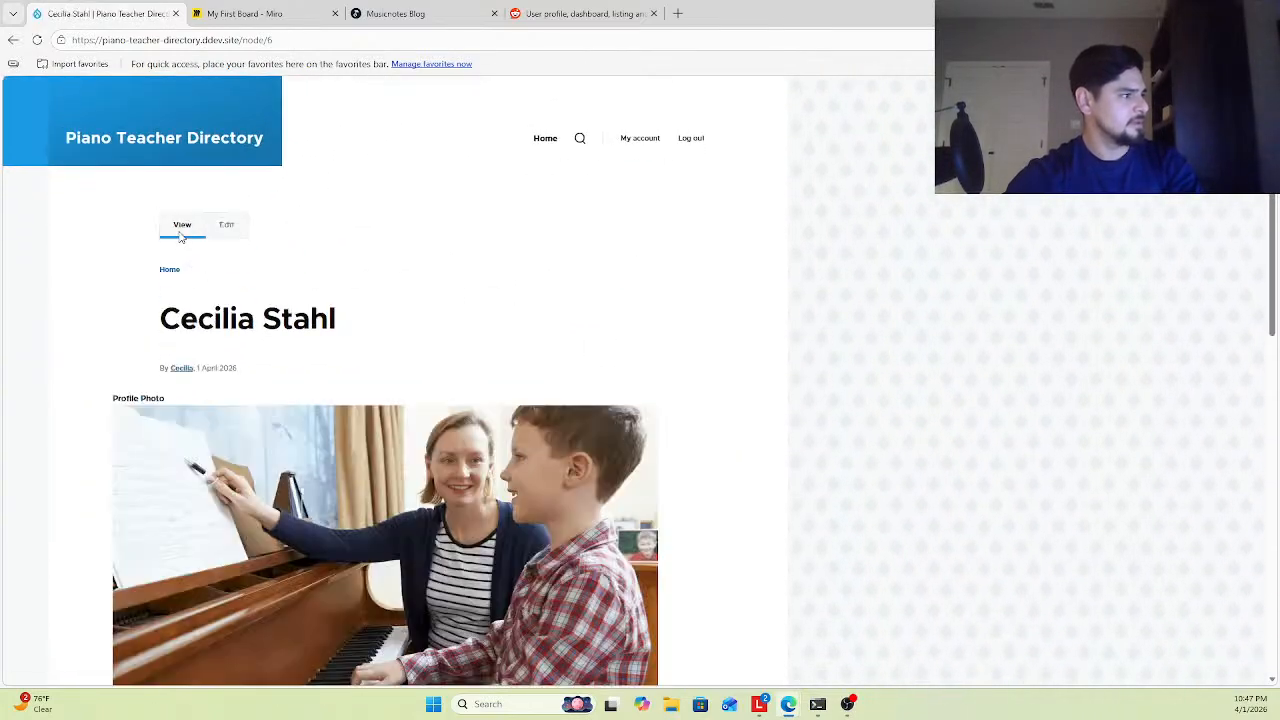
left_click(170, 269)
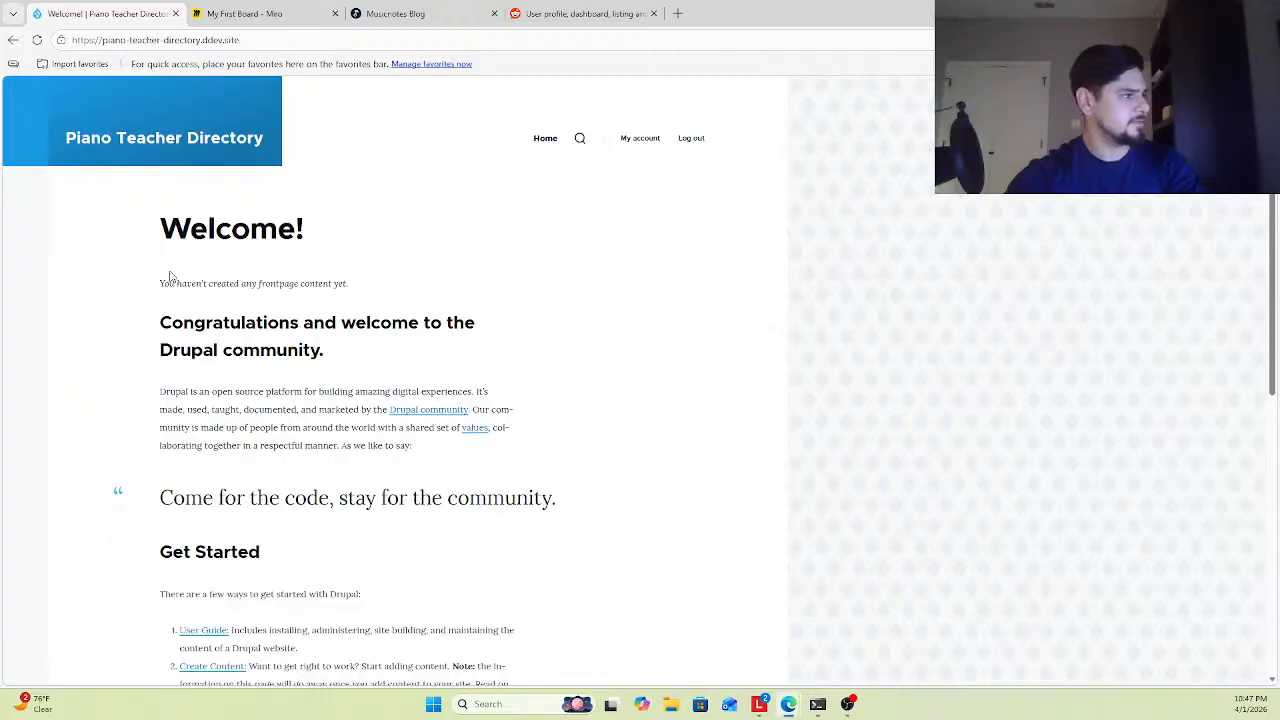
left_click(14, 40)
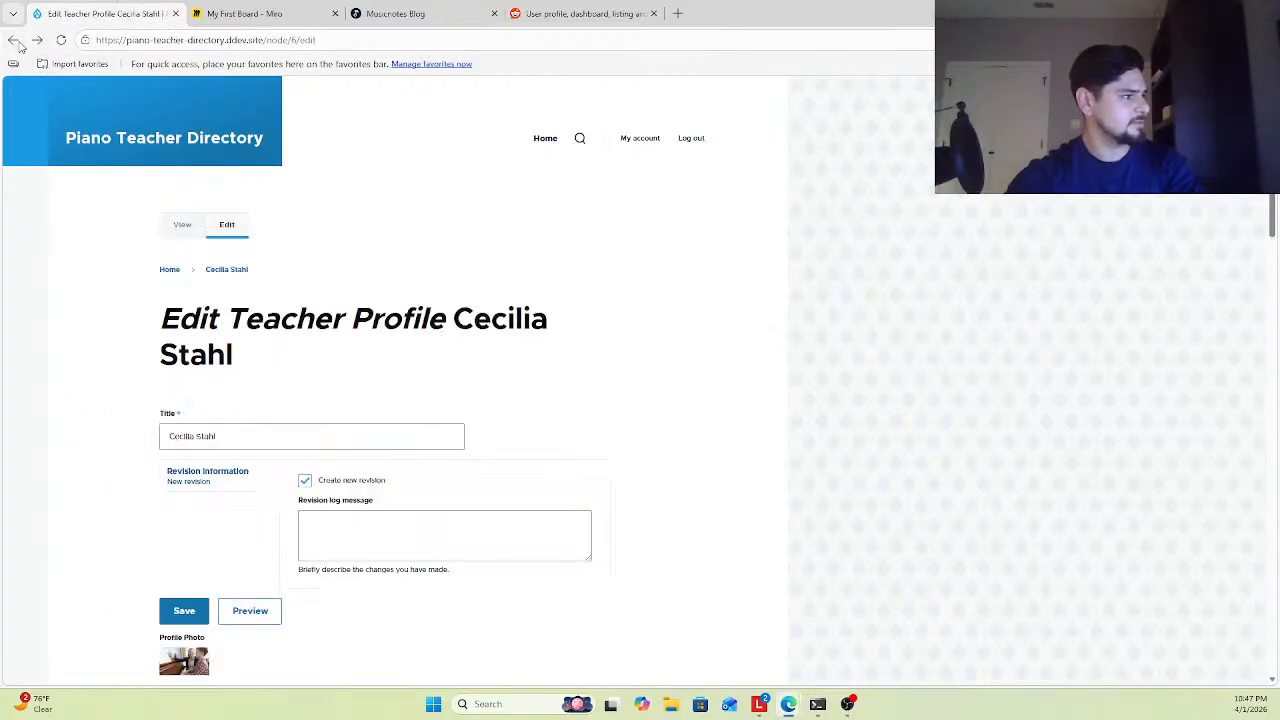
left_click(14, 40)
Swap node/6 in the address for my-profile to reload the Teacher Profile page
left_click(280, 42)
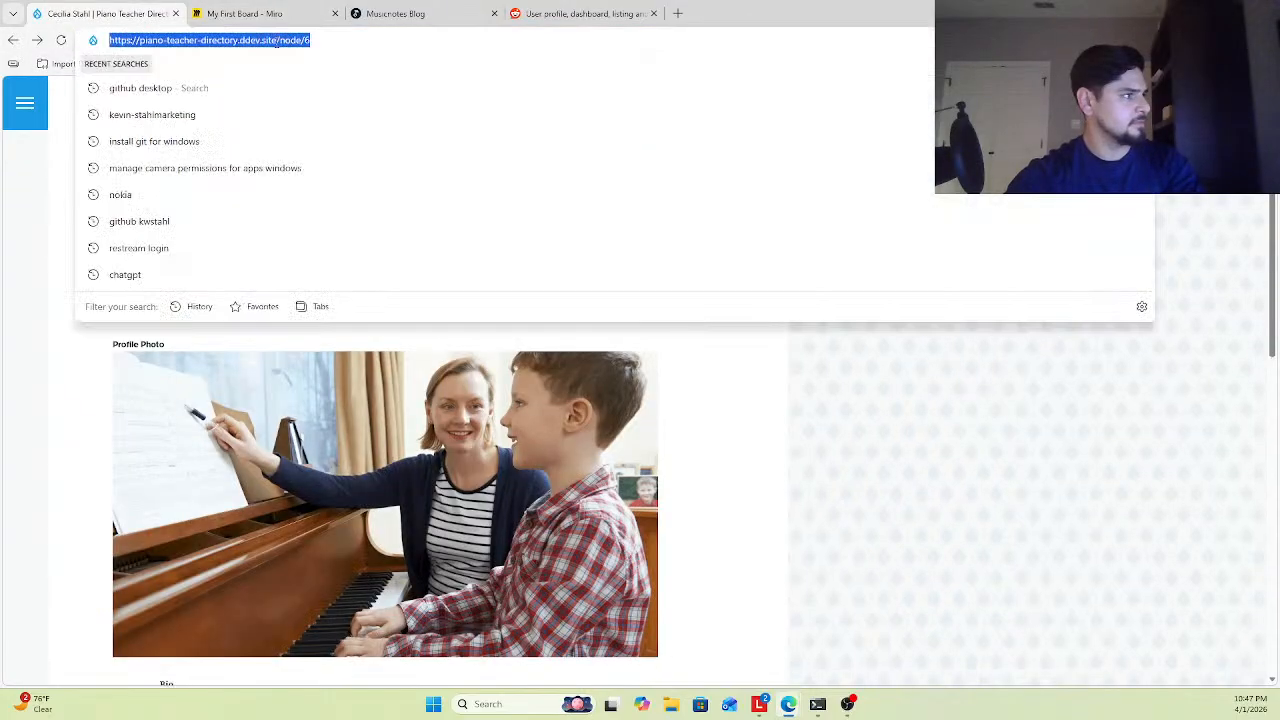
left_click(280, 42)
left_click_drag(279, 42, 424, 55)
type("my-")
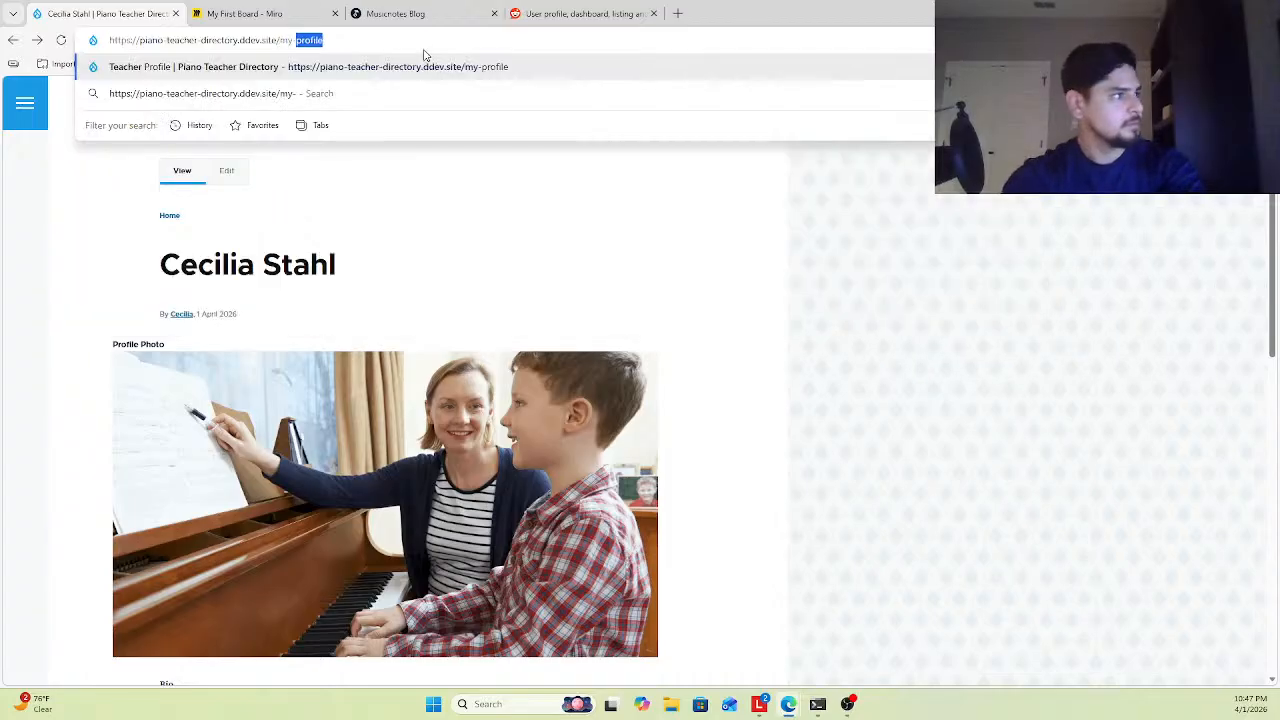
type("progile")
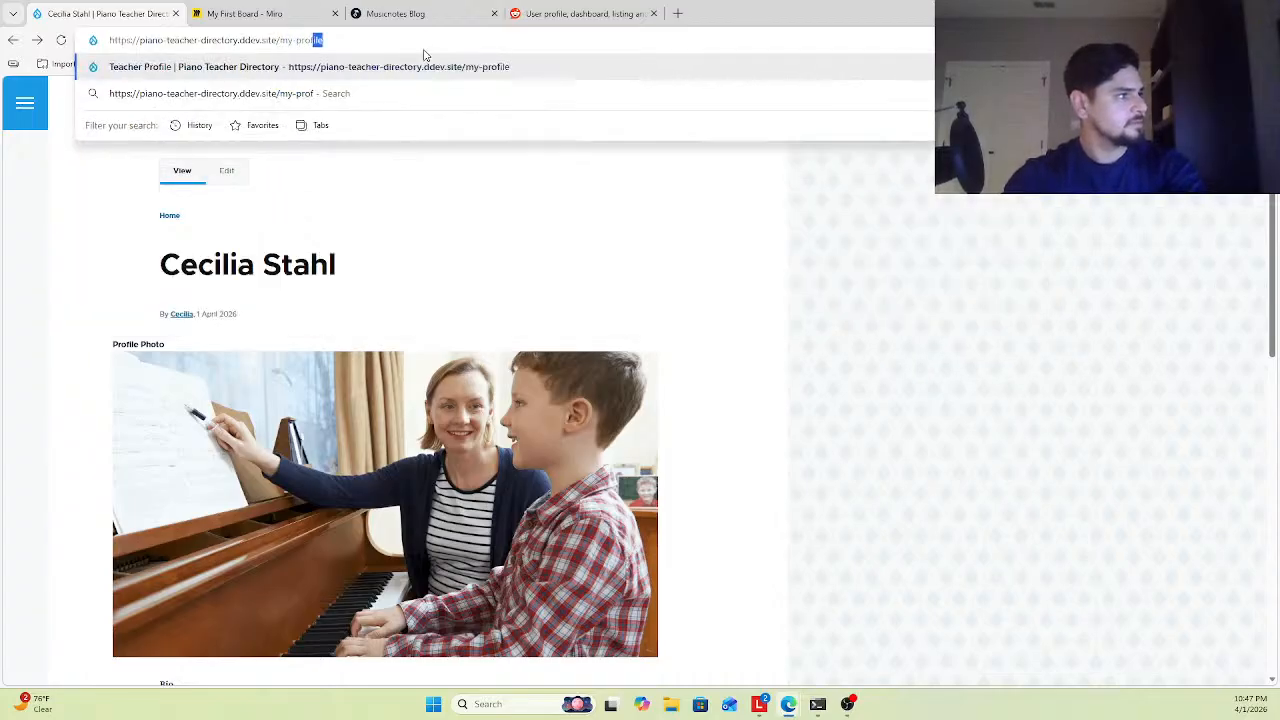
key("Return")
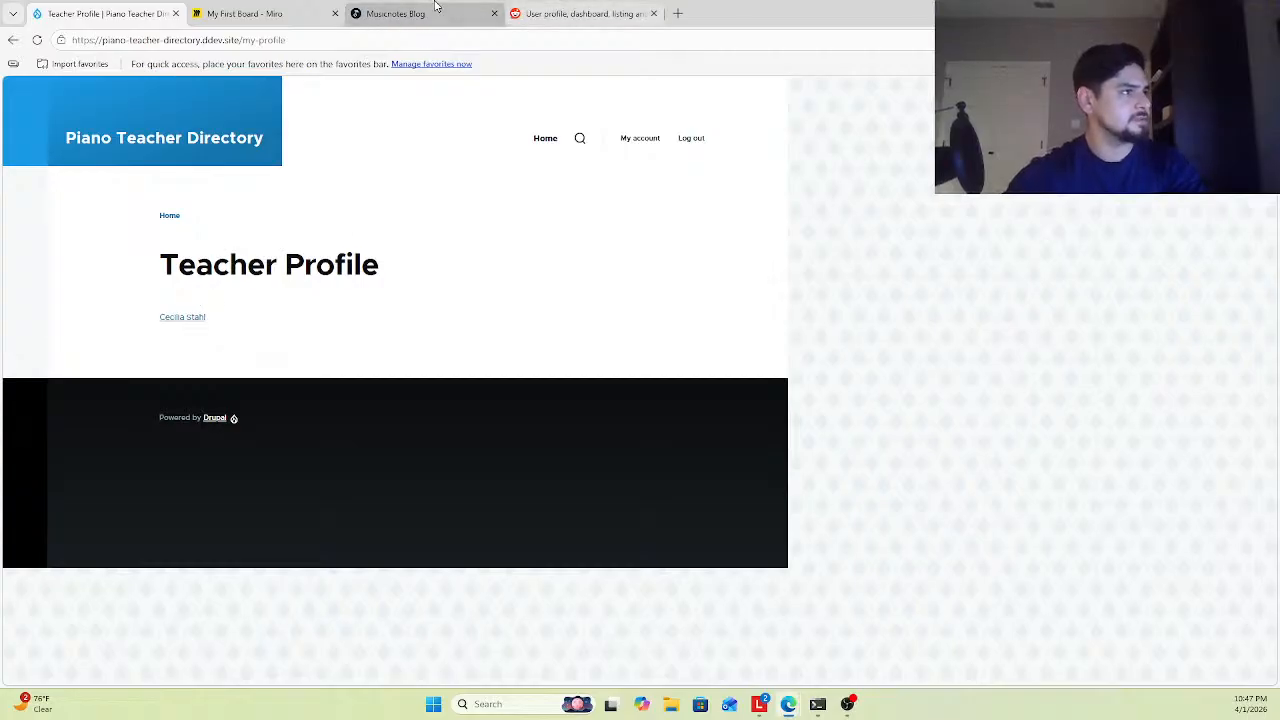
mouse_move(449, 7)
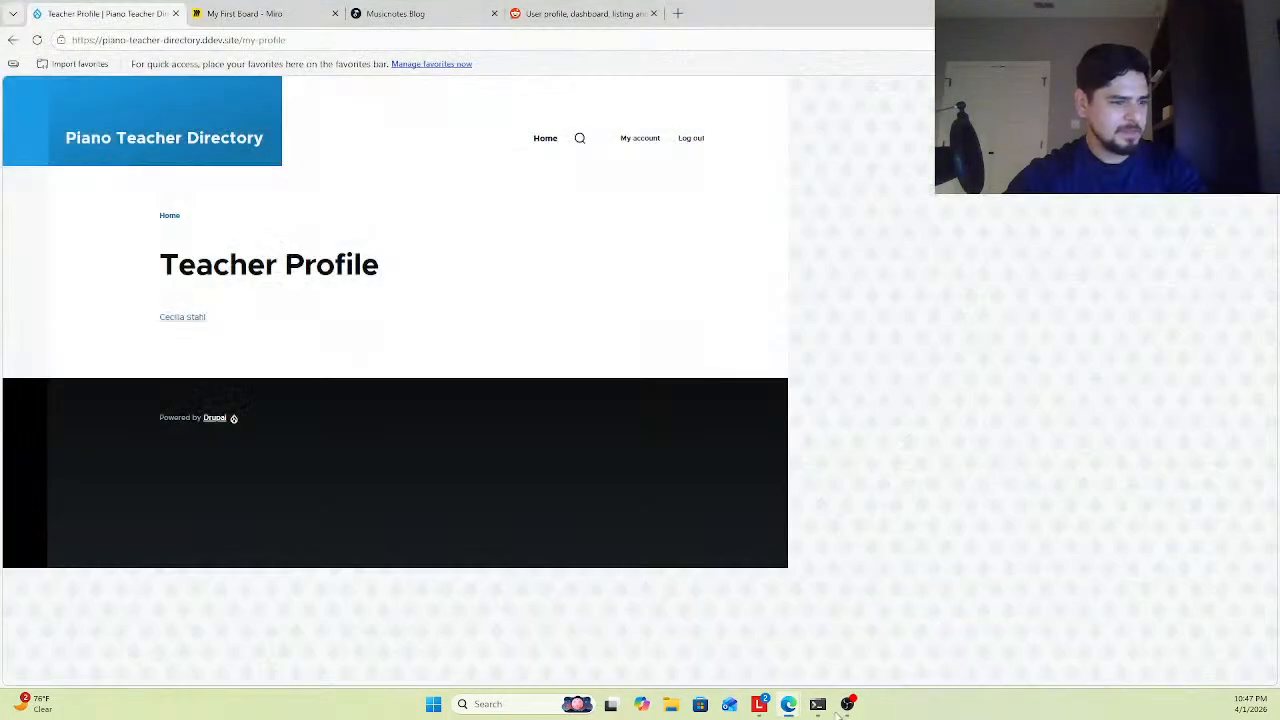
Log out and sign back in with the administrator's username
mouse_move(786, 708)
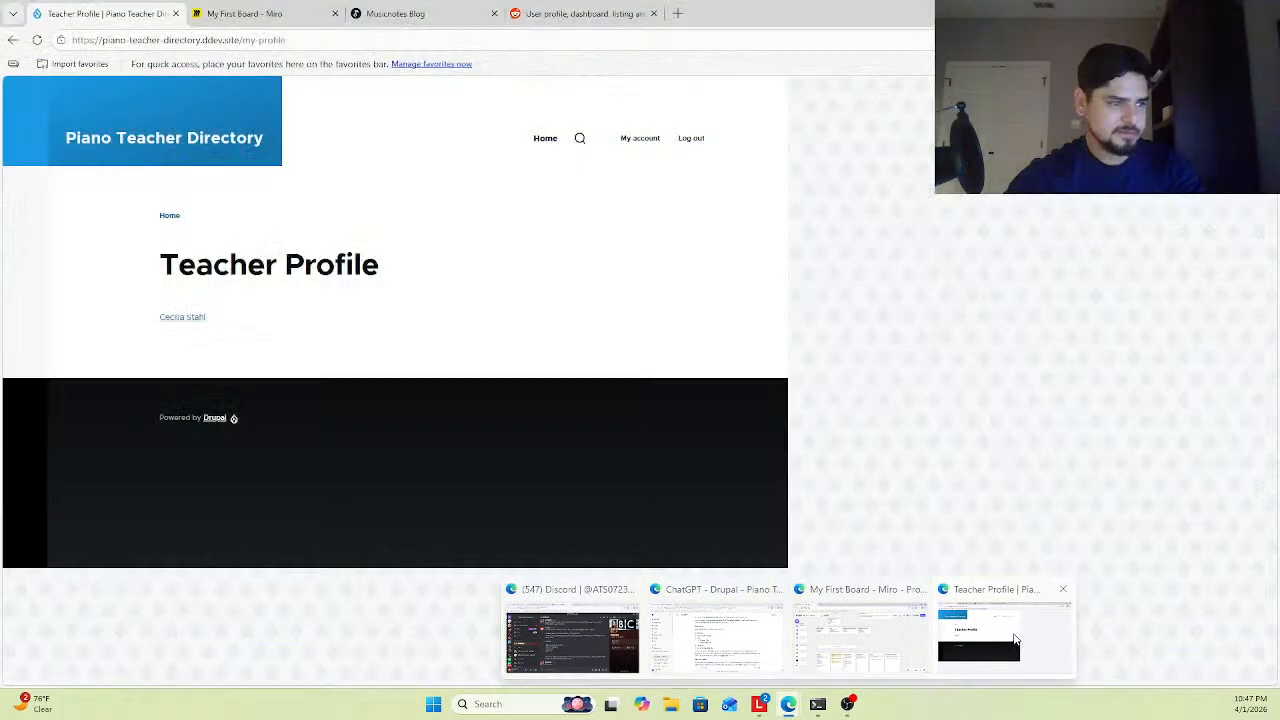
left_click(1015, 640)
left_click(690, 141)
left_click(695, 140)
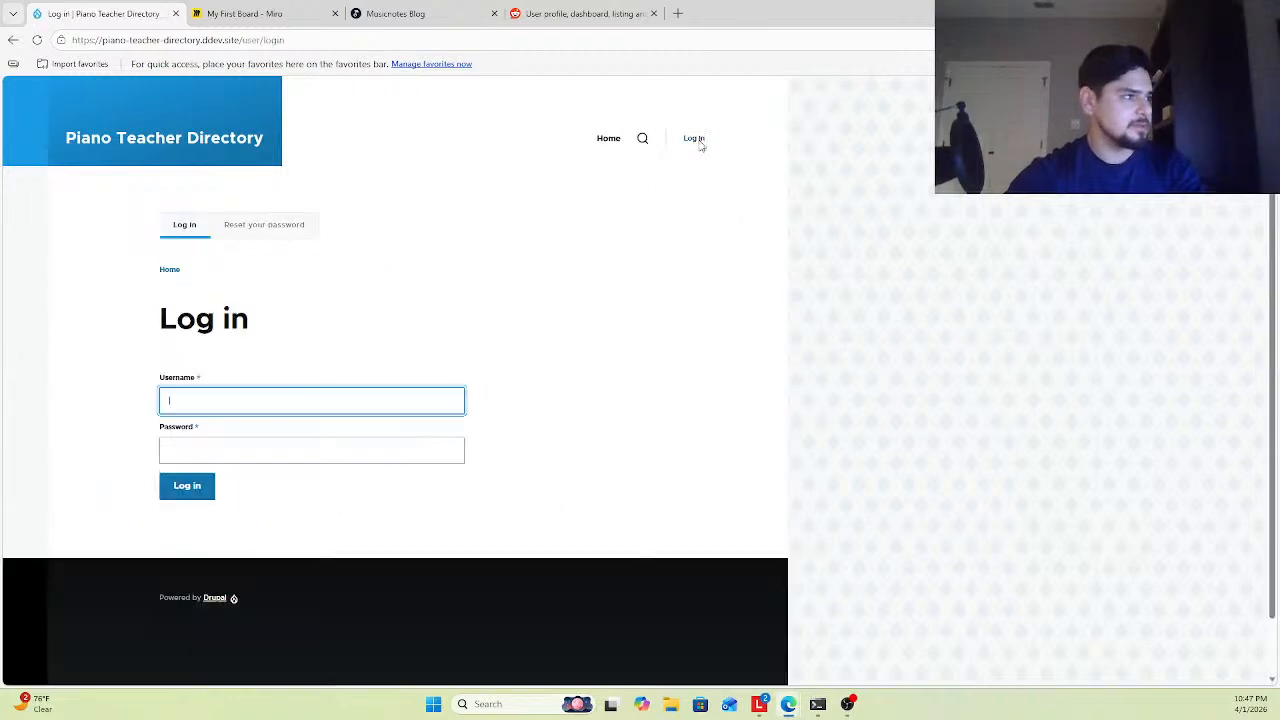
left_click(200, 401)
key("ctrl+a")
type("Kevin")
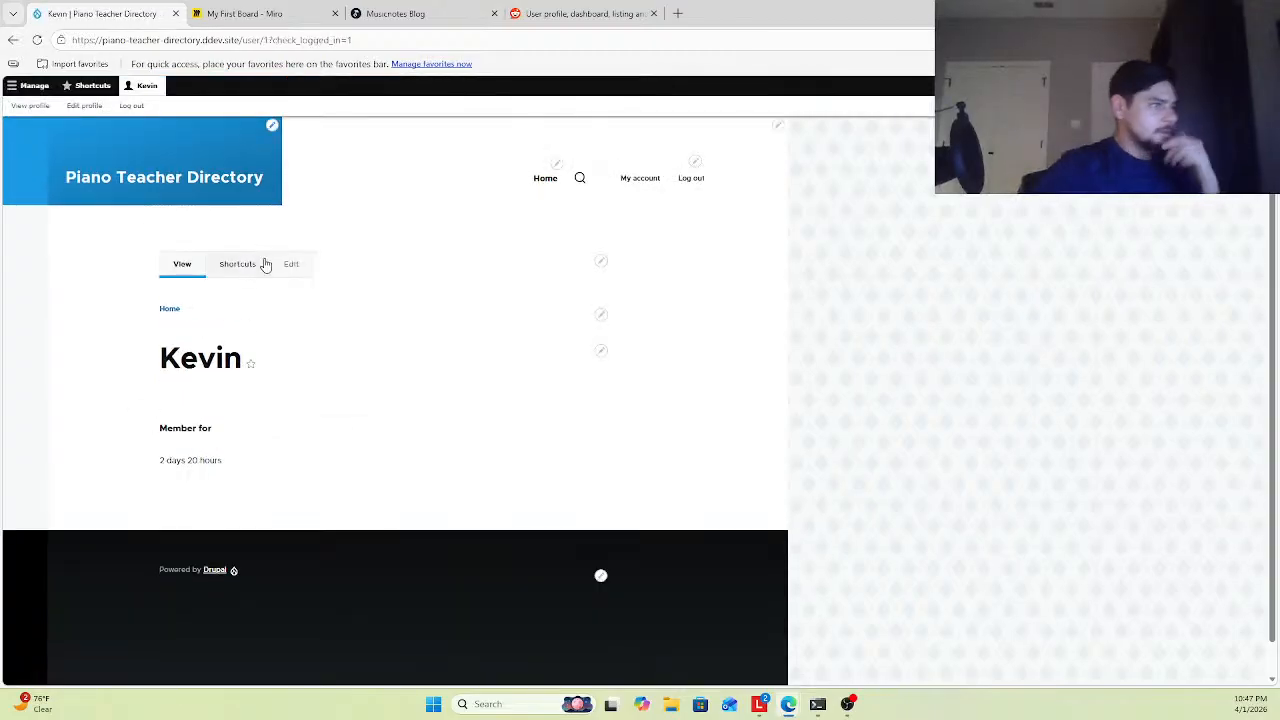
Open the Views list via Manage > Structure > Views
left_click(37, 89)
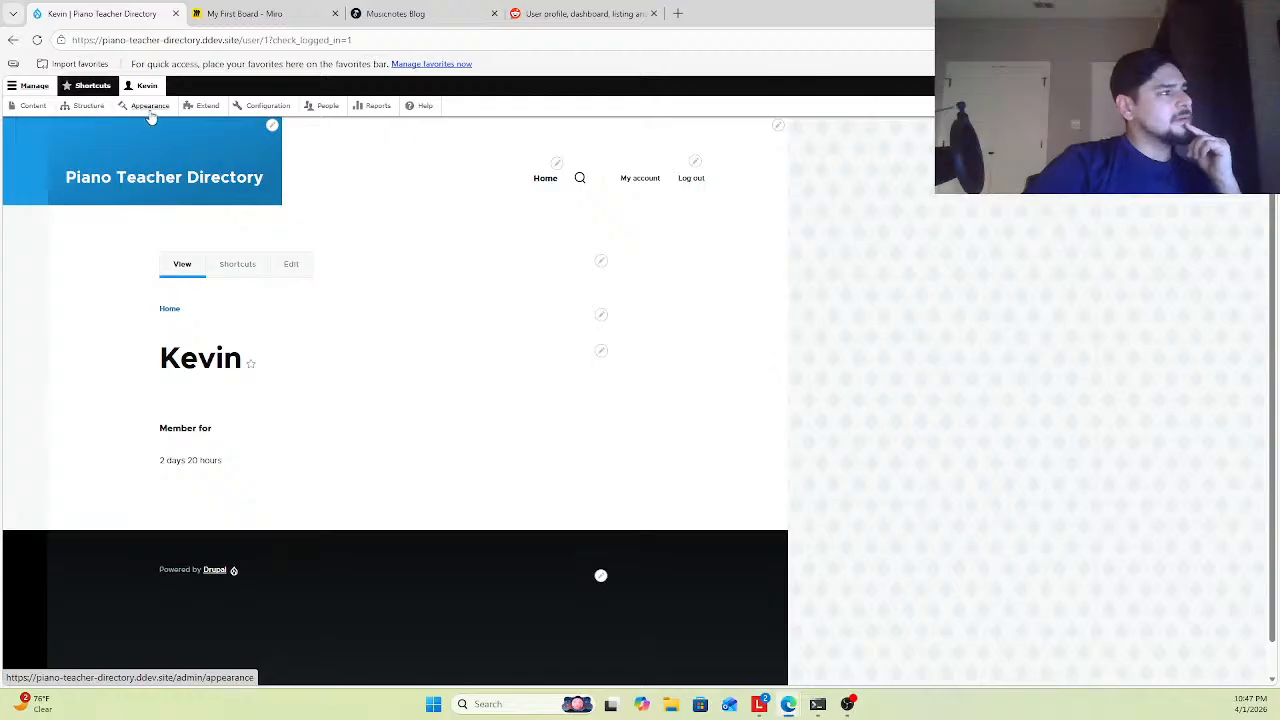
left_click(90, 106)
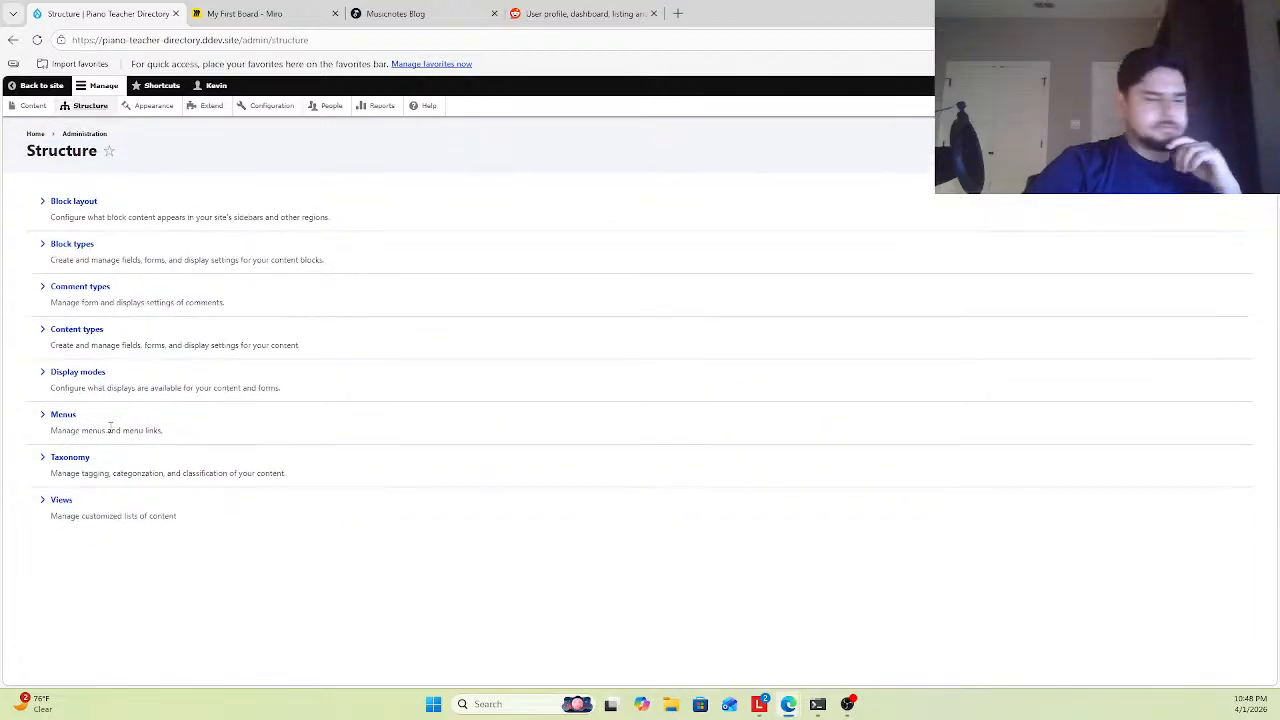
left_click(63, 500)
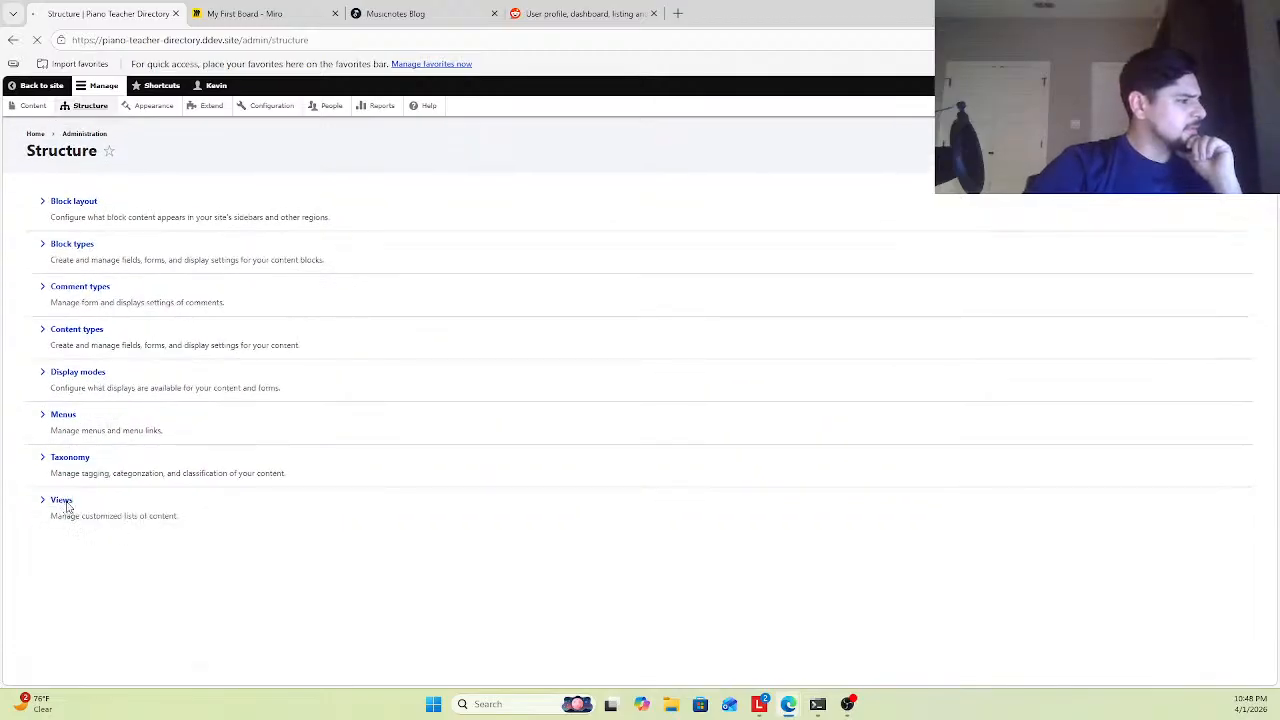
scroll(278, 435, "down", 3)
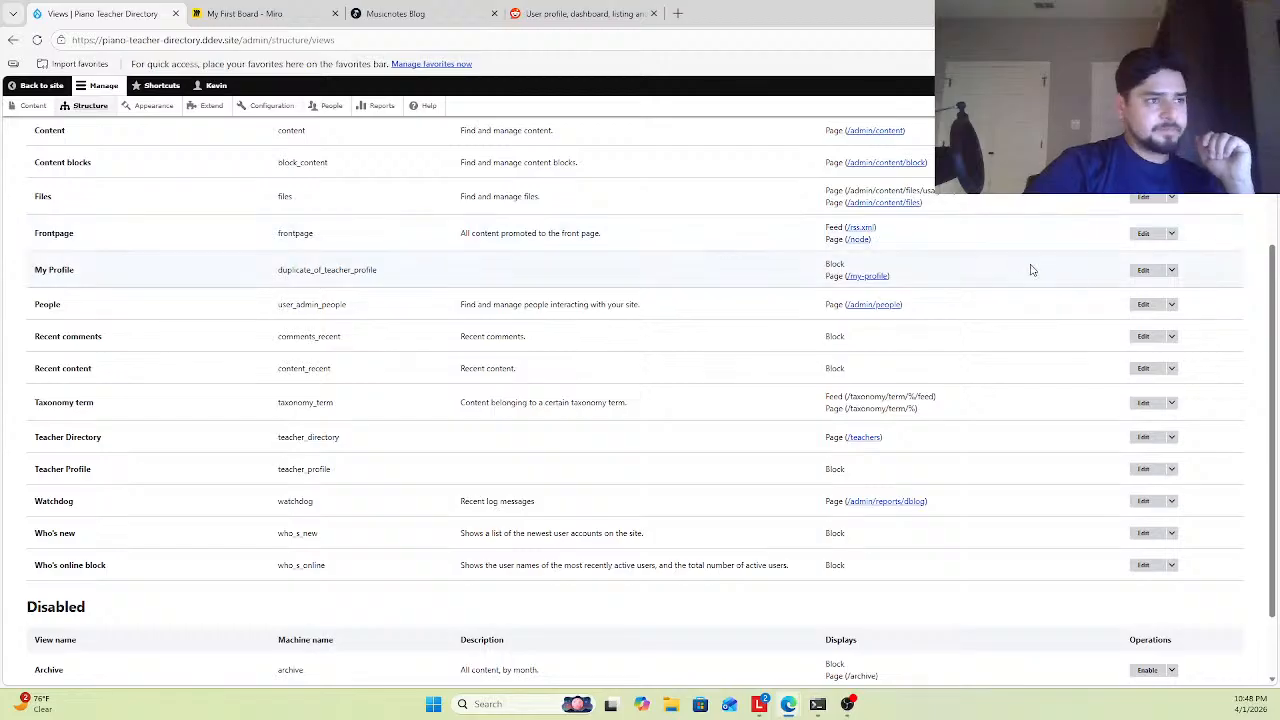
Edit the My Profile view, cancel the unchanged row style options, and start adding fields
left_click(1143, 270)
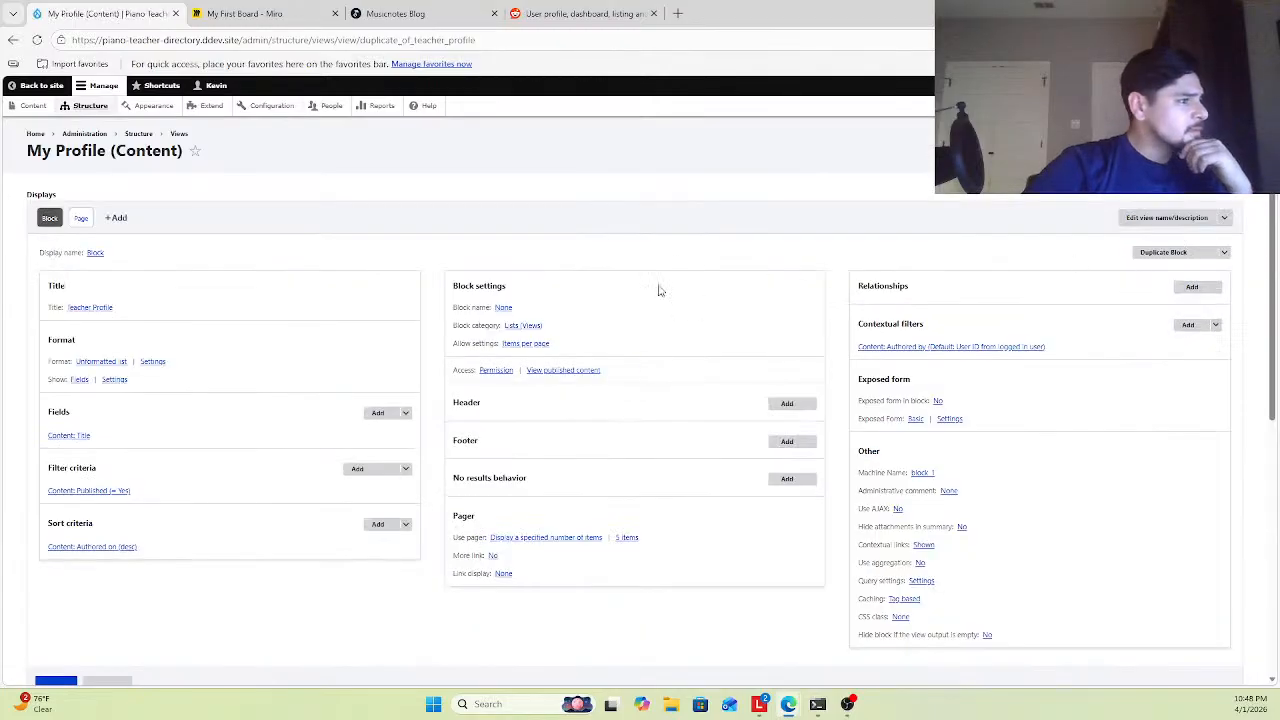
left_click(112, 382)
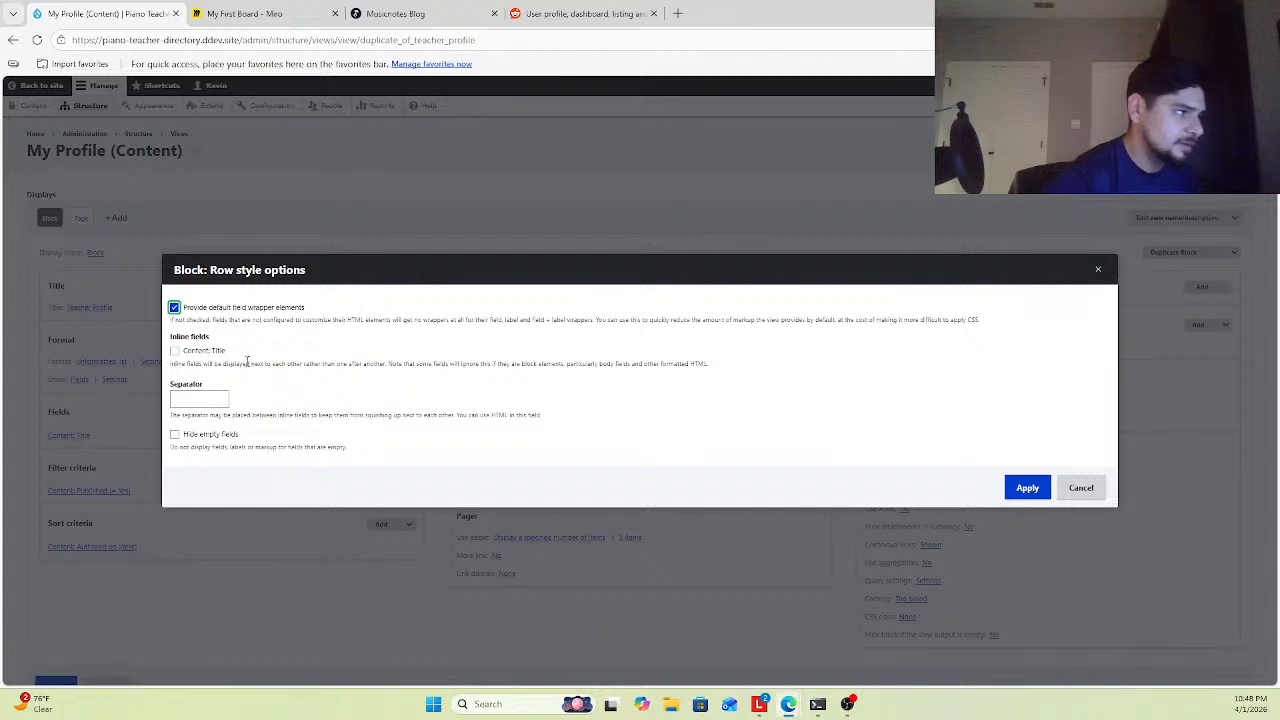
left_click(1081, 487)
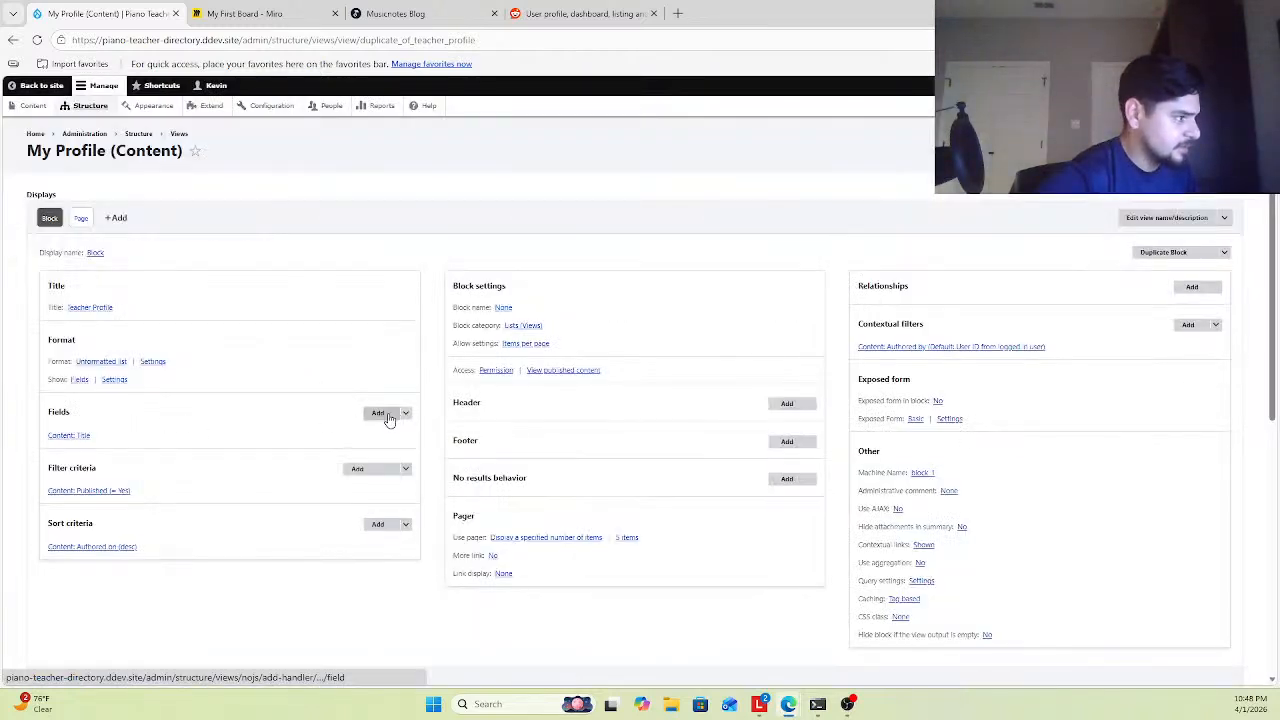
left_click(405, 414)
Open the Add fields dialog, keeping new fields applied to all displays
left_click(380, 413)
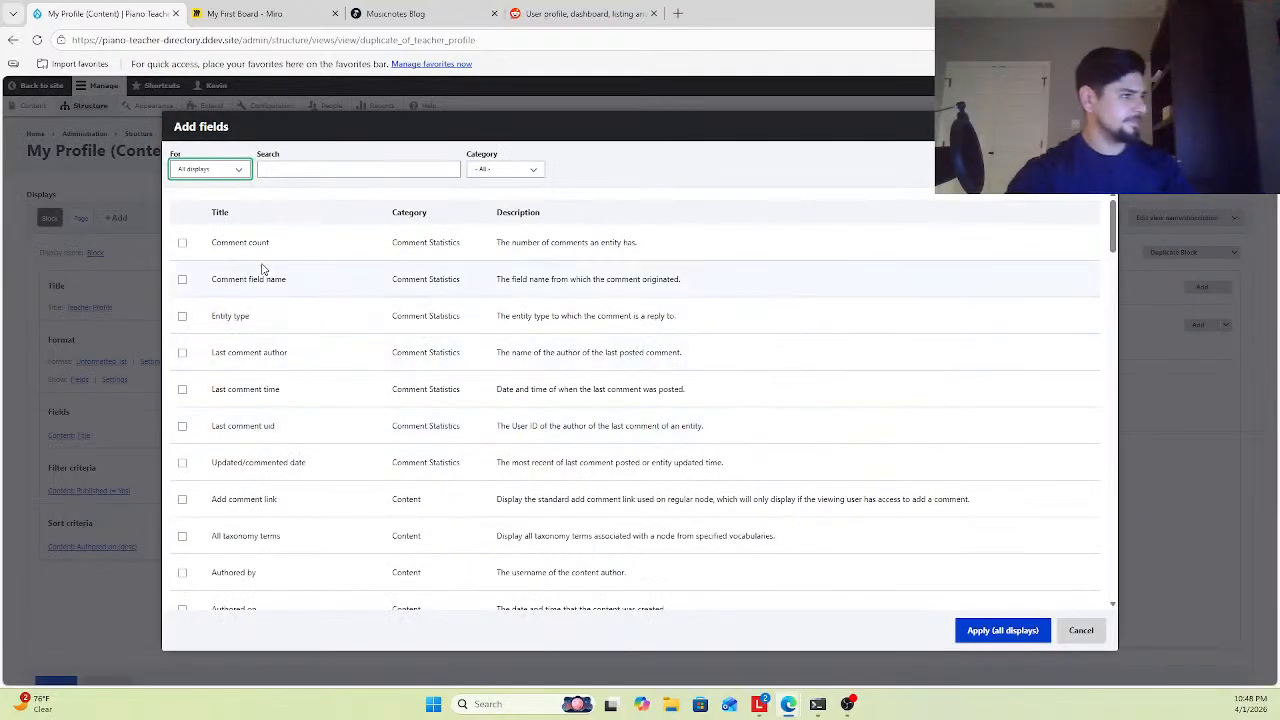
scroll(343, 309, "down", 2)
scroll(300, 260, "up", 2)
left_click(213, 174)
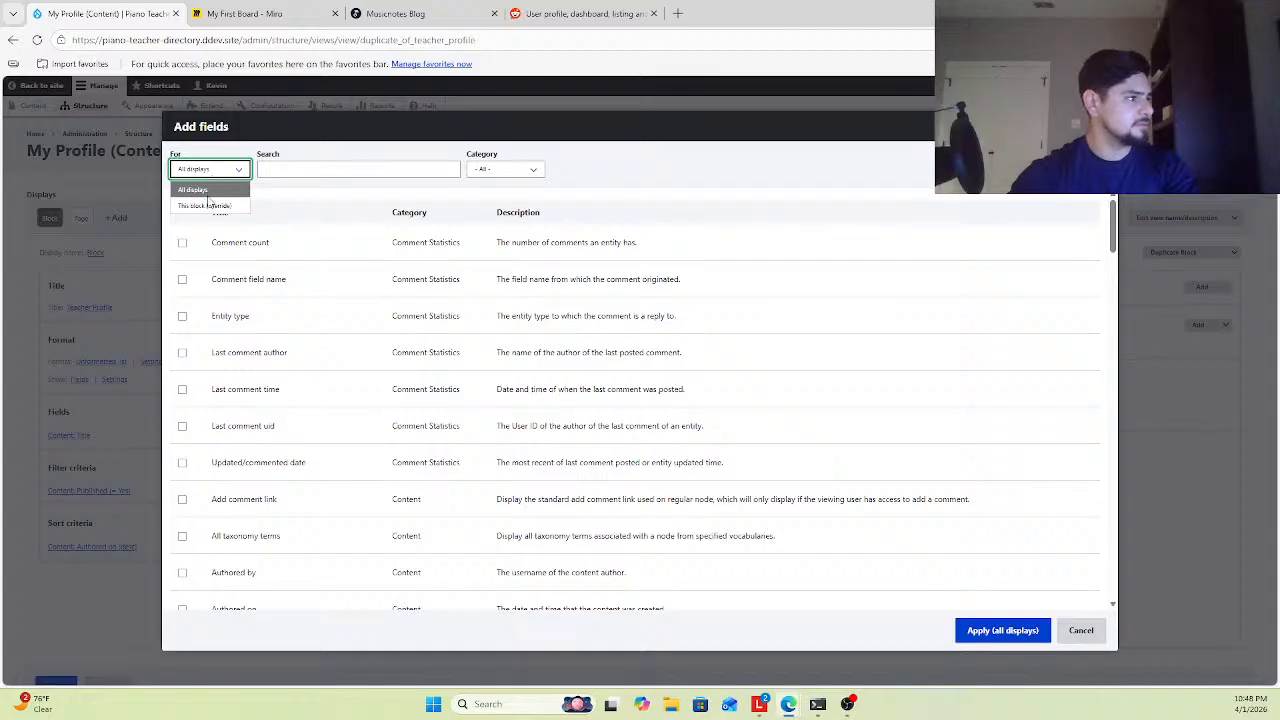
left_click(220, 206)
left_click(210, 170)
left_click(210, 188)
left_click(505, 170)
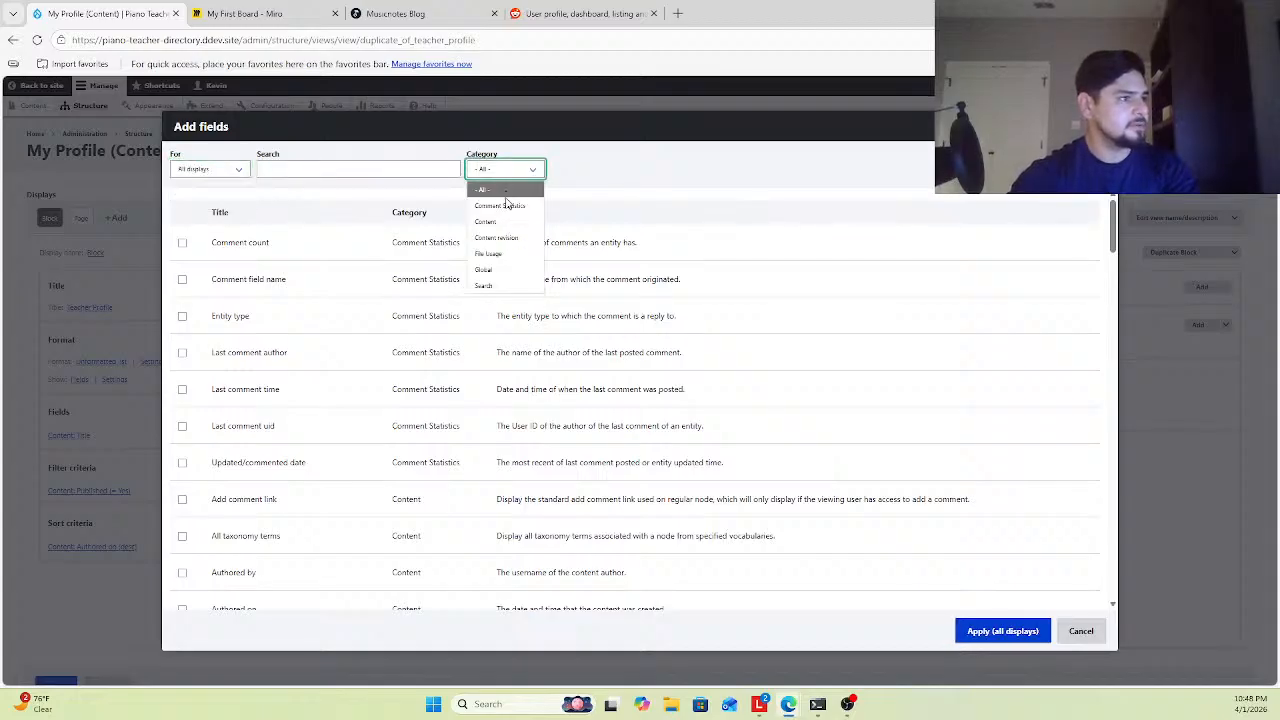
left_click(632, 177)
Search fields for 'Tea' and tick only Profile Photo, leaving Bio, City/Region and Contact Email unticked
left_click(379, 170)
type("Teacher")
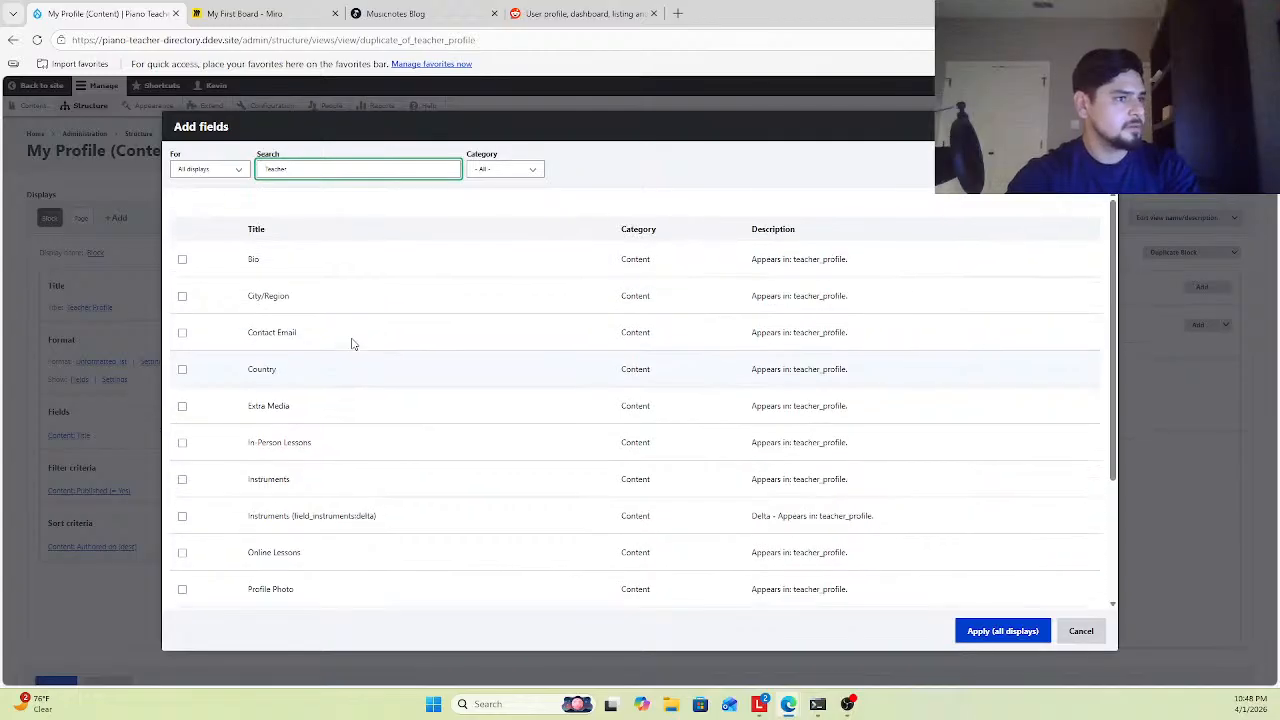
scroll(266, 346, "down", 3)
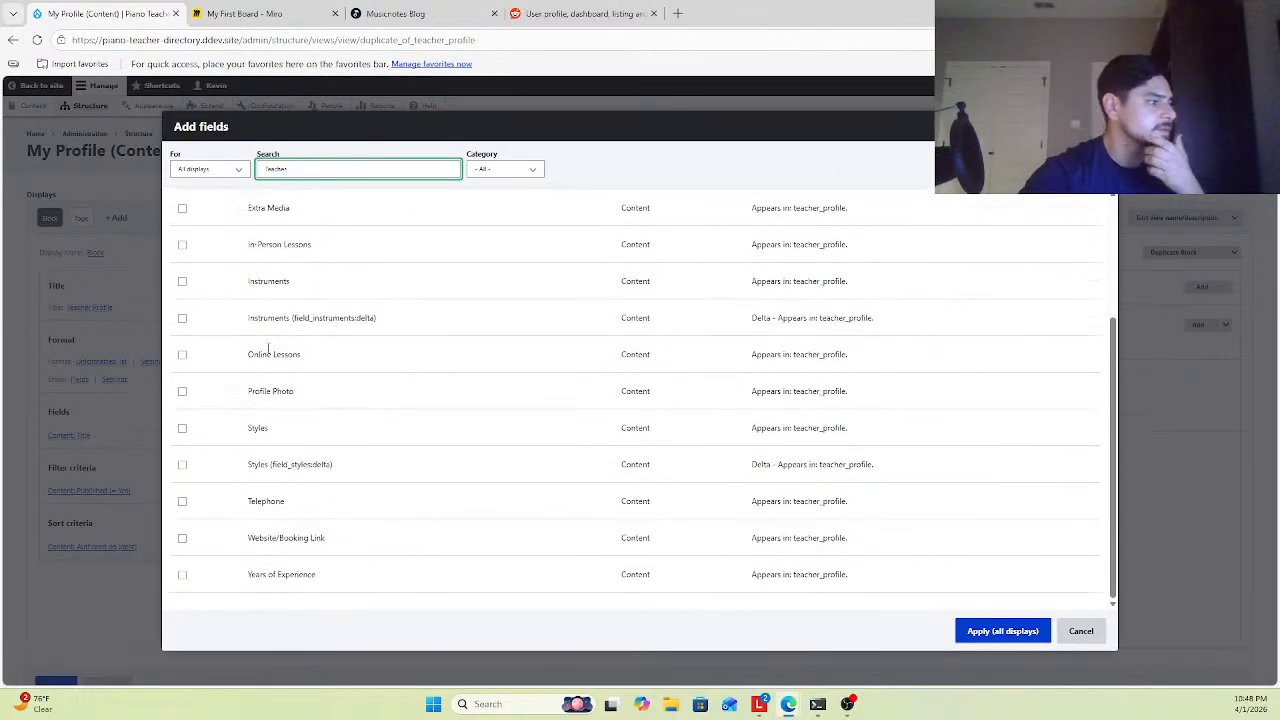
scroll(267, 466, "up", 3)
scroll(277, 452, "down", 2)
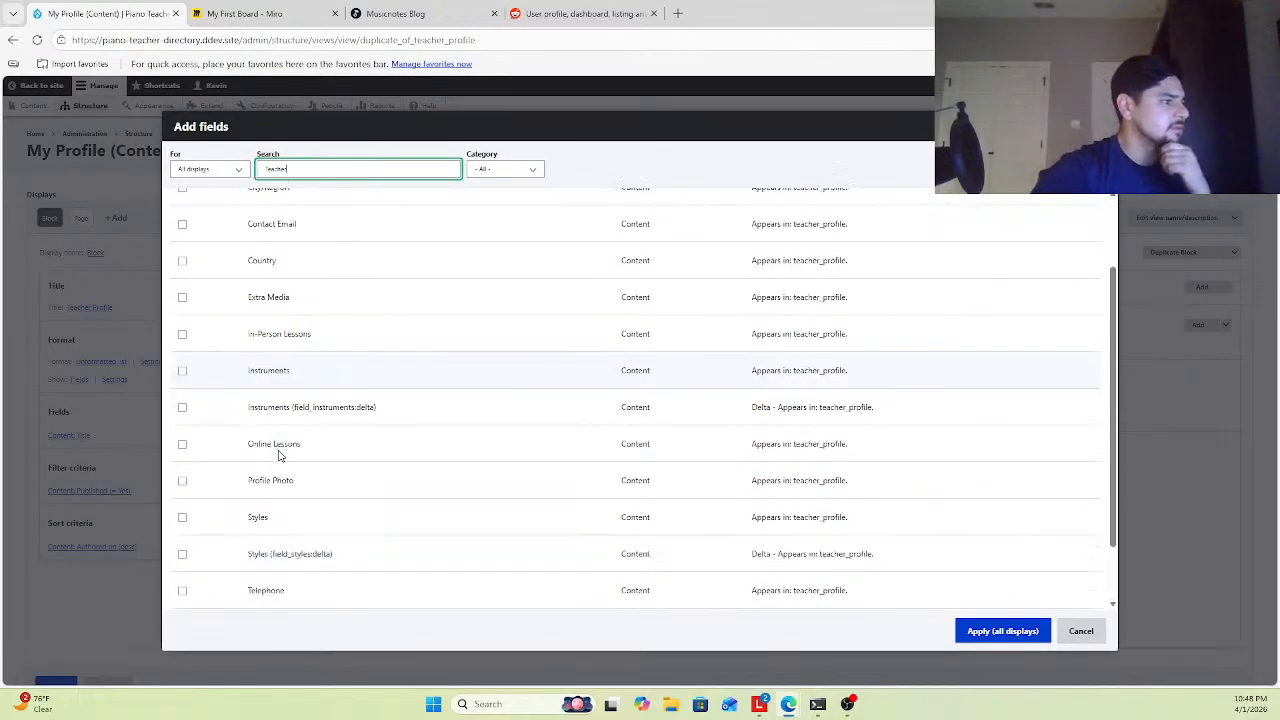
scroll(279, 453, "down", 1)
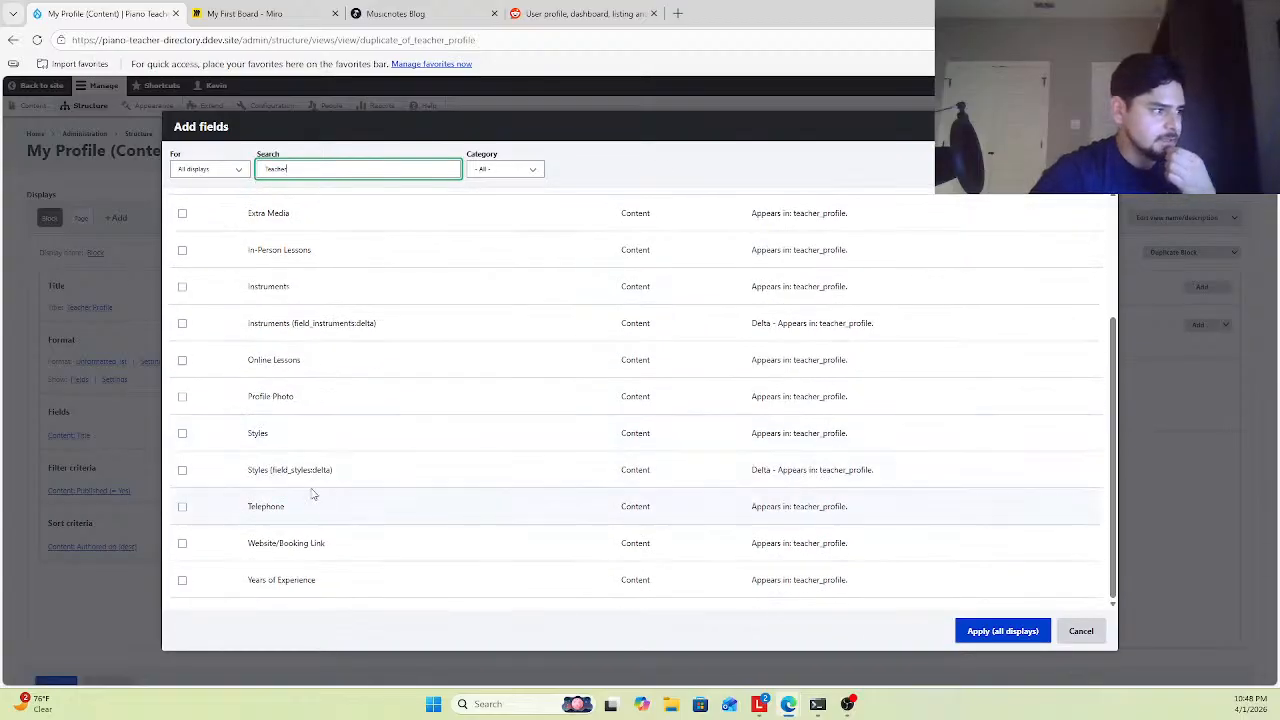
scroll(300, 470, "up", 4)
left_click(183, 244)
left_click(183, 280)
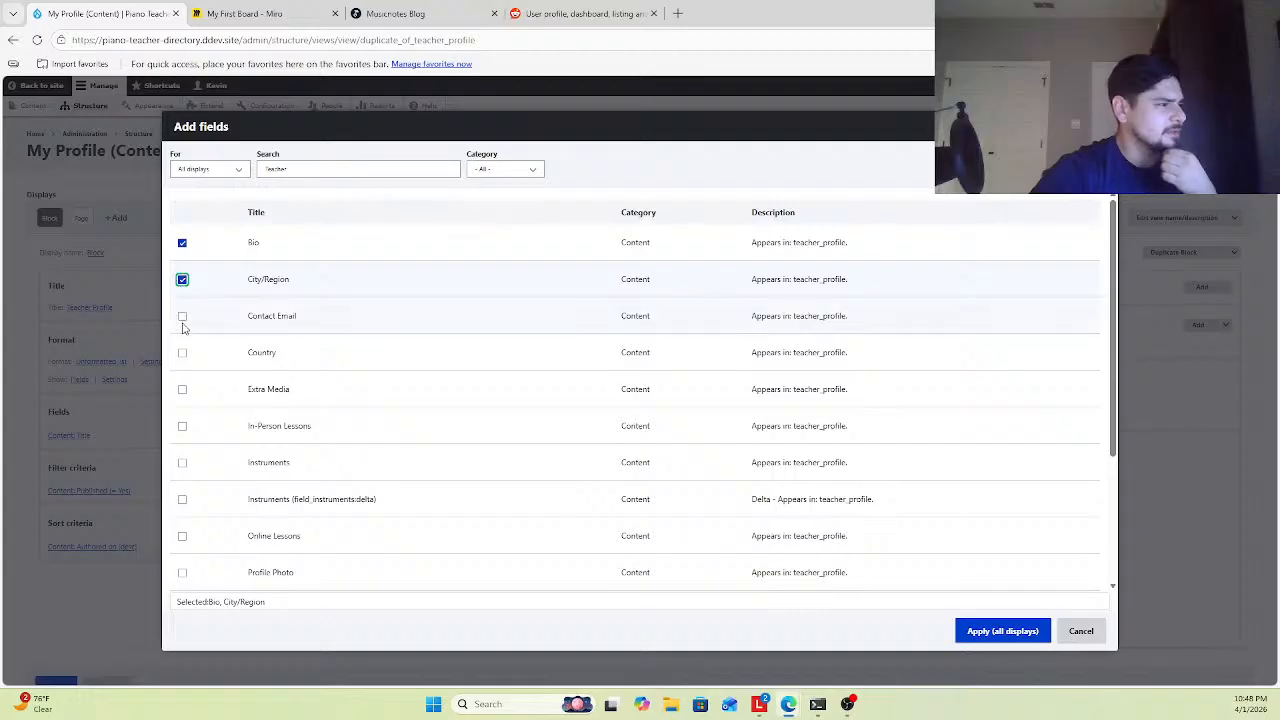
left_click(182, 317)
left_click(182, 316)
left_click(182, 279)
left_click(182, 243)
scroll(207, 386, "down", 2)
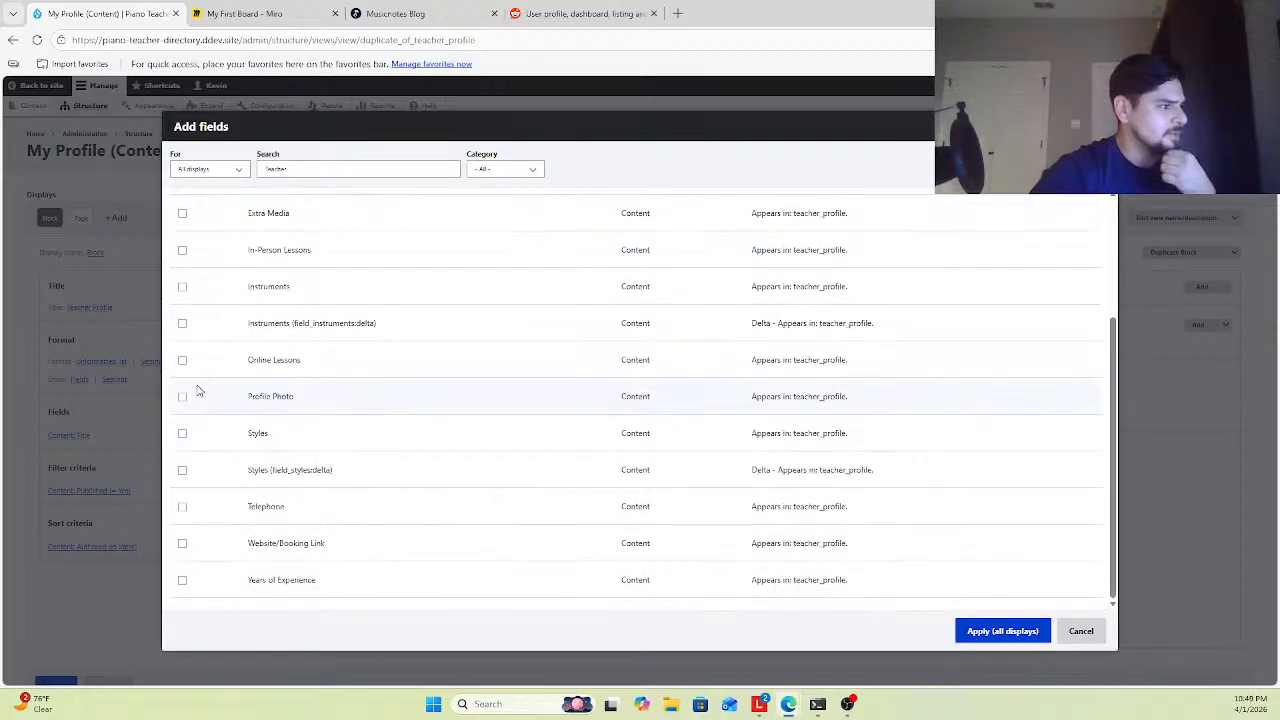
left_click(182, 398)
scroll(200, 440, "up", 2)
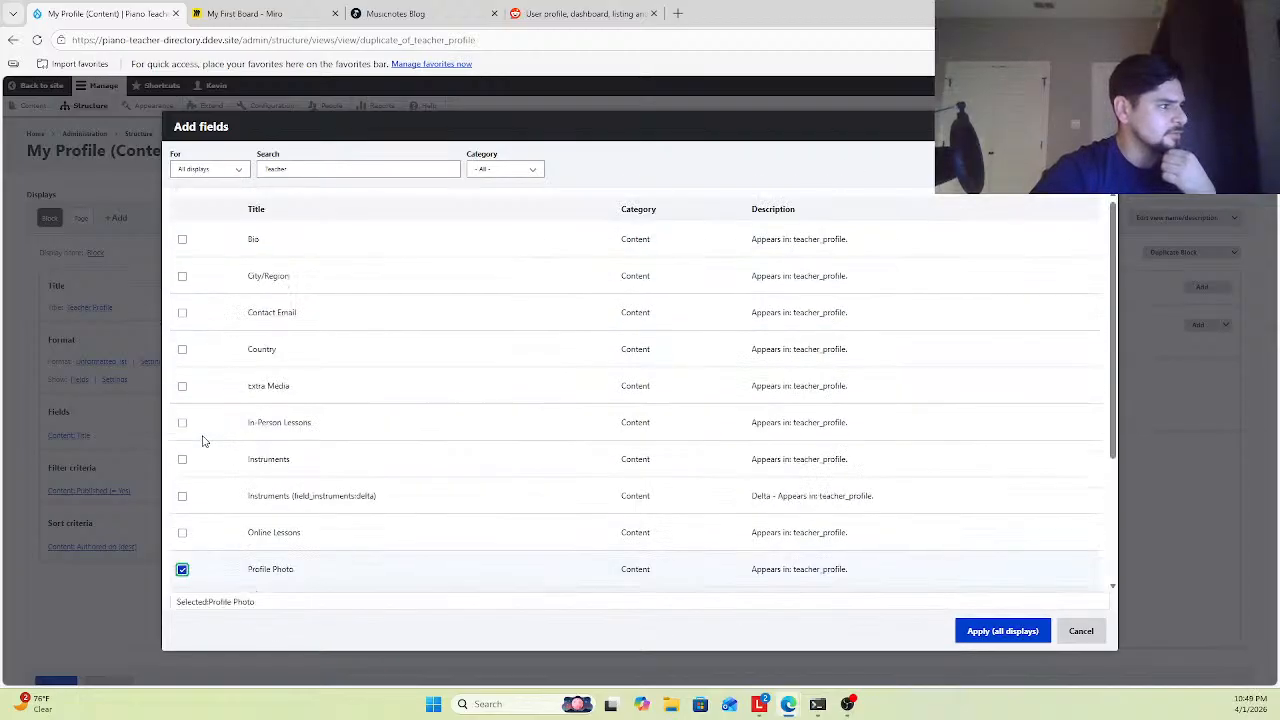
scroll(200, 455, "down", 2)
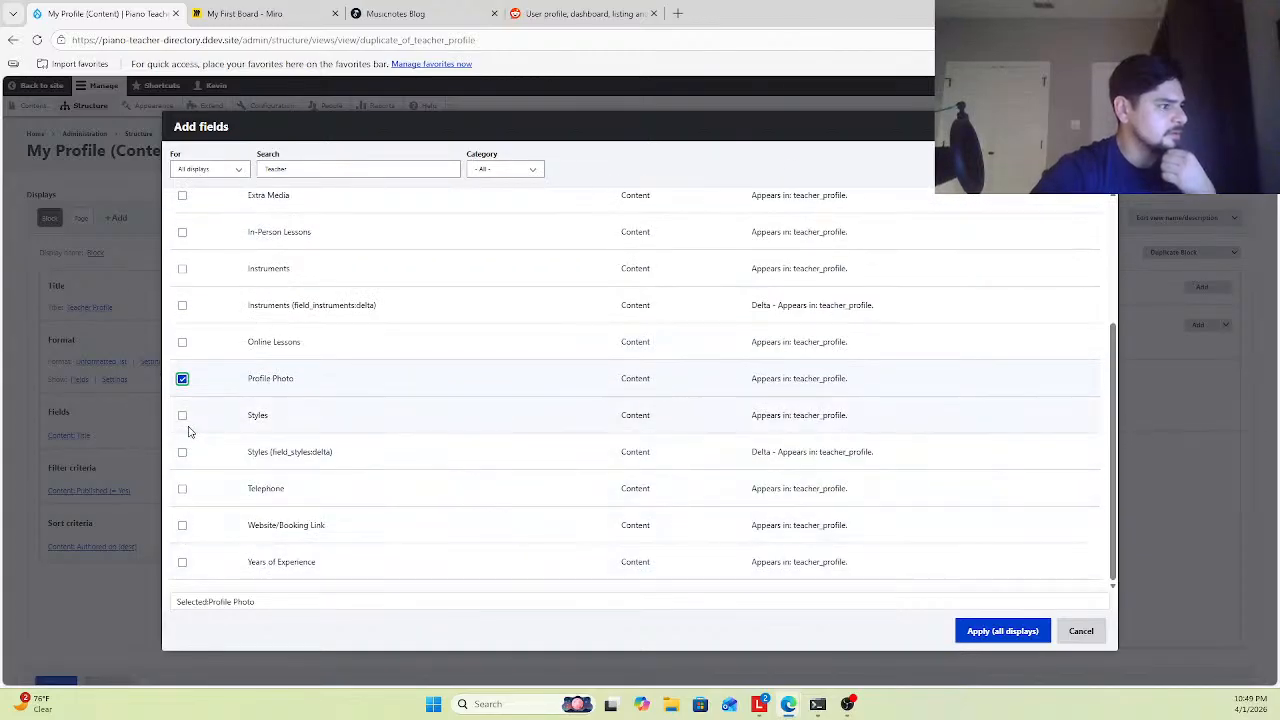
scroll(190, 320, "up", 3)
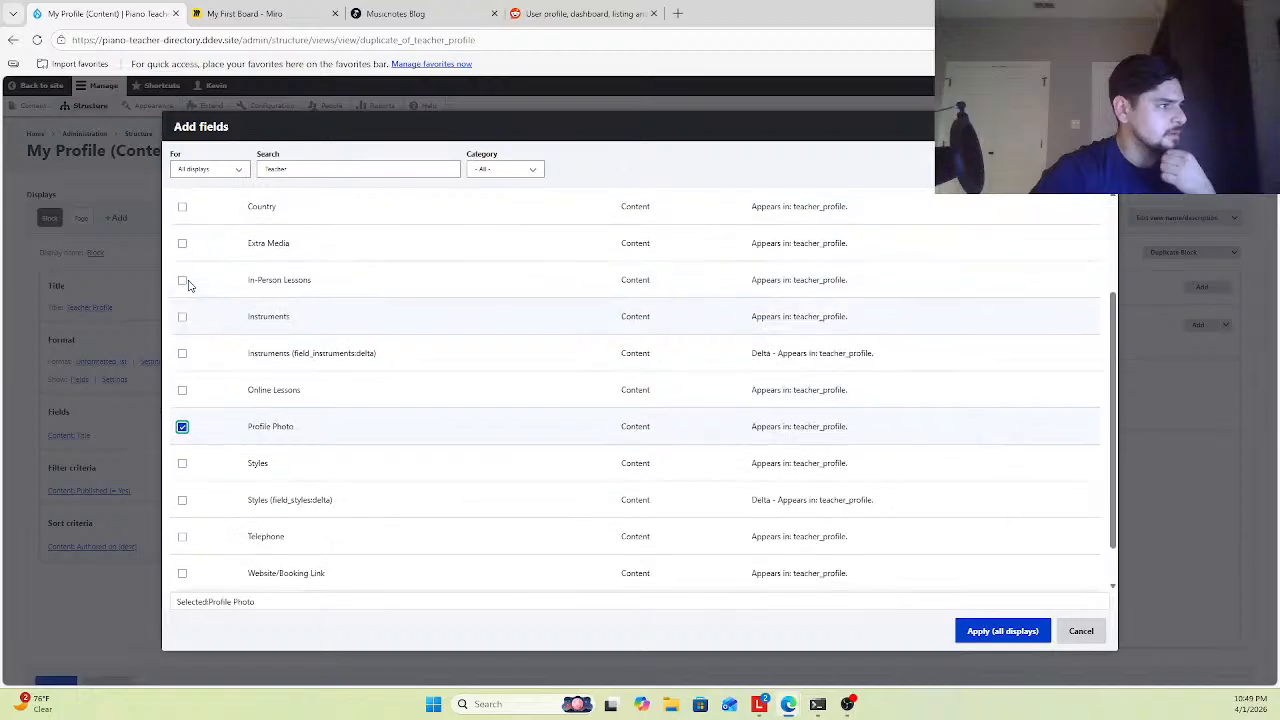
scroll(200, 298, "up", 2)
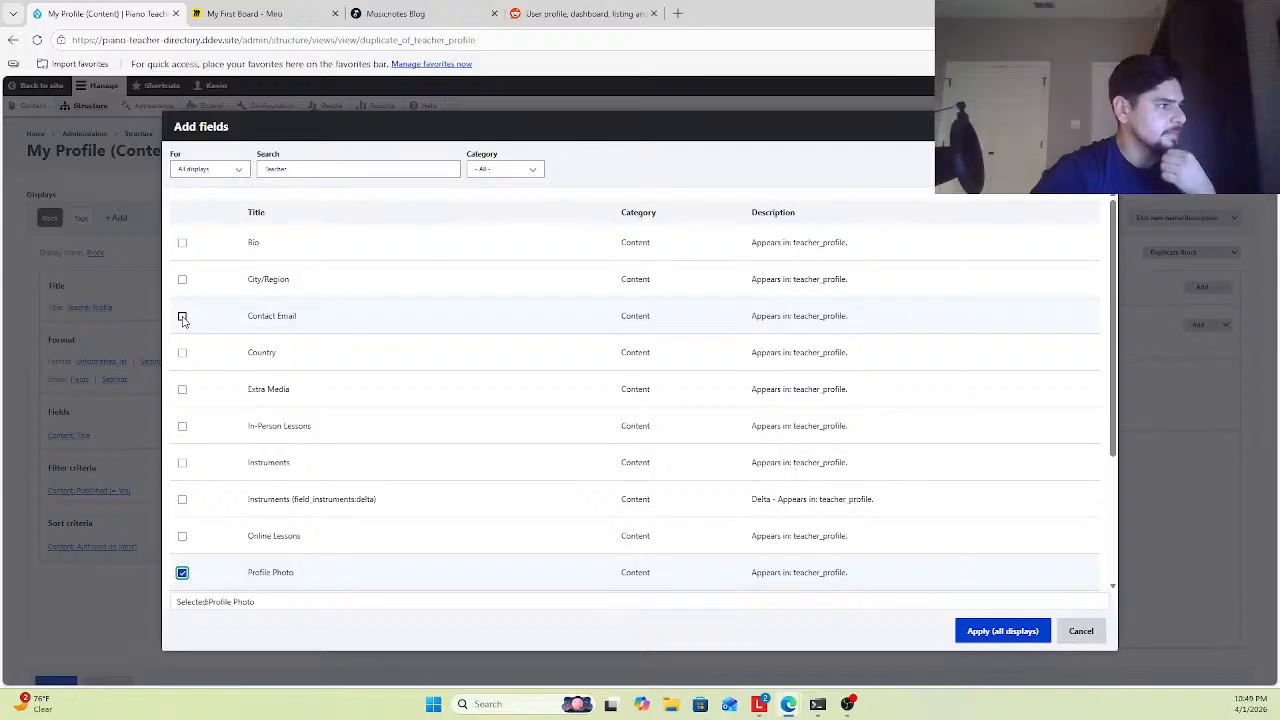
Add Profile Photo to all displays without a label and review the photos in the preview
left_click(990, 631)
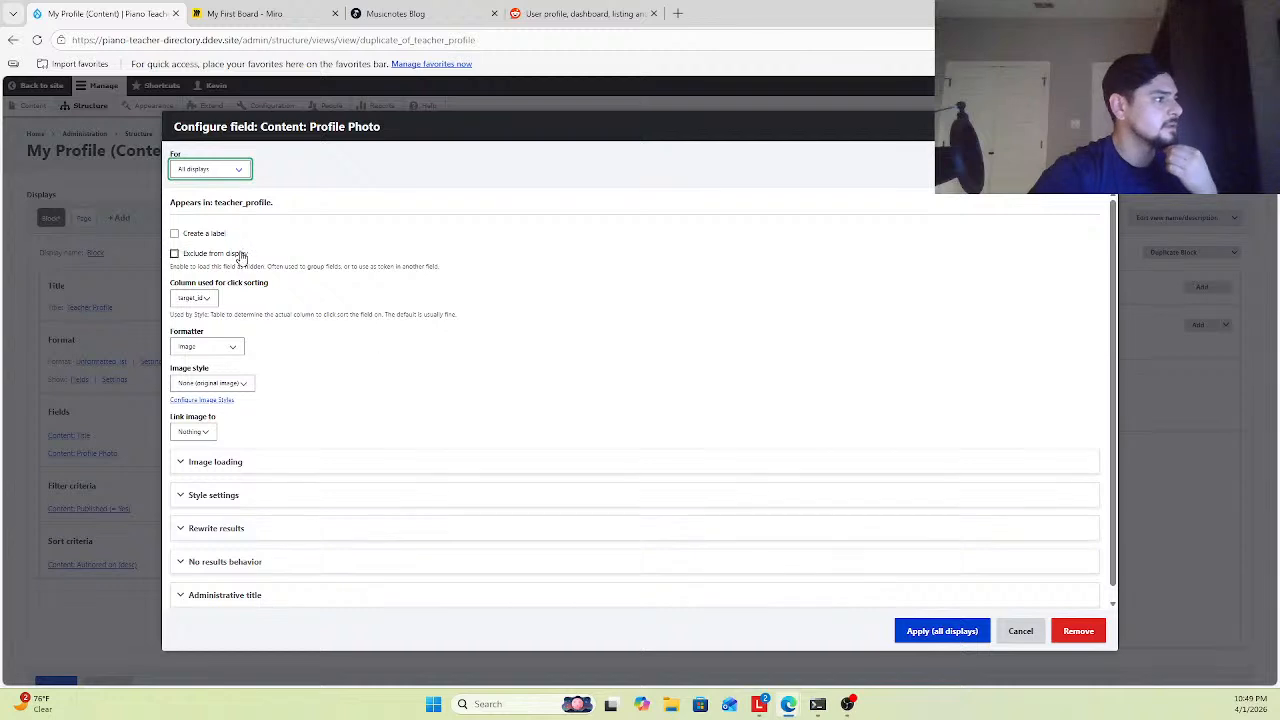
left_click(174, 233)
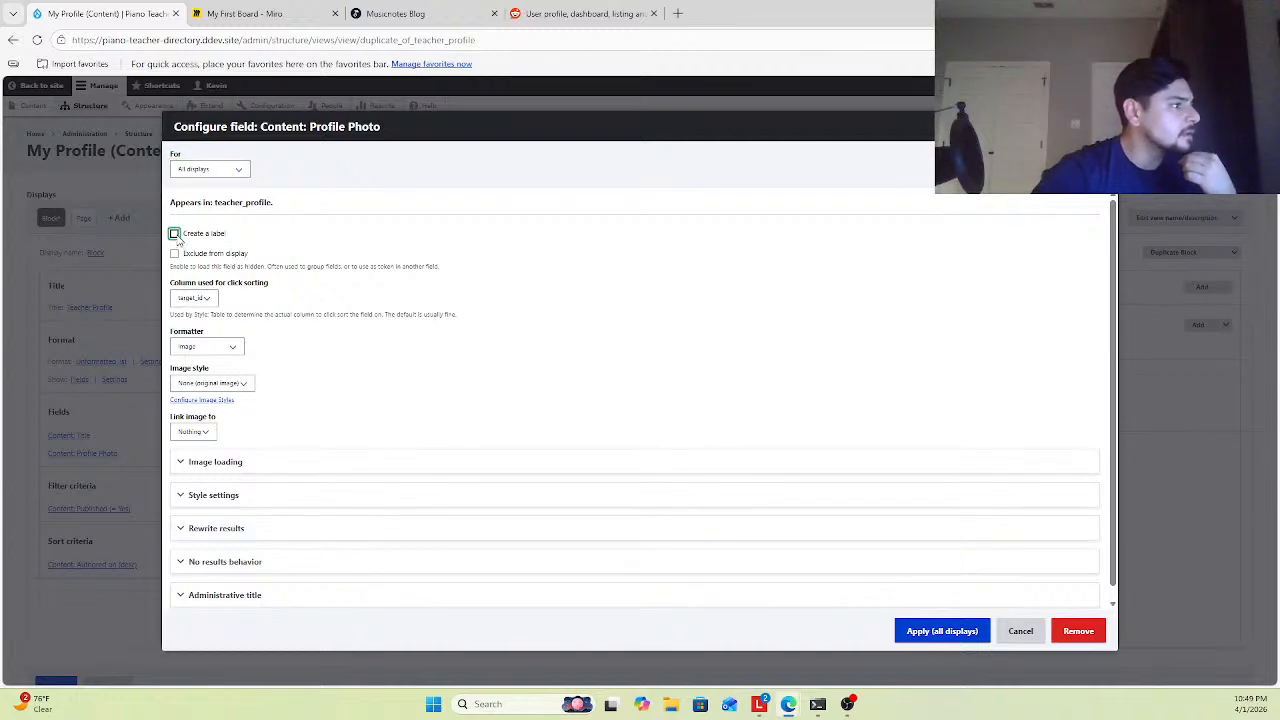
left_click(226, 268)
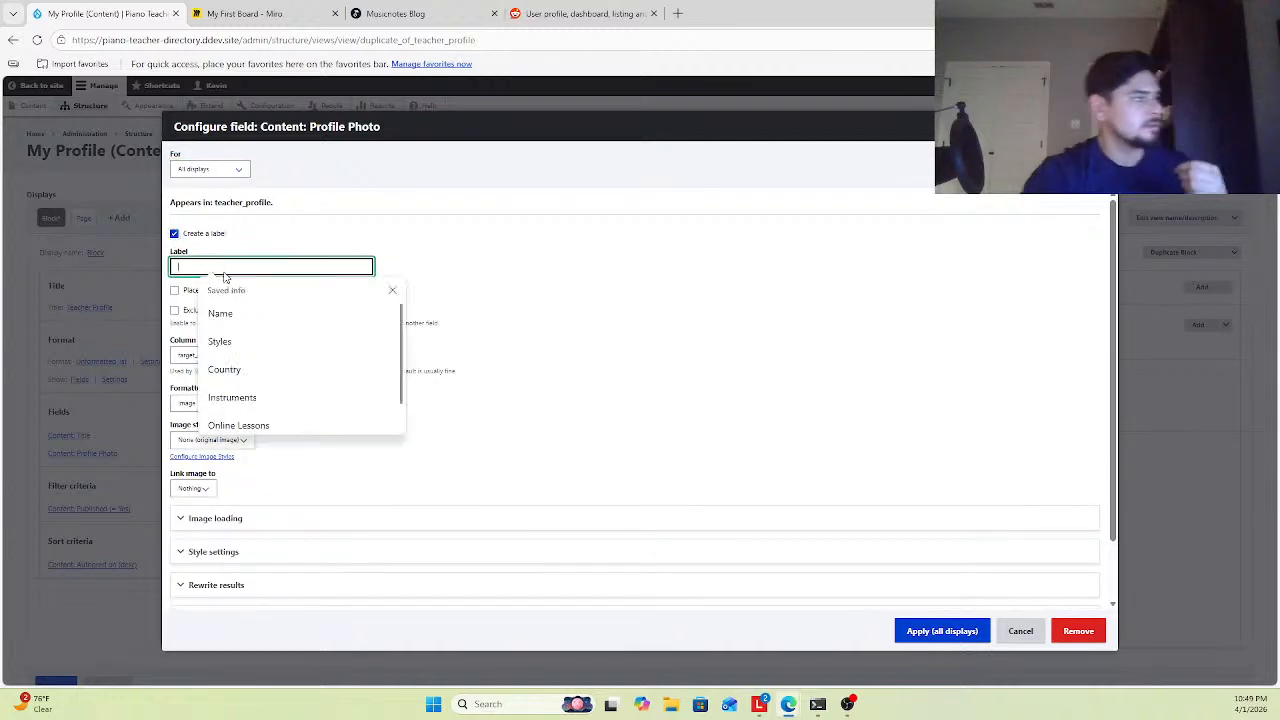
left_click(175, 234)
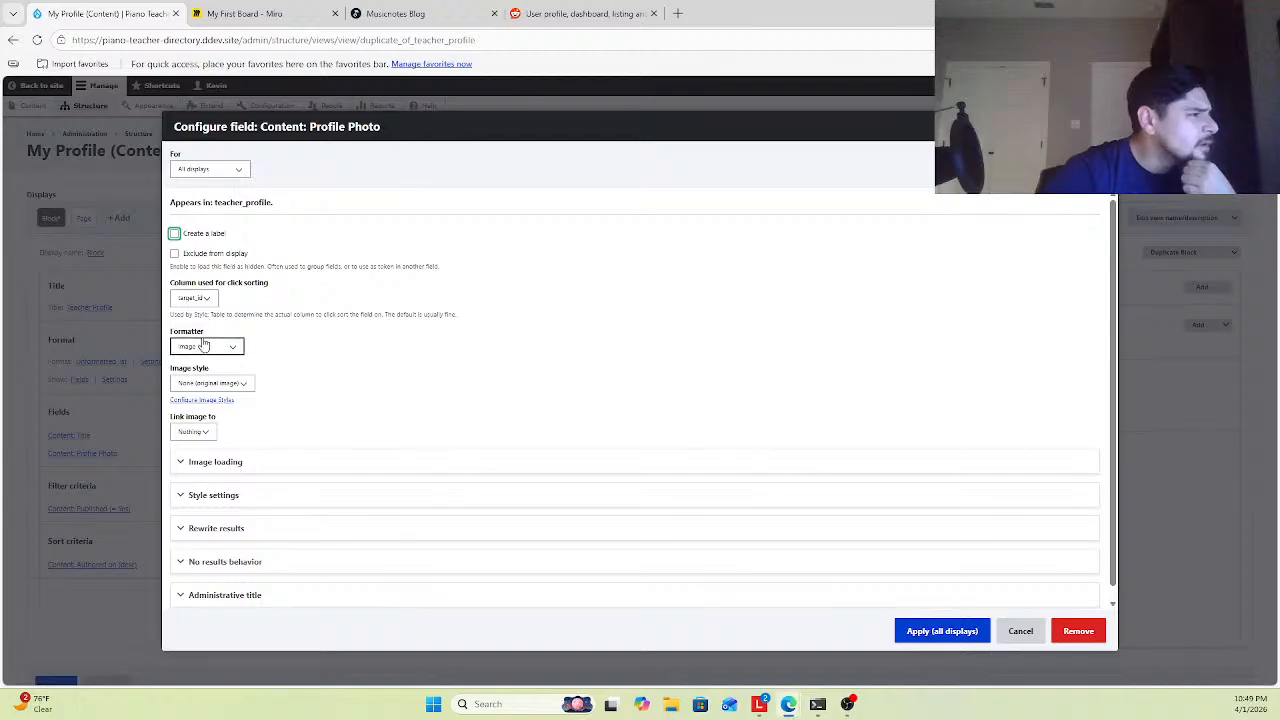
scroll(289, 346, "down", 1)
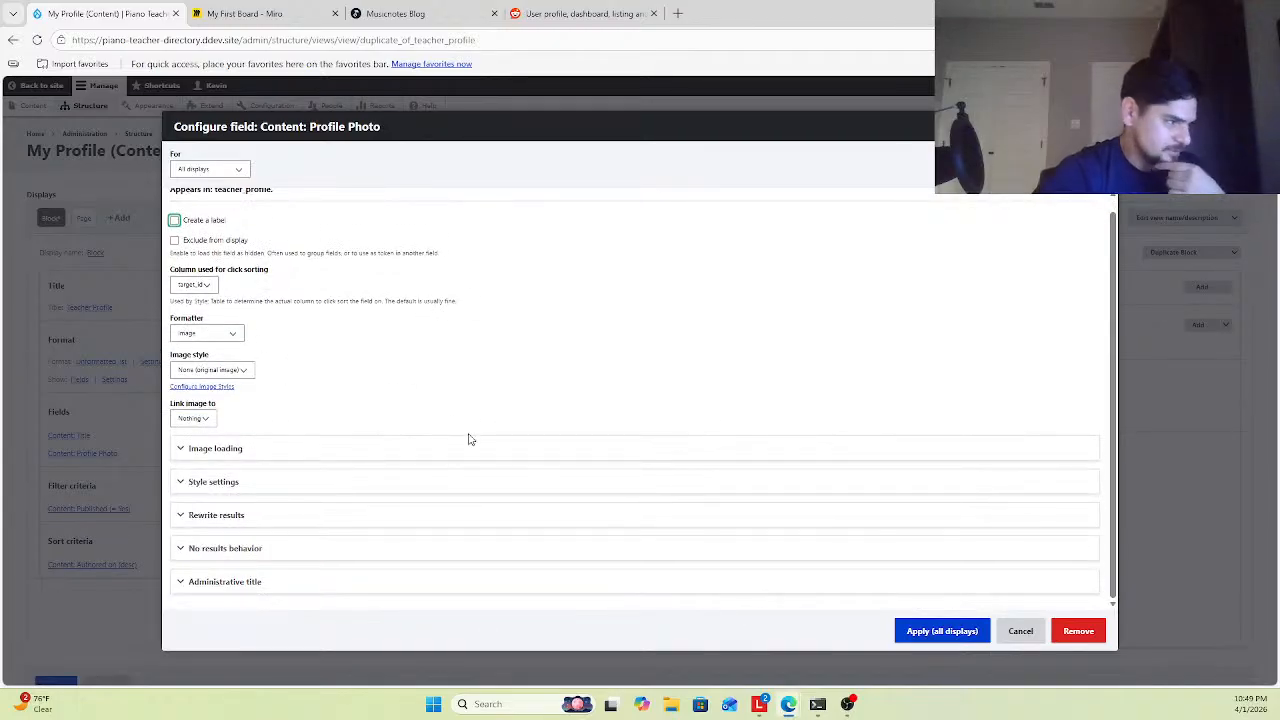
left_click(926, 640)
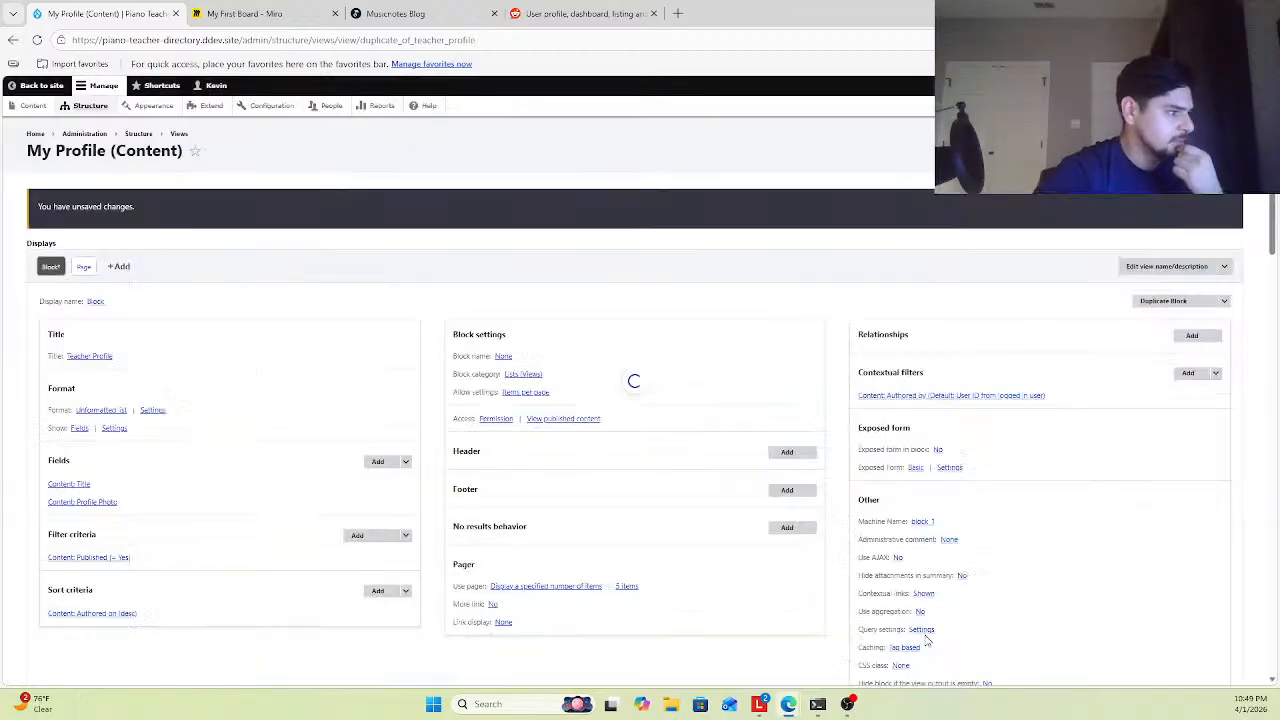
scroll(820, 377, "down", 15)
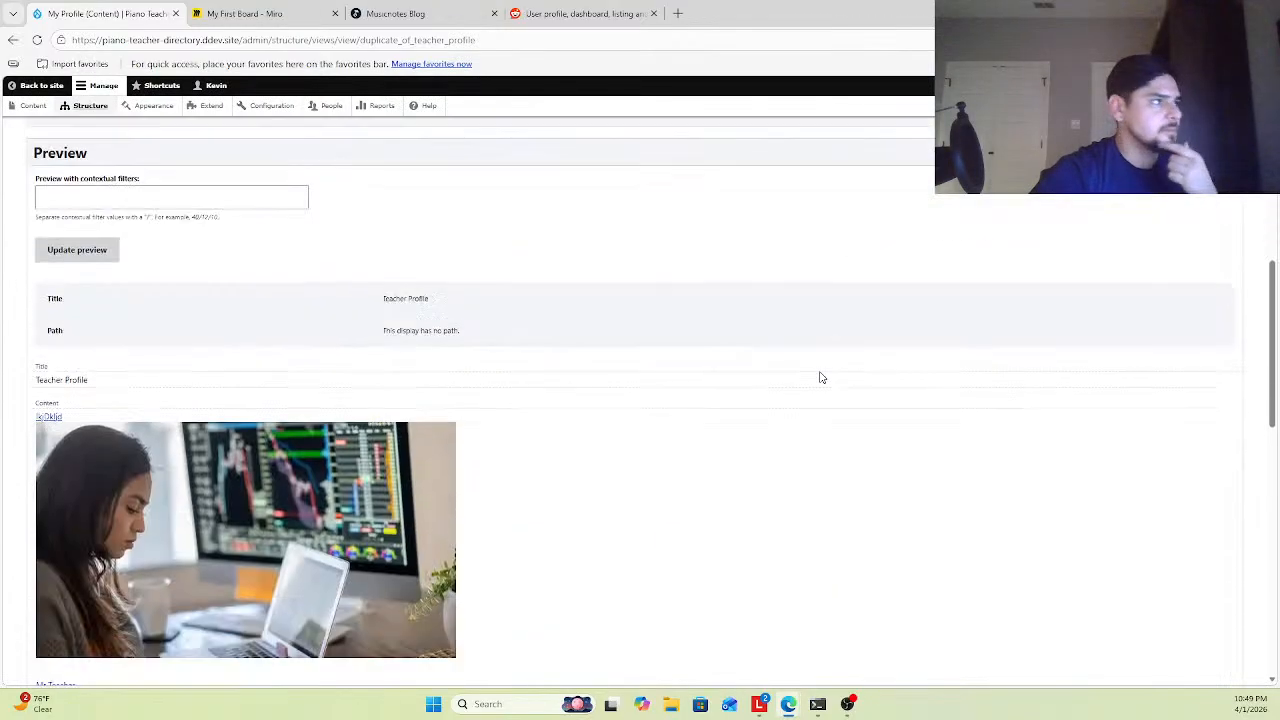
scroll(619, 328, "up", 8)
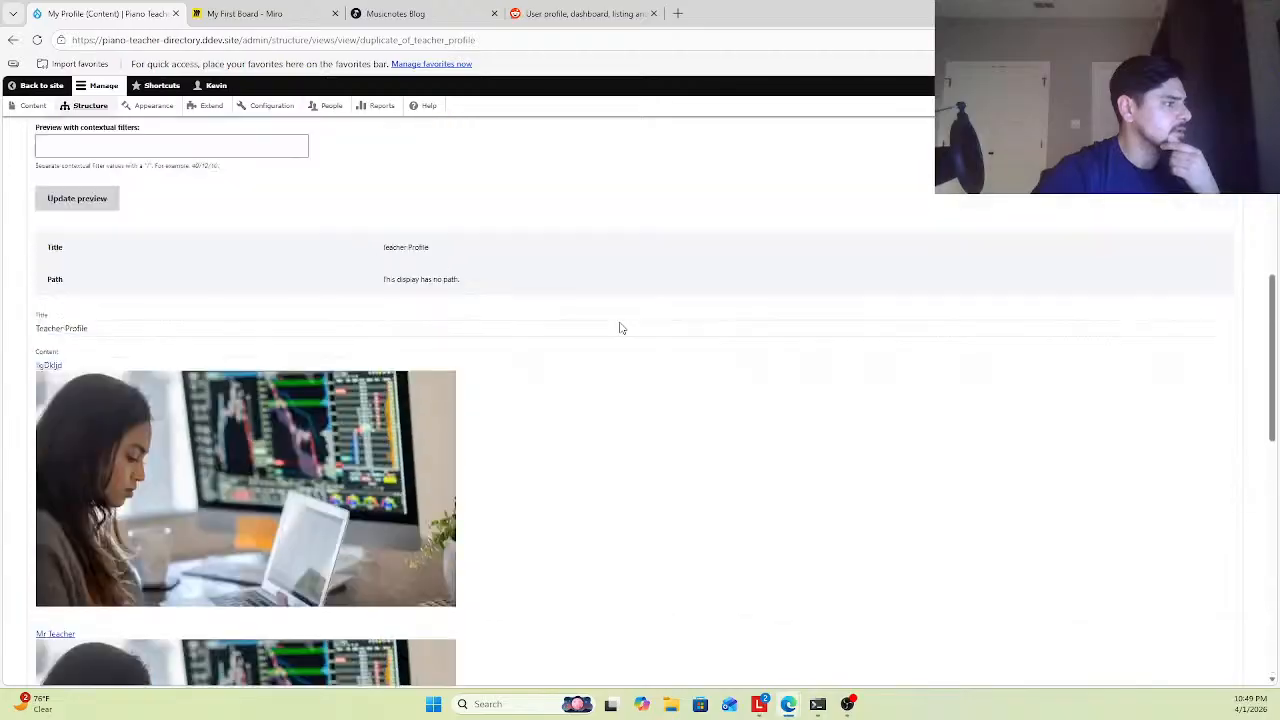
scroll(470, 410, "up", 10)
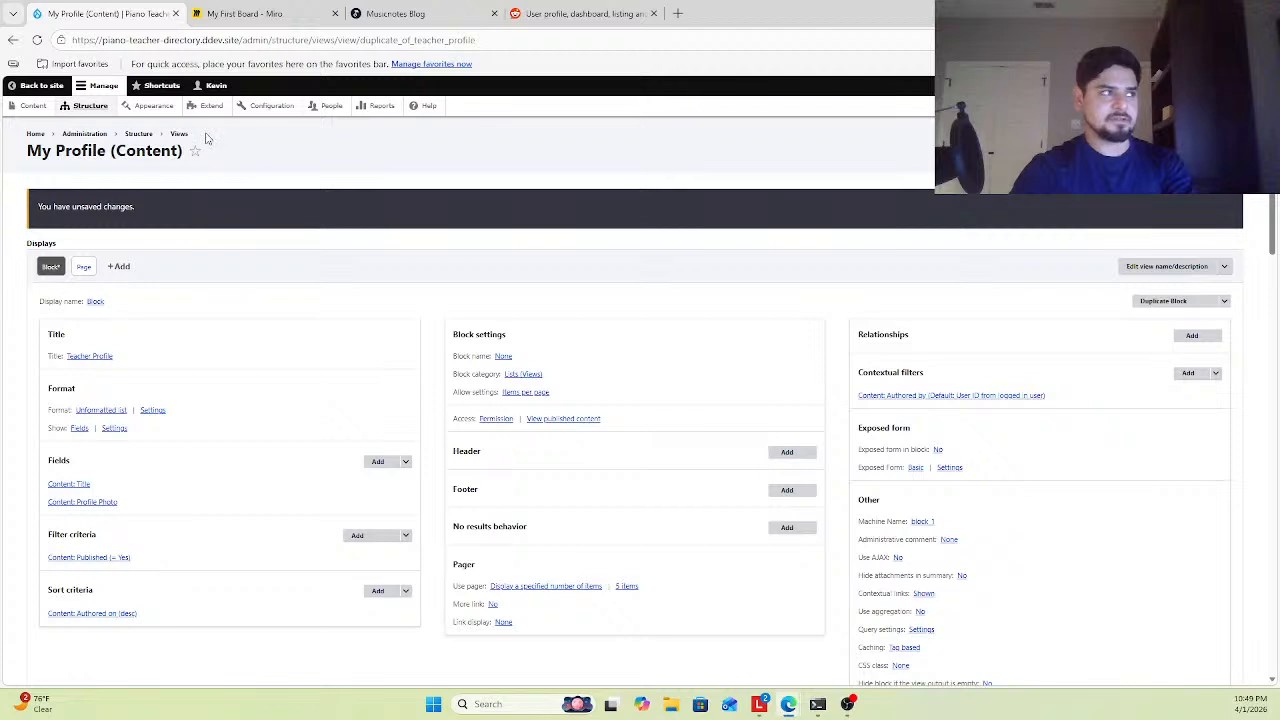
Log out of the administrator account and sign in with the teacher's username
left_click(210, 88)
left_click(43, 87)
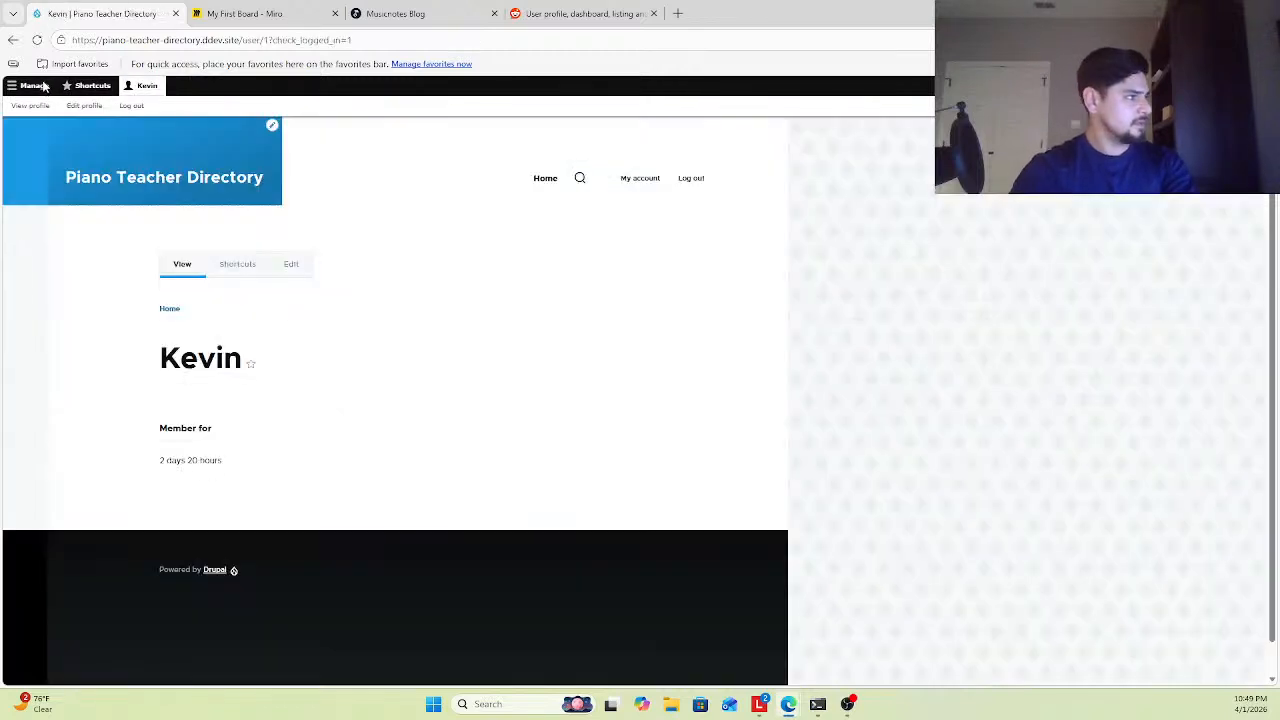
left_click(135, 106)
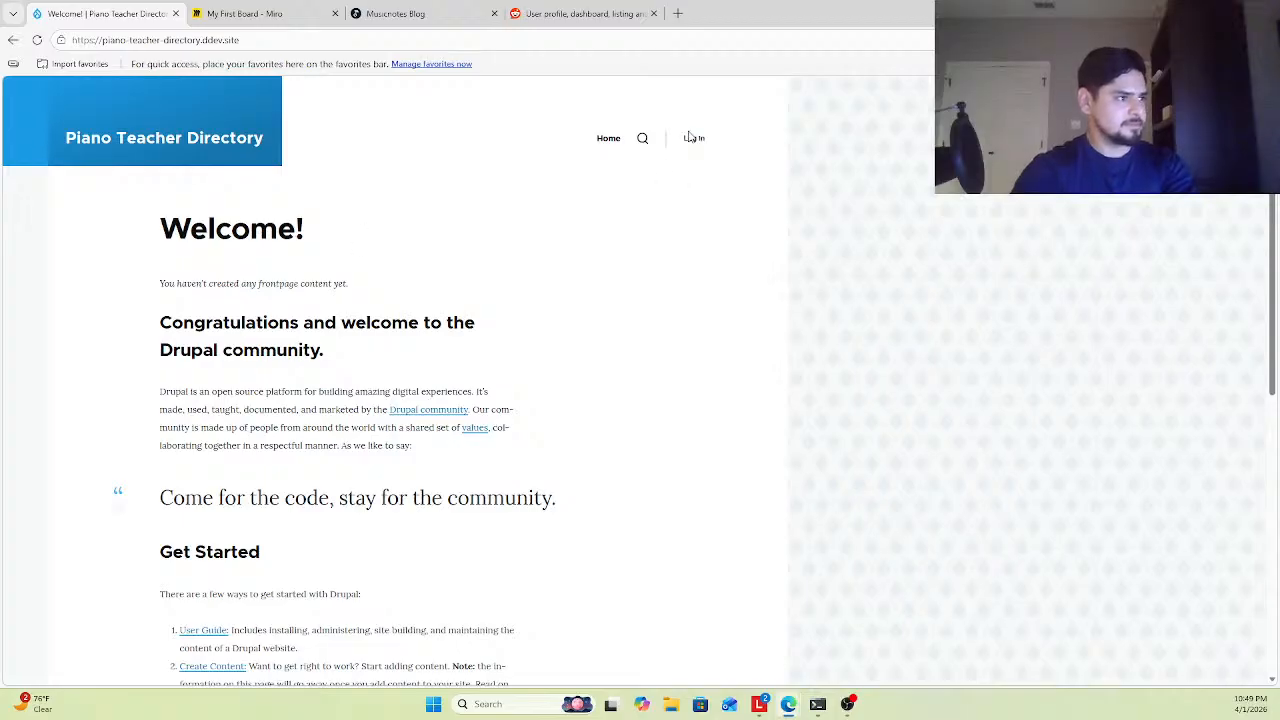
left_click(692, 138)
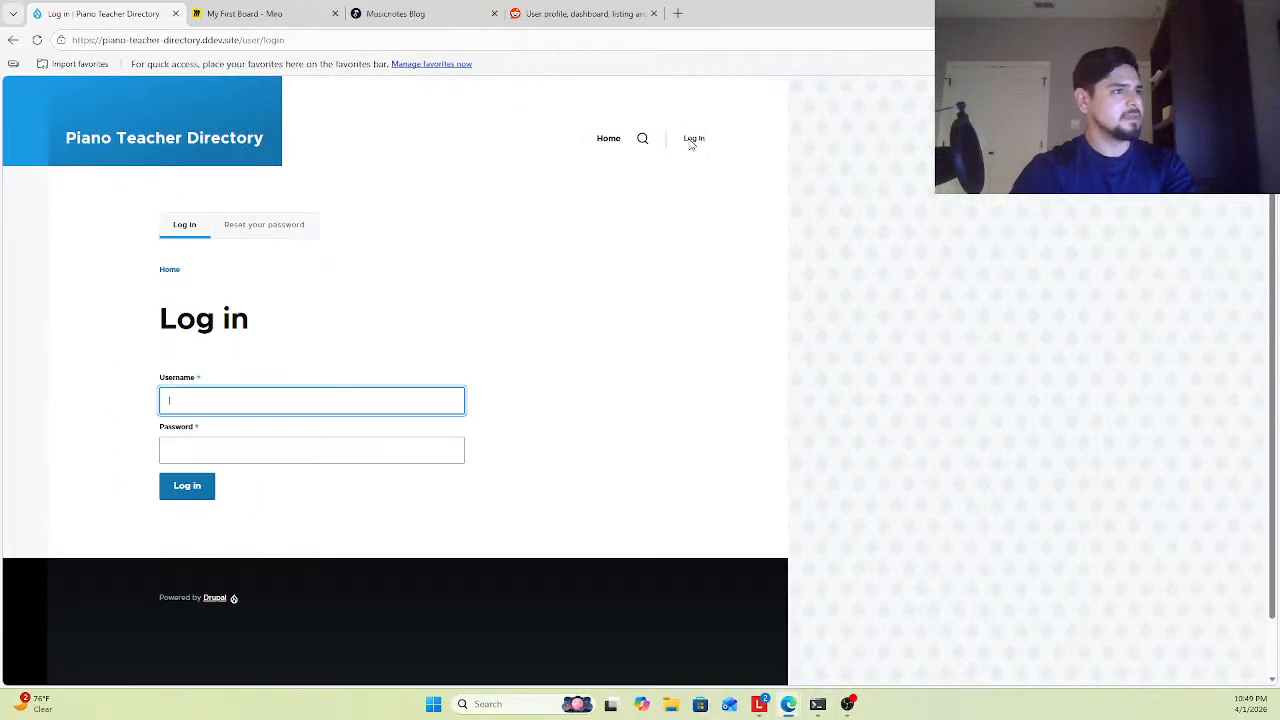
double_click(215, 403)
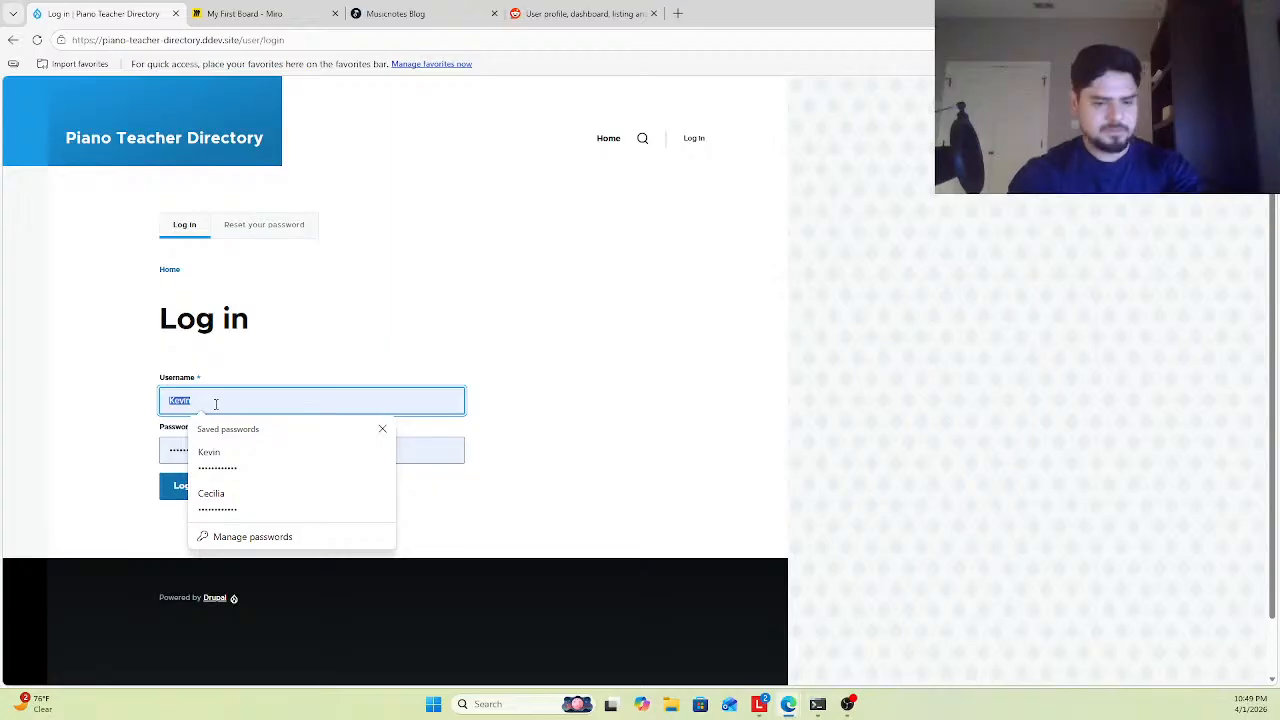
type("Cecilia")
key("Return")
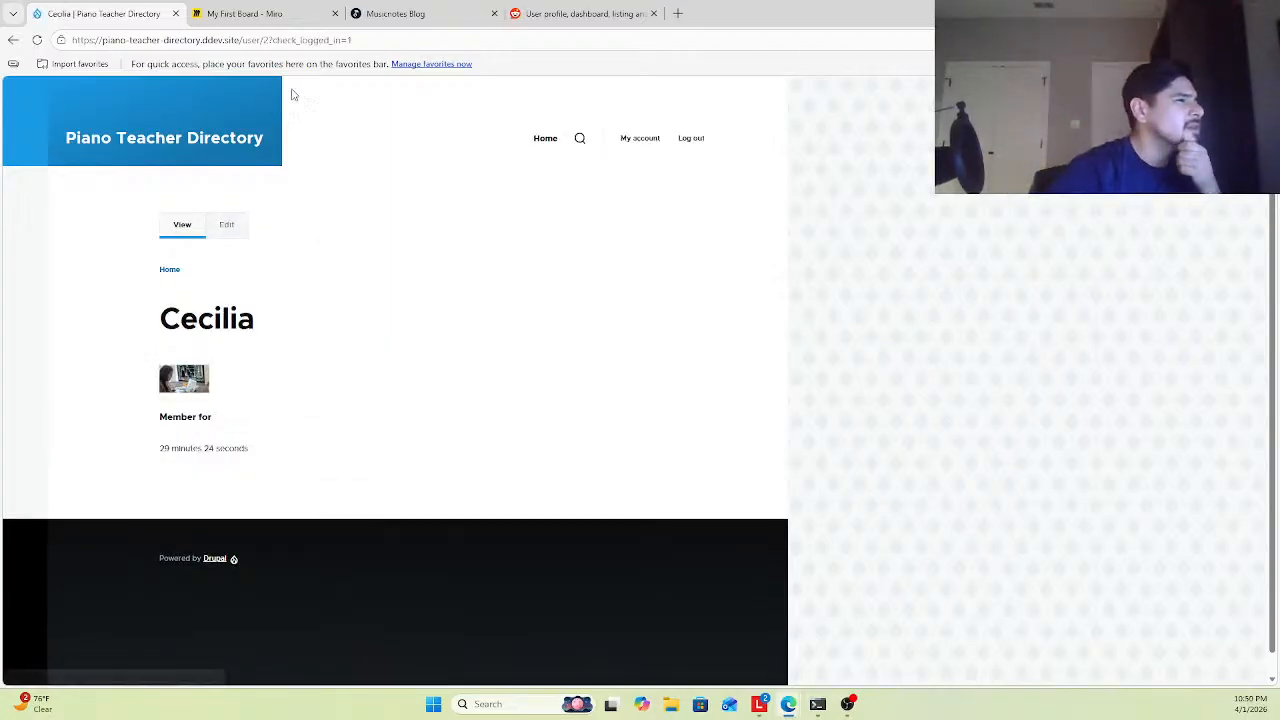
Load /my-profile as the teacher and open the listed profile
left_click(310, 42)
left_click(257, 40)
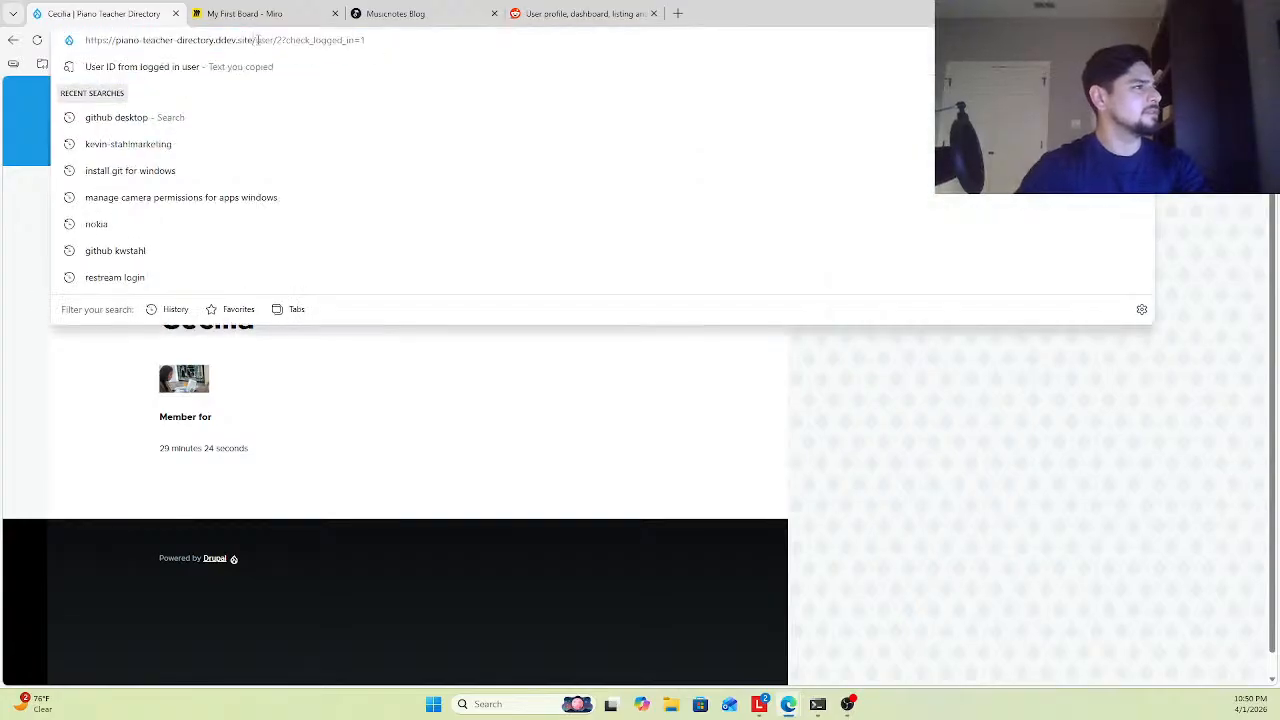
left_click_drag(282, 40, 560, 40)
key("BackSpace")
type("my-profil")
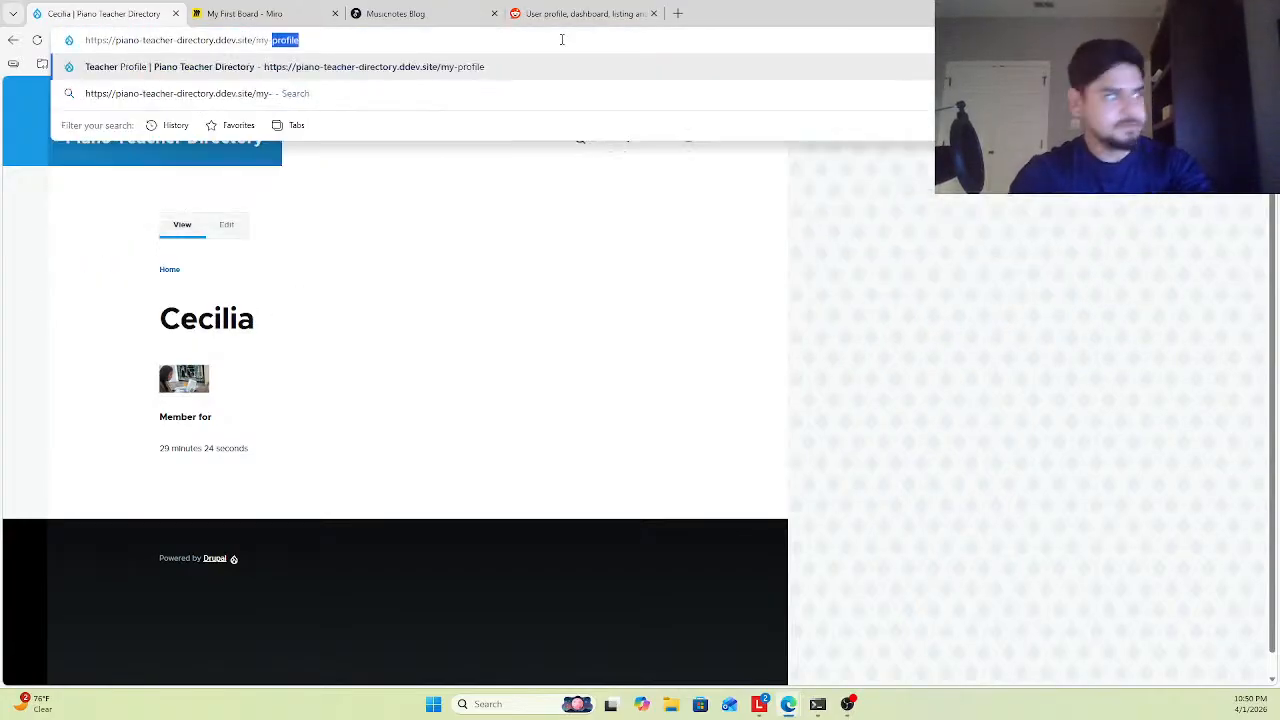
key("Return")
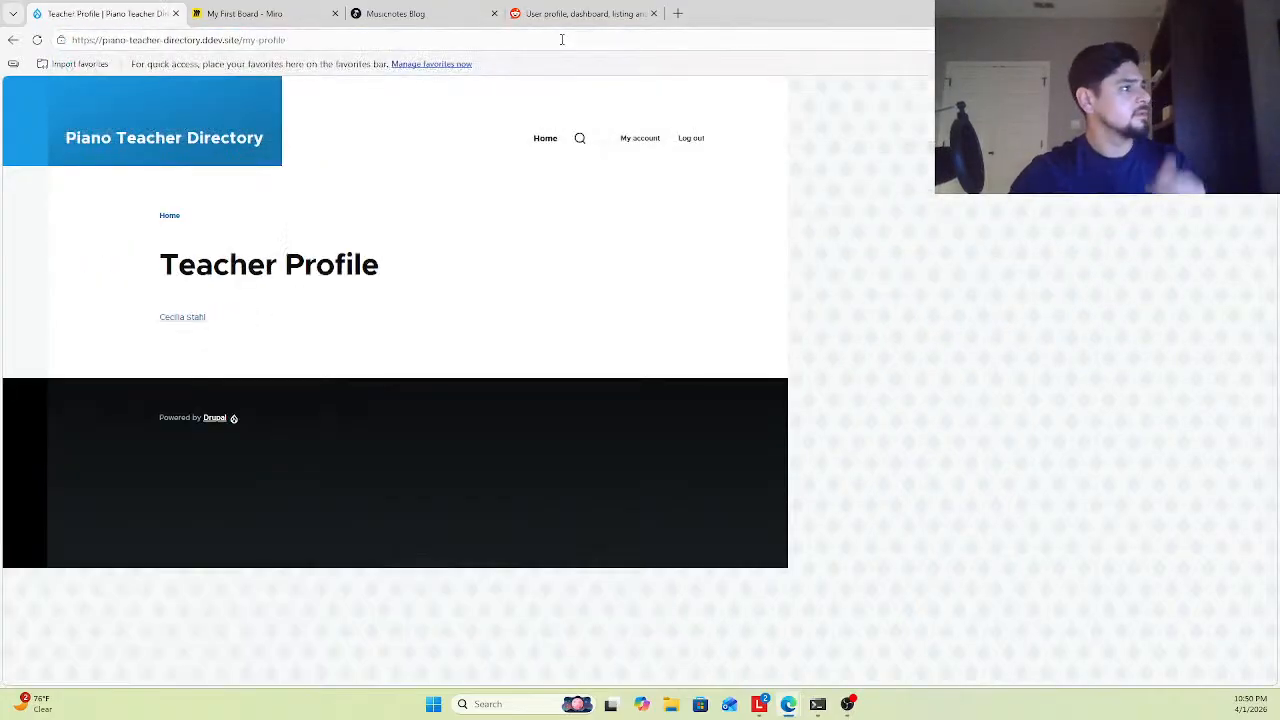
left_click(199, 318)
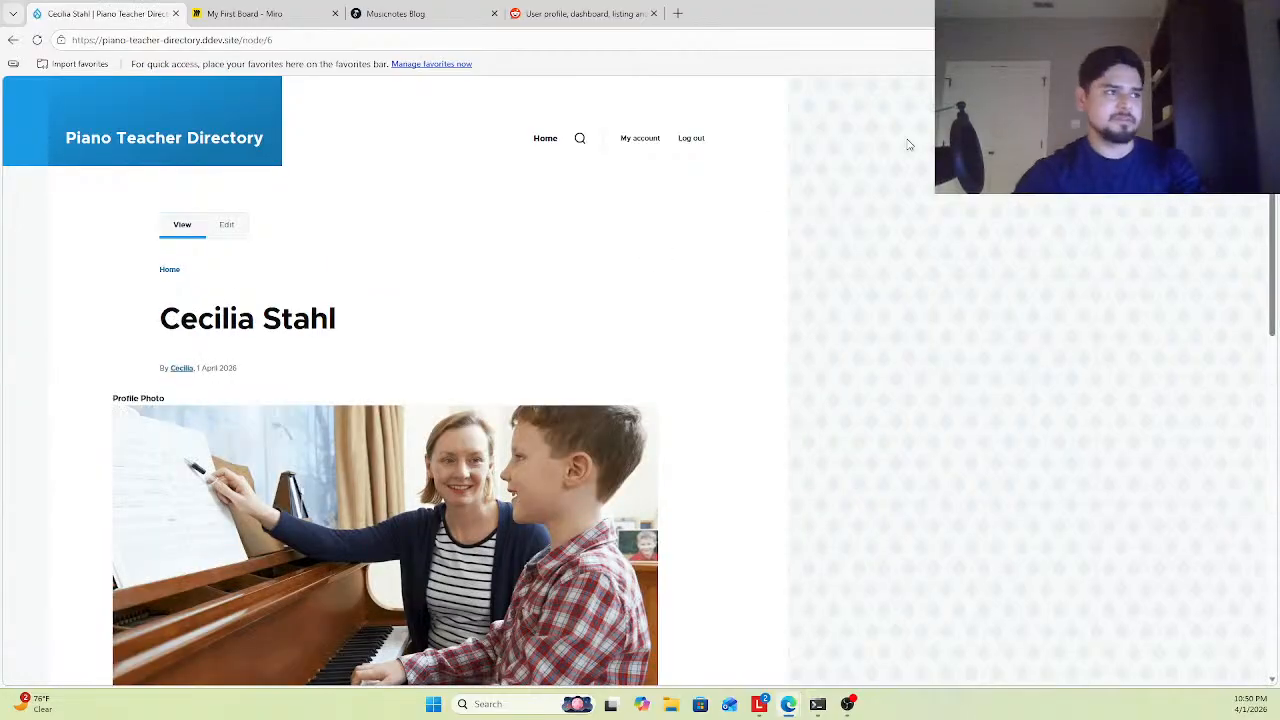
Log out and sign back in with the administrator's username
left_click(691, 138)
left_click(692, 138)
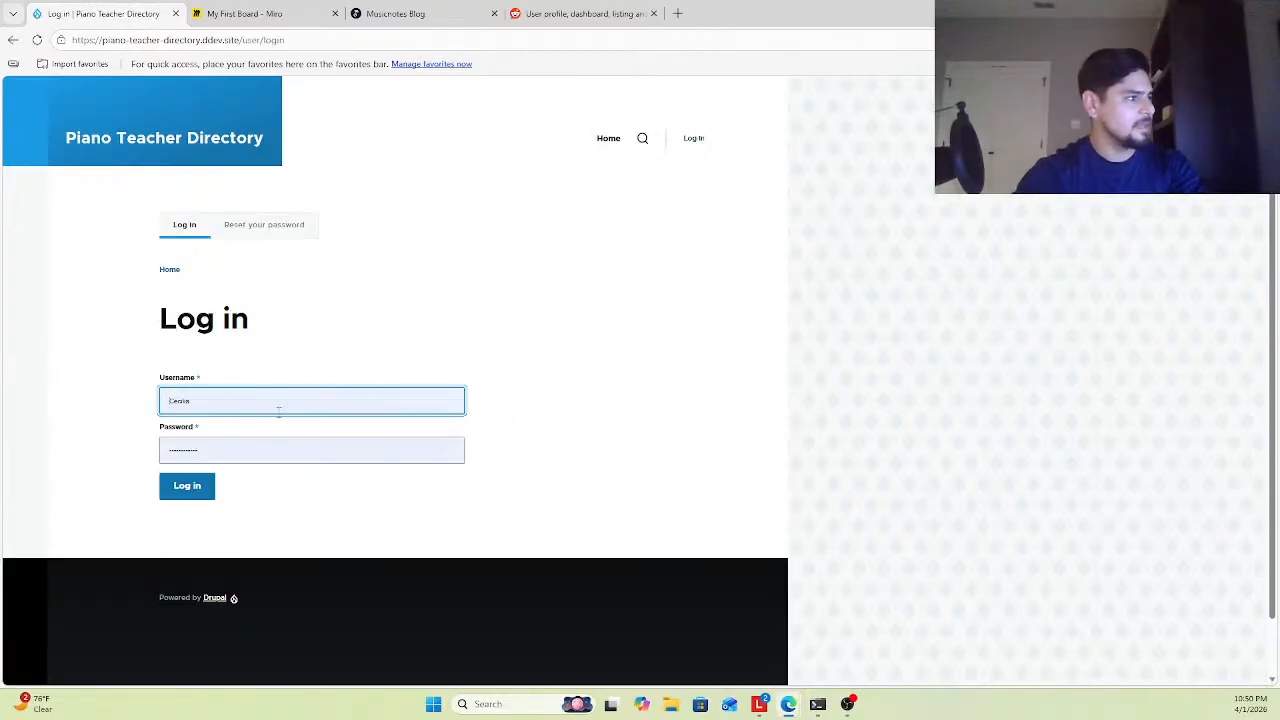
left_click(233, 407)
key("ctrl+a")
type("Kevin")
key("Return")
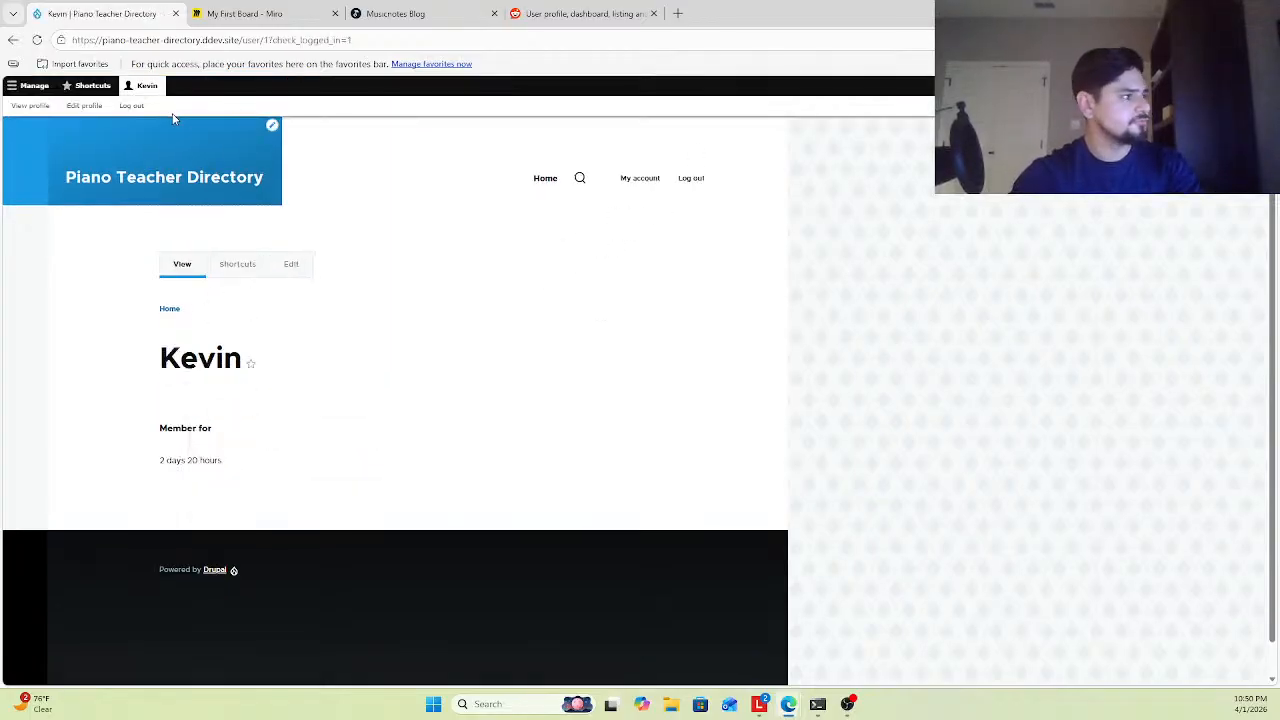
Go to Manage > Structure > Views and scroll the views list
left_click(38, 107)
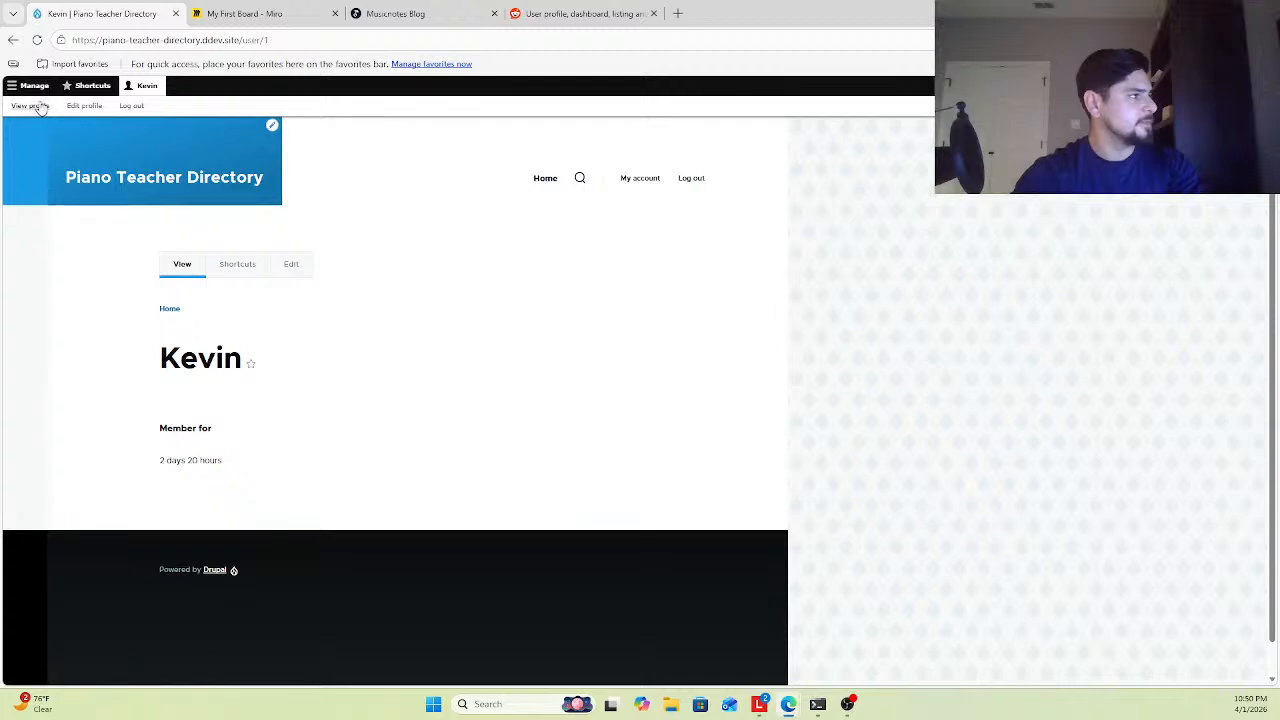
left_click(30, 85)
left_click(76, 104)
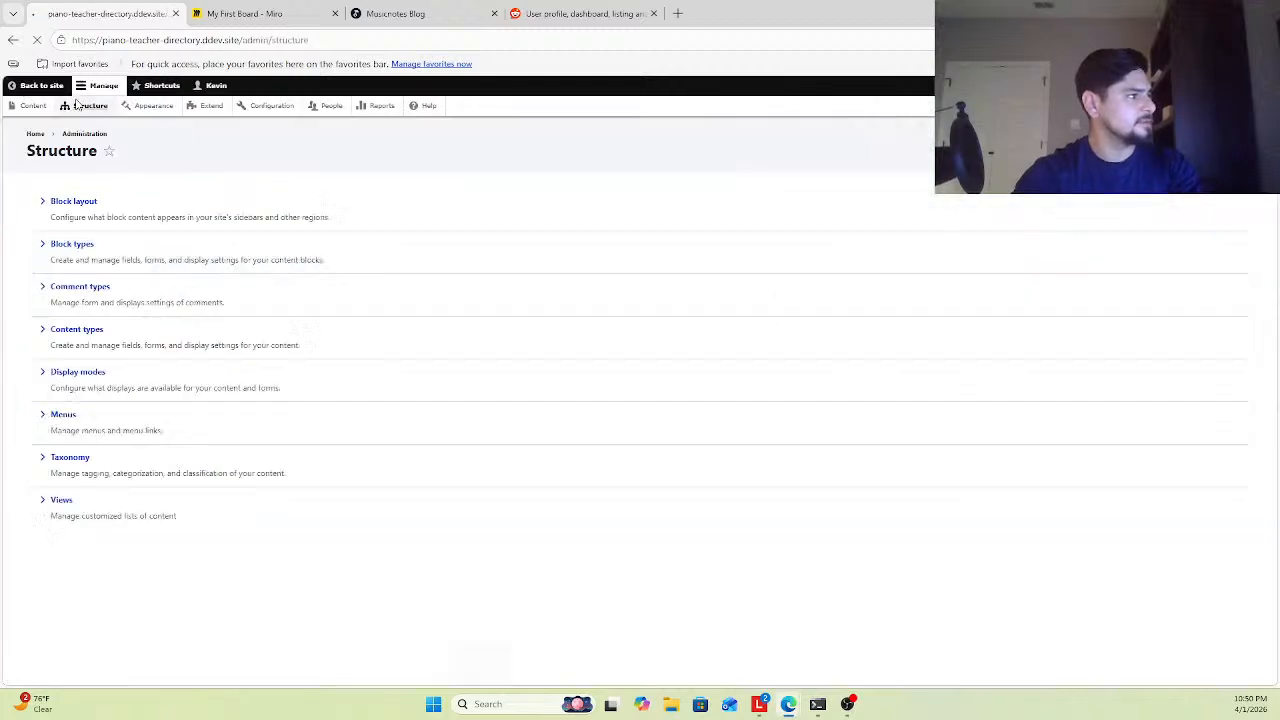
left_click(58, 500)
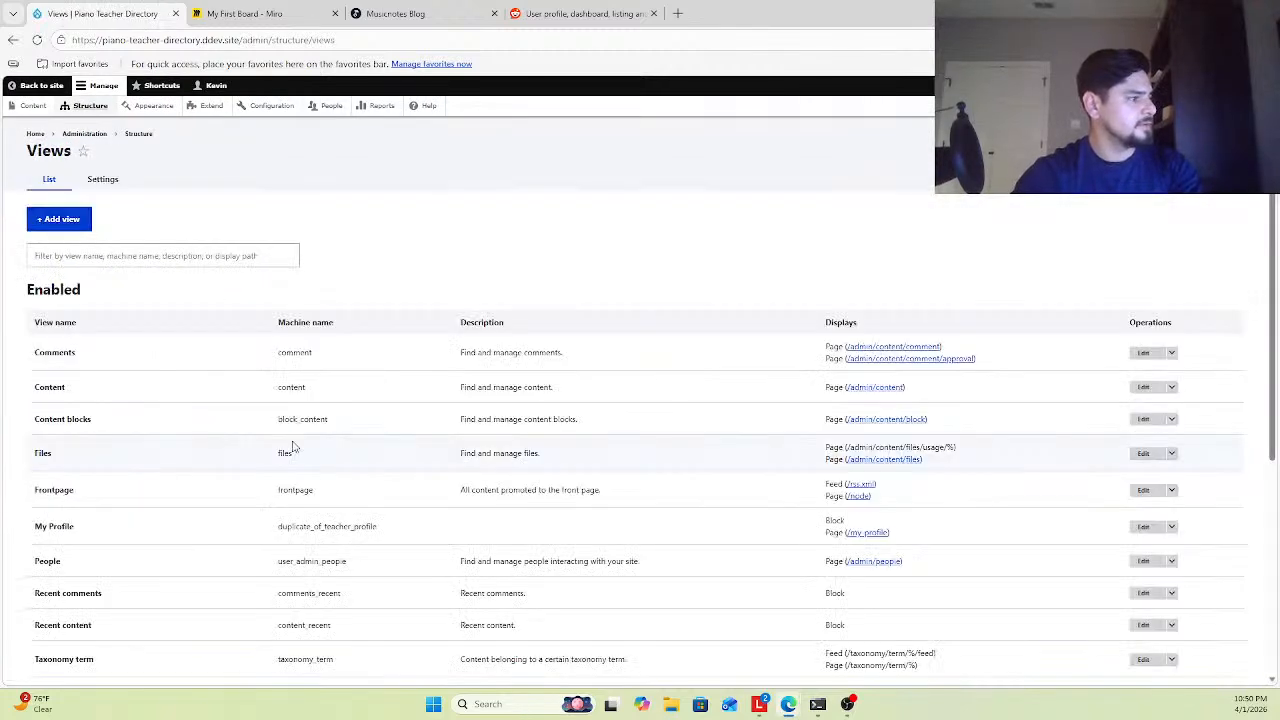
scroll(293, 447, "down", 2)
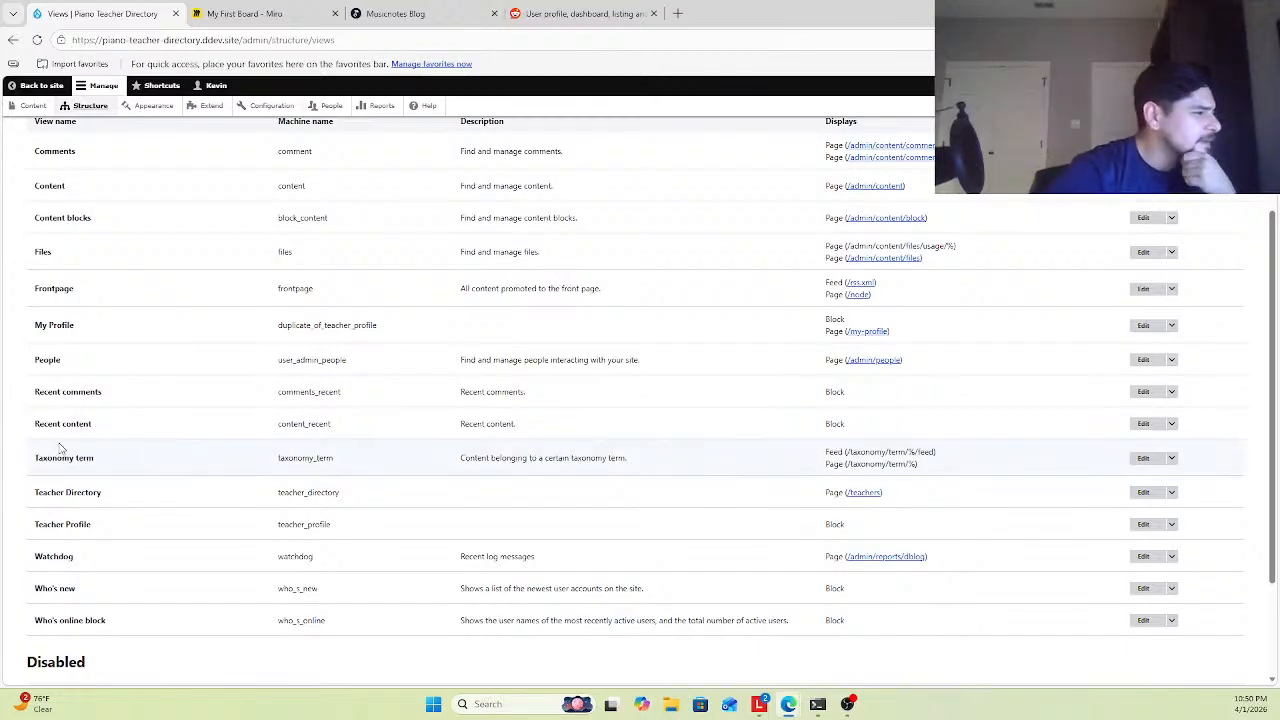
scroll(203, 489, "down", 1)
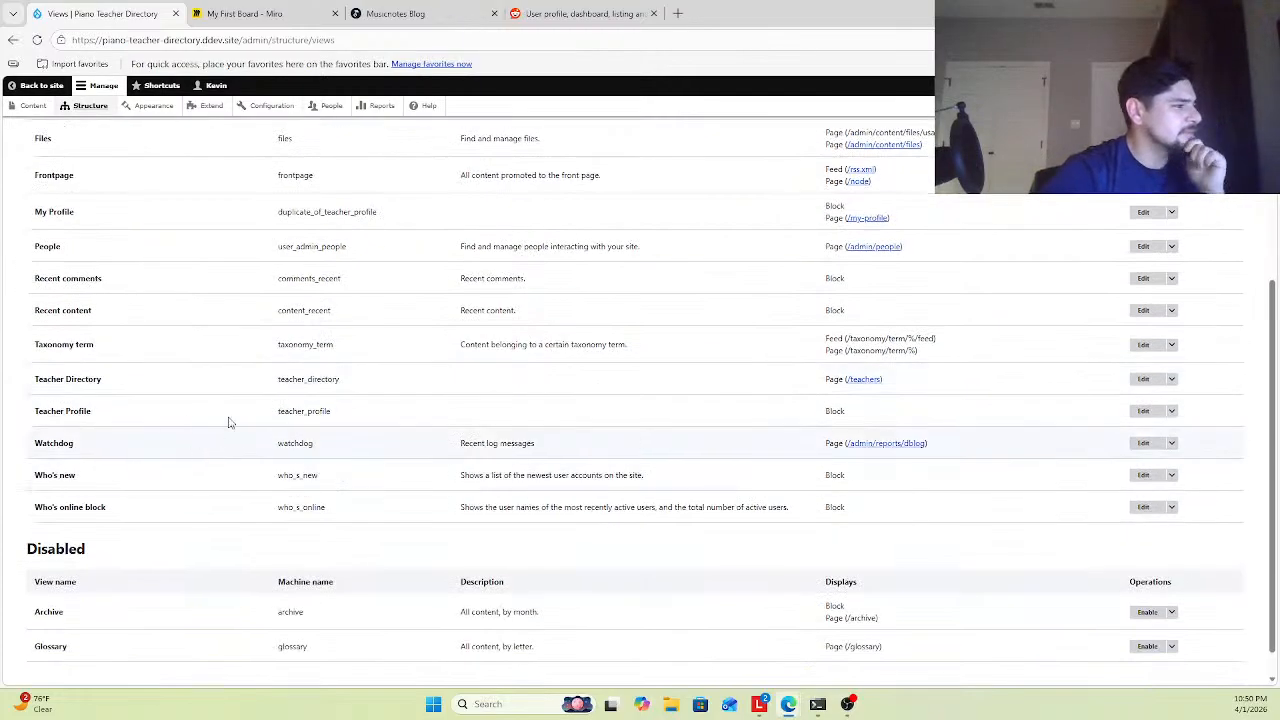
Edit the My Profile view and scroll through its Title and Profile Photo fields and preview
scroll(180, 305, "up", 1)
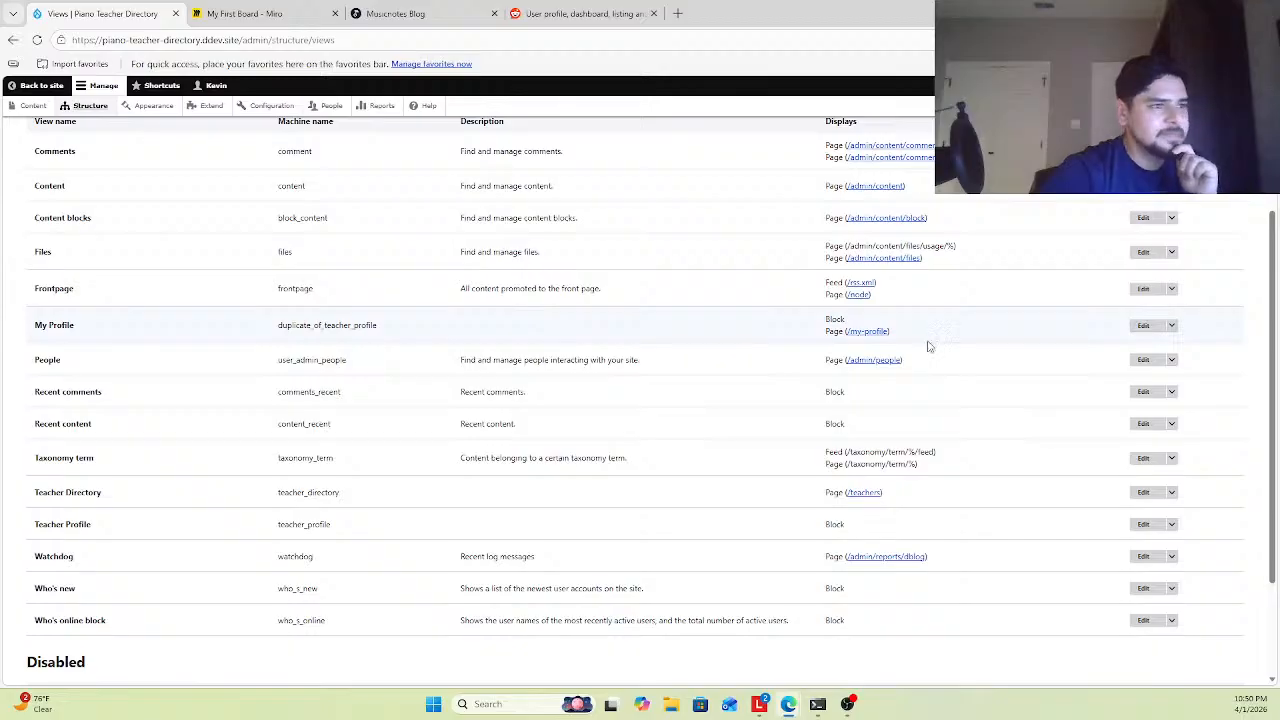
left_click(1143, 326)
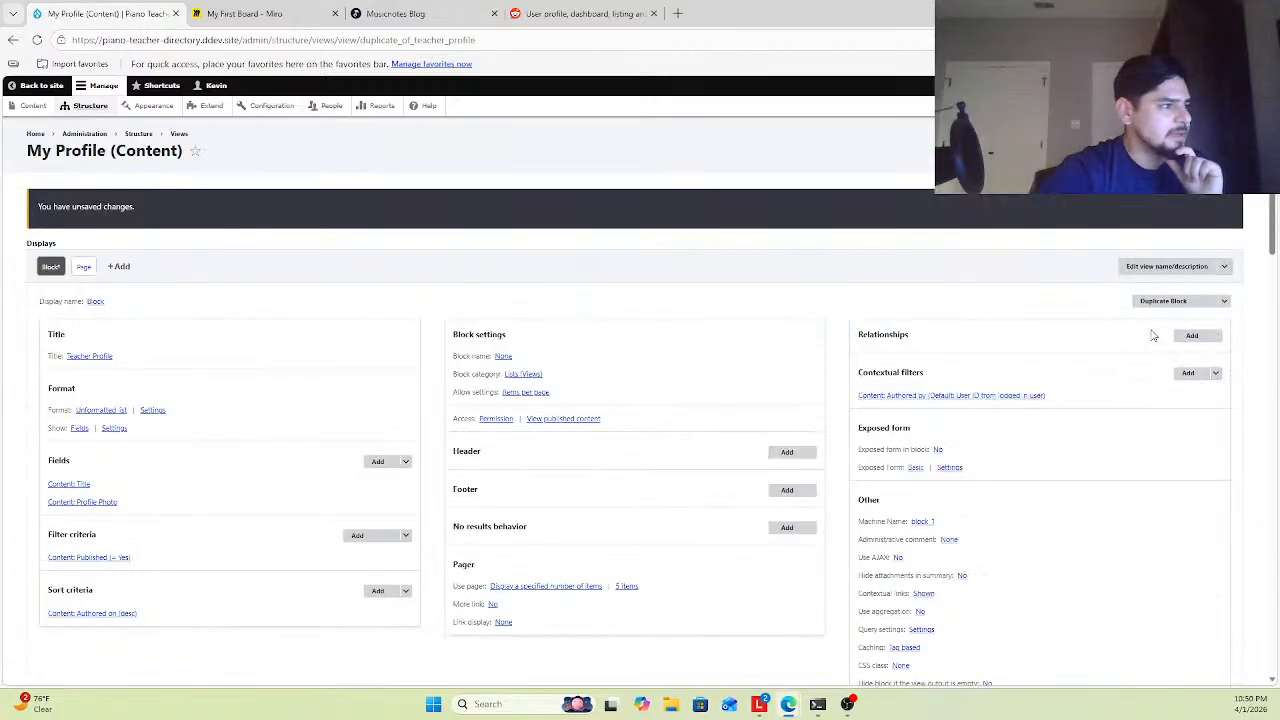
scroll(305, 426, "down", 1)
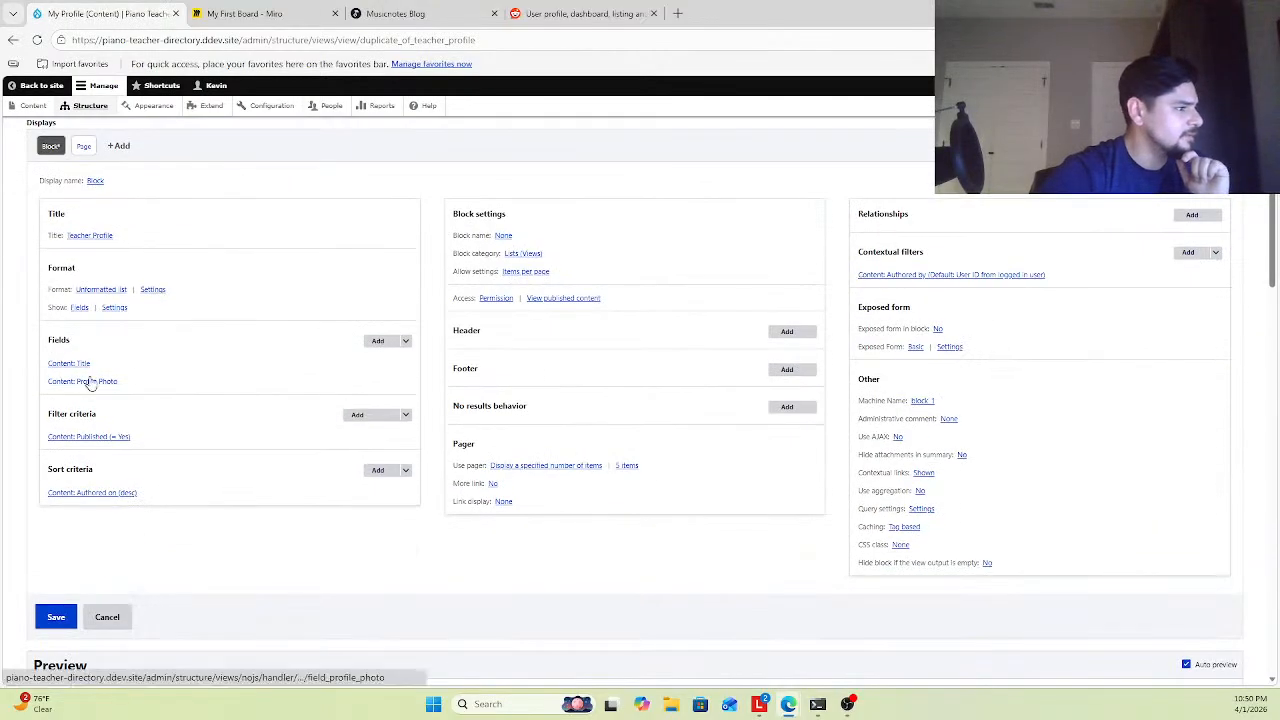
scroll(173, 346, "down", 4)
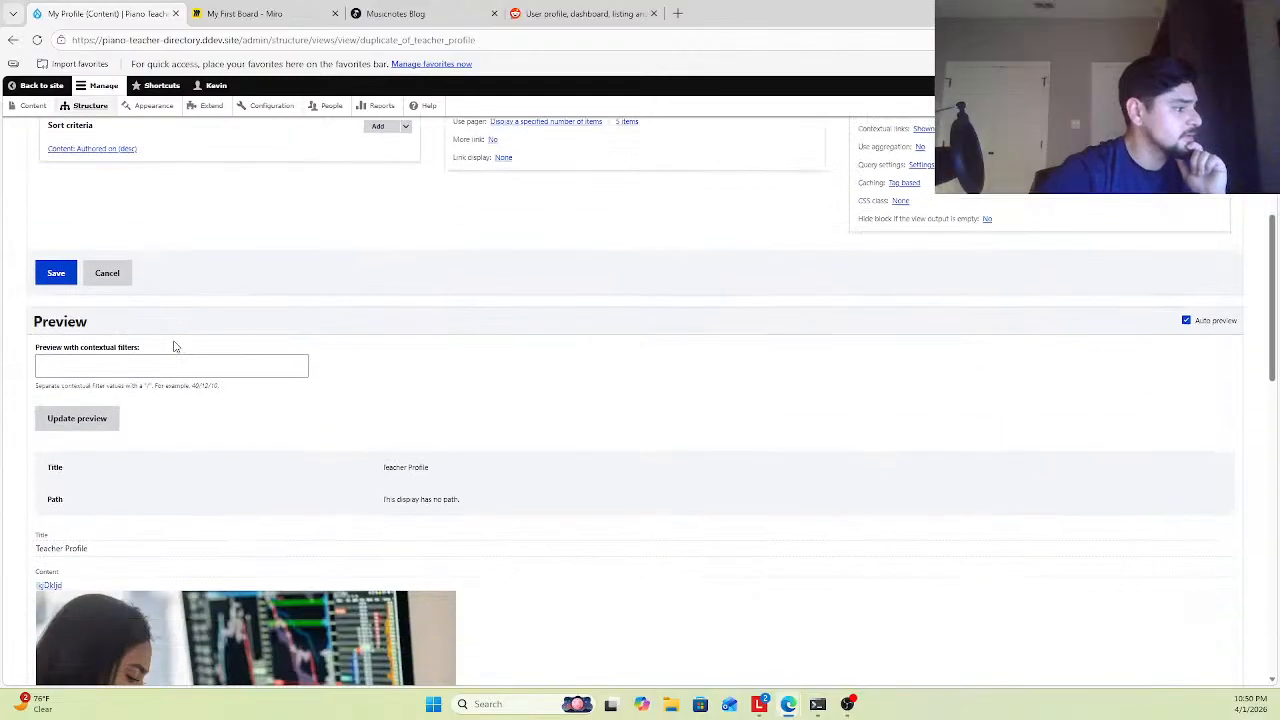
scroll(173, 346, "up", 1)
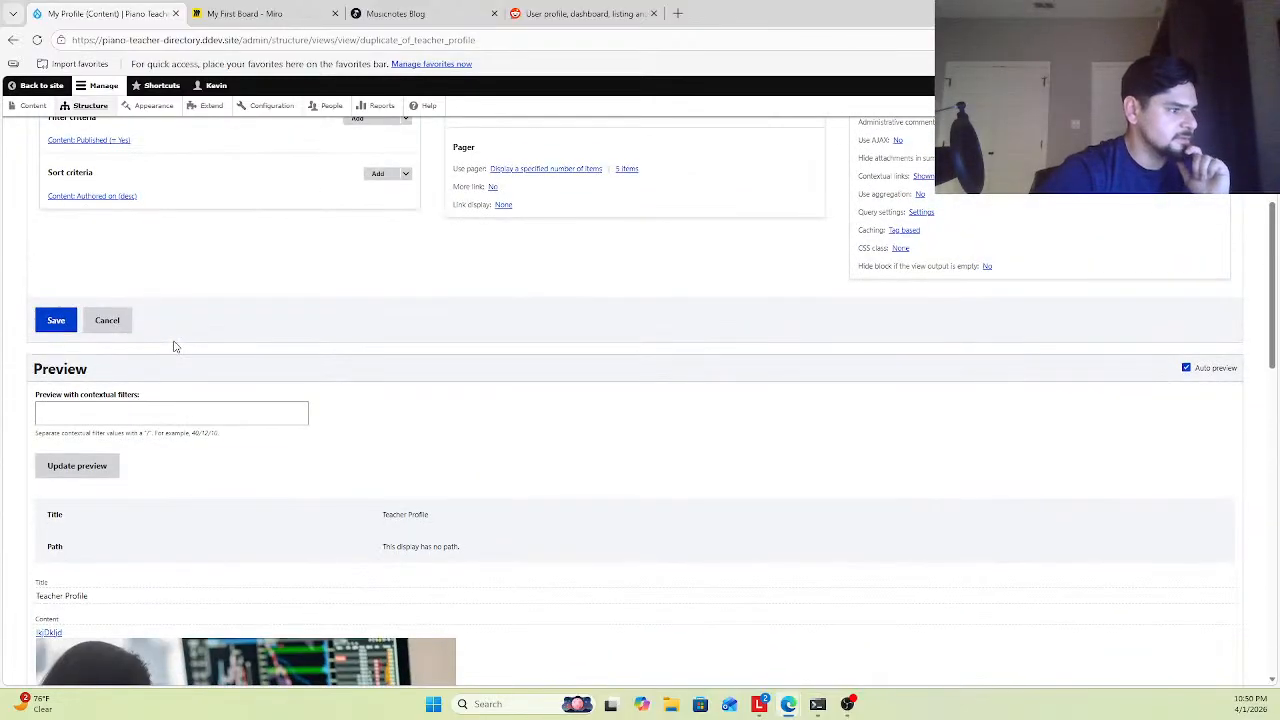
scroll(173, 346, "down", 1)
scroll(173, 346, "up", 1)
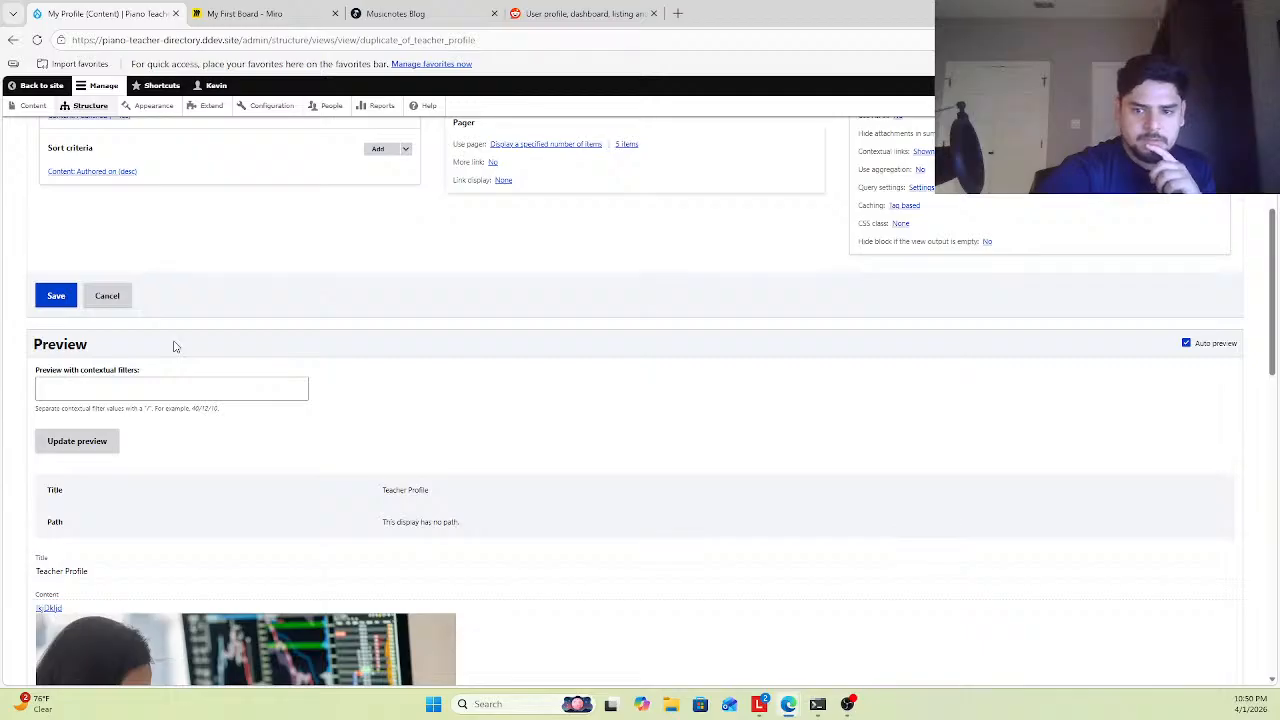
scroll(173, 346, "up", 3)
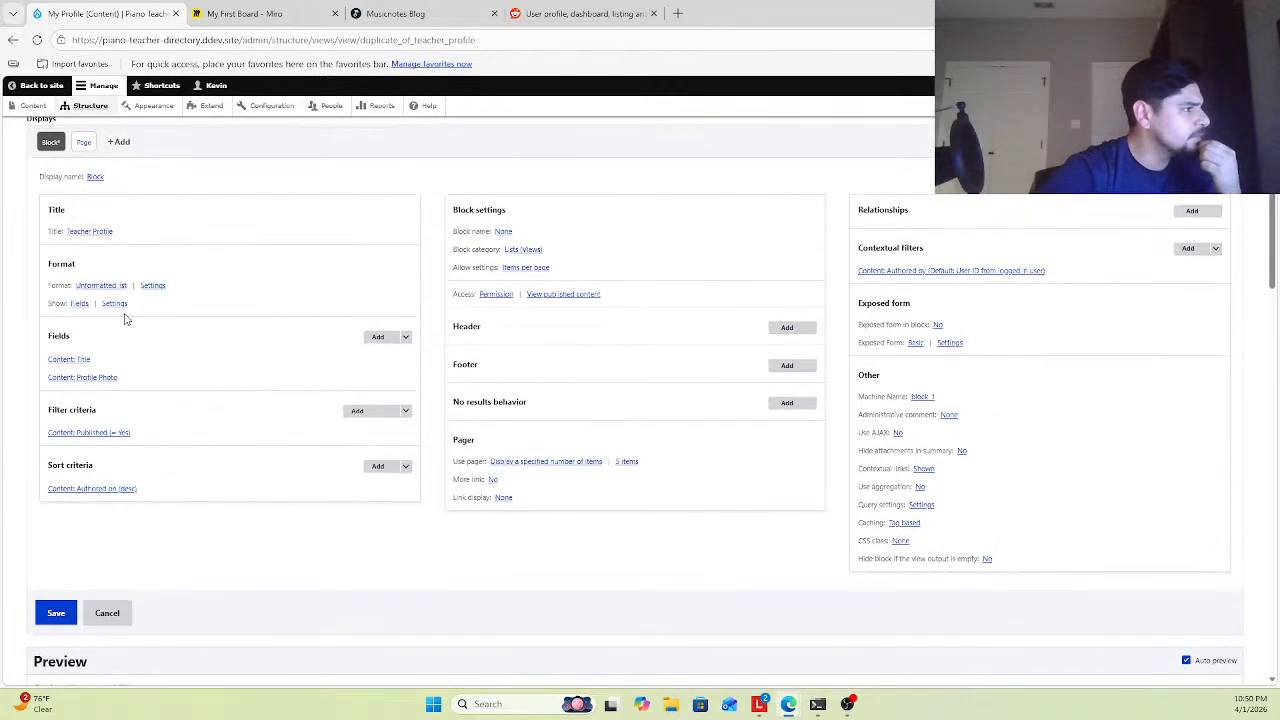
scroll(125, 318, "up", 1)
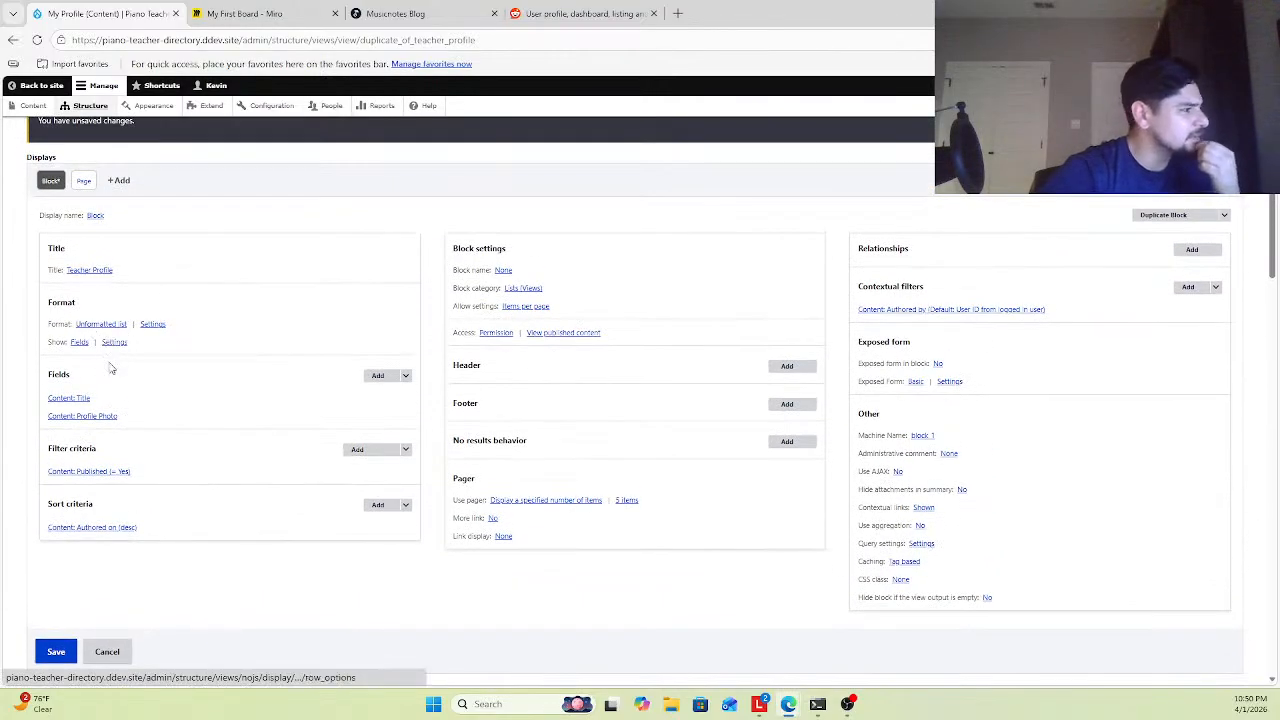
Inspect the fields' row style options, leaving Content: Title and Profile Photo not inline
left_click(120, 345)
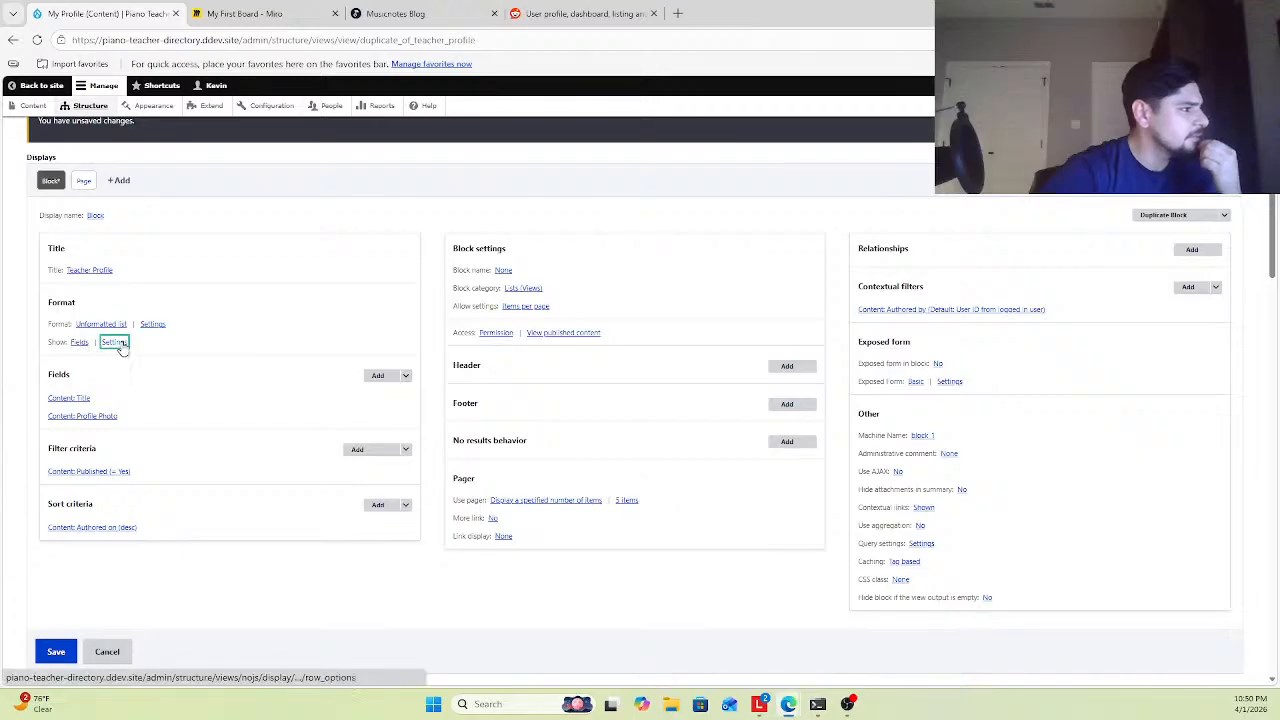
left_click(174, 344)
left_click(174, 344)
left_click(174, 359)
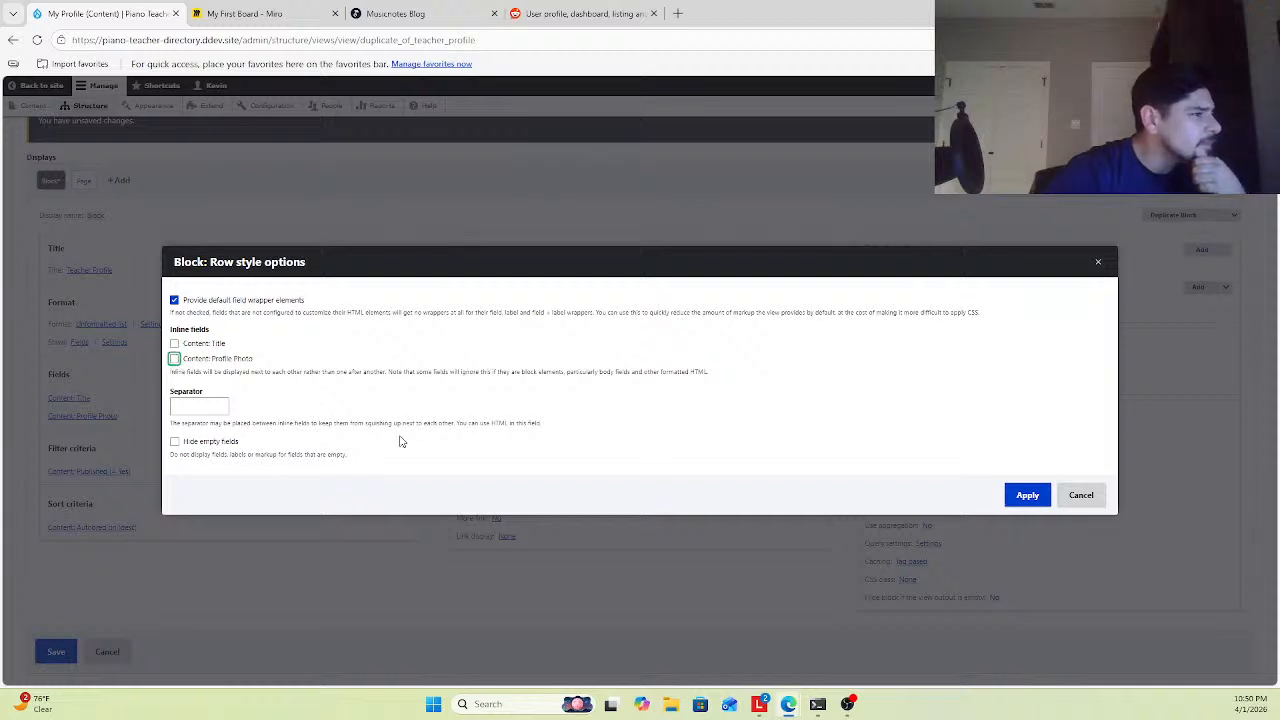
left_click(1078, 498)
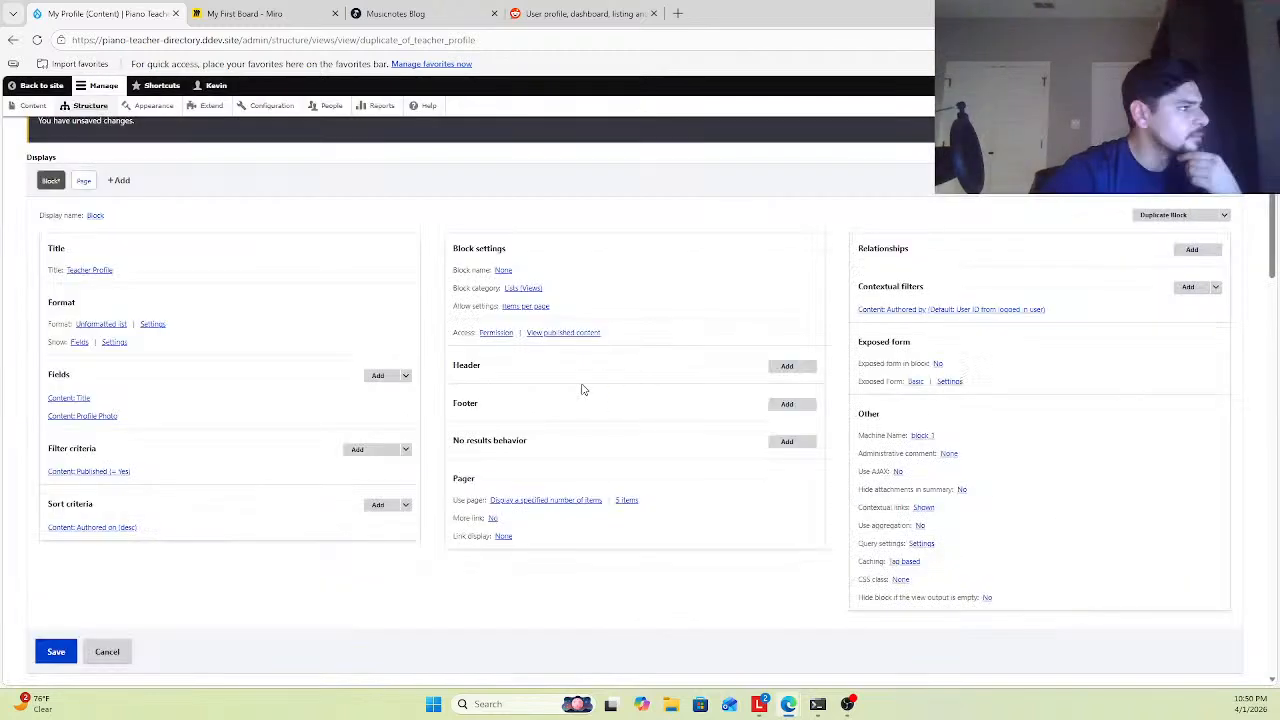
left_click(125, 343)
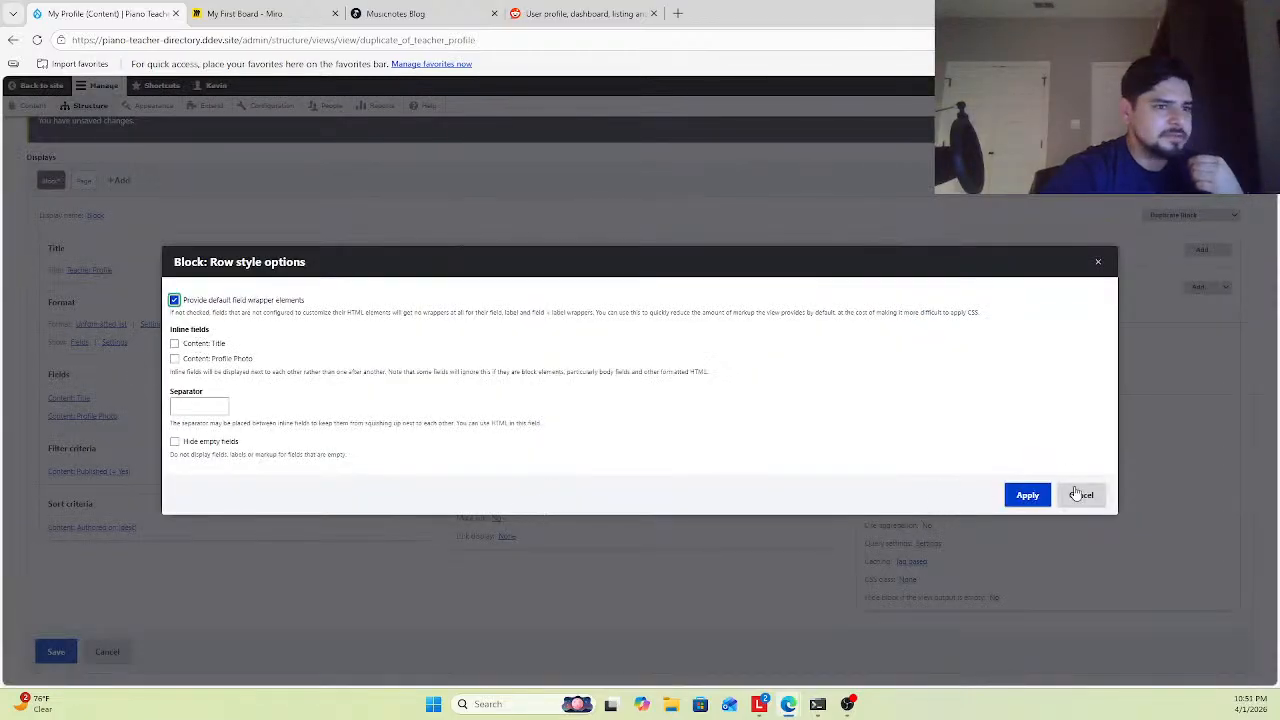
left_click(1080, 494)
Switch the view format to Grid for all displays with default settings, then save the view
left_click(101, 323)
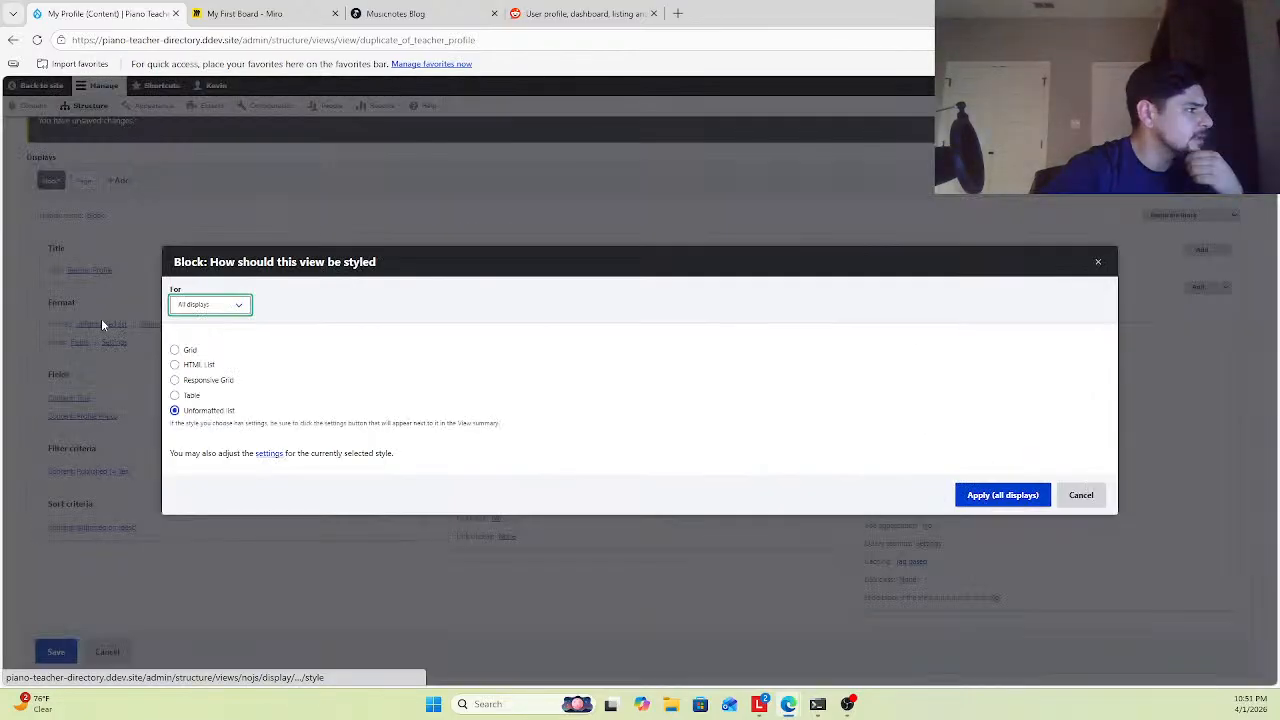
left_click(175, 351)
left_click(975, 494)
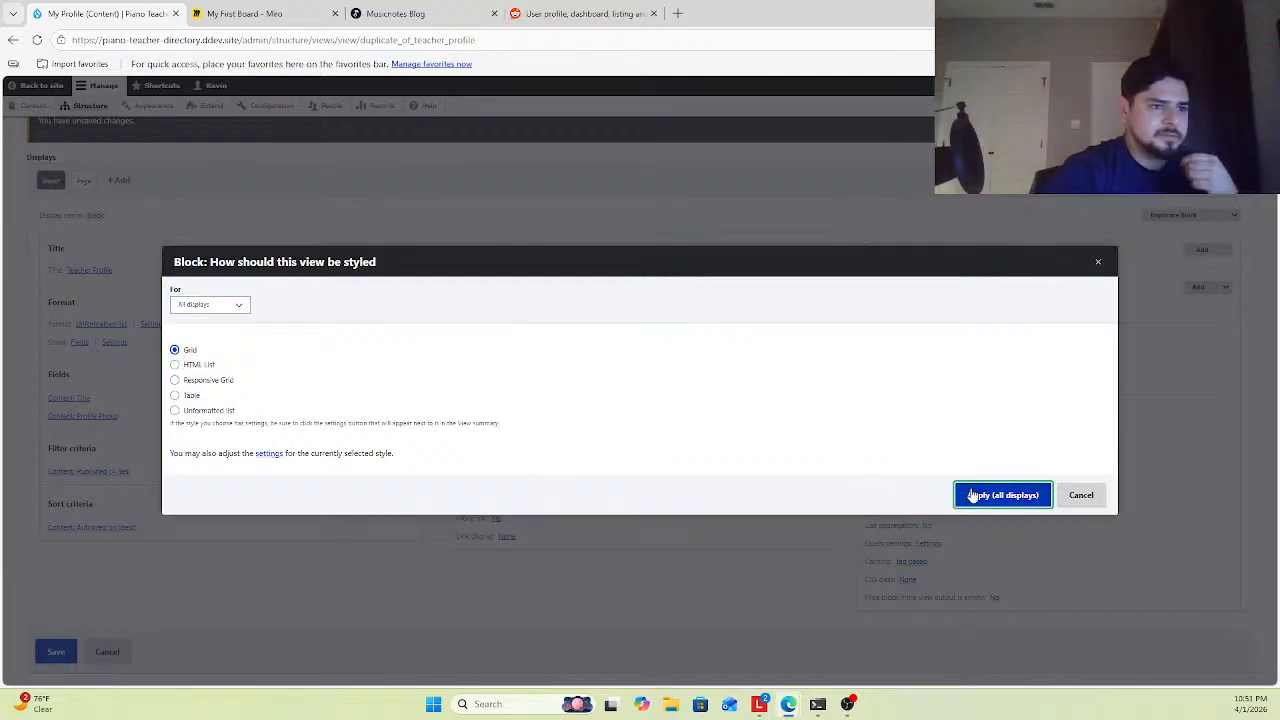
left_click(1029, 574)
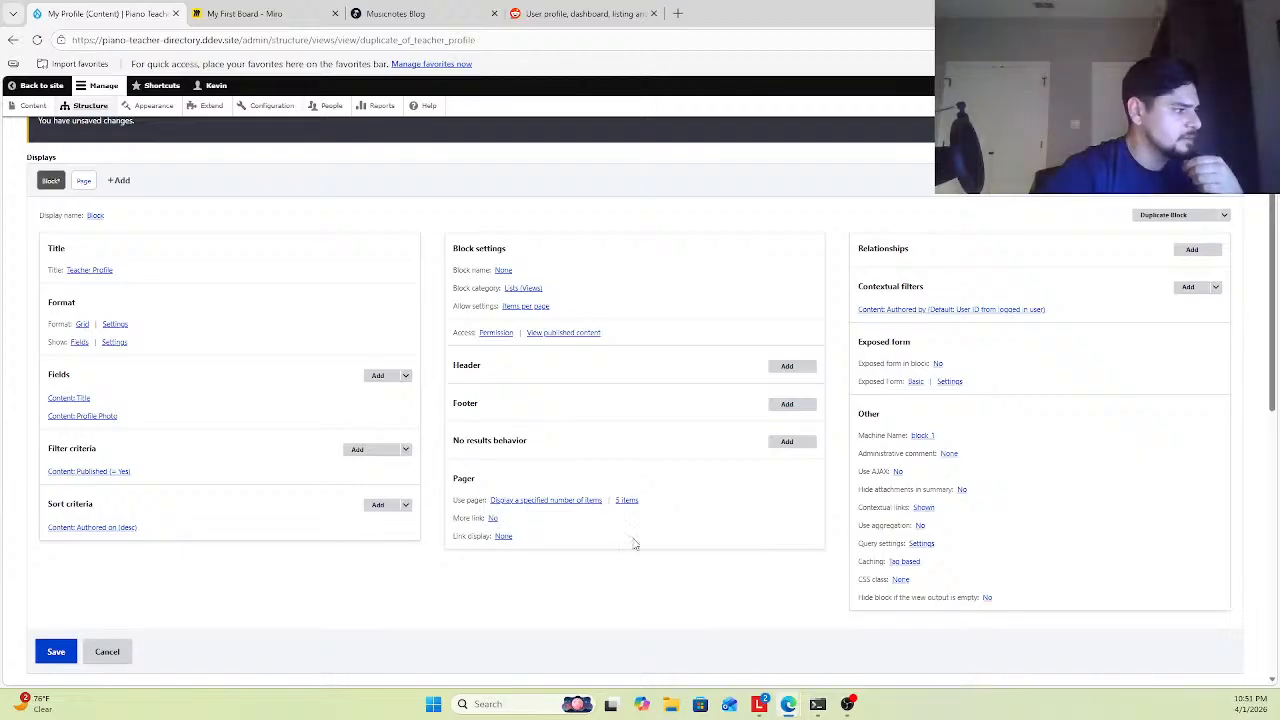
scroll(243, 506, "down", 3)
left_click(46, 357)
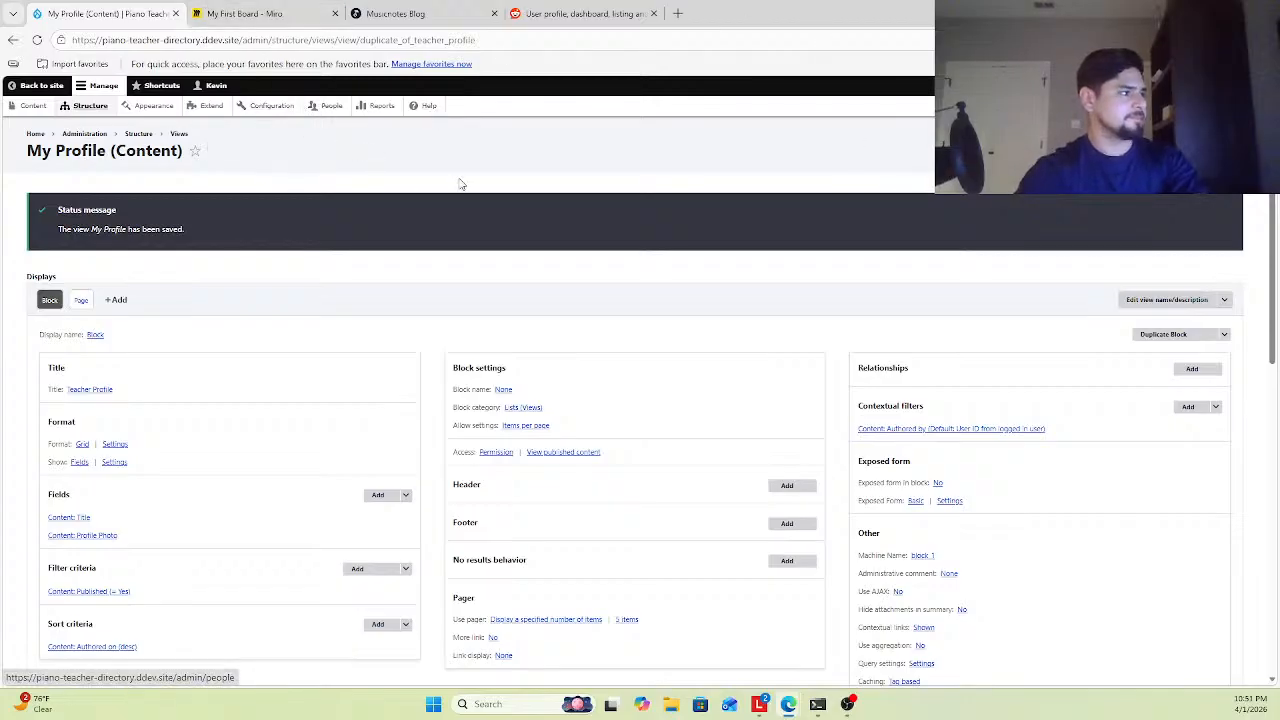
Load the /my-profile page in place of the admin path
left_click(283, 45)
left_click(259, 42)
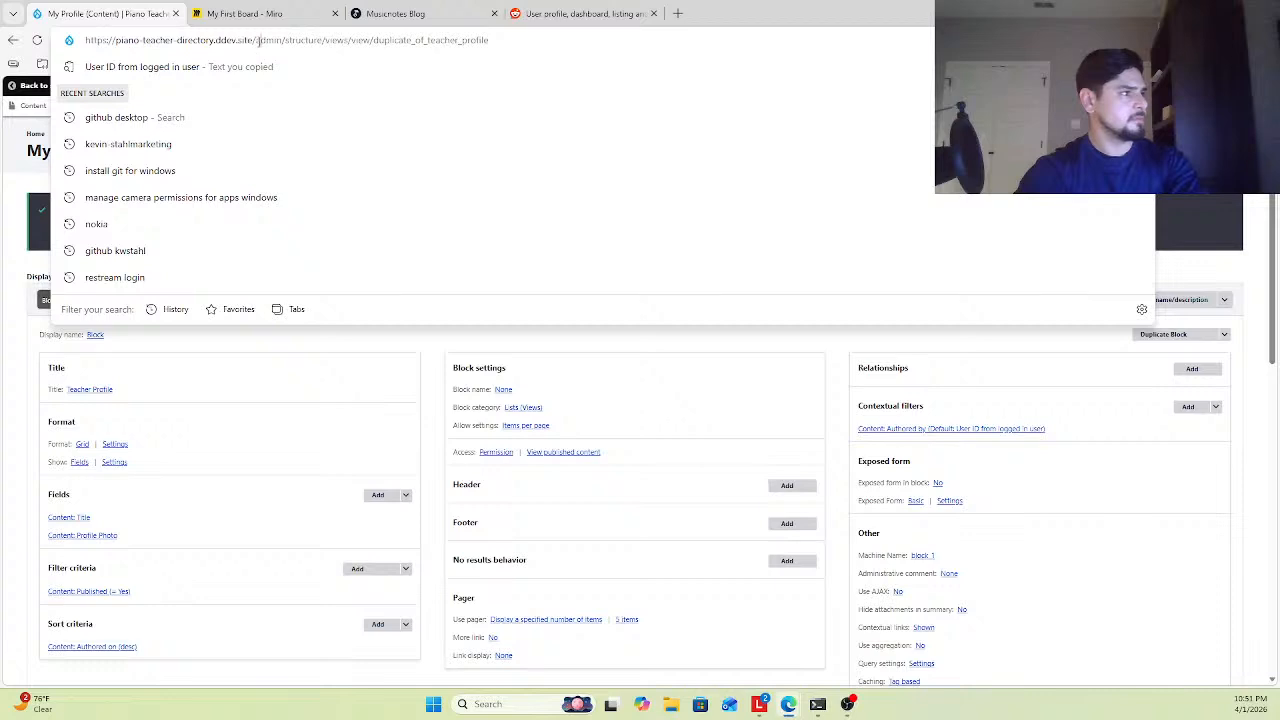
left_click_drag(259, 42, 669, 60)
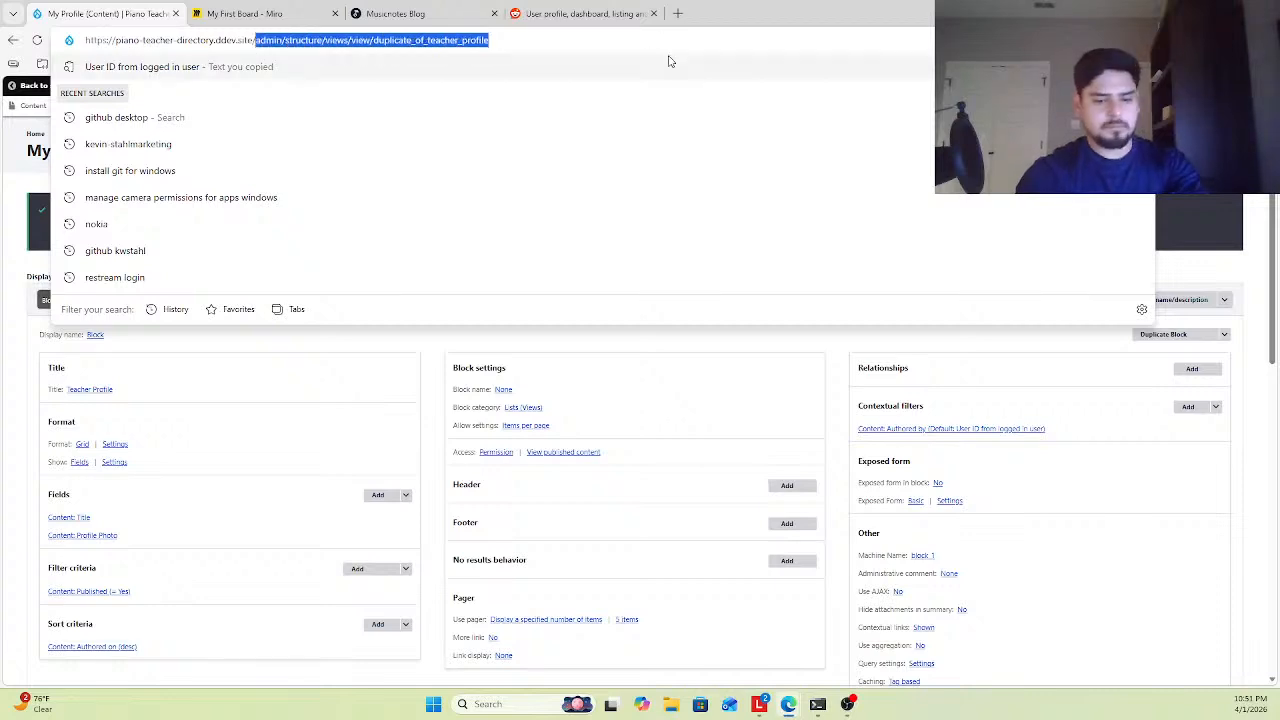
type("my-profile")
key("Return")
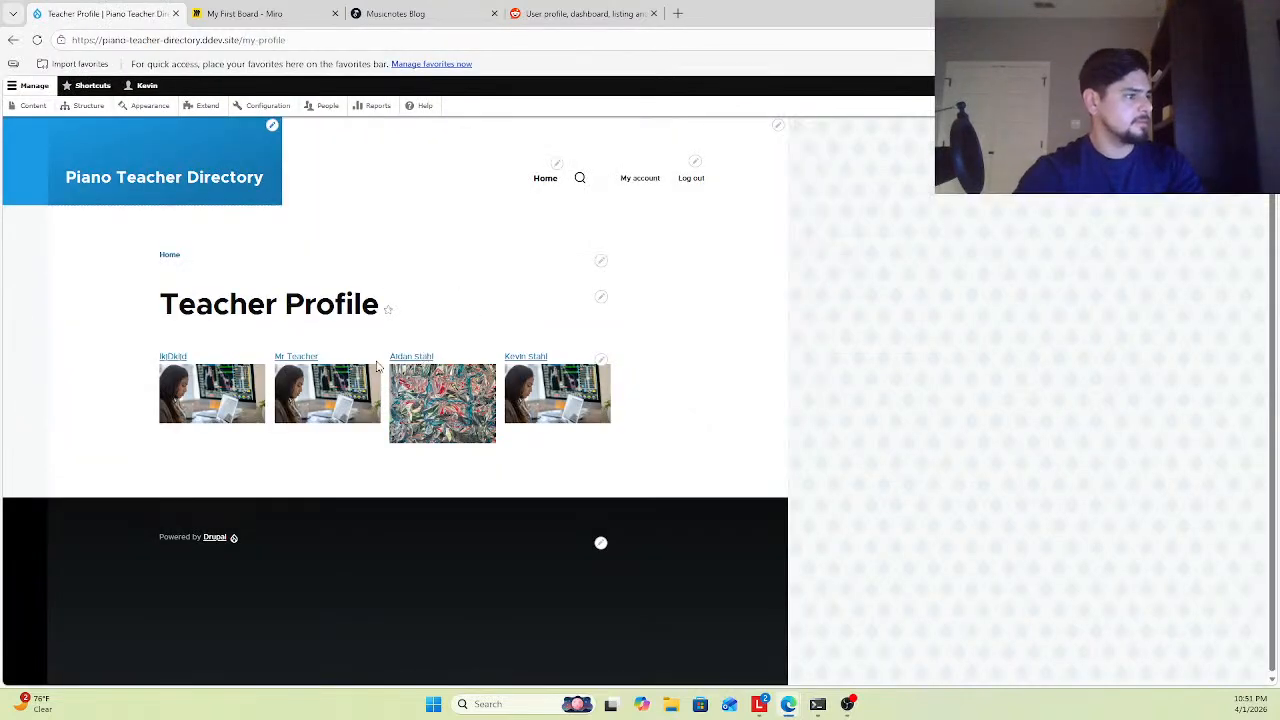
Open the first profile, log out, and log back in with the teacher's username
left_click(174, 356)
left_click(690, 178)
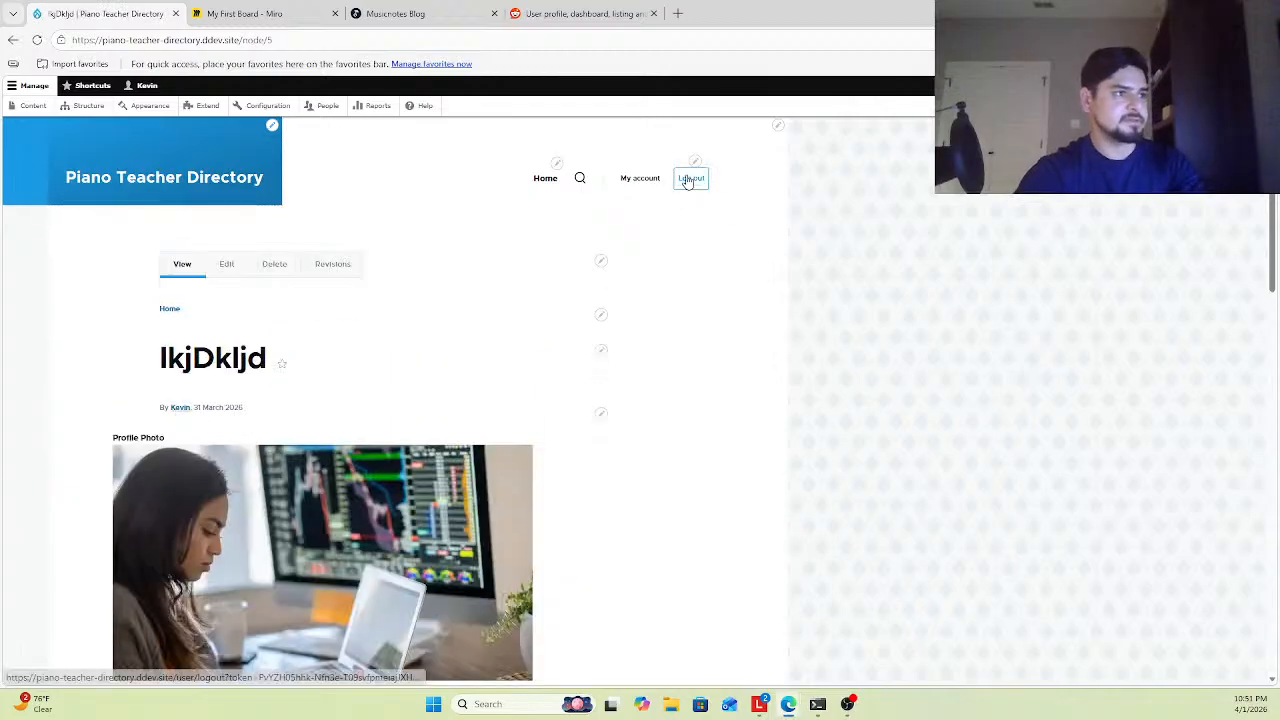
left_click(692, 139)
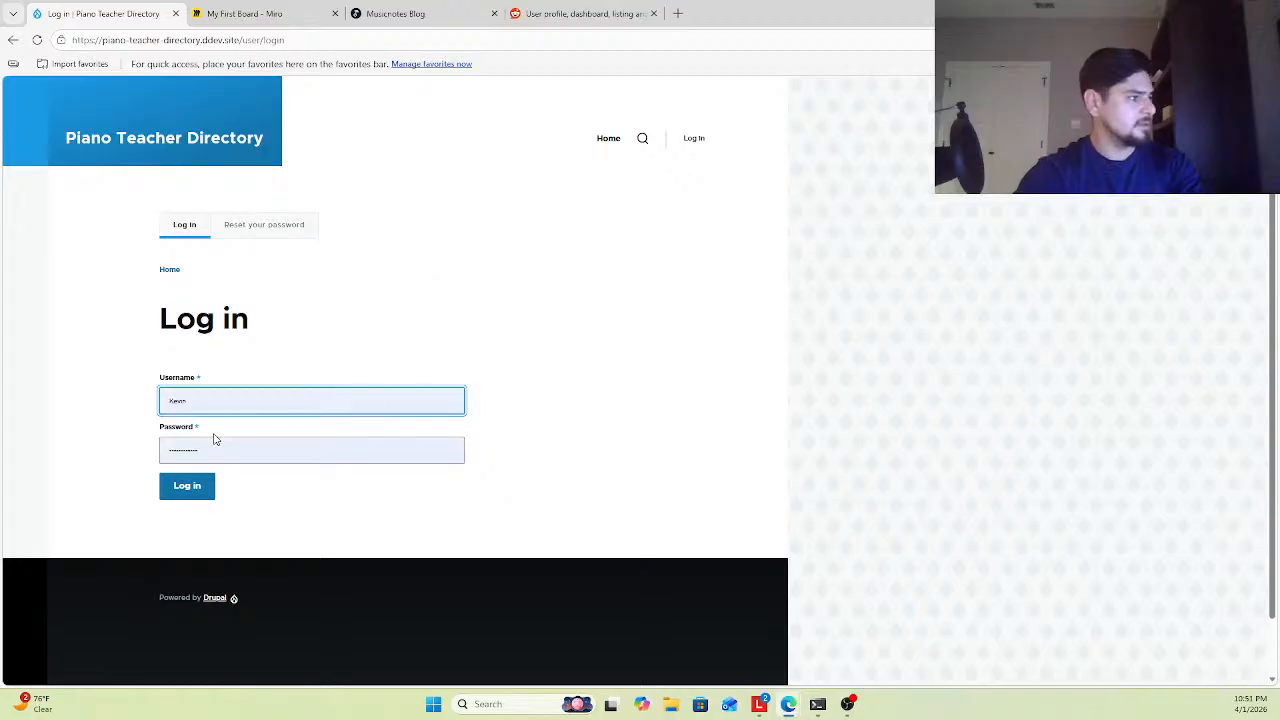
left_click(211, 403)
key("ctrl+a")
type("Cecilia")
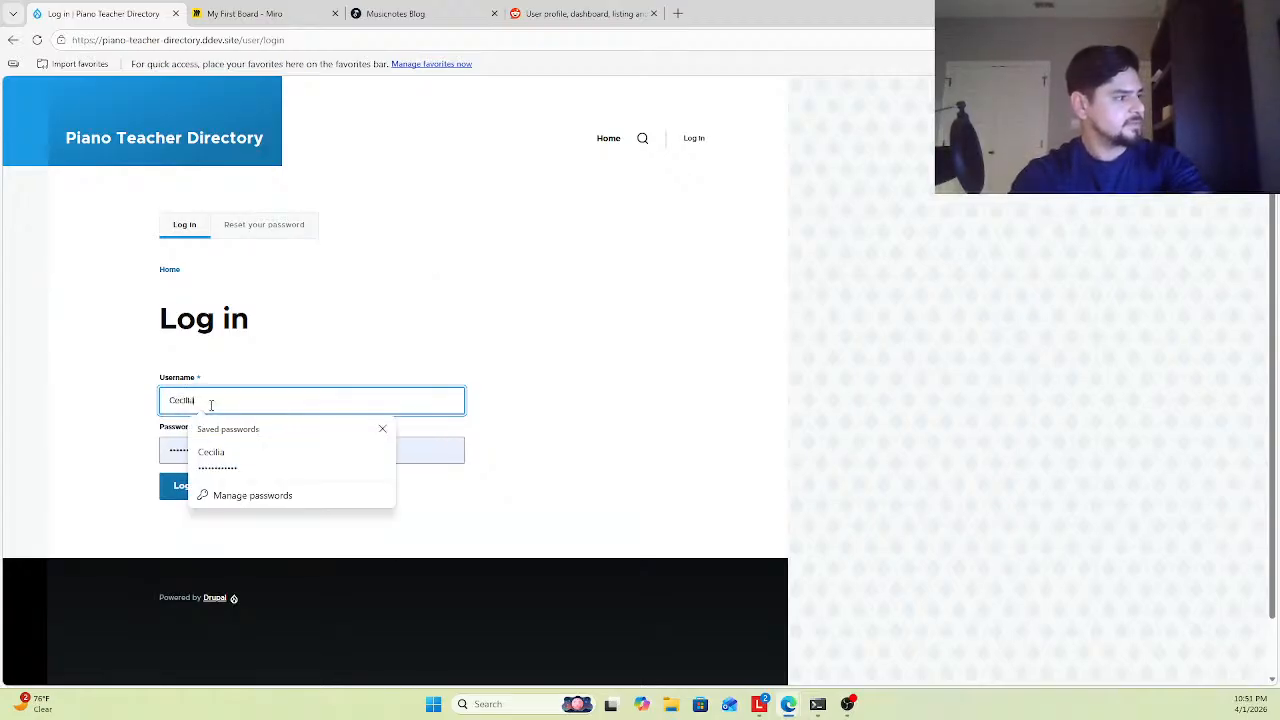
key("Return")
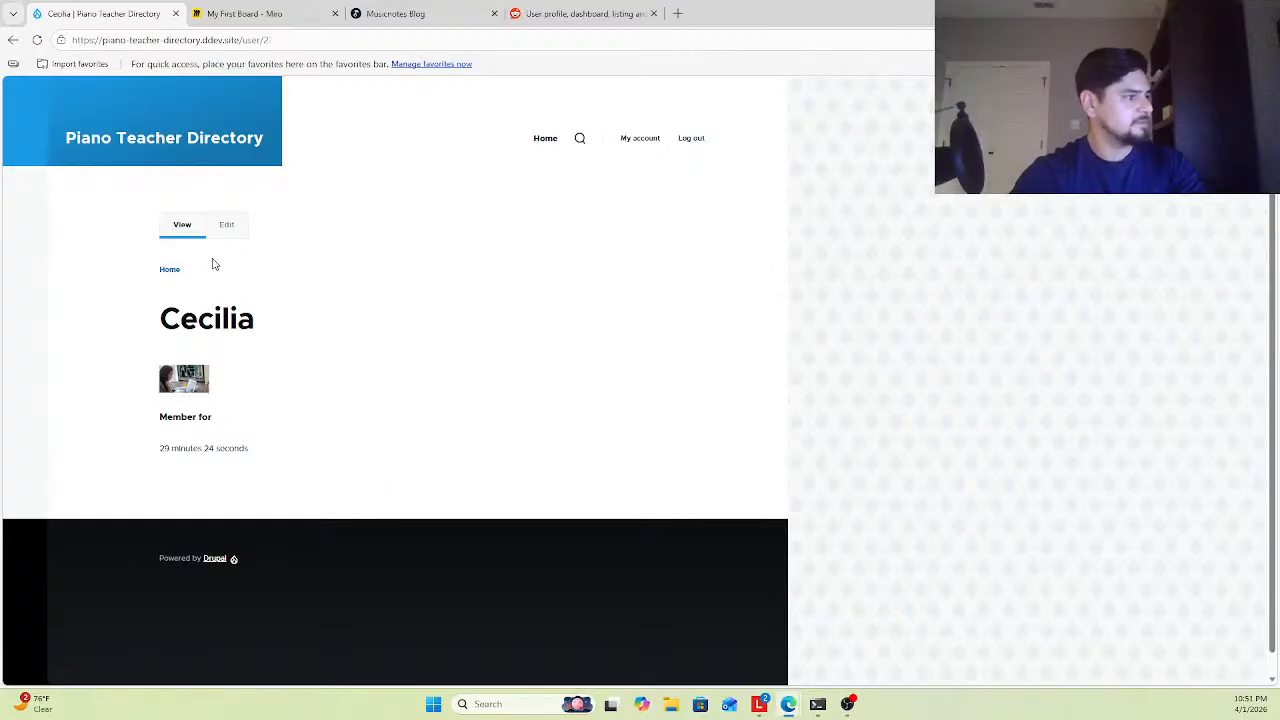
Replace user/2 in the address with my=profile and load it
left_click(261, 41)
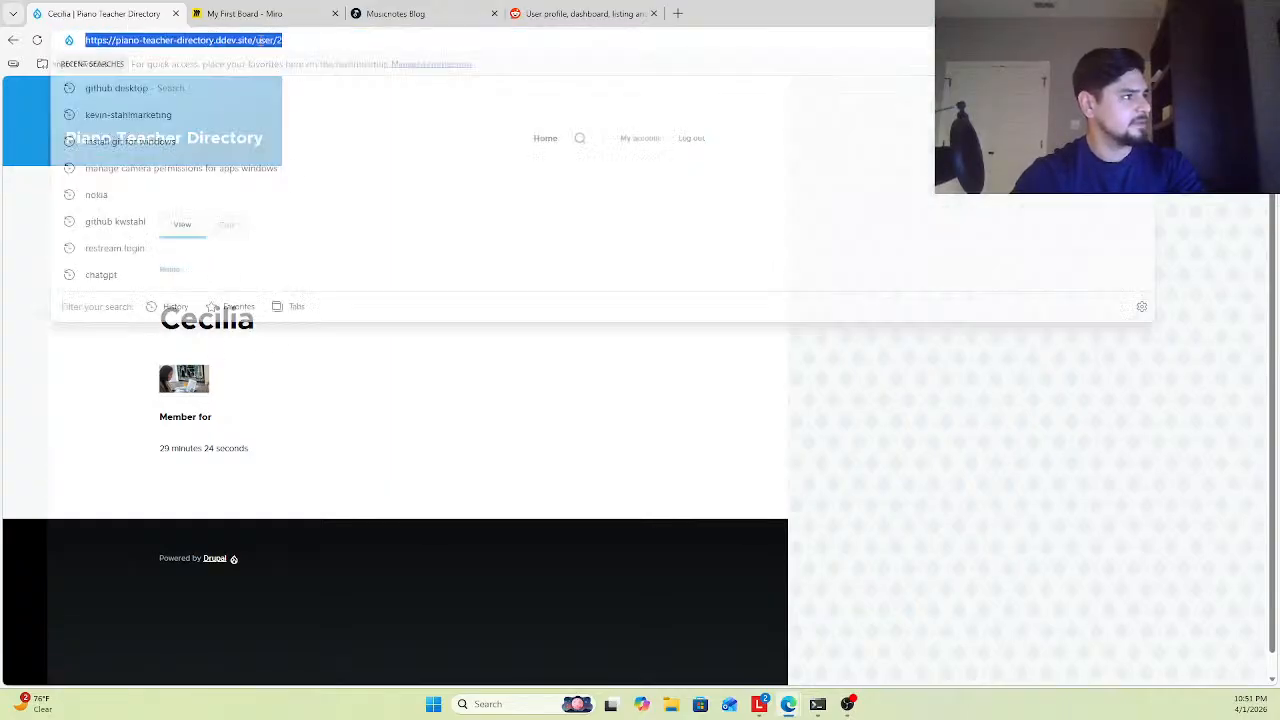
left_click(258, 44)
left_click_drag(323, 38, 255, 40)
type("my=")
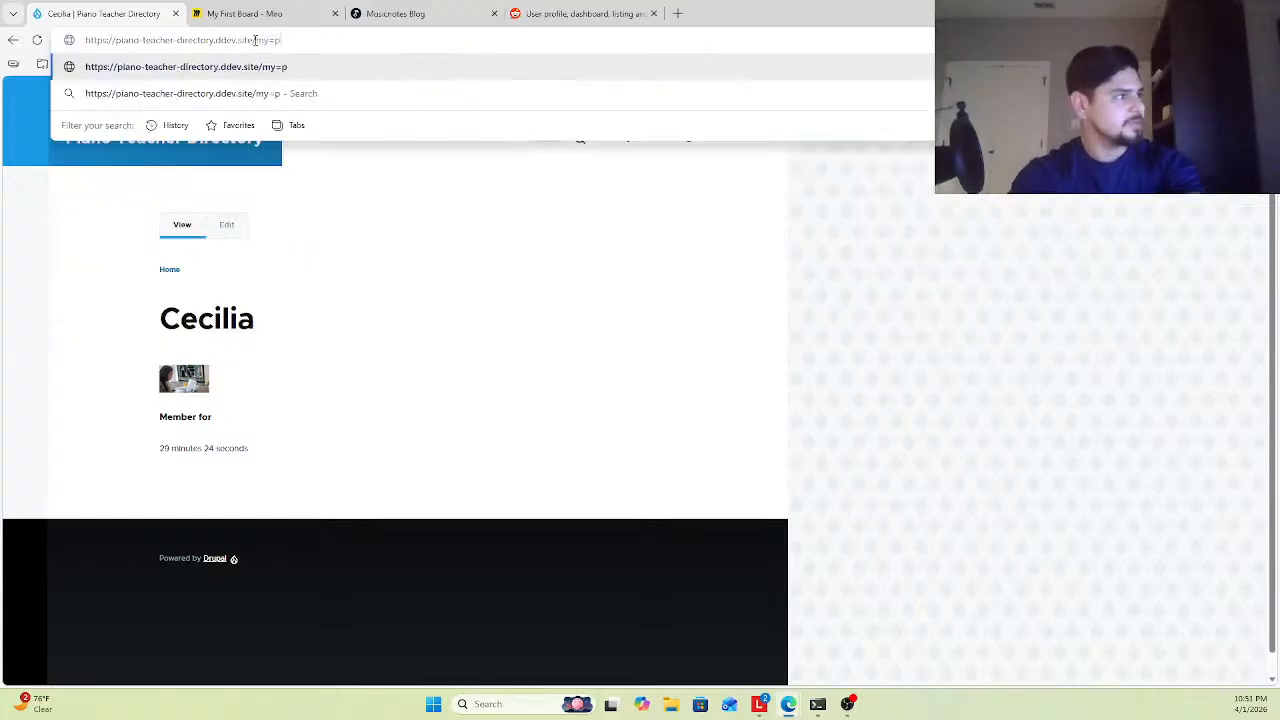
type("profile")
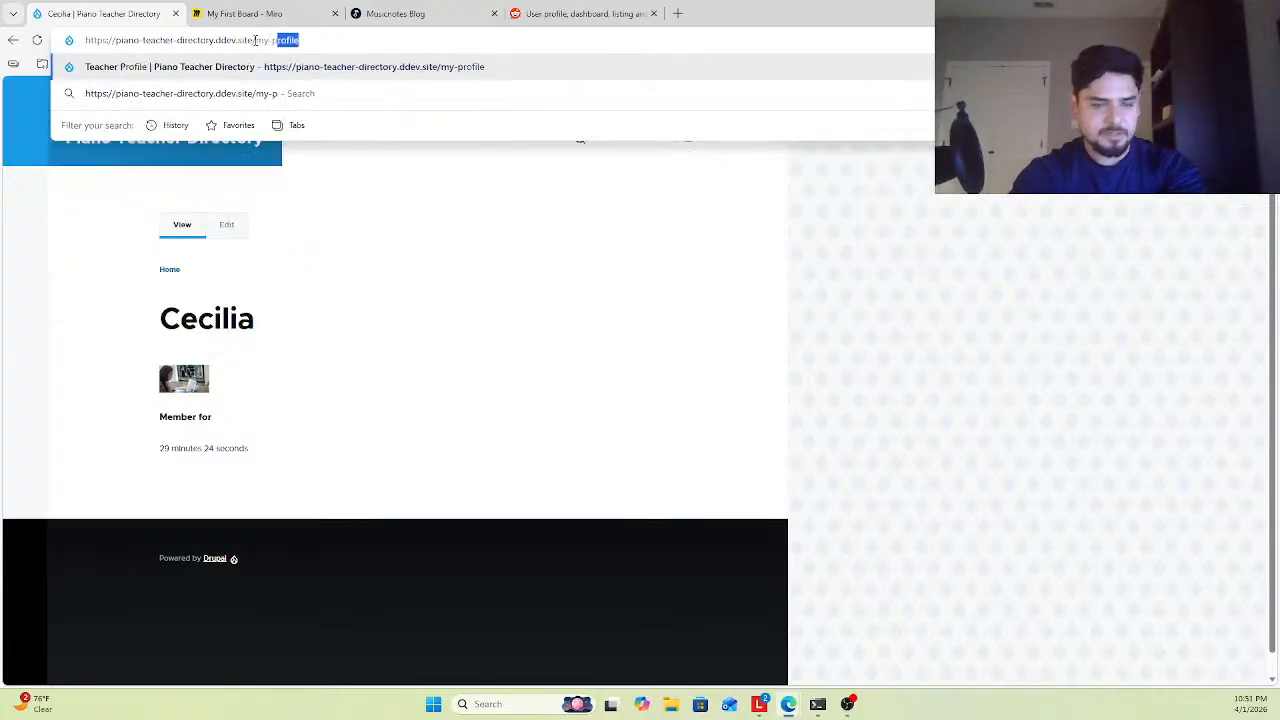
key("Return")
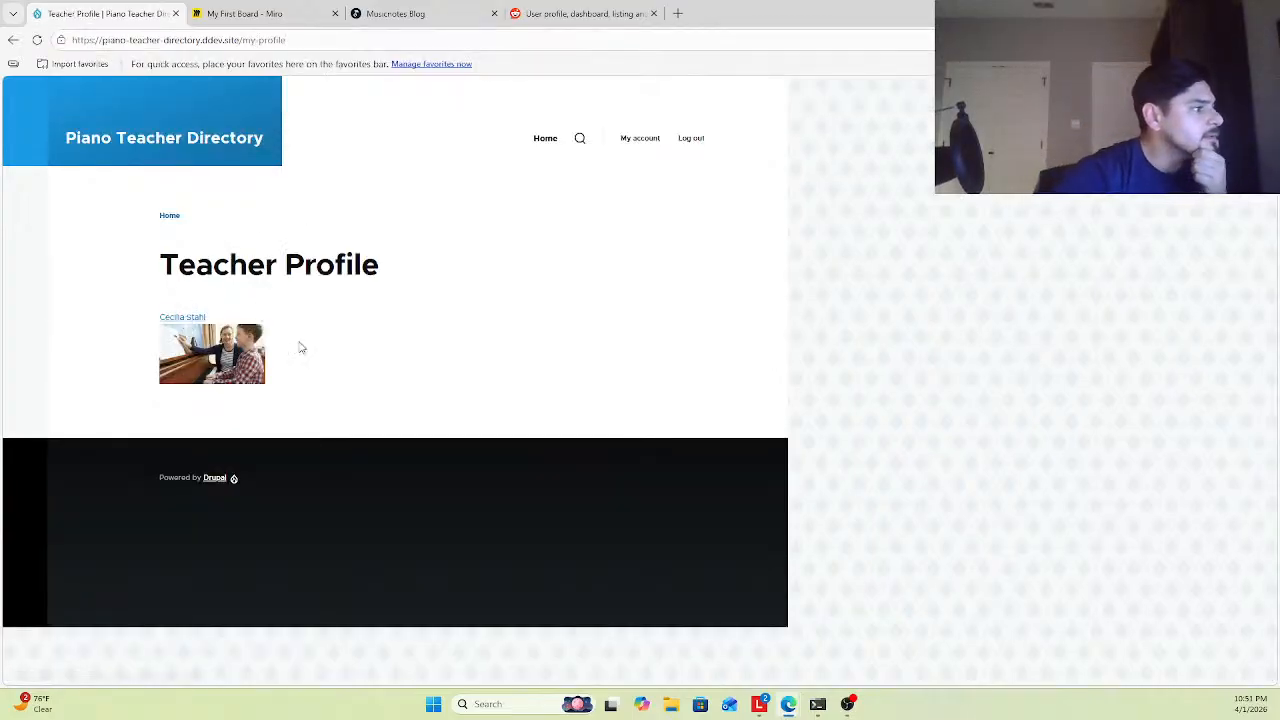
Open the teacher's own profile from the My Profile grid and scroll through it
left_click(198, 320)
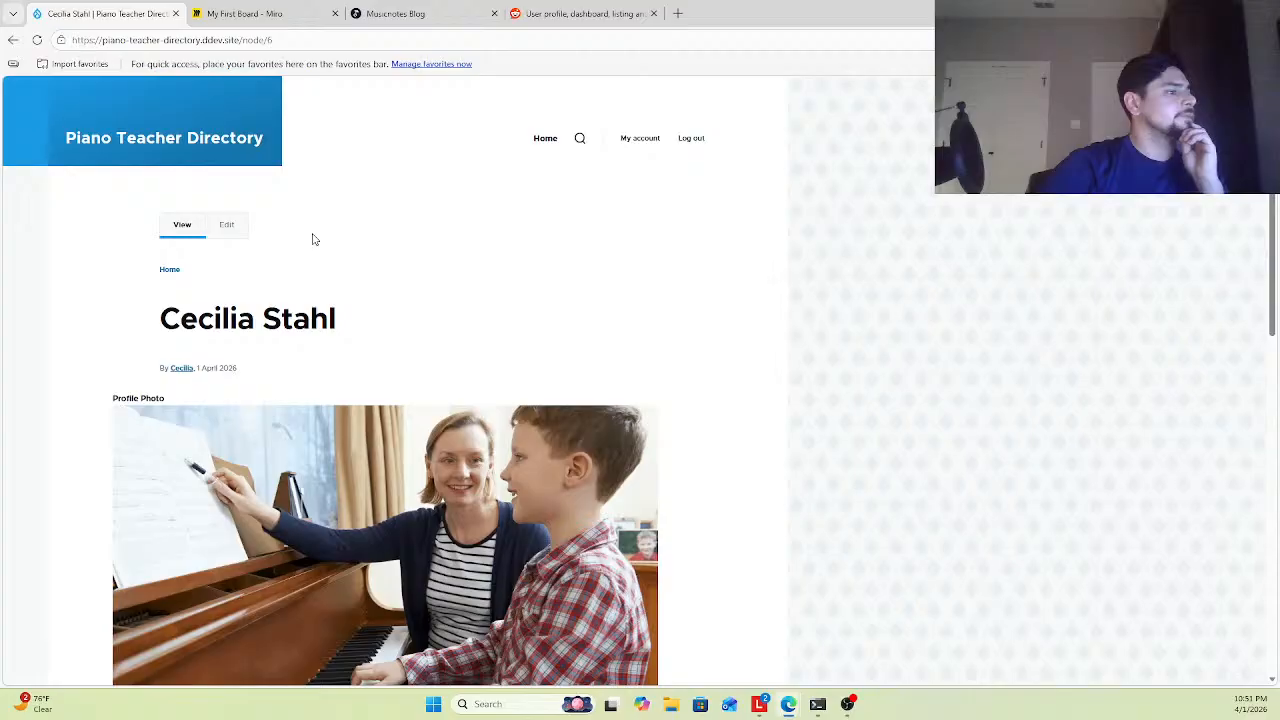
scroll(312, 239, "down", 2)
scroll(312, 239, "down", 3)
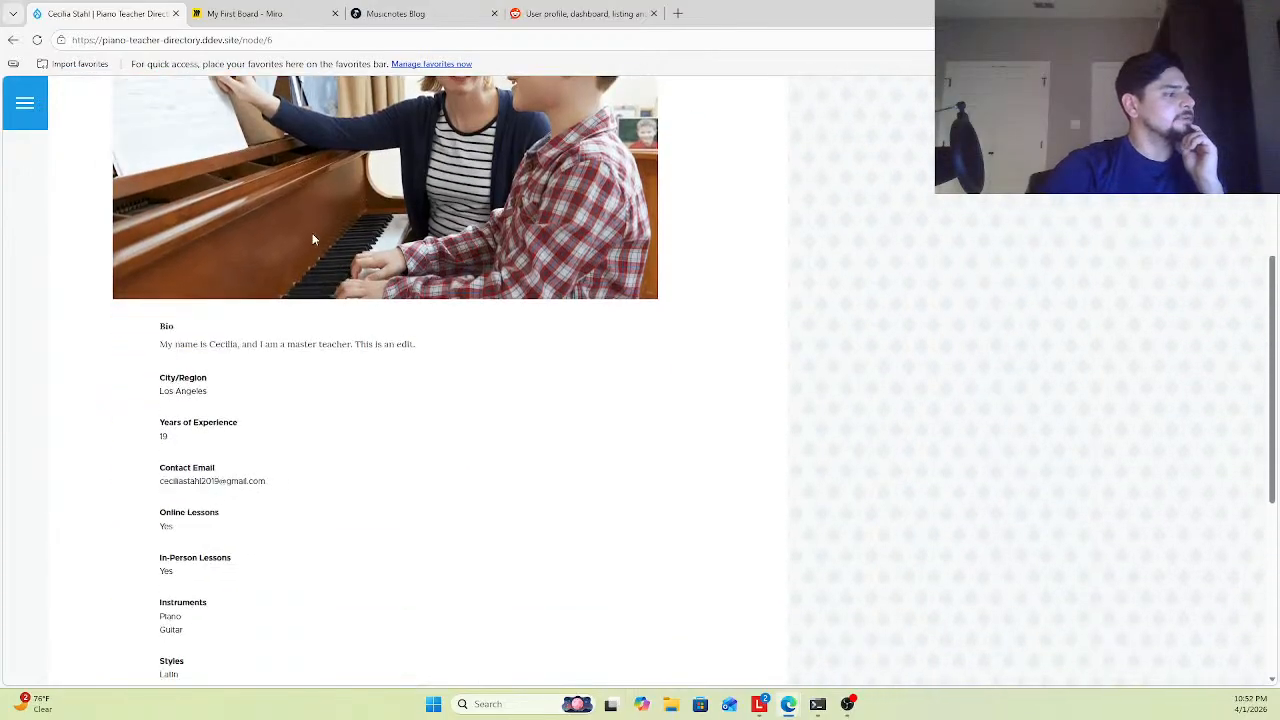
scroll(371, 337, "up", 5)
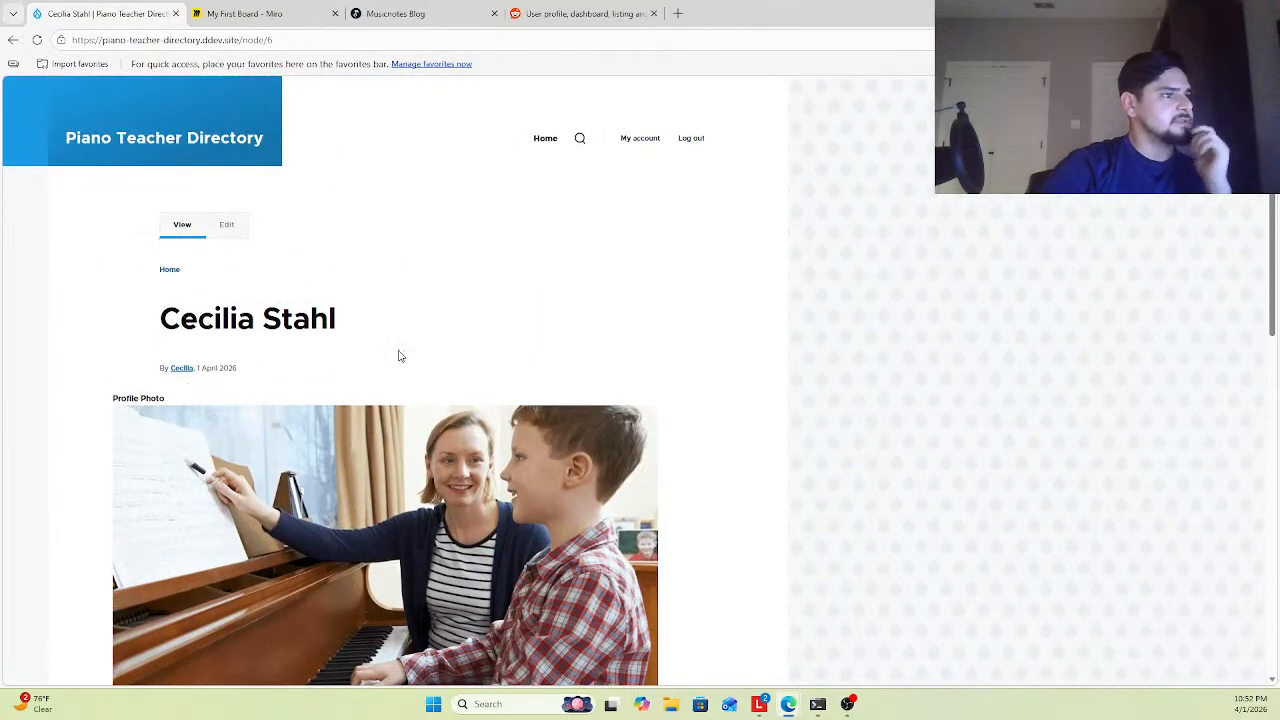
Review the profile's edit form, then return to the site home page
left_click(226, 226)
scroll(341, 295, "down", 6)
scroll(341, 295, "down", 5)
scroll(342, 300, "up", 3)
scroll(341, 300, "up", 5)
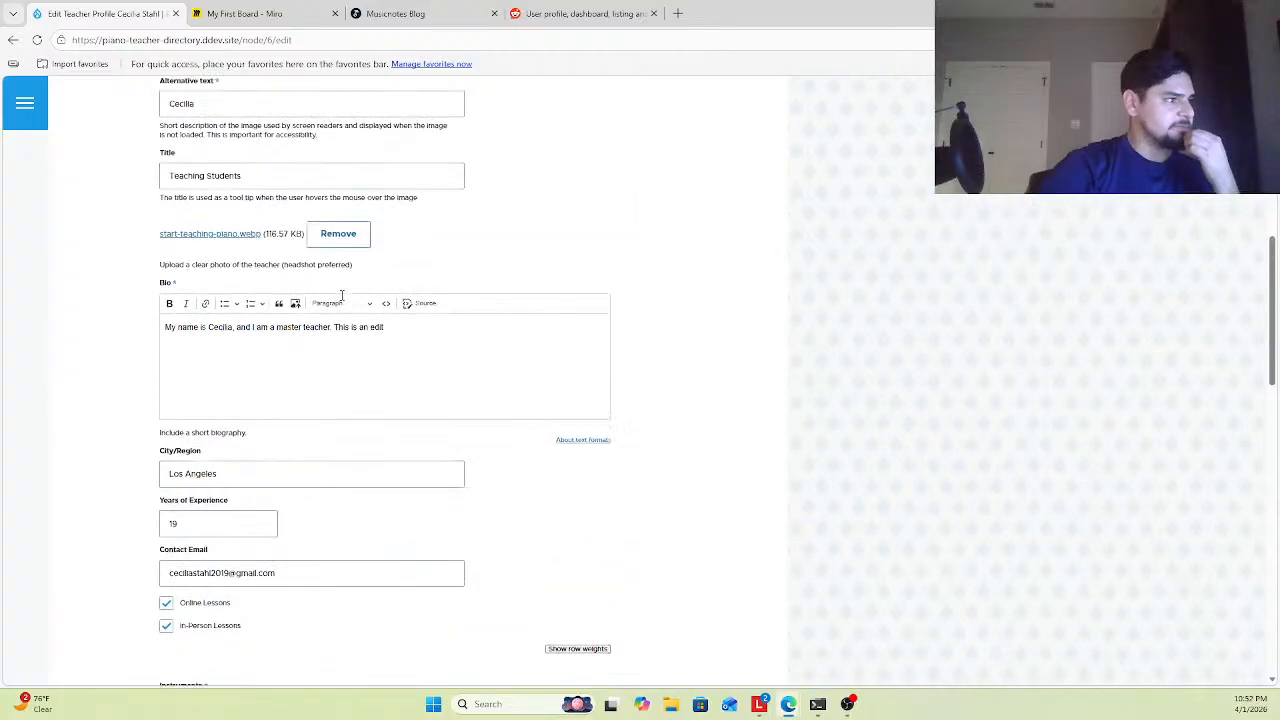
scroll(342, 300, "down", 10)
scroll(342, 300, "up", 6)
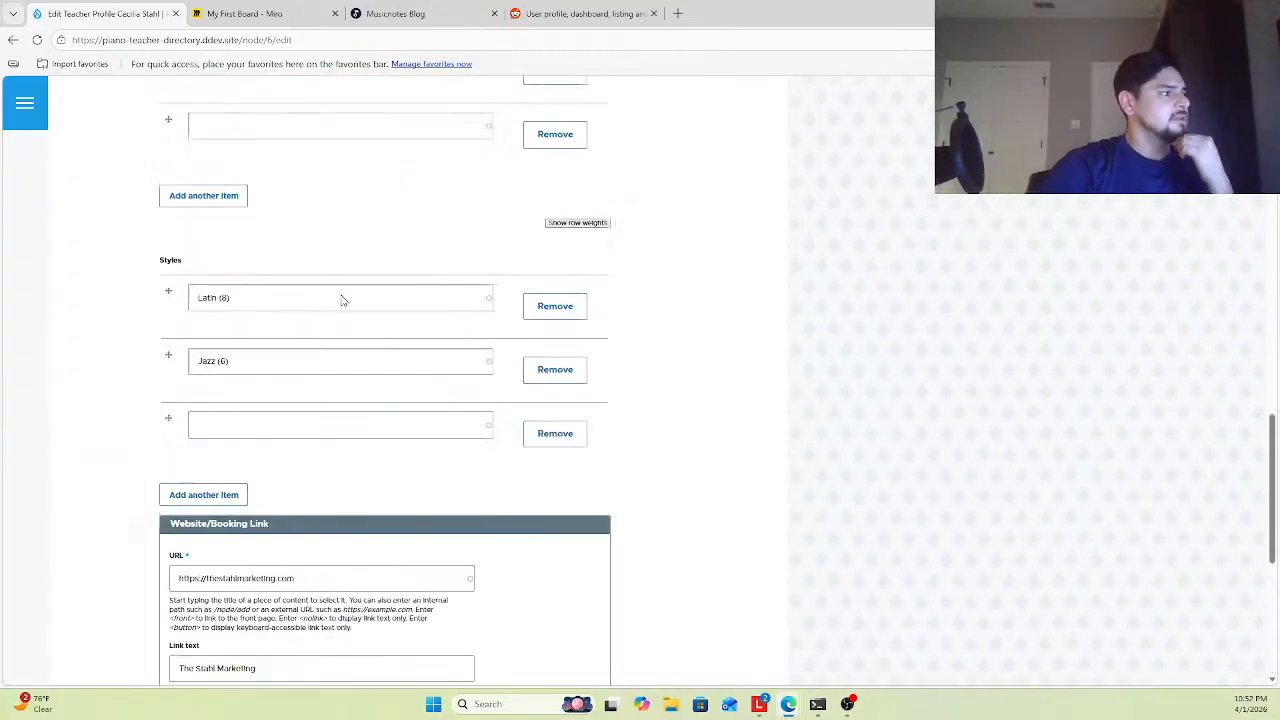
scroll(341, 297, "down", 5)
scroll(341, 295, "up", 3)
scroll(341, 295, "down", 2)
scroll(341, 295, "up", 3)
scroll(341, 297, "up", 10)
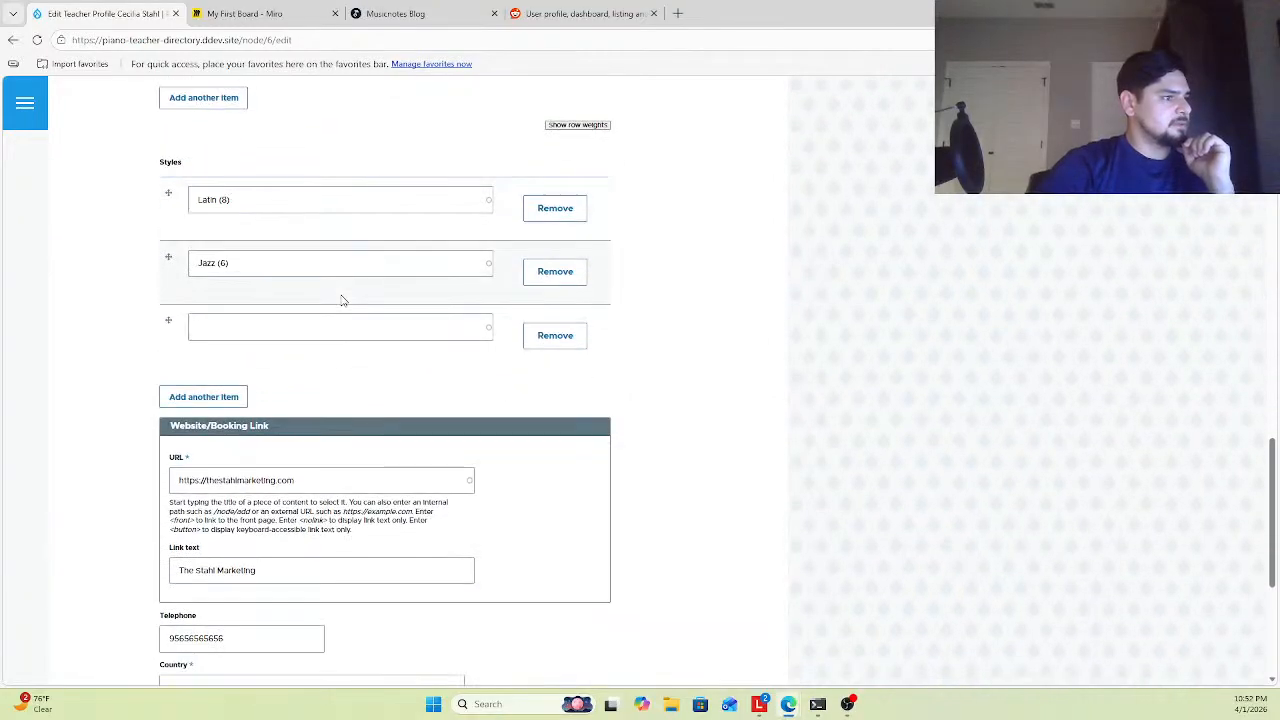
scroll(341, 300, "up", 5)
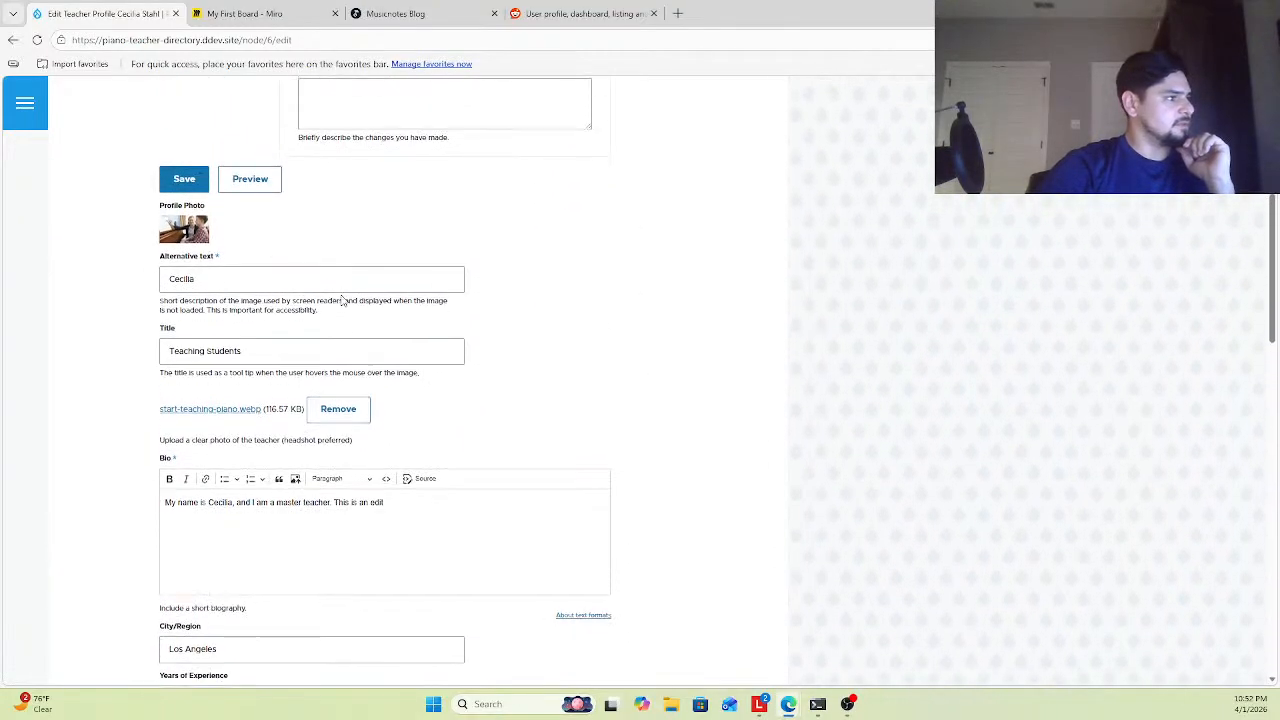
left_click(169, 272)
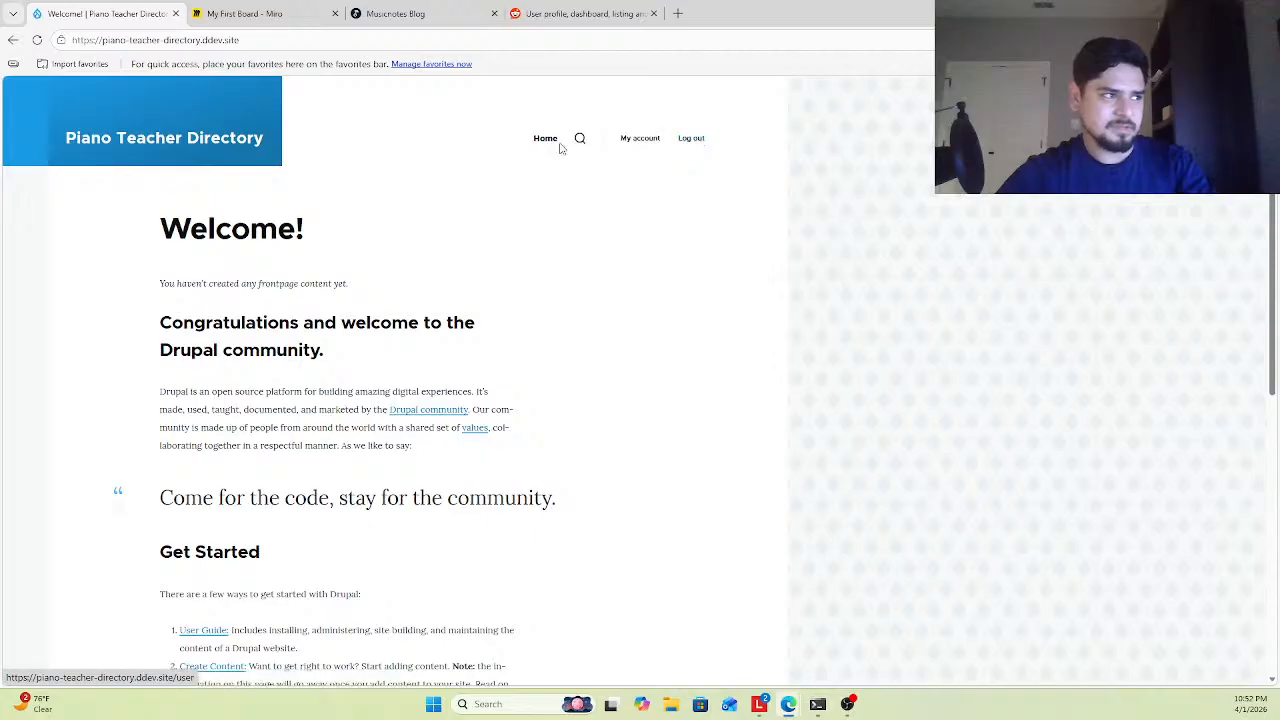
Log out of the teacher account and log in with the administrator's username
left_click(690, 139)
left_click(692, 139)
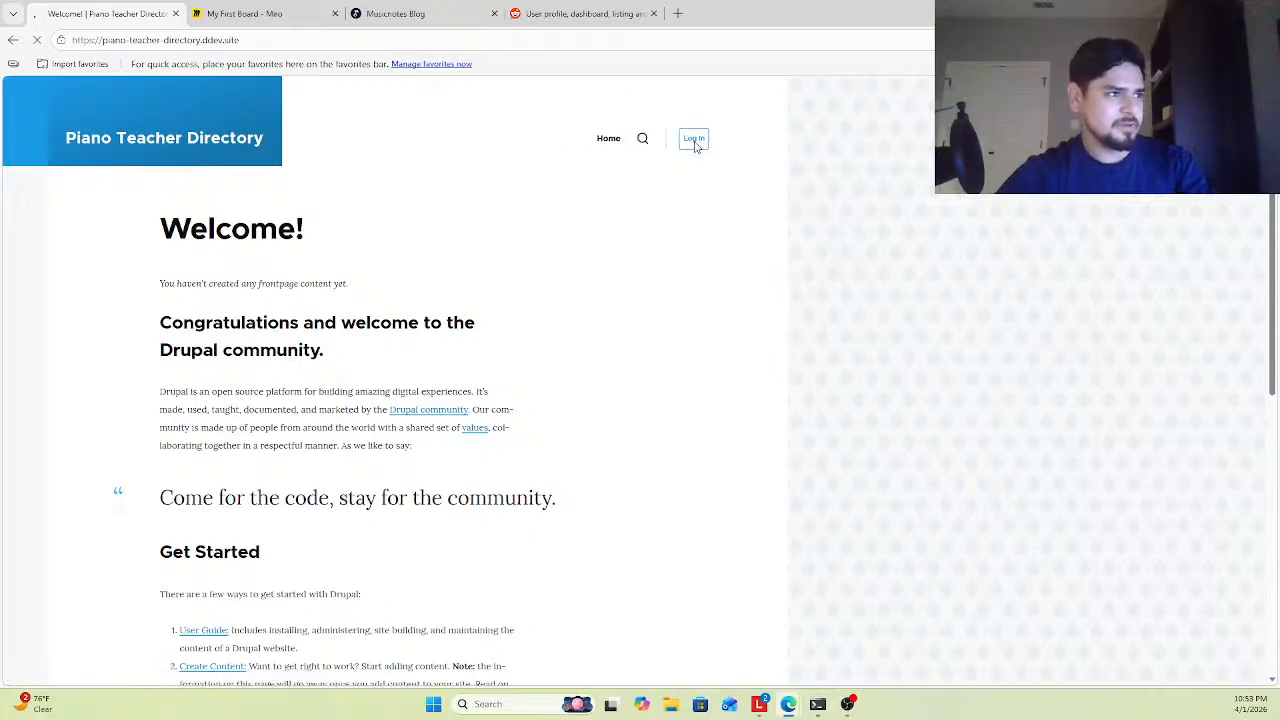
double_click(195, 402)
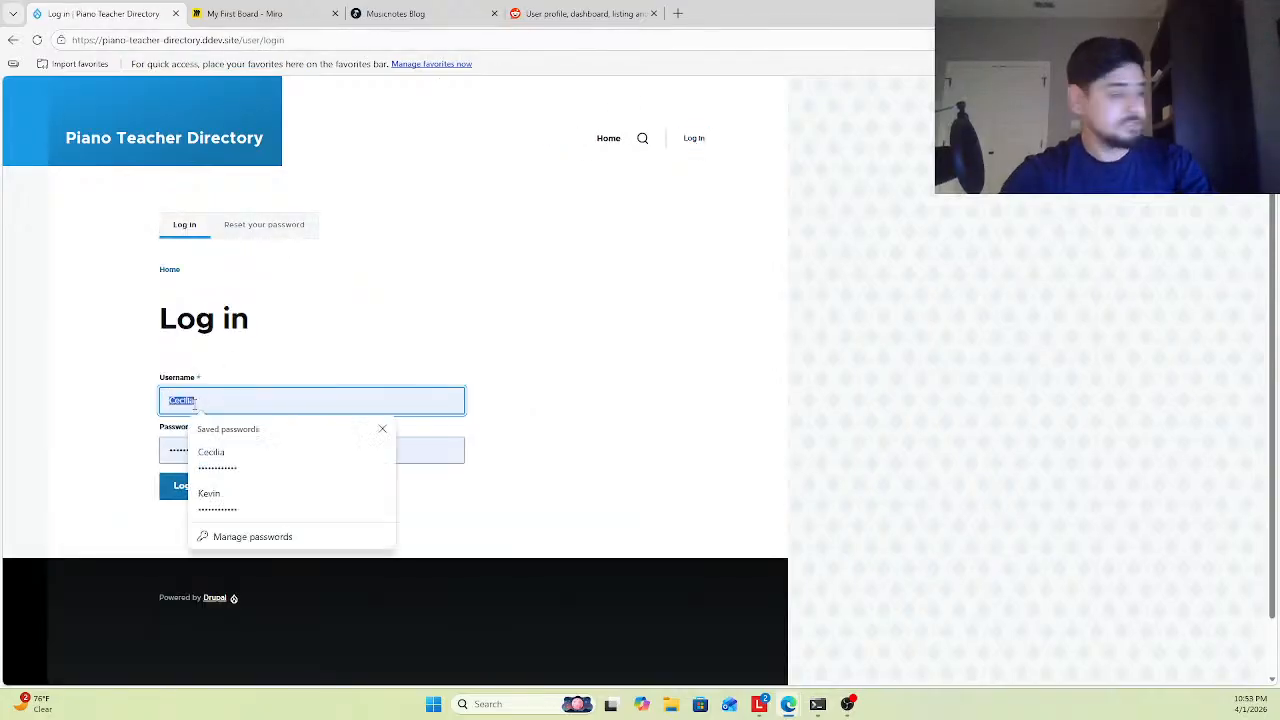
type("Kevin")
left_click(172, 487)
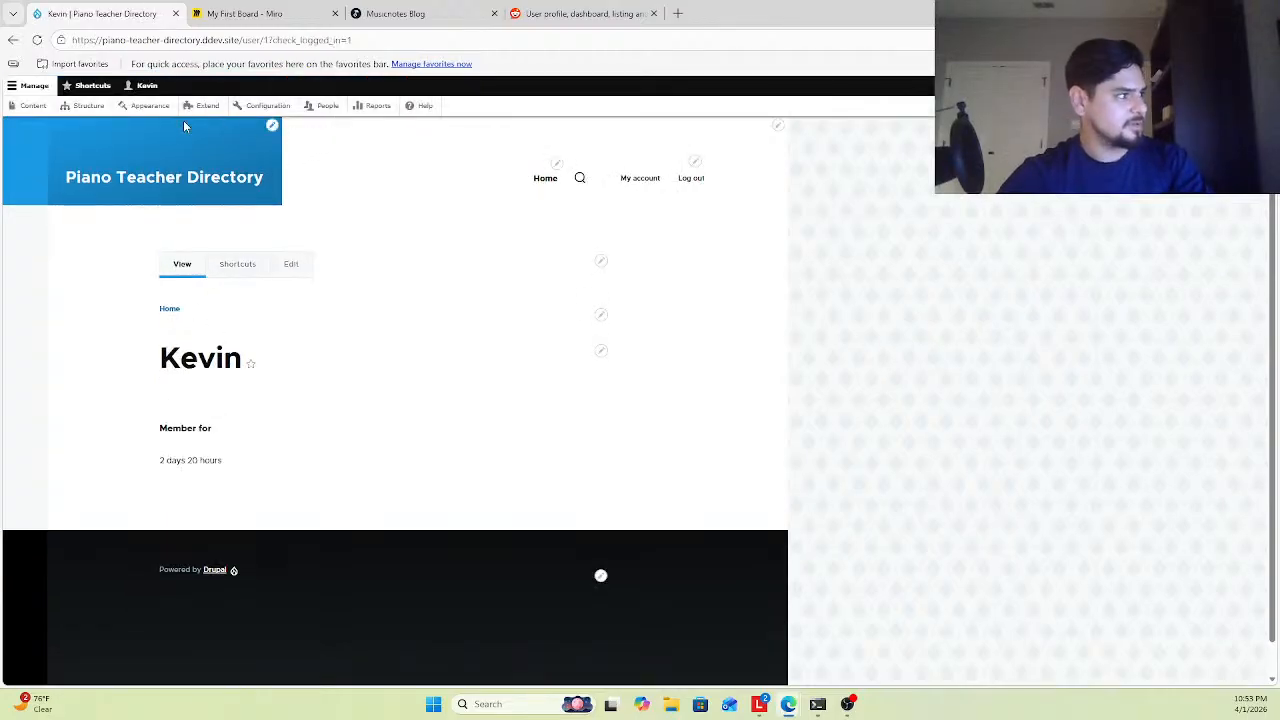
Open Structure > Views and look over the list of views
left_click(88, 105)
left_click(60, 499)
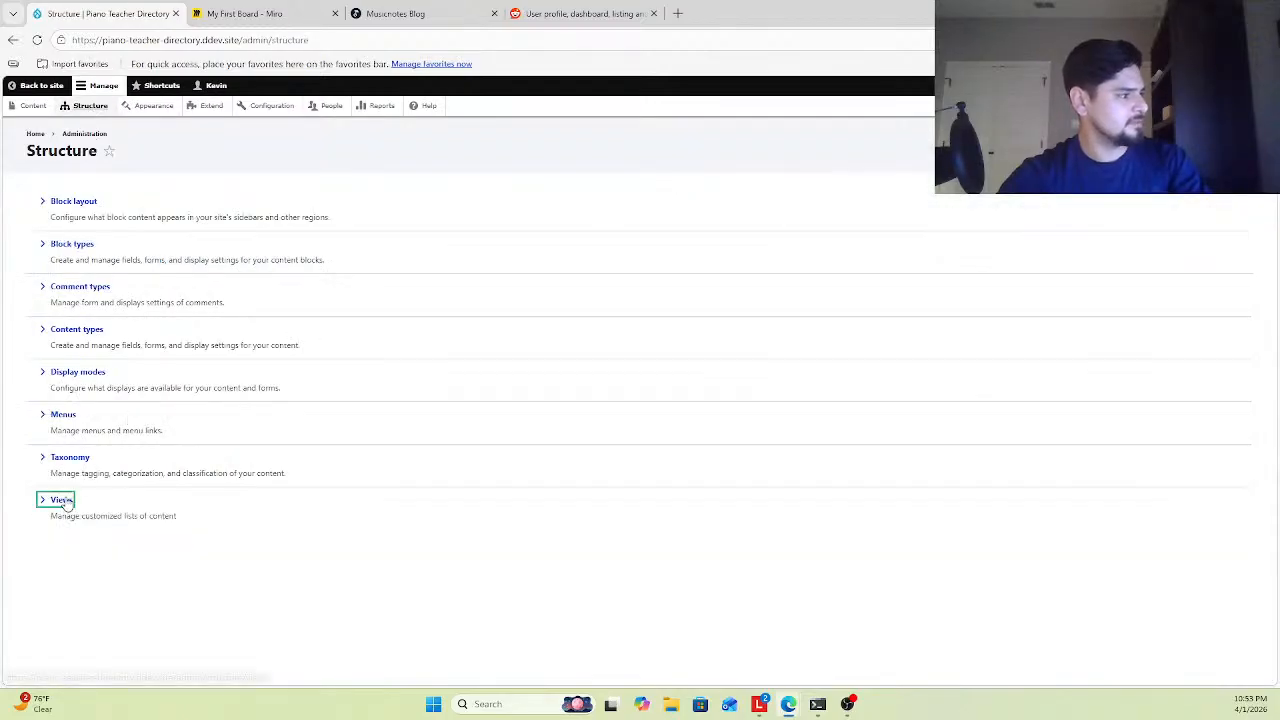
scroll(231, 431, "down", 3)
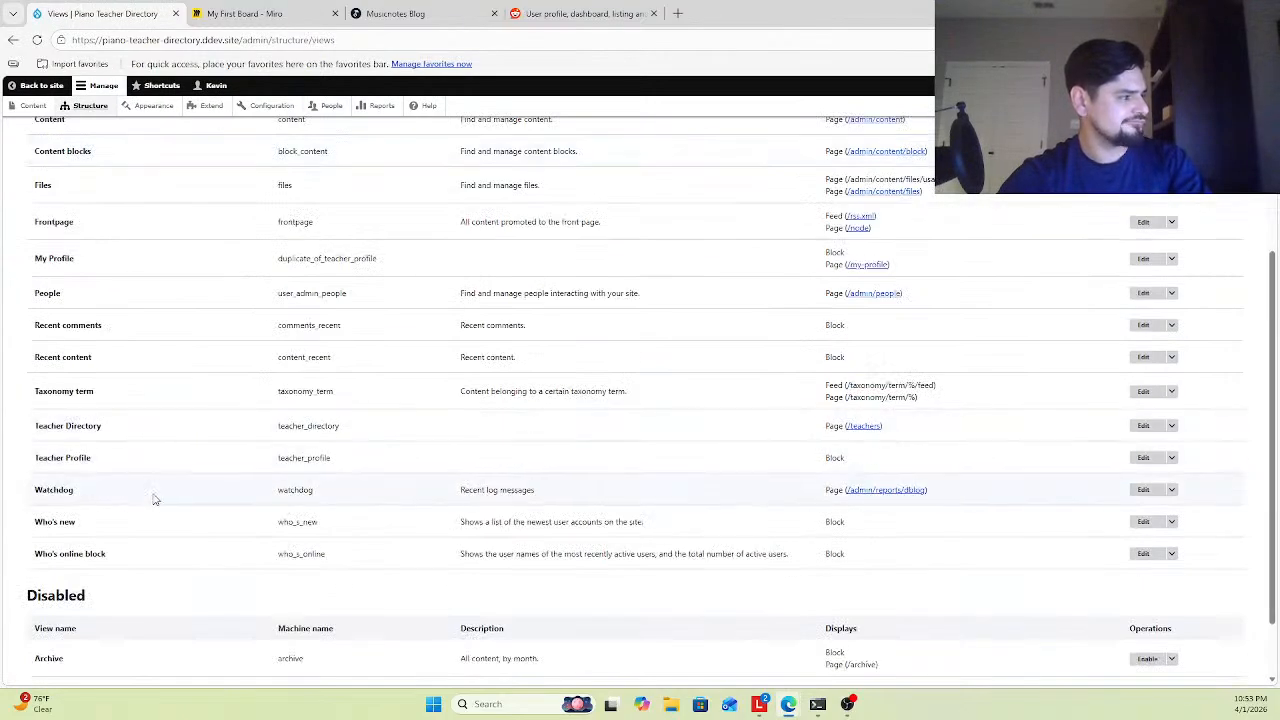
scroll(155, 499, "up", 1)
scroll(95, 338, "up", 1)
scroll(120, 380, "down", 1)
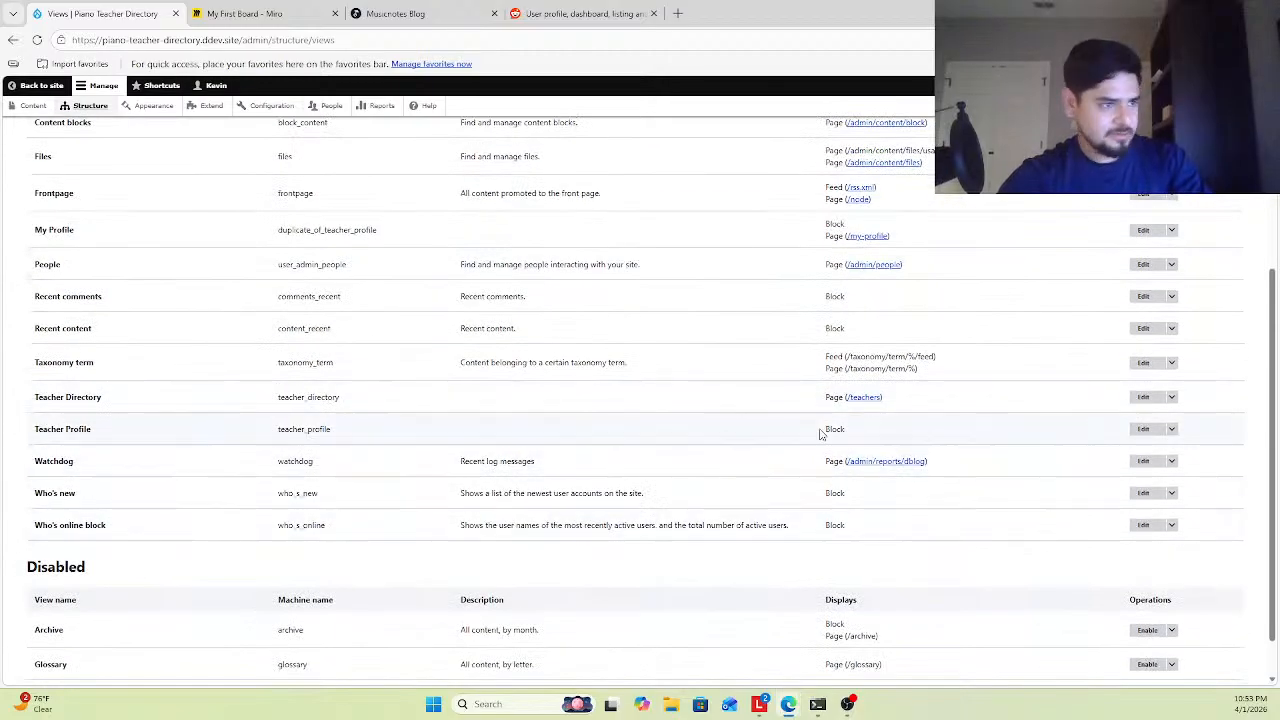
Open the Teacher Directory and filter its Styles by Pop, then by Classical
left_click(866, 397)
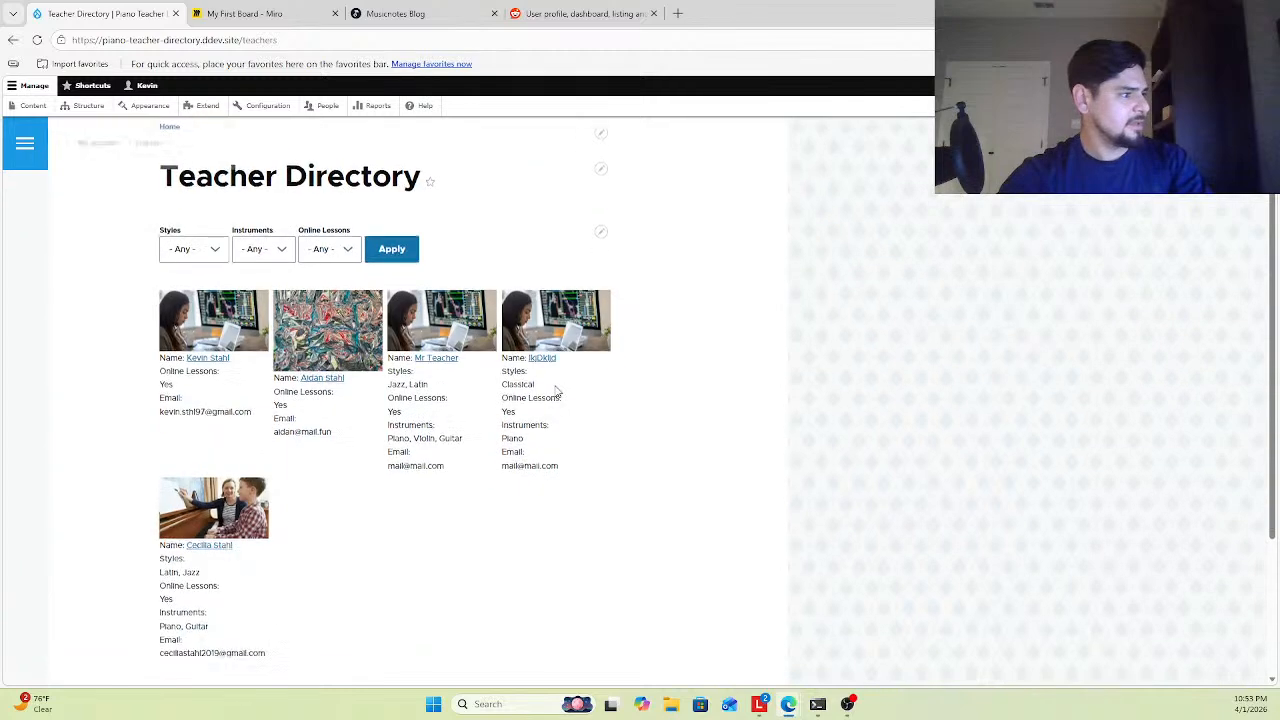
scroll(333, 362, "up", 1)
scroll(249, 306, "down", 1)
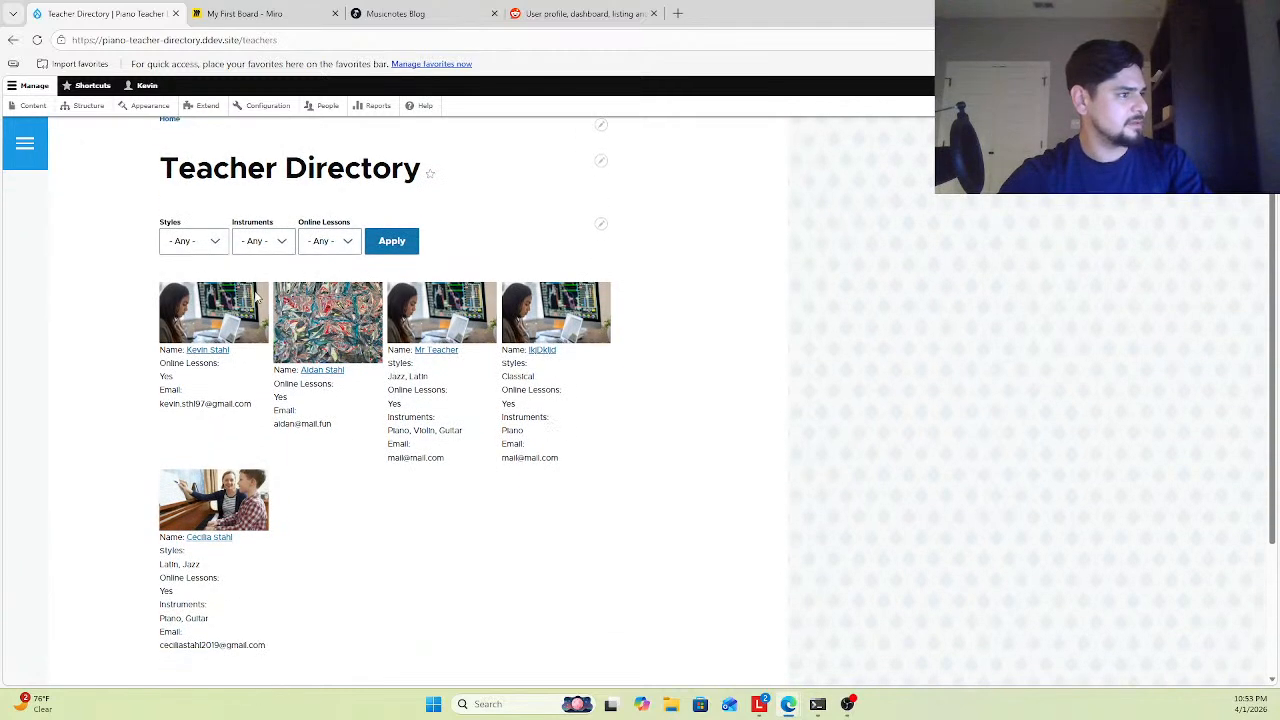
left_click(215, 243)
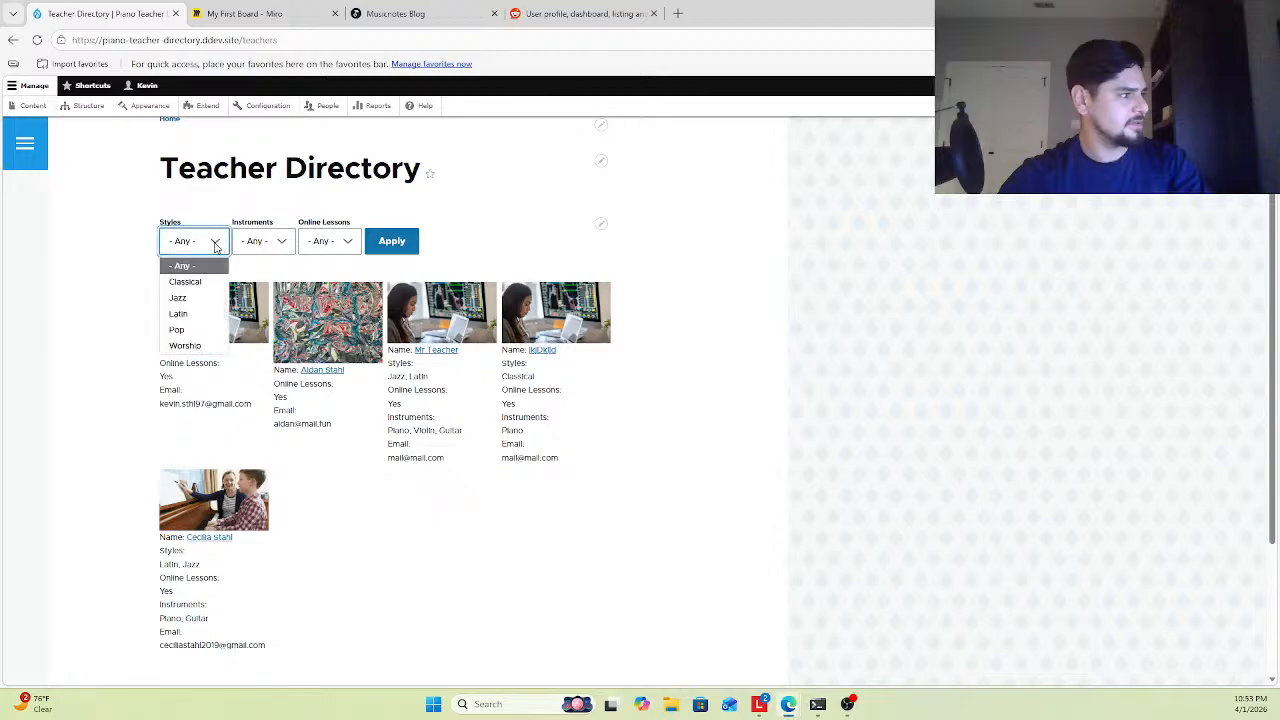
left_click(195, 329)
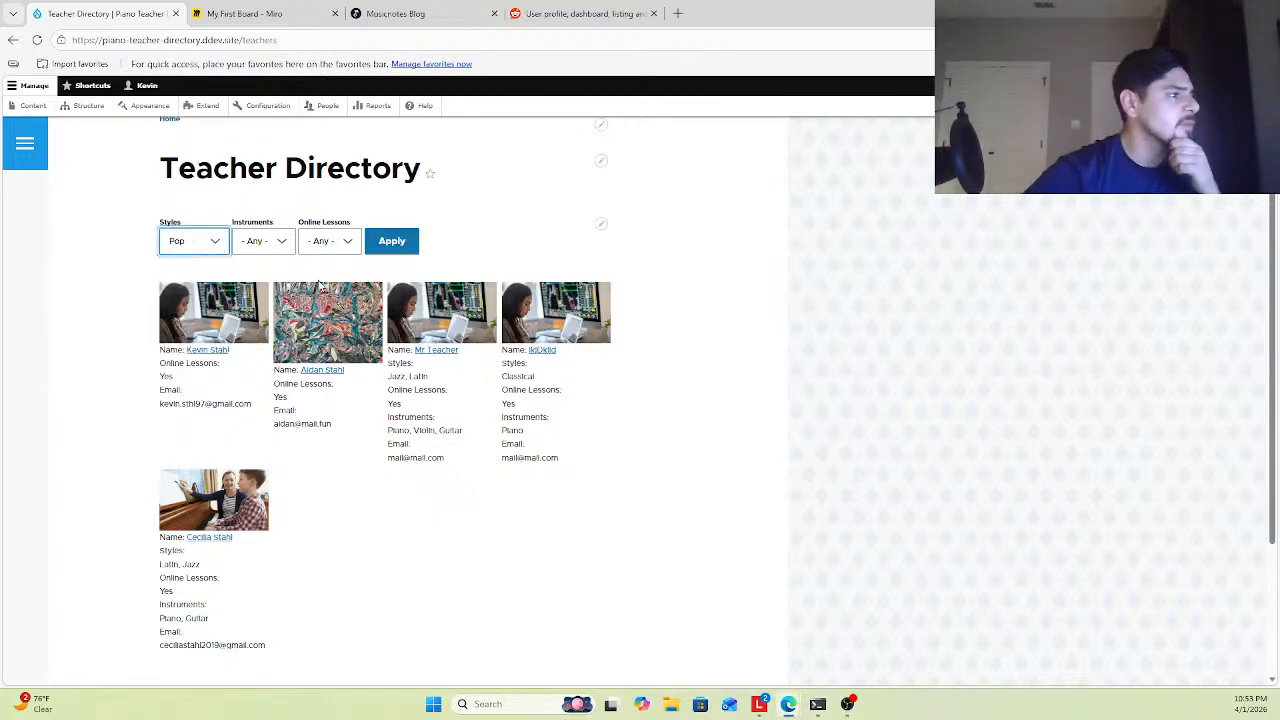
left_click(389, 247)
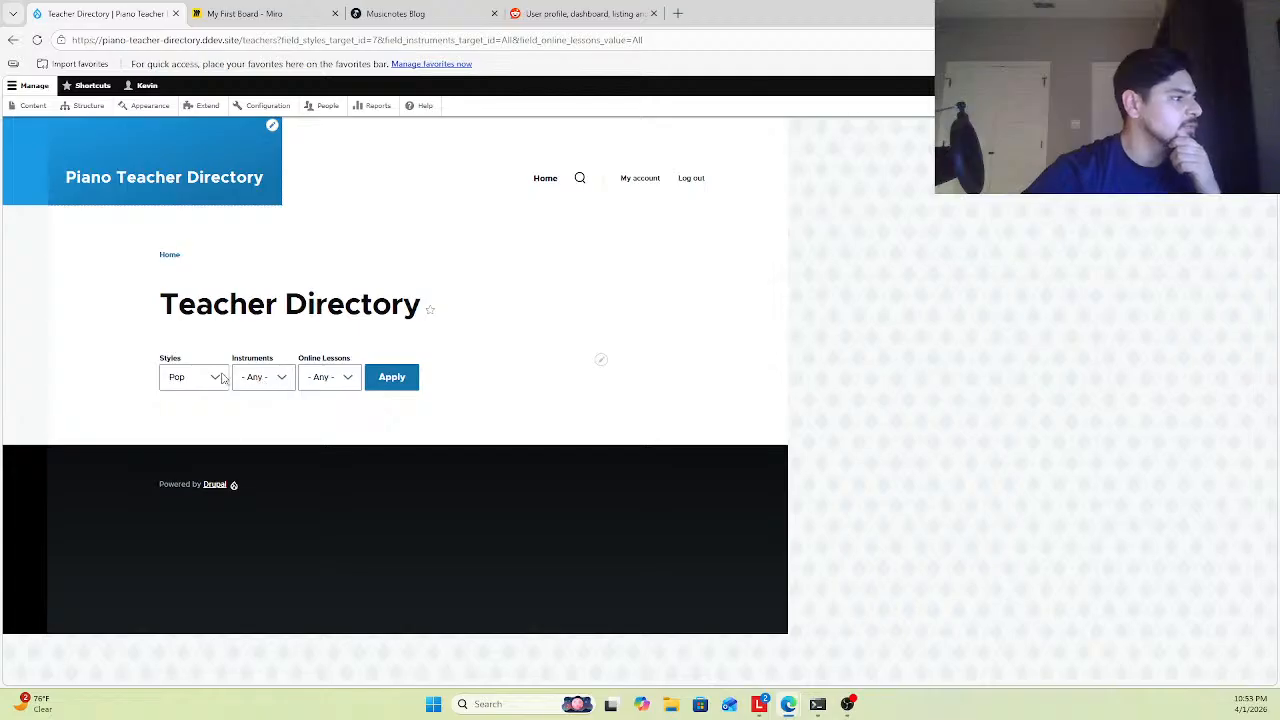
left_click(215, 377)
left_click(199, 415)
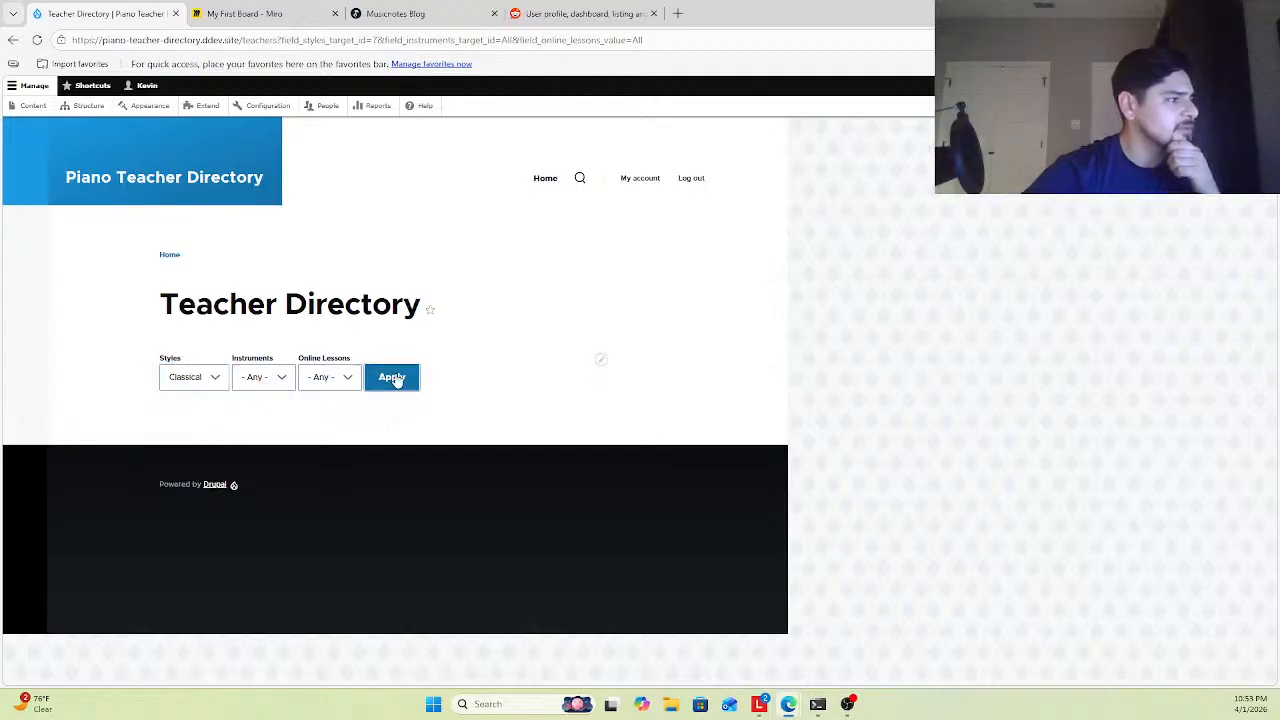
left_click(393, 377)
Change the Styles filter to Jazz and apply it to list the Jazz teachers
scroll(330, 388, "down", 1)
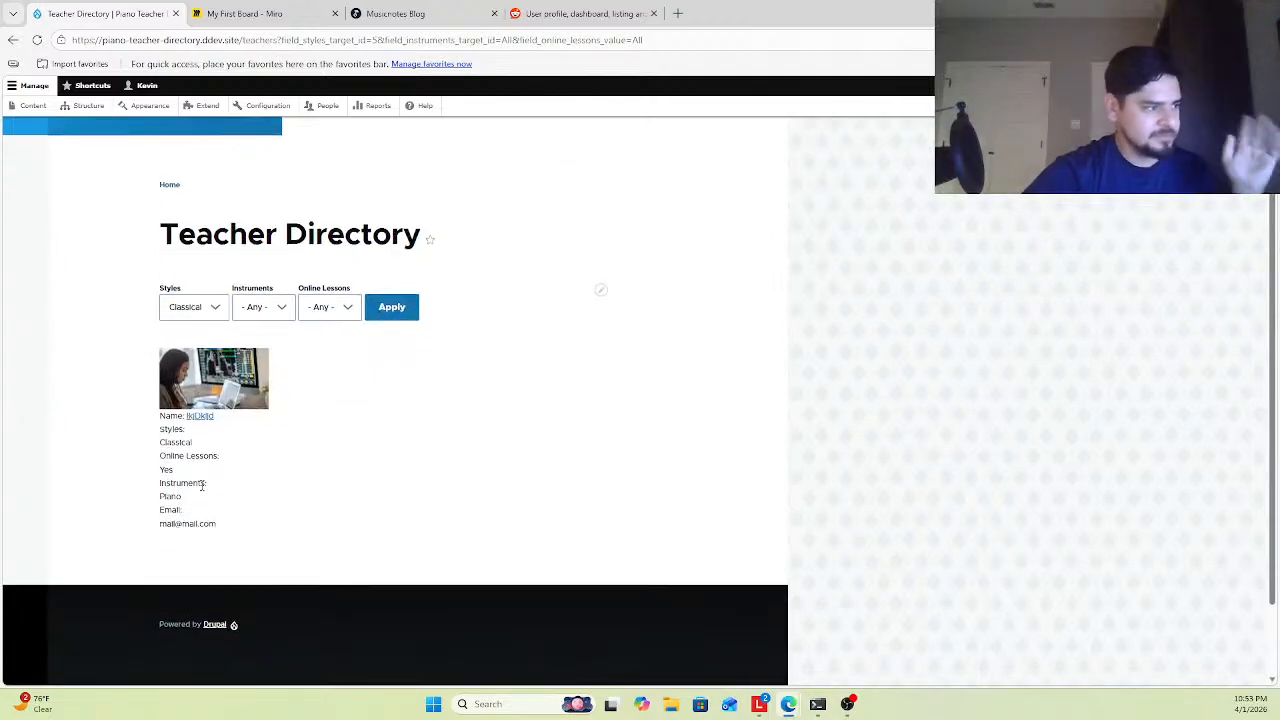
left_click(188, 318)
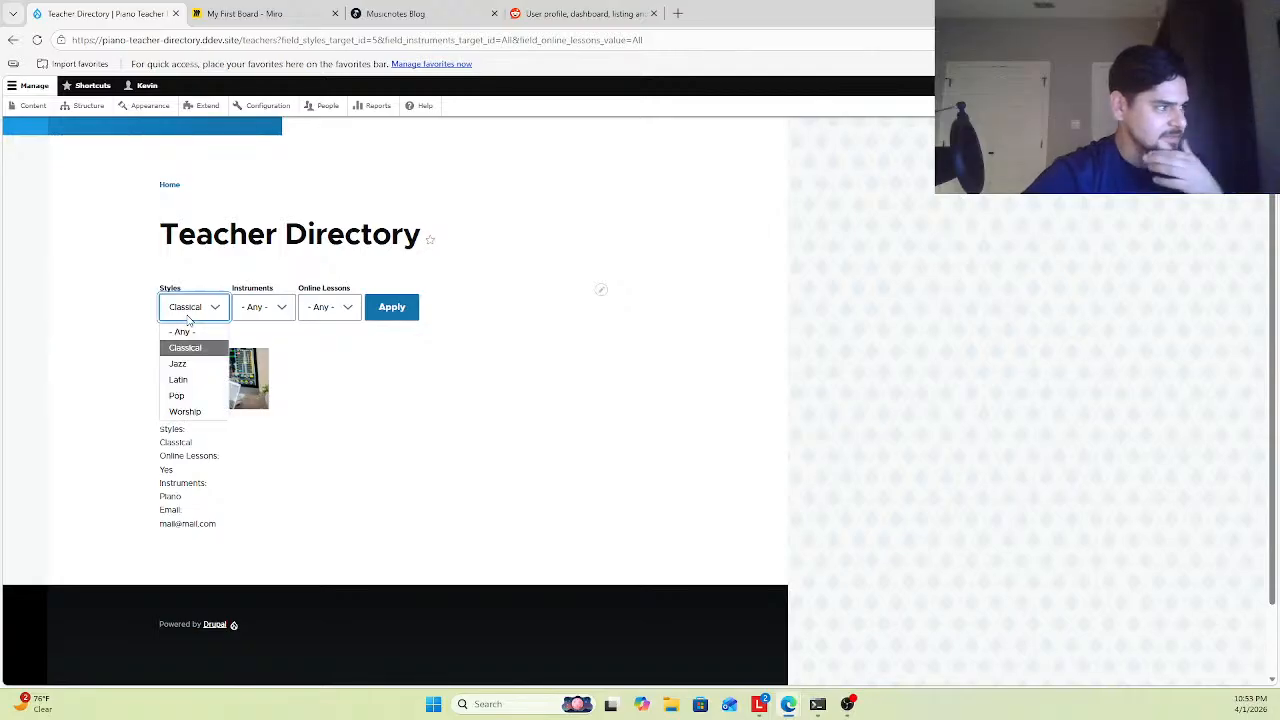
left_click(180, 364)
left_click(398, 312)
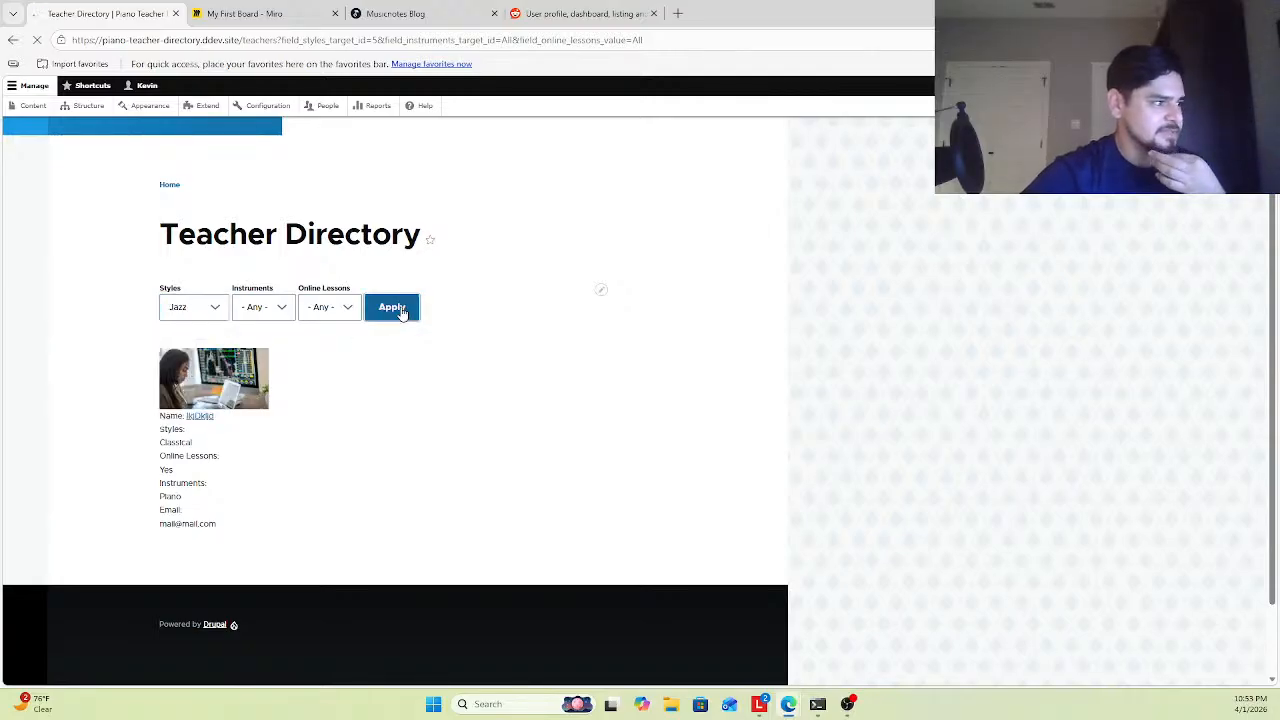
scroll(356, 394, "down", 1)
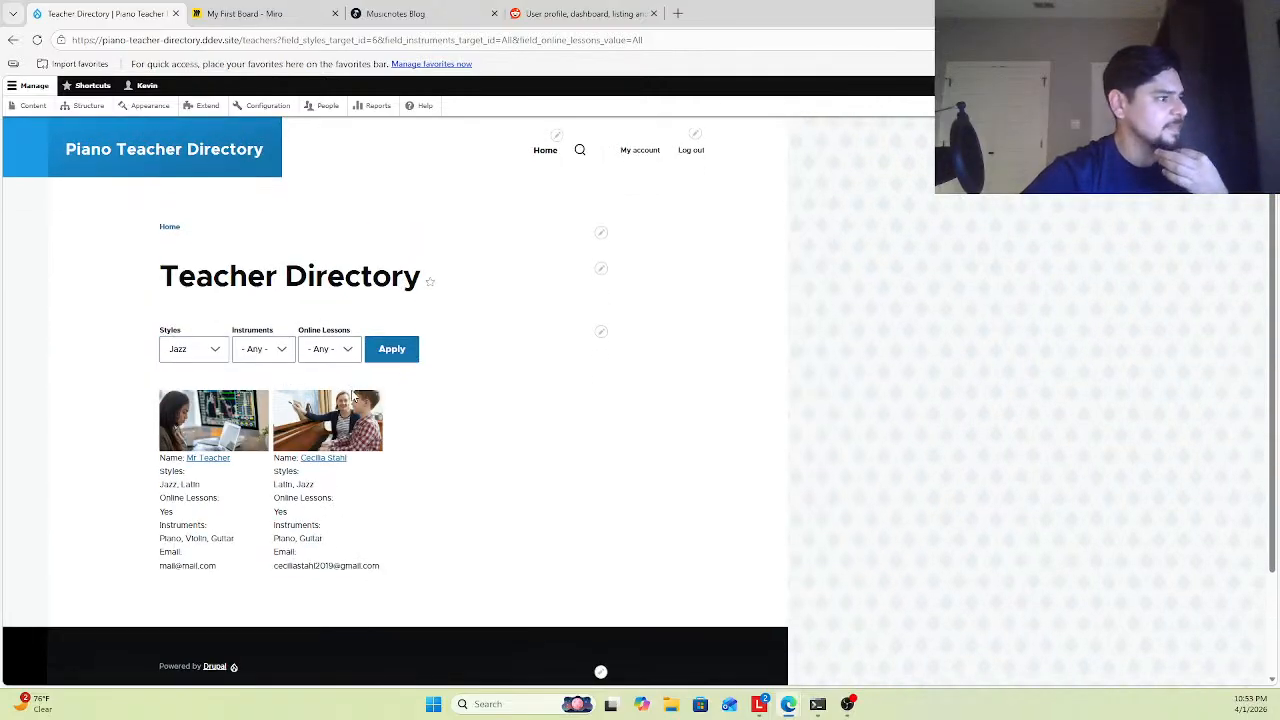
left_click(322, 457)
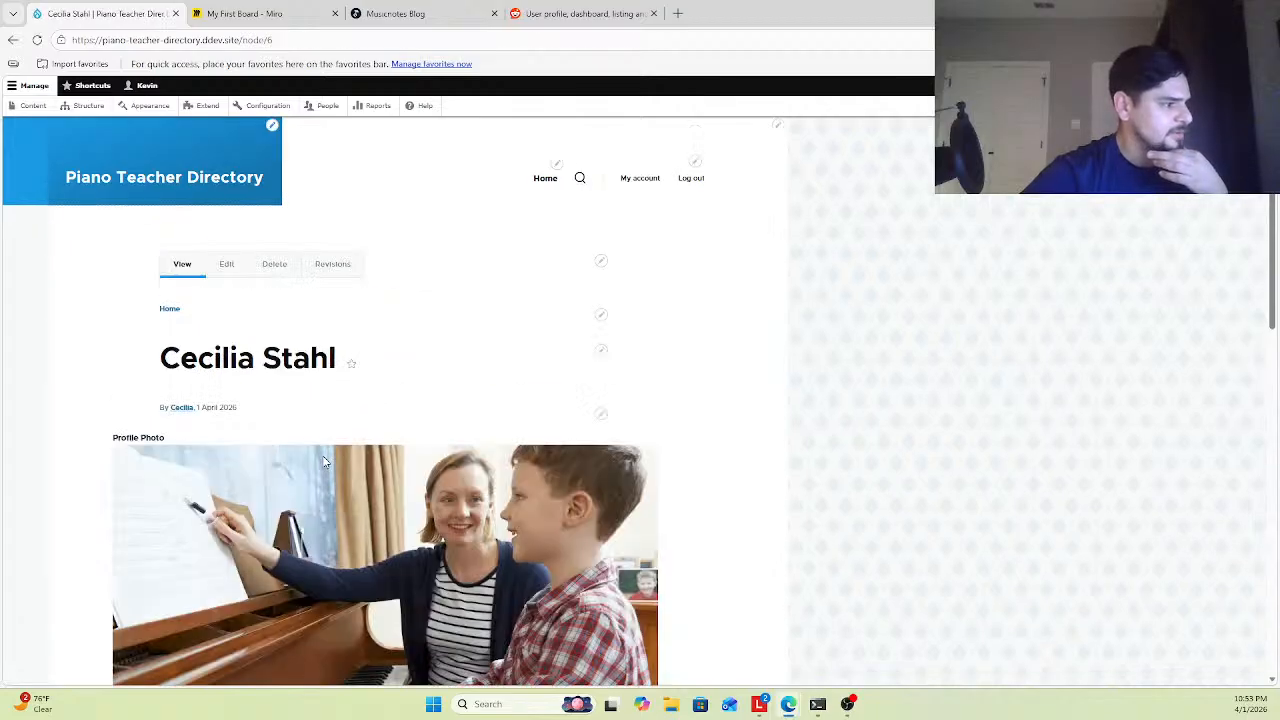
scroll(329, 414, "down", 5)
scroll(280, 450, "down", 2)
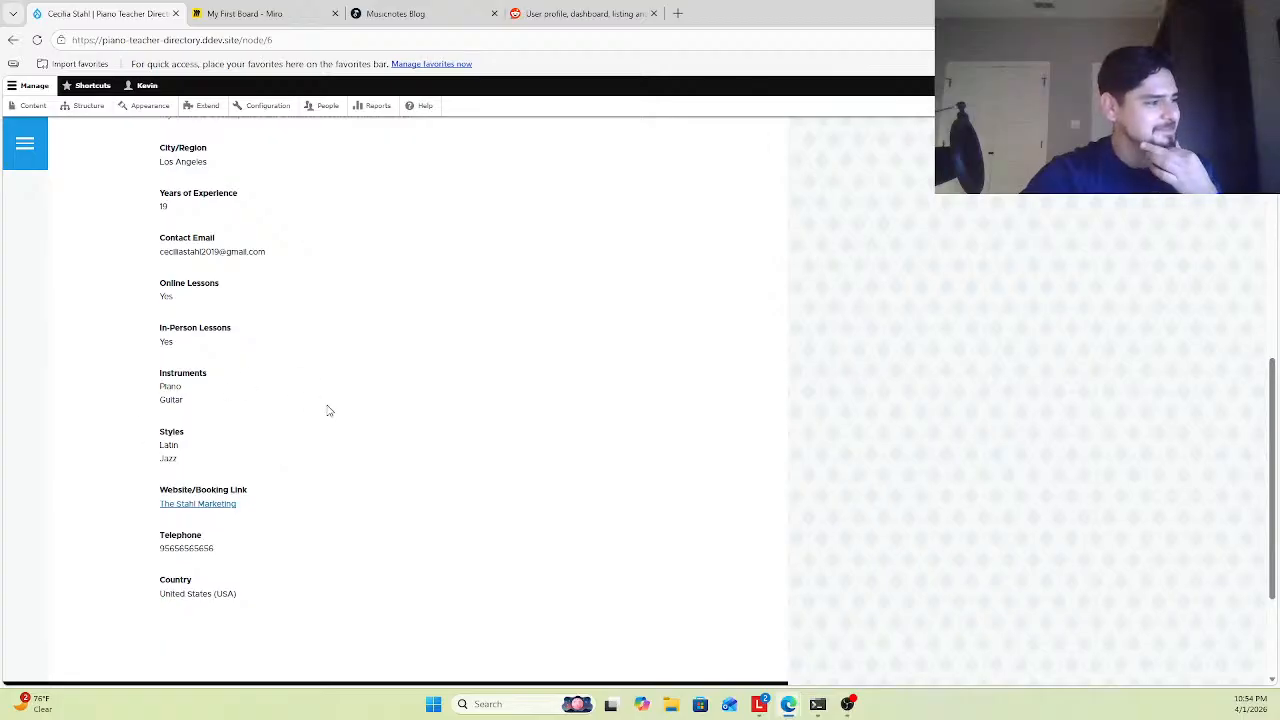
scroll(326, 409, "down", 3)
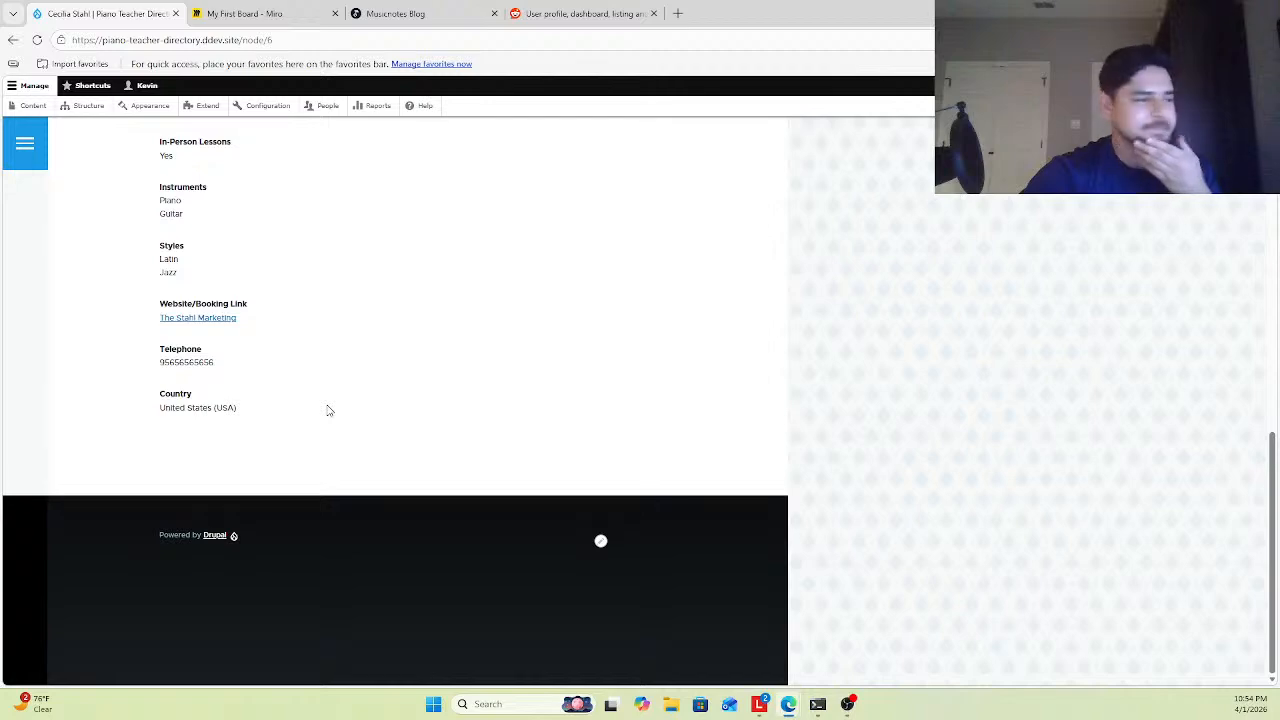
scroll(328, 410, "up", 10)
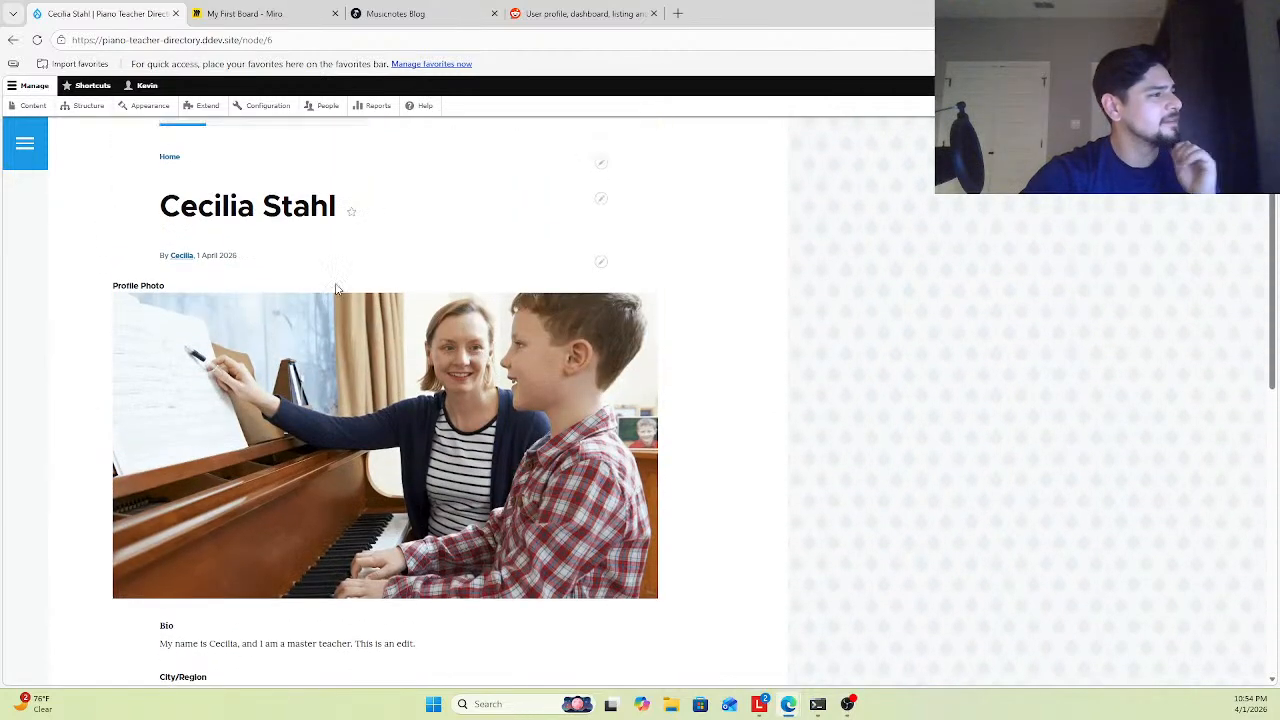
scroll(336, 289, "up", 3)
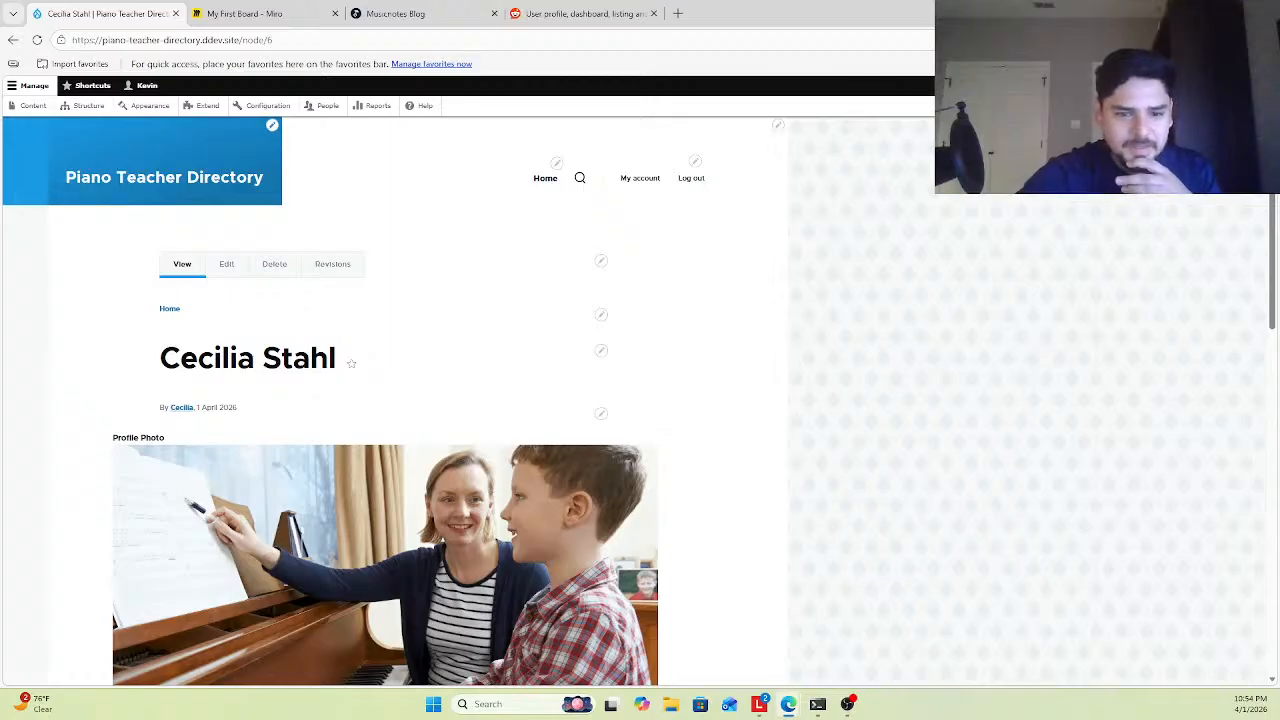
scroll(447, 421, "down", 5)
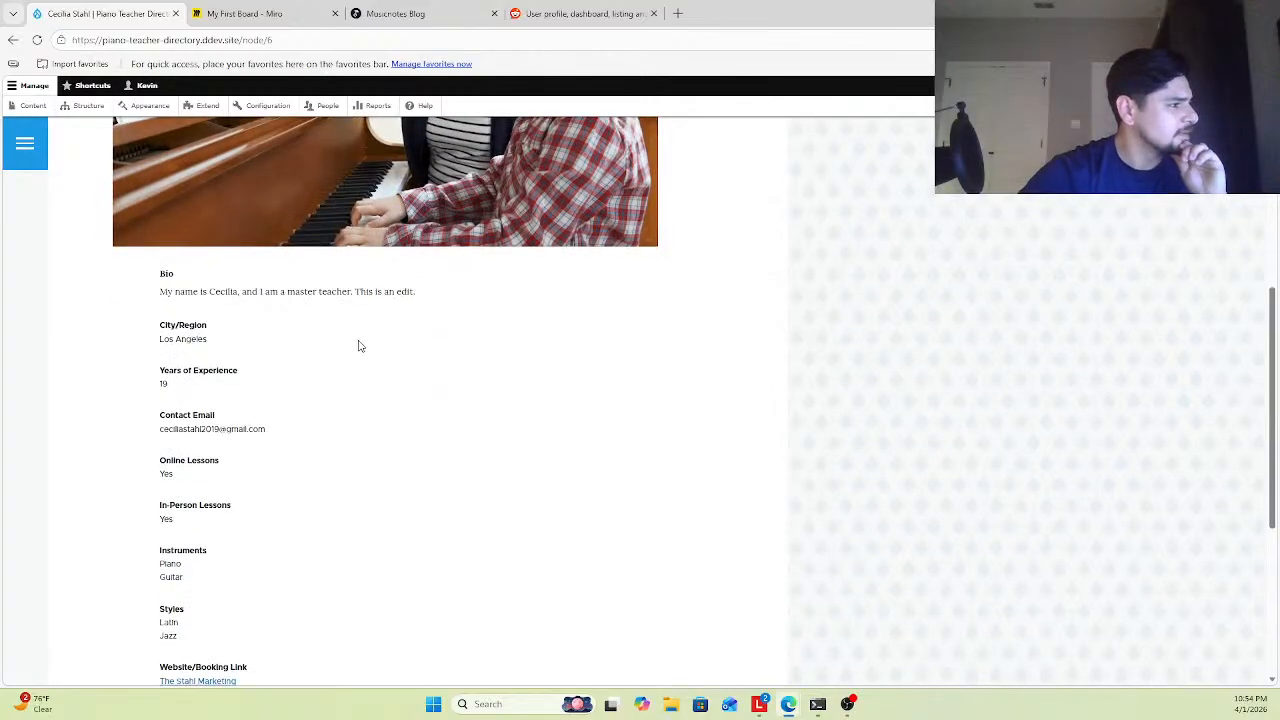
scroll(357, 346, "down", 2)
scroll(730, 220, "up", 8)
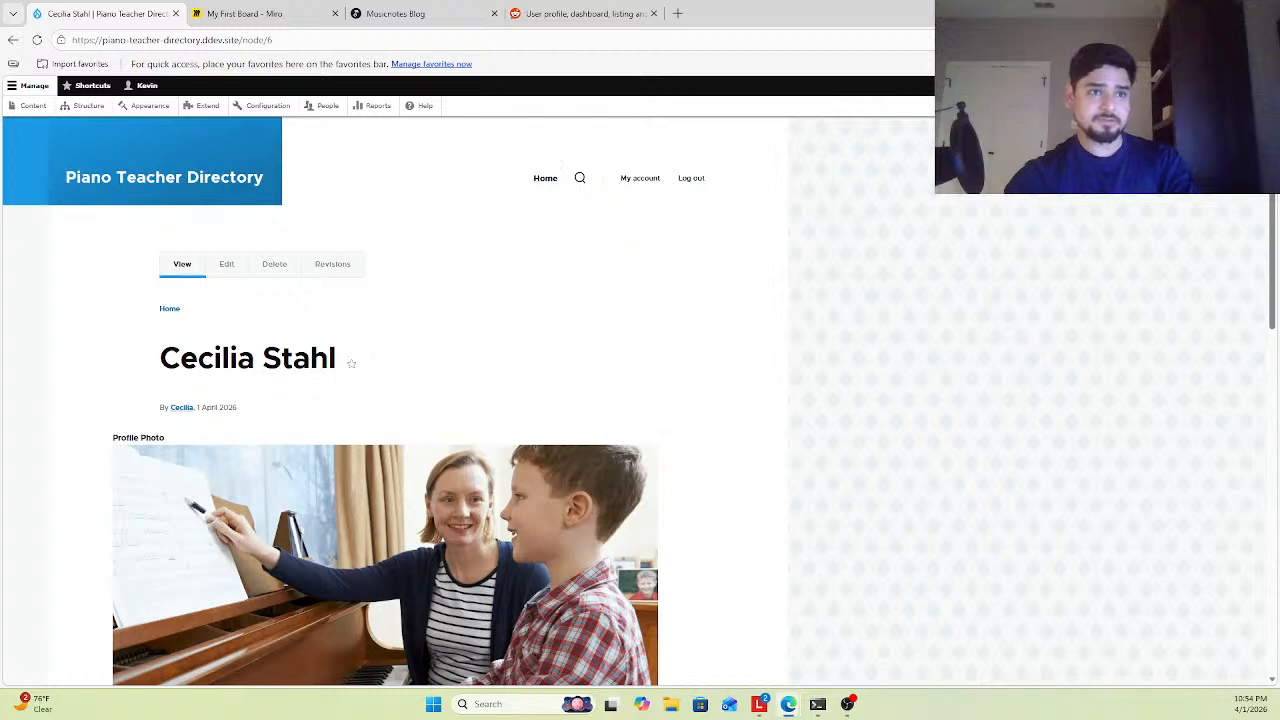
Replace node/6 with my-profile to load the Teacher Profile grid, then log out of the site
left_click(266, 42)
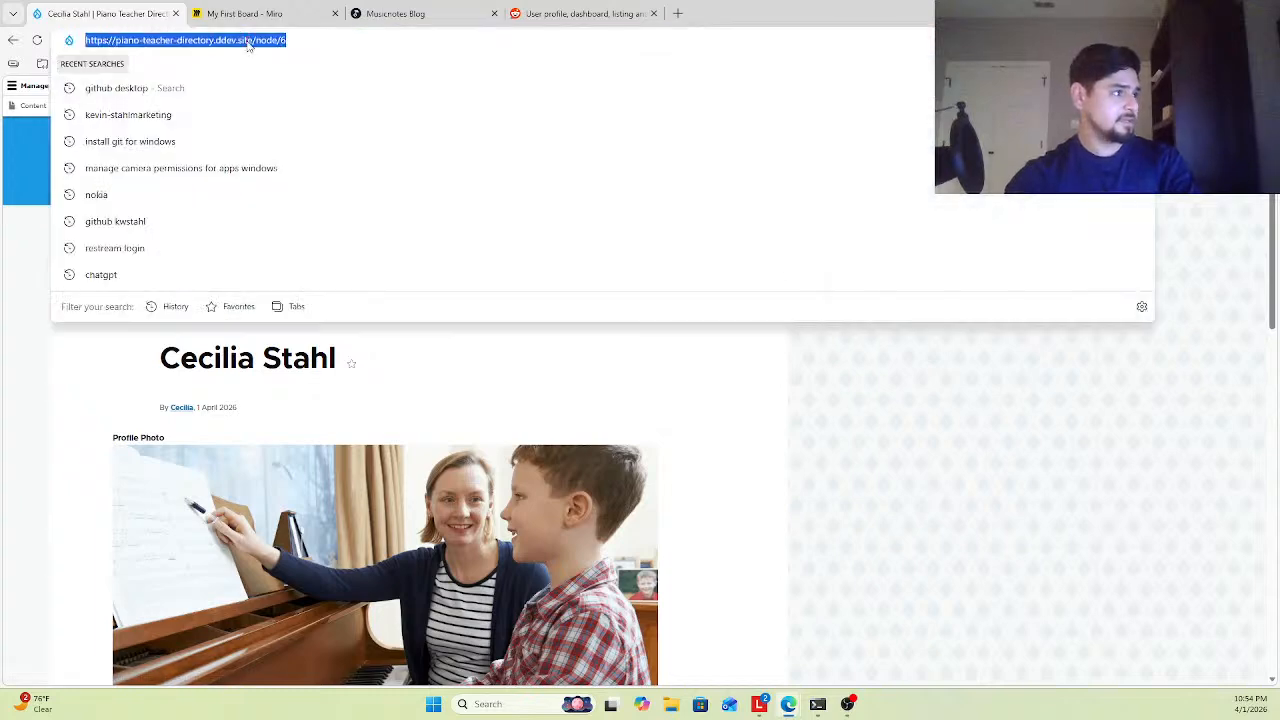
left_click(266, 42)
left_click_drag(256, 41, 427, 40)
type("my-")
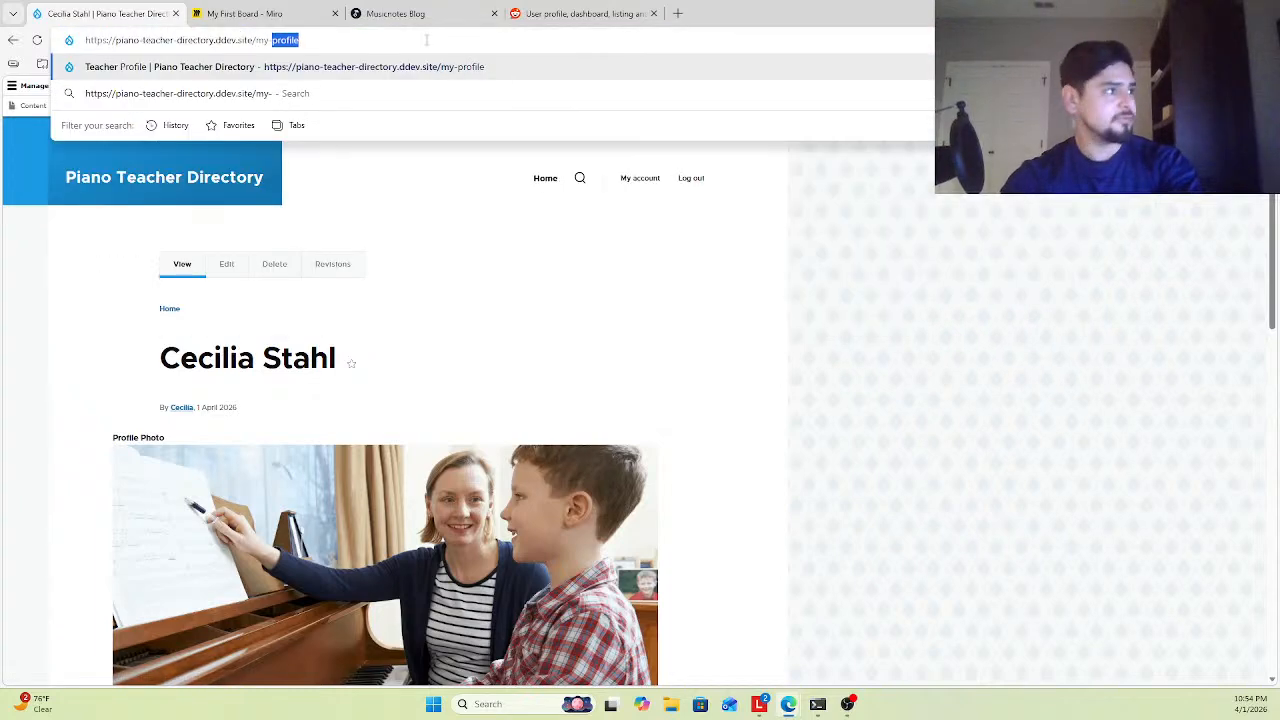
key("Return")
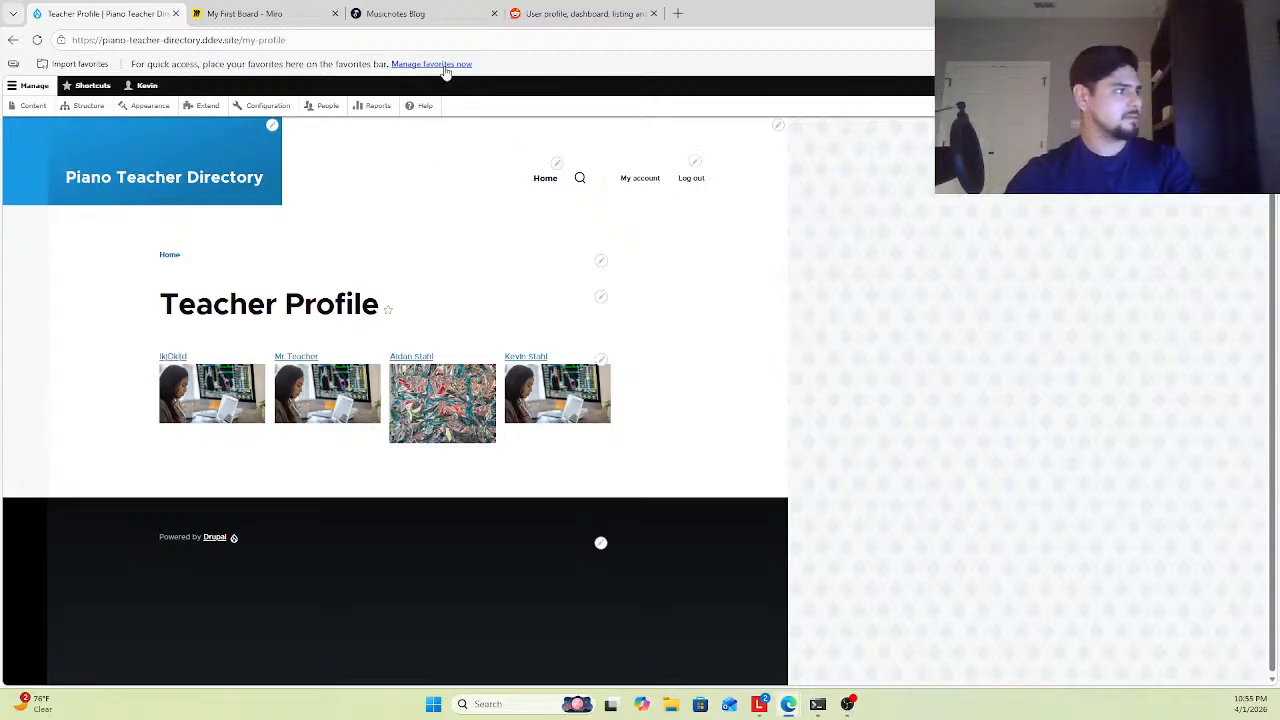
left_click(148, 88)
left_click(131, 106)
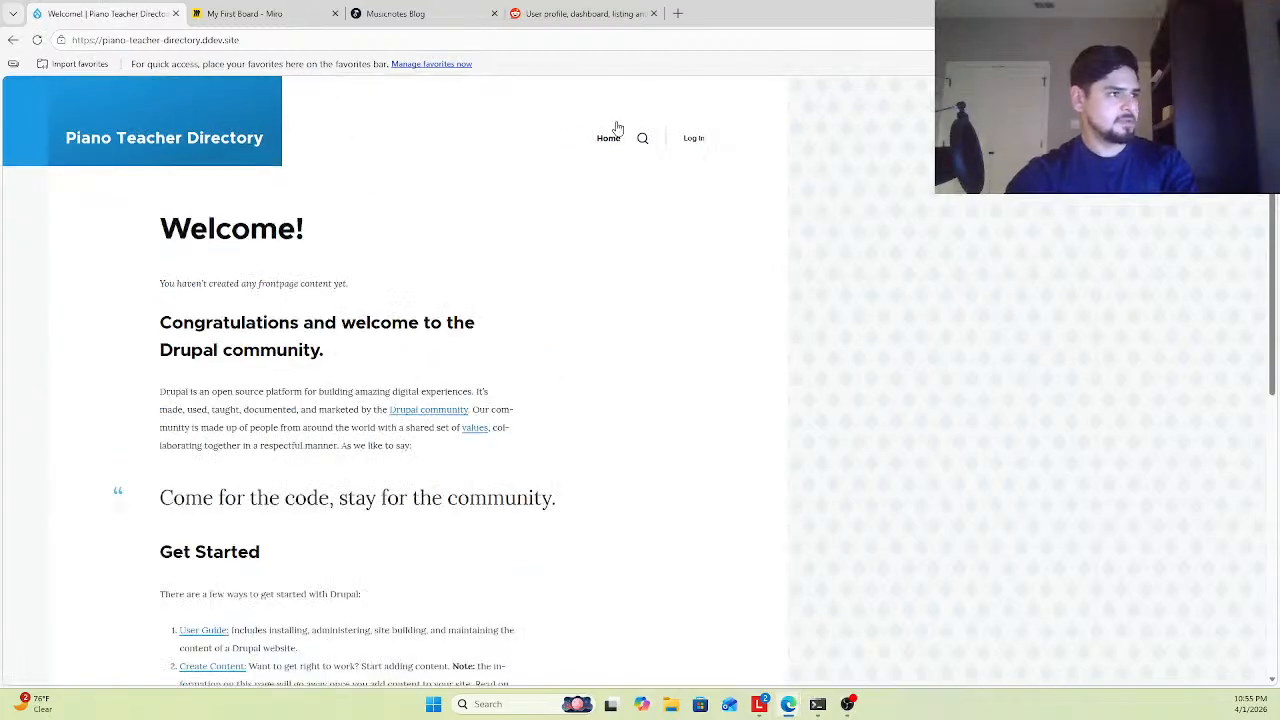
Log in with the other teacher's username
left_click(694, 140)
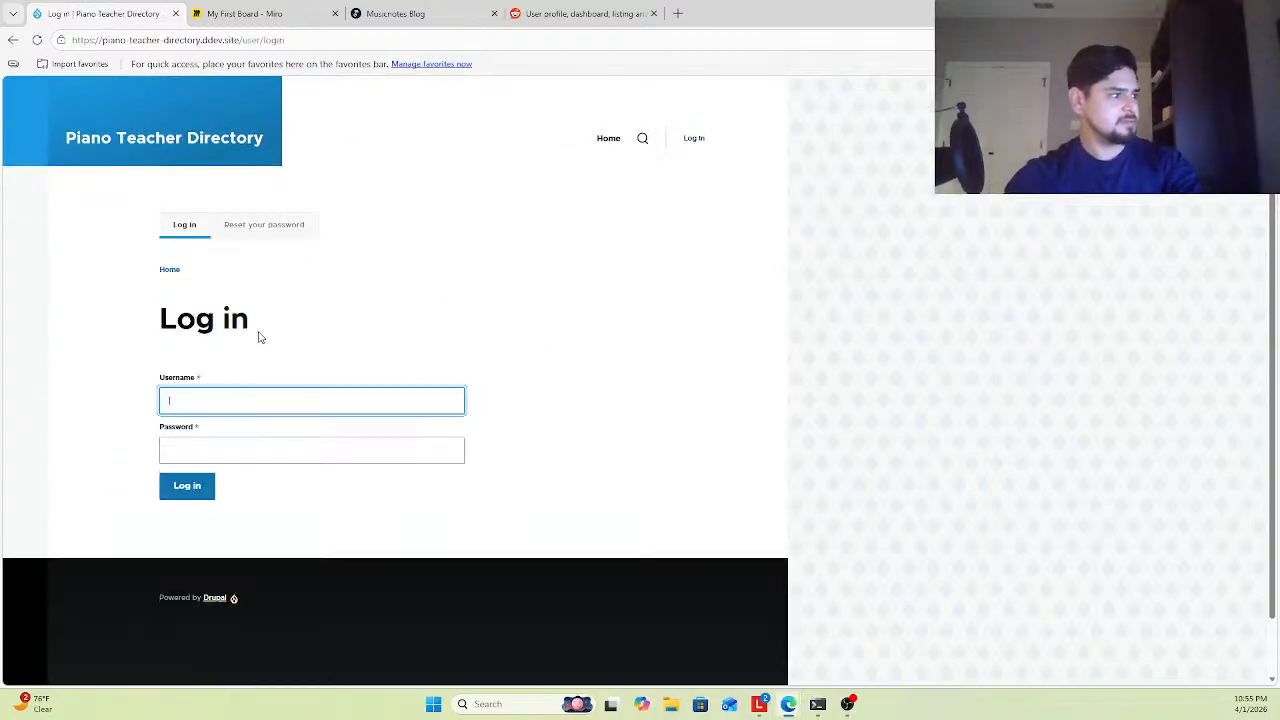
type("Kevin")
key("ctrl+a")
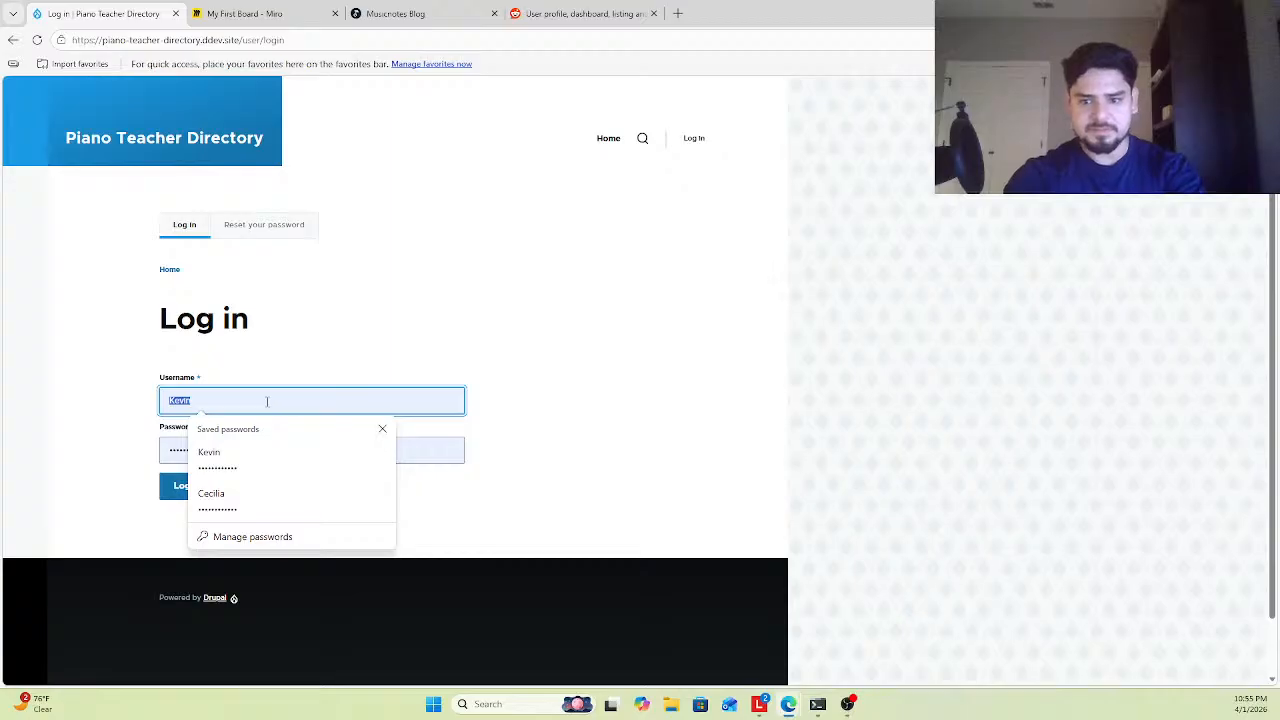
type("Cecilia")
key("Return")
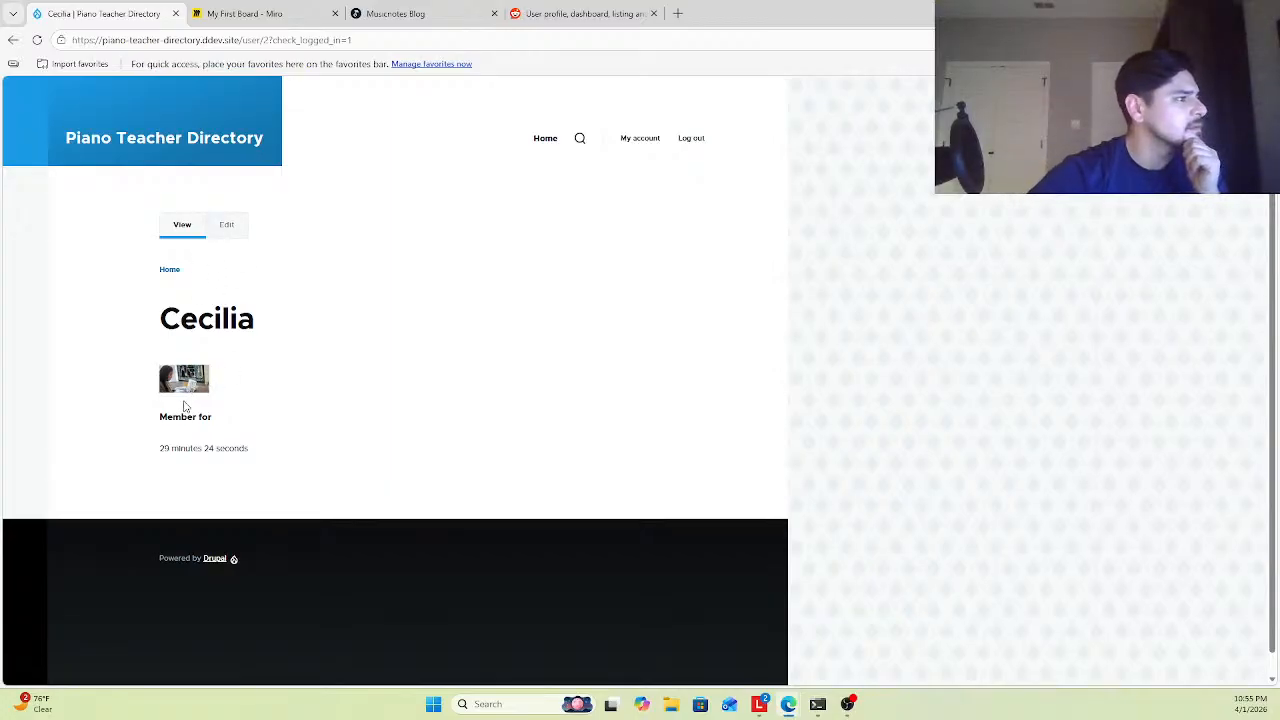
Reload the account page, open its edit form, and scroll through it
left_click(254, 45)
left_click(254, 42)
key("Return")
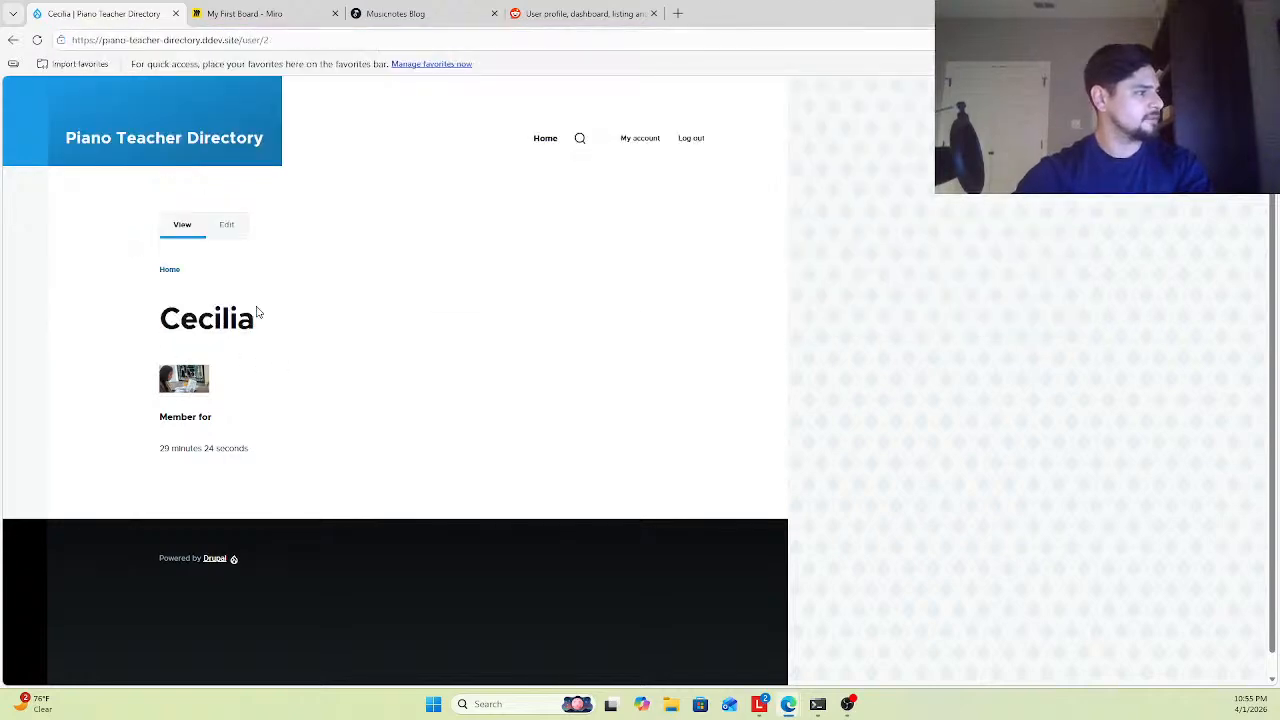
left_click(222, 232)
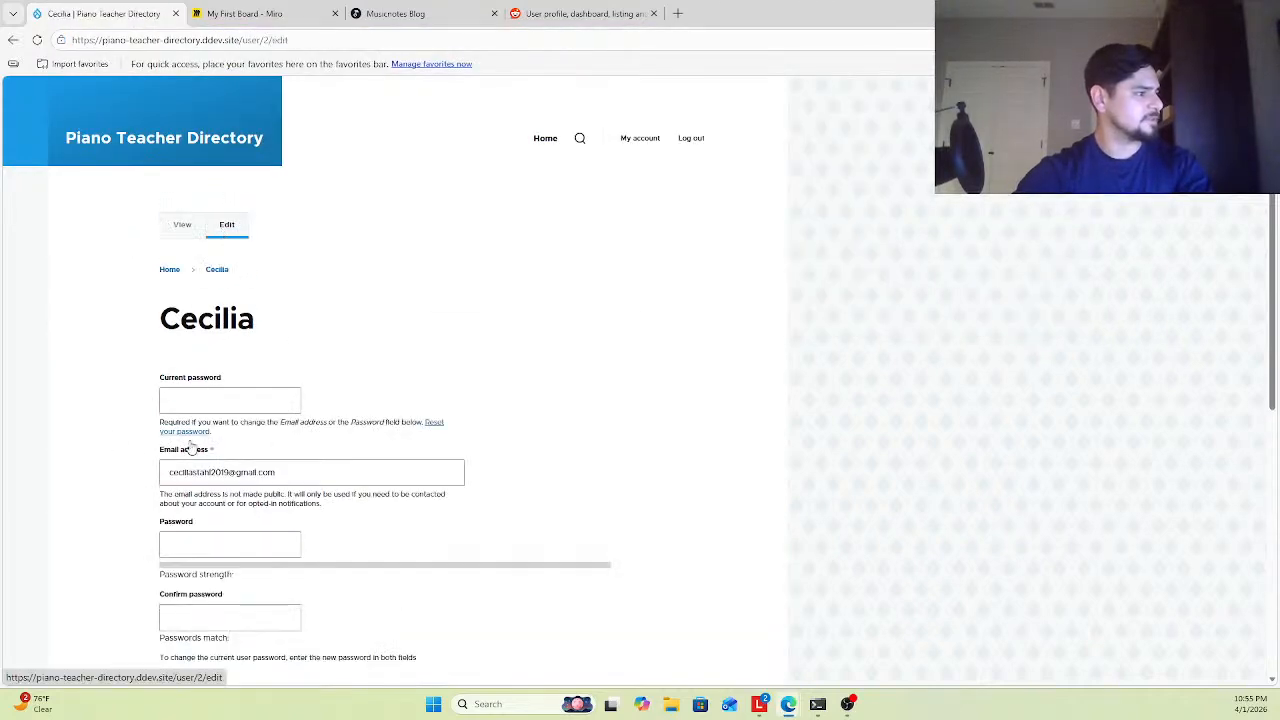
scroll(216, 398, "down", 1)
scroll(271, 323, "down", 2)
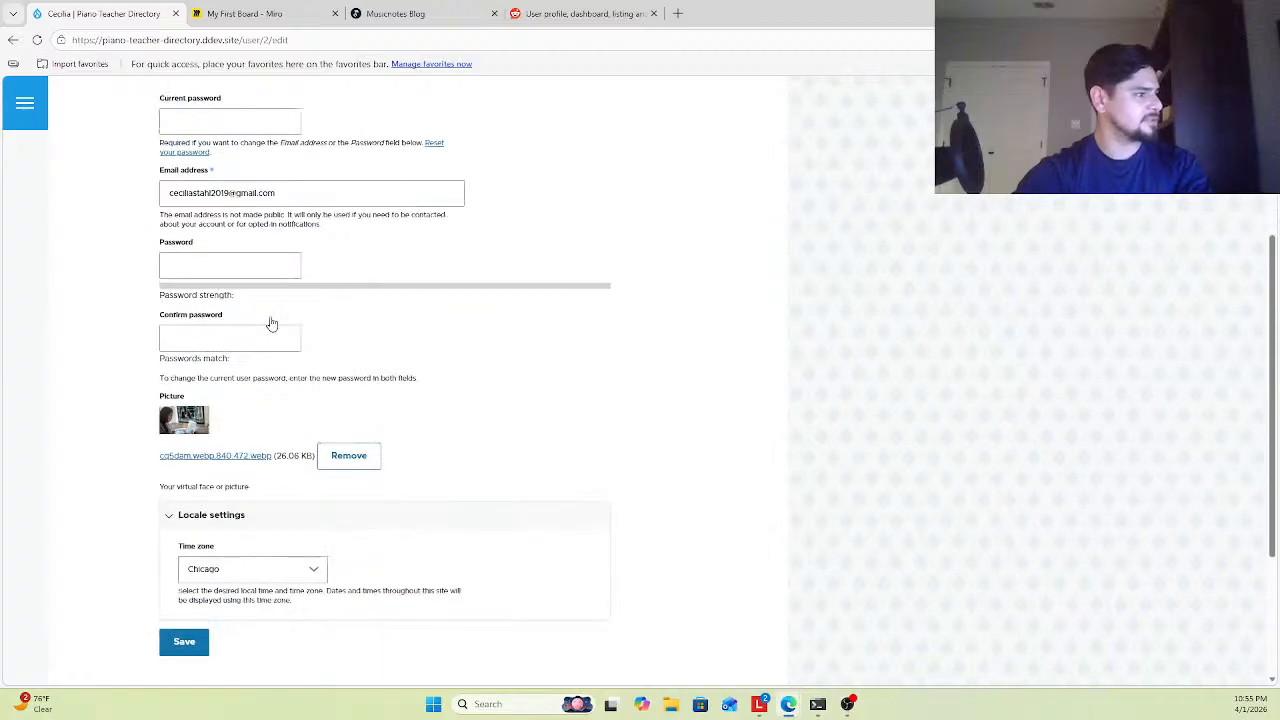
scroll(260, 203, "up", 3)
Replace user/2/edit in the address with my=profile, which returns Page not found
left_click(260, 44)
left_click(258, 42)
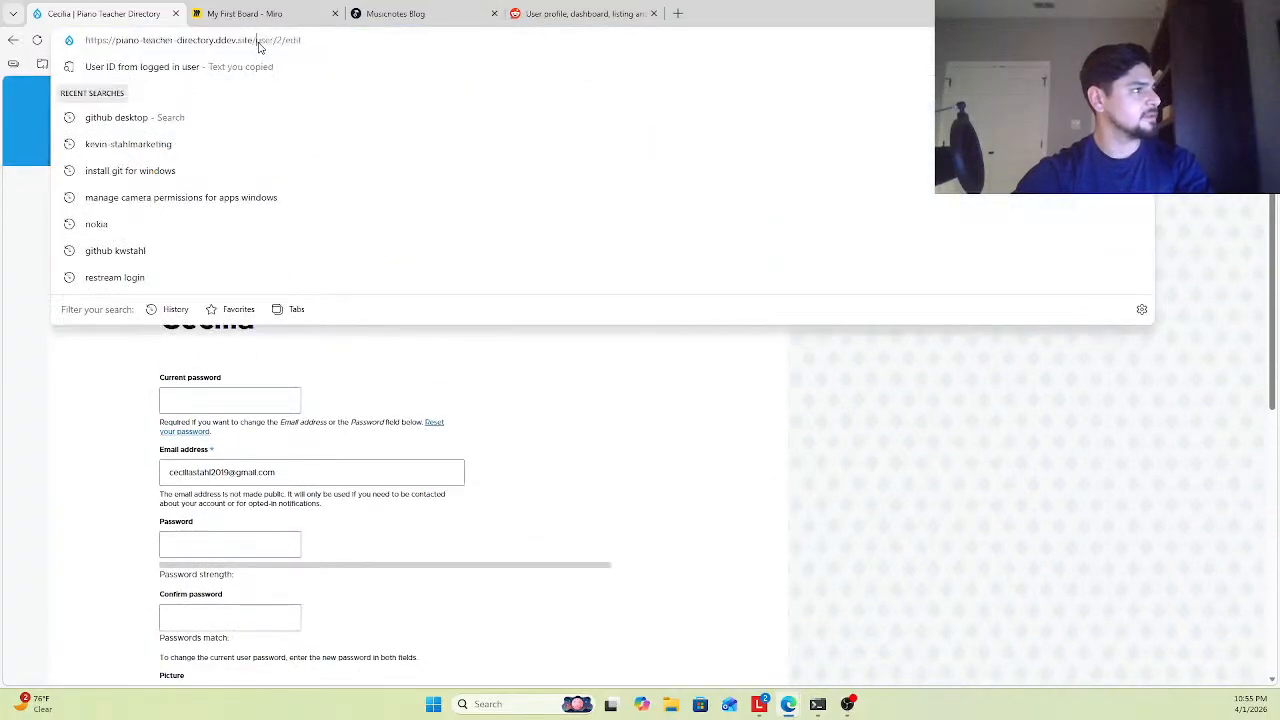
left_click_drag(258, 42, 302, 40)
type("my=profile")
key("Return")
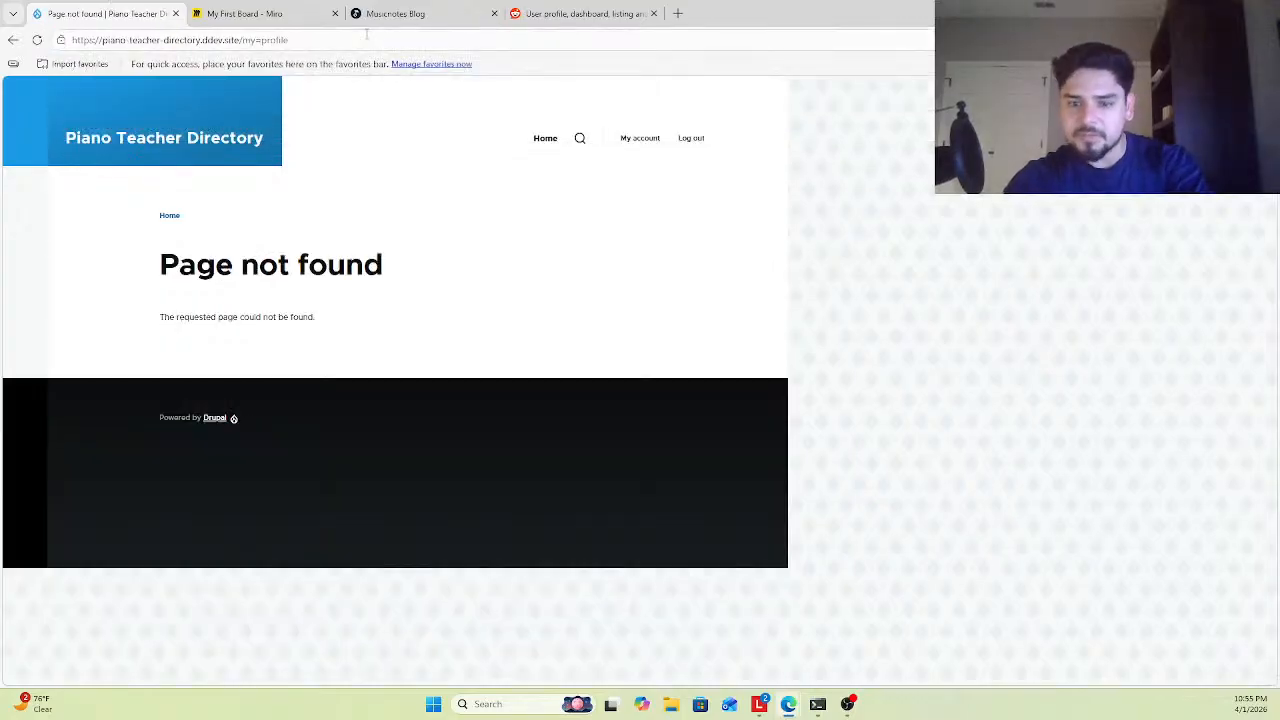
Correct the address from my=profile to my-profile and load it
left_click(309, 38)
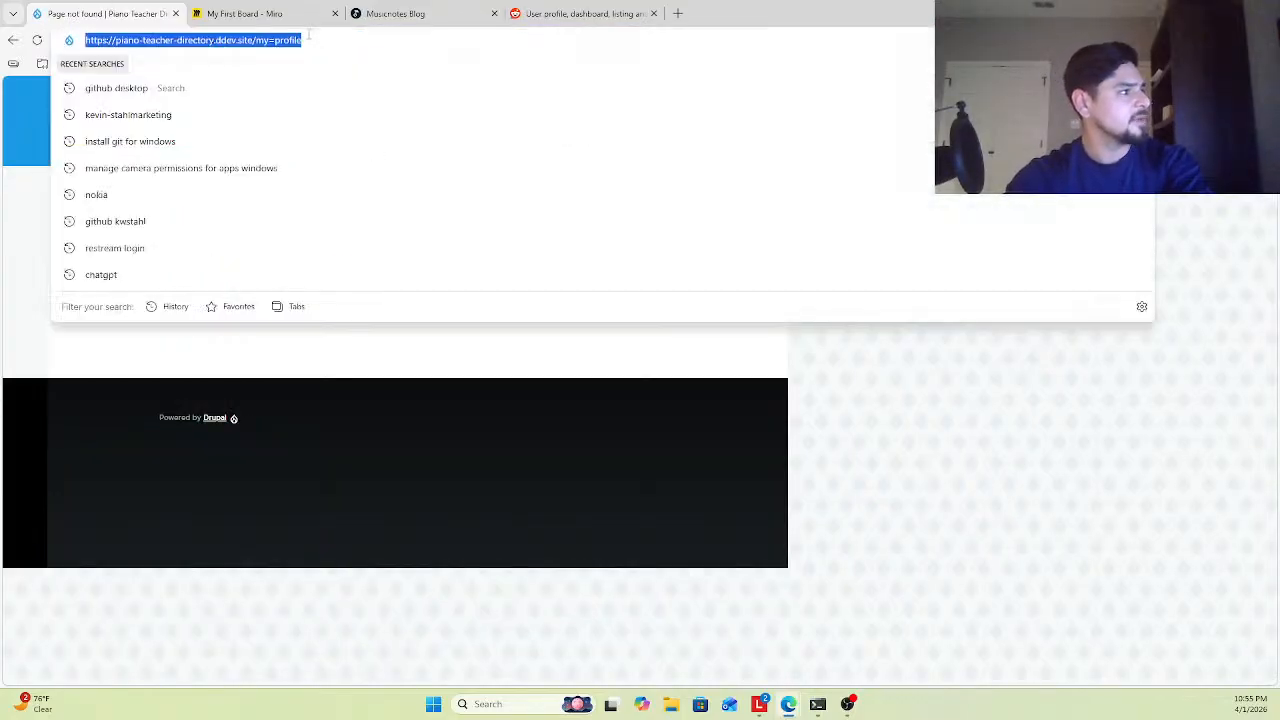
key("Up")
key("Down")
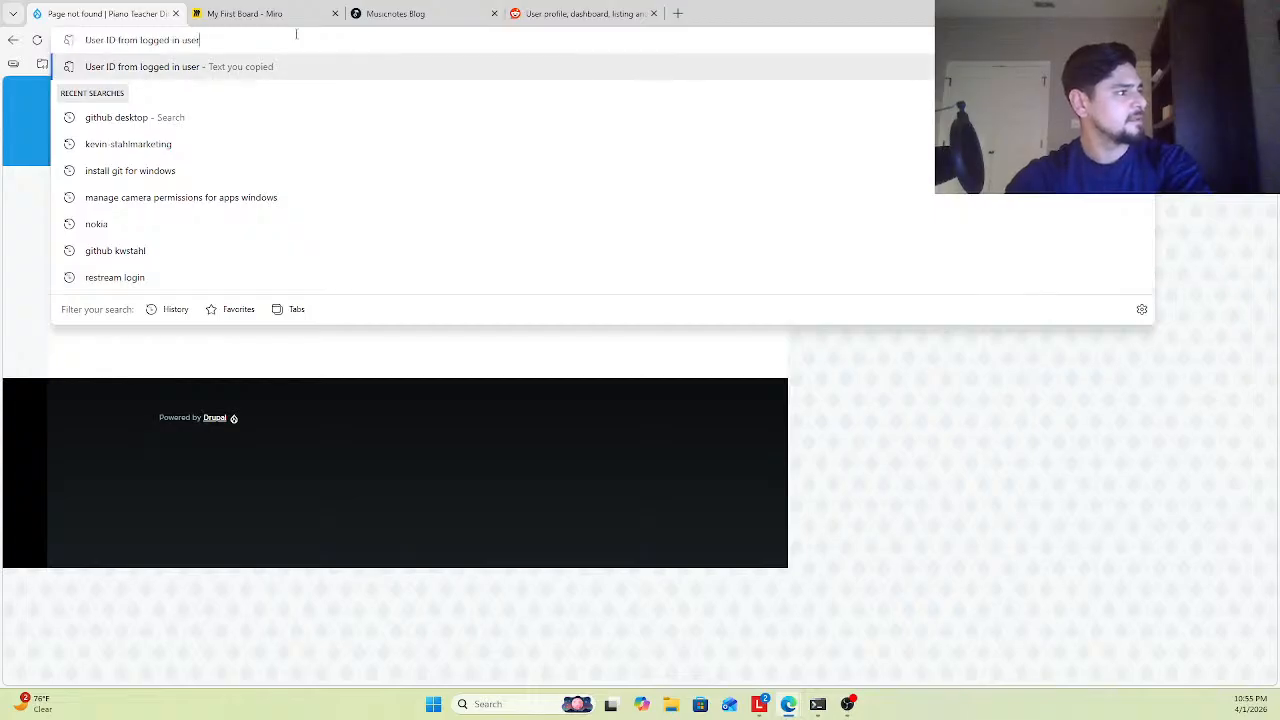
key("Up")
key("Down")
key("Down")
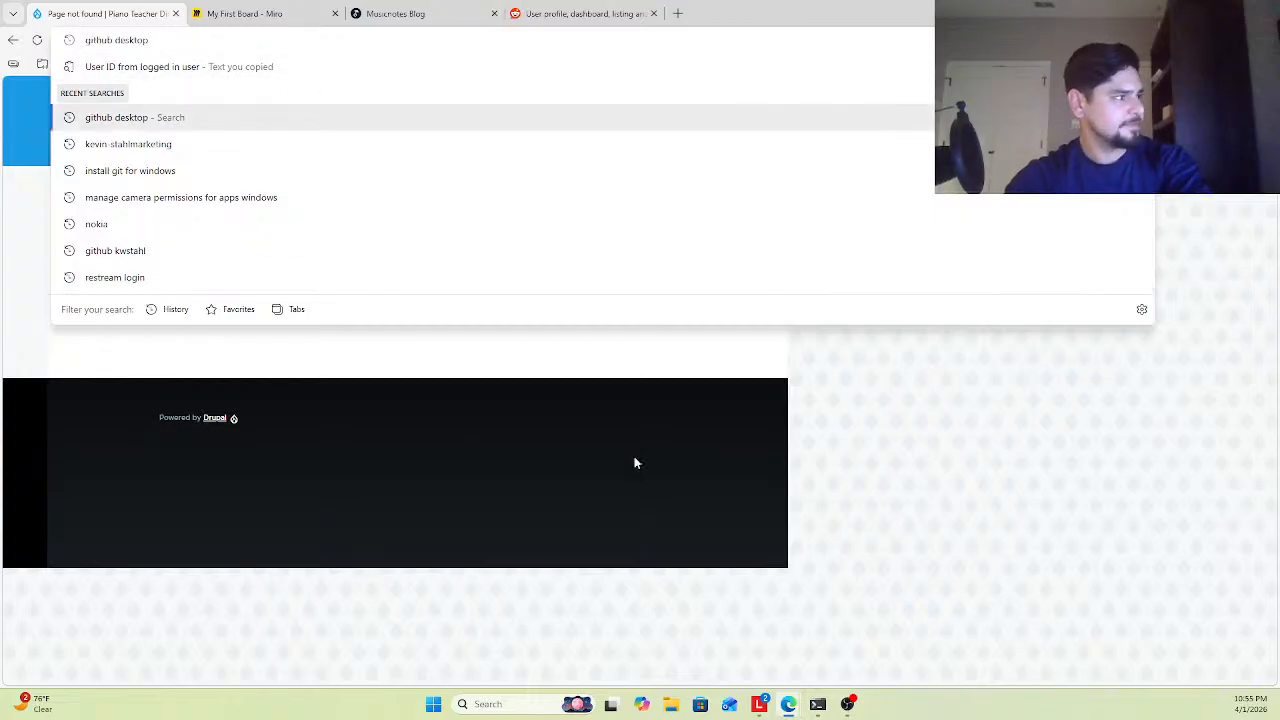
key("Escape")
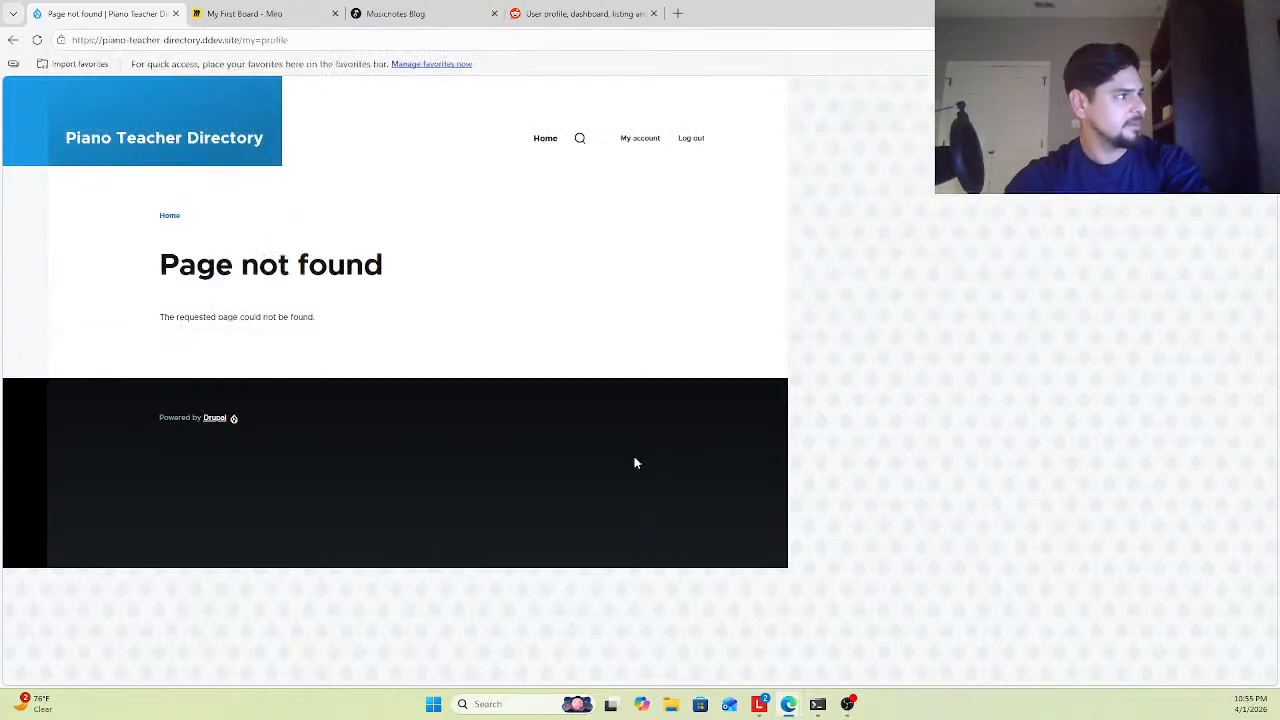
left_click(267, 40)
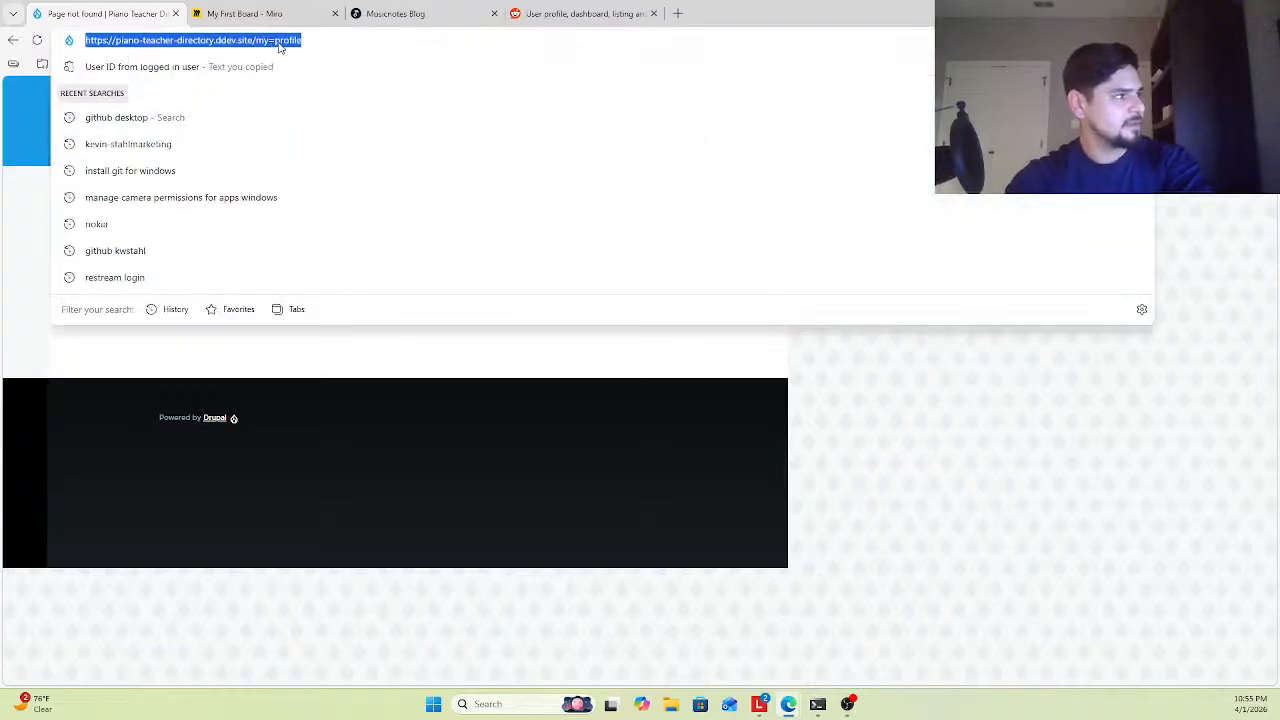
left_click(279, 44)
key("BackSpace")
type("-")
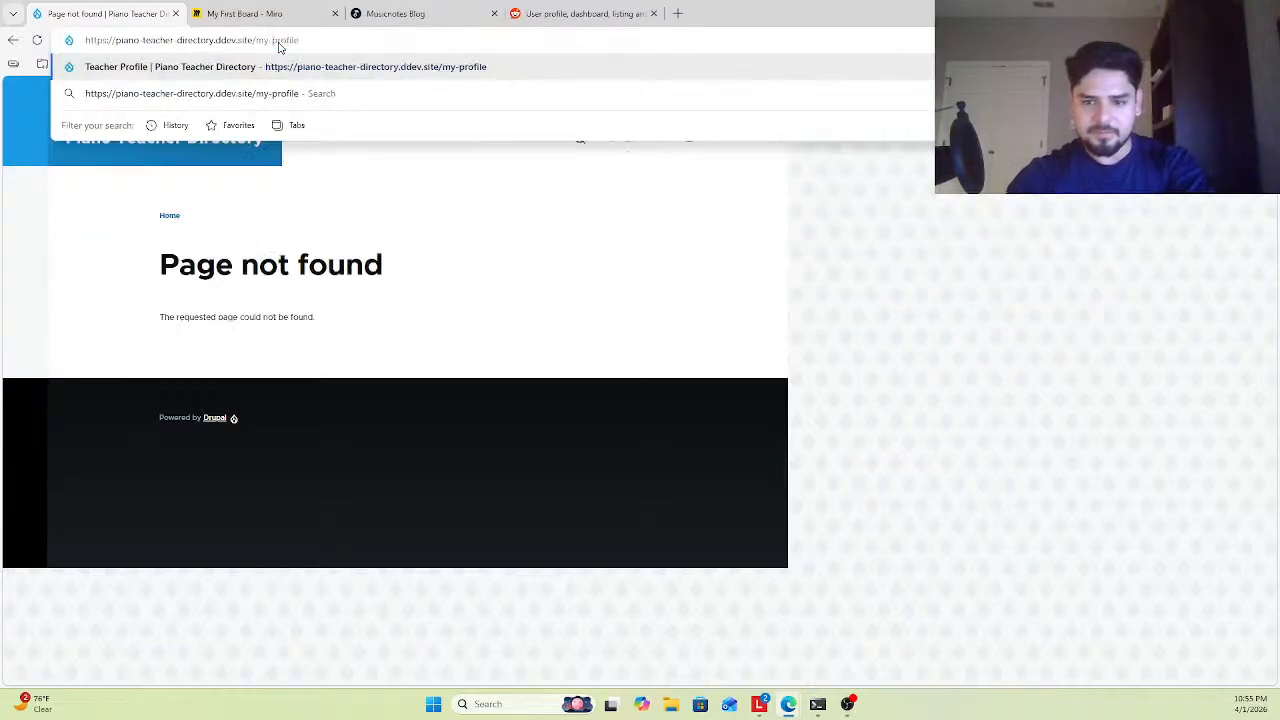
key("Return")
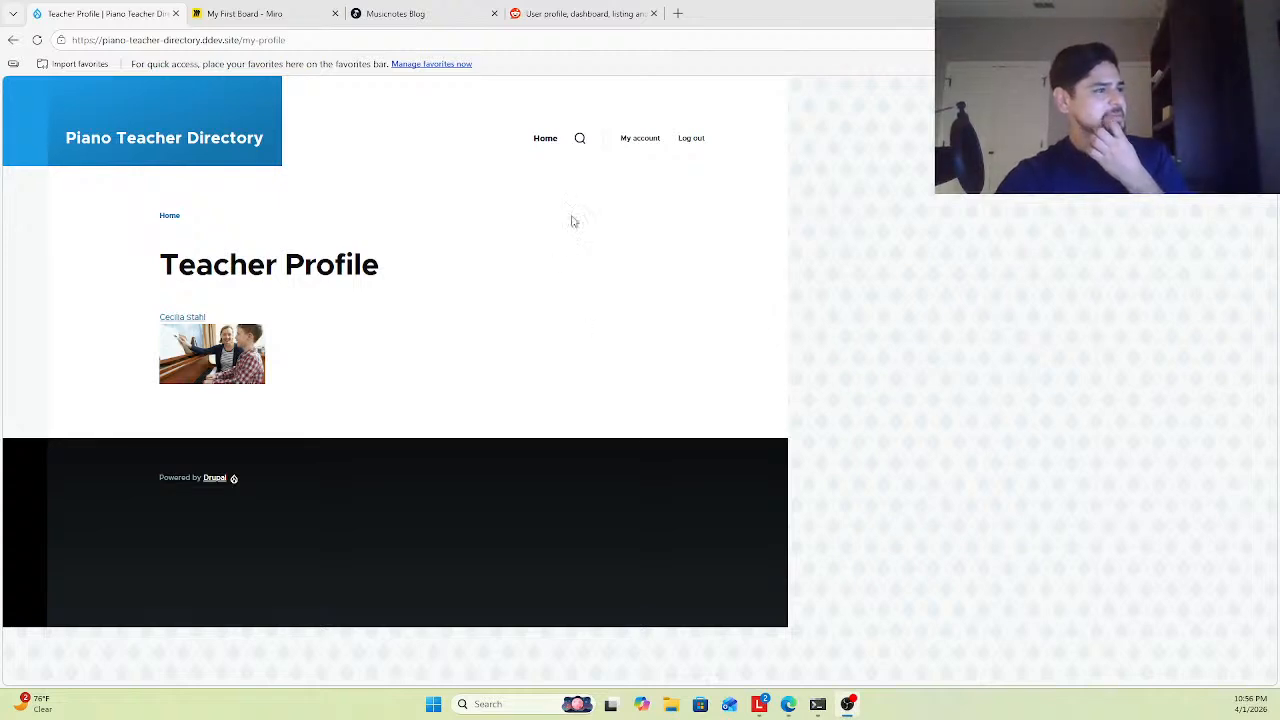
Go to the Home page, log out of the teacher account, and switch to the 'My First Board - Miro' tab
left_click(545, 138)
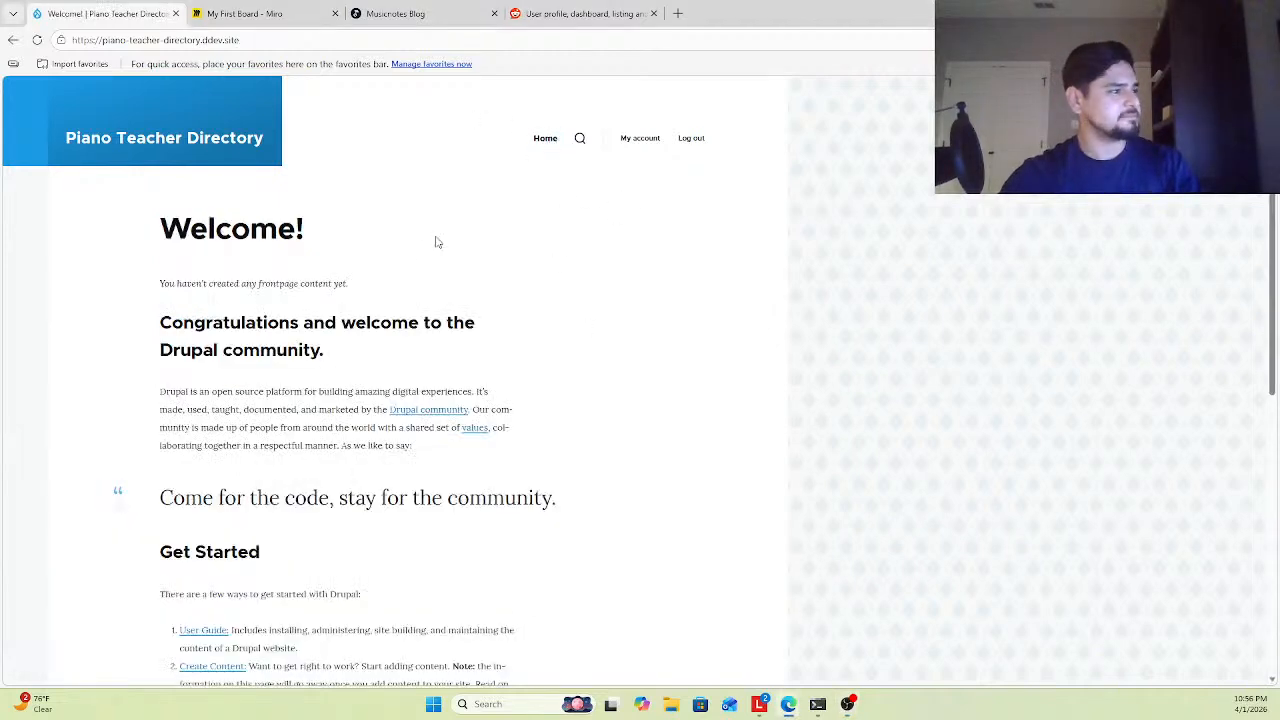
left_click(692, 139)
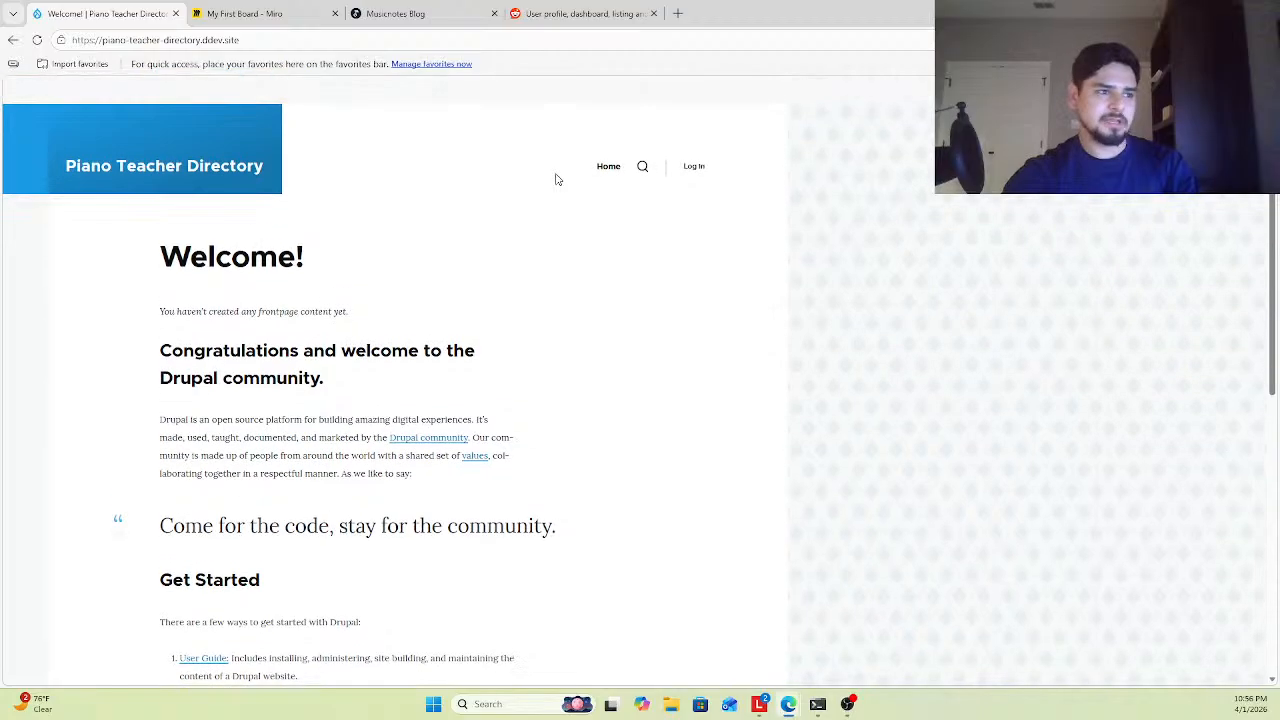
scroll(557, 177, "down", 5)
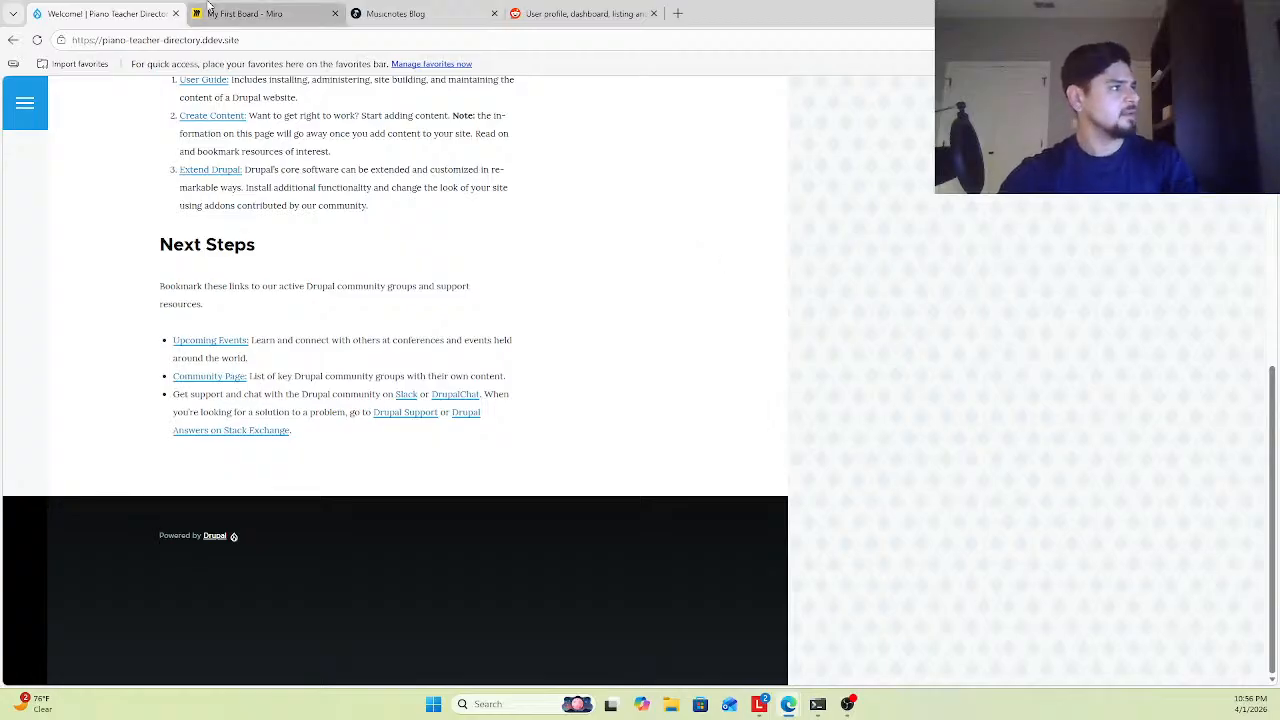
left_click(245, 13)
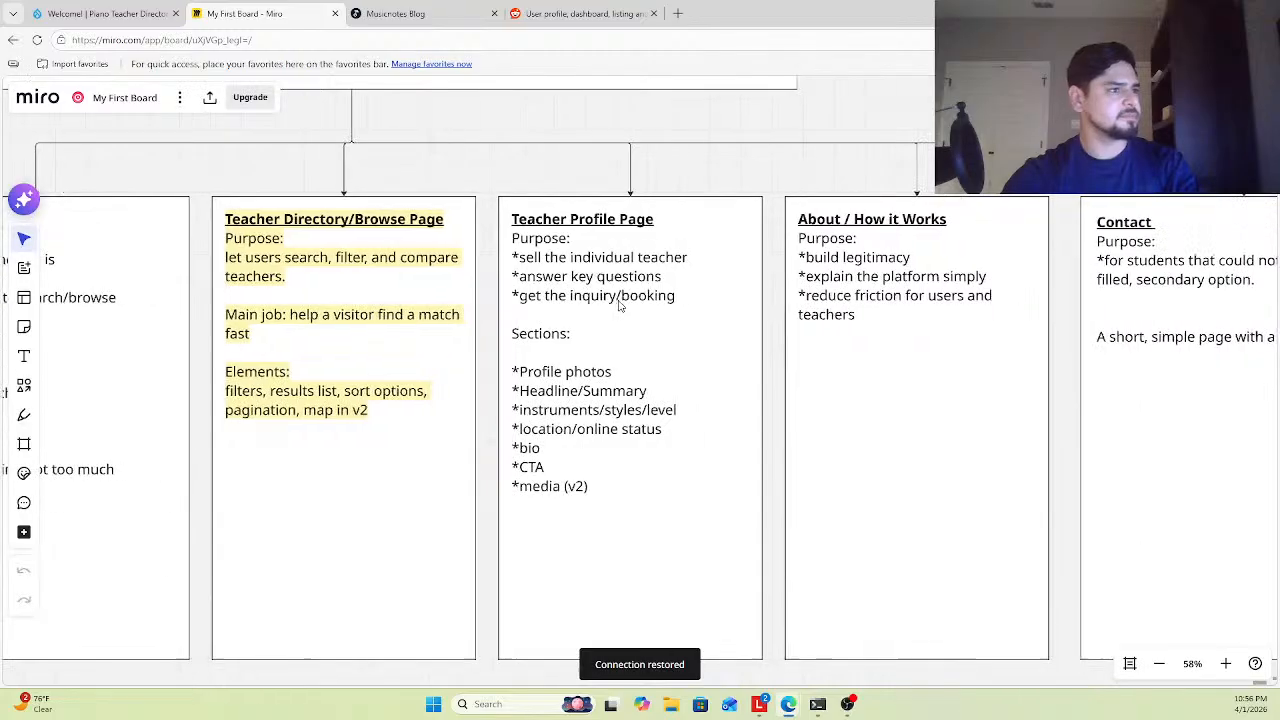
Pan across the sitemap, selecting the Teacher Profile Page, About / How it Works and Contact cards
left_click(600, 225)
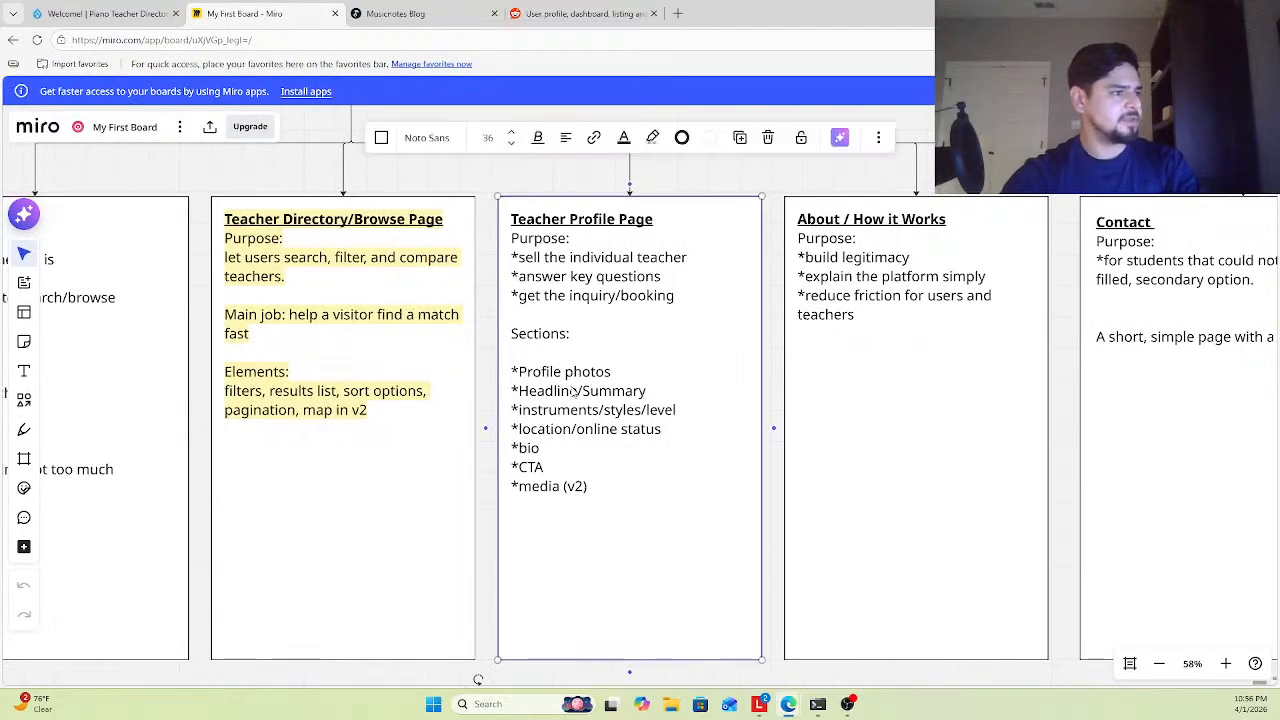
scroll(590, 428, "right", 3)
left_click(615, 286)
scroll(602, 268, "right", 2)
left_click(703, 237)
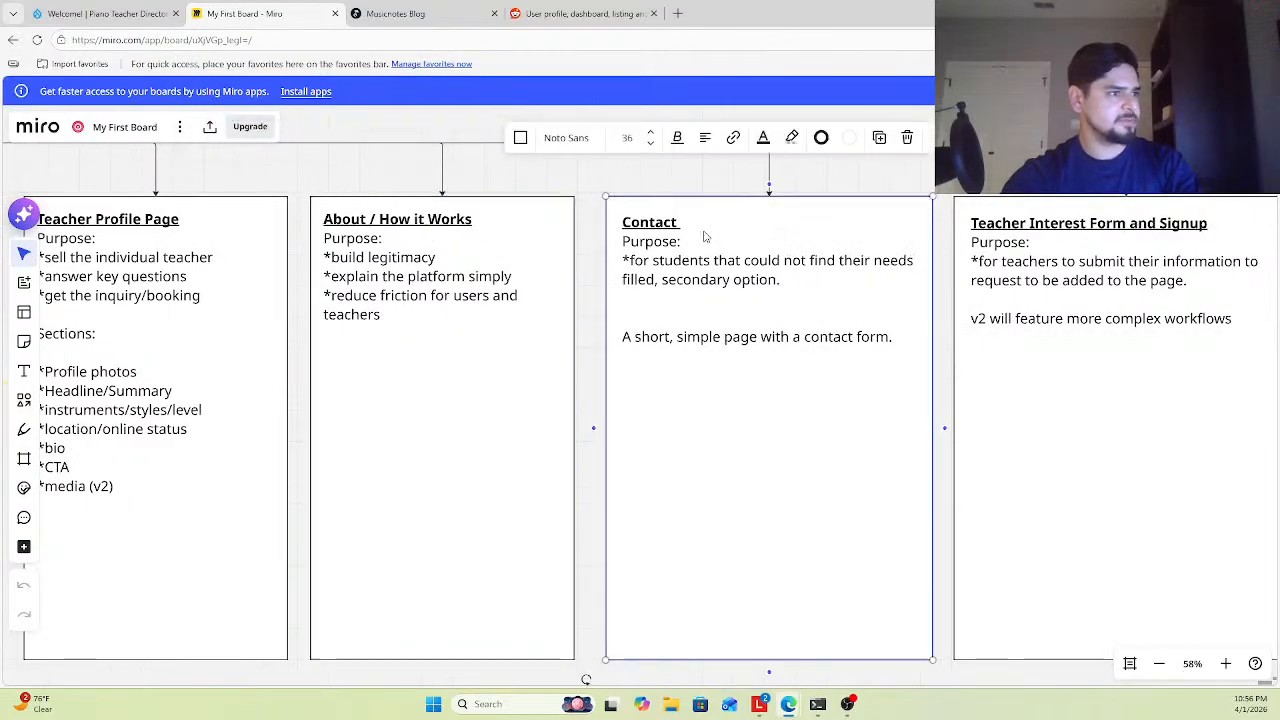
scroll(703, 237, "right", 2)
scroll(615, 212, "down", 1)
scroll(615, 212, "left", 1)
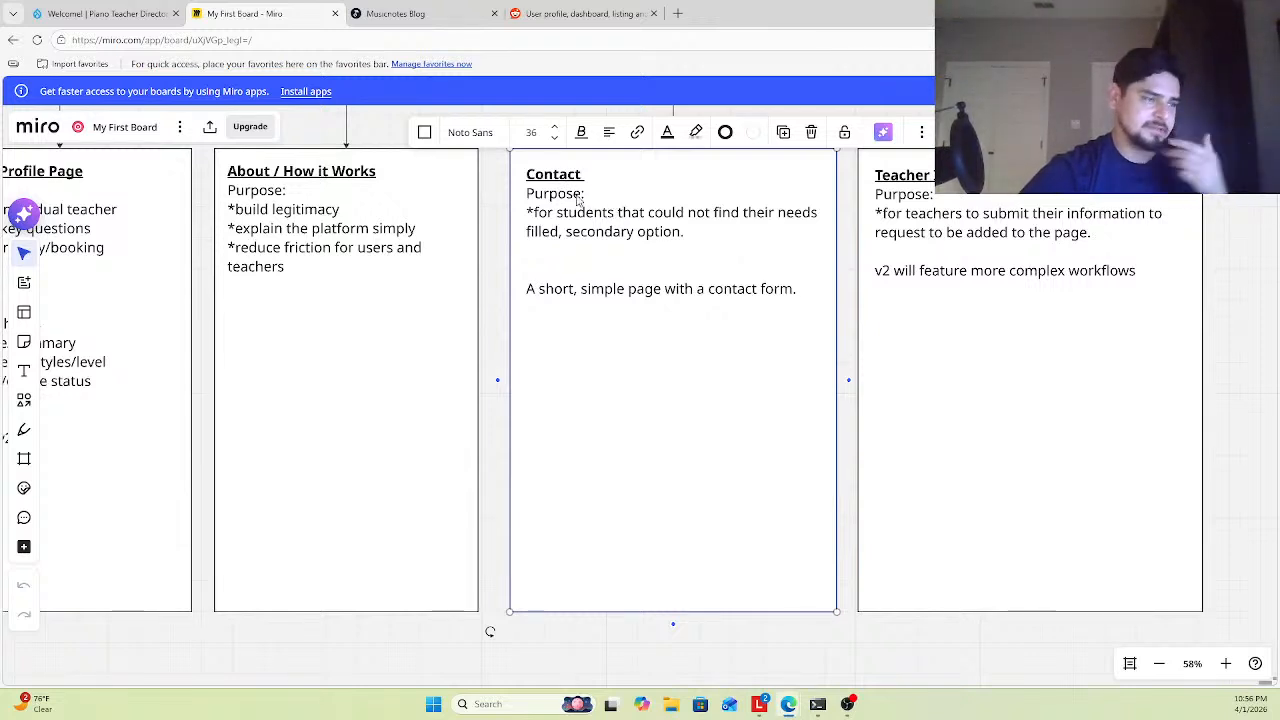
scroll(720, 279, "left", 2)
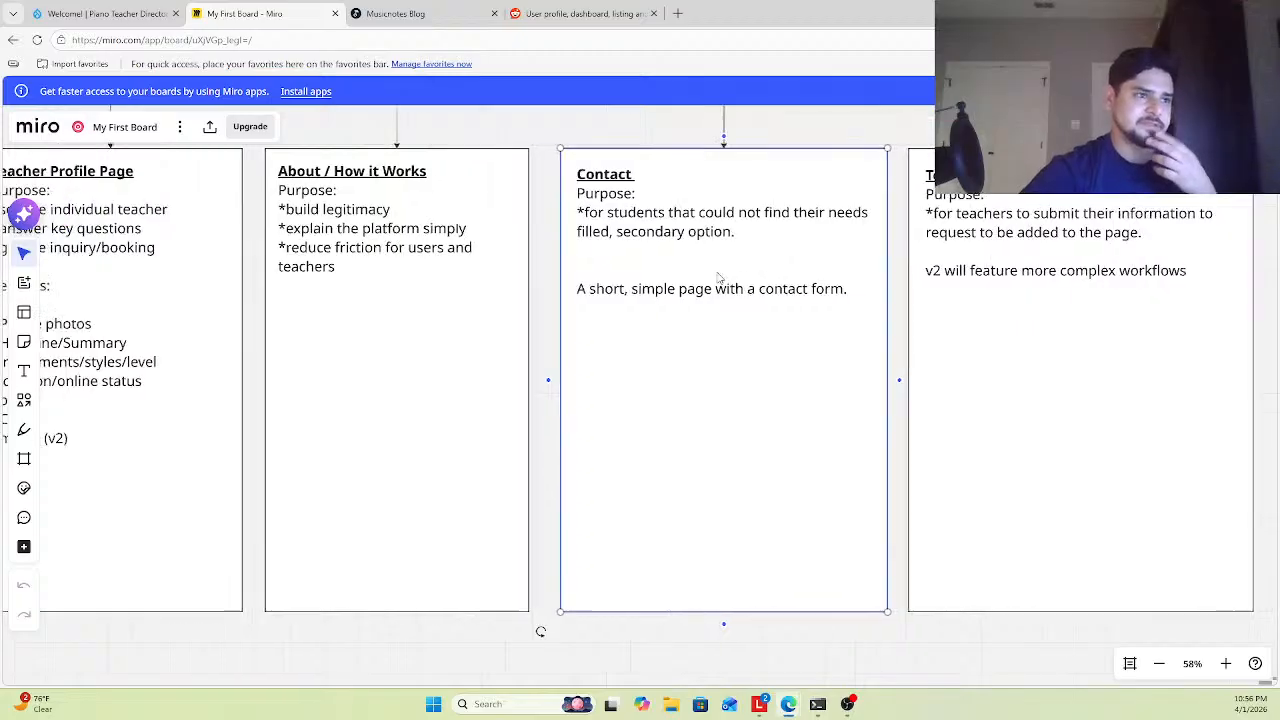
scroll(720, 279, "right", 3)
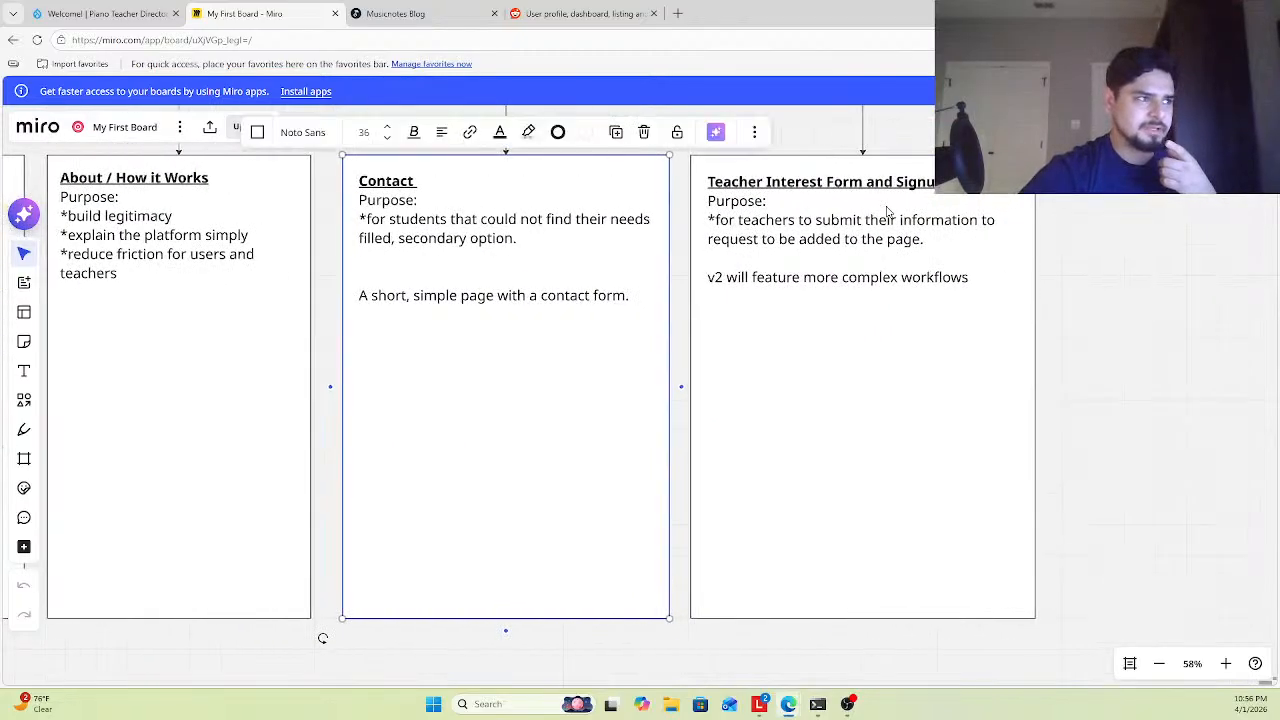
scroll(714, 250, "left", 10)
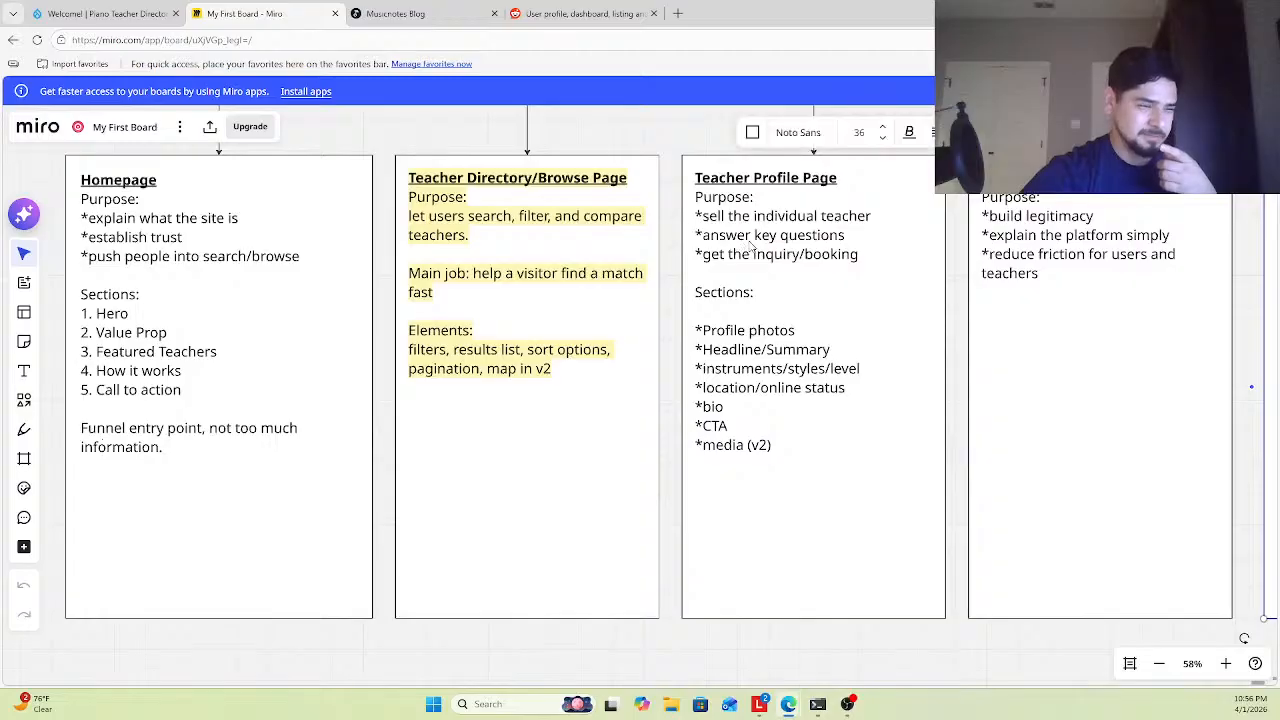
scroll(750, 245, "up", 1)
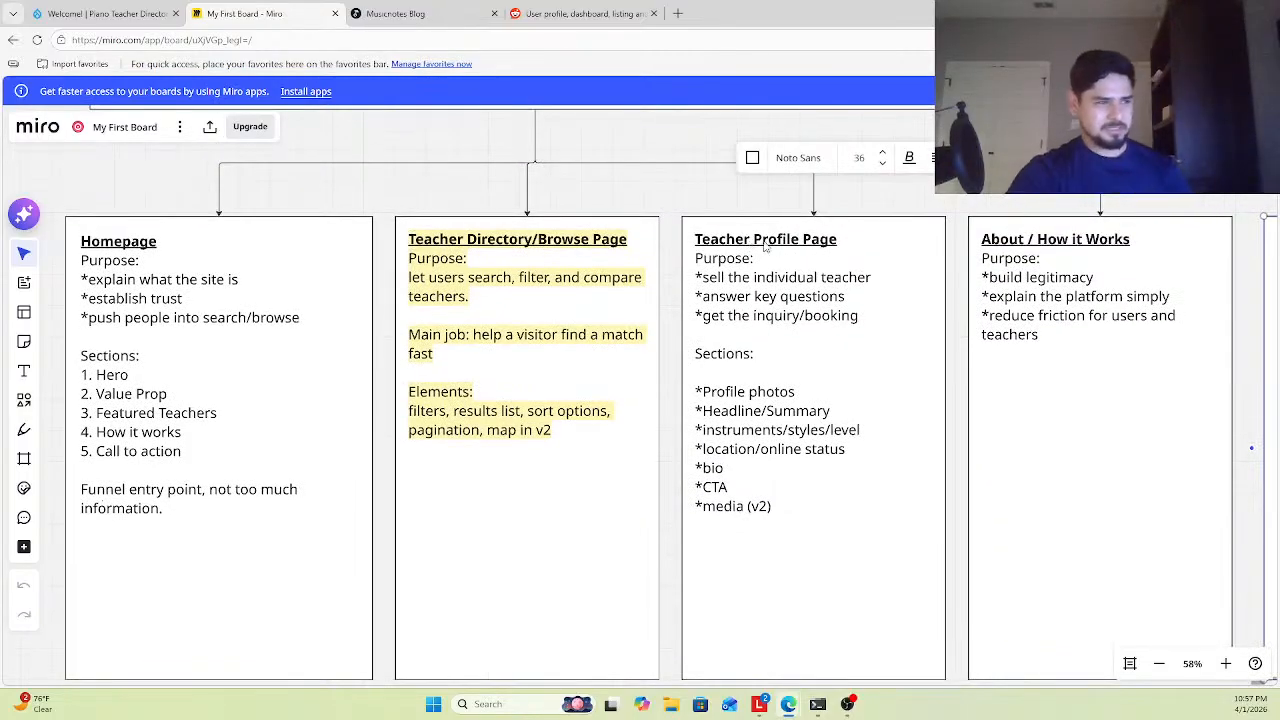
Select the Teacher Profile, Teacher Directory/Browse and Homepage cards, then switch to the next browser tab
left_click(795, 238)
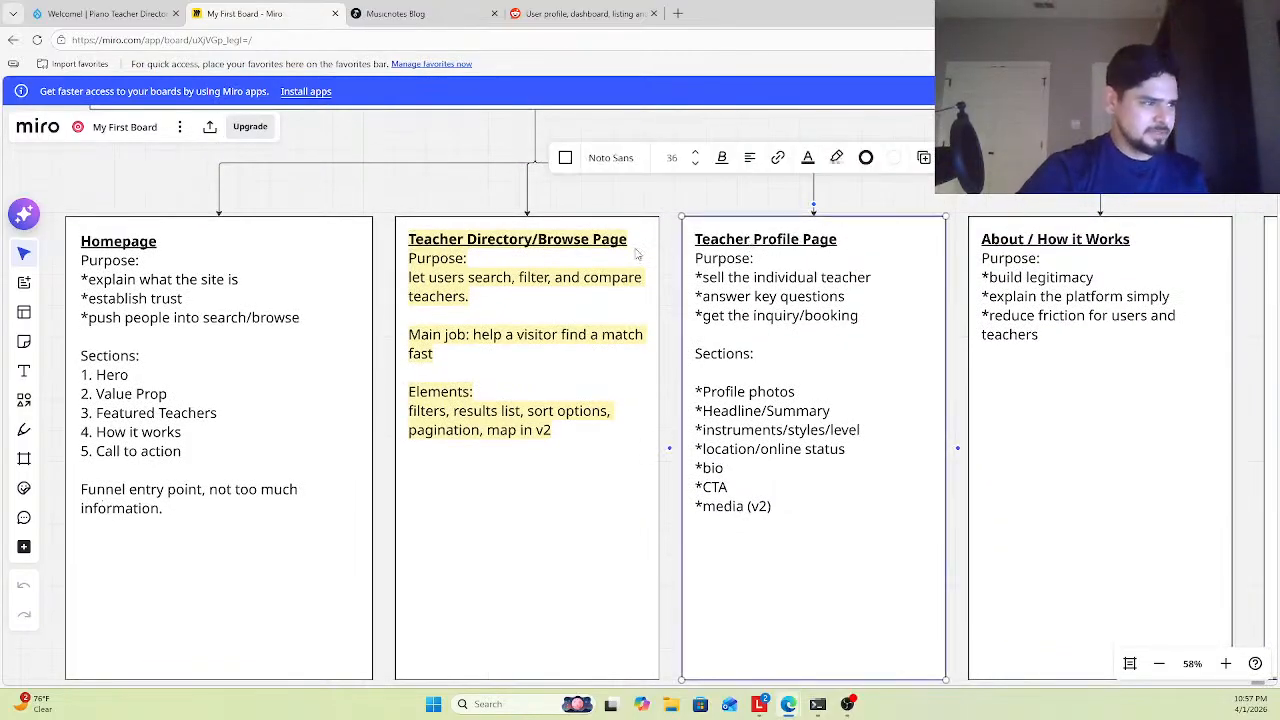
left_click(604, 250)
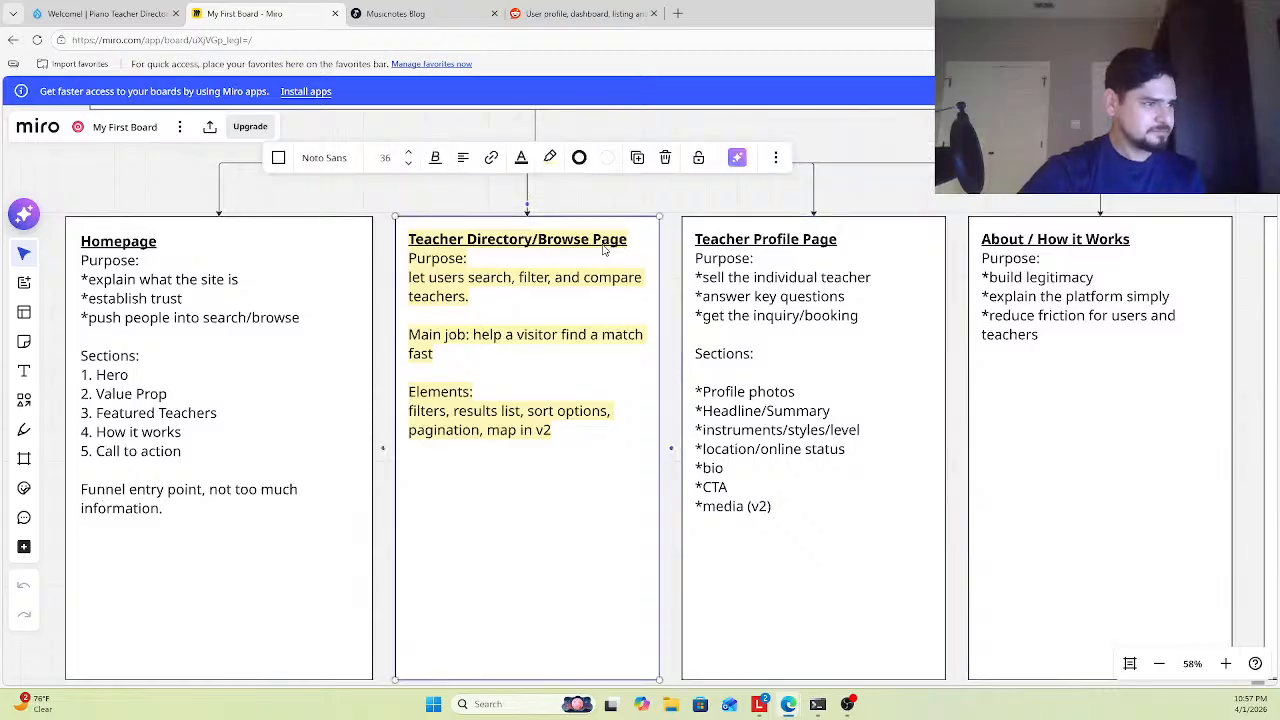
left_click(745, 258)
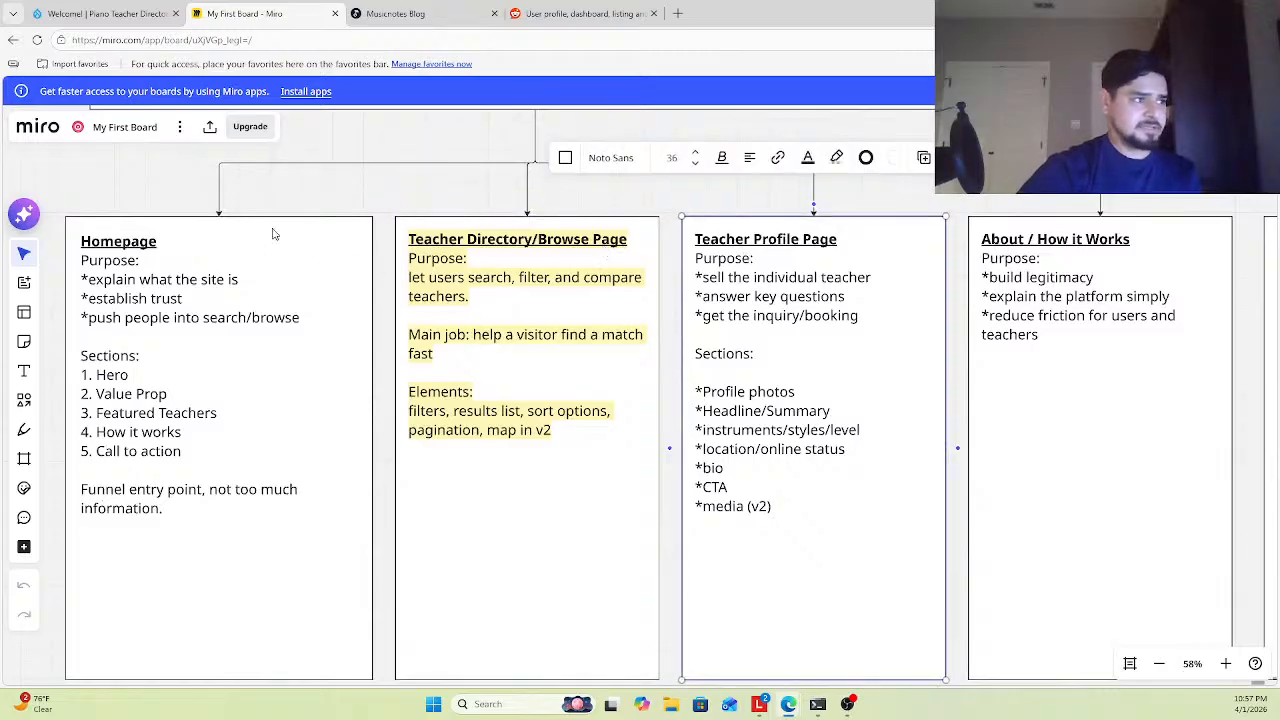
left_click(263, 245)
scroll(960, 251, "right", 5)
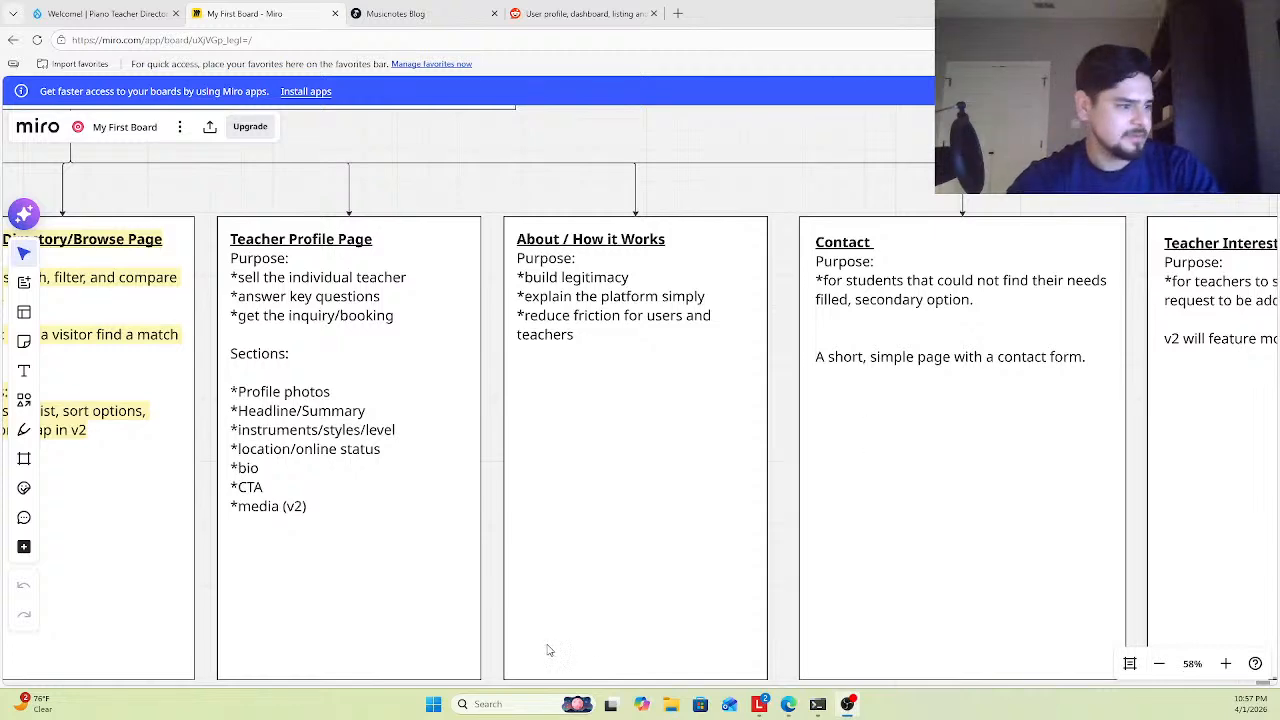
left_click(420, 13)
Go to twitch.com in the browser and open the Twitch login form
left_click(575, 13)
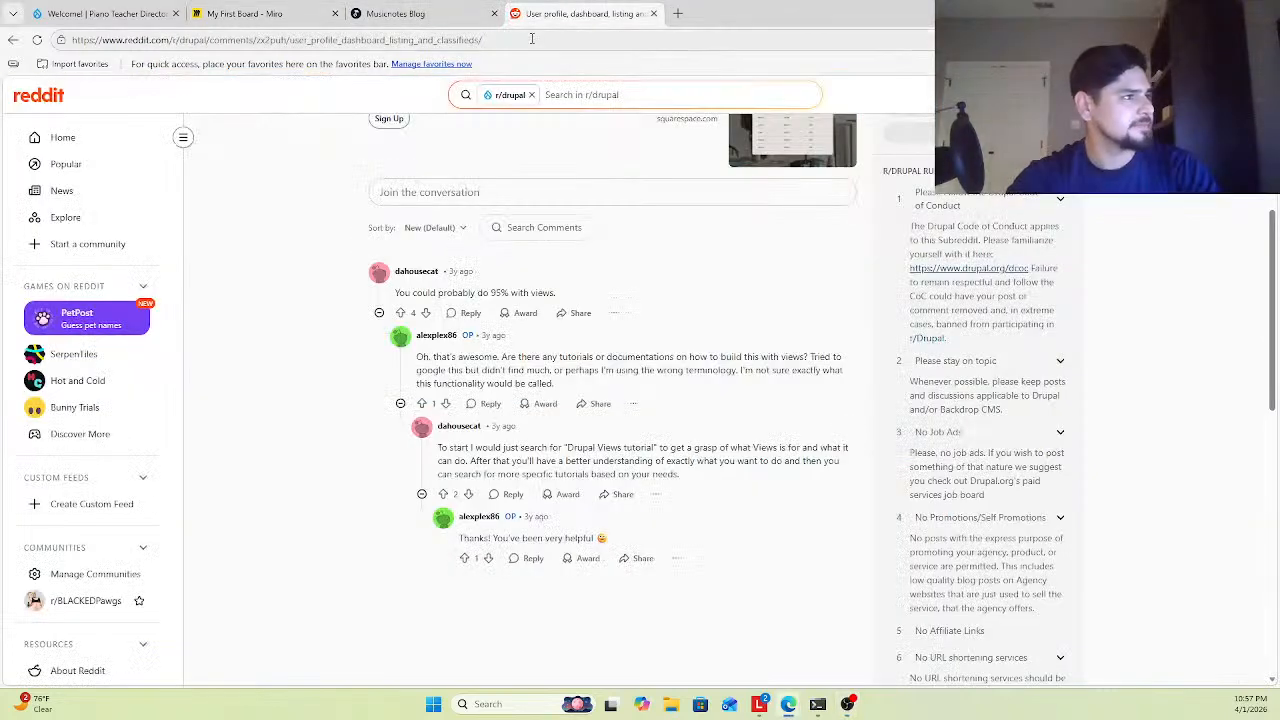
left_click(531, 40)
type("twitch.com")
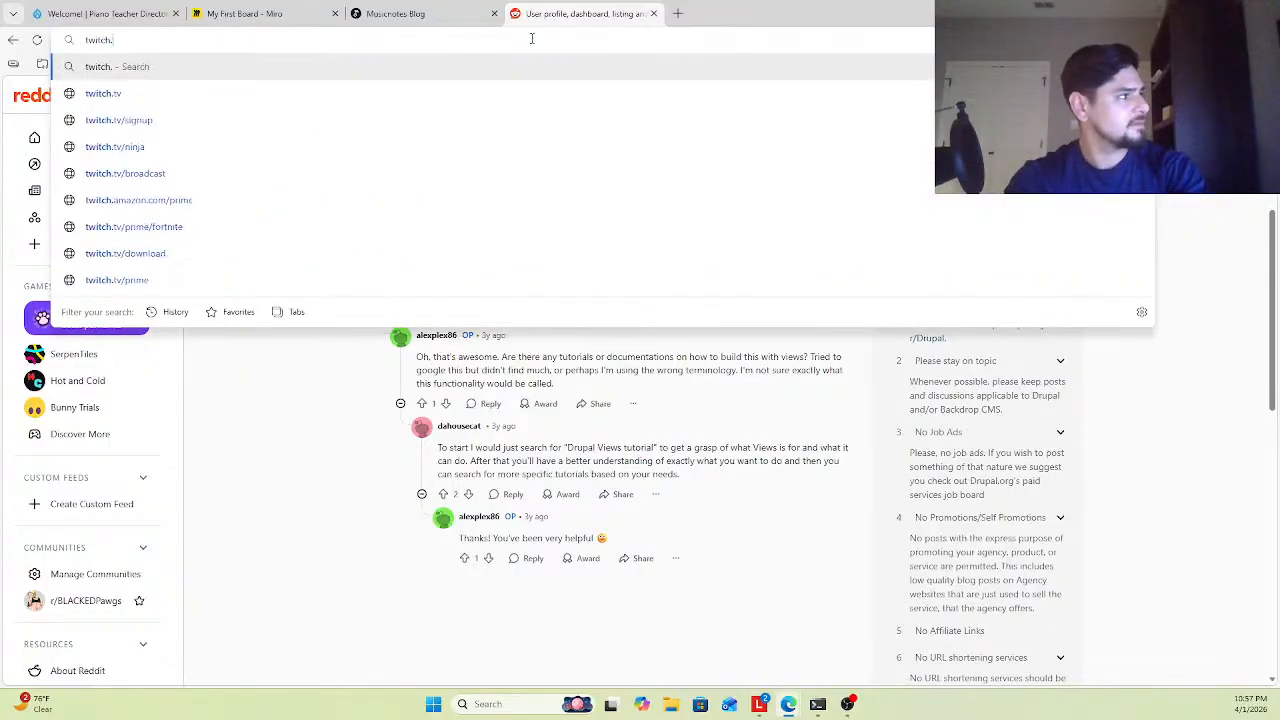
key("Return")
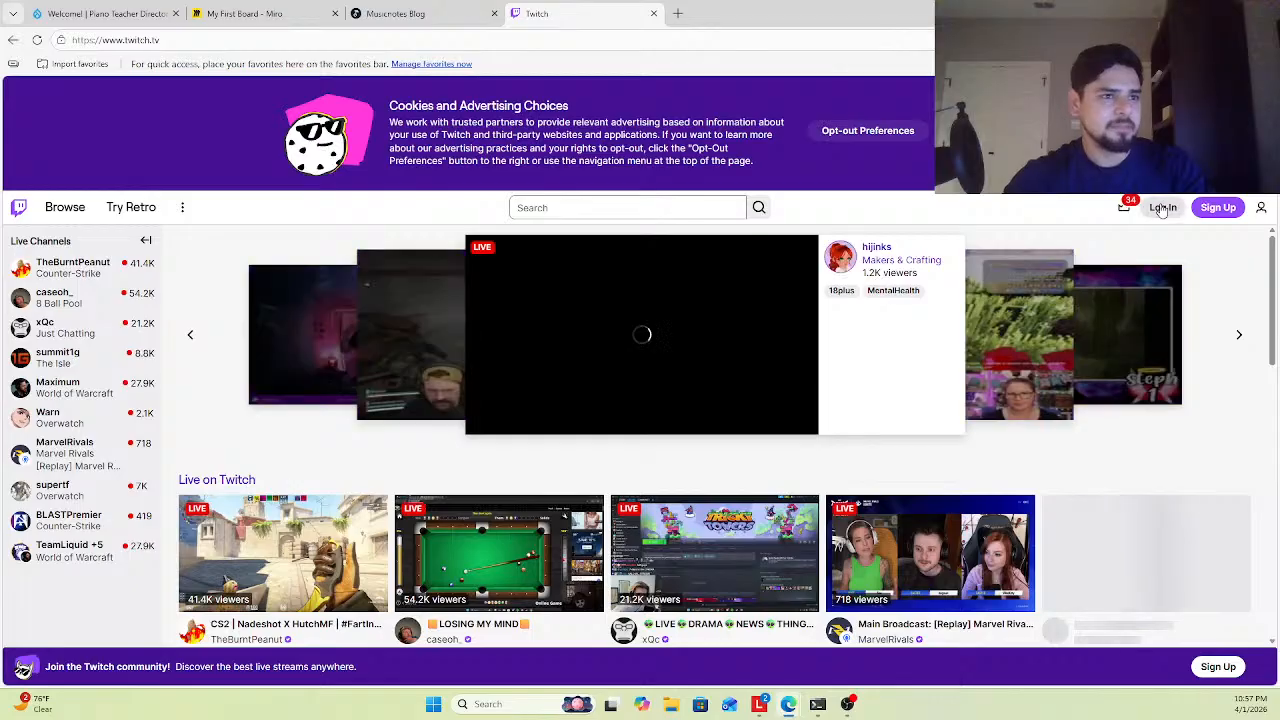
left_click(1162, 208)
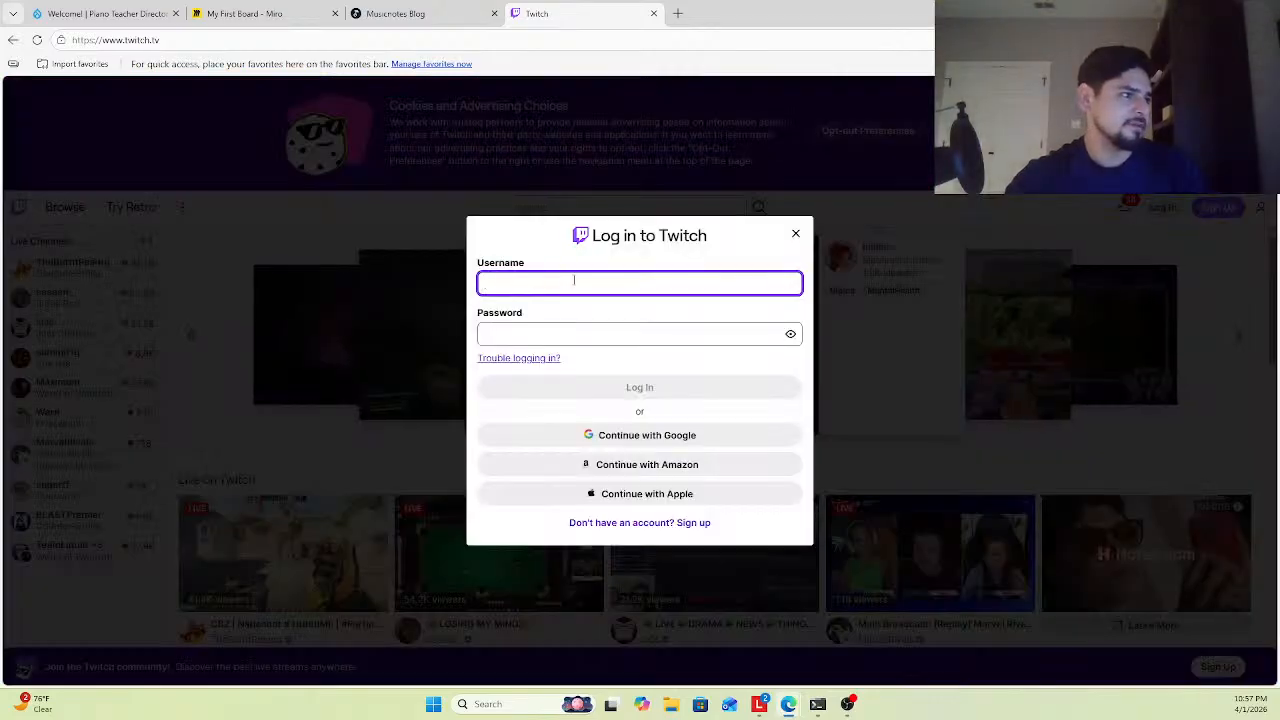
Log in with the account username and password, then enter the emailed verification code
type("kevin")
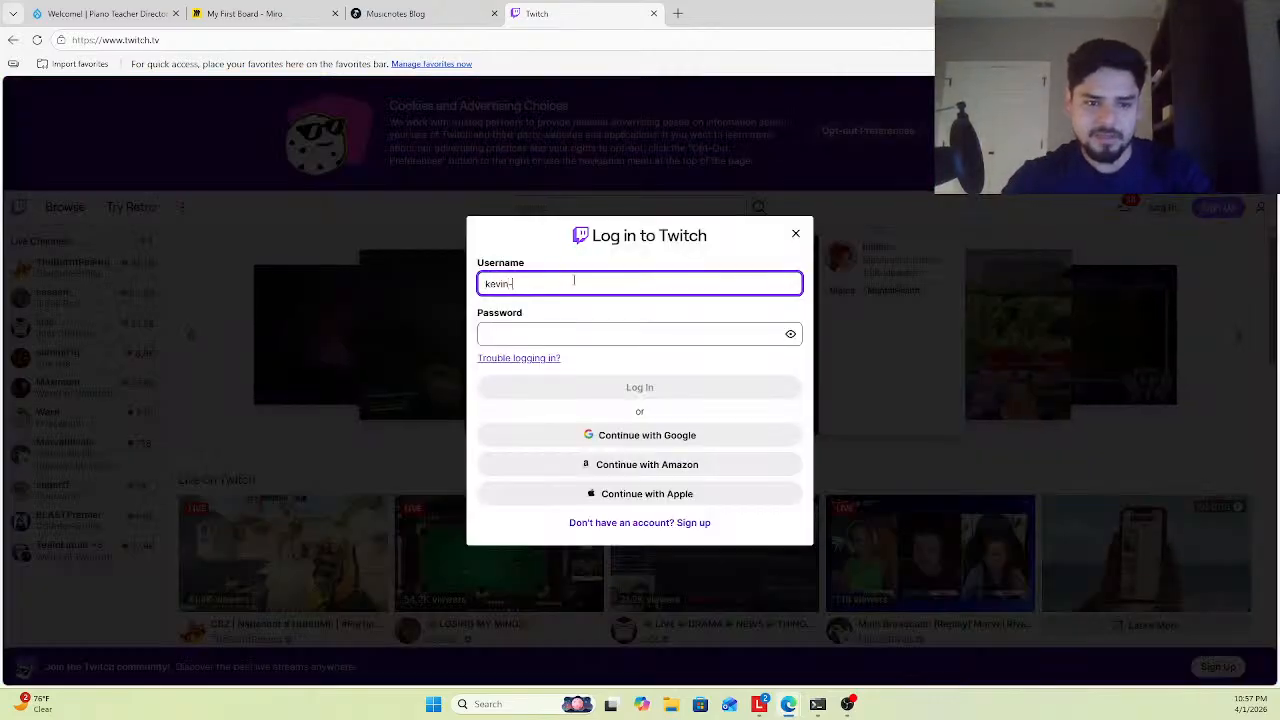
type("_thestahlmarketing")
key("Tab")
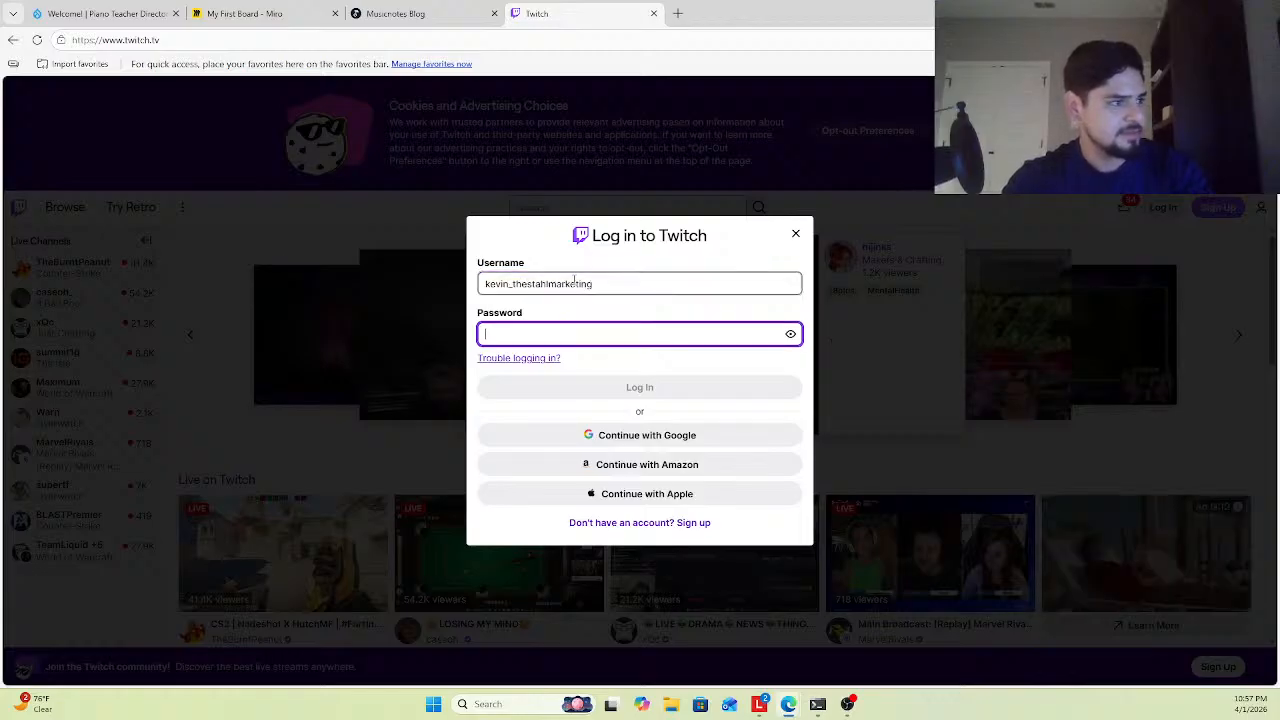
type("••••••••••")
key("Return")
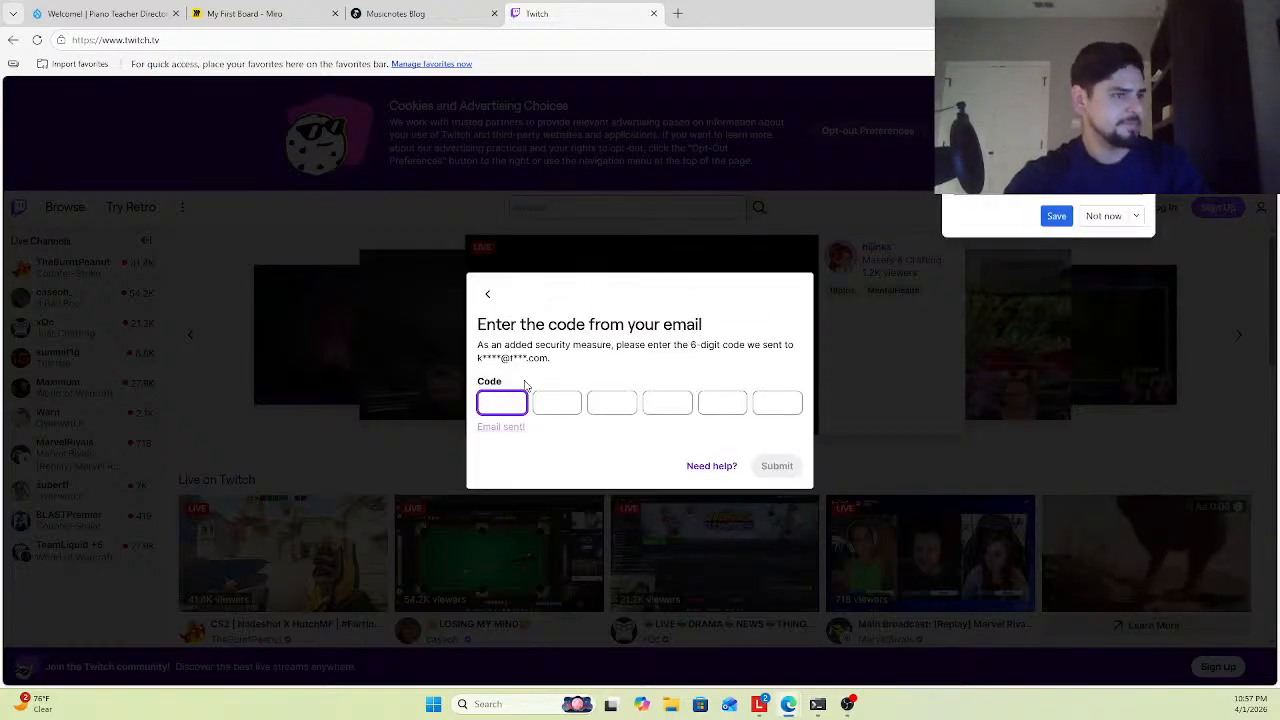
left_click(1055, 218)
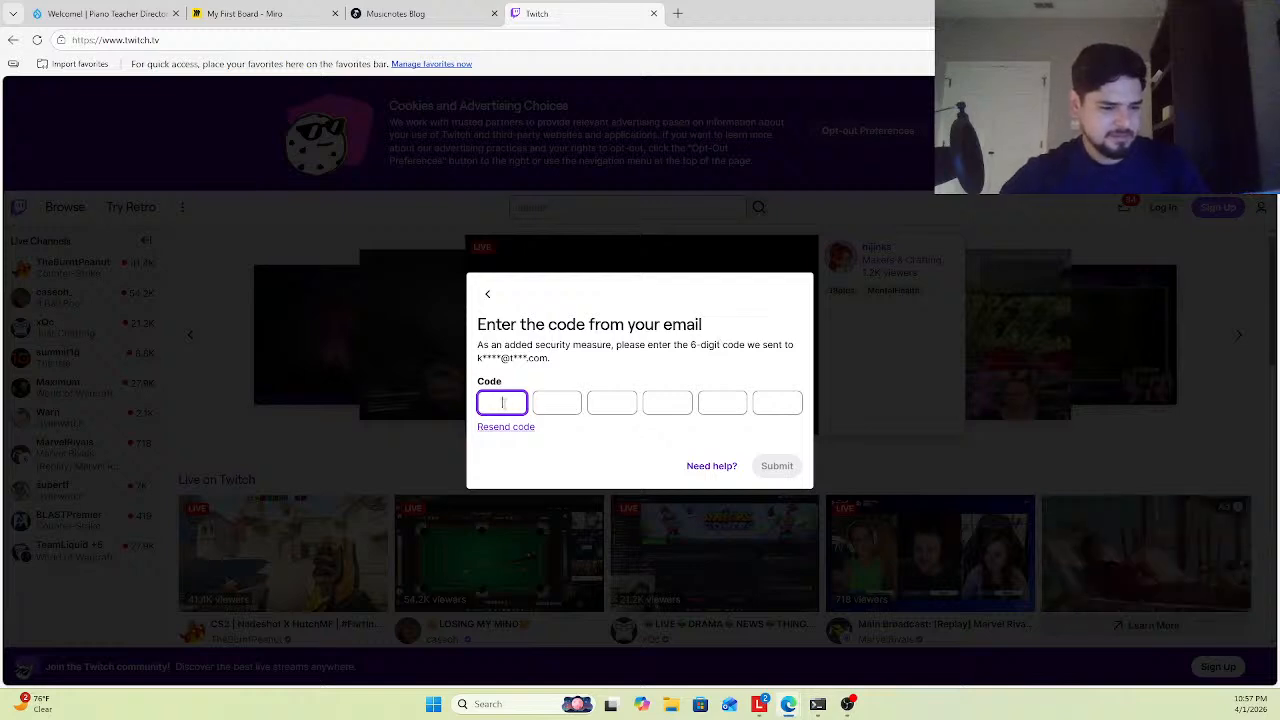
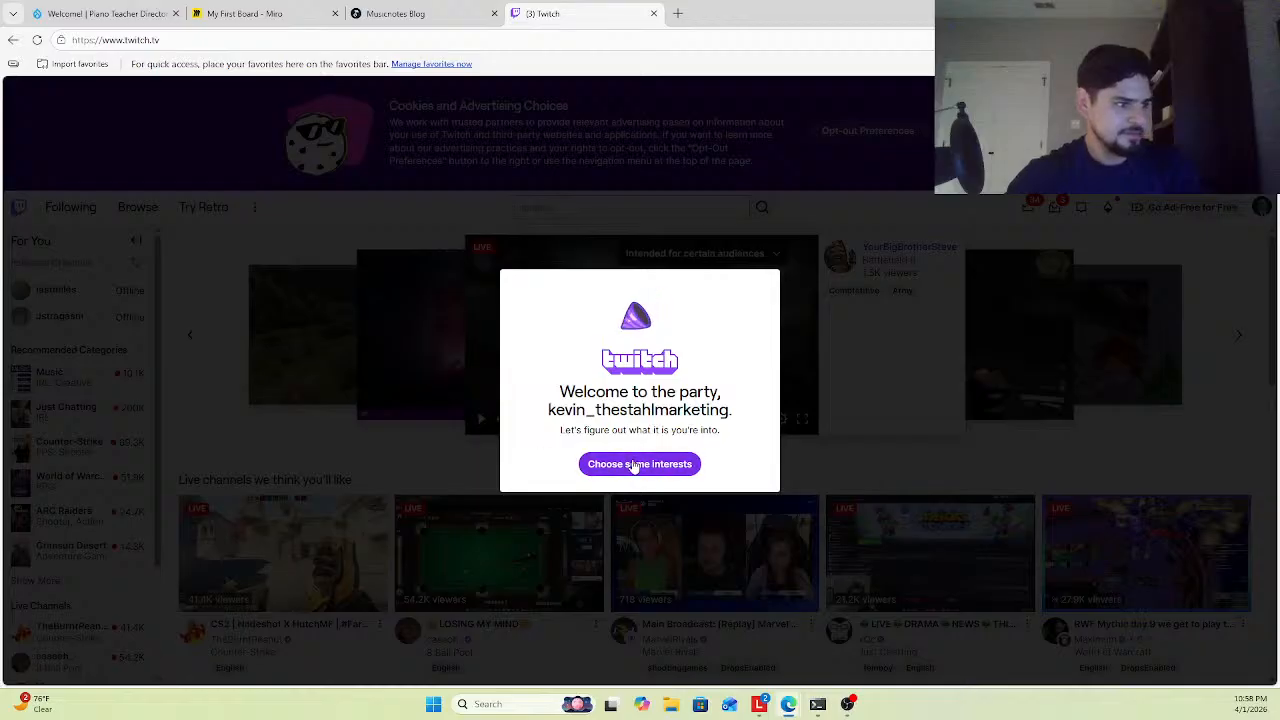
Skip the interests screen, open followed channel Jstragasm, and show its About details and chat
left_click(633, 465)
left_click(890, 137)
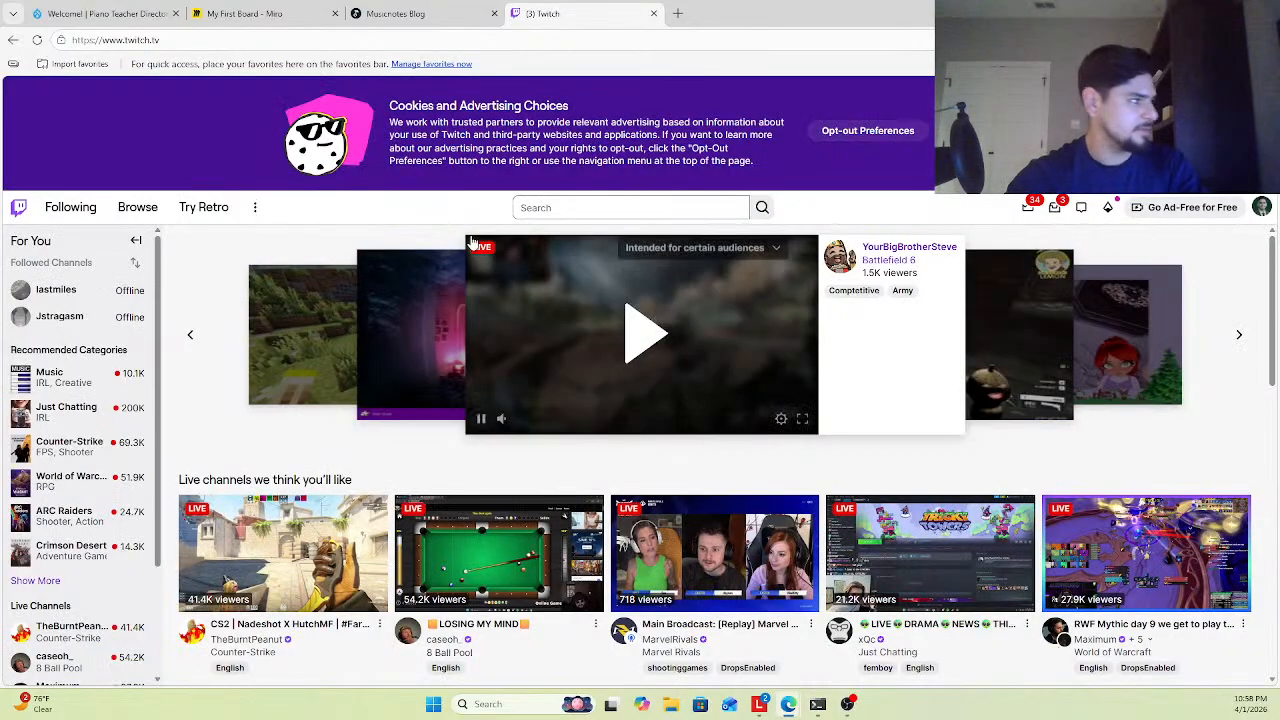
left_click(80, 316)
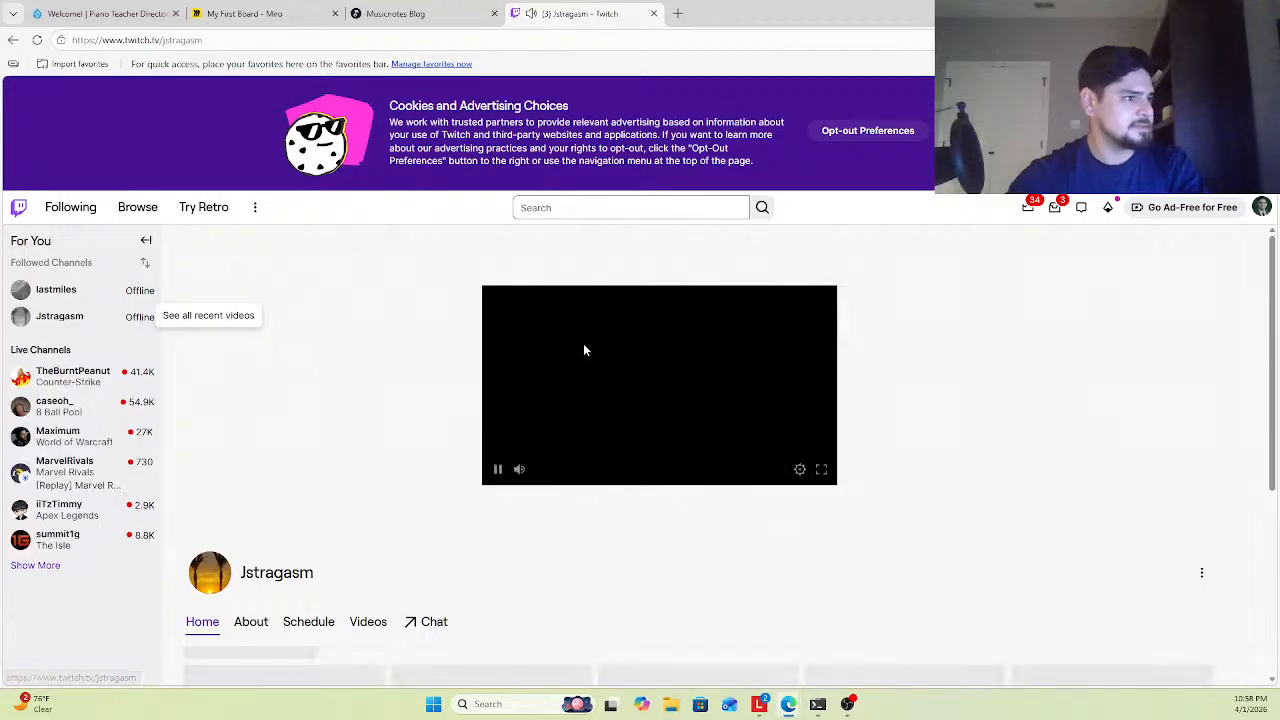
scroll(243, 440, "down", 2)
scroll(243, 440, "down", 1)
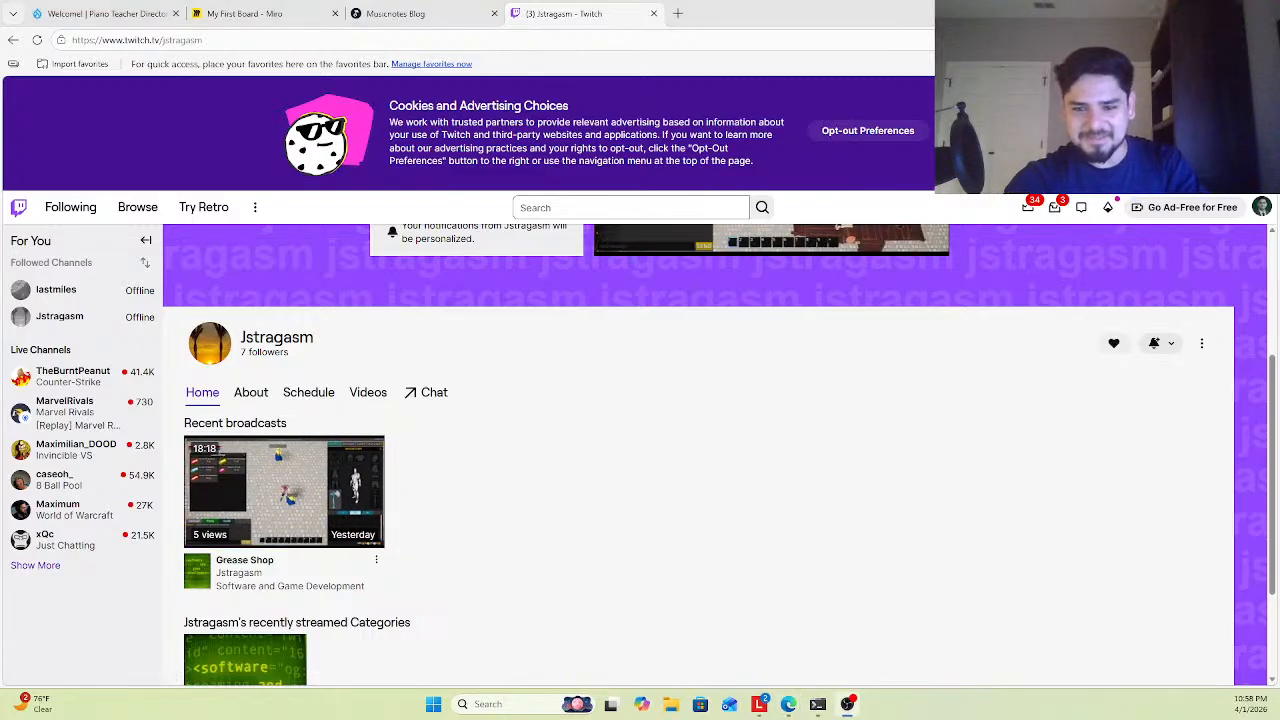
left_click(250, 393)
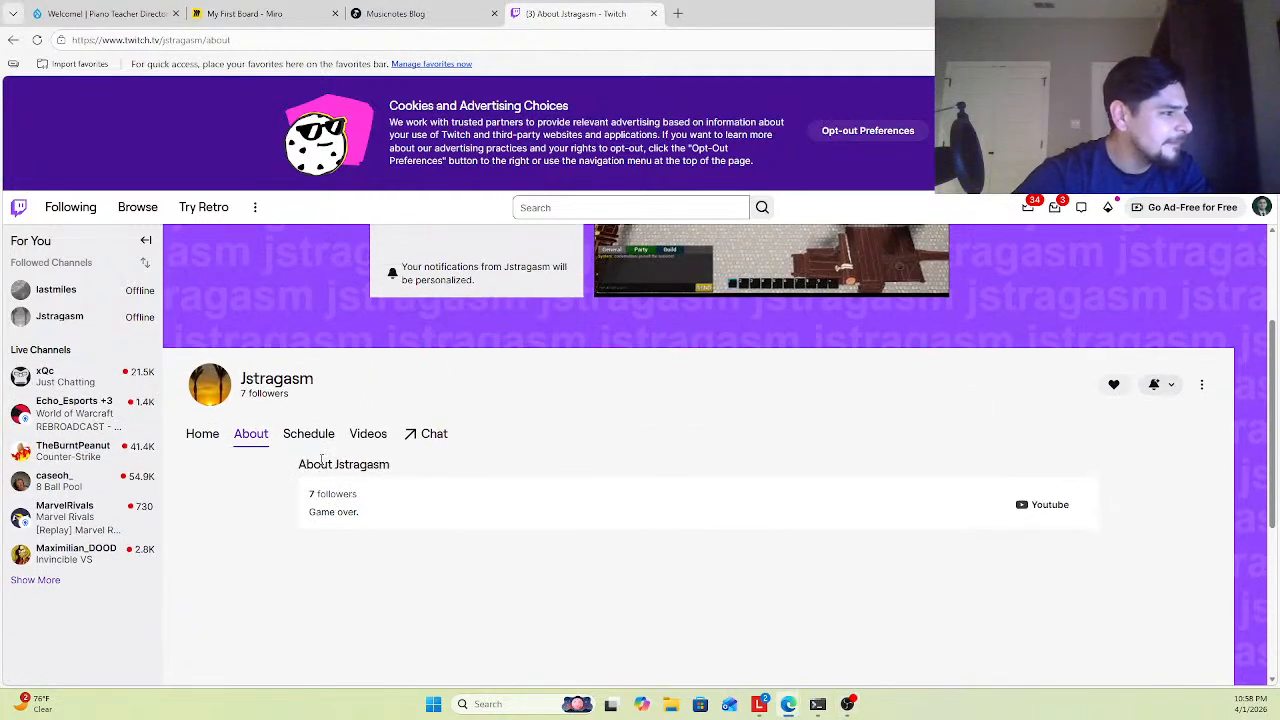
left_click(432, 438)
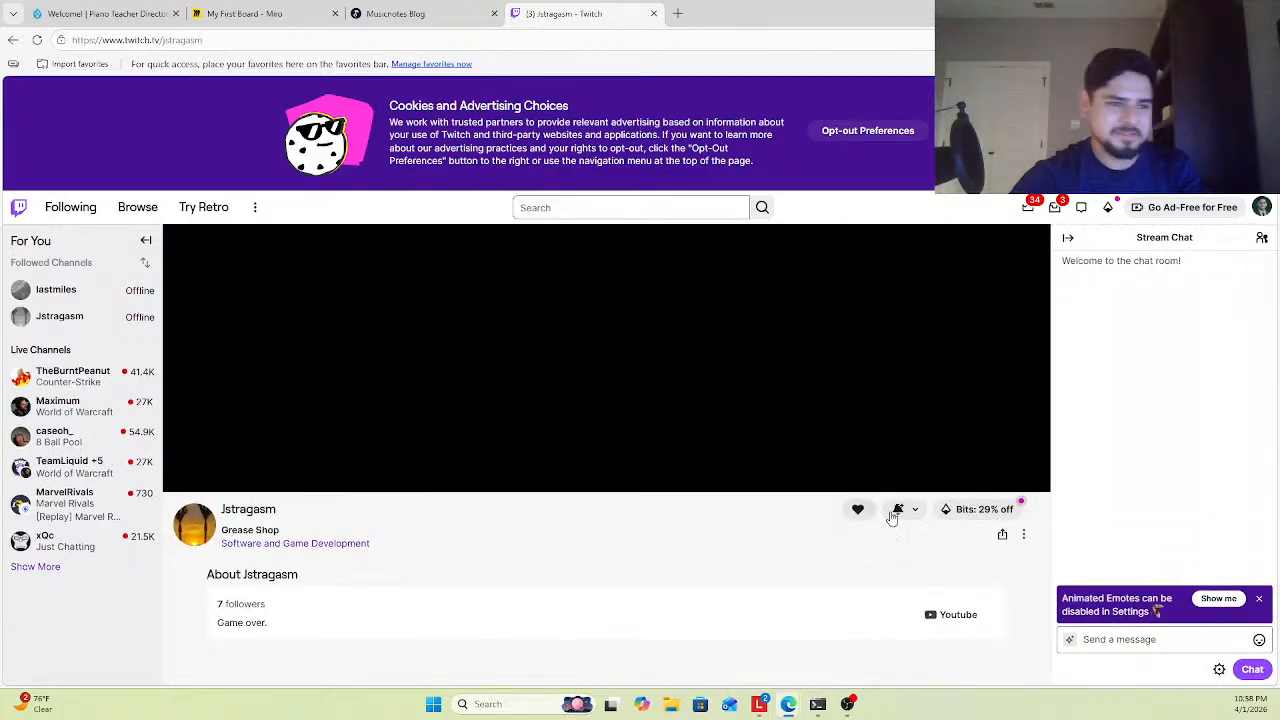
Post 'Hey do you have Discord?' in Jstragasm's chat and go back to the channel home
left_click(1122, 638)
type("Hey do you have")
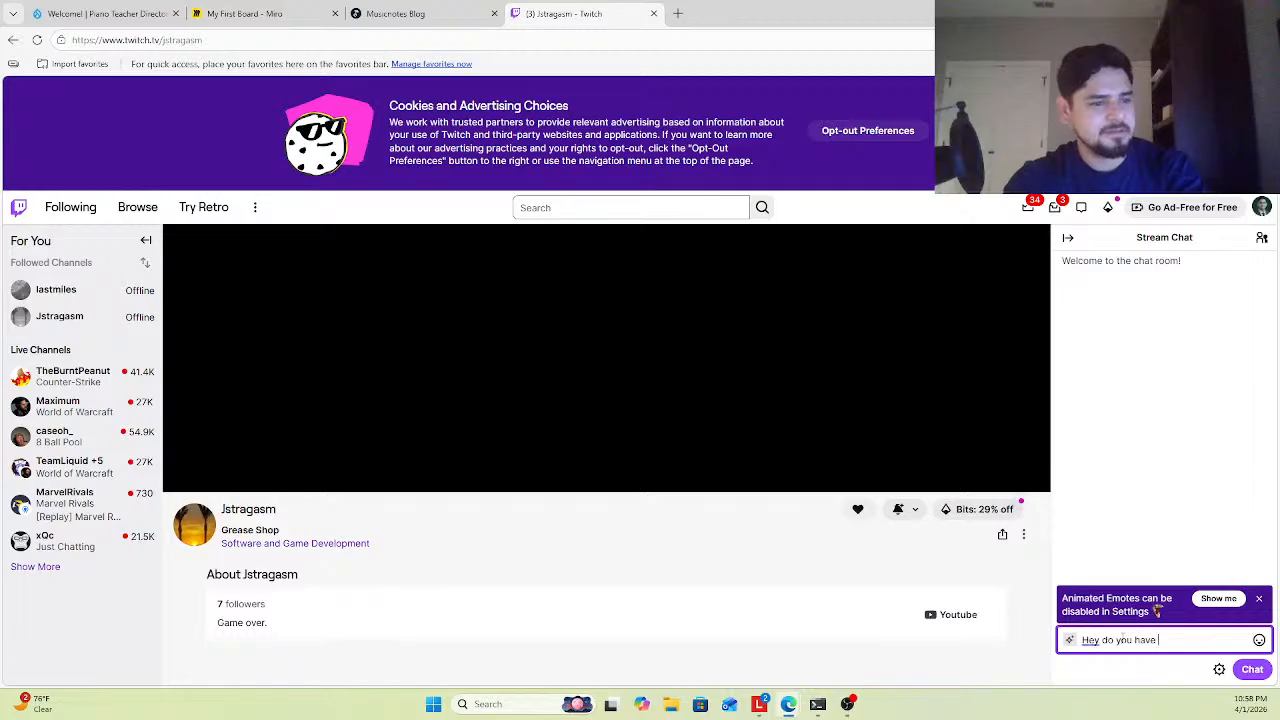
type(" Discord?")
key("Return")
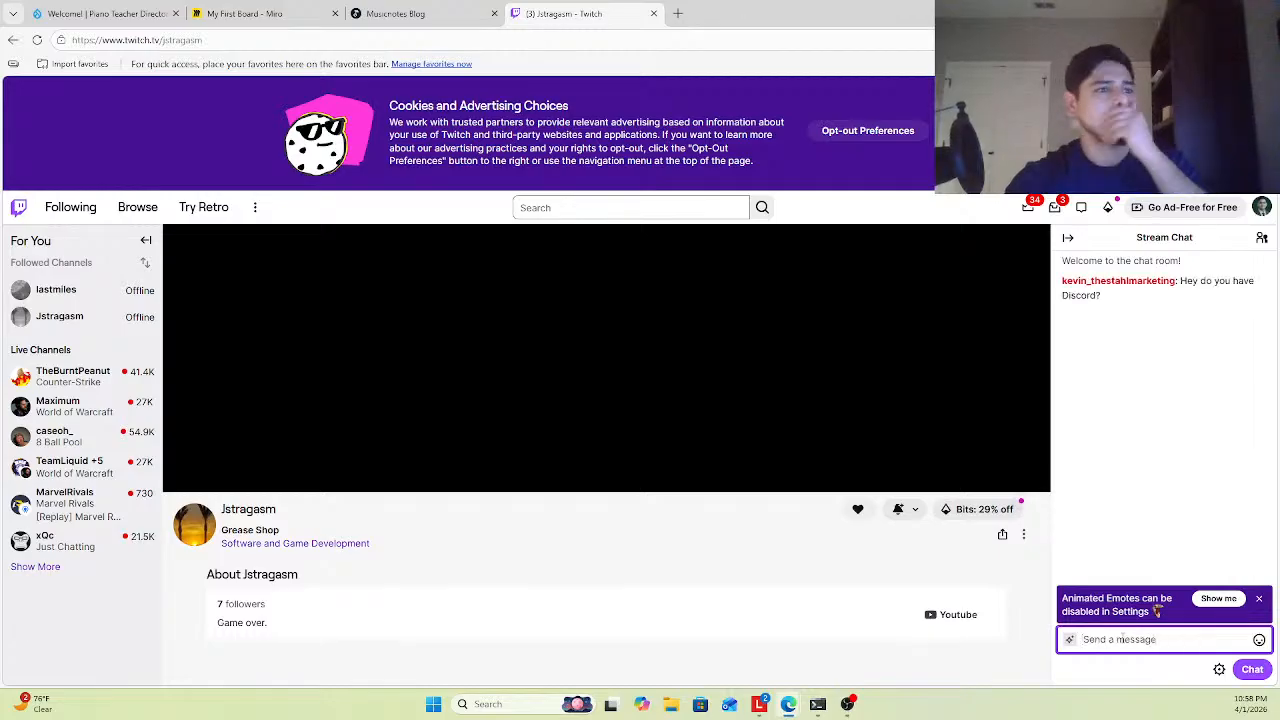
left_click(248, 511)
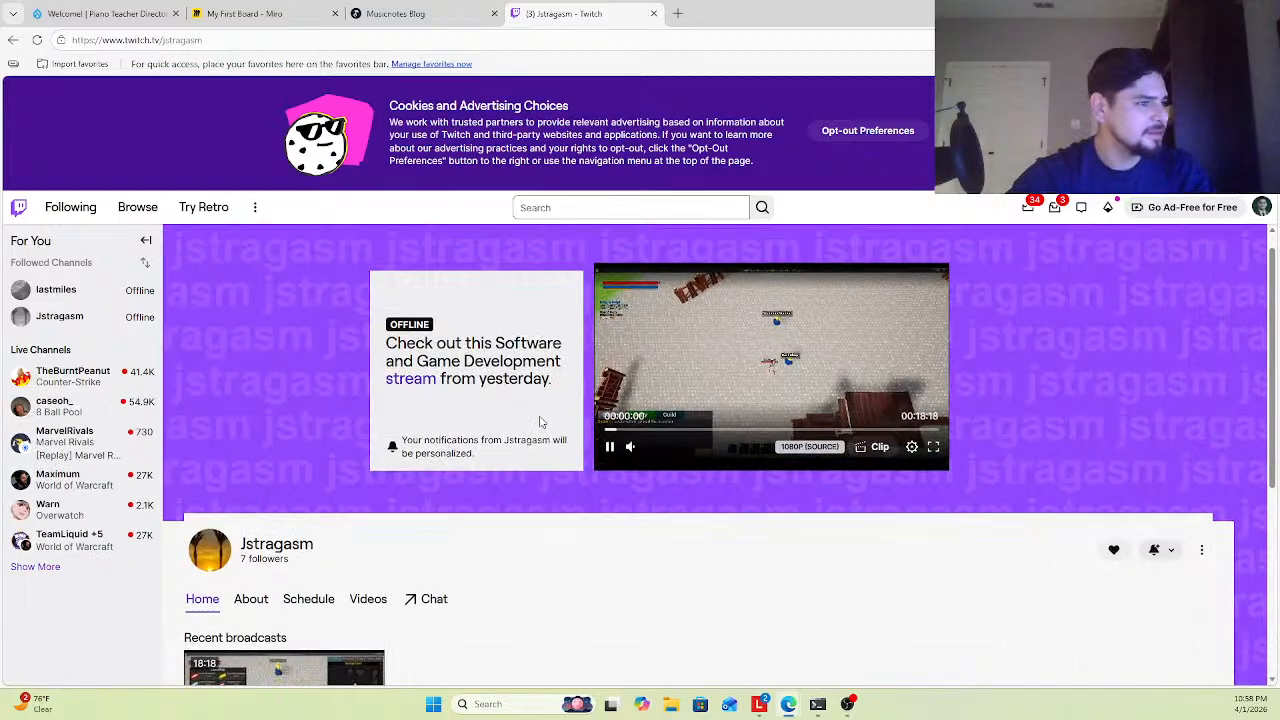
Jump yesterday's broadcast replay to about 00:03:29, watch it full screen, then pause it
left_click(669, 428)
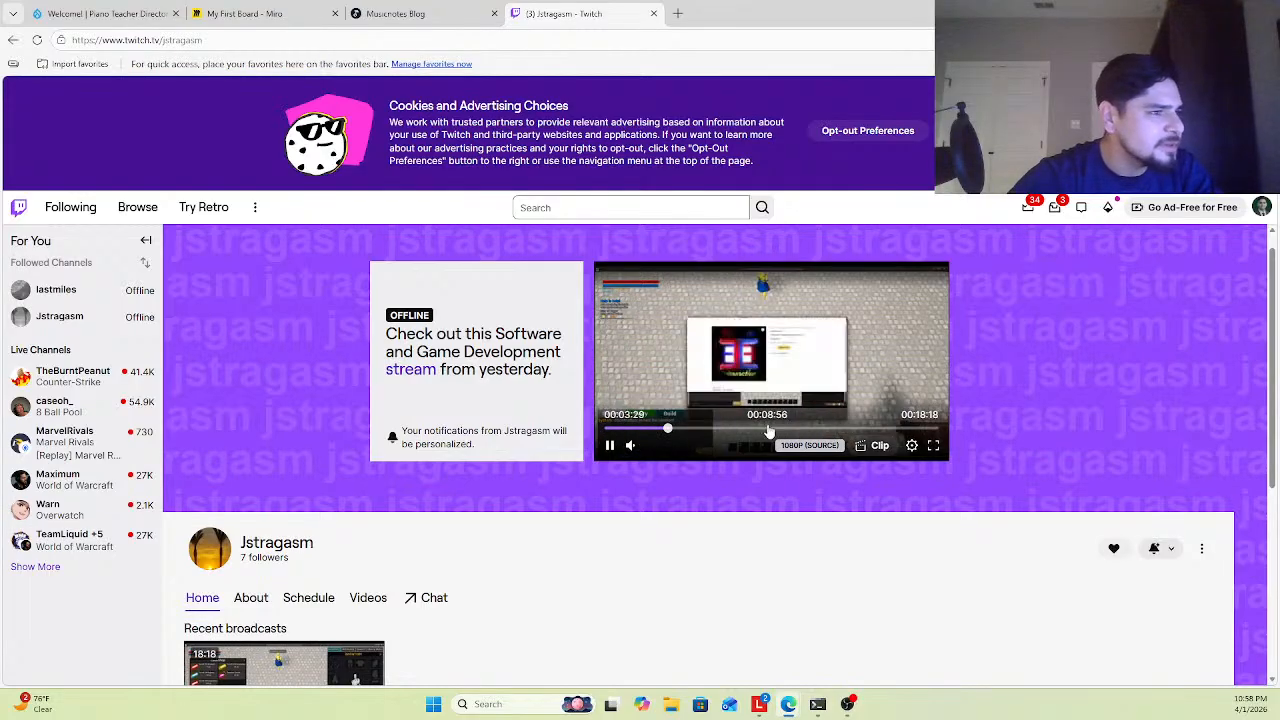
left_click(934, 447)
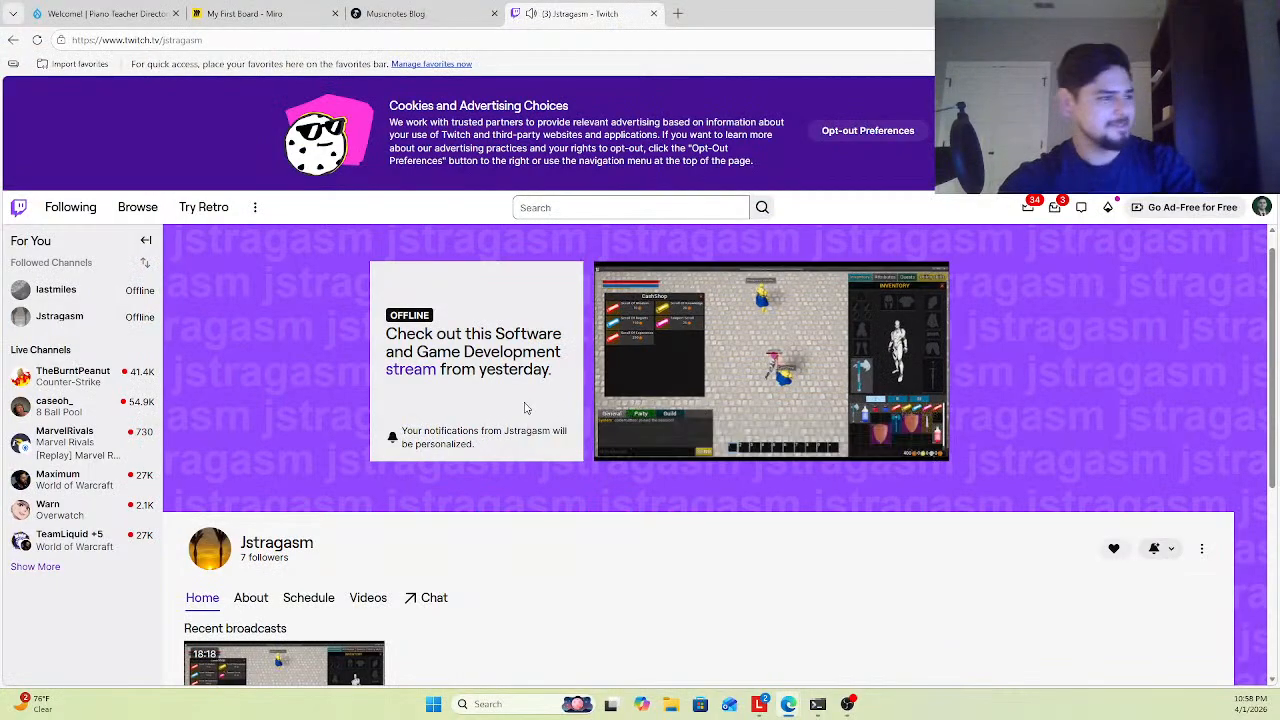
scroll(478, 453, "down", 4)
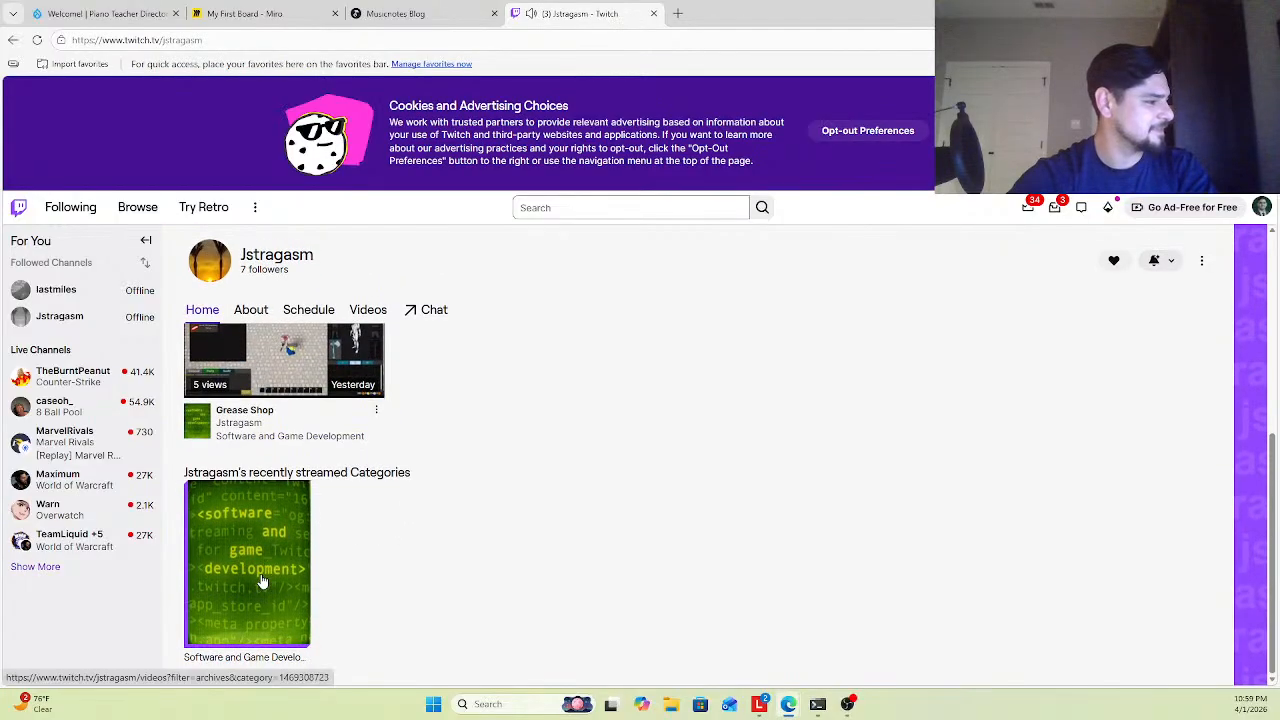
scroll(262, 580, "up", 2)
scroll(262, 580, "up", 2)
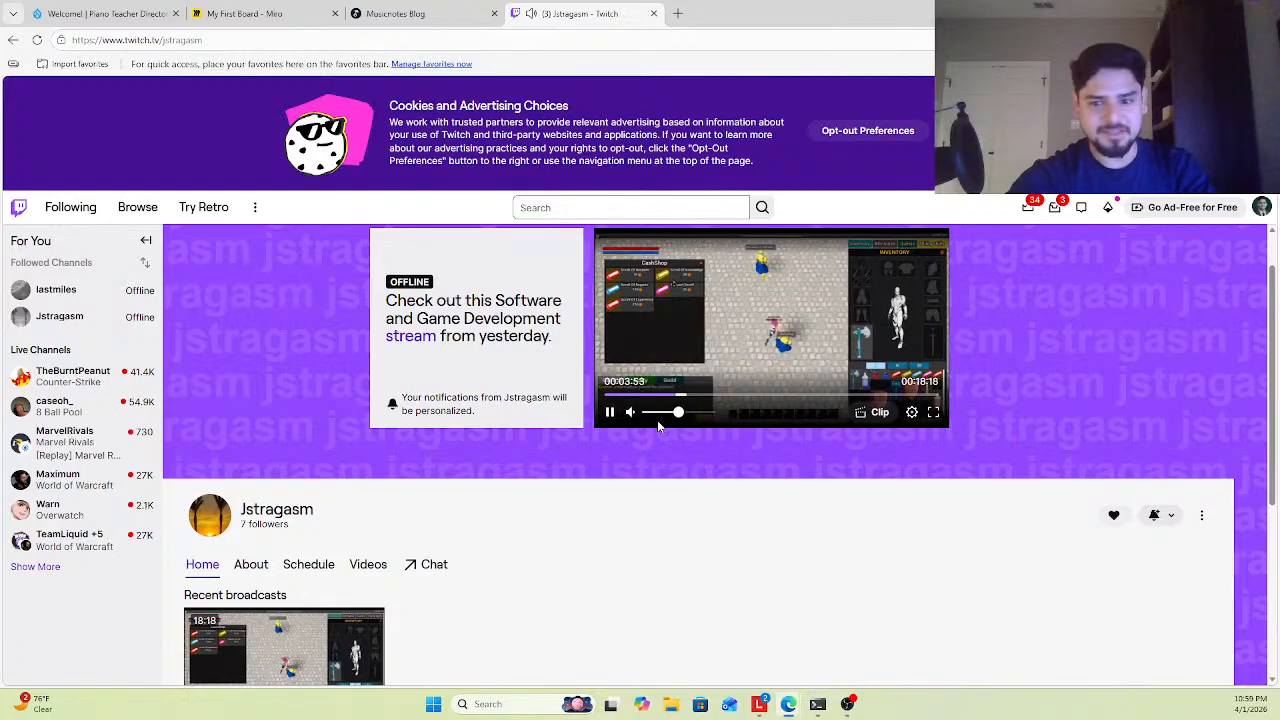
left_click(610, 412)
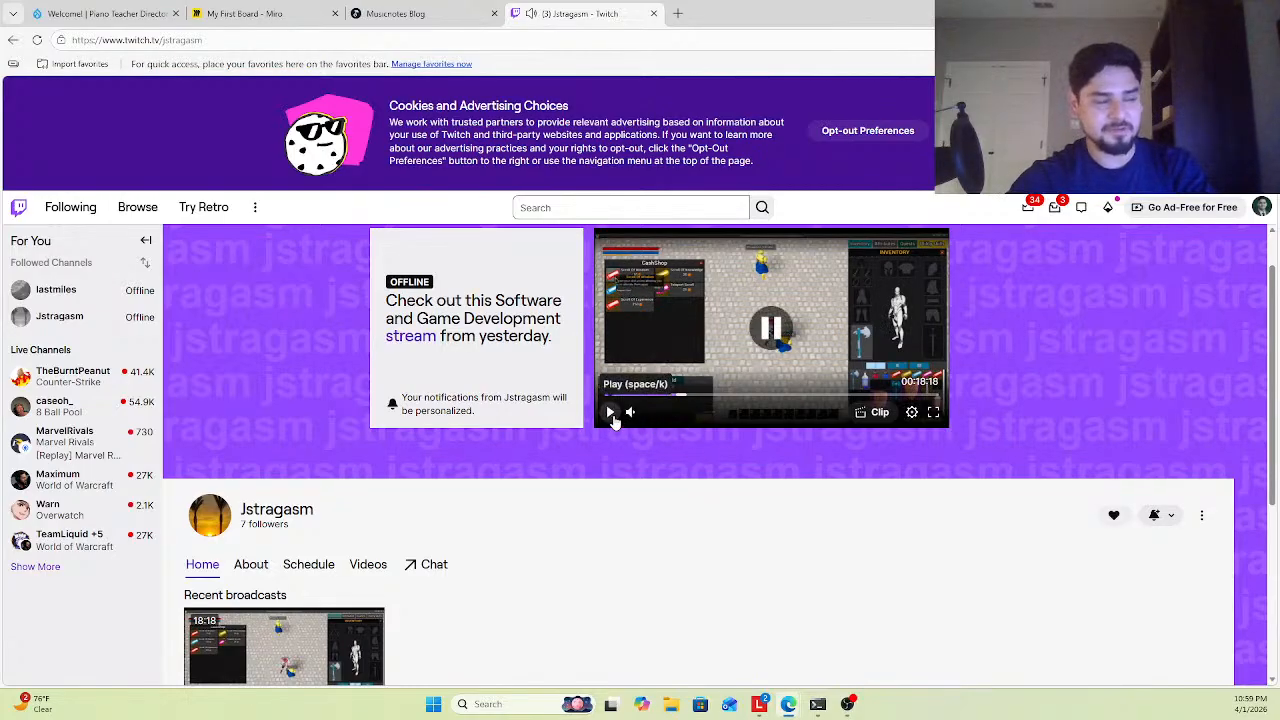
scroll(876, 442, "up", 1)
scroll(683, 493, "down", 3)
scroll(683, 493, "up", 3)
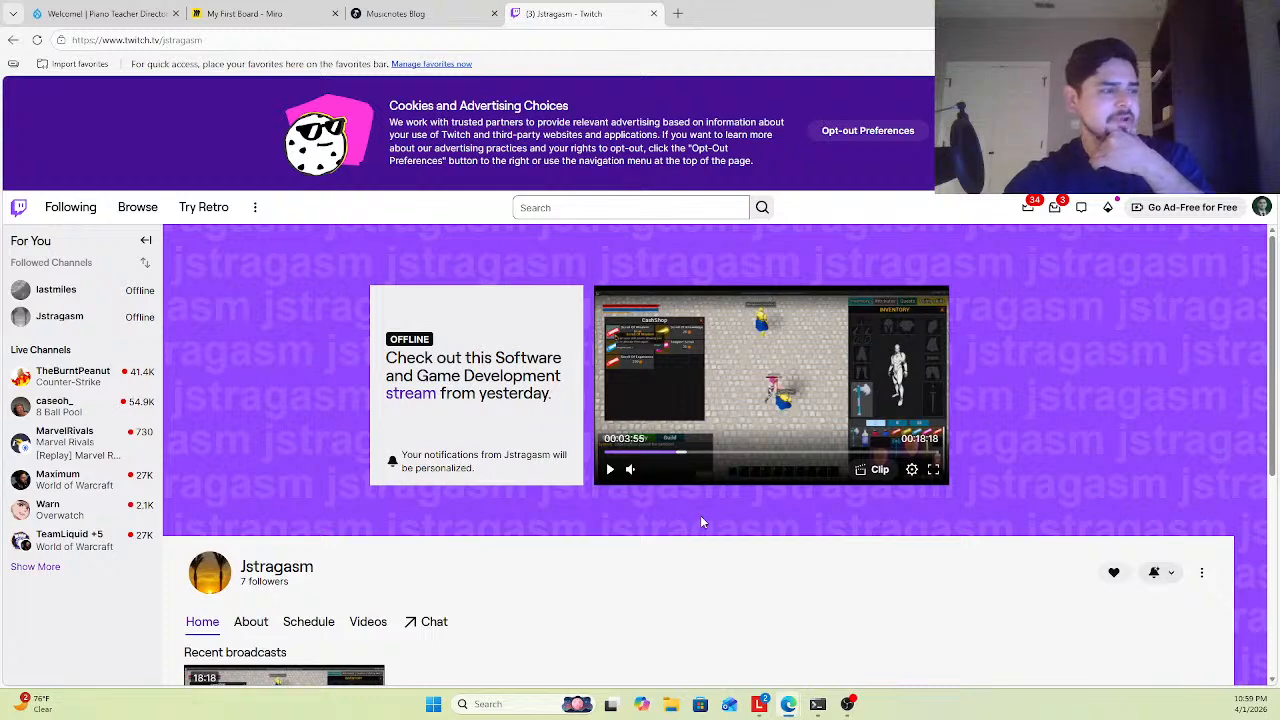
scroll(476, 580, "down", 2)
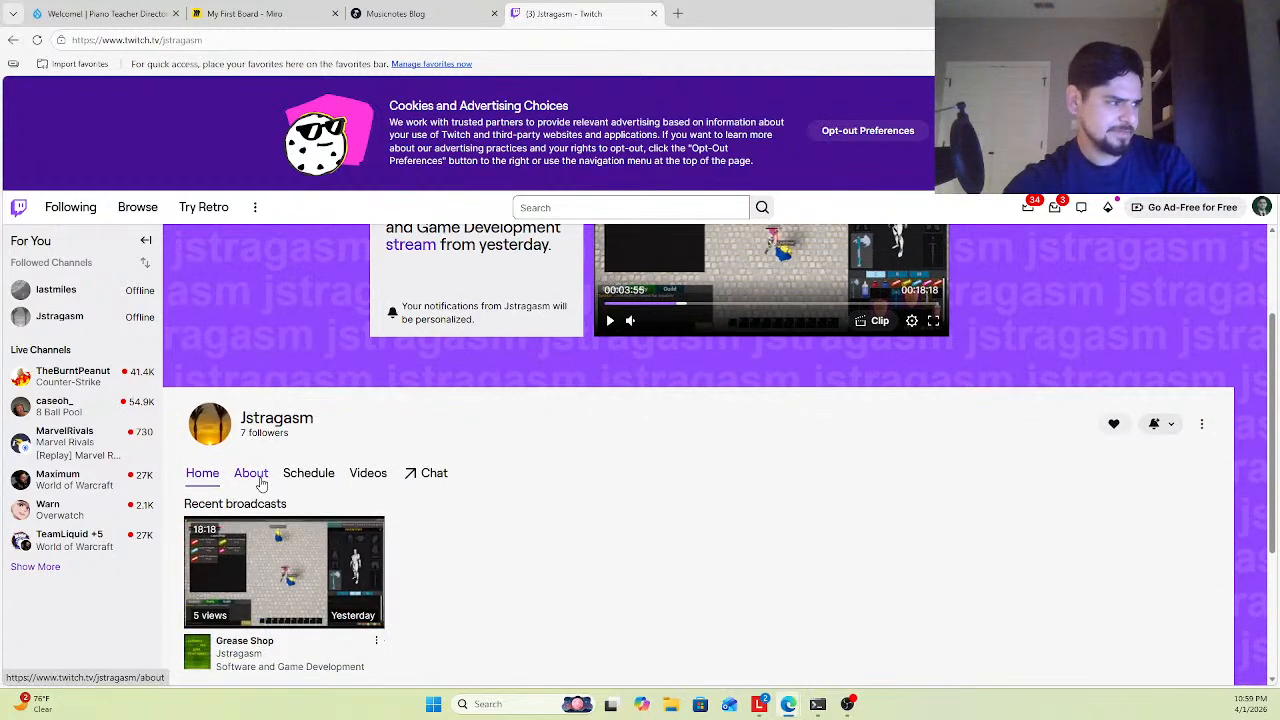
Open Jstragasm's Videos tab, view all videos, and check the Filter By options without changing them
left_click(365, 474)
scroll(330, 470, "down", 1)
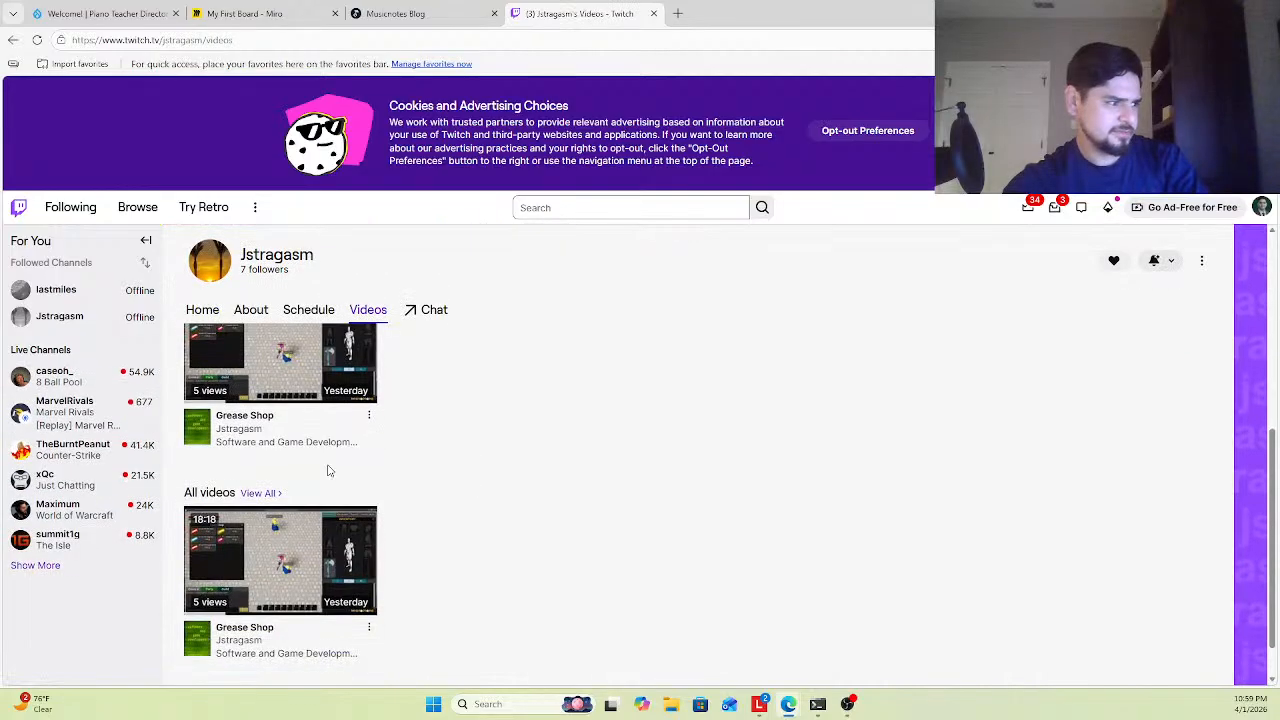
scroll(440, 458, "up", 2)
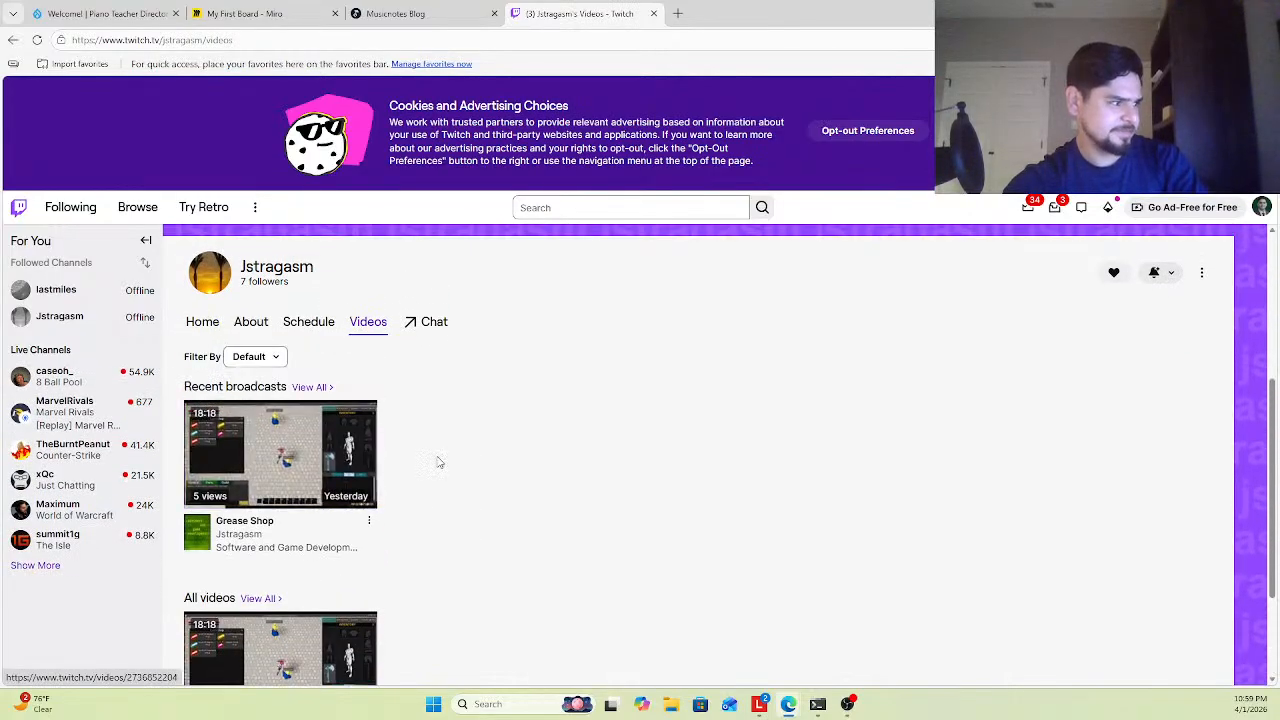
scroll(400, 455, "down", 1)
left_click(258, 501)
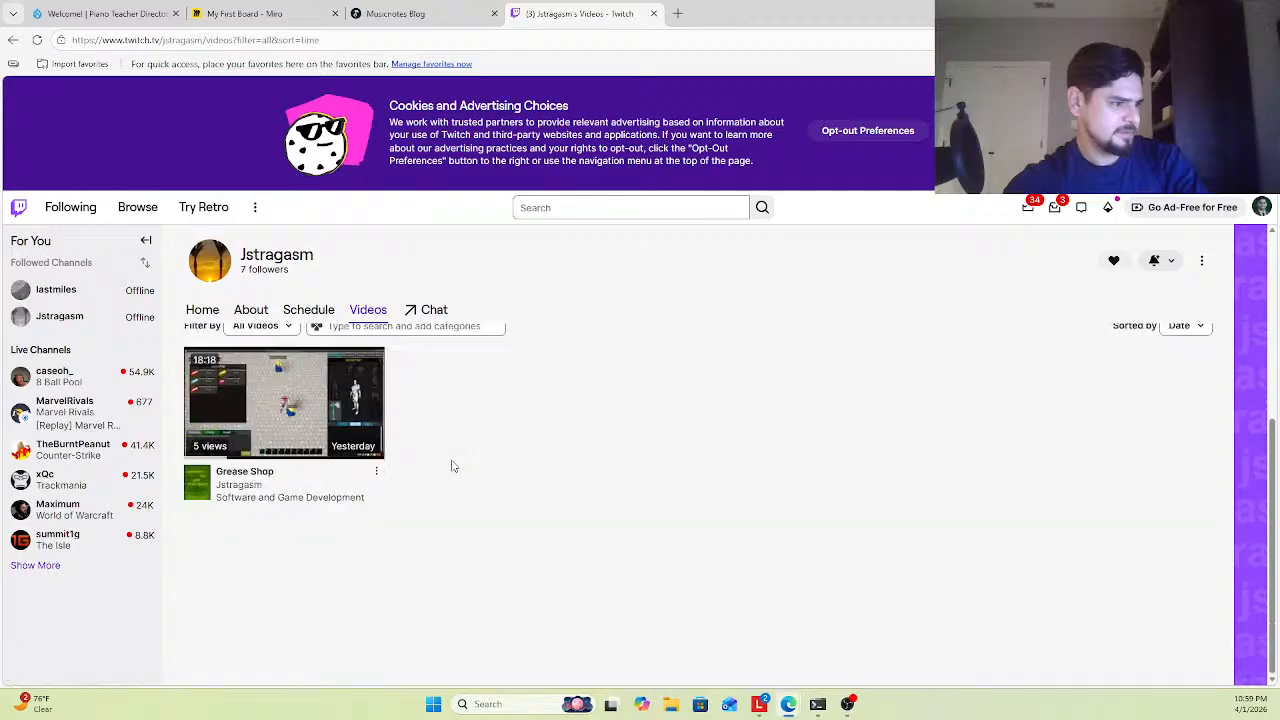
scroll(414, 500, "up", 2)
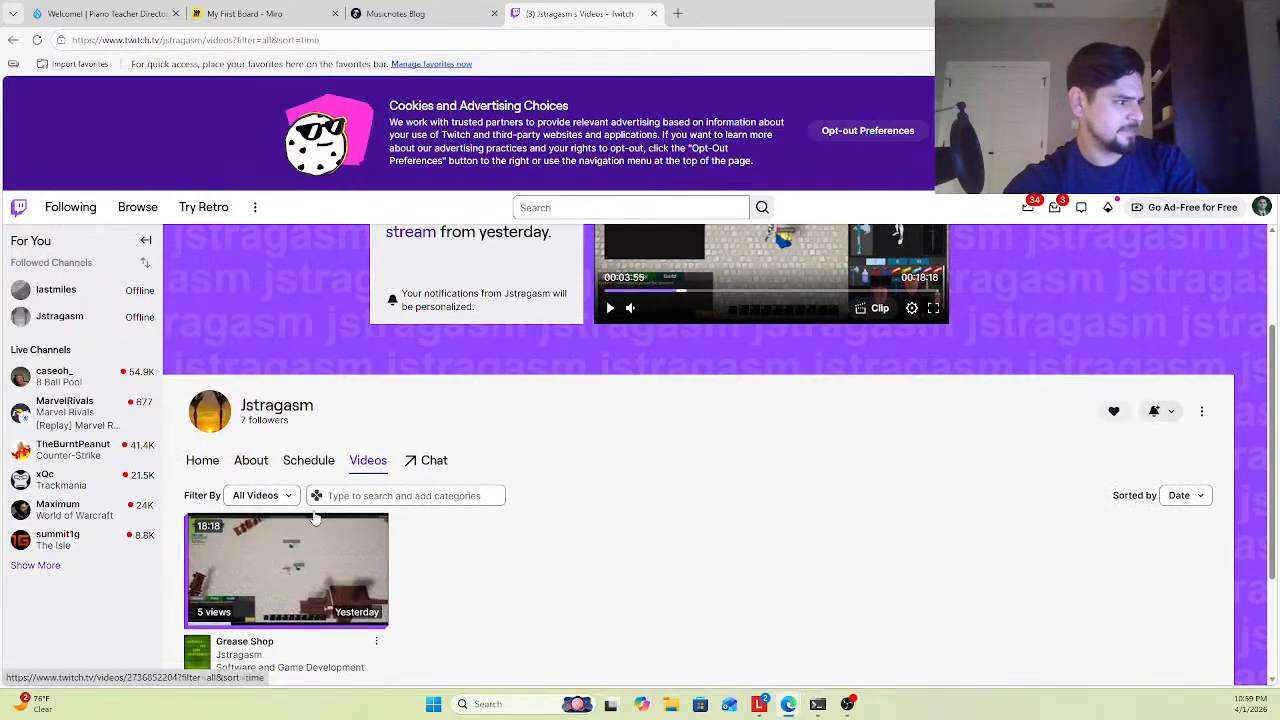
left_click(258, 495)
left_click(467, 545)
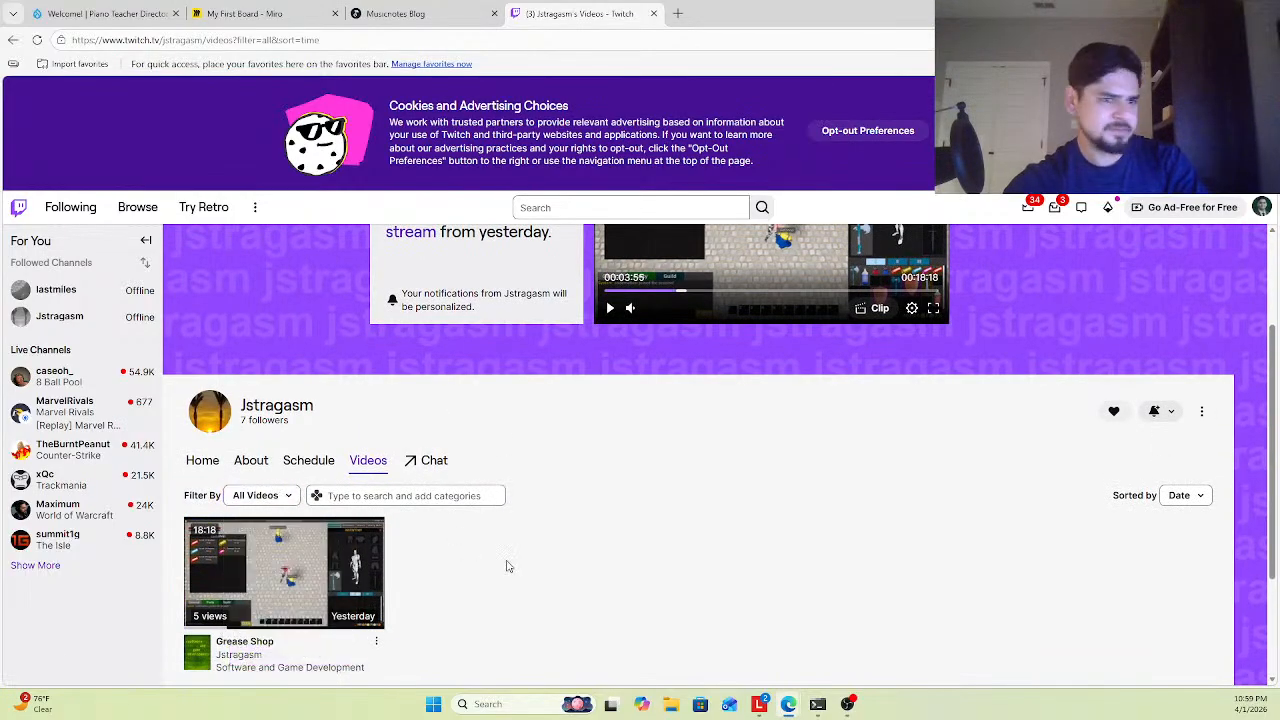
scroll(508, 565, "down", 2)
Return to the channel's videos overview and open the Grease Shop broadcast
scroll(502, 438, "up", 1)
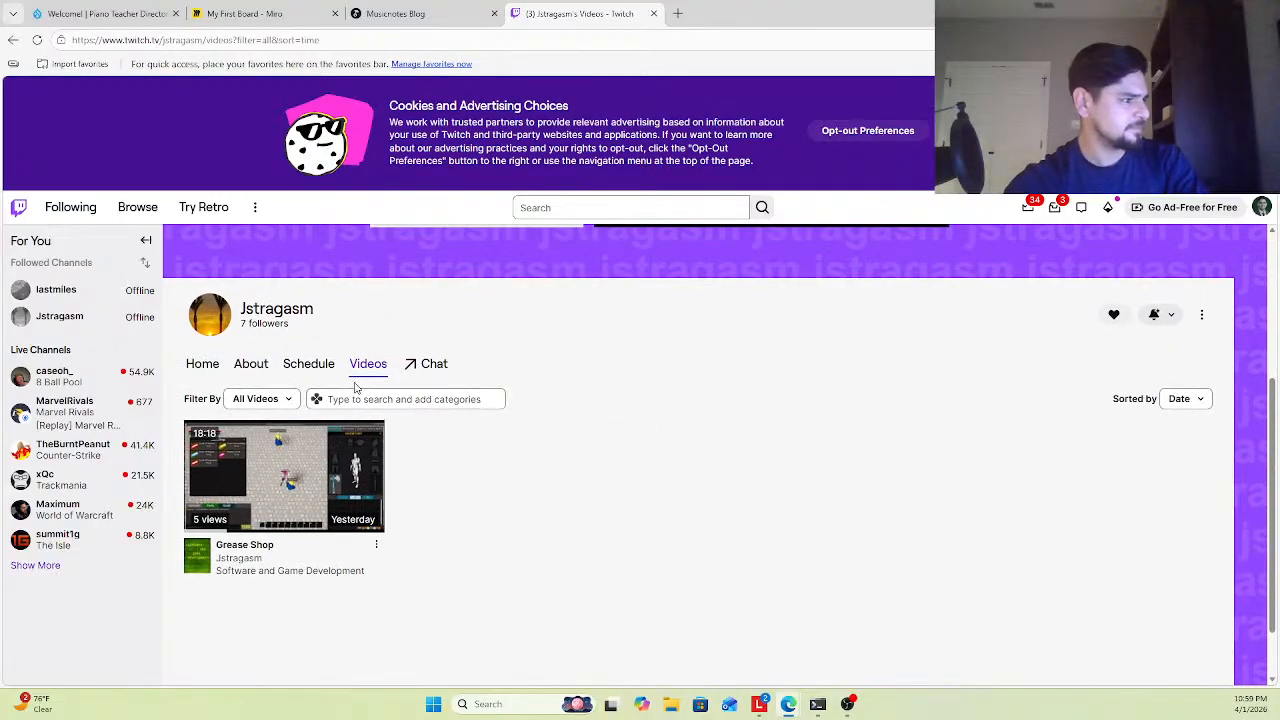
left_click(362, 370)
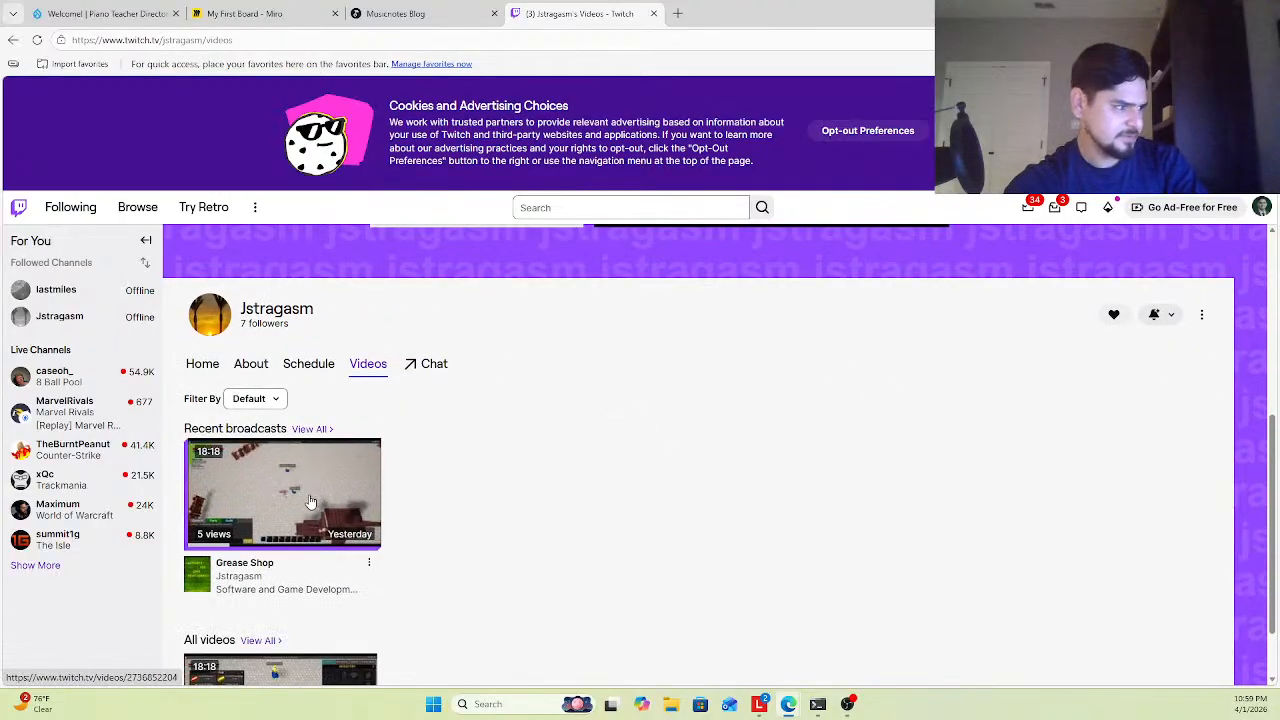
scroll(287, 505, "down", 2)
left_click(282, 519)
scroll(440, 408, "down", 3)
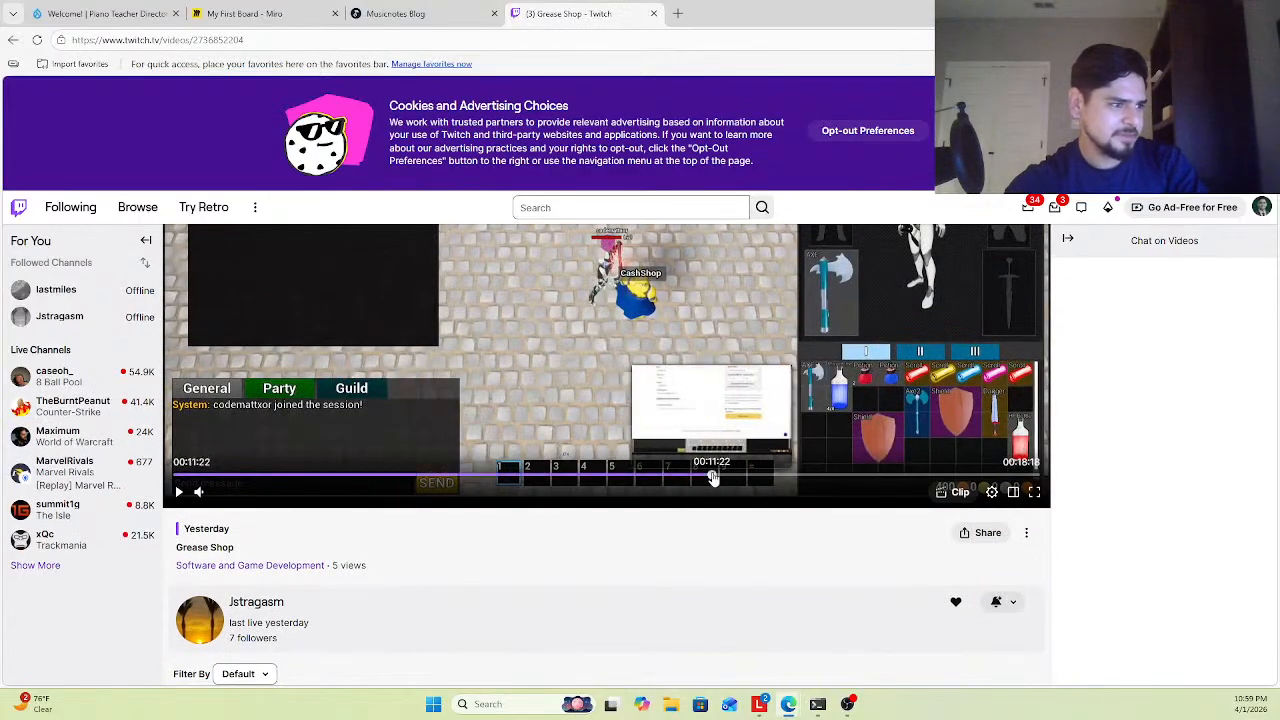
Seek the Grease Shop video to the checkout scene near 00:11:16 and watch full screen
left_click(711, 478)
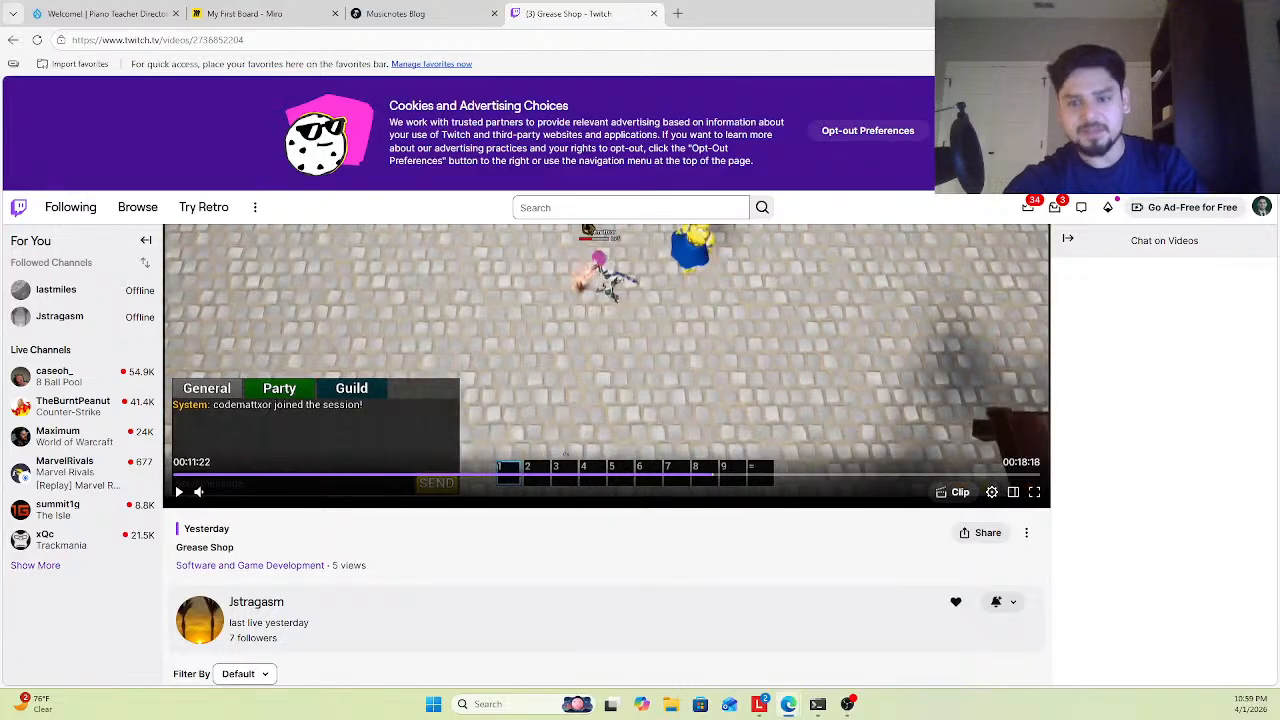
scroll(729, 454, "up", 2)
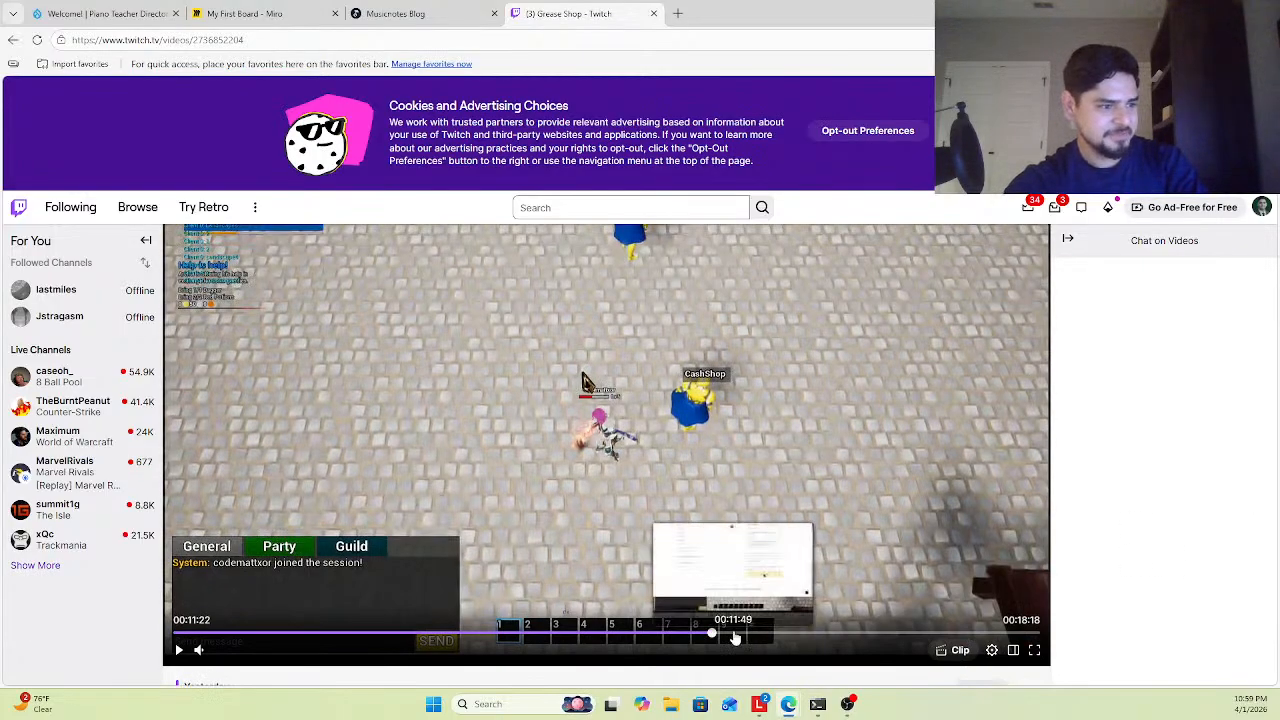
left_click(734, 634)
left_click(178, 650)
left_click(717, 635)
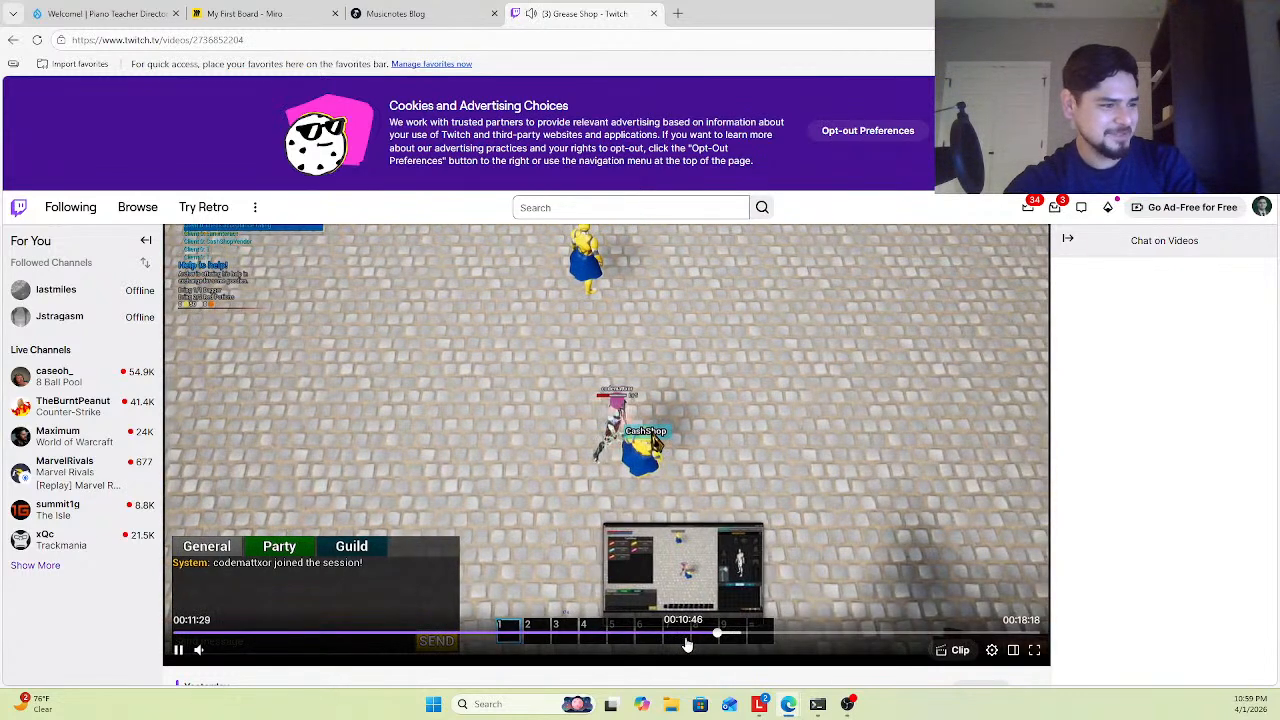
left_click(705, 635)
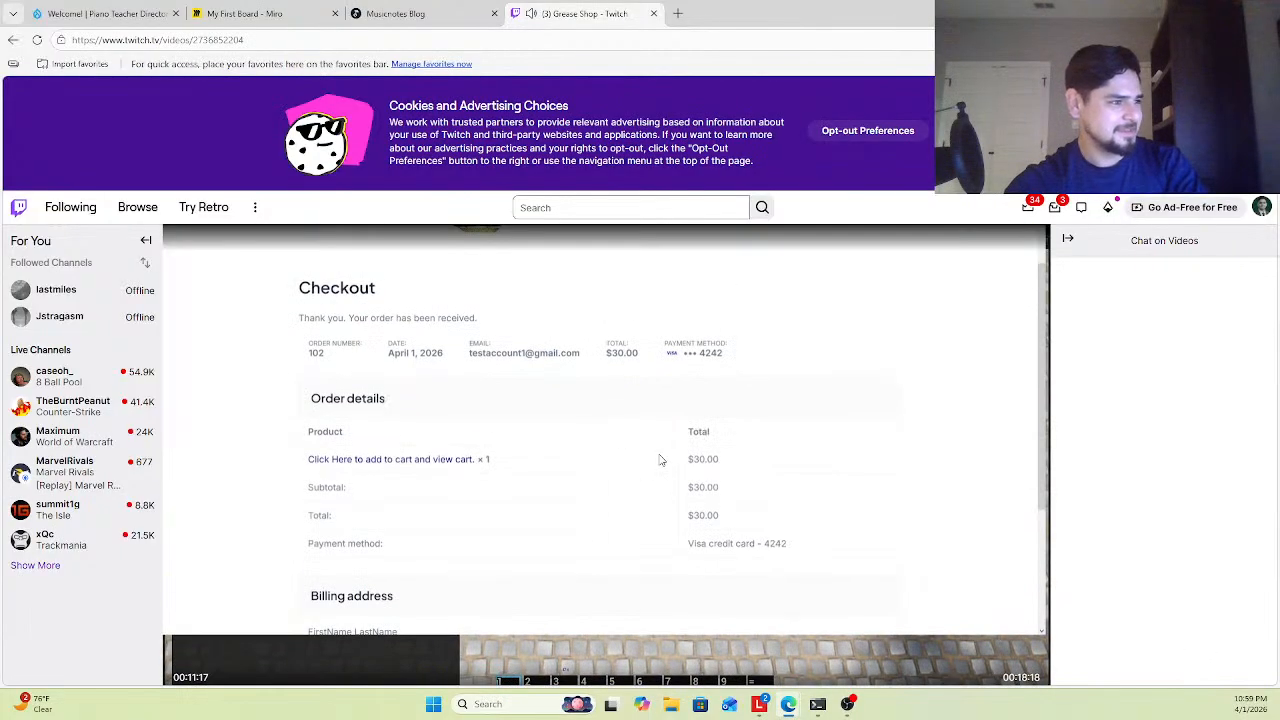
scroll(765, 505, "down", 2)
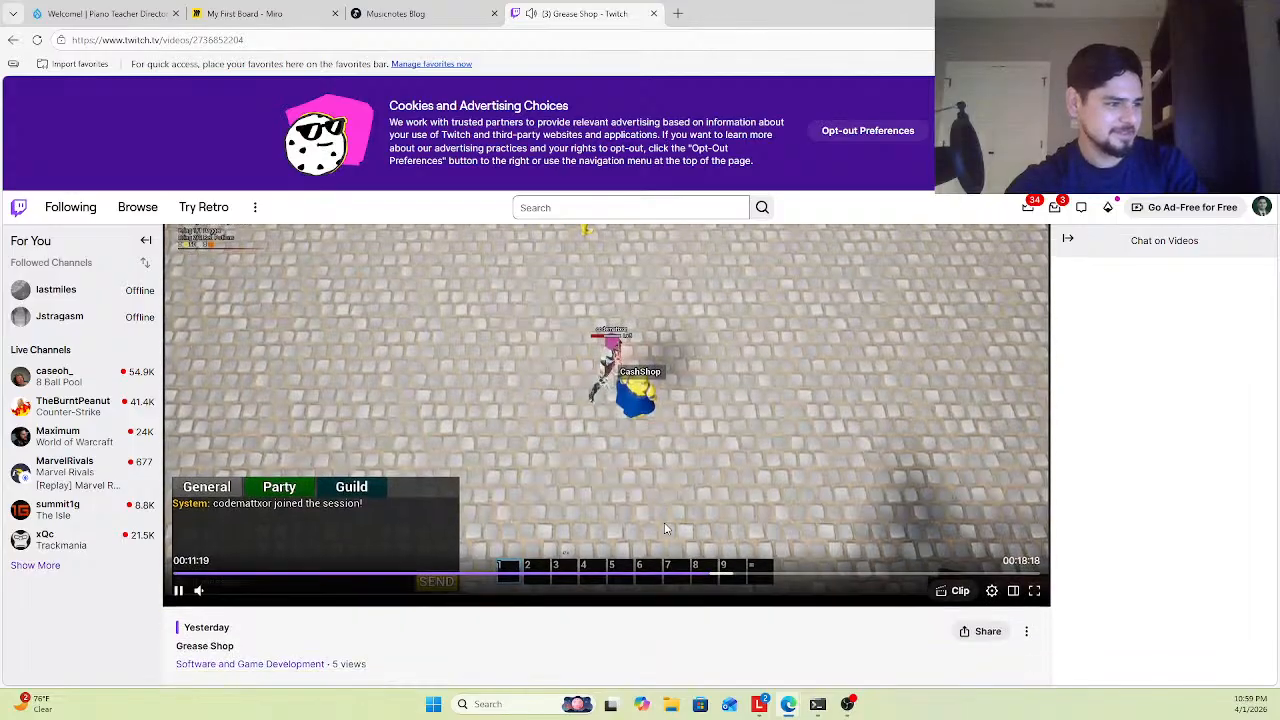
left_click(707, 554)
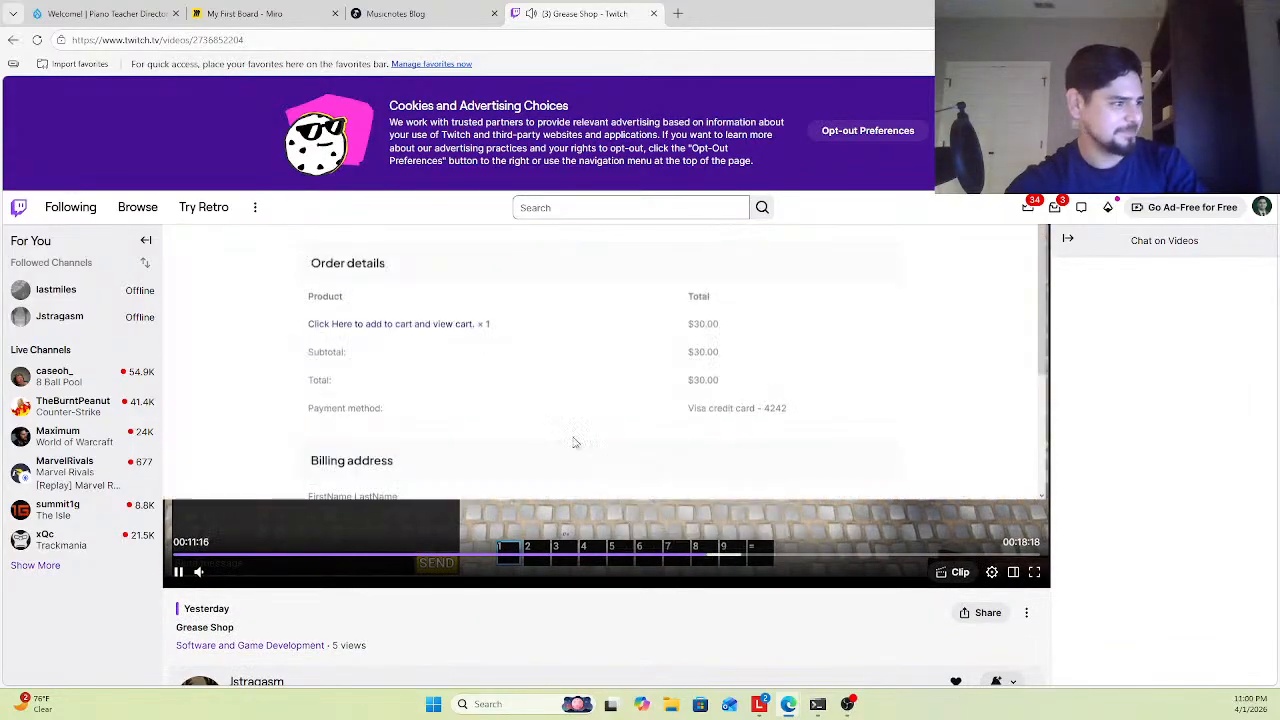
left_click(1035, 573)
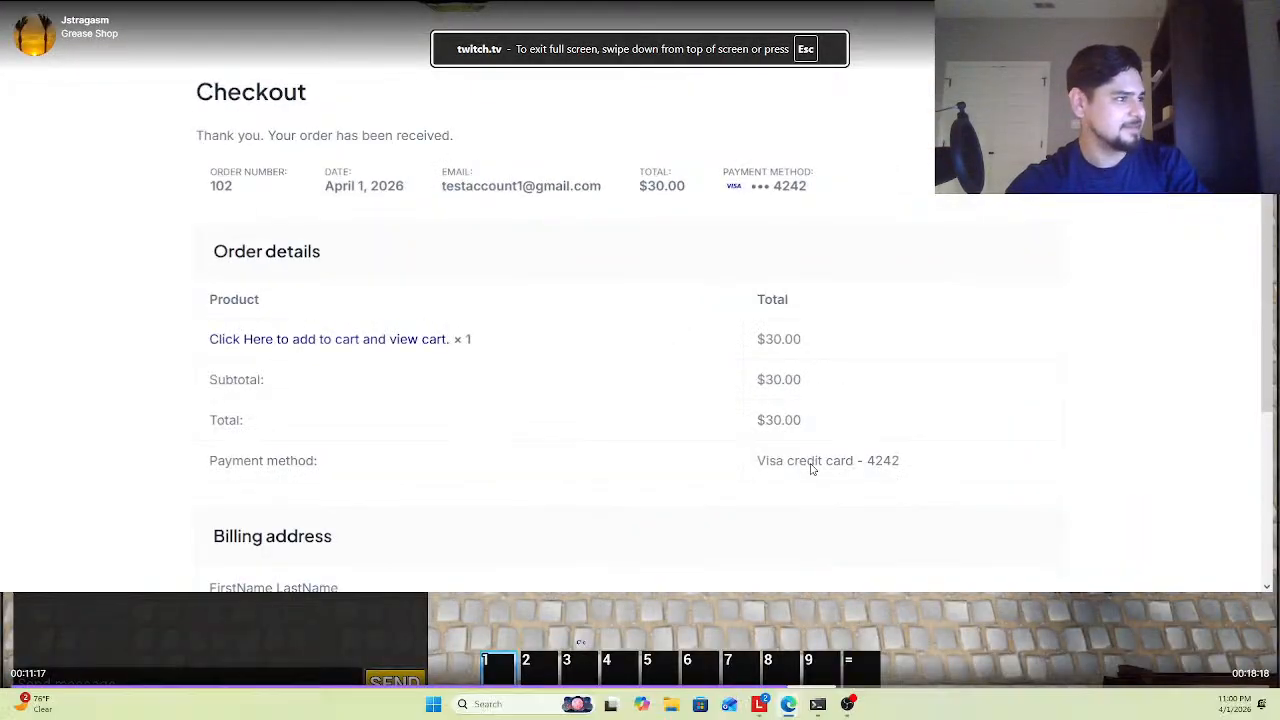
Return to full screen and pause the Grease Shop video on the 00:11:17 checkout page
key("Escape")
left_click(1034, 496)
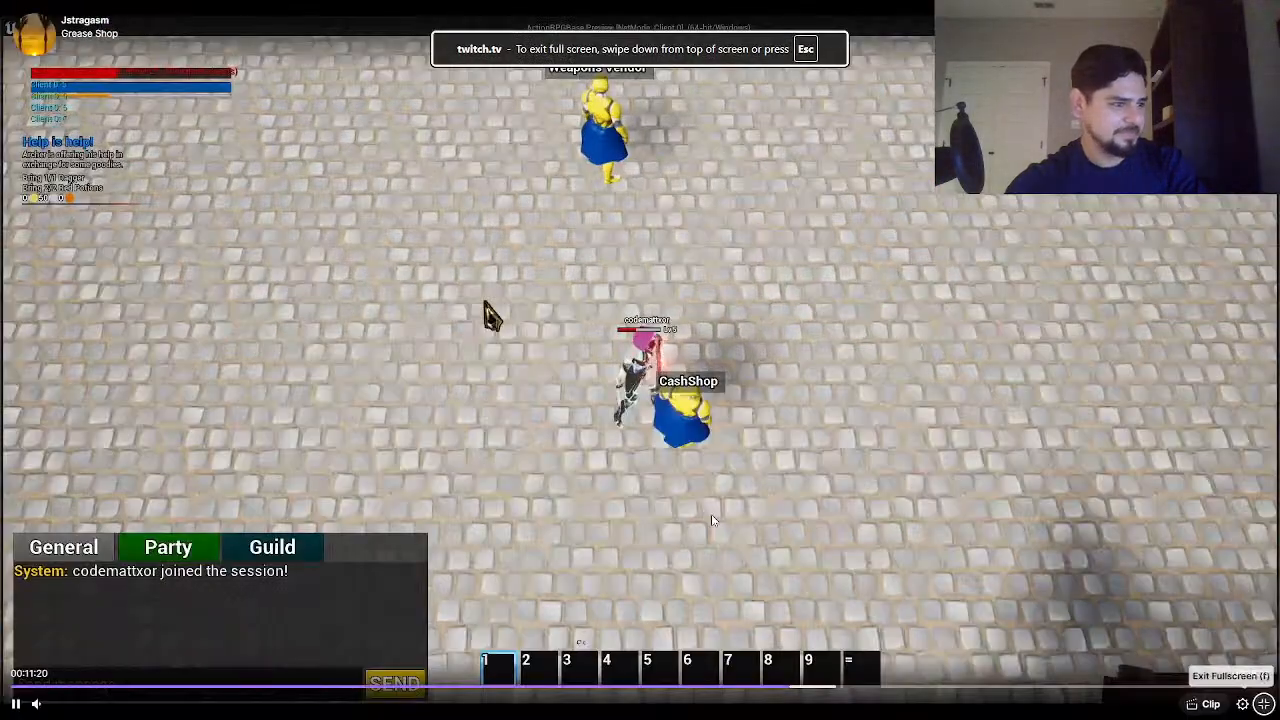
left_click(787, 686)
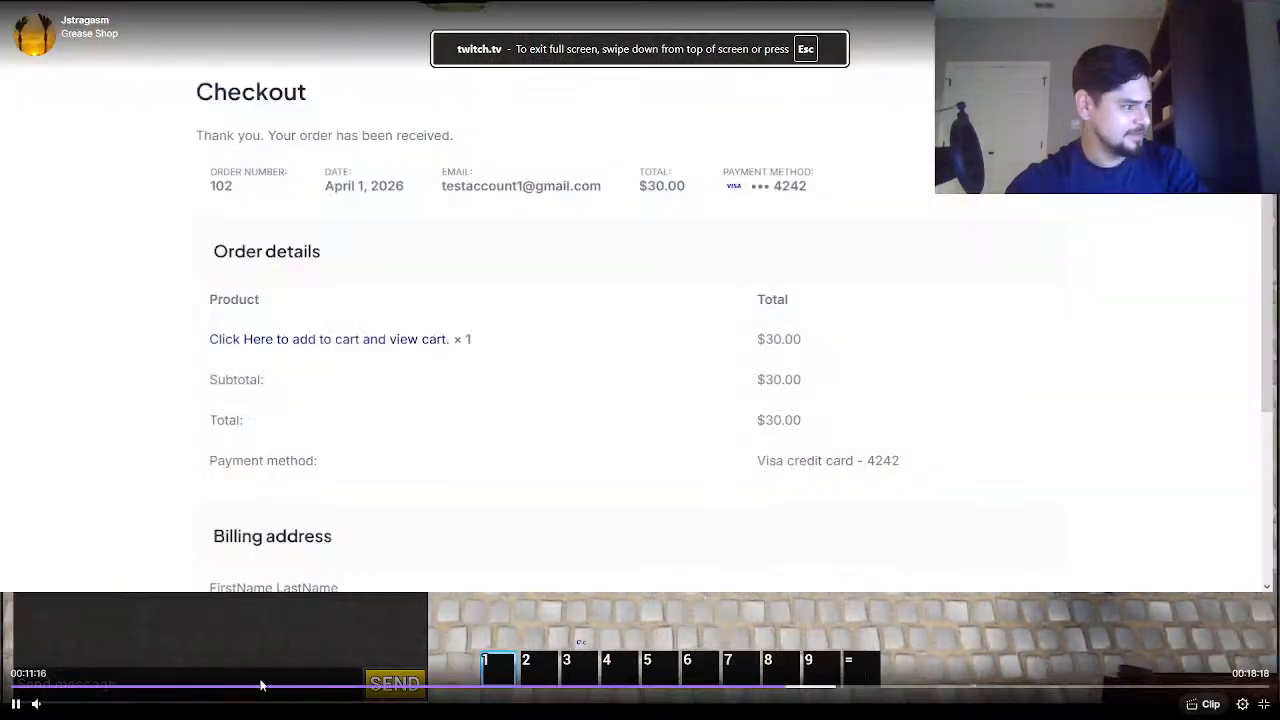
left_click(15, 704)
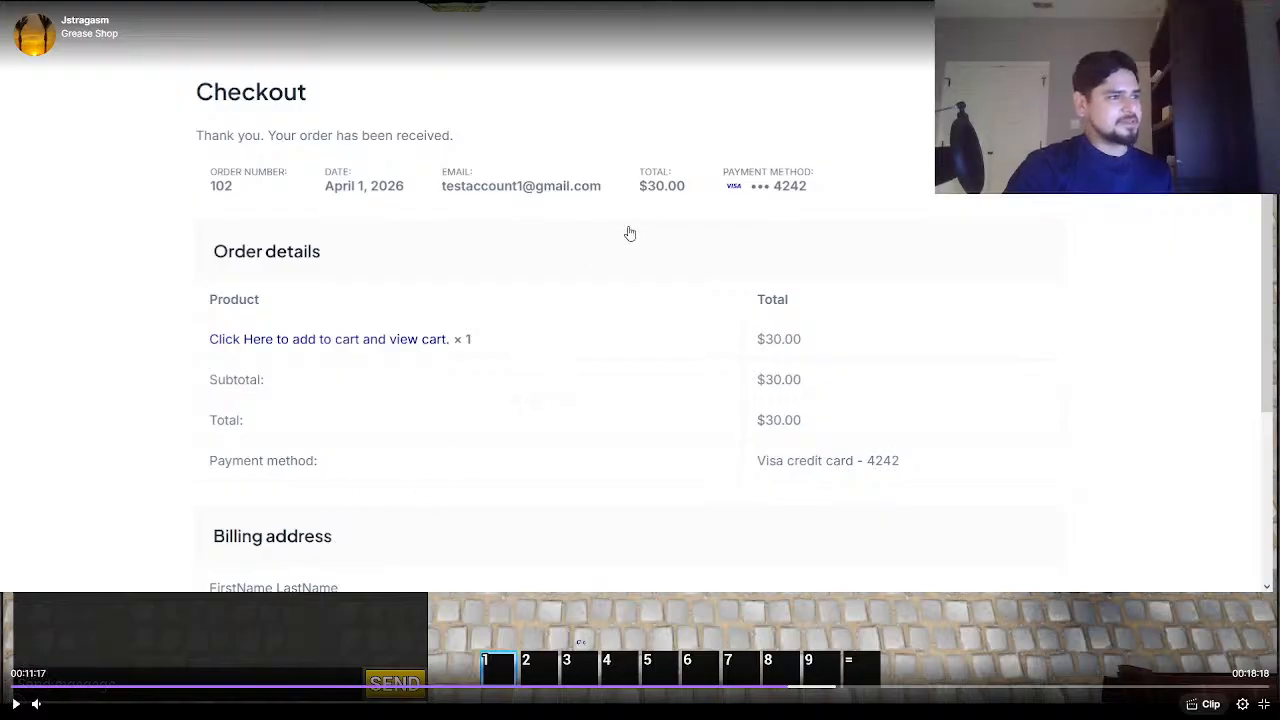
Resume the recording, leave fullscreen, and bring up the video's sharing options
left_click(676, 372)
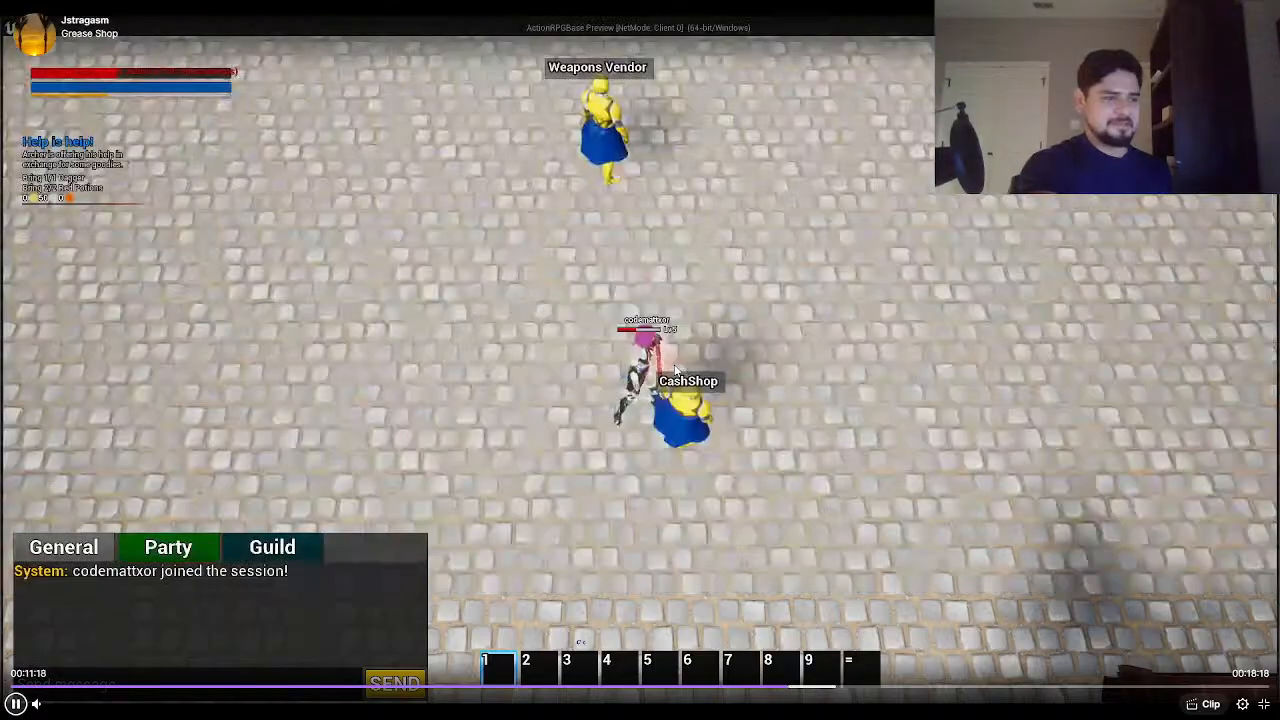
key("Escape")
scroll(700, 445, "down", 3)
scroll(629, 457, "up", 1)
left_click(988, 314)
Select the Grease Shop video link in the share popup, then close the popup
left_click(943, 274)
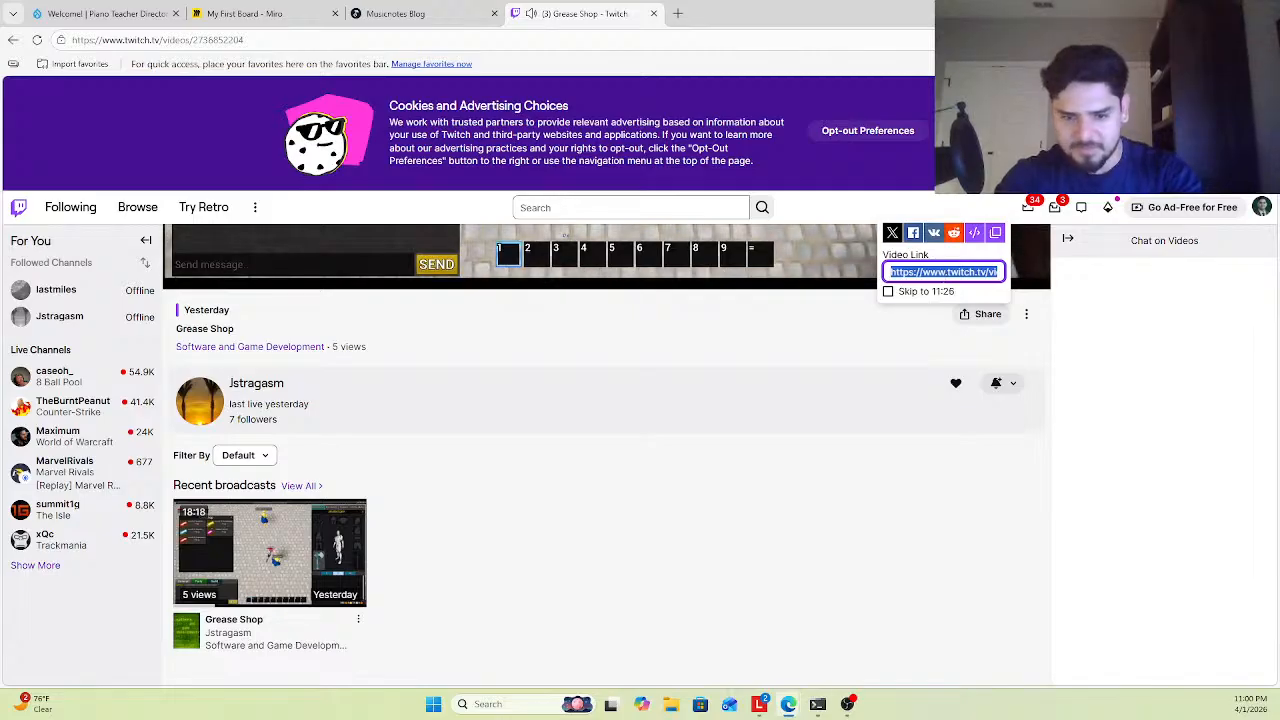
key("alt+Tab")
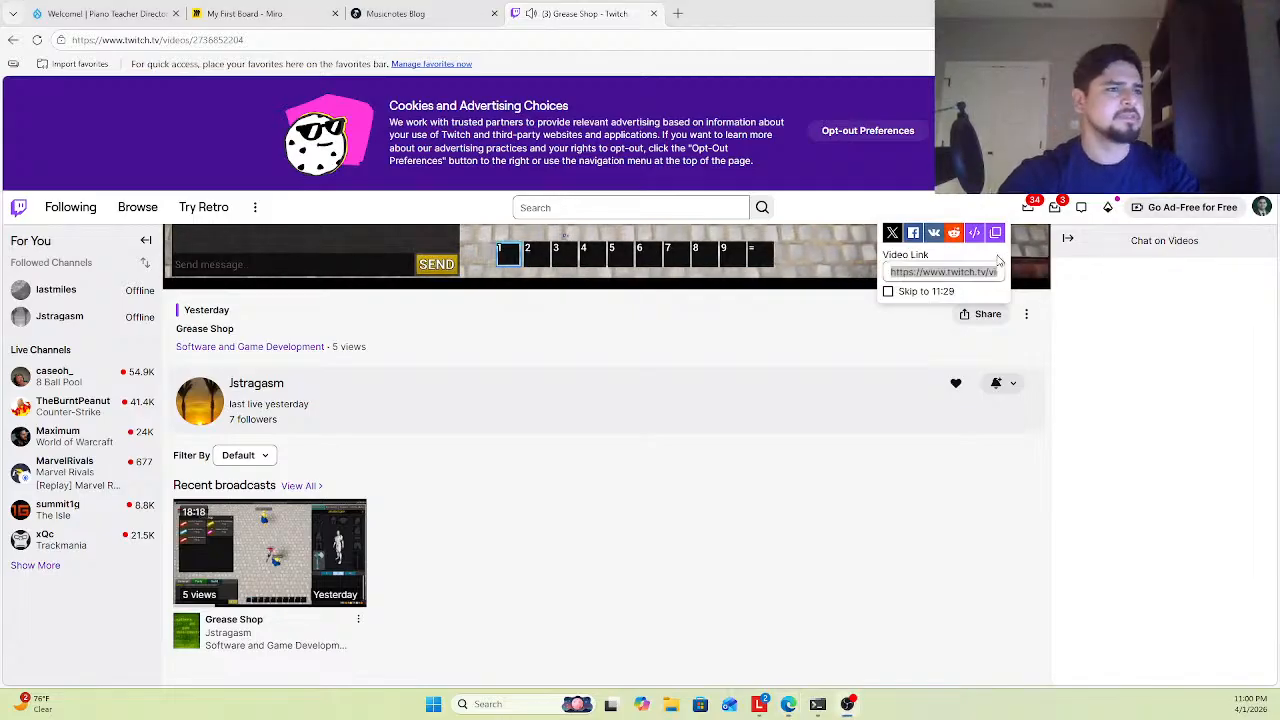
left_click(1186, 323)
Check the My Channel and My Twitch notification tabs, close them, and pause the video
left_click(1028, 207)
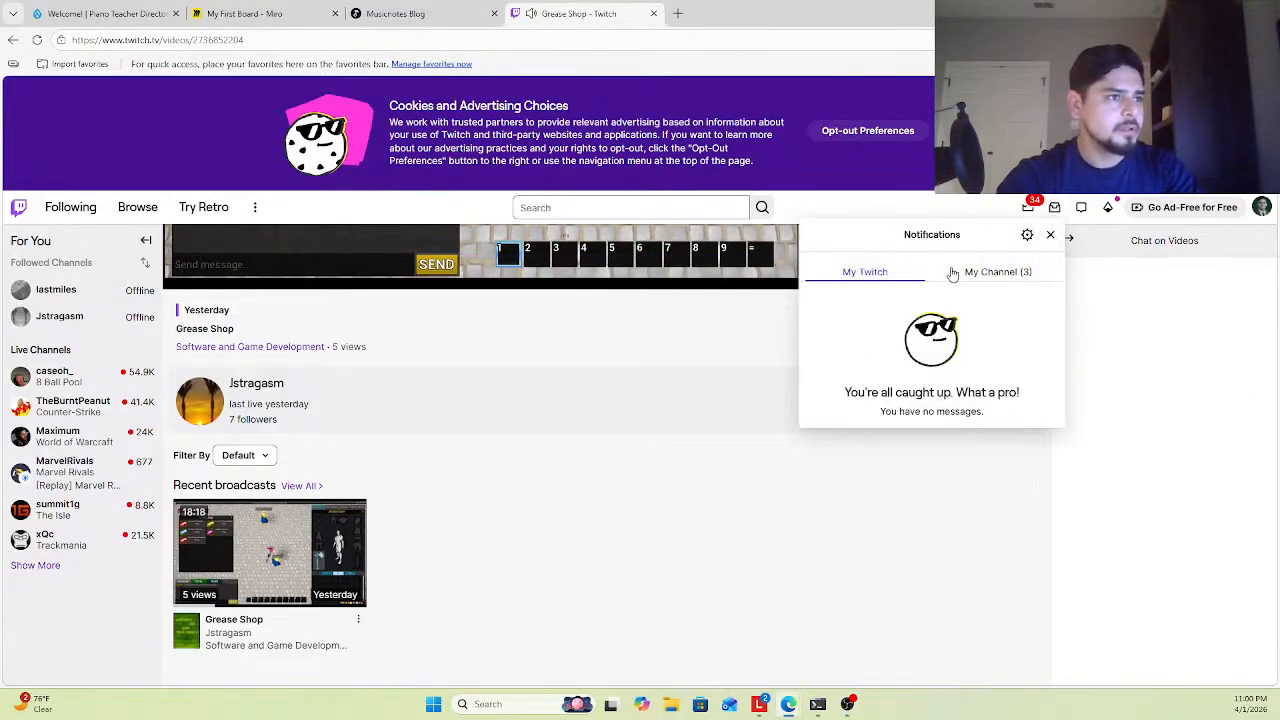
left_click(992, 272)
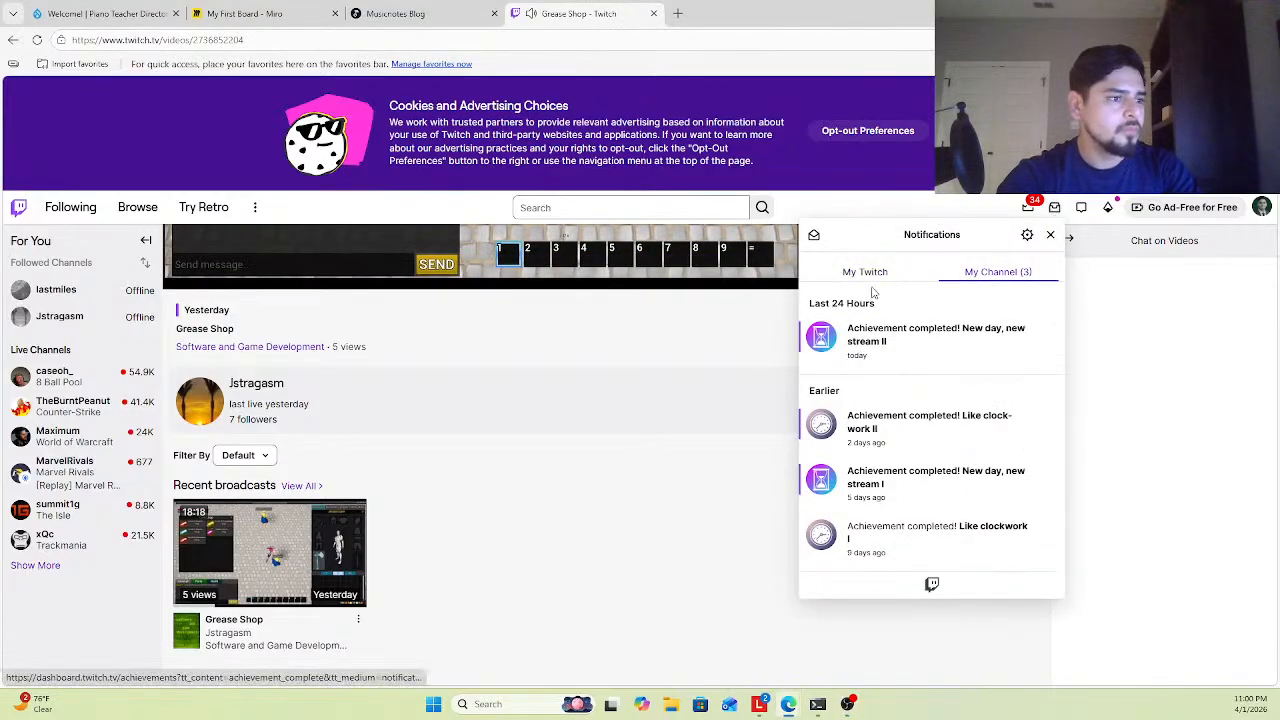
left_click(864, 272)
left_click(1050, 234)
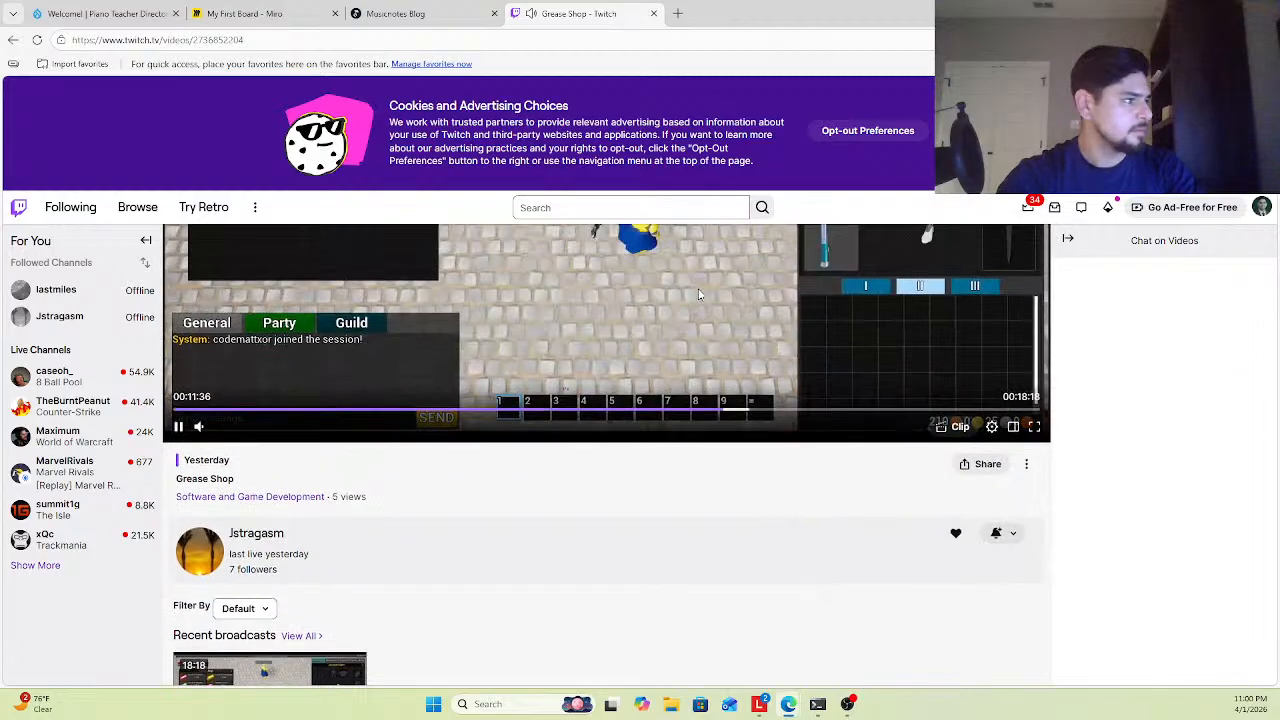
left_click(178, 436)
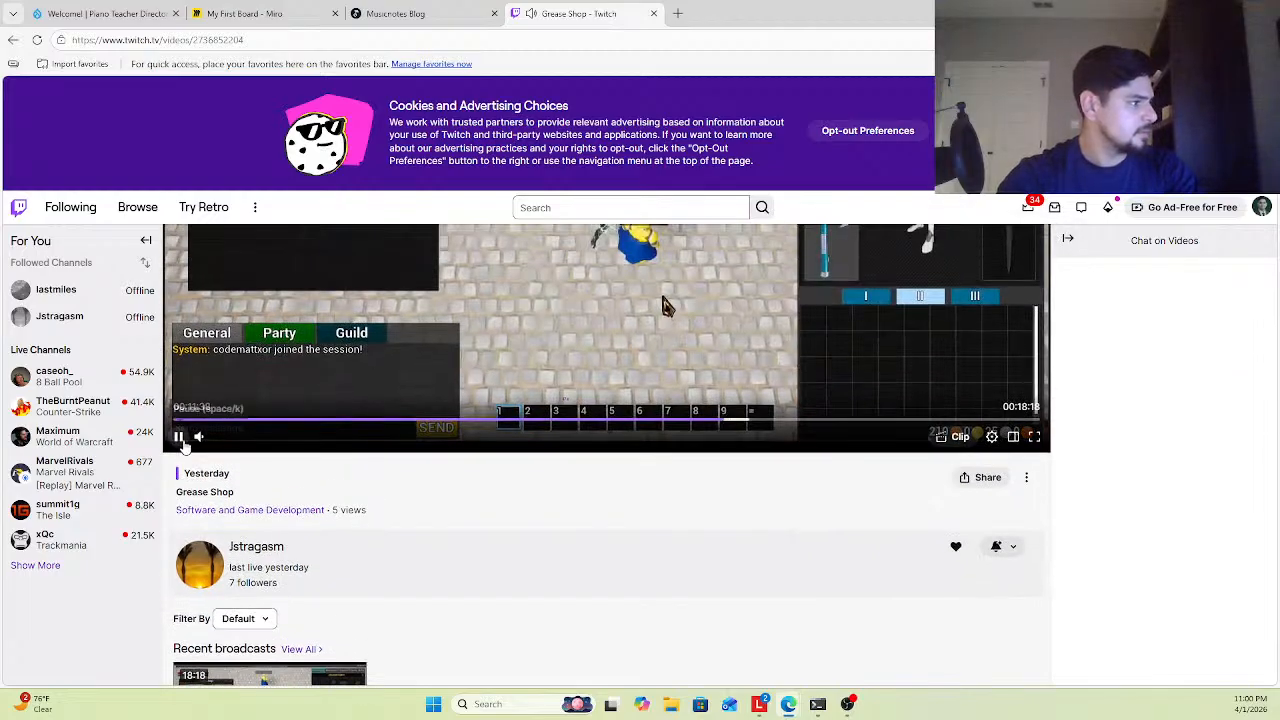
scroll(333, 518, "up", 1)
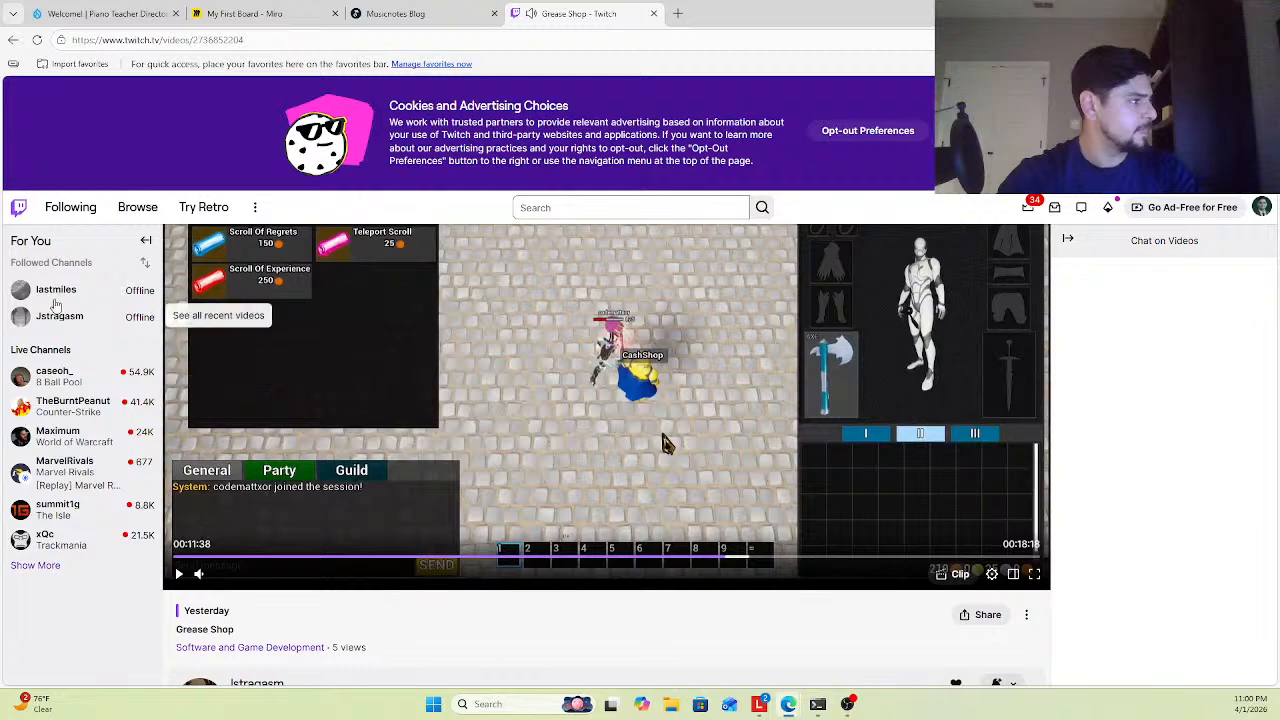
Browse the lastmiles channel, viewing its videos before returning to its home page
left_click(53, 292)
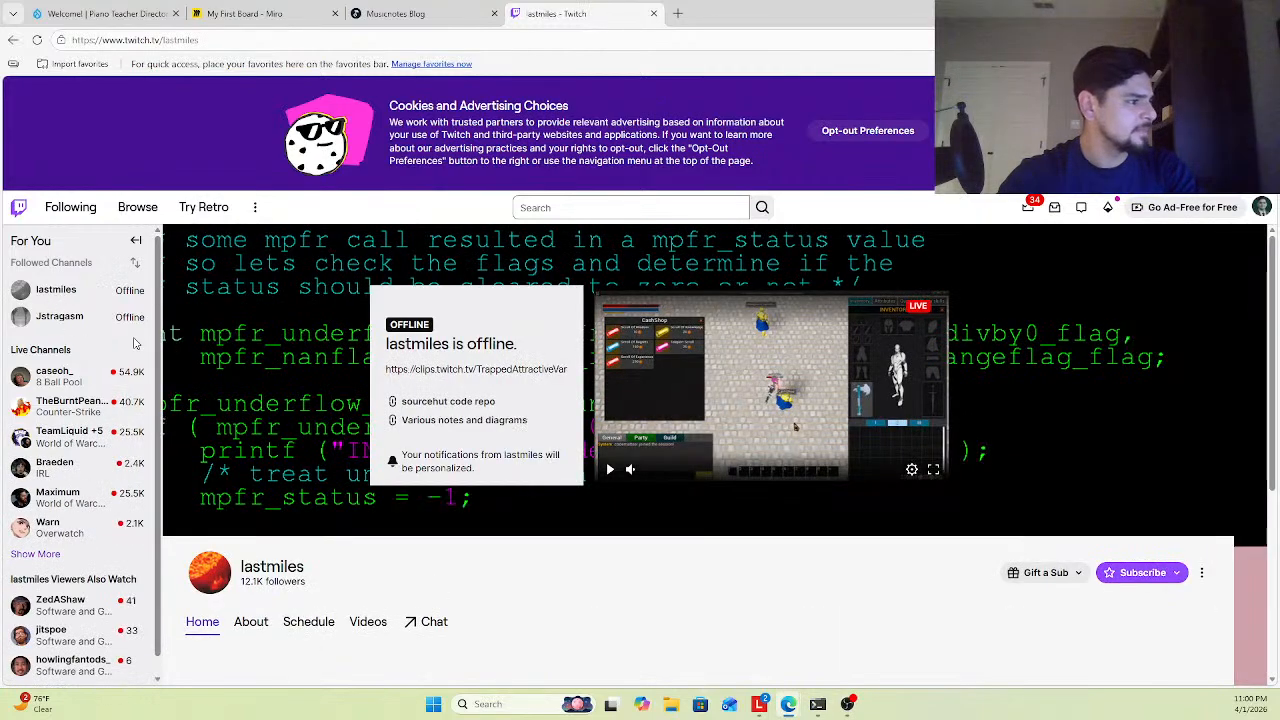
scroll(505, 453, "down", 2)
scroll(508, 453, "up", 2)
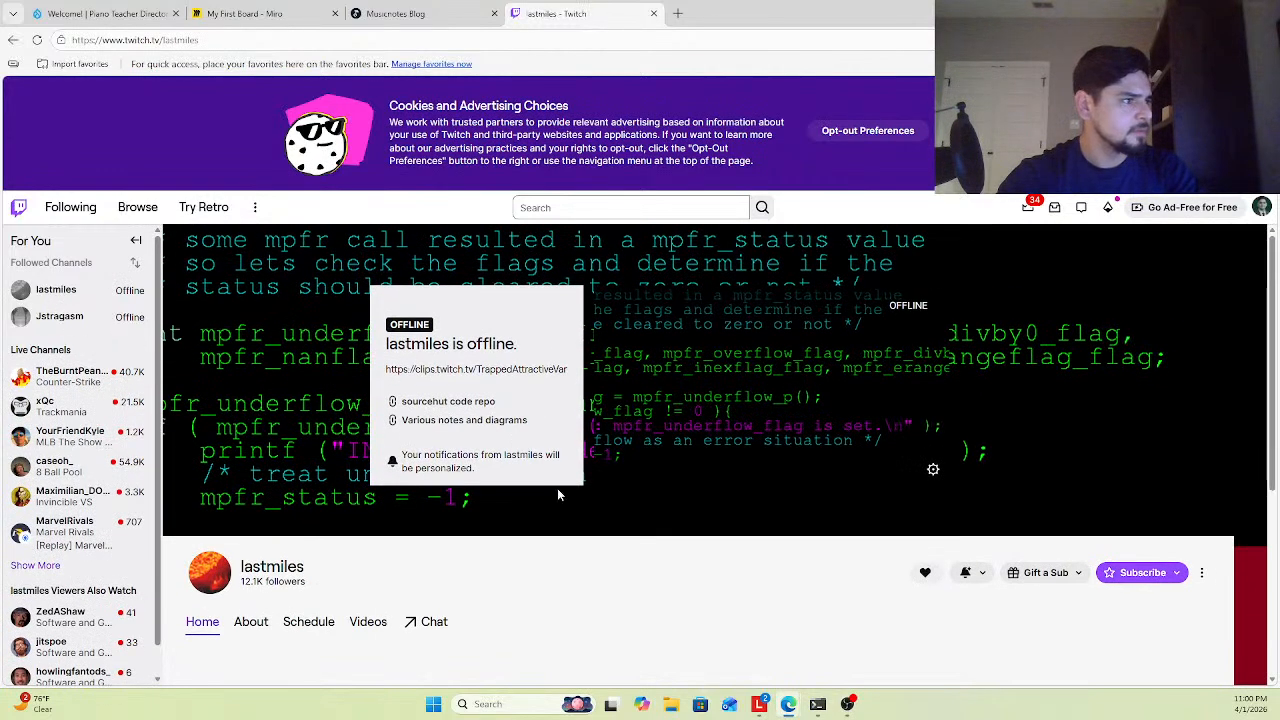
scroll(555, 528, "down", 2)
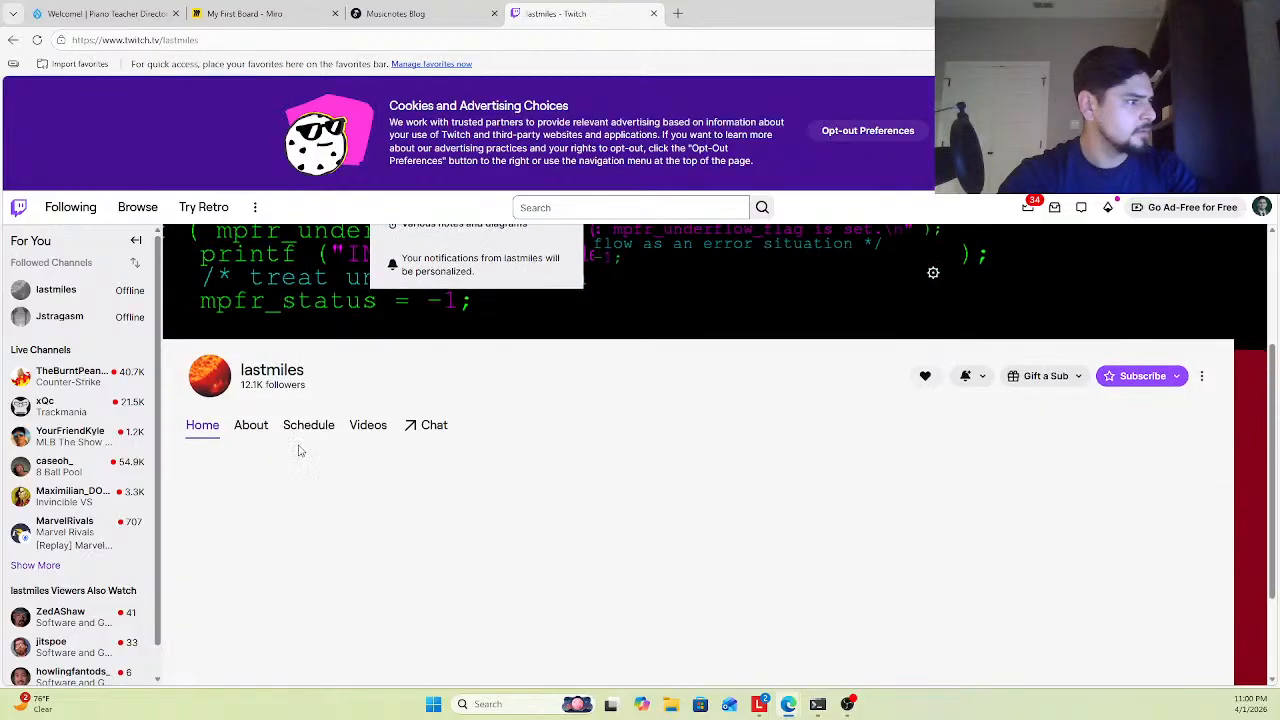
left_click(367, 426)
scroll(518, 418, "down", 1)
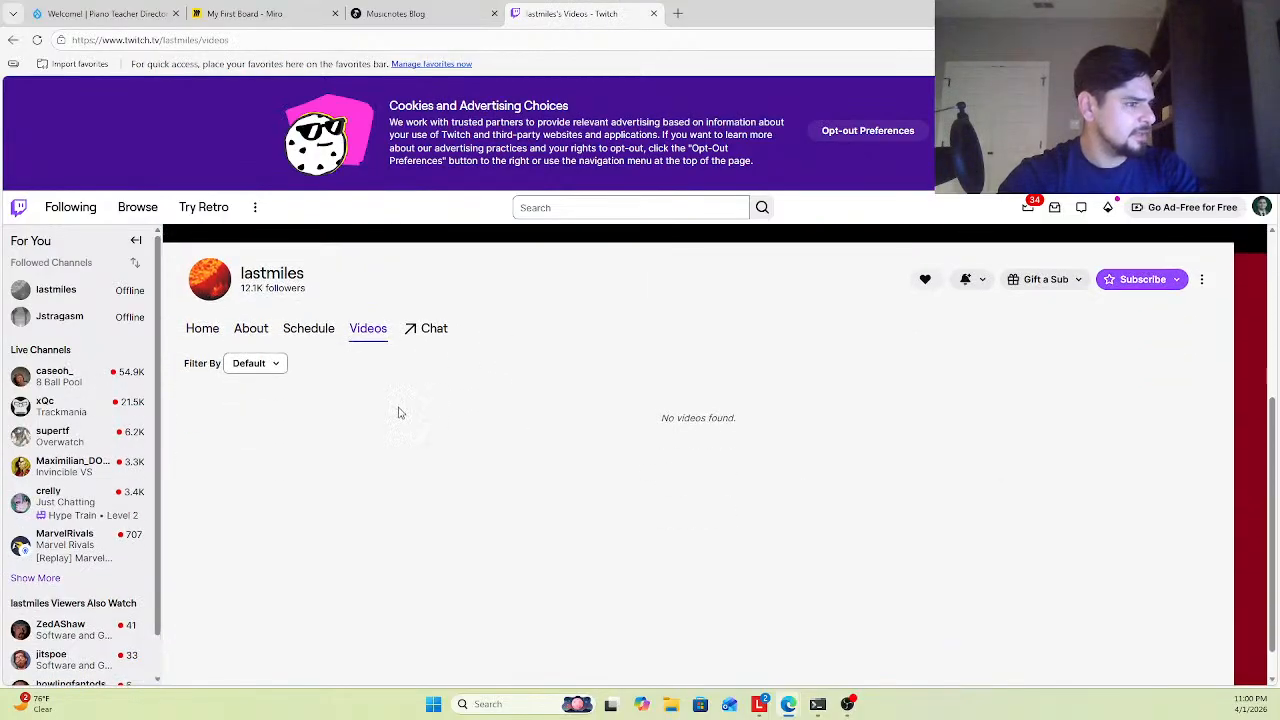
left_click(199, 333)
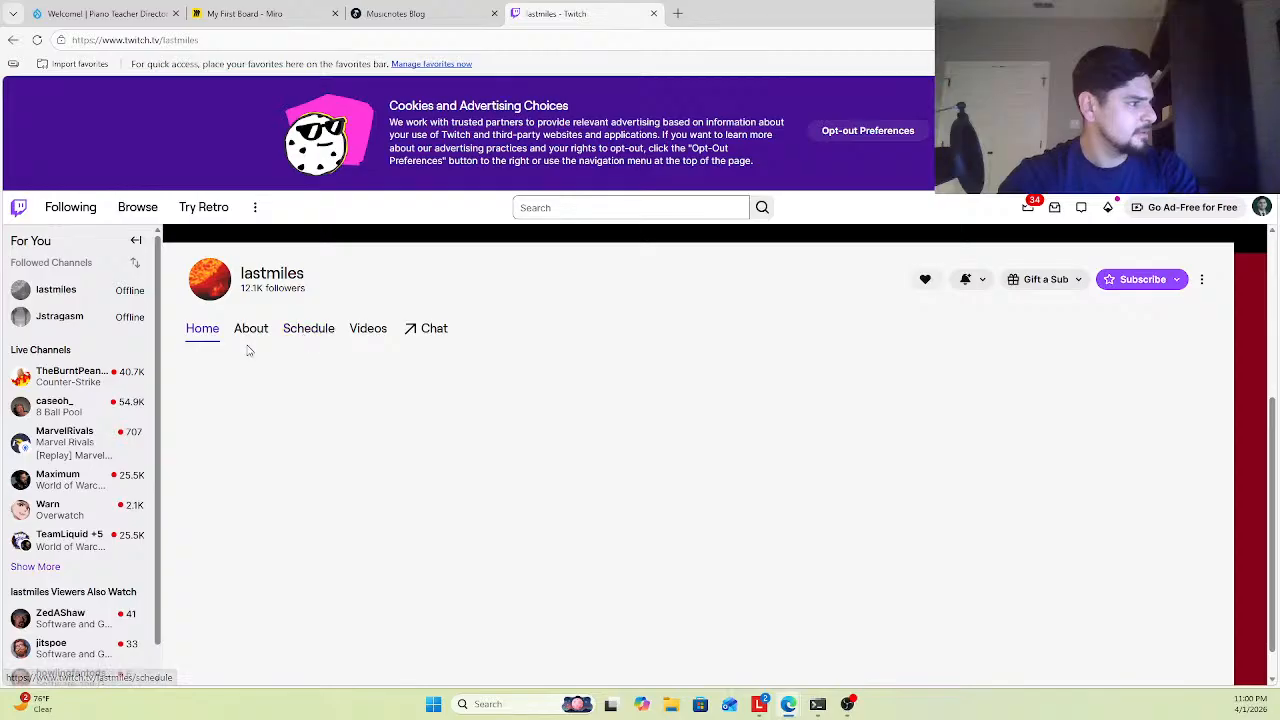
Go to the Jstragasm channel and pause its offline video preview
left_click(60, 315)
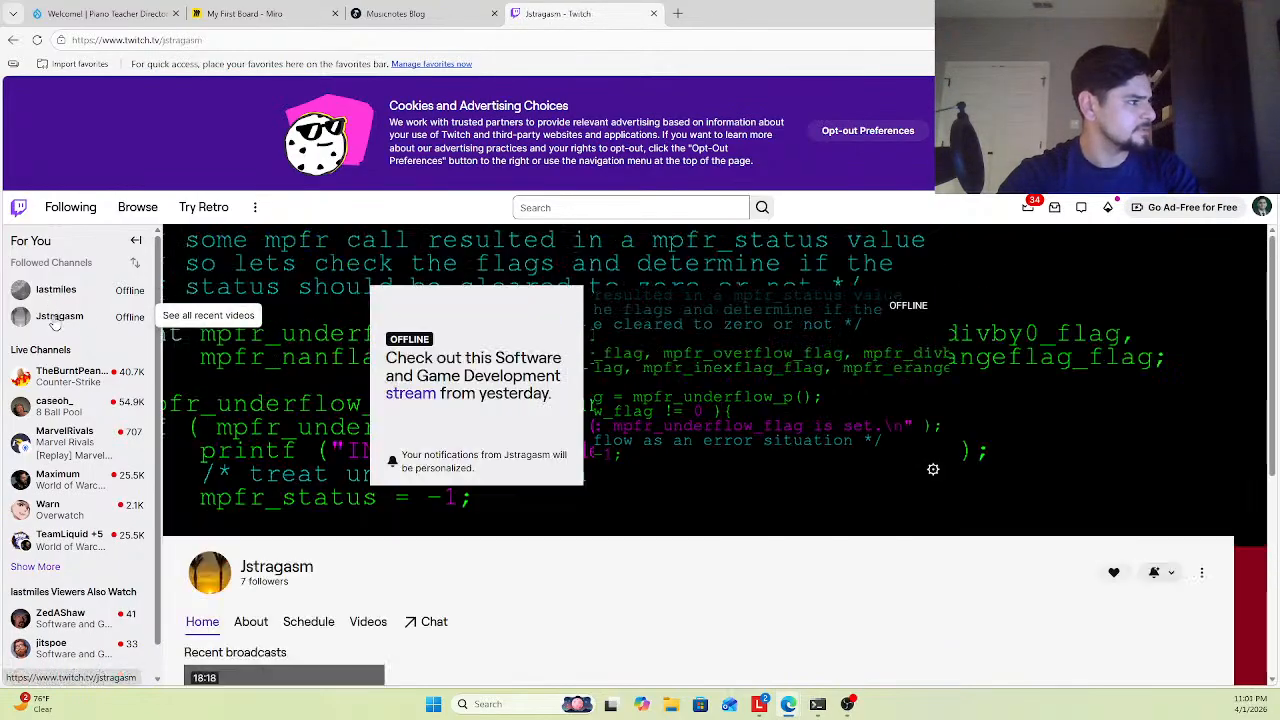
scroll(410, 373, "down", 2)
scroll(410, 373, "down", 1)
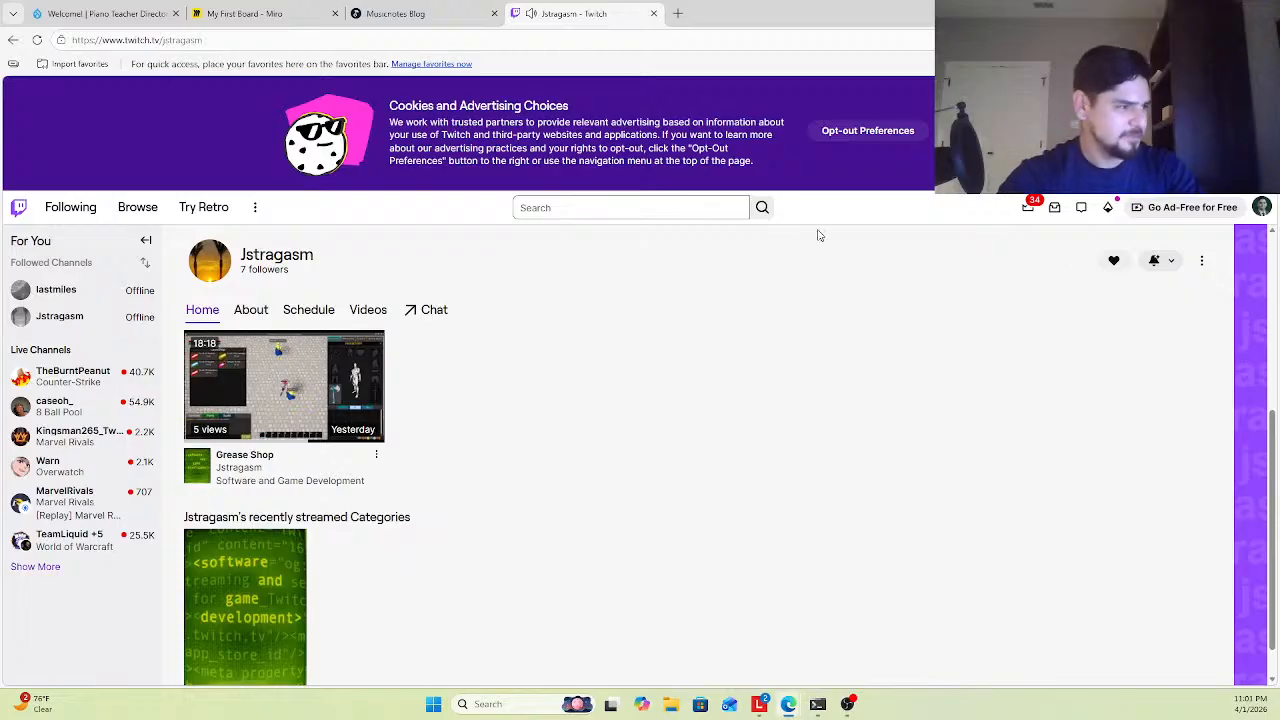
scroll(715, 388, "up", 3)
left_click(612, 472)
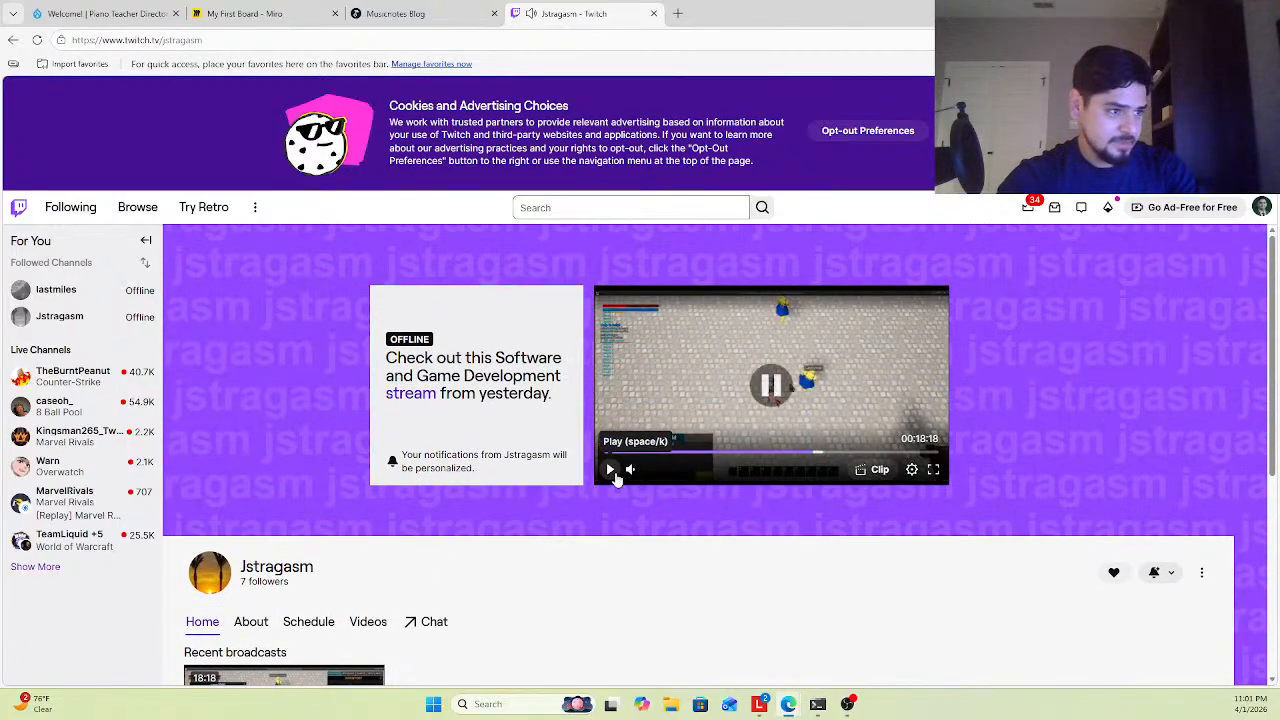
scroll(680, 560, "down", 1)
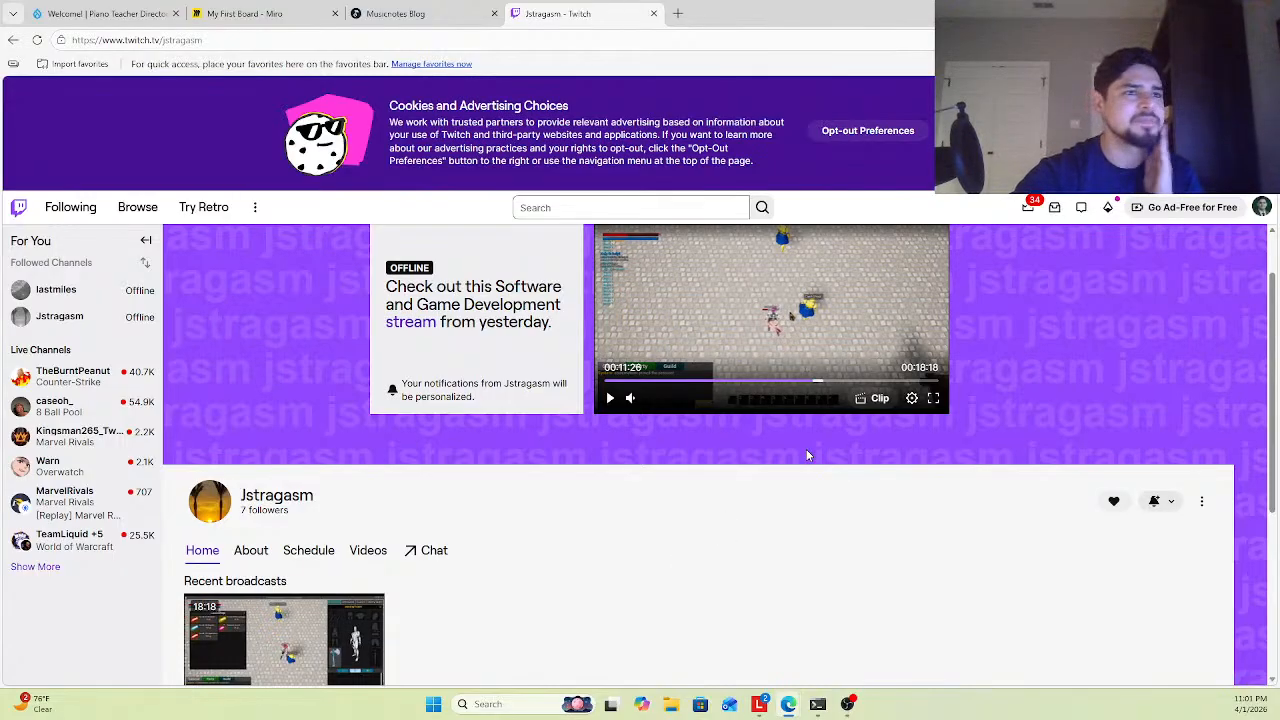
scroll(654, 480, "down", 2)
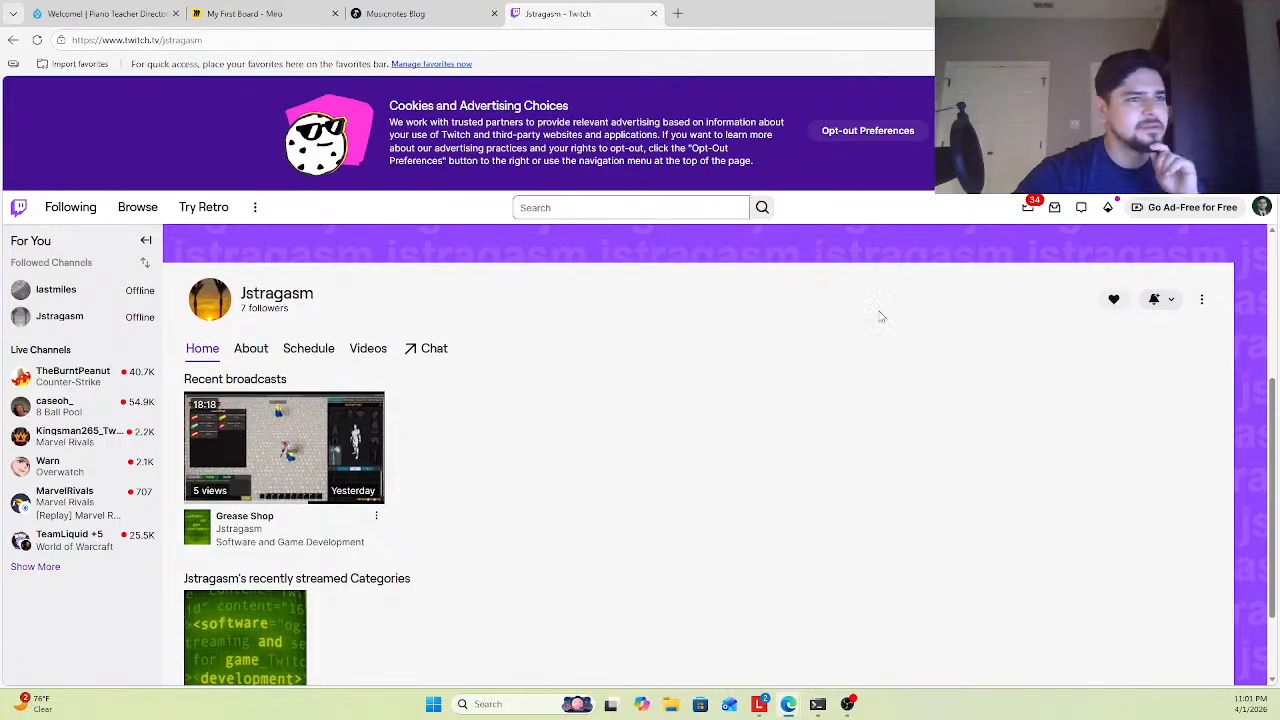
left_click(1172, 300)
left_click(1203, 301)
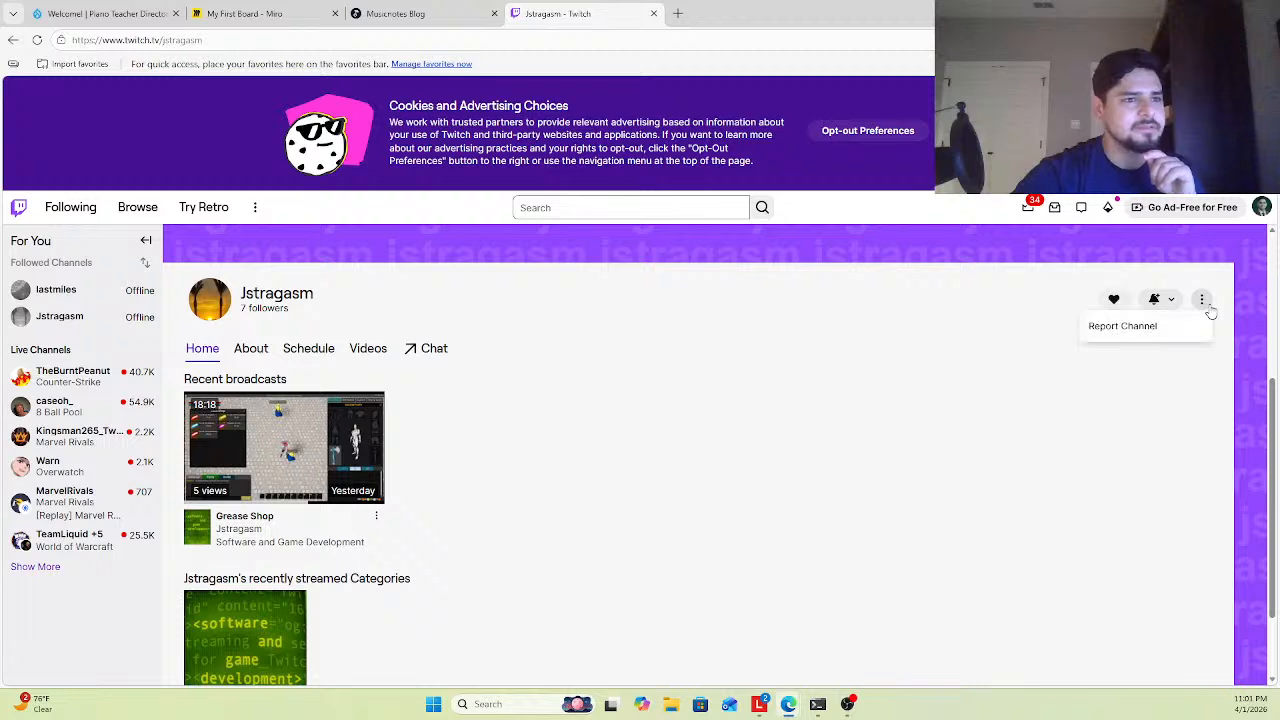
left_click(869, 329)
scroll(620, 351, "down", 1)
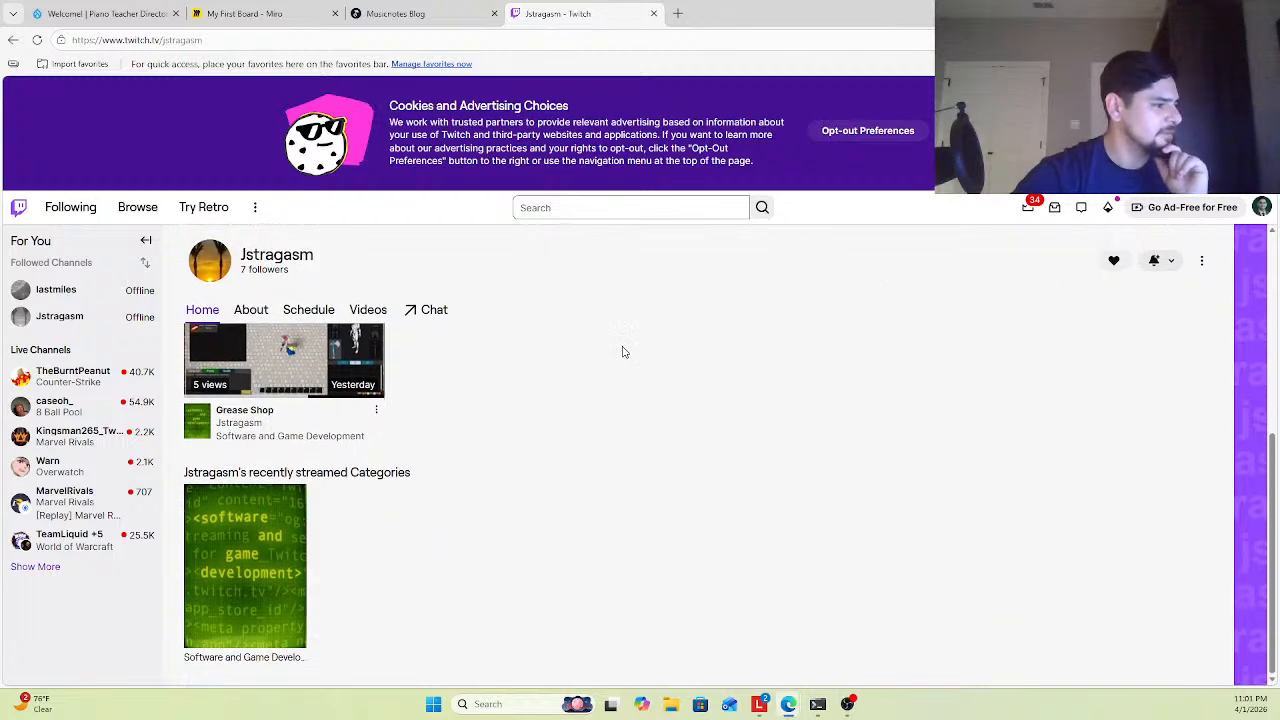
scroll(390, 450, "up", 1)
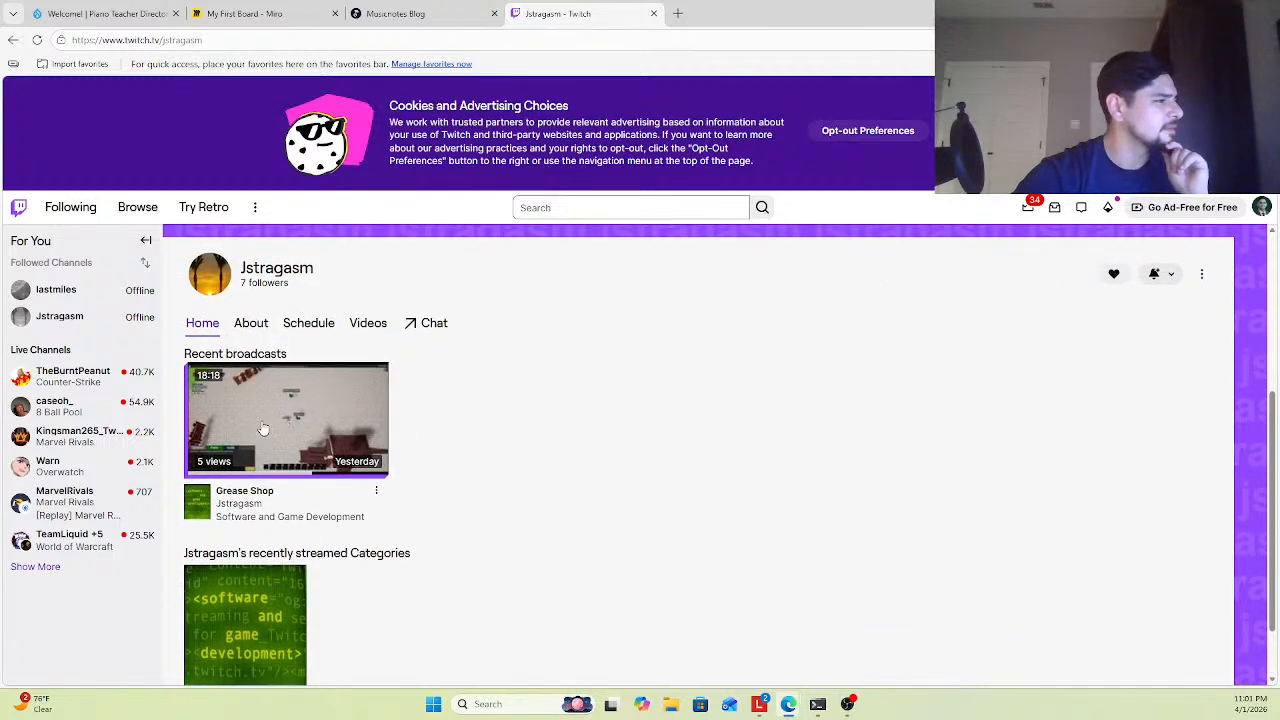
Open the Grease Shop broadcast, then switch back to the Piano Teacher Directory tab
left_click(258, 498)
scroll(402, 456, "down", 6)
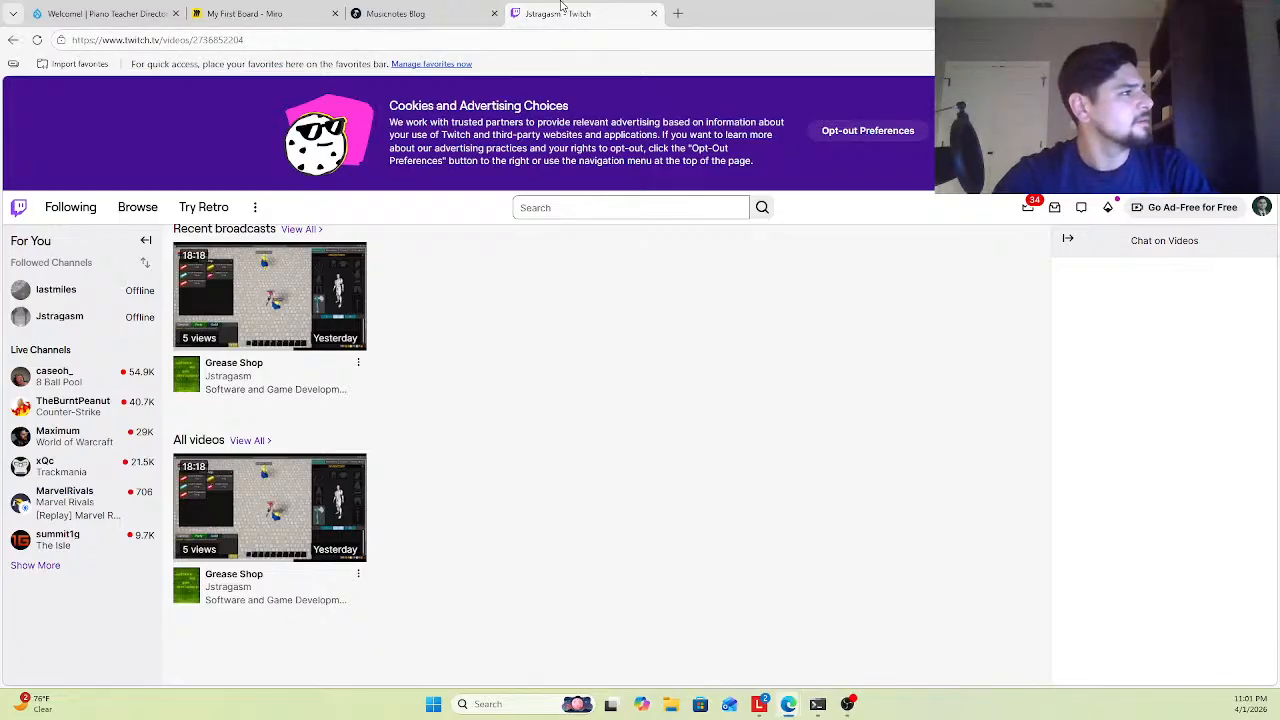
left_click(410, 13)
left_click(150, 11)
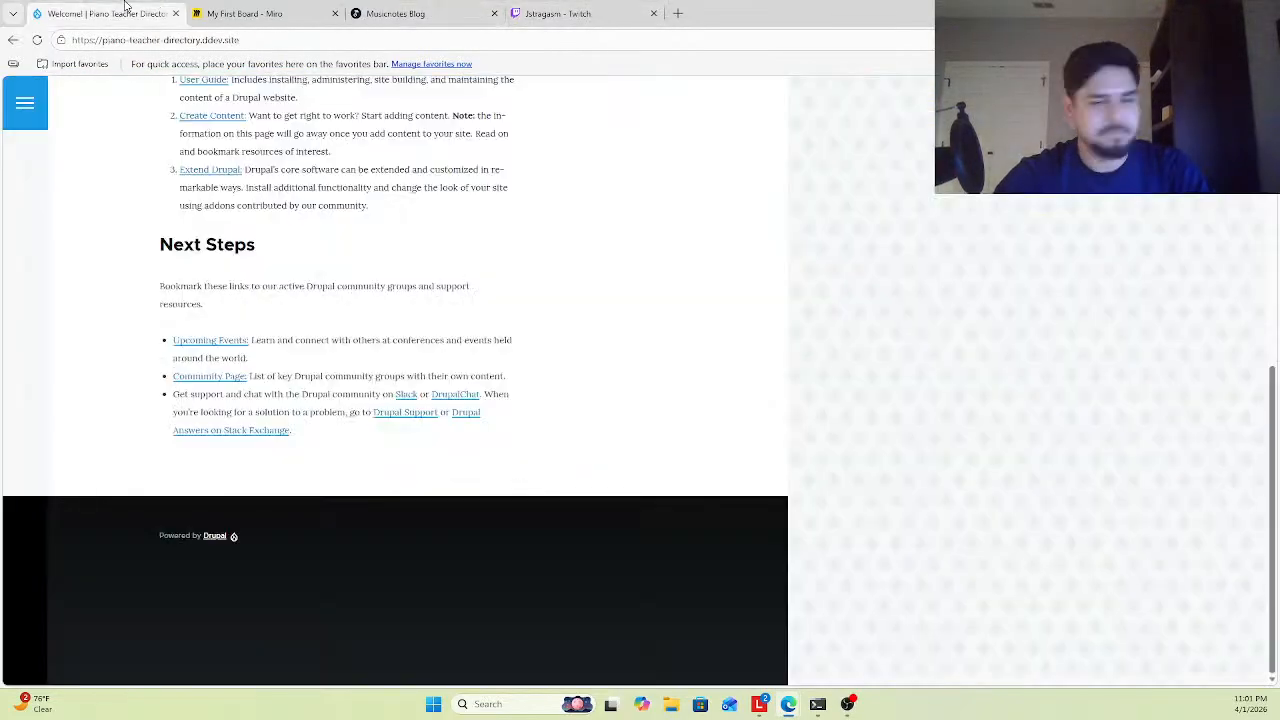
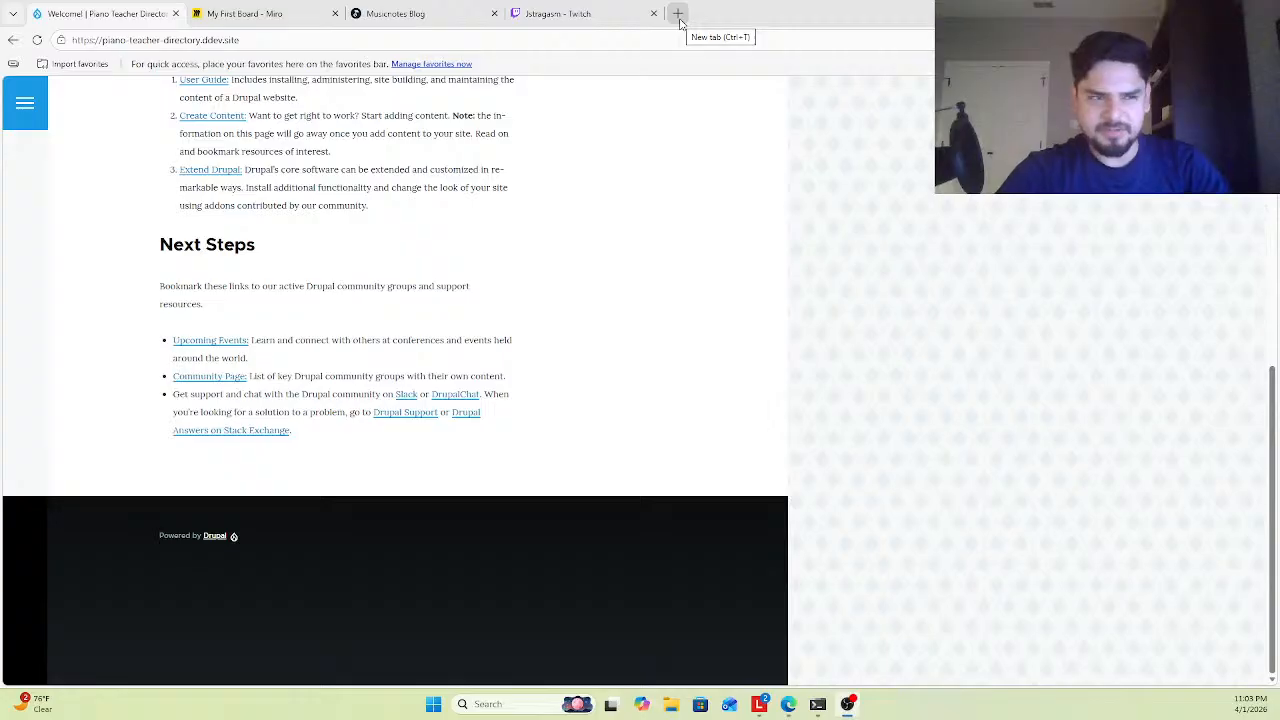
Search Google in a new tab for 'browser online games how are they connected'
left_click(679, 16)
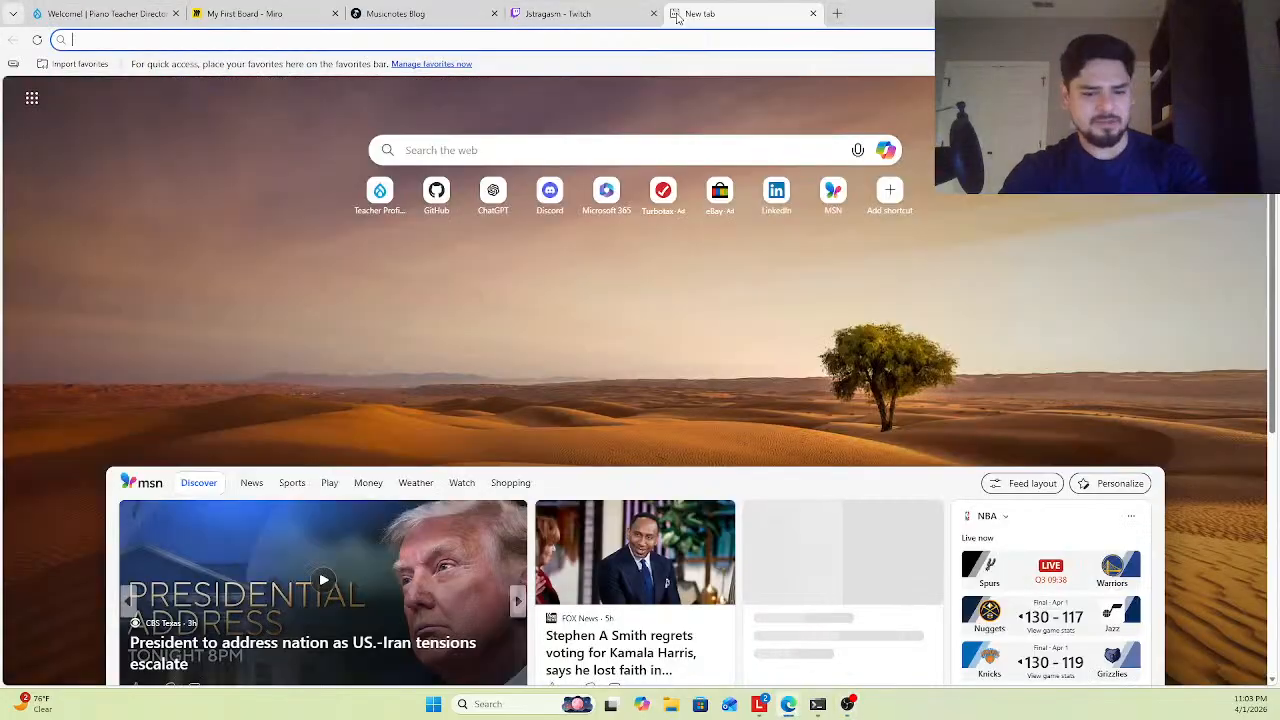
type("websocket")
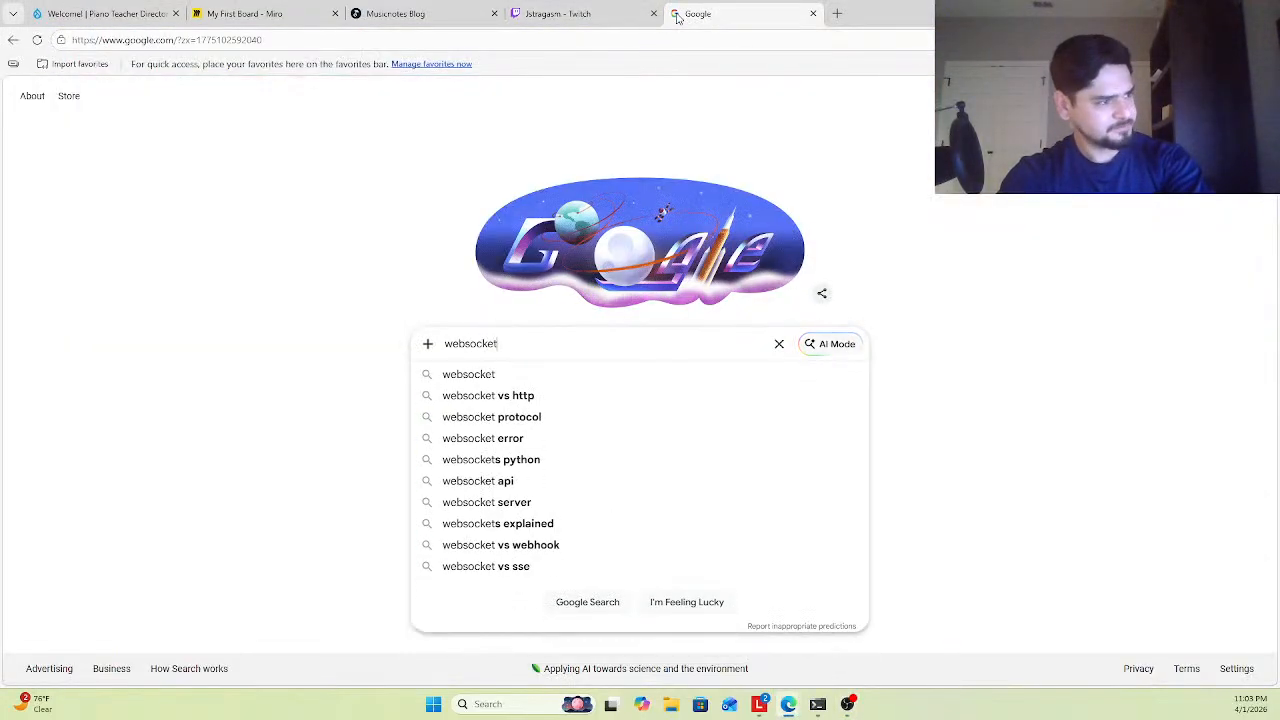
key("ctrl+a")
key("BackSpace")
type("w")
key("BackSpace")
type("brow")
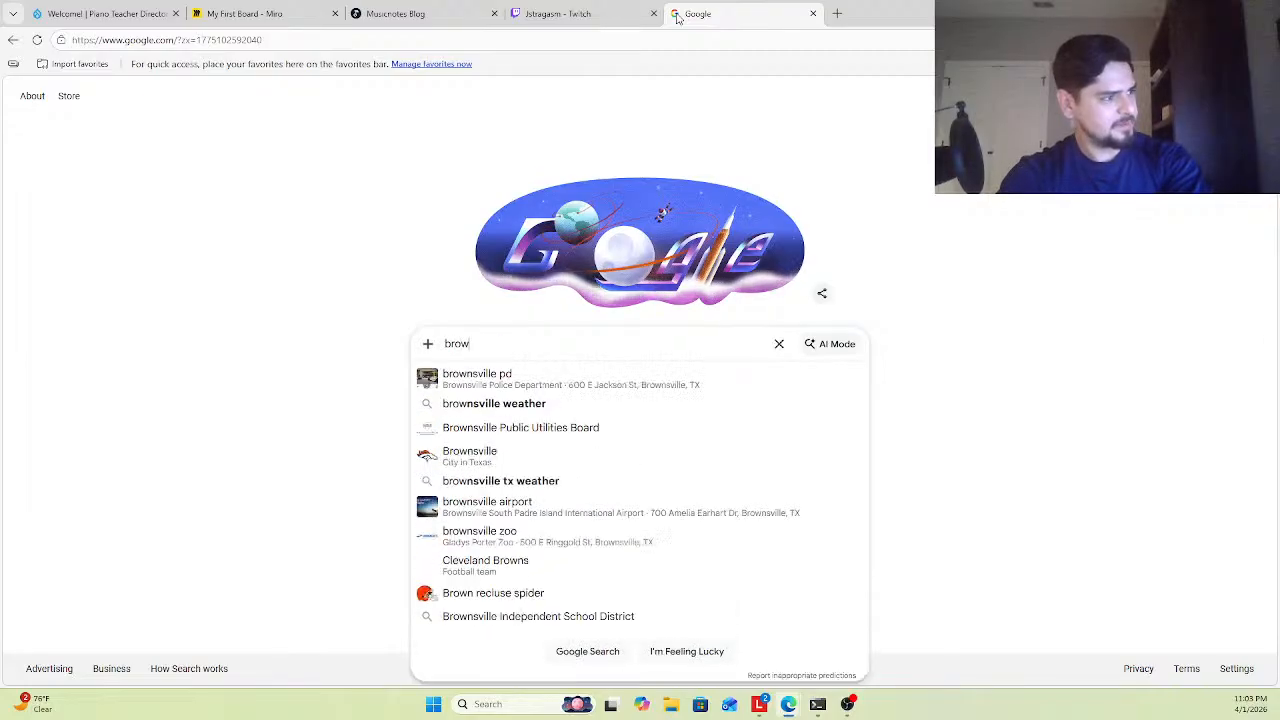
type("ser online h")
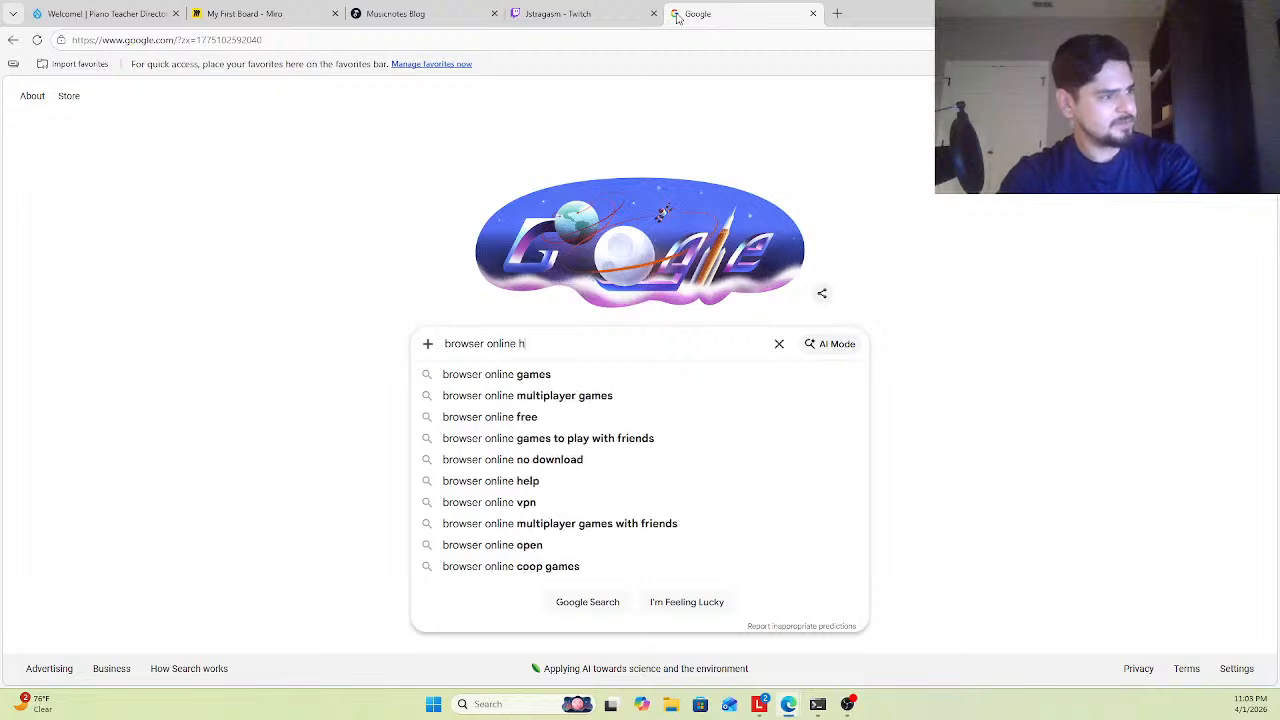
key("BackSpace")
type("games how are")
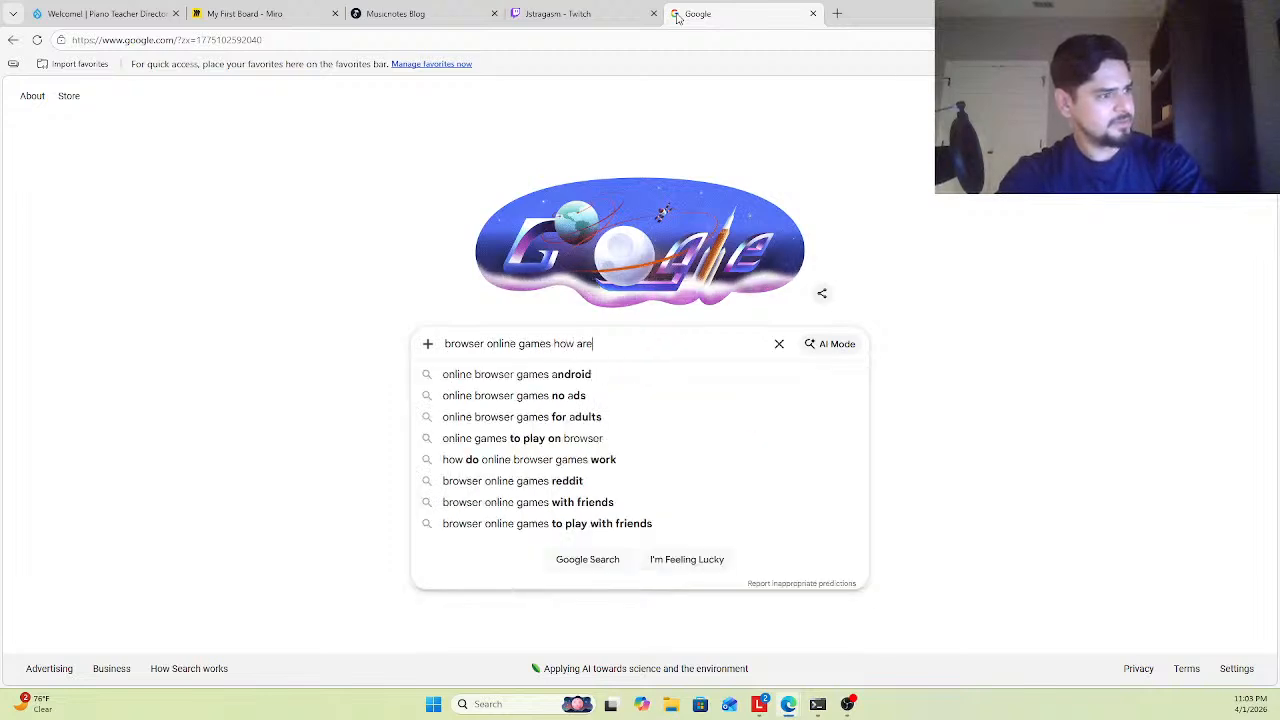
type(" they connected")
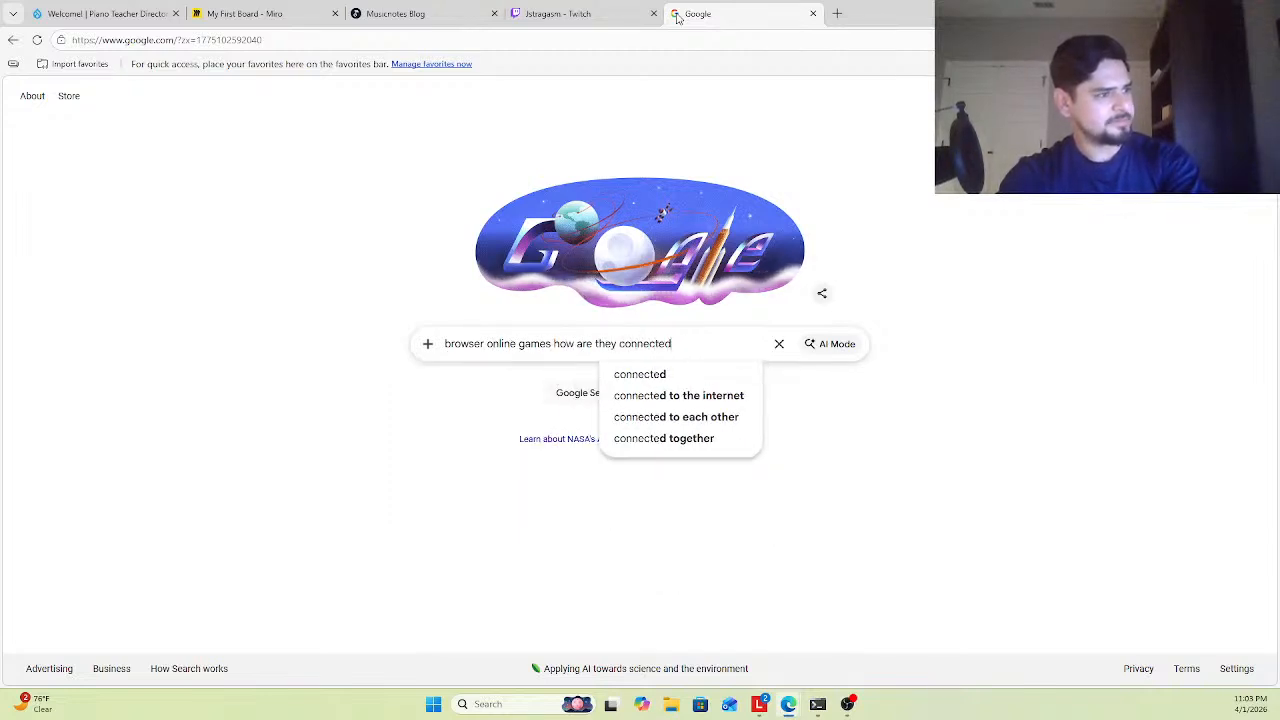
key("Return")
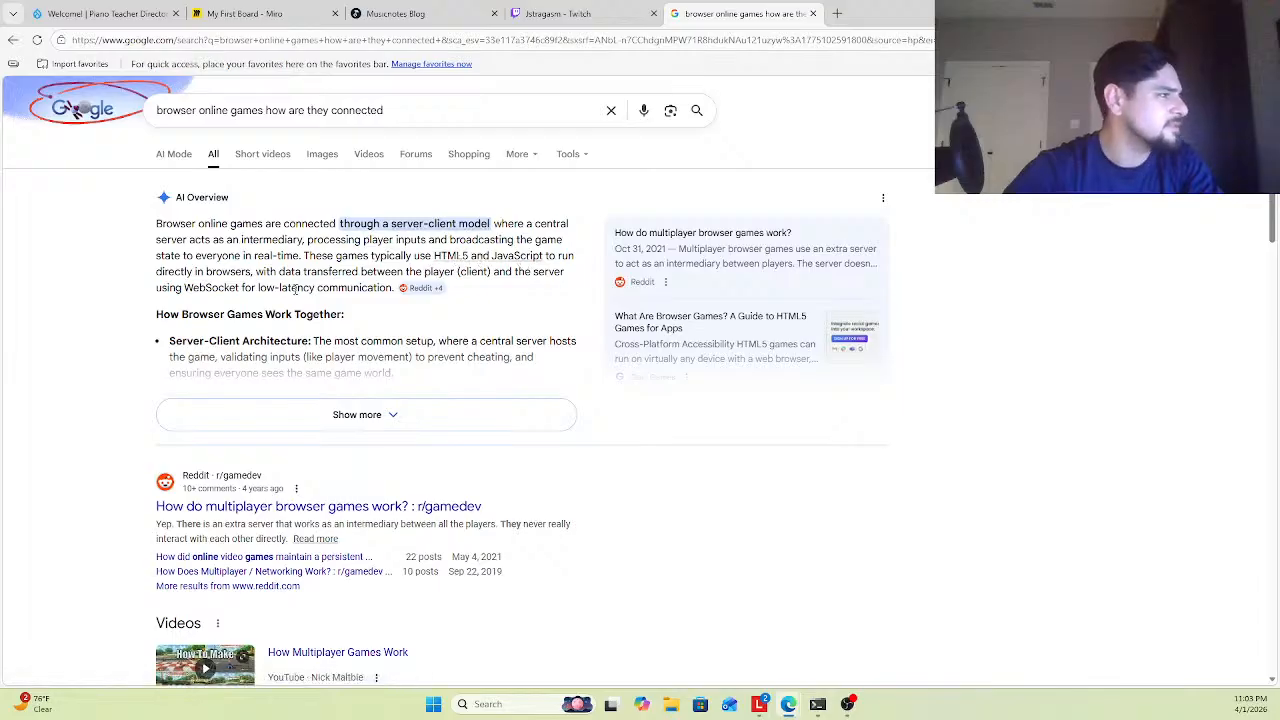
Expand the AI Overview, highlight 'WebSockets', and read the dedicated-server and peer-to-peer sections
left_click(338, 419)
scroll(354, 351, "down", 1)
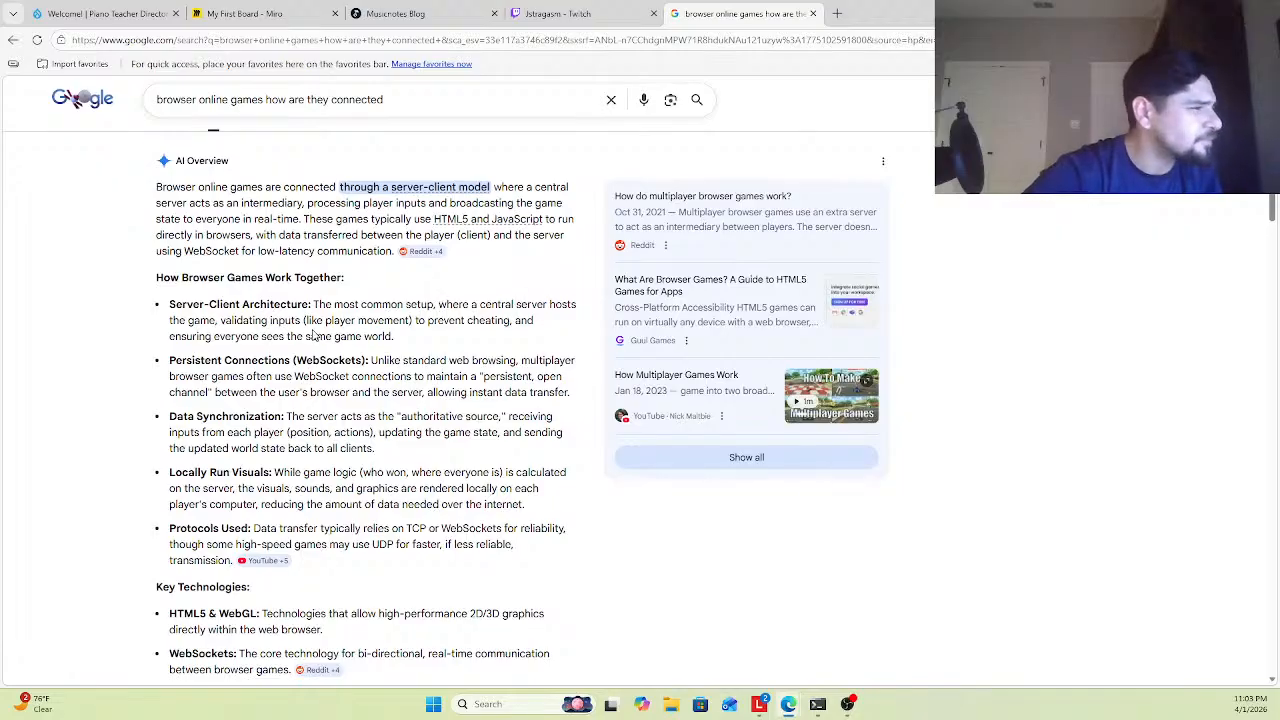
scroll(365, 338, "down", 1)
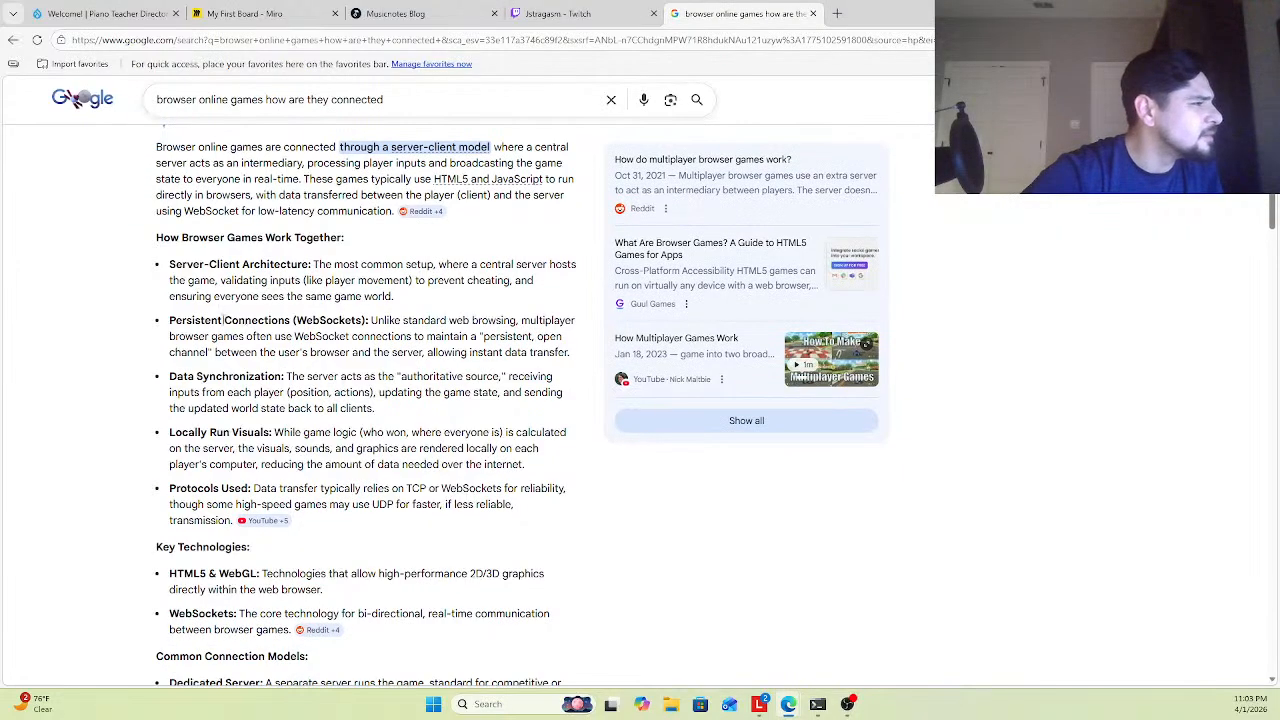
double_click(340, 321)
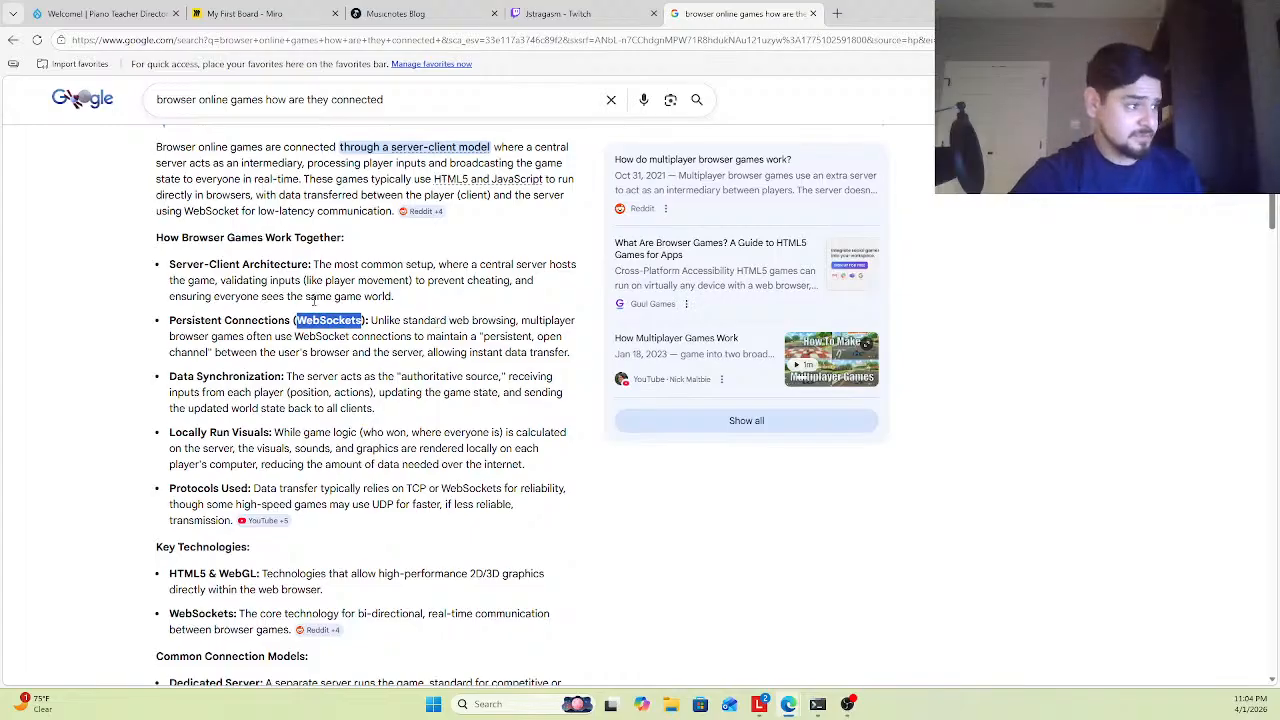
scroll(339, 390, "down", 1)
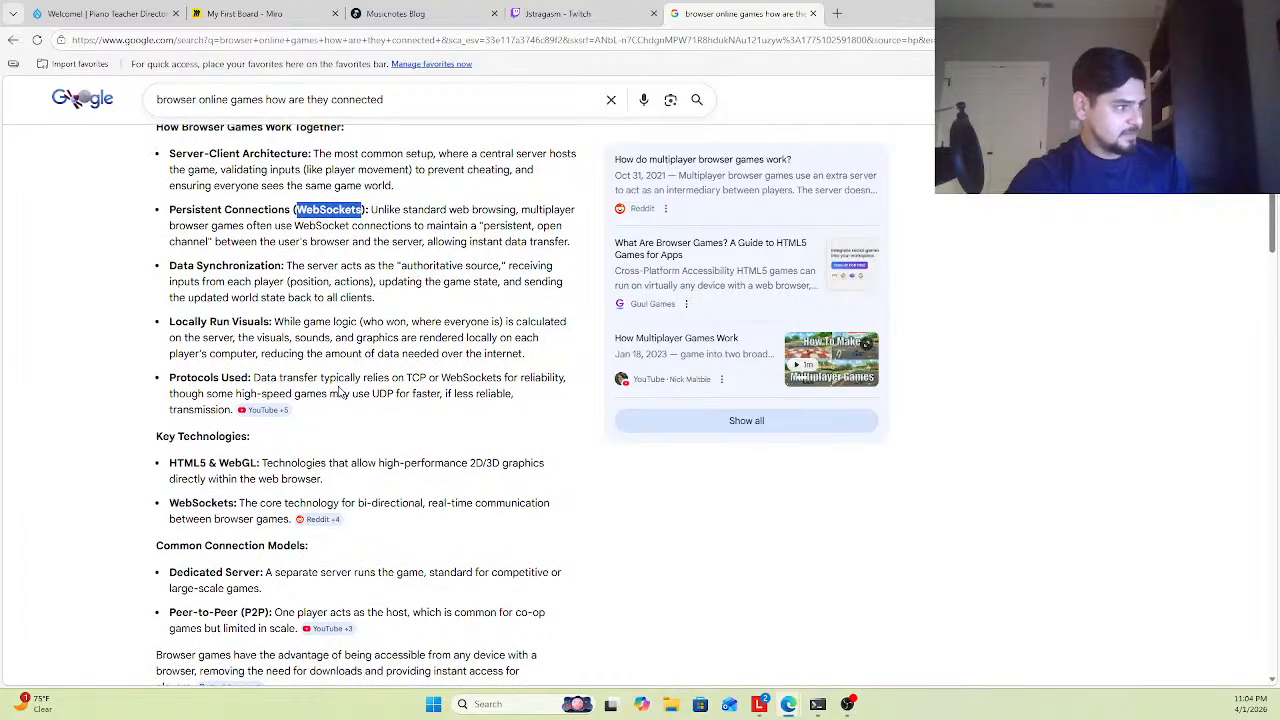
scroll(390, 447, "down", 1)
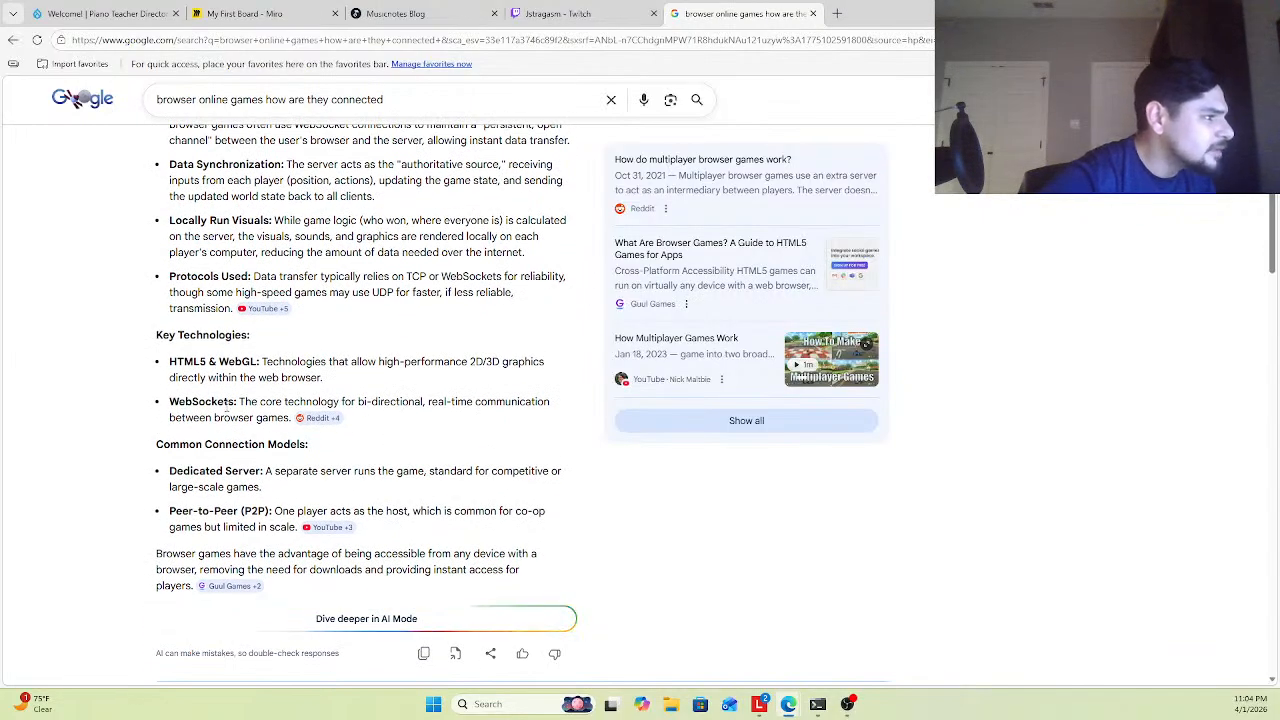
scroll(391, 399, "down", 1)
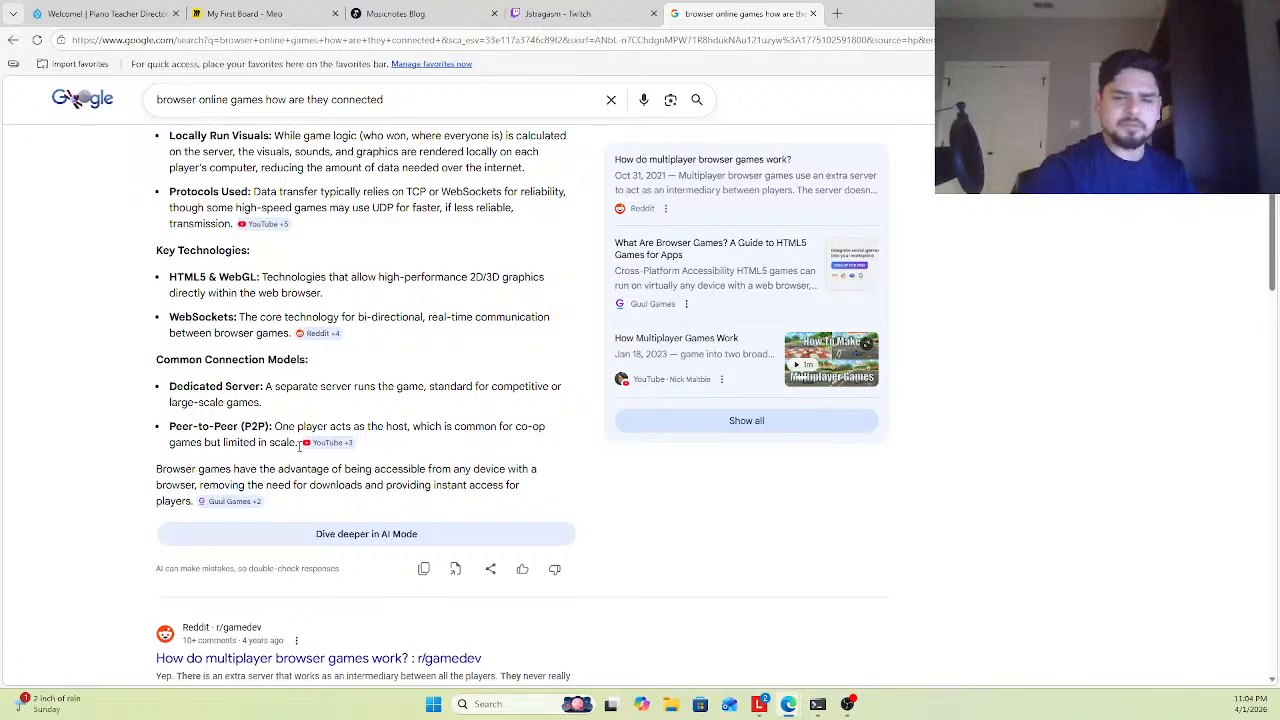
scroll(491, 396, "down", 2)
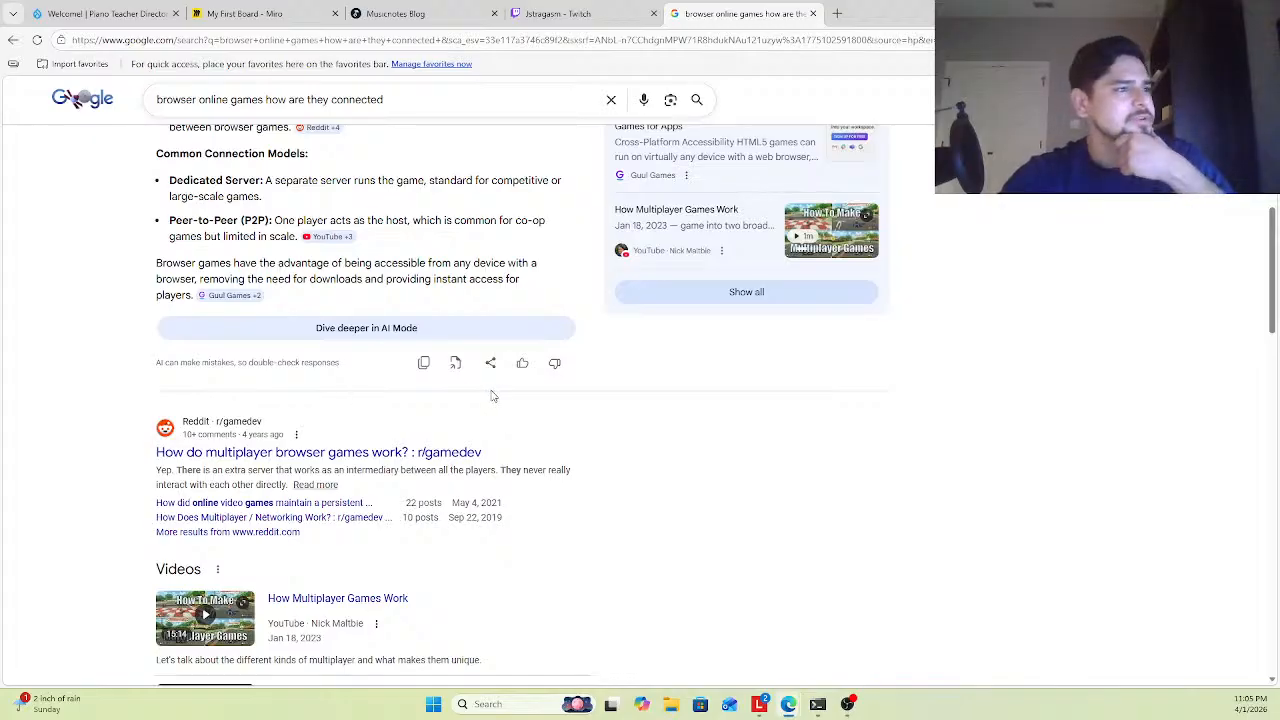
scroll(490, 396, "up", 6)
scroll(491, 391, "down", 1)
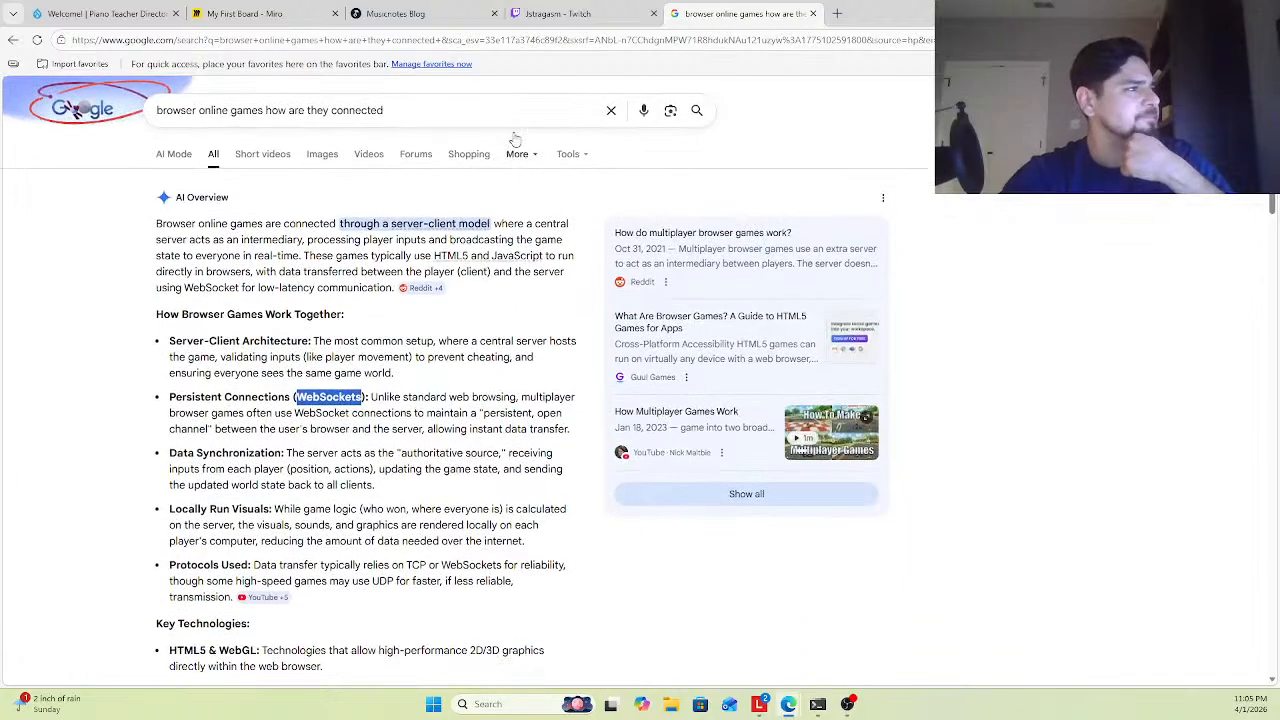
Go to google.com and search for 'roblox'
left_click(538, 40)
type("google.com")
key("Return")
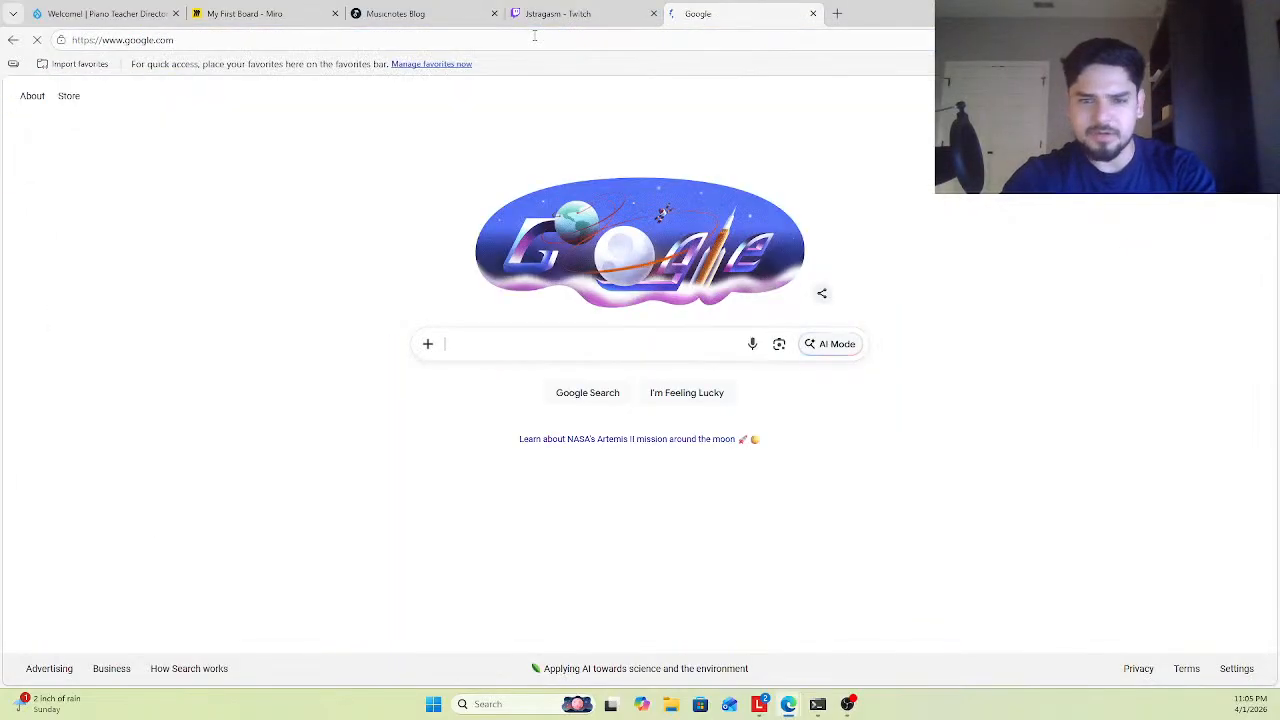
type("robx")
key("BackSpace")
type("lox")
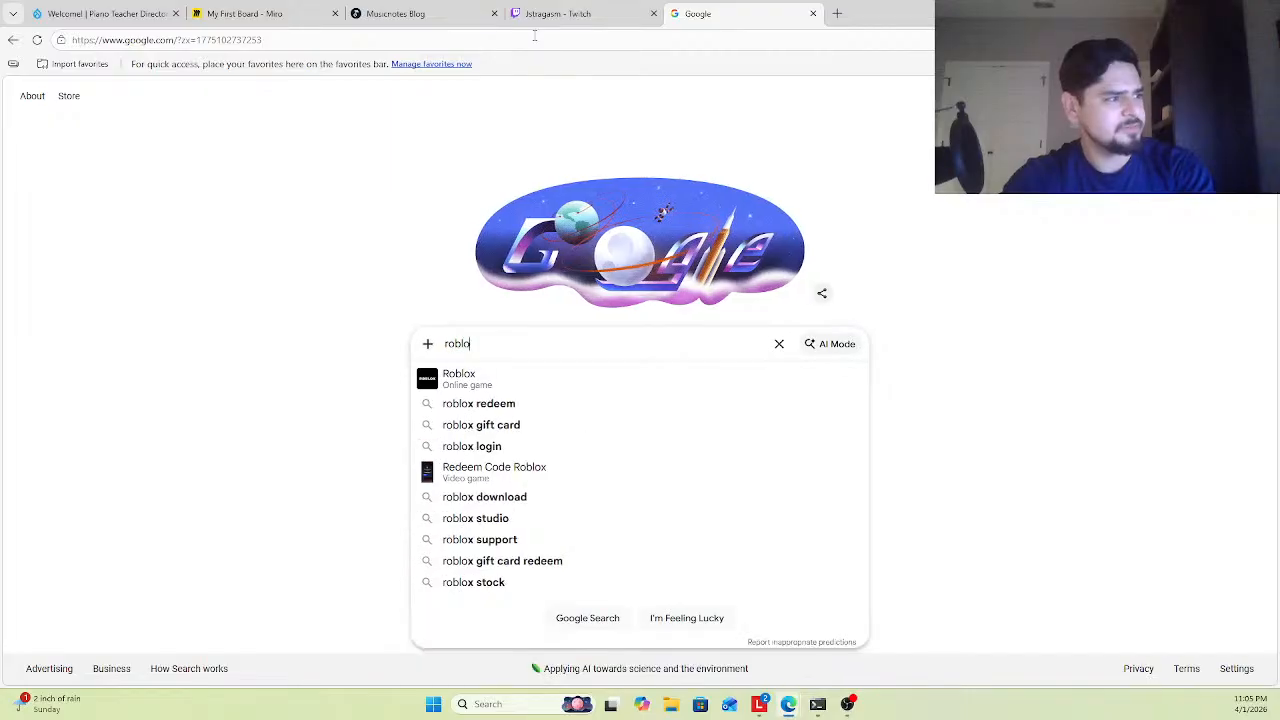
key("Return")
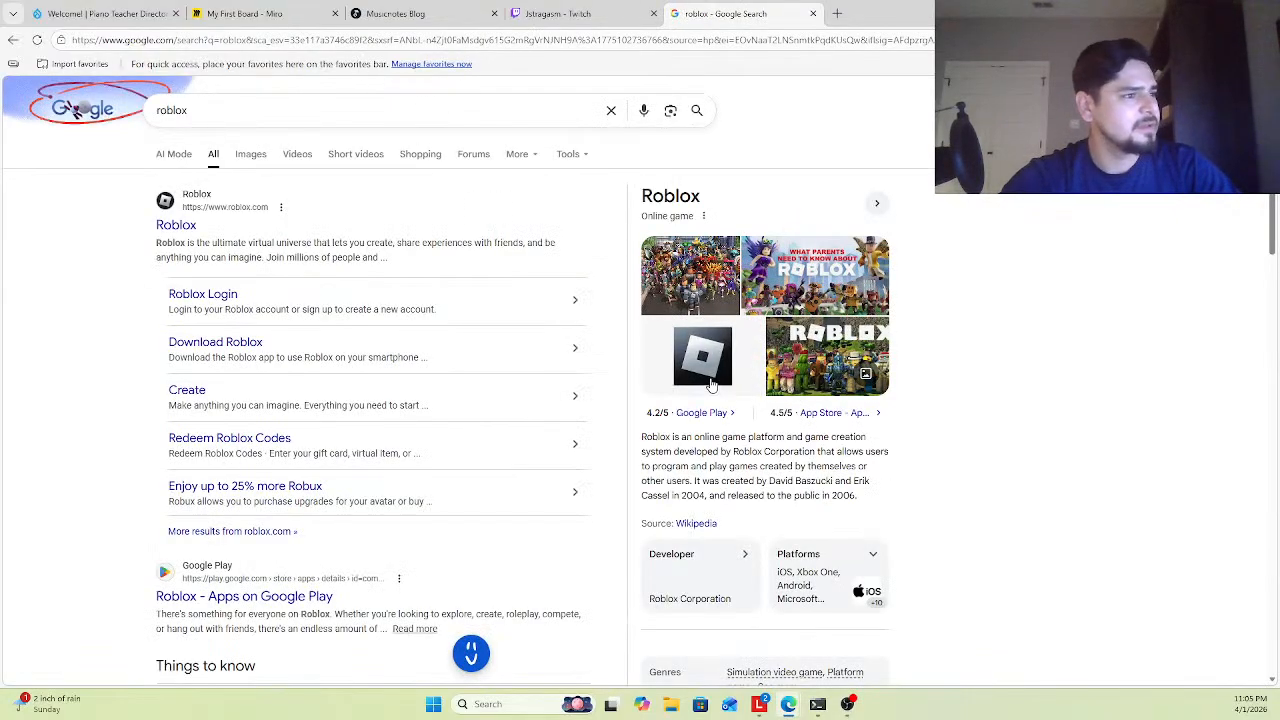
Refine the search to 'roblox for programmers'
left_click(328, 120)
type("for programmers")
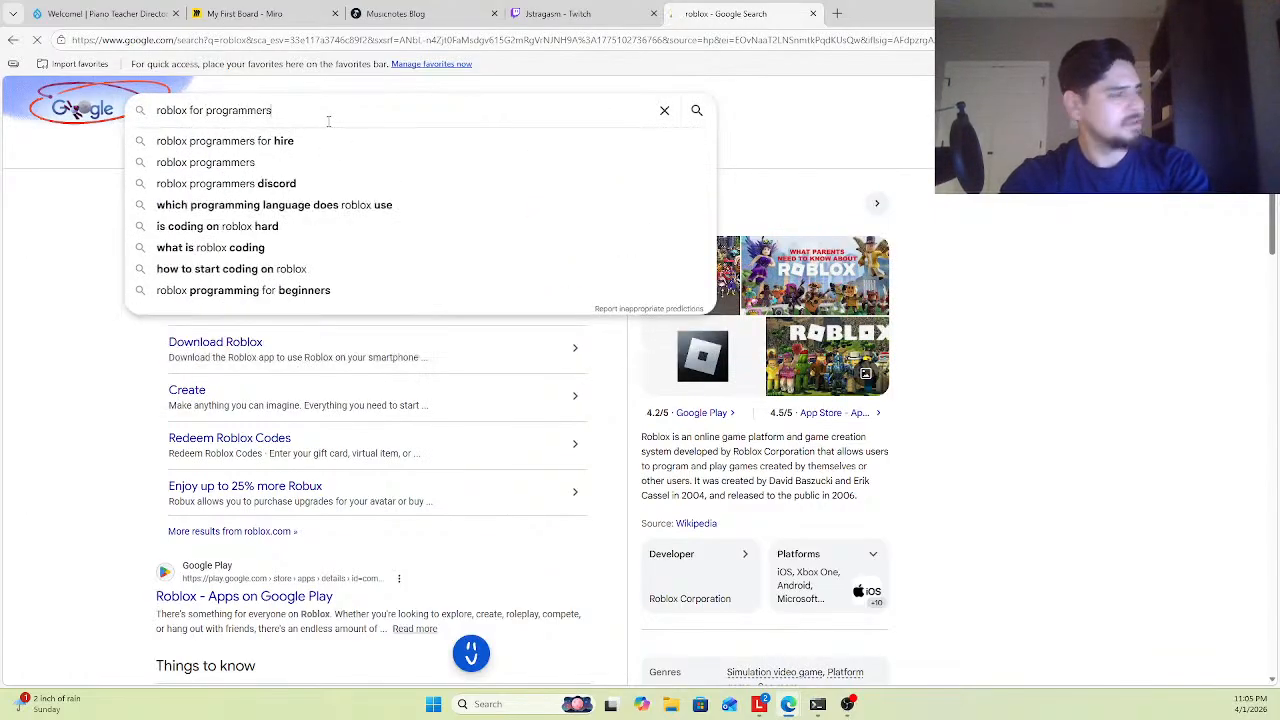
key("Return")
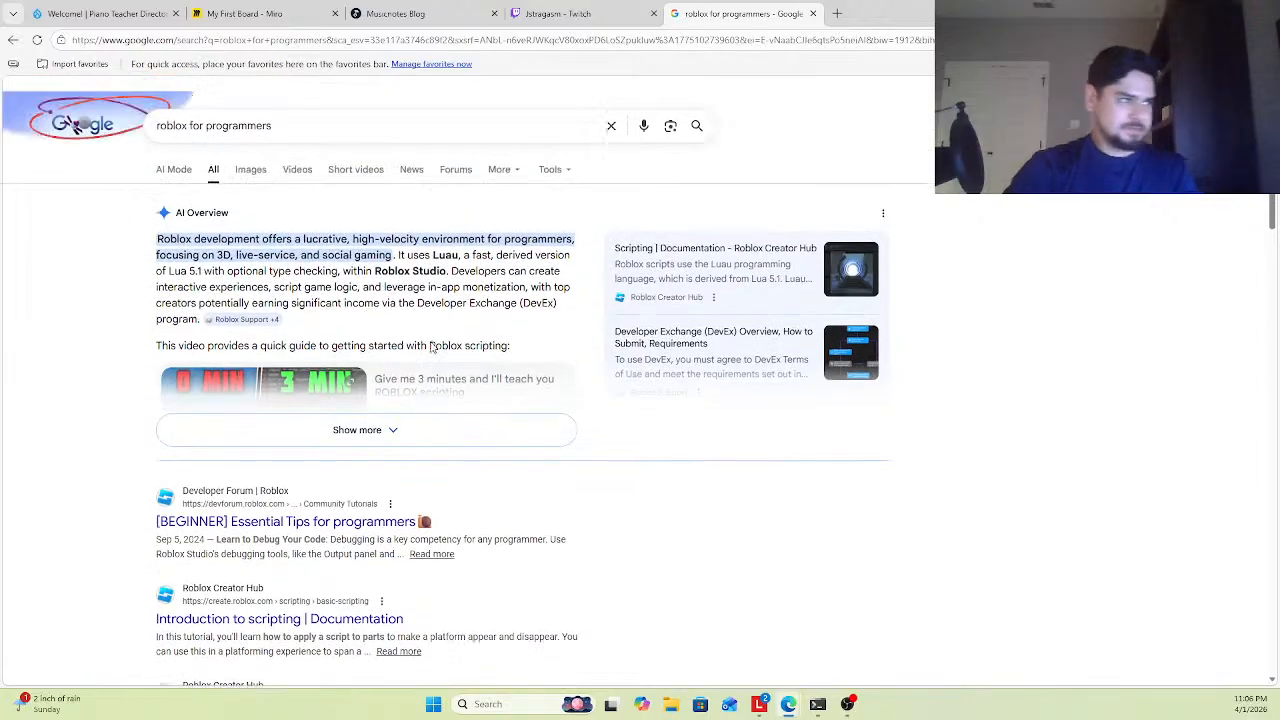
Change the search to 'roblox creators how much they make'
double_click(363, 117)
type("==")
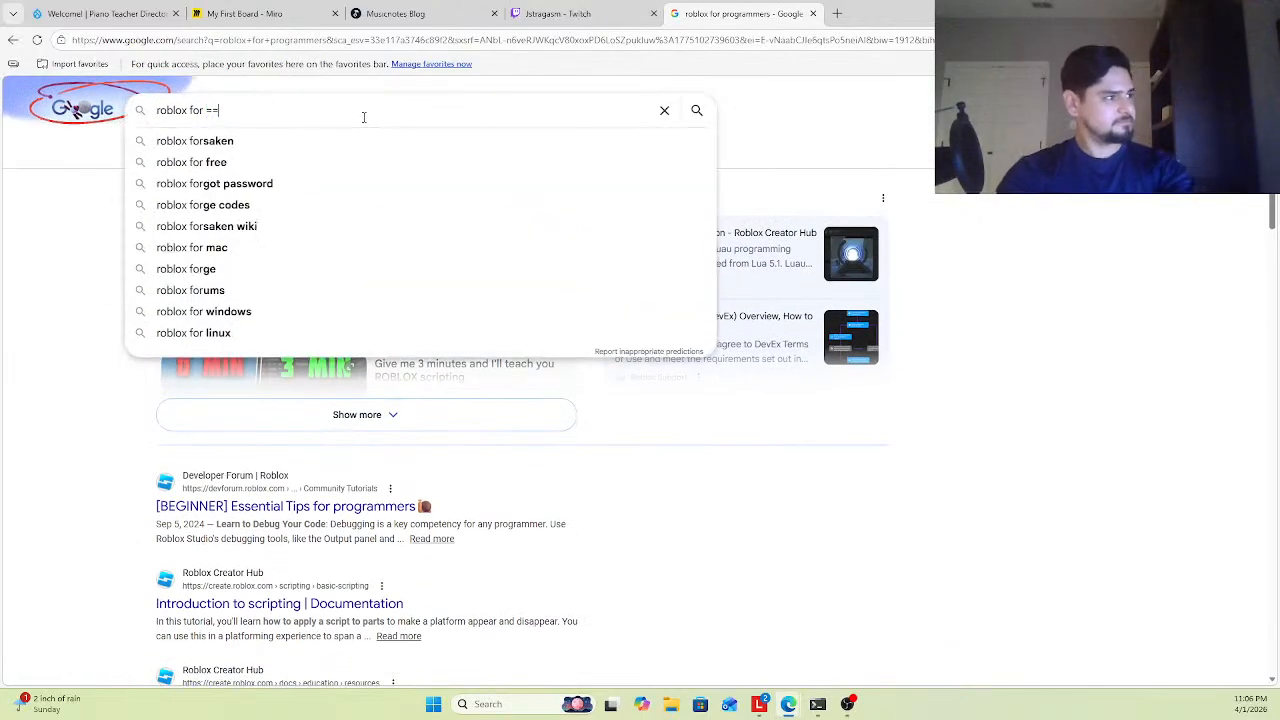
key("BackSpace")
key("BackSpace")
key("BackSpace")
key("BackSpace")
key("BackSpace")
key("BackSpace")
type("c")
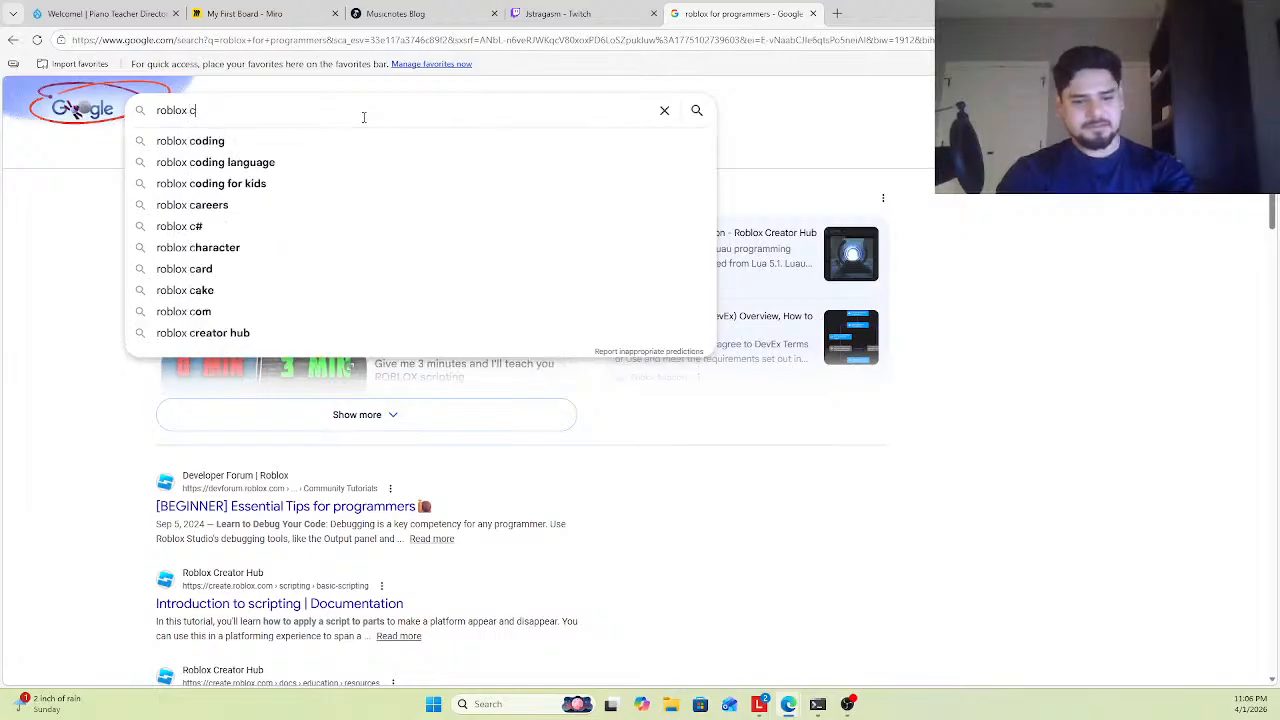
type("reators ")
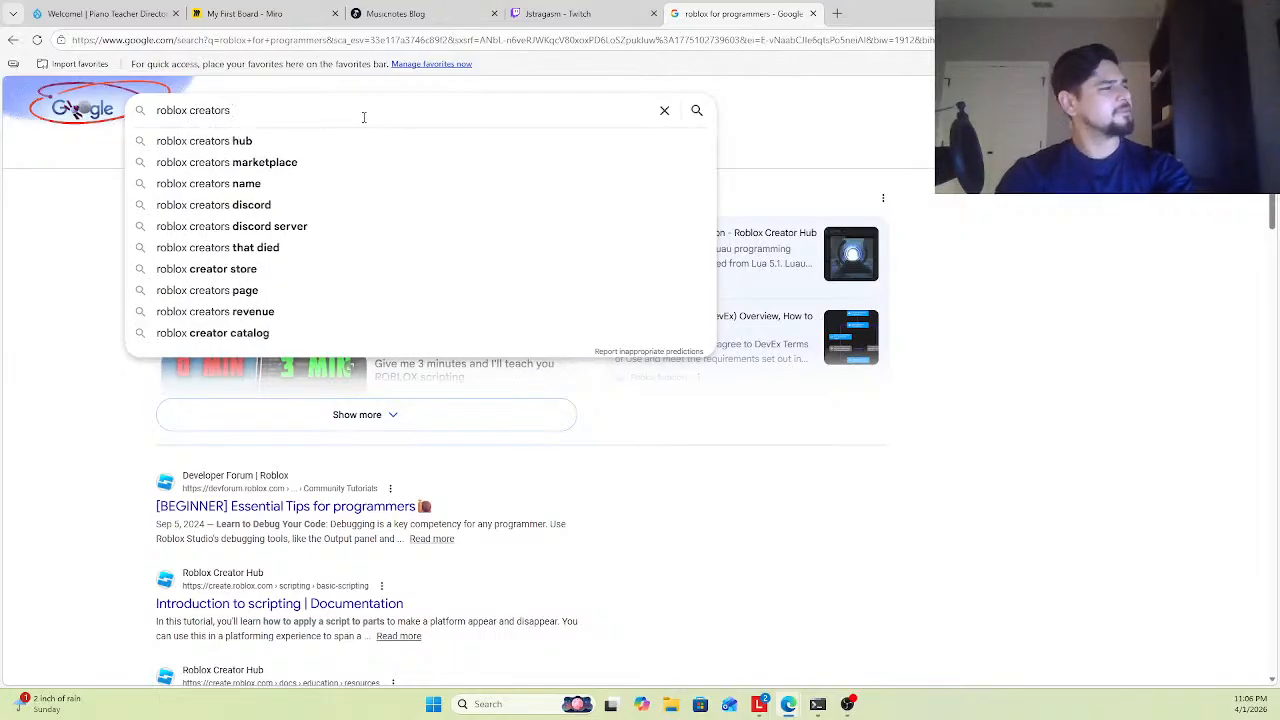
type("h")
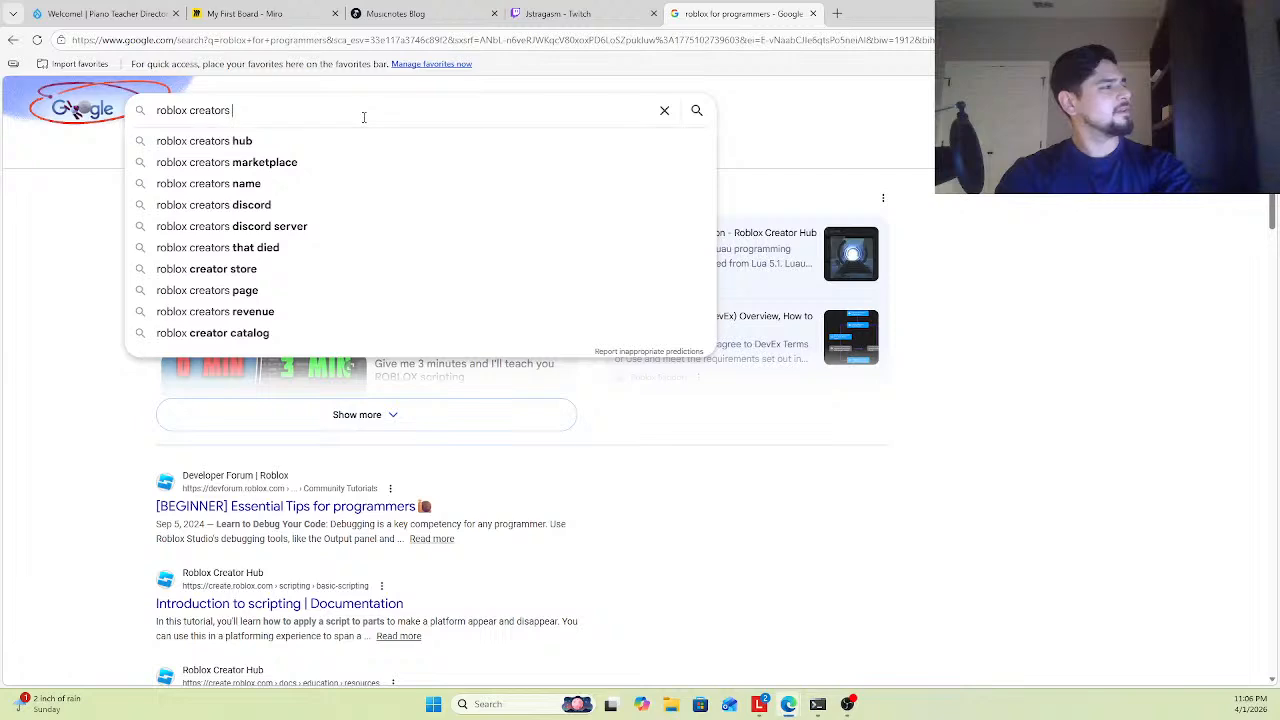
type("how")
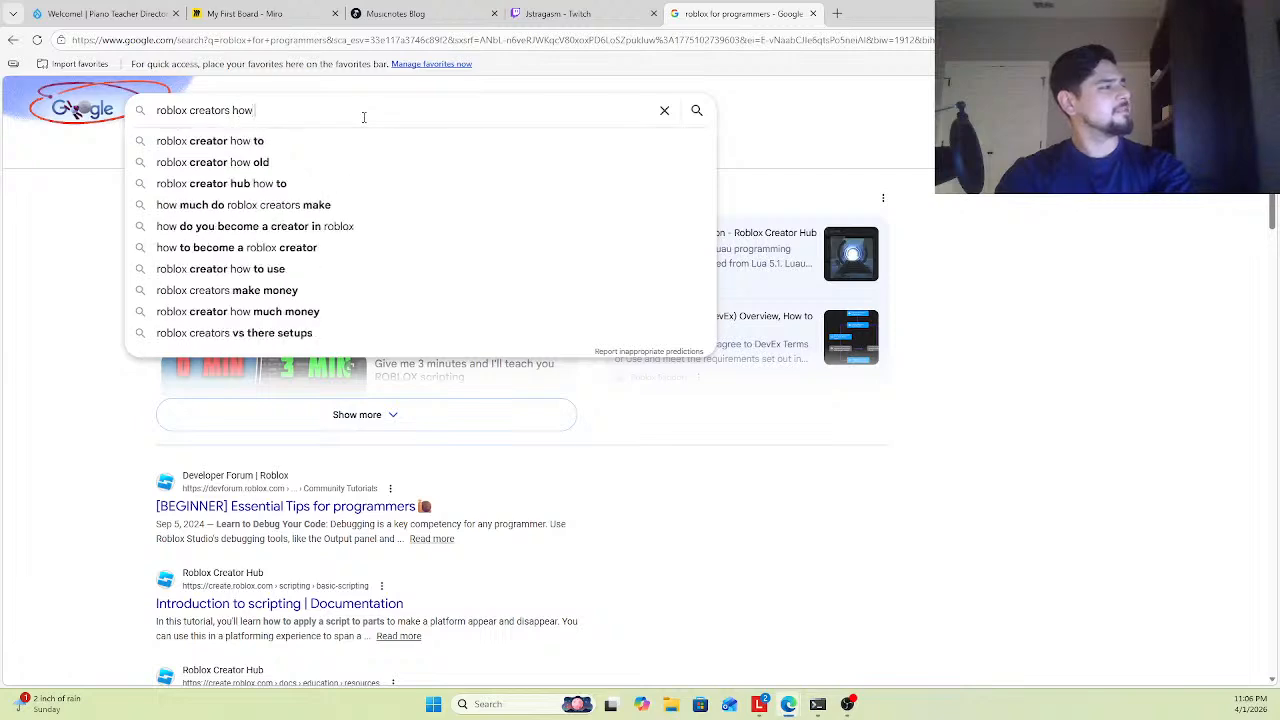
type(" much they make")
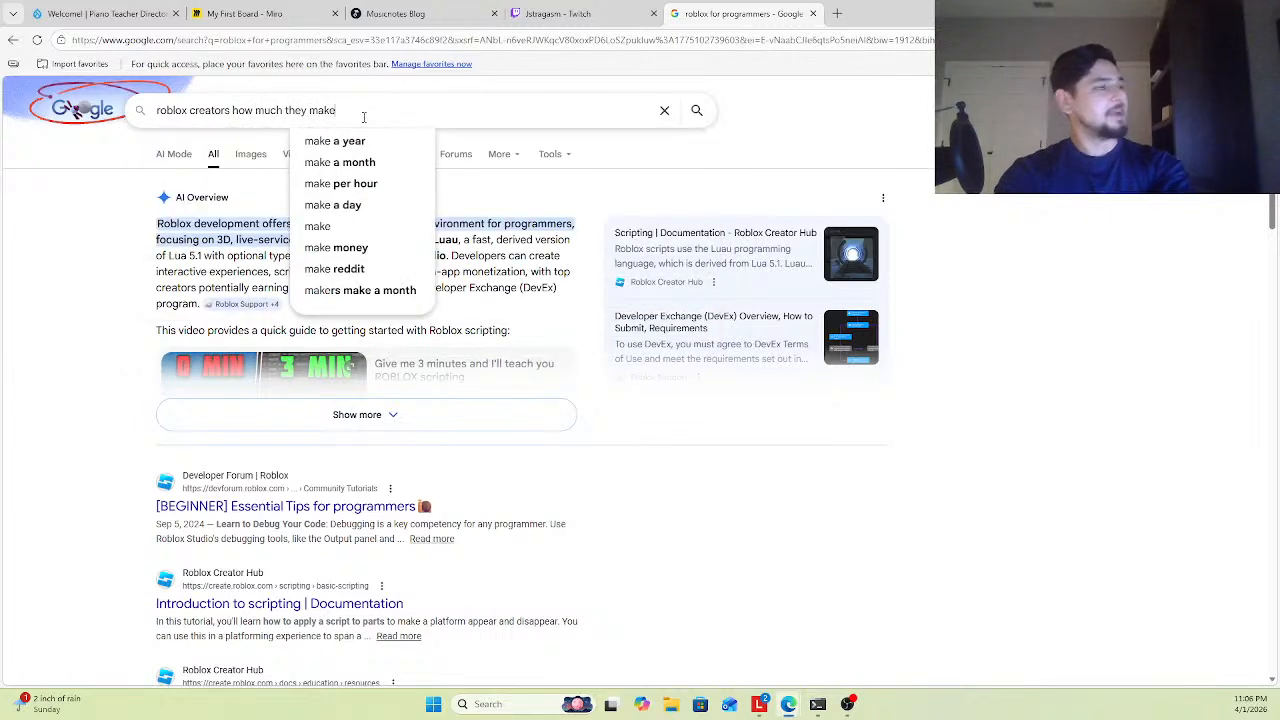
key("Return")
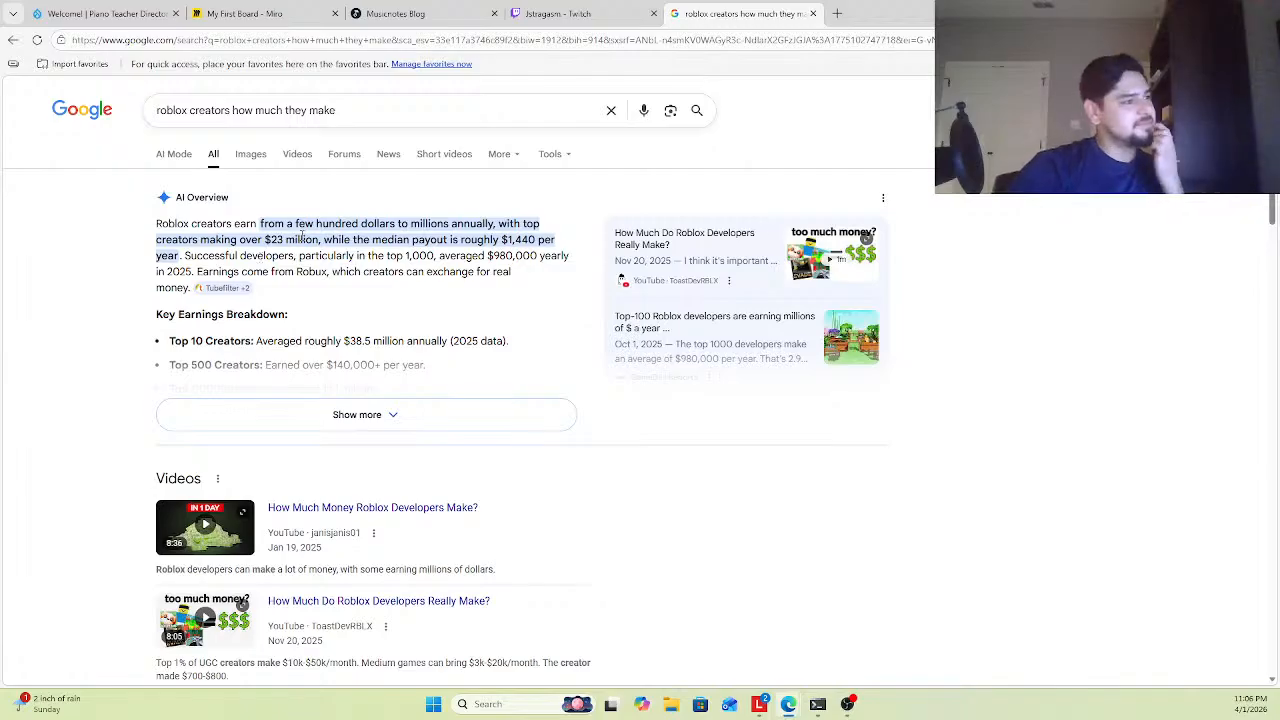
Expand the AI Overview's earnings breakdown and open the Top-100 Roblox developers article
scroll(300, 235, "down", 2)
scroll(363, 295, "up", 1)
scroll(363, 295, "up", 1)
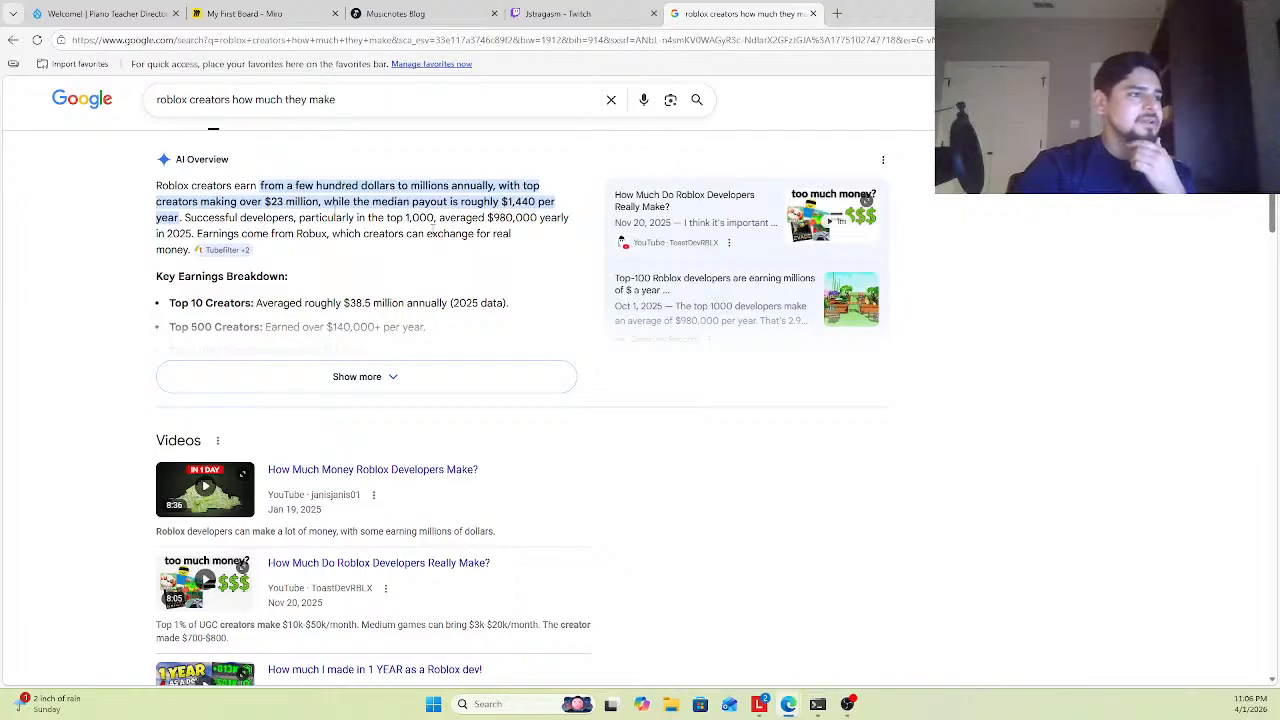
left_click(529, 373)
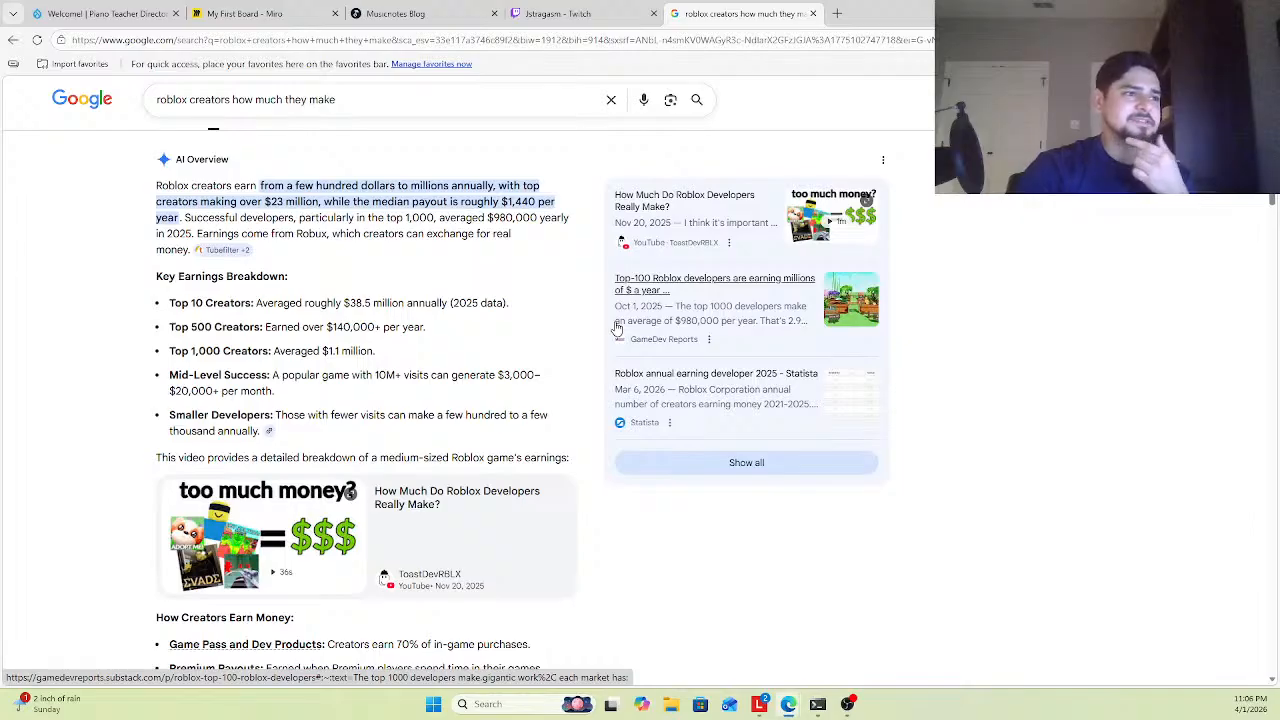
scroll(617, 328, "down", 1)
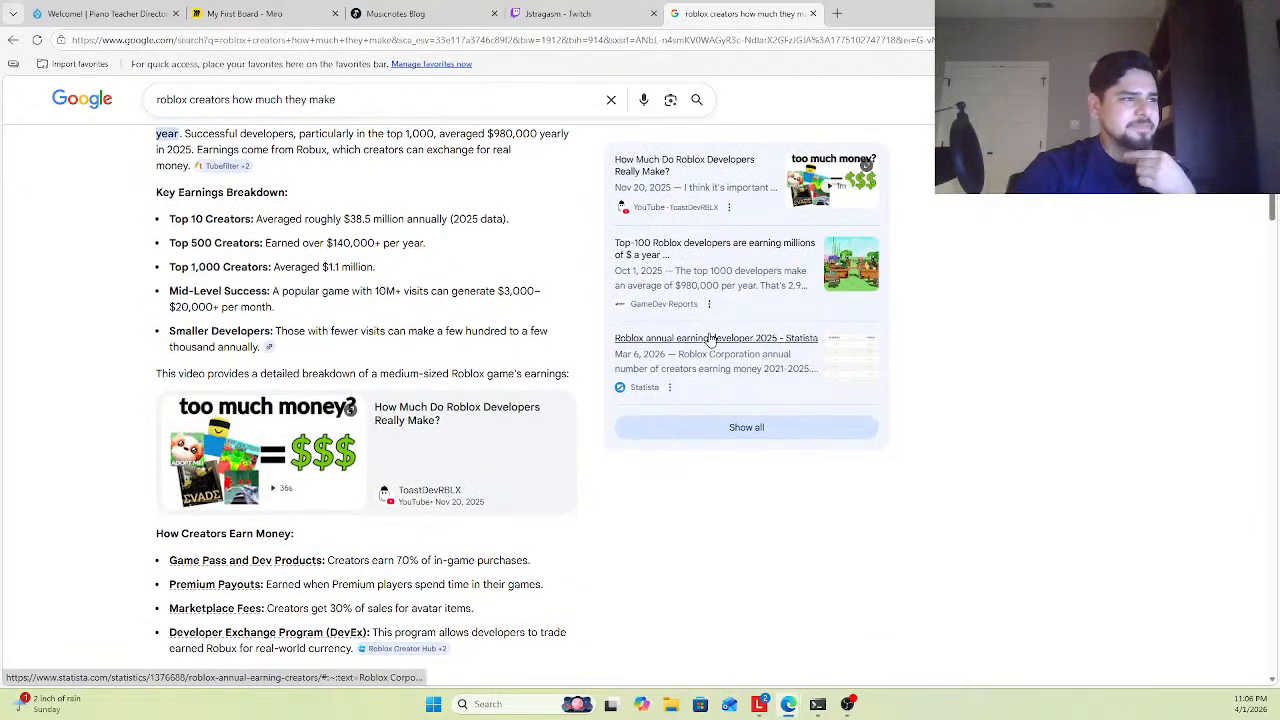
left_click(795, 255)
Skim the Top-100 Roblox developers article, then return to the Piano Teacher Directory tab
scroll(667, 360, "down", 2)
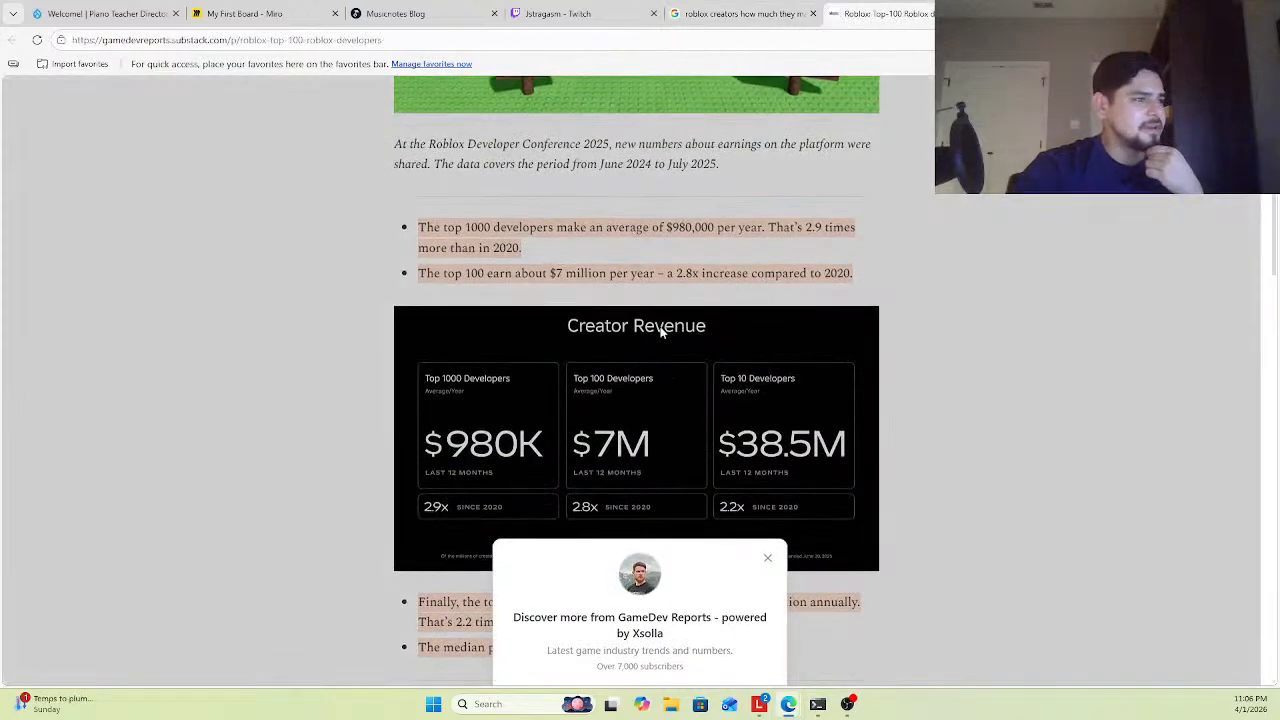
scroll(661, 330, "up", 5)
scroll(661, 328, "up", 1)
scroll(661, 328, "down", 1)
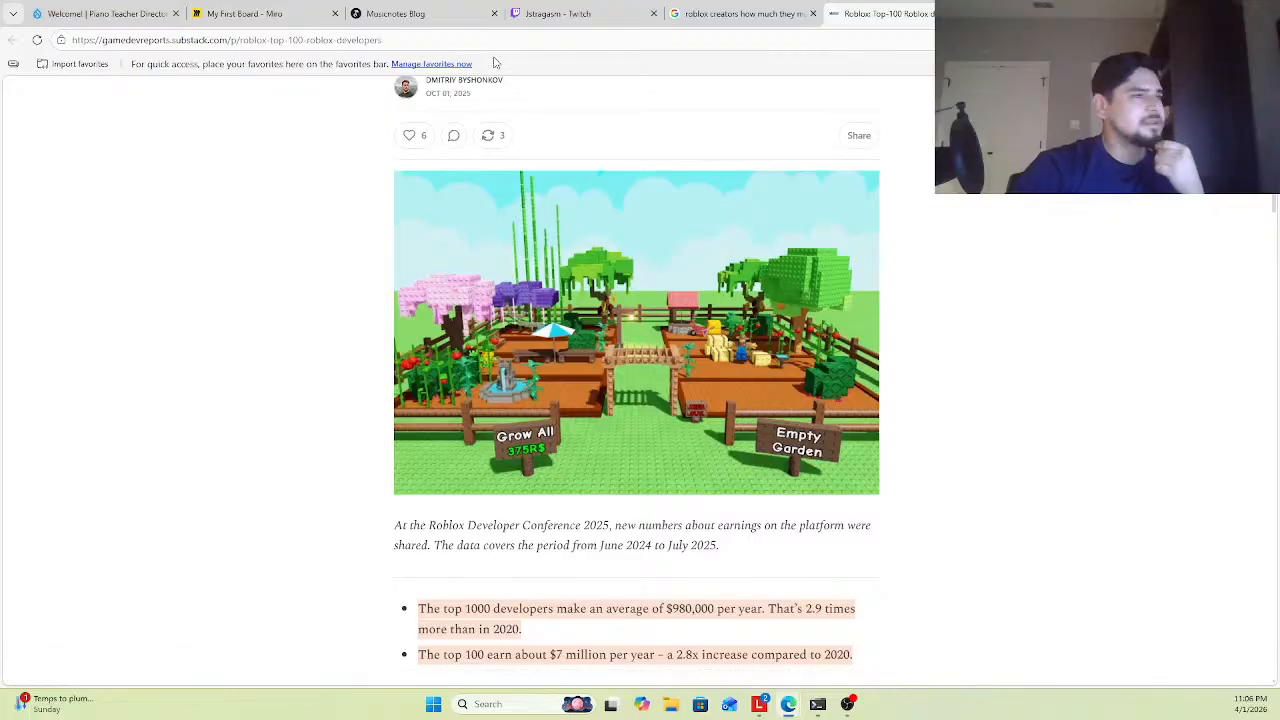
left_click(763, 6)
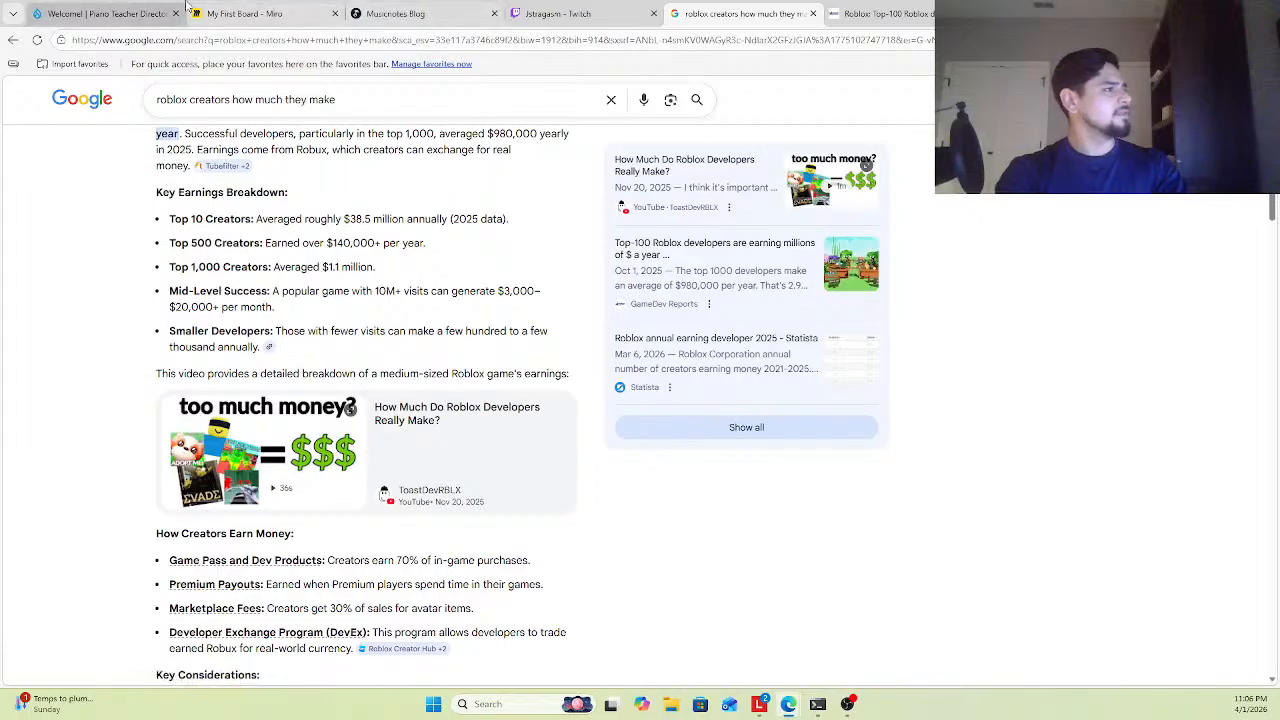
left_click(105, 6)
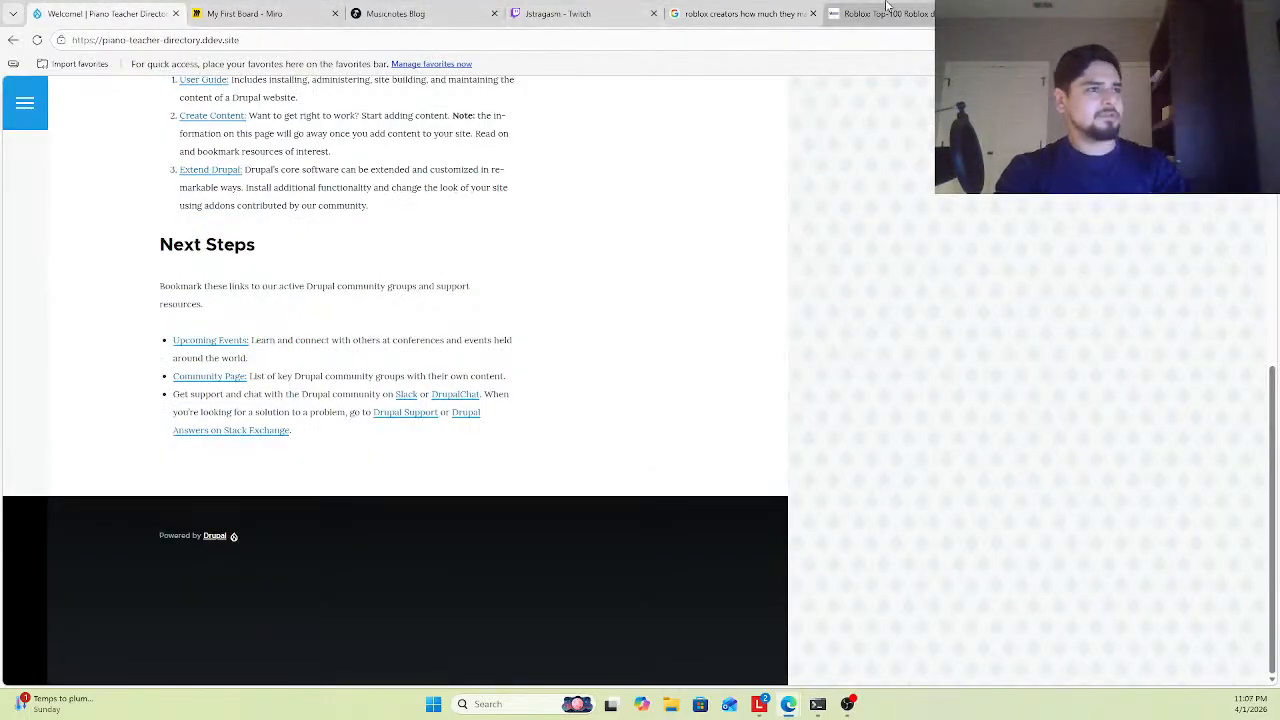
Load discord.com in a new tab
key("ctrl+t")
type("dis")
type("ci")
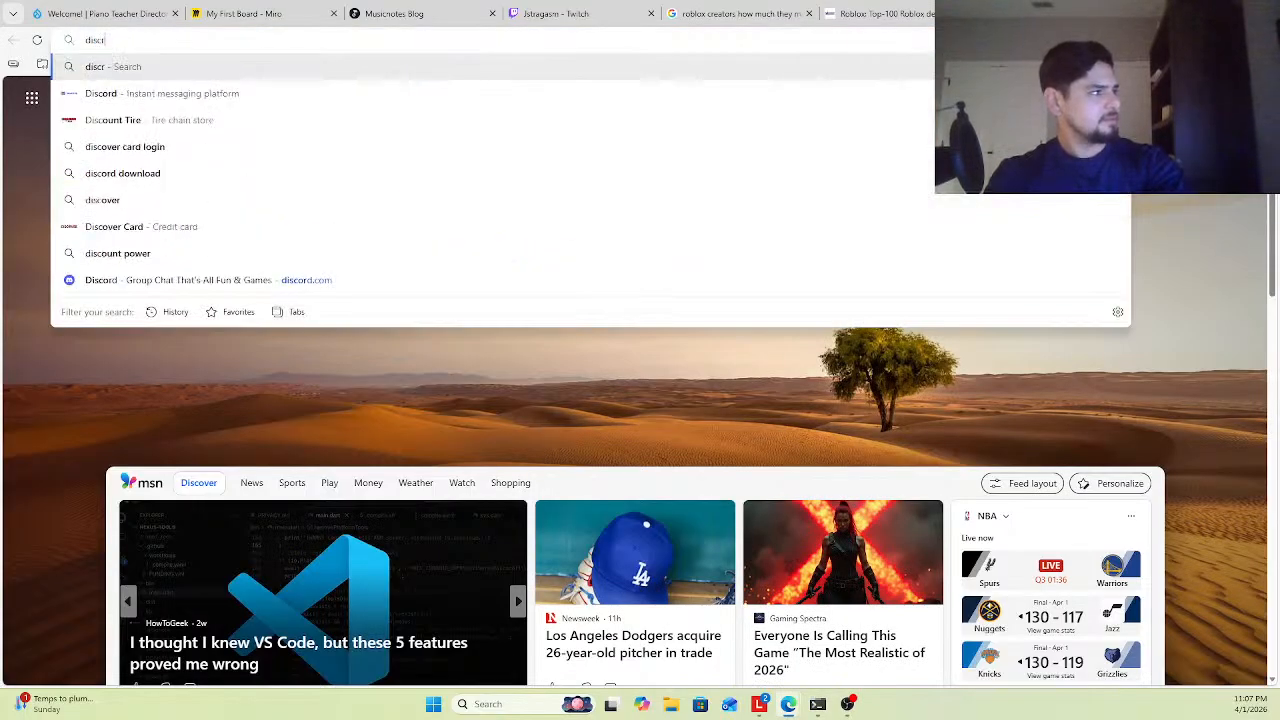
key("BackSpace")
type("ord.com")
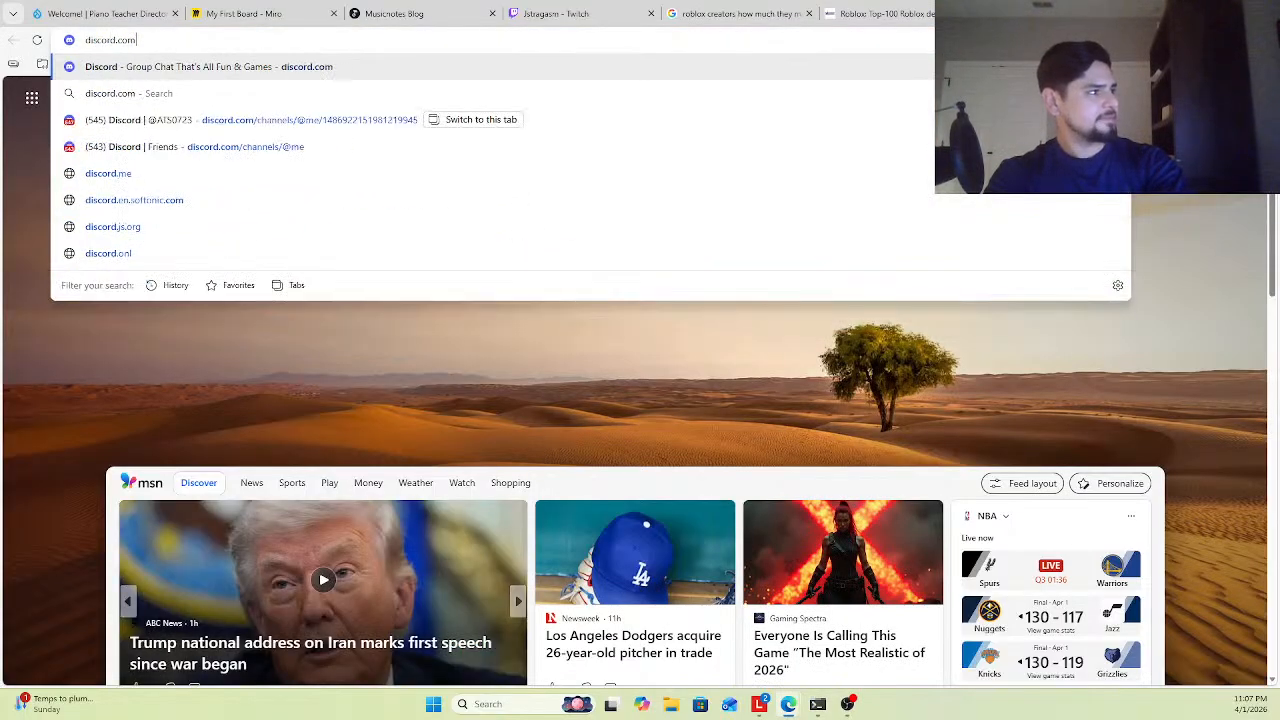
key("Return")
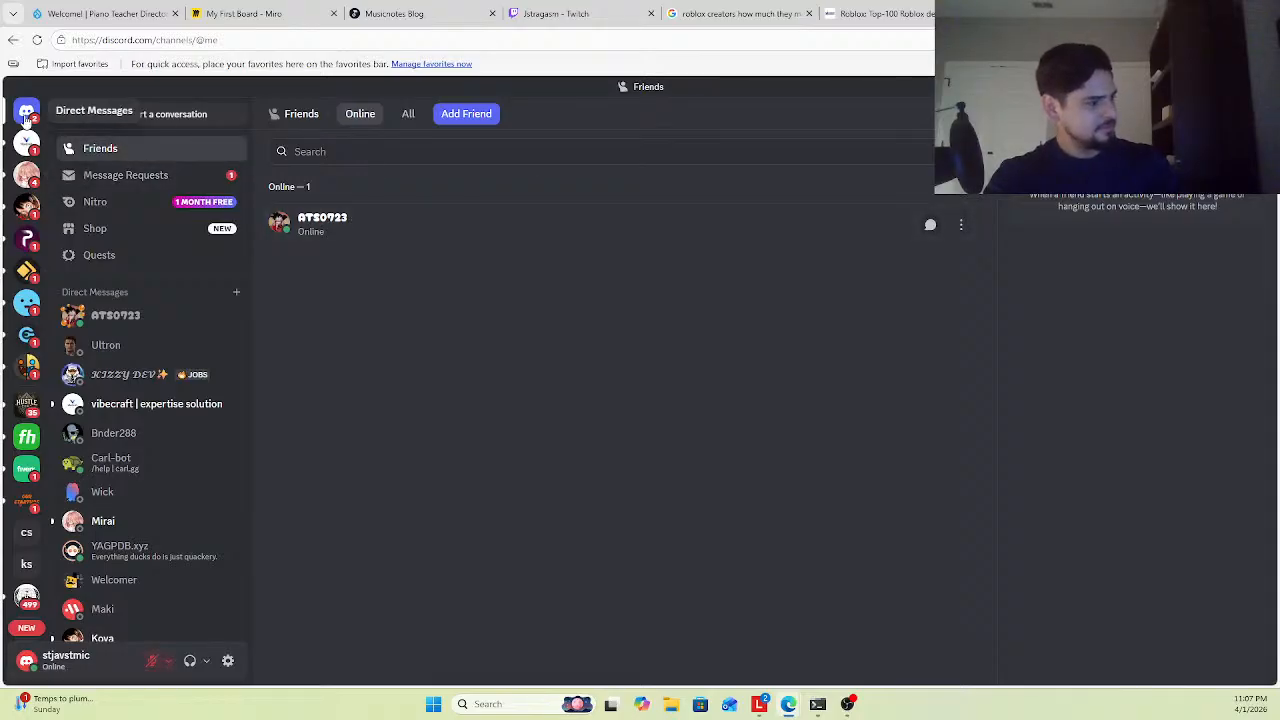
Open the account's profile card from the user panel, then close it
double_click(71, 661)
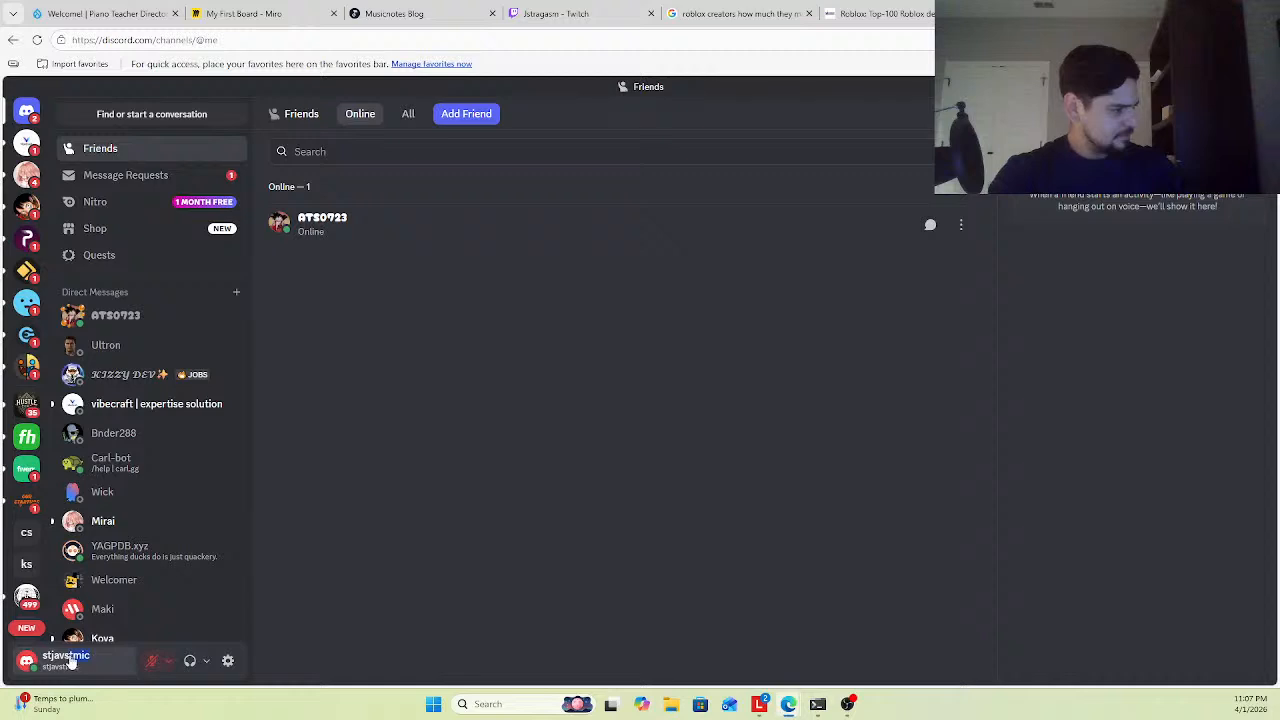
left_click(45, 660)
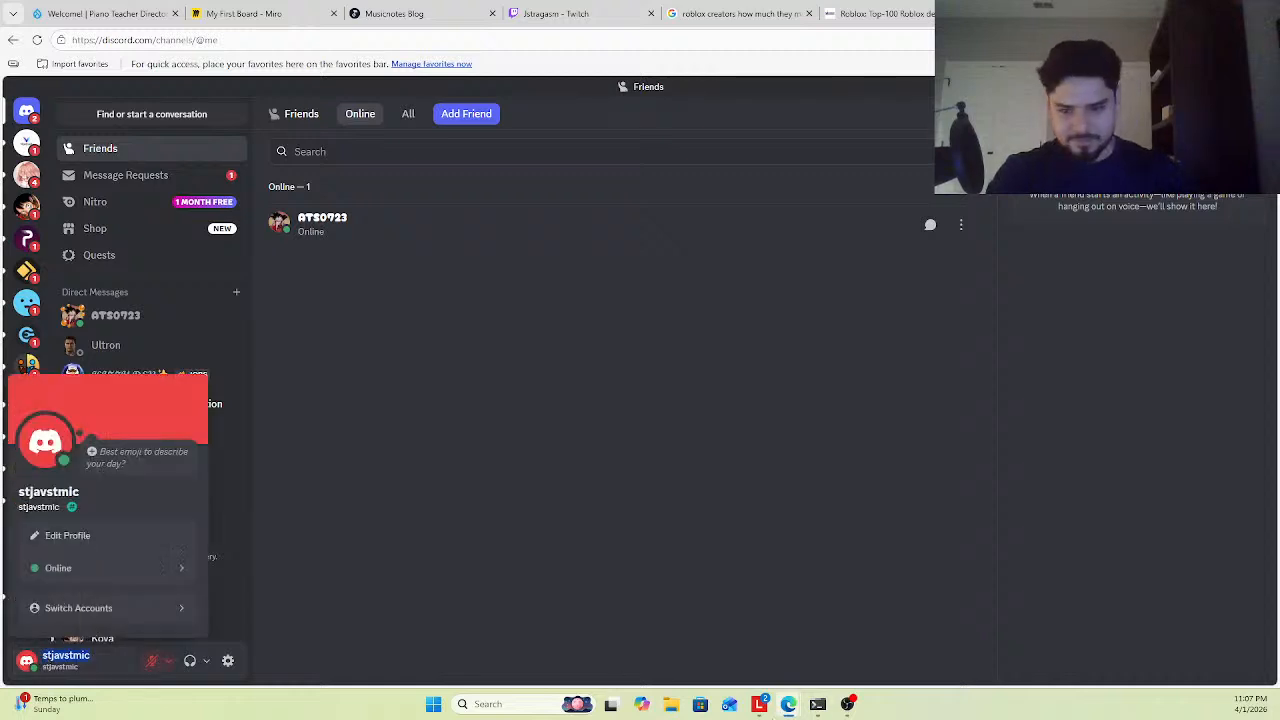
key("alt+Tab")
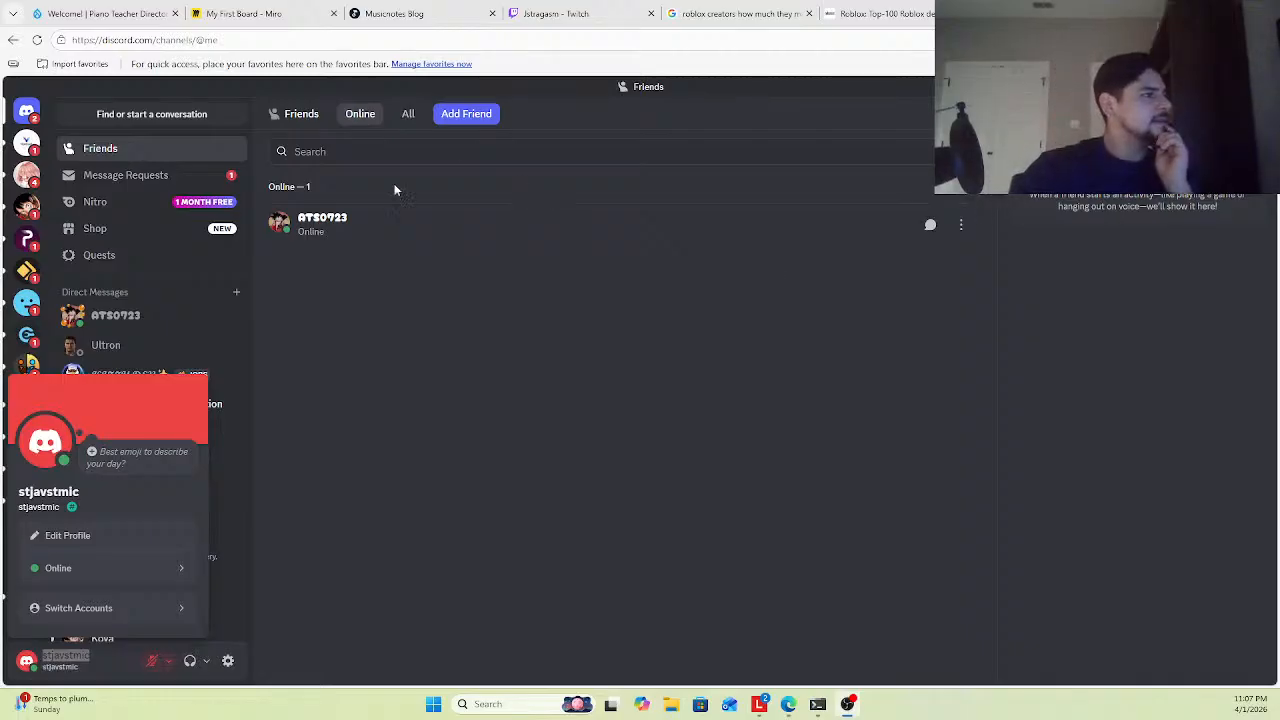
left_click(336, 227)
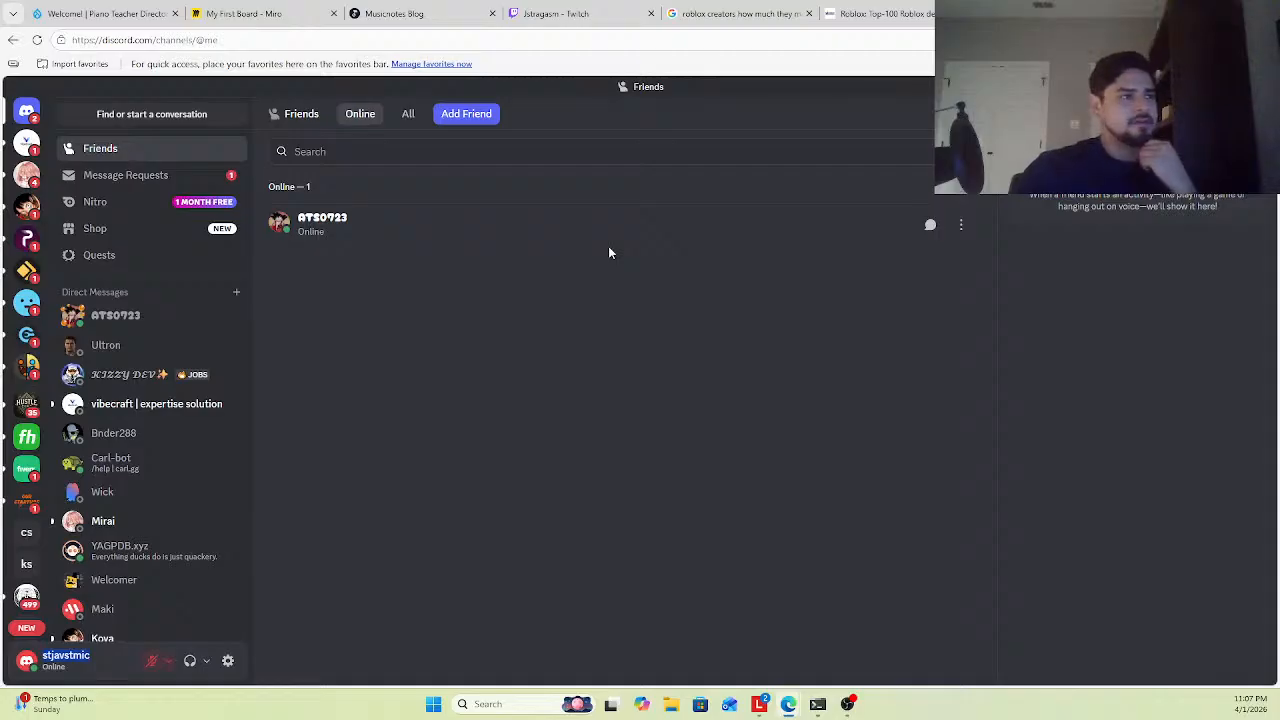
Close the Roblox earnings search tab and the Top-100 Roblox developers article tab
left_click(677, 10)
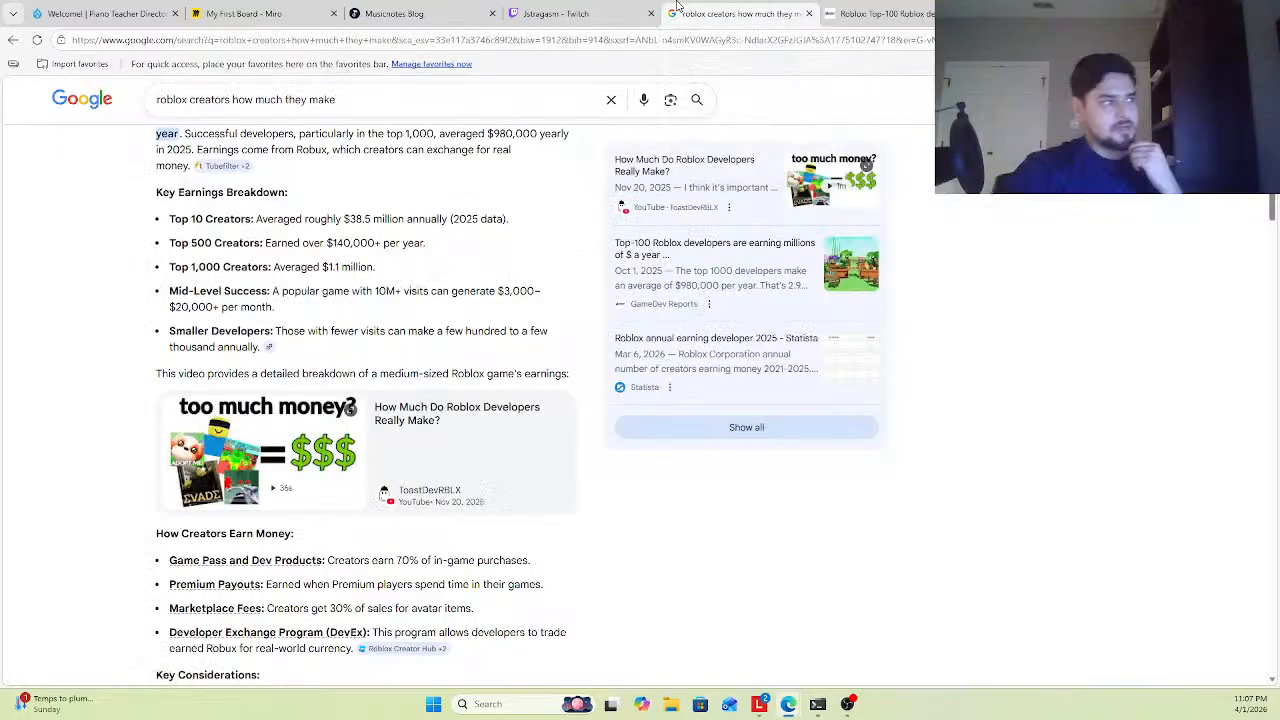
left_click(809, 13)
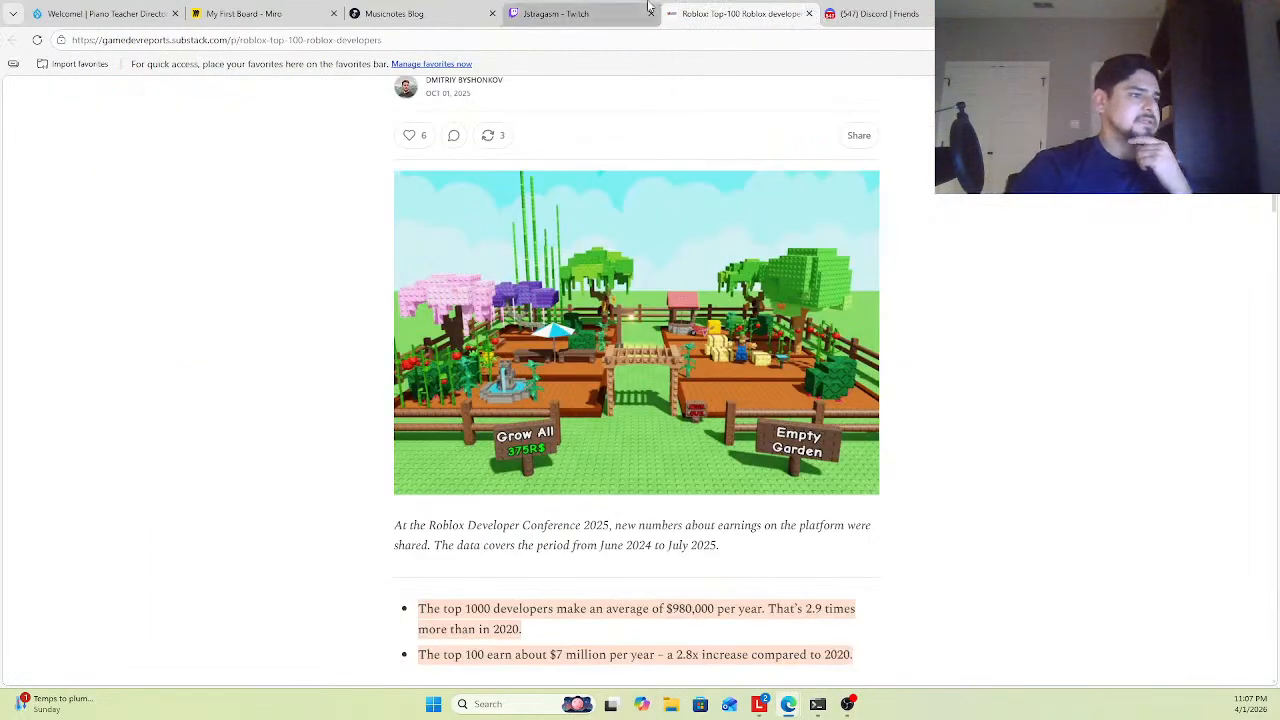
left_click(809, 13)
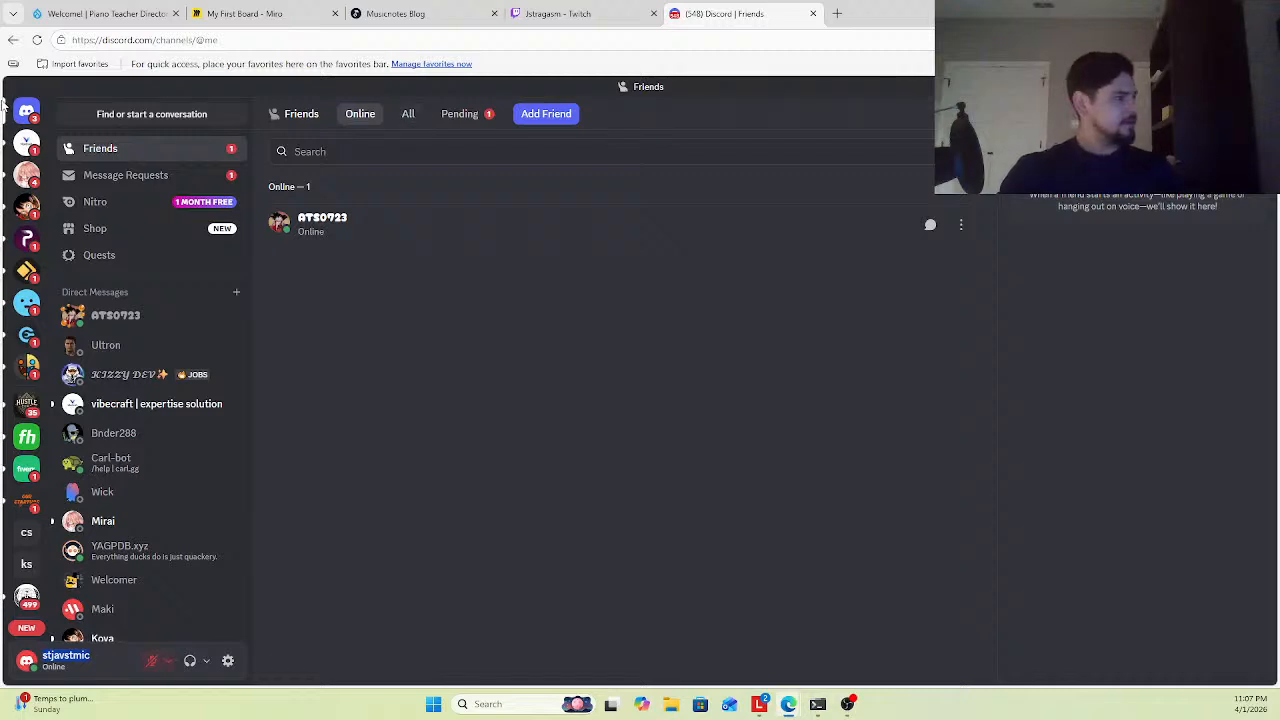
Accept the incoming friend request from the Pending list
left_click(463, 114)
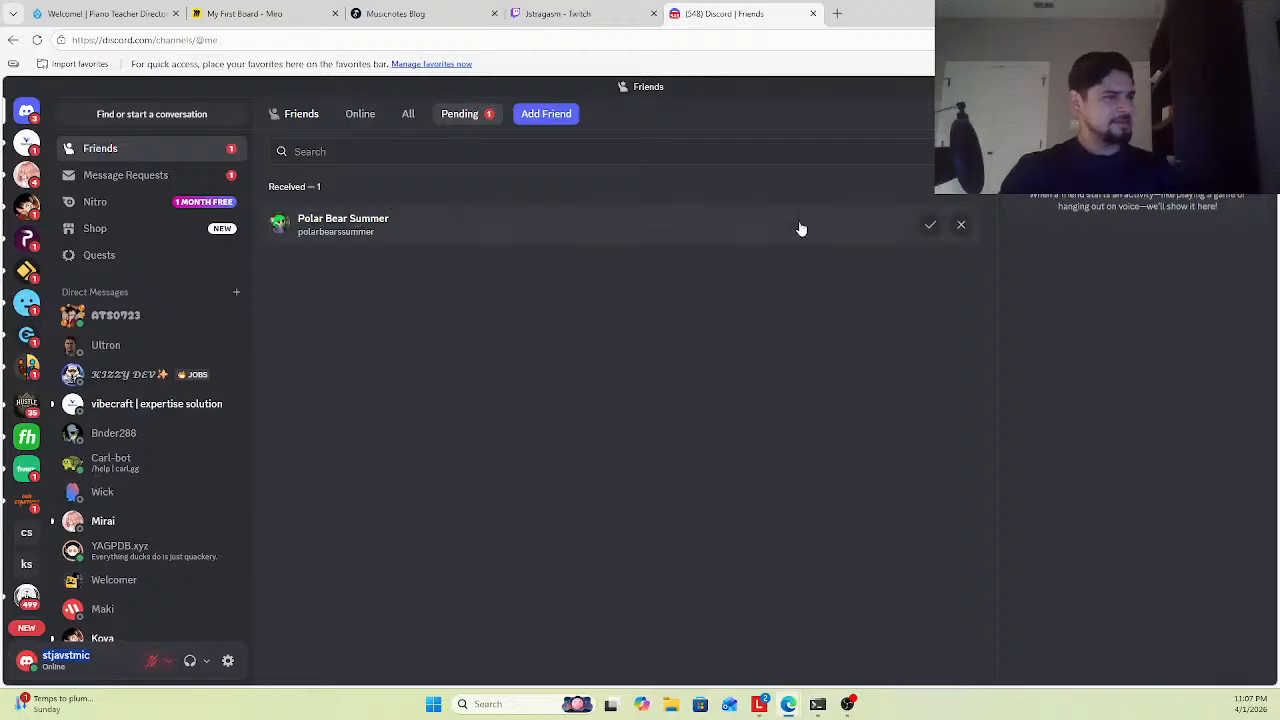
left_click(928, 225)
left_click(695, 418)
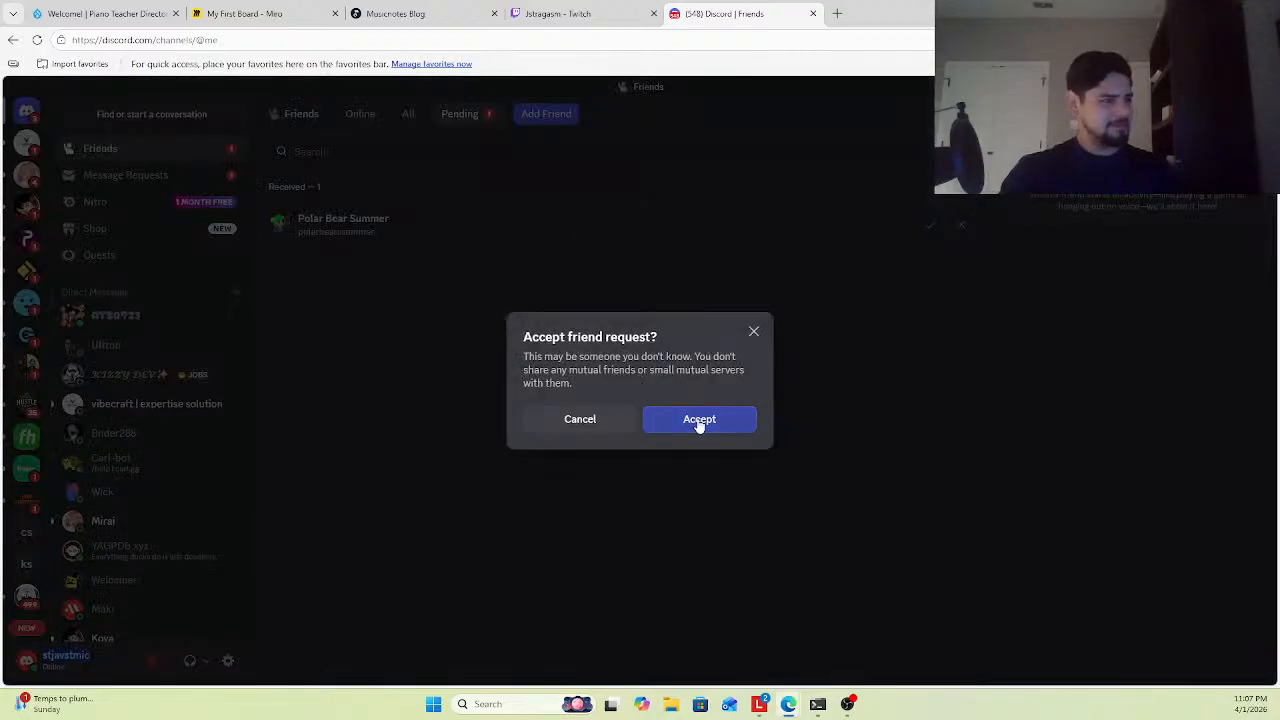
Send the new friend a wave sticker in a DM, then switch to Musicnotes Blog
left_click(404, 233)
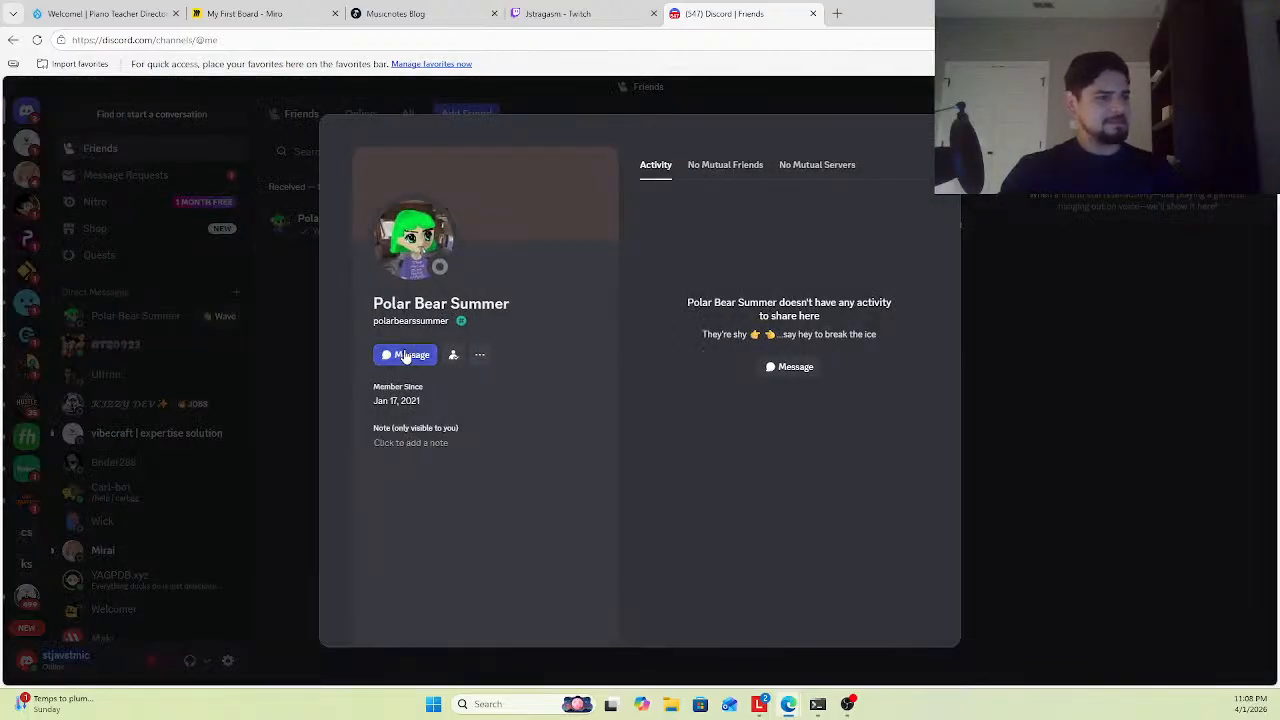
left_click(796, 368)
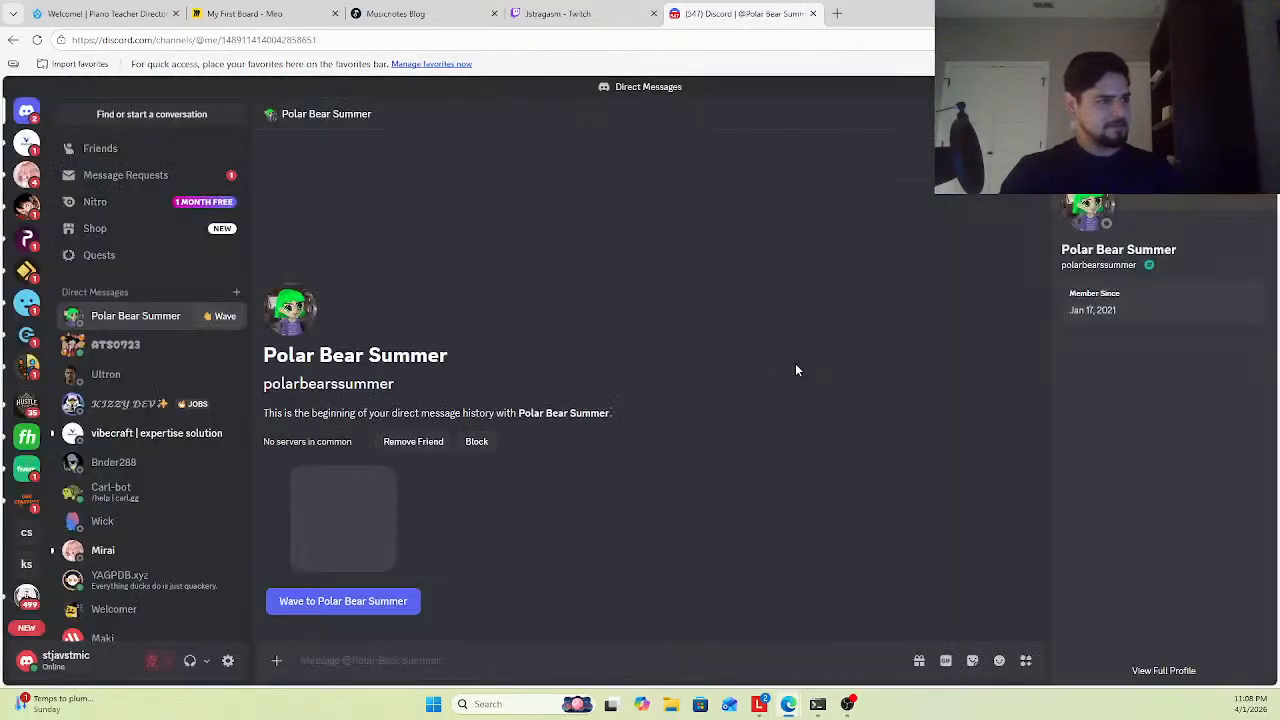
left_click(337, 601)
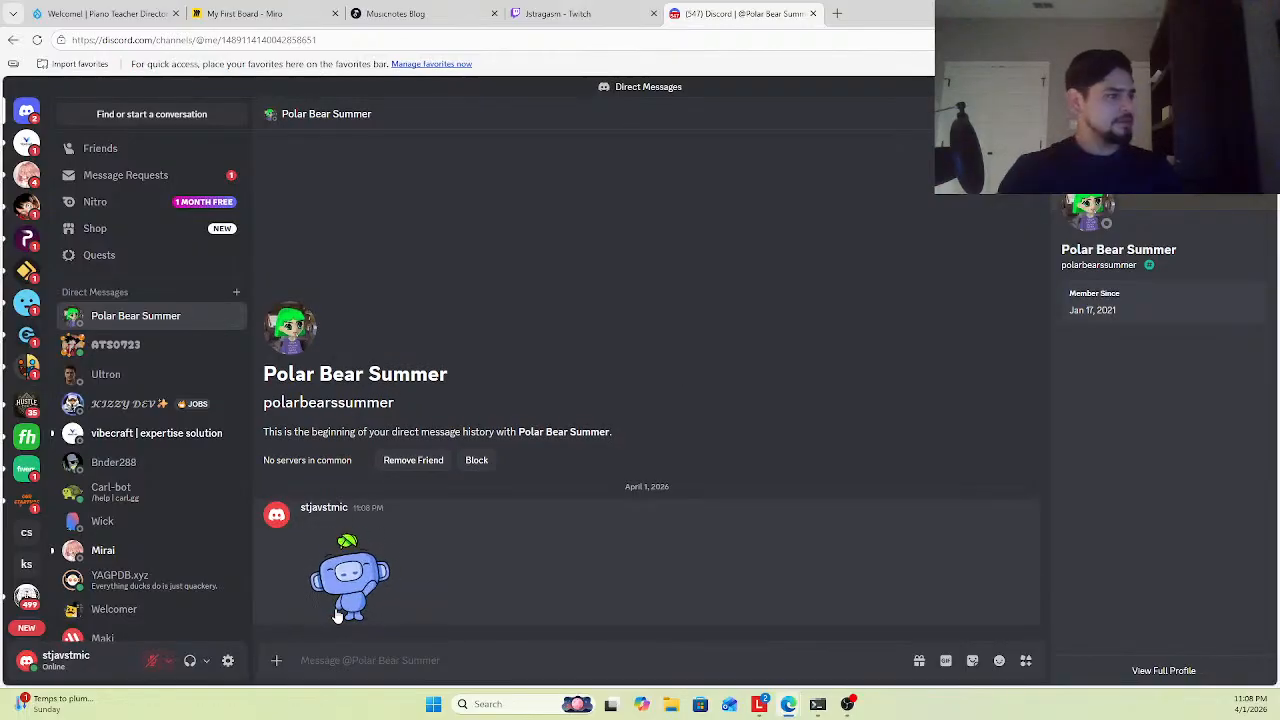
left_click(431, 9)
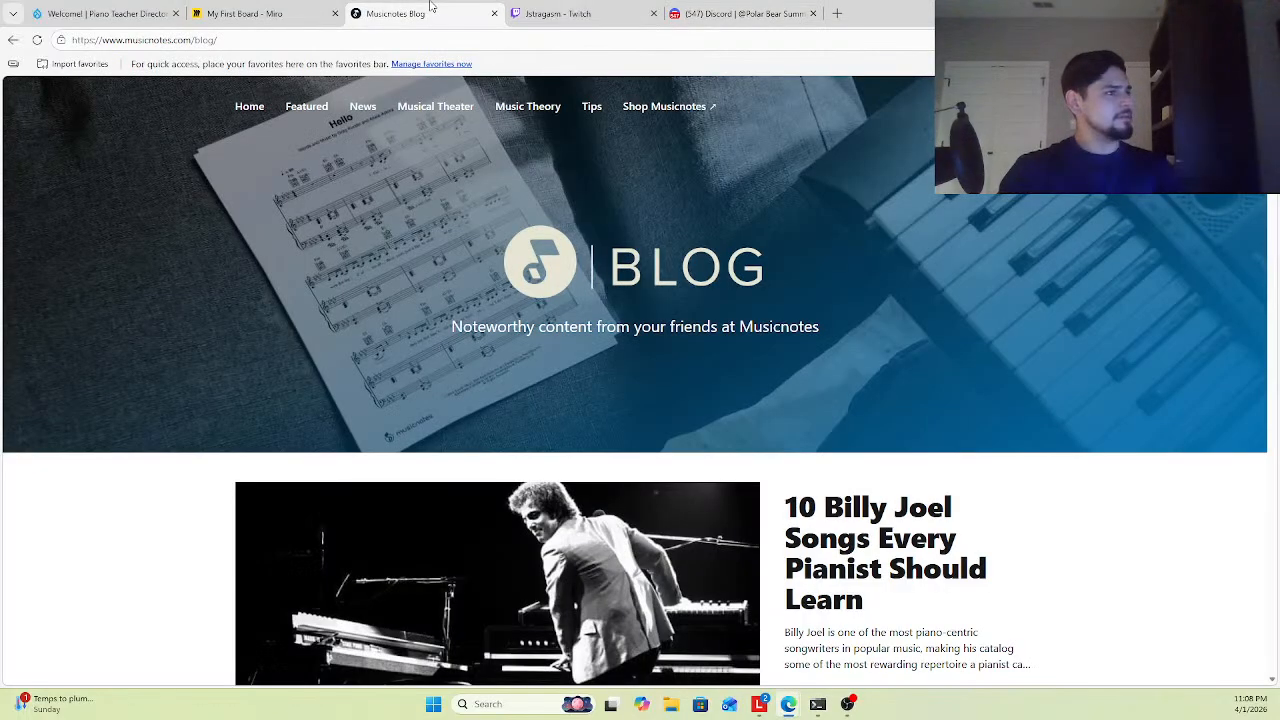
Move between the Jstragasm Twitch page and the Discord DM to see the friend's sticker reply
left_click(565, 12)
mouse_move(755, 6)
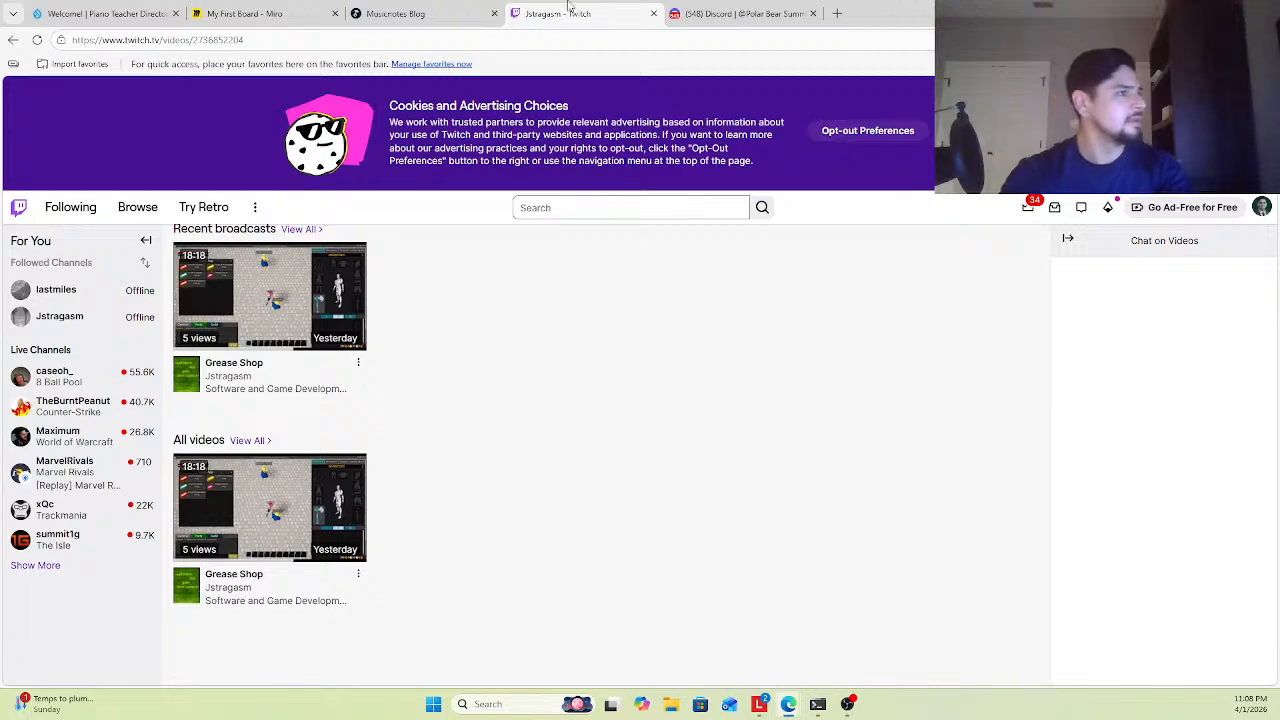
left_click(690, 13)
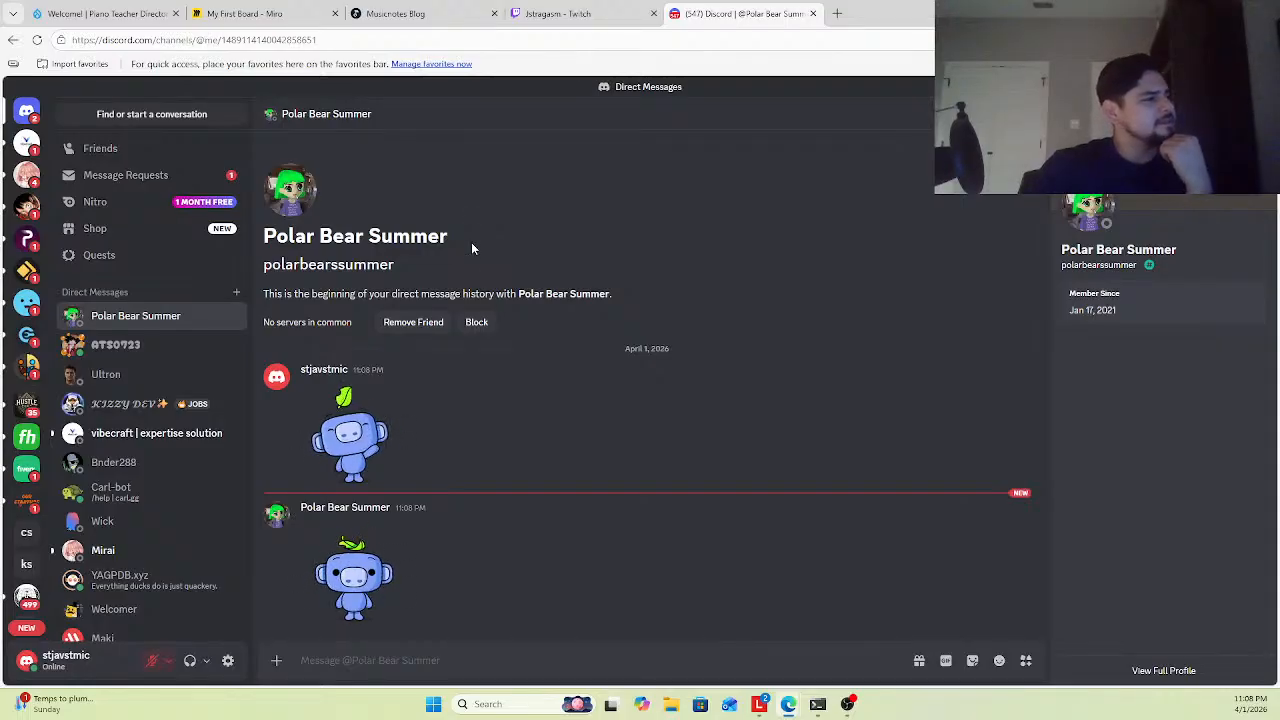
left_click(535, 10)
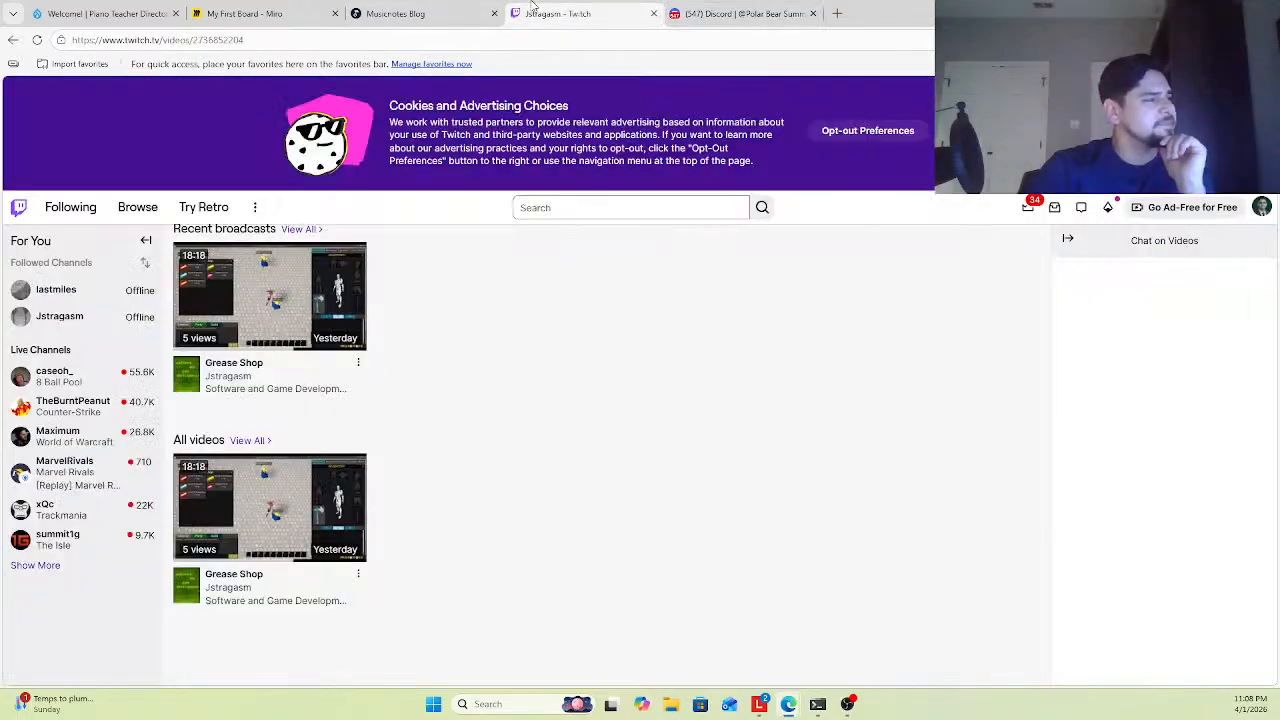
left_click(431, 7)
left_click(608, 10)
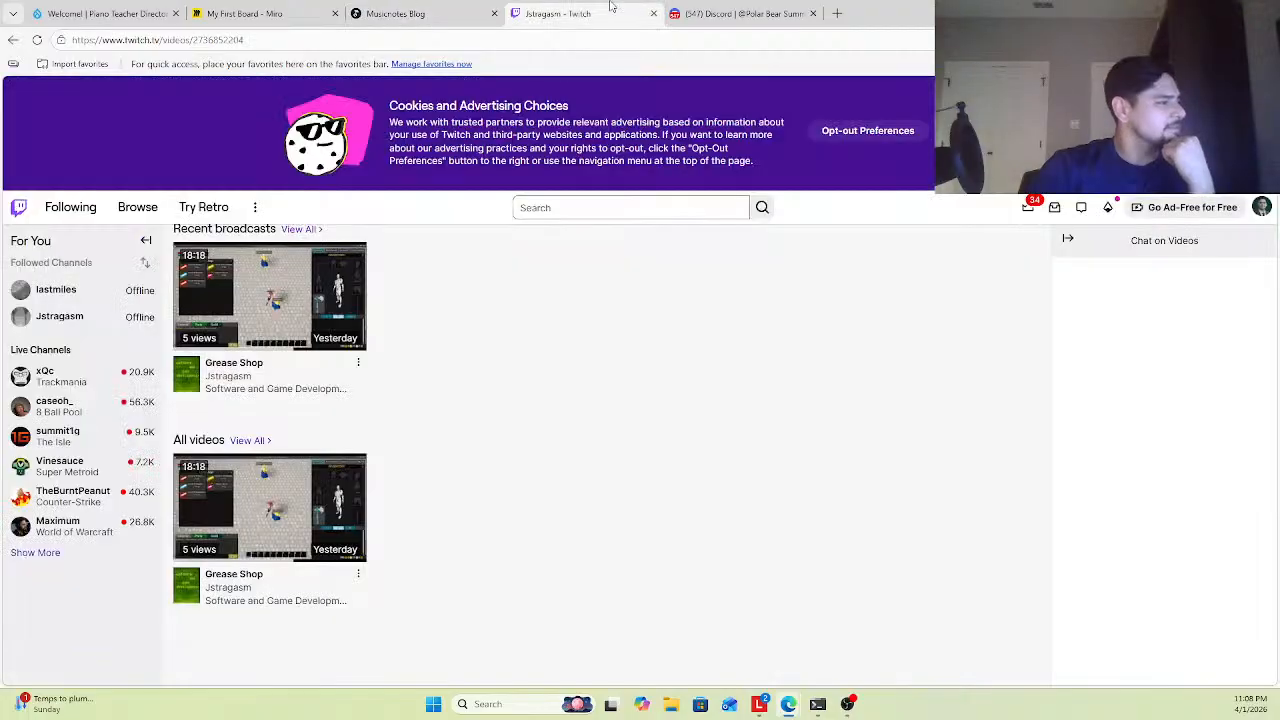
left_click(727, 9)
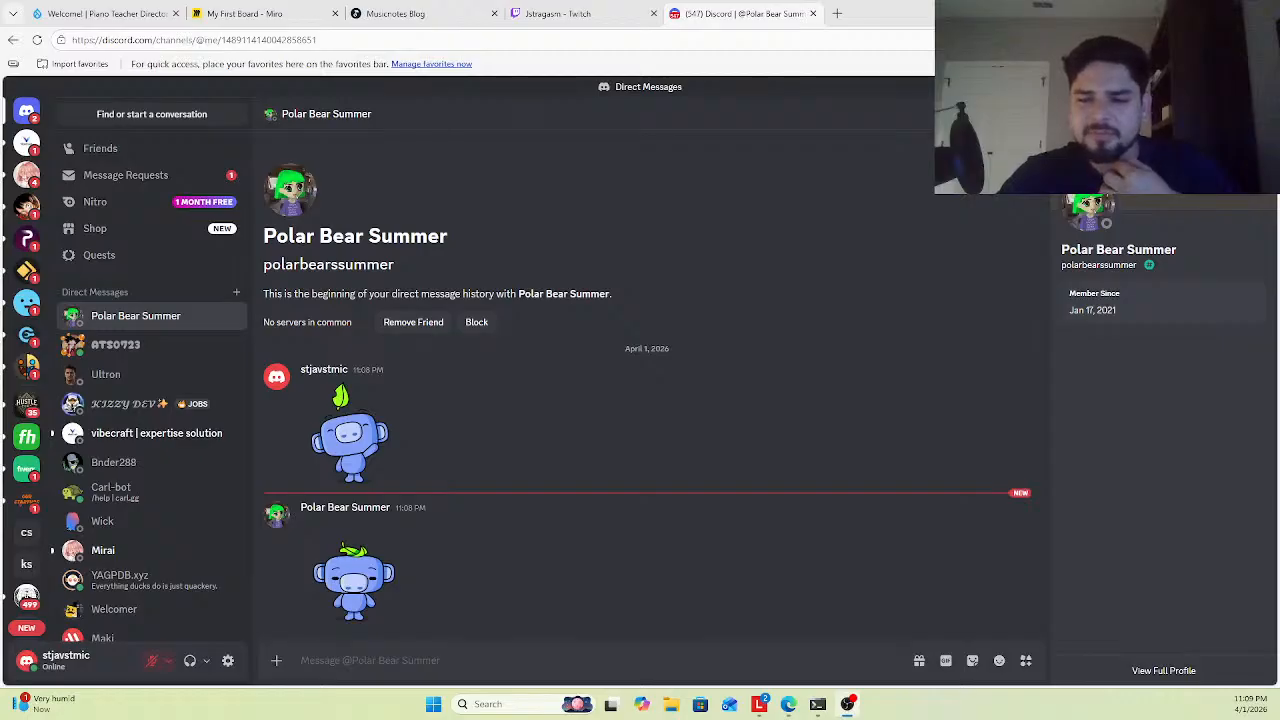
Search Google in a new tab for '12pm eastern to central' (11 AM Central)
left_click(838, 14)
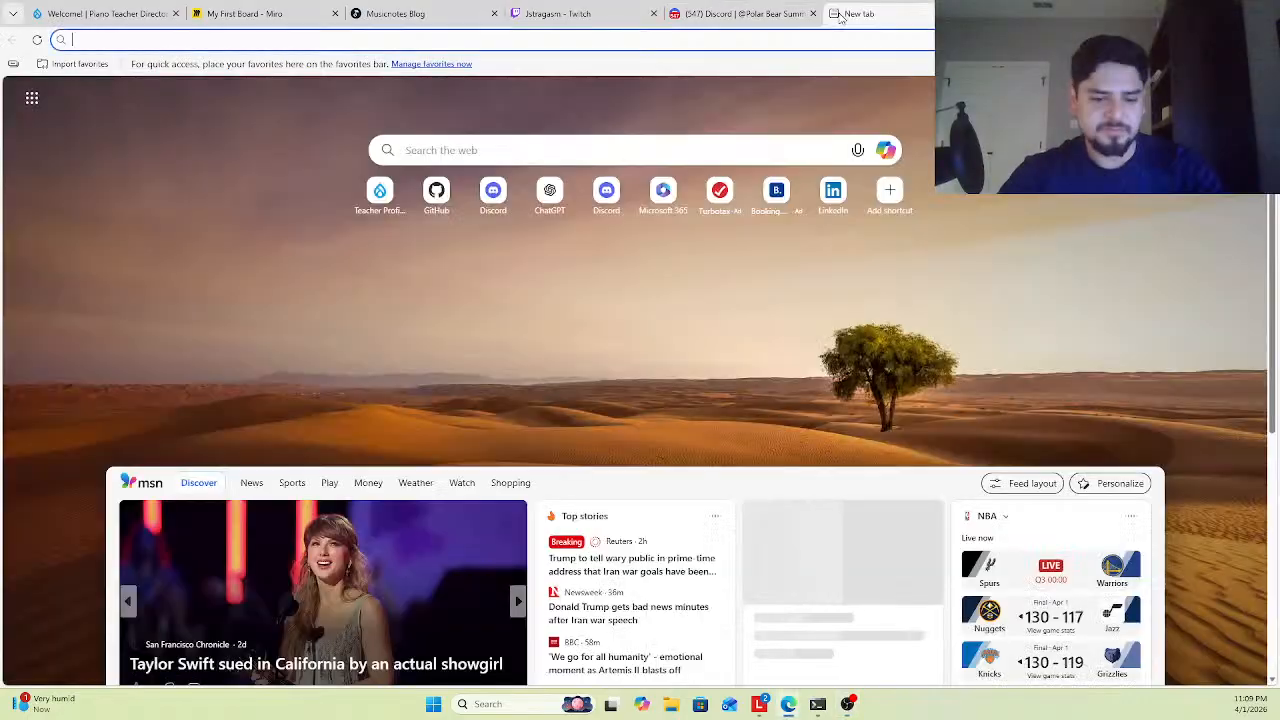
type("google.com")
key("Return")
type("1")
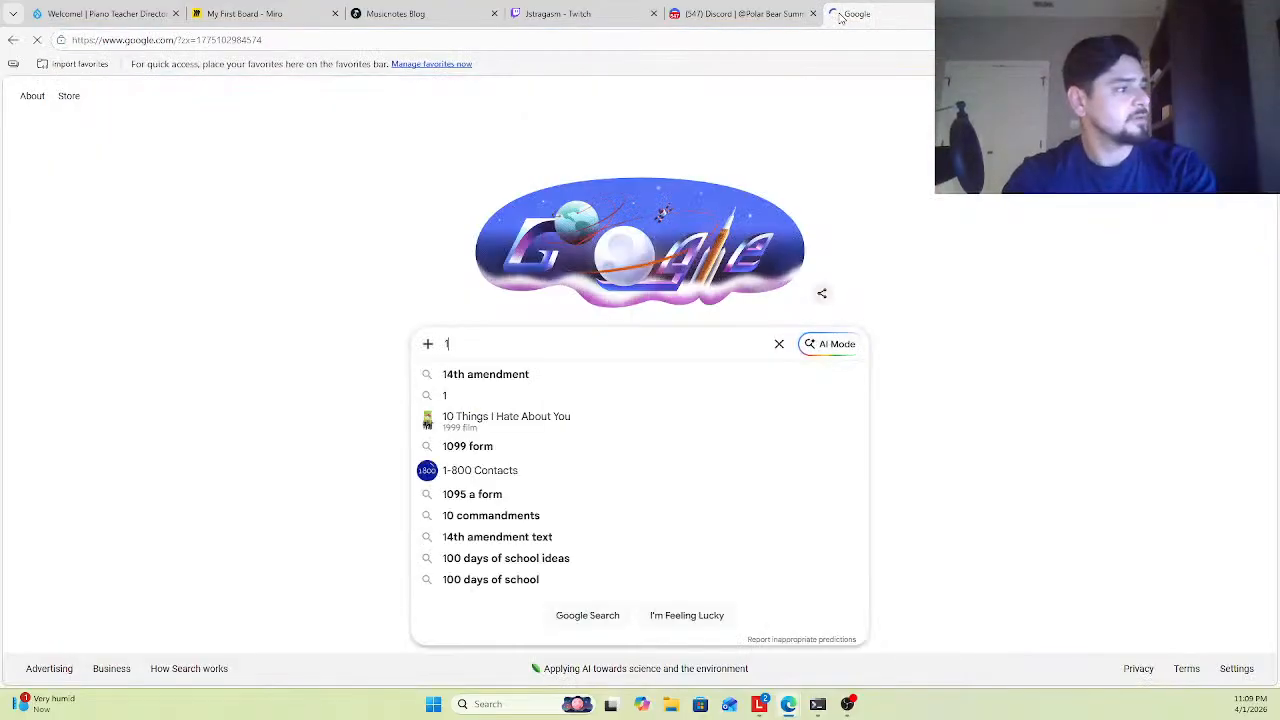
type("2PM ea")
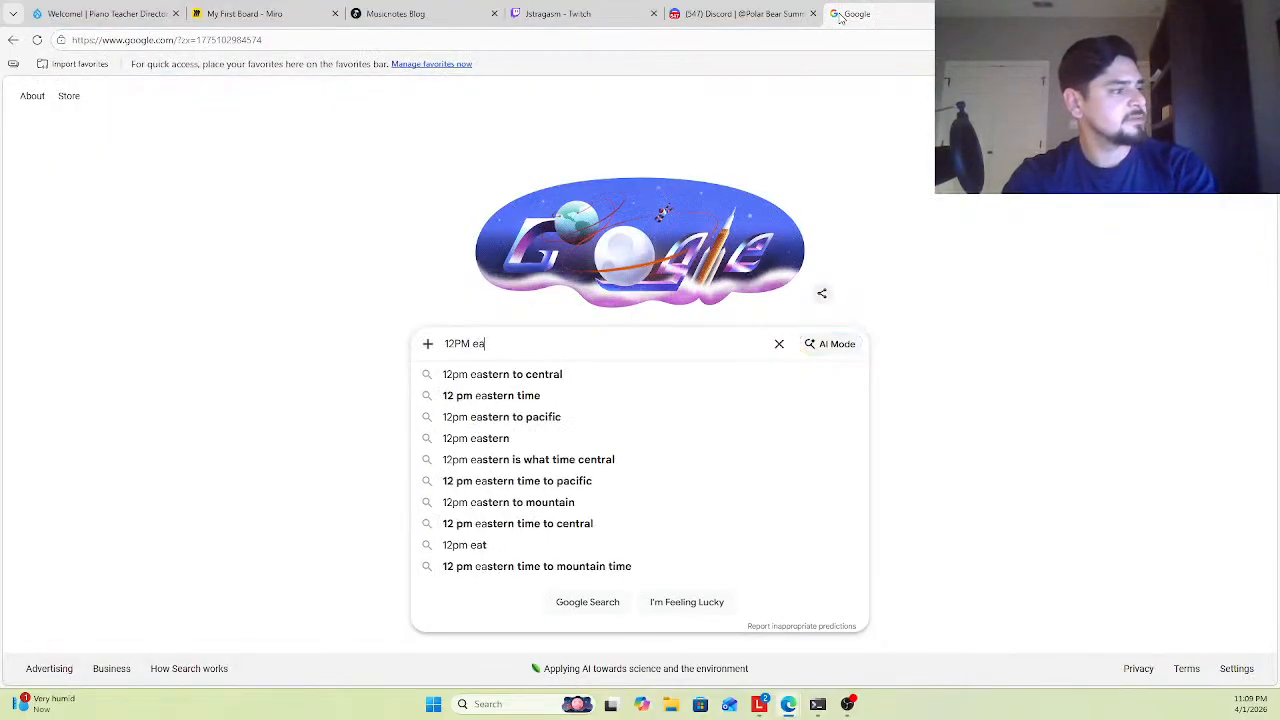
key("Down")
key("Return")
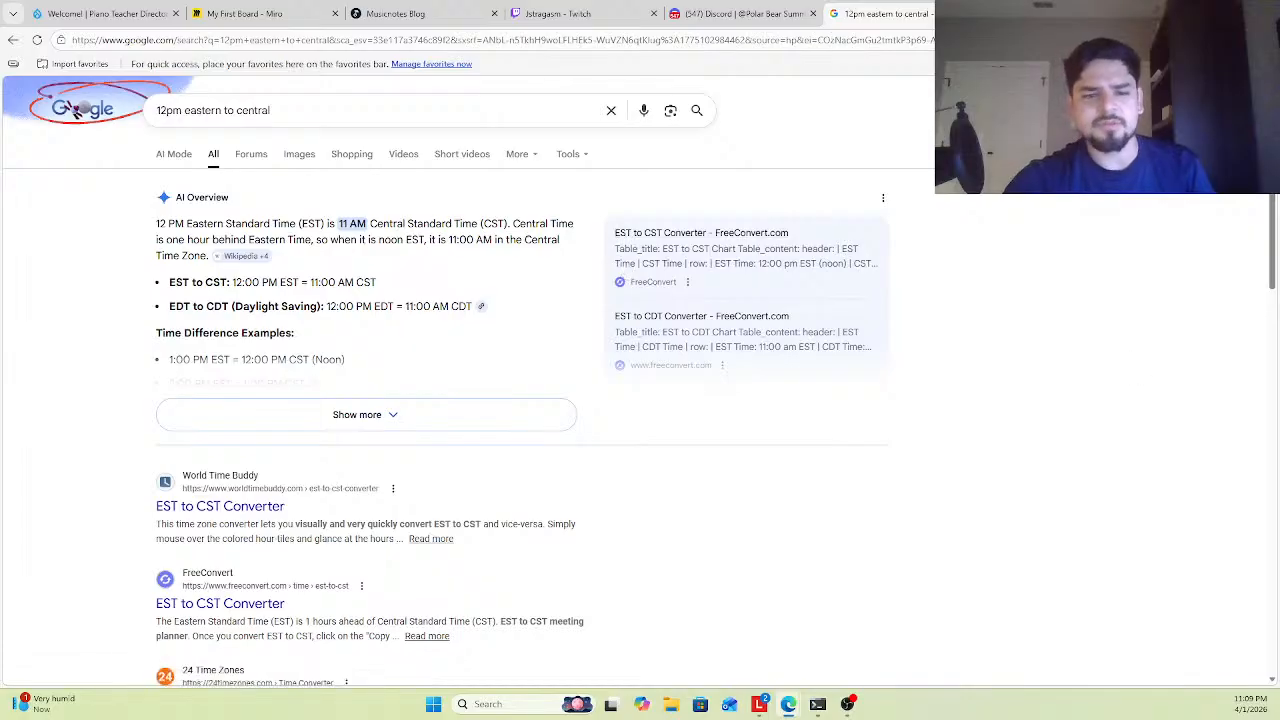
Check the Discord conversation again, ending on the Jstragasm Twitch page
left_click(740, 13)
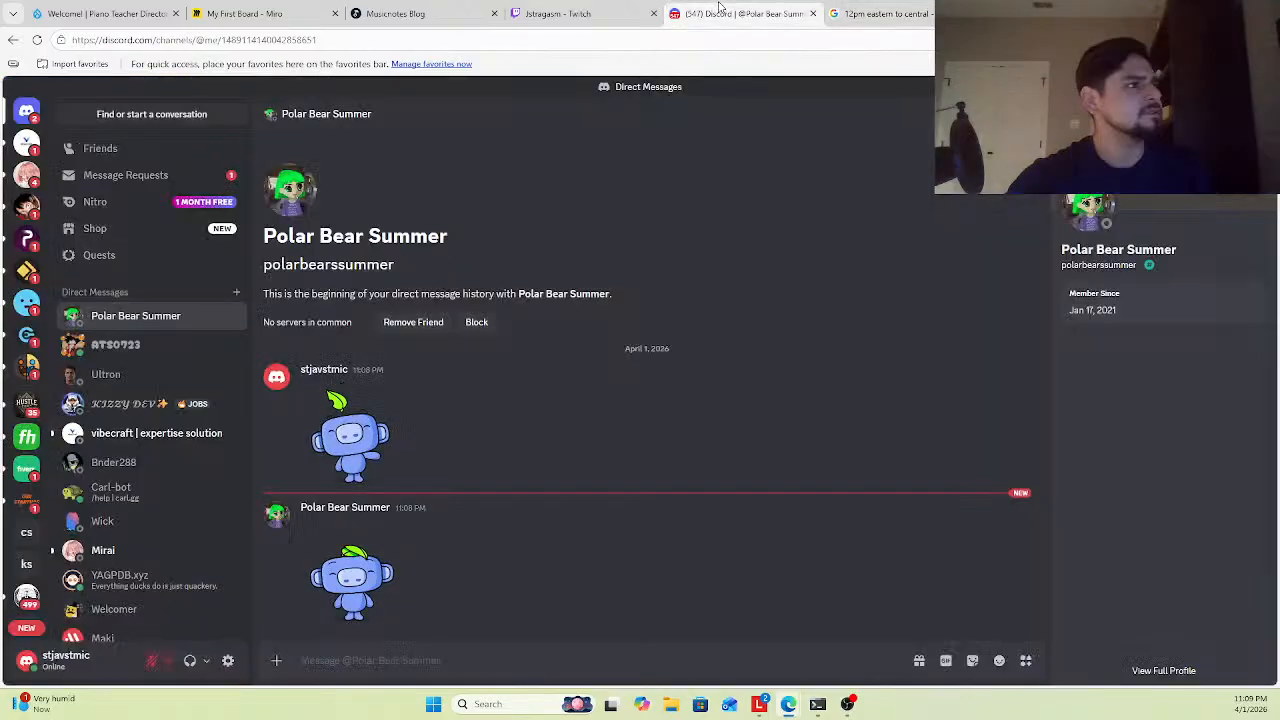
left_click(900, 9)
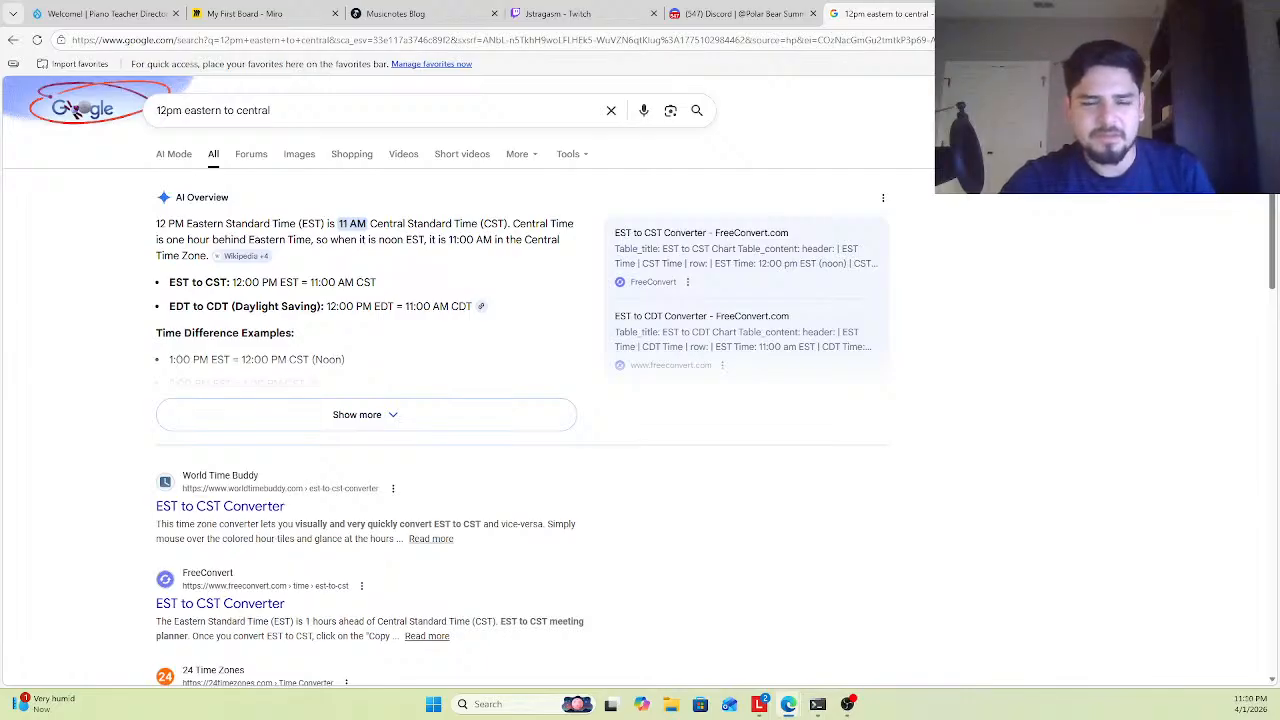
left_click(612, 12)
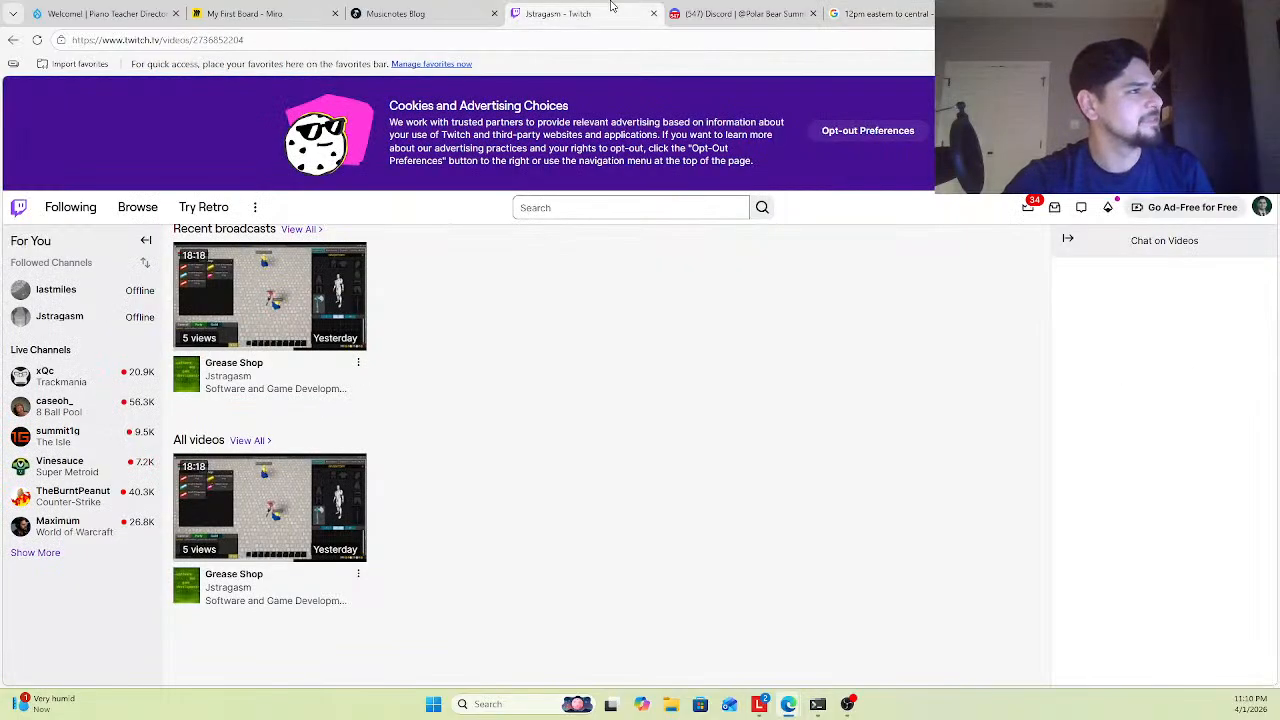
left_click(767, 8)
left_click(533, 10)
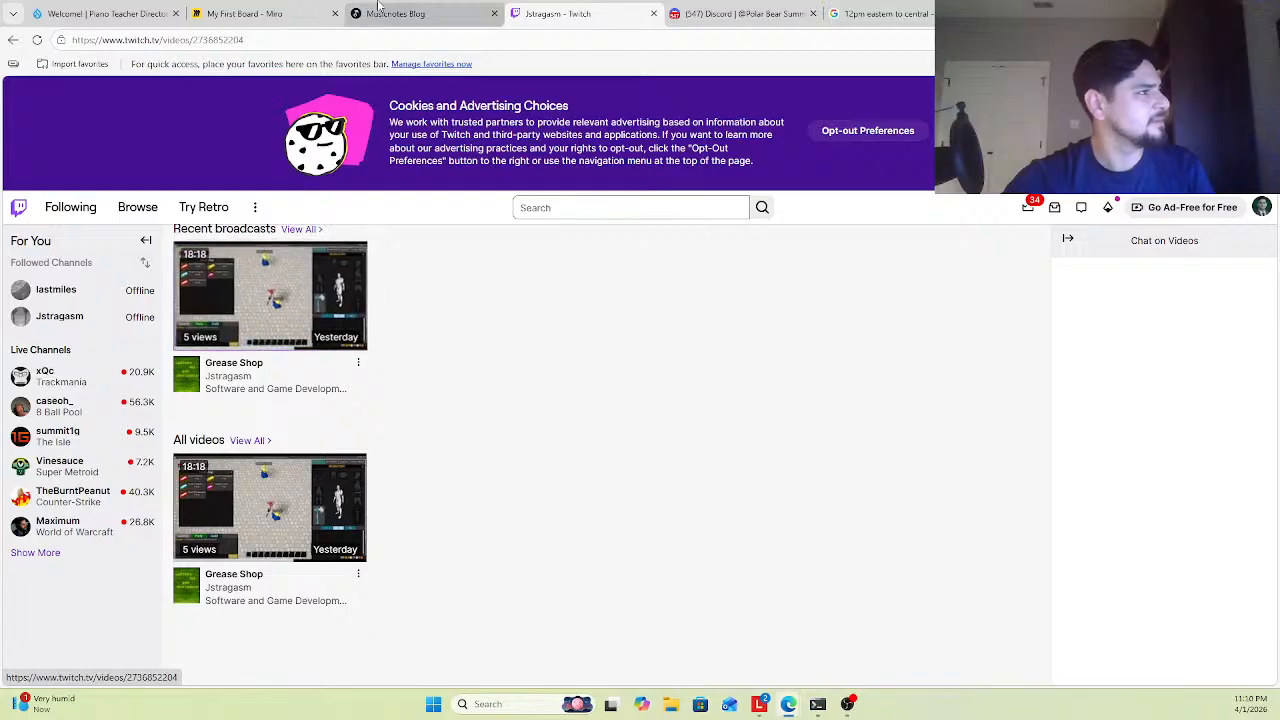
Return to the 'Welcome! | Piano Teacher Directory' tab showing the Next Steps links
left_click(146, 7)
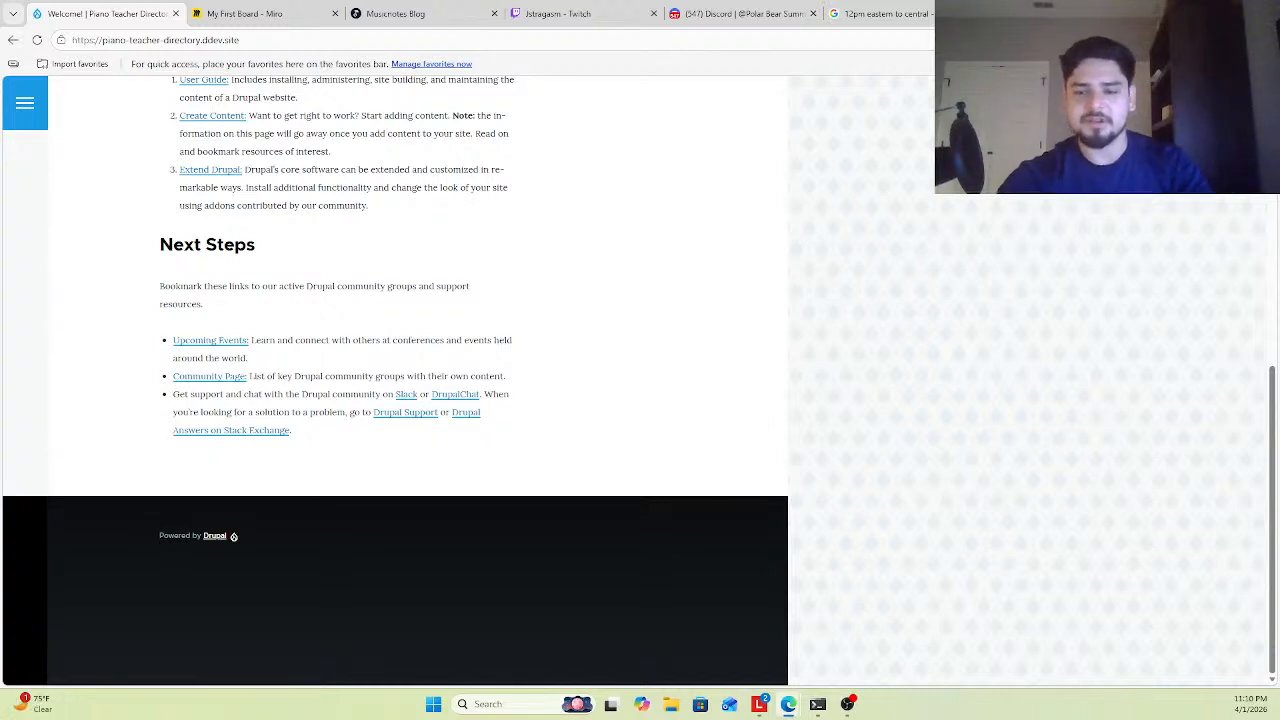
key("alt+Tab")
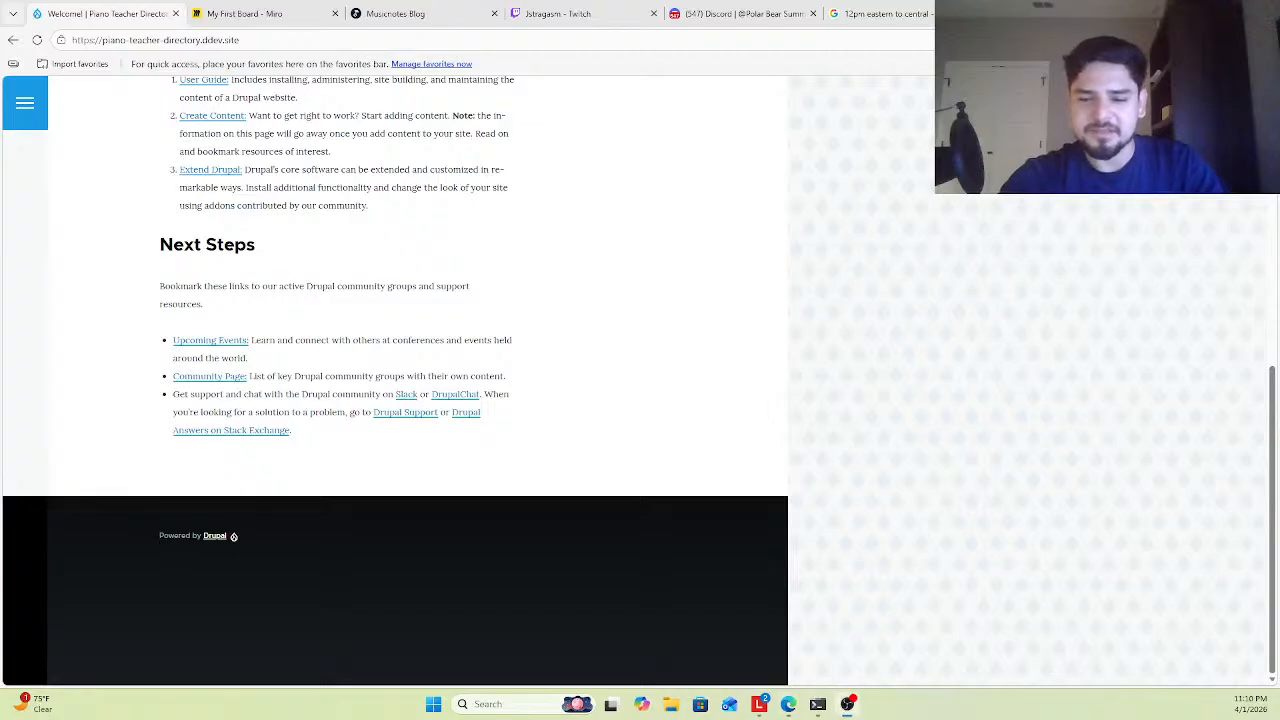